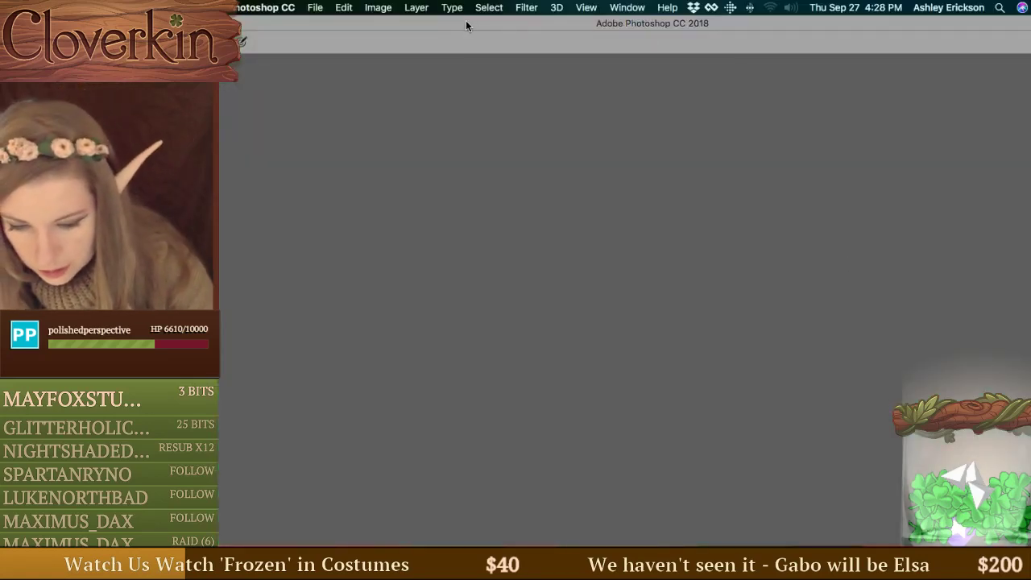
Refit the workspace window to the full screen and open the settings for a new document.
{"action": "left_click_drag", "start_coordinate": [465, 21], "coordinate": [879, 81]}
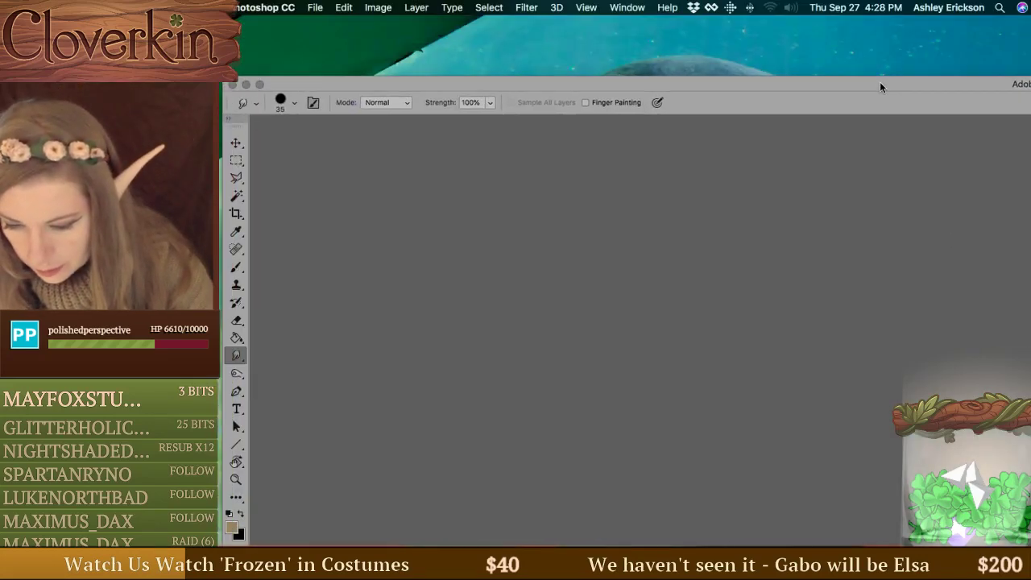
{"action": "left_click", "coordinate": [258, 85]}
{"action": "left_click", "coordinate": [885, 256]}
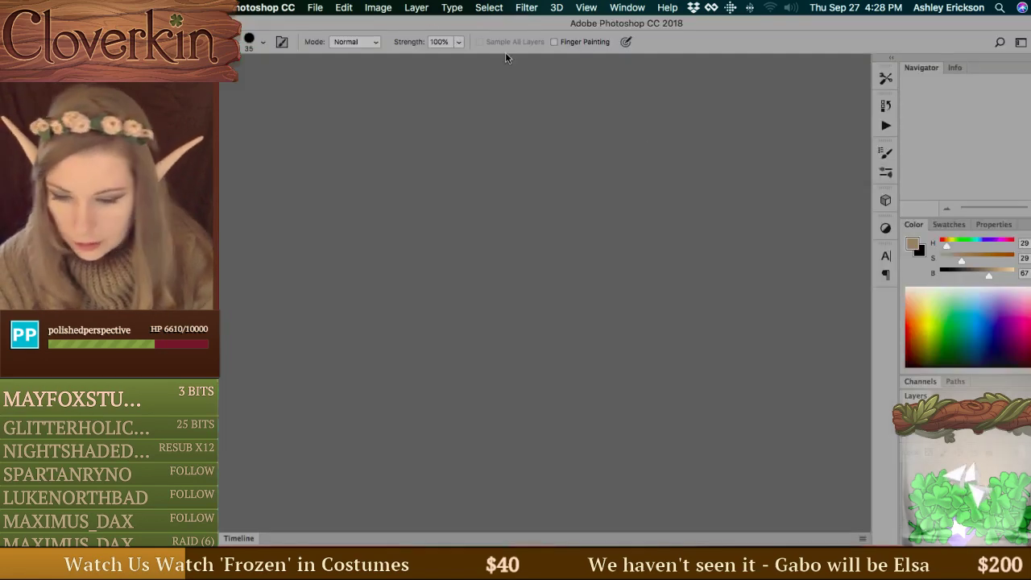
{"action": "left_click", "coordinate": [315, 7]}
{"action": "left_click", "coordinate": [732, 118]}
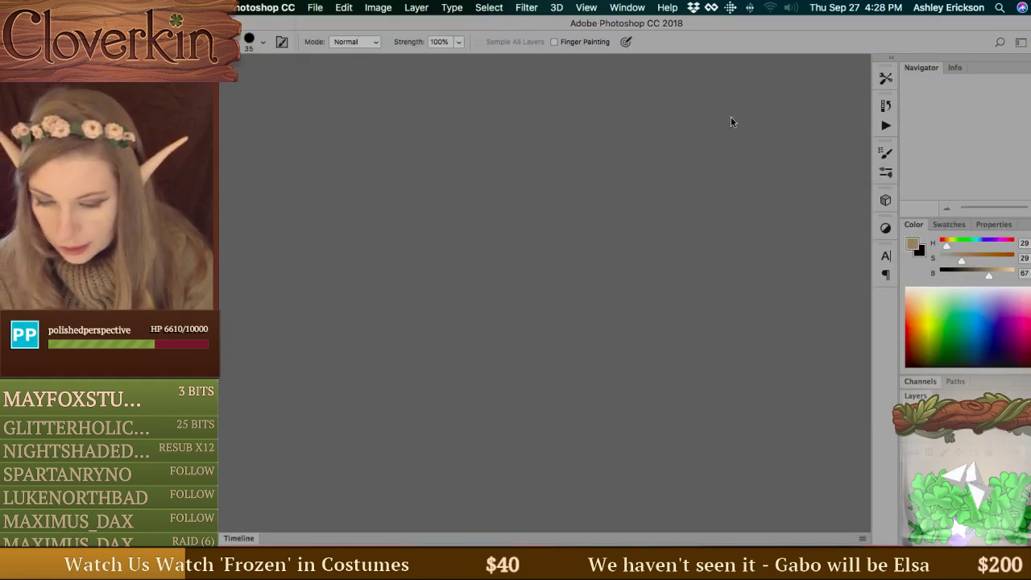
{"action": "key", "text": "super+n"}
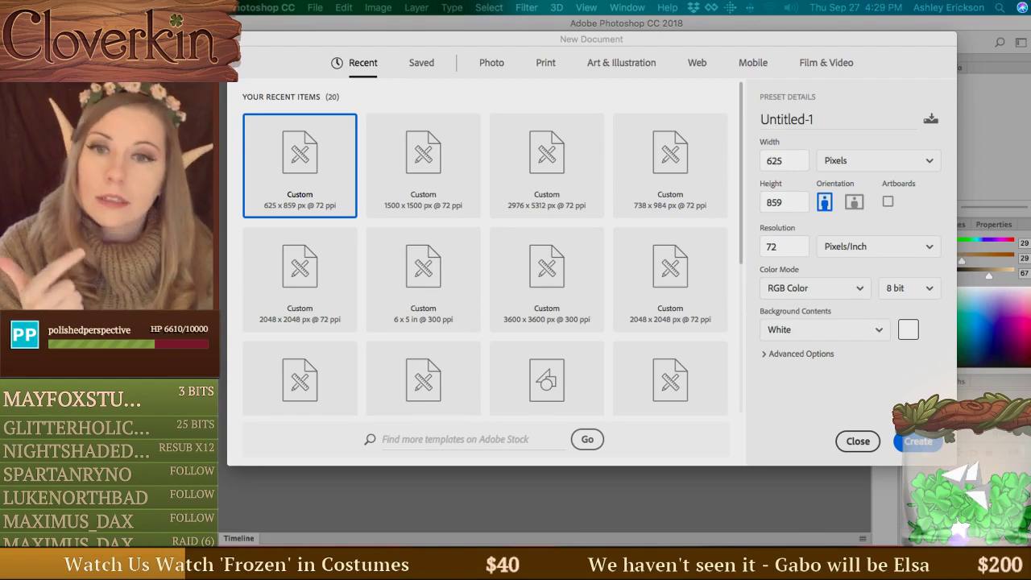
Switch to Finder and preview the subscriber_5 clover PNGs in the icons folder, comparing the 28, 56 and 112 versions.
{"action": "key", "text": "super+Tab"}
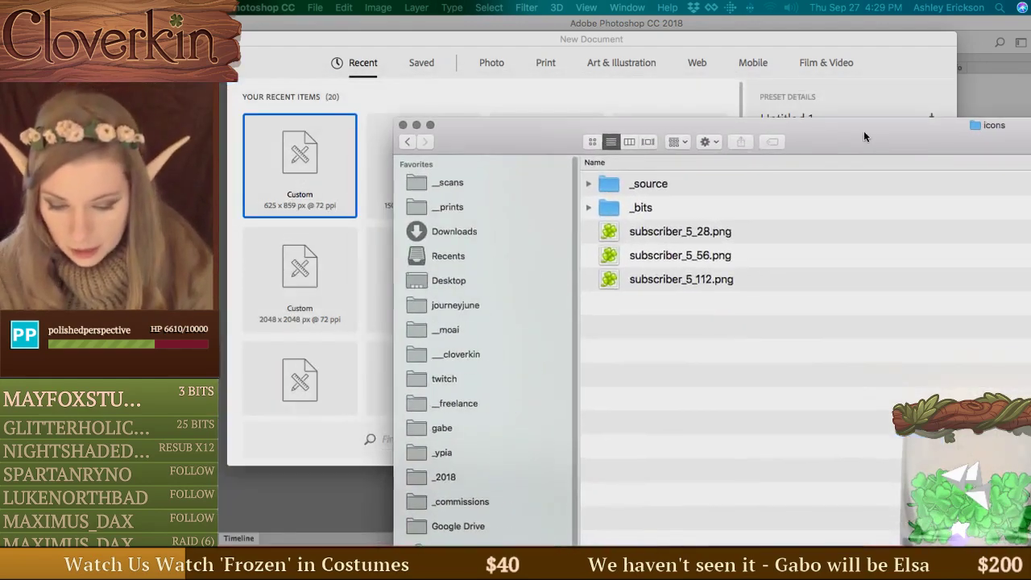
{"action": "left_click_drag", "start_coordinate": [863, 130], "coordinate": [789, 195]}
{"action": "double_click", "coordinate": [789, 196]}
{"action": "left_click", "coordinate": [656, 131]}
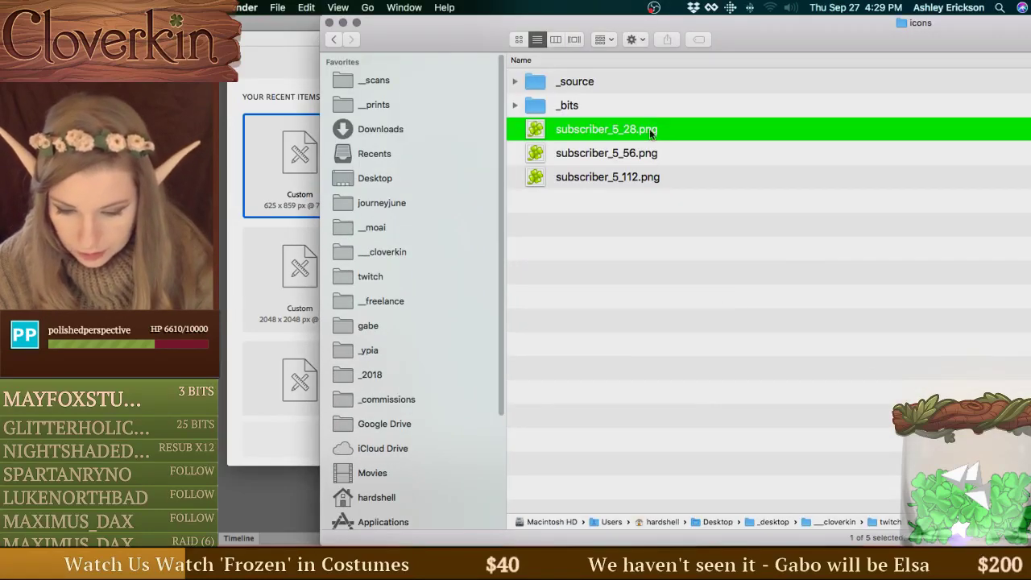
{"action": "left_click", "coordinate": [647, 155]}
{"action": "left_click", "coordinate": [641, 179]}
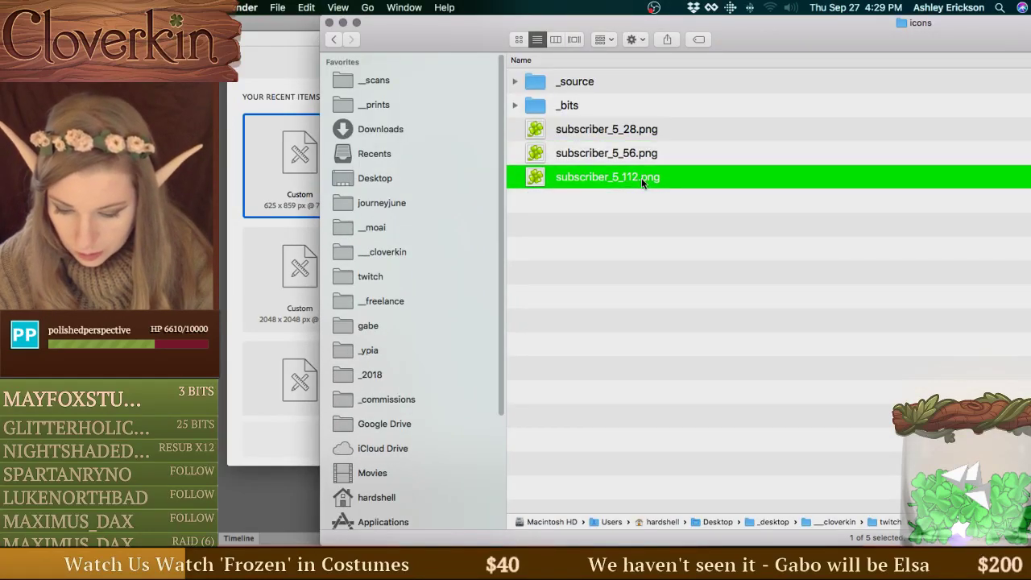
{"action": "left_click", "coordinate": [632, 132]}
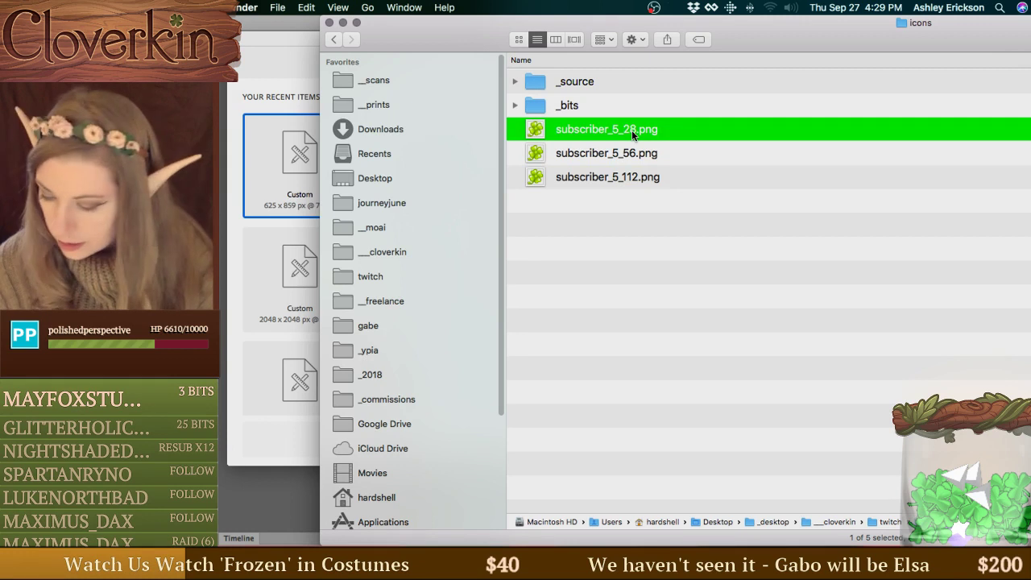
{"action": "key", "text": "space"}
{"action": "key", "text": "Down"}
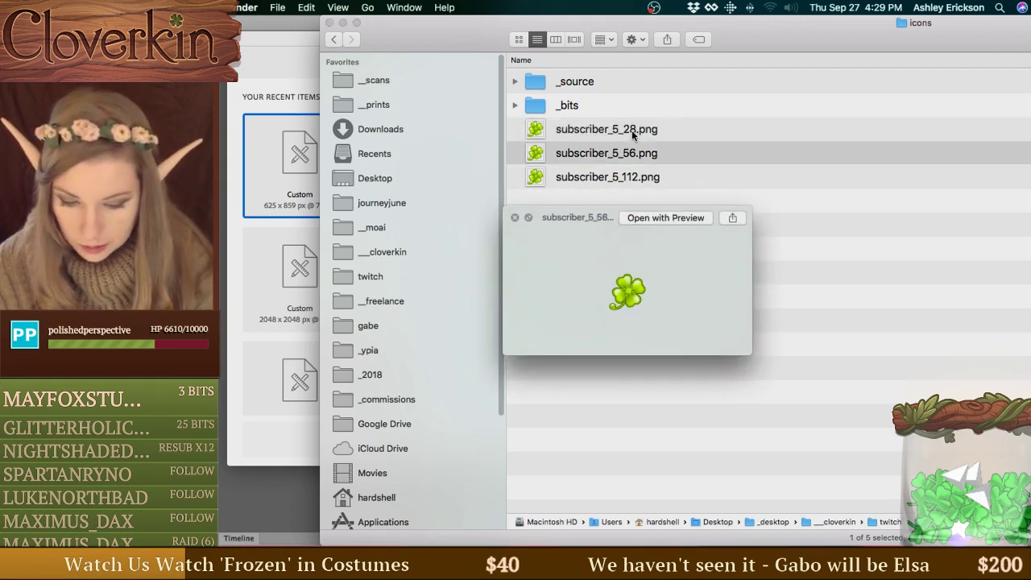
{"action": "key", "text": "Down"}
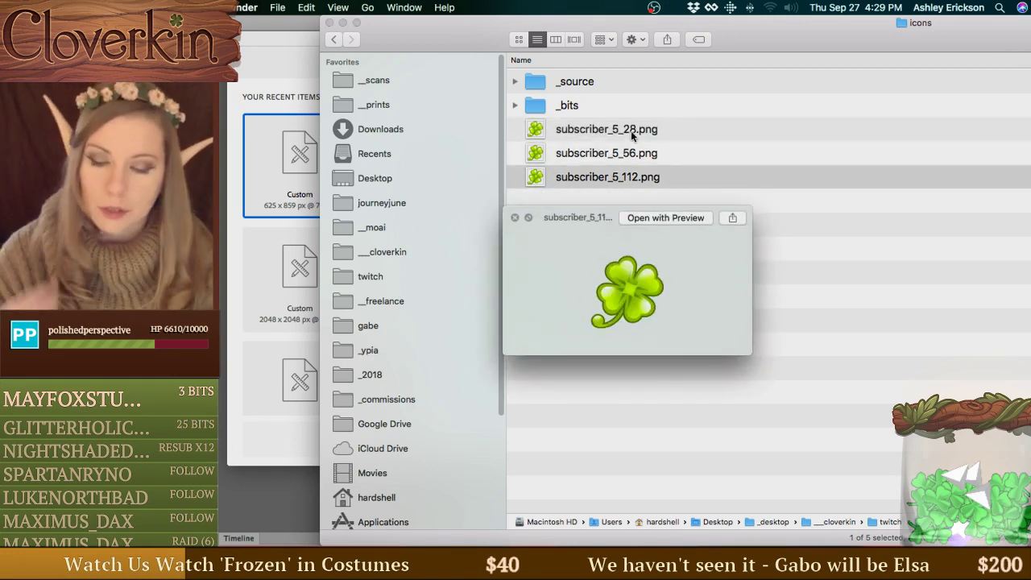
{"action": "key", "text": "space"}
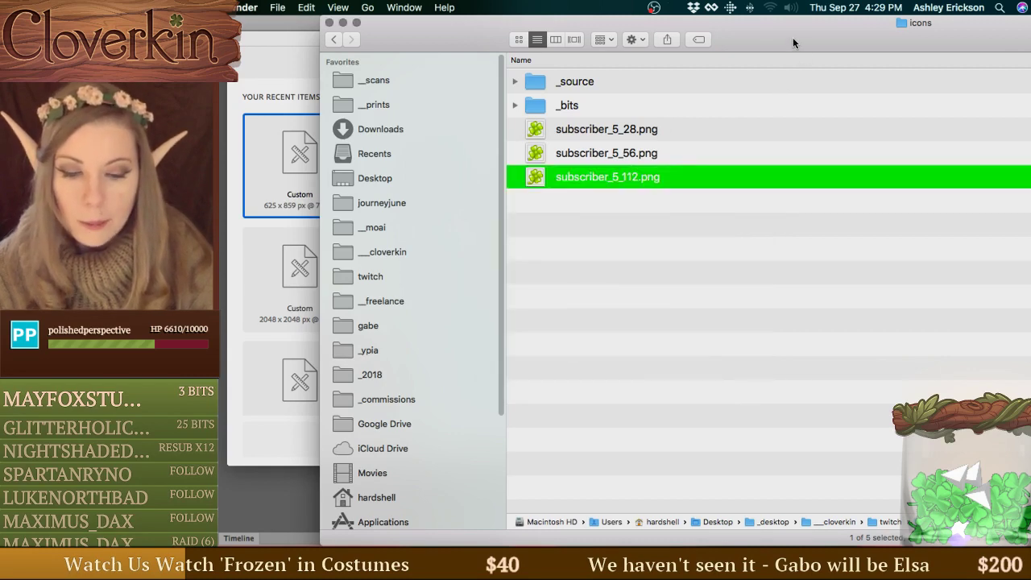
Switch back to Photoshop and create a 1024 x 1024 pixel RGB document at 72 pixels/inch with a white background.
{"action": "key", "text": "cmd+Tab"}
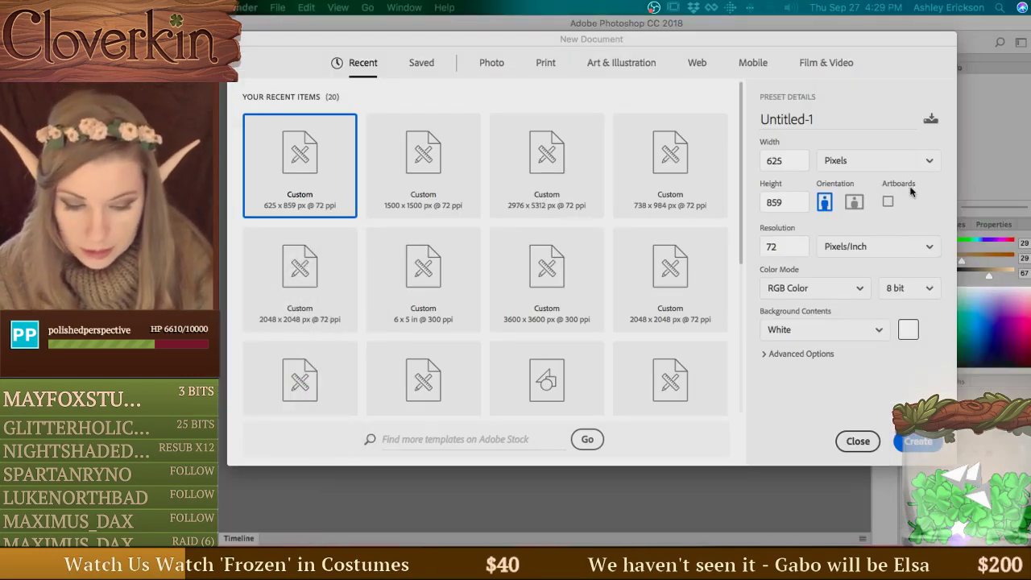
{"action": "left_click", "coordinate": [893, 157]}
{"action": "left_click", "coordinate": [791, 158]}
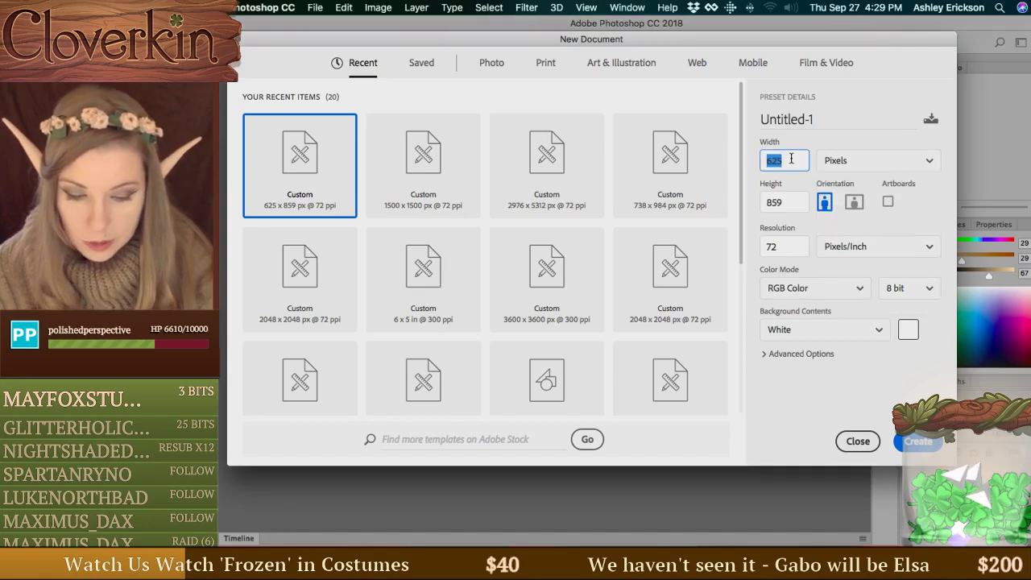
{"action": "double_click", "coordinate": [791, 159]}
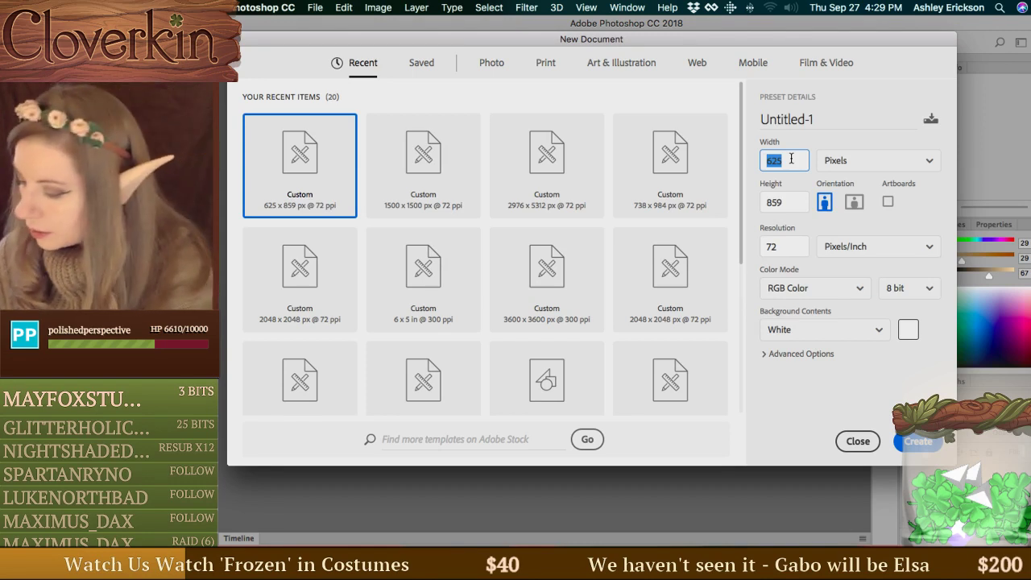
{"action": "type", "text": "1024"}
{"action": "key", "text": "Tab"}
{"action": "type", "text": "1024"}
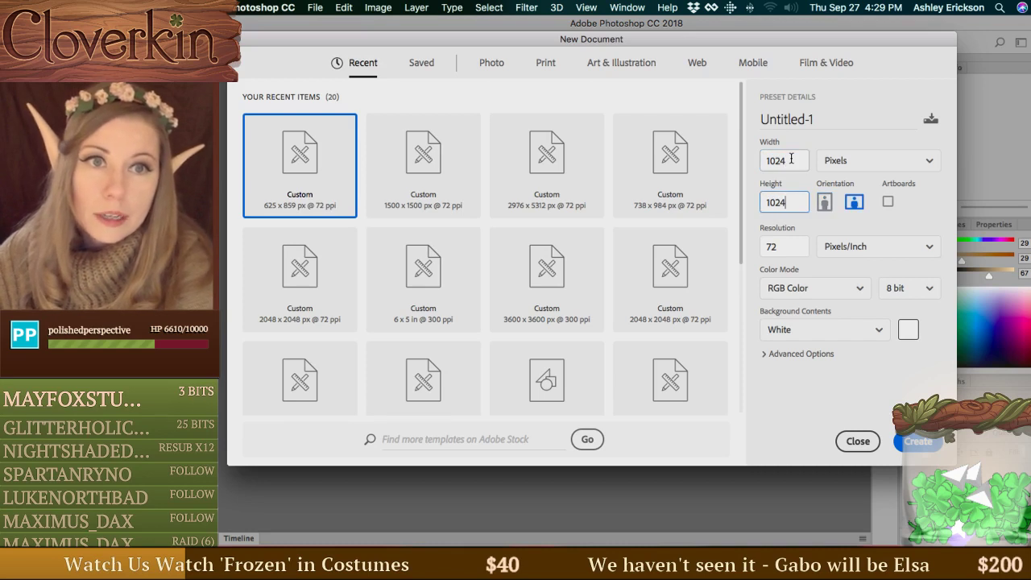
{"action": "key", "text": "Tab"}
{"action": "key", "text": "Tab"}
{"action": "key", "text": "Tab"}
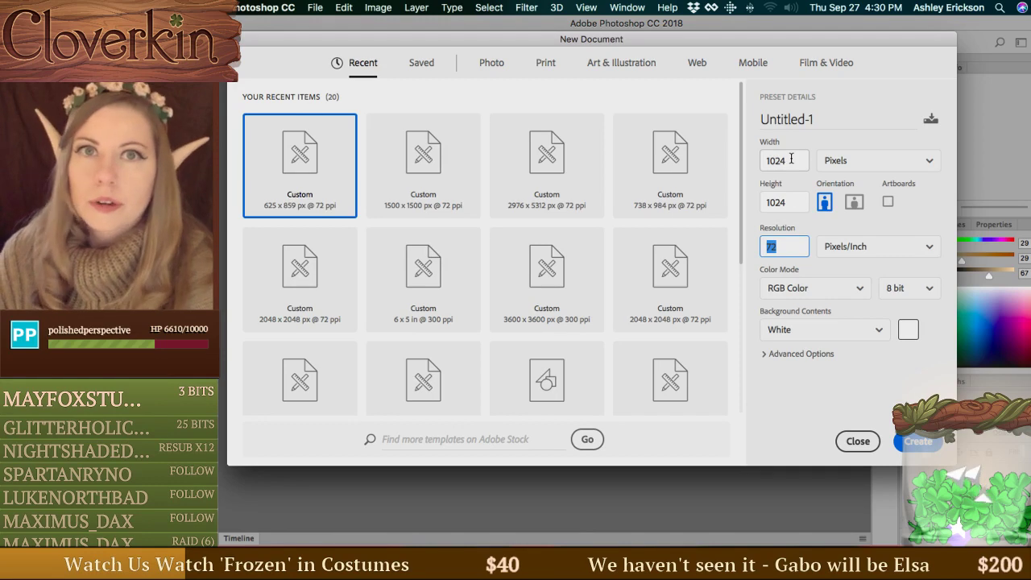
{"action": "key", "text": "Escape"}
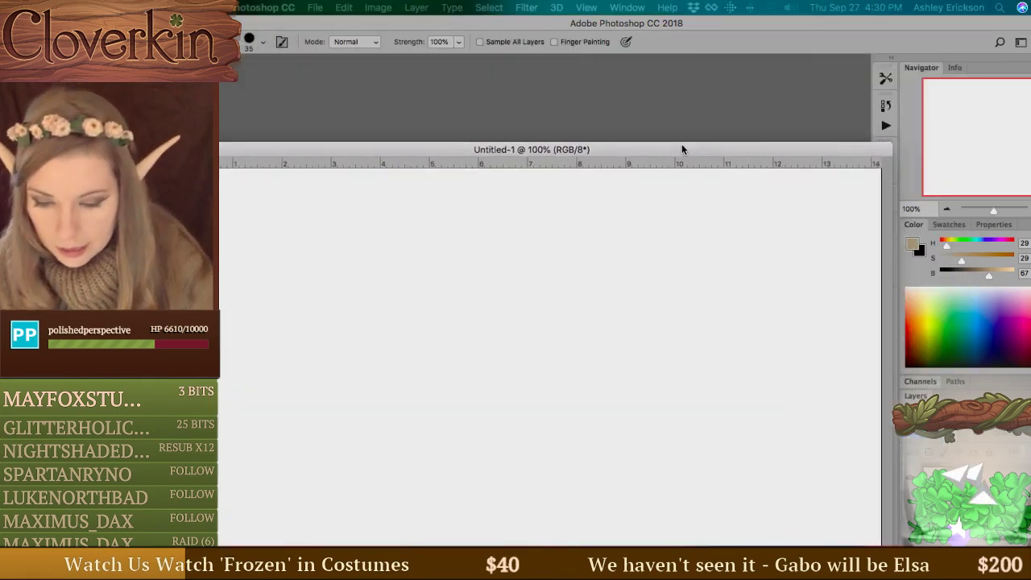
Dock the new document in the workspace, zoom it out to 50%, and give the layer list more height.
{"action": "left_click_drag", "start_coordinate": [683, 50], "coordinate": [657, 57]}
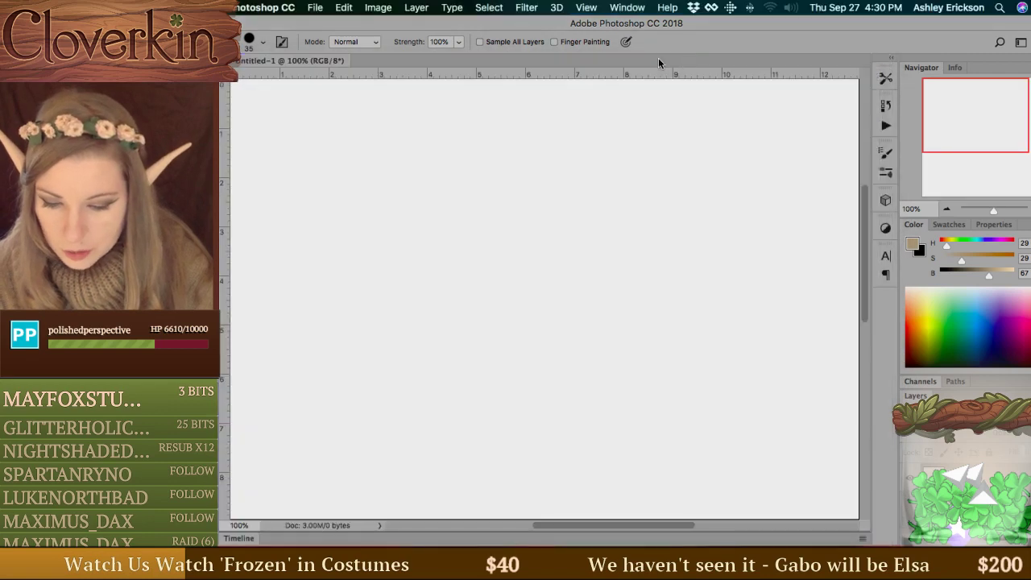
{"action": "left_click", "coordinate": [946, 210]}
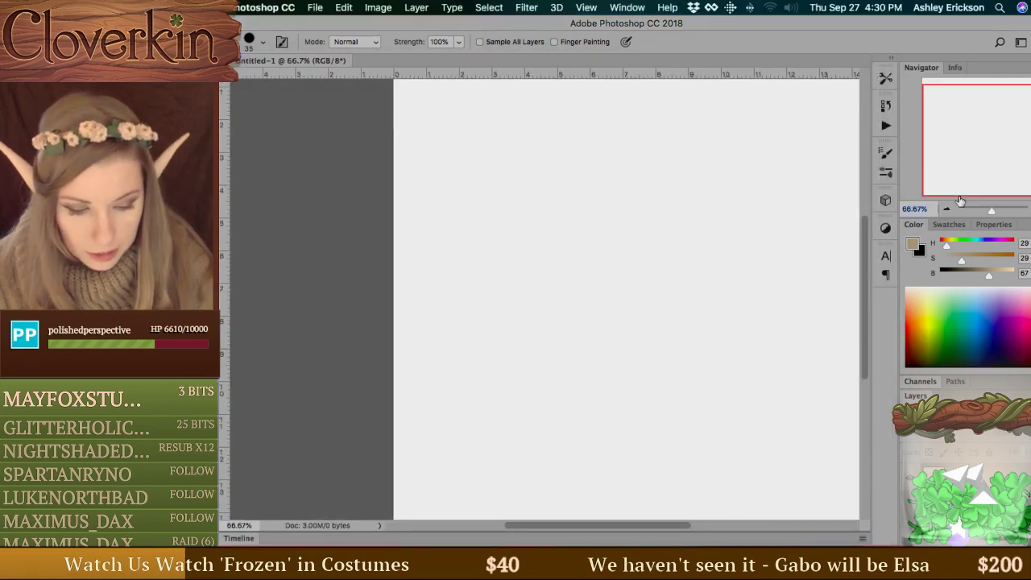
{"action": "left_click", "coordinate": [946, 209]}
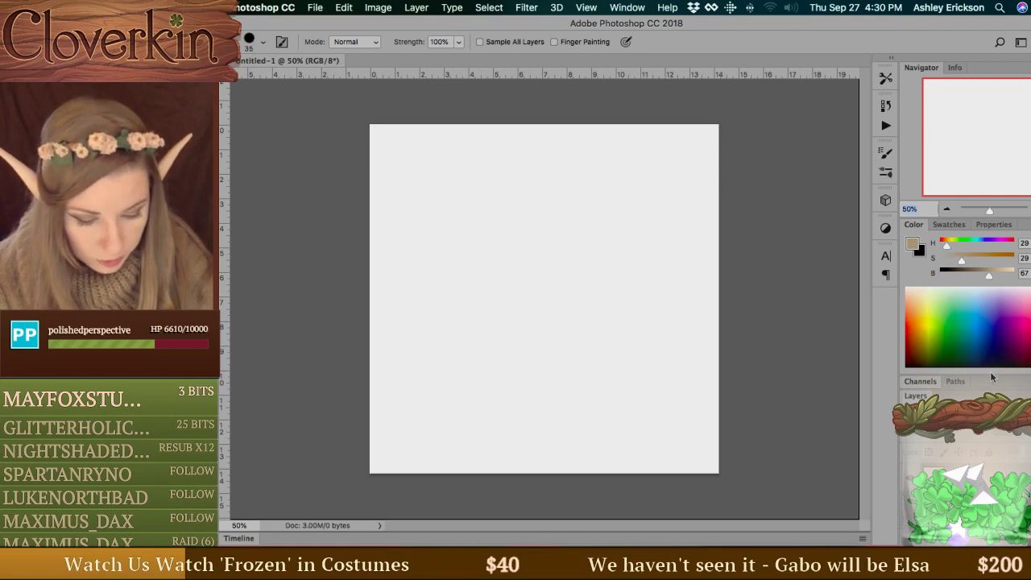
{"action": "left_click_drag", "start_coordinate": [992, 372], "coordinate": [990, 269]}
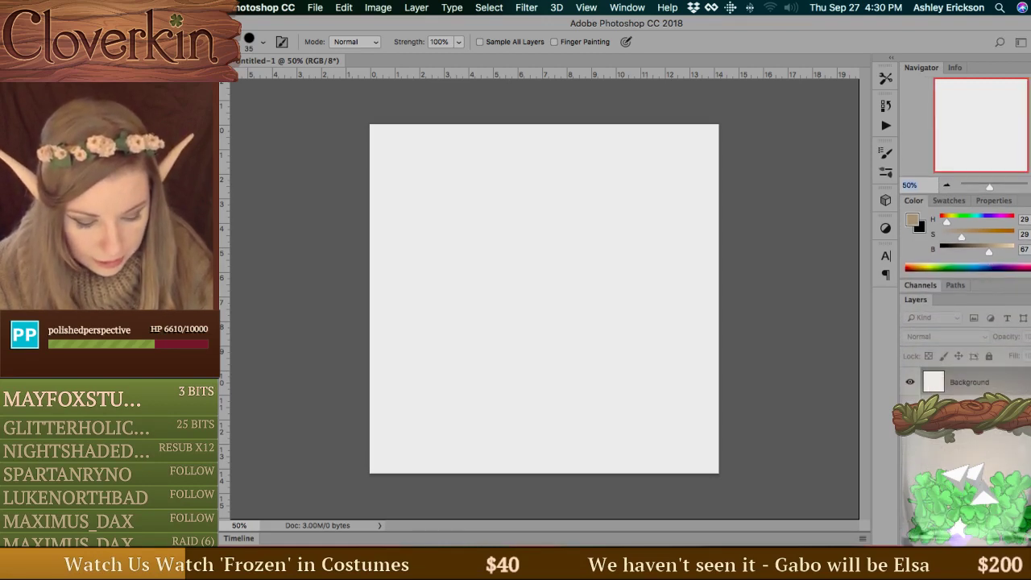
Add a new layer, paste the black rectangle, and scale it up to cover the whole canvas.
{"action": "key", "text": "super+shift+alt+n"}
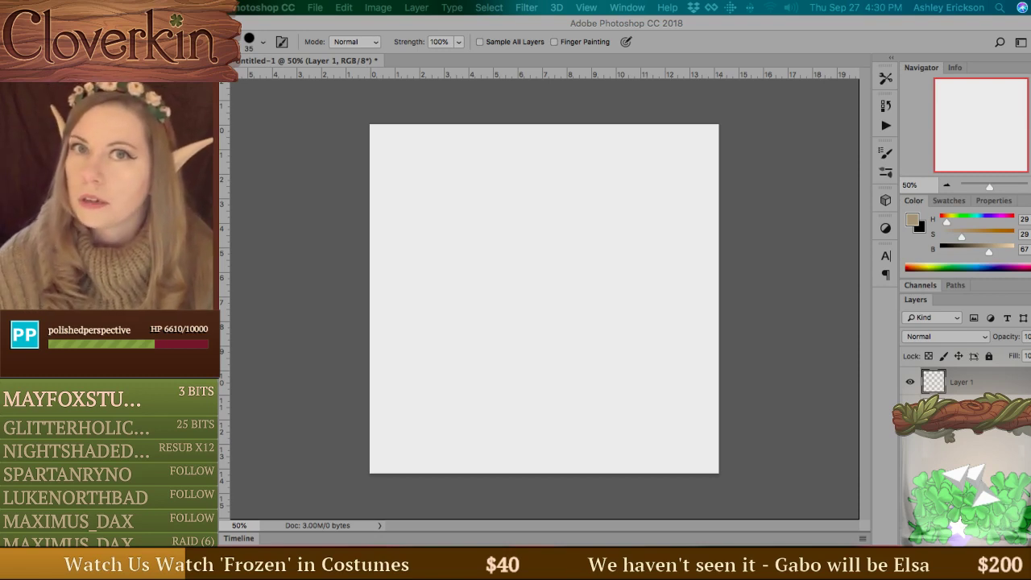
{"action": "key", "text": "super+v"}
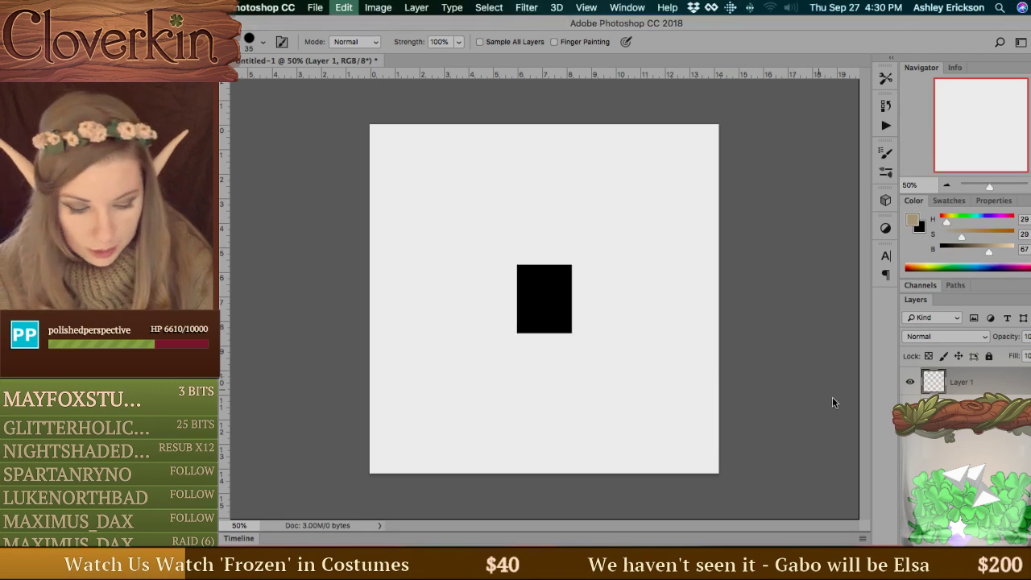
{"action": "key", "text": "super+t"}
{"action": "left_click_drag", "start_coordinate": [571, 265], "coordinate": [741, 114]}
{"action": "key", "text": "Return"}
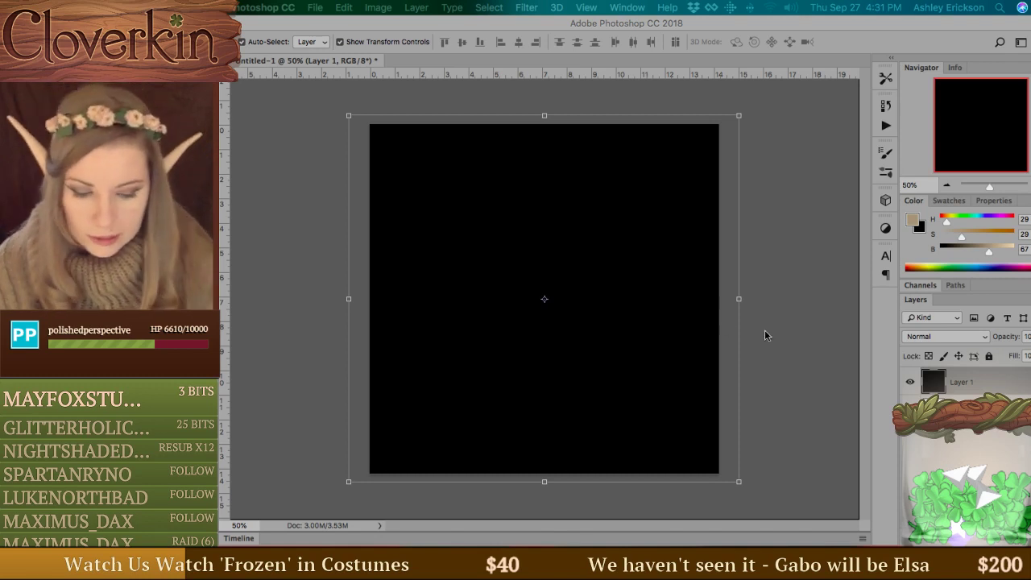
Paste the light grey rectangle above the black layer and scale it up to cover the whole canvas.
{"action": "key", "text": "super+v"}
{"action": "key", "text": "super+t"}
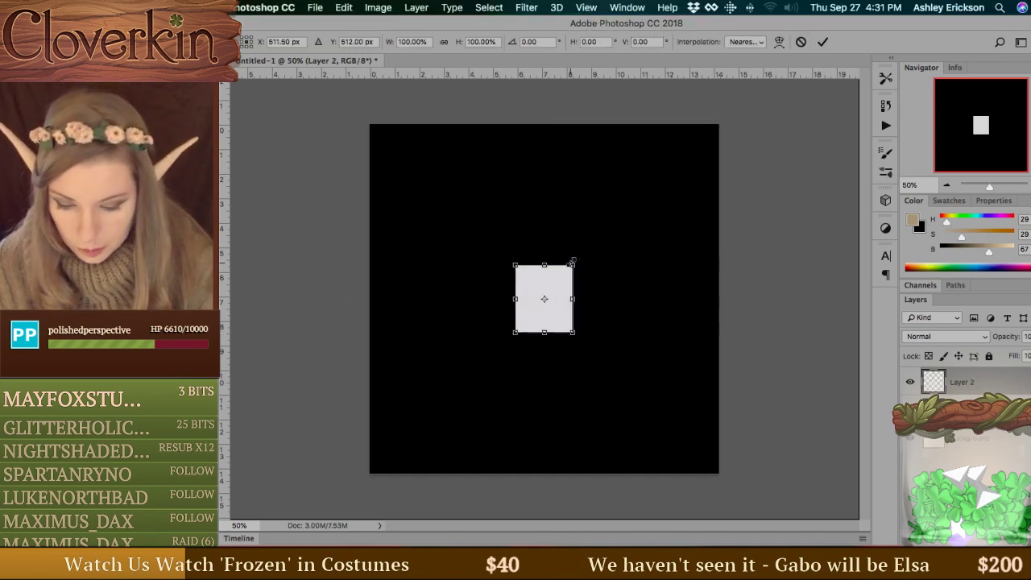
{"action": "left_click_drag", "start_coordinate": [571, 265], "coordinate": [759, 116]}
{"action": "key", "text": "Return"}
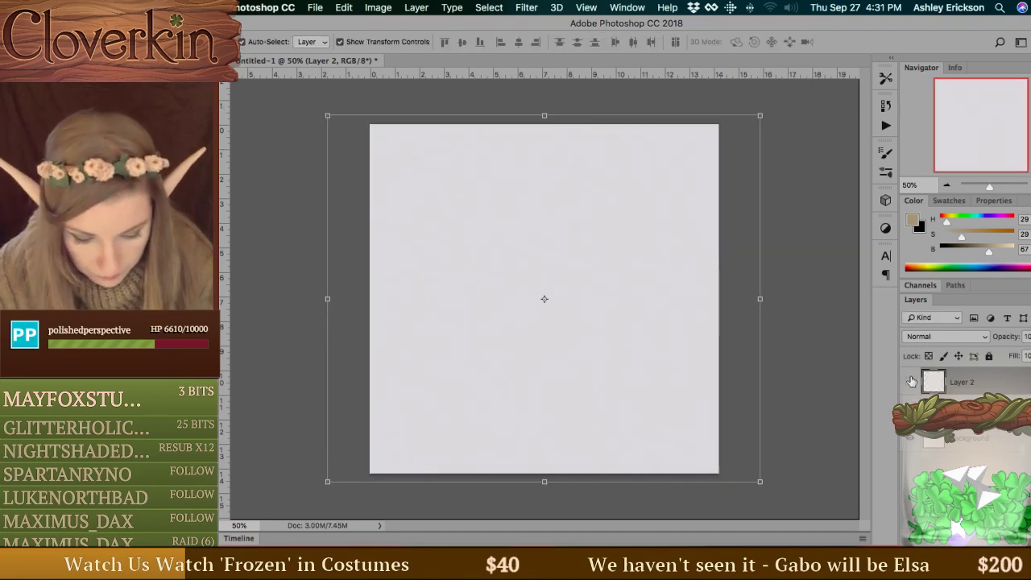
{"action": "key", "text": "super+t"}
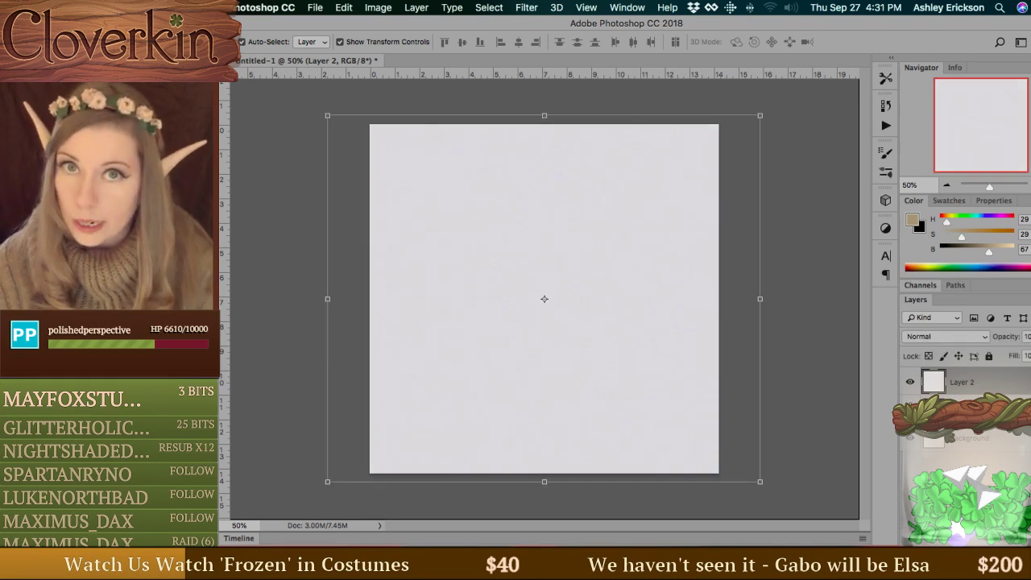
{"action": "key", "text": "Return"}
{"action": "left_click", "coordinate": [911, 381]}
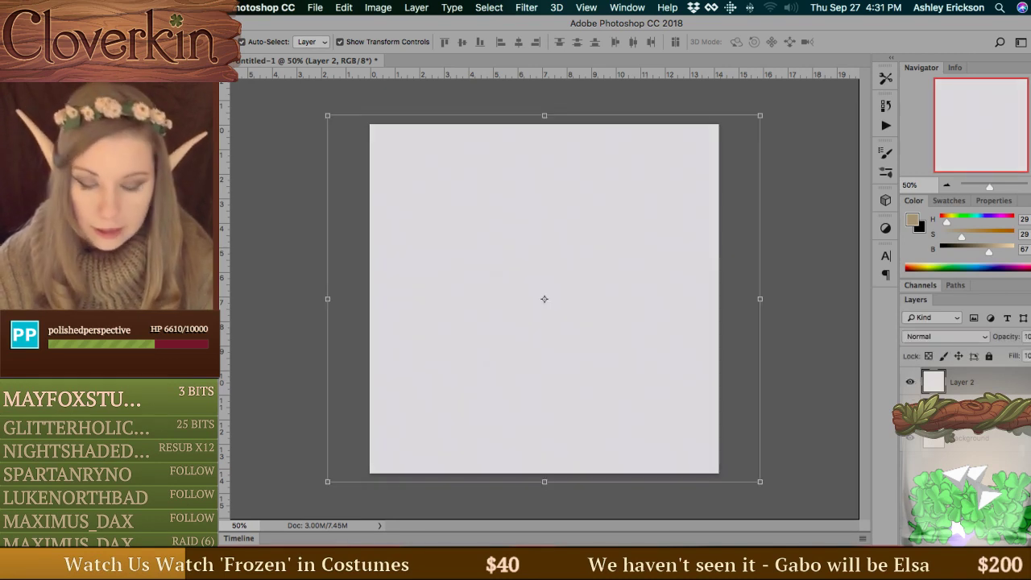
{"action": "left_click", "coordinate": [241, 41]}
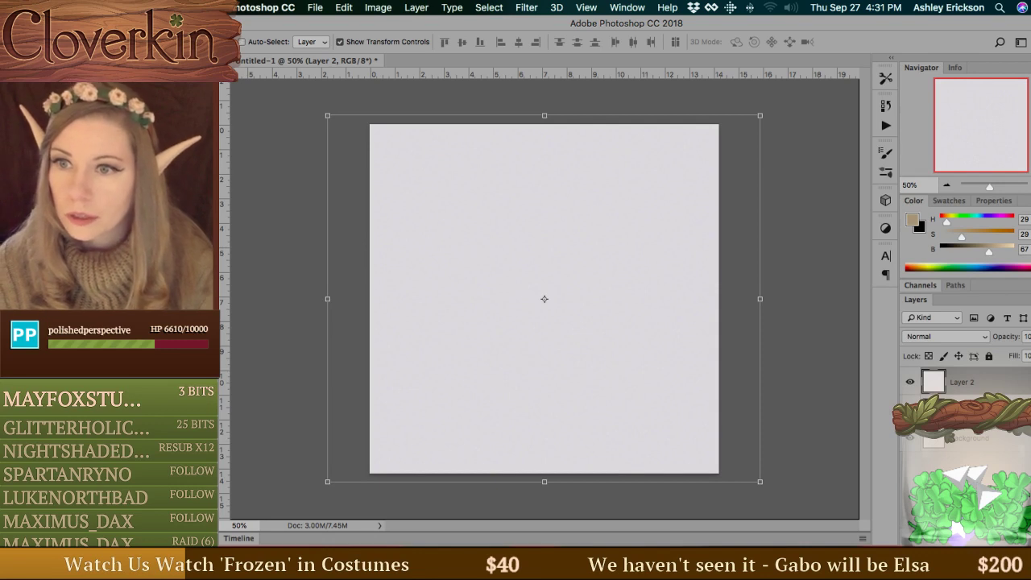
{"action": "left_click", "coordinate": [242, 41]}
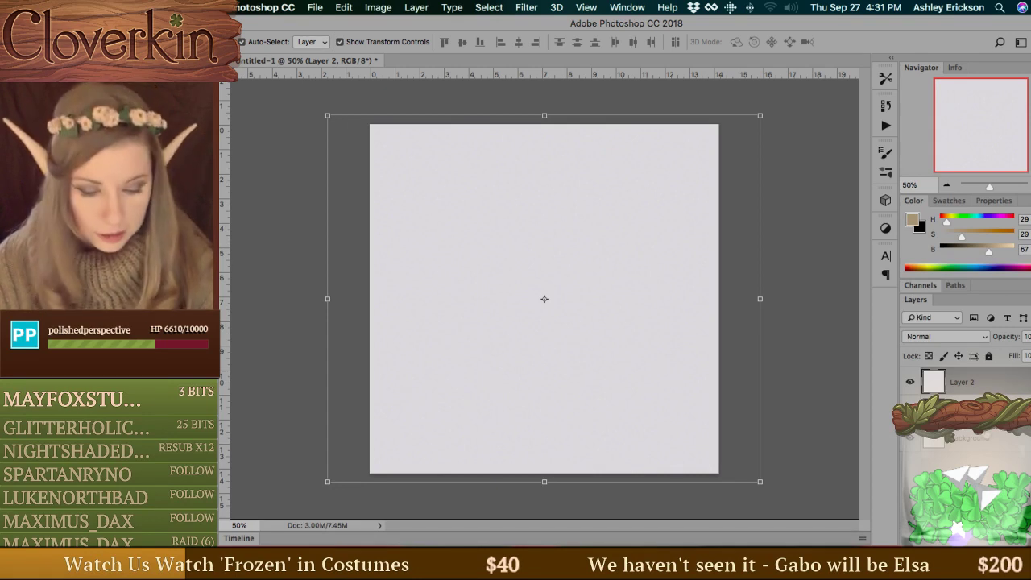
Group the black and light grey layers and rename the group "background".
{"action": "key", "text": "super+alt+a"}
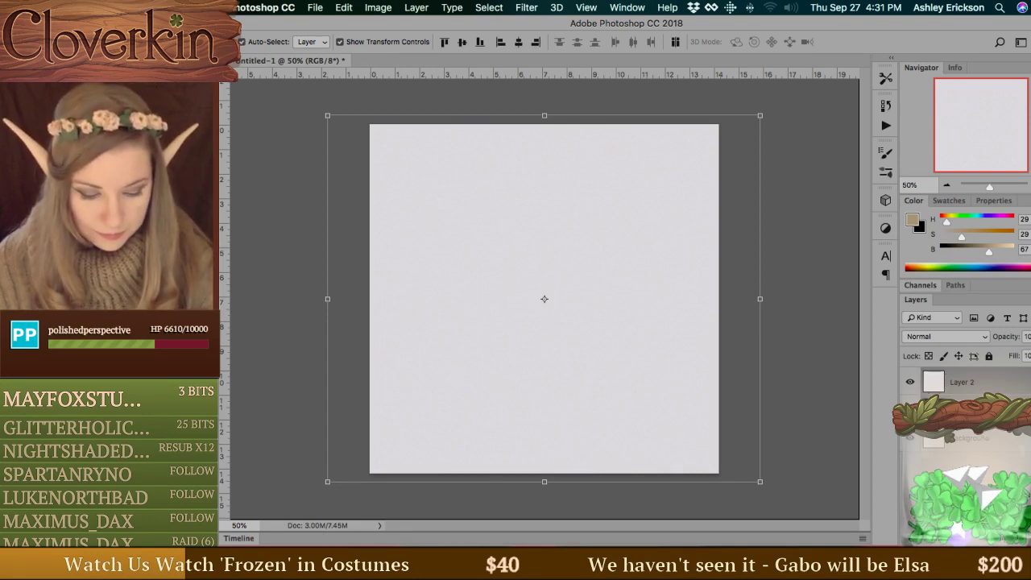
{"action": "key", "text": "super+g"}
{"action": "double_click", "coordinate": [960, 376]}
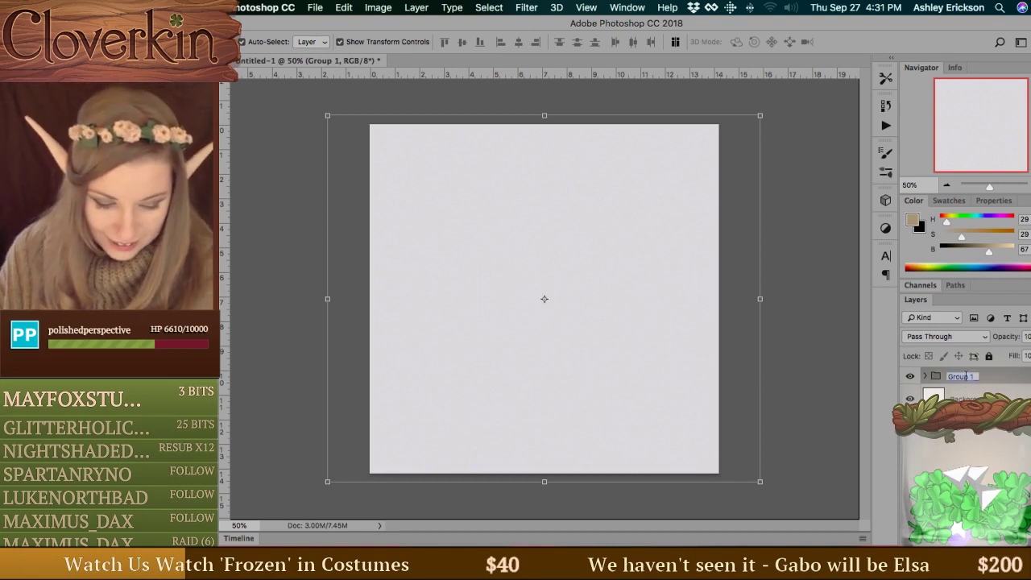
{"action": "type", "text": "background"}
{"action": "key", "text": "Return"}
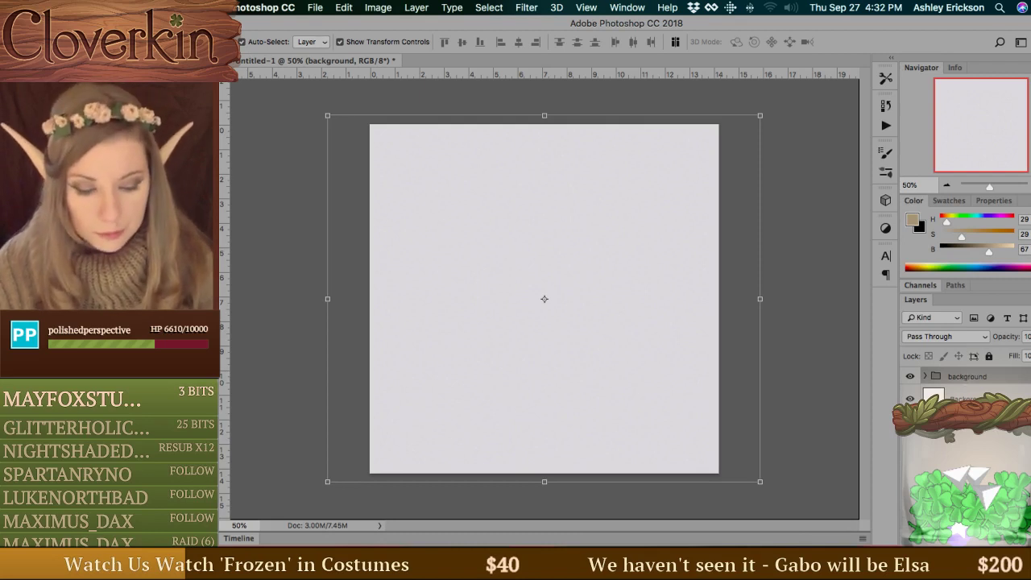
Add a new empty layer above the background group and float the document in its own window.
{"action": "key", "text": "alt+shift+super+n"}
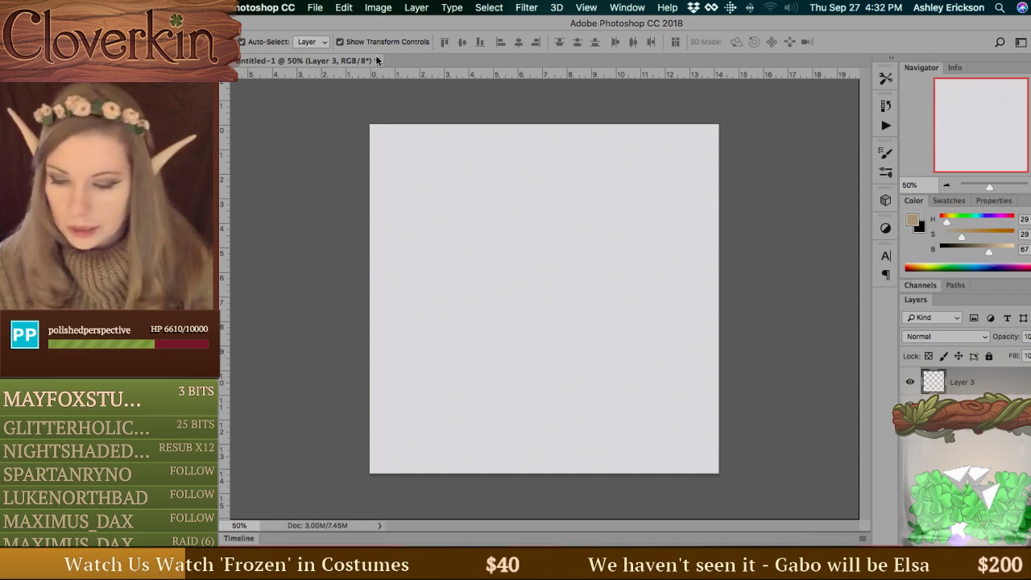
{"action": "left_click_drag", "start_coordinate": [378, 61], "coordinate": [528, 75]}
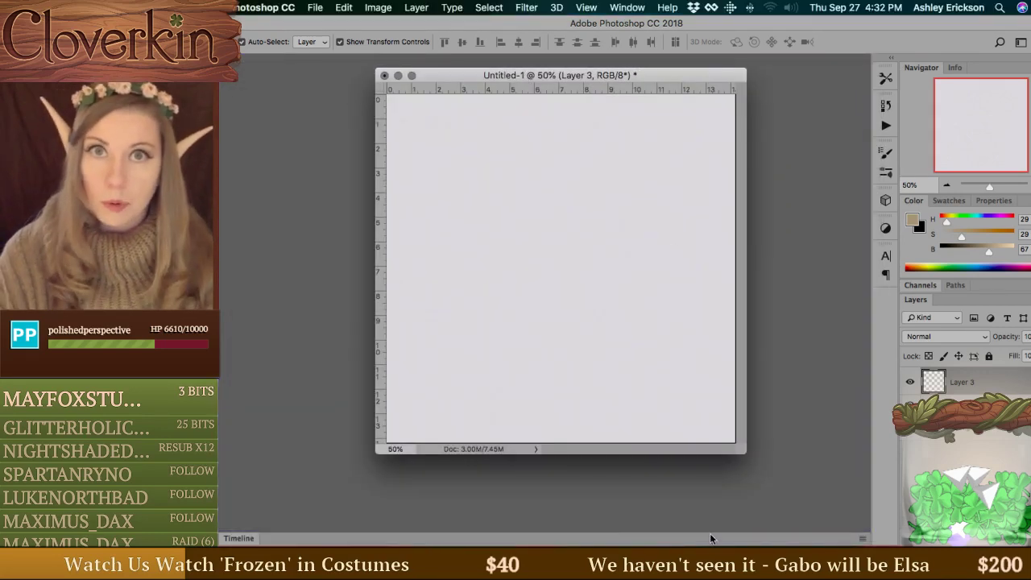
Enlarge the document window, open a second window for Untitled-1, shrink it to a small preview, and zoom it out to 8.33%.
{"action": "left_click_drag", "start_coordinate": [742, 457], "coordinate": [856, 524]}
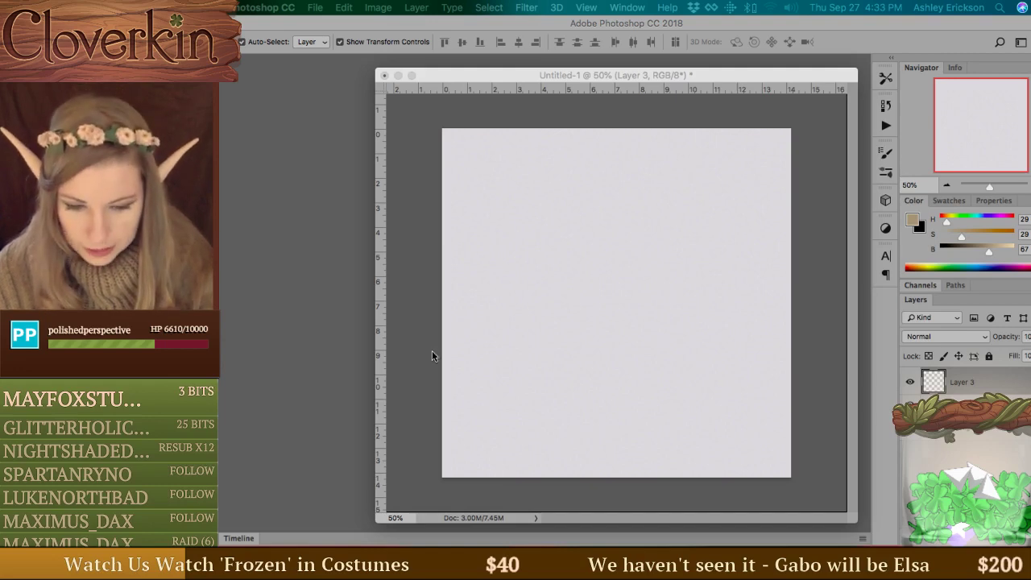
{"action": "left_click", "coordinate": [627, 7]}
{"action": "mouse_move", "coordinate": [596, 5]}
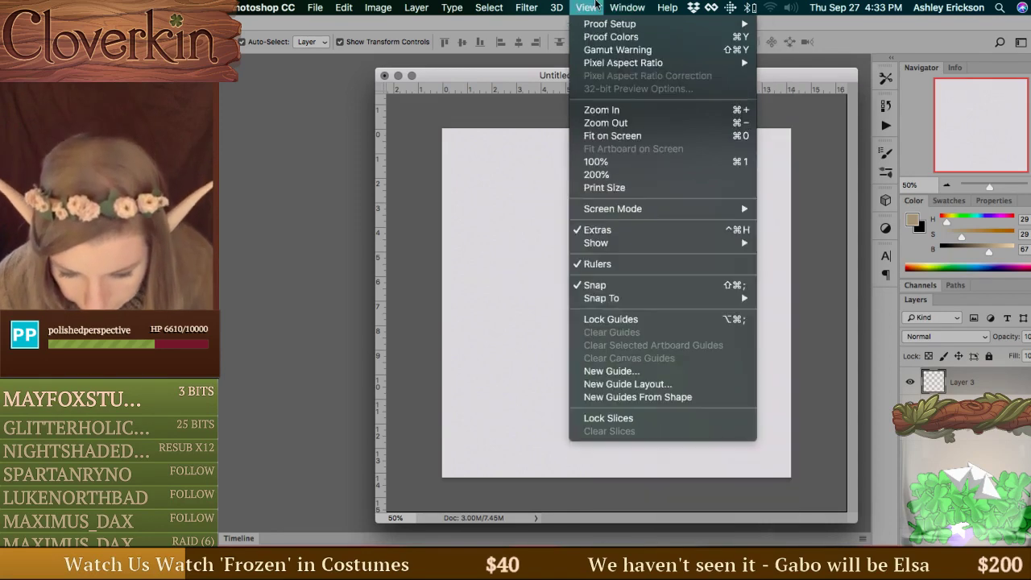
{"action": "mouse_move", "coordinate": [621, 28]}
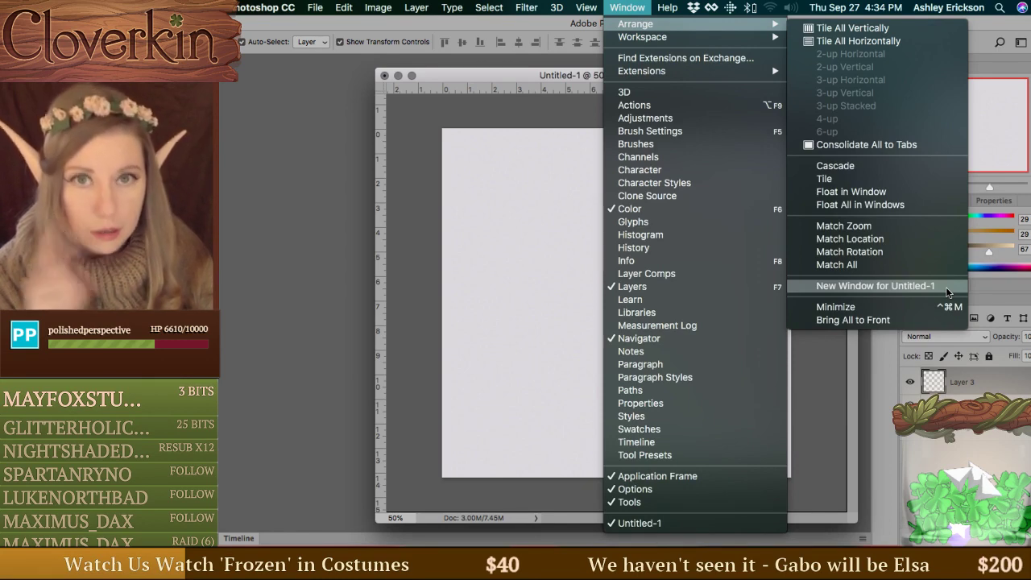
{"action": "left_click", "coordinate": [948, 291]}
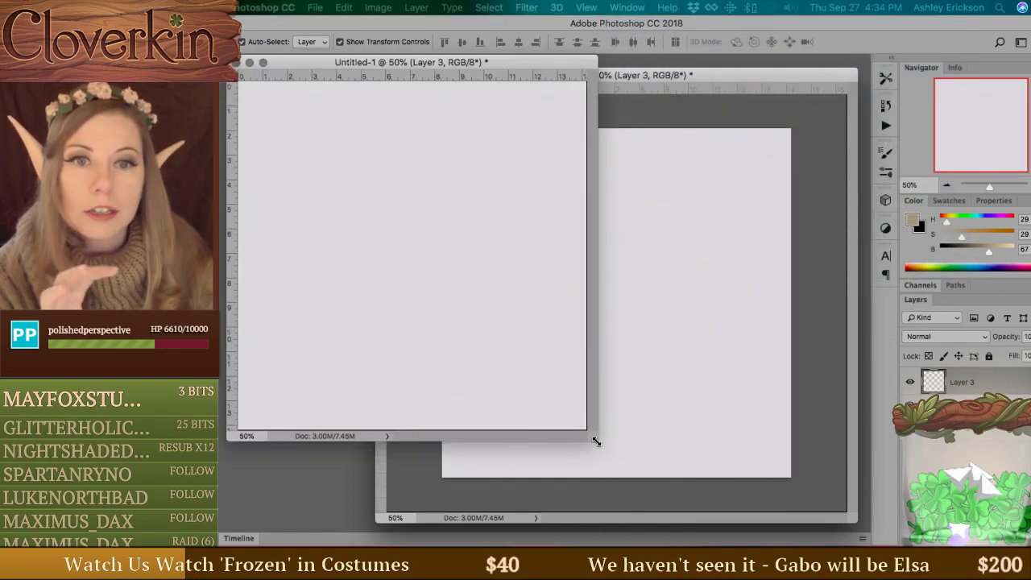
{"action": "left_click_drag", "start_coordinate": [596, 442], "coordinate": [393, 225]}
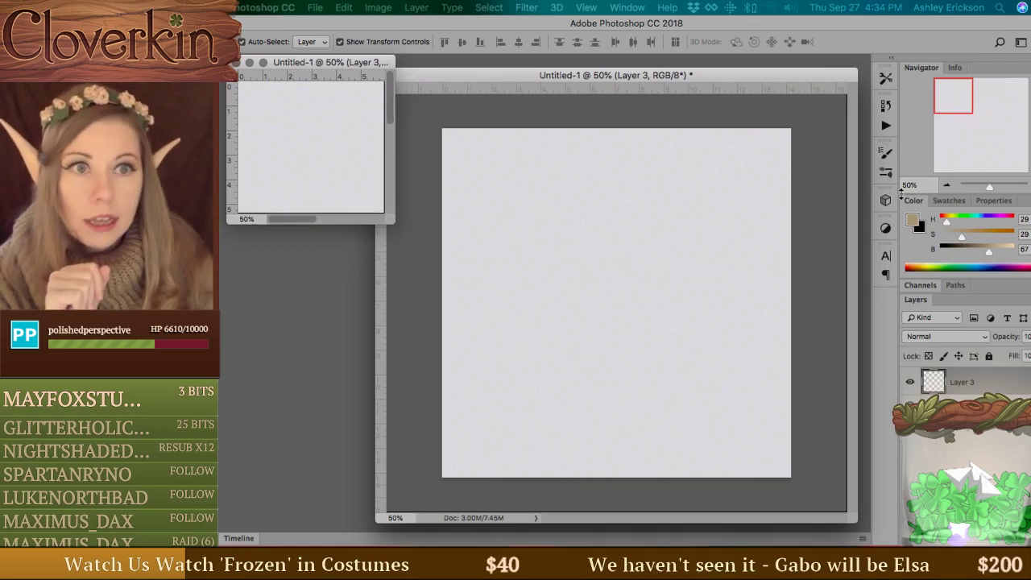
{"action": "left_click", "coordinate": [948, 184]}
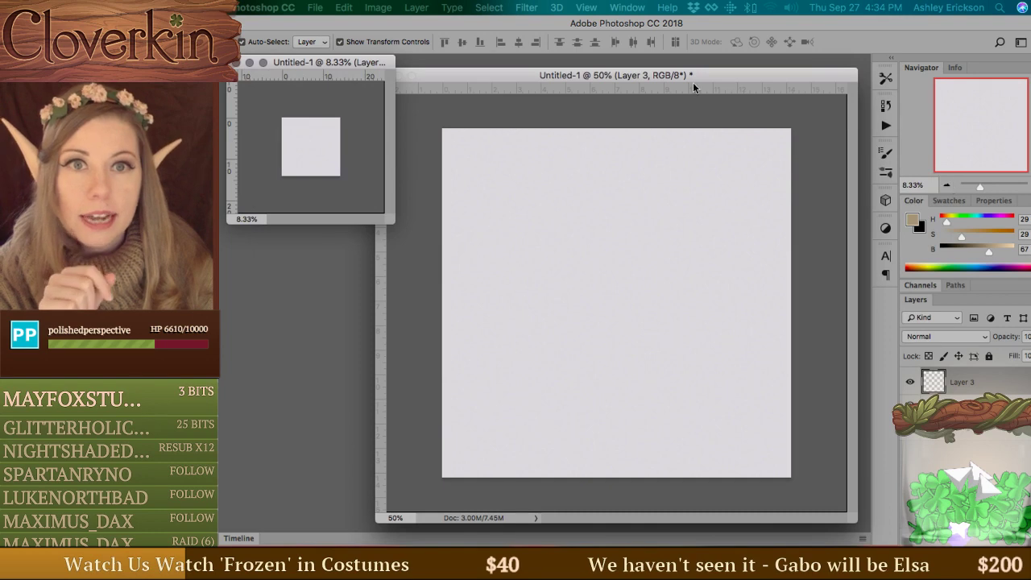
{"action": "left_click_drag", "start_coordinate": [677, 76], "coordinate": [680, 75]}
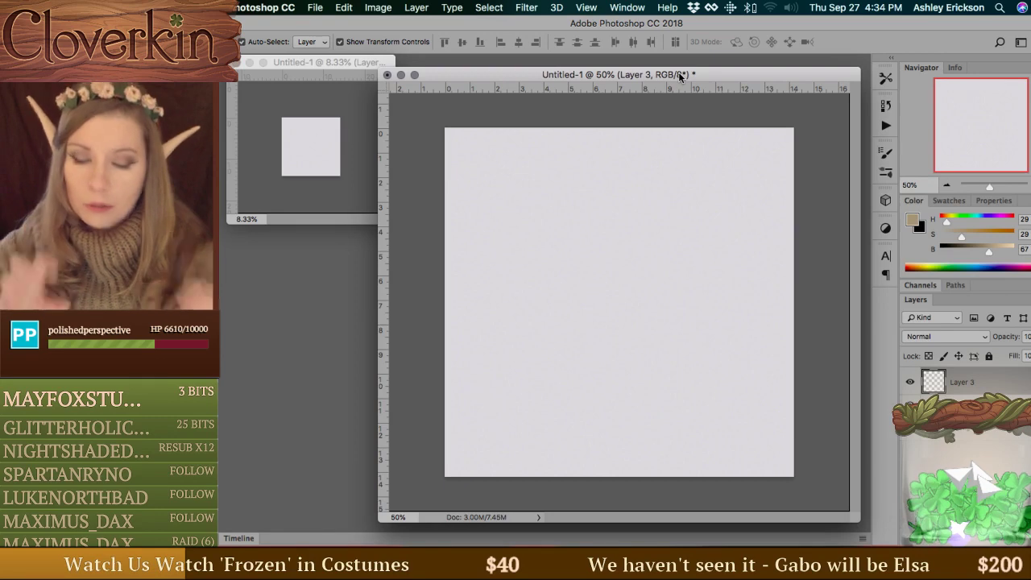
Paint loose test strokes across the empty layer with the soft brush in black.
{"action": "key", "text": "b"}
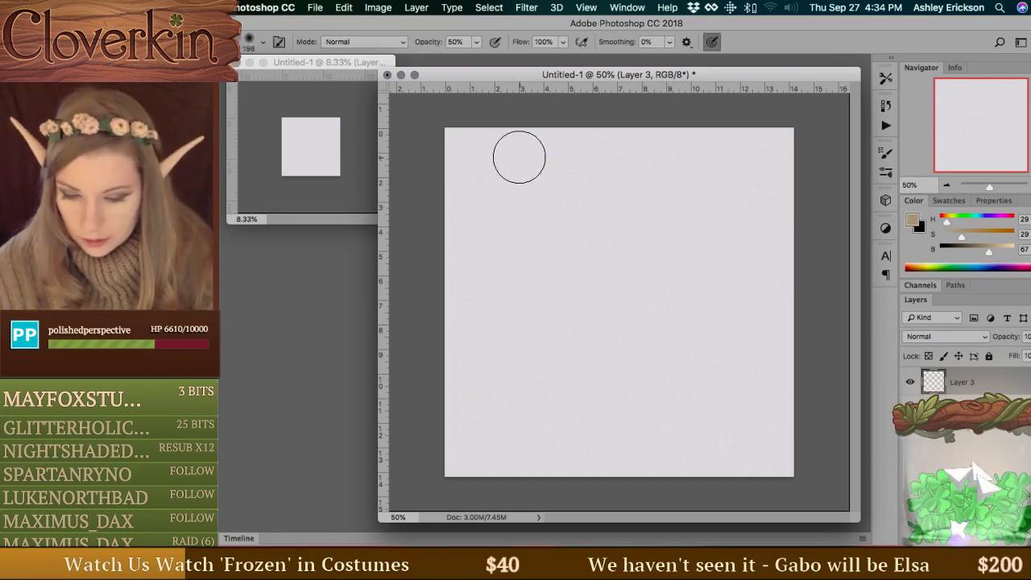
{"action": "key", "text": "x"}
{"action": "left_click_drag", "start_coordinate": [500, 137], "coordinate": [630, 403]}
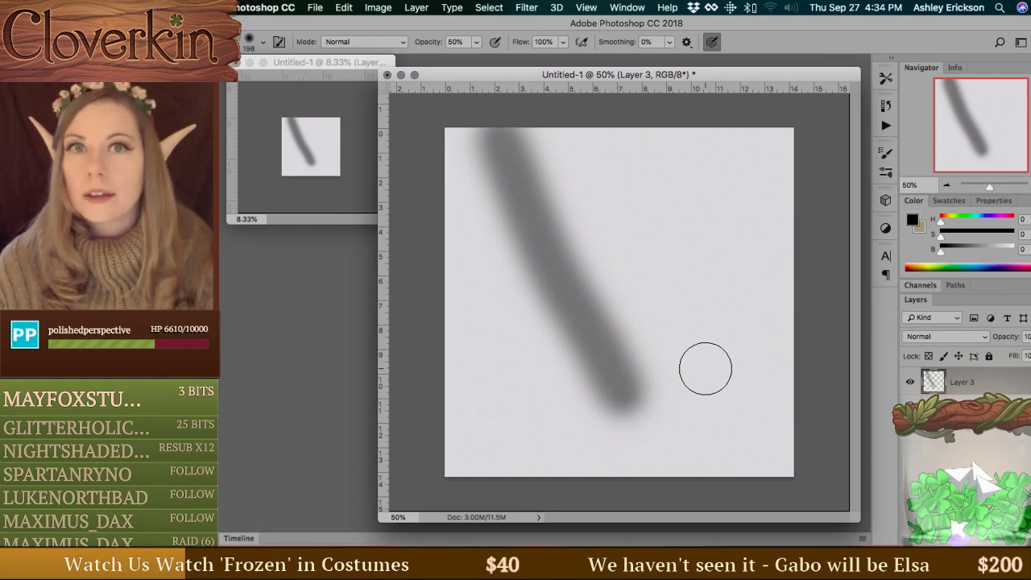
{"action": "mouse_move", "coordinate": [716, 320]}
{"action": "left_mouse_down"}
{"action": "mouse_move", "coordinate": [557, 360]}
{"action": "mouse_move", "coordinate": [679, 319]}
{"action": "mouse_move", "coordinate": [566, 195]}
{"action": "left_mouse_up"}
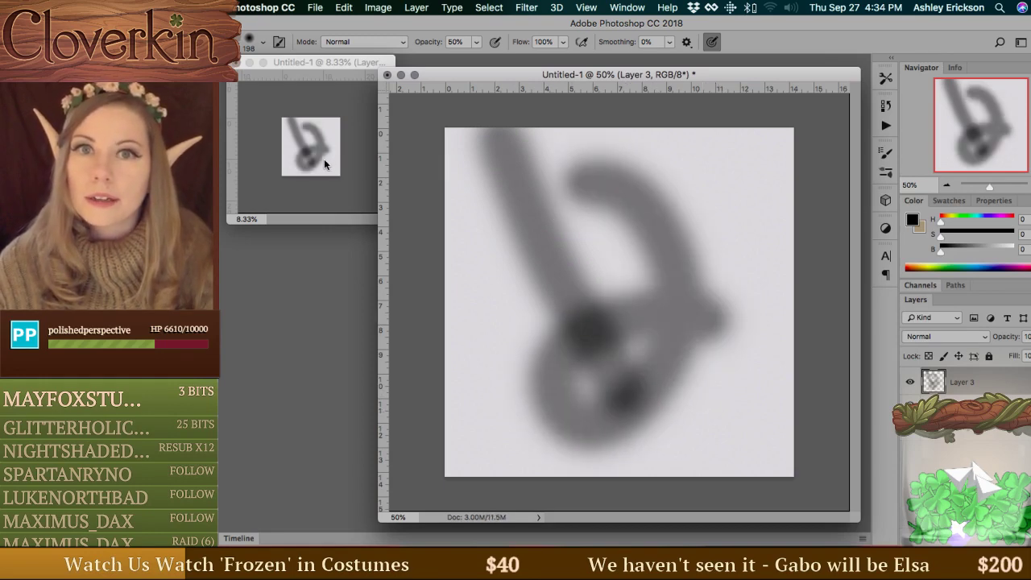
Zoom the small preview window out to 6.25%, and undo the test strokes together with the added layer.
{"action": "left_click", "coordinate": [351, 64]}
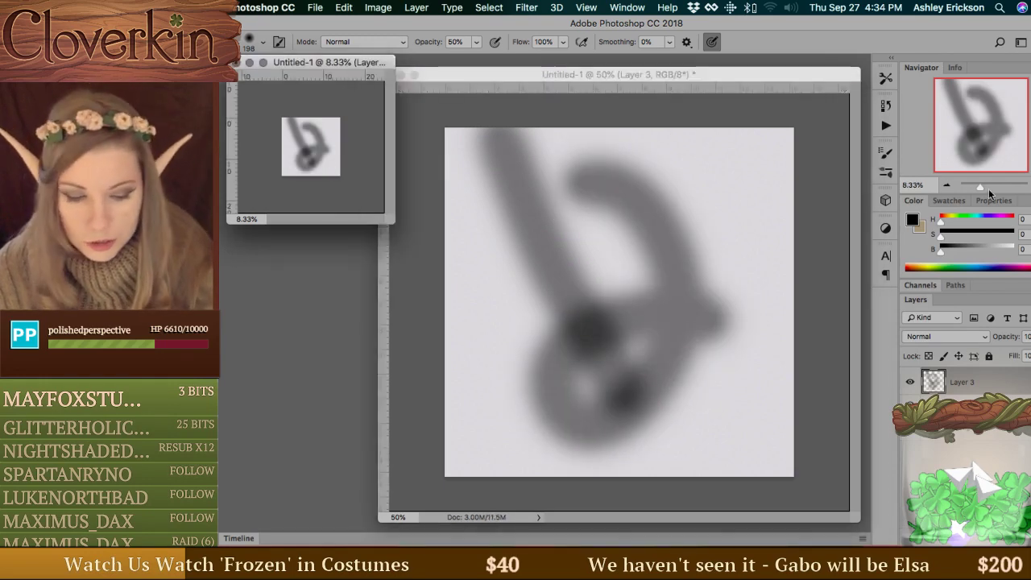
{"action": "left_click", "coordinate": [949, 186]}
{"action": "left_click", "coordinate": [605, 71]}
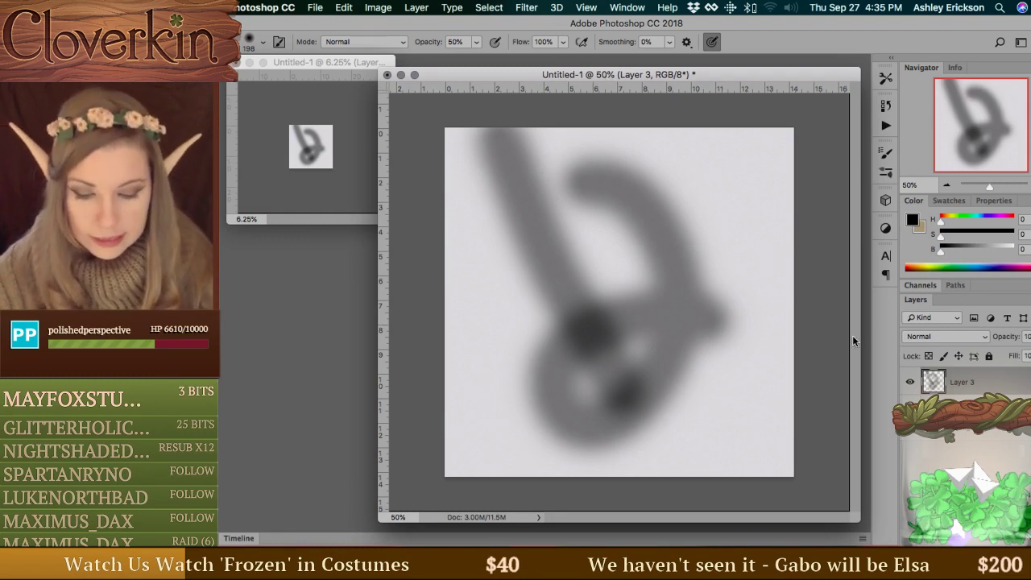
{"action": "key", "text": "ctrl+z"}
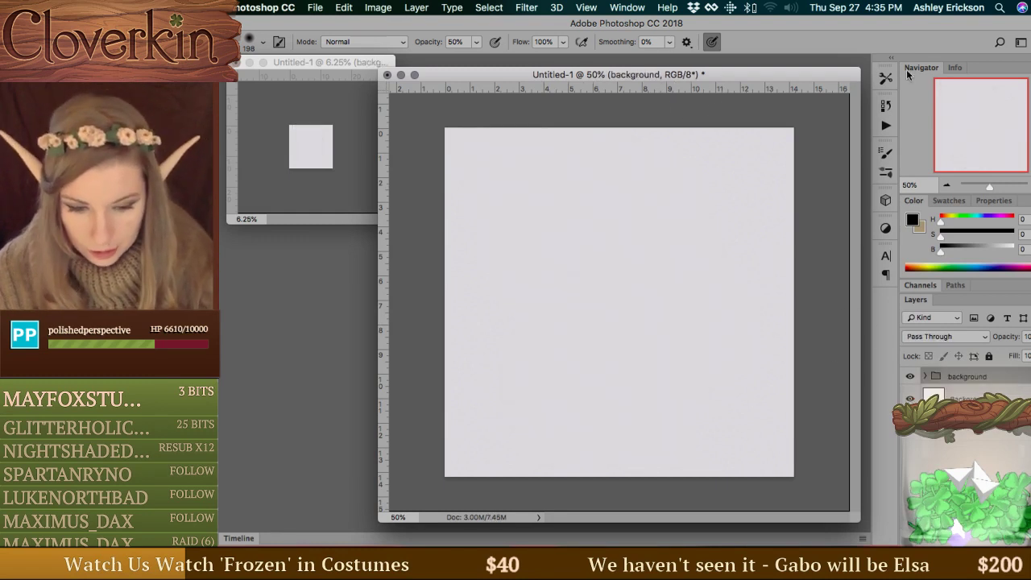
Float the docked main document in its own window again and close the 6.25% preview window.
{"action": "left_click_drag", "start_coordinate": [860, 69], "coordinate": [825, 63]}
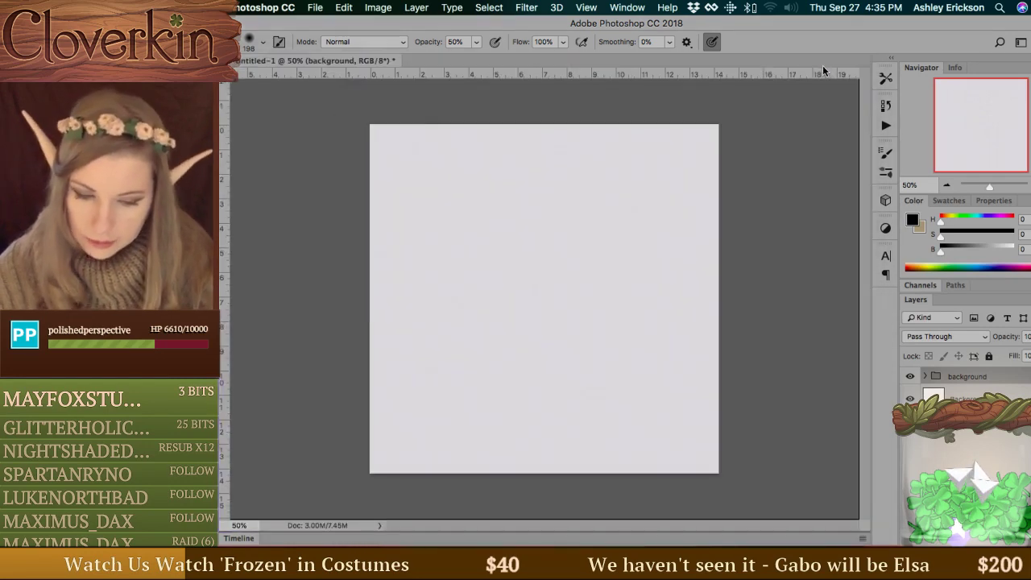
{"action": "left_click_drag", "start_coordinate": [382, 61], "coordinate": [605, 66]}
{"action": "left_click", "coordinate": [626, 7]}
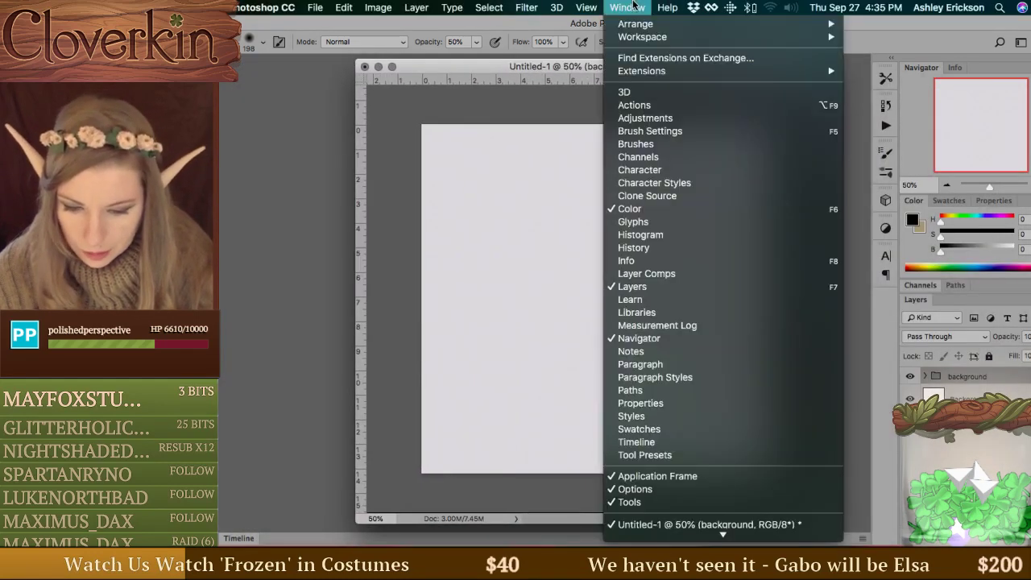
{"action": "left_click", "coordinate": [695, 525]}
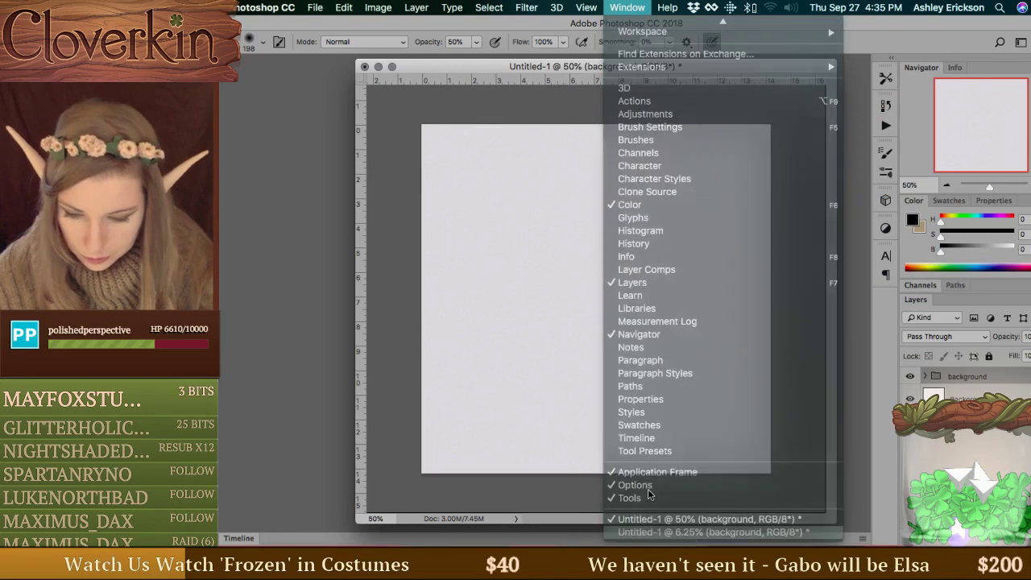
{"action": "left_click", "coordinate": [249, 63]}
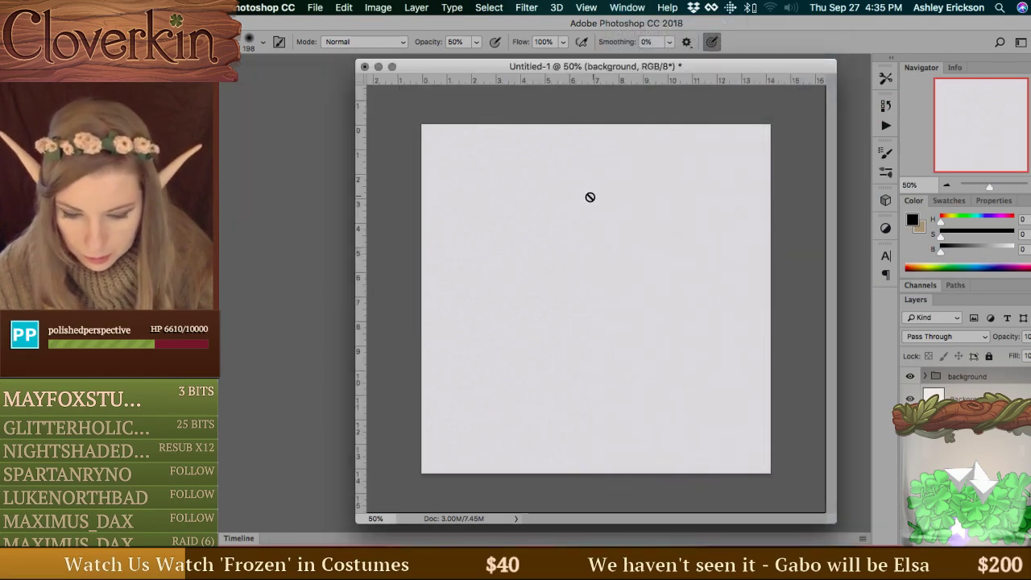
{"action": "left_click_drag", "start_coordinate": [575, 66], "coordinate": [600, 74]}
Open a new second window for Untitled-1, zoom it out to 8.33%, and shrink it to a small preview beside the main window.
{"action": "left_click", "coordinate": [662, 7]}
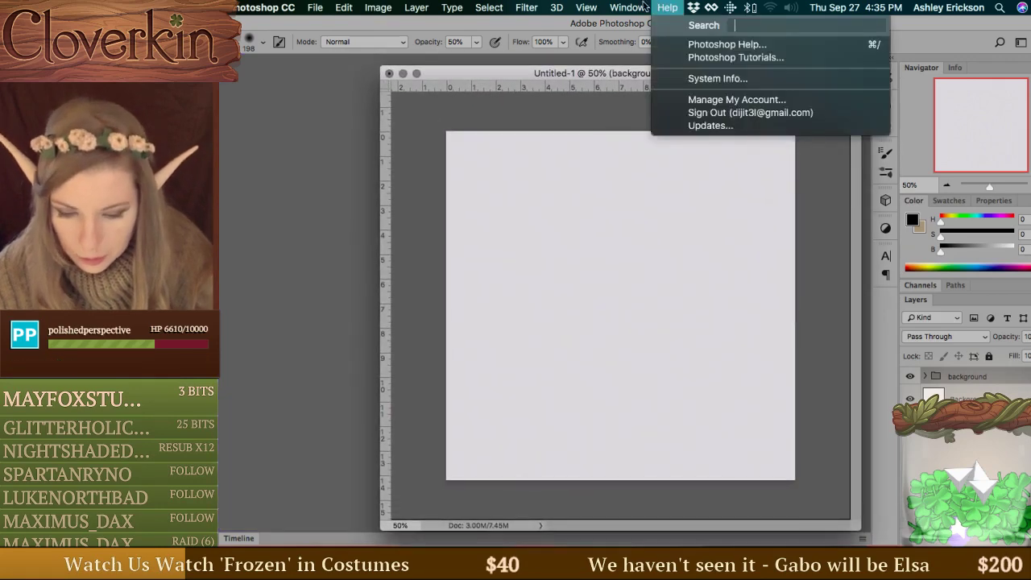
{"action": "mouse_move", "coordinate": [628, 7]}
{"action": "mouse_move", "coordinate": [656, 24]}
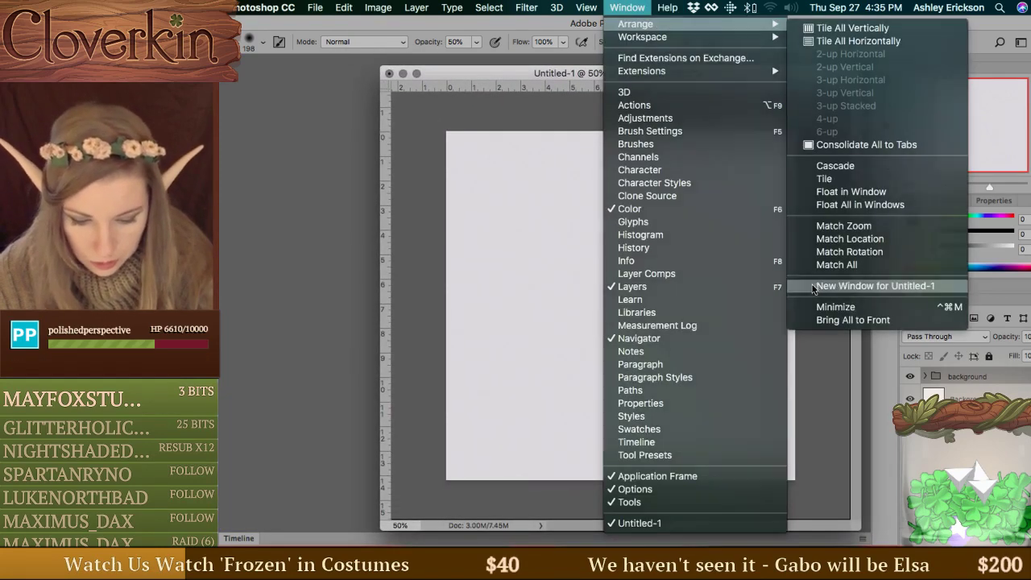
{"action": "left_click", "coordinate": [870, 285]}
{"action": "left_click", "coordinate": [947, 186]}
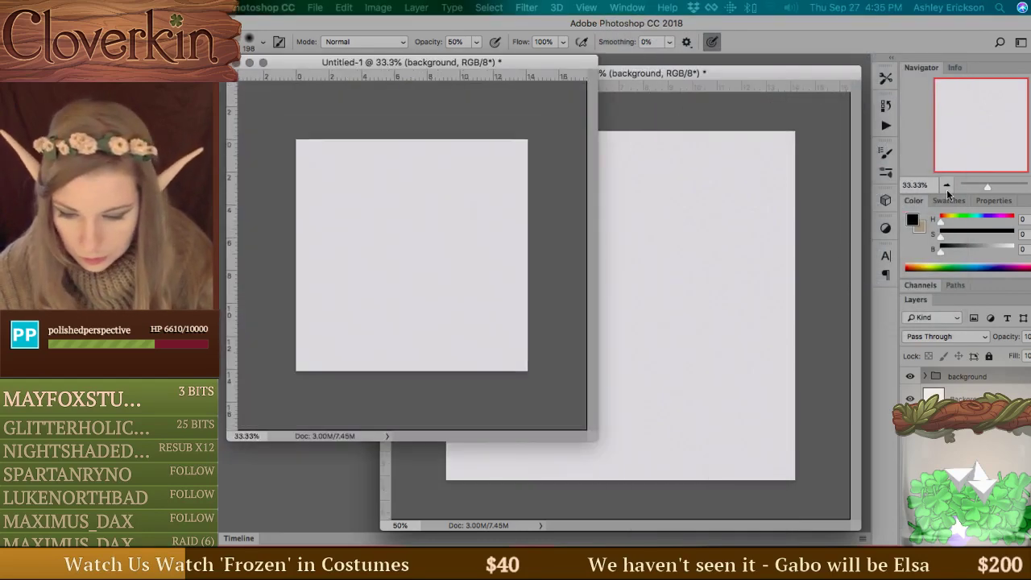
{"action": "left_click", "coordinate": [946, 185]}
{"action": "left_click", "coordinate": [946, 185]}
{"action": "left_click", "coordinate": [947, 185]}
{"action": "left_click", "coordinate": [946, 185]}
{"action": "left_click_drag", "start_coordinate": [591, 432], "coordinate": [350, 174]}
{"action": "left_click_drag", "start_coordinate": [464, 68], "coordinate": [459, 65]}
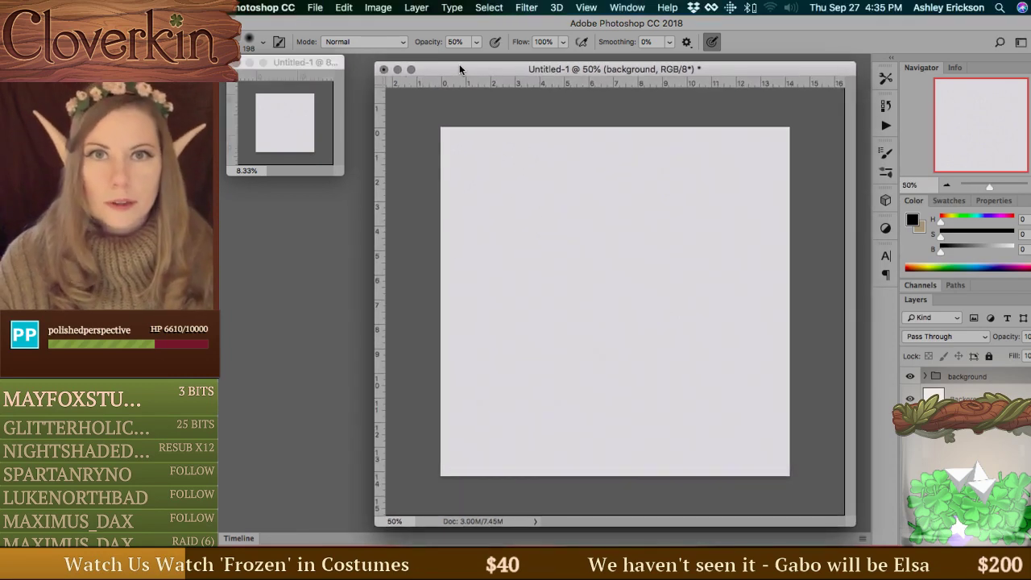
Save the document as icons.psd, starting a new folder while choosing the save location.
{"action": "key", "text": "super+s"}
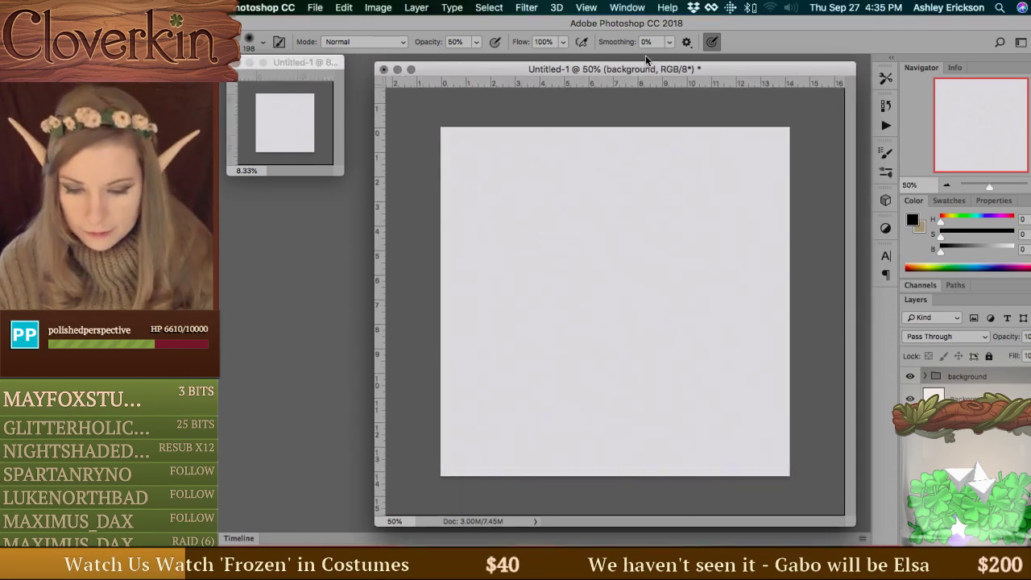
{"action": "key", "text": "Escape"}
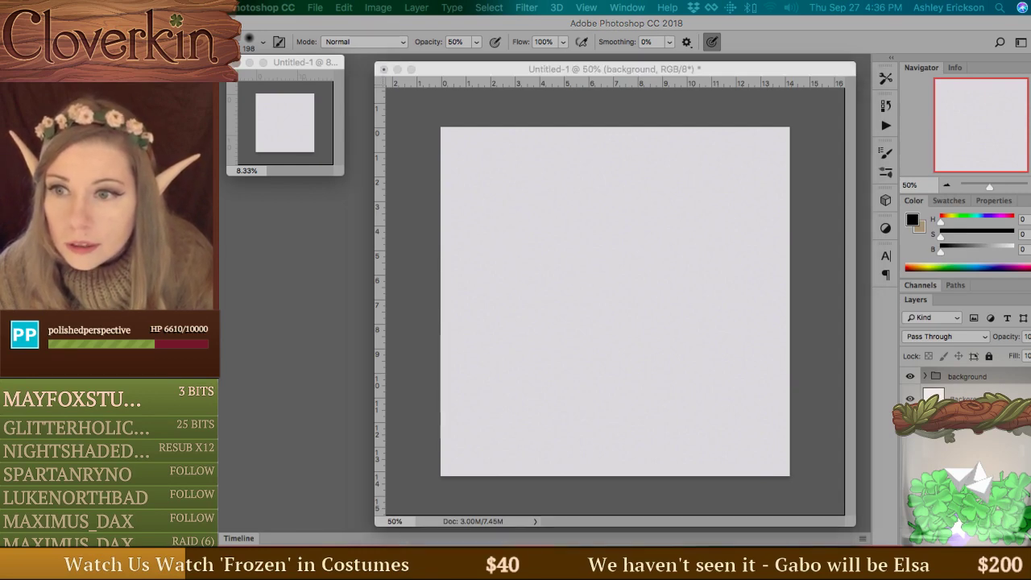
{"action": "key", "text": "super+Tab"}
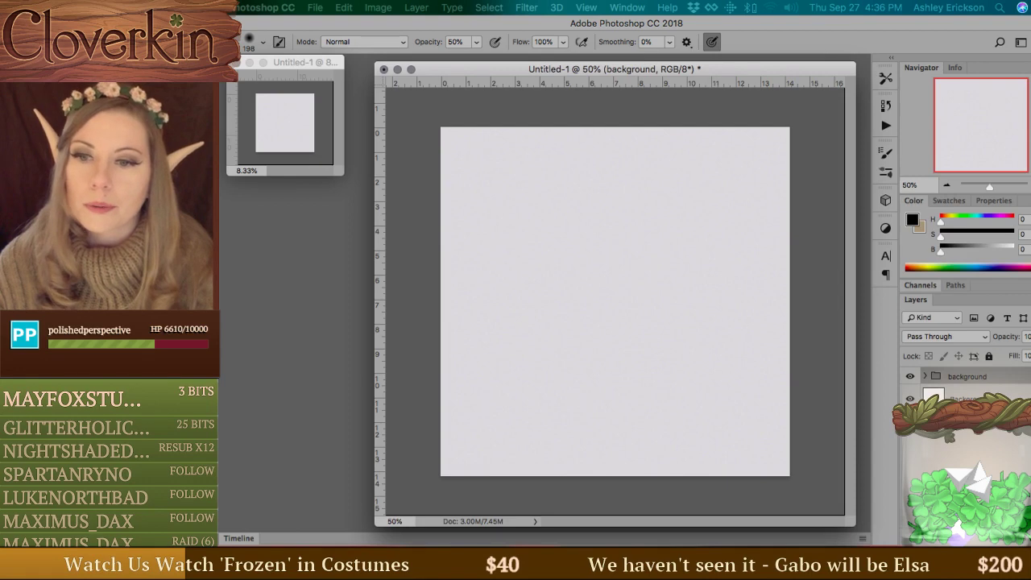
{"action": "key", "text": "super+shift+n"}
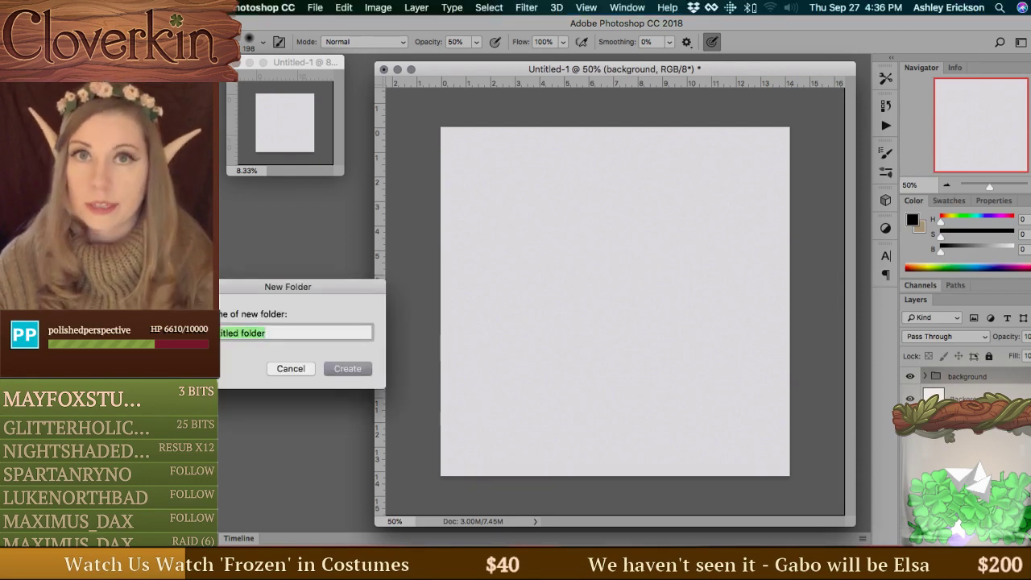
{"action": "key", "text": "Escape"}
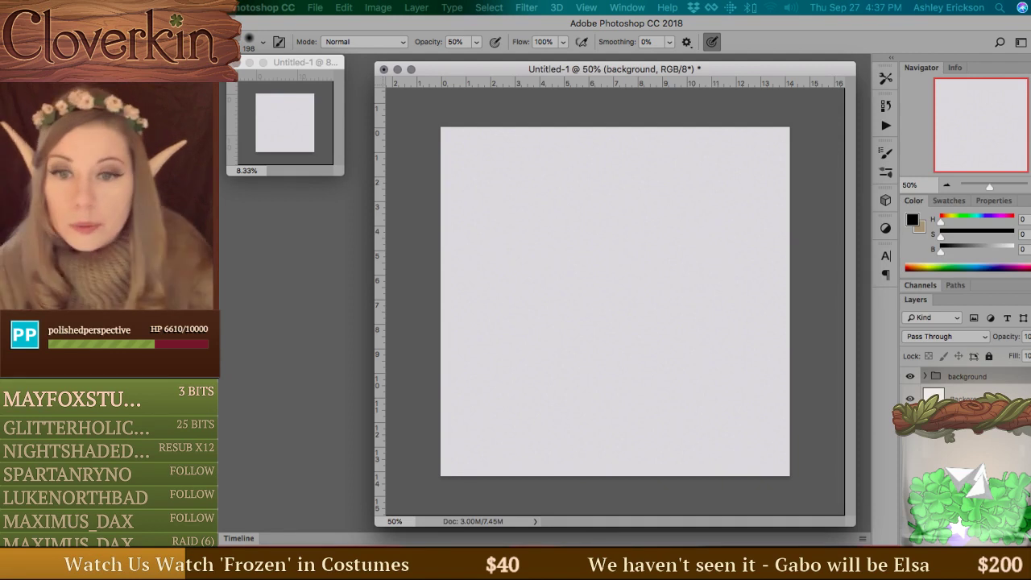
{"action": "key", "text": "Return"}
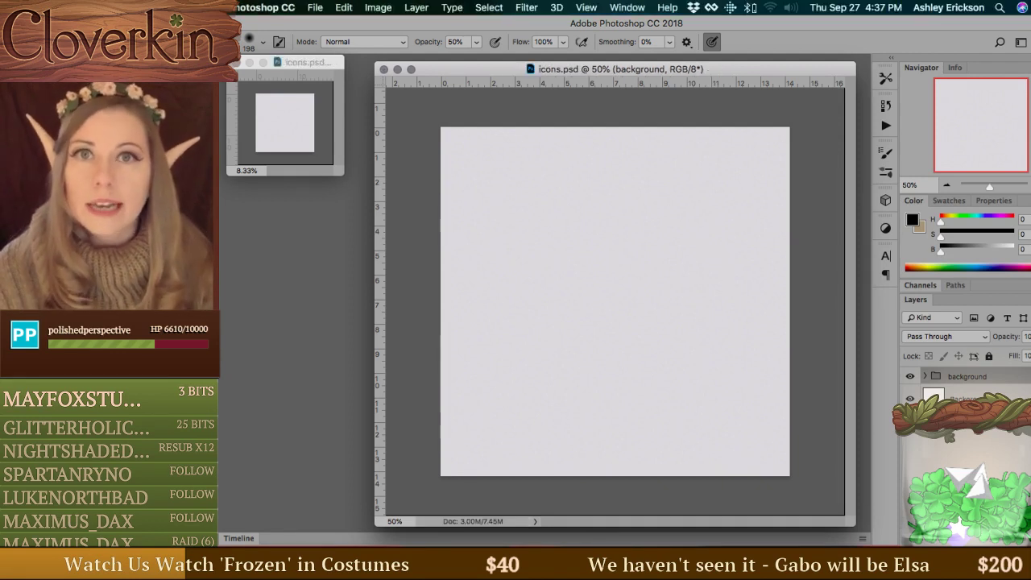
Add a new empty layer above the background group and set a Hard Round brush to 30 px with 100% hardness.
{"action": "key", "text": "super+Tab"}
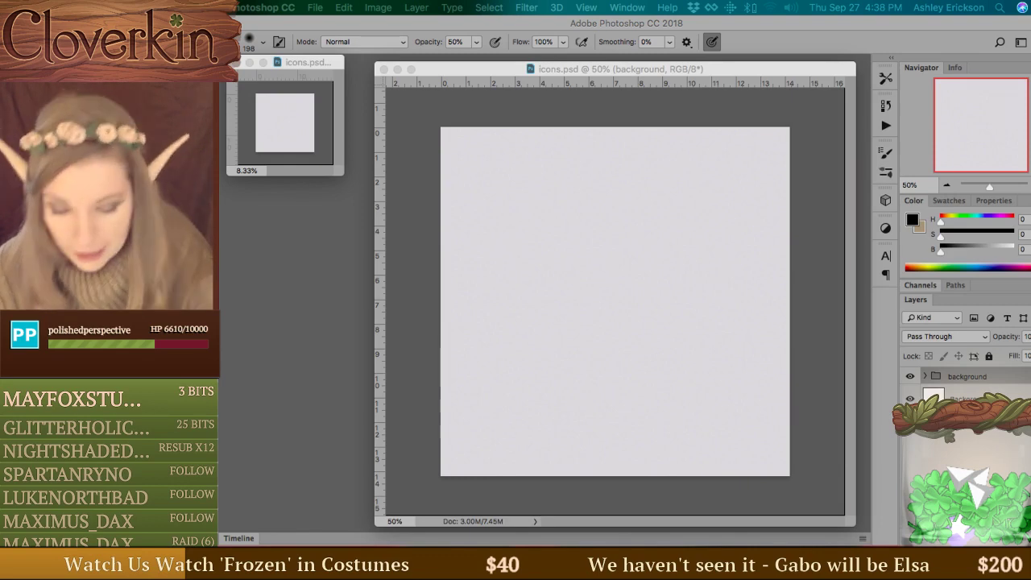
{"action": "left_click", "coordinate": [675, 222]}
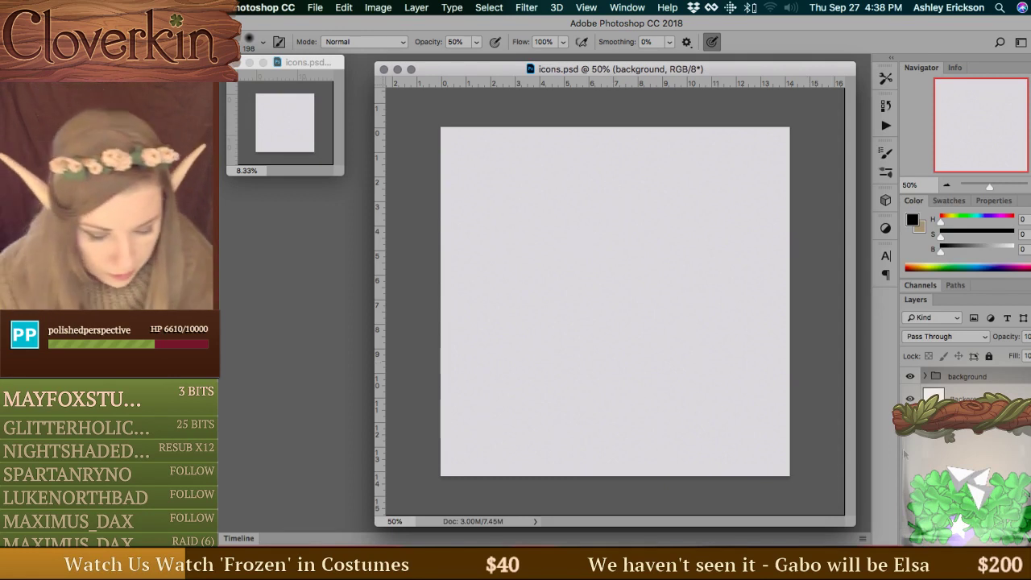
{"action": "key", "text": "super+shift+alt+n"}
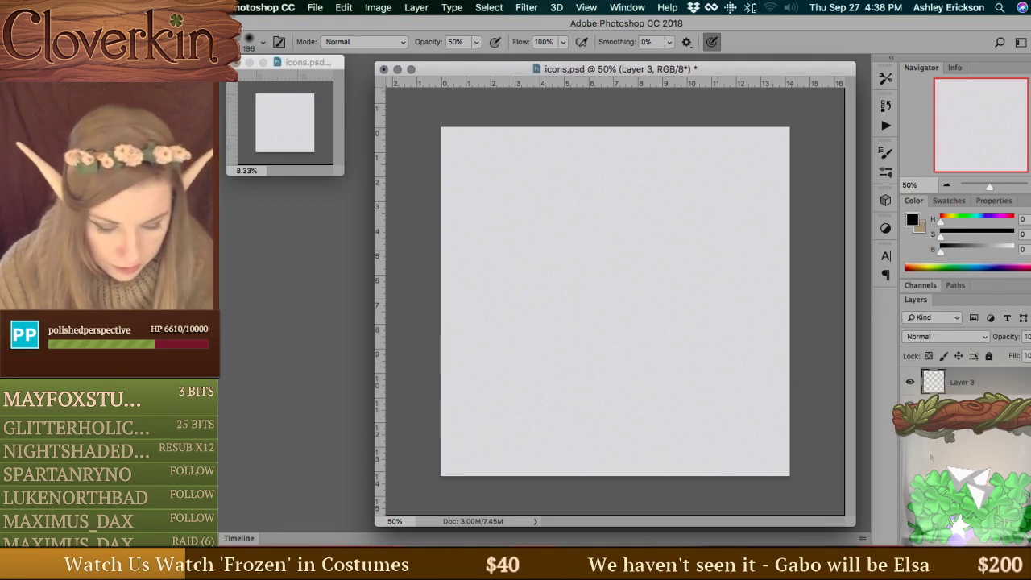
{"action": "right_click", "coordinate": [600, 200]}
{"action": "left_click_drag", "start_coordinate": [740, 262], "coordinate": [794, 261]}
{"action": "left_click", "coordinate": [707, 231]}
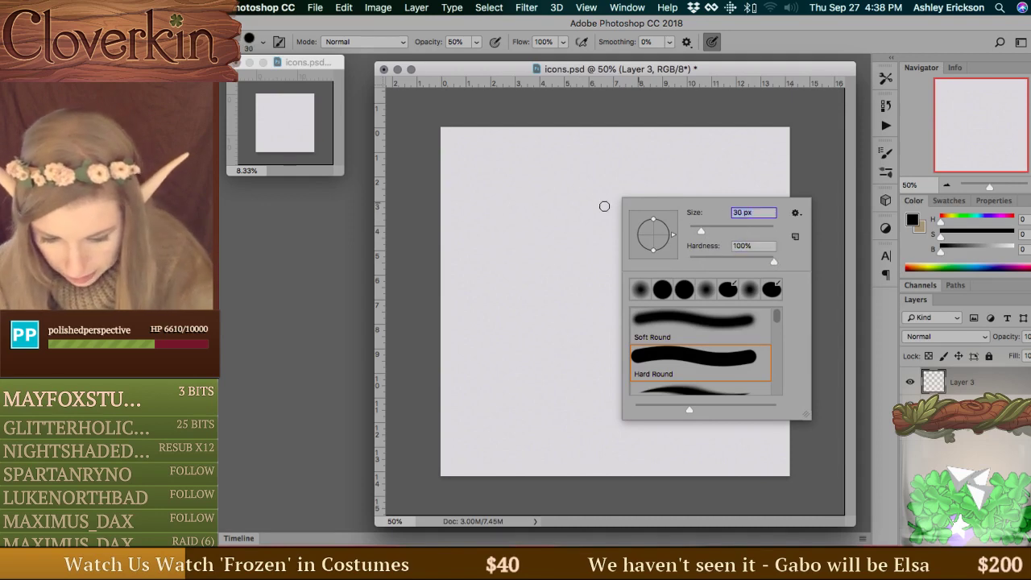
Draw a small arch-shaped test stroke in the upper part of the canvas and undo it.
{"action": "left_click", "coordinate": [571, 222]}
{"action": "mouse_move", "coordinate": [565, 224]}
{"action": "left_mouse_down"}
{"action": "mouse_move", "coordinate": [594, 188]}
{"action": "mouse_move", "coordinate": [617, 226]}
{"action": "left_mouse_up"}
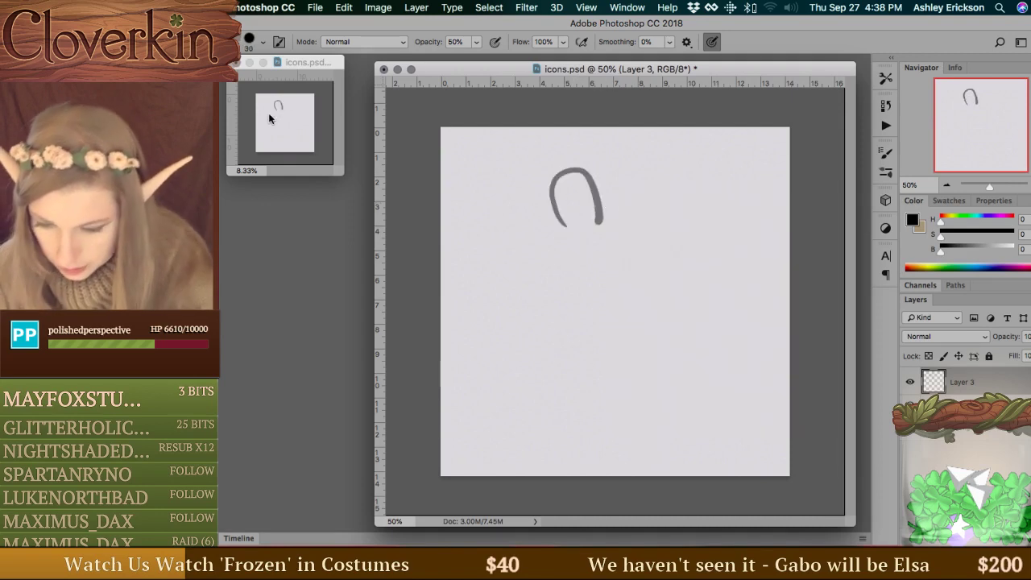
{"action": "key", "text": "super+z"}
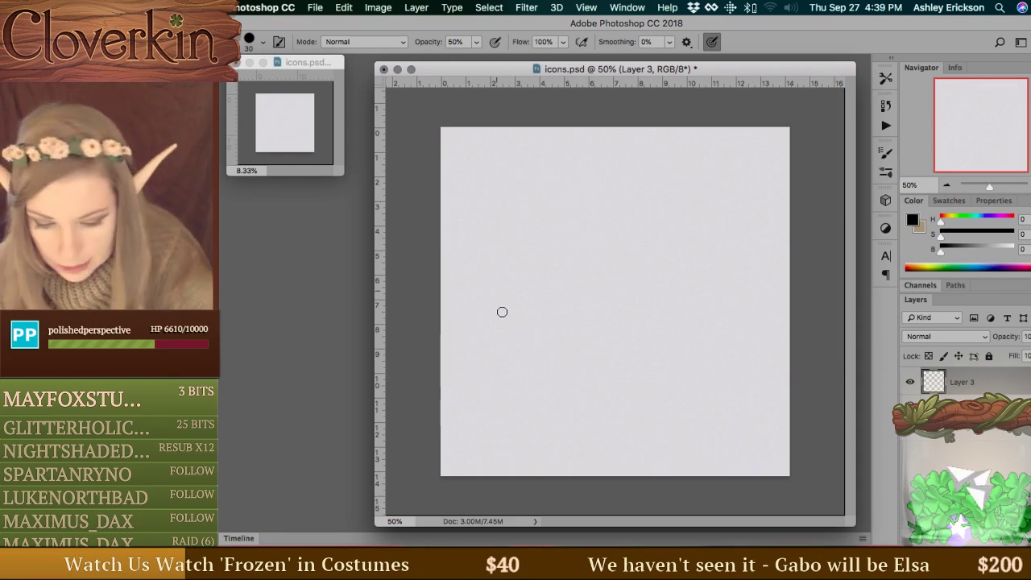
{"action": "key", "text": "t"}
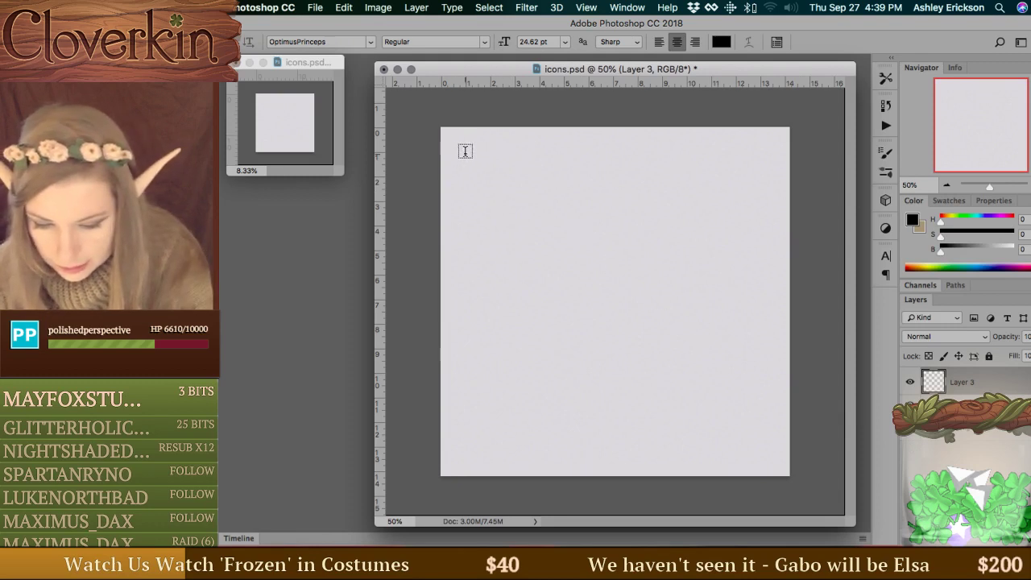
{"action": "left_click_drag", "start_coordinate": [464, 155], "coordinate": [769, 246]}
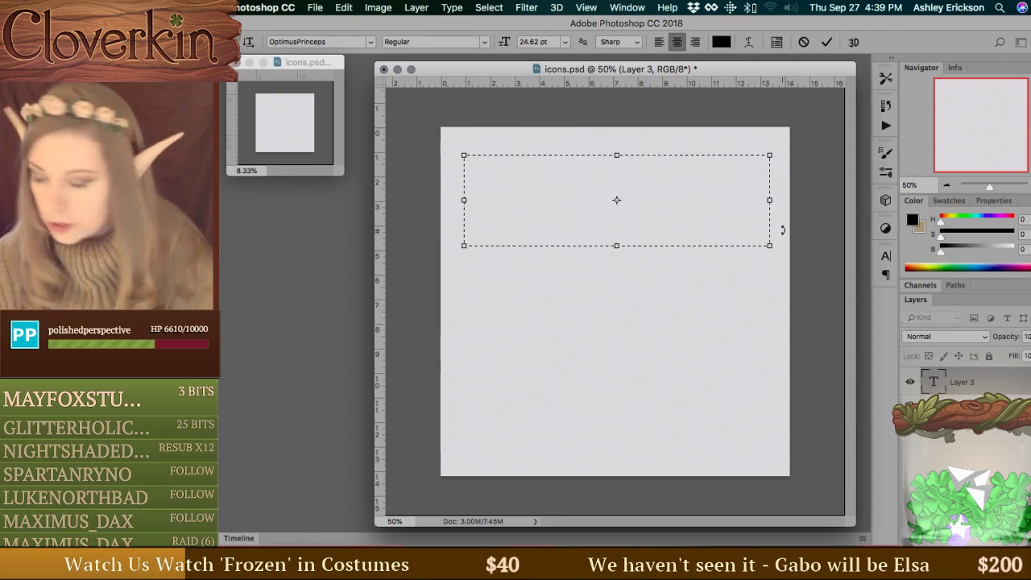
{"action": "type", "text": "RGB"}
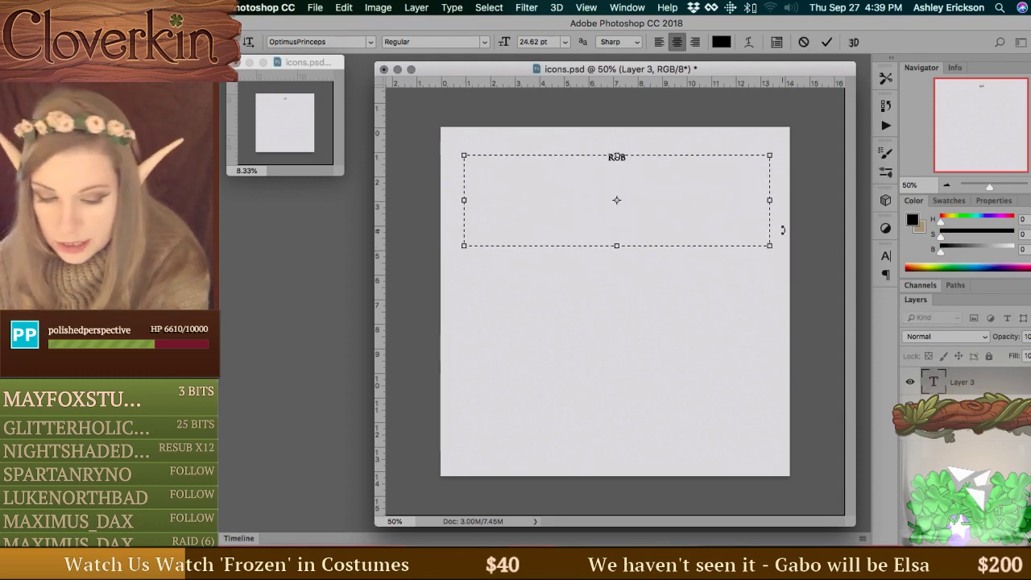
{"action": "key", "text": "BackSpace"}
{"action": "key", "text": "BackSpace"}
{"action": "key", "text": "BackSpace"}
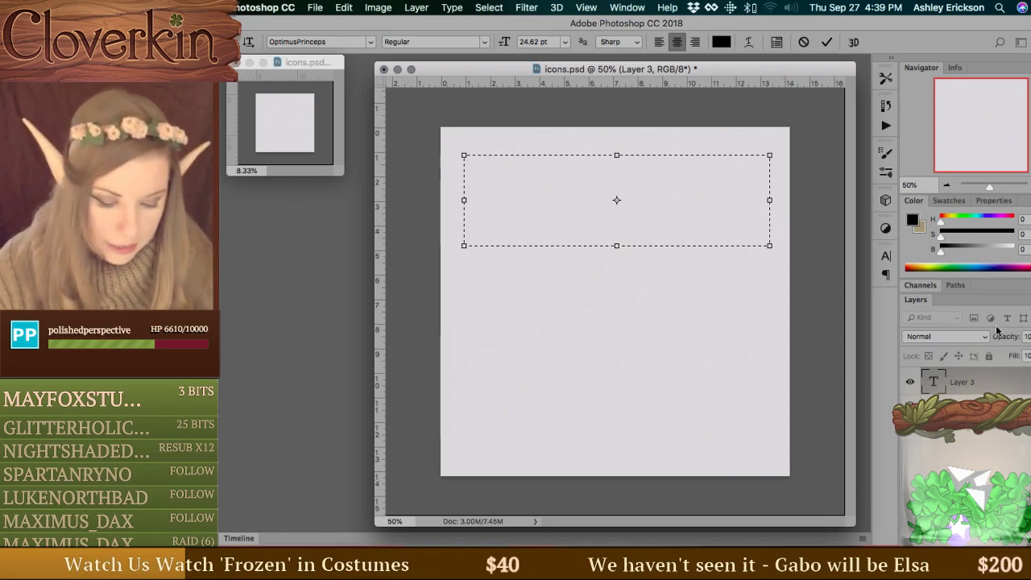
{"action": "key", "text": "Escape"}
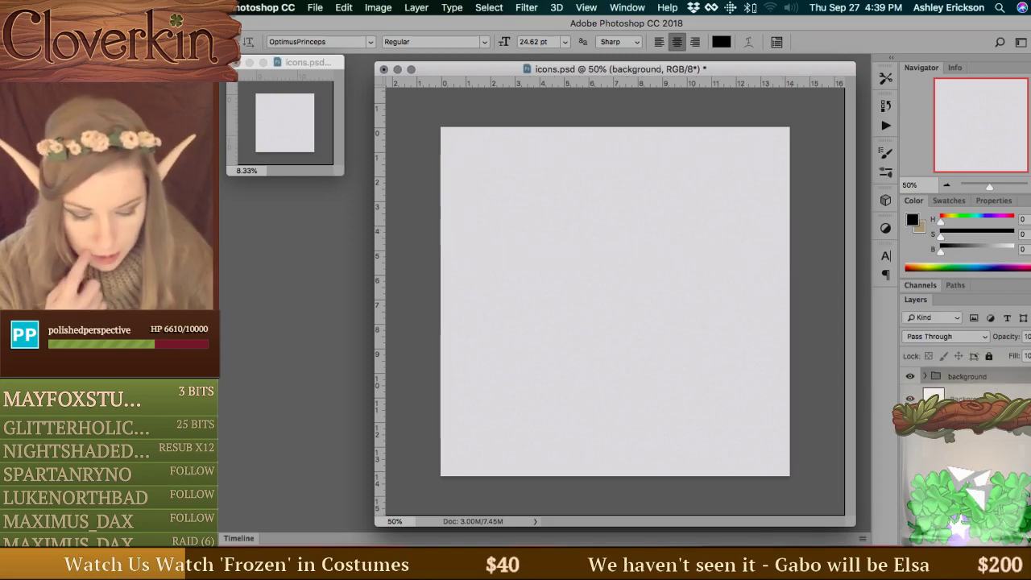
{"action": "key", "text": "super+z"}
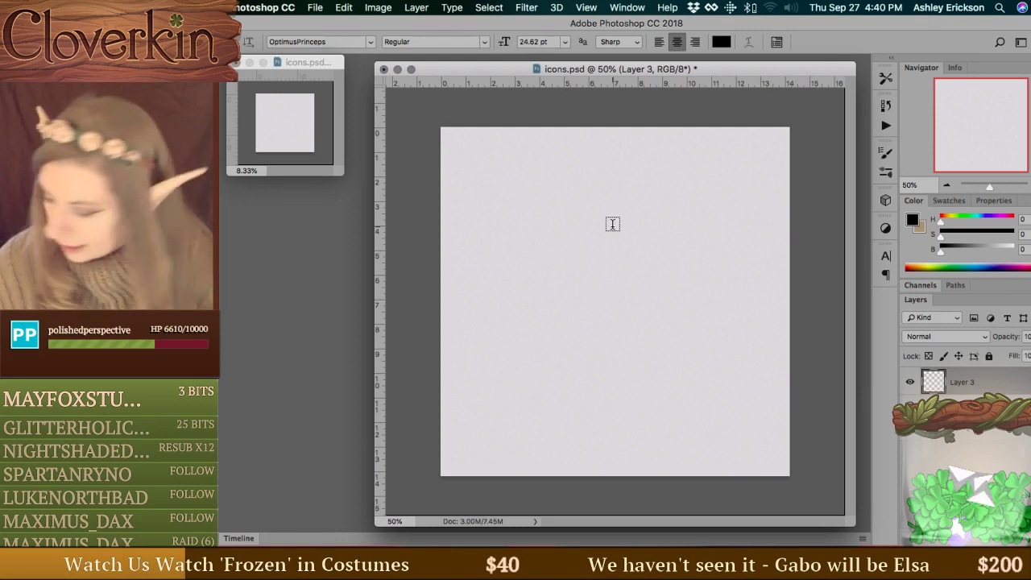
Set the Hard Round brush size to 380 px.
{"action": "key", "text": "b"}
{"action": "right_click", "coordinate": [551, 163]}
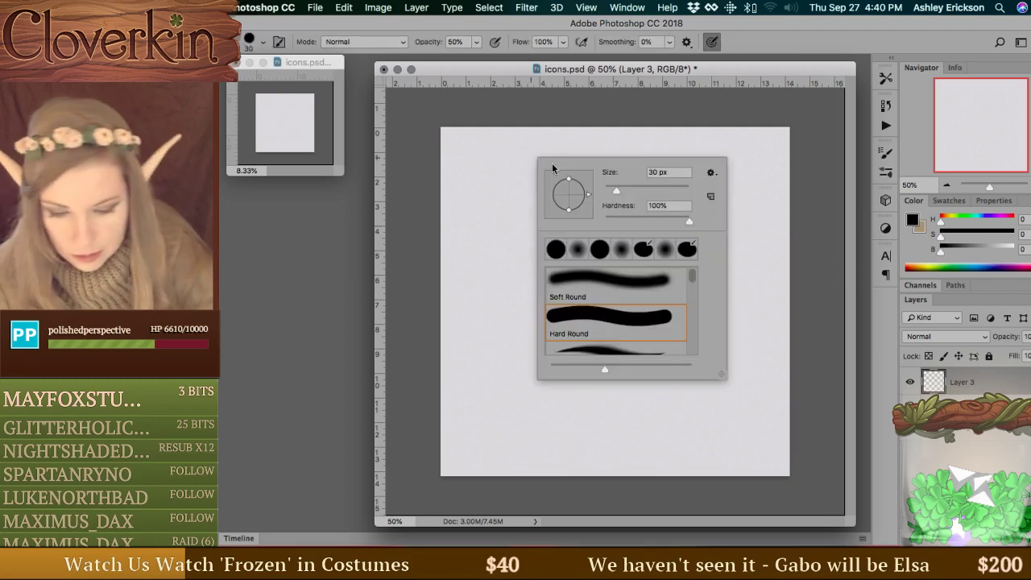
{"action": "left_click", "coordinate": [665, 191]}
{"action": "type", "text": "380"}
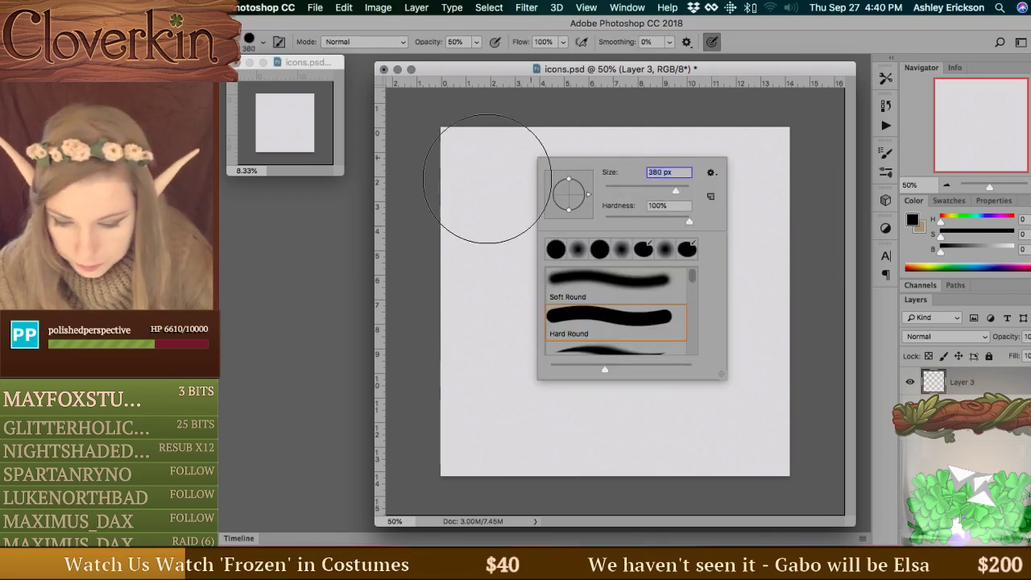
{"action": "left_click", "coordinate": [460, 70]}
Sample mid grey from a trial blob that is undone, and paint a large grey blob on Layer 3 at 100% brush opacity.
{"action": "mouse_move", "coordinate": [586, 262]}
{"action": "left_mouse_down"}
{"action": "mouse_move", "coordinate": [594, 346]}
{"action": "mouse_move", "coordinate": [593, 269]}
{"action": "left_mouse_up"}
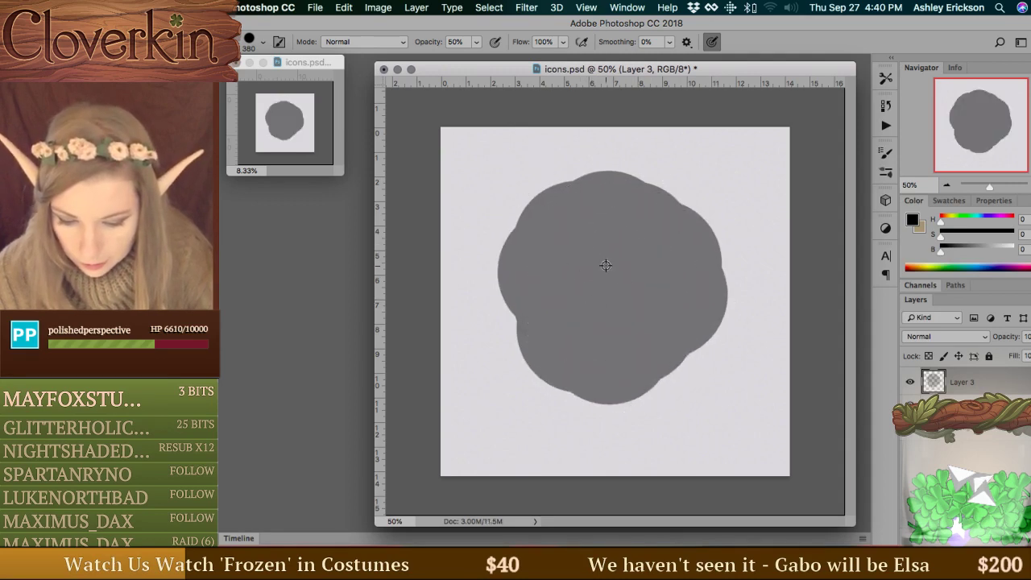
{"action": "left_click", "coordinate": [606, 265], "text": "alt"}
{"action": "key", "text": "super+alt+z"}
{"action": "key", "text": "super+alt+z"}
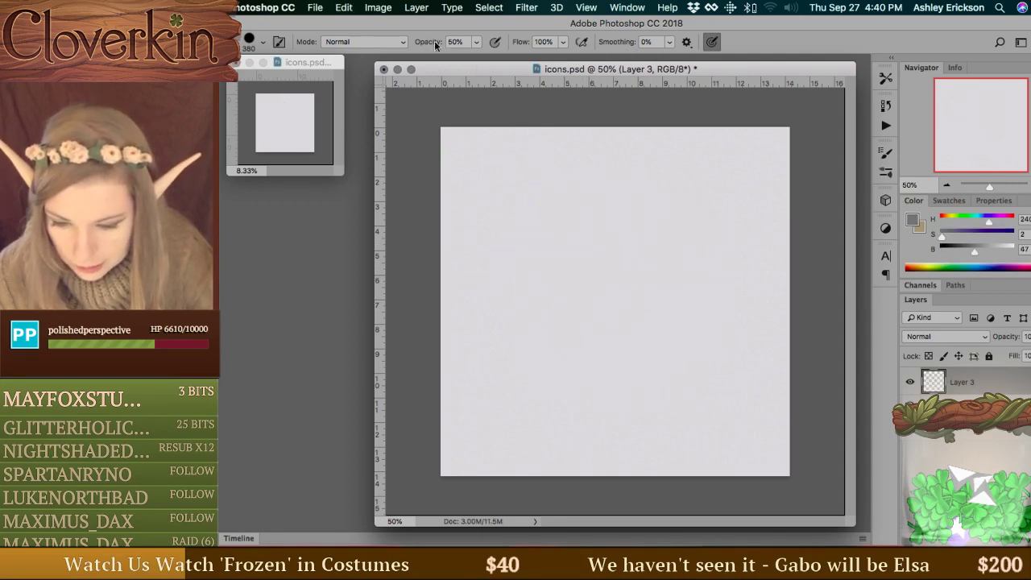
{"action": "key", "text": "0"}
{"action": "mouse_move", "coordinate": [604, 258]}
{"action": "left_mouse_down"}
{"action": "mouse_move", "coordinate": [660, 269]}
{"action": "mouse_move", "coordinate": [625, 311]}
{"action": "mouse_move", "coordinate": [531, 339]}
{"action": "left_mouse_up"}
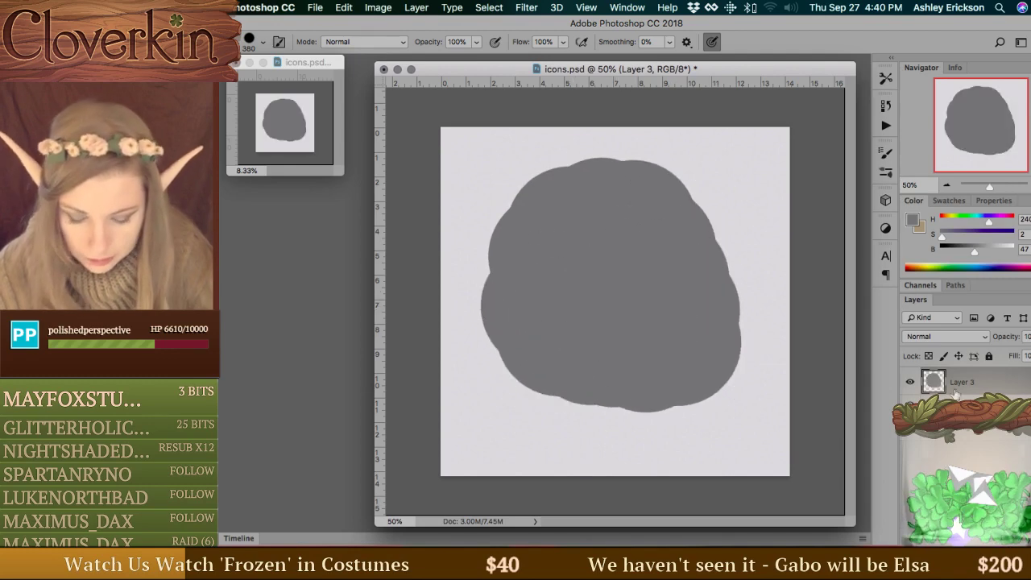
Open Layer 3's layer style settings and try a Color Overlay, turning it off again.
{"action": "double_click", "coordinate": [1014, 387]}
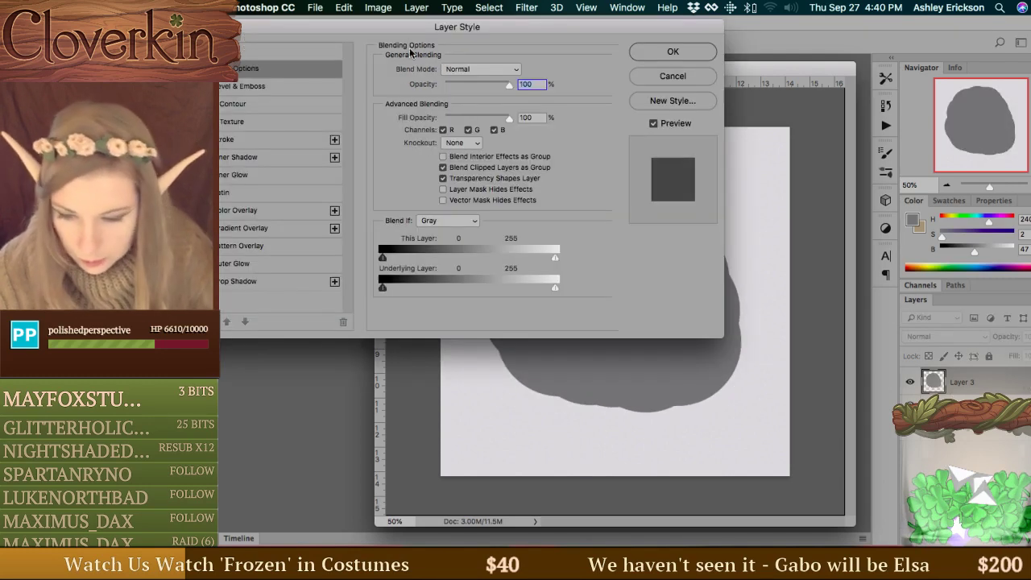
{"action": "left_click_drag", "start_coordinate": [411, 31], "coordinate": [610, 99]}
{"action": "left_click", "coordinate": [431, 282]}
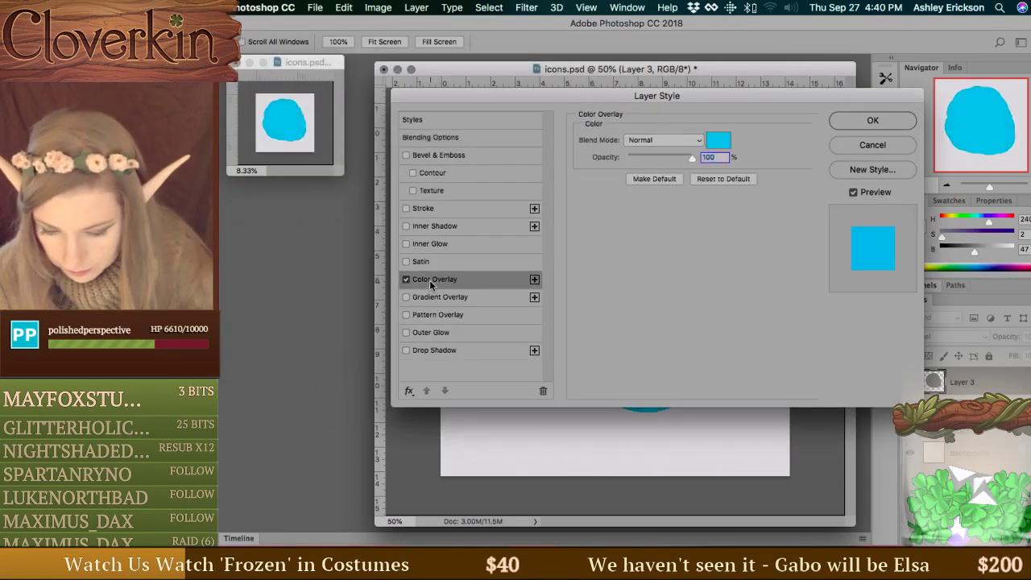
{"action": "left_click", "coordinate": [406, 279]}
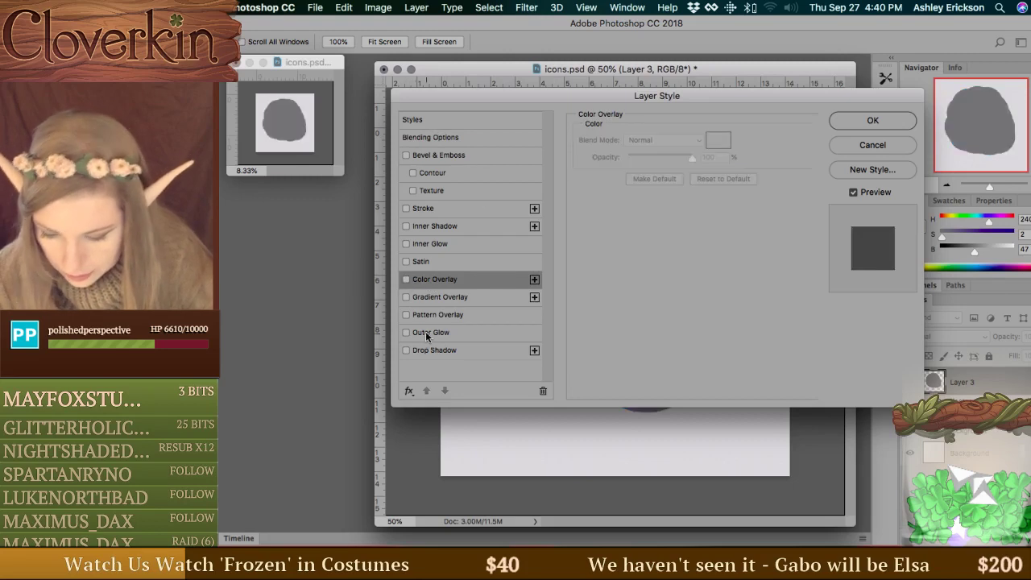
Add an Outer Glow to Layer 3 in black (000000) with the Normal blend mode.
{"action": "left_click", "coordinate": [427, 335]}
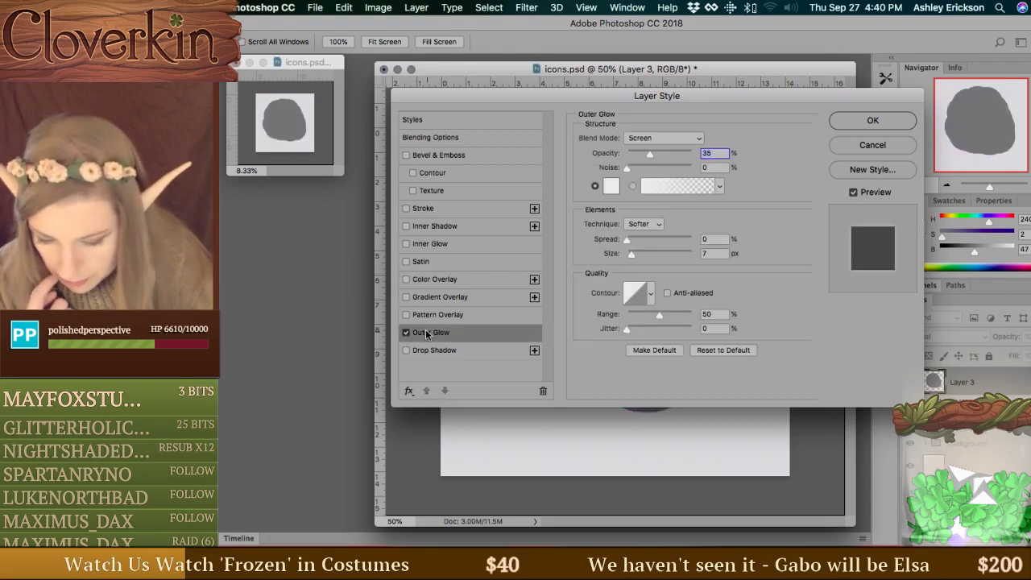
{"action": "left_click", "coordinate": [612, 189]}
{"action": "left_click_drag", "start_coordinate": [354, 306], "coordinate": [484, 389]}
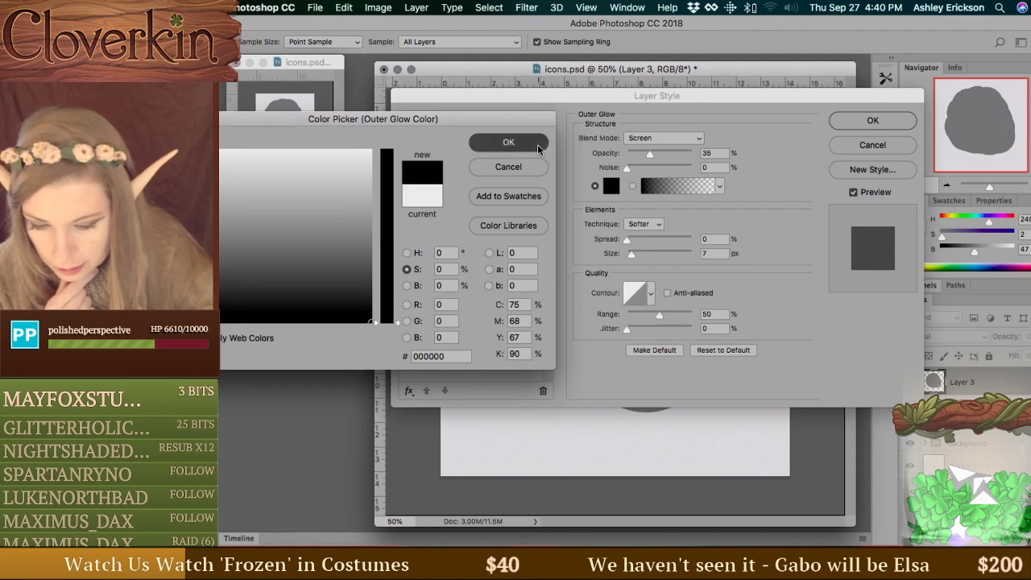
{"action": "left_click", "coordinate": [538, 148]}
{"action": "left_click", "coordinate": [664, 137]}
{"action": "left_click", "coordinate": [673, 35]}
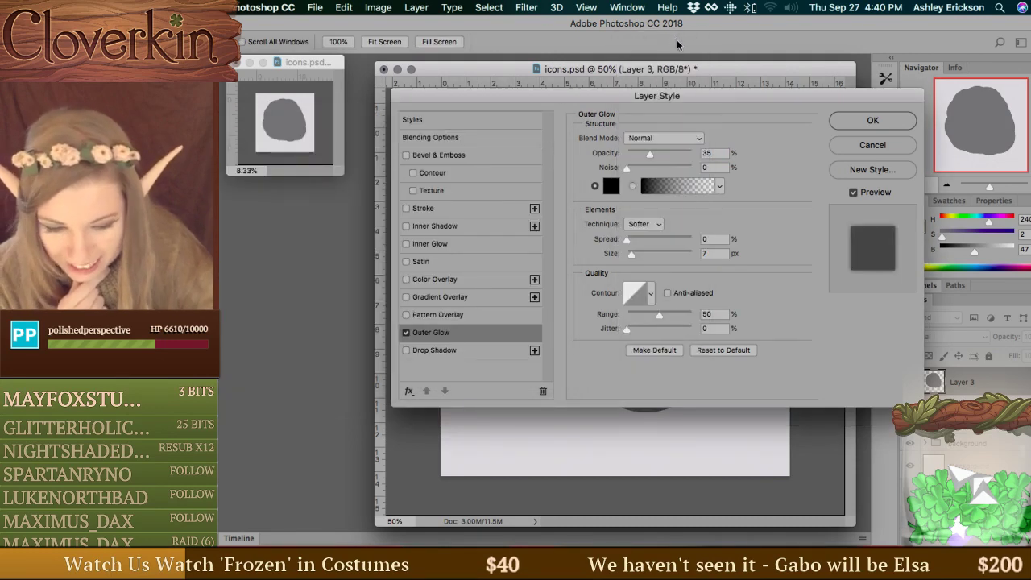
Change the Outer Glow colour to magenta pink.
{"action": "left_click", "coordinate": [611, 186]}
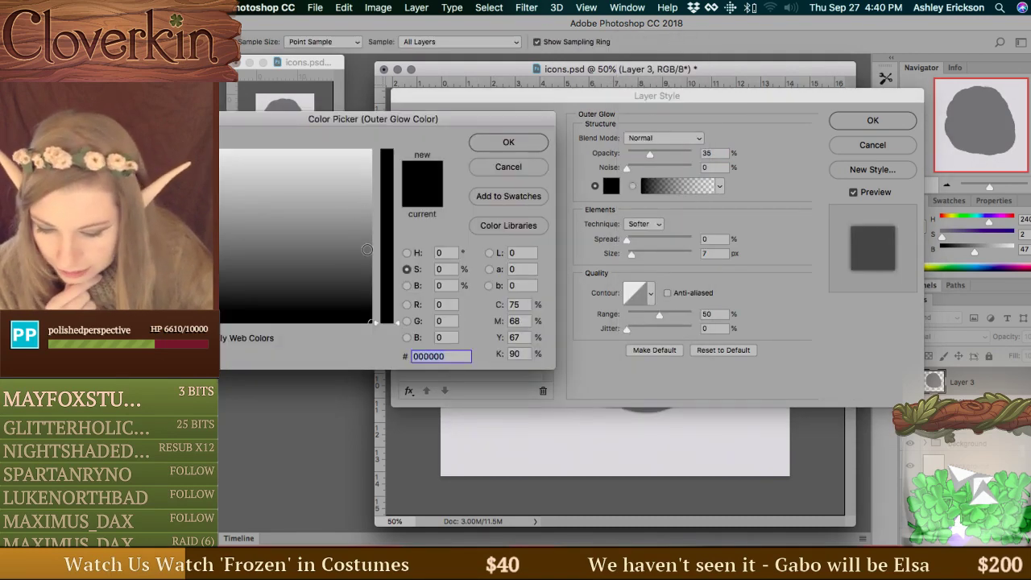
{"action": "left_click_drag", "start_coordinate": [390, 248], "coordinate": [390, 153]}
{"action": "left_click", "coordinate": [359, 199]}
{"action": "left_click", "coordinate": [493, 139]}
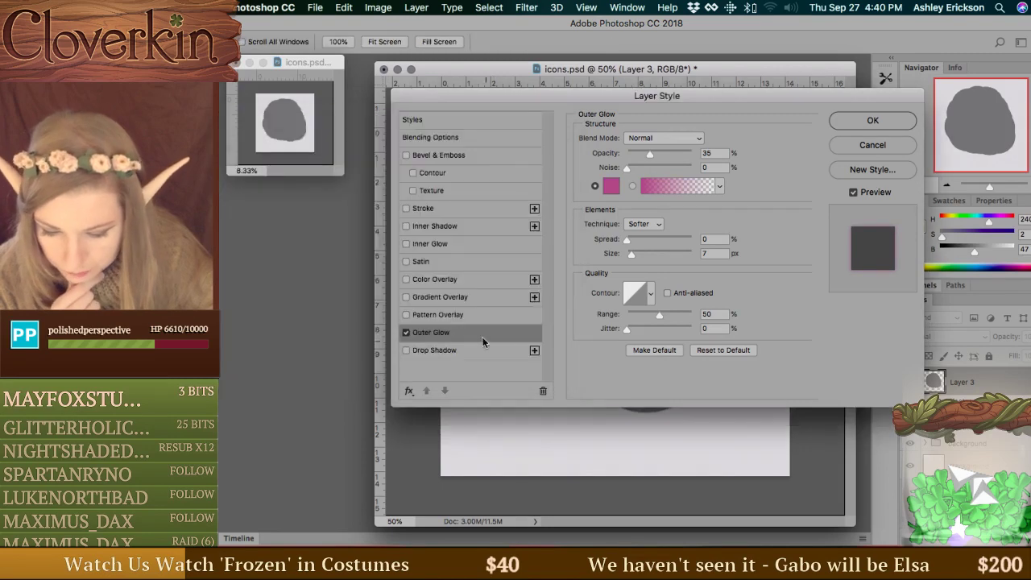
Add a thick black outside Stroke and set the Outer Glow to 100% opacity, 40% spread and 152 px size.
{"action": "left_click", "coordinate": [439, 213]}
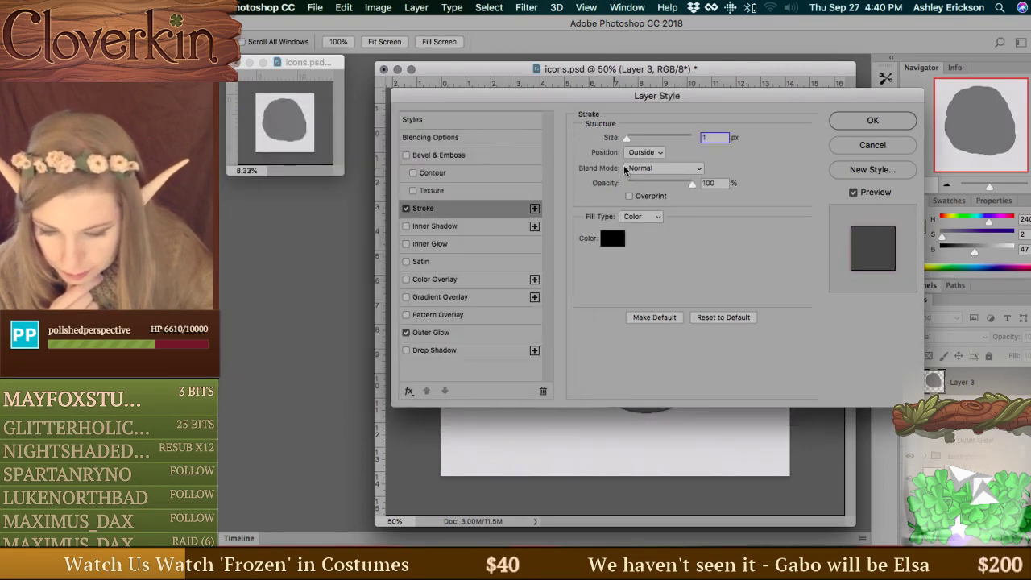
{"action": "mouse_move", "coordinate": [649, 137]}
{"action": "left_mouse_down"}
{"action": "mouse_move", "coordinate": [640, 137]}
{"action": "mouse_move", "coordinate": [695, 154]}
{"action": "left_mouse_up"}
{"action": "left_click", "coordinate": [424, 332]}
{"action": "left_click", "coordinate": [652, 239]}
{"action": "mouse_move", "coordinate": [668, 253]}
{"action": "left_mouse_down"}
{"action": "mouse_move", "coordinate": [694, 255]}
{"action": "mouse_move", "coordinate": [669, 253]}
{"action": "left_mouse_up"}
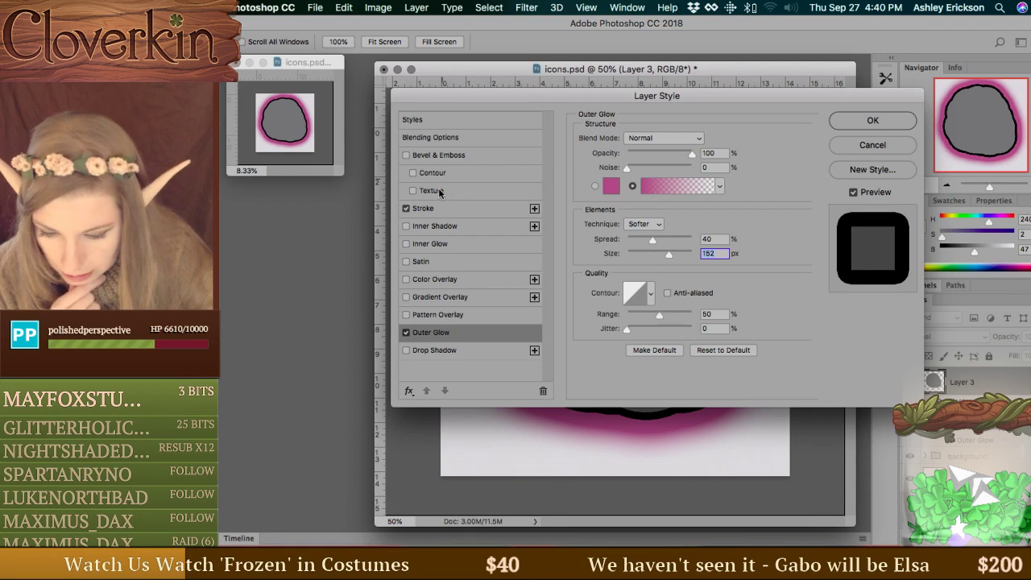
Add a Drop Shadow with a 75 px distance, reduce the Outer Glow's extent, and apply the layer style.
{"action": "left_click", "coordinate": [444, 350]}
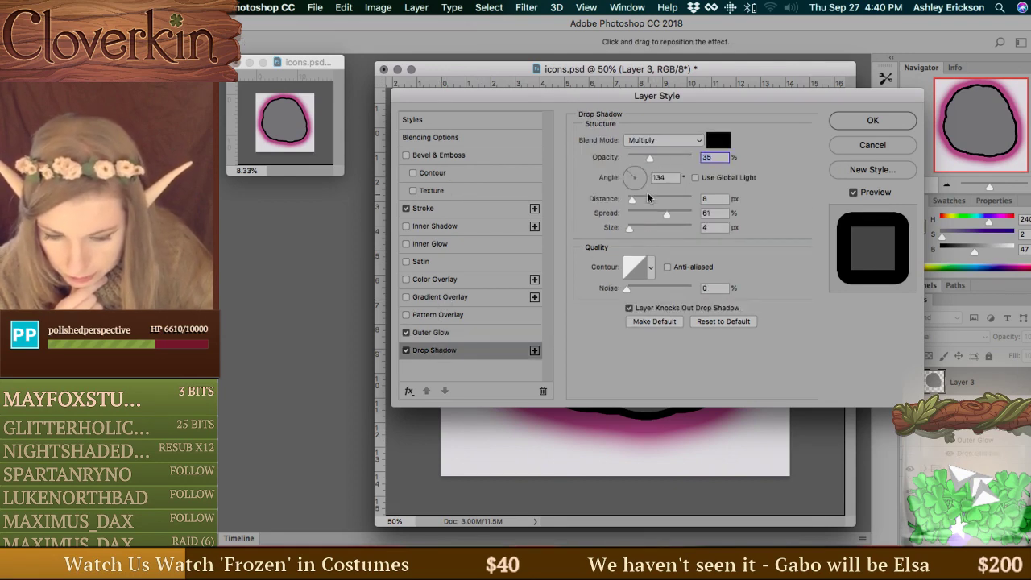
{"action": "mouse_move", "coordinate": [648, 198]}
{"action": "left_mouse_down"}
{"action": "mouse_move", "coordinate": [662, 202]}
{"action": "mouse_move", "coordinate": [640, 200]}
{"action": "mouse_move", "coordinate": [655, 169]}
{"action": "mouse_move", "coordinate": [675, 194]}
{"action": "mouse_move", "coordinate": [656, 193]}
{"action": "mouse_move", "coordinate": [667, 195]}
{"action": "left_mouse_up"}
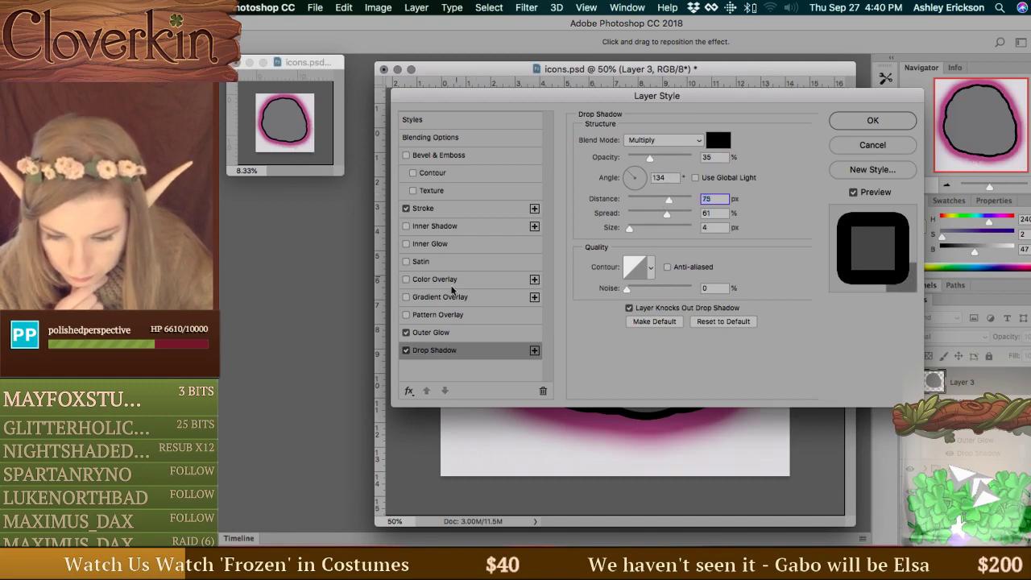
{"action": "left_click", "coordinate": [451, 332]}
{"action": "mouse_move", "coordinate": [649, 242]}
{"action": "left_mouse_down"}
{"action": "mouse_move", "coordinate": [640, 236]}
{"action": "mouse_move", "coordinate": [639, 254]}
{"action": "mouse_move", "coordinate": [648, 253]}
{"action": "left_mouse_up"}
{"action": "left_click", "coordinate": [875, 120]}
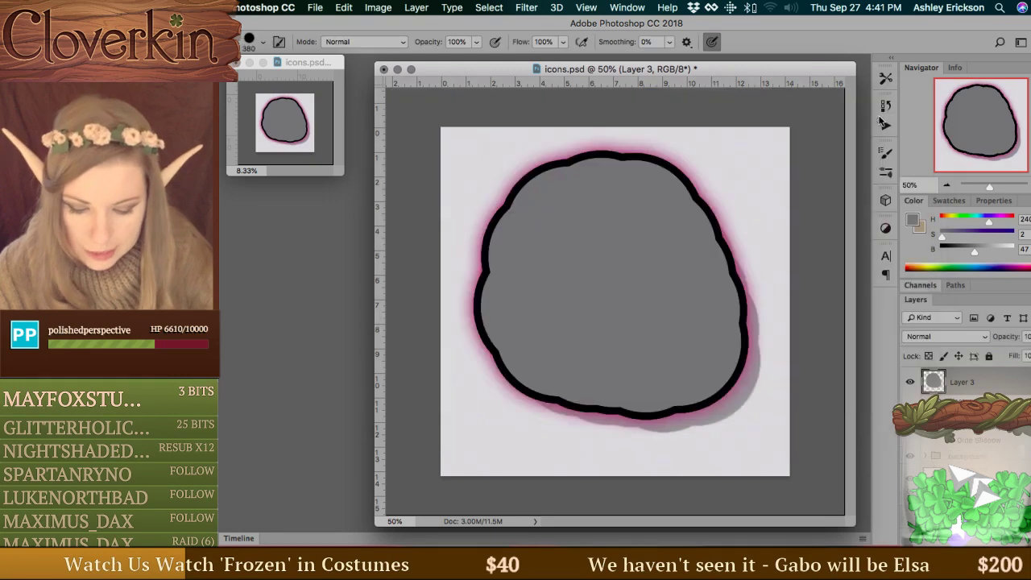
Try shrinking the styled blob around its centre to about a fifth of its size, and undo the scaling.
{"action": "key", "text": "super+t"}
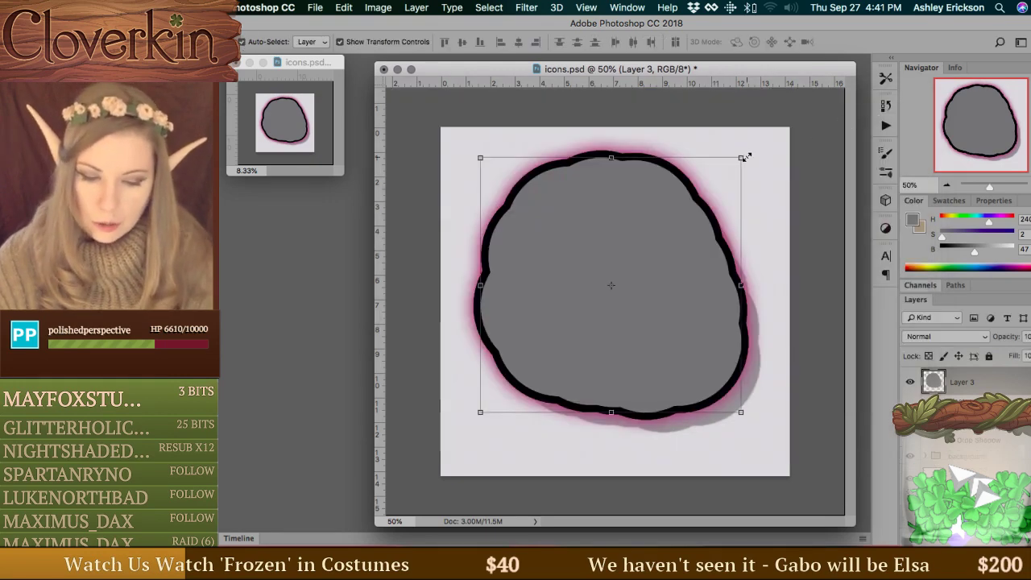
{"action": "left_click_drag", "start_coordinate": [746, 156], "coordinate": [650, 268]}
{"action": "key", "text": "Return"}
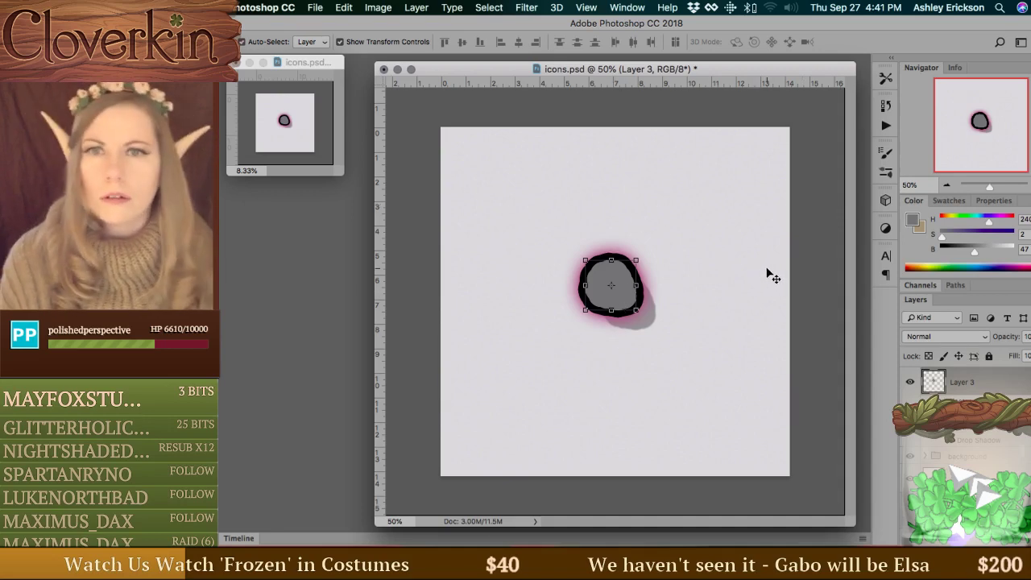
{"action": "key", "text": "super+z"}
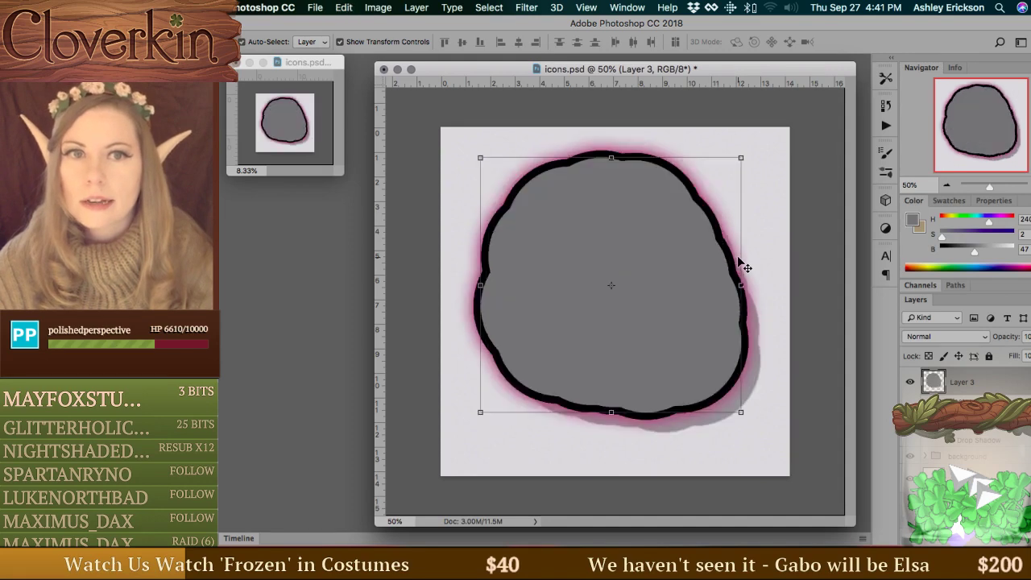
Scale the blob on Layer 3 down around its centre to 25.42% width and 25% height.
{"action": "left_click", "coordinate": [738, 157]}
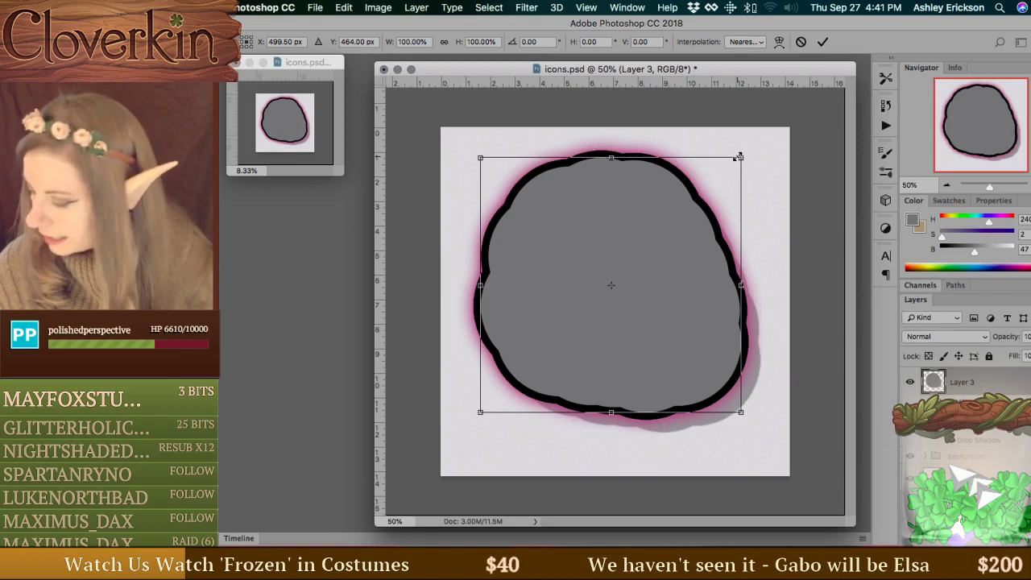
{"action": "left_click_drag", "start_coordinate": [741, 154], "coordinate": [647, 252]}
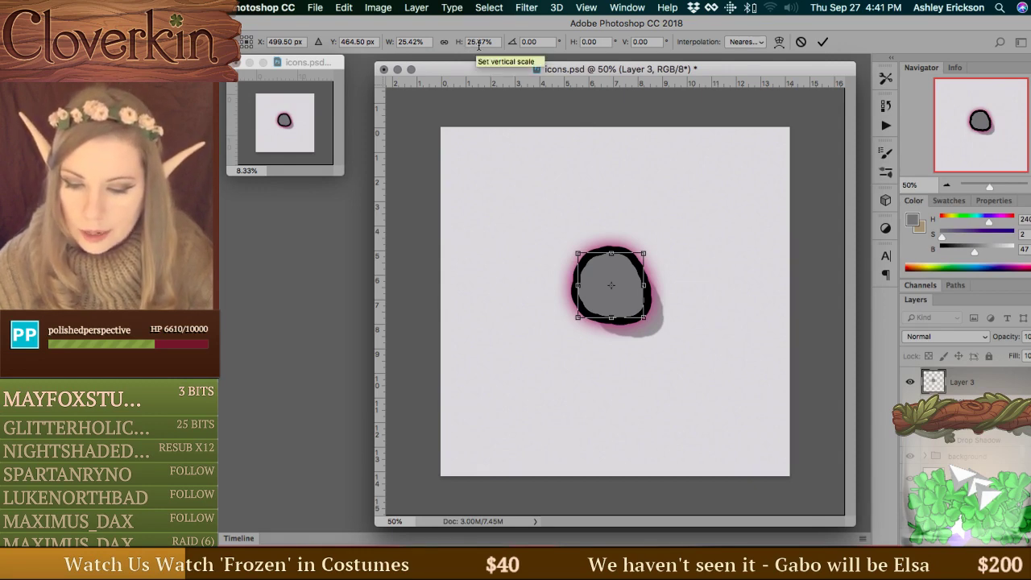
{"action": "left_click", "coordinate": [479, 42]}
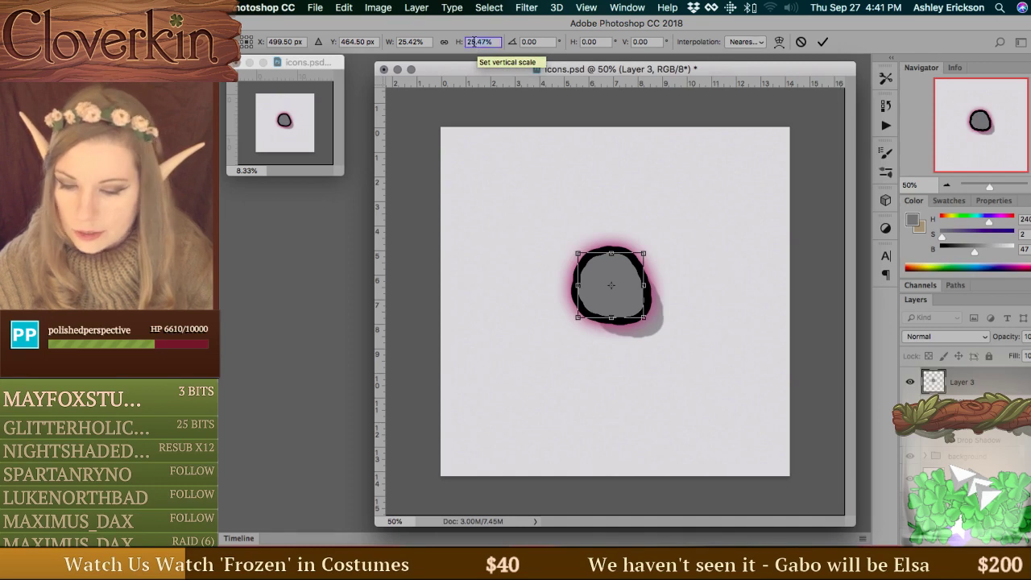
{"action": "type", "text": "25"}
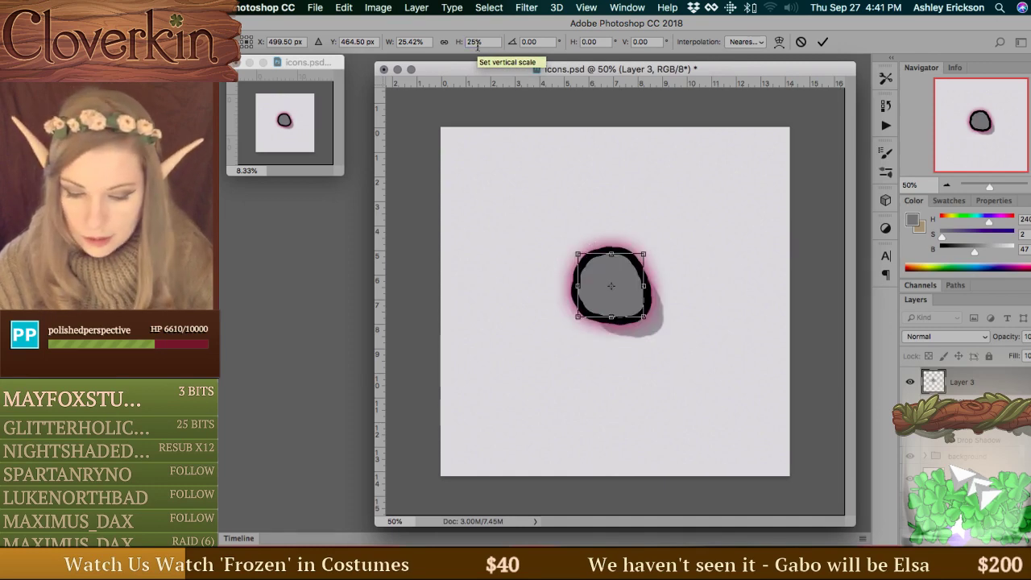
{"action": "key", "text": "Return"}
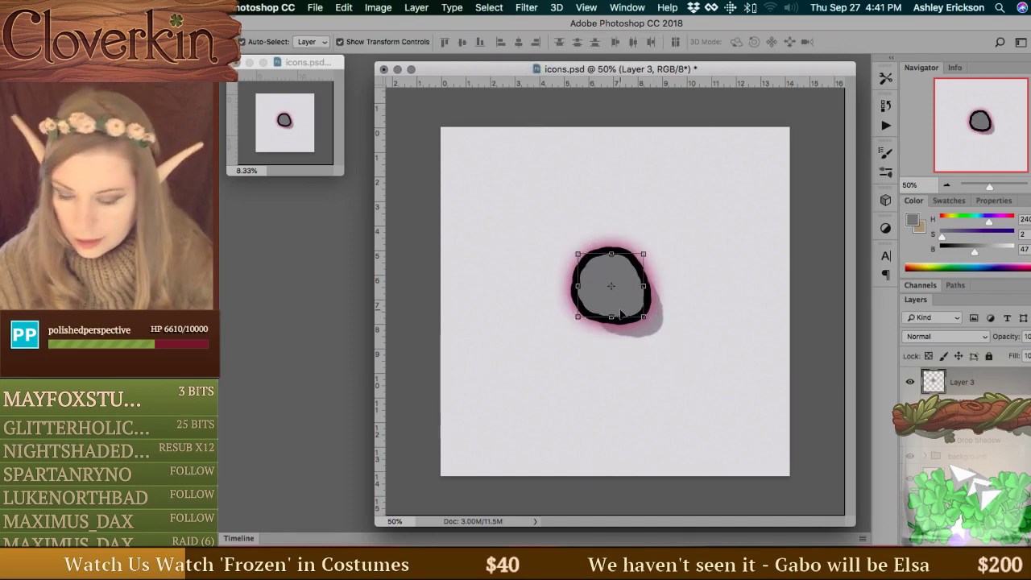
Scale the layer effects on the shrunken Layer 3 blob to 25%.
{"action": "key", "text": "m"}
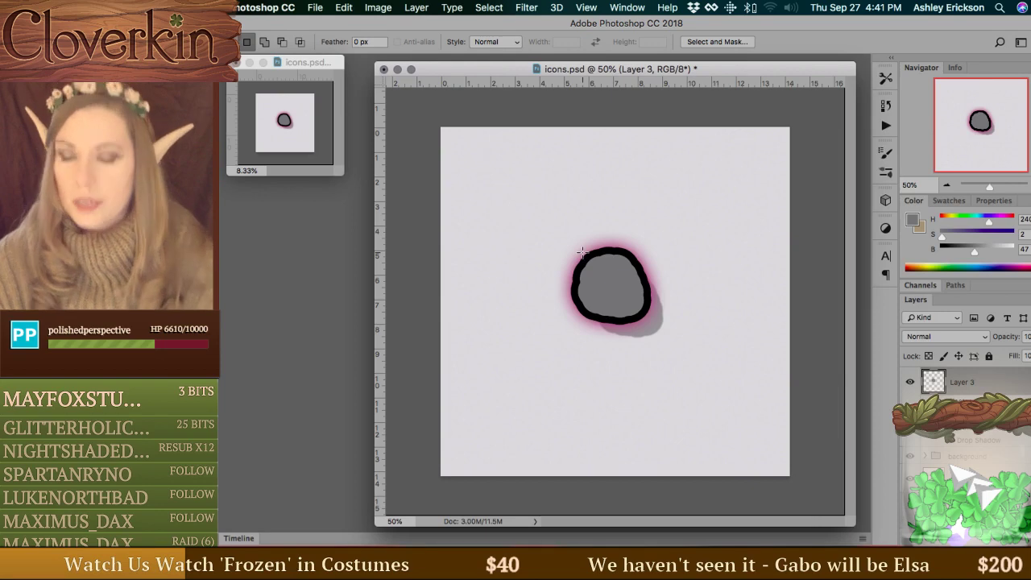
{"action": "left_click", "coordinate": [375, 8]}
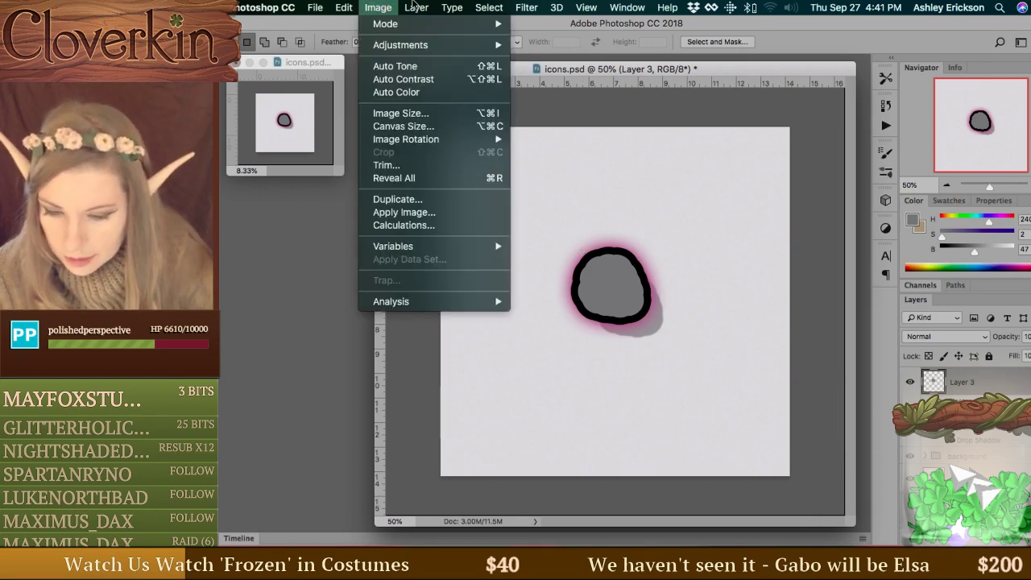
{"action": "mouse_move", "coordinate": [416, 8]}
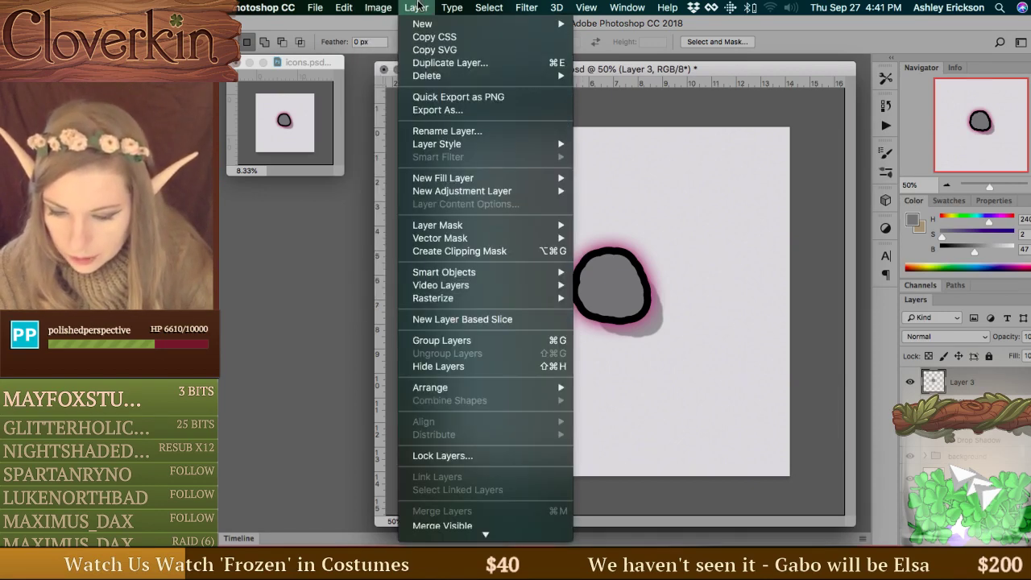
{"action": "mouse_move", "coordinate": [556, 145]}
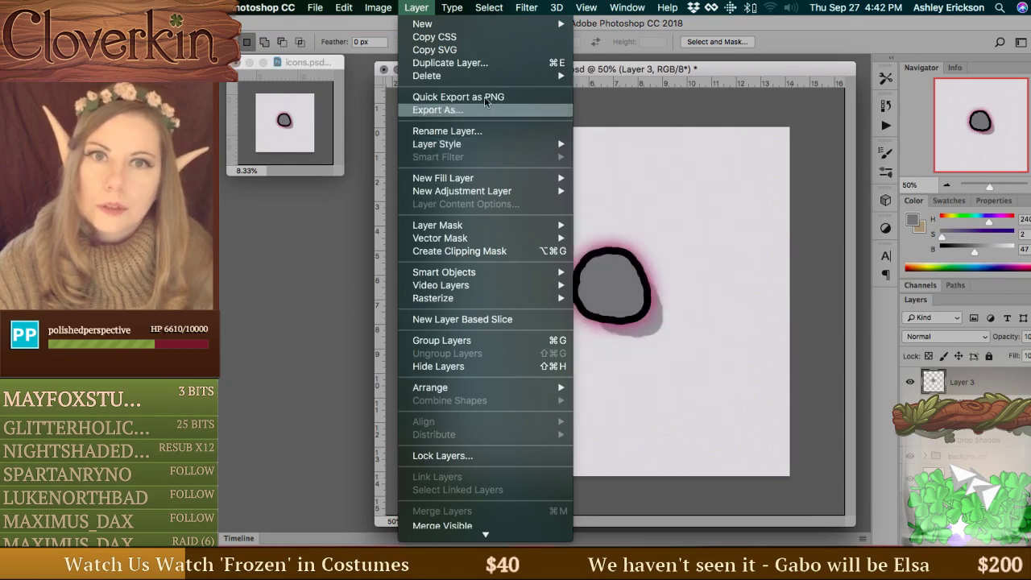
{"action": "mouse_move", "coordinate": [451, 145]}
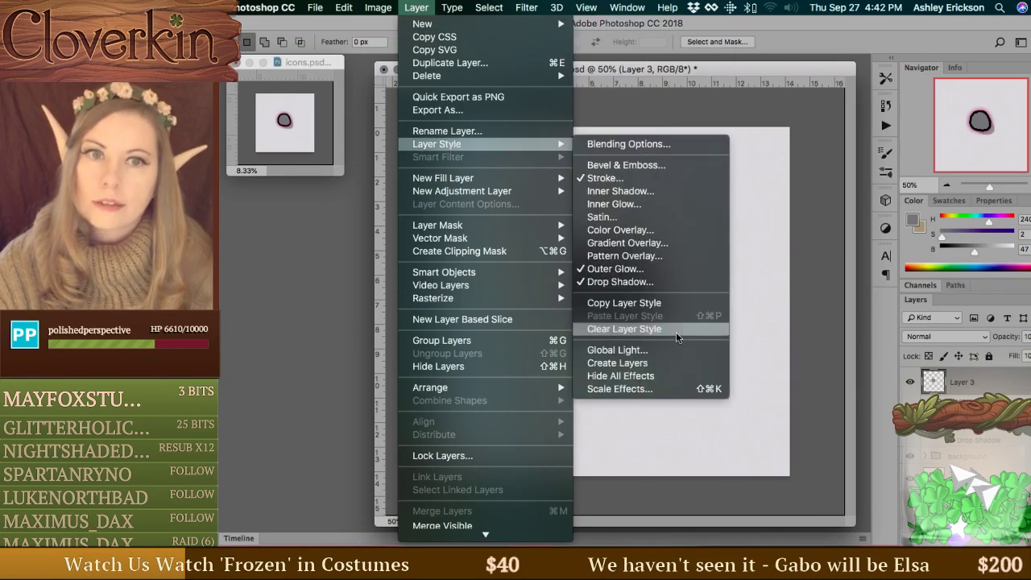
{"action": "left_click", "coordinate": [654, 385]}
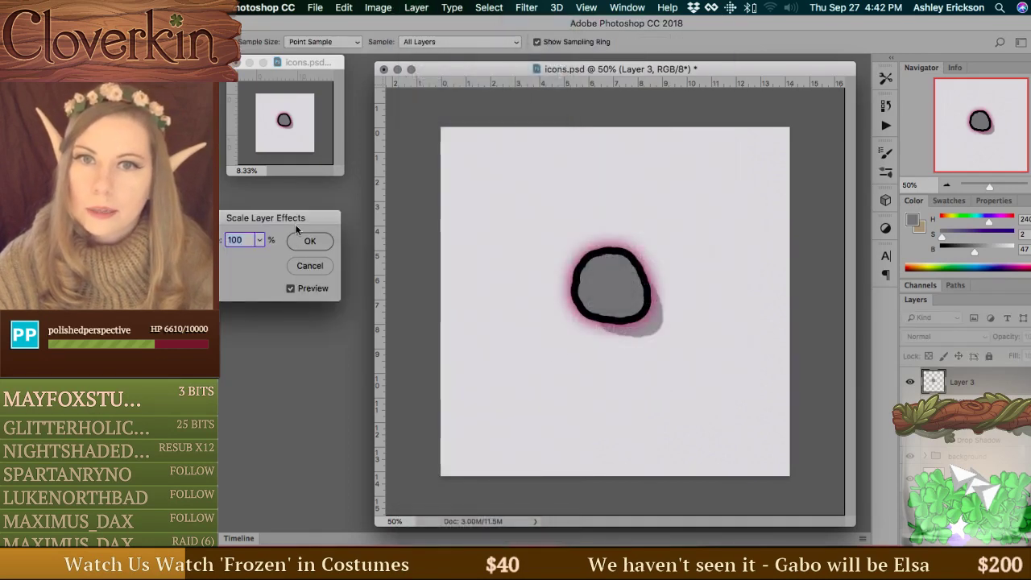
{"action": "left_click_drag", "start_coordinate": [338, 210], "coordinate": [481, 240]}
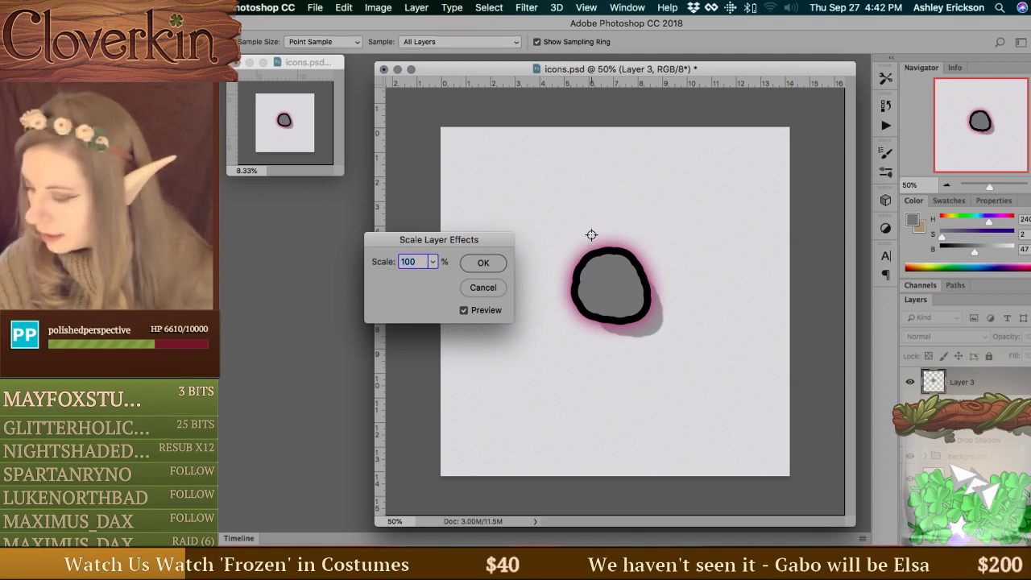
{"action": "type", "text": "25"}
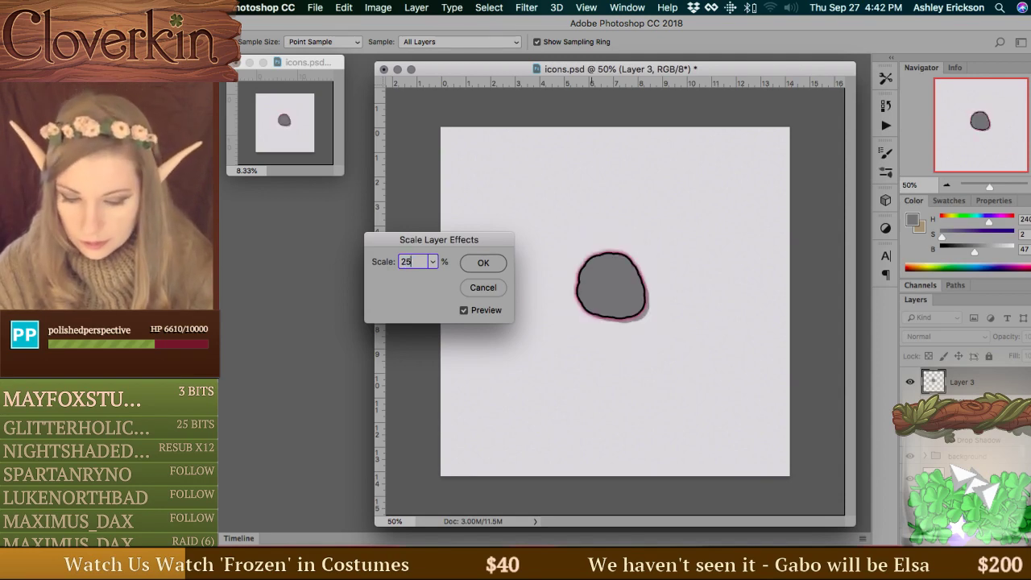
{"action": "key", "text": "Return"}
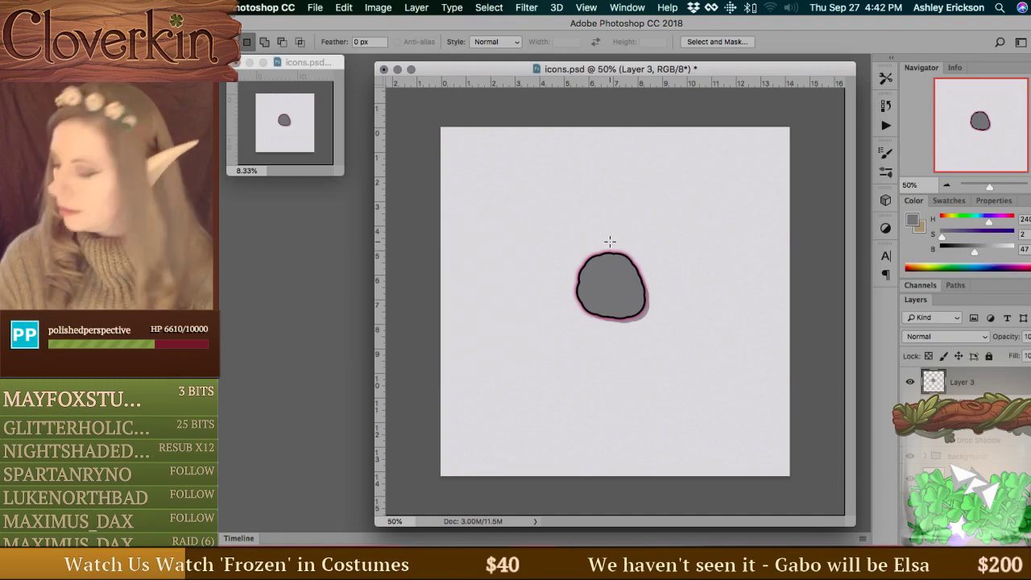
Undo the scaling of the blob and its effects, and delete the blob's layer.
{"action": "key", "text": "alt+super+z"}
{"action": "key", "text": "alt+super+z"}
{"action": "key", "text": "shift+super+z"}
{"action": "key", "text": "shift+super+z"}
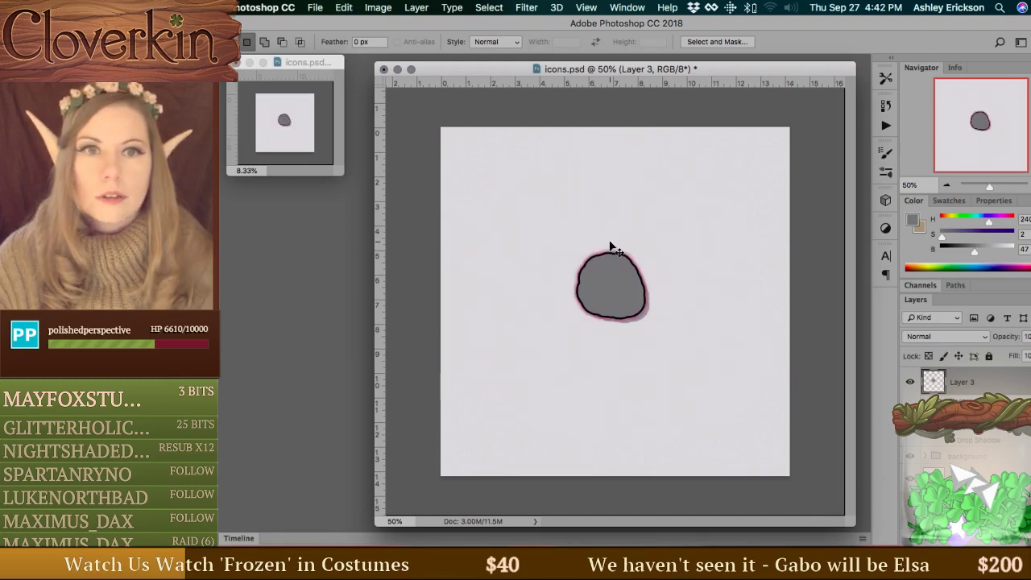
{"action": "key", "text": "super+z"}
{"action": "key", "text": "super+z"}
{"action": "key", "text": "super+z"}
{"action": "key", "text": "super+z"}
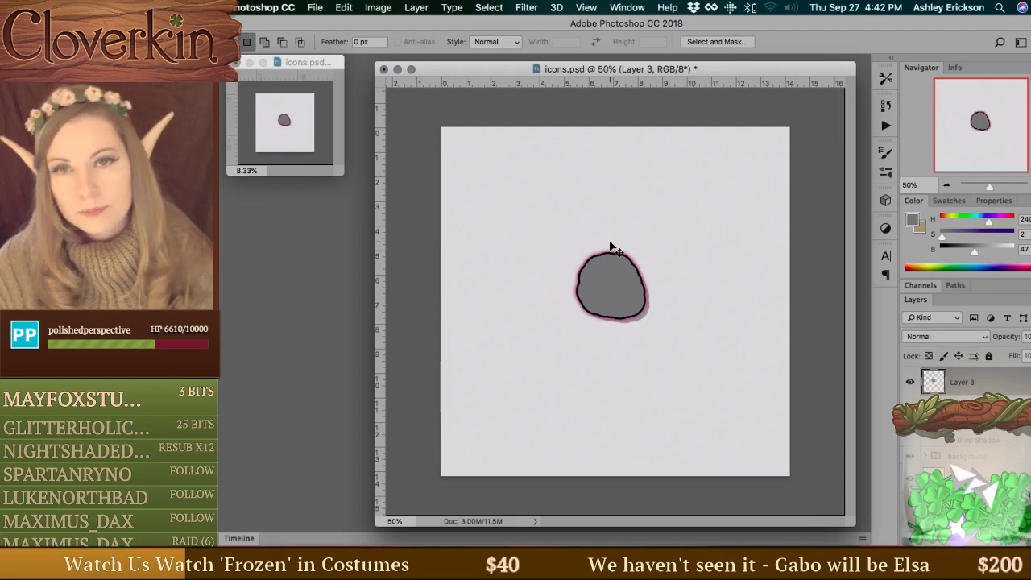
{"action": "key", "text": "super+z"}
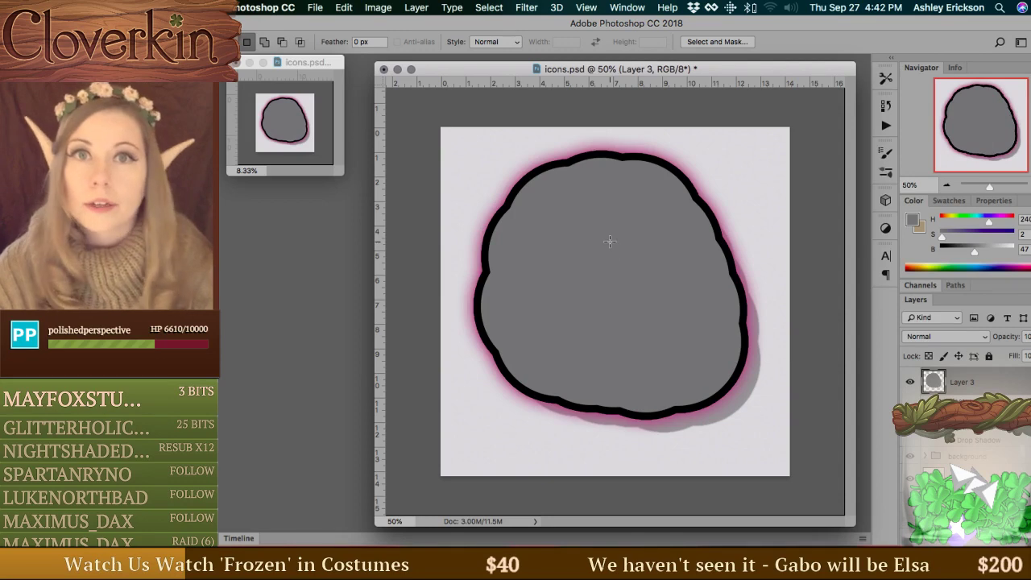
{"action": "key", "text": "Delete"}
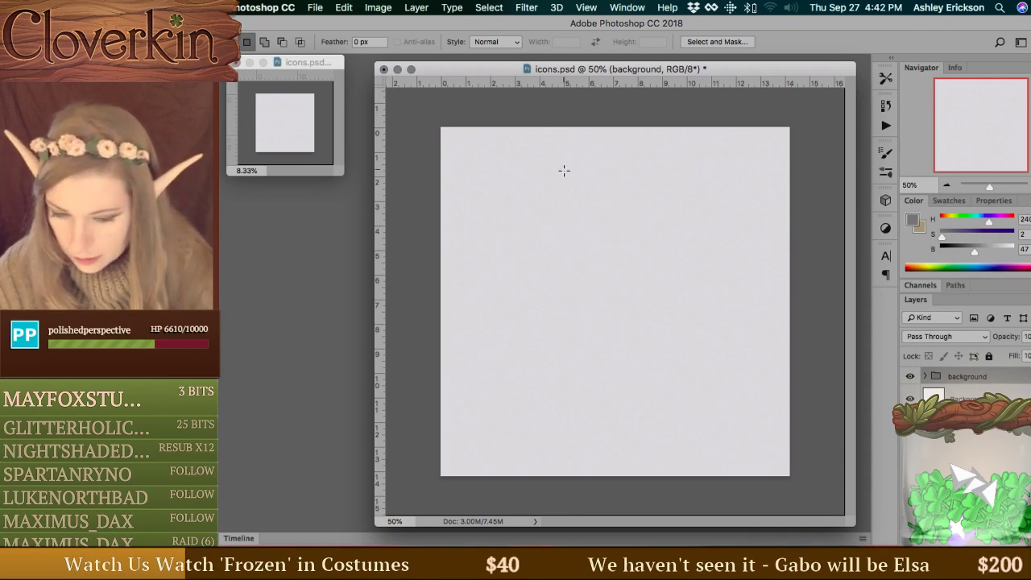
Create a text box across the upper part of the canvas on a new layer and enter "RUB THEM" in OptimusPrinceps.
{"action": "key", "text": "super+alt+shift+n"}
{"action": "key", "text": "t"}
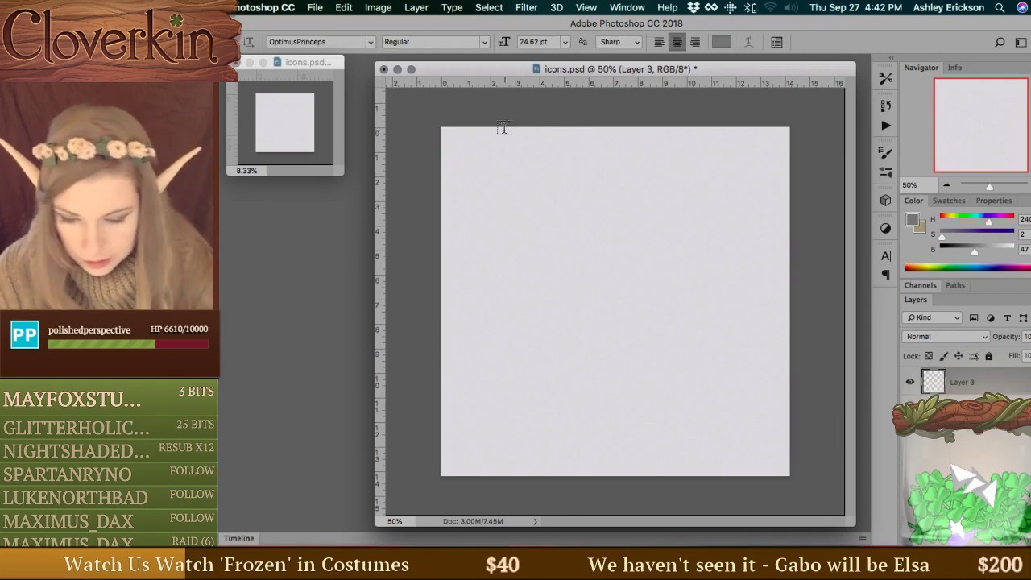
{"action": "left_click_drag", "start_coordinate": [454, 138], "coordinate": [780, 239]}
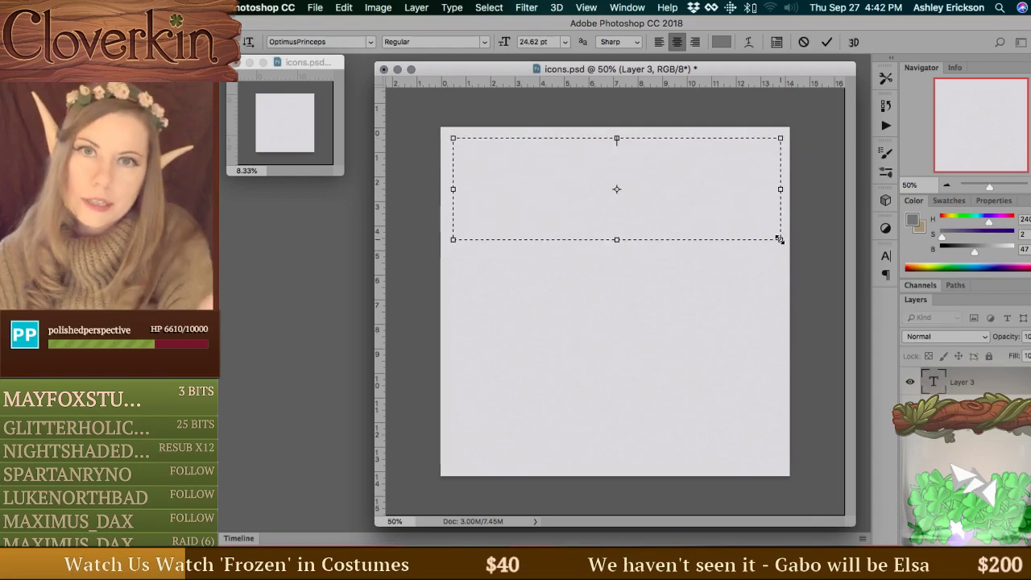
{"action": "type", "text": "RGB"}
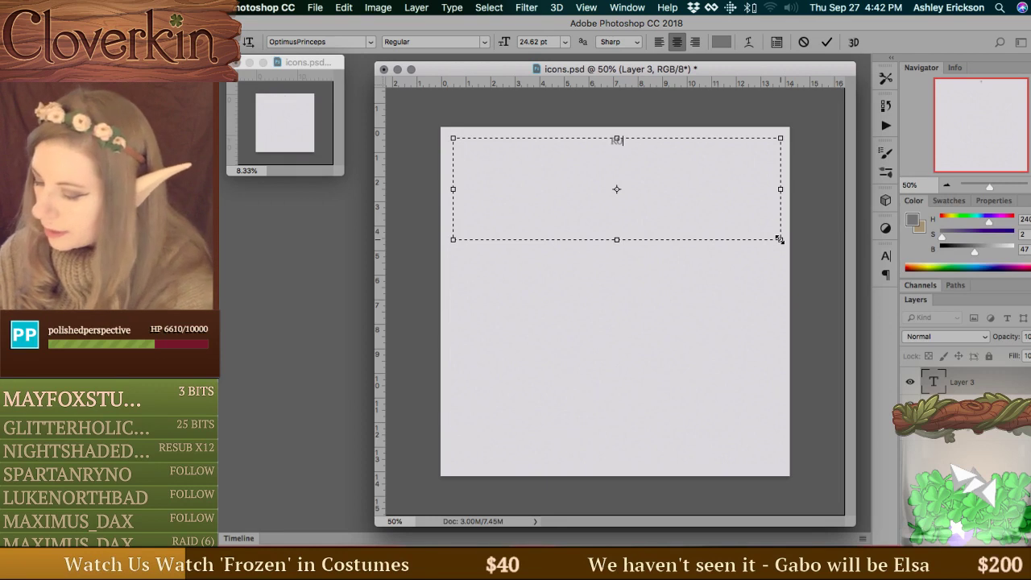
{"action": "type", "text": " N"}
{"action": "key", "text": "BackSpace"}
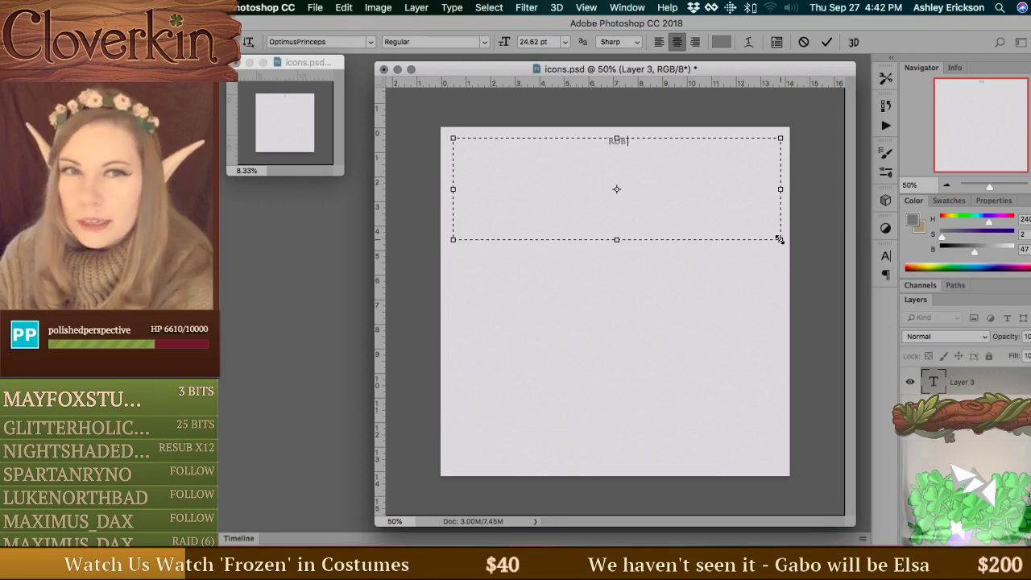
{"action": "type", "text": "TH"}
{"action": "key", "text": "BackSpace"}
{"action": "key", "text": "BackSpace"}
{"action": "key", "text": "BackSpace"}
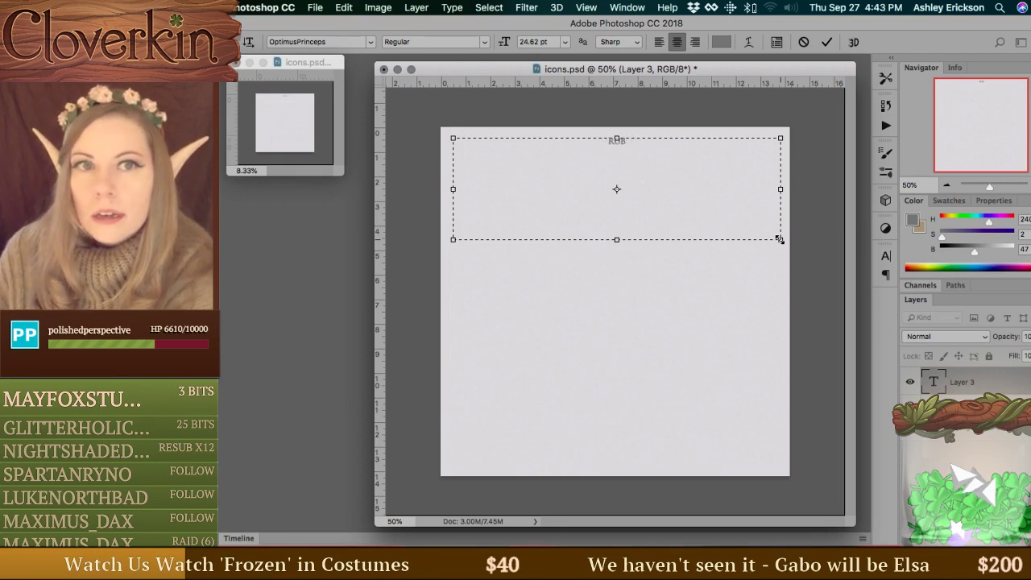
{"action": "type", "text": "THEM"}
Set the RUB THEM text size to 179.62 pt, enlarge its text box slightly, and commit the text.
{"action": "key", "text": "super+a"}
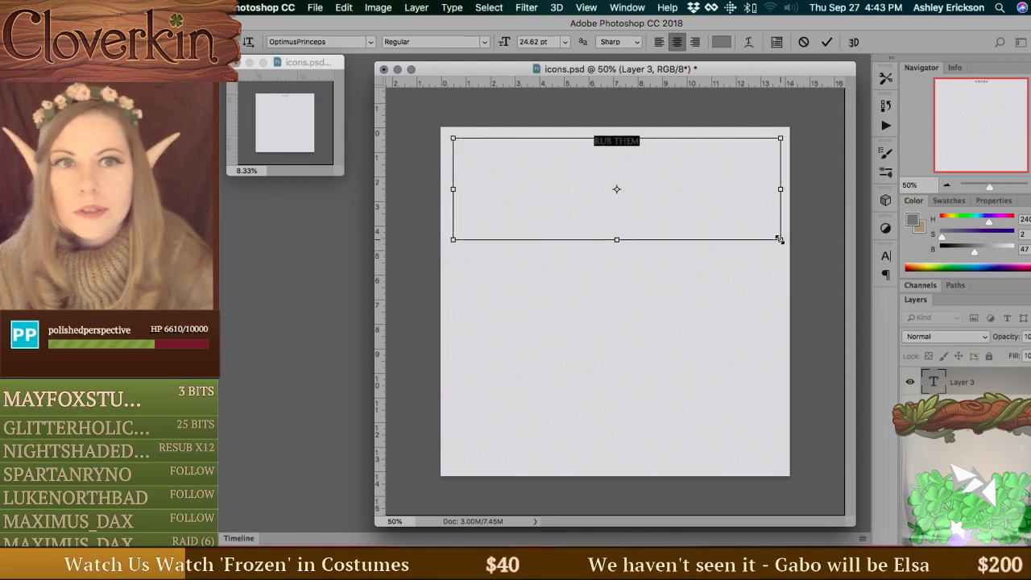
{"action": "left_click_drag", "start_coordinate": [506, 42], "coordinate": [610, 45]}
{"action": "left_click_drag", "start_coordinate": [452, 239], "coordinate": [448, 247]}
{"action": "left_click_drag", "start_coordinate": [780, 247], "coordinate": [783, 255]}
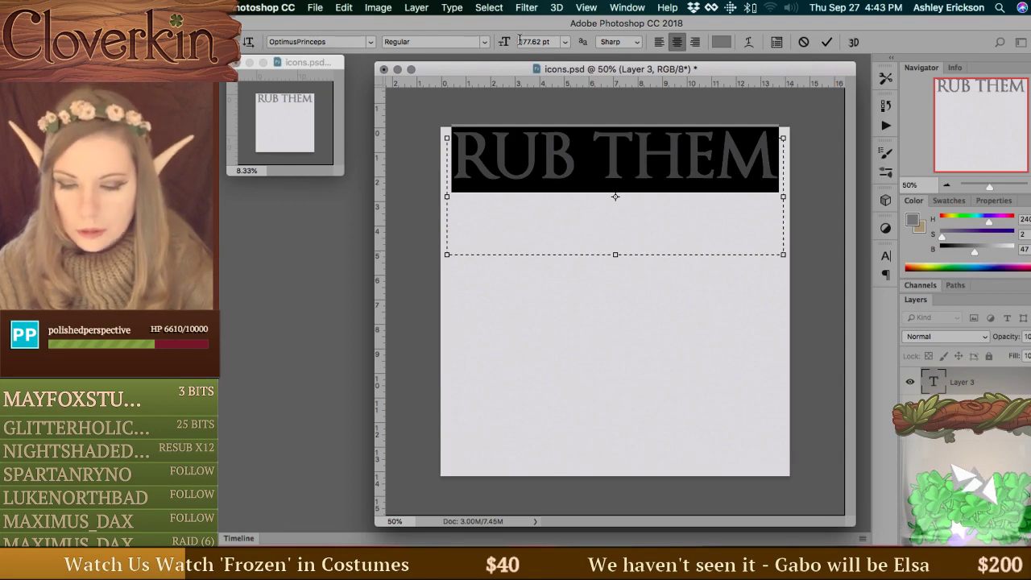
{"action": "left_click_drag", "start_coordinate": [504, 41], "coordinate": [509, 41]}
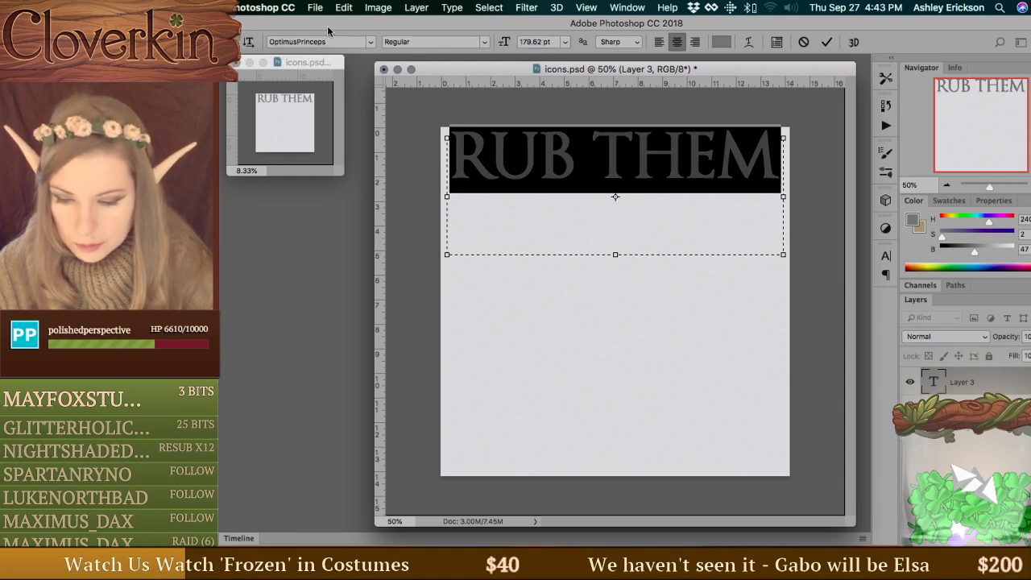
{"action": "key", "text": "super+Return"}
Scale the RUB THEM text layer to 102.83% so that it spans the canvas width.
{"action": "key", "text": "v"}
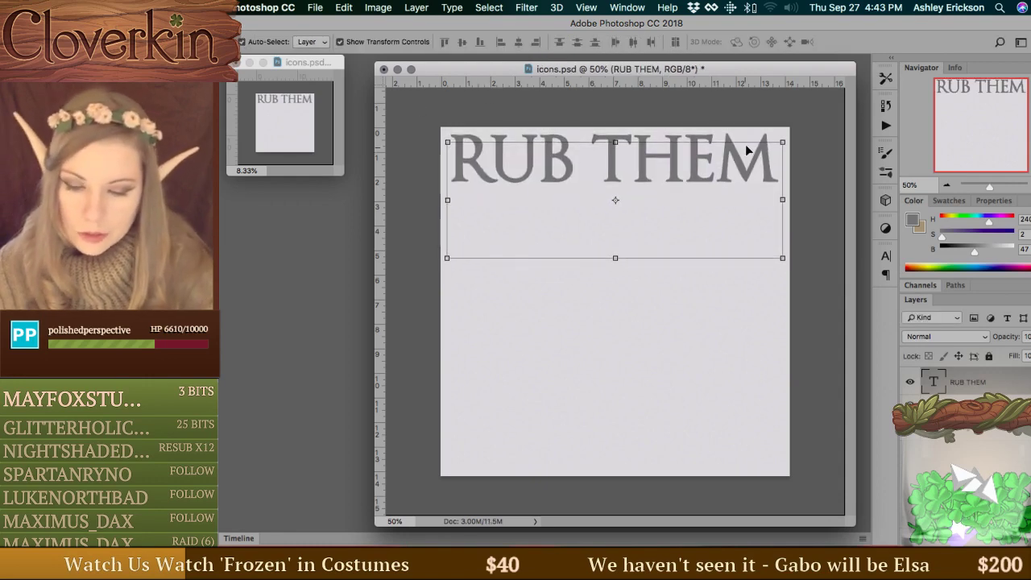
{"action": "left_click", "coordinate": [783, 143]}
{"action": "left_click_drag", "start_coordinate": [781, 129], "coordinate": [789, 125]}
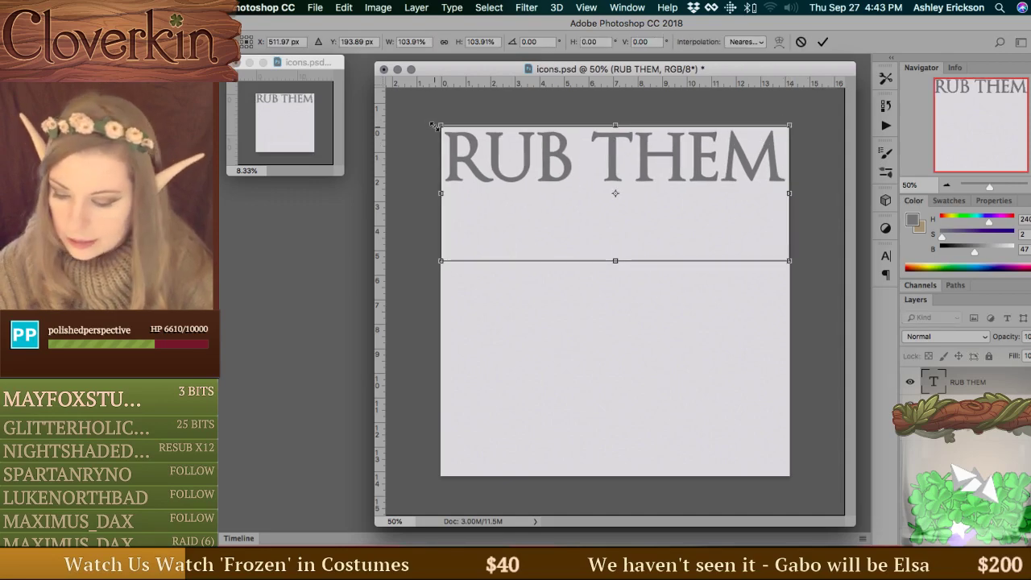
{"action": "left_click_drag", "start_coordinate": [438, 125], "coordinate": [441, 126]}
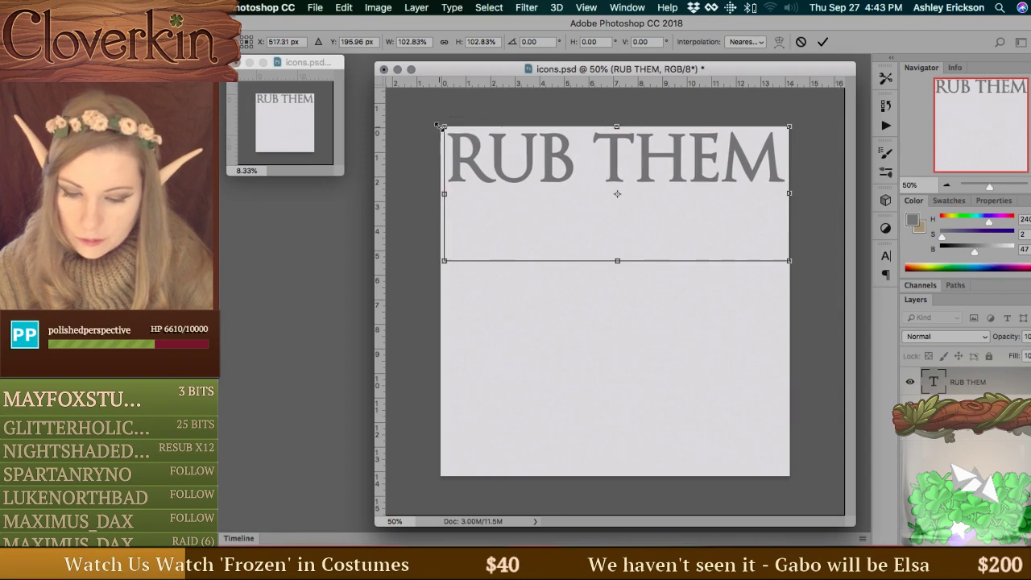
{"action": "key", "text": "Return"}
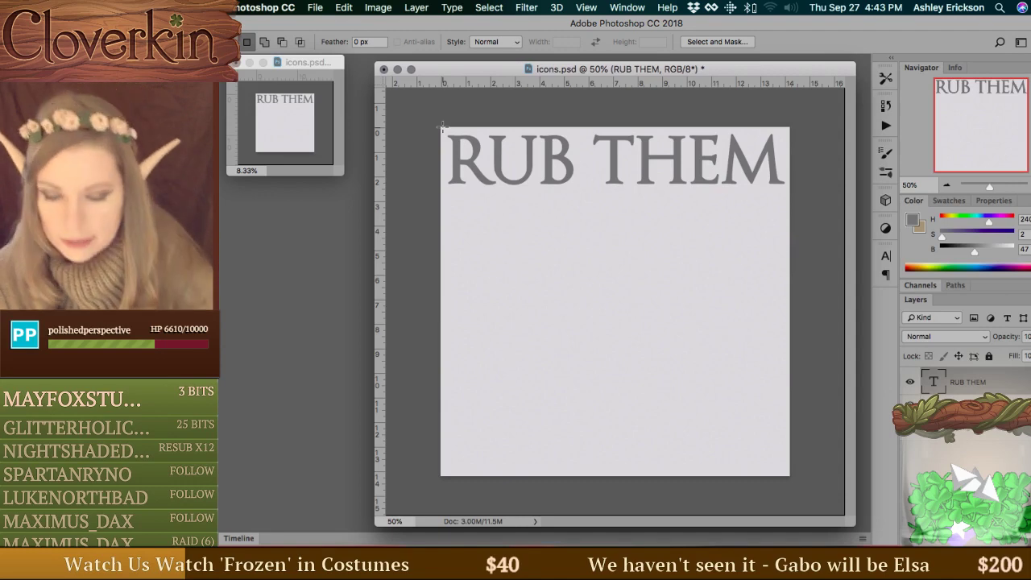
{"action": "key", "text": "v"}
{"action": "key", "text": "m"}
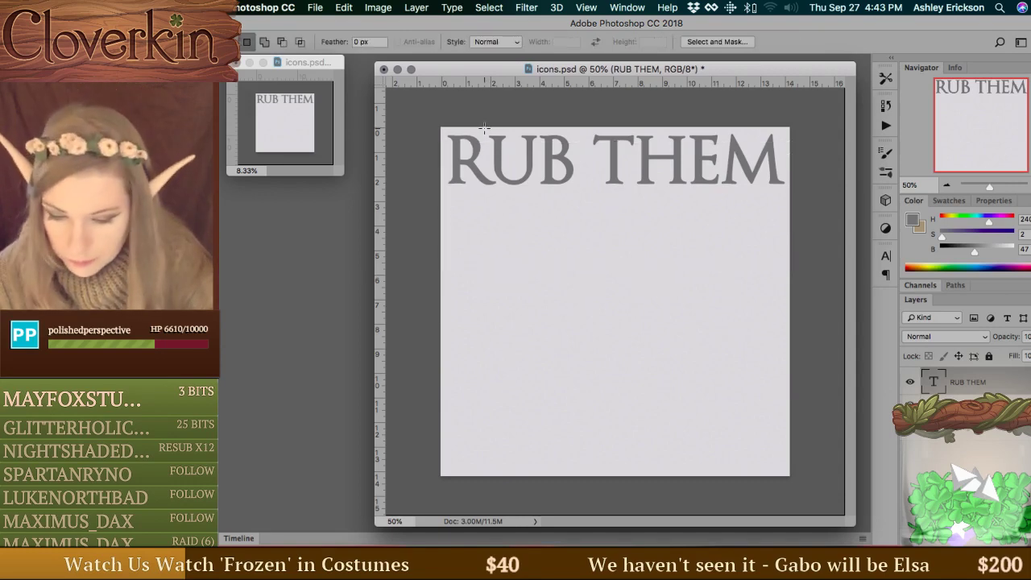
{"action": "left_click_drag", "start_coordinate": [491, 137], "coordinate": [493, 194]}
{"action": "left_click", "coordinate": [491, 191]}
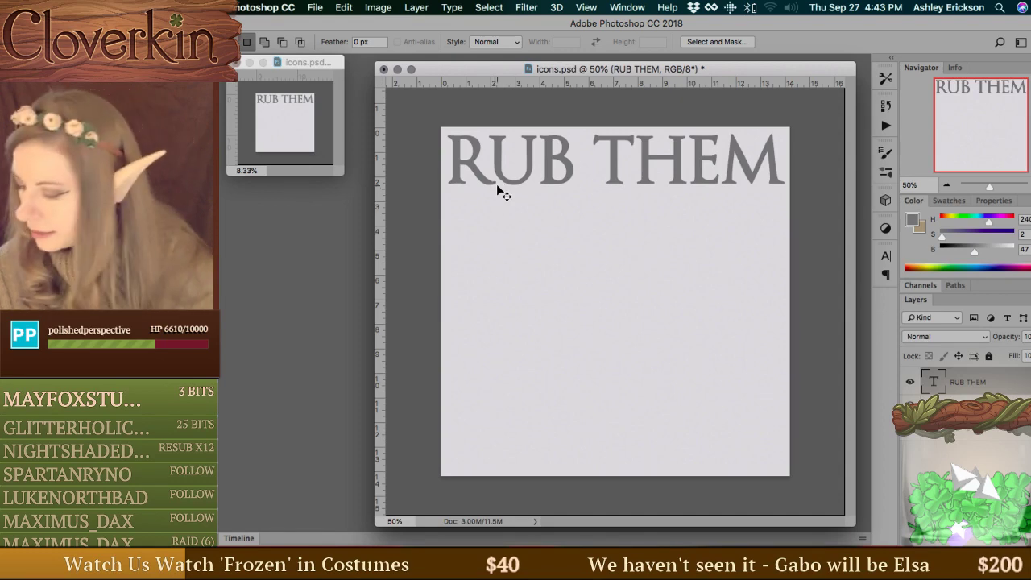
Duplicate the RUB THEM text layer and place the copy directly below the original.
{"action": "key", "text": "super+alt+j"}
{"action": "key", "text": "Return"}
{"action": "key", "text": "v"}
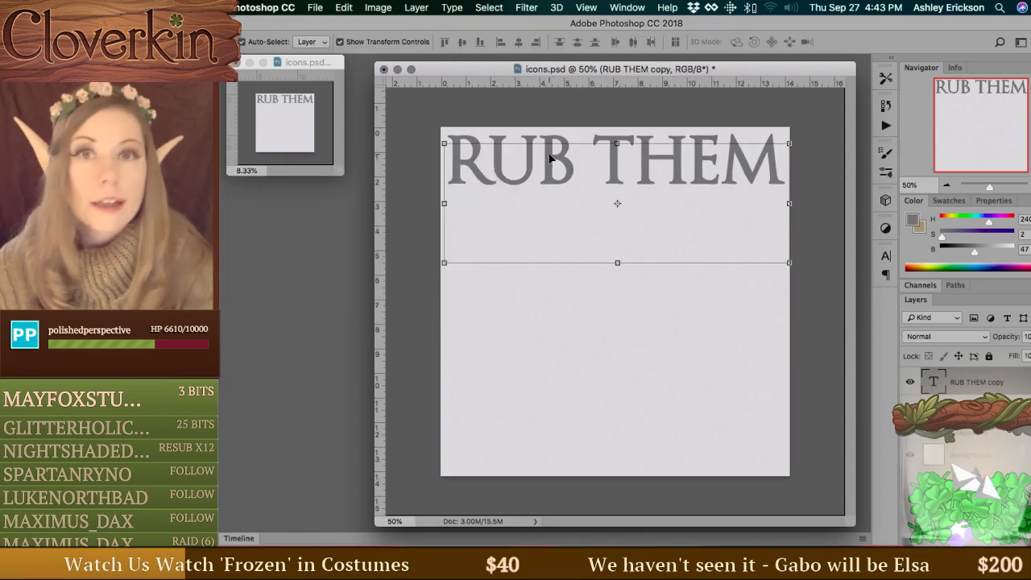
{"action": "left_click_drag", "start_coordinate": [551, 159], "coordinate": [550, 254]}
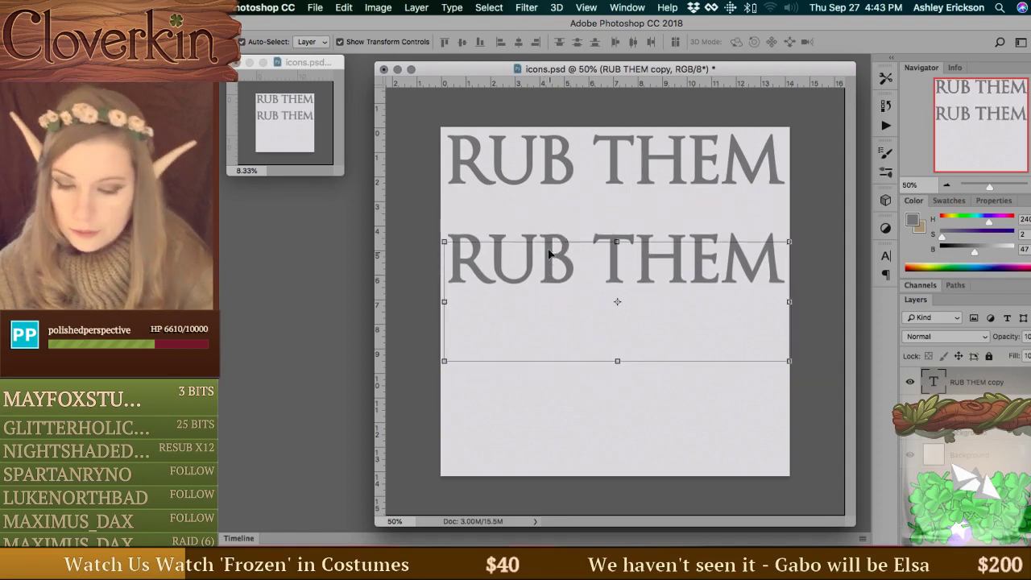
Change the font of the lower RUB THEM text to Arial Regular.
{"action": "key", "text": "t"}
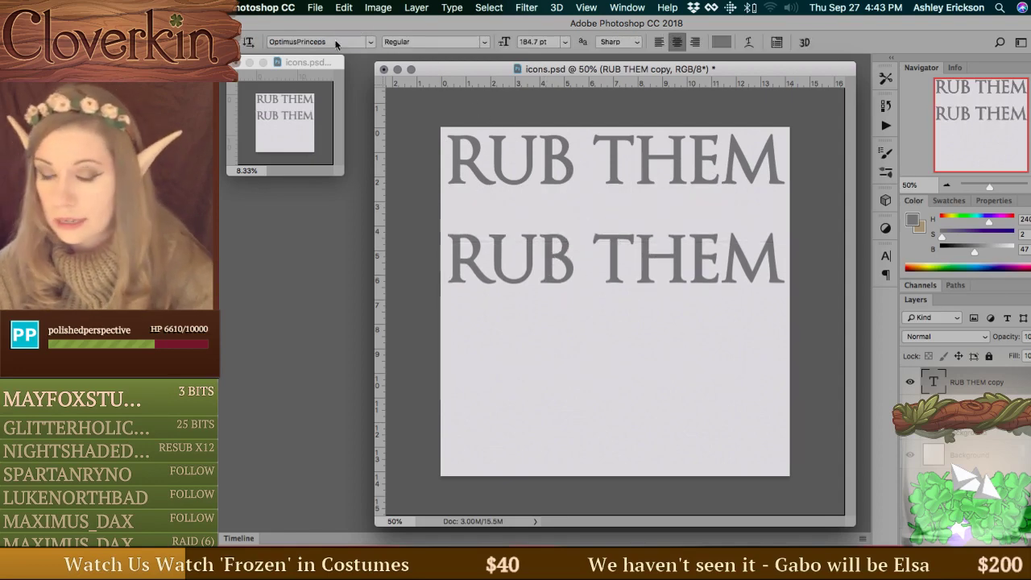
{"action": "left_click", "coordinate": [337, 44]}
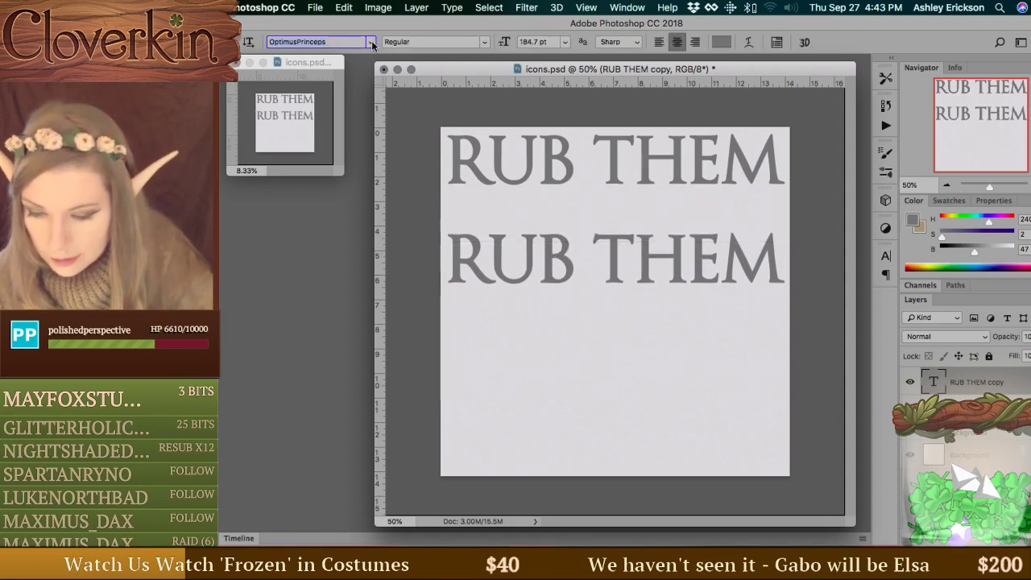
{"action": "left_click", "coordinate": [372, 44]}
{"action": "type", "text": "ar"}
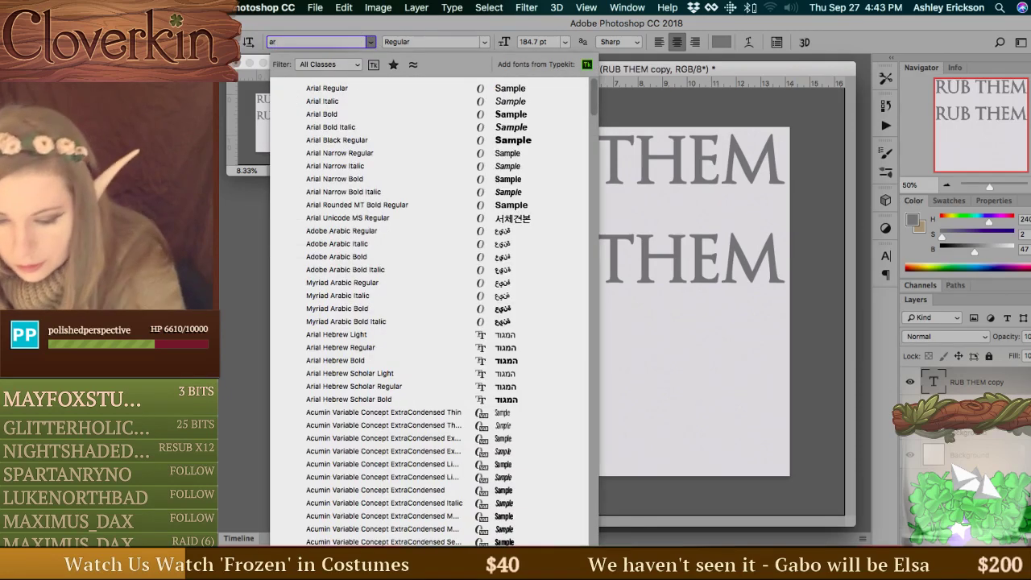
{"action": "left_click", "coordinate": [349, 84]}
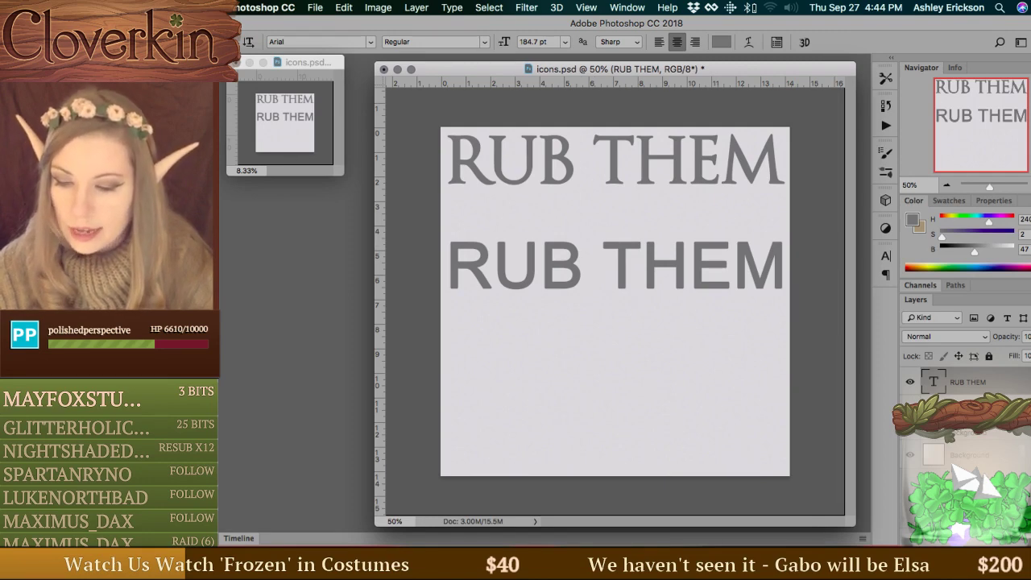
Try shifting the upper RUB THEM text slightly and undo the move.
{"action": "key", "text": "v"}
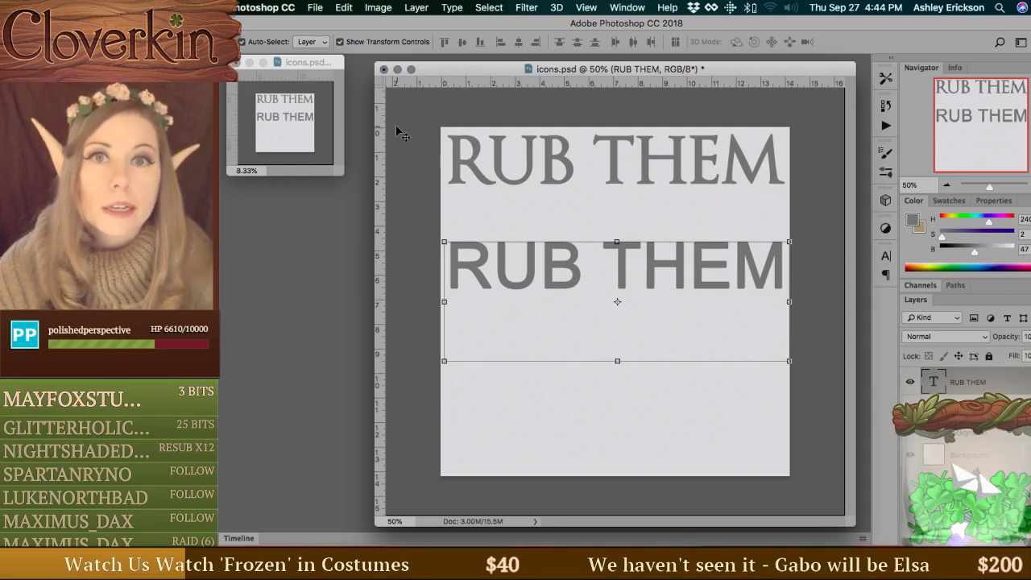
{"action": "left_click", "coordinate": [537, 167]}
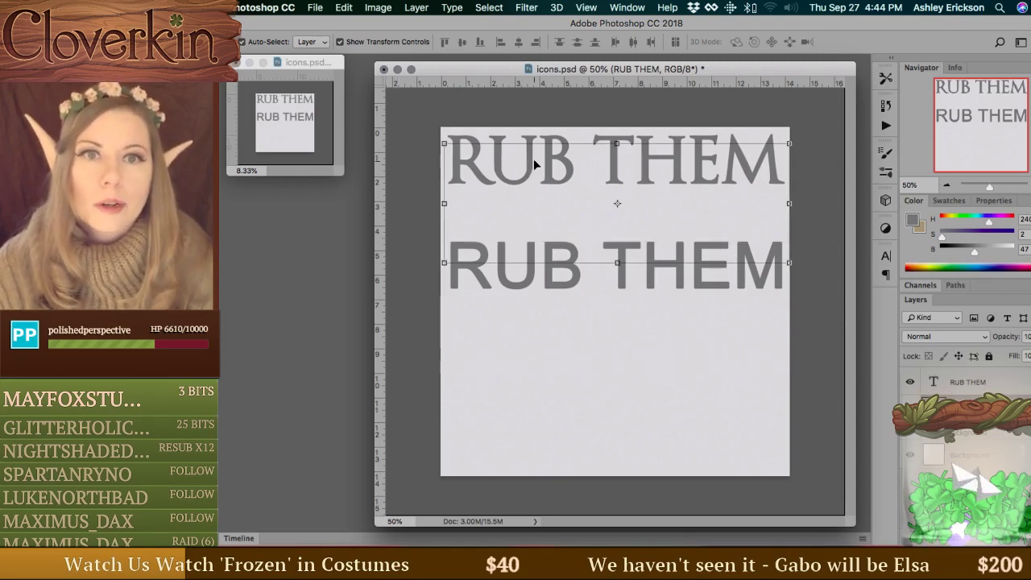
{"action": "left_click_drag", "start_coordinate": [549, 169], "coordinate": [563, 178]}
{"action": "key", "text": "super+z"}
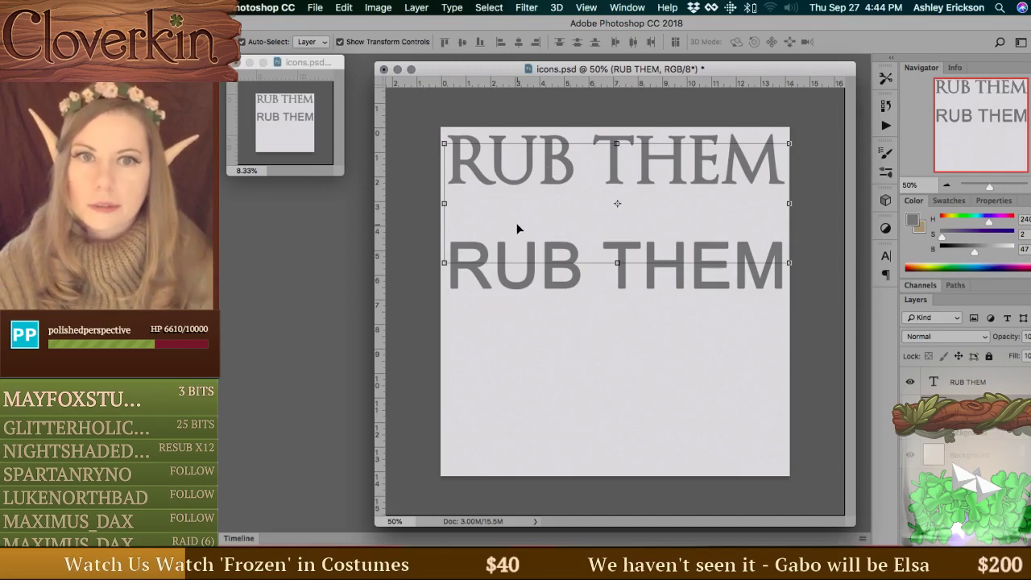
{"action": "left_click", "coordinate": [530, 246]}
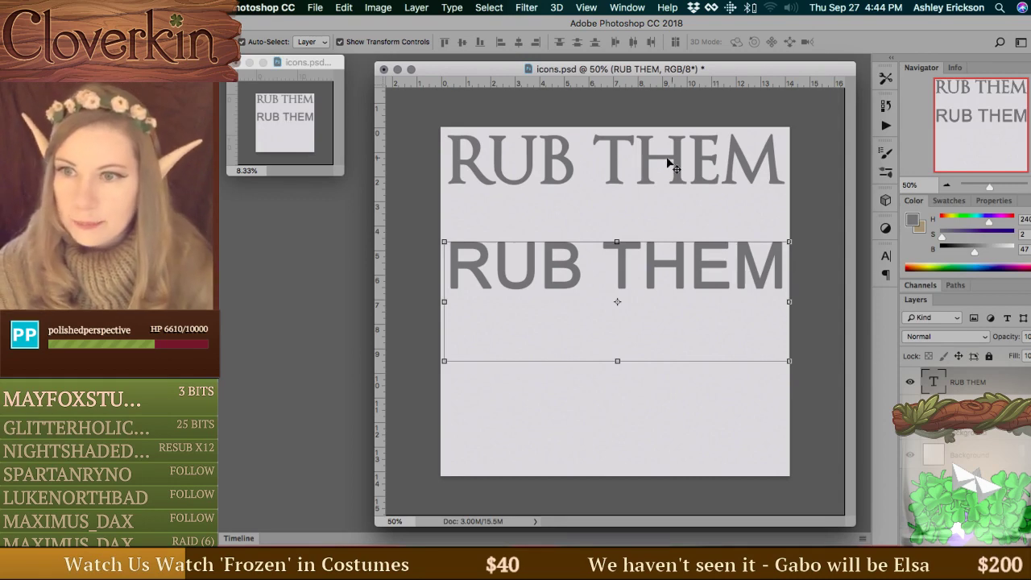
{"action": "left_click", "coordinate": [559, 166]}
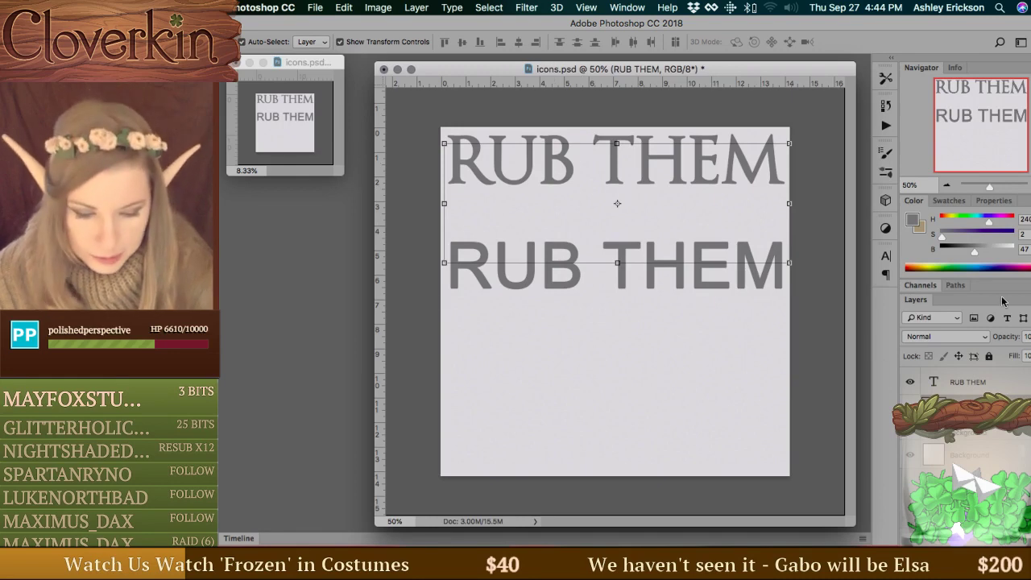
Check the character settings of the upper RUB THEM text.
{"action": "key", "text": "t"}
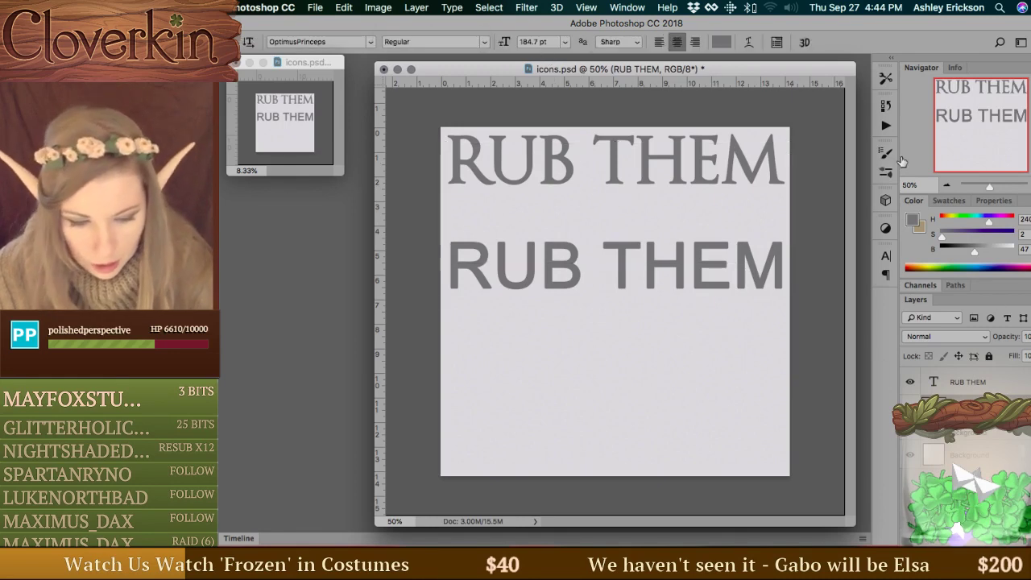
{"action": "left_click", "coordinate": [886, 256]}
{"action": "left_click", "coordinate": [886, 256]}
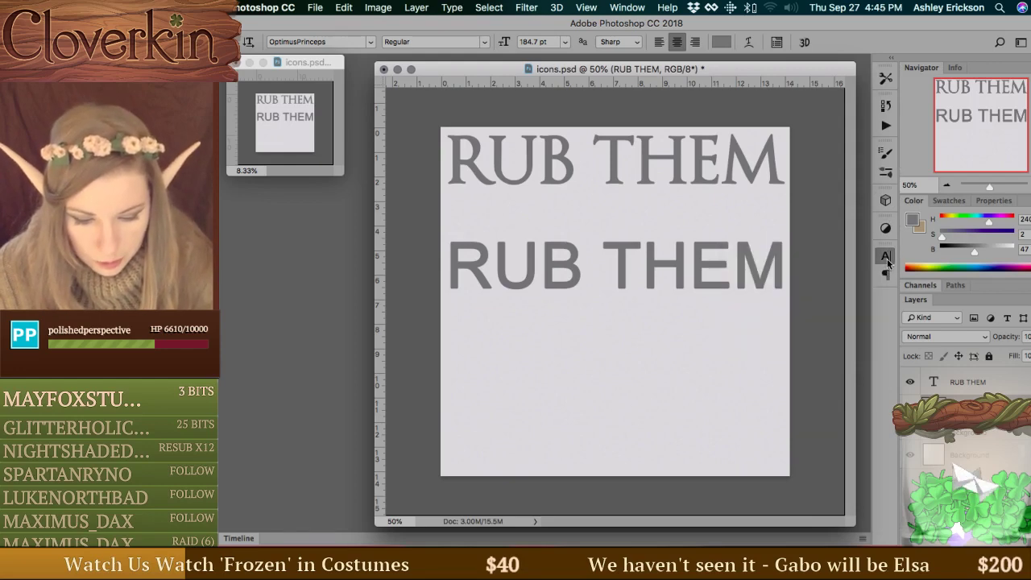
{"action": "left_click", "coordinate": [886, 256]}
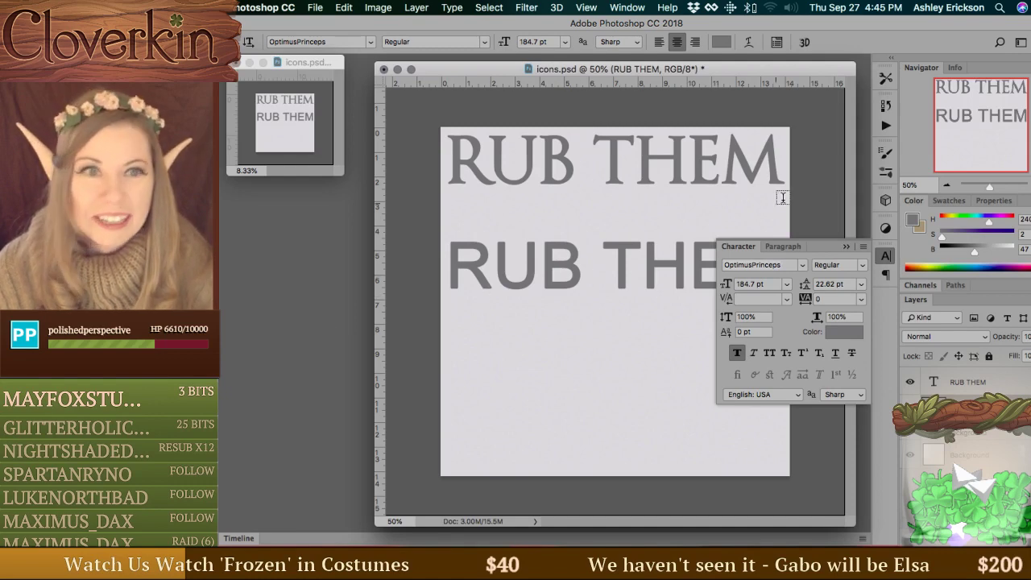
{"action": "left_click", "coordinate": [886, 256]}
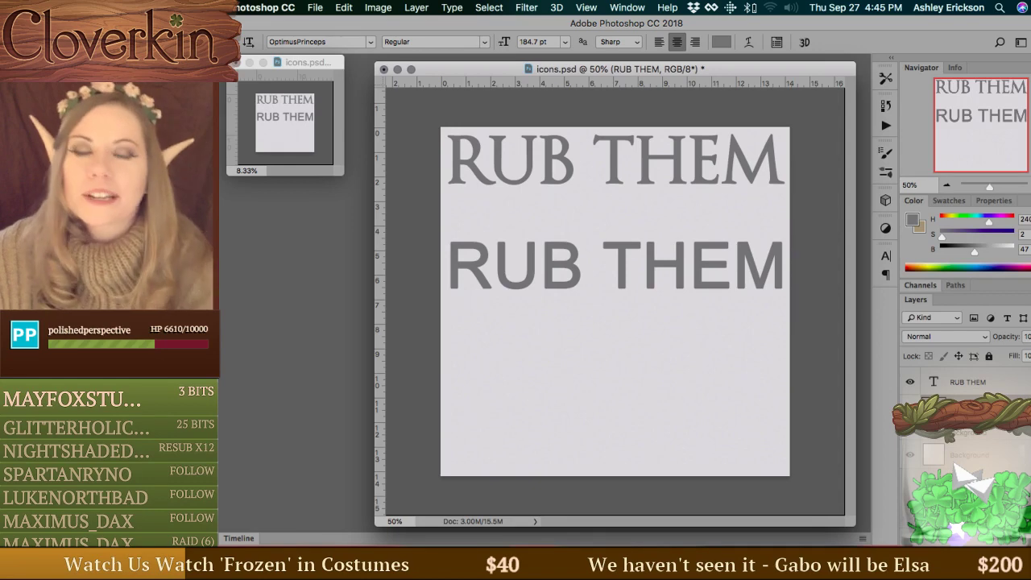
Step back through the edits to remove the lower Arial copy of the RUB THEM text.
{"action": "key", "text": "v"}
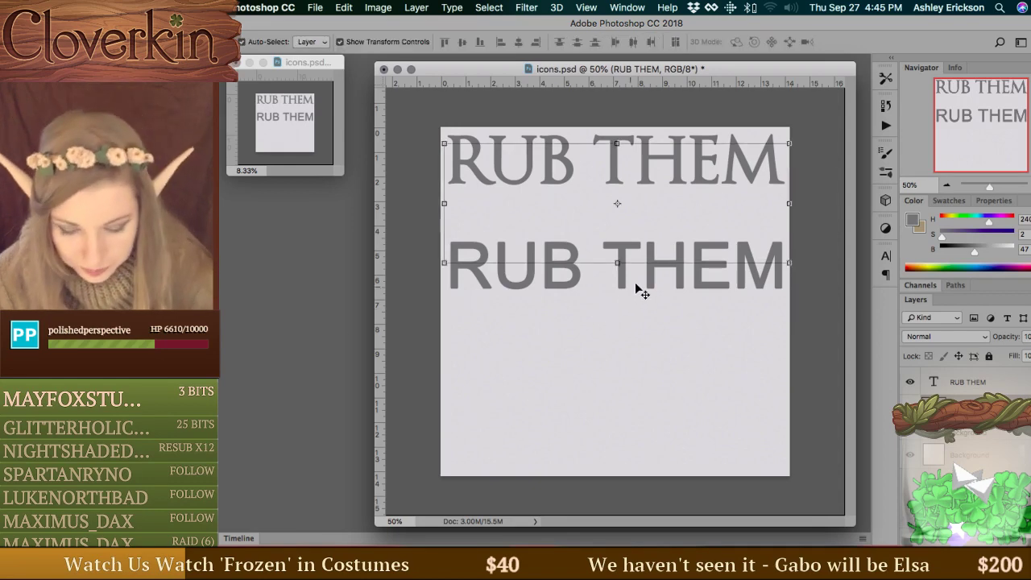
{"action": "key", "text": "super+alt+z"}
{"action": "key", "text": "super+alt+z"}
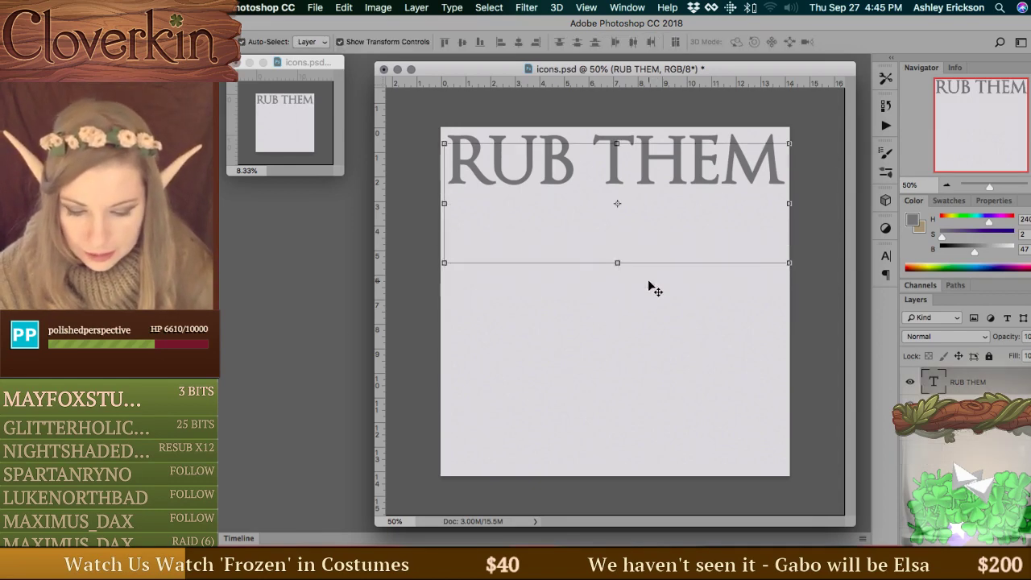
Duplicate the RUB THEM text layer and place the copy near the bottom of the canvas.
{"action": "key", "text": "super+j"}
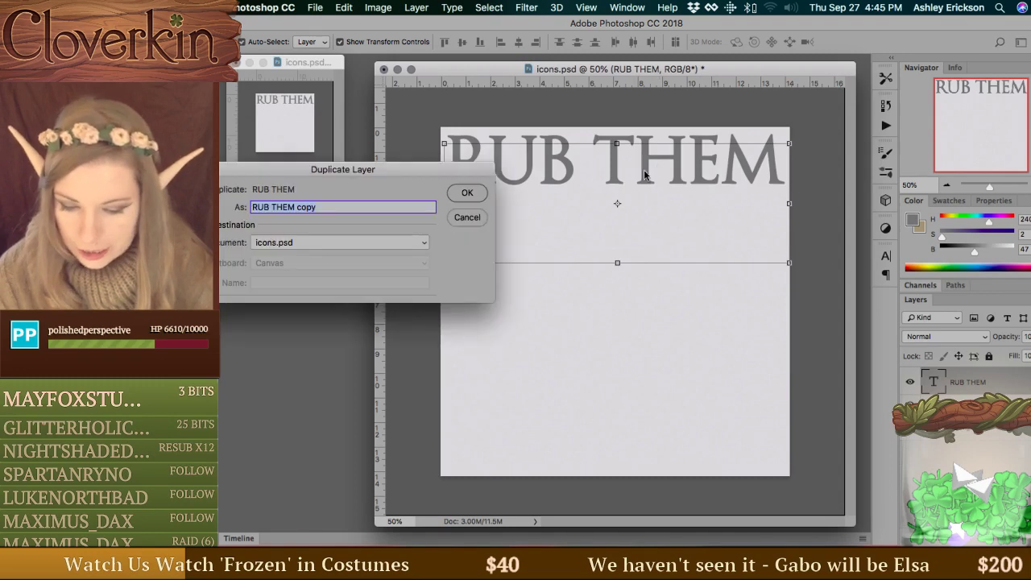
{"action": "key", "text": "Return"}
{"action": "left_click_drag", "start_coordinate": [655, 166], "coordinate": [649, 403]}
Replace the wording of the lower text copy with NUBS and commit it.
{"action": "key", "text": "t"}
{"action": "left_click", "coordinate": [637, 395]}
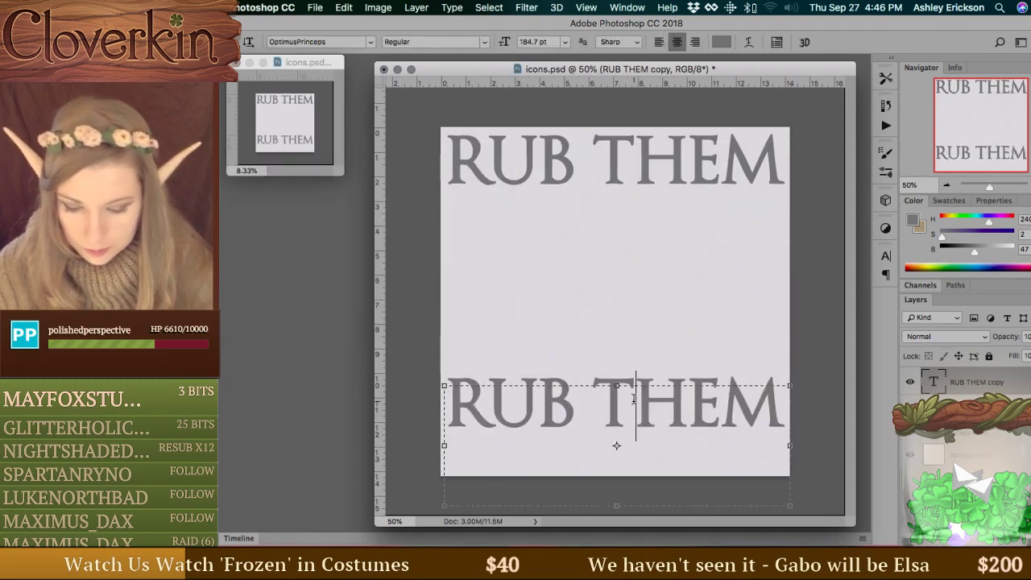
{"action": "key", "text": "super+a"}
{"action": "type", "text": "NUBS"}
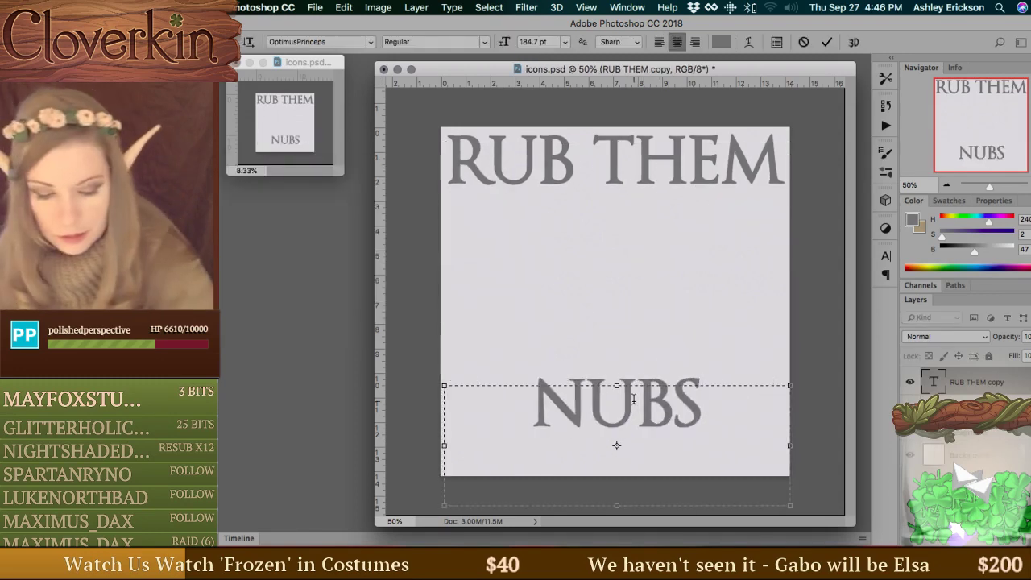
{"action": "key", "text": "super+Return"}
Enlarge the whole NUBS text to 330.7 pt and commit the size change.
{"action": "key", "text": "super+a"}
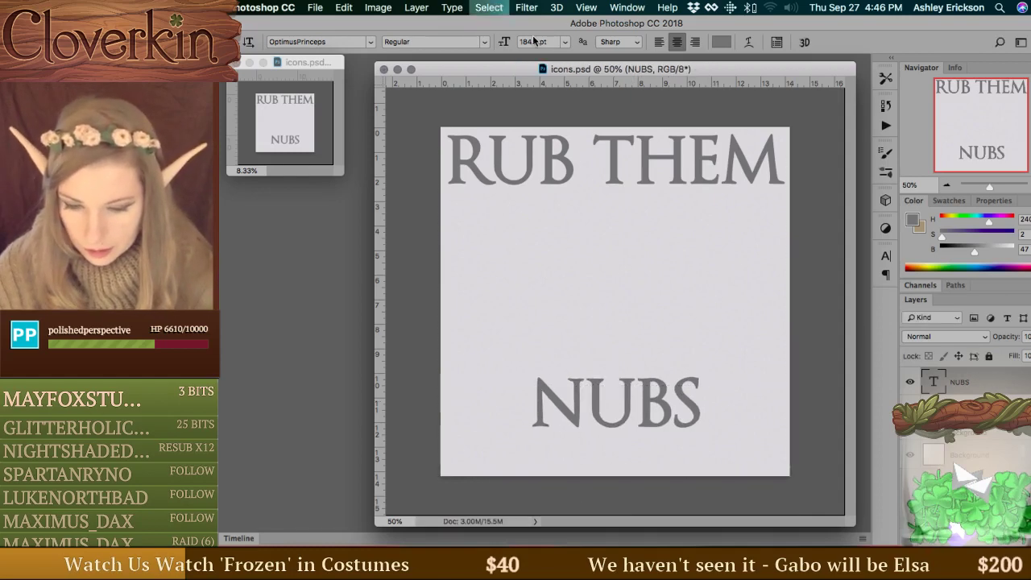
{"action": "left_click", "coordinate": [580, 411]}
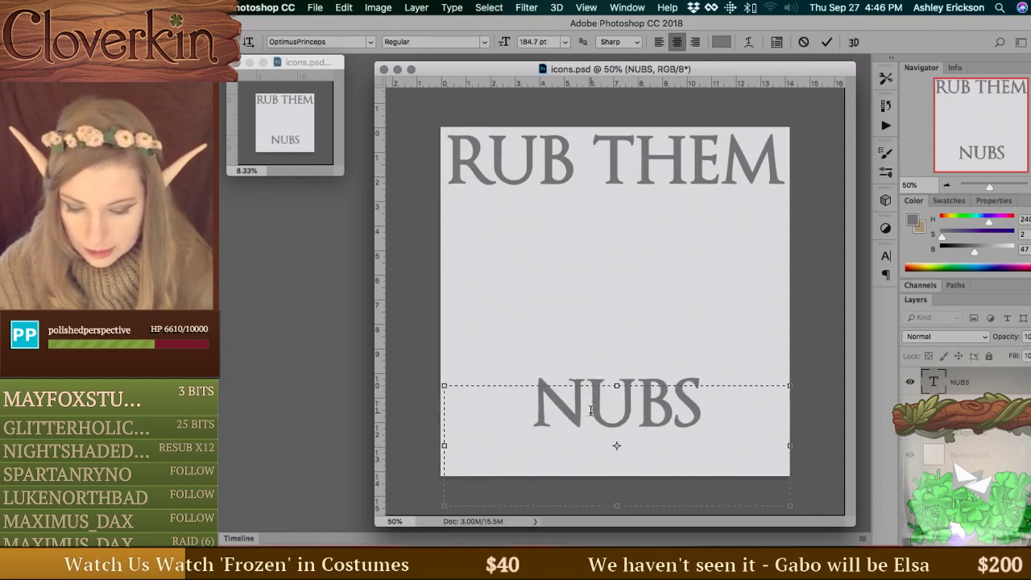
{"action": "key", "text": "super+a"}
{"action": "left_click_drag", "start_coordinate": [506, 41], "coordinate": [607, 30]}
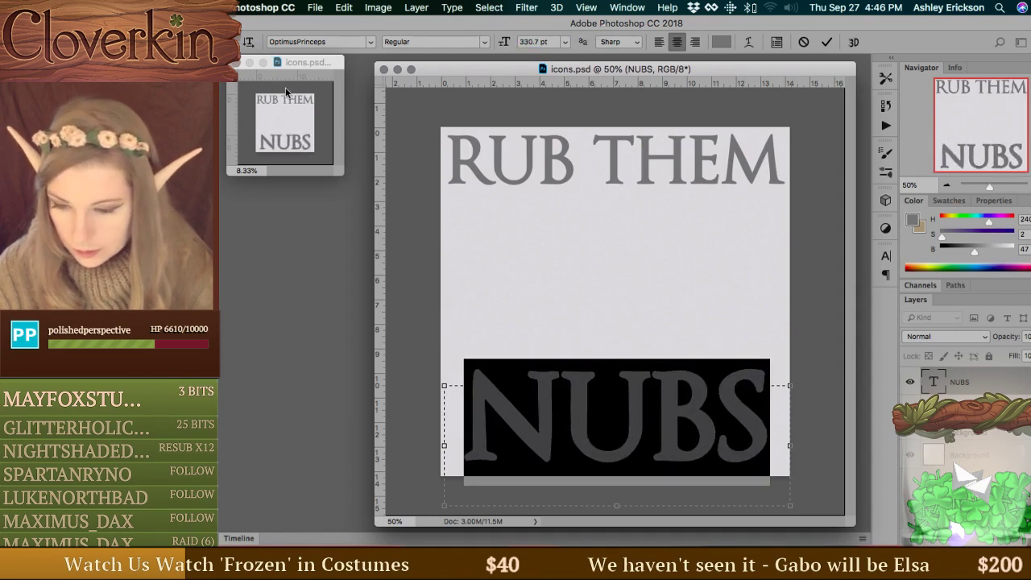
{"action": "left_click", "coordinate": [211, 71]}
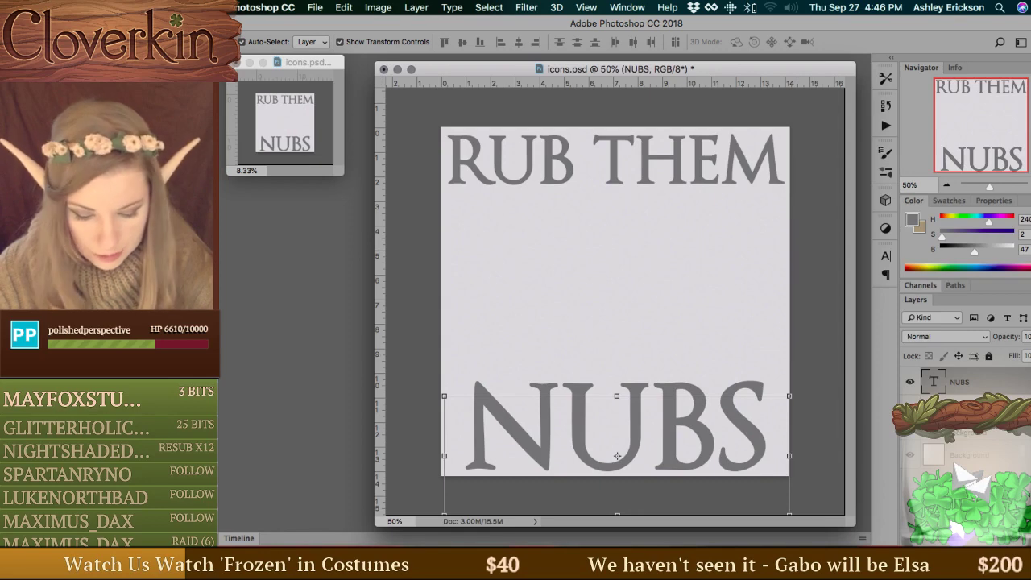
Nudge the NUBS text slightly to the left along the bottom of the canvas.
{"action": "key", "text": "Left"}
{"action": "key", "text": "Left"}
{"action": "key", "text": "Left"}
{"action": "key", "text": "Left"}
{"action": "key", "text": "Left"}
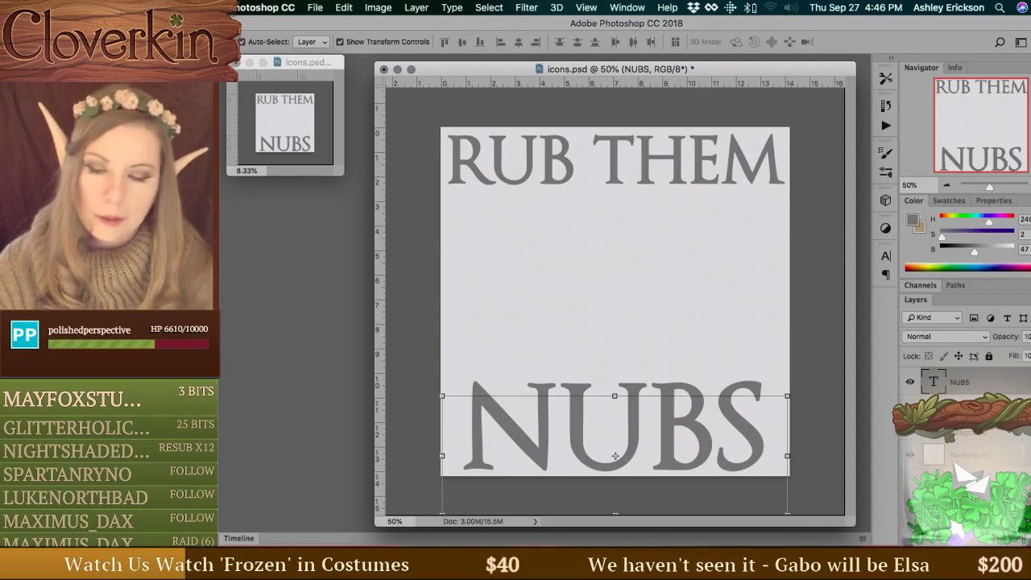
{"action": "left_click", "coordinate": [315, 7]}
{"action": "left_click", "coordinate": [338, 25]}
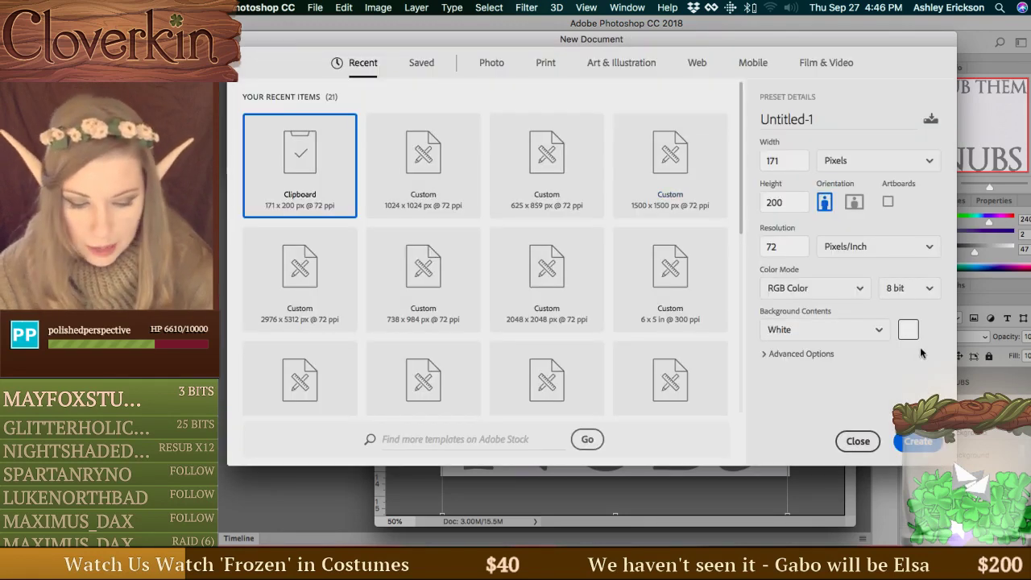
{"action": "left_click", "coordinate": [866, 331]}
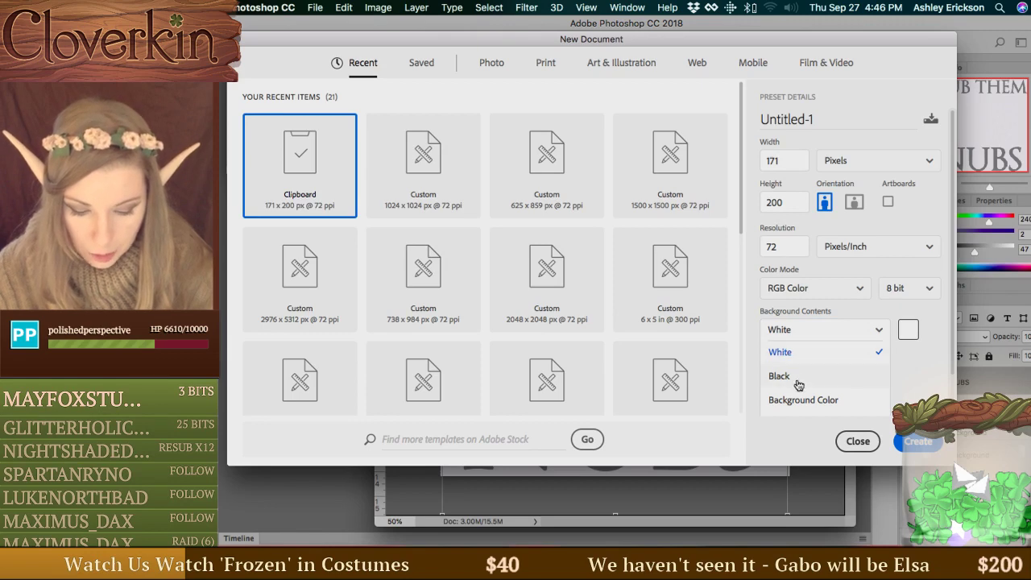
{"action": "left_click", "coordinate": [912, 333]}
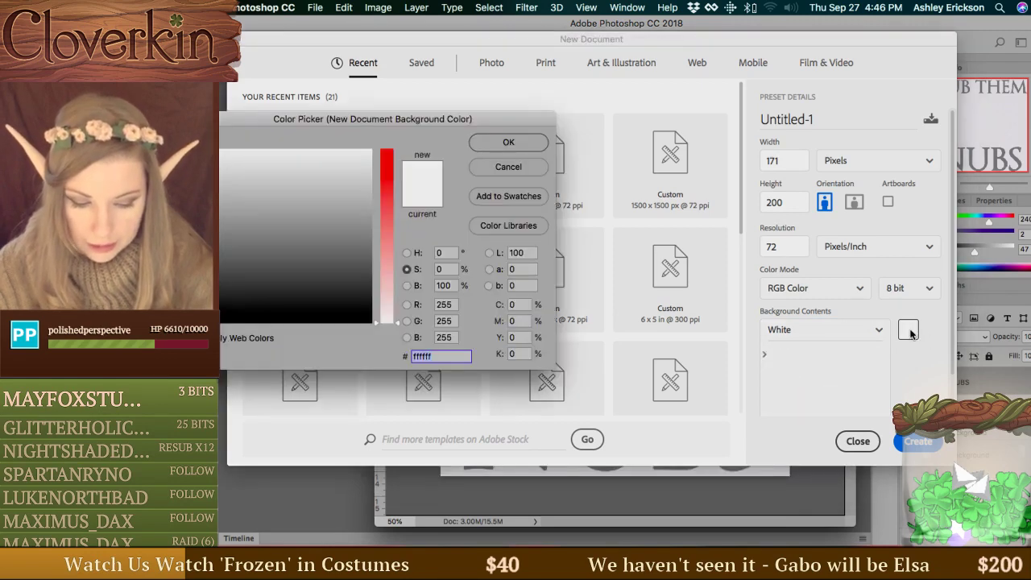
{"action": "left_click_drag", "start_coordinate": [460, 123], "coordinate": [830, 176]}
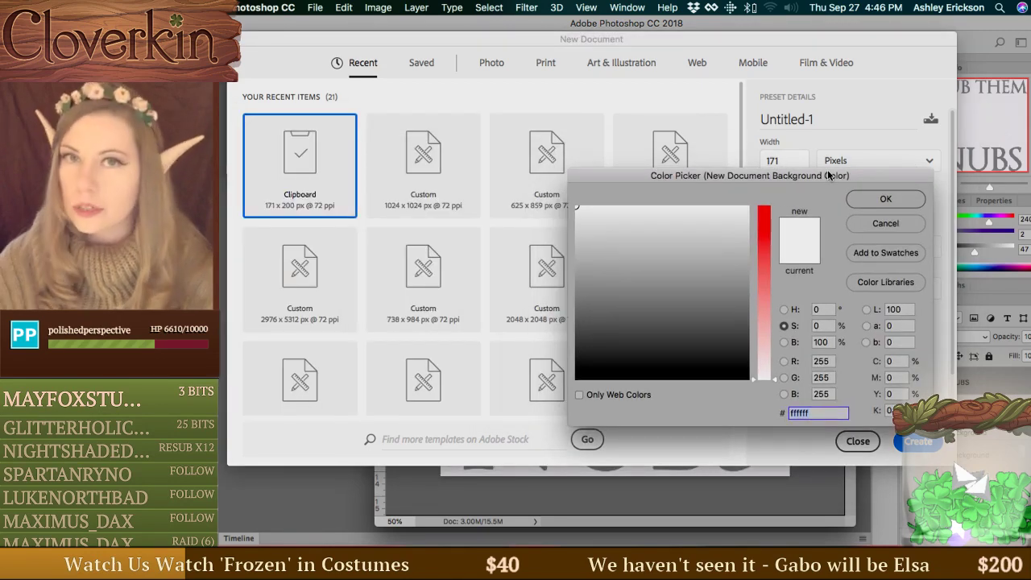
{"action": "left_click", "coordinate": [901, 231]}
{"action": "left_click", "coordinate": [860, 440]}
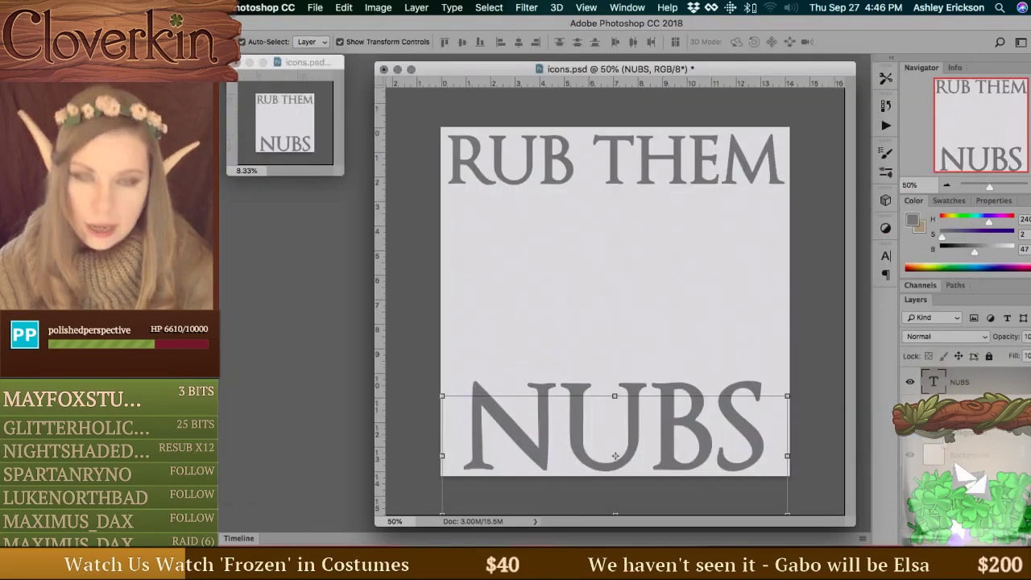
Convert the Background into a regular layer, keeping the default name Layer 0.
{"action": "left_click", "coordinate": [908, 459]}
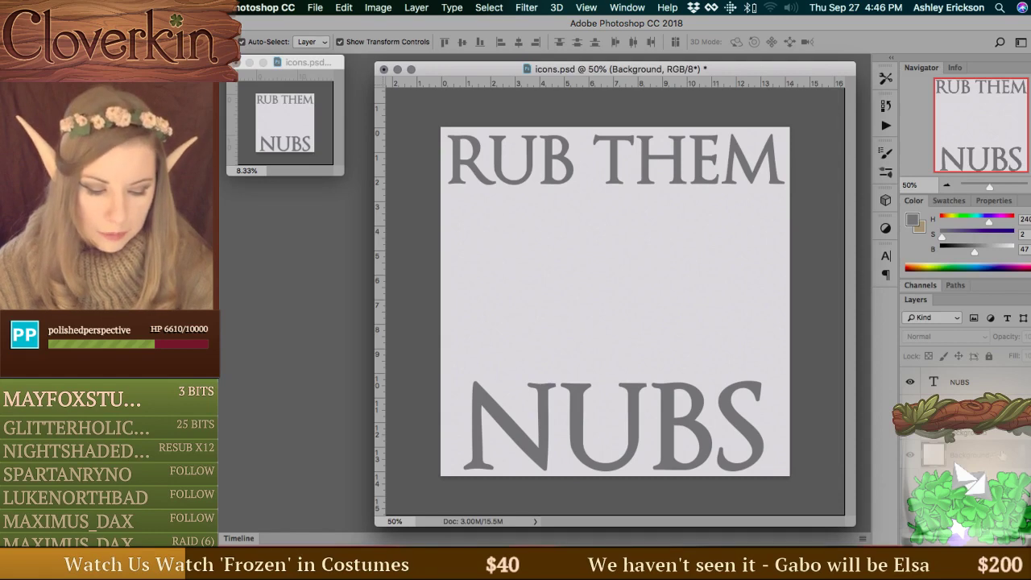
{"action": "double_click", "coordinate": [957, 466]}
{"action": "key", "text": "Return"}
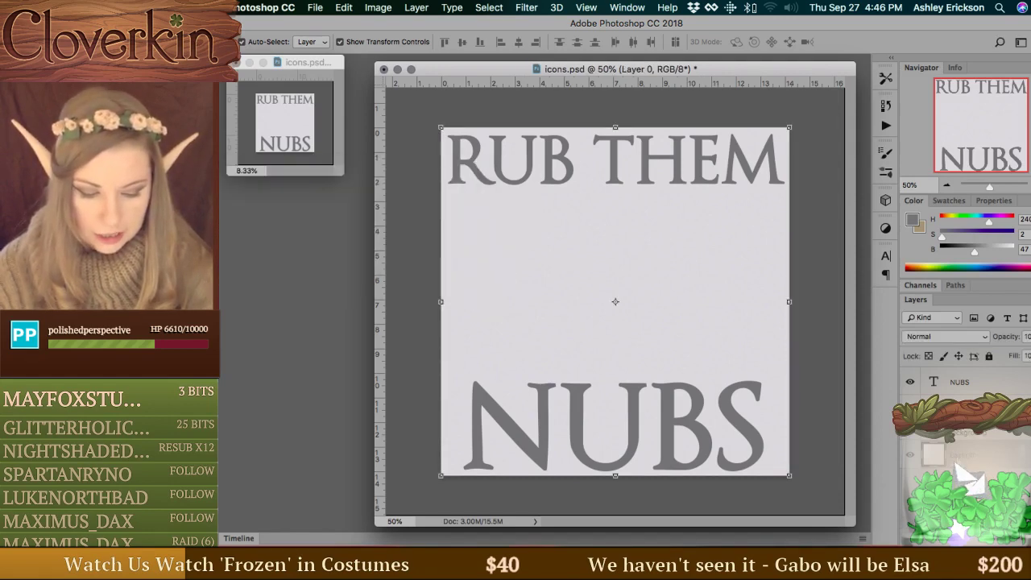
Place one vertical and one horizontal guide crossing at the centre of the canvas.
{"action": "left_click", "coordinate": [587, 7]}
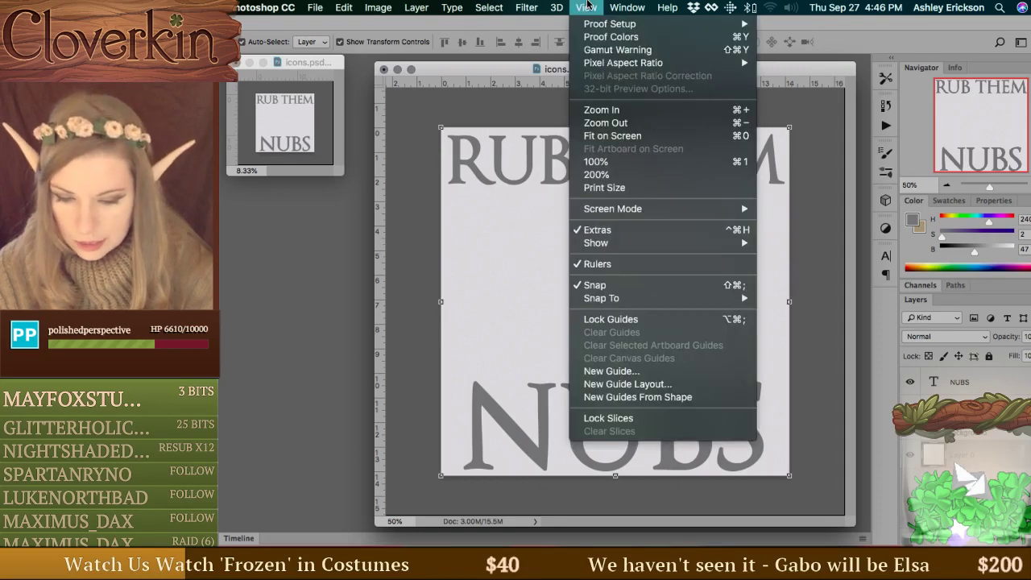
{"action": "left_click", "coordinate": [586, 7]}
{"action": "left_click_drag", "start_coordinate": [378, 186], "coordinate": [615, 200]}
{"action": "left_click_drag", "start_coordinate": [701, 82], "coordinate": [840, 301]}
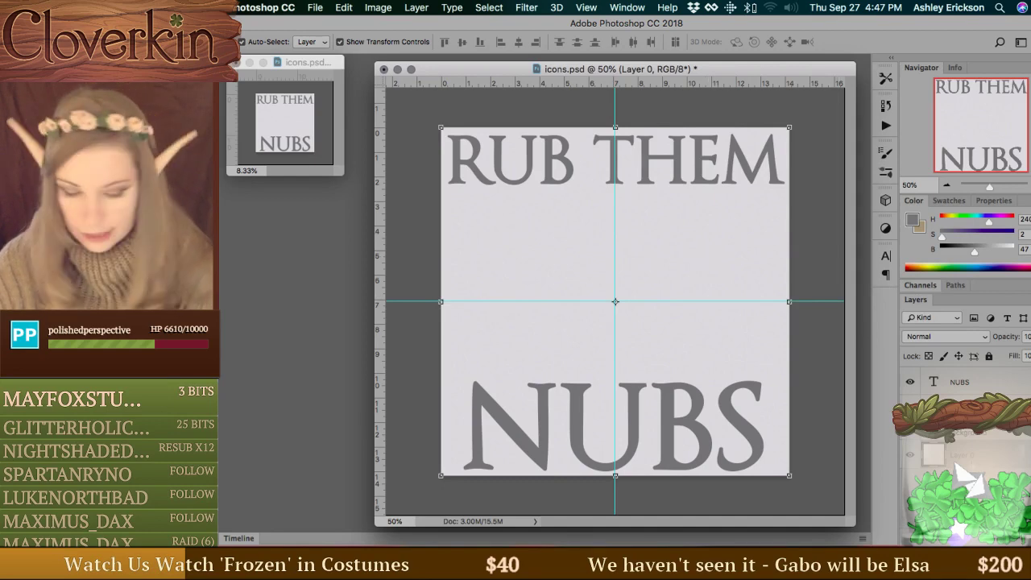
Align the NUBS and RUB THEM text layers with Layer 0 by their horizontal centres.
{"action": "left_click", "coordinate": [959, 383], "text": "shift"}
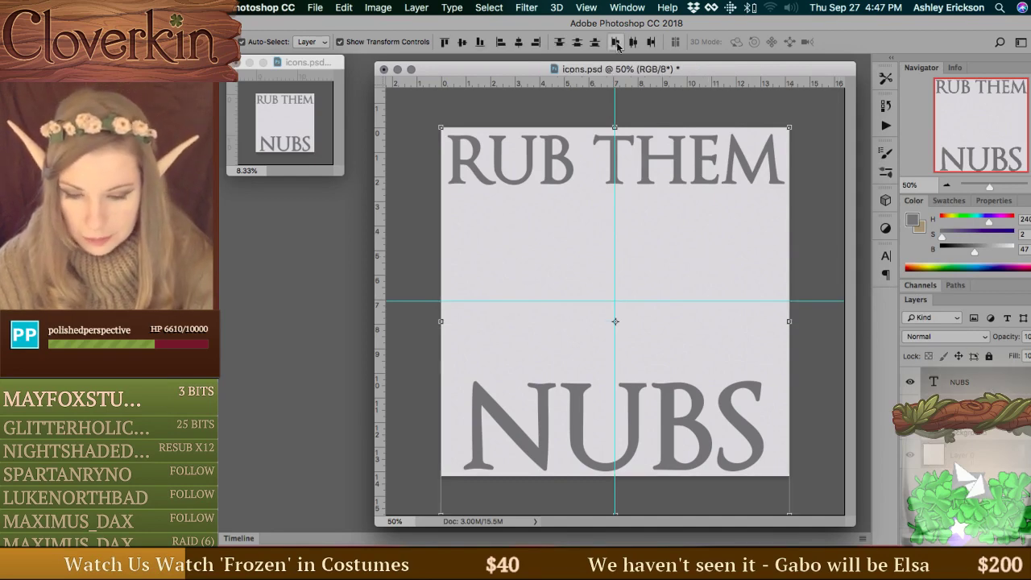
{"action": "left_click", "coordinate": [518, 43]}
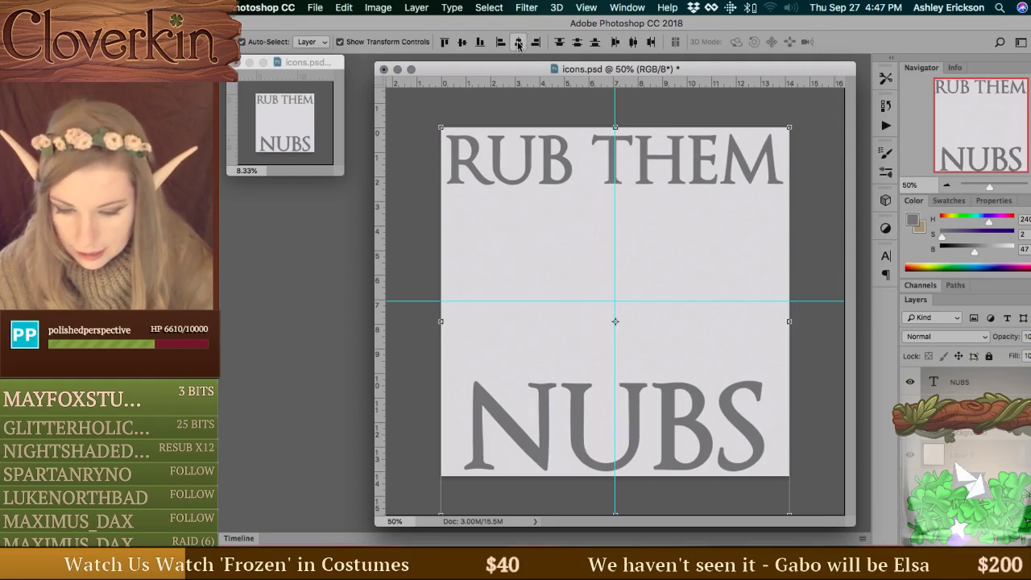
{"action": "left_click", "coordinate": [997, 385]}
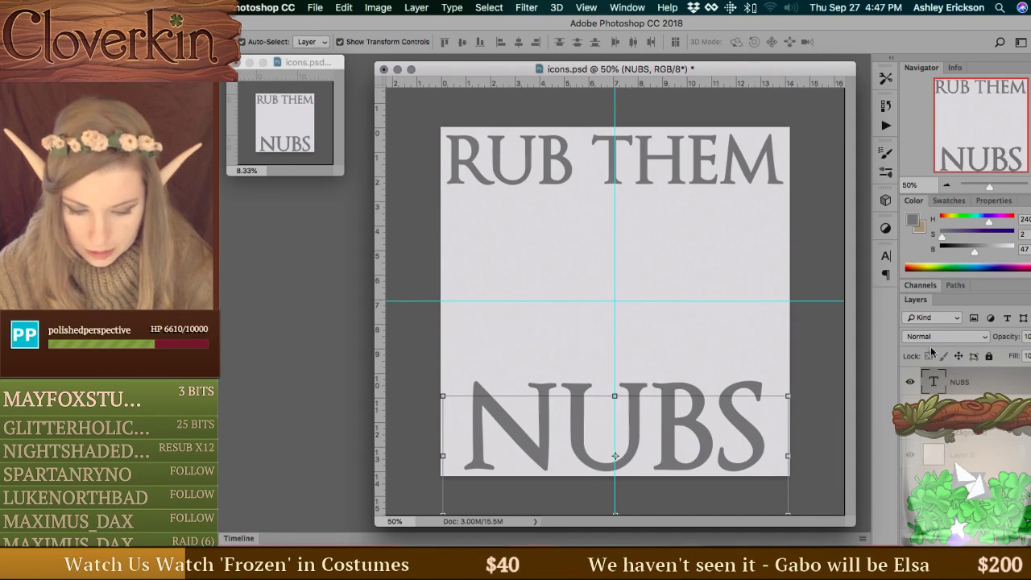
{"action": "left_click", "coordinate": [774, 260]}
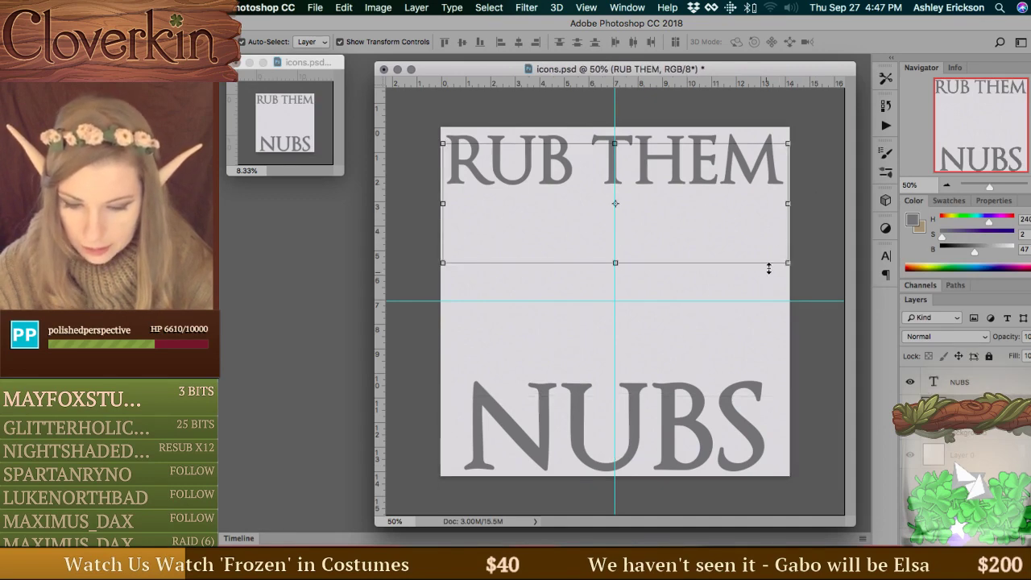
Lock Layer 0 completely, and lock the position of the NUBS and RUB THEM text layers.
{"action": "left_click", "coordinate": [959, 455]}
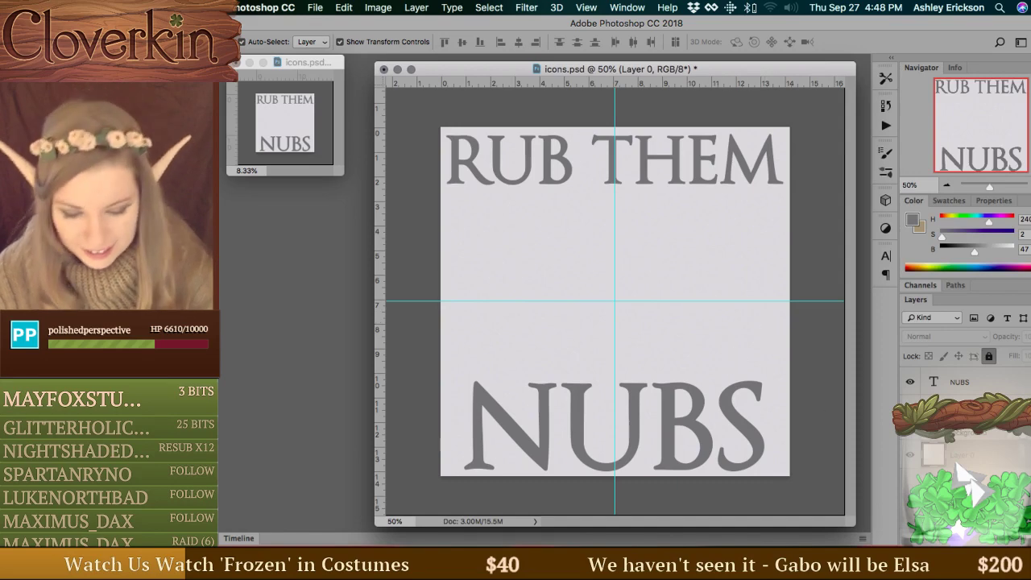
{"action": "left_click", "coordinate": [987, 383]}
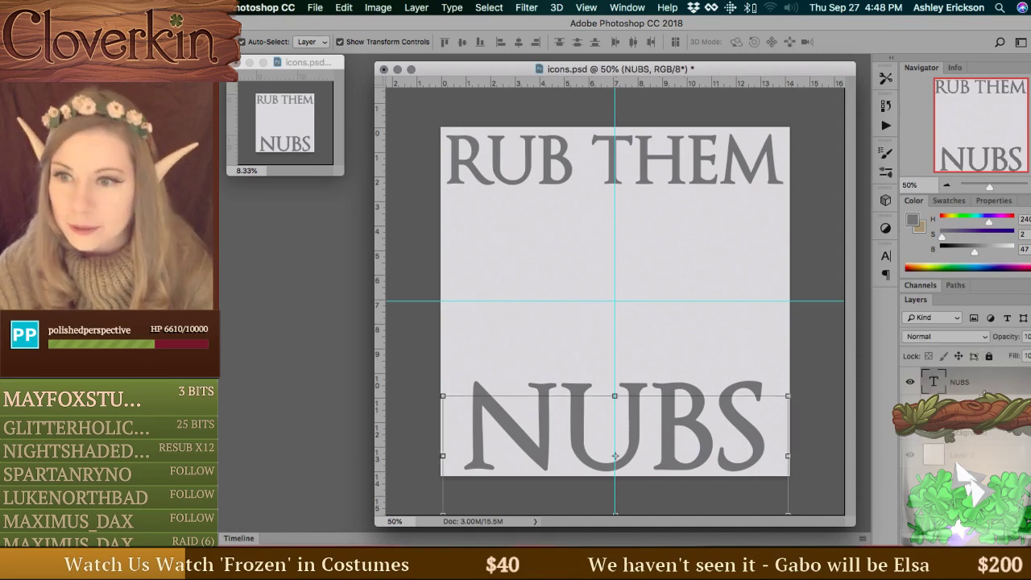
{"action": "left_click", "coordinate": [958, 401], "text": "shift"}
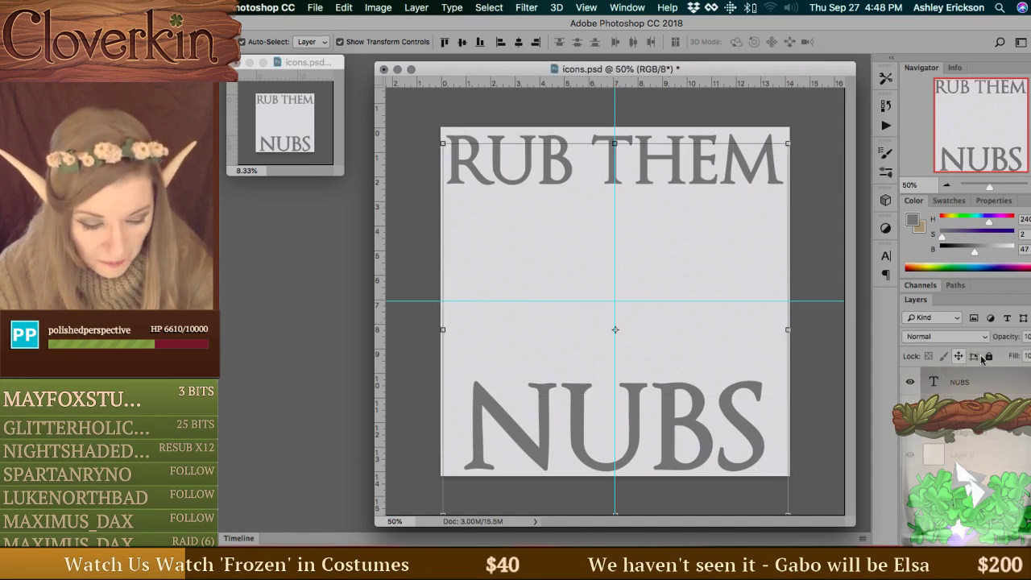
Add a new layer above the text layers and set the Hard Round brush to 36 px.
{"action": "left_click", "coordinate": [988, 356]}
{"action": "key", "text": "super+alt+shift+n"}
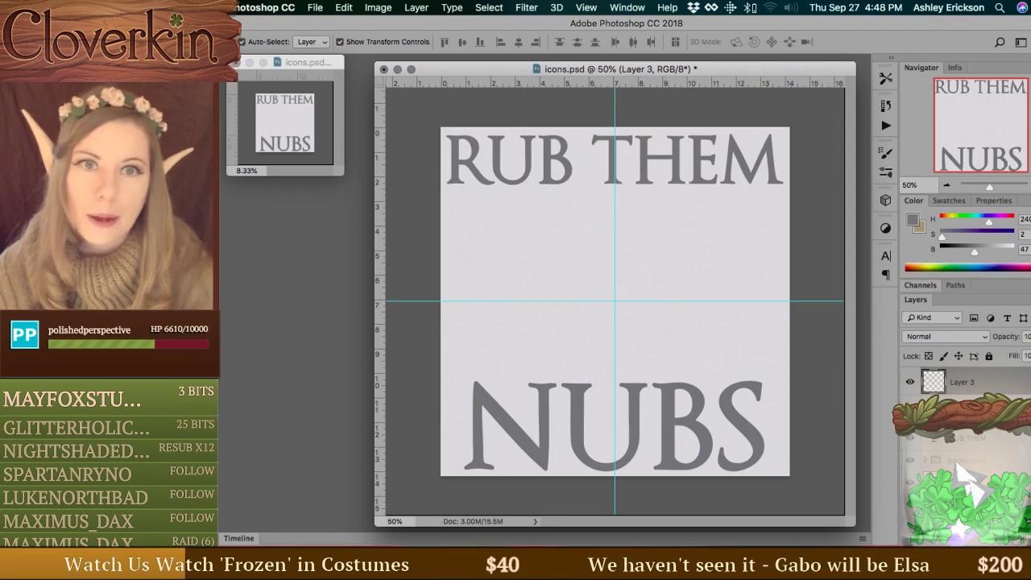
{"action": "key", "text": "b"}
{"action": "right_click", "coordinate": [664, 222]}
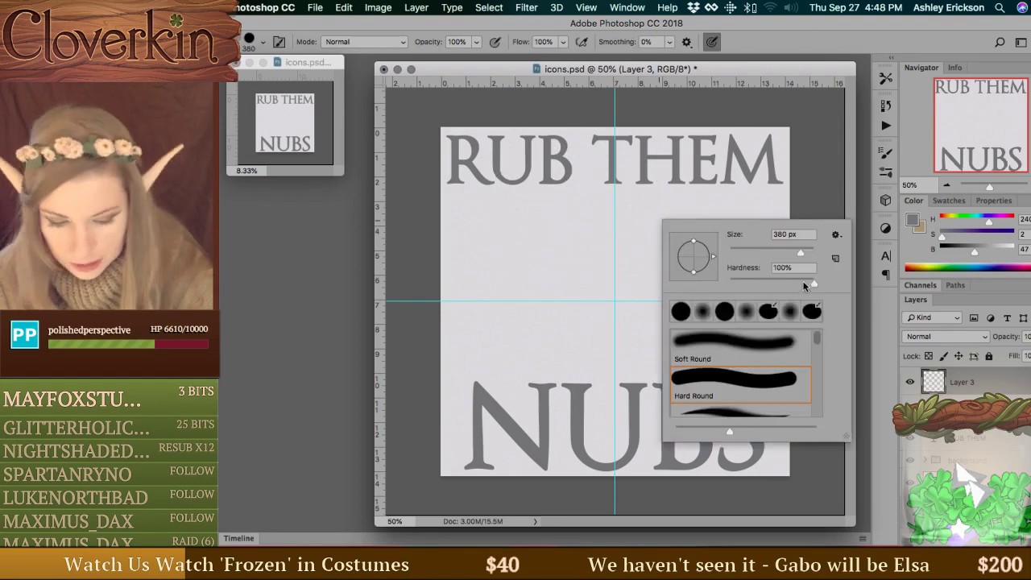
{"action": "type", "text": "36"}
Hide the guides and sketch a large rough circle around the canvas centre on the new layer at reduced layer opacity.
{"action": "left_click", "coordinate": [583, 208]}
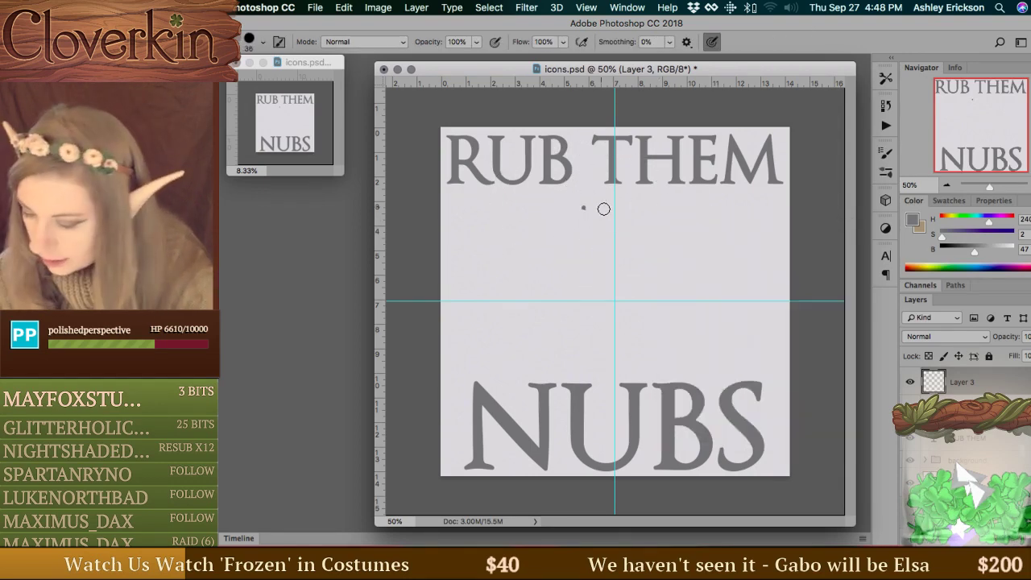
{"action": "key", "text": "super+semicolon"}
{"action": "key", "text": "super+z"}
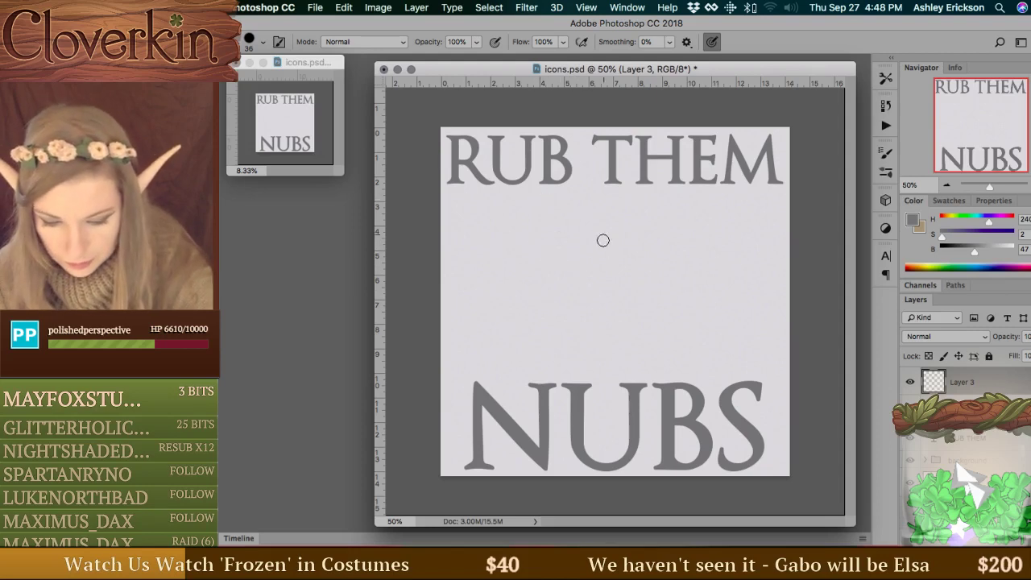
{"action": "left_click_drag", "start_coordinate": [994, 338], "coordinate": [1002, 340]}
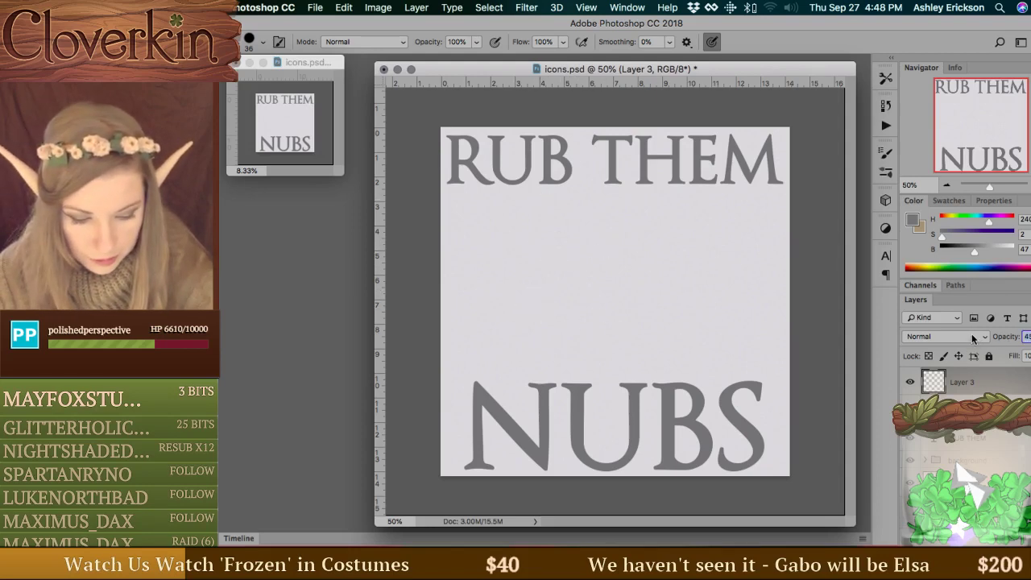
{"action": "mouse_move", "coordinate": [513, 294]}
{"action": "left_mouse_down"}
{"action": "mouse_move", "coordinate": [676, 180]}
{"action": "mouse_move", "coordinate": [668, 405]}
{"action": "mouse_move", "coordinate": [492, 333]}
{"action": "mouse_move", "coordinate": [649, 174]}
{"action": "mouse_move", "coordinate": [562, 177]}
{"action": "mouse_move", "coordinate": [567, 409]}
{"action": "mouse_move", "coordinate": [718, 262]}
{"action": "mouse_move", "coordinate": [502, 237]}
{"action": "mouse_move", "coordinate": [616, 411]}
{"action": "left_mouse_up"}
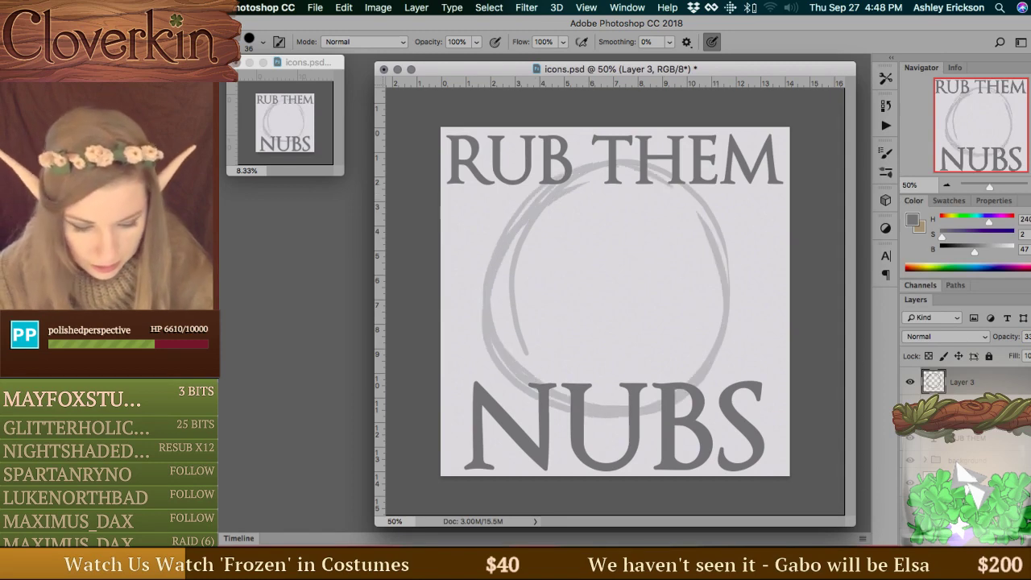
Set up another new layer for the line drawing, with reduced layer opacity and the default black foreground colour.
{"action": "key", "text": "super+shift+alt+n"}
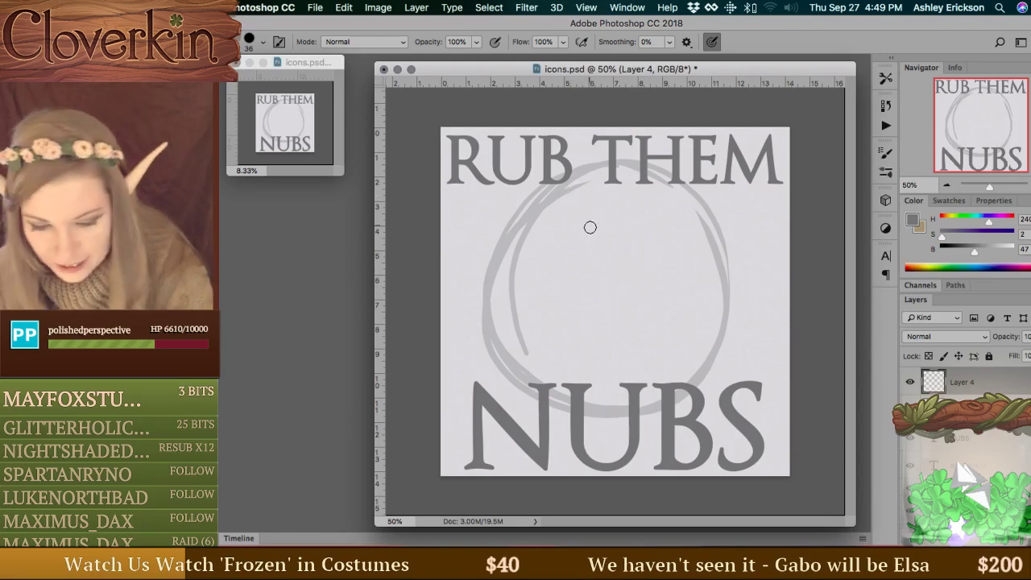
{"action": "mouse_move", "coordinate": [578, 225]}
{"action": "left_mouse_down"}
{"action": "mouse_move", "coordinate": [549, 160]}
{"action": "mouse_move", "coordinate": [589, 145]}
{"action": "mouse_move", "coordinate": [606, 194]}
{"action": "left_mouse_up"}
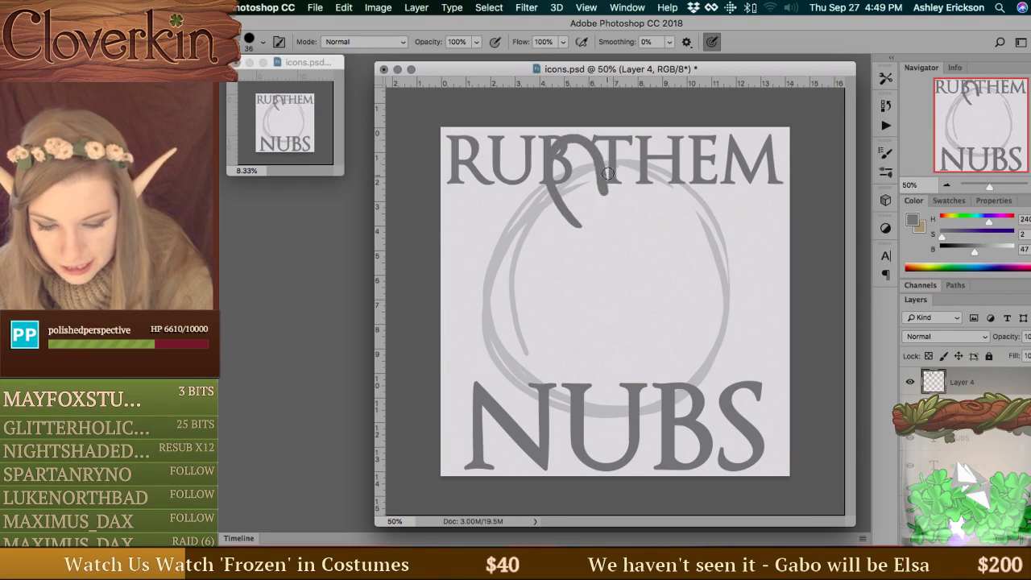
{"action": "key", "text": "super+z"}
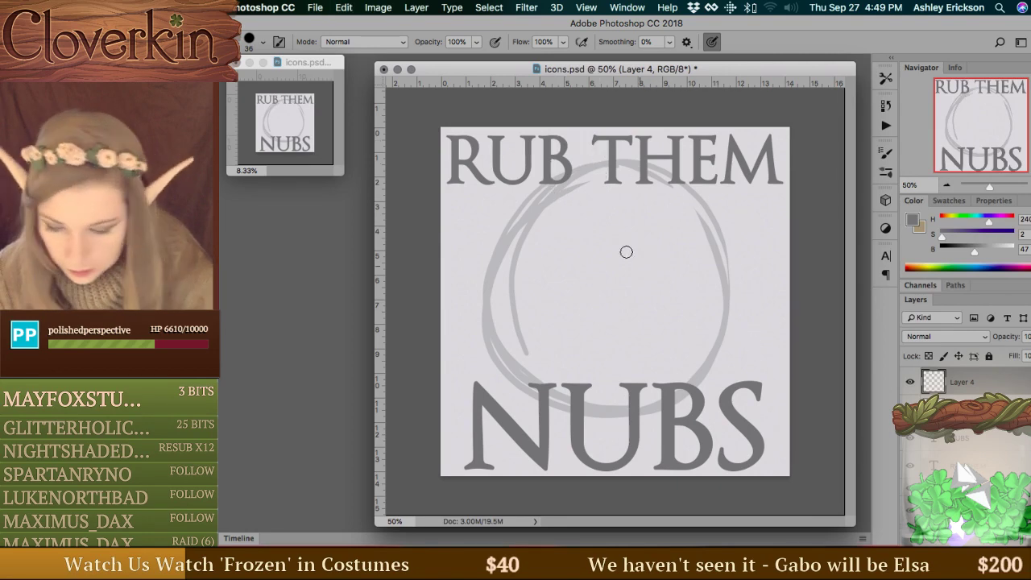
{"action": "key", "text": "d"}
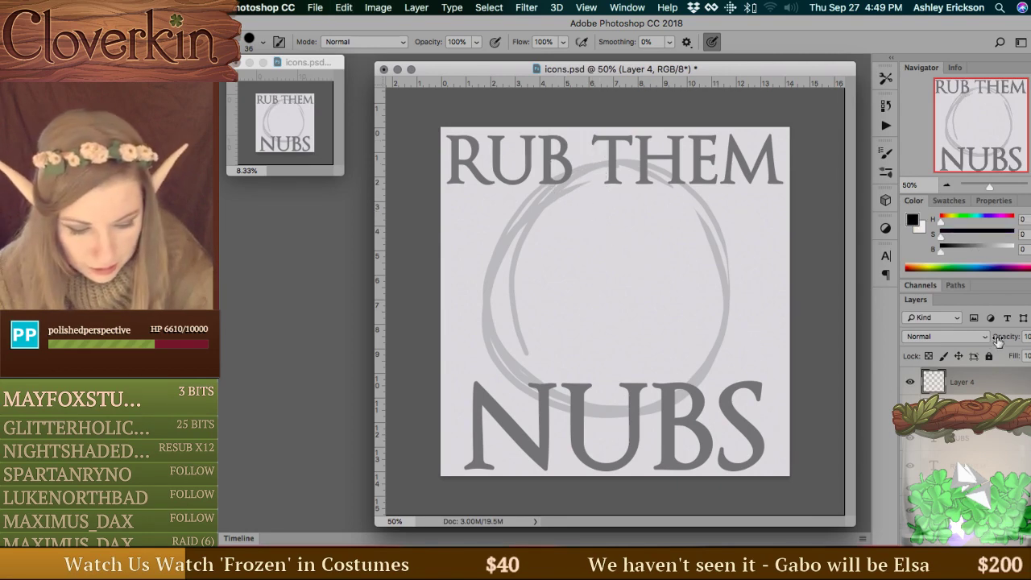
{"action": "left_click_drag", "start_coordinate": [1003, 341], "coordinate": [989, 341]}
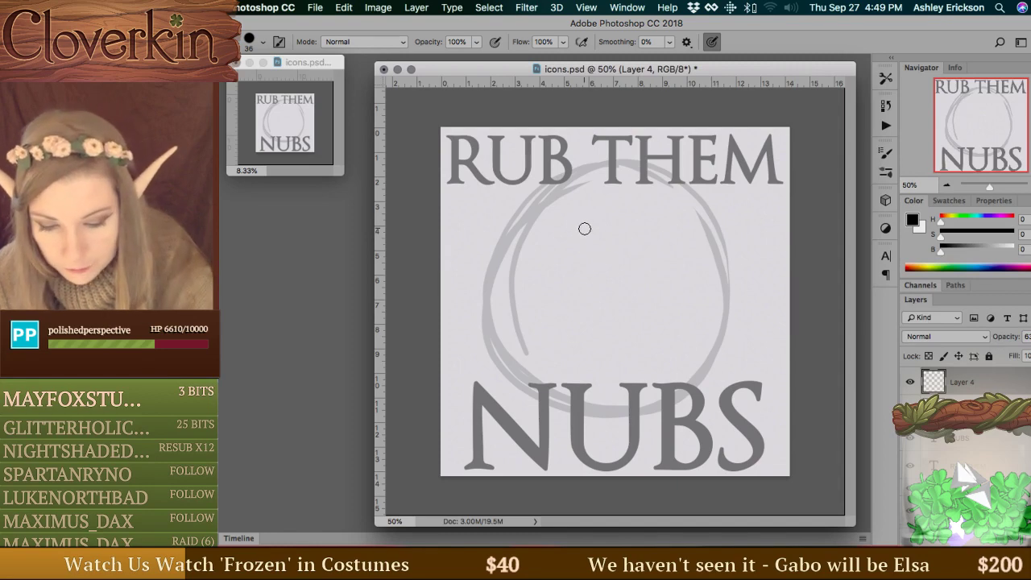
Draw the hedgehog's spiky fur outline around the circle, from two tufts at the head down both sides to the NUBS text.
{"action": "mouse_move", "coordinate": [574, 207]}
{"action": "left_mouse_down"}
{"action": "mouse_move", "coordinate": [612, 169]}
{"action": "mouse_move", "coordinate": [603, 201]}
{"action": "mouse_move", "coordinate": [574, 154]}
{"action": "mouse_move", "coordinate": [610, 201]}
{"action": "mouse_move", "coordinate": [674, 187]}
{"action": "mouse_move", "coordinate": [644, 219]}
{"action": "left_mouse_up"}
{"action": "key", "text": "super+z"}
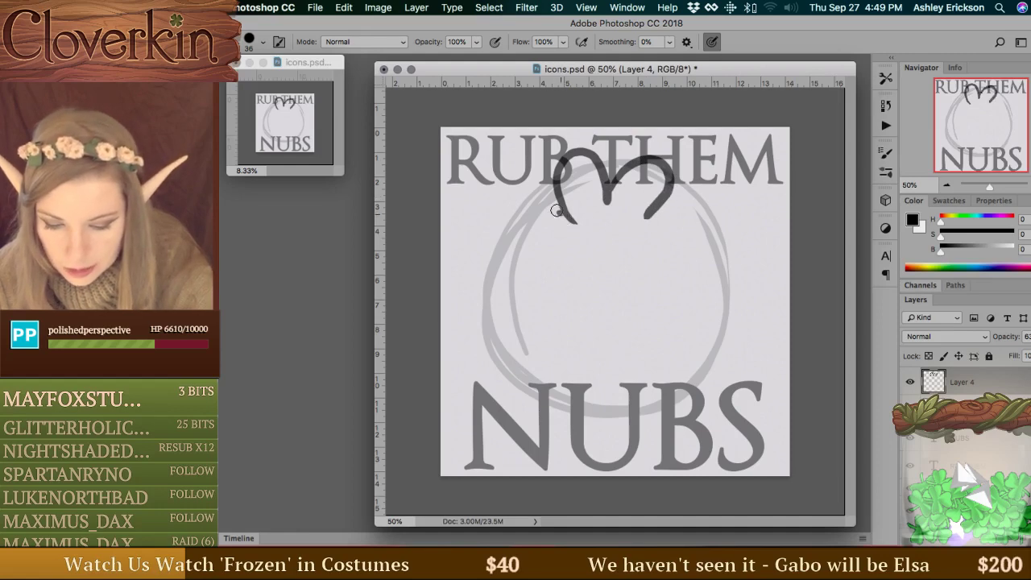
{"action": "mouse_move", "coordinate": [571, 217]}
{"action": "left_mouse_down"}
{"action": "mouse_move", "coordinate": [510, 205]}
{"action": "mouse_move", "coordinate": [527, 222]}
{"action": "mouse_move", "coordinate": [549, 215]}
{"action": "mouse_move", "coordinate": [514, 242]}
{"action": "mouse_move", "coordinate": [504, 267]}
{"action": "mouse_move", "coordinate": [486, 262]}
{"action": "mouse_move", "coordinate": [496, 278]}
{"action": "mouse_move", "coordinate": [481, 270]}
{"action": "mouse_move", "coordinate": [450, 286]}
{"action": "mouse_move", "coordinate": [484, 328]}
{"action": "mouse_move", "coordinate": [510, 308]}
{"action": "mouse_move", "coordinate": [487, 359]}
{"action": "mouse_move", "coordinate": [508, 348]}
{"action": "mouse_move", "coordinate": [501, 373]}
{"action": "mouse_move", "coordinate": [526, 355]}
{"action": "mouse_move", "coordinate": [528, 395]}
{"action": "left_mouse_up"}
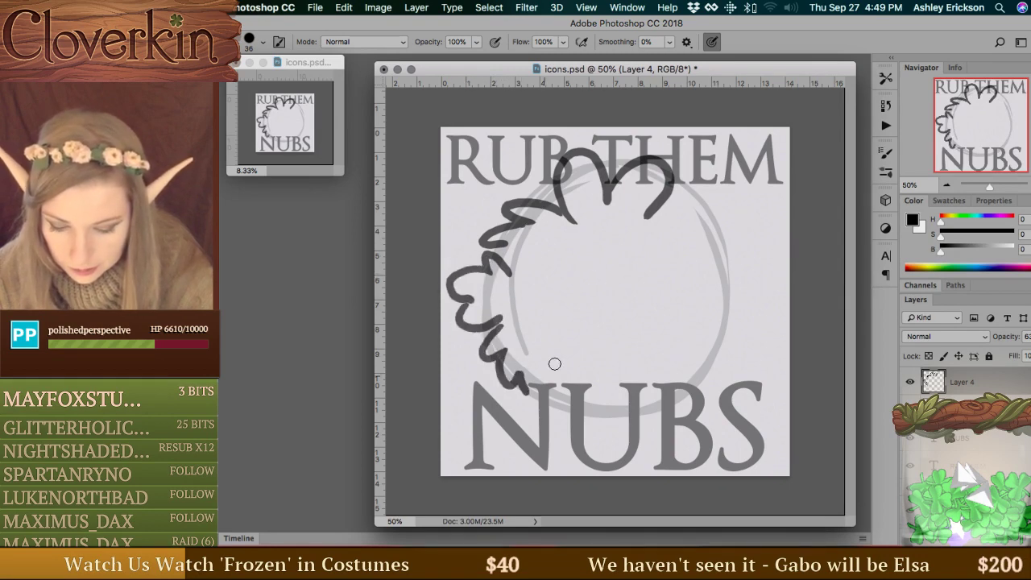
{"action": "mouse_move", "coordinate": [645, 216]}
{"action": "left_mouse_down"}
{"action": "mouse_move", "coordinate": [705, 215]}
{"action": "mouse_move", "coordinate": [733, 237]}
{"action": "mouse_move", "coordinate": [725, 251]}
{"action": "mouse_move", "coordinate": [713, 244]}
{"action": "mouse_move", "coordinate": [716, 263]}
{"action": "mouse_move", "coordinate": [762, 276]}
{"action": "mouse_move", "coordinate": [741, 322]}
{"action": "mouse_move", "coordinate": [722, 332]}
{"action": "mouse_move", "coordinate": [734, 338]}
{"action": "mouse_move", "coordinate": [720, 337]}
{"action": "mouse_move", "coordinate": [729, 358]}
{"action": "mouse_move", "coordinate": [712, 354]}
{"action": "mouse_move", "coordinate": [691, 392]}
{"action": "left_mouse_up"}
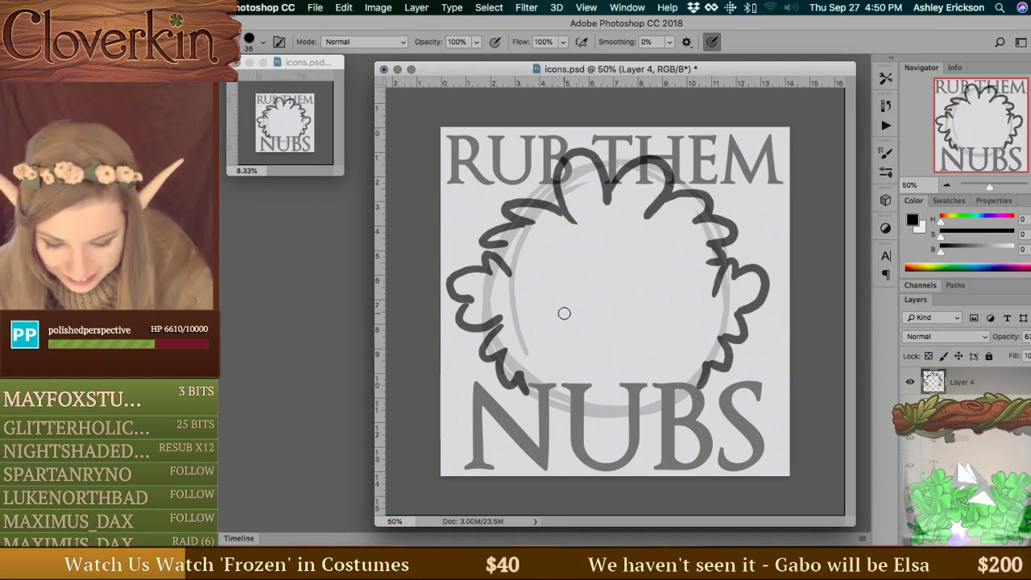
Draw two curled paws, two dot eyes and a filled oval nose inside the fur outline.
{"action": "mouse_move", "coordinate": [564, 313]}
{"action": "left_mouse_down"}
{"action": "mouse_move", "coordinate": [595, 317]}
{"action": "mouse_move", "coordinate": [562, 356]}
{"action": "left_mouse_up"}
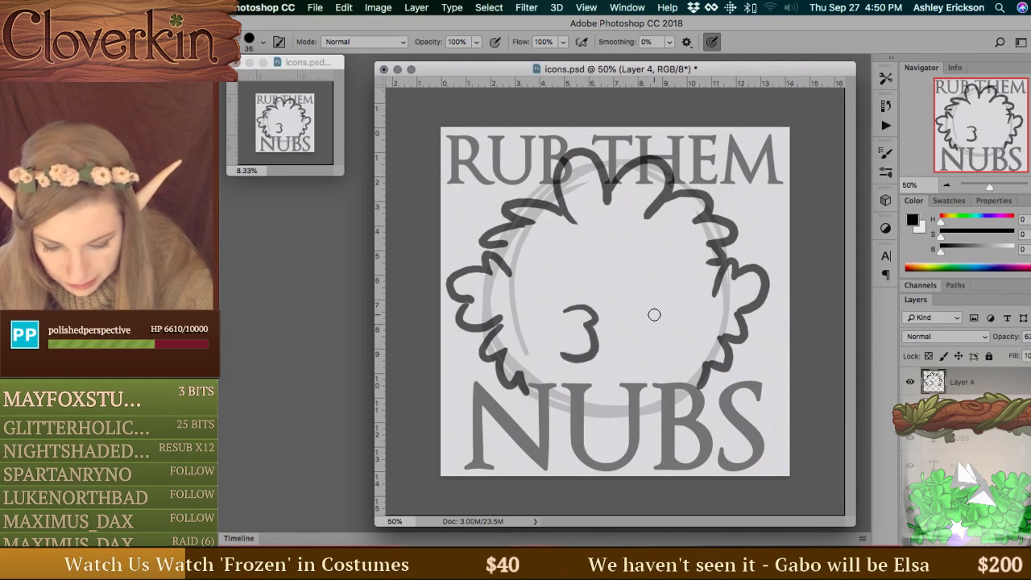
{"action": "mouse_move", "coordinate": [655, 309]}
{"action": "left_mouse_down"}
{"action": "mouse_move", "coordinate": [638, 344]}
{"action": "mouse_move", "coordinate": [675, 345]}
{"action": "left_mouse_up"}
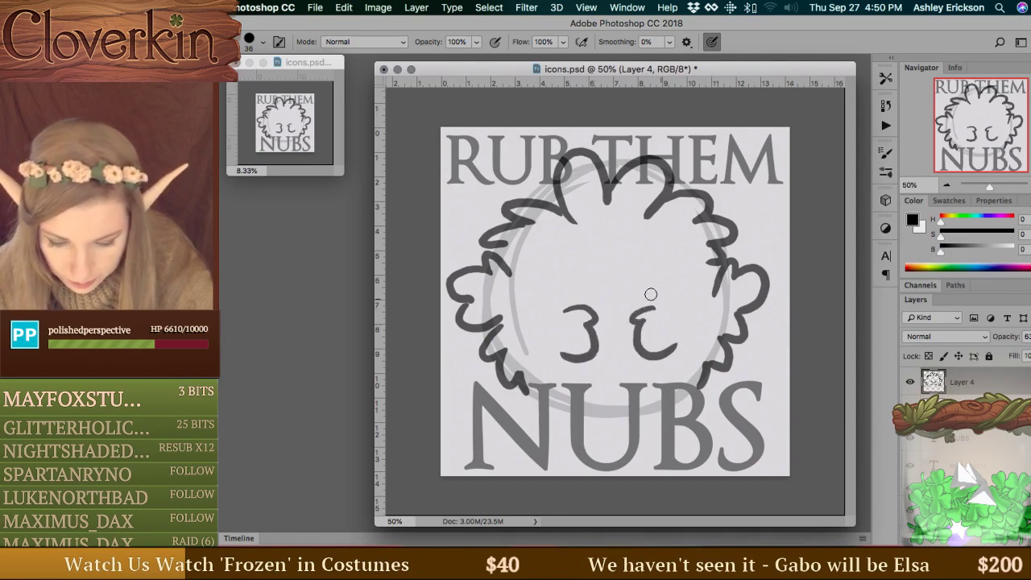
{"action": "left_click", "coordinate": [570, 276]}
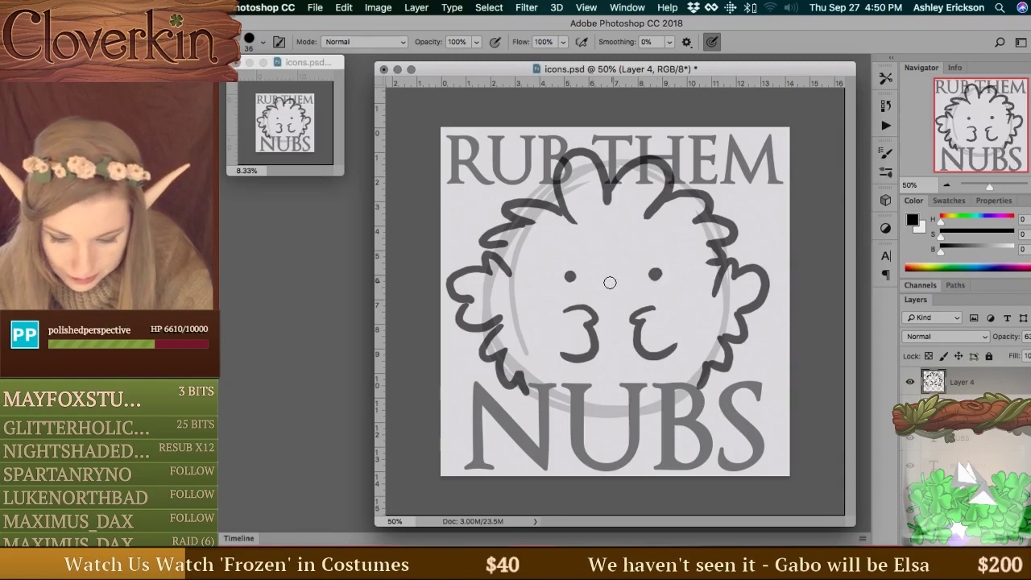
{"action": "mouse_move", "coordinate": [595, 280]}
{"action": "left_mouse_down"}
{"action": "mouse_move", "coordinate": [631, 282]}
{"action": "mouse_move", "coordinate": [598, 282]}
{"action": "mouse_move", "coordinate": [625, 292]}
{"action": "mouse_move", "coordinate": [605, 283]}
{"action": "left_mouse_up"}
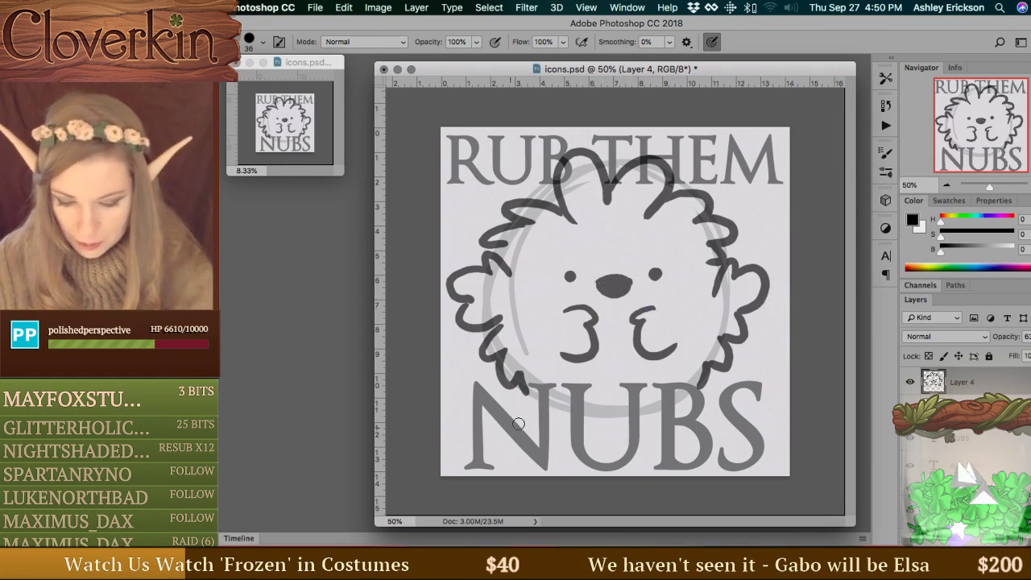
Try sketching two small feet over the NUBS lettering below the hedgehog's body.
{"action": "mouse_move", "coordinate": [560, 401]}
{"action": "left_mouse_down"}
{"action": "mouse_move", "coordinate": [538, 403]}
{"action": "mouse_move", "coordinate": [556, 429]}
{"action": "mouse_move", "coordinate": [572, 413]}
{"action": "left_mouse_up"}
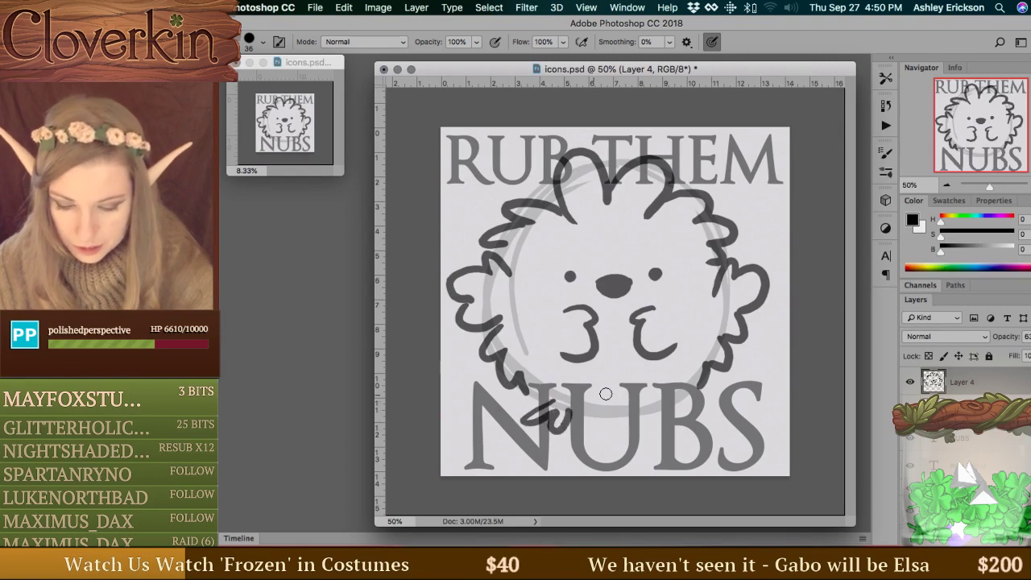
{"action": "mouse_move", "coordinate": [636, 402]}
{"action": "left_mouse_down"}
{"action": "mouse_move", "coordinate": [643, 431]}
{"action": "mouse_move", "coordinate": [673, 417]}
{"action": "left_mouse_up"}
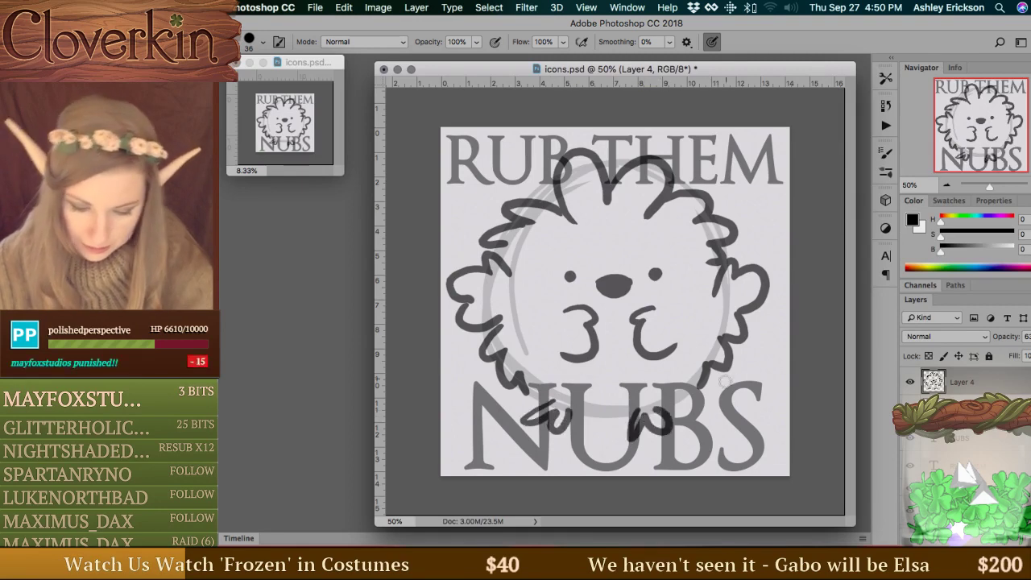
{"action": "key", "text": "super+alt+z"}
{"action": "key", "text": "super+alt+z"}
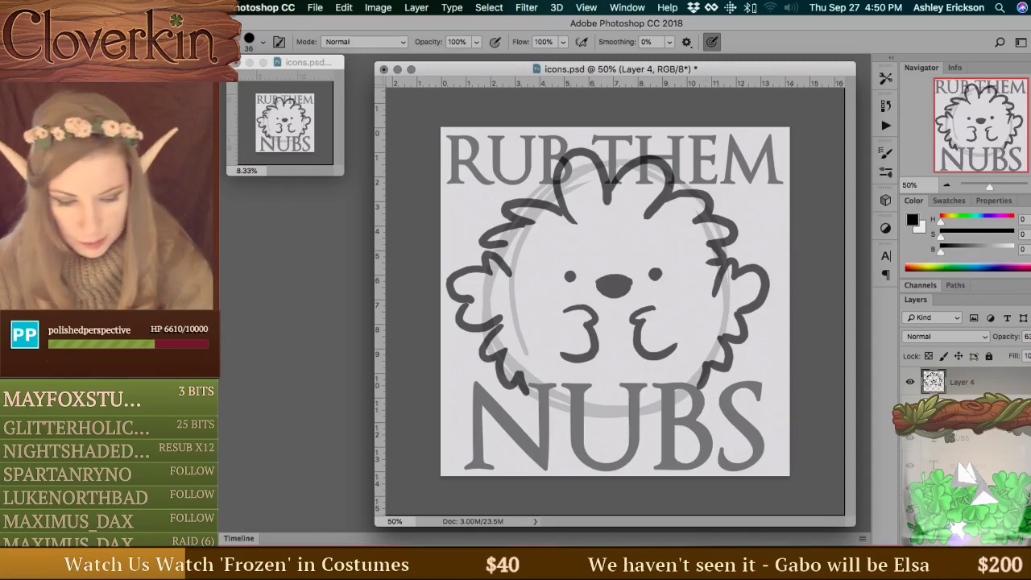
Hide the rough circle sketch and scale the hedgehog drawing to 97.80% width and 99.32% height, placed between the text lines.
{"action": "key", "text": "super+alt+z"}
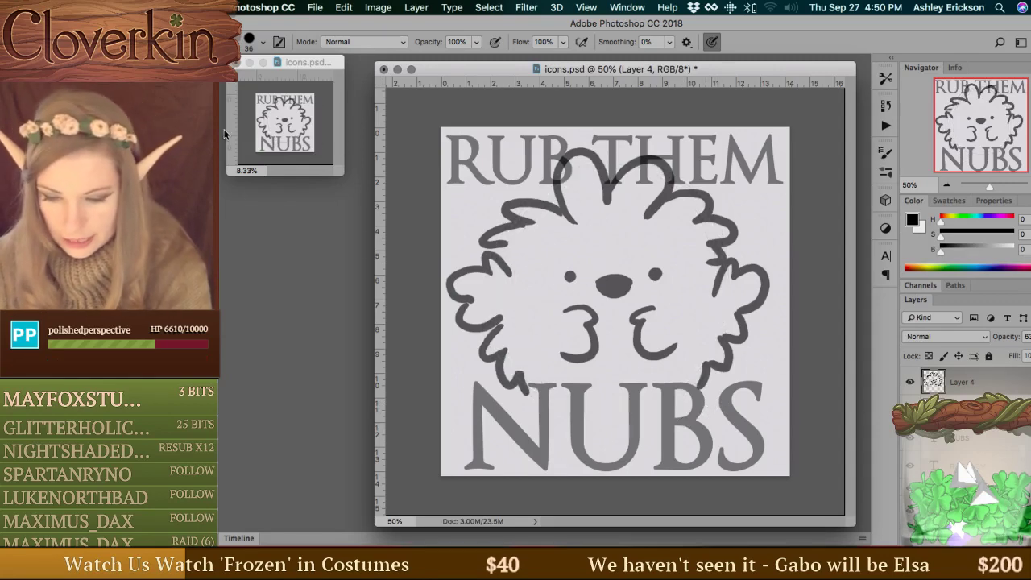
{"action": "key", "text": "v"}
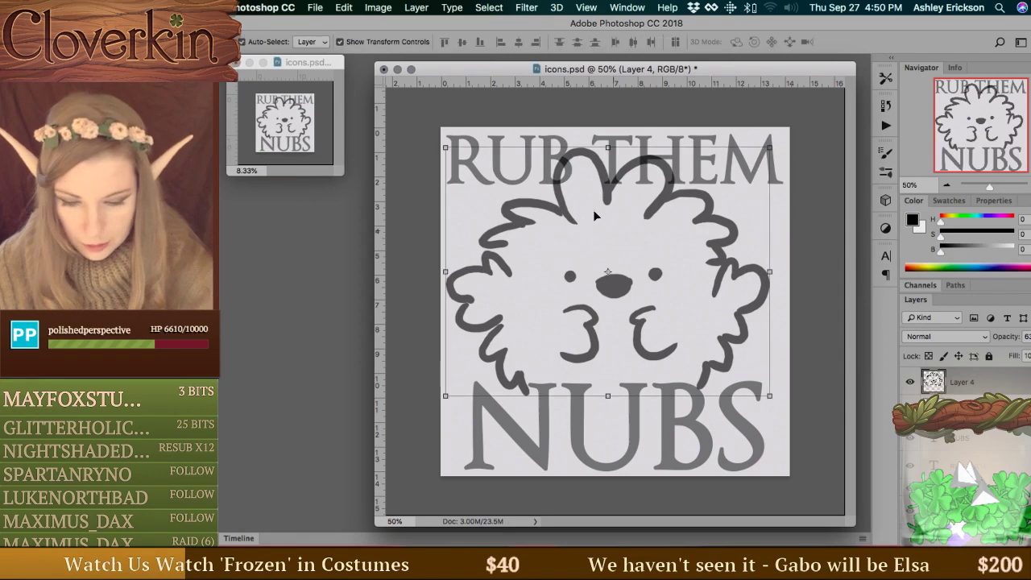
{"action": "mouse_move", "coordinate": [447, 150]}
{"action": "left_mouse_down"}
{"action": "mouse_move", "coordinate": [460, 167]}
{"action": "mouse_move", "coordinate": [447, 155]}
{"action": "left_mouse_up"}
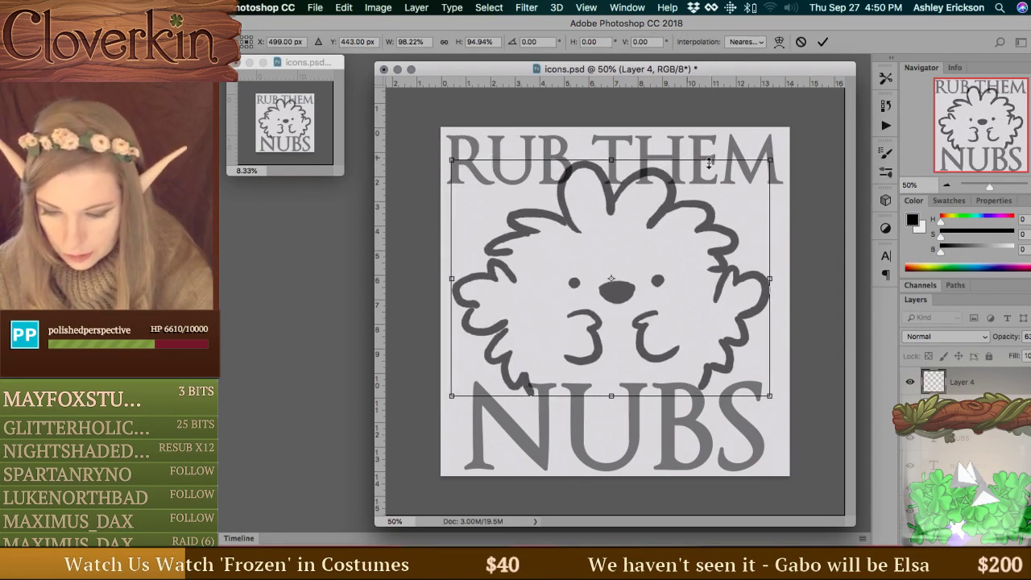
{"action": "left_click_drag", "start_coordinate": [770, 159], "coordinate": [752, 160]}
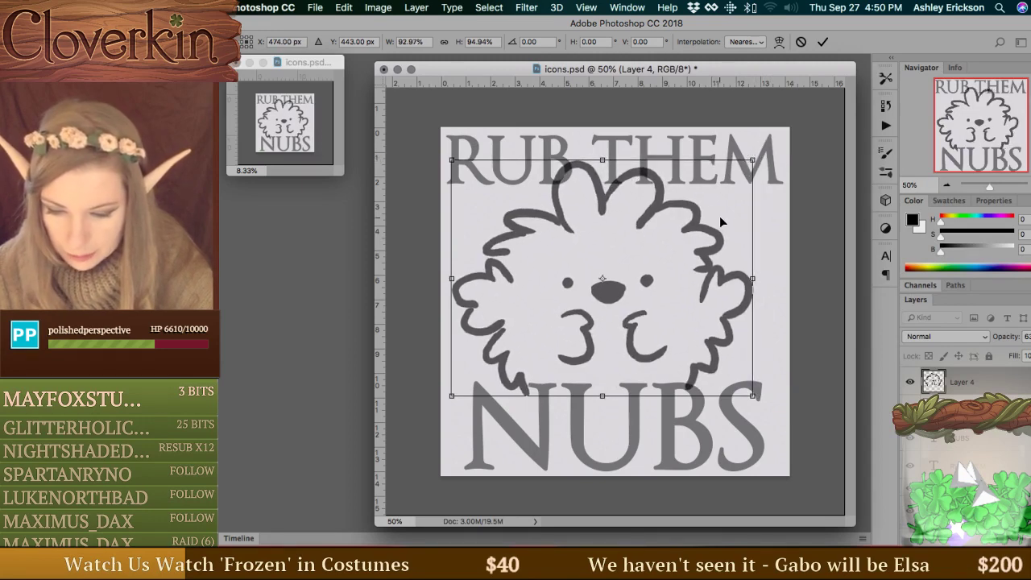
{"action": "mouse_move", "coordinate": [720, 216]}
{"action": "left_mouse_down"}
{"action": "mouse_move", "coordinate": [723, 224]}
{"action": "mouse_move", "coordinate": [724, 215]}
{"action": "left_mouse_up"}
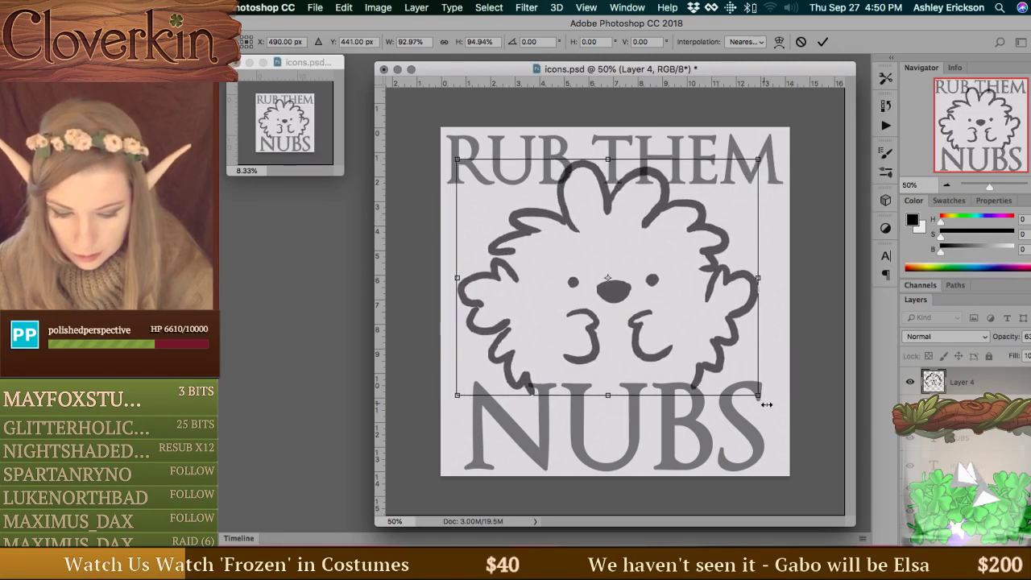
{"action": "left_click_drag", "start_coordinate": [758, 395], "coordinate": [776, 410]}
{"action": "left_click_drag", "start_coordinate": [704, 334], "coordinate": [706, 332]}
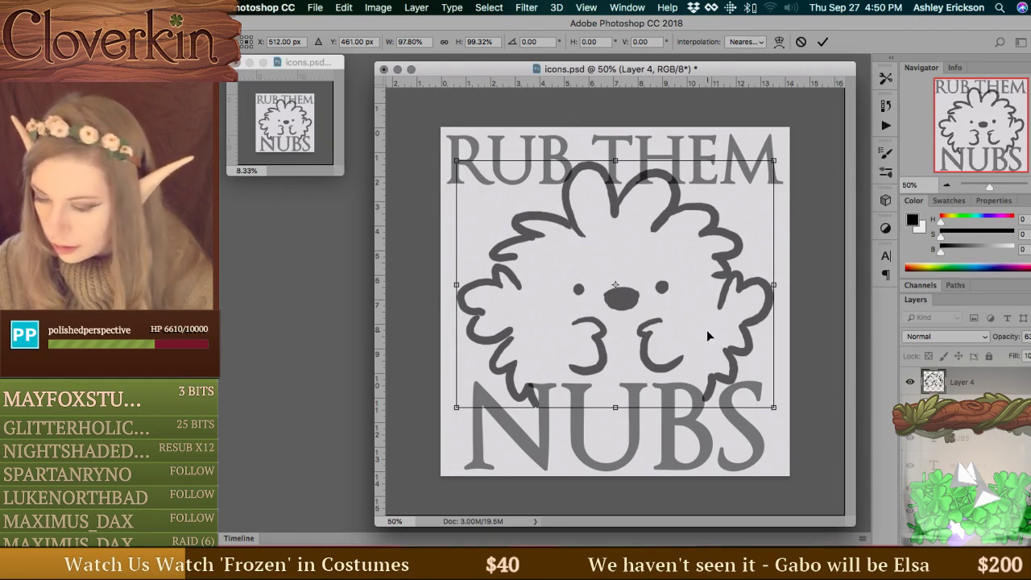
Nudge the hedgehog drawing horizontally to X 512 px and apply the transformation.
{"action": "key", "text": "shift+Left"}
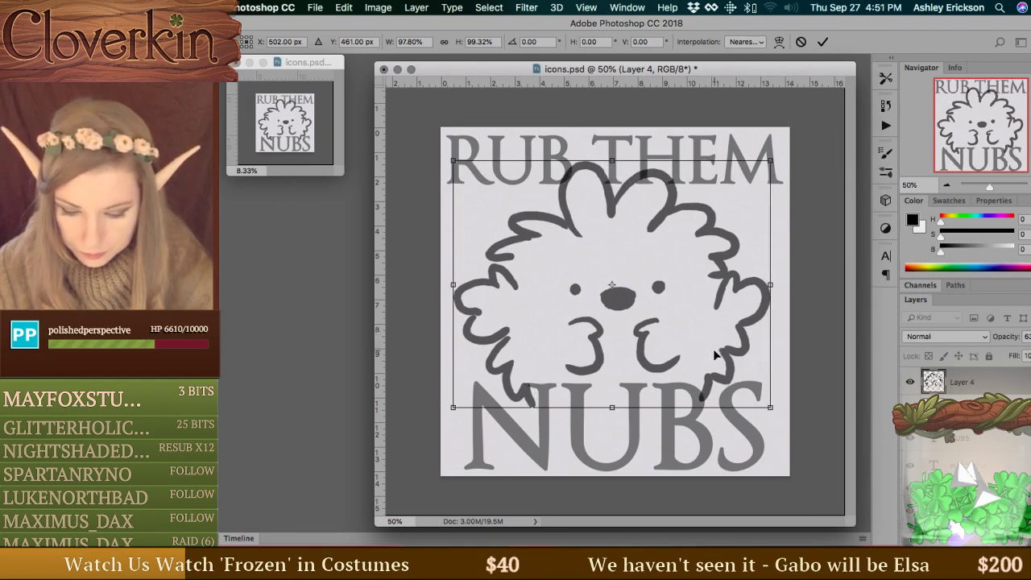
{"action": "key", "text": "Right"}
{"action": "key", "text": "Right"}
{"action": "key", "text": "Right"}
{"action": "key", "text": "Right"}
{"action": "key", "text": "Right"}
{"action": "key", "text": "Right"}
{"action": "key", "text": "Right"}
{"action": "key", "text": "Right"}
{"action": "key", "text": "Right"}
{"action": "key", "text": "Right"}
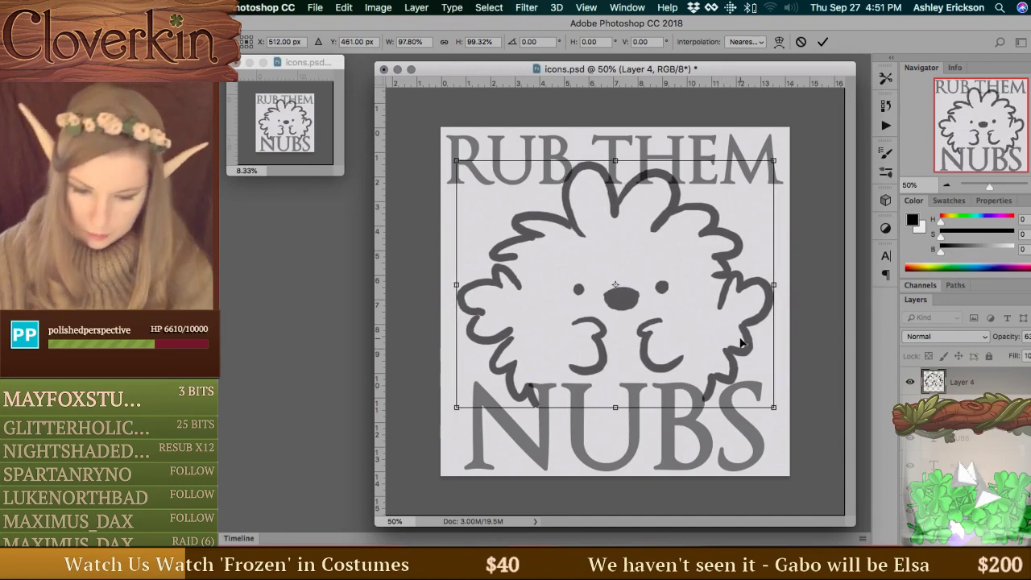
{"action": "key", "text": "Return"}
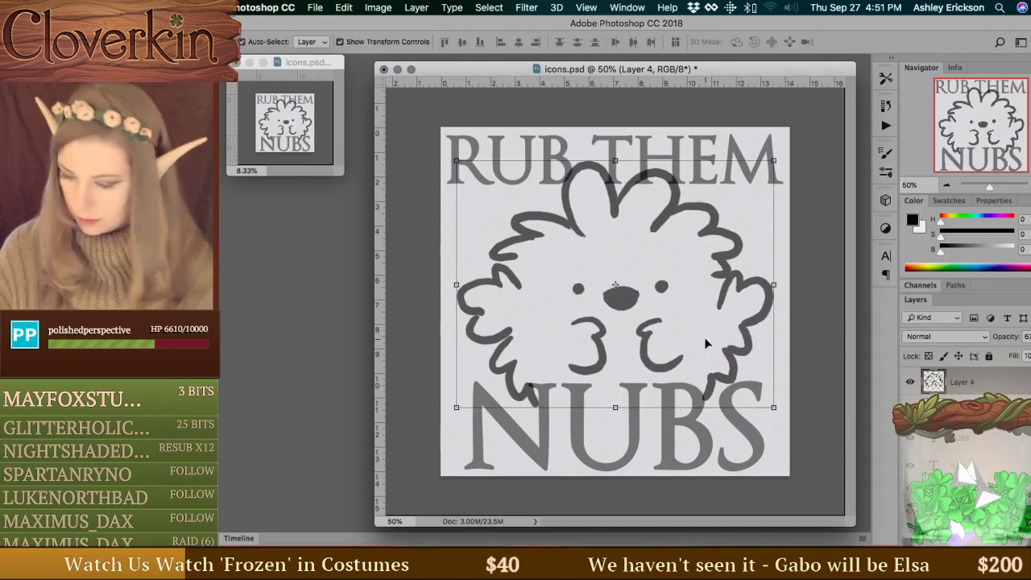
Mask out the RUB THEM lettering where the hedgehog's top fur tufts overlap it, using a 92 px hard round brush.
{"action": "key", "text": "m"}
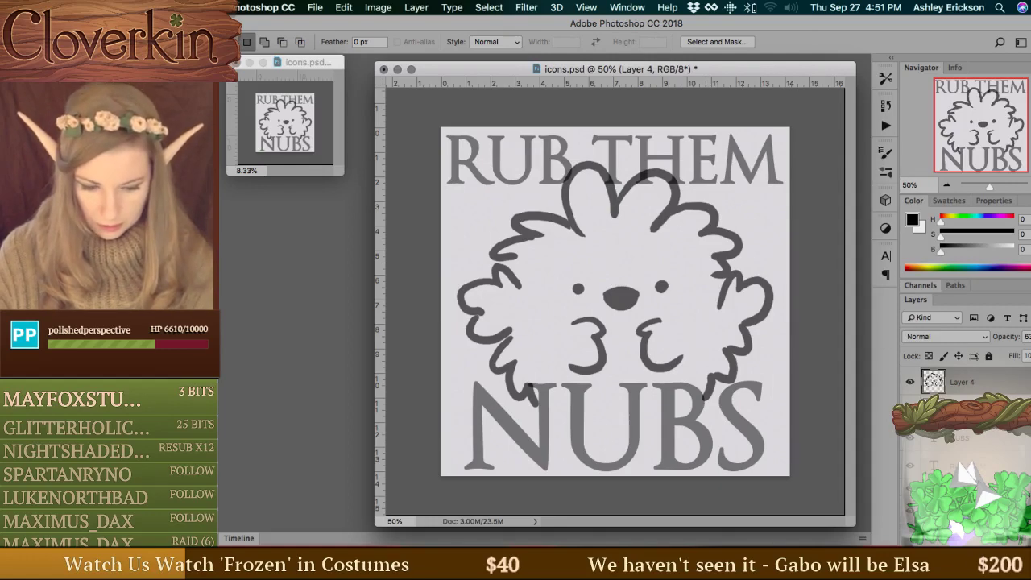
{"action": "key", "text": "alt+bracketleft"}
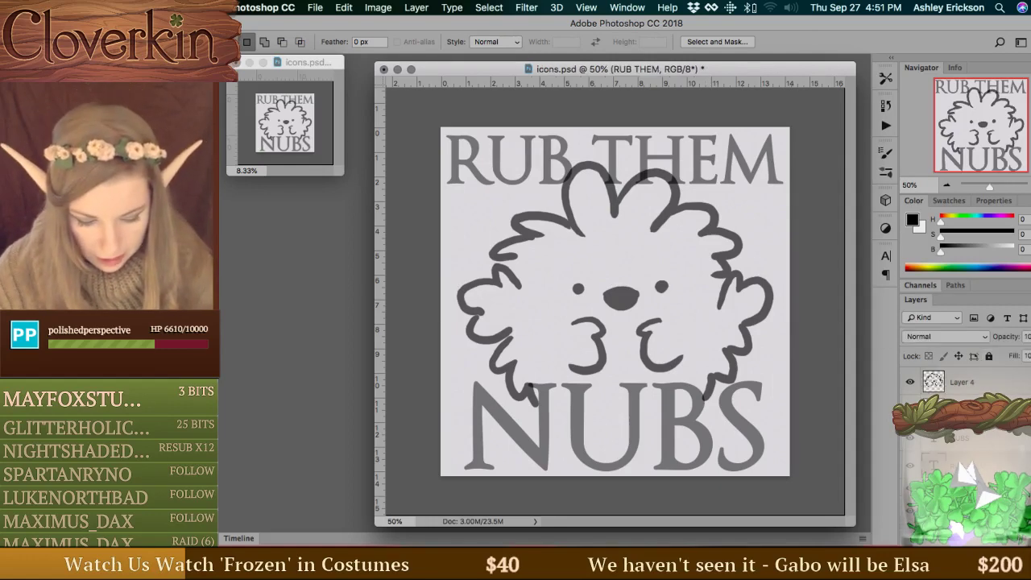
{"action": "key", "text": "super+backslash"}
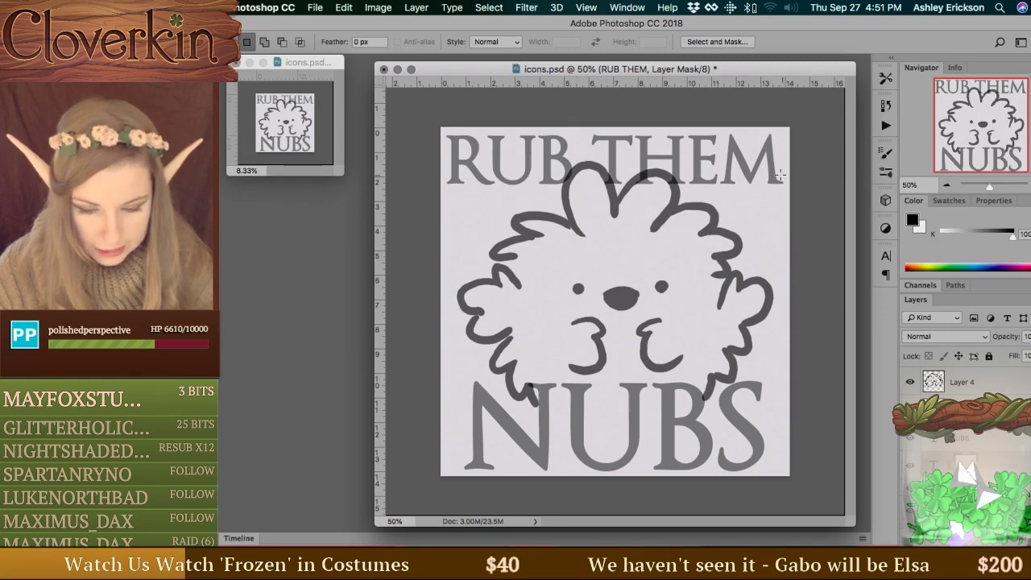
{"action": "key", "text": "b"}
{"action": "right_click", "coordinate": [713, 190]}
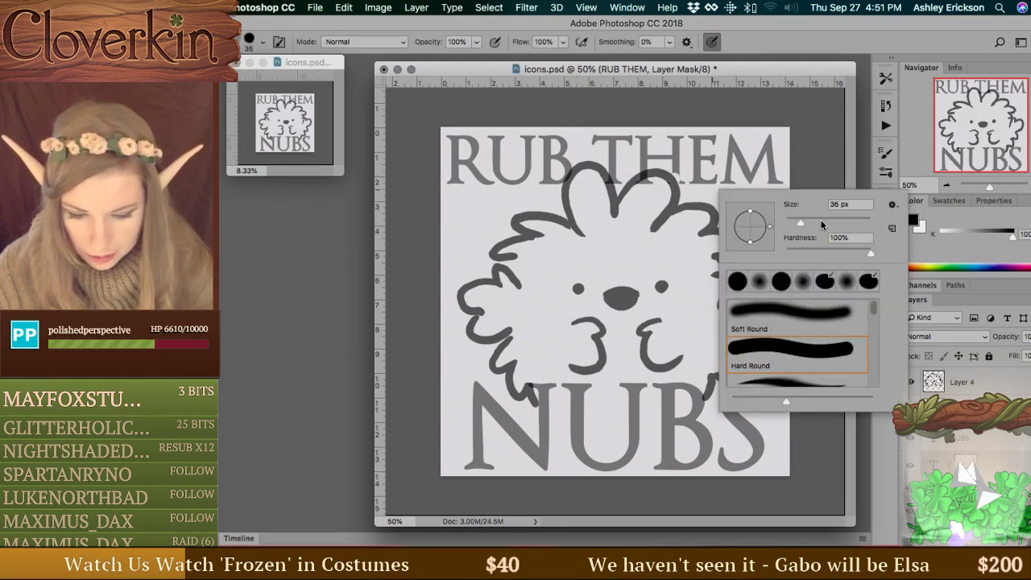
{"action": "left_click", "coordinate": [821, 224]}
{"action": "left_click", "coordinate": [648, 184]}
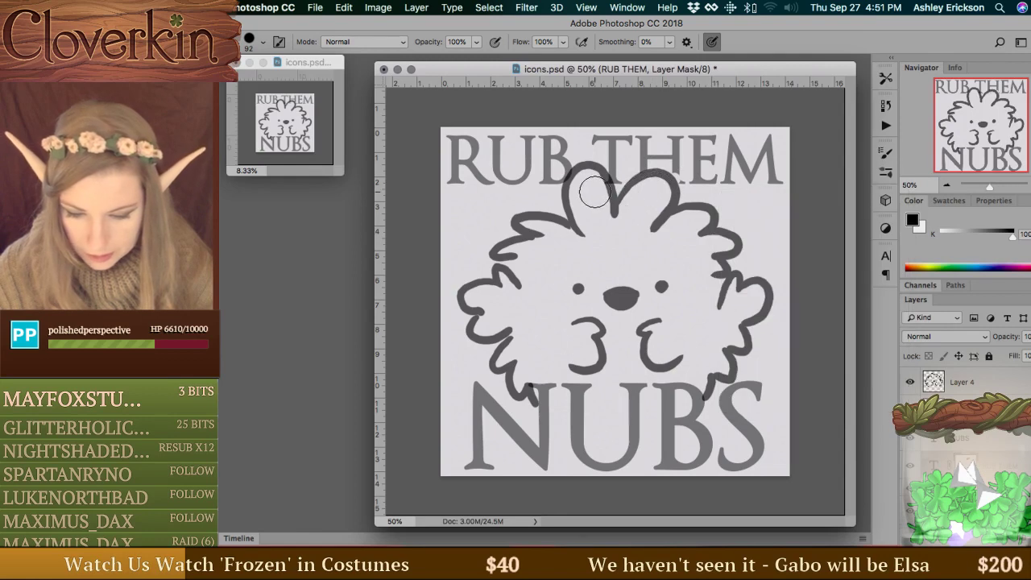
{"action": "mouse_move", "coordinate": [594, 191]}
{"action": "left_mouse_down"}
{"action": "mouse_move", "coordinate": [581, 182]}
{"action": "mouse_move", "coordinate": [593, 186]}
{"action": "left_mouse_up"}
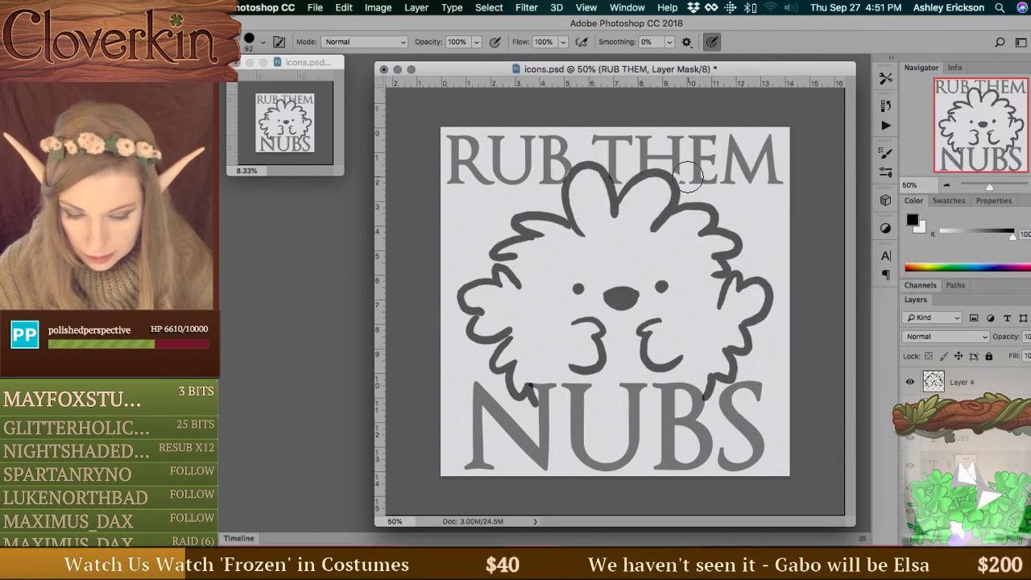
{"action": "key", "text": "x"}
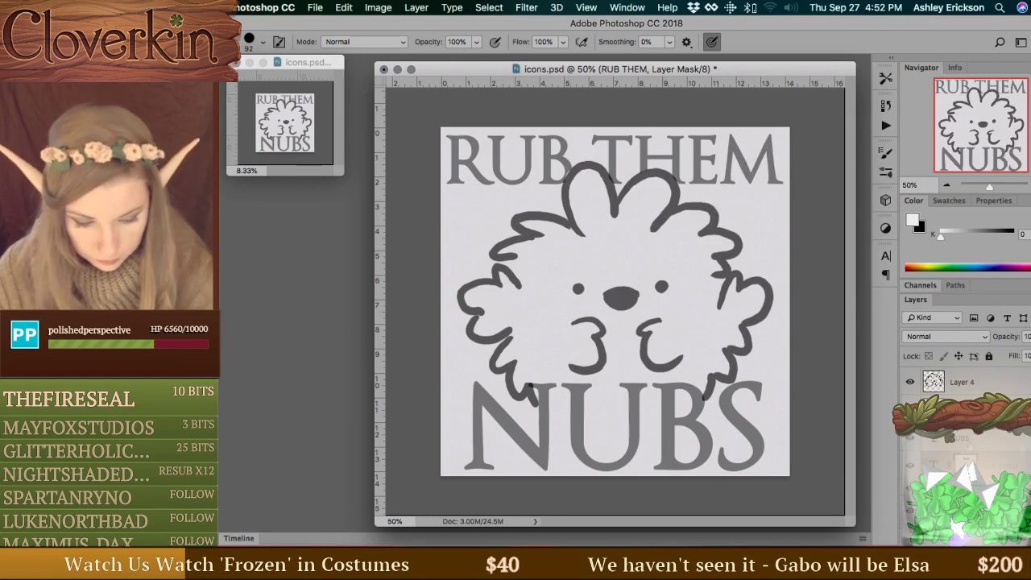
Erase the large protruding fur tuft beside the hedgehog's right-hand eye on Layer 4, with the eraser at full opacity.
{"action": "left_click", "coordinate": [967, 382]}
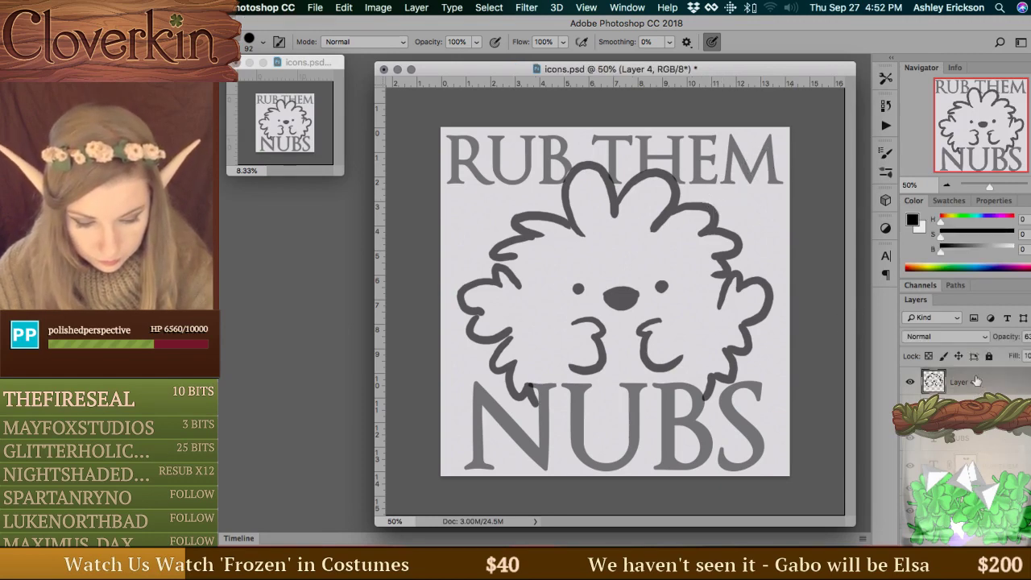
{"action": "key", "text": "e"}
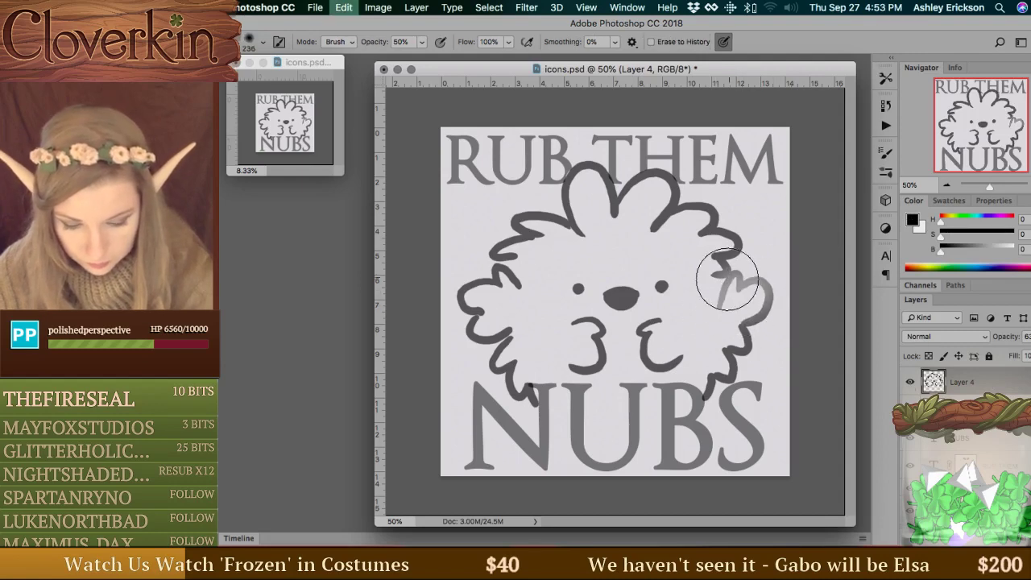
{"action": "right_click", "coordinate": [728, 279]}
{"action": "key", "text": "Return"}
{"action": "mouse_move", "coordinate": [831, 304]}
{"action": "left_mouse_down"}
{"action": "mouse_move", "coordinate": [815, 311]}
{"action": "mouse_move", "coordinate": [812, 281]}
{"action": "left_mouse_up"}
{"action": "key", "text": "0"}
{"action": "right_click", "coordinate": [717, 248]}
{"action": "key", "text": "Return"}
{"action": "mouse_move", "coordinate": [718, 301]}
{"action": "left_mouse_down"}
{"action": "mouse_move", "coordinate": [740, 275]}
{"action": "mouse_move", "coordinate": [739, 298]}
{"action": "mouse_move", "coordinate": [781, 283]}
{"action": "mouse_move", "coordinate": [748, 325]}
{"action": "left_mouse_up"}
Redraw the erased section of the fur outline as smaller rounded tufts with a 19 px hard round brush.
{"action": "key", "text": "b"}
{"action": "right_click", "coordinate": [780, 280]}
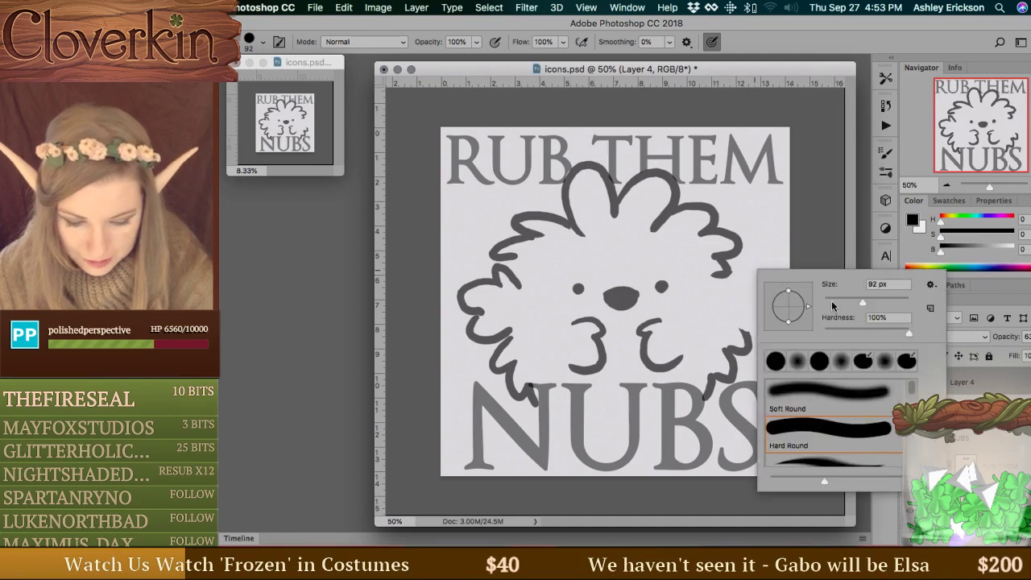
{"action": "left_click", "coordinate": [832, 305]}
{"action": "key", "text": "Return"}
{"action": "mouse_move", "coordinate": [717, 297]}
{"action": "left_mouse_down"}
{"action": "mouse_move", "coordinate": [748, 282]}
{"action": "mouse_move", "coordinate": [741, 292]}
{"action": "mouse_move", "coordinate": [760, 259]}
{"action": "mouse_move", "coordinate": [741, 289]}
{"action": "mouse_move", "coordinate": [772, 313]}
{"action": "mouse_move", "coordinate": [730, 334]}
{"action": "mouse_move", "coordinate": [733, 316]}
{"action": "left_mouse_up"}
{"action": "key", "text": "super+z"}
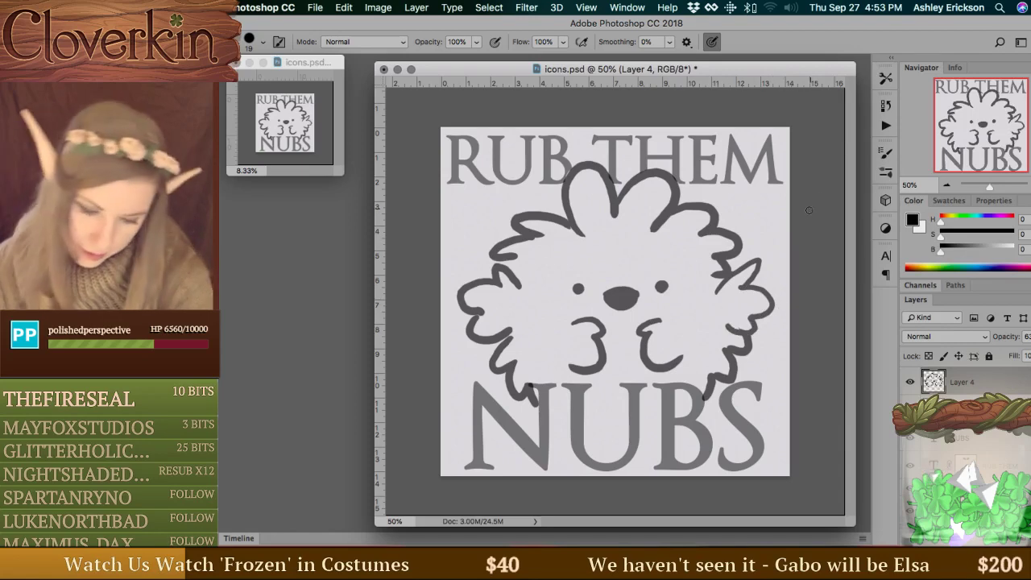
{"action": "key", "text": "super+z"}
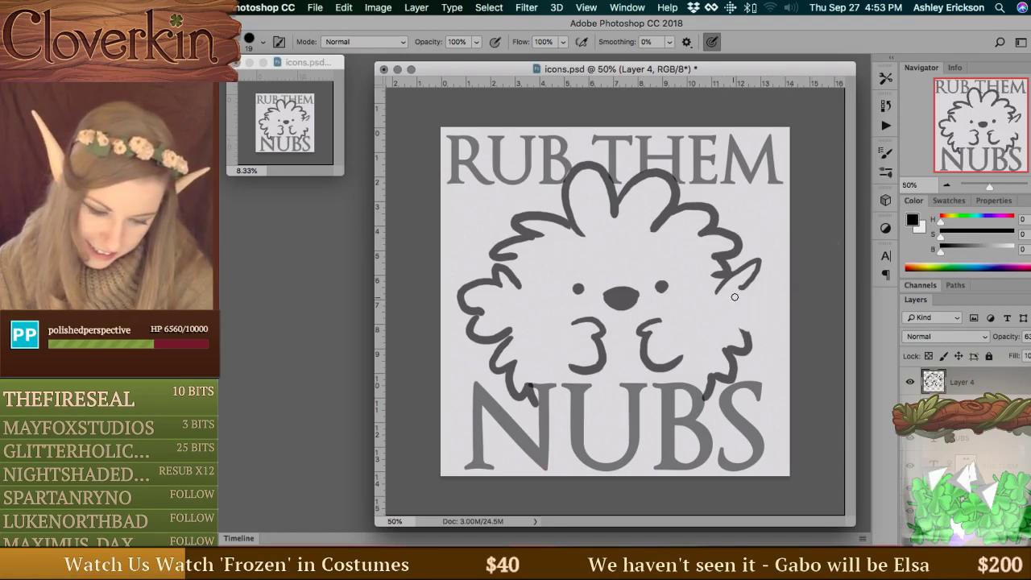
{"action": "key", "text": "super+z"}
{"action": "mouse_move", "coordinate": [717, 293]}
{"action": "left_mouse_down"}
{"action": "mouse_move", "coordinate": [735, 290]}
{"action": "mouse_move", "coordinate": [756, 309]}
{"action": "mouse_move", "coordinate": [730, 331]}
{"action": "left_mouse_up"}
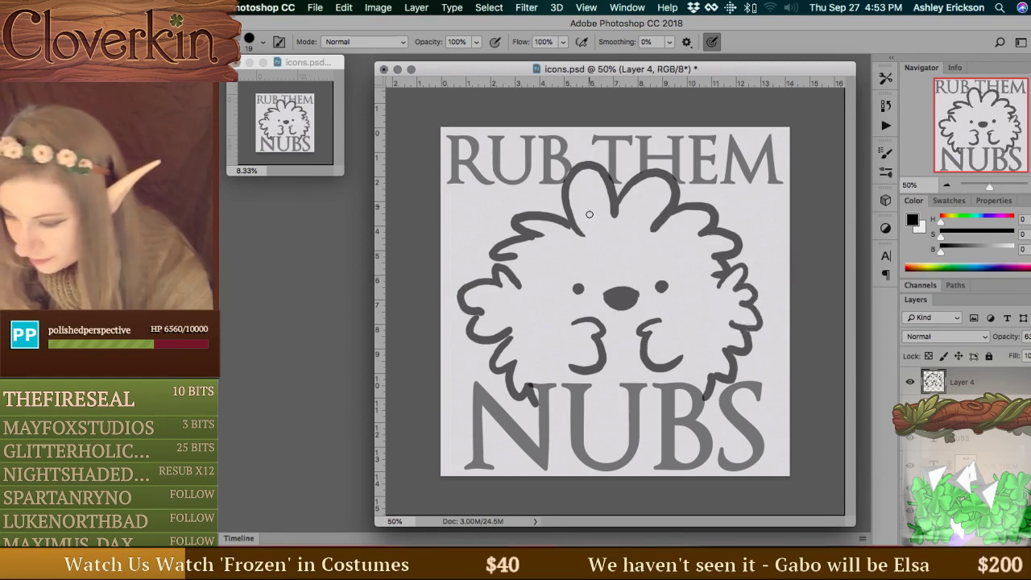
Draw two thin curved eyebrows above the hedgehog's eyes, replacing a first thicker attempt.
{"action": "mouse_move", "coordinate": [581, 266]}
{"action": "left_mouse_down"}
{"action": "mouse_move", "coordinate": [564, 281]}
{"action": "mouse_move", "coordinate": [577, 258]}
{"action": "mouse_move", "coordinate": [593, 269]}
{"action": "mouse_move", "coordinate": [662, 270]}
{"action": "left_mouse_up"}
{"action": "key", "text": "super+z"}
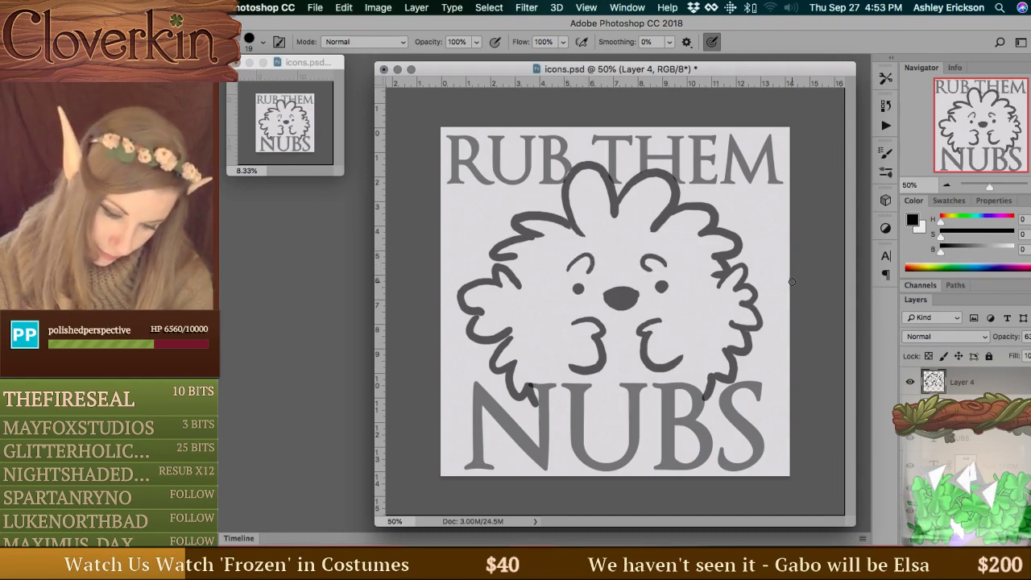
{"action": "key", "text": "super+z"}
{"action": "key", "text": "super+z"}
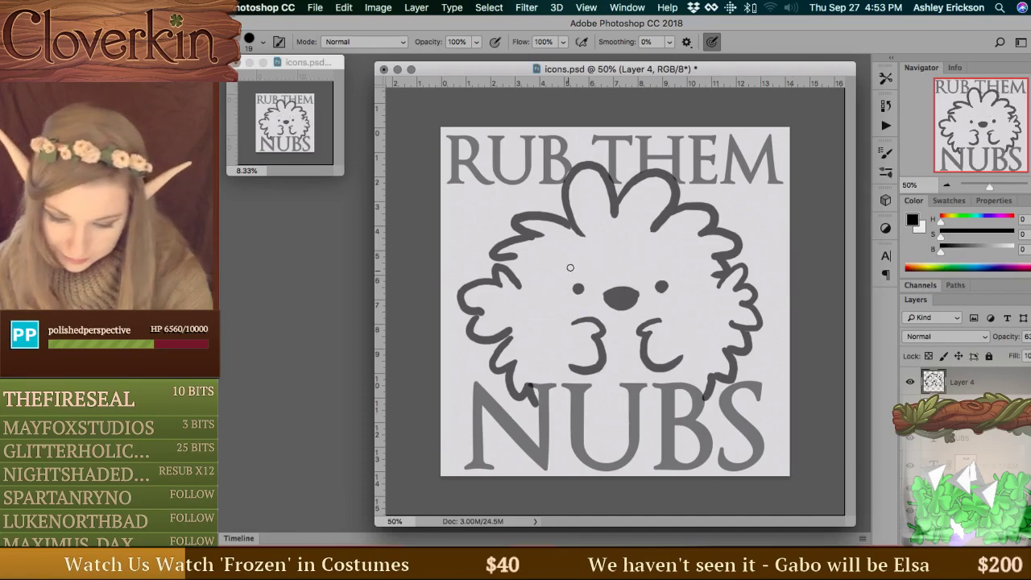
{"action": "left_click_drag", "start_coordinate": [567, 269], "coordinate": [665, 262]}
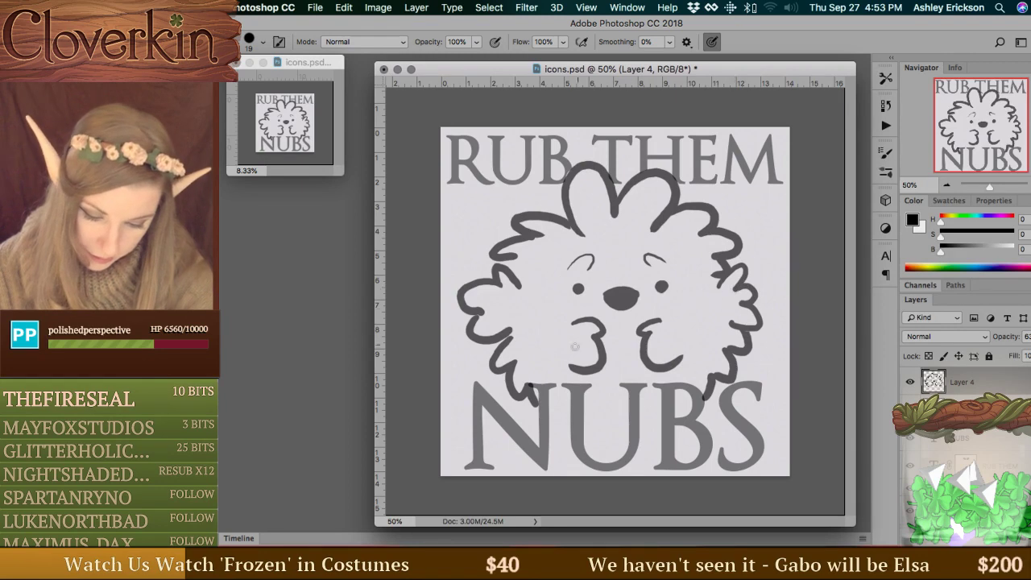
Try curled strokes on the outer ends of both paws, undo the longer ones and keep short thin tips.
{"action": "left_click_drag", "start_coordinate": [557, 351], "coordinate": [572, 370]}
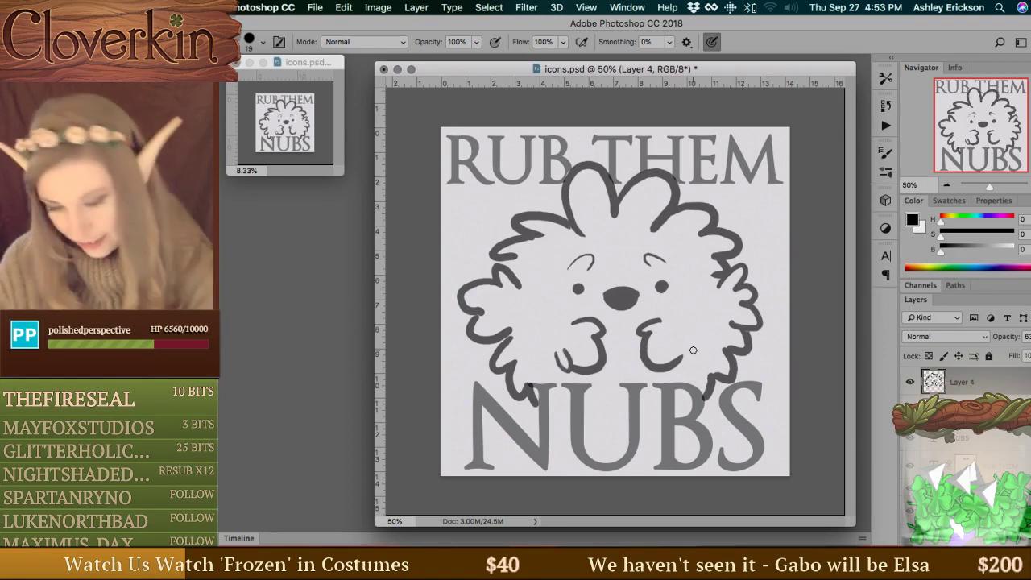
{"action": "key", "text": "super+z"}
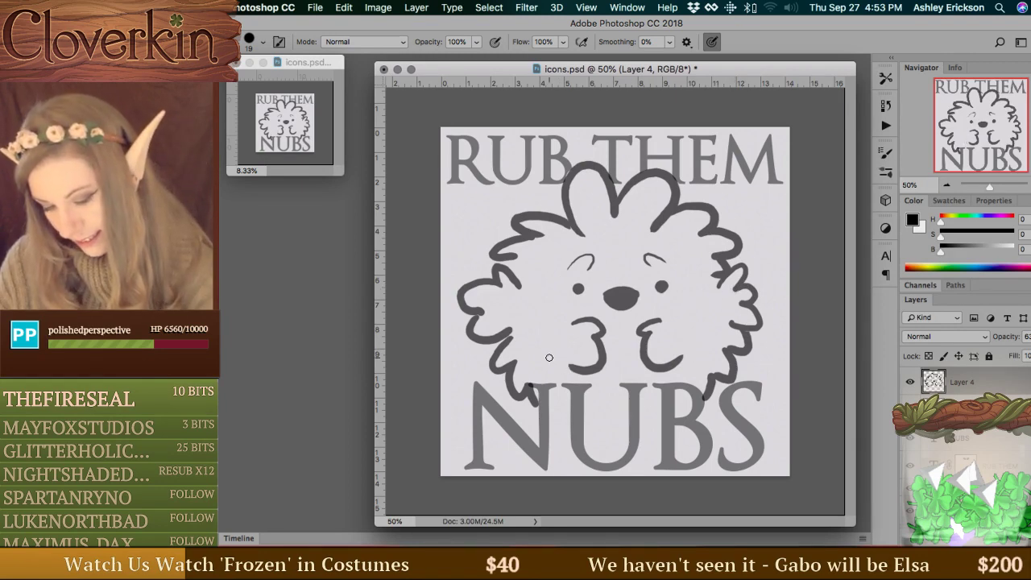
{"action": "left_click_drag", "start_coordinate": [549, 357], "coordinate": [569, 375]}
{"action": "key", "text": "super+z"}
{"action": "key", "text": "super+z"}
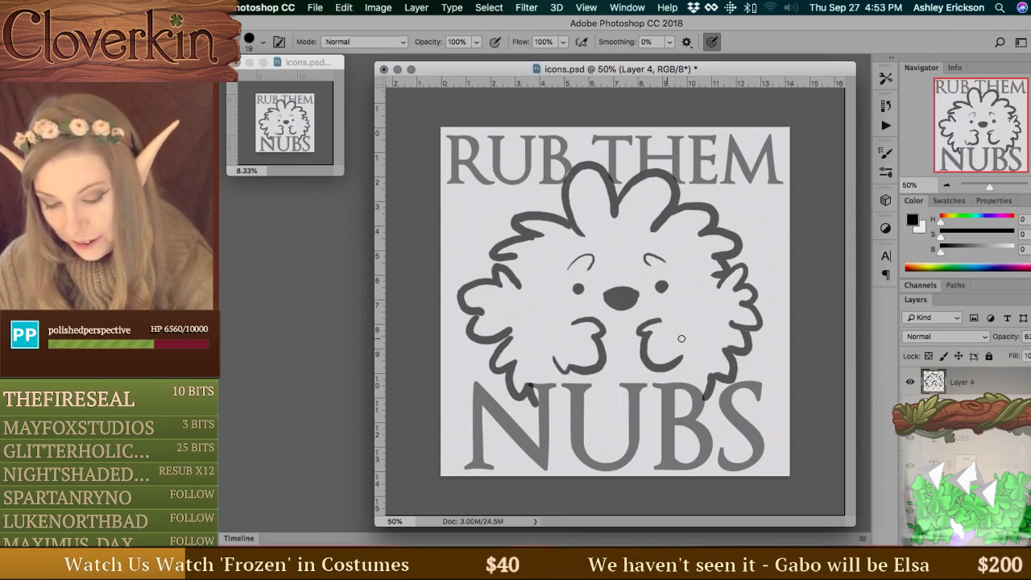
{"action": "left_click_drag", "start_coordinate": [678, 352], "coordinate": [696, 349]}
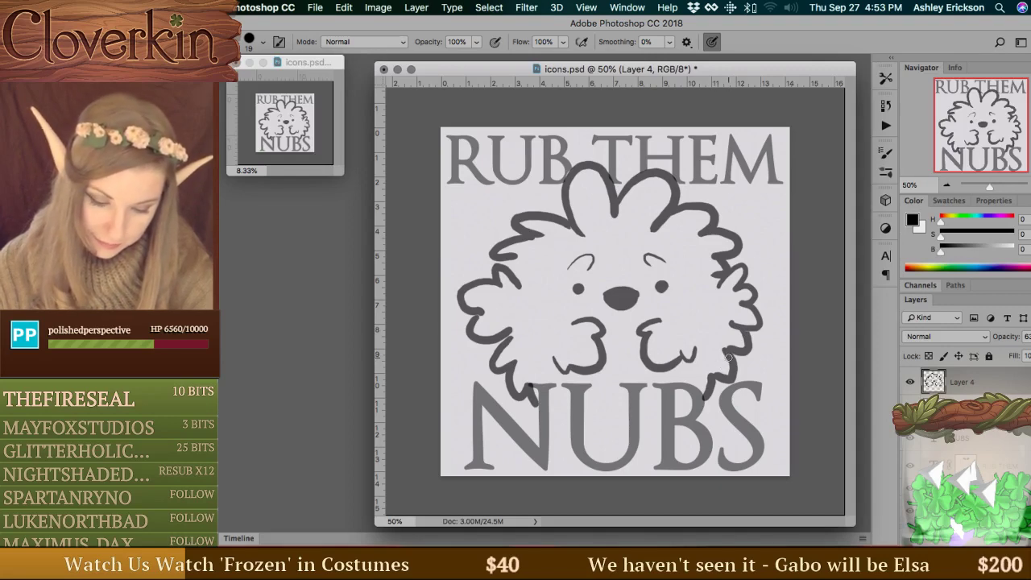
{"action": "key", "text": "alt+super+z"}
{"action": "key", "text": "alt+super+z"}
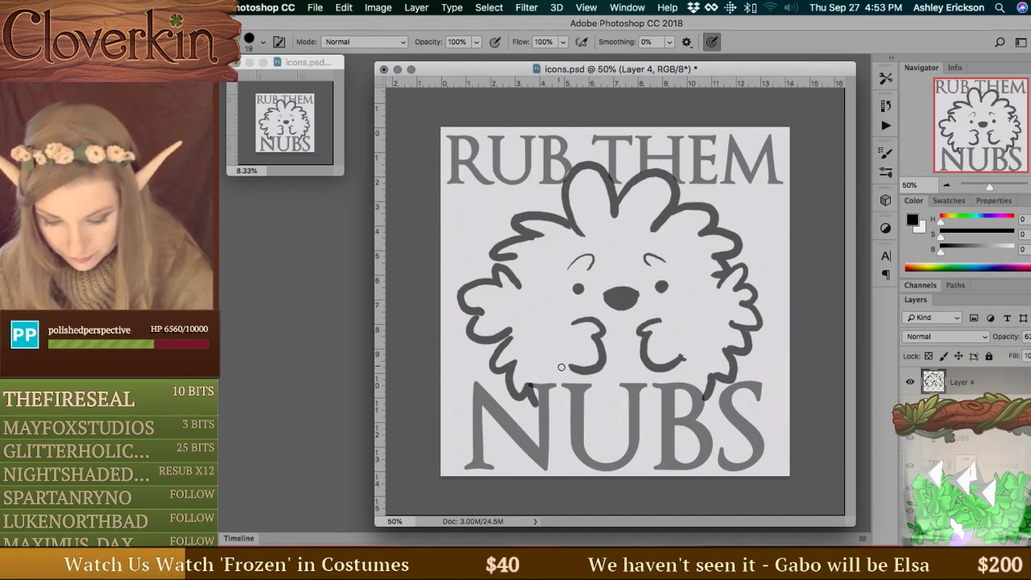
{"action": "left_click_drag", "start_coordinate": [559, 367], "coordinate": [572, 364]}
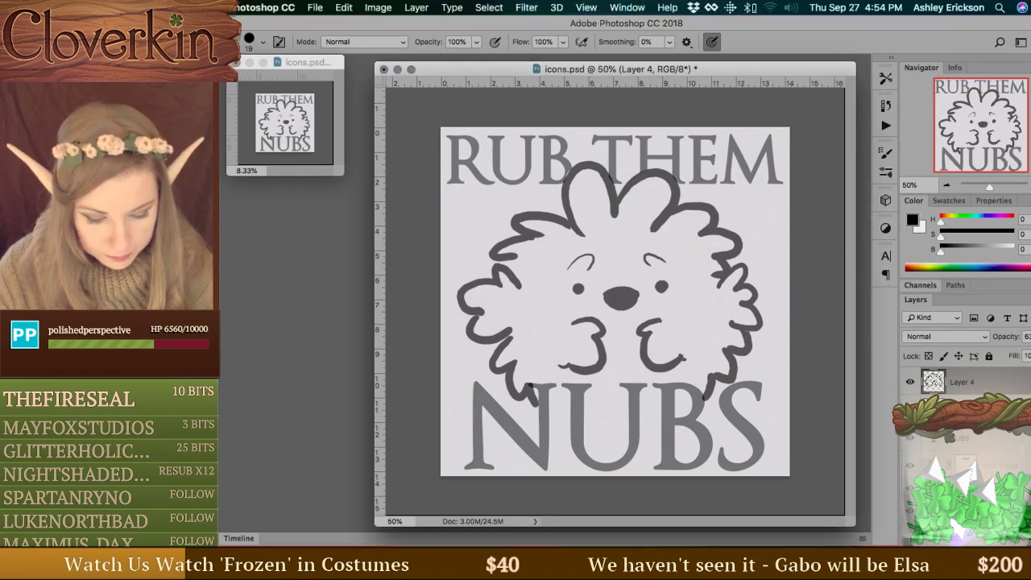
Group the hedgehog drawing and lettering layers and rename the group as subshrub.
{"action": "left_click", "coordinate": [984, 451]}
{"action": "right_click", "coordinate": [984, 451]}
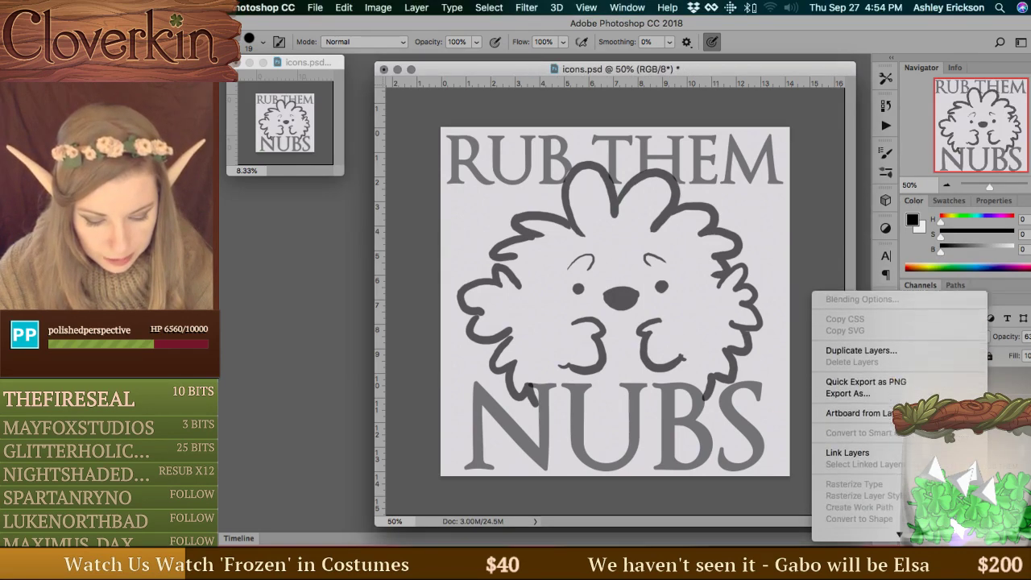
{"action": "scroll", "coordinate": [899, 322], "scroll_direction": "down", "scroll_amount": 10}
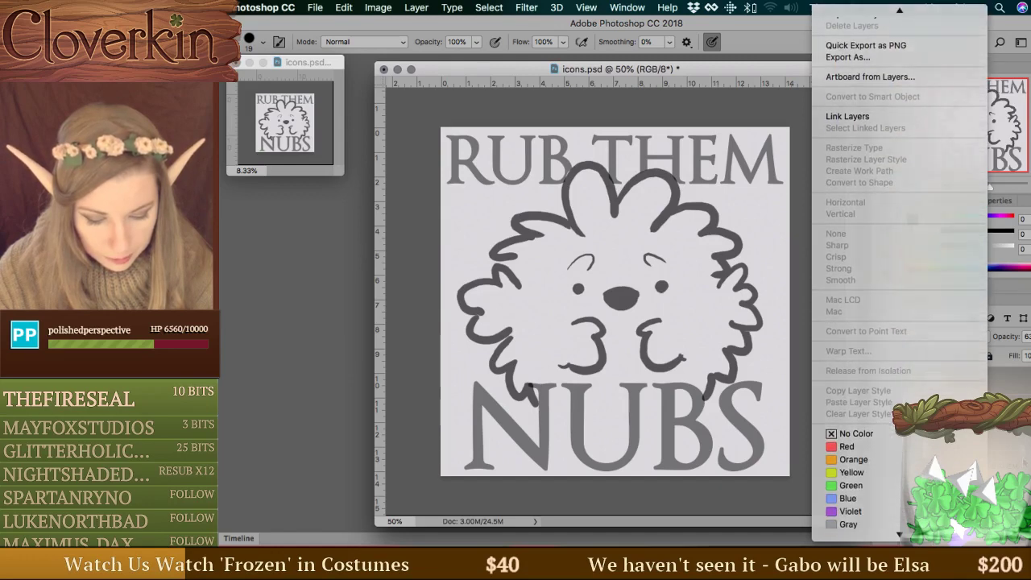
{"action": "key", "text": "Escape"}
{"action": "left_click", "coordinate": [958, 376]}
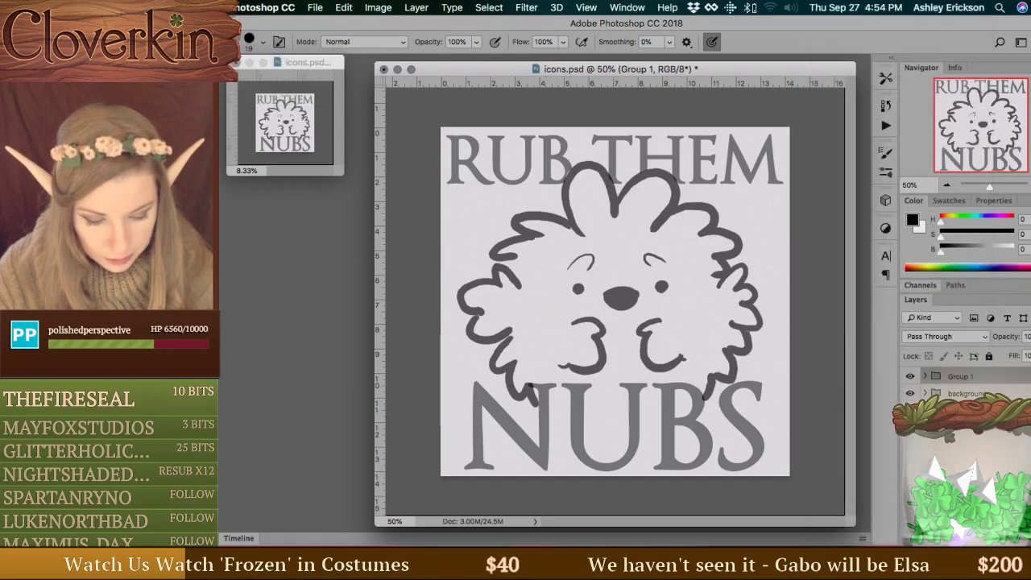
{"action": "double_click", "coordinate": [958, 376]}
{"action": "type", "text": "s"}
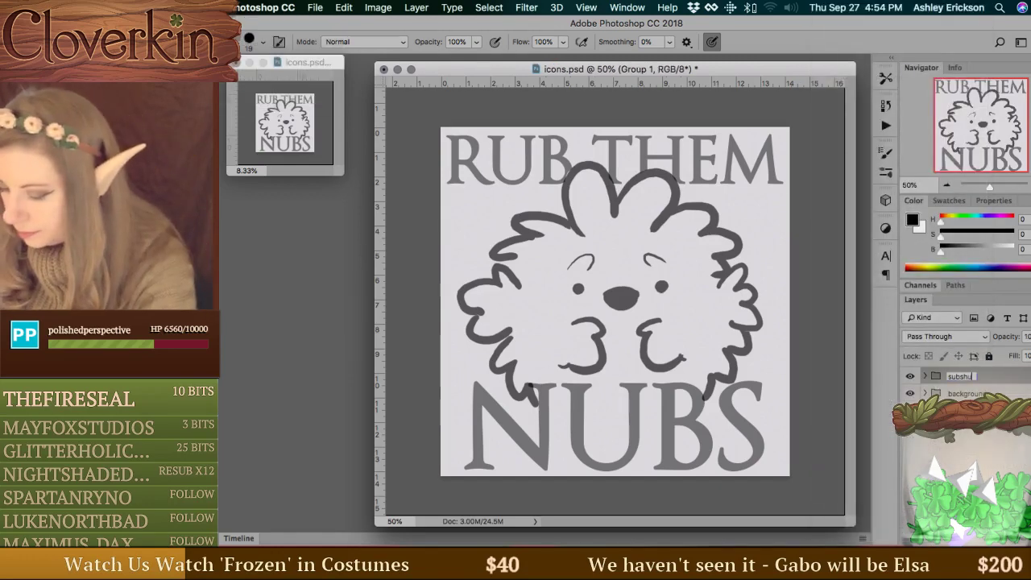
{"action": "type", "text": "ubshrub"}
{"action": "key", "text": "Return"}
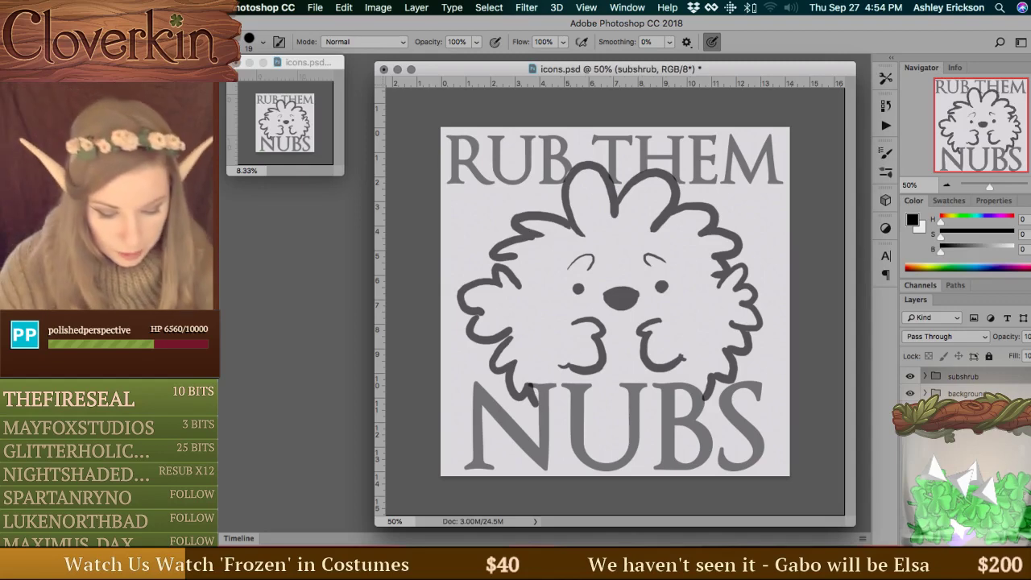
{"action": "key", "text": "super+g"}
{"action": "double_click", "coordinate": [958, 376]}
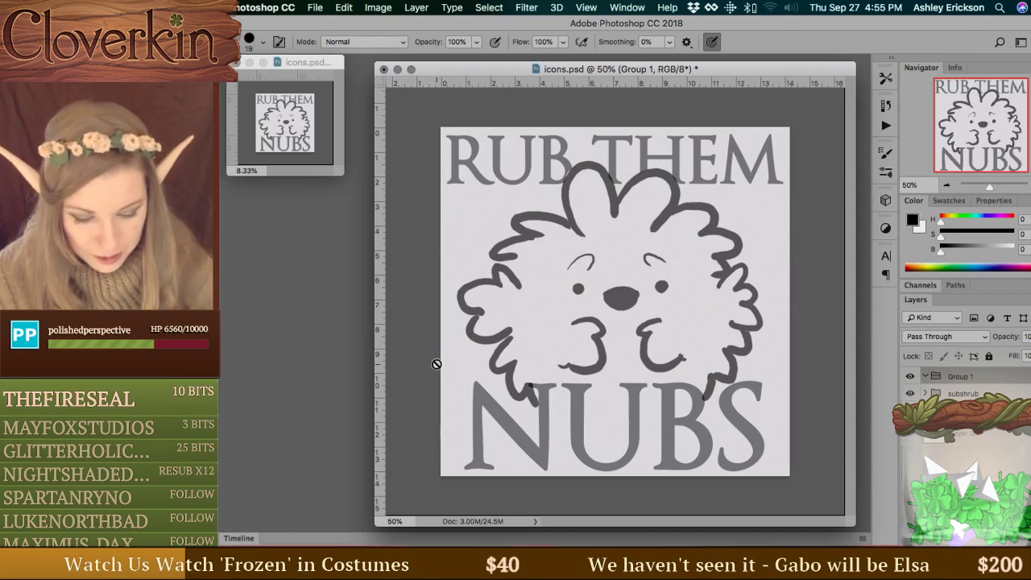
{"action": "key", "text": "shift+super+g"}
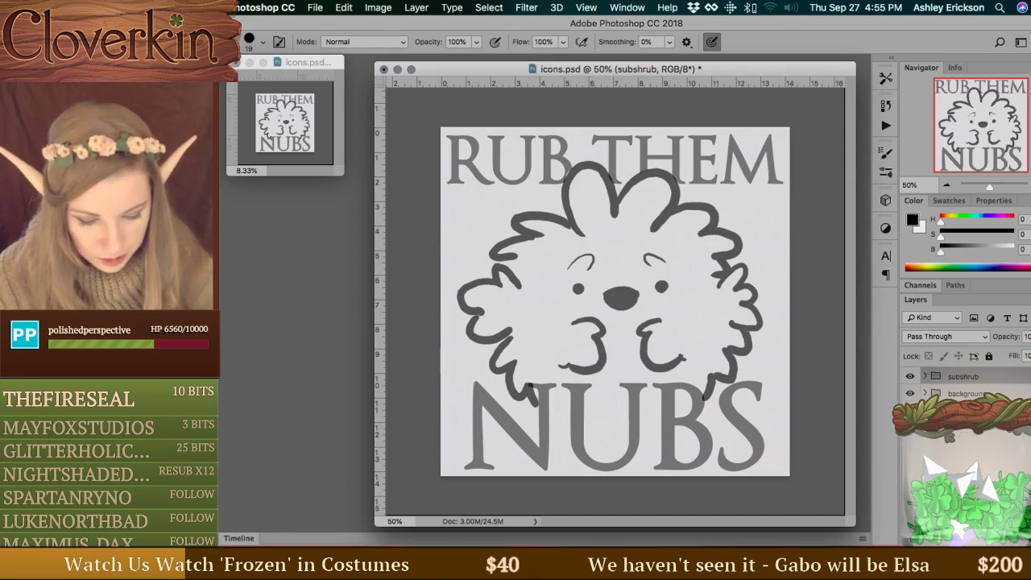
Set up a separate group with an empty layer inside, name it bee, and hide the subshrub artwork.
{"action": "key", "text": "super+z"}
{"action": "left_click", "coordinate": [959, 394]}
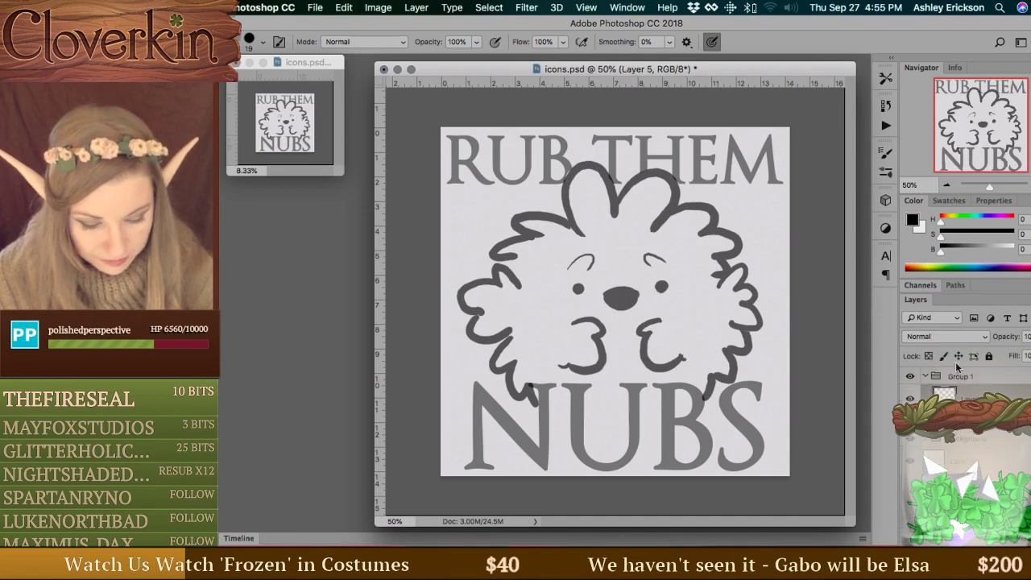
{"action": "left_click", "coordinate": [957, 375]}
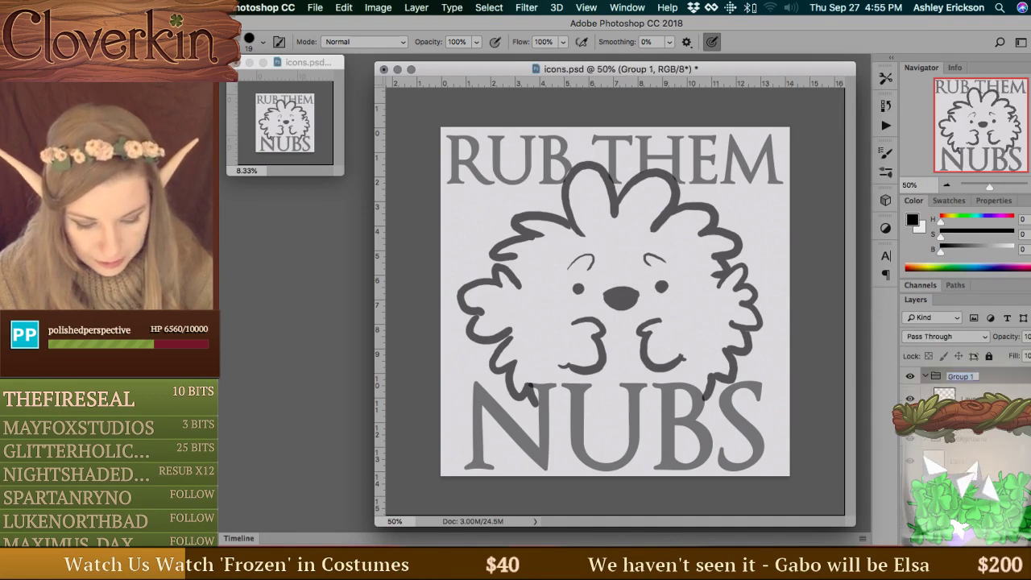
{"action": "double_click", "coordinate": [957, 376]}
{"action": "type", "text": "bee"}
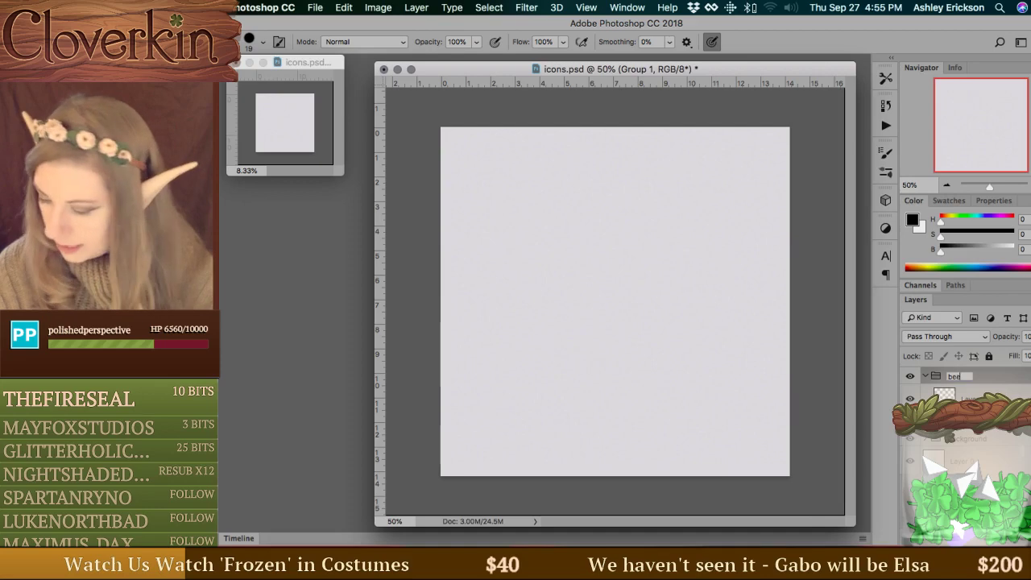
{"action": "key", "text": "Return"}
Duplicate the NUBS and RUB THEM text layers and move the RUB THEM copy into the bee group.
{"action": "left_click", "coordinate": [976, 394]}
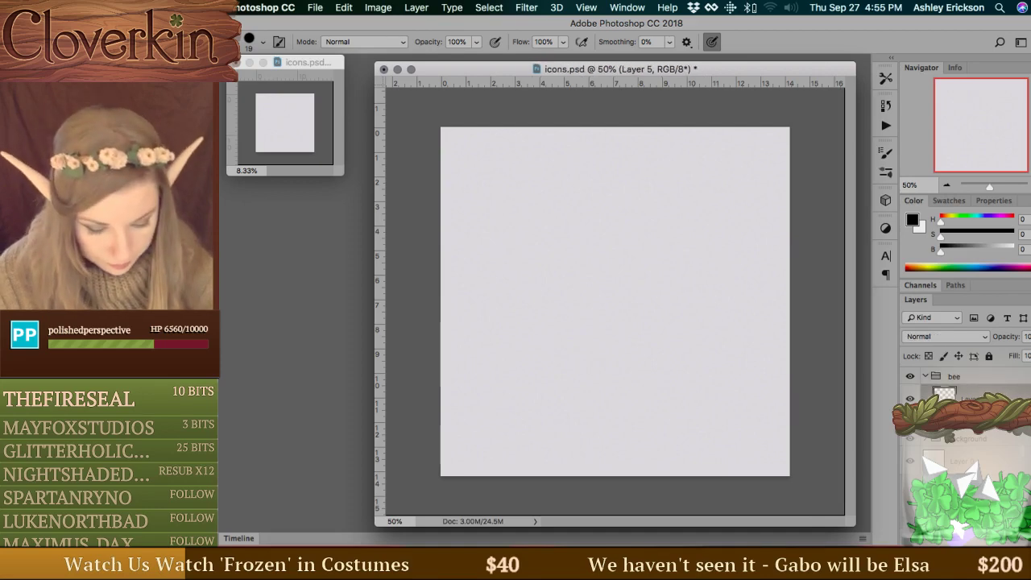
{"action": "left_click_drag", "start_coordinate": [977, 394], "coordinate": [967, 445]}
{"action": "left_click", "coordinate": [967, 441]}
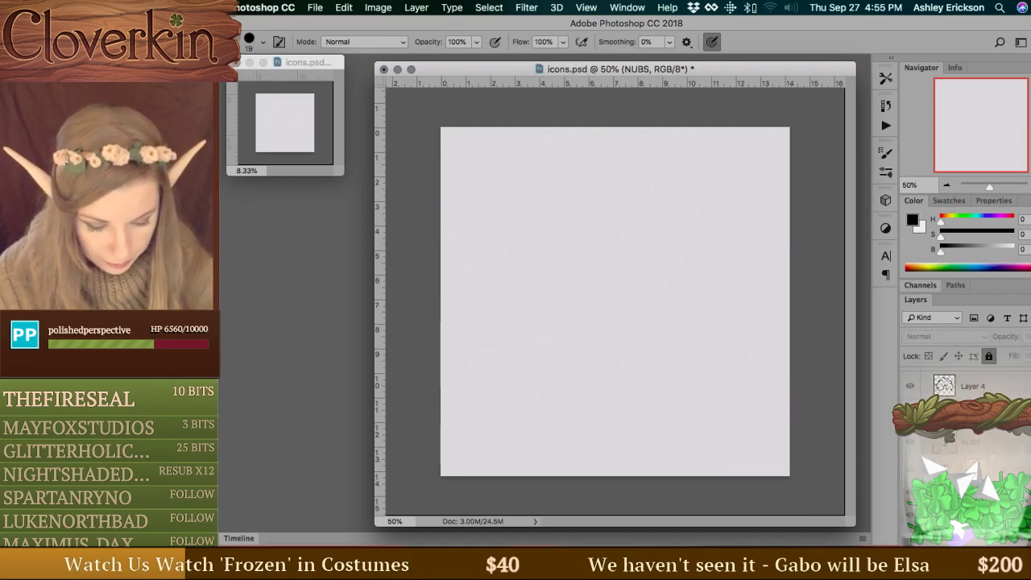
{"action": "key", "text": "super+alt+j"}
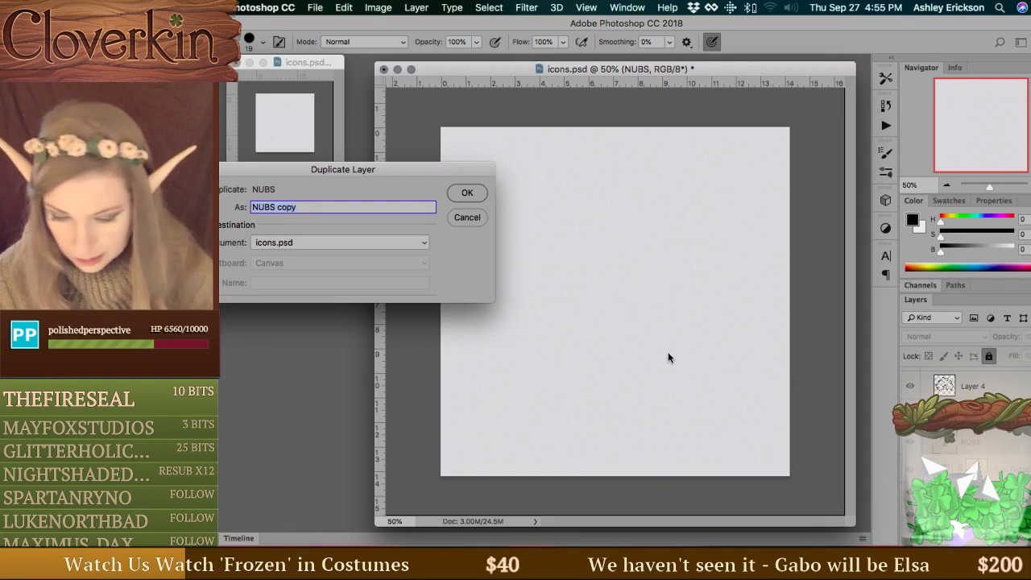
{"action": "key", "text": "Return"}
{"action": "left_click", "coordinate": [946, 441]}
{"action": "key", "text": "super+alt+j"}
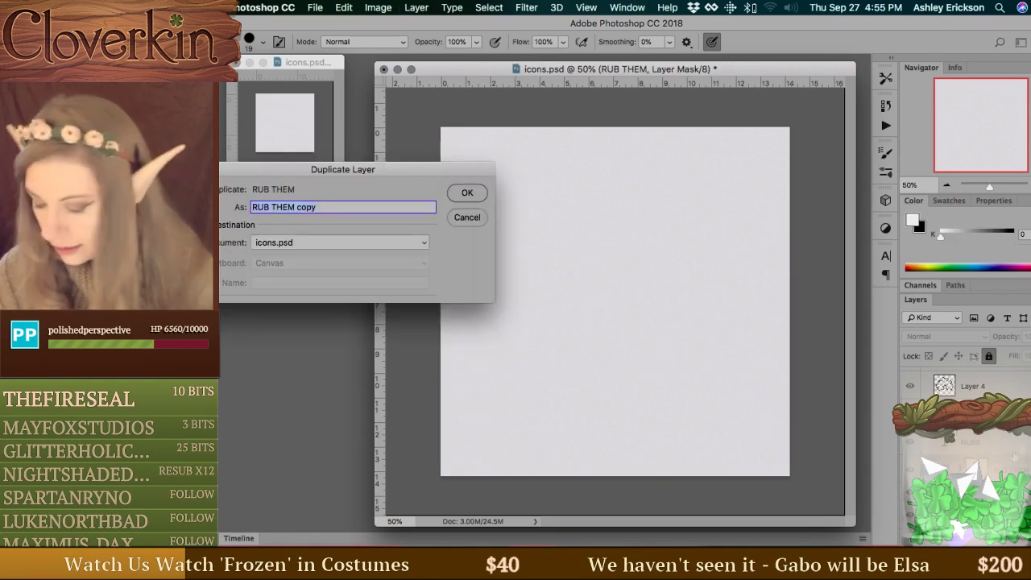
{"action": "key", "text": "Return"}
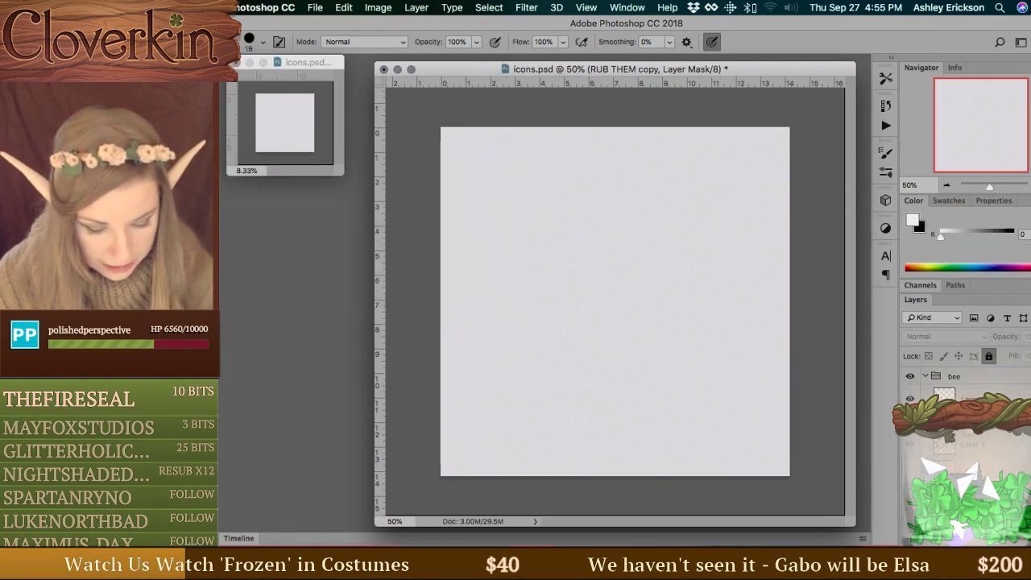
{"action": "left_click", "coordinate": [957, 394]}
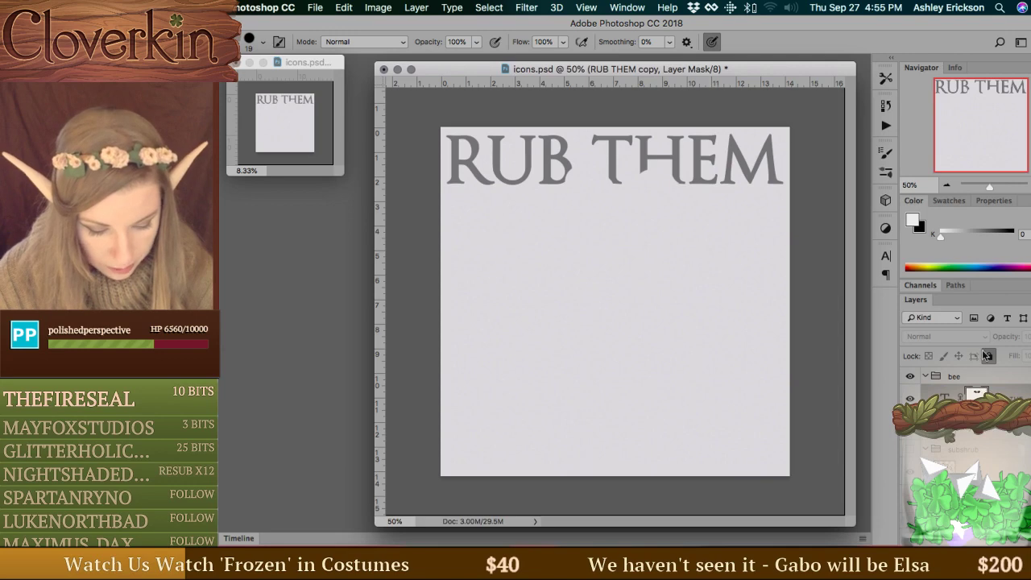
Delete the layer mask from the RUB THEM copy and replace its text with NICE!
{"action": "right_click", "coordinate": [950, 398]}
{"action": "left_click", "coordinate": [862, 428]}
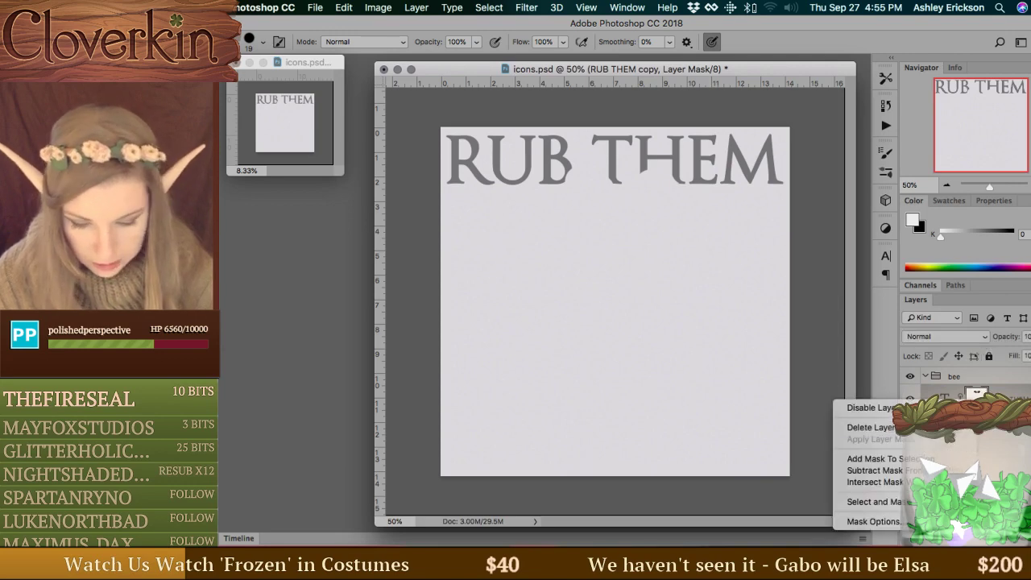
{"action": "key", "text": "t"}
{"action": "left_click", "coordinate": [628, 171]}
{"action": "key", "text": "super+a"}
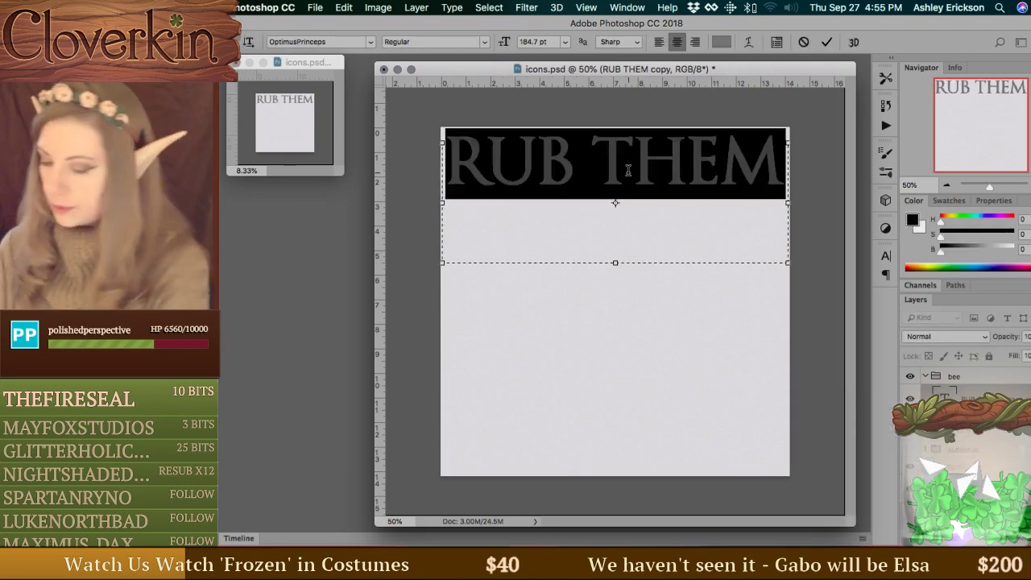
{"action": "type", "text": "/NIC"}
{"action": "key", "text": "BackSpace"}
{"action": "key", "text": "BackSpace"}
{"action": "key", "text": "BackSpace"}
{"action": "key", "text": "BackSpace"}
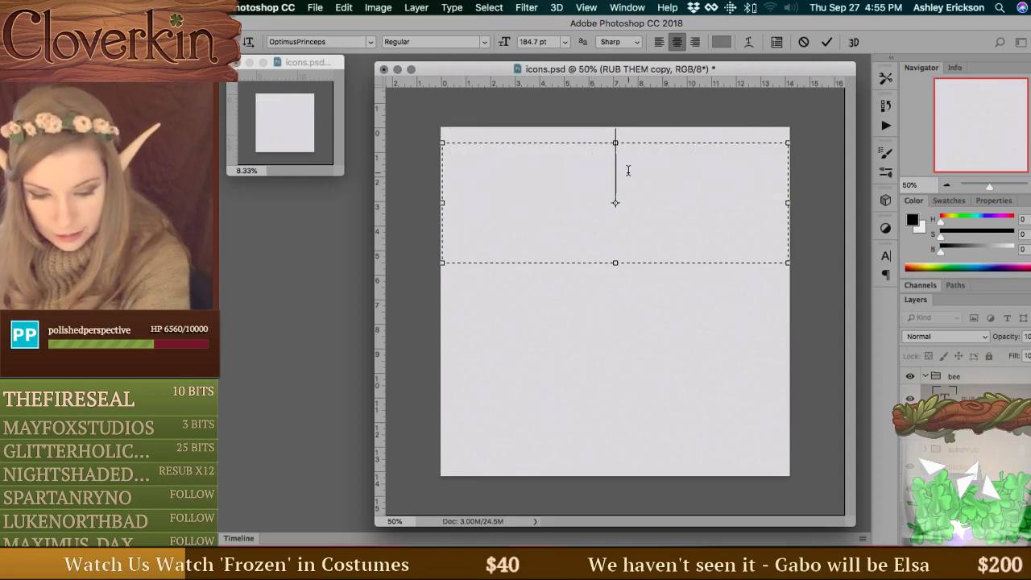
{"action": "type", "text": "N"}
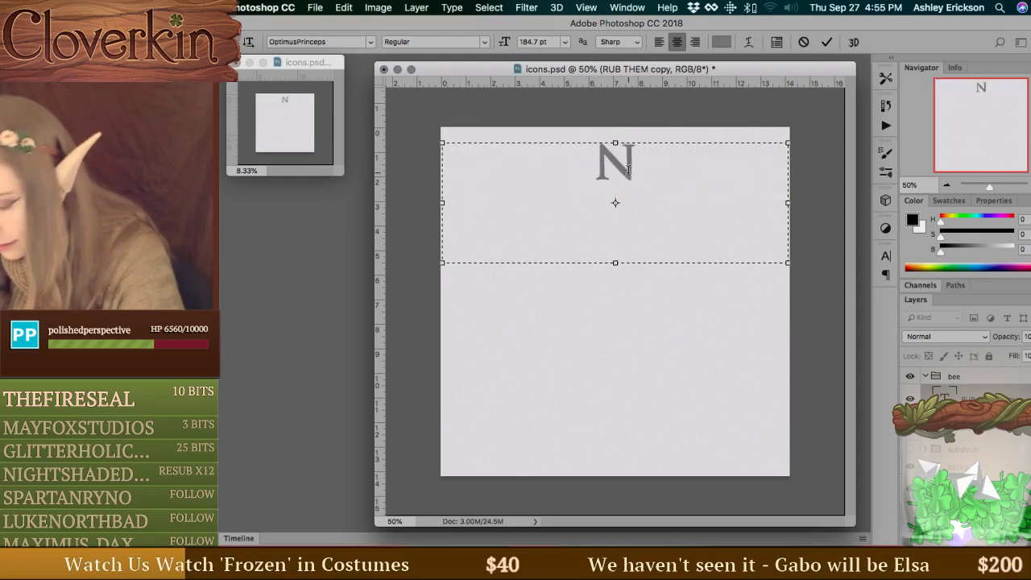
{"action": "type", "text": "ICE!"}
{"action": "key", "text": "super+Return"}
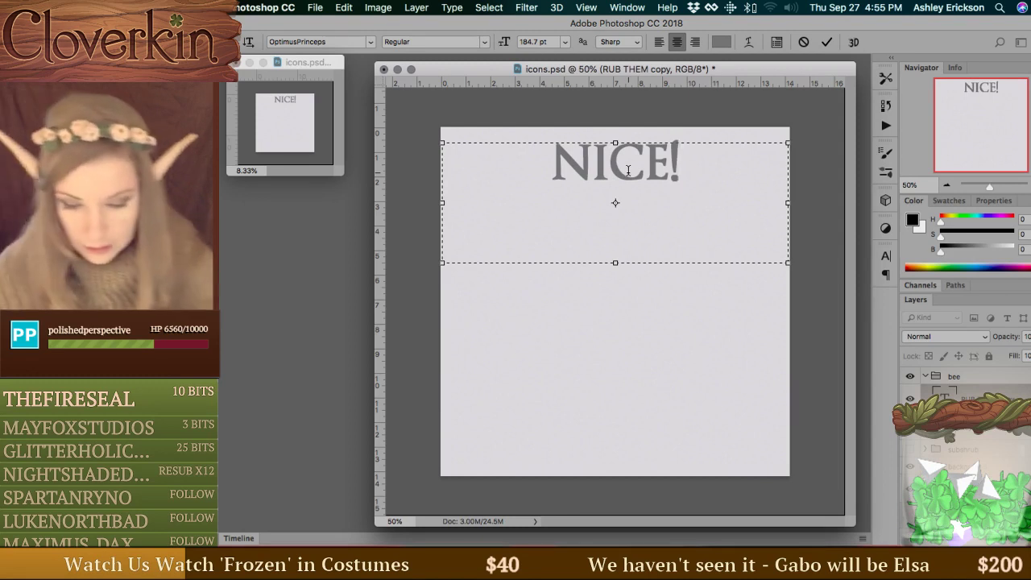
Enlarge the NICE! lettering to 492.7 pt and turn off its Faux Bold style.
{"action": "key", "text": "super+a"}
{"action": "left_click_drag", "start_coordinate": [503, 41], "coordinate": [718, 42]}
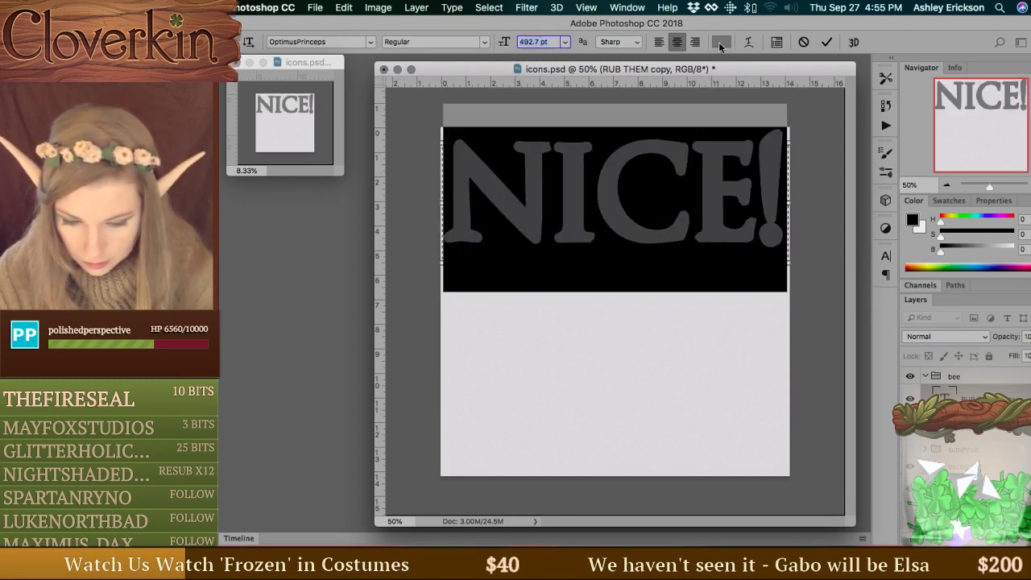
{"action": "left_click", "coordinate": [886, 255]}
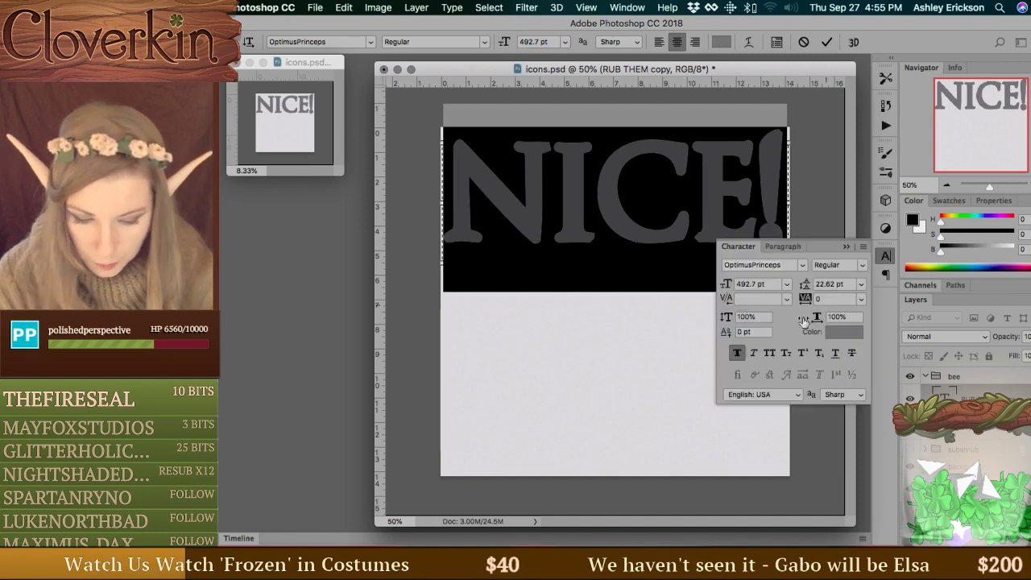
{"action": "left_click", "coordinate": [730, 355]}
{"action": "left_click", "coordinate": [730, 354]}
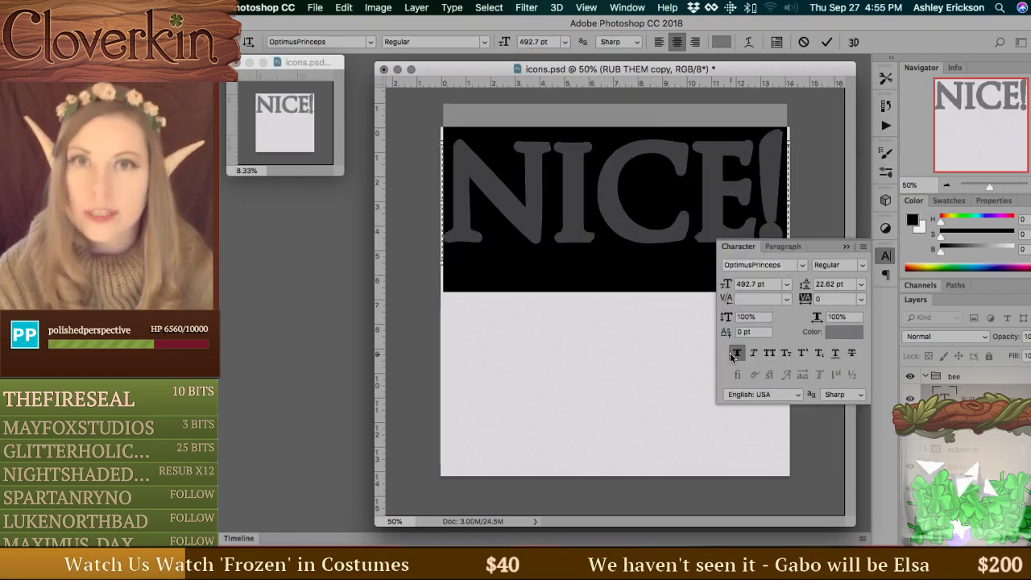
{"action": "left_click", "coordinate": [731, 354]}
{"action": "left_click", "coordinate": [731, 355]}
{"action": "left_click", "coordinate": [731, 354]}
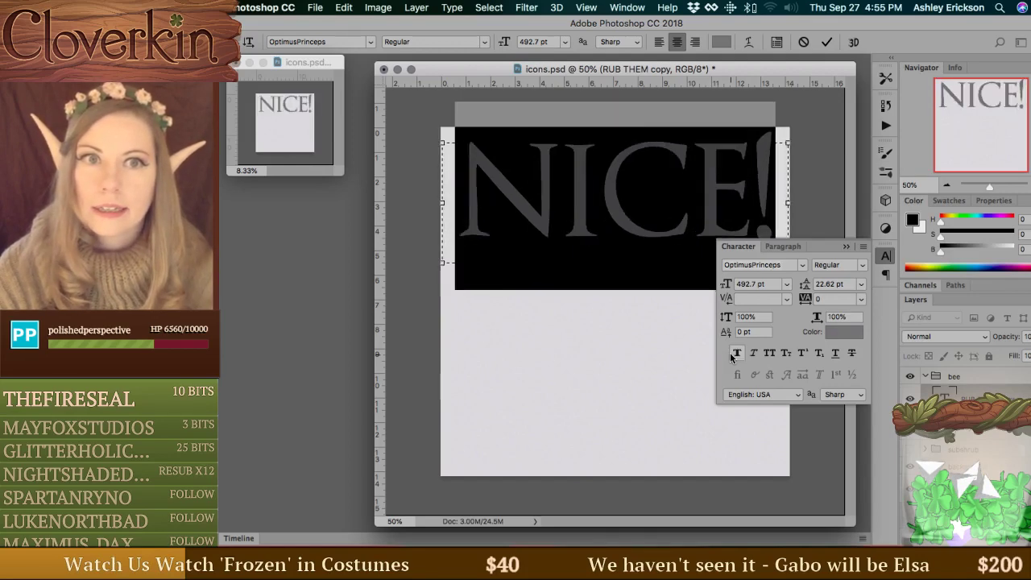
{"action": "left_click", "coordinate": [730, 354]}
{"action": "left_click", "coordinate": [731, 354]}
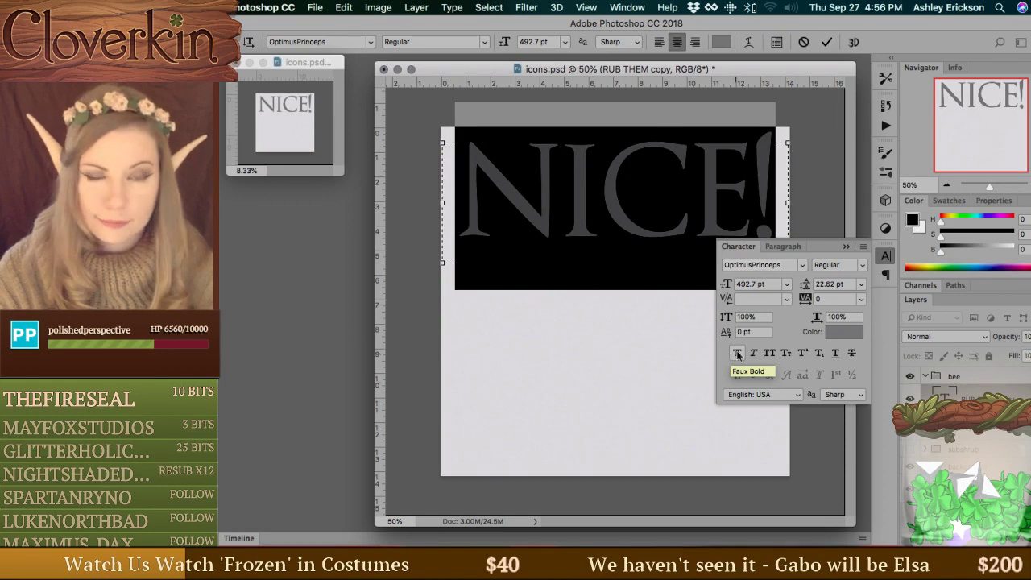
{"action": "left_click", "coordinate": [886, 258]}
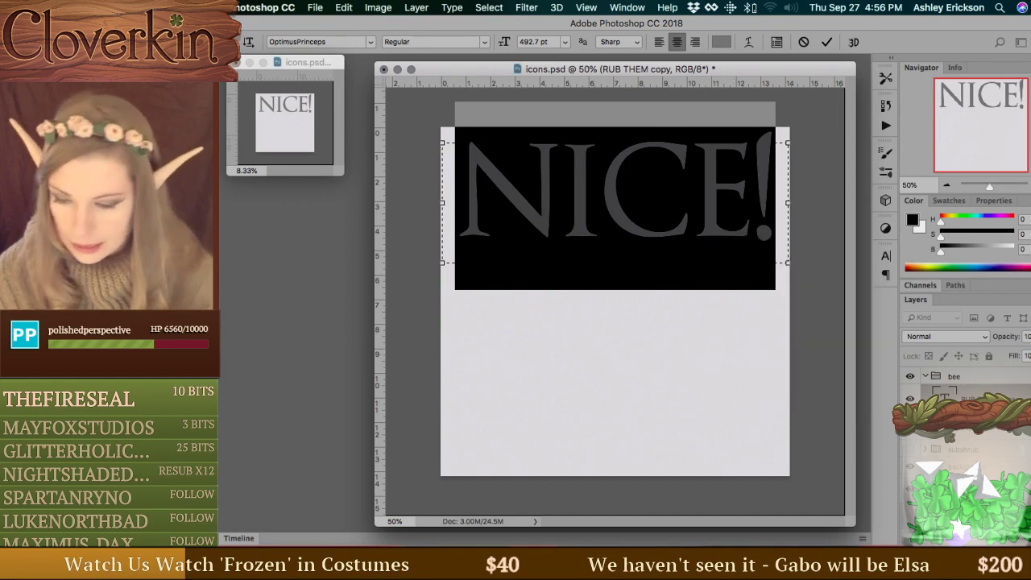
{"action": "key", "text": "super+Return"}
Move the NICE! lettering down to the lower edge of the canvas.
{"action": "left_click", "coordinate": [620, 144]}
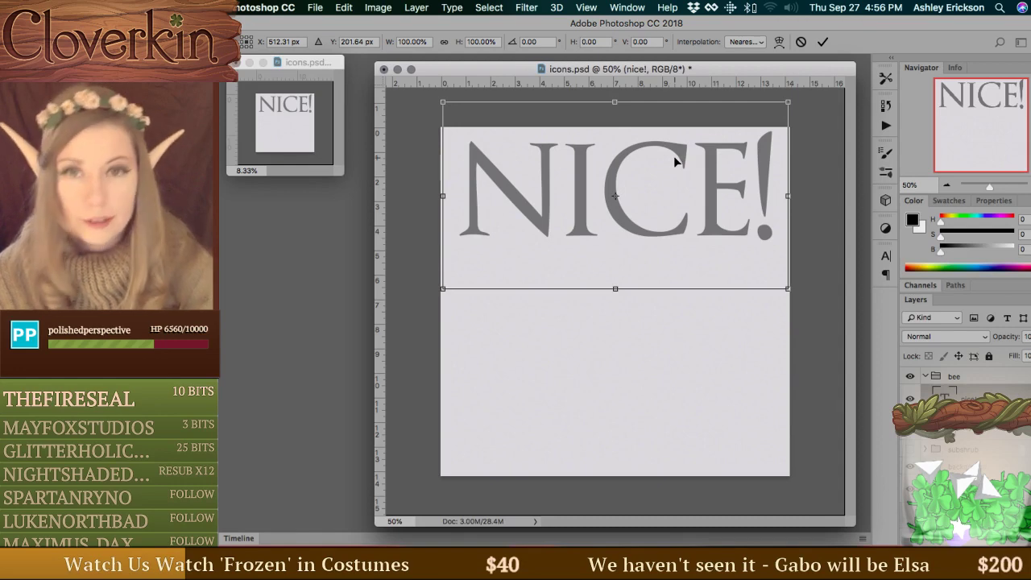
{"action": "left_click_drag", "start_coordinate": [658, 148], "coordinate": [653, 361]}
{"action": "key", "text": "Return"}
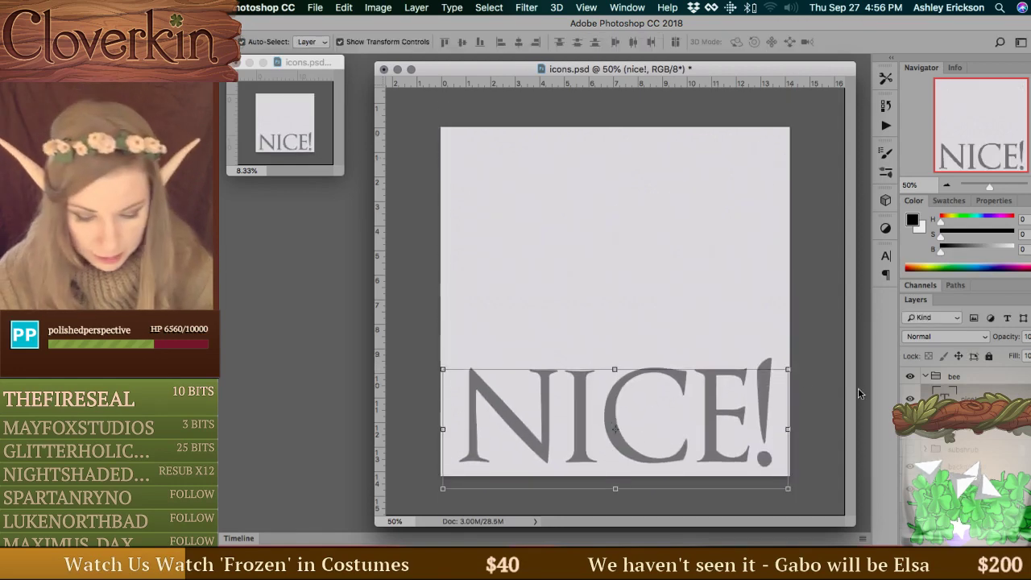
Lower the bee group's empty layer's opacity and brush a large oval bee body above the lettering, undoing unsatisfactory strokes.
{"action": "left_click", "coordinate": [615, 429]}
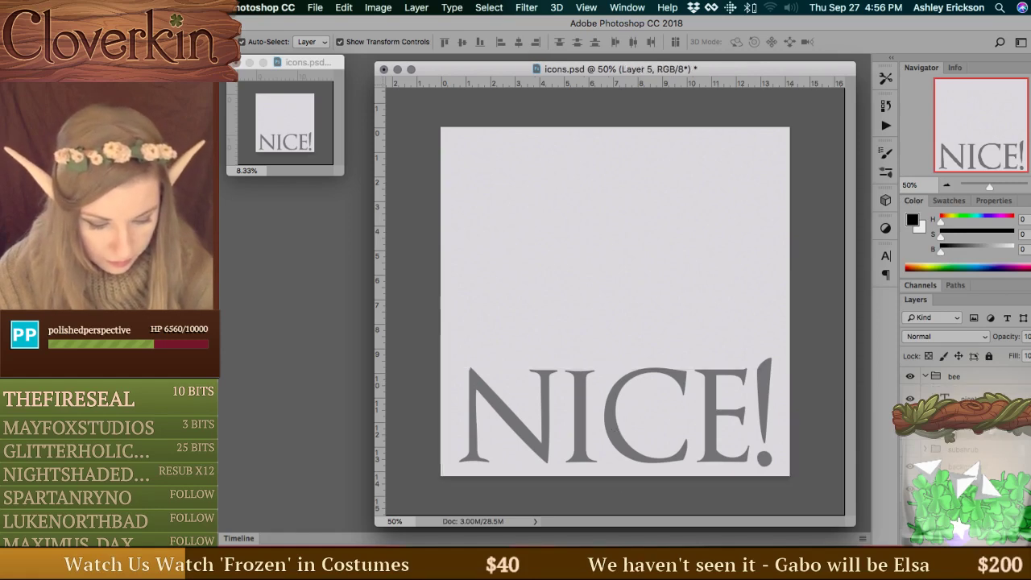
{"action": "key", "text": "b"}
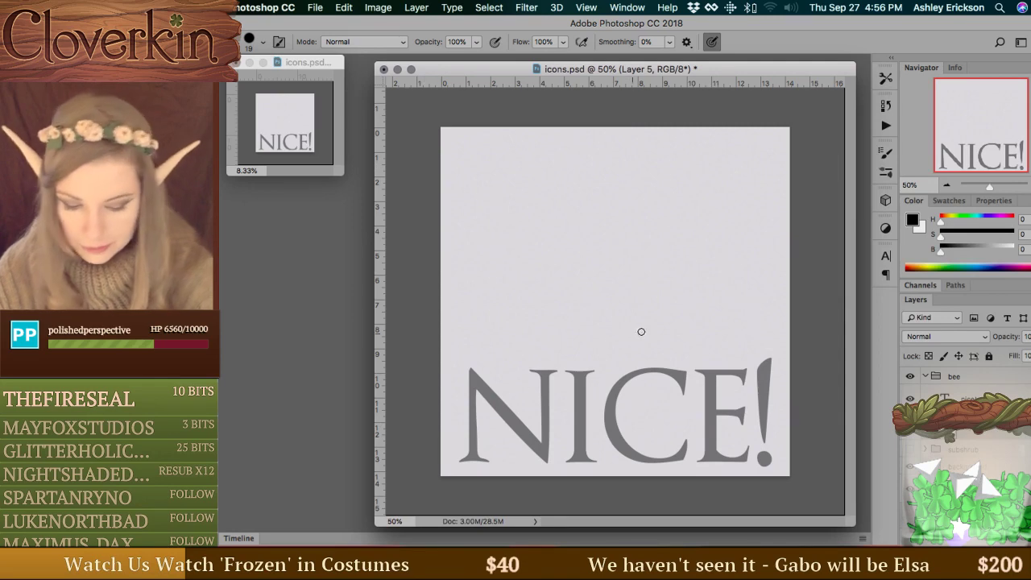
{"action": "mouse_move", "coordinate": [605, 343]}
{"action": "left_mouse_down"}
{"action": "mouse_move", "coordinate": [589, 180]}
{"action": "mouse_move", "coordinate": [738, 310]}
{"action": "mouse_move", "coordinate": [508, 331]}
{"action": "left_mouse_up"}
{"action": "key", "text": "super+z"}
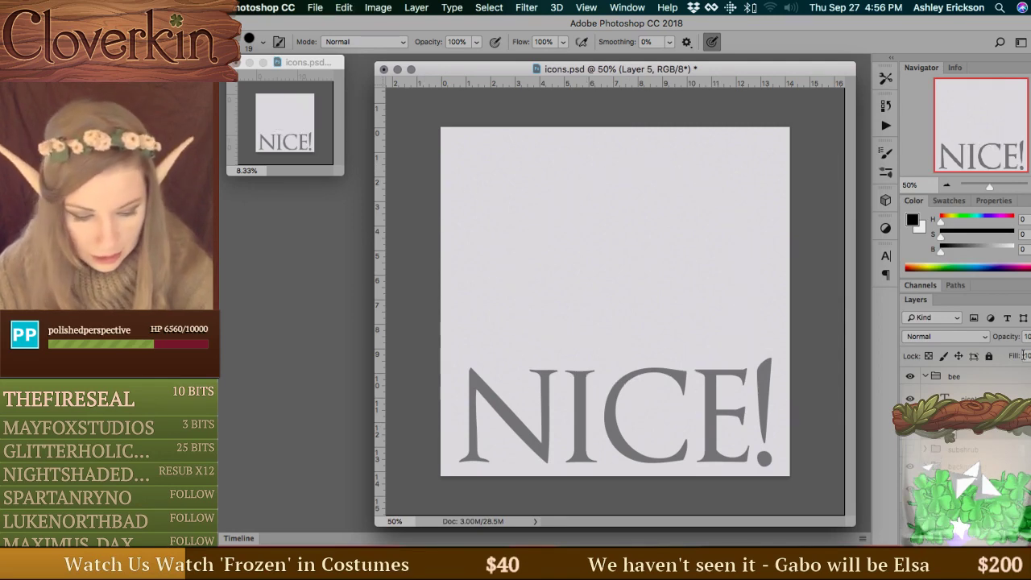
{"action": "mouse_move", "coordinate": [596, 393]}
{"action": "left_mouse_down"}
{"action": "mouse_move", "coordinate": [520, 397]}
{"action": "mouse_move", "coordinate": [720, 231]}
{"action": "mouse_move", "coordinate": [686, 388]}
{"action": "left_mouse_up"}
{"action": "key", "text": "super+z"}
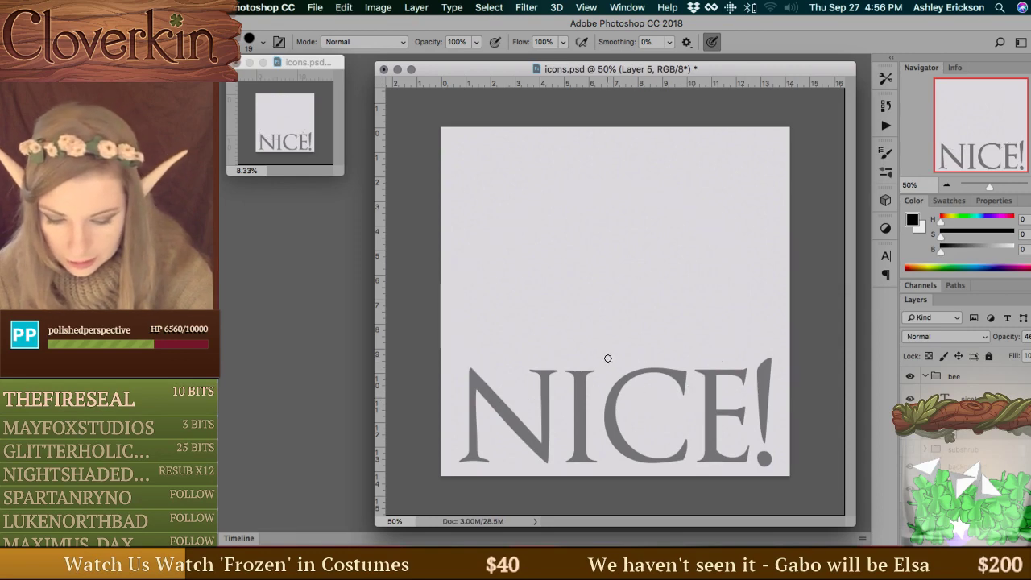
{"action": "mouse_move", "coordinate": [588, 365]}
{"action": "left_mouse_down"}
{"action": "mouse_move", "coordinate": [476, 270]}
{"action": "mouse_move", "coordinate": [716, 285]}
{"action": "left_mouse_up"}
{"action": "key", "text": "super+z"}
{"action": "mouse_move", "coordinate": [597, 358]}
{"action": "left_mouse_down"}
{"action": "mouse_move", "coordinate": [490, 310]}
{"action": "mouse_move", "coordinate": [749, 255]}
{"action": "mouse_move", "coordinate": [596, 340]}
{"action": "mouse_move", "coordinate": [490, 260]}
{"action": "mouse_move", "coordinate": [625, 359]}
{"action": "mouse_move", "coordinate": [612, 358]}
{"action": "left_mouse_up"}
{"action": "key", "text": "super+z"}
{"action": "mouse_move", "coordinate": [635, 176]}
{"action": "left_mouse_down"}
{"action": "mouse_move", "coordinate": [507, 219]}
{"action": "mouse_move", "coordinate": [613, 135]}
{"action": "mouse_move", "coordinate": [636, 233]}
{"action": "left_mouse_up"}
{"action": "key", "text": "super+z"}
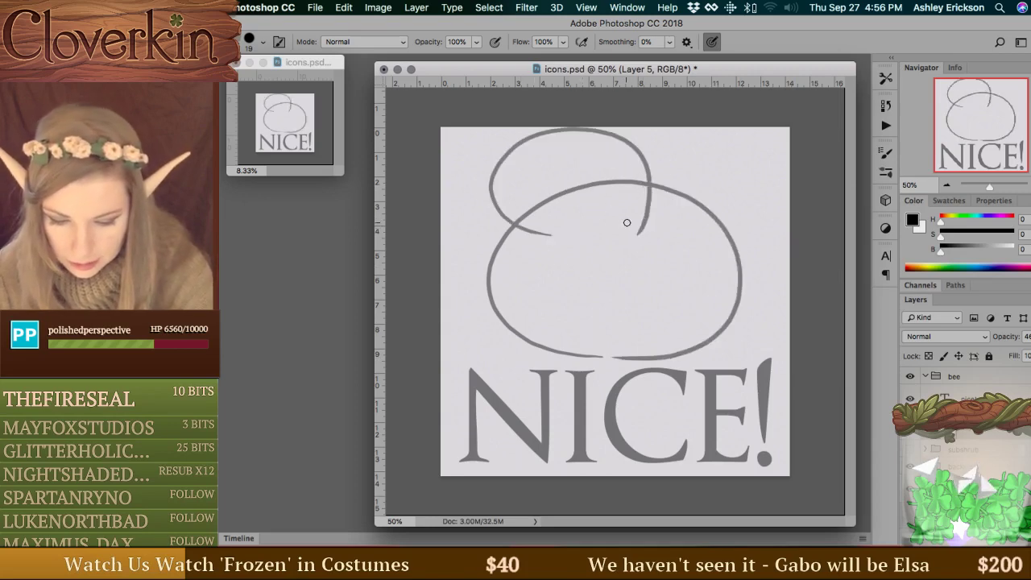
{"action": "key", "text": "super+z"}
{"action": "mouse_move", "coordinate": [581, 253]}
{"action": "left_mouse_down"}
{"action": "mouse_move", "coordinate": [572, 121]}
{"action": "mouse_move", "coordinate": [626, 234]}
{"action": "left_mouse_up"}
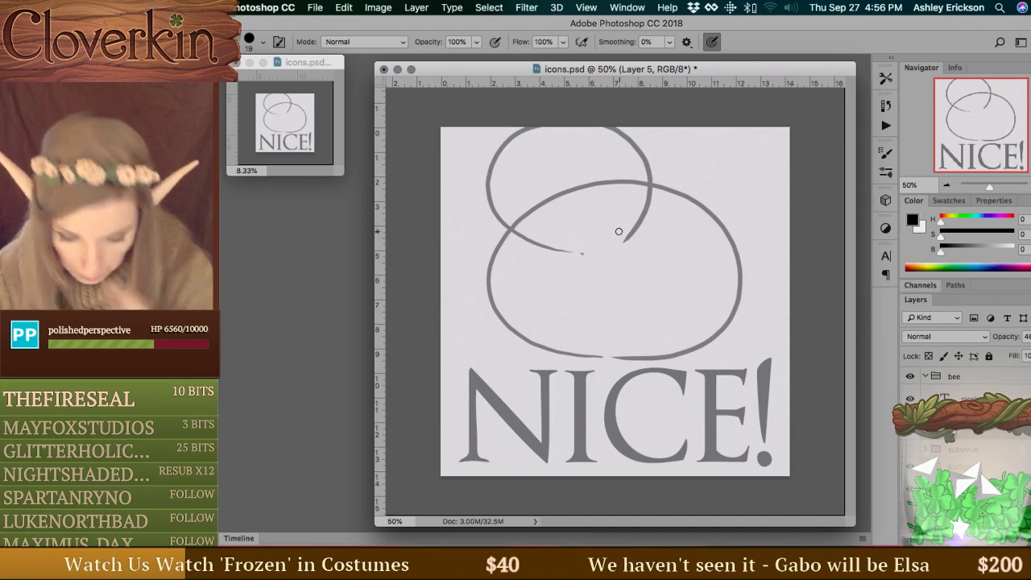
{"action": "key", "text": "super+z"}
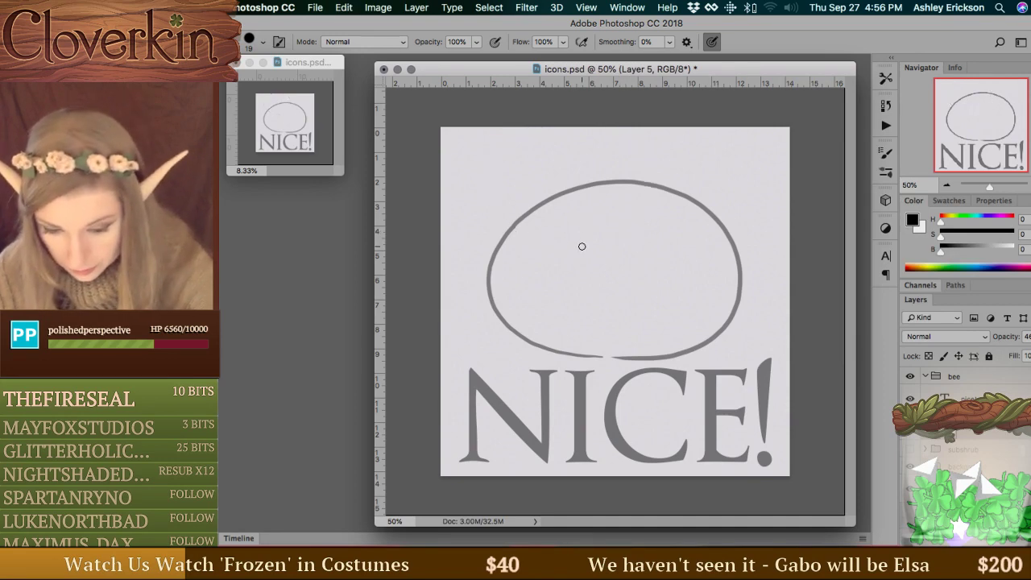
Draw two overlapping rounded wings rising from the top of the bee's body and erase the tip of the front wing's lower stroke.
{"action": "mouse_move", "coordinate": [556, 248]}
{"action": "left_mouse_down"}
{"action": "mouse_move", "coordinate": [522, 227]}
{"action": "mouse_move", "coordinate": [631, 216]}
{"action": "left_mouse_up"}
{"action": "mouse_move", "coordinate": [559, 181]}
{"action": "left_mouse_down"}
{"action": "mouse_move", "coordinate": [644, 161]}
{"action": "mouse_move", "coordinate": [688, 220]}
{"action": "mouse_move", "coordinate": [691, 211]}
{"action": "mouse_move", "coordinate": [685, 217]}
{"action": "left_mouse_up"}
{"action": "key", "text": "e"}
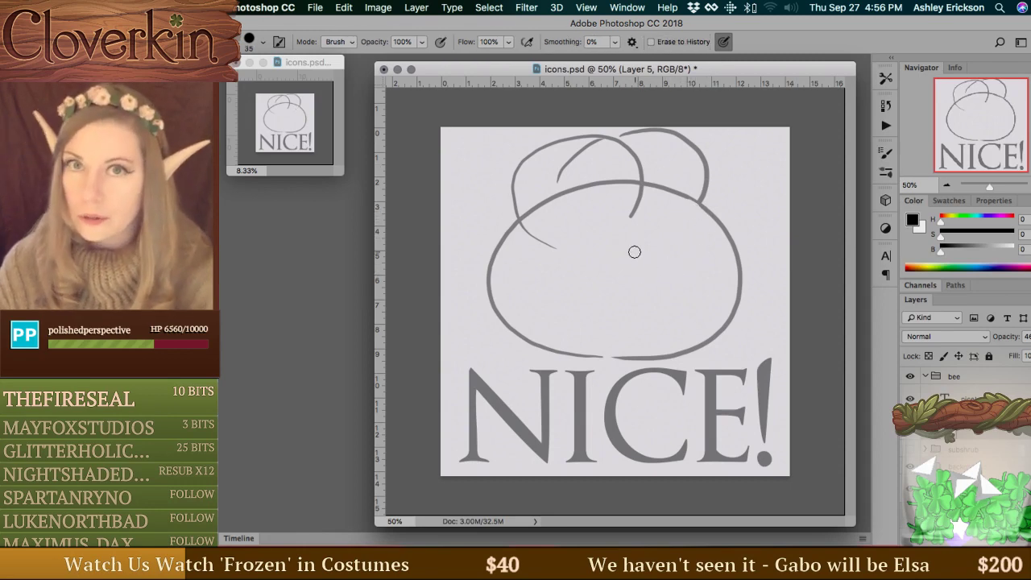
{"action": "key", "text": "b"}
{"action": "mouse_move", "coordinate": [517, 168]}
{"action": "left_mouse_down"}
{"action": "mouse_move", "coordinate": [513, 205]}
{"action": "mouse_move", "coordinate": [528, 234]}
{"action": "mouse_move", "coordinate": [562, 240]}
{"action": "left_mouse_up"}
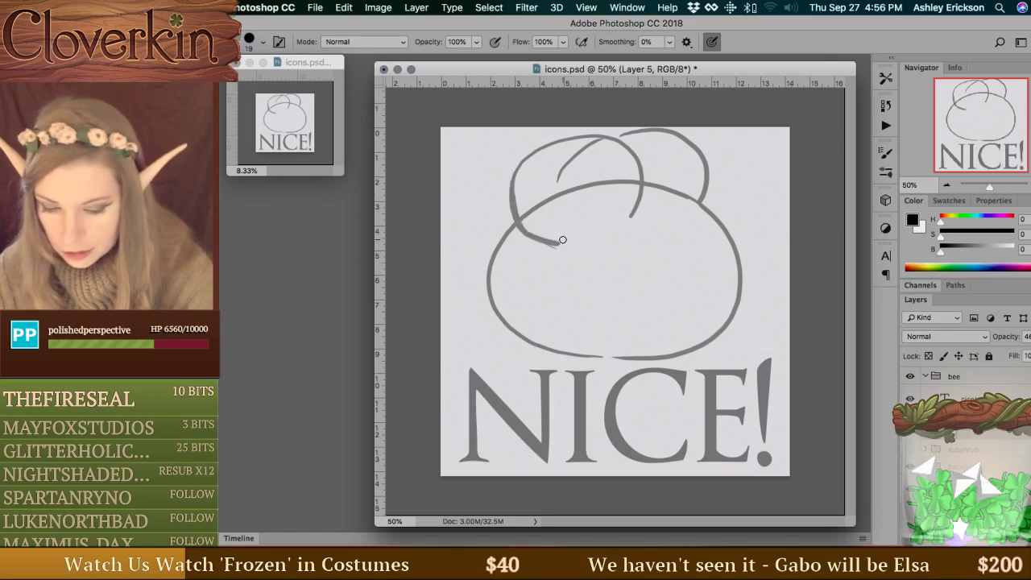
{"action": "key", "text": "super+z"}
{"action": "key", "text": "e"}
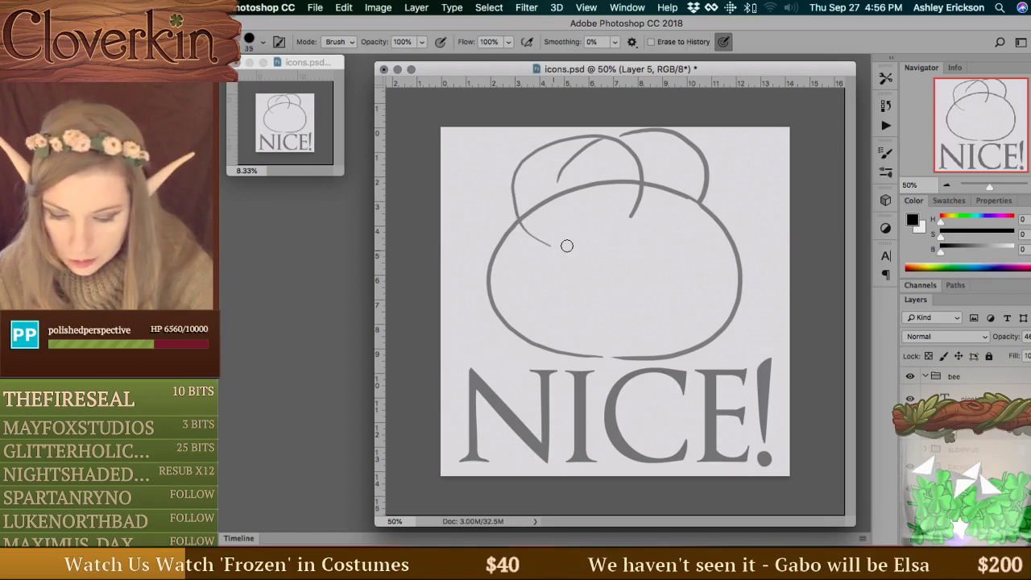
{"action": "left_click_drag", "start_coordinate": [619, 235], "coordinate": [564, 229]}
{"action": "key", "text": "b"}
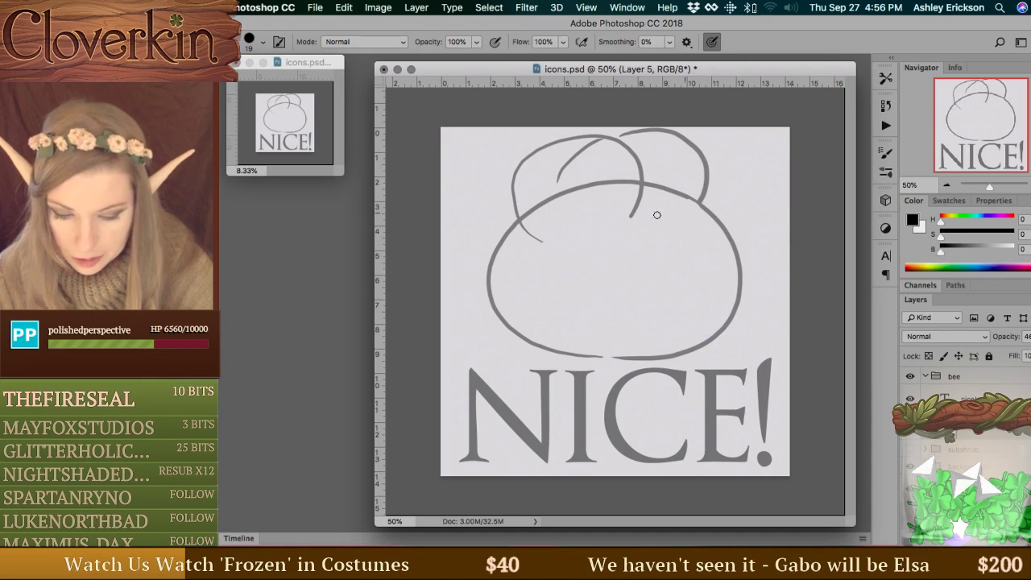
Add a row of short fuzz strokes across the upper outline of the bee's body.
{"action": "left_click_drag", "start_coordinate": [609, 176], "coordinate": [610, 195]}
{"action": "left_click_drag", "start_coordinate": [618, 172], "coordinate": [625, 193]}
{"action": "mouse_move", "coordinate": [635, 173]}
{"action": "left_mouse_down"}
{"action": "mouse_move", "coordinate": [636, 190]}
{"action": "mouse_move", "coordinate": [650, 189]}
{"action": "left_mouse_up"}
{"action": "left_click_drag", "start_coordinate": [657, 179], "coordinate": [657, 195]}
{"action": "left_click_drag", "start_coordinate": [663, 182], "coordinate": [664, 195]}
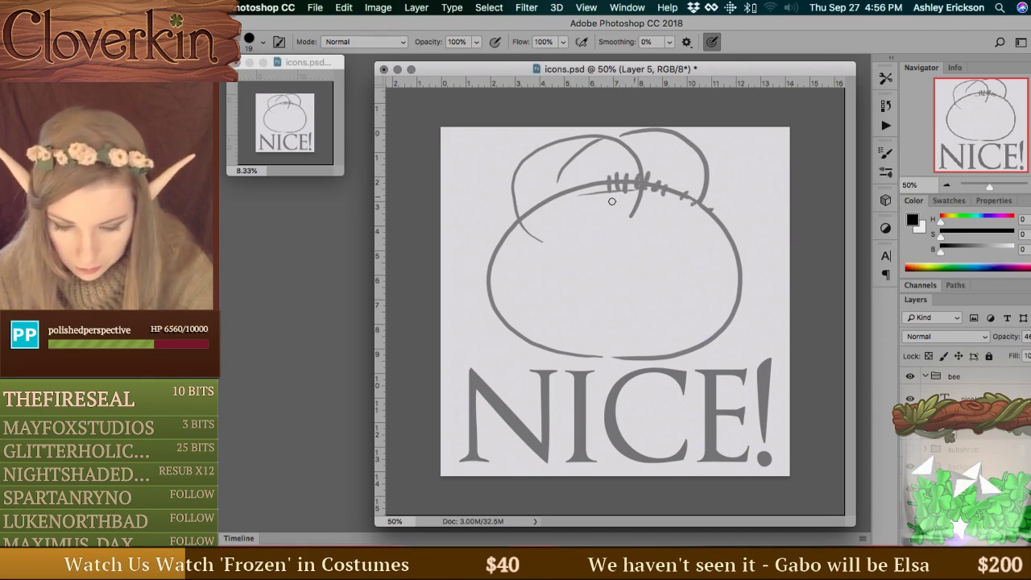
Sketch a column of slanted hatch lines down the middle of the bee's body as a stripe.
{"action": "mouse_move", "coordinate": [573, 203]}
{"action": "left_mouse_down"}
{"action": "mouse_move", "coordinate": [638, 194]}
{"action": "mouse_move", "coordinate": [644, 209]}
{"action": "left_mouse_up"}
{"action": "left_click_drag", "start_coordinate": [559, 227], "coordinate": [644, 222]}
{"action": "left_click_drag", "start_coordinate": [546, 258], "coordinate": [630, 239]}
{"action": "left_click_drag", "start_coordinate": [564, 244], "coordinate": [656, 235]}
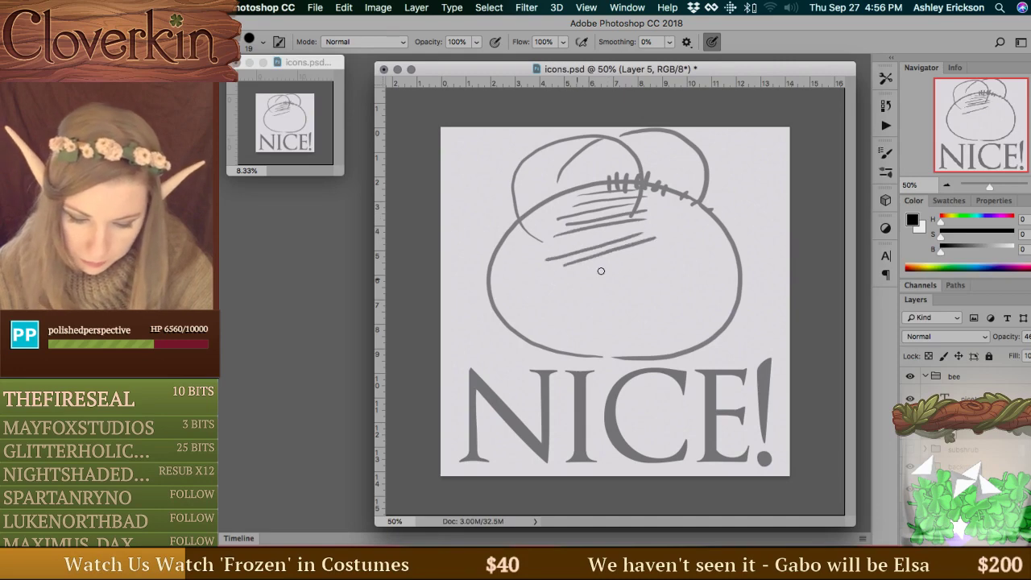
{"action": "left_click_drag", "start_coordinate": [554, 271], "coordinate": [640, 256]}
{"action": "left_click_drag", "start_coordinate": [556, 287], "coordinate": [641, 272]}
{"action": "left_click_drag", "start_coordinate": [568, 321], "coordinate": [634, 307]}
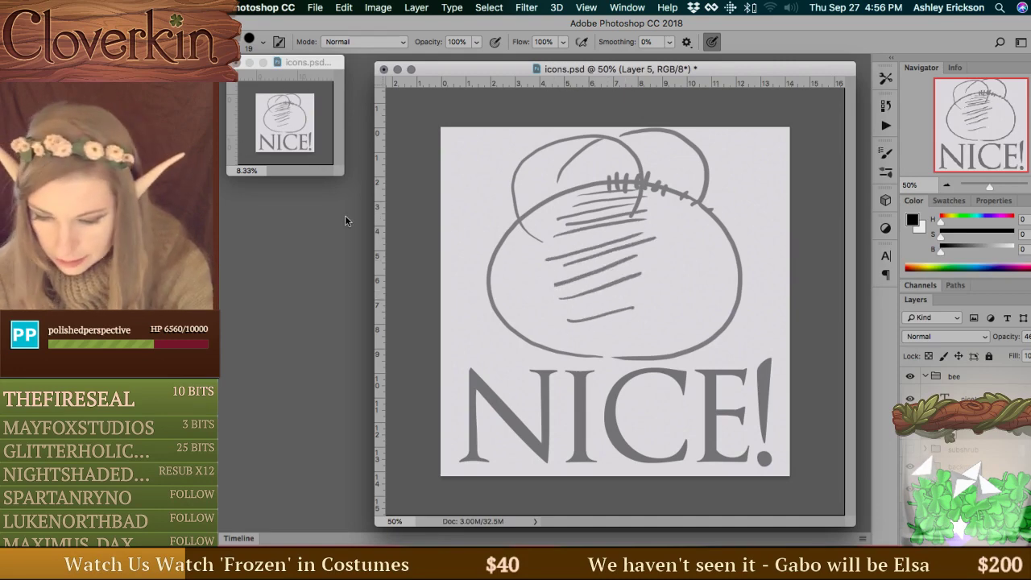
Draw a filled oval eye and two curved antennae with round tips on the right side of the bee.
{"action": "mouse_move", "coordinate": [704, 267]}
{"action": "left_mouse_down"}
{"action": "mouse_move", "coordinate": [707, 215]}
{"action": "mouse_move", "coordinate": [755, 176]}
{"action": "left_mouse_up"}
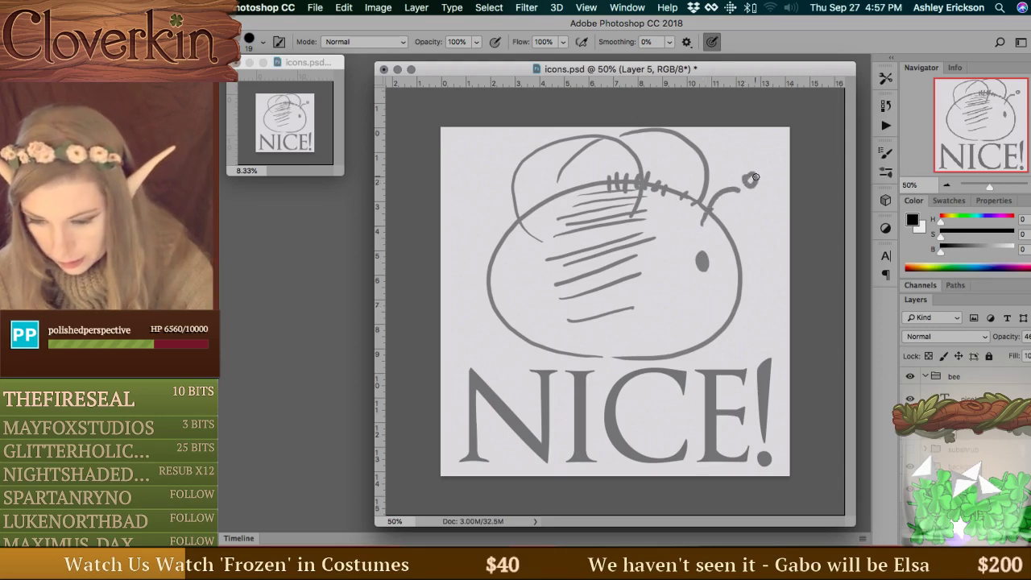
{"action": "left_click_drag", "start_coordinate": [724, 220], "coordinate": [763, 208]}
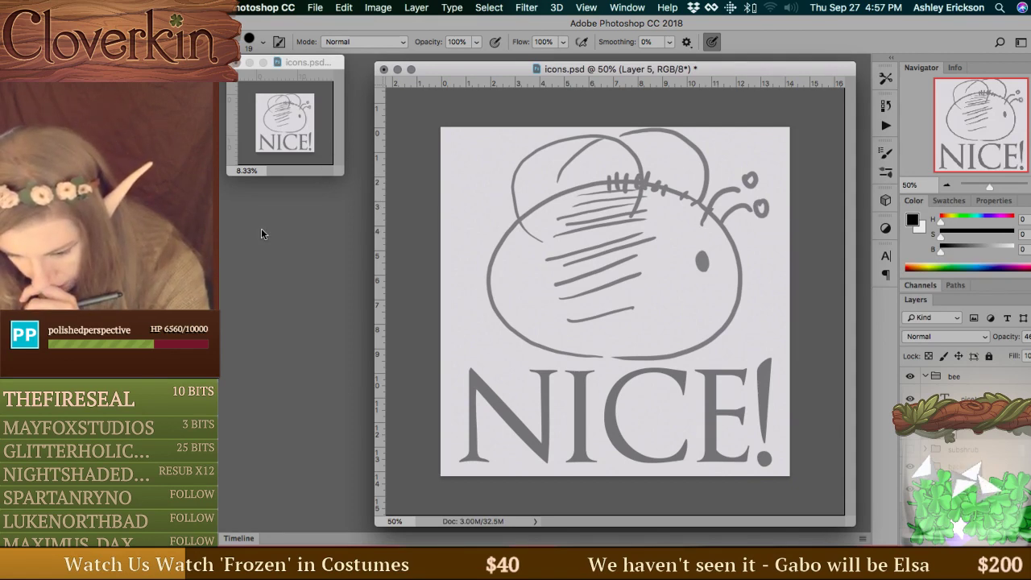
Undo the strokes that form the bee's two antennae.
{"action": "key", "text": "super+alt+z"}
{"action": "key", "text": "super+alt+z"}
{"action": "key", "text": "super+alt+z"}
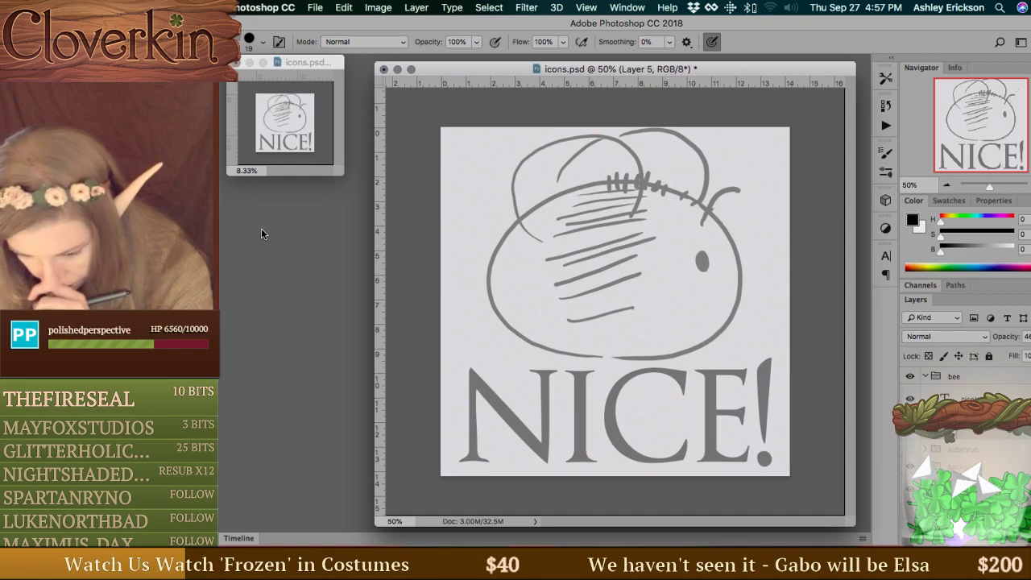
{"action": "key", "text": "super+alt+z"}
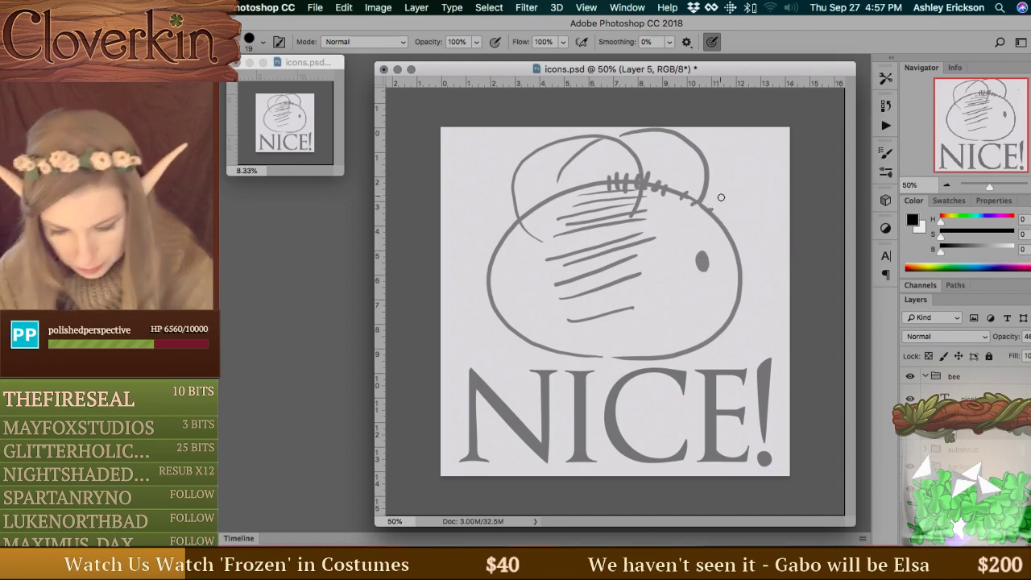
Paint over the bee's eye to enlarge it into a slightly bigger filled oval.
{"action": "left_click_drag", "start_coordinate": [687, 240], "coordinate": [707, 235]}
{"action": "key", "text": "super+alt+z"}
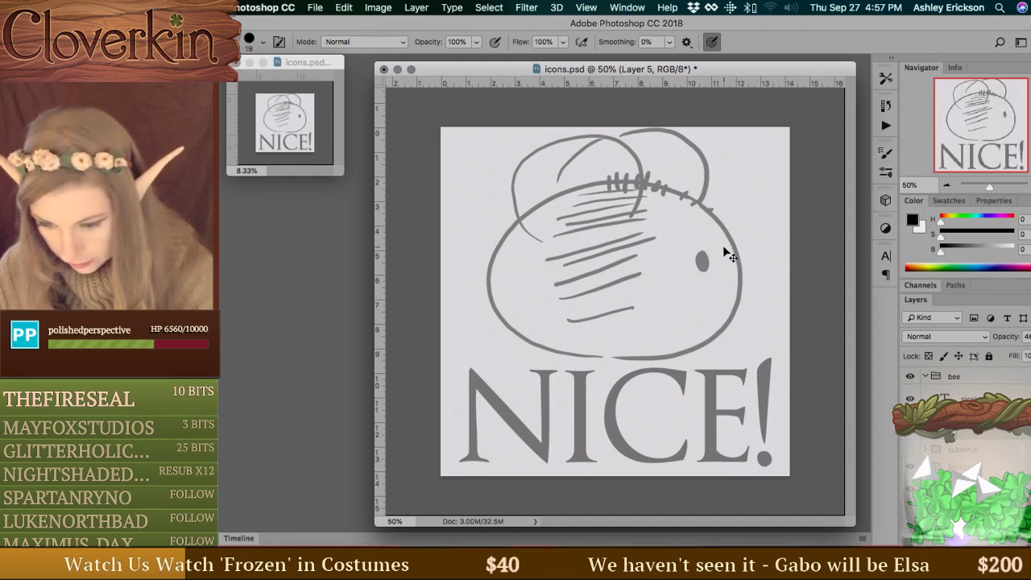
{"action": "mouse_move", "coordinate": [704, 270]}
{"action": "left_mouse_down"}
{"action": "mouse_move", "coordinate": [694, 257]}
{"action": "mouse_move", "coordinate": [697, 281]}
{"action": "mouse_move", "coordinate": [711, 251]}
{"action": "left_mouse_up"}
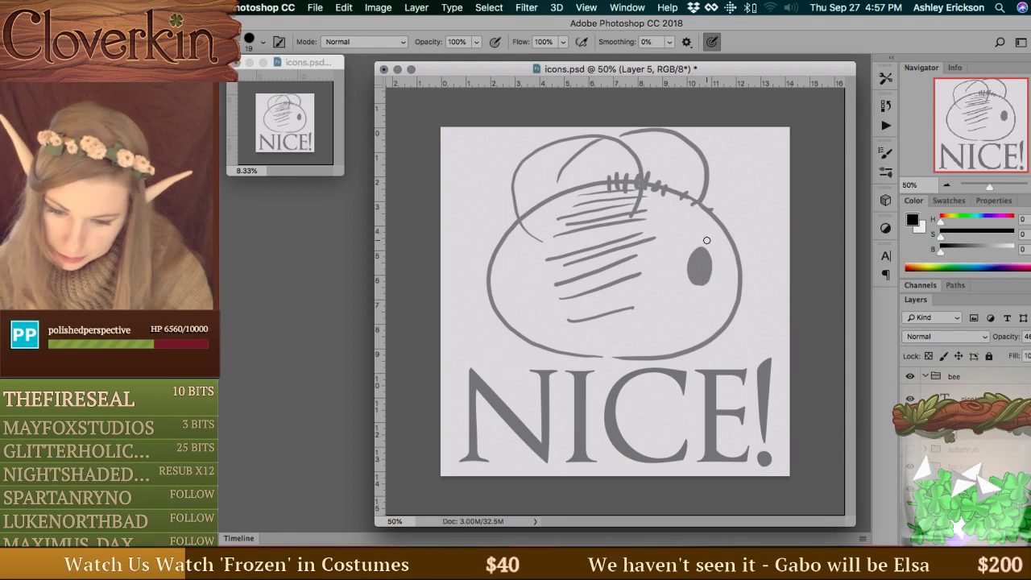
{"action": "key", "text": "super+alt+z"}
{"action": "mouse_move", "coordinate": [702, 277]}
{"action": "left_mouse_down"}
{"action": "mouse_move", "coordinate": [697, 262]}
{"action": "mouse_move", "coordinate": [708, 258]}
{"action": "left_mouse_up"}
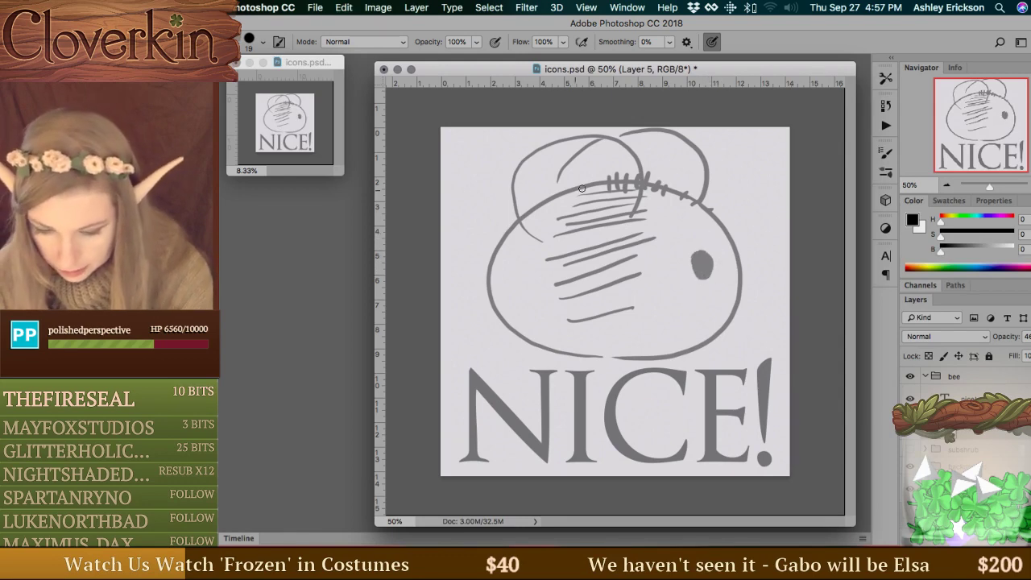
Add short fuzz strokes around the rest of the bee's outline and scale the sketch to about 118.7% so its underside overlaps the lettering.
{"action": "mouse_move", "coordinate": [570, 197]}
{"action": "left_mouse_down"}
{"action": "mouse_move", "coordinate": [516, 222]}
{"action": "mouse_move", "coordinate": [493, 241]}
{"action": "mouse_move", "coordinate": [487, 270]}
{"action": "mouse_move", "coordinate": [507, 294]}
{"action": "mouse_move", "coordinate": [511, 334]}
{"action": "mouse_move", "coordinate": [552, 348]}
{"action": "left_mouse_up"}
{"action": "mouse_move", "coordinate": [710, 222]}
{"action": "left_mouse_down"}
{"action": "mouse_move", "coordinate": [725, 244]}
{"action": "mouse_move", "coordinate": [755, 272]}
{"action": "mouse_move", "coordinate": [734, 320]}
{"action": "mouse_move", "coordinate": [720, 340]}
{"action": "mouse_move", "coordinate": [685, 338]}
{"action": "mouse_move", "coordinate": [656, 354]}
{"action": "left_mouse_up"}
{"action": "key", "text": "ctrl+t"}
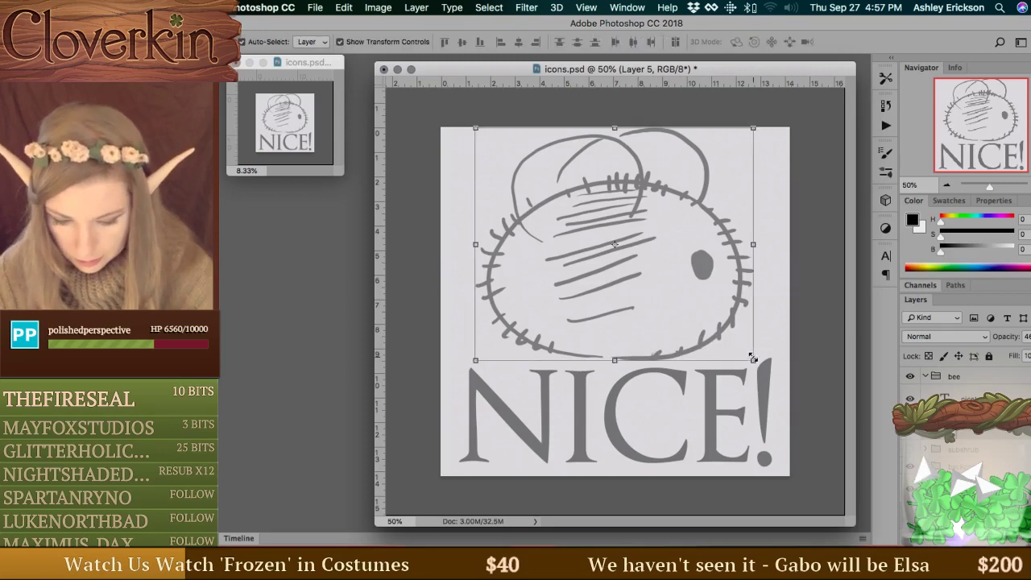
{"action": "left_click_drag", "start_coordinate": [751, 359], "coordinate": [782, 383]}
{"action": "mouse_move", "coordinate": [752, 335]}
{"action": "left_mouse_down"}
{"action": "mouse_move", "coordinate": [756, 366]}
{"action": "mouse_move", "coordinate": [764, 346]}
{"action": "left_mouse_up"}
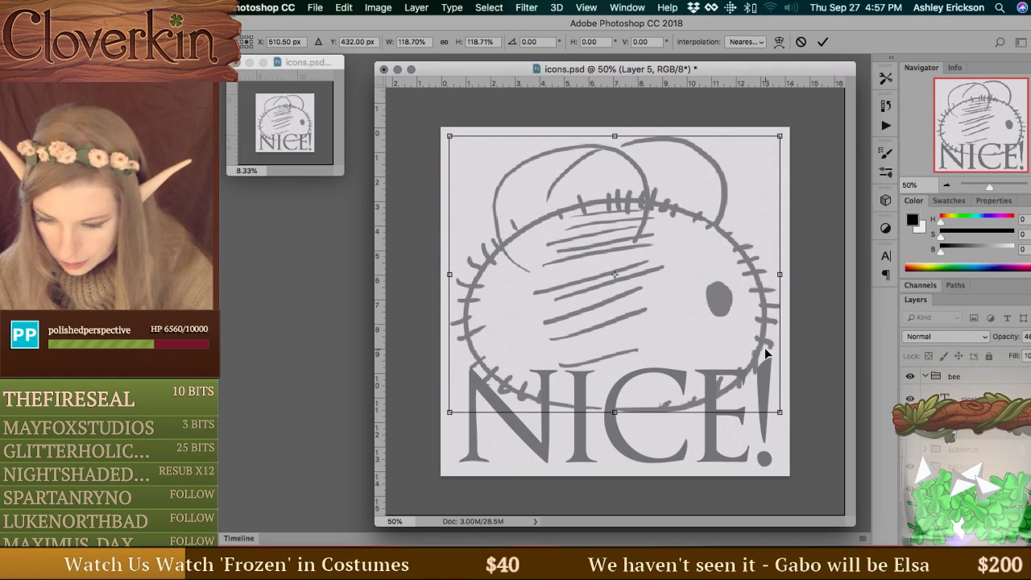
{"action": "key", "text": "Return"}
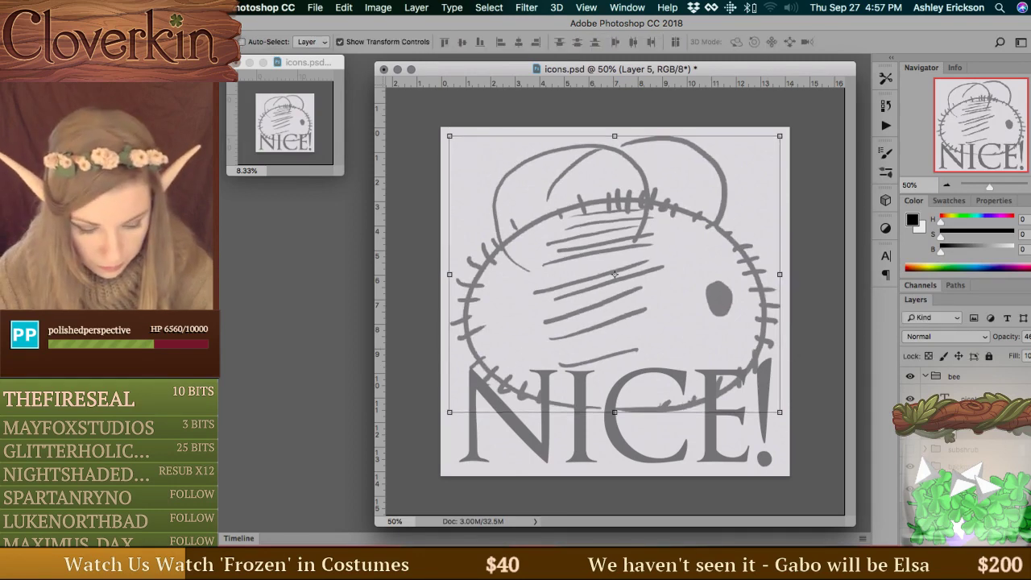
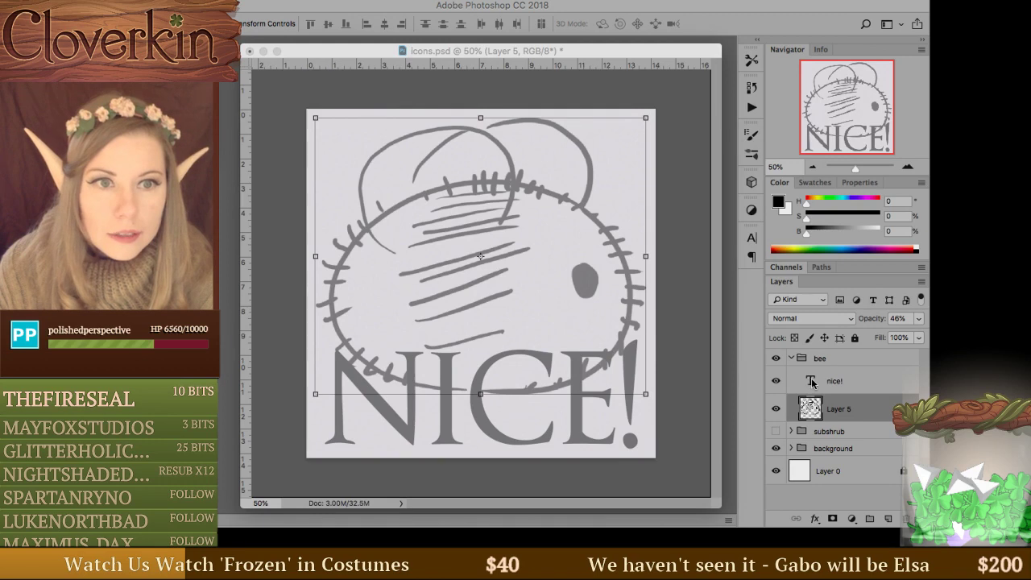
Load the NICE! lettering's outline as a selection and expand it to leave a margin around the letters.
{"action": "left_click", "coordinate": [811, 383]}
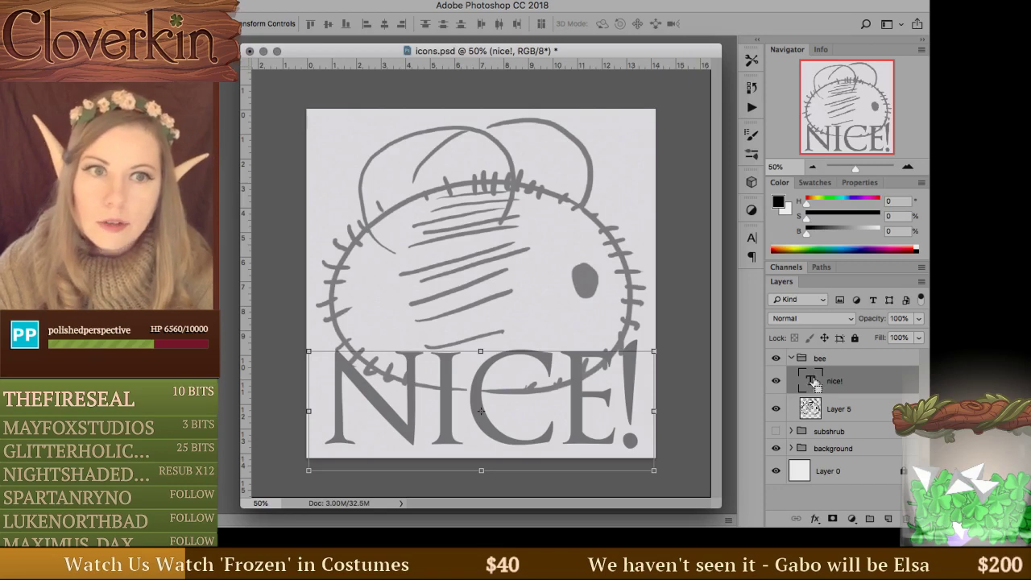
{"action": "left_click", "coordinate": [810, 382], "text": "ctrl"}
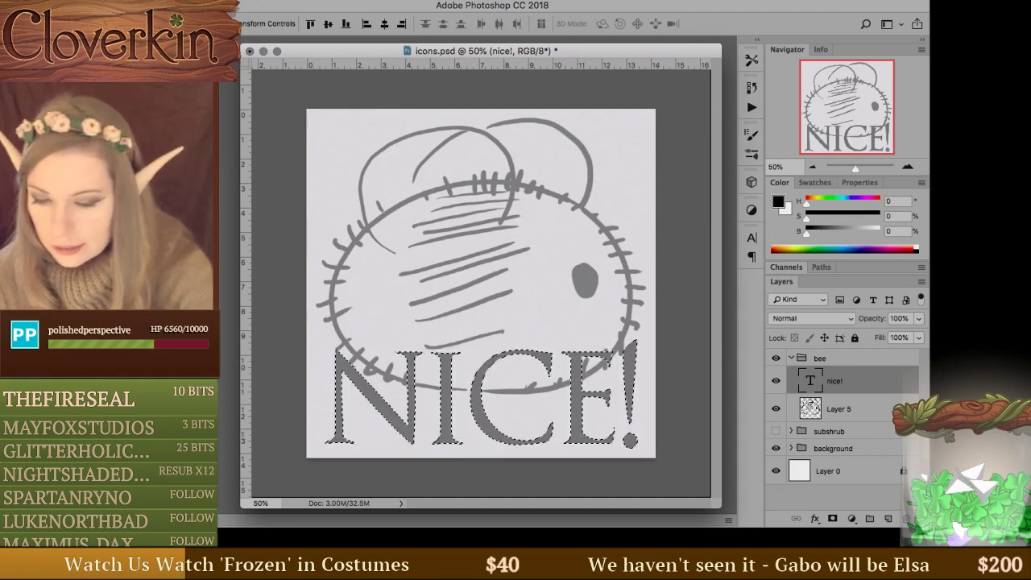
{"action": "left_click", "coordinate": [319, 0]}
{"action": "mouse_move", "coordinate": [282, 0]}
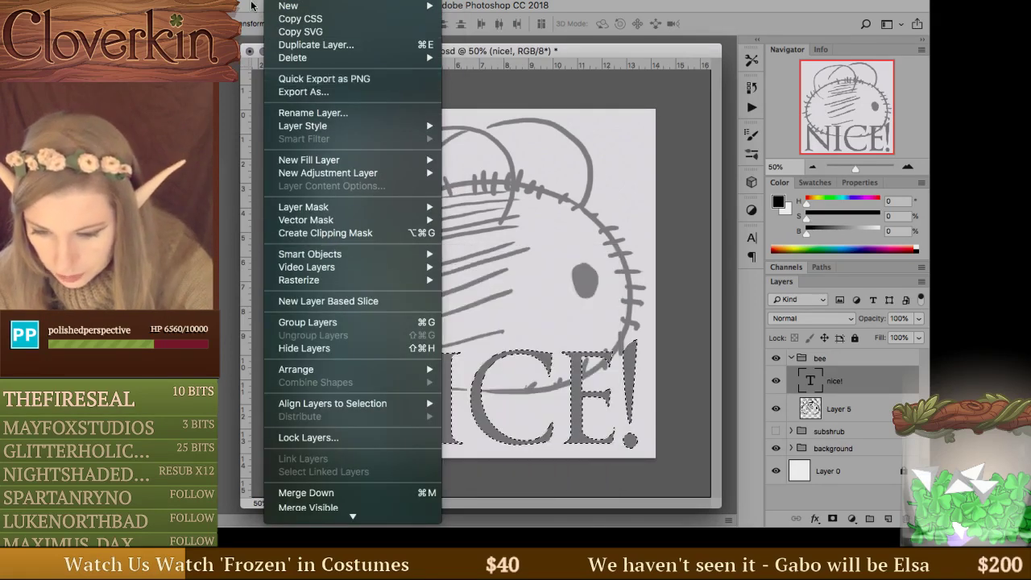
{"action": "mouse_move", "coordinate": [354, 0]}
{"action": "mouse_move", "coordinate": [467, 185]}
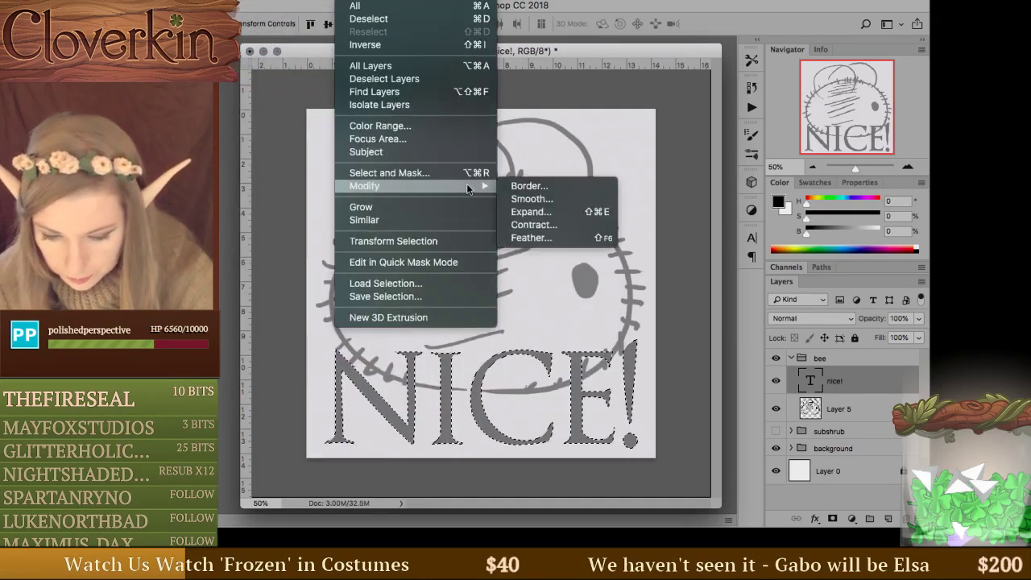
{"action": "left_click", "coordinate": [571, 211]}
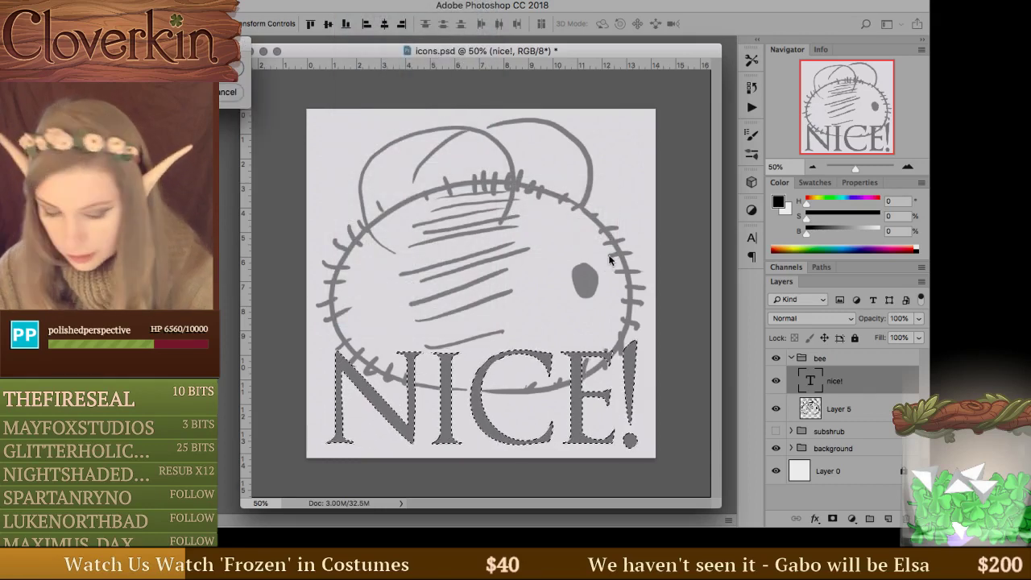
{"action": "key", "text": "Return"}
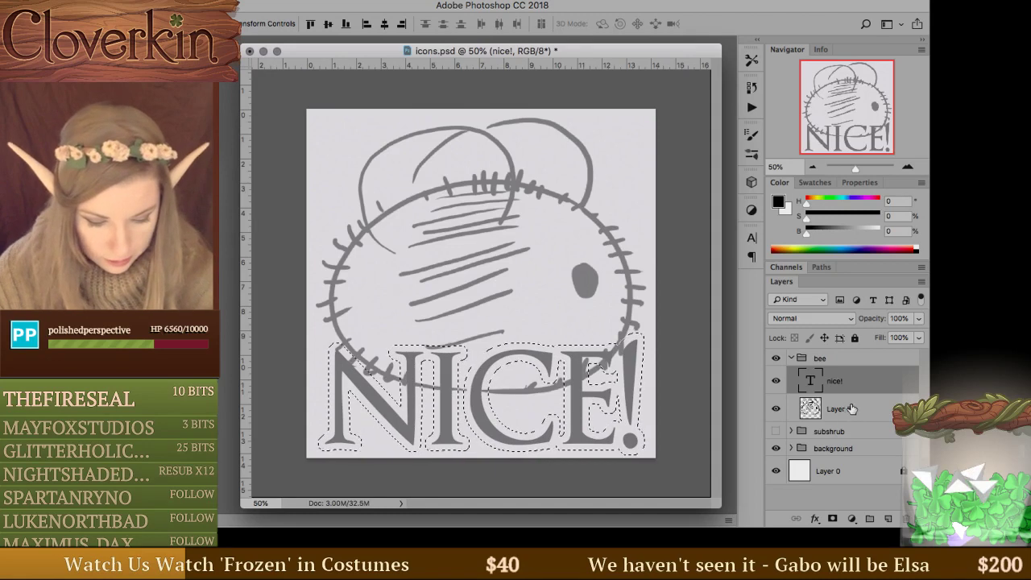
Add a layer mask to the bee sketch on Layer 5 from the expanded selection and invert the mask.
{"action": "left_click", "coordinate": [834, 517]}
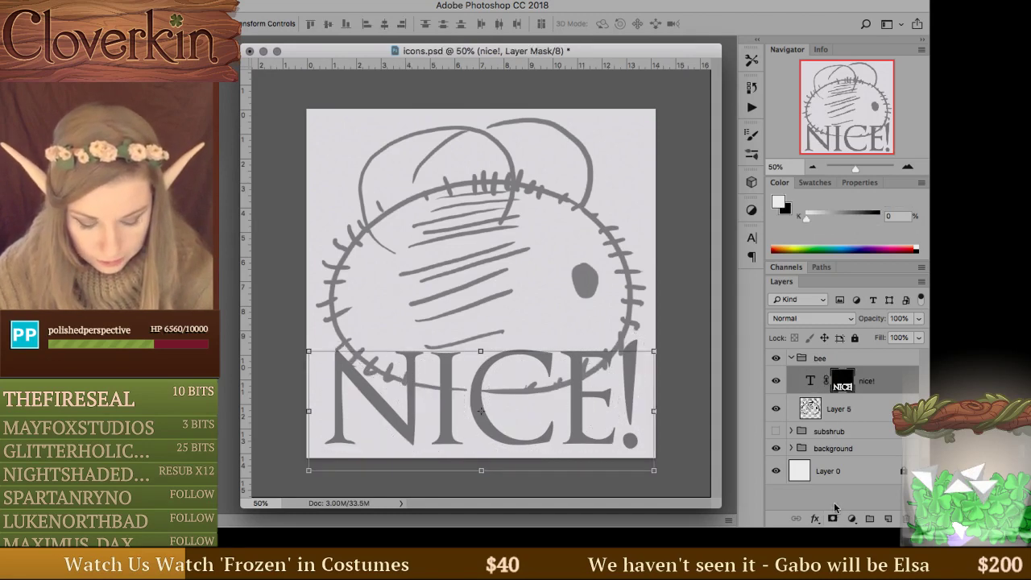
{"action": "key", "text": "ctrl+z"}
{"action": "left_click", "coordinate": [833, 518]}
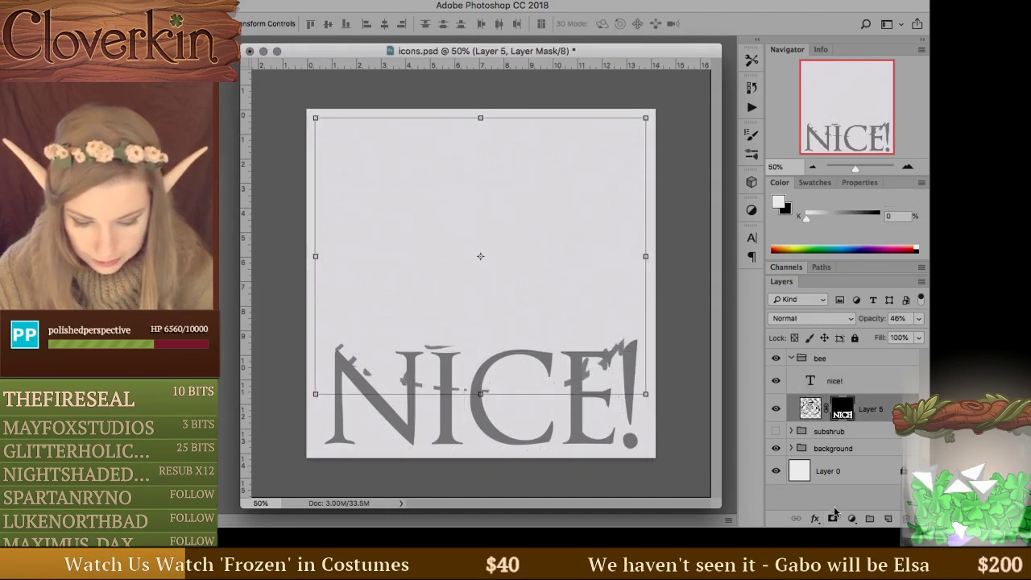
{"action": "key", "text": "ctrl+i"}
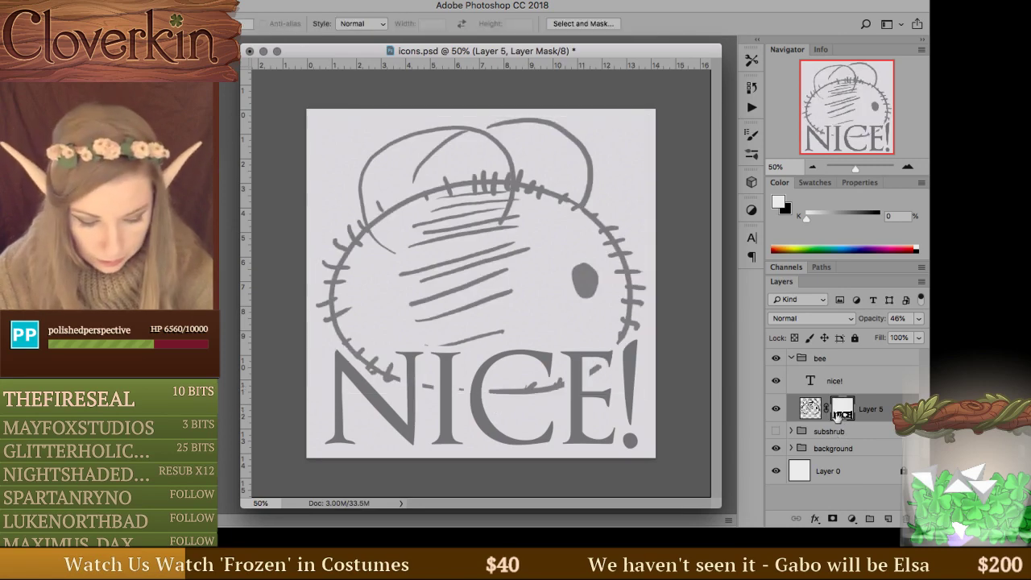
Paint black on Layer 5's mask with a 97 px hard round brush to hide the bee's outline fragments between the letters.
{"action": "key", "text": "b"}
{"action": "right_click", "coordinate": [424, 372]}
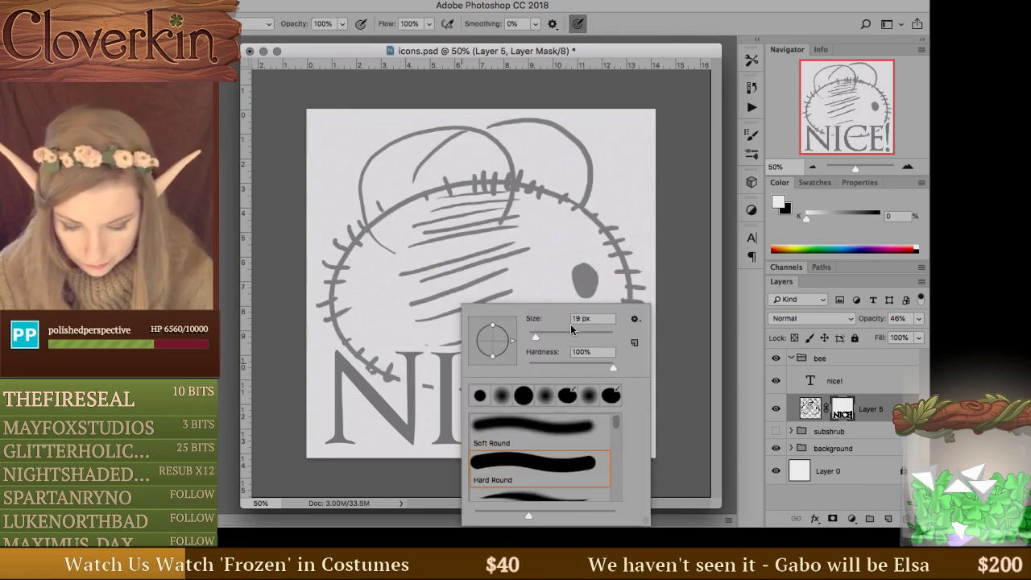
{"action": "left_click_drag", "start_coordinate": [563, 340], "coordinate": [569, 340]}
{"action": "key", "text": "Return"}
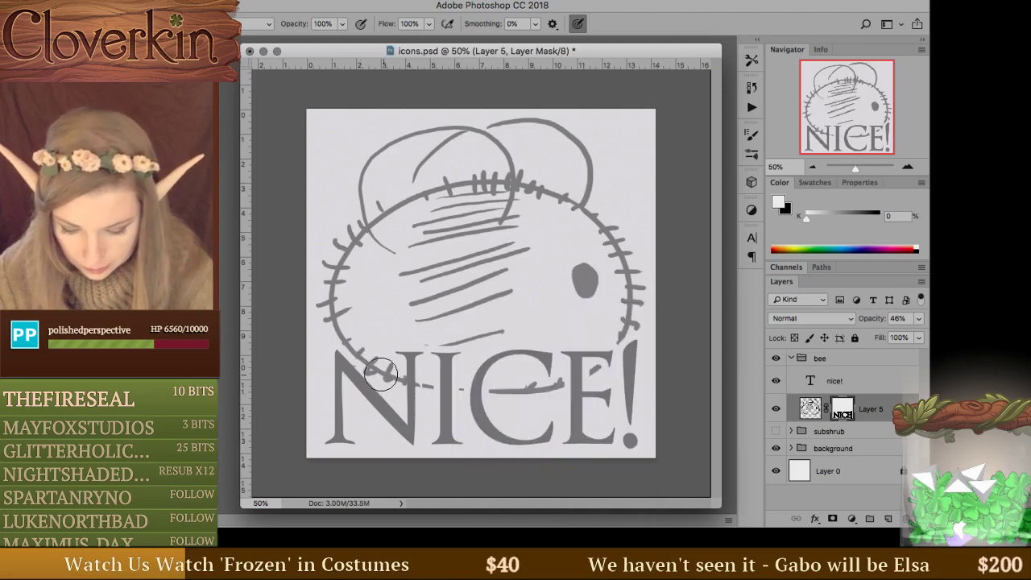
{"action": "key", "text": "x"}
{"action": "mouse_move", "coordinate": [354, 371]}
{"action": "left_mouse_down"}
{"action": "mouse_move", "coordinate": [462, 394]}
{"action": "mouse_move", "coordinate": [546, 392]}
{"action": "mouse_move", "coordinate": [611, 369]}
{"action": "mouse_move", "coordinate": [597, 370]}
{"action": "mouse_move", "coordinate": [644, 388]}
{"action": "left_mouse_up"}
{"action": "left_click_drag", "start_coordinate": [395, 369], "coordinate": [368, 364]}
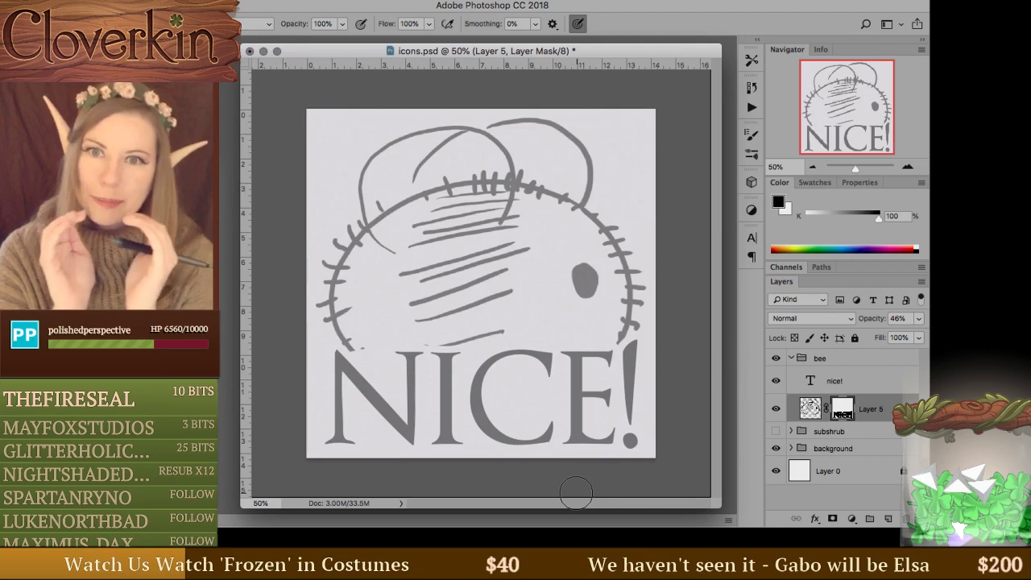
Hide the bee group.
{"action": "left_click", "coordinate": [775, 359]}
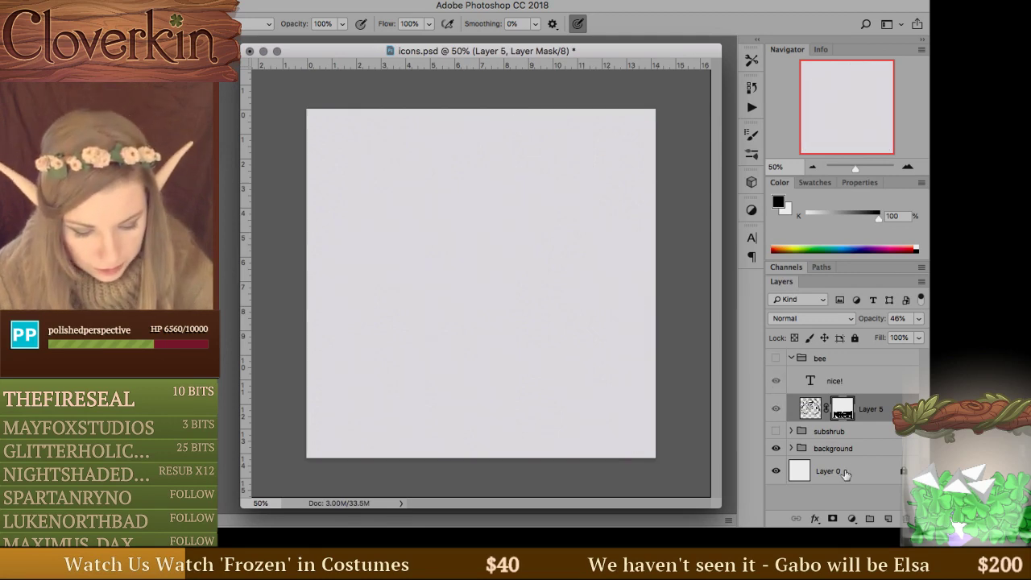
Paint two upright yellow ovals (H 48, S 100, B 100) side by side on a new layer placed above the bee group.
{"action": "left_click", "coordinate": [847, 358]}
{"action": "left_click", "coordinate": [887, 518]}
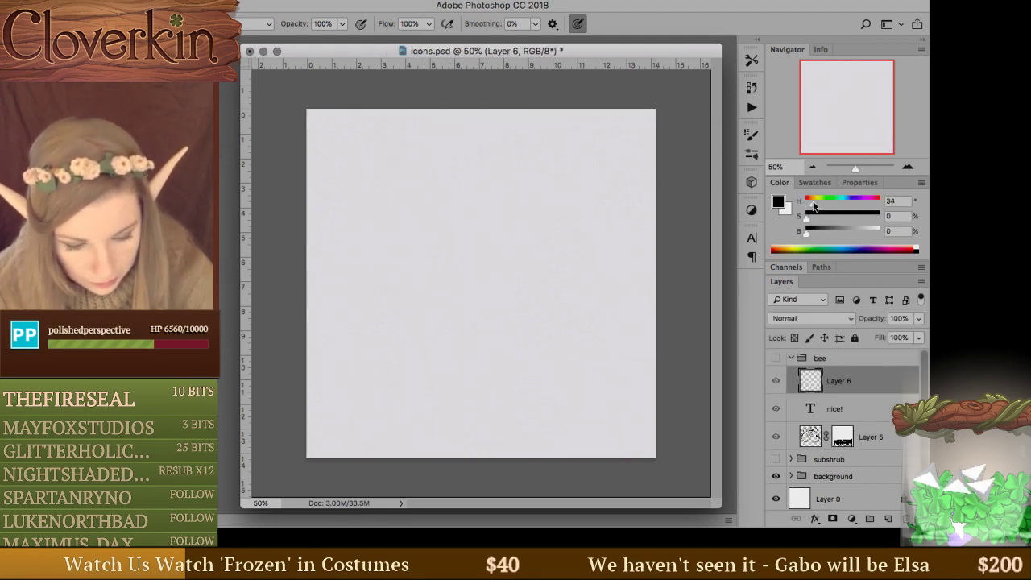
{"action": "left_click_drag", "start_coordinate": [856, 232], "coordinate": [882, 216]}
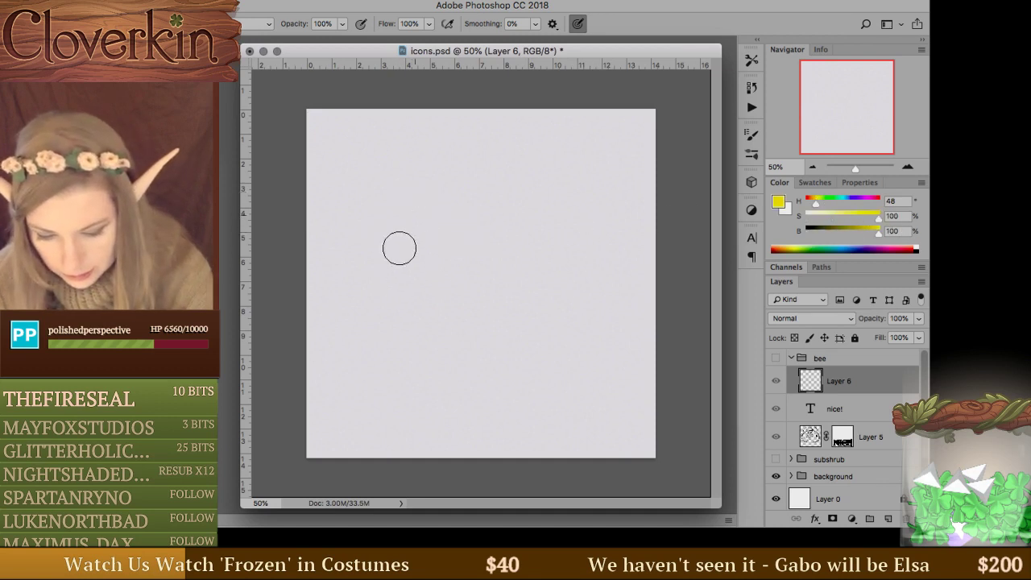
{"action": "left_click_drag", "start_coordinate": [419, 237], "coordinate": [404, 231]}
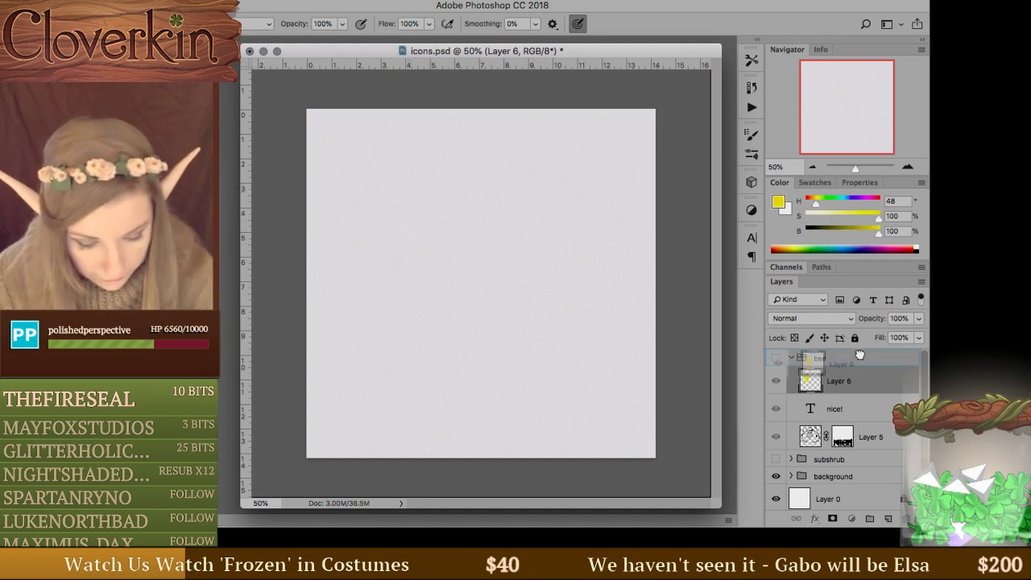
{"action": "left_click_drag", "start_coordinate": [846, 380], "coordinate": [844, 352]}
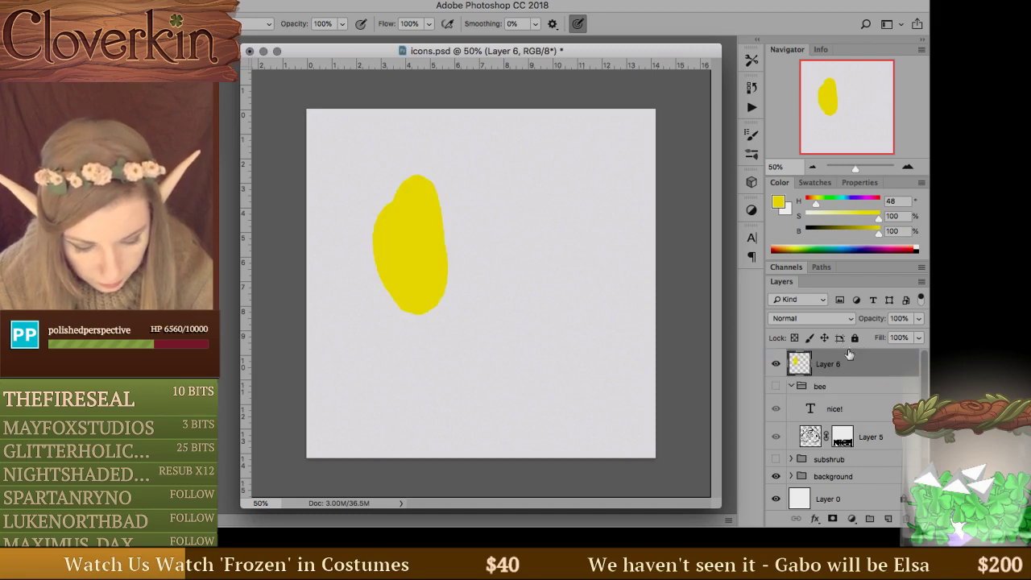
{"action": "mouse_move", "coordinate": [567, 256]}
{"action": "left_mouse_down"}
{"action": "mouse_move", "coordinate": [538, 192]}
{"action": "mouse_move", "coordinate": [550, 194]}
{"action": "left_mouse_up"}
Paint a wide black stripe between the yellow ovals and a small black eye dot on the right oval with a smaller brush.
{"action": "key", "text": "d"}
{"action": "left_click", "coordinate": [451, 253]}
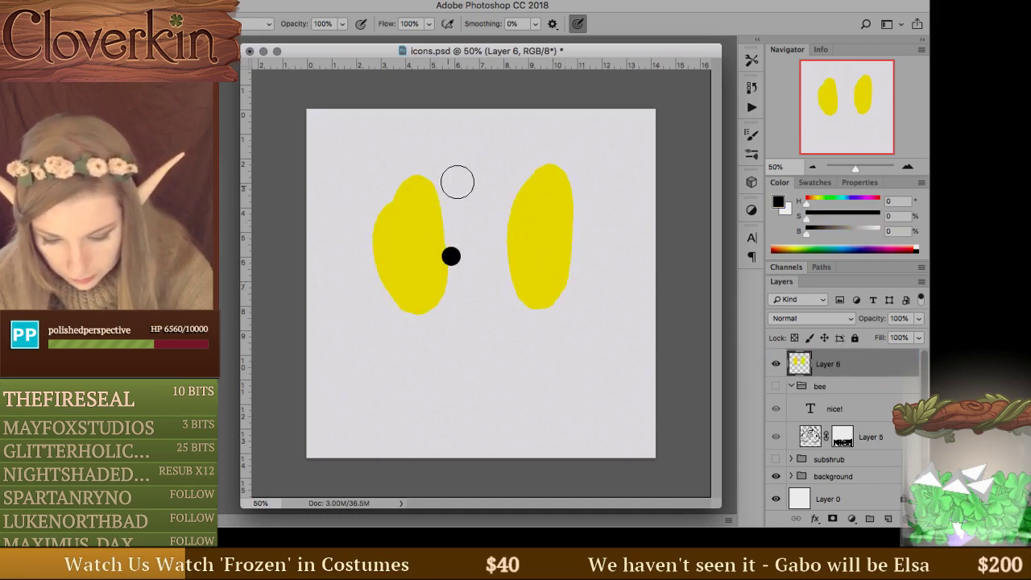
{"action": "mouse_move", "coordinate": [455, 180]}
{"action": "left_mouse_down"}
{"action": "mouse_move", "coordinate": [462, 230]}
{"action": "mouse_move", "coordinate": [488, 176]}
{"action": "left_mouse_up"}
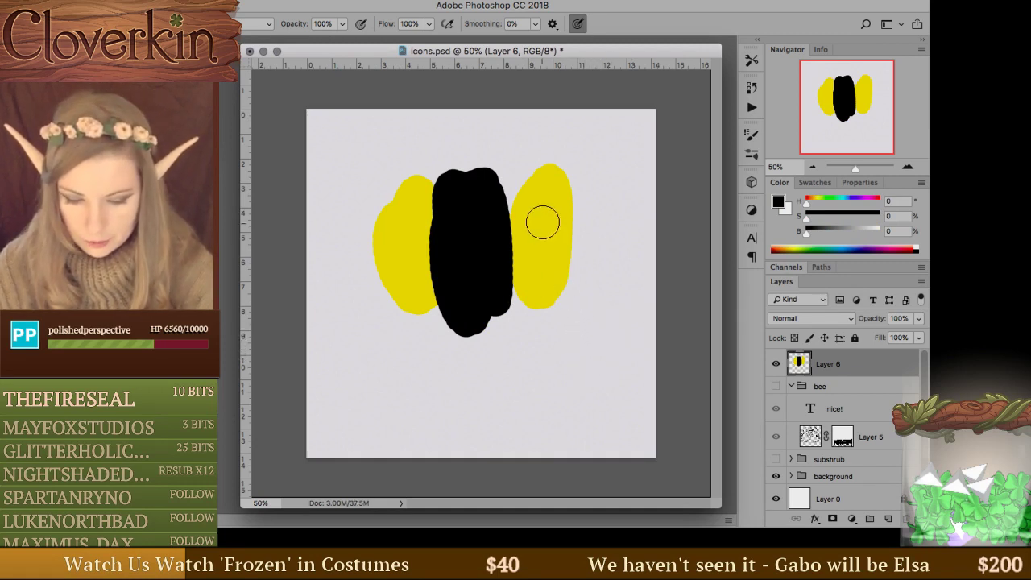
{"action": "right_click", "coordinate": [588, 211]}
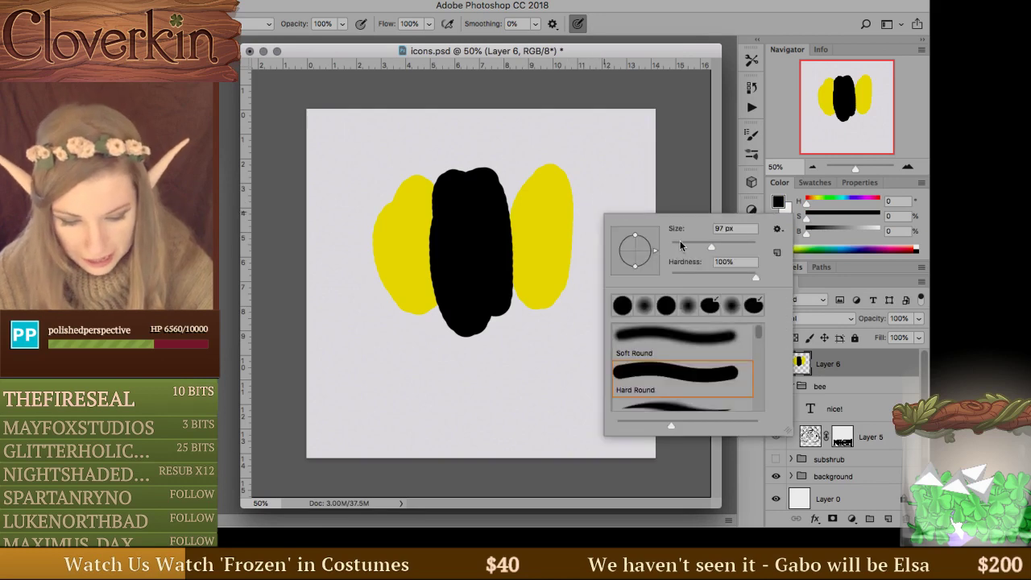
{"action": "left_click", "coordinate": [558, 215]}
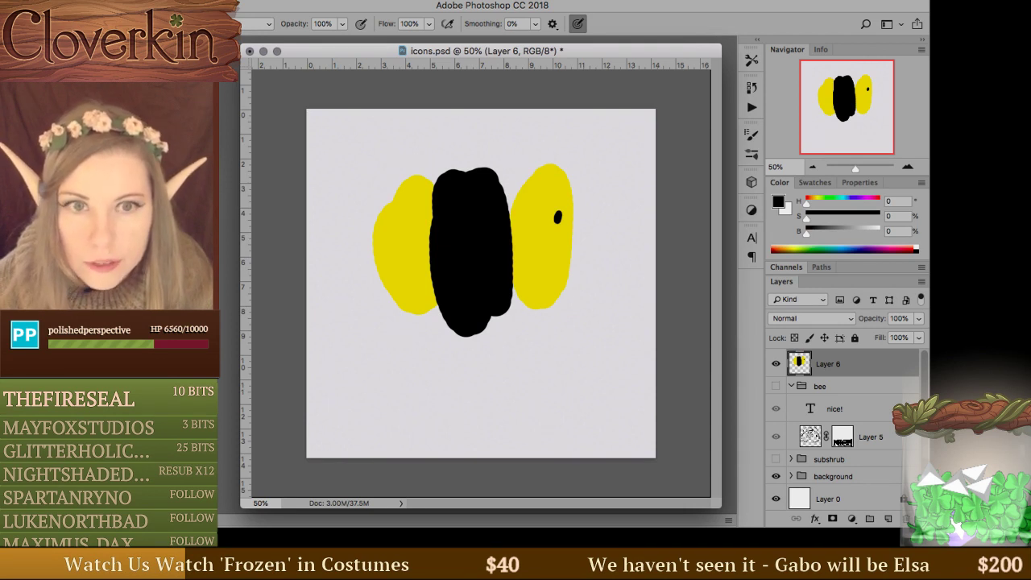
Delete Layer 6 with the yellow and black bee doodle.
{"action": "key", "text": "super+Tab"}
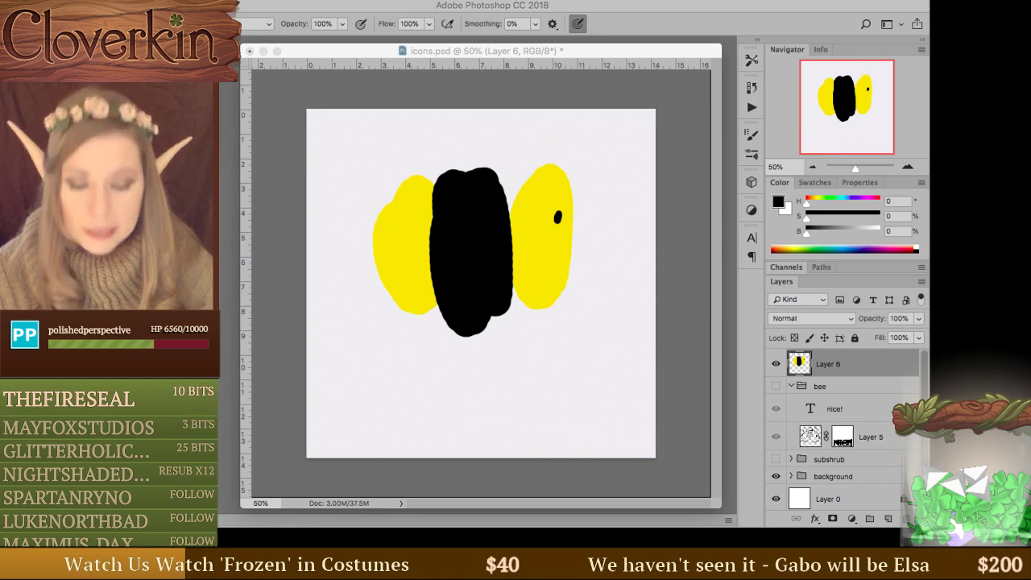
{"action": "left_click", "coordinate": [828, 368]}
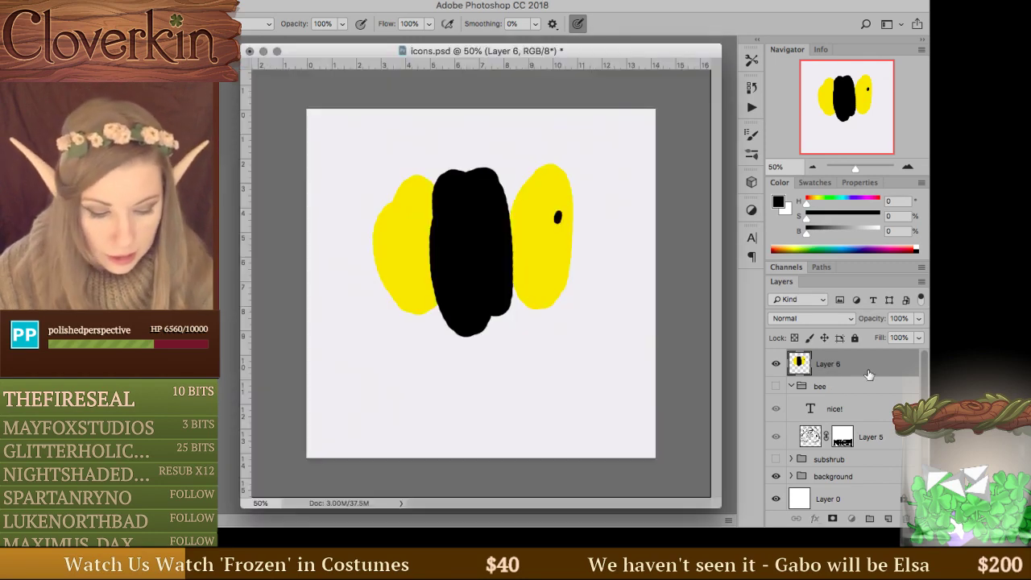
{"action": "key", "text": "Delete"}
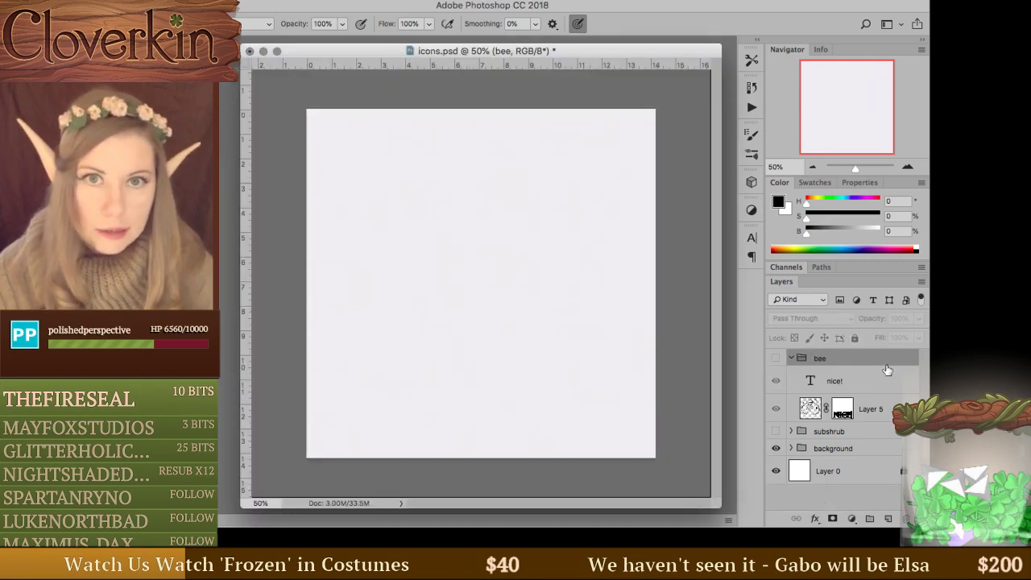
{"action": "left_click", "coordinate": [359, 239]}
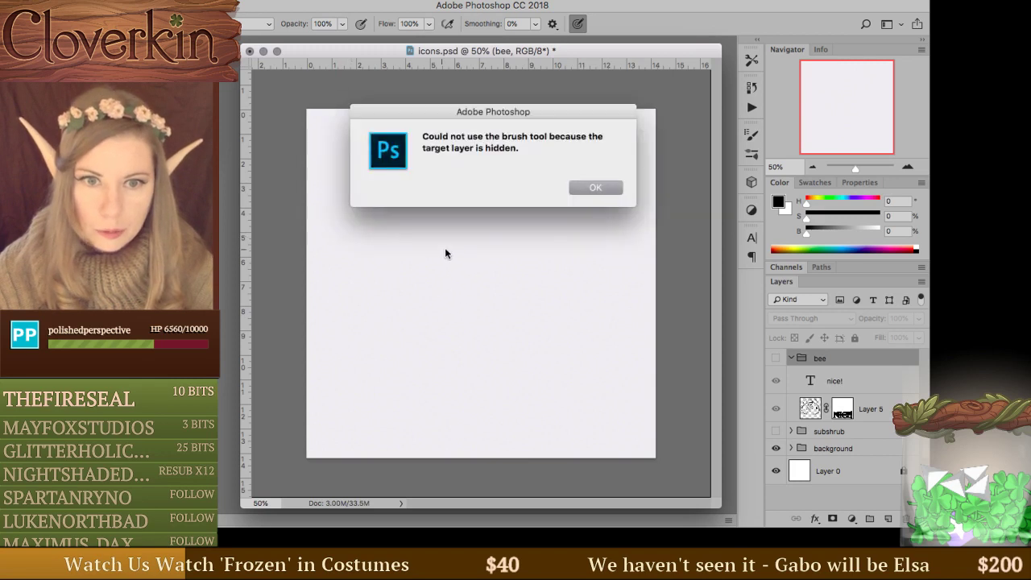
{"action": "left_click", "coordinate": [572, 190]}
{"action": "key", "text": "v"}
{"action": "left_click", "coordinate": [756, 183]}
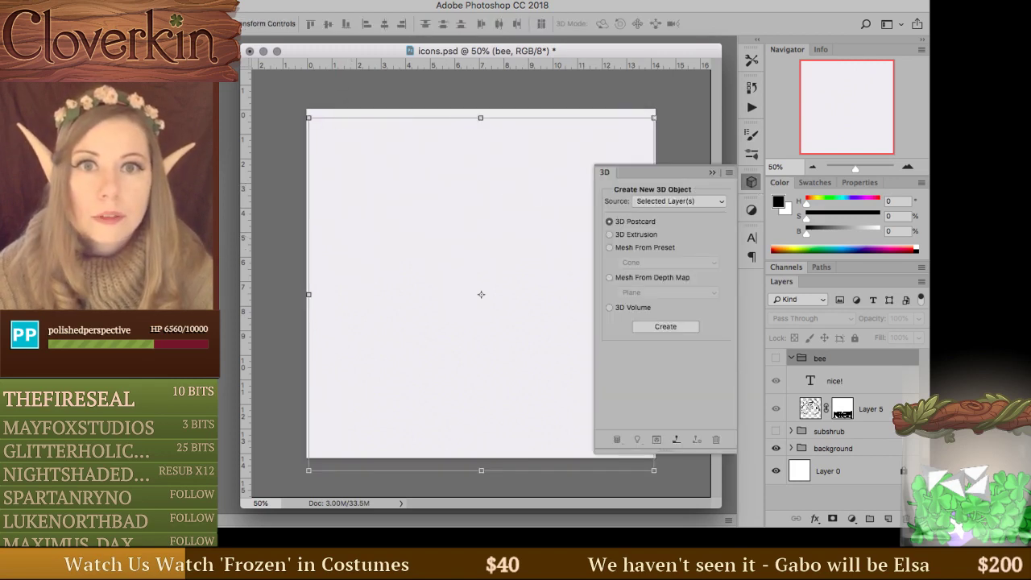
Show the bee group again and collapse it in the layer stack.
{"action": "key", "text": "super+Tab"}
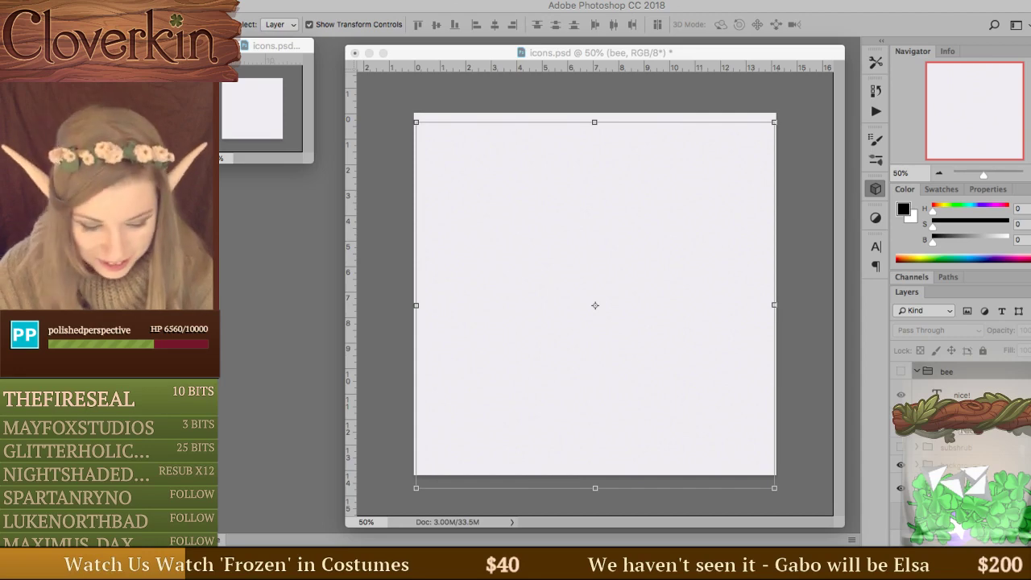
{"action": "left_click", "coordinate": [901, 372]}
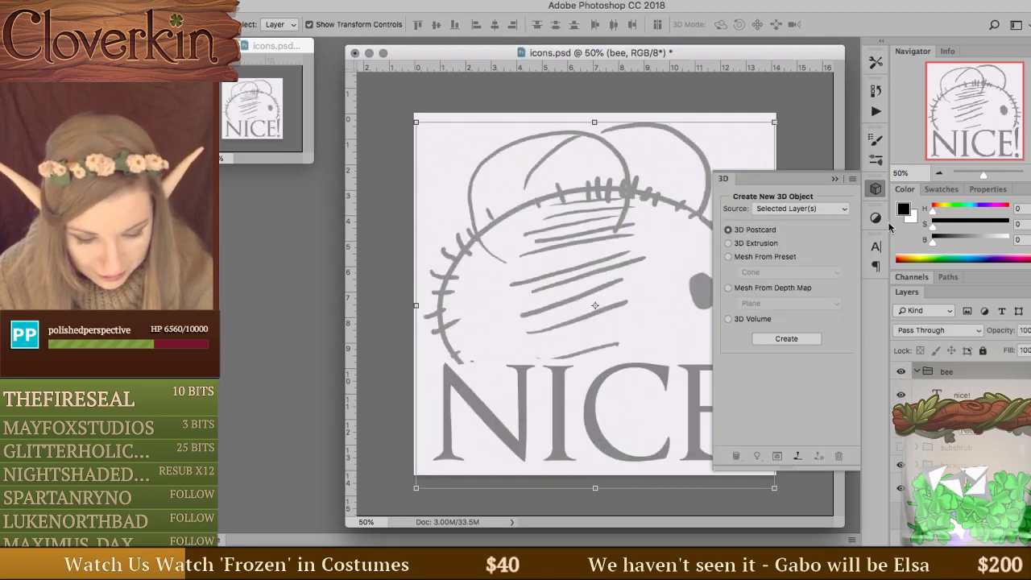
{"action": "left_click", "coordinate": [914, 371]}
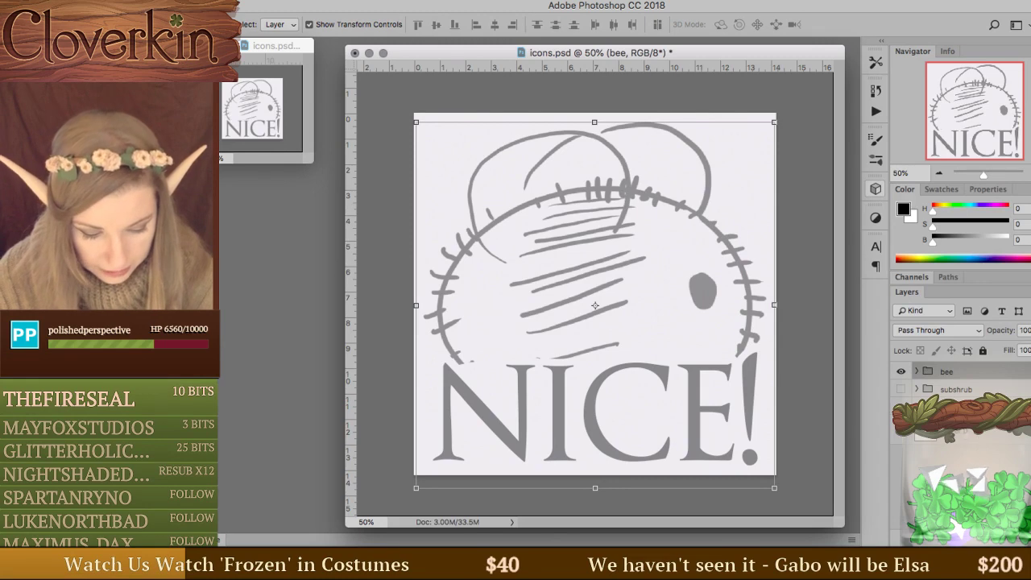
Create a new group named clover above the bee group and hide the bee group.
{"action": "key", "text": "super+g"}
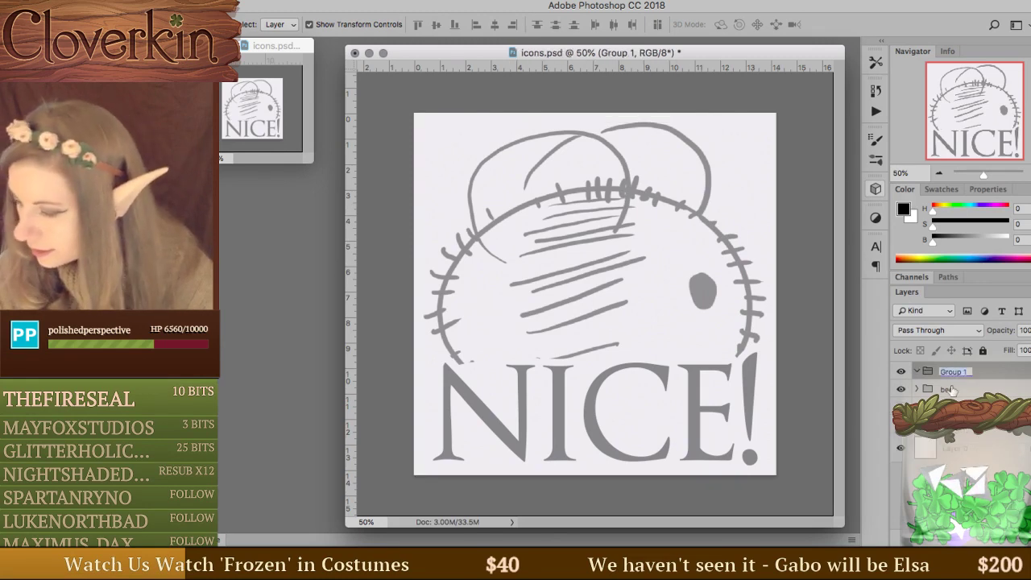
{"action": "key", "text": "BackSpace"}
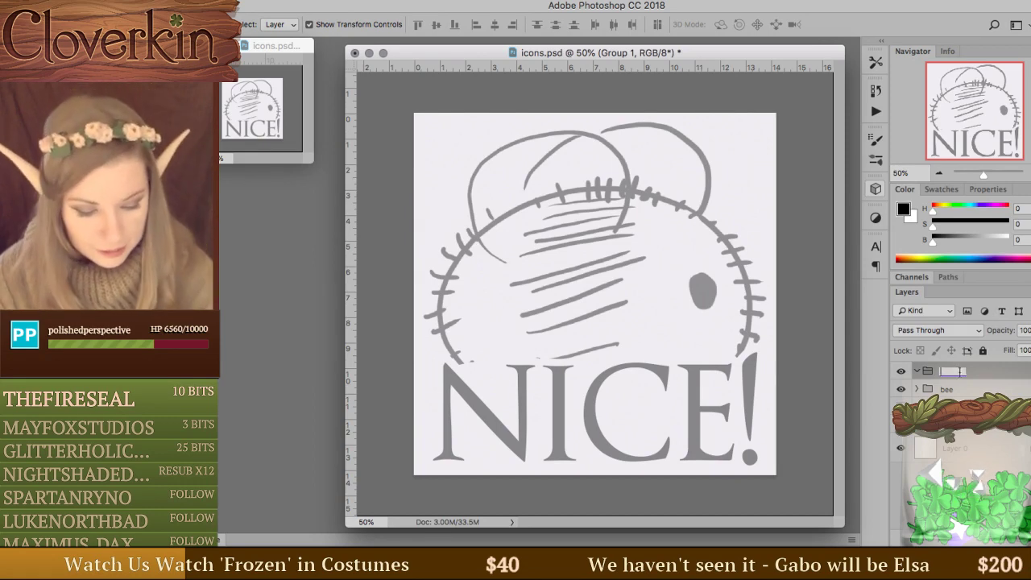
{"action": "type", "text": "clove"}
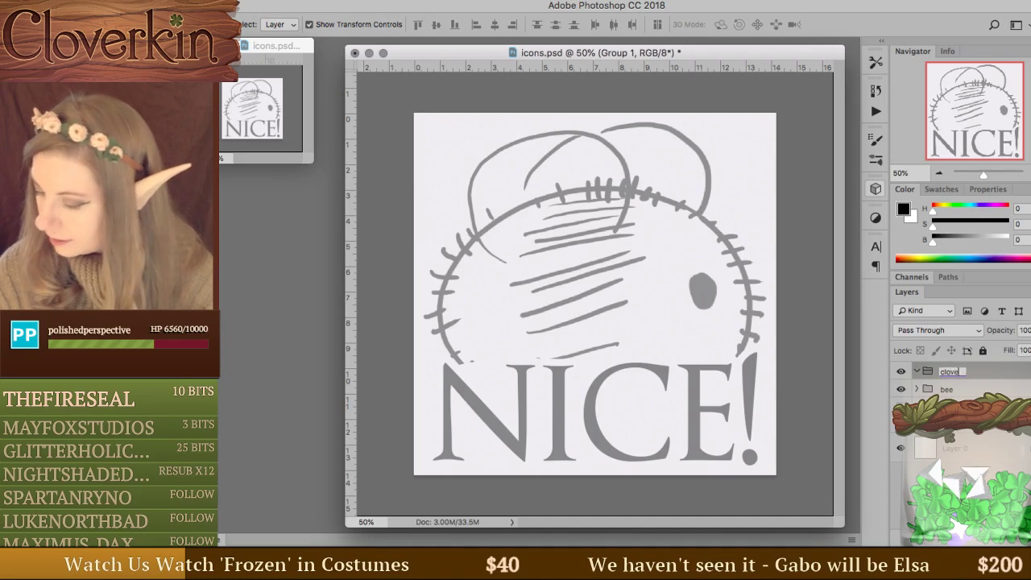
{"action": "type", "text": "r"}
{"action": "key", "text": "Return"}
{"action": "left_click", "coordinate": [900, 389]}
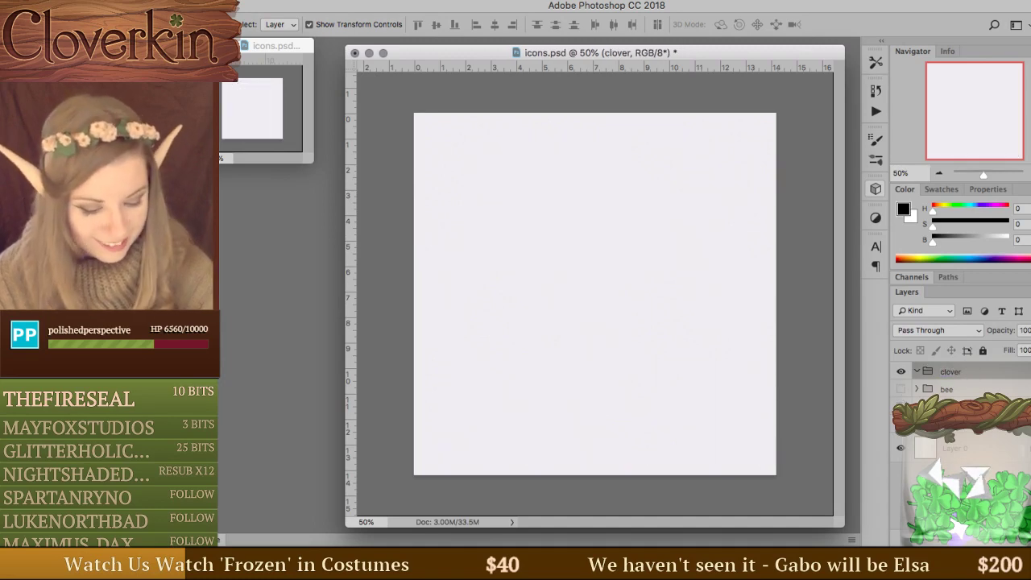
Add a new layer inside the clover group for brush sketching and set its opacity to 46%.
{"action": "key", "text": "super+shift+alt+n"}
{"action": "key", "text": "b"}
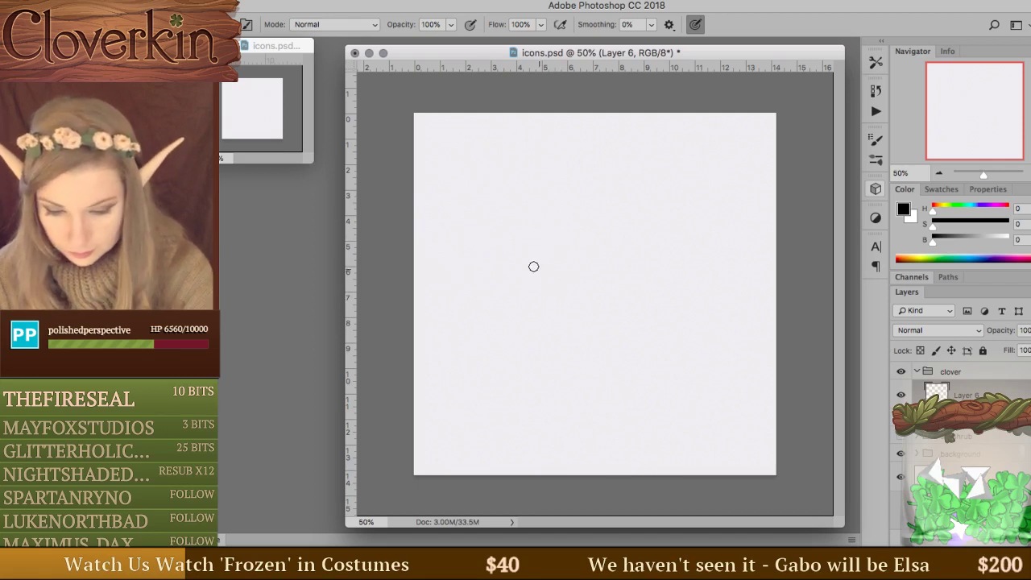
{"action": "mouse_move", "coordinate": [534, 267]}
{"action": "left_mouse_down"}
{"action": "mouse_move", "coordinate": [500, 205]}
{"action": "mouse_move", "coordinate": [549, 129]}
{"action": "mouse_move", "coordinate": [603, 151]}
{"action": "left_mouse_up"}
{"action": "key", "text": "super+z"}
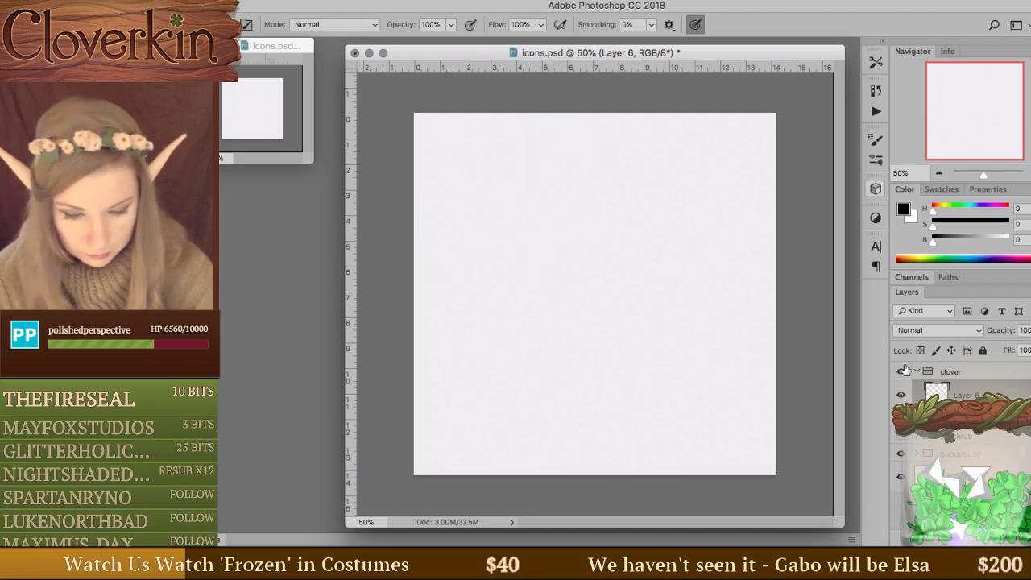
{"action": "left_click_drag", "start_coordinate": [1004, 336], "coordinate": [966, 335]}
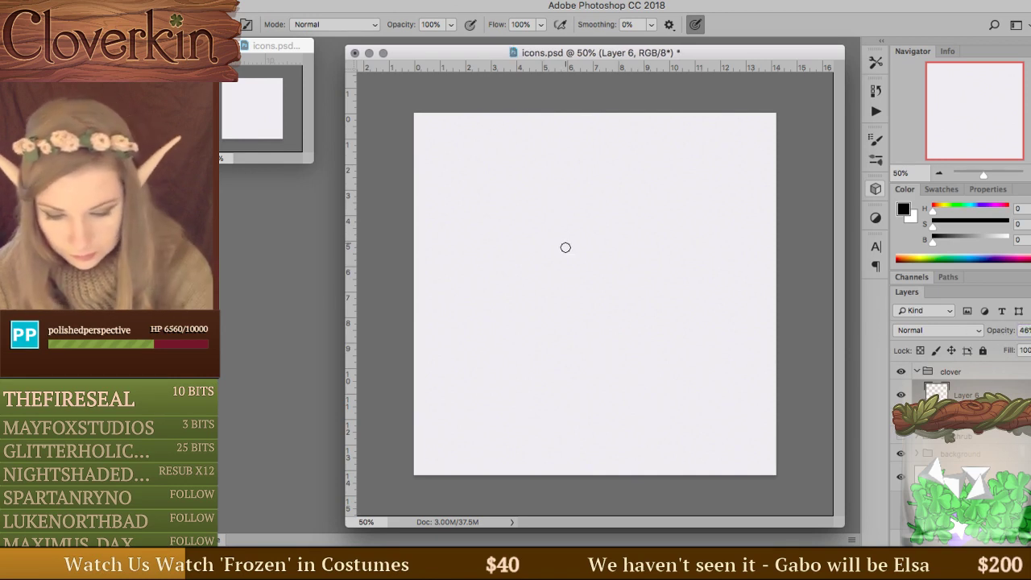
Sketch the clover's heart-shaped top leaf with an open base in the upper half of the canvas and erase its lower ends shorter.
{"action": "mouse_move", "coordinate": [537, 264]}
{"action": "left_mouse_down"}
{"action": "mouse_move", "coordinate": [493, 196]}
{"action": "mouse_move", "coordinate": [557, 124]}
{"action": "mouse_move", "coordinate": [569, 161]}
{"action": "left_mouse_up"}
{"action": "key", "text": "super+z"}
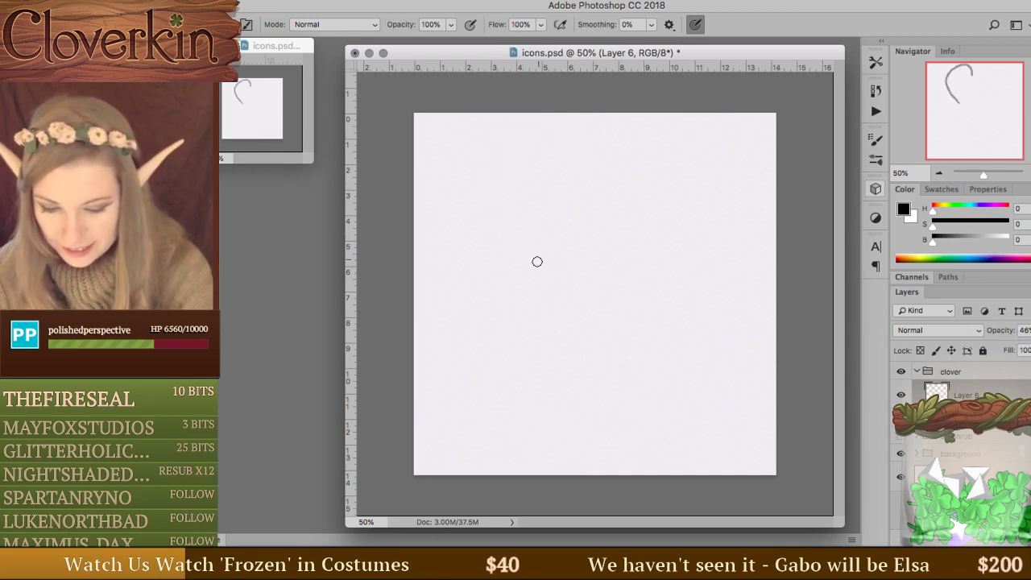
{"action": "mouse_move", "coordinate": [536, 266]}
{"action": "left_mouse_down"}
{"action": "mouse_move", "coordinate": [501, 160]}
{"action": "mouse_move", "coordinate": [586, 161]}
{"action": "mouse_move", "coordinate": [648, 131]}
{"action": "mouse_move", "coordinate": [671, 219]}
{"action": "mouse_move", "coordinate": [601, 275]}
{"action": "mouse_move", "coordinate": [645, 266]}
{"action": "mouse_move", "coordinate": [604, 285]}
{"action": "left_mouse_up"}
{"action": "key", "text": "e"}
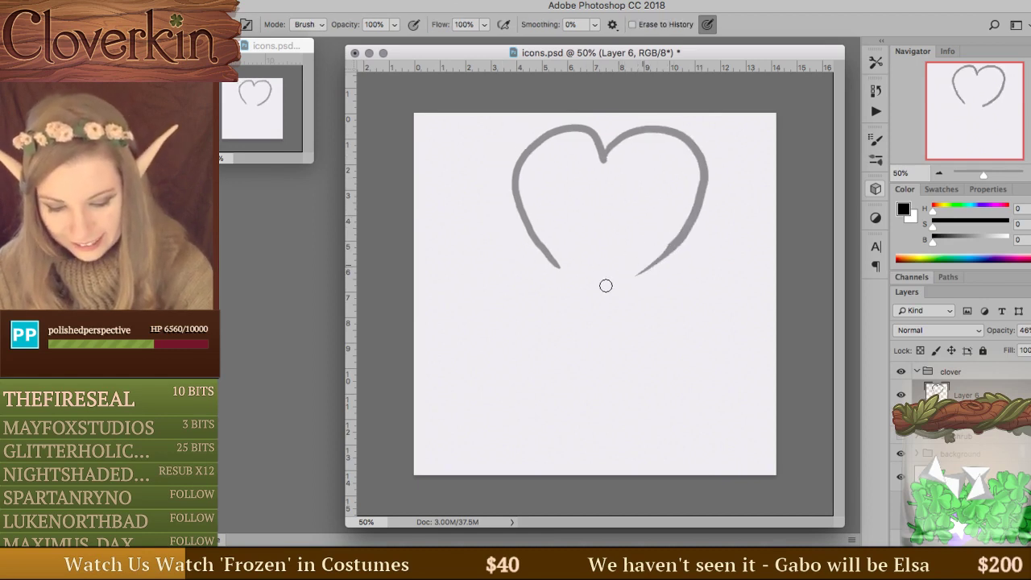
{"action": "mouse_move", "coordinate": [564, 237]}
{"action": "left_mouse_down"}
{"action": "mouse_move", "coordinate": [558, 293]}
{"action": "mouse_move", "coordinate": [627, 269]}
{"action": "mouse_move", "coordinate": [647, 225]}
{"action": "left_mouse_up"}
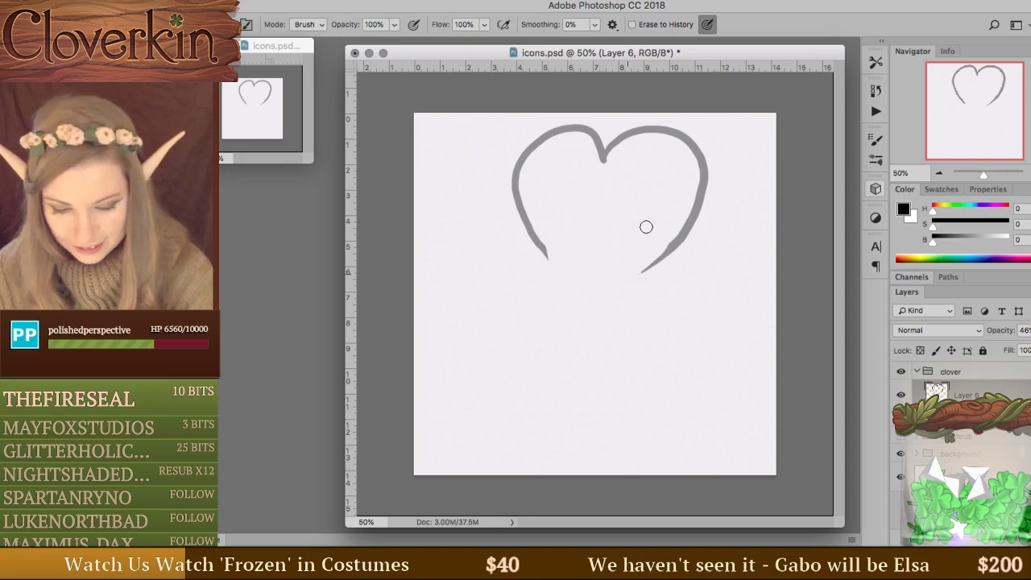
Sketch the clover's left leaf with a small curled upper lobe and a large rounded lower lobe, undoing the first attempts at both side leaves.
{"action": "key", "text": "b"}
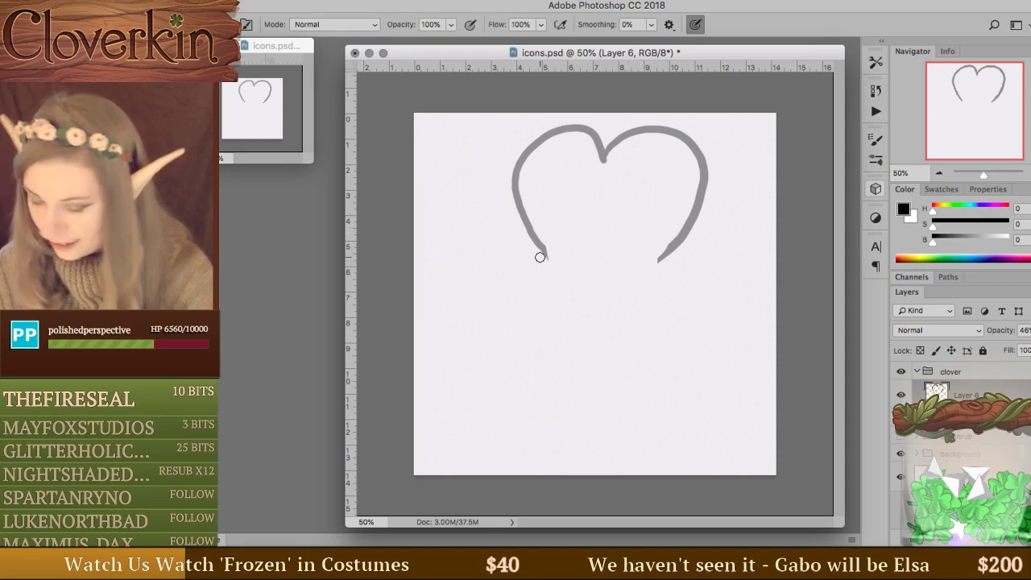
{"action": "mouse_move", "coordinate": [539, 254]}
{"action": "left_mouse_down"}
{"action": "mouse_move", "coordinate": [515, 237]}
{"action": "mouse_move", "coordinate": [486, 242]}
{"action": "mouse_move", "coordinate": [501, 265]}
{"action": "mouse_move", "coordinate": [455, 267]}
{"action": "mouse_move", "coordinate": [433, 329]}
{"action": "mouse_move", "coordinate": [504, 362]}
{"action": "mouse_move", "coordinate": [561, 328]}
{"action": "left_mouse_up"}
{"action": "mouse_move", "coordinate": [658, 260]}
{"action": "left_mouse_down"}
{"action": "mouse_move", "coordinate": [680, 246]}
{"action": "mouse_move", "coordinate": [721, 265]}
{"action": "mouse_move", "coordinate": [734, 286]}
{"action": "mouse_move", "coordinate": [725, 277]}
{"action": "mouse_move", "coordinate": [639, 344]}
{"action": "left_mouse_up"}
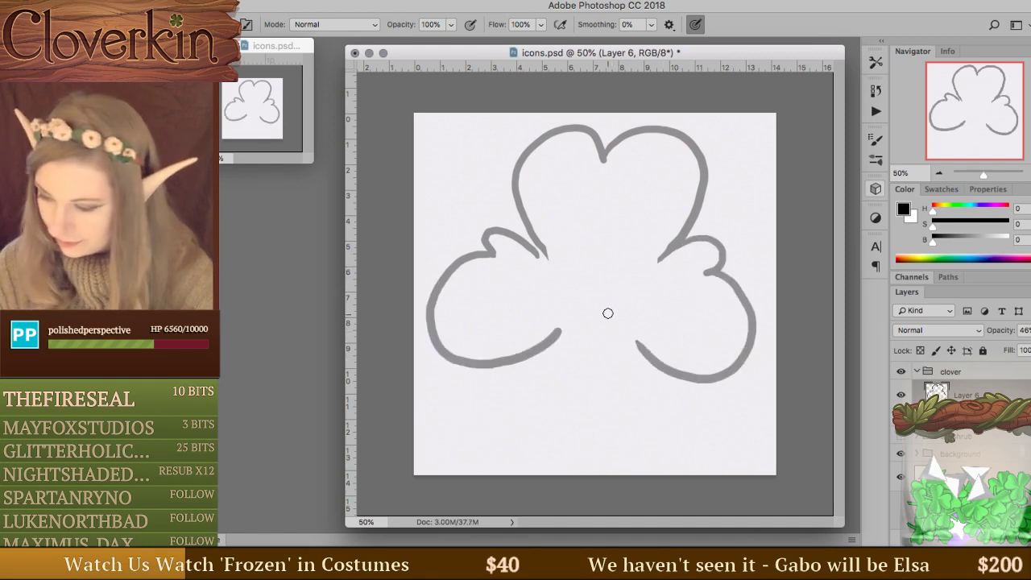
{"action": "key", "text": "ctrl+alt+z"}
{"action": "key", "text": "ctrl+alt+z"}
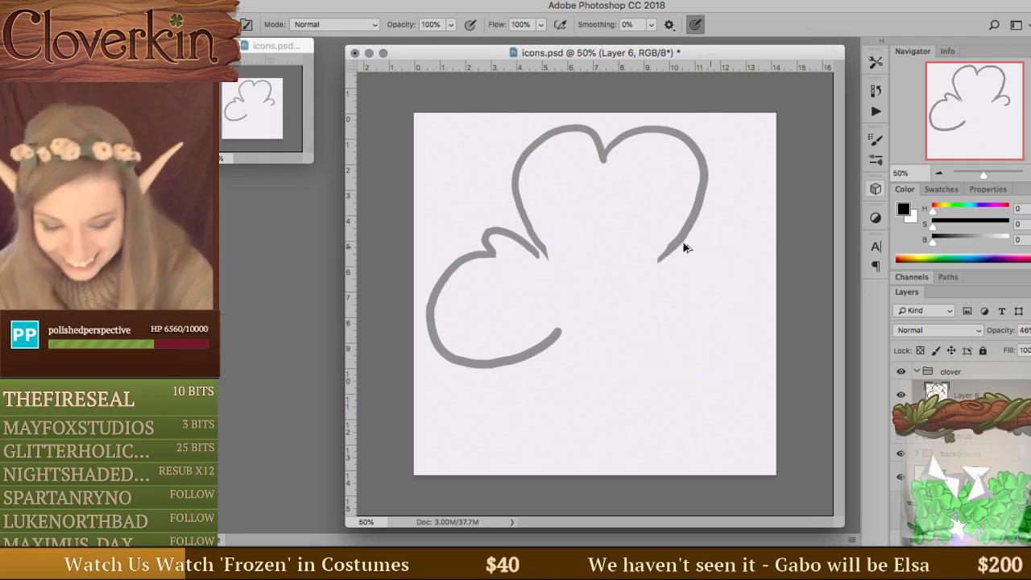
{"action": "key", "text": "ctrl+alt+z"}
{"action": "mouse_move", "coordinate": [491, 249]}
{"action": "left_mouse_down"}
{"action": "mouse_move", "coordinate": [447, 289]}
{"action": "mouse_move", "coordinate": [453, 366]}
{"action": "mouse_move", "coordinate": [570, 330]}
{"action": "mouse_move", "coordinate": [564, 305]}
{"action": "mouse_move", "coordinate": [517, 391]}
{"action": "mouse_move", "coordinate": [431, 296]}
{"action": "mouse_move", "coordinate": [455, 269]}
{"action": "mouse_move", "coordinate": [452, 361]}
{"action": "mouse_move", "coordinate": [598, 324]}
{"action": "left_mouse_up"}
{"action": "key", "text": "ctrl+alt+z"}
{"action": "key", "text": "ctrl+alt+z"}
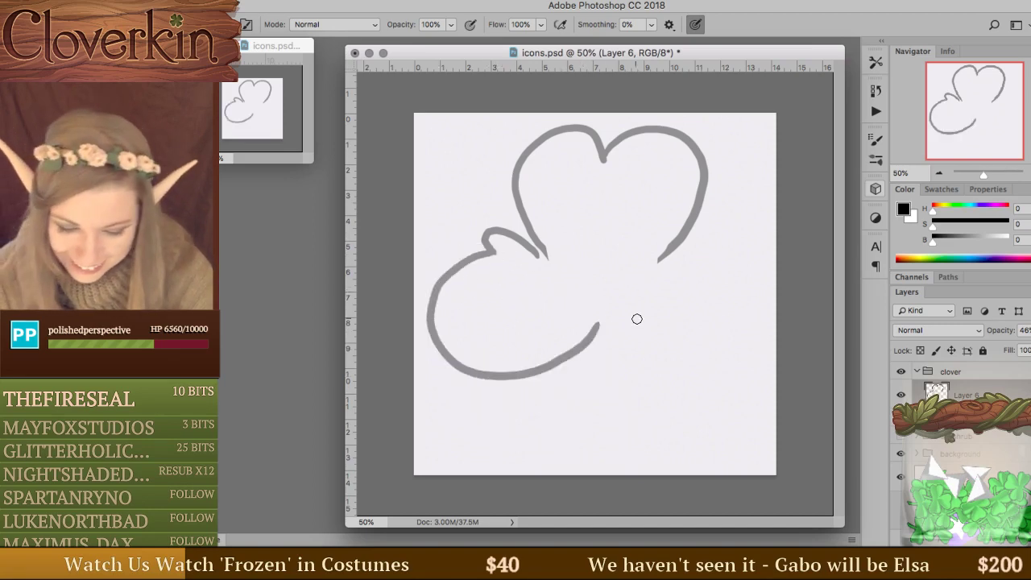
Sketch a mirrored right leaf meeting the left one under the clover's centre, and trim the left leaf's inner end.
{"action": "mouse_move", "coordinate": [659, 260]}
{"action": "left_mouse_down"}
{"action": "mouse_move", "coordinate": [729, 272]}
{"action": "mouse_move", "coordinate": [715, 264]}
{"action": "mouse_move", "coordinate": [756, 321]}
{"action": "mouse_move", "coordinate": [629, 383]}
{"action": "mouse_move", "coordinate": [598, 336]}
{"action": "left_mouse_up"}
{"action": "key", "text": "e"}
{"action": "key", "text": "b"}
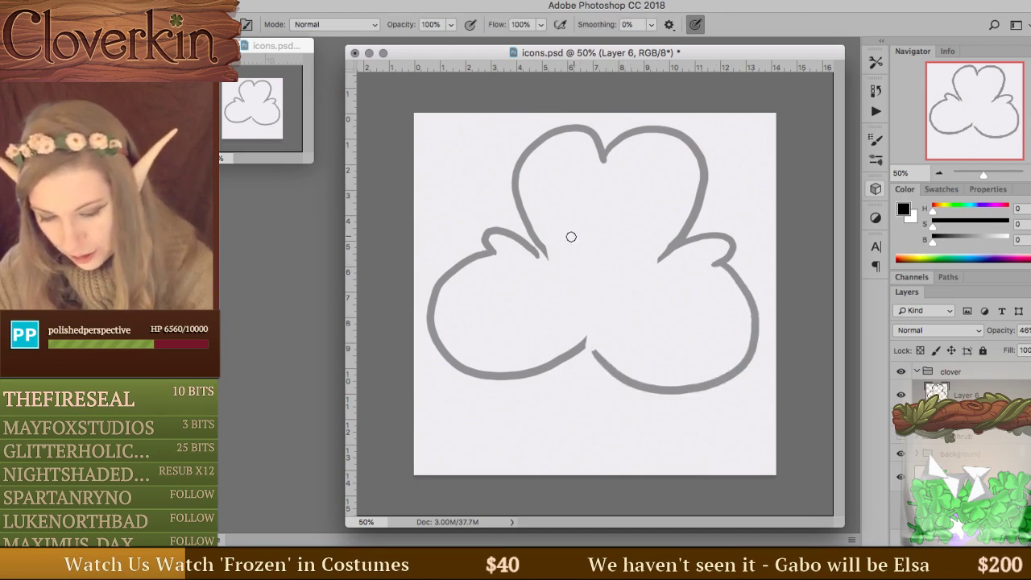
Draw two T-shaped deadpan eyes and a short dash mouth on the clover, plus two thin legs with outlined feet below it.
{"action": "mouse_move", "coordinate": [544, 282]}
{"action": "left_mouse_down"}
{"action": "mouse_move", "coordinate": [572, 283]}
{"action": "mouse_move", "coordinate": [555, 302]}
{"action": "left_mouse_up"}
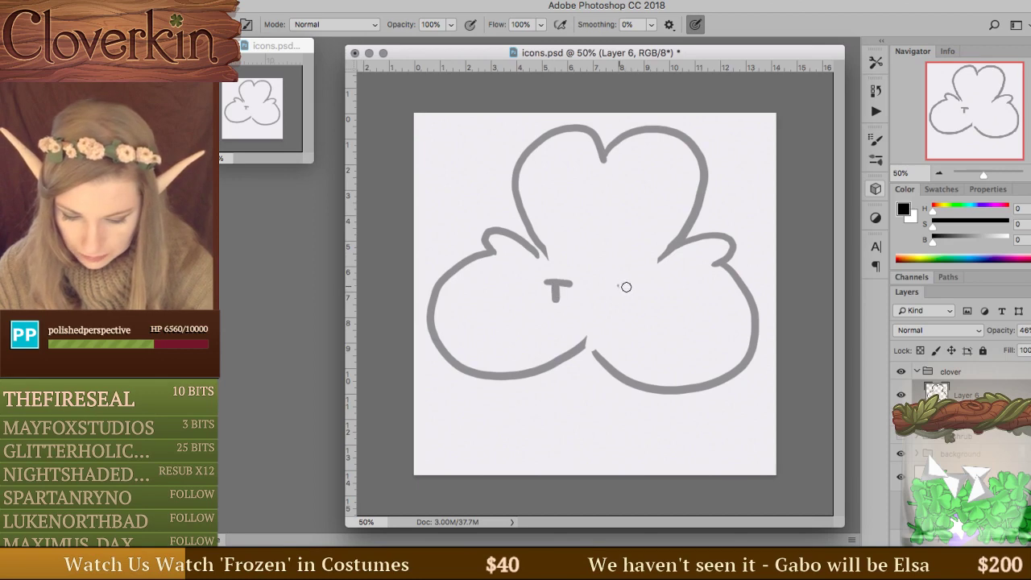
{"action": "mouse_move", "coordinate": [617, 286]}
{"action": "left_mouse_down"}
{"action": "mouse_move", "coordinate": [653, 285]}
{"action": "mouse_move", "coordinate": [593, 315]}
{"action": "left_mouse_up"}
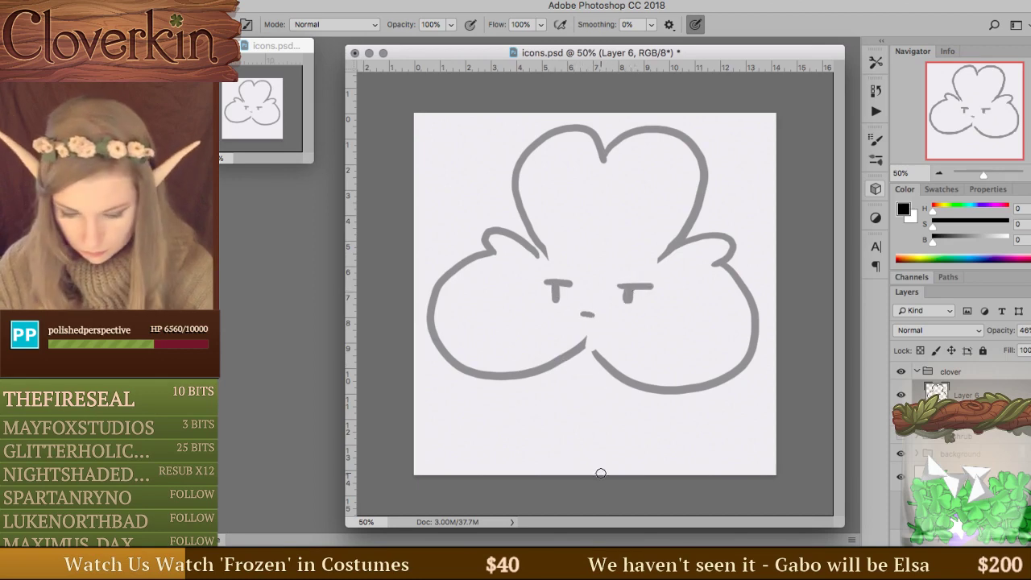
{"action": "mouse_move", "coordinate": [561, 368]}
{"action": "left_mouse_down"}
{"action": "mouse_move", "coordinate": [579, 414]}
{"action": "mouse_move", "coordinate": [549, 425]}
{"action": "left_mouse_up"}
{"action": "mouse_move", "coordinate": [608, 388]}
{"action": "left_mouse_down"}
{"action": "mouse_move", "coordinate": [596, 421]}
{"action": "mouse_move", "coordinate": [612, 439]}
{"action": "left_mouse_up"}
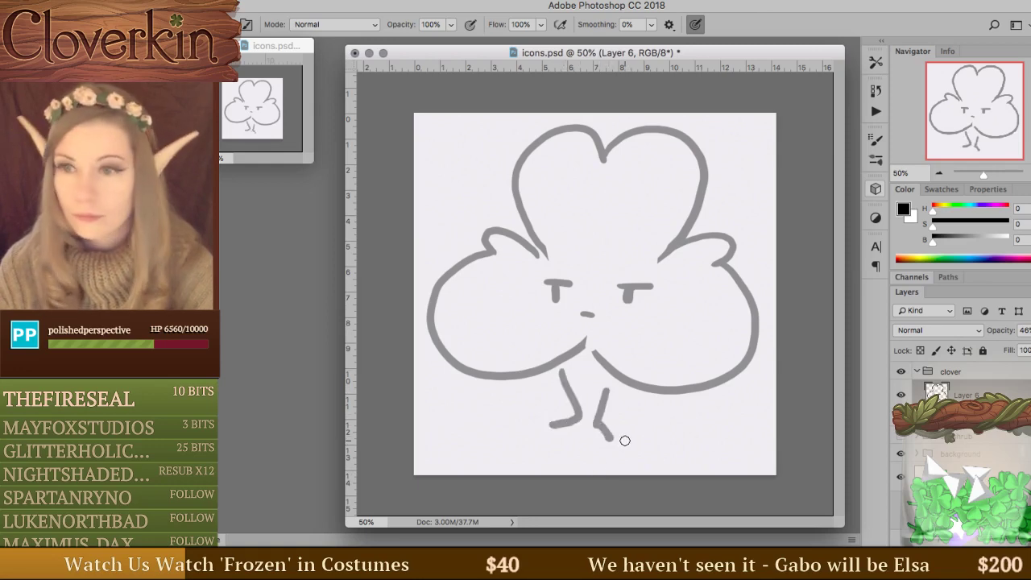
{"action": "key", "text": "ctrl+z"}
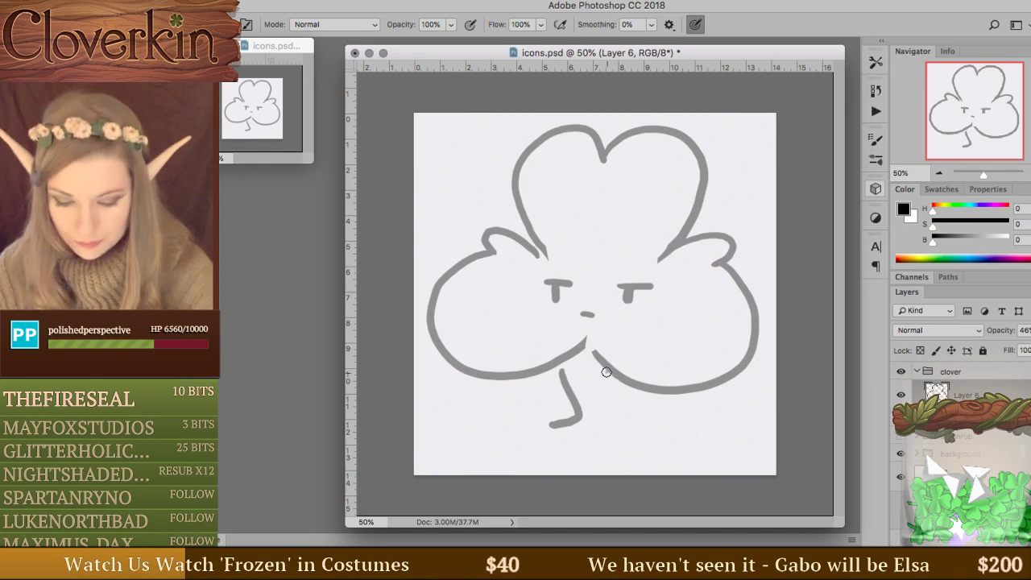
{"action": "mouse_move", "coordinate": [606, 372]}
{"action": "left_mouse_down"}
{"action": "mouse_move", "coordinate": [604, 444]}
{"action": "mouse_move", "coordinate": [618, 435]}
{"action": "mouse_move", "coordinate": [604, 447]}
{"action": "mouse_move", "coordinate": [619, 423]}
{"action": "left_mouse_up"}
{"action": "key", "text": "ctrl+z"}
{"action": "left_click_drag", "start_coordinate": [545, 421], "coordinate": [576, 412]}
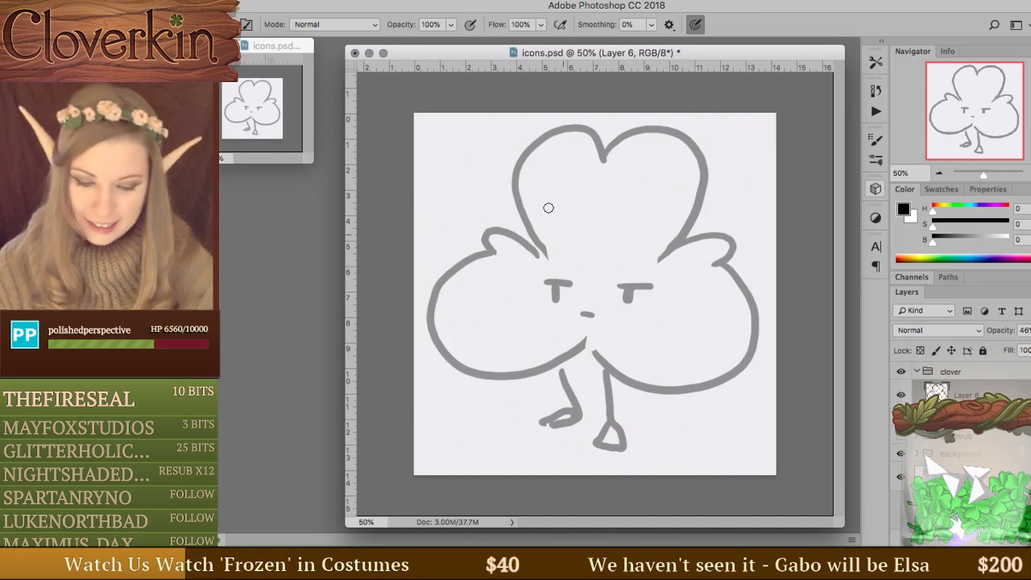
Move the large icons.psd window out of the visible workspace, keeping the small second view in place.
{"action": "left_click_drag", "start_coordinate": [439, 53], "coordinate": [1029, 48]}
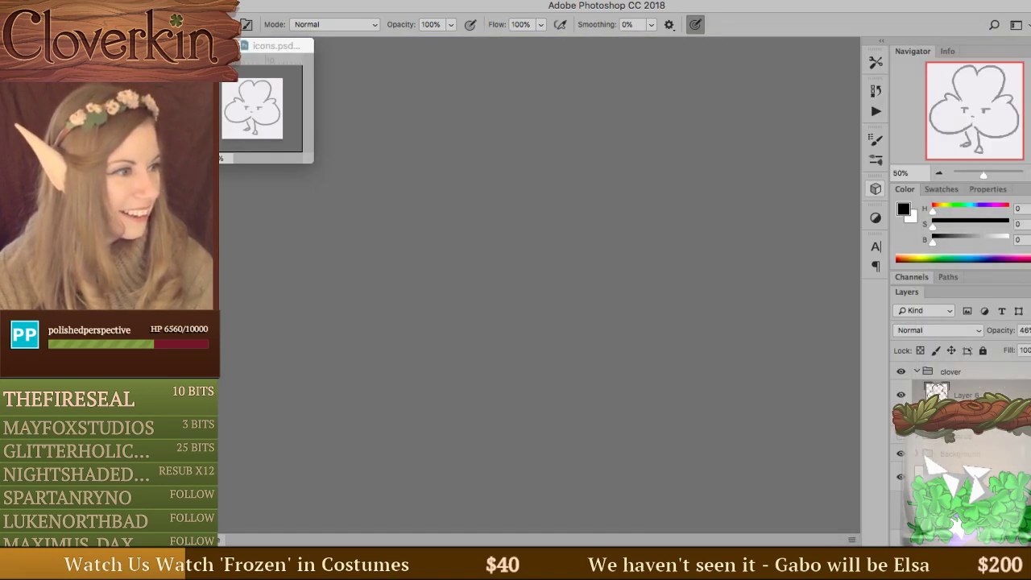
Erase the clover's stern eyes and try two round dot eyes with a filled open mouth instead.
{"action": "left_click_drag", "start_coordinate": [1029, 49], "coordinate": [427, 59]}
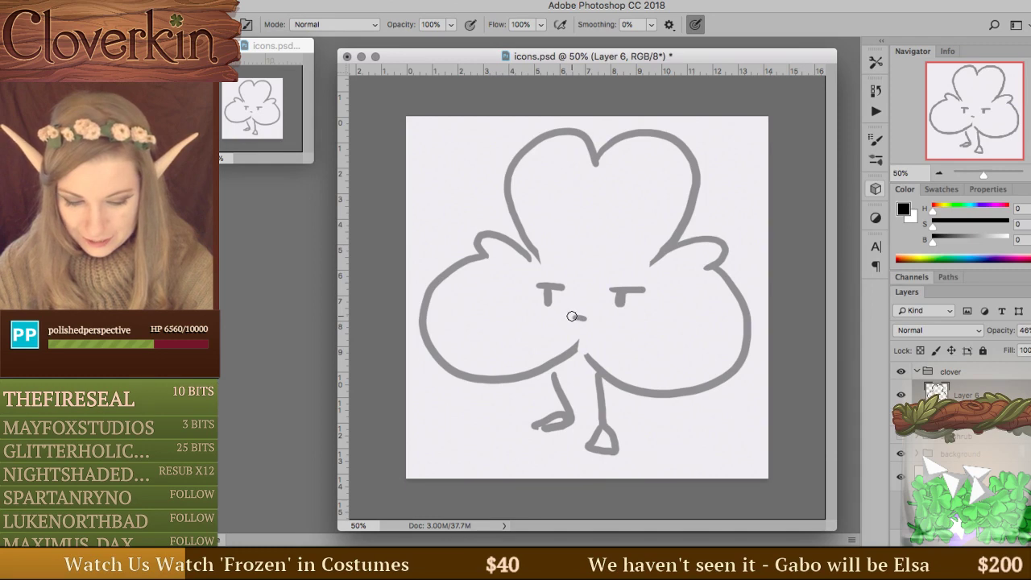
{"action": "key", "text": "e"}
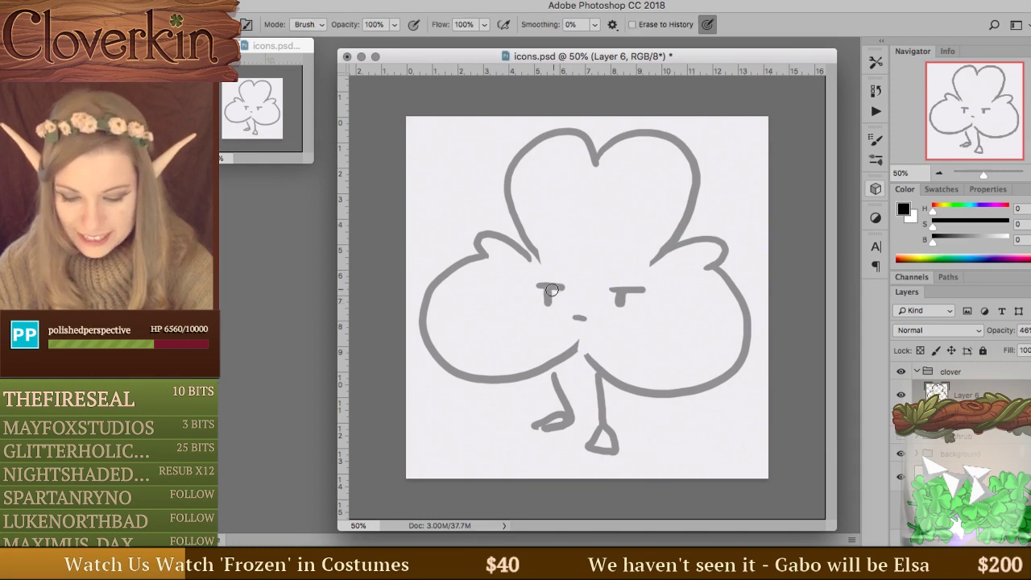
{"action": "mouse_move", "coordinate": [551, 290]}
{"action": "left_mouse_down"}
{"action": "mouse_move", "coordinate": [522, 290]}
{"action": "mouse_move", "coordinate": [534, 300]}
{"action": "mouse_move", "coordinate": [634, 285]}
{"action": "mouse_move", "coordinate": [613, 306]}
{"action": "mouse_move", "coordinate": [642, 298]}
{"action": "left_mouse_up"}
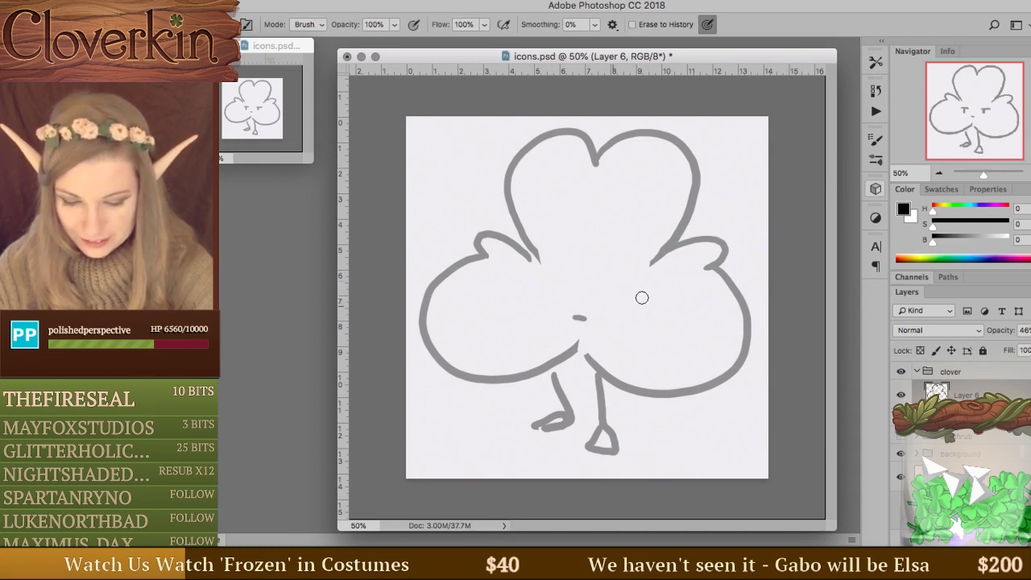
{"action": "key", "text": "b"}
{"action": "left_click", "coordinate": [540, 298]}
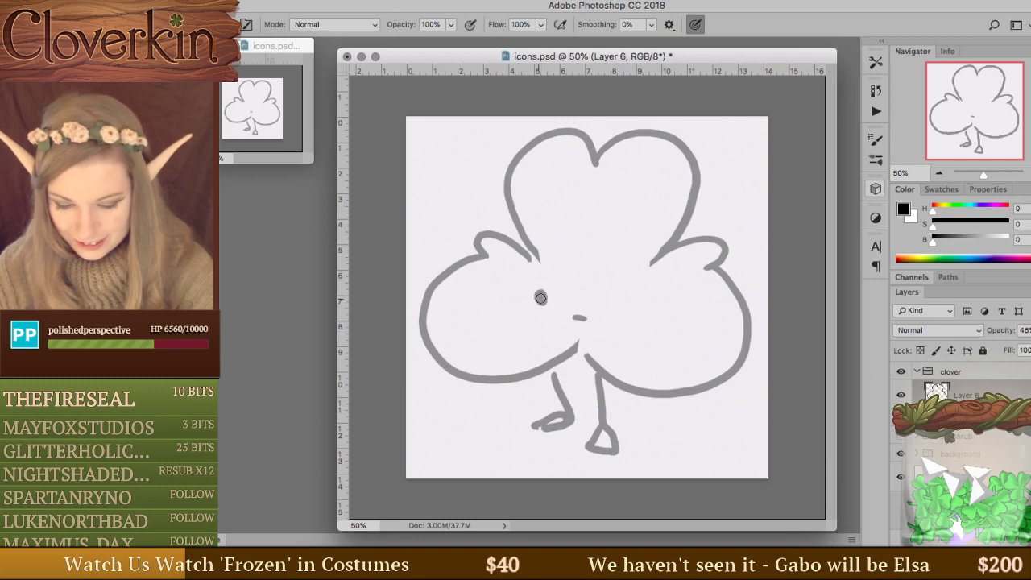
{"action": "left_click", "coordinate": [629, 300]}
{"action": "mouse_move", "coordinate": [564, 310]}
{"action": "left_mouse_down"}
{"action": "mouse_move", "coordinate": [600, 310]}
{"action": "mouse_move", "coordinate": [593, 320]}
{"action": "mouse_move", "coordinate": [583, 313]}
{"action": "left_mouse_up"}
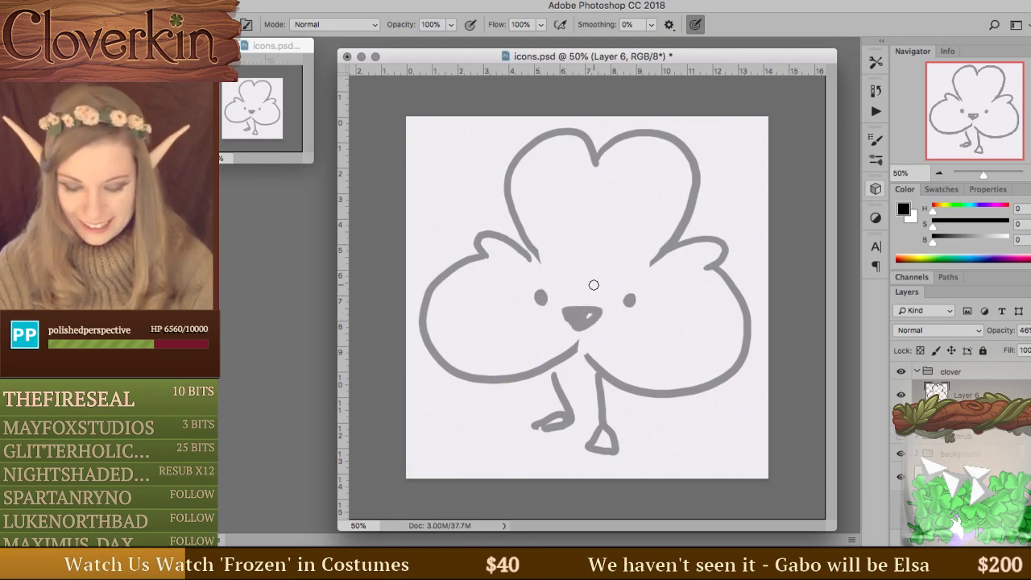
Undo the dot eyes, open mouth and eye erasing on the clover's face.
{"action": "key", "text": "super+alt+z"}
{"action": "key", "text": "super+alt+z"}
{"action": "key", "text": "super+alt+z"}
{"action": "key", "text": "super+alt+z"}
{"action": "key", "text": "super+alt+z"}
{"action": "key", "text": "super+alt+z"}
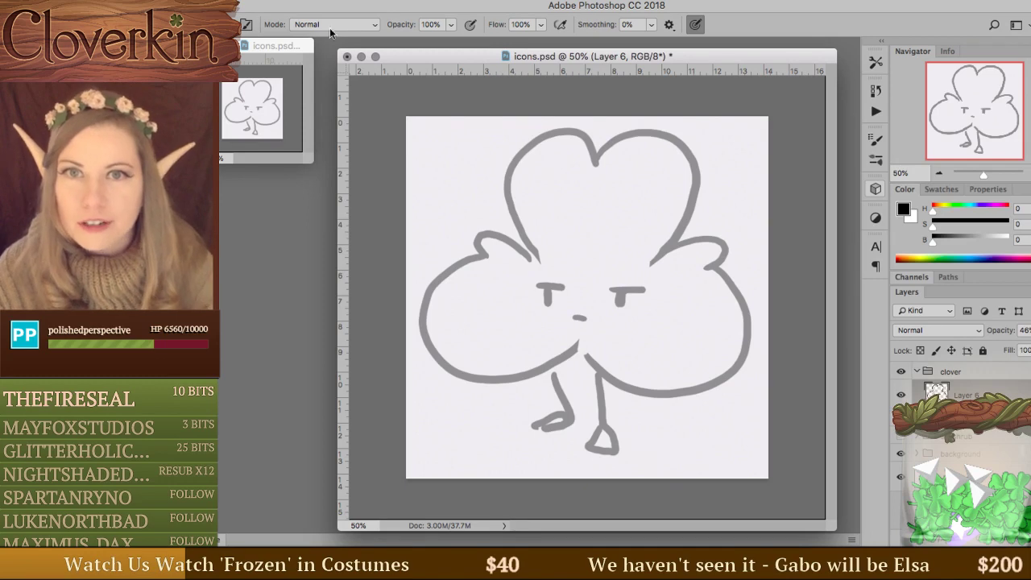
Scale the clover sketch up to about 107% and centre it so it fills the square canvas.
{"action": "left_click_drag", "start_coordinate": [270, 49], "coordinate": [288, 71]}
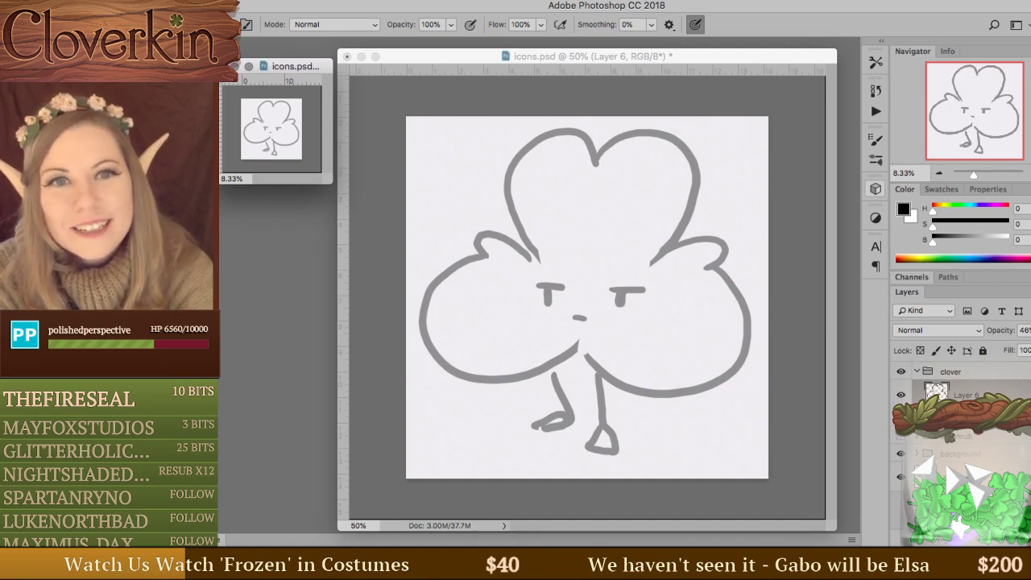
{"action": "left_click", "coordinate": [589, 237]}
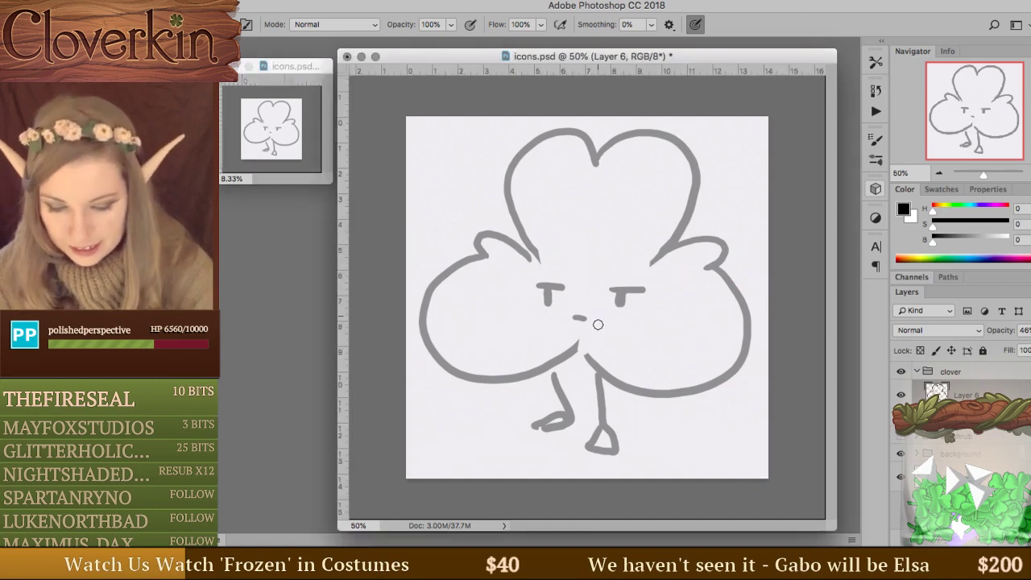
{"action": "key", "text": "super+t"}
{"action": "mouse_move", "coordinate": [585, 456]}
{"action": "left_mouse_down"}
{"action": "mouse_move", "coordinate": [598, 453]}
{"action": "mouse_move", "coordinate": [587, 455]}
{"action": "left_mouse_up"}
{"action": "left_click_drag", "start_coordinate": [750, 455], "coordinate": [771, 482]}
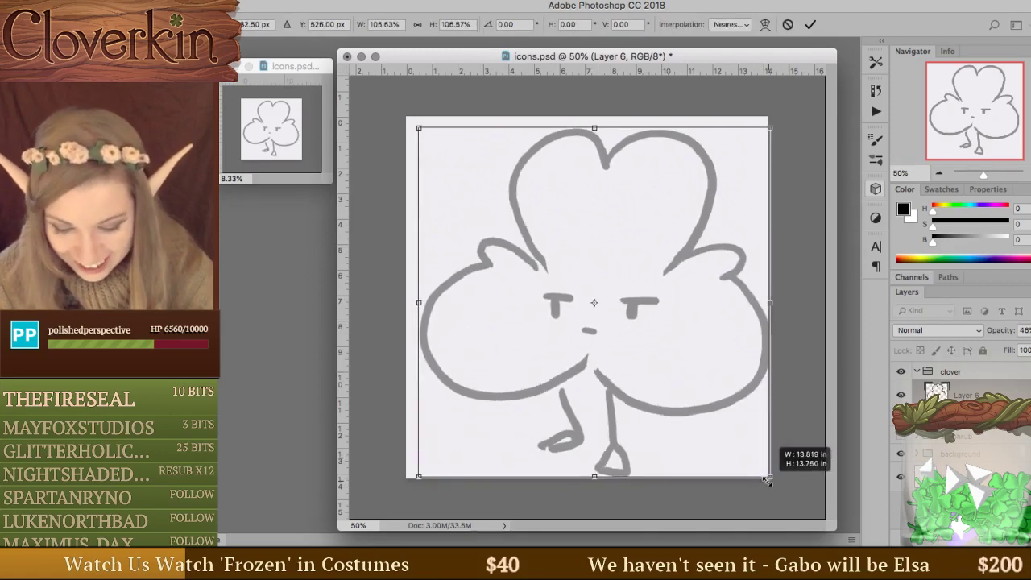
{"action": "left_click_drag", "start_coordinate": [739, 451], "coordinate": [766, 479]}
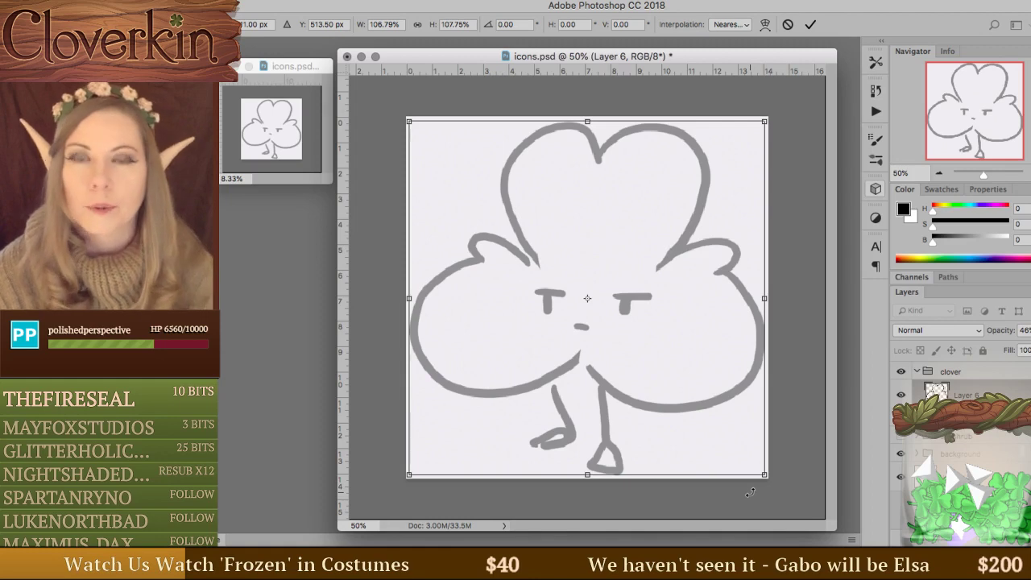
{"action": "key", "text": "Return"}
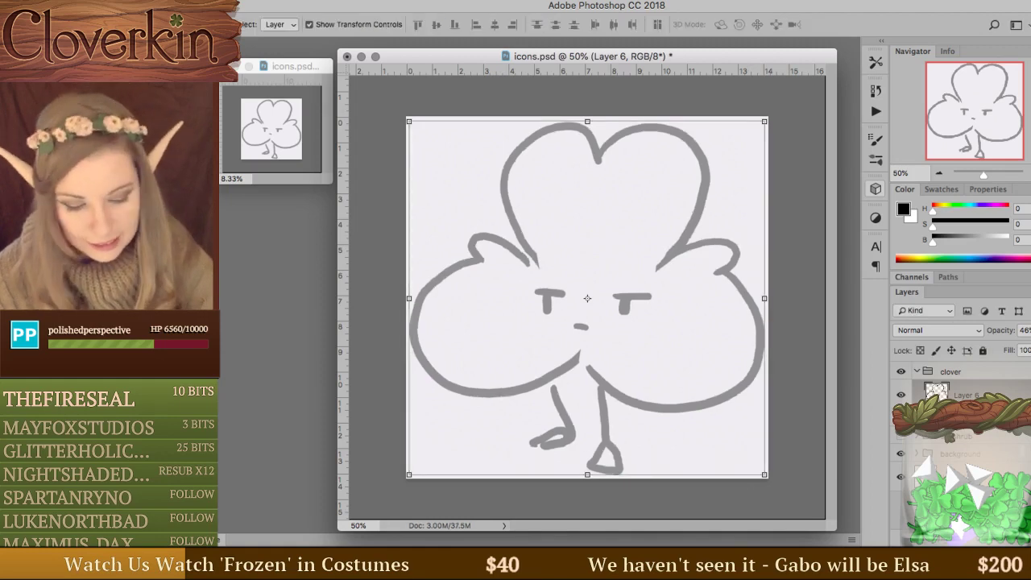
Duplicate the clover sketch layer, hide the original and clear the copy's drawing, using a 76 px eraser for part of it.
{"action": "key", "text": "Return"}
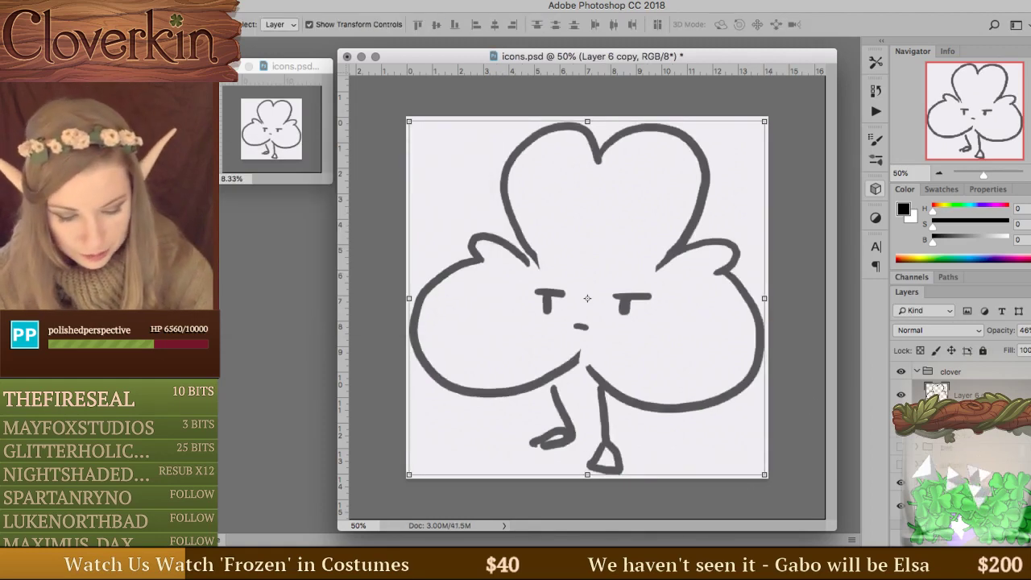
{"action": "key", "text": "e"}
{"action": "left_click_drag", "start_coordinate": [564, 296], "coordinate": [531, 306]}
{"action": "right_click", "coordinate": [610, 284]}
{"action": "left_click_drag", "start_coordinate": [696, 322], "coordinate": [720, 321]}
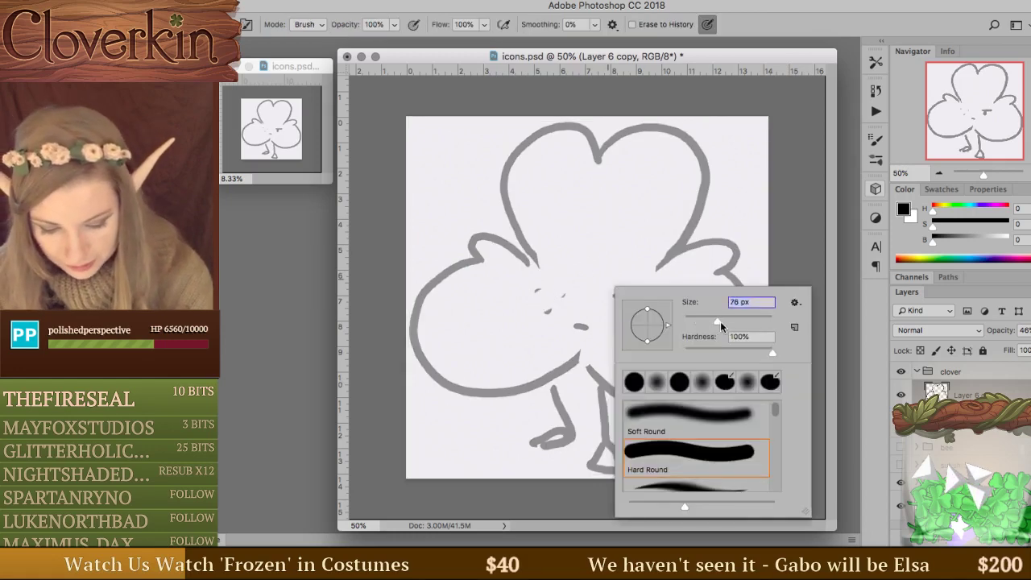
{"action": "key", "text": "Return"}
{"action": "mouse_move", "coordinate": [575, 292]}
{"action": "left_mouse_down"}
{"action": "mouse_move", "coordinate": [607, 279]}
{"action": "mouse_move", "coordinate": [594, 319]}
{"action": "mouse_move", "coordinate": [619, 321]}
{"action": "mouse_move", "coordinate": [655, 290]}
{"action": "mouse_move", "coordinate": [673, 298]}
{"action": "mouse_move", "coordinate": [720, 234]}
{"action": "mouse_move", "coordinate": [664, 281]}
{"action": "mouse_move", "coordinate": [724, 278]}
{"action": "mouse_move", "coordinate": [740, 263]}
{"action": "mouse_move", "coordinate": [753, 351]}
{"action": "mouse_move", "coordinate": [698, 432]}
{"action": "left_mouse_up"}
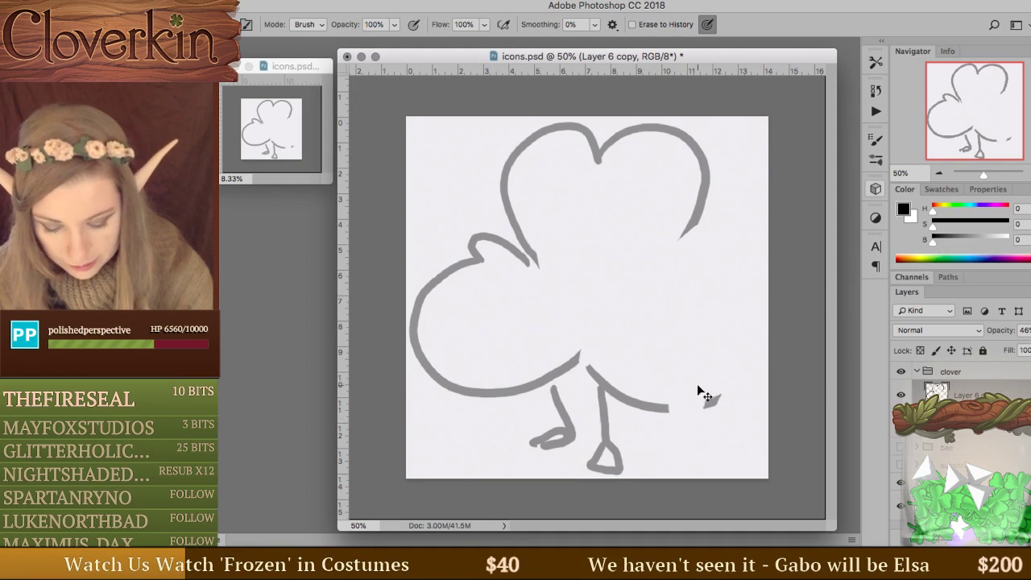
{"action": "key", "text": "super+a"}
{"action": "key", "text": "Delete"}
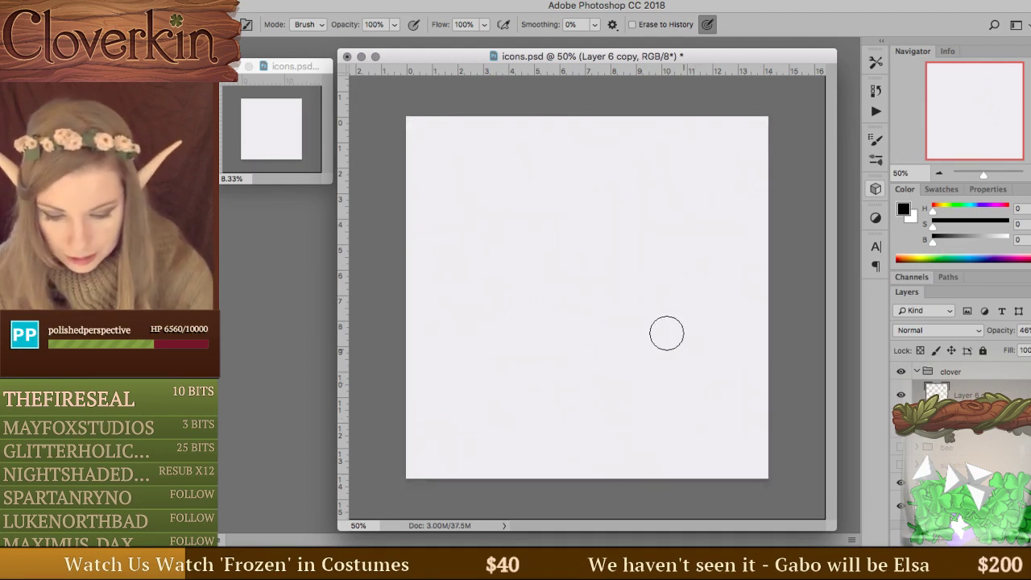
{"action": "key", "text": "super+d"}
Brush a new clover outline with a swept-back top leaf, two arched eyes and a filled open mouth on the copy.
{"action": "key", "text": "b"}
{"action": "left_click_drag", "start_coordinate": [509, 214], "coordinate": [522, 235]}
{"action": "mouse_move", "coordinate": [507, 170]}
{"action": "left_mouse_down"}
{"action": "mouse_move", "coordinate": [588, 156]}
{"action": "mouse_move", "coordinate": [653, 129]}
{"action": "mouse_move", "coordinate": [603, 260]}
{"action": "mouse_move", "coordinate": [678, 233]}
{"action": "mouse_move", "coordinate": [735, 248]}
{"action": "mouse_move", "coordinate": [640, 327]}
{"action": "left_mouse_up"}
{"action": "mouse_move", "coordinate": [522, 245]}
{"action": "left_mouse_down"}
{"action": "mouse_move", "coordinate": [505, 221]}
{"action": "mouse_move", "coordinate": [490, 243]}
{"action": "mouse_move", "coordinate": [541, 345]}
{"action": "left_mouse_up"}
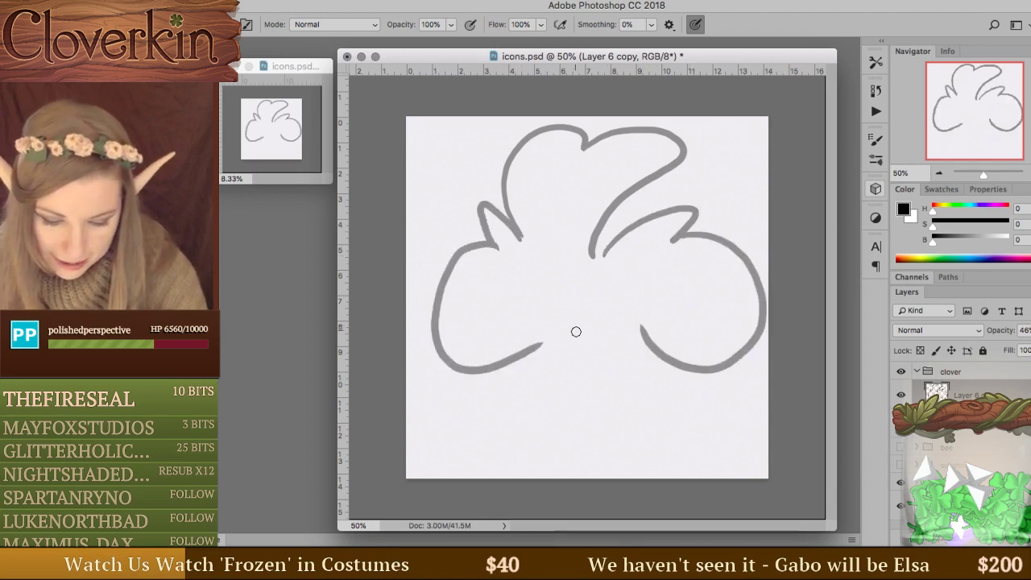
{"action": "mouse_move", "coordinate": [506, 280]}
{"action": "left_mouse_down"}
{"action": "mouse_move", "coordinate": [596, 275]}
{"action": "mouse_move", "coordinate": [538, 287]}
{"action": "mouse_move", "coordinate": [560, 293]}
{"action": "mouse_move", "coordinate": [530, 291]}
{"action": "mouse_move", "coordinate": [557, 316]}
{"action": "mouse_move", "coordinate": [537, 290]}
{"action": "left_mouse_up"}
{"action": "left_click", "coordinate": [528, 288]}
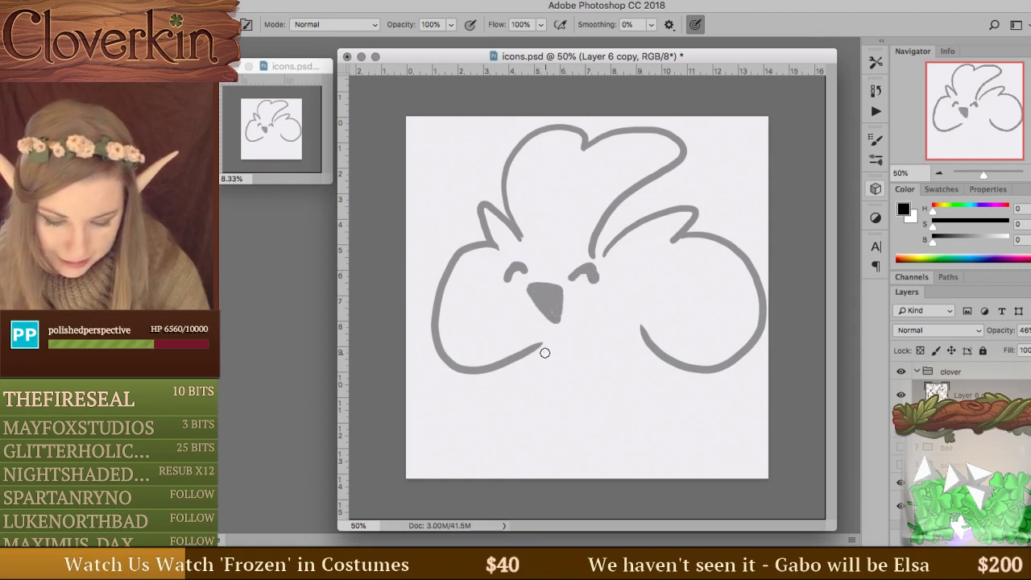
Draw two thin slanted legs with small feet and add short accent lines on the three leaves.
{"action": "mouse_move", "coordinate": [546, 353]}
{"action": "left_mouse_down"}
{"action": "mouse_move", "coordinate": [589, 416]}
{"action": "mouse_move", "coordinate": [570, 439]}
{"action": "left_mouse_up"}
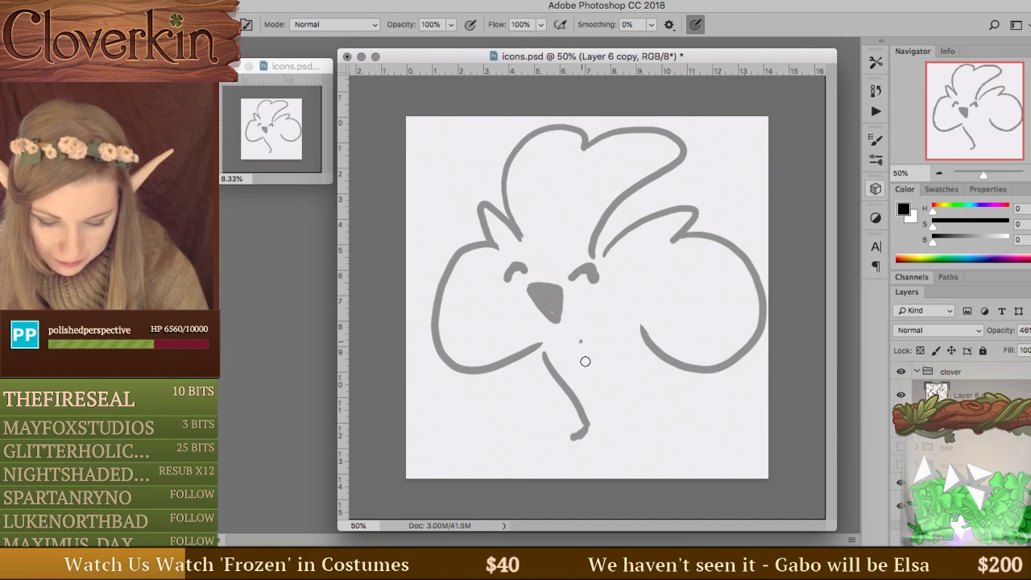
{"action": "mouse_move", "coordinate": [582, 341]}
{"action": "left_mouse_down"}
{"action": "mouse_move", "coordinate": [611, 423]}
{"action": "mouse_move", "coordinate": [600, 431]}
{"action": "mouse_move", "coordinate": [632, 438]}
{"action": "left_mouse_up"}
{"action": "key", "text": "ctrl+z"}
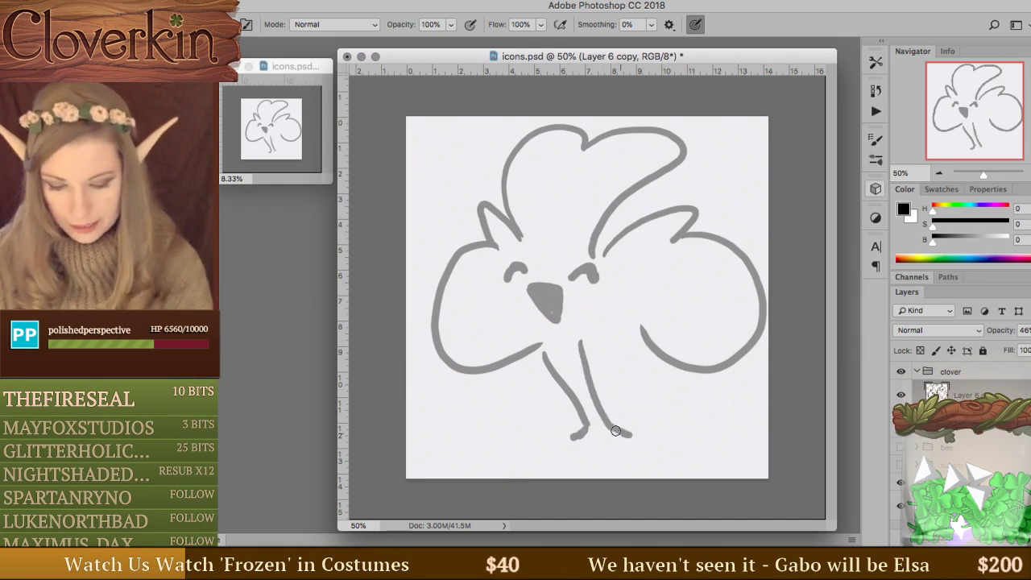
{"action": "left_click_drag", "start_coordinate": [619, 278], "coordinate": [647, 271]}
{"action": "mouse_move", "coordinate": [620, 286]}
{"action": "left_mouse_down"}
{"action": "mouse_move", "coordinate": [644, 283]}
{"action": "mouse_move", "coordinate": [648, 294]}
{"action": "left_mouse_up"}
{"action": "left_click_drag", "start_coordinate": [548, 194], "coordinate": [541, 224]}
{"action": "left_click_drag", "start_coordinate": [564, 205], "coordinate": [558, 222]}
{"action": "mouse_move", "coordinate": [491, 301]}
{"action": "left_mouse_down"}
{"action": "mouse_move", "coordinate": [461, 298]}
{"action": "mouse_move", "coordinate": [482, 315]}
{"action": "left_mouse_up"}
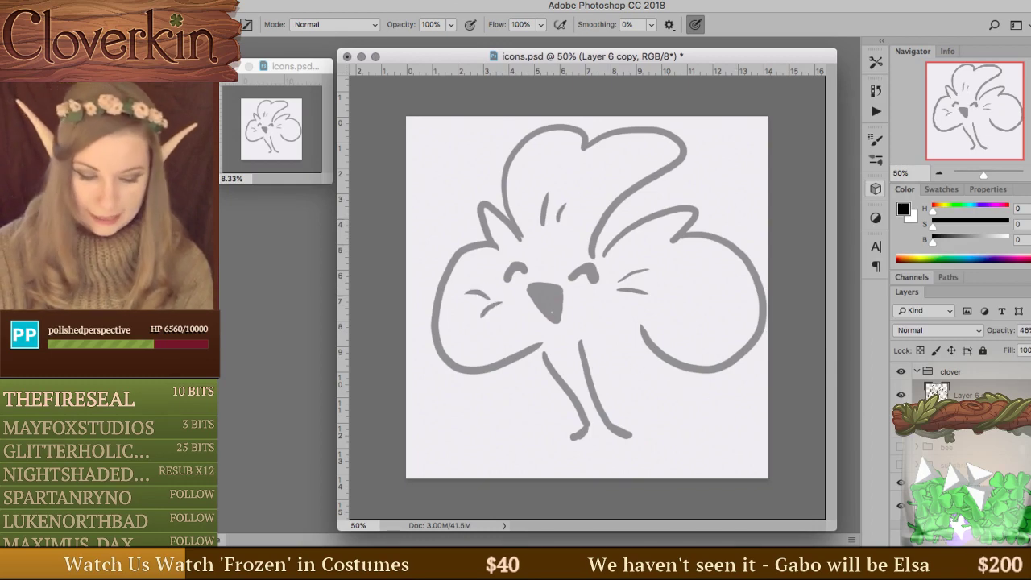
Compare the cheerful clover variant with the original sketch by switching its visibility, and delete the variant's layer.
{"action": "left_click", "coordinate": [901, 394]}
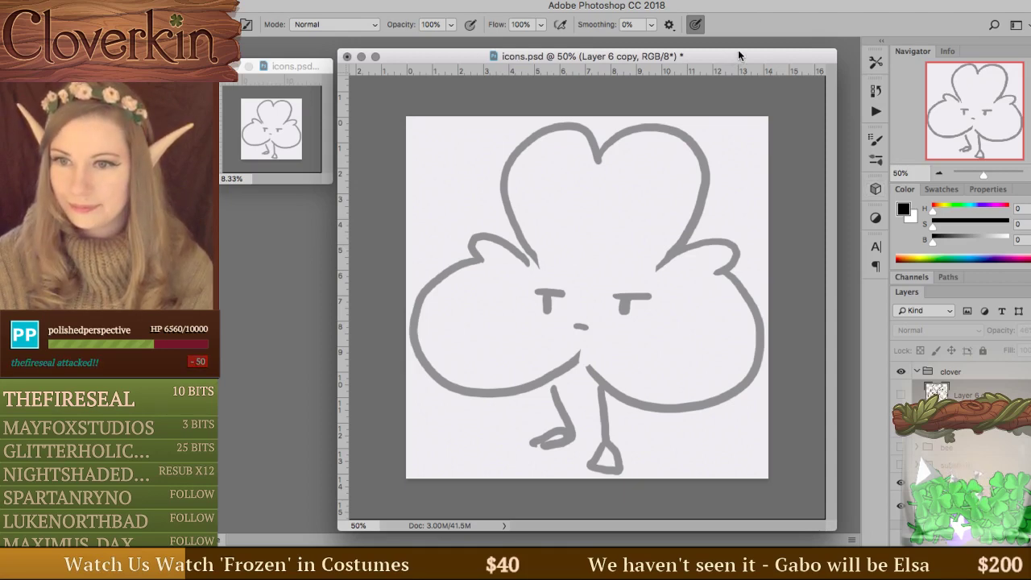
{"action": "left_click_drag", "start_coordinate": [738, 49], "coordinate": [714, 50]}
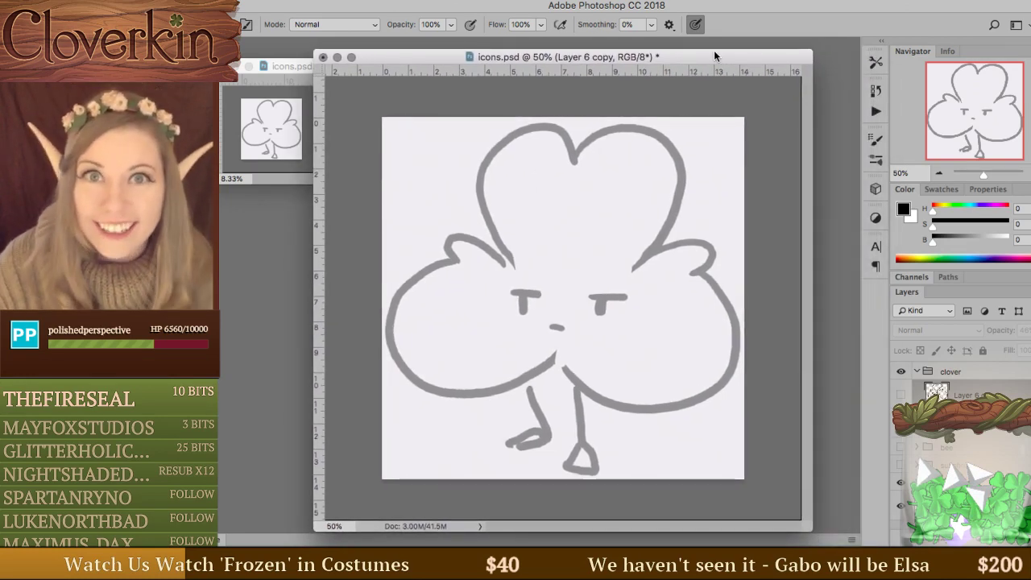
{"action": "double_click", "coordinate": [714, 50]}
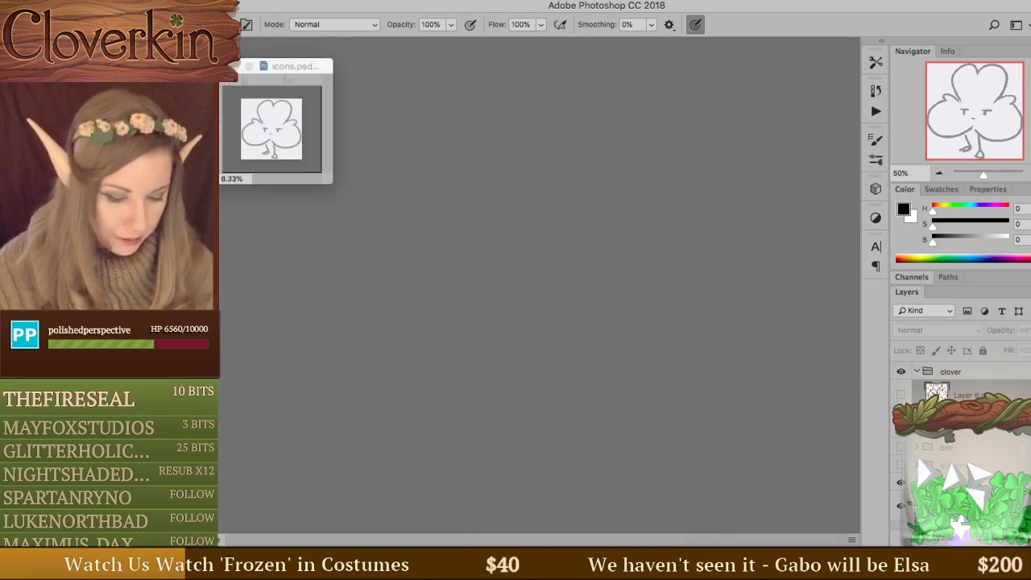
{"action": "left_click", "coordinate": [902, 395]}
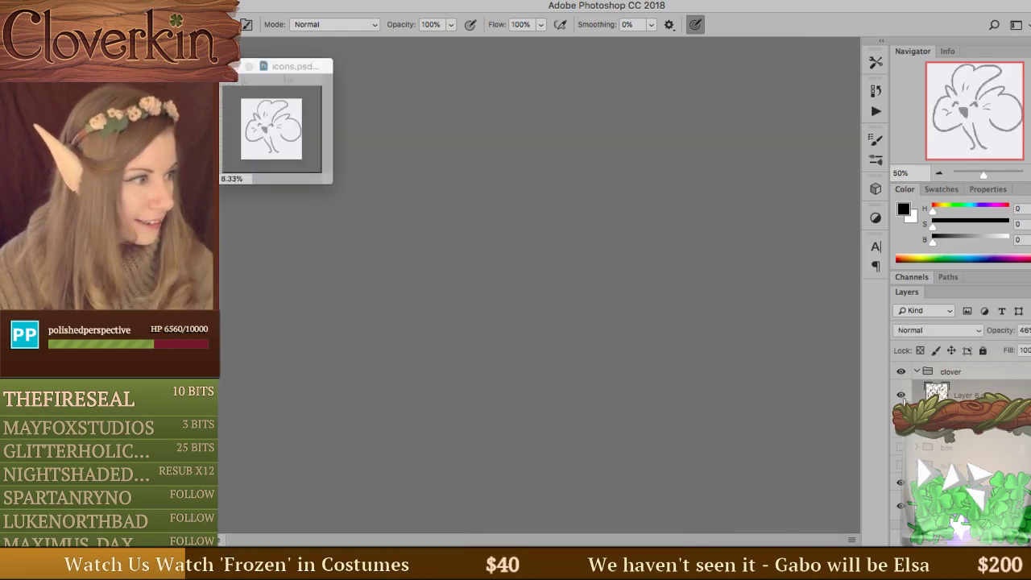
{"action": "left_click", "coordinate": [901, 395]}
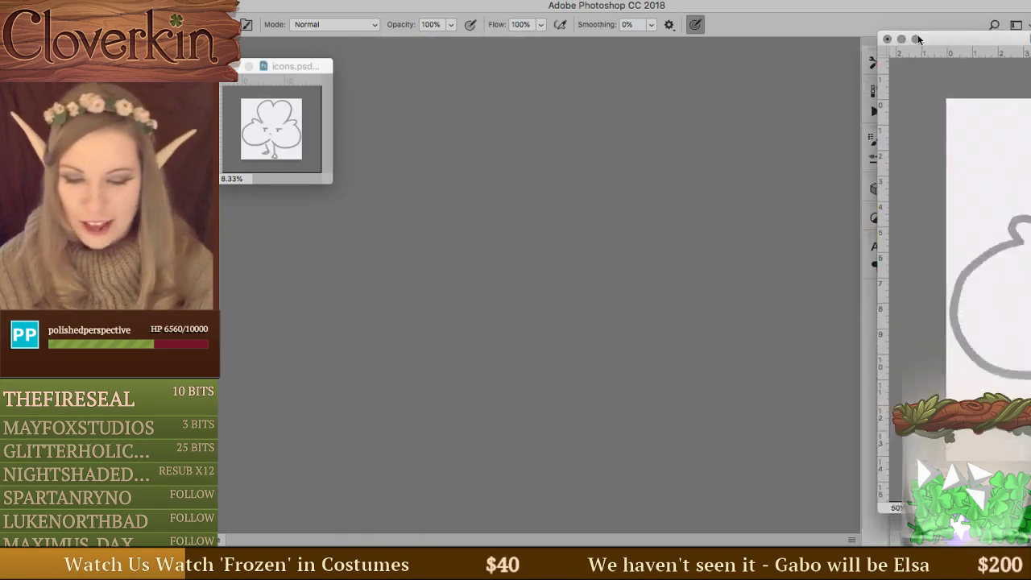
{"action": "mouse_move", "coordinate": [1030, 60]}
{"action": "left_mouse_down"}
{"action": "mouse_move", "coordinate": [495, 60]}
{"action": "mouse_move", "coordinate": [441, 49]}
{"action": "mouse_move", "coordinate": [460, 52]}
{"action": "left_mouse_up"}
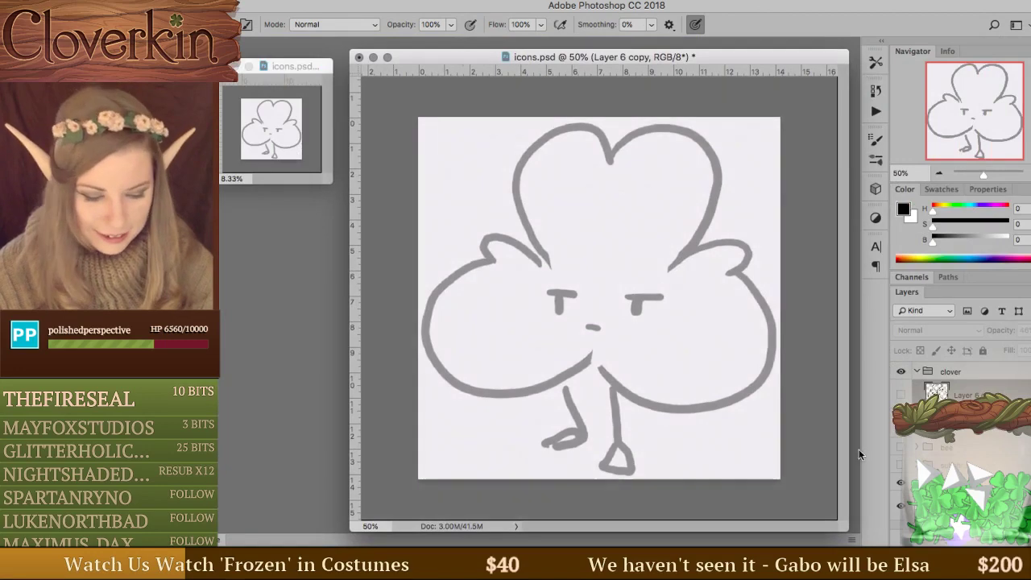
{"action": "key", "text": "Delete"}
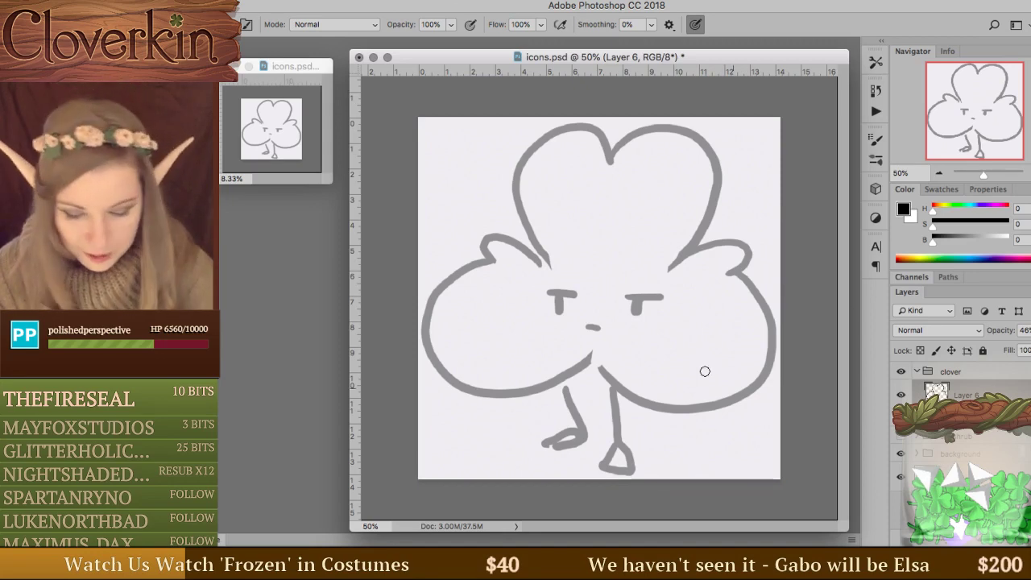
Hand-letter "PLUCK" in black on a new layer over the clover's top, with a large P and the rest underlined.
{"action": "key", "text": "super+alt+shift+n"}
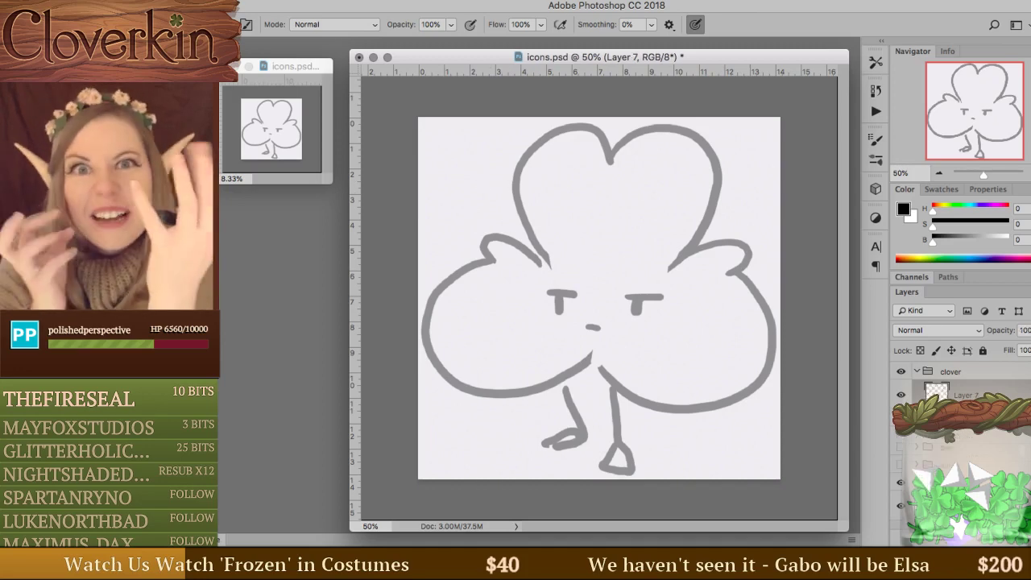
{"action": "mouse_move", "coordinate": [440, 159]}
{"action": "left_mouse_down"}
{"action": "mouse_move", "coordinate": [482, 281]}
{"action": "mouse_move", "coordinate": [513, 187]}
{"action": "mouse_move", "coordinate": [586, 198]}
{"action": "mouse_move", "coordinate": [636, 165]}
{"action": "mouse_move", "coordinate": [678, 196]}
{"action": "left_mouse_up"}
{"action": "left_click_drag", "start_coordinate": [700, 167], "coordinate": [698, 193]}
{"action": "left_click_drag", "start_coordinate": [733, 162], "coordinate": [752, 191]}
{"action": "left_click_drag", "start_coordinate": [549, 217], "coordinate": [715, 208]}
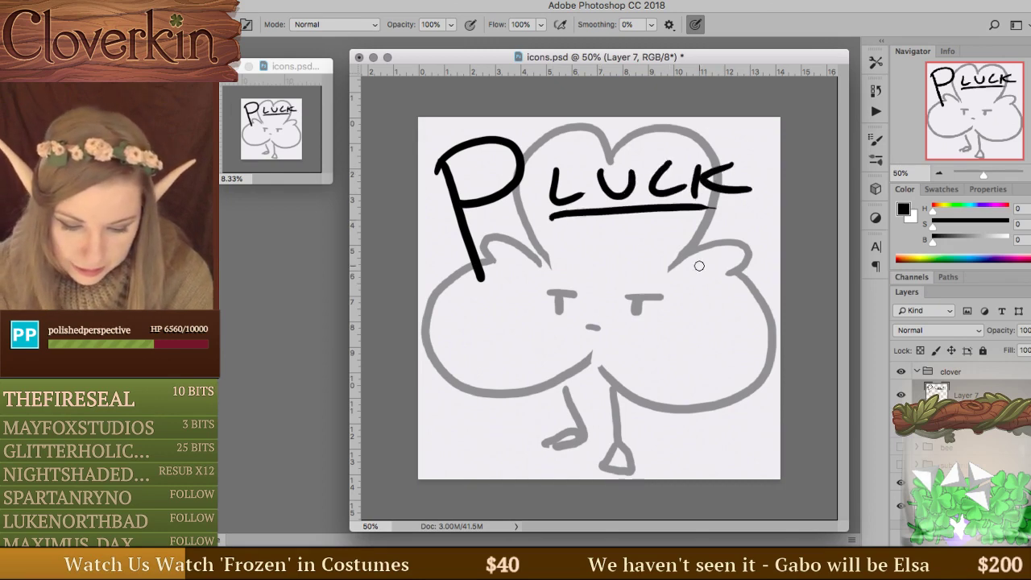
Try lettering "YO" in black below the clover's left leaf, and undo those strokes.
{"action": "left_click_drag", "start_coordinate": [456, 408], "coordinate": [488, 439]}
{"action": "left_click_drag", "start_coordinate": [499, 403], "coordinate": [498, 463]}
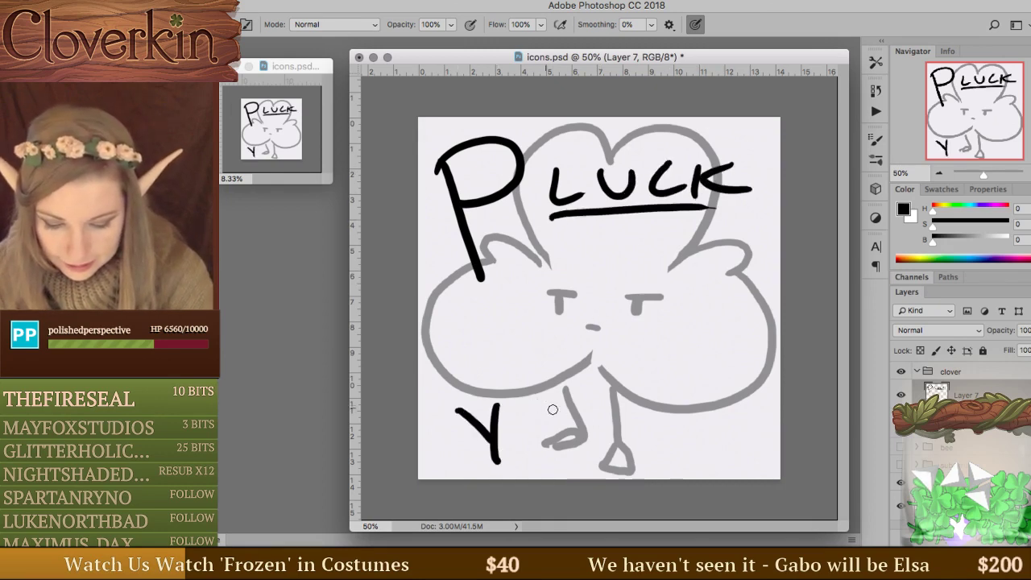
{"action": "mouse_move", "coordinate": [537, 400]}
{"action": "left_mouse_down"}
{"action": "mouse_move", "coordinate": [541, 429]}
{"action": "mouse_move", "coordinate": [544, 390]}
{"action": "left_mouse_up"}
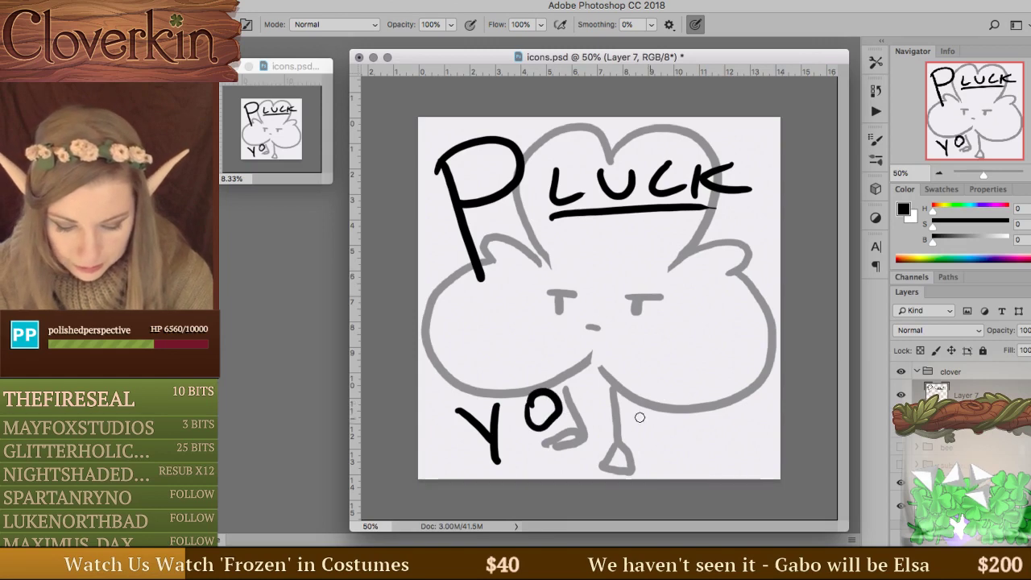
{"action": "key", "text": "super+z"}
{"action": "key", "text": "super+alt+z"}
{"action": "key", "text": "super+alt+z"}
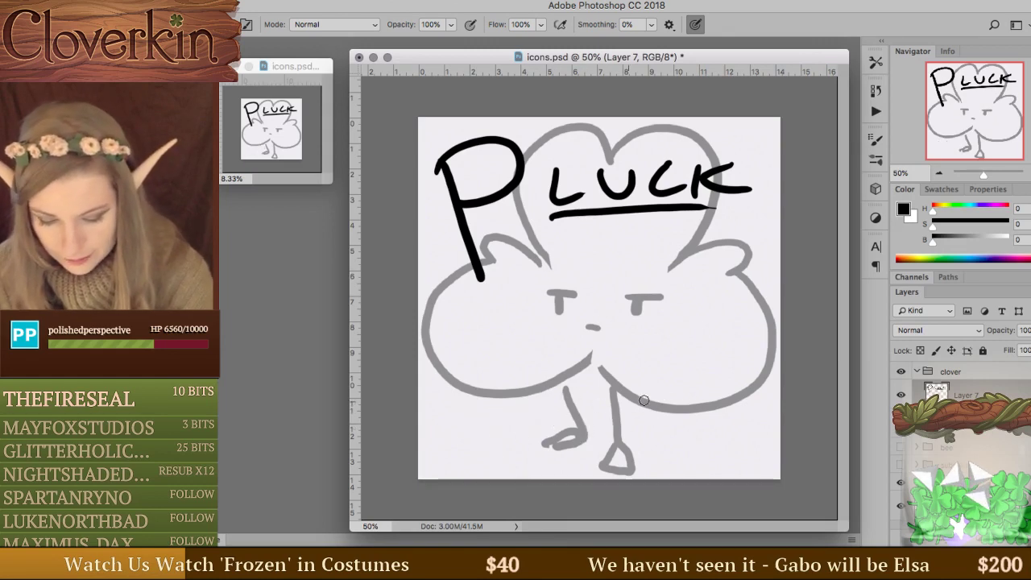
Try shifting the clover sketch to the right and brushing below its left leaf, and undo both changes.
{"action": "left_click_drag", "start_coordinate": [617, 431], "coordinate": [650, 428]}
{"action": "key", "text": "alt+bracketleft"}
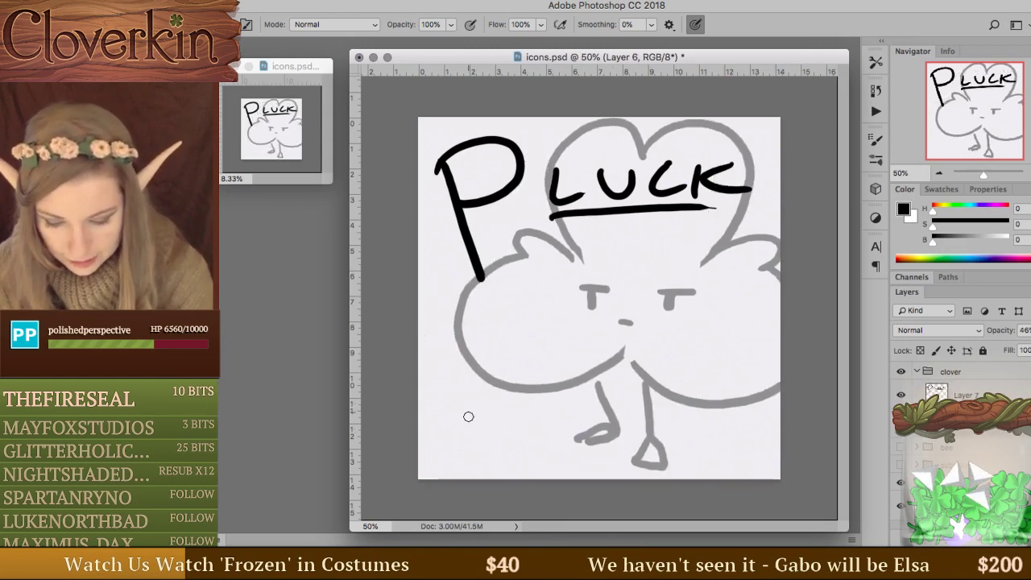
{"action": "left_click_drag", "start_coordinate": [466, 412], "coordinate": [526, 395]}
{"action": "key", "text": "super+alt+z"}
{"action": "key", "text": "super+alt+z"}
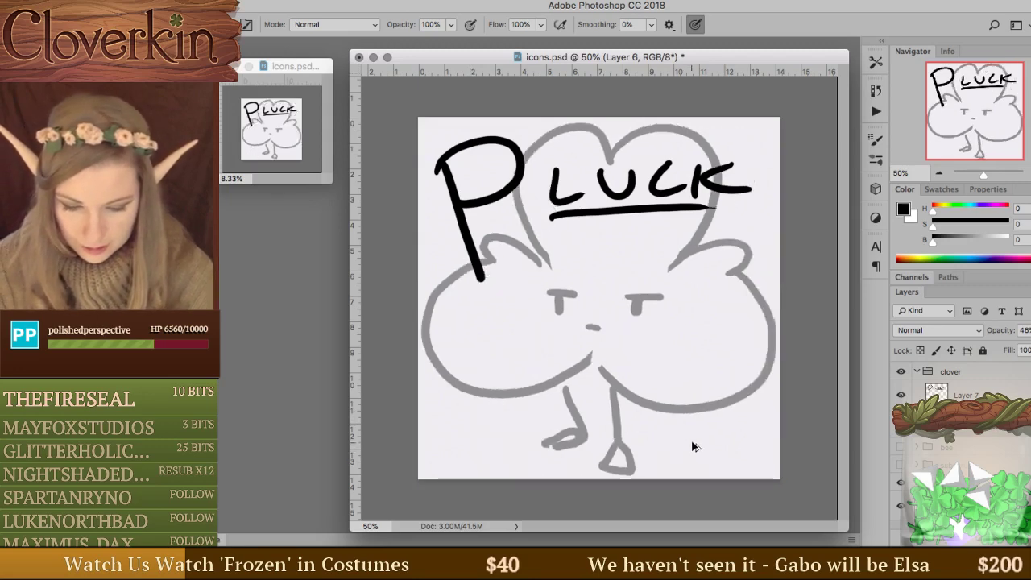
Select the layer with the "PLUCK" lettering and hide it.
{"action": "left_click", "coordinate": [959, 395]}
{"action": "left_click", "coordinate": [901, 394]}
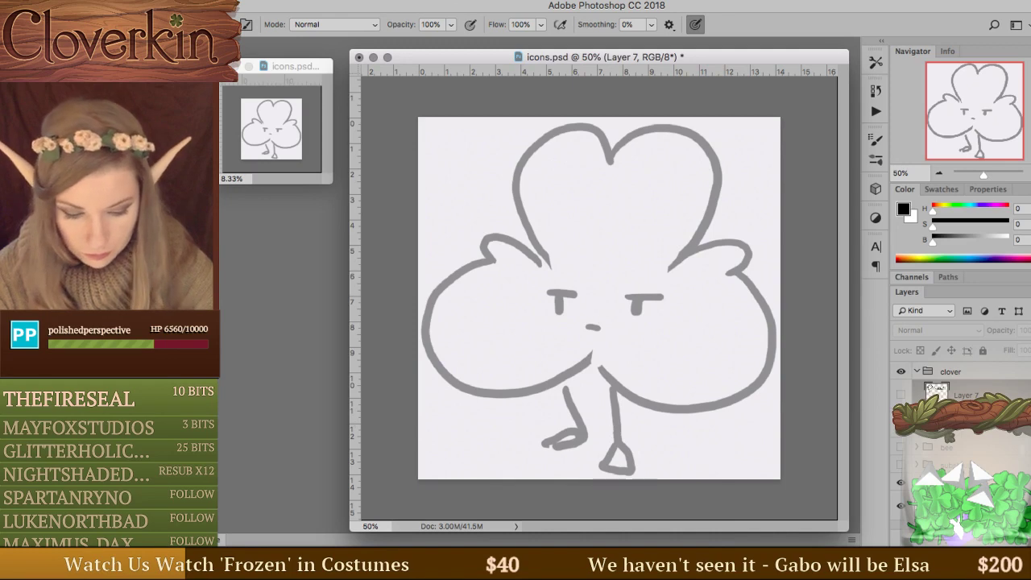
Lasso the clover's left leg on Layer 6, move it right, closer to the other leg, and deselect it.
{"action": "key", "text": "alt+["}
{"action": "key", "text": "l"}
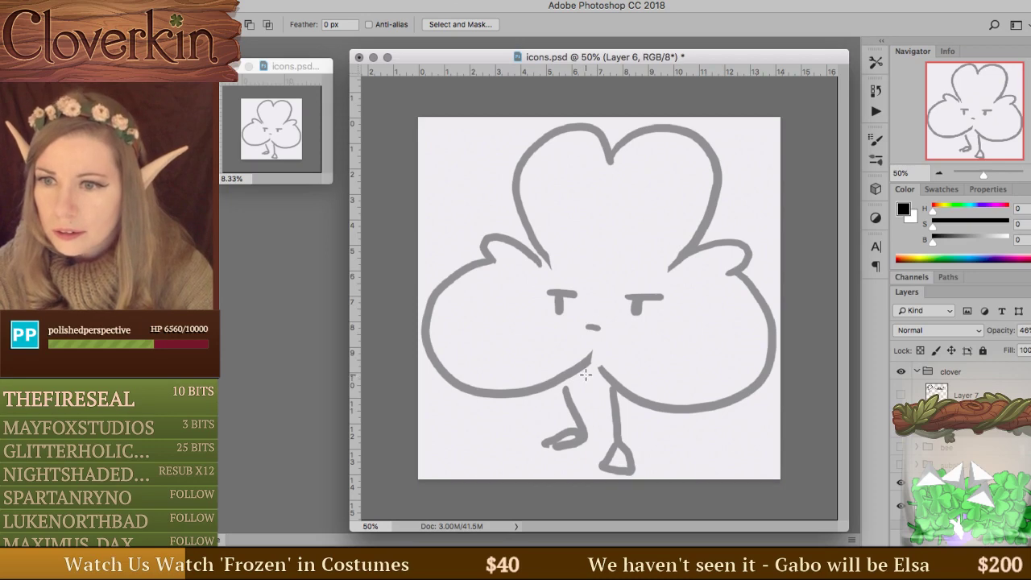
{"action": "left_click_drag", "start_coordinate": [601, 372], "coordinate": [592, 422]}
{"action": "left_click", "coordinate": [704, 199]}
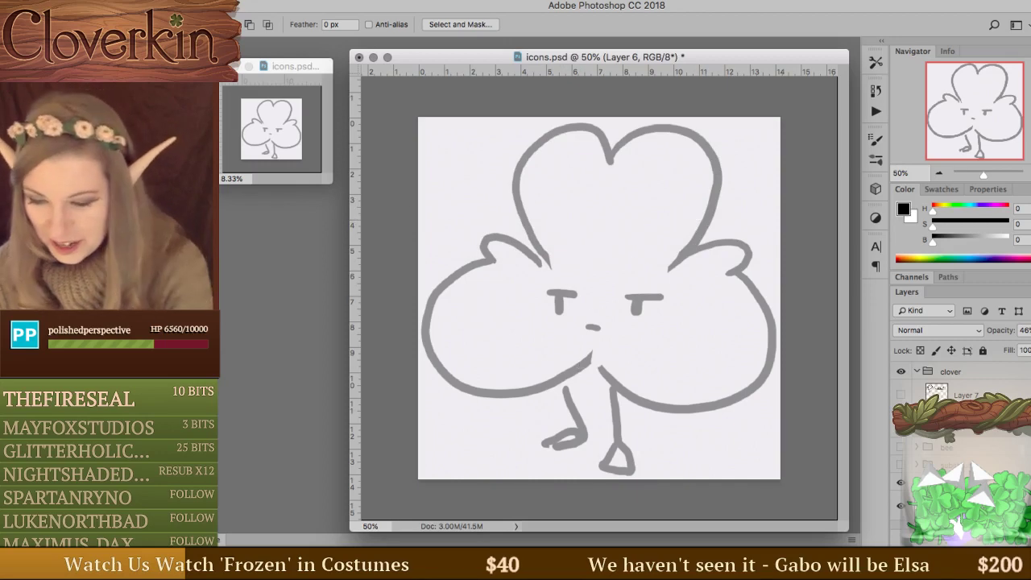
{"action": "mouse_move", "coordinate": [578, 377]}
{"action": "left_mouse_down"}
{"action": "mouse_move", "coordinate": [562, 387]}
{"action": "mouse_move", "coordinate": [571, 465]}
{"action": "mouse_move", "coordinate": [588, 397]}
{"action": "left_mouse_up"}
{"action": "left_click_drag", "start_coordinate": [582, 431], "coordinate": [596, 434]}
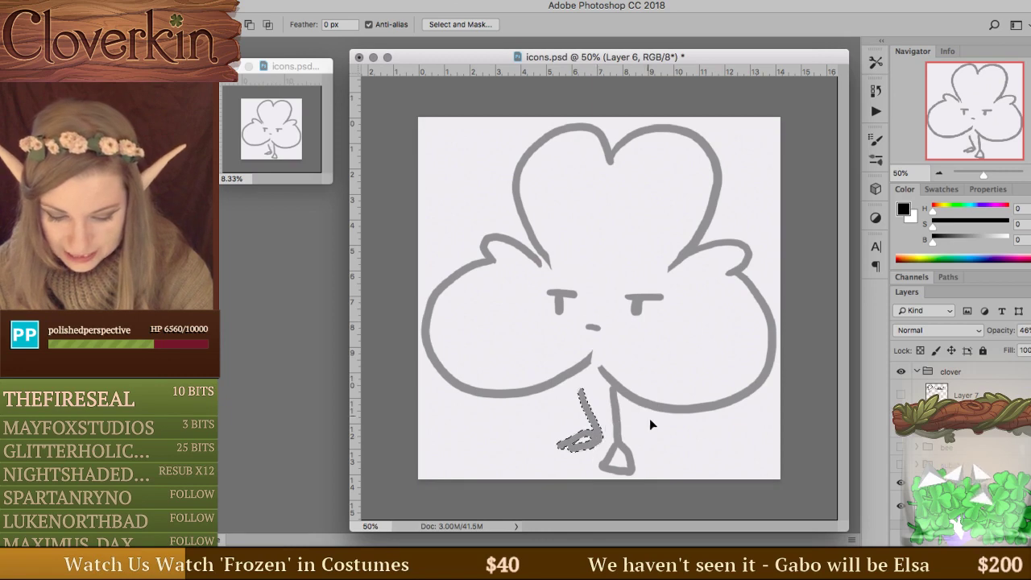
{"action": "key", "text": "ctrl+d"}
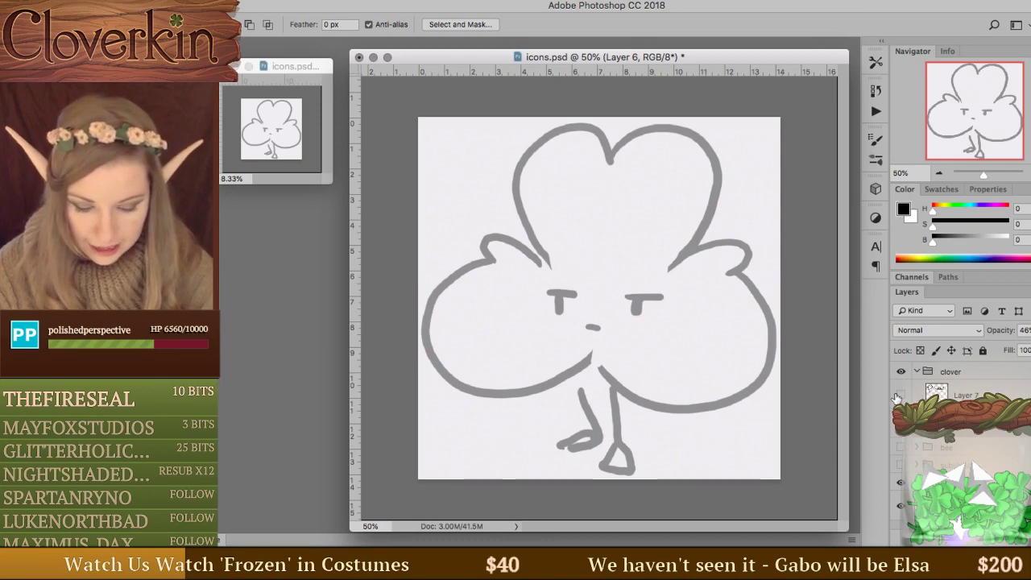
Collapse and hide the clover group, briefly view the bee group, and leave only the "RUB THEM NUBS" shrub sketch showing.
{"action": "left_click", "coordinate": [914, 371]}
{"action": "left_click", "coordinate": [915, 371]}
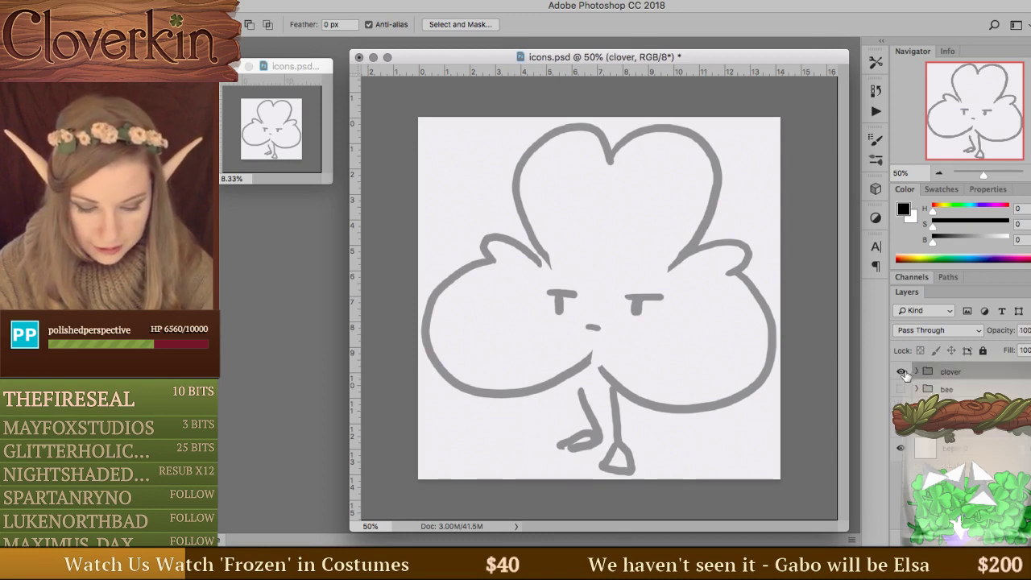
{"action": "left_click", "coordinate": [900, 371]}
{"action": "left_click", "coordinate": [900, 389]}
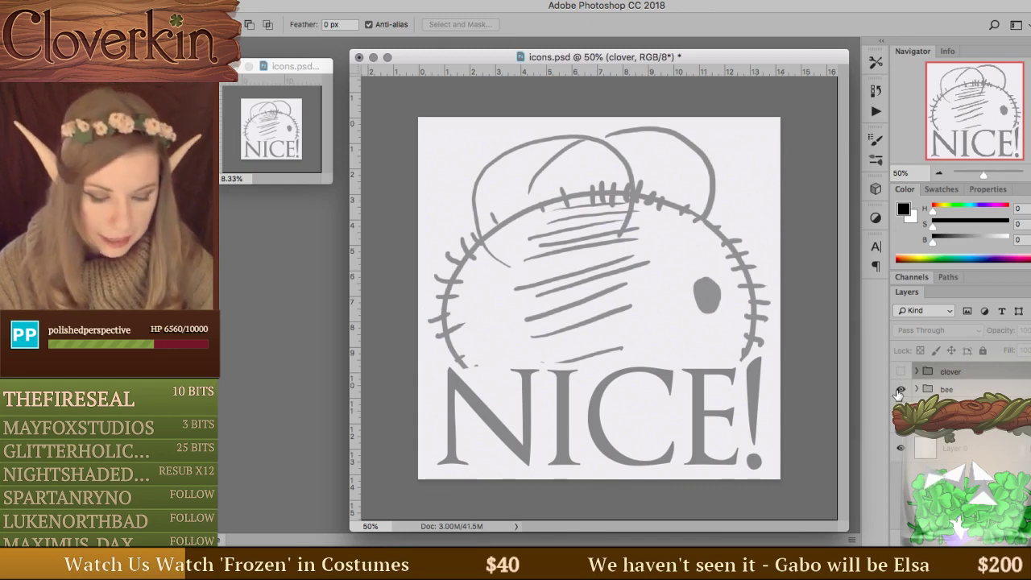
{"action": "left_click", "coordinate": [901, 389]}
{"action": "left_click", "coordinate": [900, 407]}
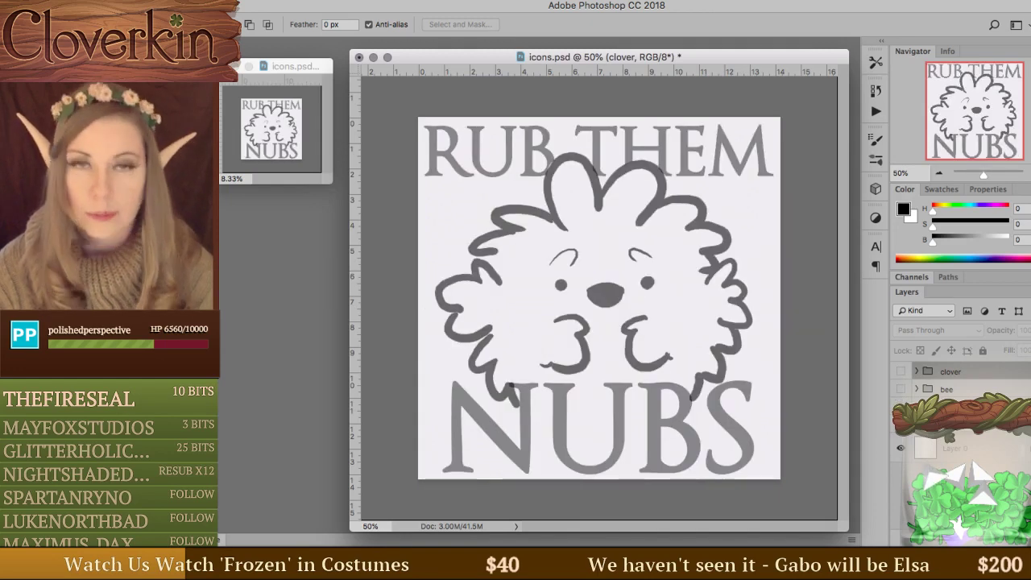
{"action": "left_click", "coordinate": [900, 407]}
{"action": "left_click", "coordinate": [900, 406]}
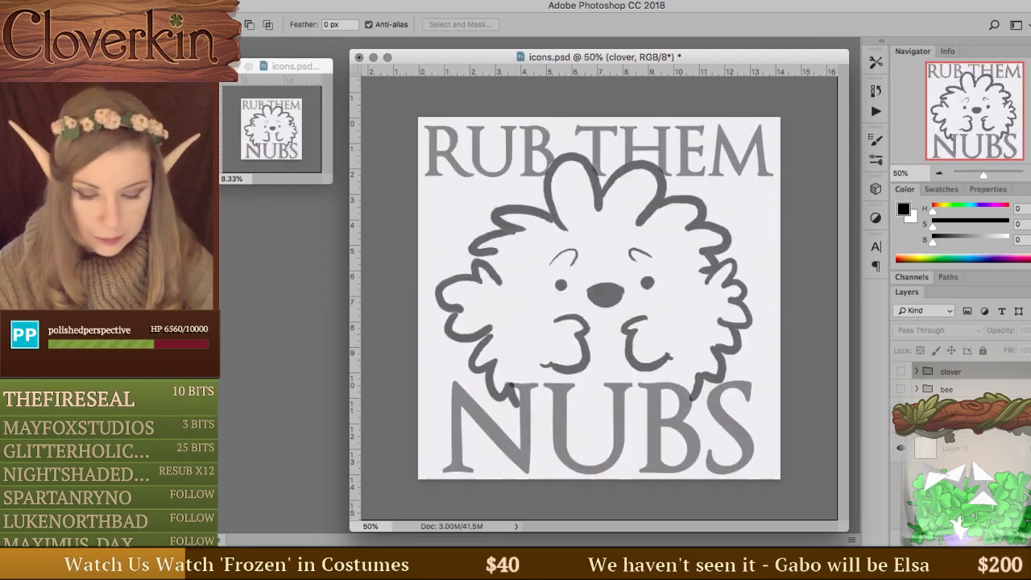
Save icons.psd and export the "RUB THEM NUBS" sketch for web as subshrub.jpg in the Subs folder.
{"action": "key", "text": "super+s"}
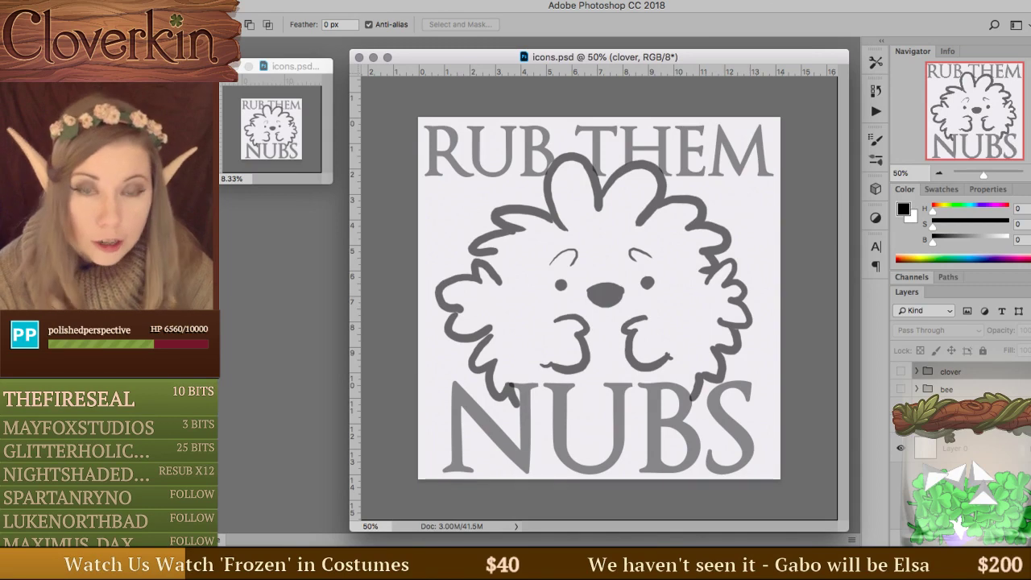
{"action": "key", "text": "super+alt+shift+s"}
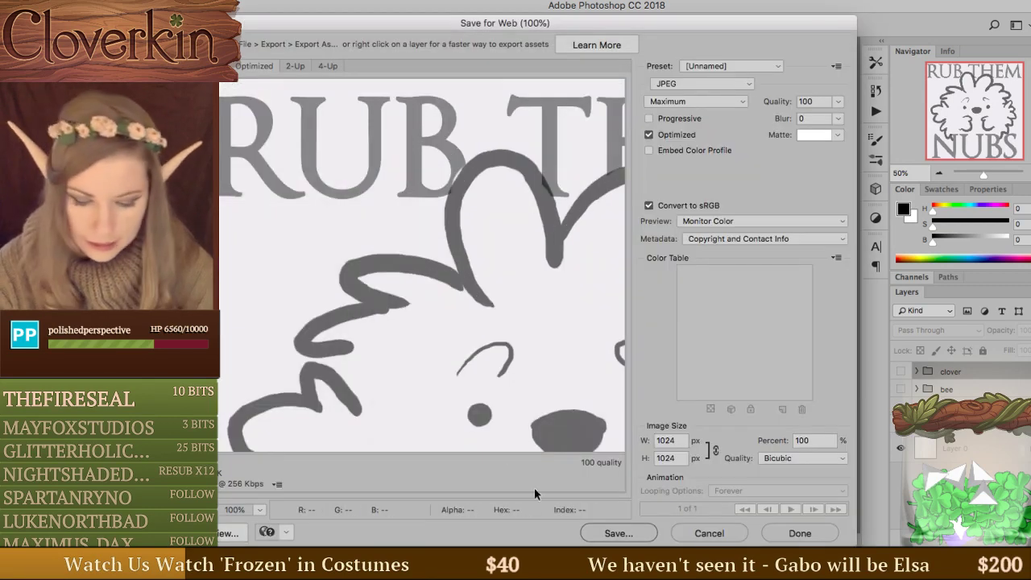
{"action": "left_click", "coordinate": [617, 537]}
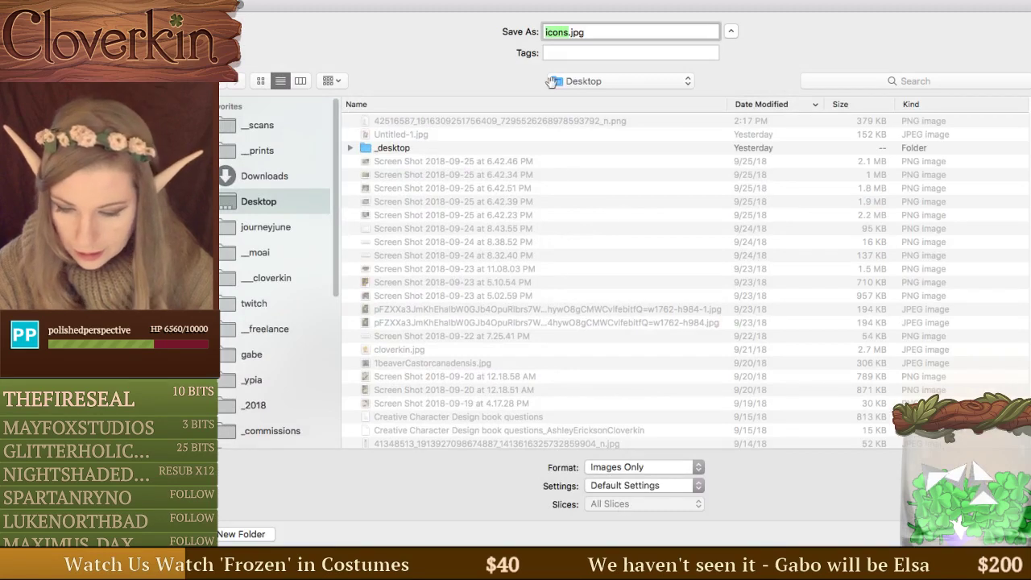
{"action": "key", "text": "Escape"}
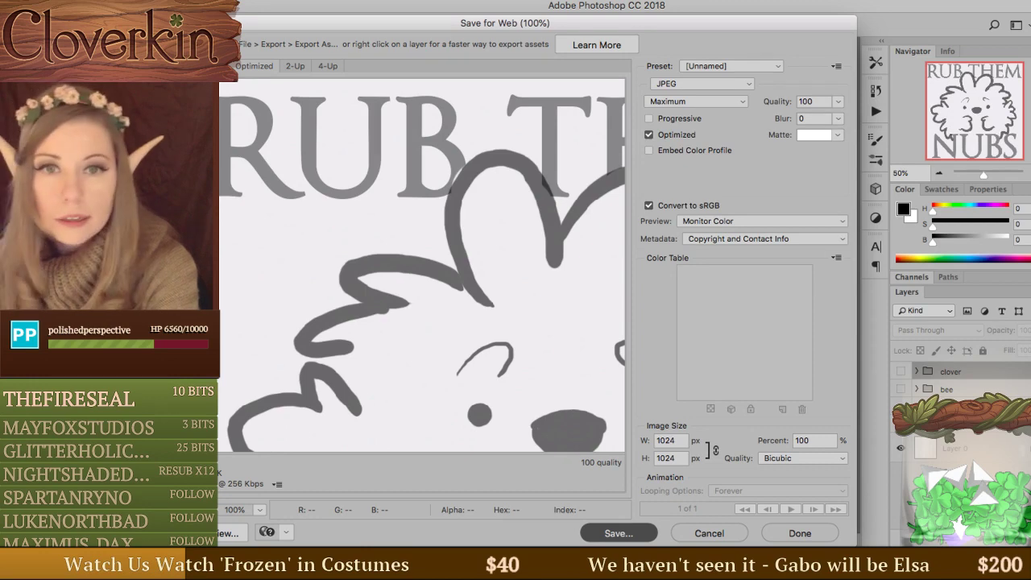
{"action": "key", "text": "Escape"}
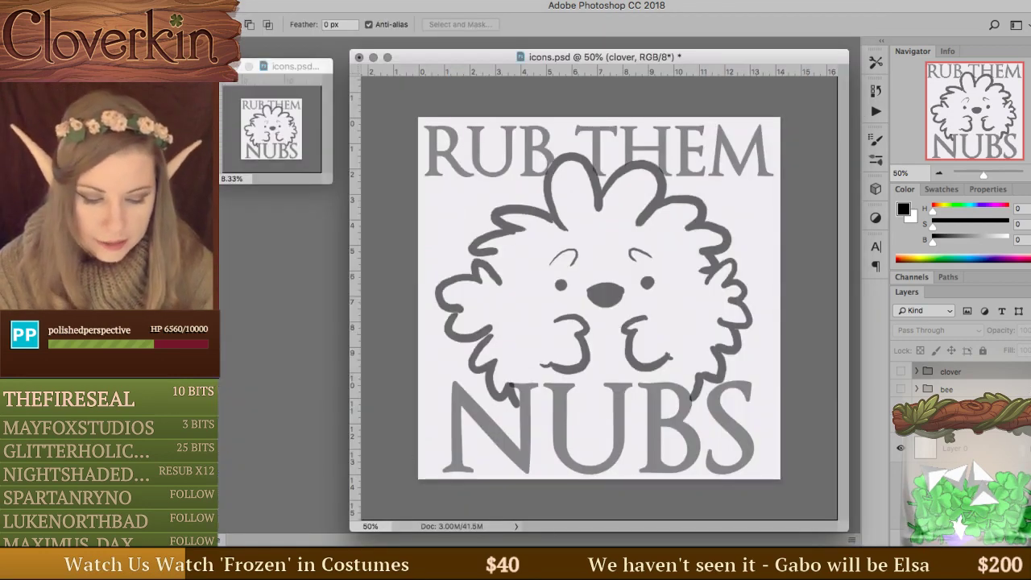
Show the bee group instead of the shrub sketch and export the "NICE!" bee image for web as a JPEG in the Subs folder.
{"action": "left_click", "coordinate": [900, 371]}
{"action": "left_click", "coordinate": [901, 389]}
{"action": "key", "text": "ctrl+alt+shift+s"}
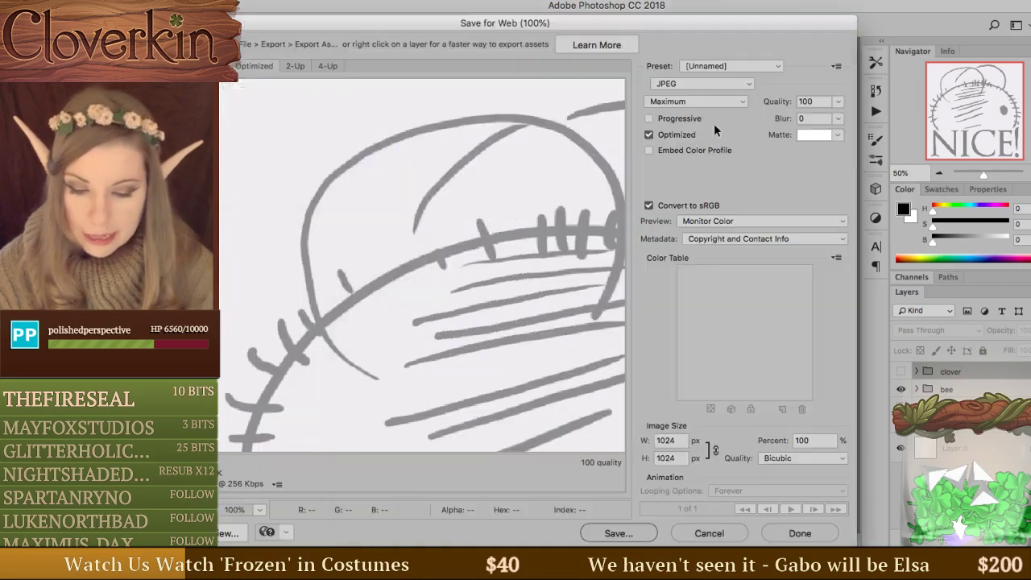
{"action": "key", "text": "Return"}
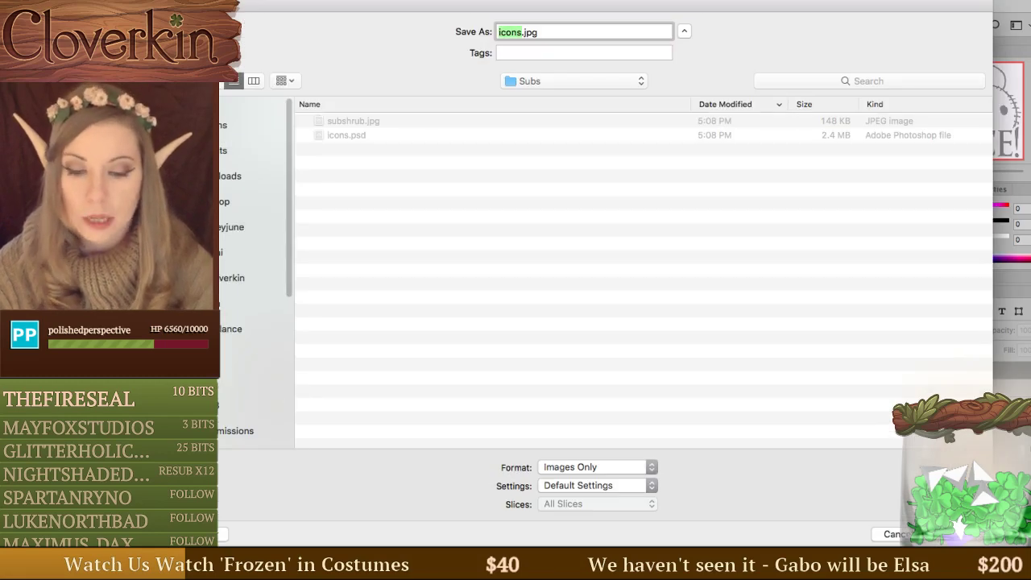
{"action": "key", "text": "Return"}
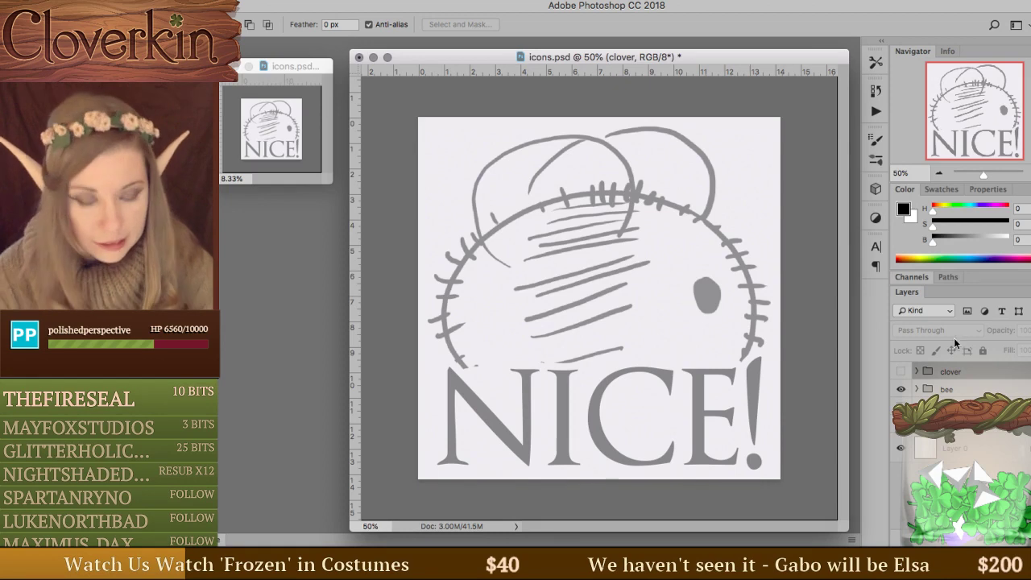
Show the clover group, hide the bee group, and export the clover sketch for web as a JPEG.
{"action": "left_click", "coordinate": [900, 371]}
{"action": "left_click", "coordinate": [900, 389]}
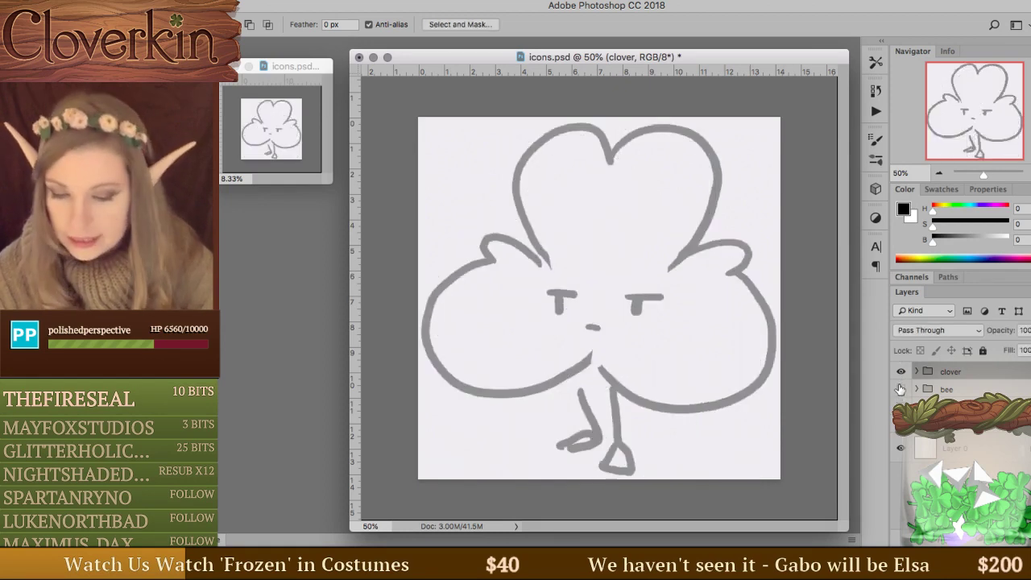
{"action": "key", "text": "super+alt+shift+s"}
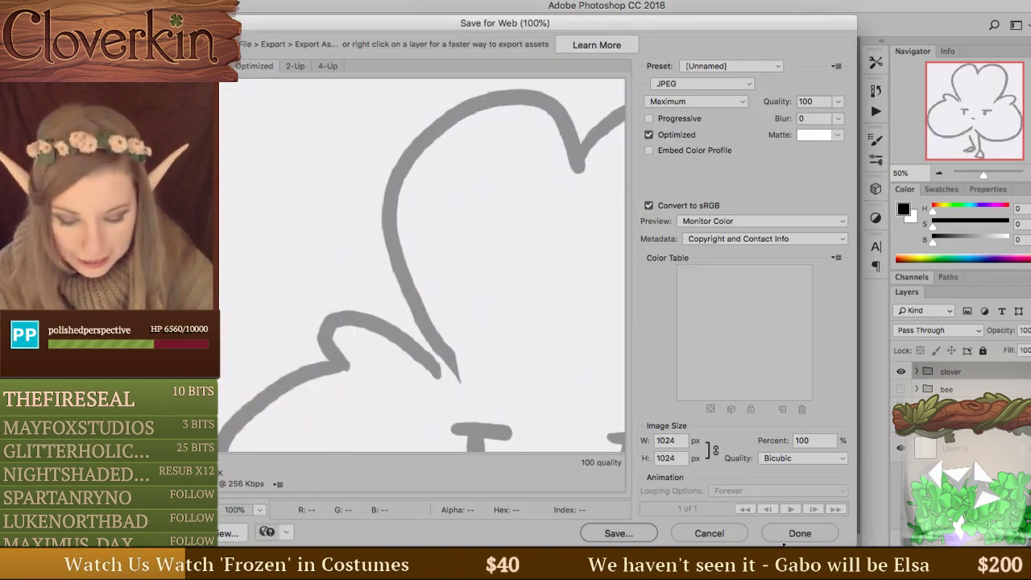
{"action": "left_click", "coordinate": [606, 535]}
{"action": "key", "text": "Escape"}
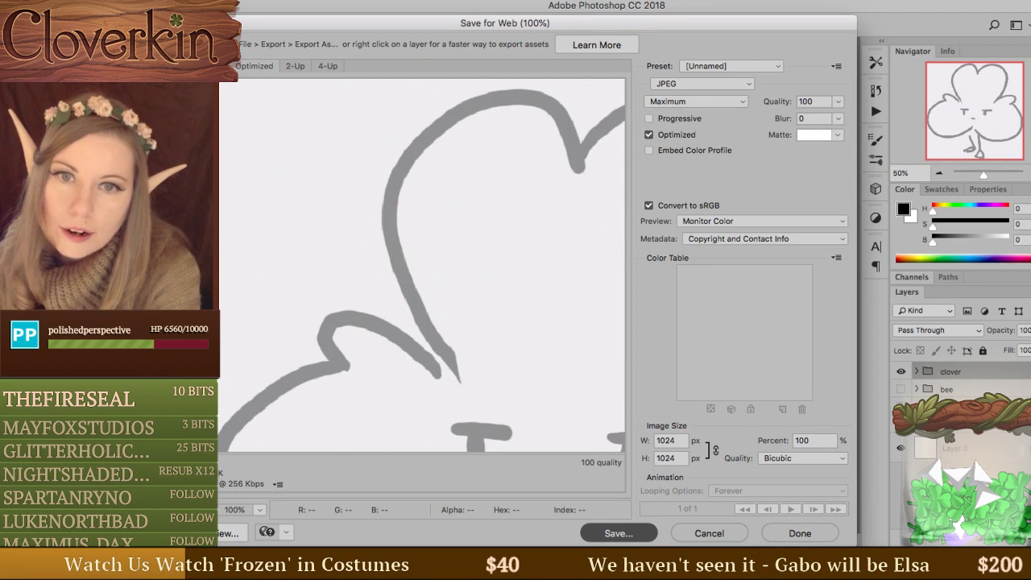
{"action": "key", "text": "Escape"}
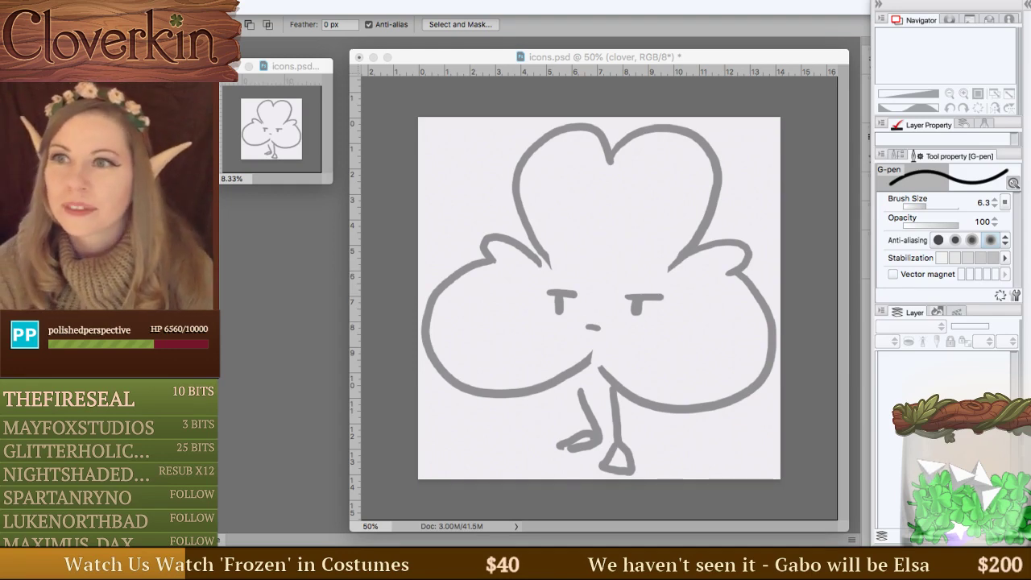
Switch back to Photoshop, close the small 8.33% preview window of icons.psd, and shift the main document window slightly.
{"action": "key", "text": "super+Tab"}
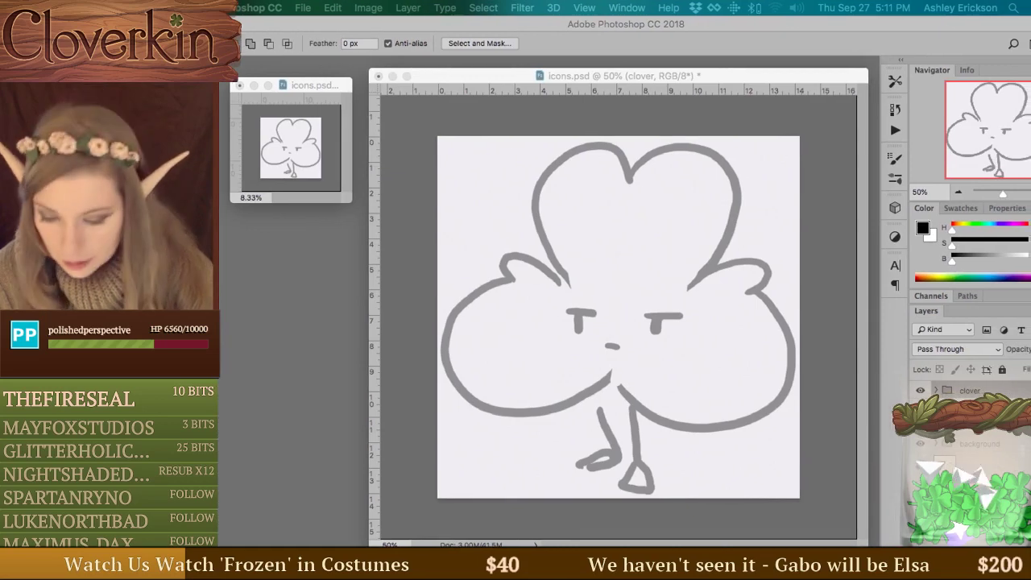
{"action": "left_click_drag", "start_coordinate": [337, 85], "coordinate": [334, 98]}
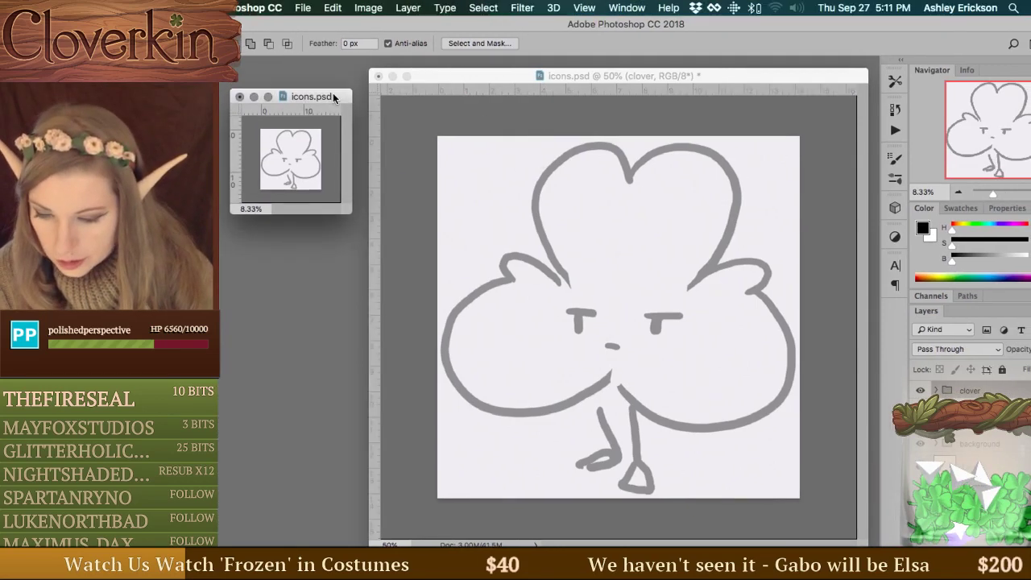
{"action": "left_click", "coordinate": [239, 97]}
{"action": "left_click_drag", "start_coordinate": [647, 76], "coordinate": [646, 73]}
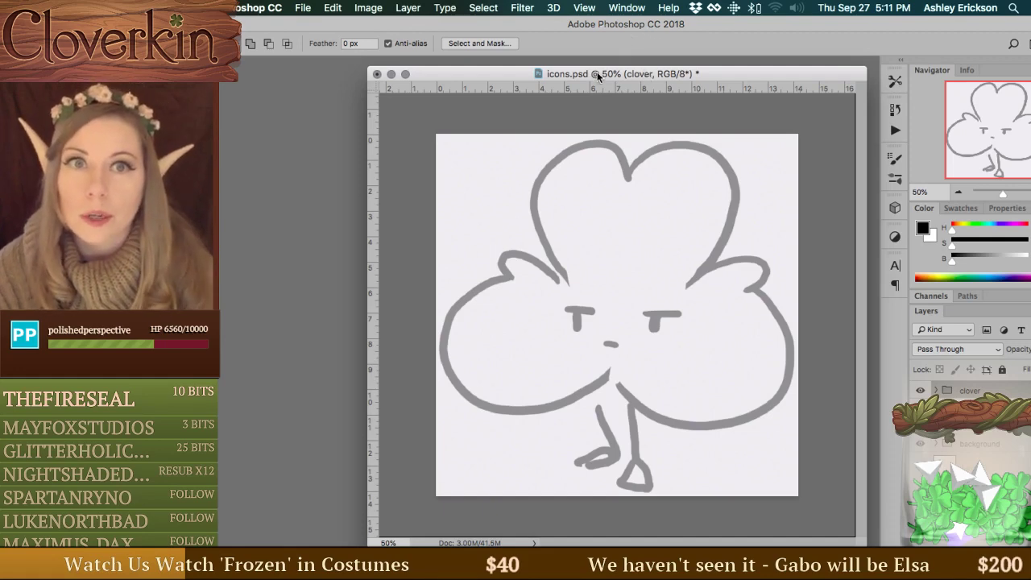
{"action": "left_click_drag", "start_coordinate": [600, 77], "coordinate": [590, 76]}
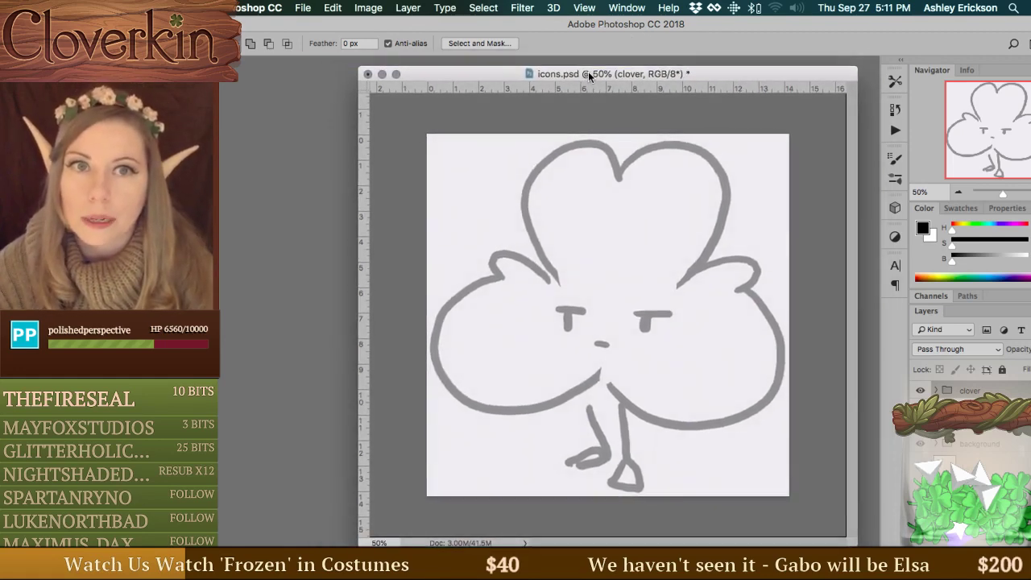
Open a second window for icons.psd to serve as a separate preview.
{"action": "left_click", "coordinate": [617, 8]}
{"action": "mouse_move", "coordinate": [575, 8]}
{"action": "mouse_move", "coordinate": [620, 8]}
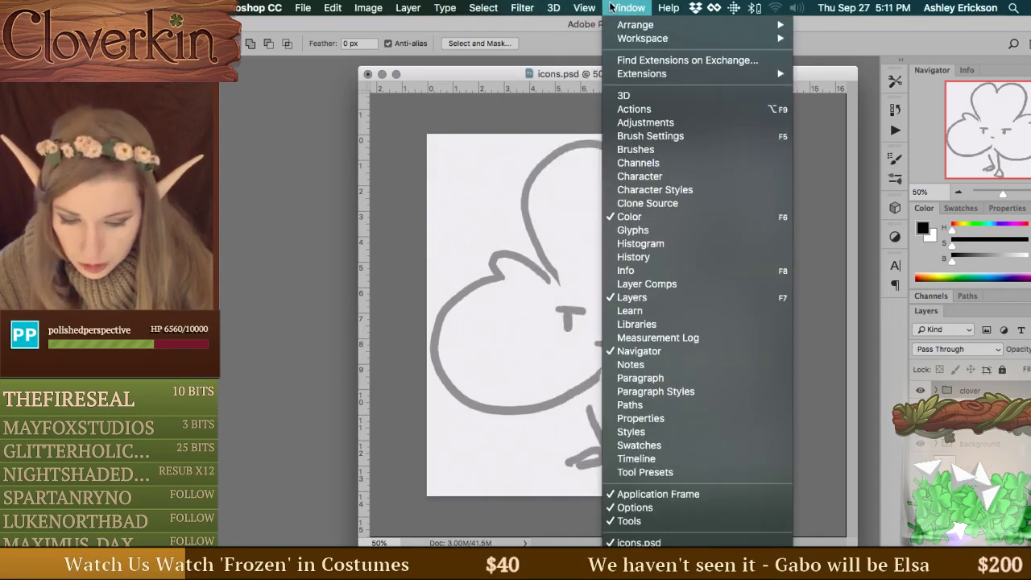
{"action": "mouse_move", "coordinate": [644, 25]}
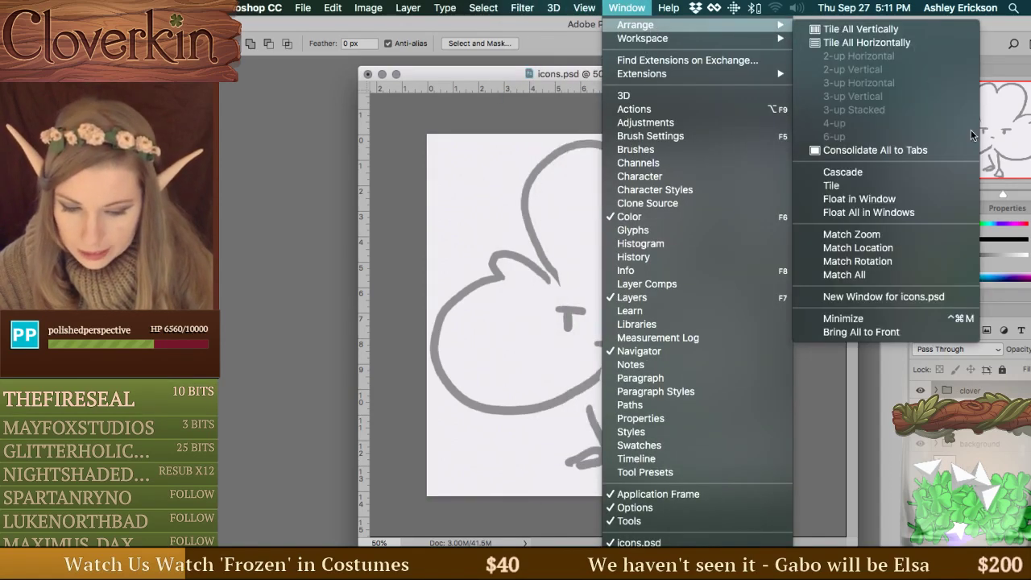
{"action": "left_click", "coordinate": [949, 301]}
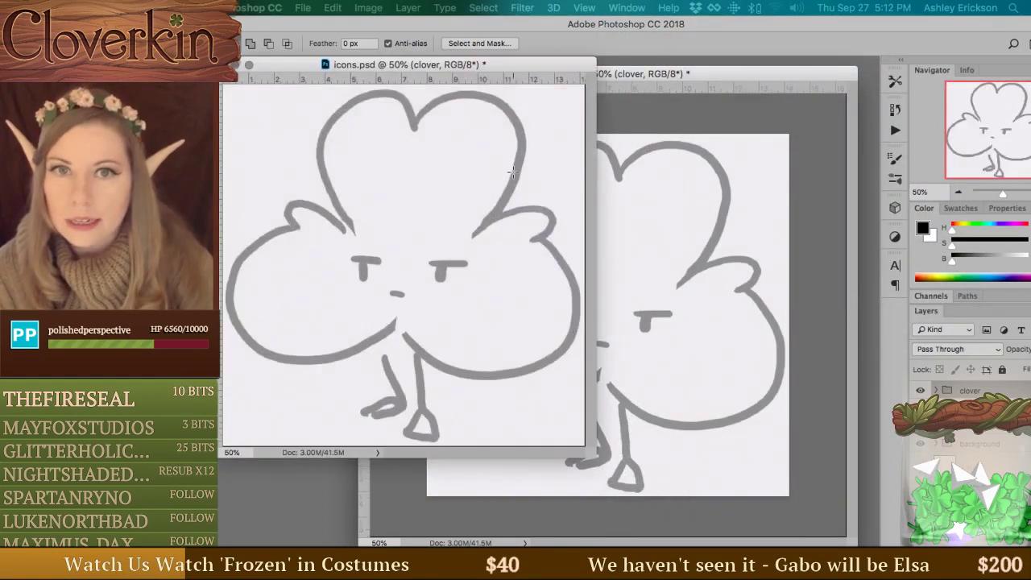
Zoom the second icons.psd window out to 8.33%, shrink it around the thumbnail, and place it beside the main window.
{"action": "left_click", "coordinate": [958, 193]}
{"action": "left_click", "coordinate": [958, 193]}
{"action": "left_click", "coordinate": [958, 193]}
{"action": "left_click", "coordinate": [958, 193]}
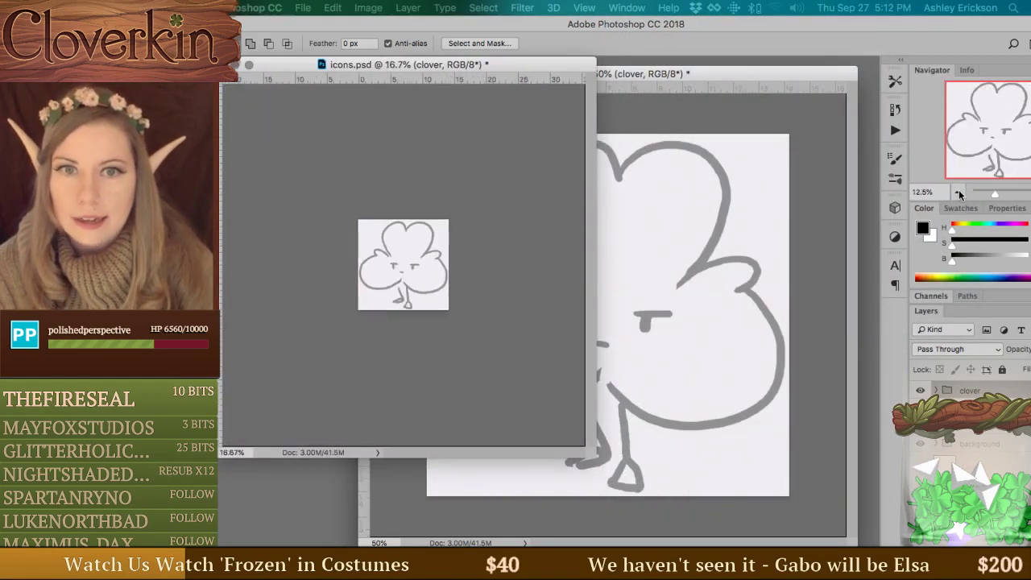
{"action": "left_click", "coordinate": [959, 194]}
{"action": "left_click_drag", "start_coordinate": [595, 455], "coordinate": [317, 164]}
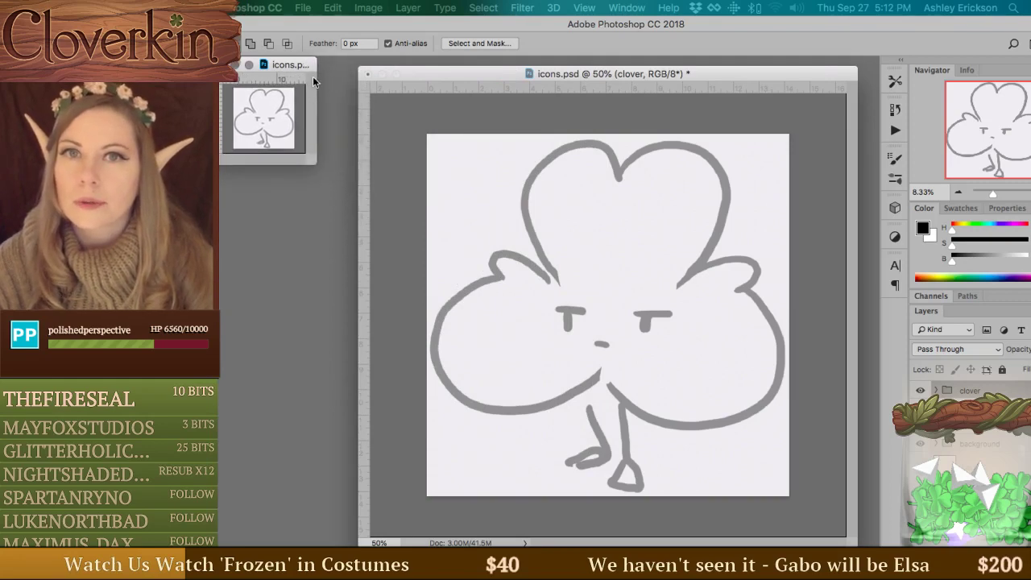
{"action": "left_click_drag", "start_coordinate": [302, 65], "coordinate": [316, 86]}
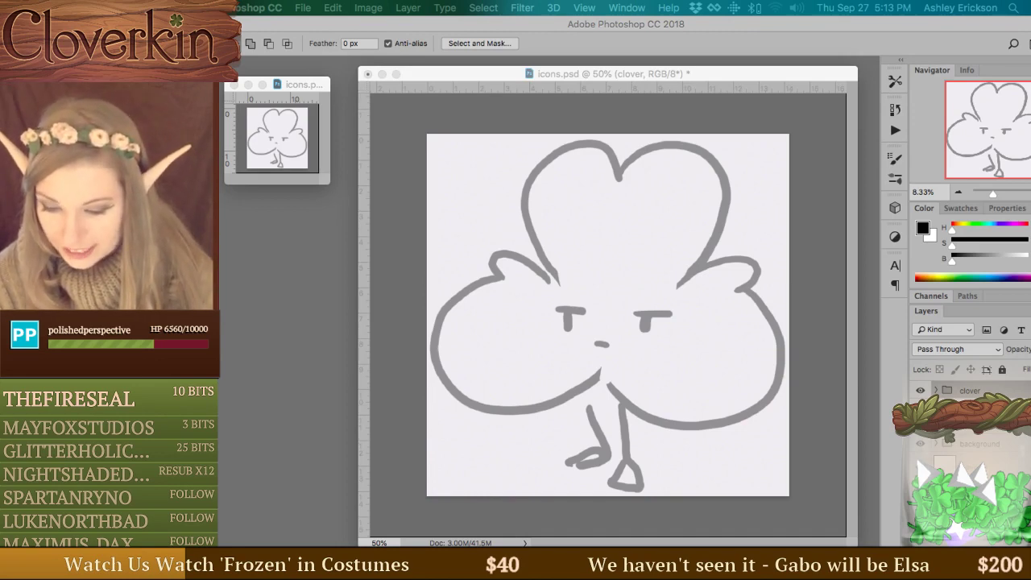
Close the small preview window and the main icons.psd window, saving the changes to the document.
{"action": "left_click", "coordinate": [234, 84]}
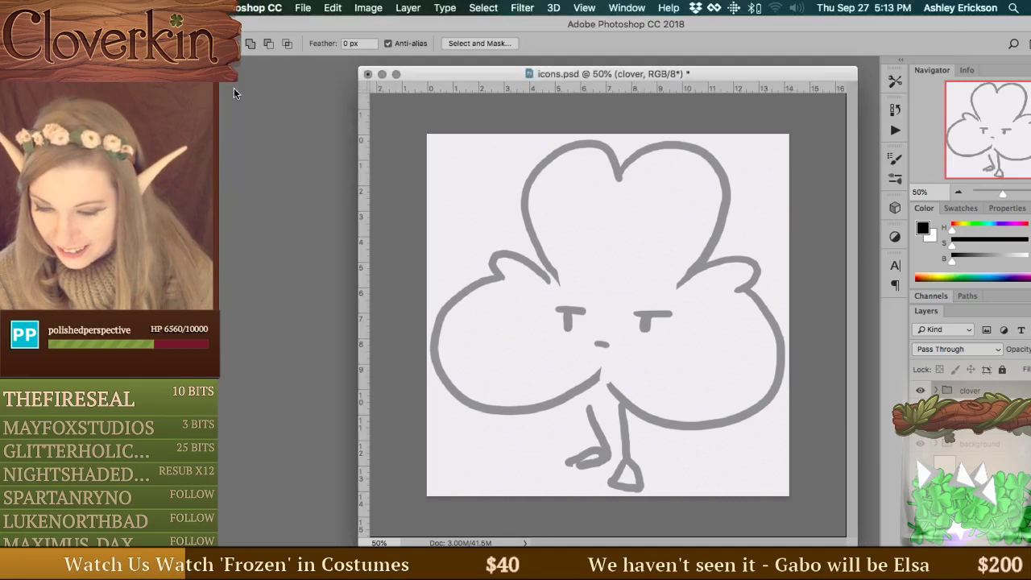
{"action": "left_click_drag", "start_coordinate": [503, 73], "coordinate": [463, 72]}
{"action": "left_click", "coordinate": [327, 73]}
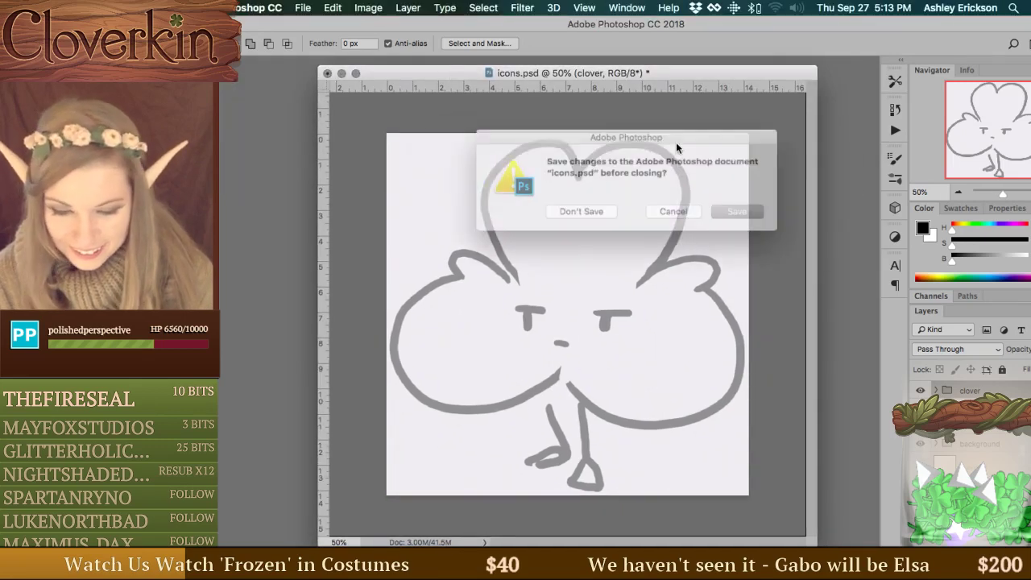
{"action": "left_click", "coordinate": [746, 214]}
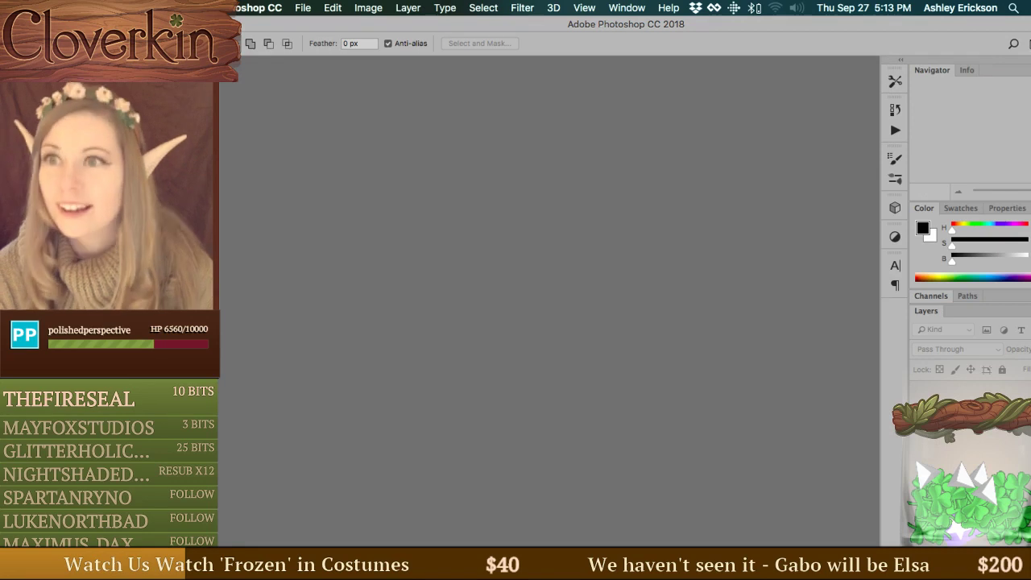
Switch to Clip Studio Paint and create a new canvas 1024 px wide and 1024 px high.
{"action": "key", "text": "super+Tab"}
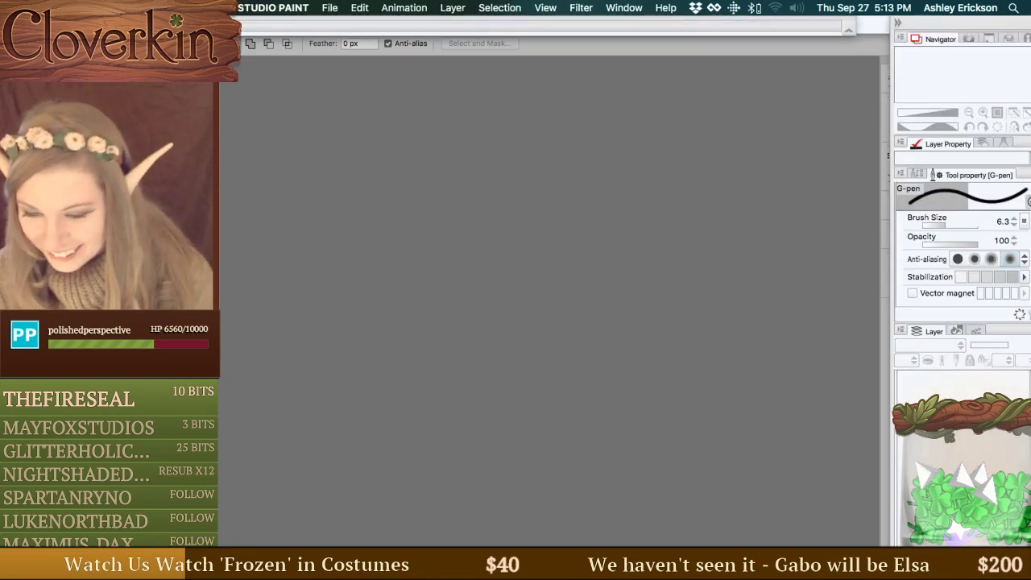
{"action": "left_click", "coordinate": [329, 7]}
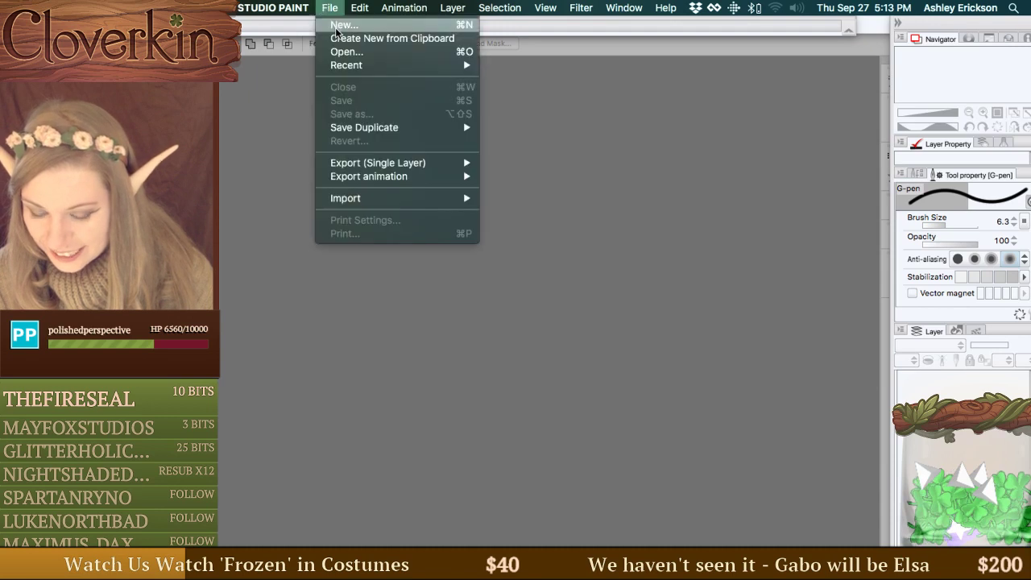
{"action": "left_click", "coordinate": [339, 25]}
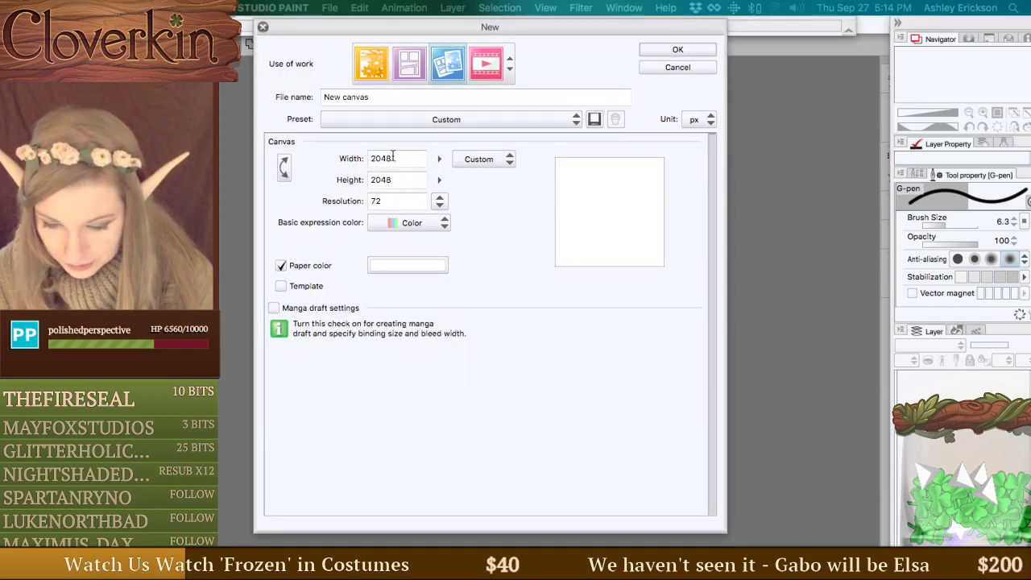
{"action": "left_click", "coordinate": [394, 158]}
{"action": "left_click_drag", "start_coordinate": [394, 158], "coordinate": [301, 157]}
{"action": "type", "text": "1"}
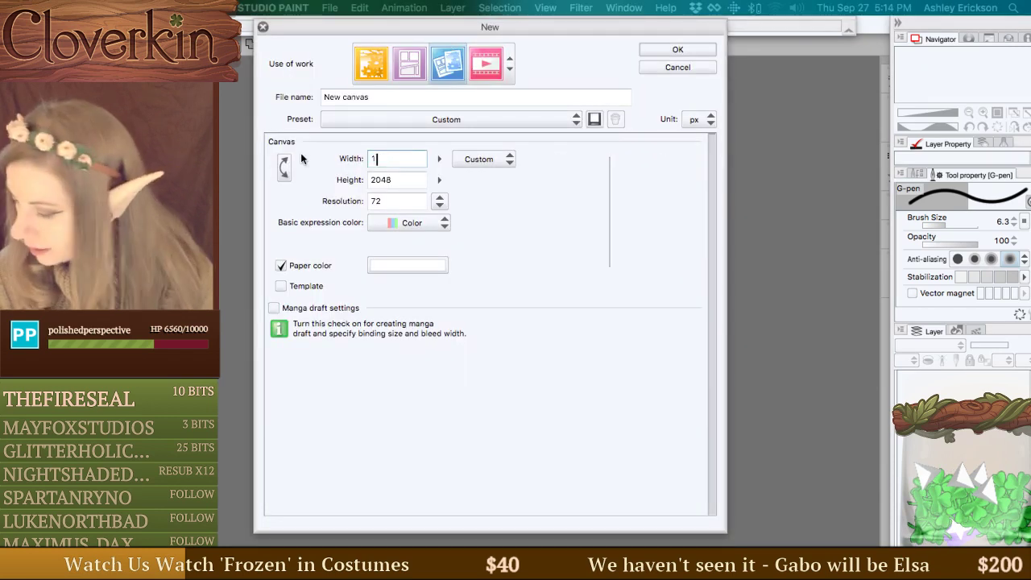
{"action": "type", "text": "024"}
{"action": "key", "text": "Tab"}
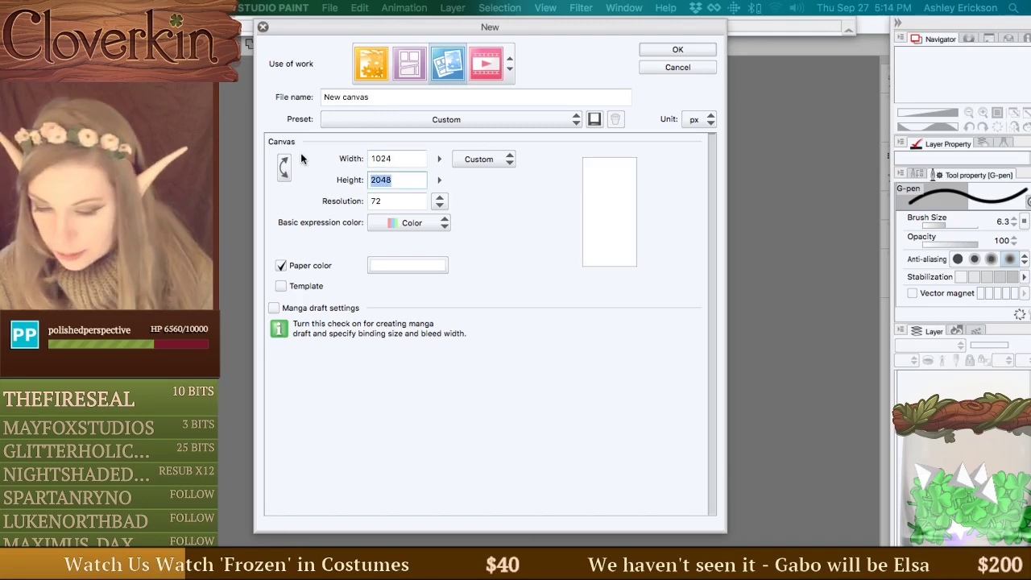
{"action": "type", "text": "1024"}
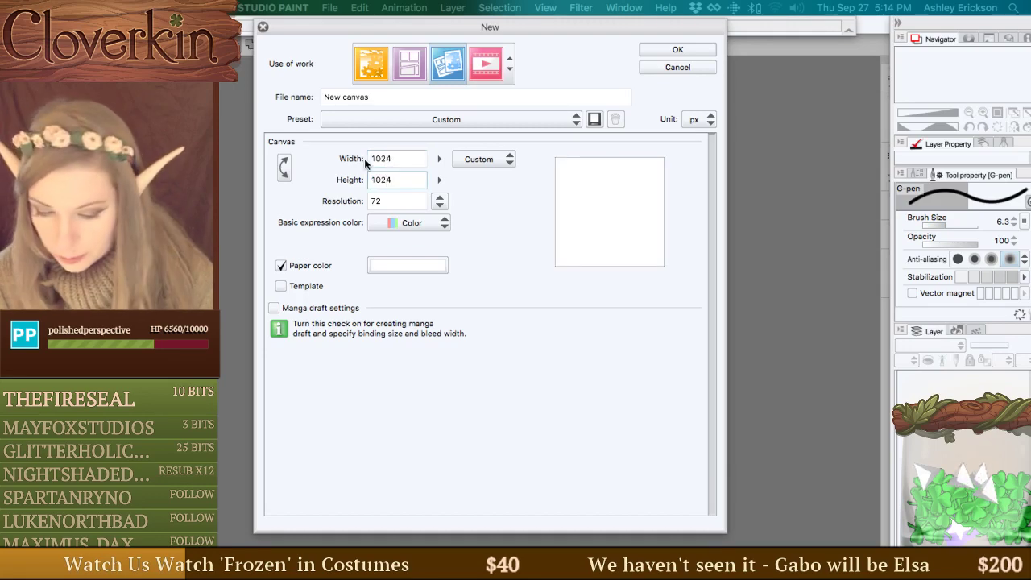
{"action": "left_click", "coordinate": [683, 51]}
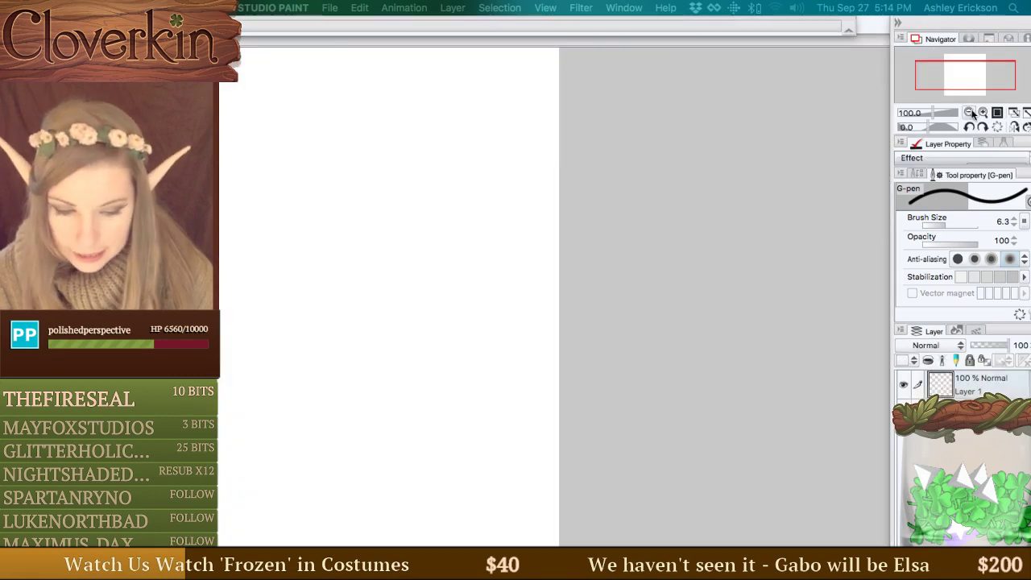
Set the G-pen brush size to 46.5 and let pen pressure control the brush size.
{"action": "left_click", "coordinate": [970, 113]}
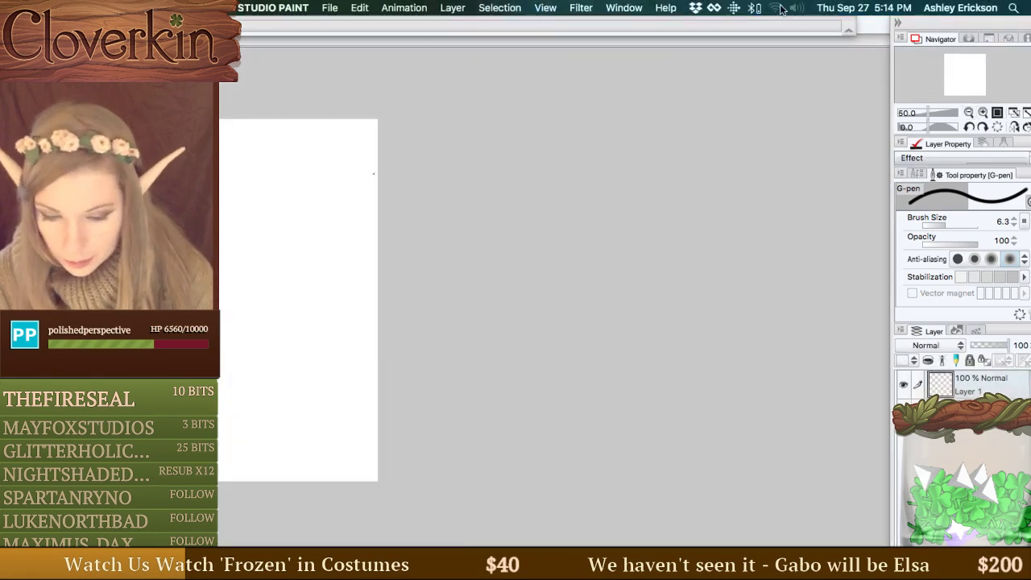
{"action": "left_click", "coordinate": [624, 7]}
{"action": "left_click", "coordinate": [627, 38]}
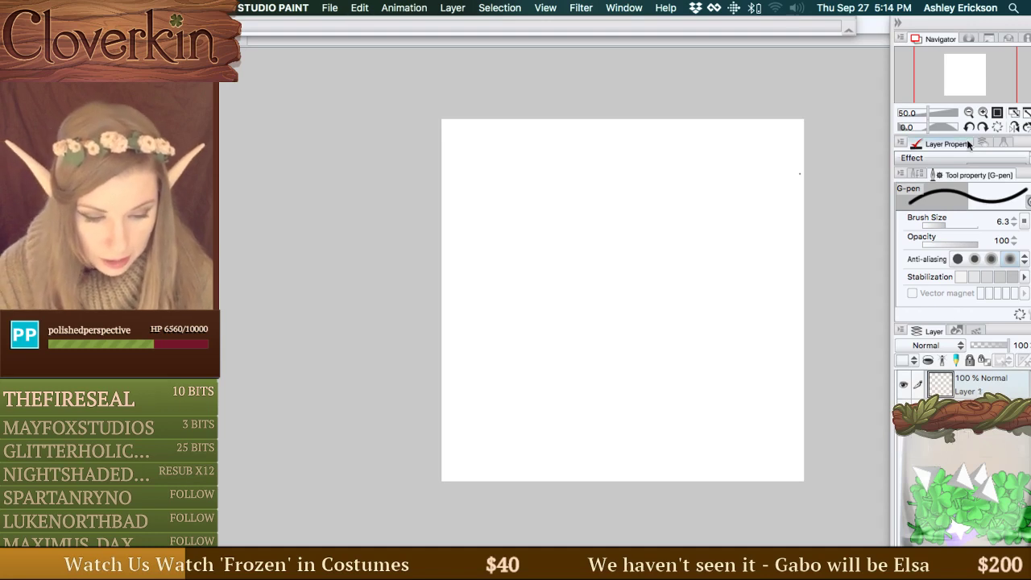
{"action": "left_click", "coordinate": [983, 113]}
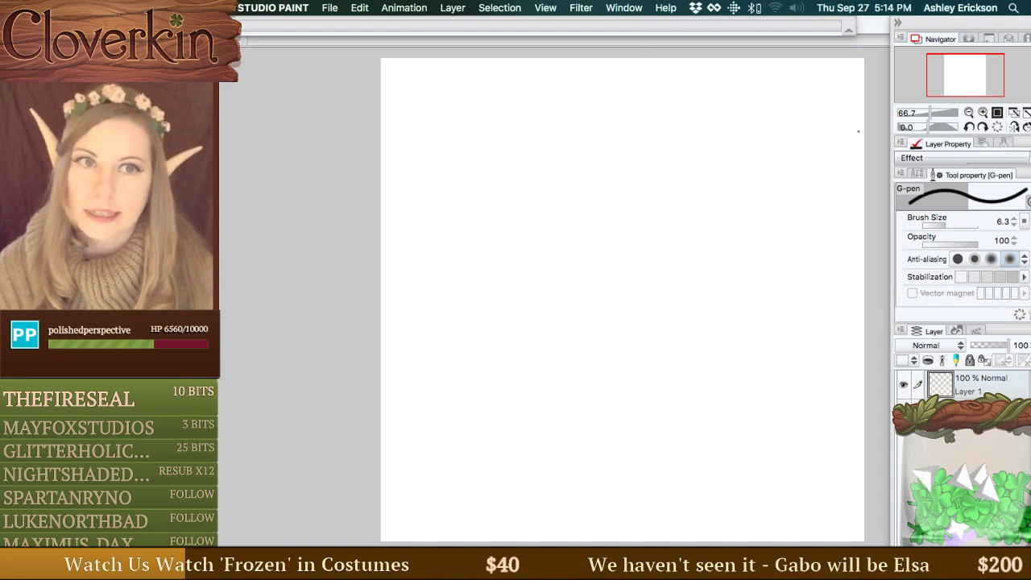
{"action": "key", "text": "Tab"}
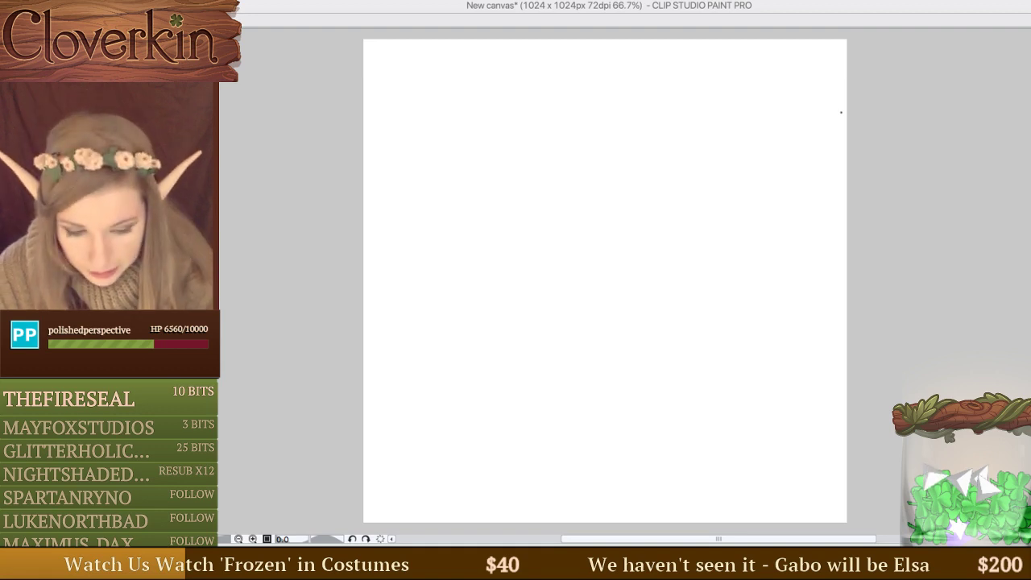
{"action": "key", "text": "Tab"}
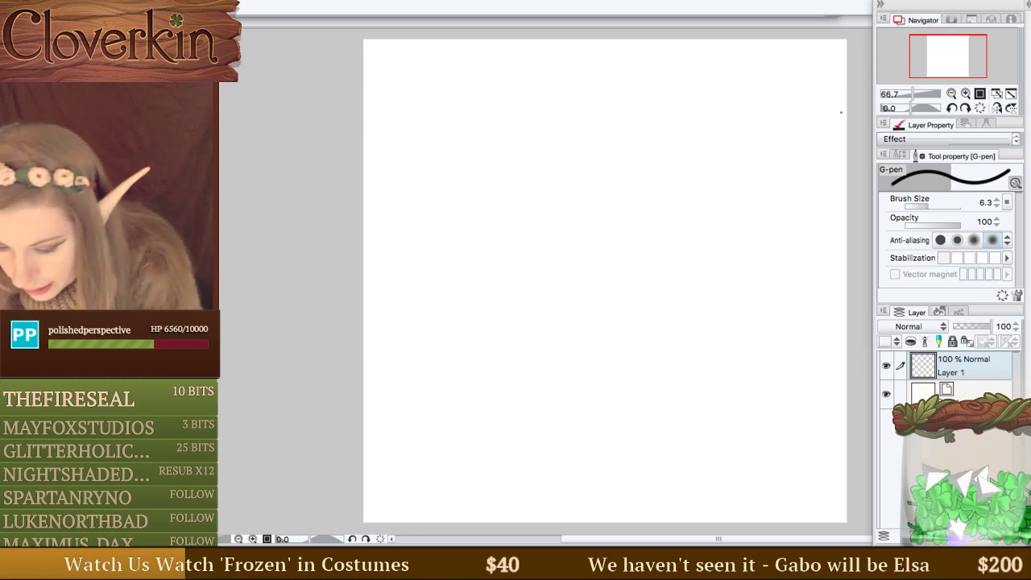
{"action": "left_click", "coordinate": [942, 206]}
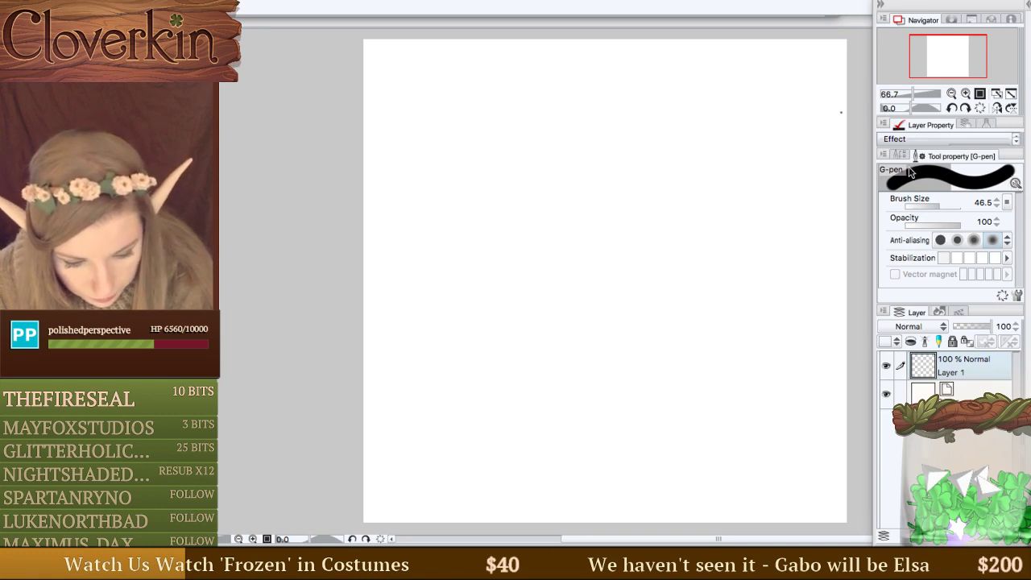
{"action": "left_click", "coordinate": [1005, 207]}
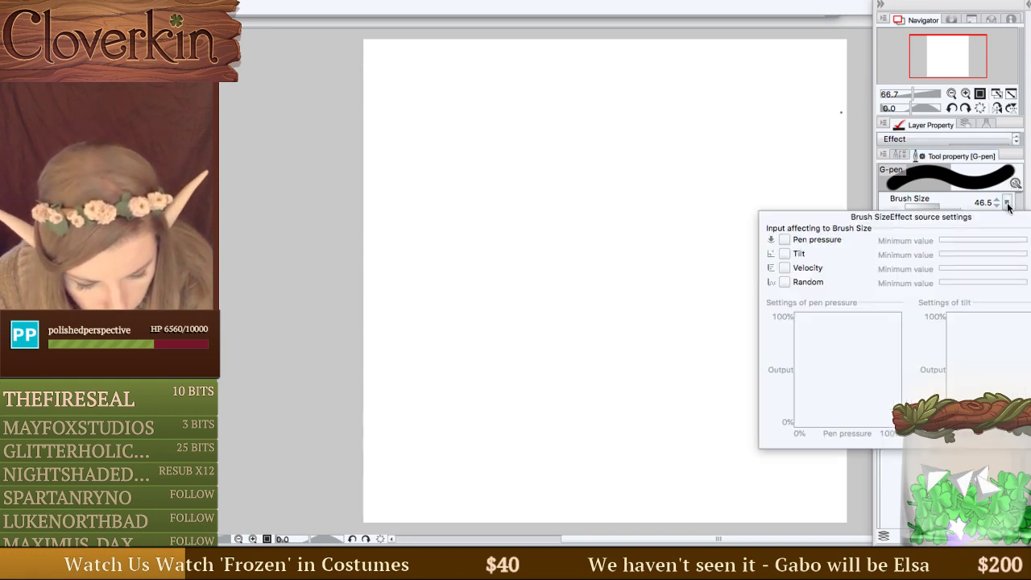
{"action": "left_click", "coordinate": [838, 239]}
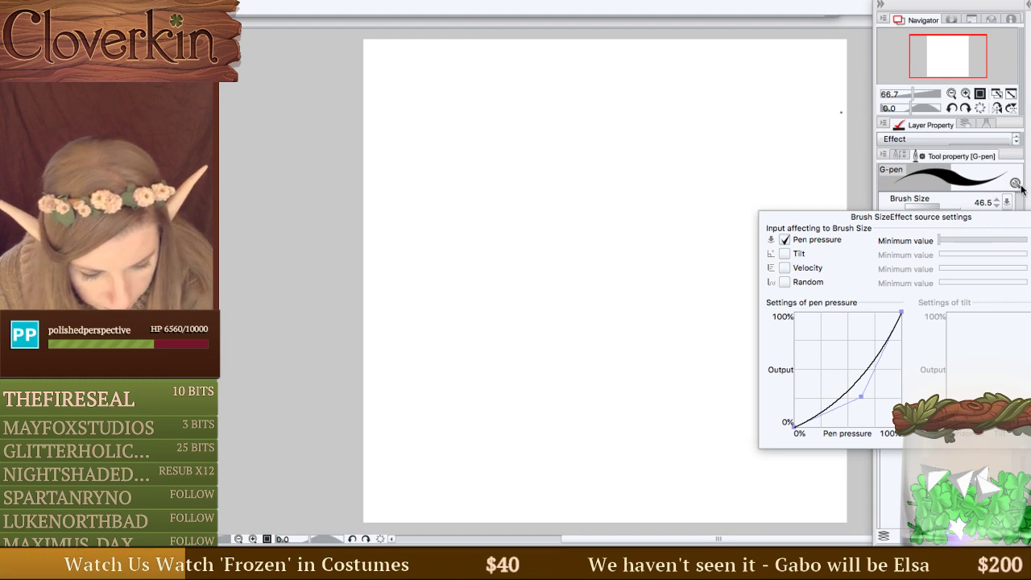
{"action": "left_click", "coordinate": [1007, 203]}
Draw a test arc with the G-pen and bend the brush size's pen pressure curve to be slightly steeper.
{"action": "mouse_move", "coordinate": [405, 352]}
{"action": "left_mouse_down"}
{"action": "mouse_move", "coordinate": [463, 218]}
{"action": "mouse_move", "coordinate": [715, 103]}
{"action": "left_mouse_up"}
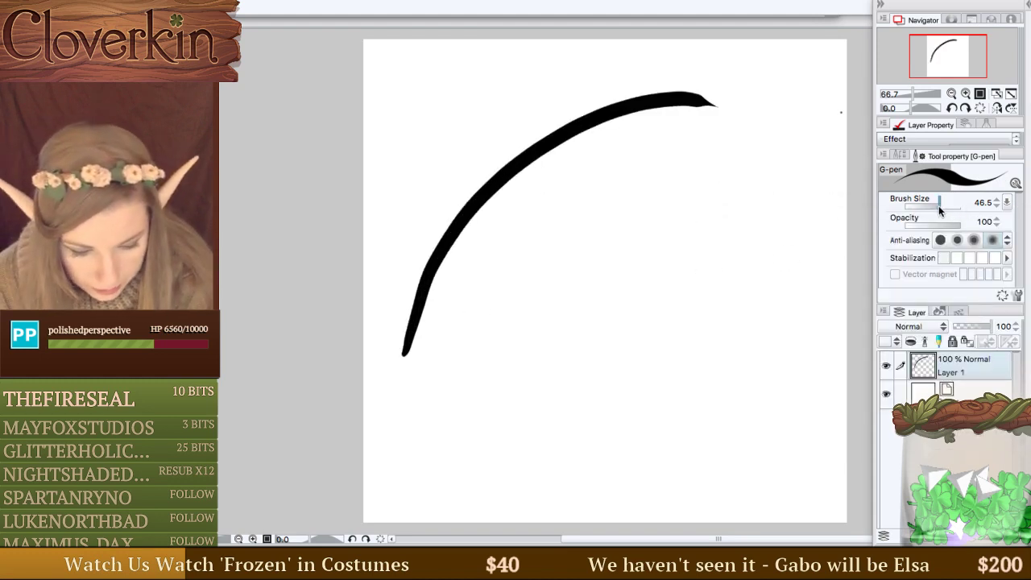
{"action": "left_click", "coordinate": [1007, 202]}
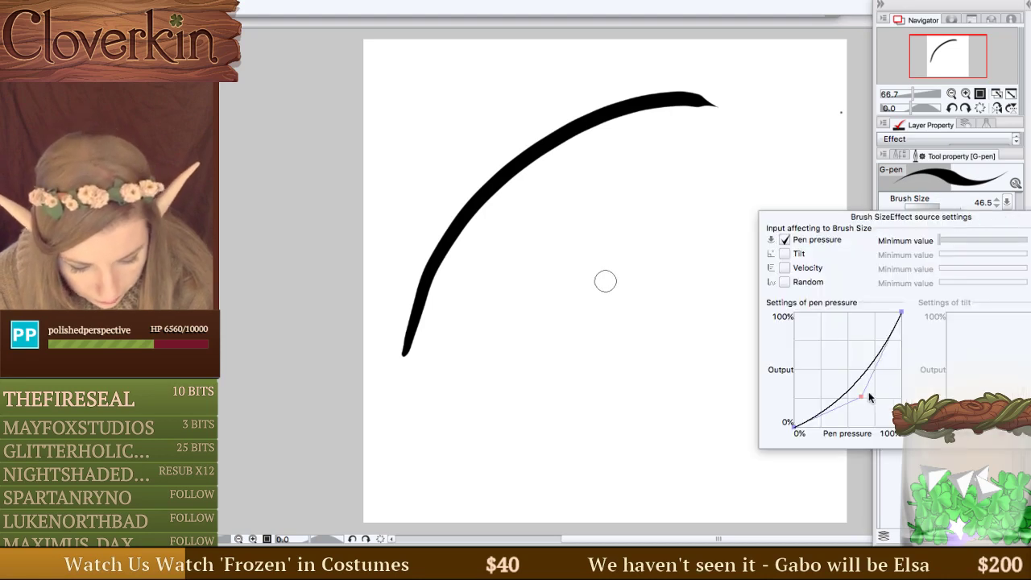
{"action": "left_click_drag", "start_coordinate": [867, 399], "coordinate": [870, 398]}
{"action": "left_click", "coordinate": [936, 239]}
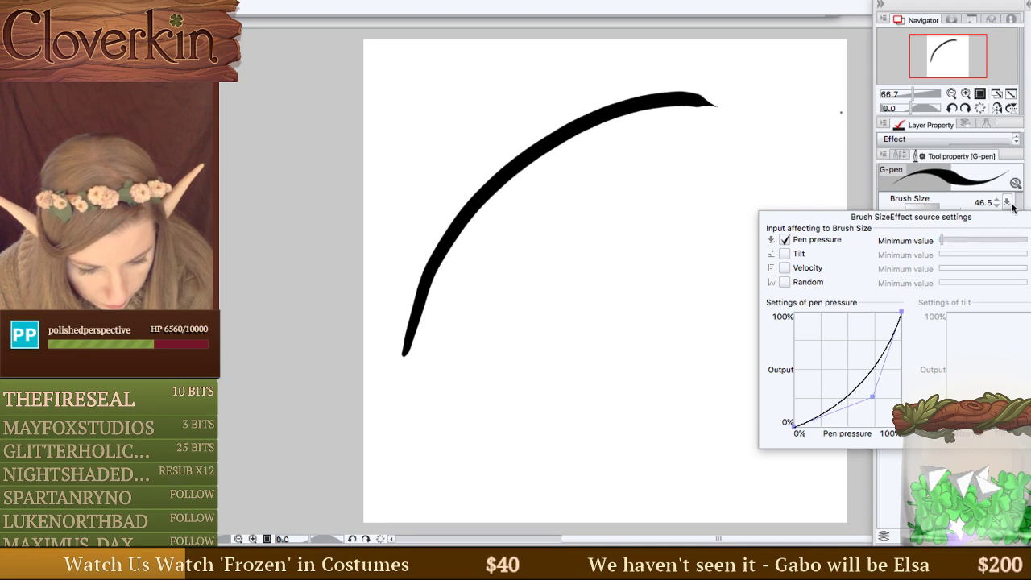
Undo the test arc, and try the adjusted pen pressure with further arc strokes, undoing each of them.
{"action": "key", "text": "ctrl+z"}
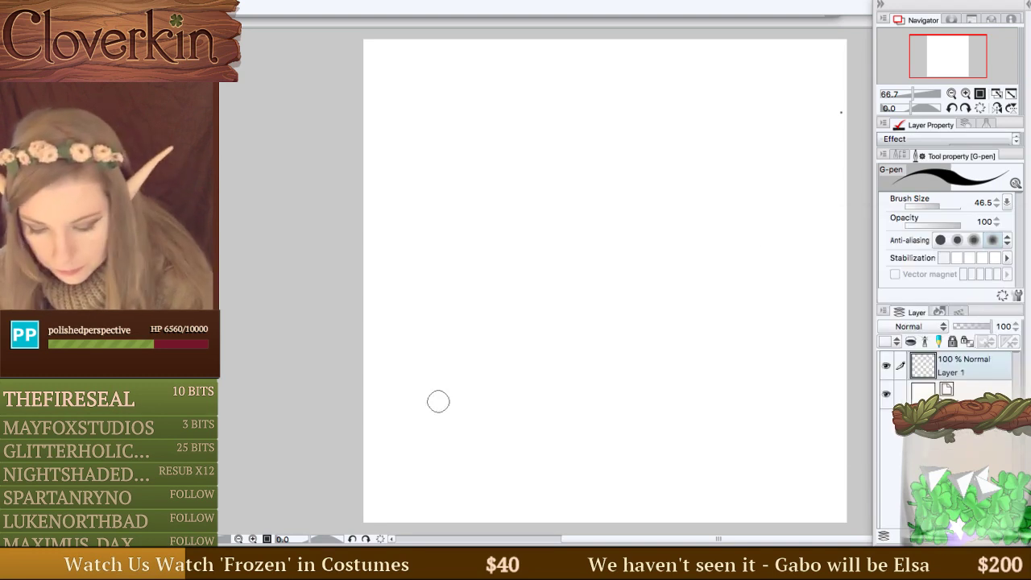
{"action": "mouse_move", "coordinate": [384, 438]}
{"action": "left_mouse_down"}
{"action": "mouse_move", "coordinate": [550, 149]}
{"action": "mouse_move", "coordinate": [779, 102]}
{"action": "mouse_move", "coordinate": [573, 125]}
{"action": "mouse_move", "coordinate": [415, 330]}
{"action": "mouse_move", "coordinate": [413, 377]}
{"action": "mouse_move", "coordinate": [482, 242]}
{"action": "mouse_move", "coordinate": [709, 123]}
{"action": "left_mouse_up"}
{"action": "key", "text": "ctrl+z"}
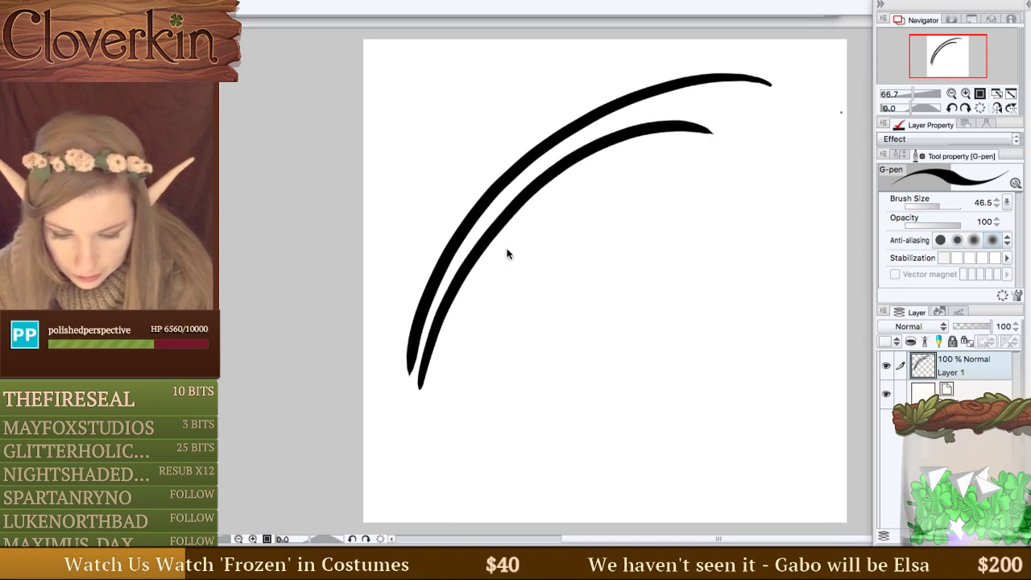
{"action": "key", "text": "ctrl+z"}
{"action": "key", "text": "ctrl+z"}
{"action": "mouse_move", "coordinate": [403, 366]}
{"action": "left_mouse_down"}
{"action": "mouse_move", "coordinate": [469, 207]}
{"action": "mouse_move", "coordinate": [578, 120]}
{"action": "left_mouse_up"}
{"action": "key", "text": "ctrl+z"}
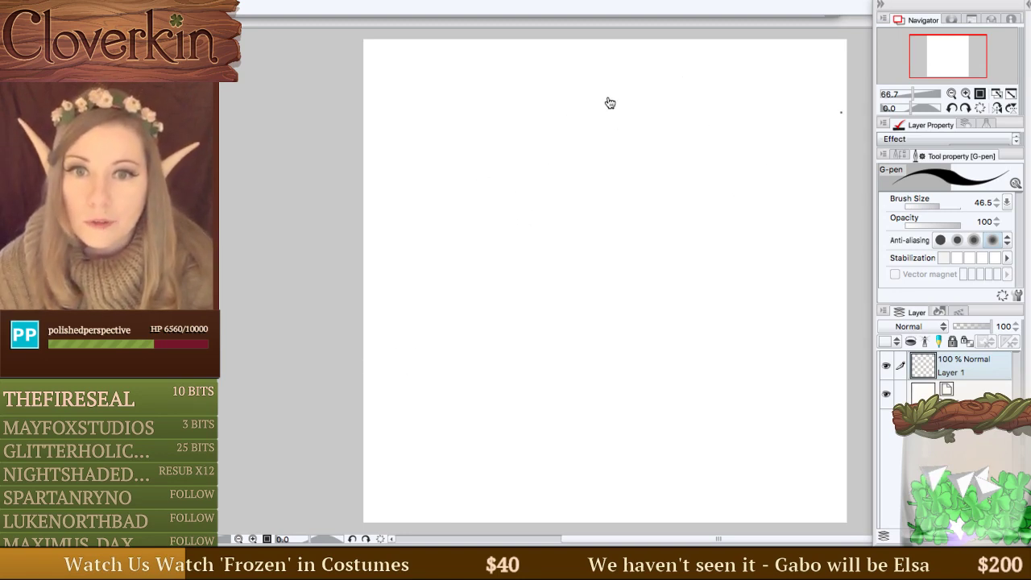
Switch to Photoshop and create a new document with the preset settings.
{"action": "key", "text": "super+Tab"}
{"action": "left_click", "coordinate": [284, 5]}
{"action": "left_click", "coordinate": [298, 8]}
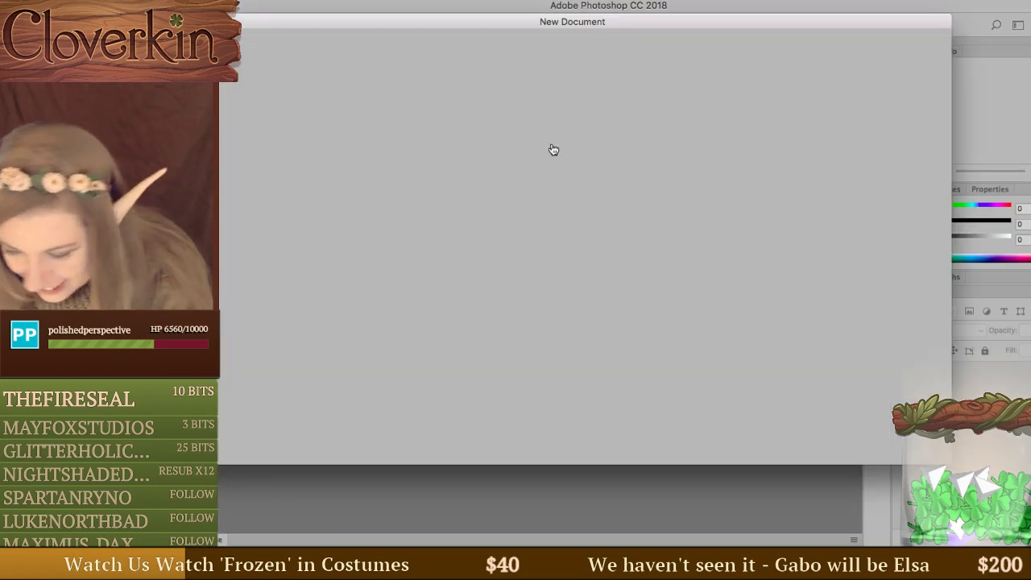
{"action": "key", "text": "Return"}
Choose the Brush tool, draw and undo a test arc across the canvas, and check the brush presets.
{"action": "left_click_drag", "start_coordinate": [301, 48], "coordinate": [380, 39]}
{"action": "key", "text": "super+equal"}
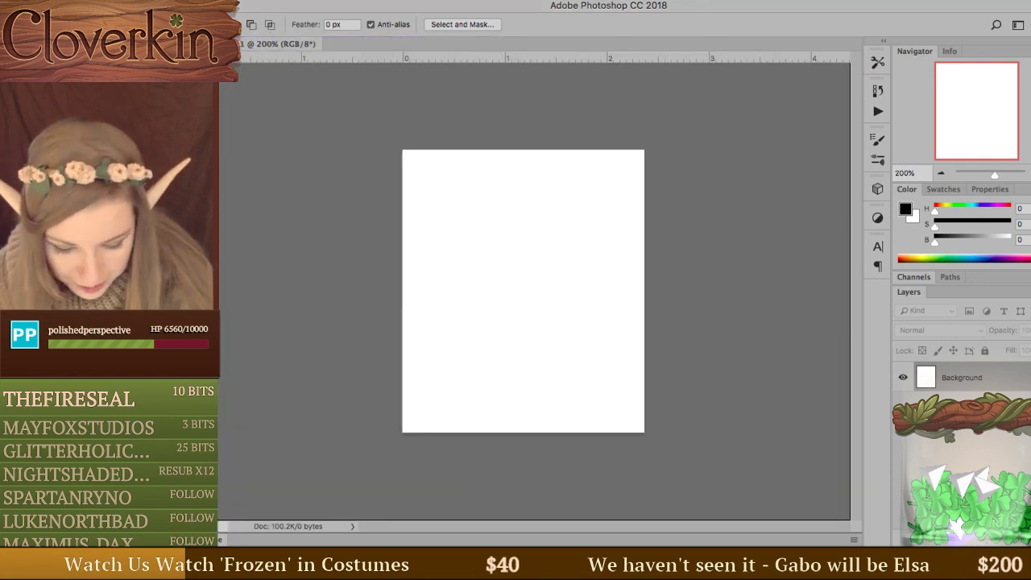
{"action": "key", "text": "super+equal"}
{"action": "key", "text": "super+equal"}
{"action": "mouse_move", "coordinate": [385, 405]}
{"action": "left_mouse_down"}
{"action": "mouse_move", "coordinate": [390, 353]}
{"action": "mouse_move", "coordinate": [610, 138]}
{"action": "left_mouse_up"}
{"action": "key", "text": "super+d"}
{"action": "key", "text": "b"}
{"action": "mouse_move", "coordinate": [381, 420]}
{"action": "left_mouse_down"}
{"action": "mouse_move", "coordinate": [414, 313]}
{"action": "mouse_move", "coordinate": [675, 128]}
{"action": "left_mouse_up"}
{"action": "key", "text": "super+z"}
{"action": "right_click", "coordinate": [584, 237]}
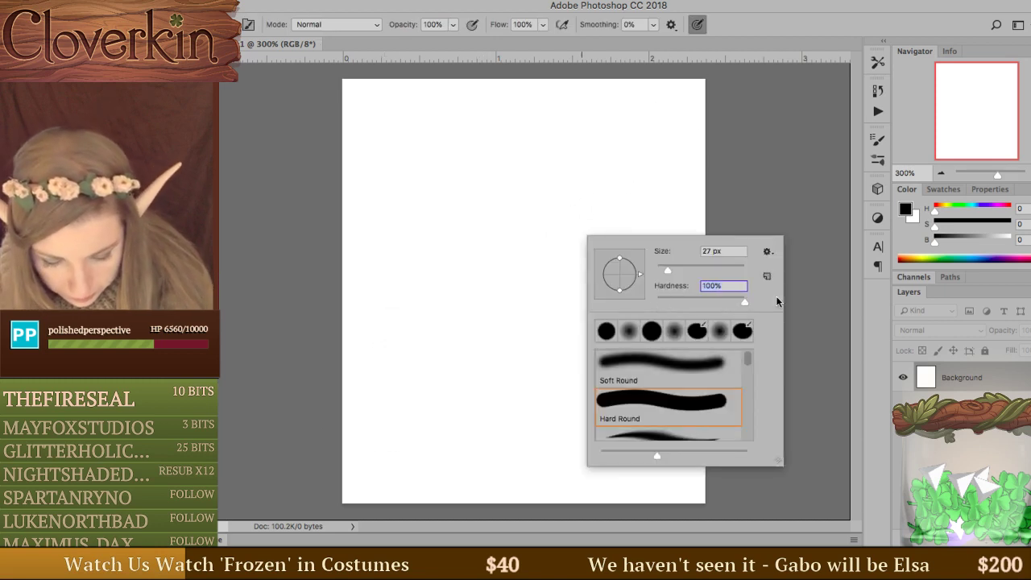
{"action": "key", "text": "shift+Tab"}
Set the canvas size to 2048 pixels wide and 2048 pixels high.
{"action": "left_click", "coordinate": [355, 2]}
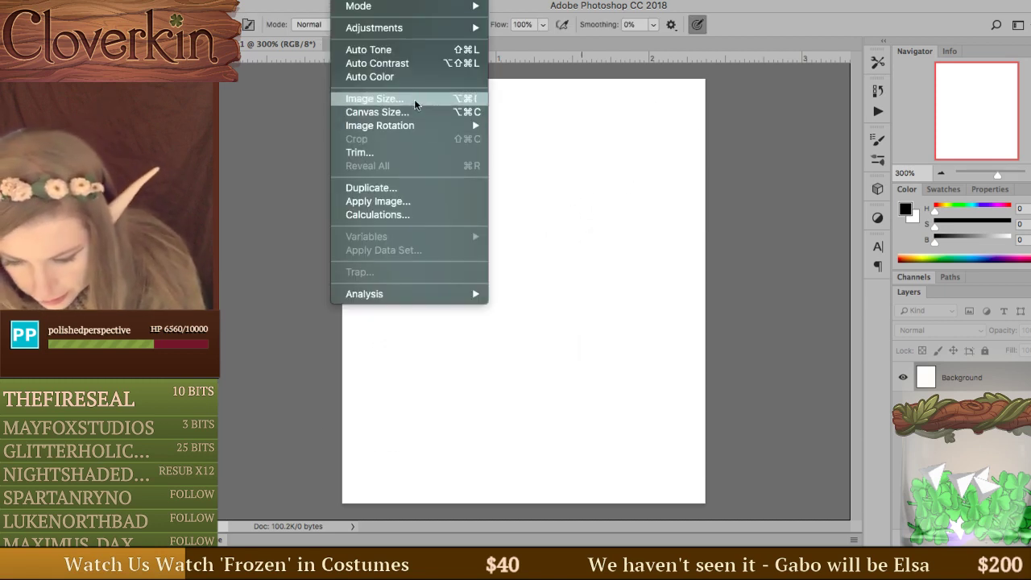
{"action": "left_click", "coordinate": [376, 111]}
{"action": "left_click", "coordinate": [352, 200]}
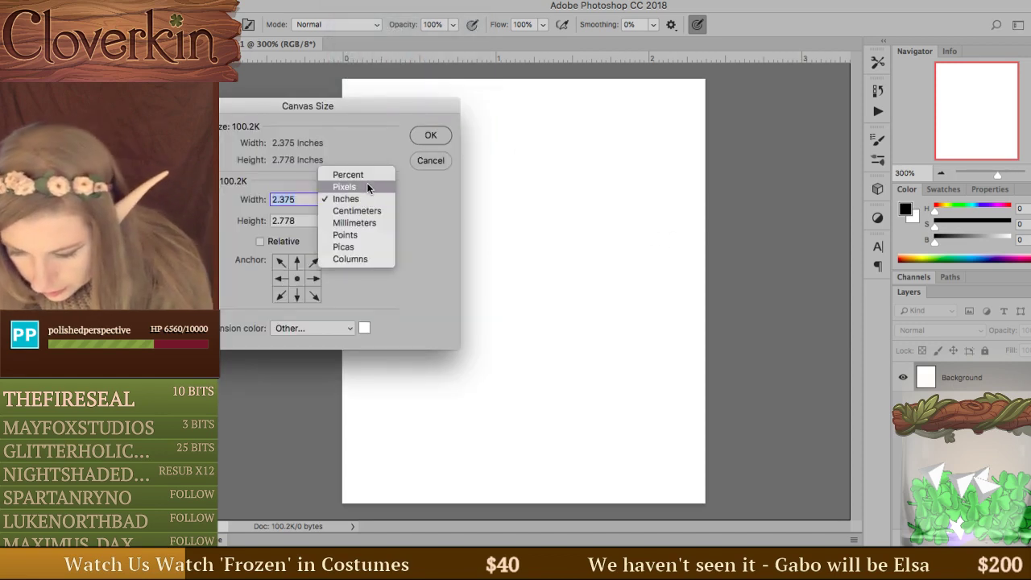
{"action": "left_click", "coordinate": [370, 189]}
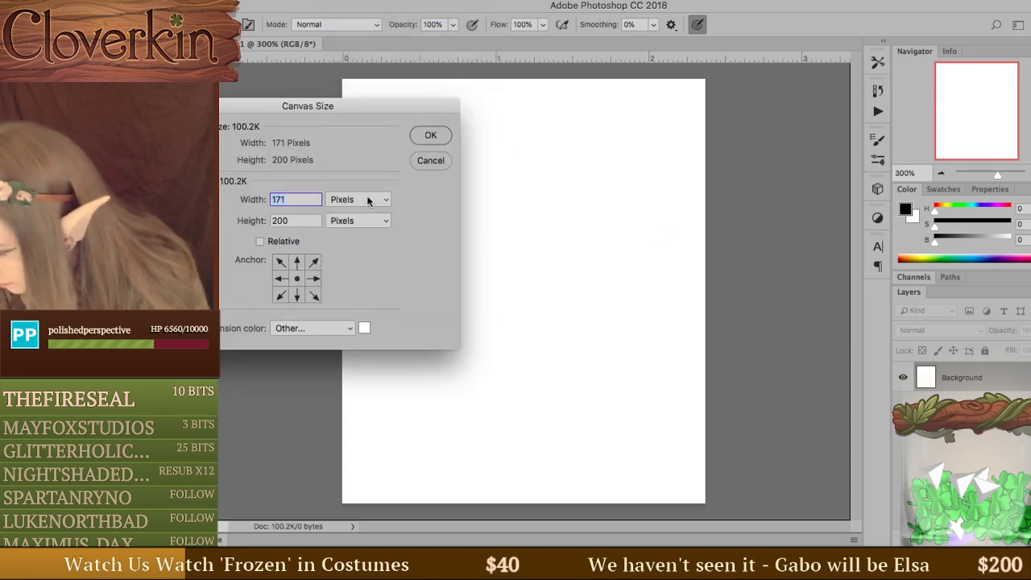
{"action": "type", "text": "2048"}
{"action": "key", "text": "Tab"}
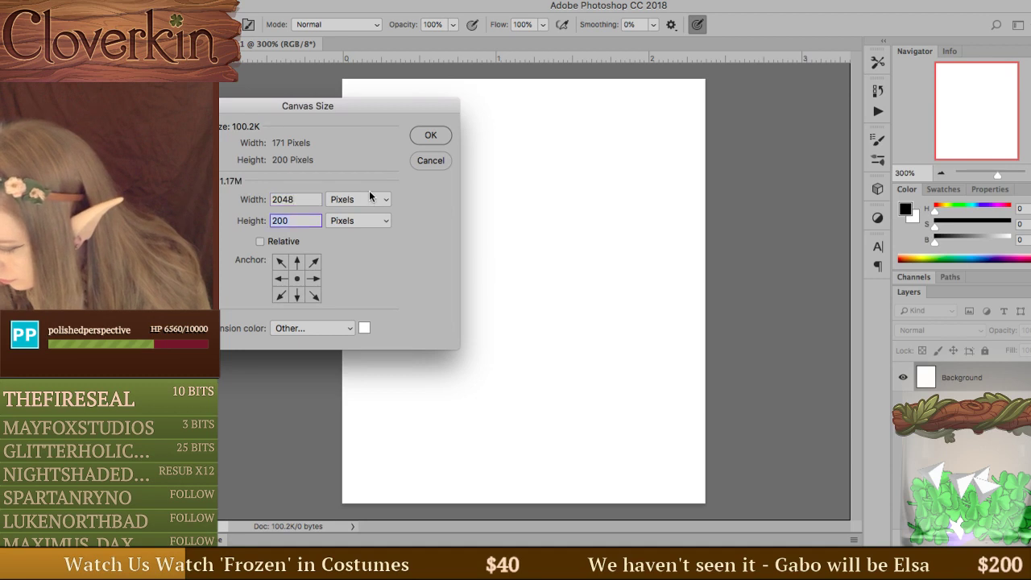
{"action": "type", "text": "2048"}
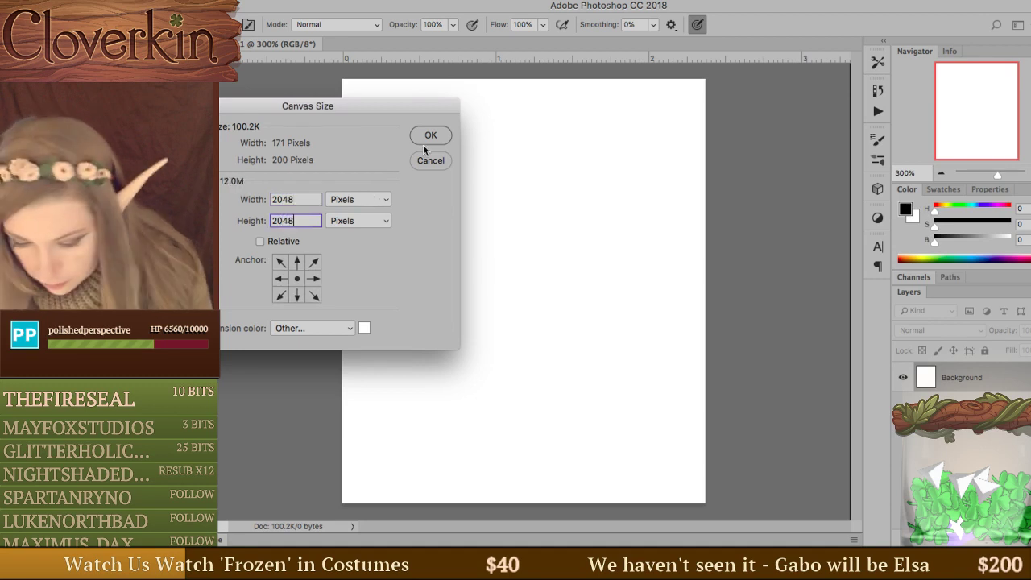
{"action": "left_click", "coordinate": [431, 134]}
Draw a long thin arc and a freehand circle beneath it with the brush.
{"action": "left_click", "coordinate": [941, 173]}
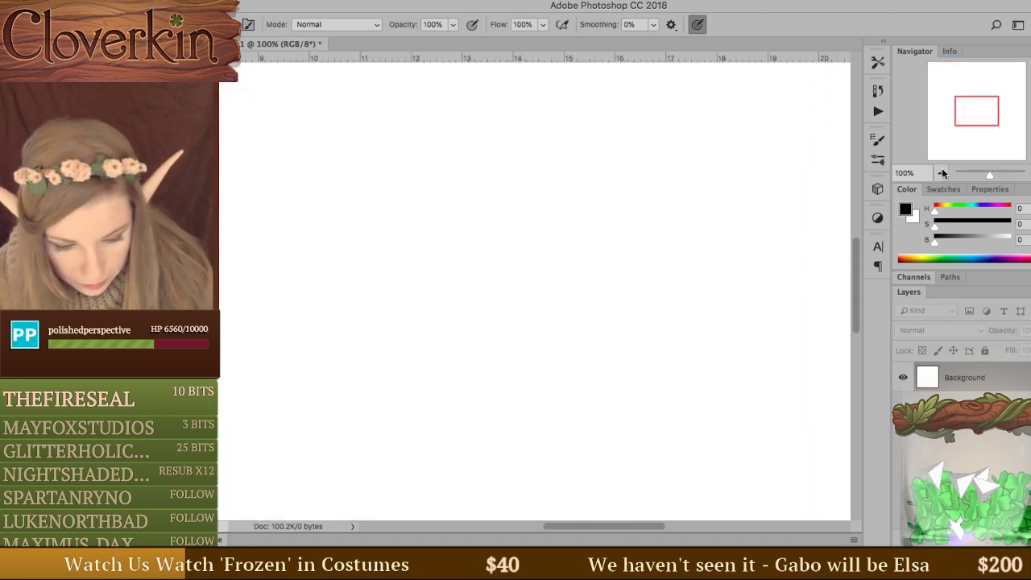
{"action": "left_click", "coordinate": [942, 173]}
{"action": "left_click", "coordinate": [942, 173]}
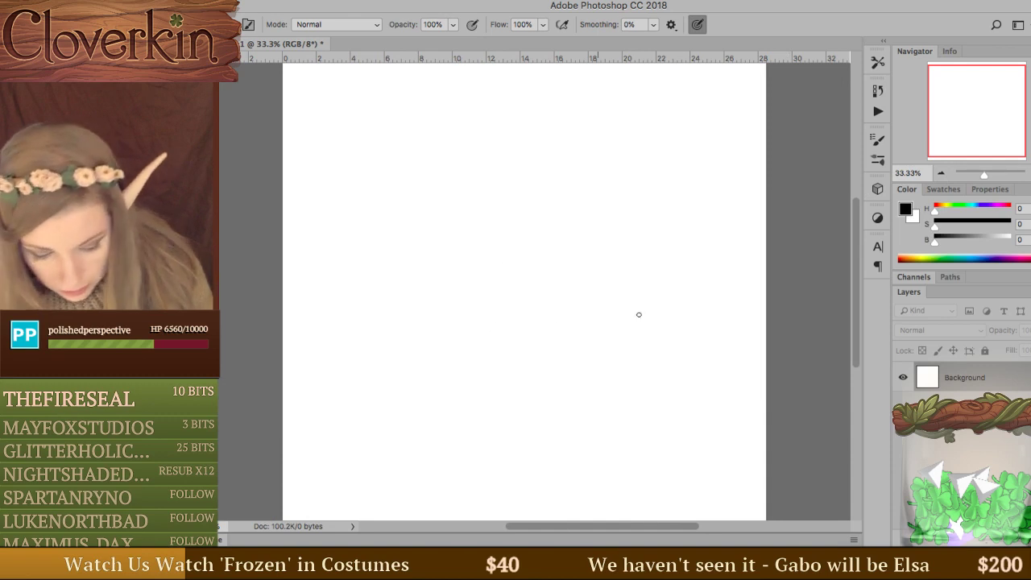
{"action": "key", "text": "super+plus"}
{"action": "mouse_move", "coordinate": [319, 394]}
{"action": "left_mouse_down"}
{"action": "mouse_move", "coordinate": [354, 298]}
{"action": "mouse_move", "coordinate": [699, 113]}
{"action": "left_mouse_up"}
{"action": "mouse_move", "coordinate": [592, 164]}
{"action": "left_mouse_down"}
{"action": "mouse_move", "coordinate": [510, 203]}
{"action": "mouse_move", "coordinate": [559, 334]}
{"action": "mouse_move", "coordinate": [652, 233]}
{"action": "mouse_move", "coordinate": [554, 182]}
{"action": "left_mouse_up"}
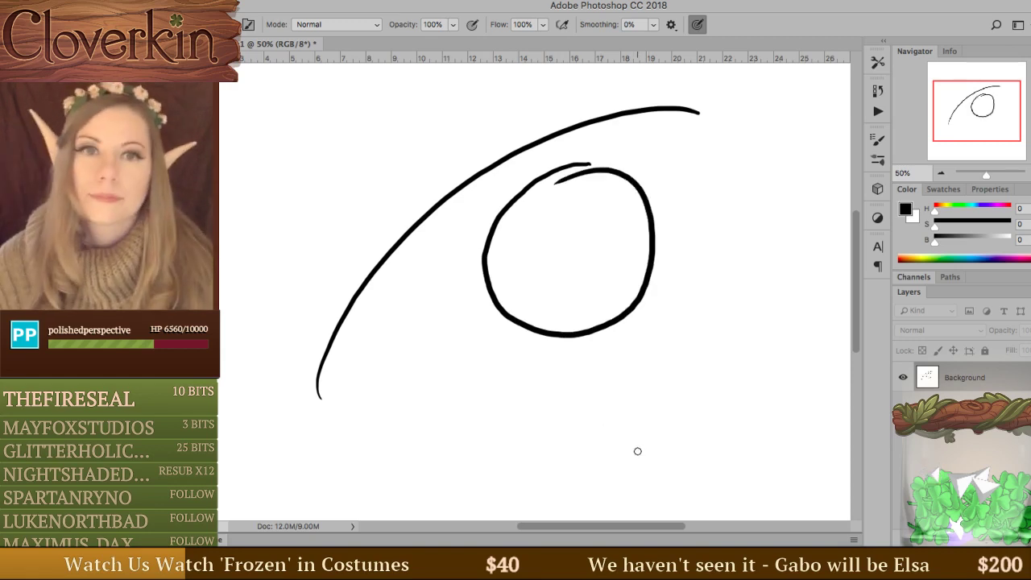
Draw two nearly horizontal lines below the circle and a small ellipse crossing the lower line, undoing a larger ellipse on the upper line.
{"action": "left_click_drag", "start_coordinate": [236, 484], "coordinate": [833, 457]}
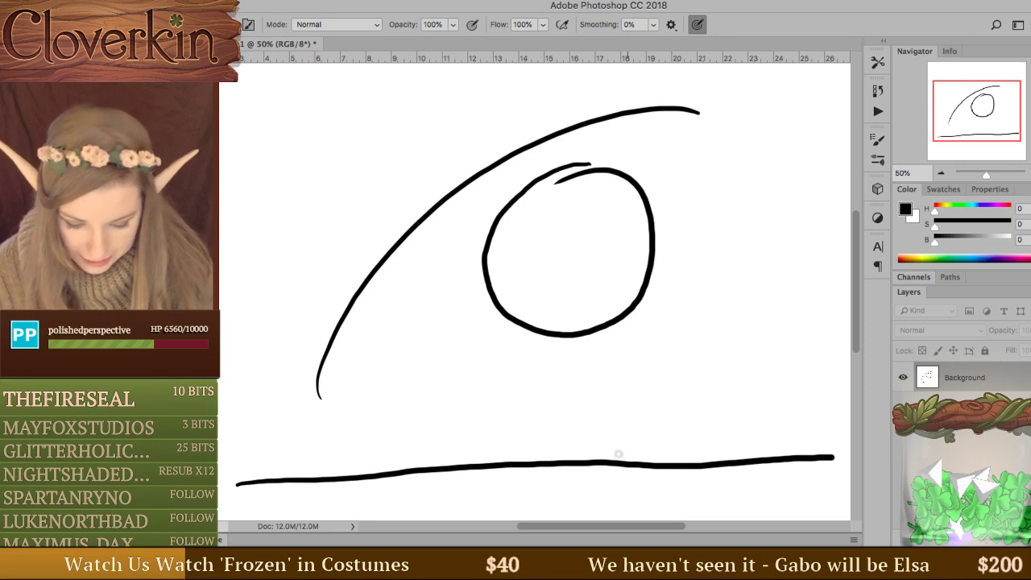
{"action": "mouse_move", "coordinate": [778, 441]}
{"action": "left_mouse_down"}
{"action": "mouse_move", "coordinate": [588, 477]}
{"action": "mouse_move", "coordinate": [772, 458]}
{"action": "left_mouse_up"}
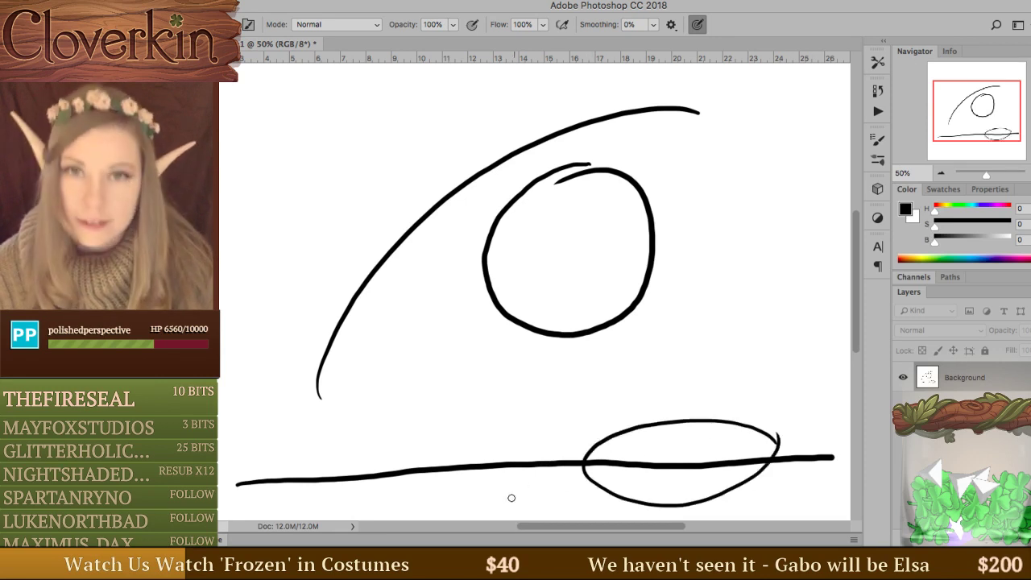
{"action": "key", "text": "ctrl+z"}
{"action": "left_click_drag", "start_coordinate": [270, 512], "coordinate": [833, 485]}
{"action": "mouse_move", "coordinate": [723, 471]}
{"action": "left_mouse_down"}
{"action": "mouse_move", "coordinate": [679, 476]}
{"action": "mouse_move", "coordinate": [721, 469]}
{"action": "left_mouse_up"}
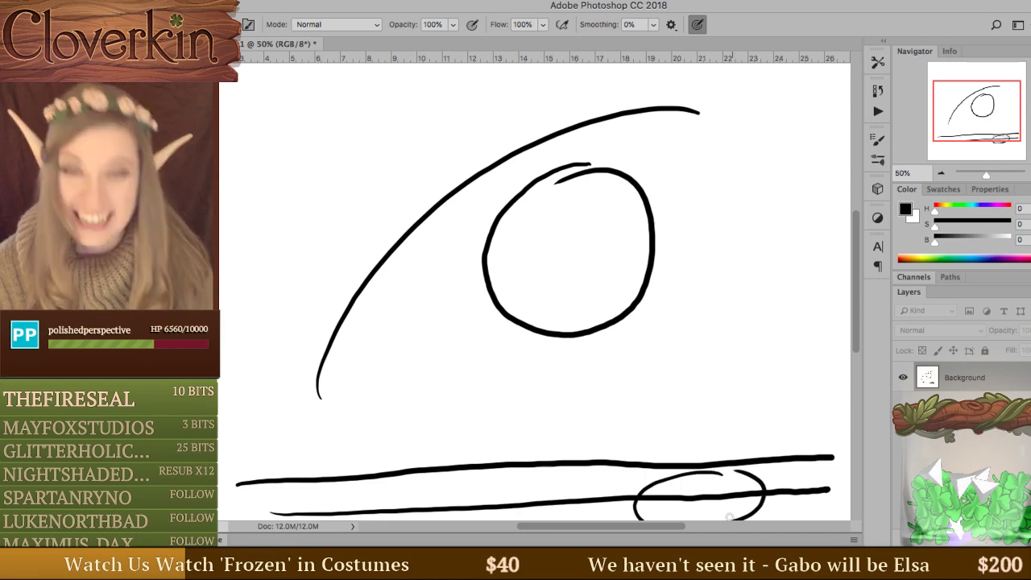
Undo the small ellipse on the lower line, and try a larger circle across both horizontal lines, undoing it.
{"action": "key", "text": "ctrl+z"}
{"action": "left_click_drag", "start_coordinate": [636, 526], "coordinate": [685, 525]}
{"action": "left_click_drag", "start_coordinate": [853, 343], "coordinate": [851, 387]}
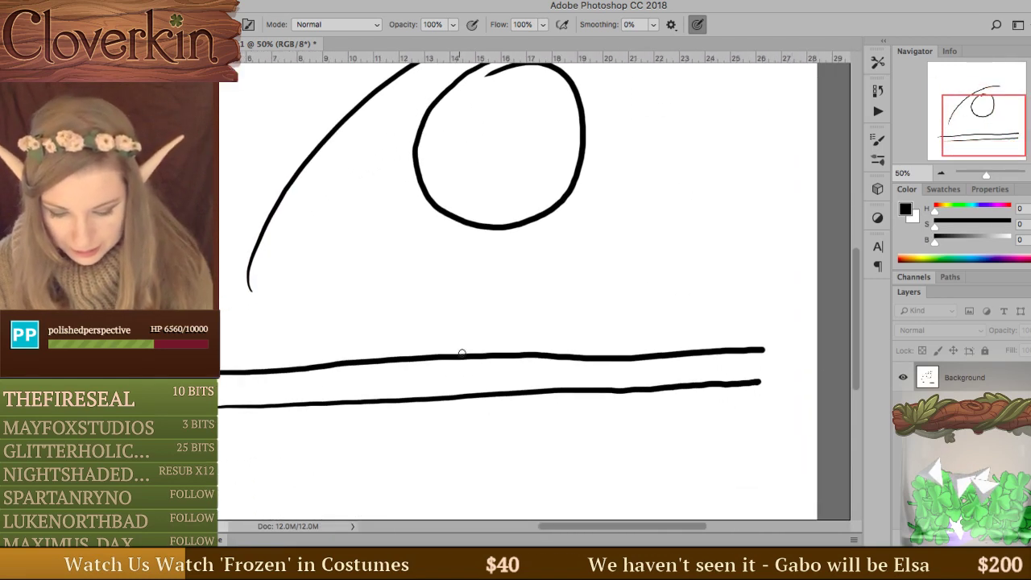
{"action": "left_click_drag", "start_coordinate": [581, 291], "coordinate": [564, 294]}
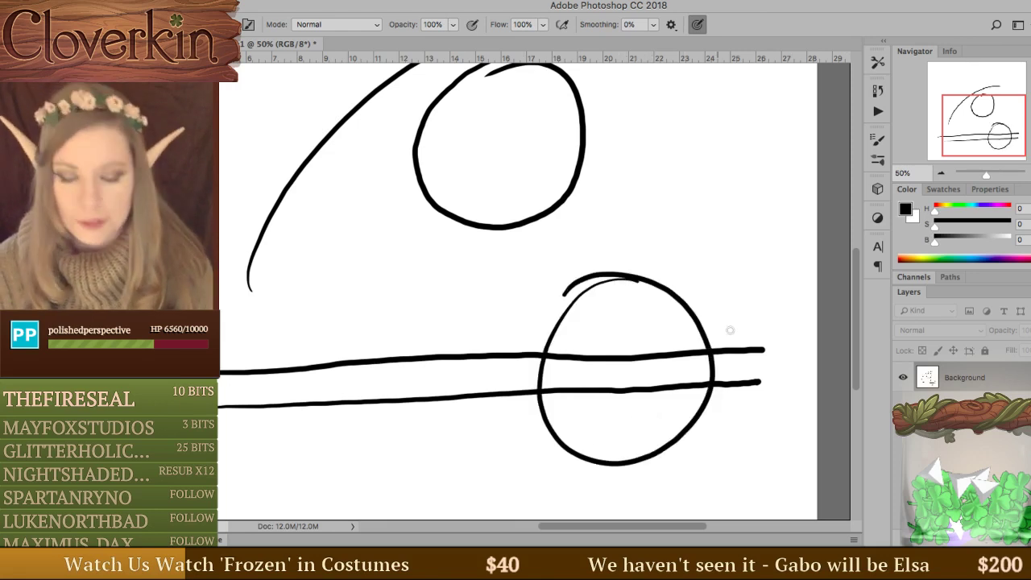
{"action": "key", "text": "ctrl+z"}
{"action": "key", "text": "ctrl+plus"}
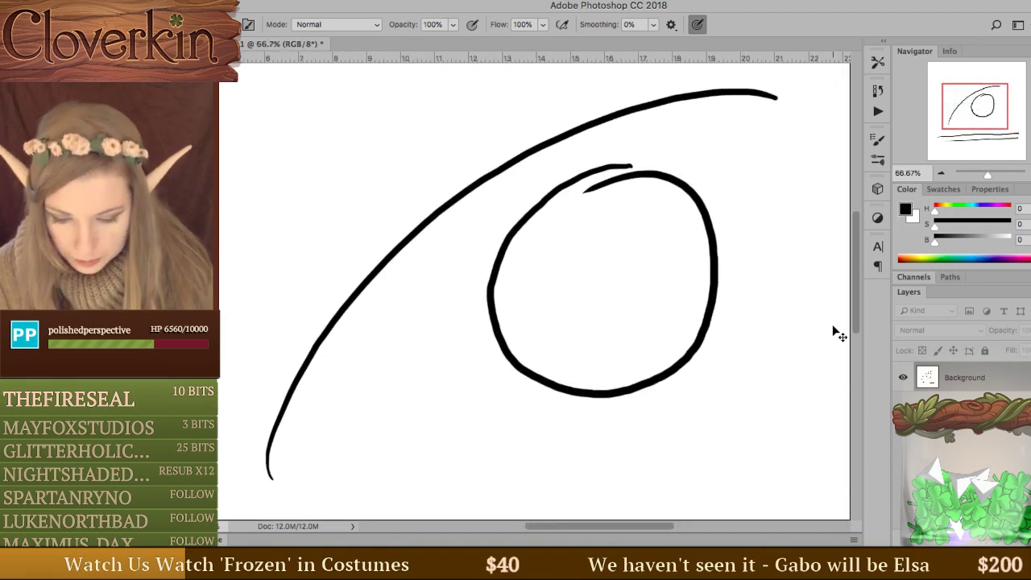
Switch to Clip Studio Paint and draw a freehand circle in the middle of the canvas with the G-pen.
{"action": "key", "text": "super+Tab"}
{"action": "left_click_drag", "start_coordinate": [934, 56], "coordinate": [943, 54]}
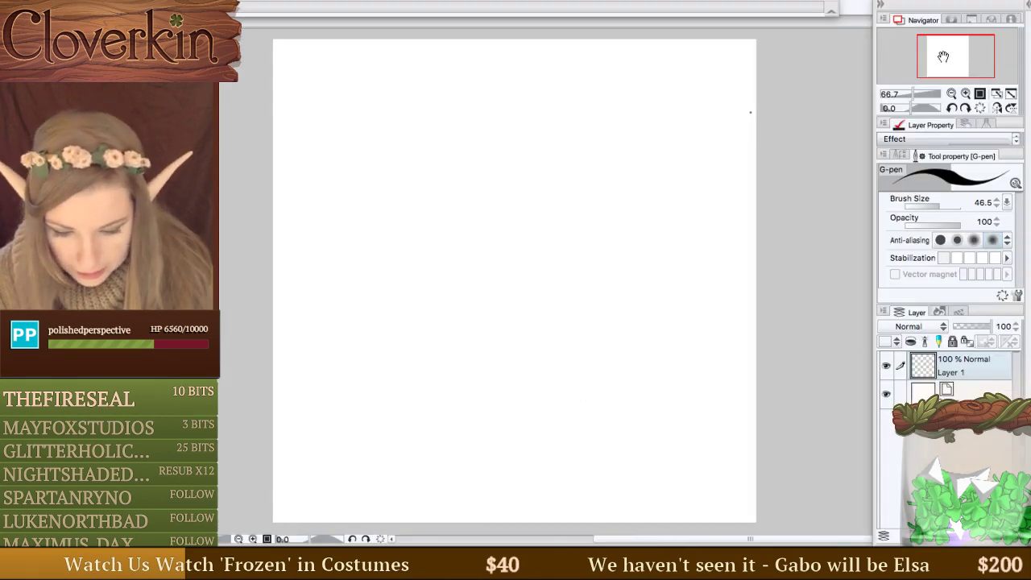
{"action": "mouse_move", "coordinate": [566, 174]}
{"action": "left_mouse_down"}
{"action": "mouse_move", "coordinate": [512, 374]}
{"action": "mouse_move", "coordinate": [523, 171]}
{"action": "left_mouse_up"}
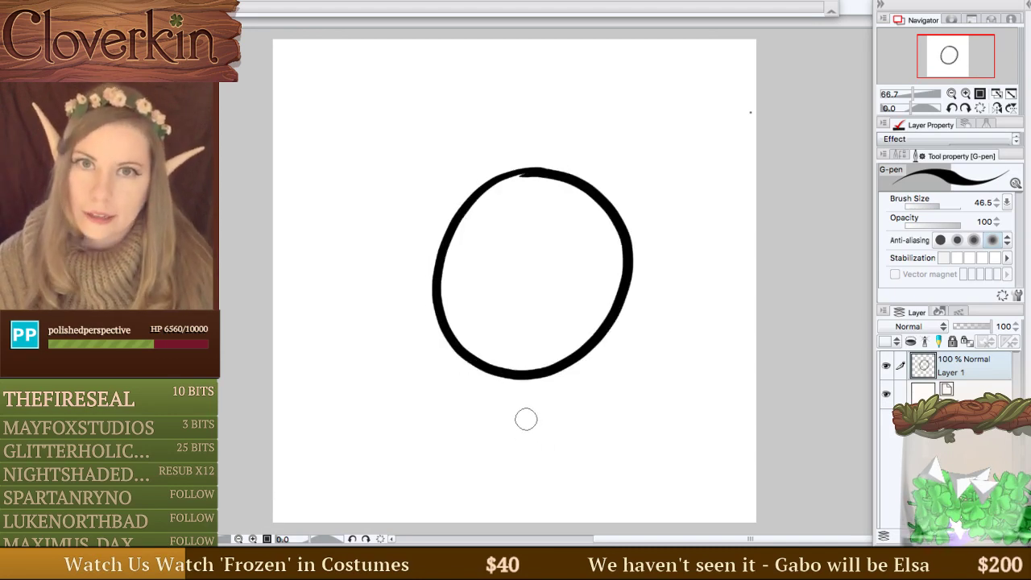
Hide Layer 1, add a new layer above it and draw another freehand circle there.
{"action": "left_click", "coordinate": [886, 366]}
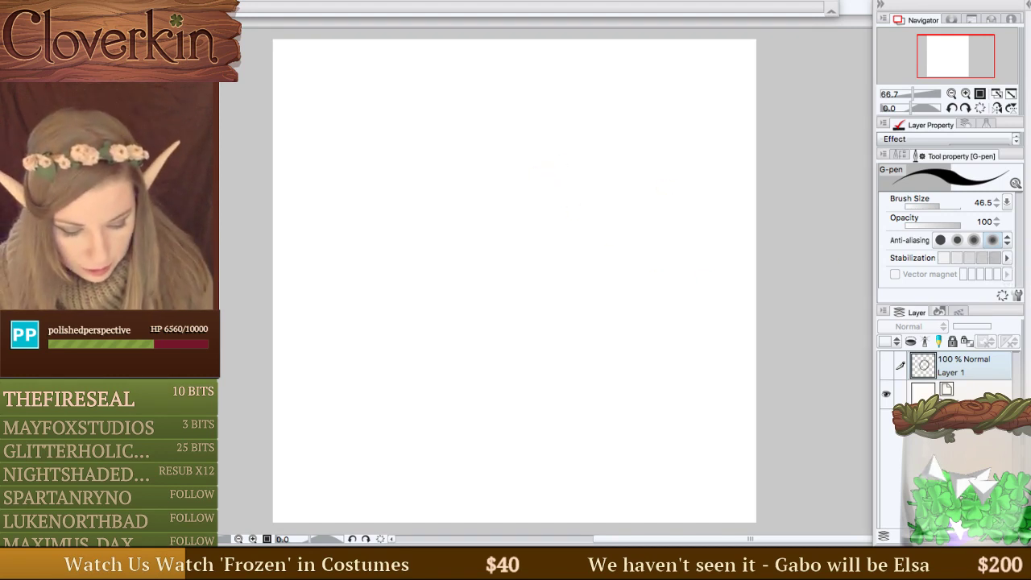
{"action": "key", "text": "ctrl+shift+n"}
{"action": "mouse_move", "coordinate": [596, 141]}
{"action": "left_mouse_down"}
{"action": "mouse_move", "coordinate": [536, 130]}
{"action": "mouse_move", "coordinate": [439, 179]}
{"action": "mouse_move", "coordinate": [410, 288]}
{"action": "mouse_move", "coordinate": [498, 349]}
{"action": "mouse_move", "coordinate": [609, 275]}
{"action": "mouse_move", "coordinate": [557, 137]}
{"action": "left_mouse_up"}
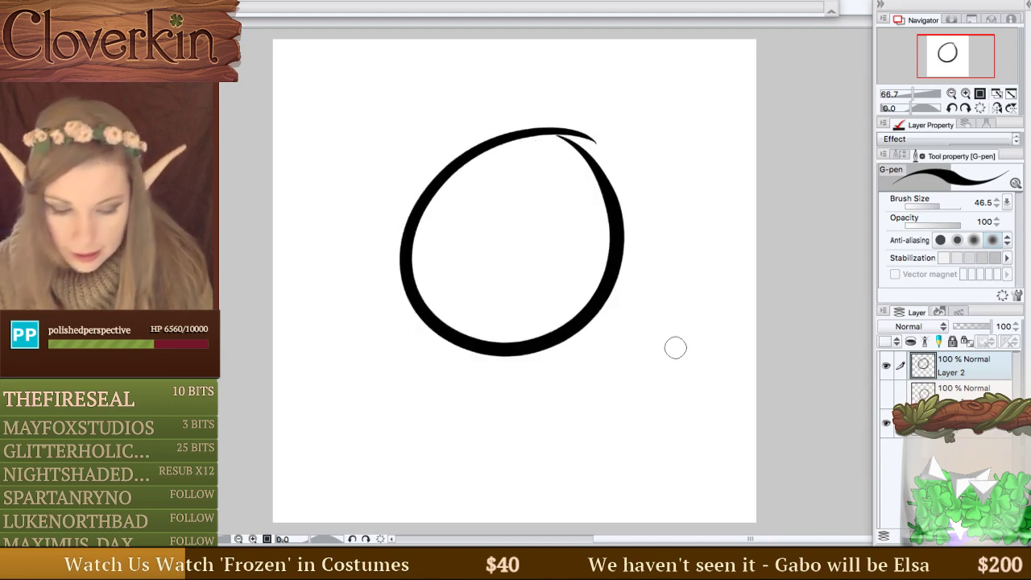
Draw a long diagonal arc through the circle and compare the strokes with the brush lines in Photoshop.
{"action": "key", "text": "super+Tab"}
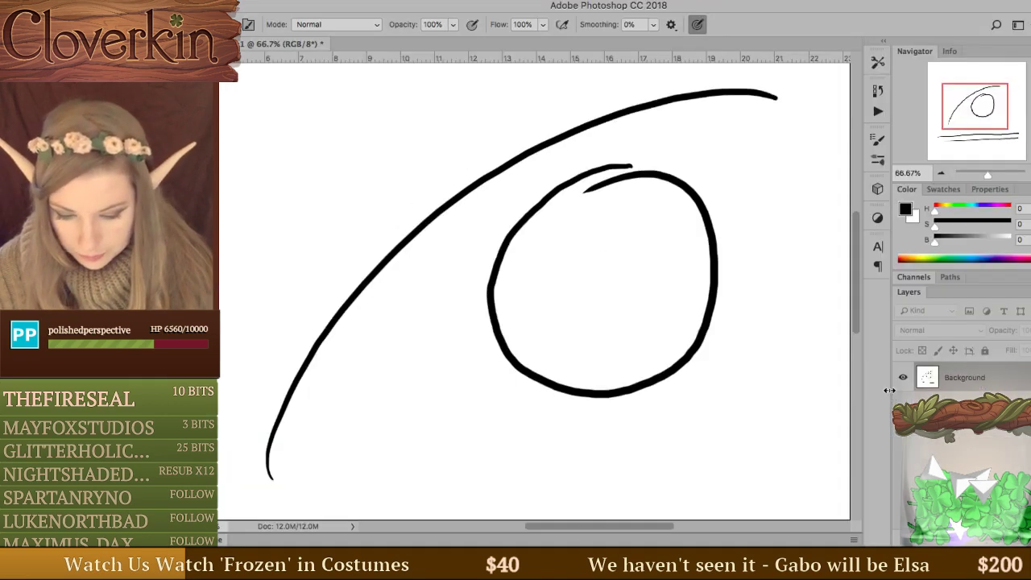
{"action": "key", "text": "super+Tab"}
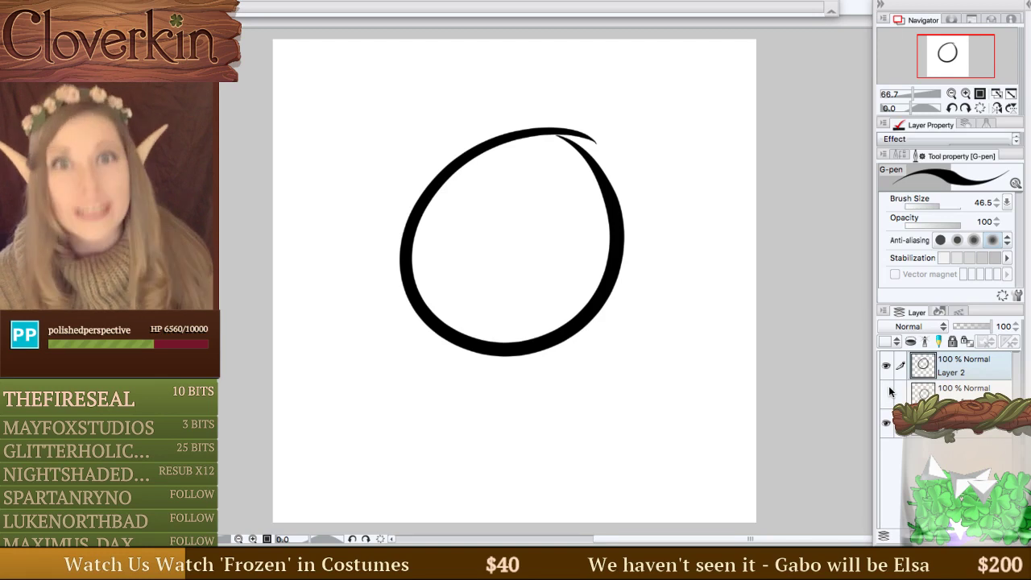
{"action": "mouse_move", "coordinate": [305, 471]}
{"action": "left_mouse_down"}
{"action": "mouse_move", "coordinate": [384, 338]}
{"action": "mouse_move", "coordinate": [724, 133]}
{"action": "left_mouse_up"}
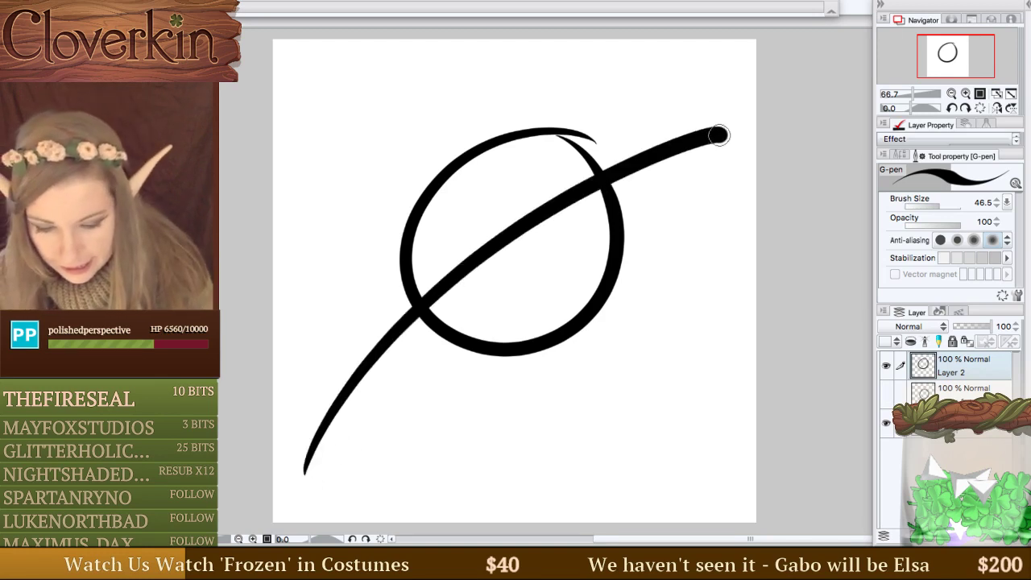
{"action": "key", "text": "super+Tab"}
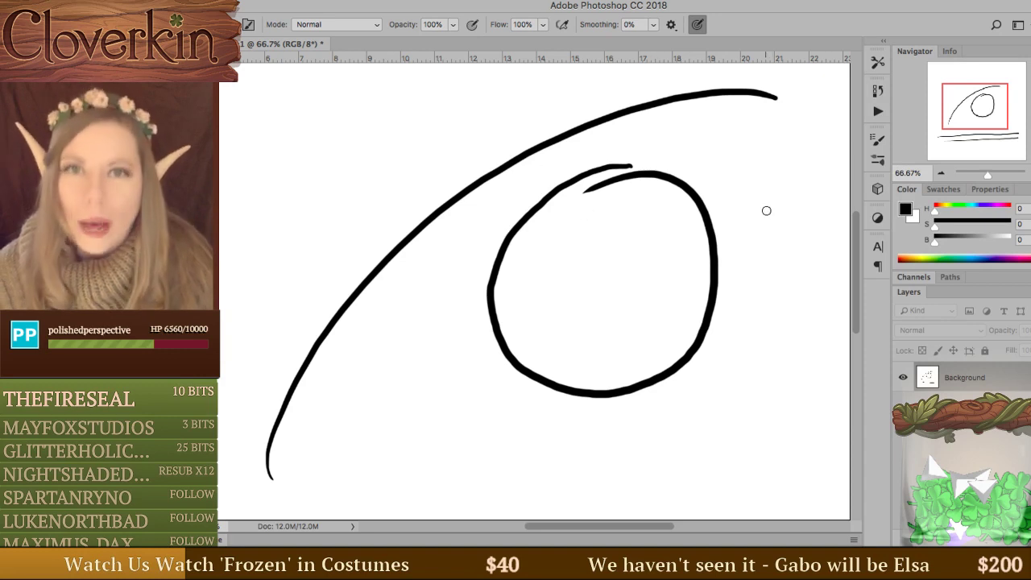
{"action": "key", "text": "super+Tab"}
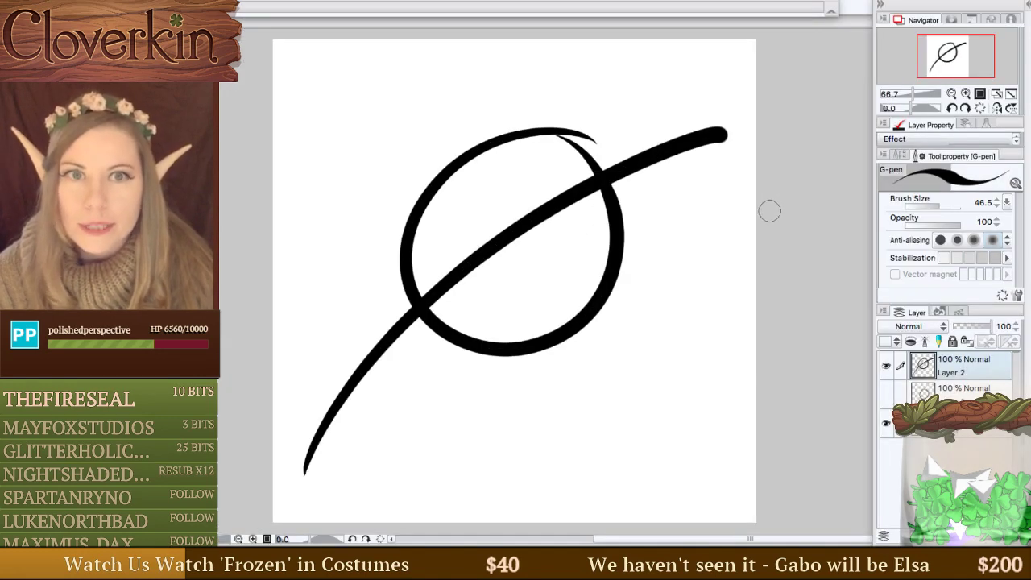
Undo the diagonal arc and the circle, and draw a larger freehand circle on the same layer.
{"action": "key", "text": "super+z"}
{"action": "key", "text": "super+z"}
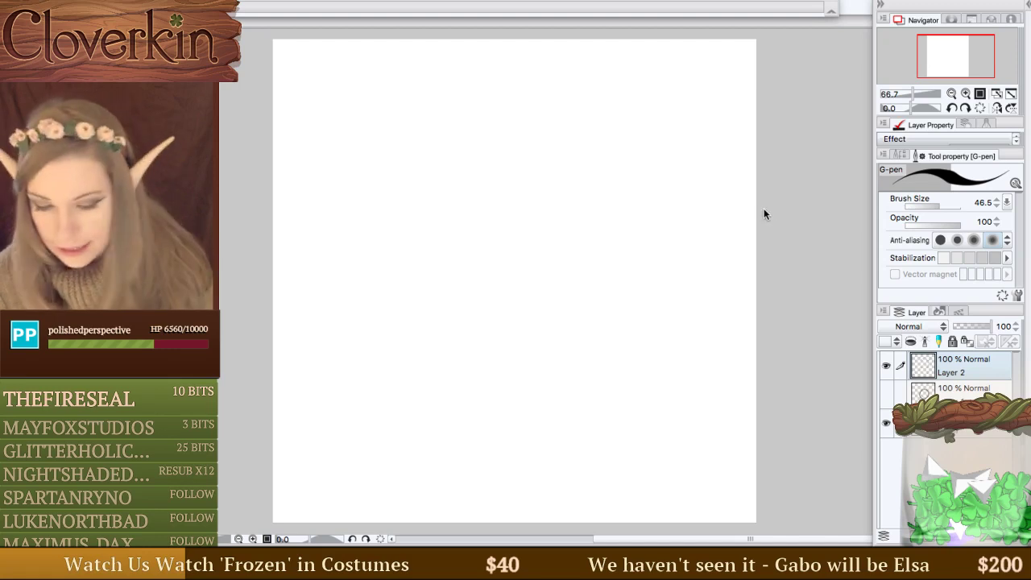
{"action": "mouse_move", "coordinate": [612, 128]}
{"action": "left_mouse_down"}
{"action": "mouse_move", "coordinate": [489, 119]}
{"action": "mouse_move", "coordinate": [371, 271]}
{"action": "mouse_move", "coordinate": [478, 373]}
{"action": "mouse_move", "coordinate": [630, 304]}
{"action": "mouse_move", "coordinate": [563, 108]}
{"action": "left_mouse_up"}
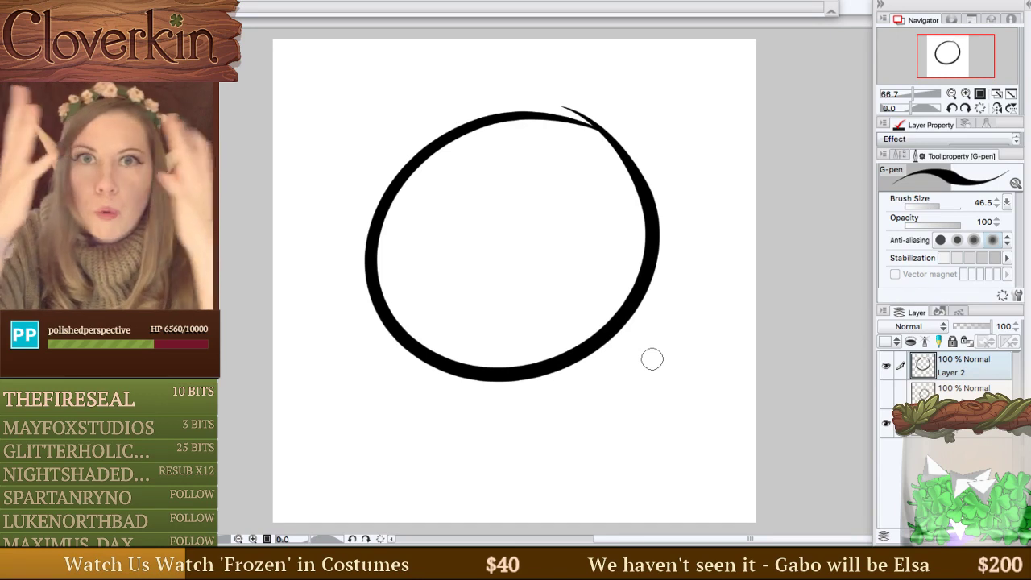
Show Layer 1 in place of Layer 2 to compare the circles, and delete both drawing layers.
{"action": "left_click", "coordinate": [886, 365]}
{"action": "left_click", "coordinate": [886, 393]}
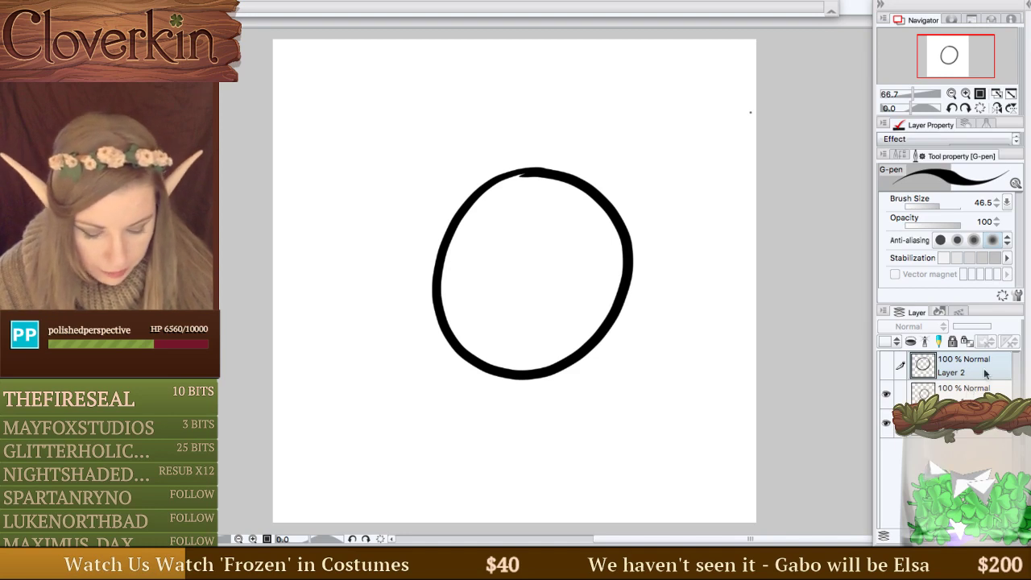
{"action": "key", "text": "Delete"}
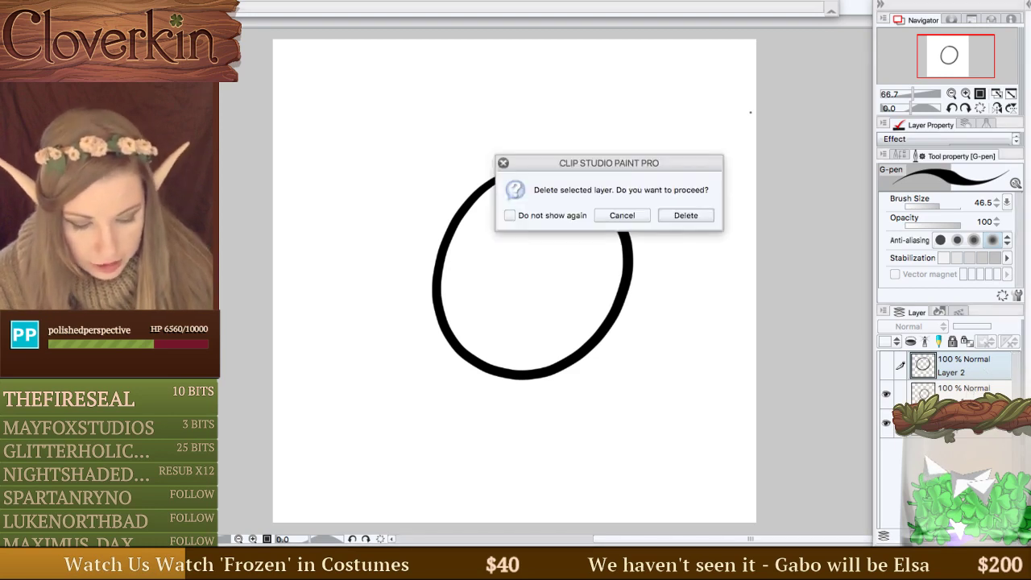
{"action": "key", "text": "Return"}
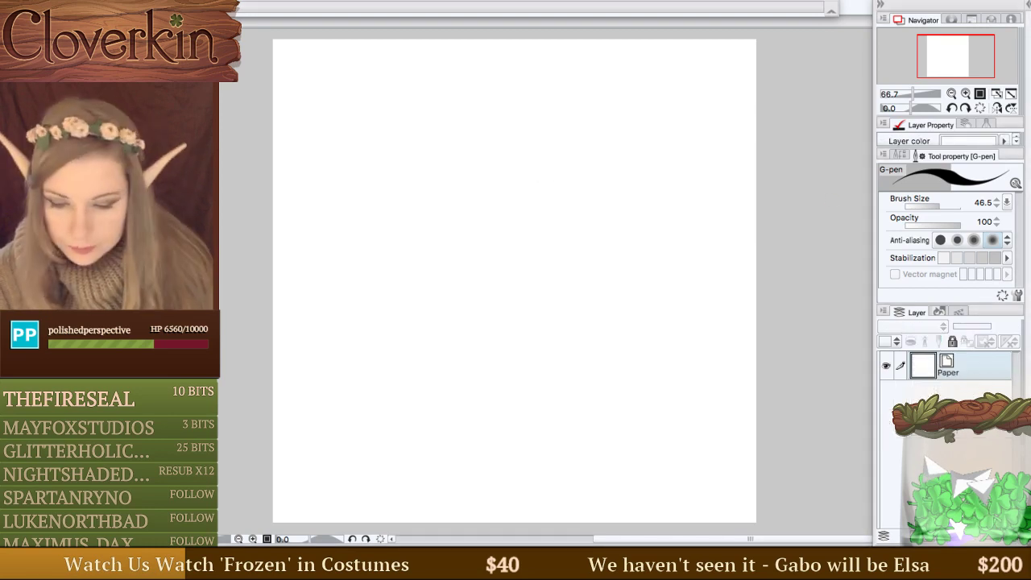
Import the subshrub, benice and clover sketch images as layers above the paper.
{"action": "left_click", "coordinate": [314, 0]}
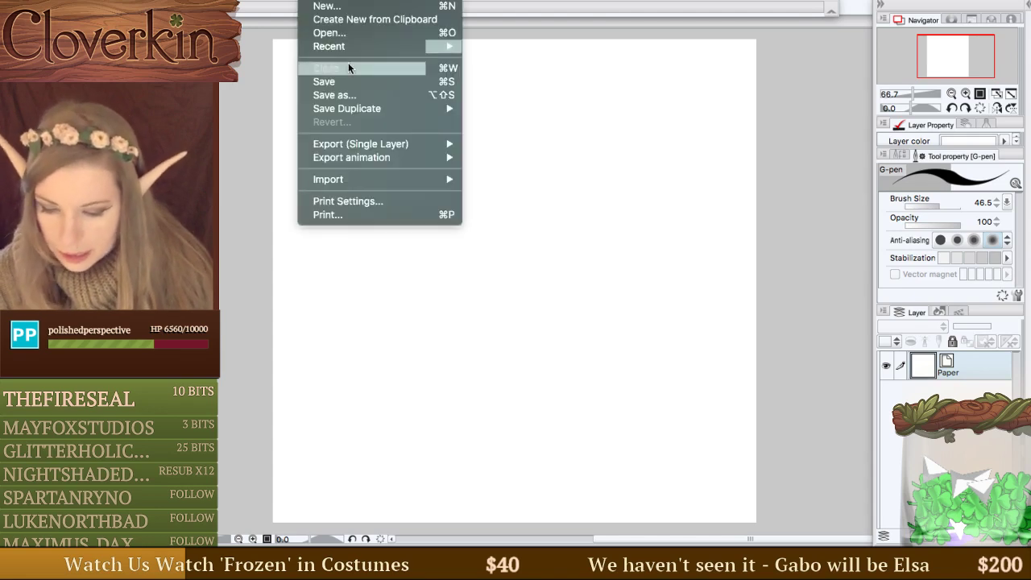
{"action": "mouse_move", "coordinate": [416, 184]}
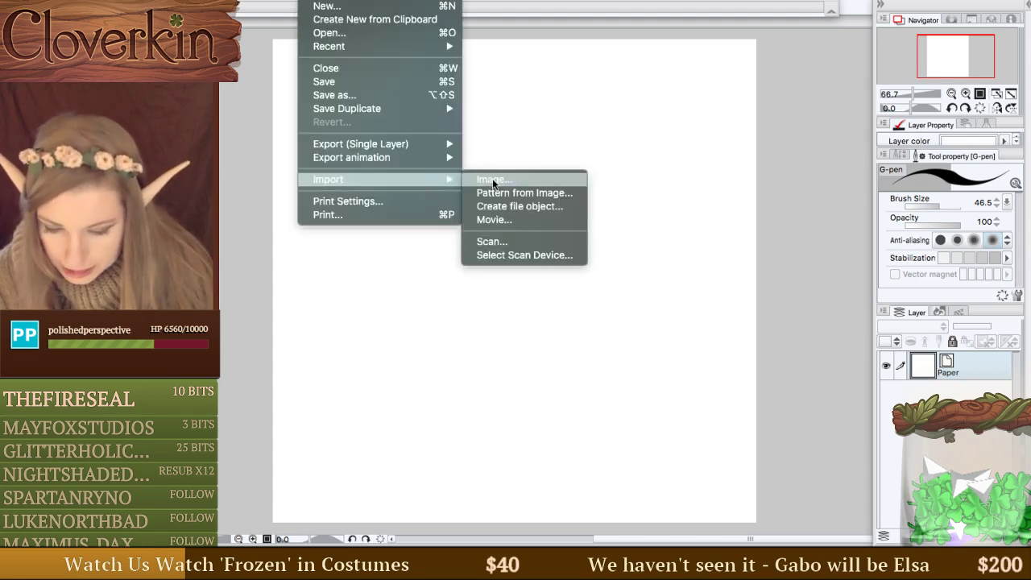
{"action": "left_click", "coordinate": [537, 185]}
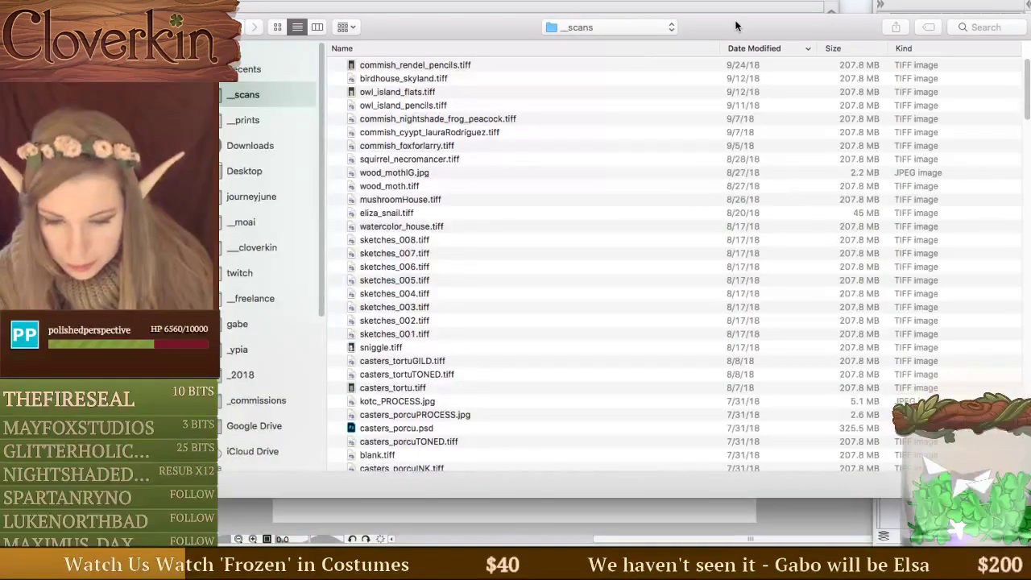
{"action": "key", "text": "Escape"}
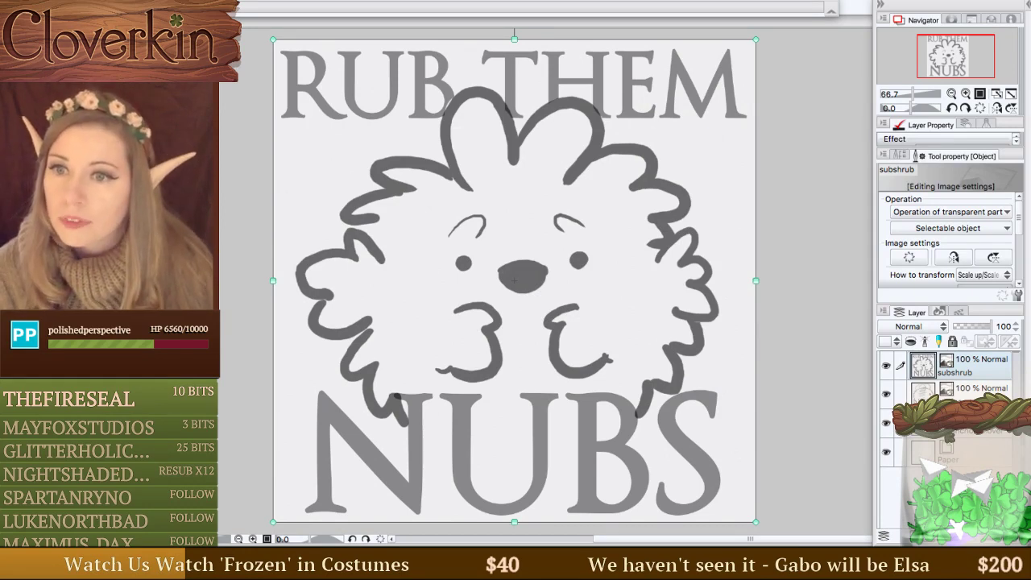
{"action": "key", "text": "Tab"}
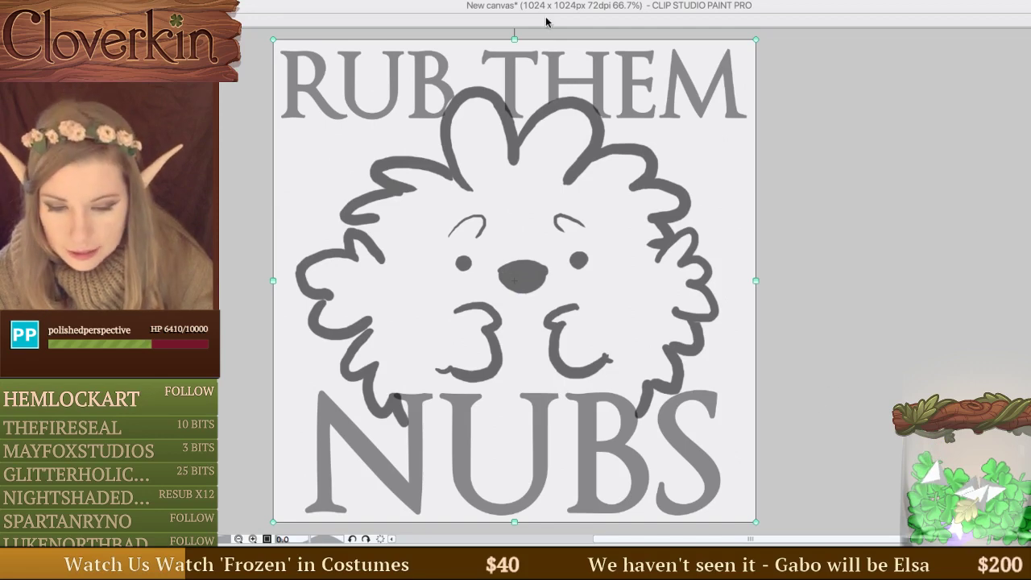
{"action": "key", "text": "Tab"}
{"action": "left_click_drag", "start_coordinate": [953, 59], "coordinate": [945, 62]}
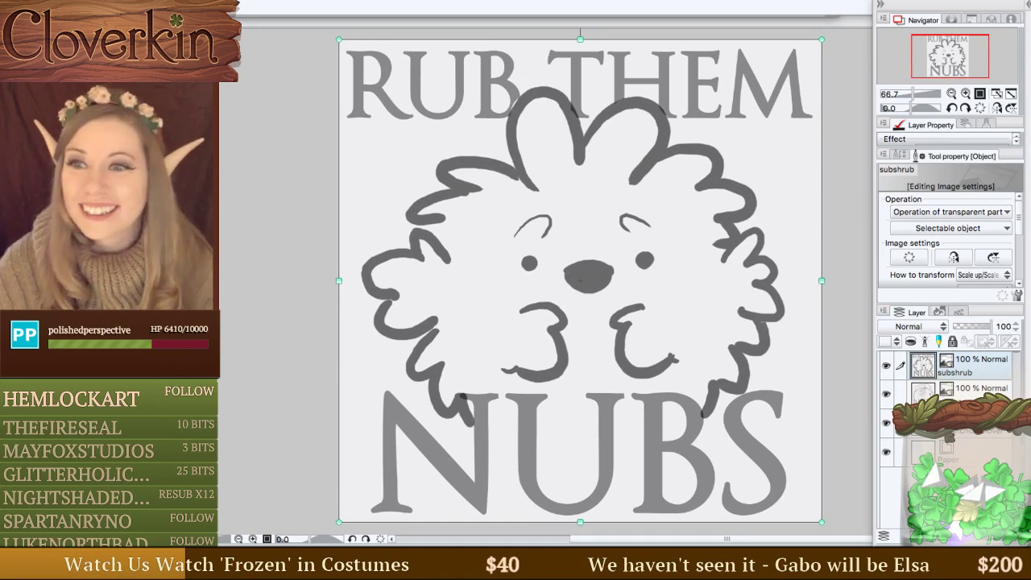
{"action": "key", "text": "Tab"}
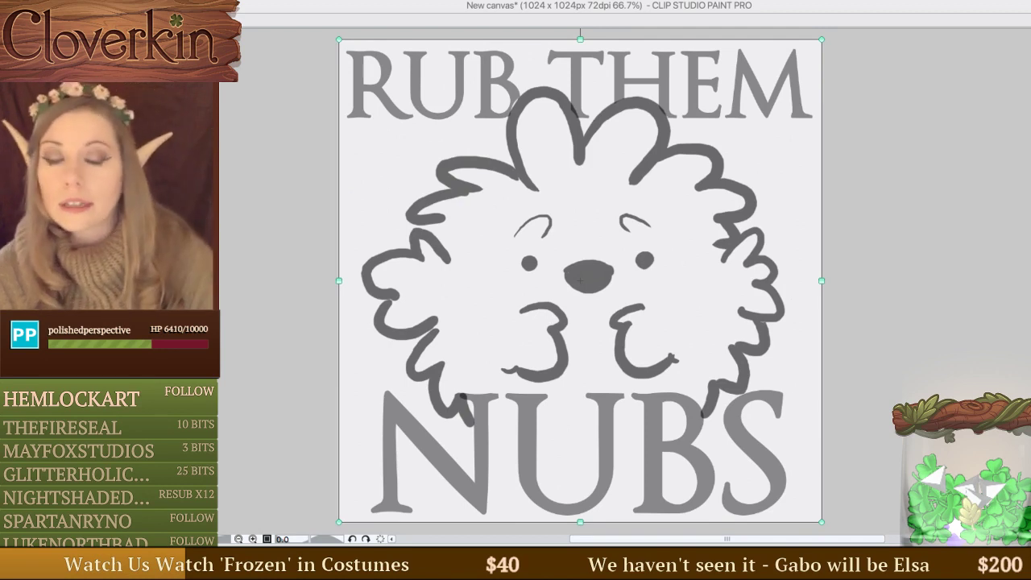
{"action": "key", "text": "Tab"}
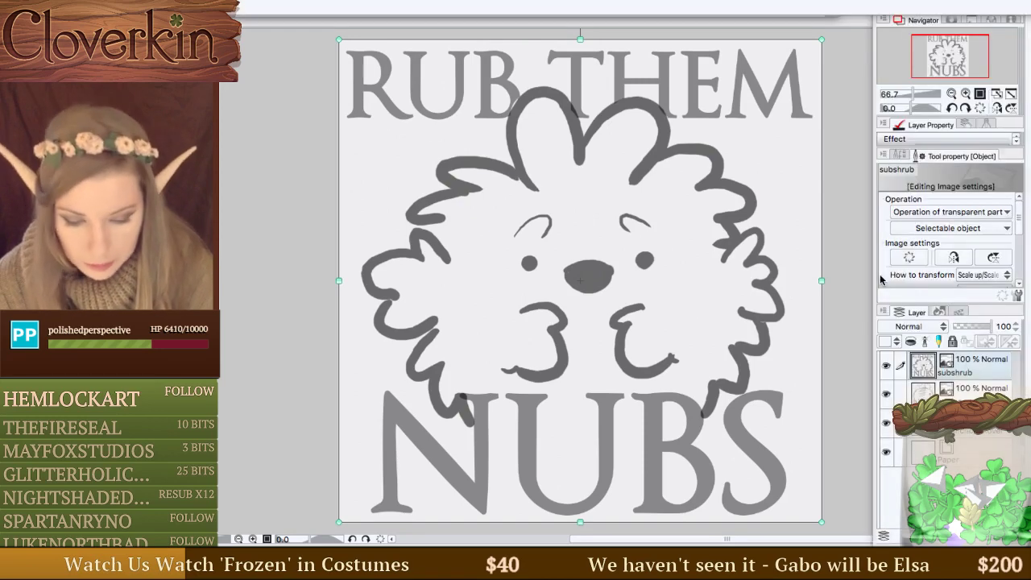
Check each imported sketch by hiding the layers one by one, and leave only the subshrub sketch visible.
{"action": "left_click", "coordinate": [886, 367]}
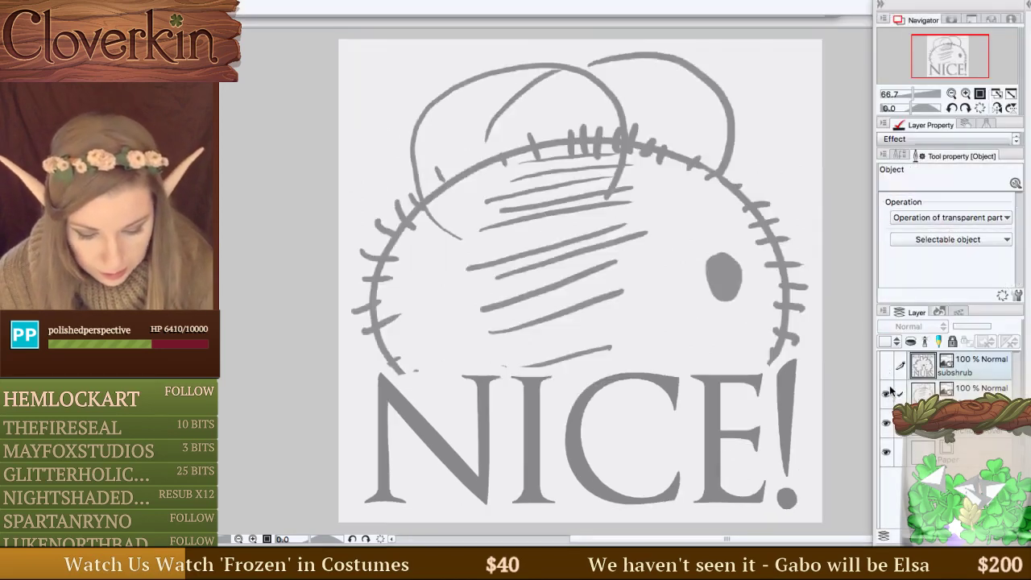
{"action": "left_click", "coordinate": [886, 396]}
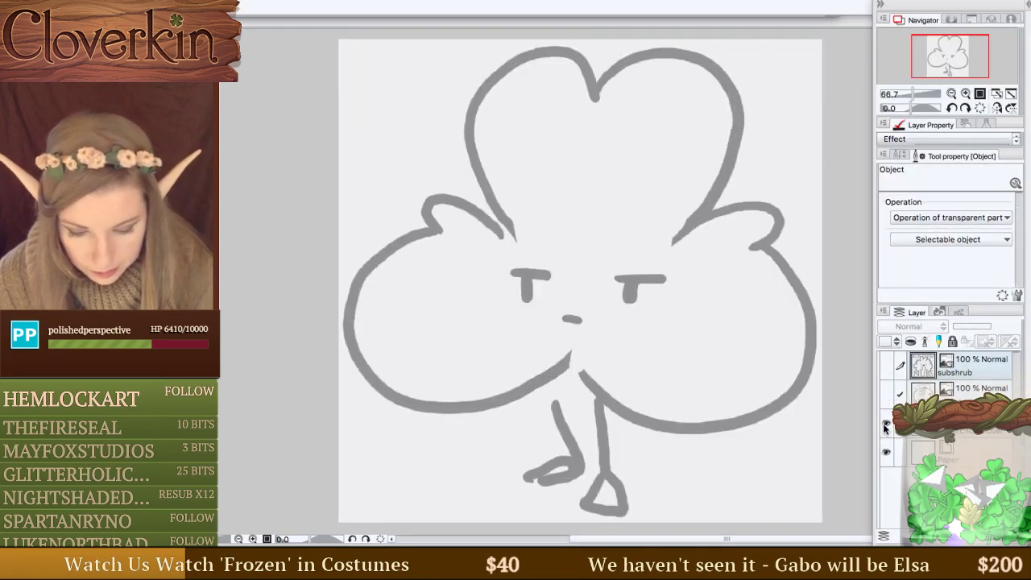
{"action": "left_click", "coordinate": [886, 425]}
{"action": "left_click", "coordinate": [886, 366]}
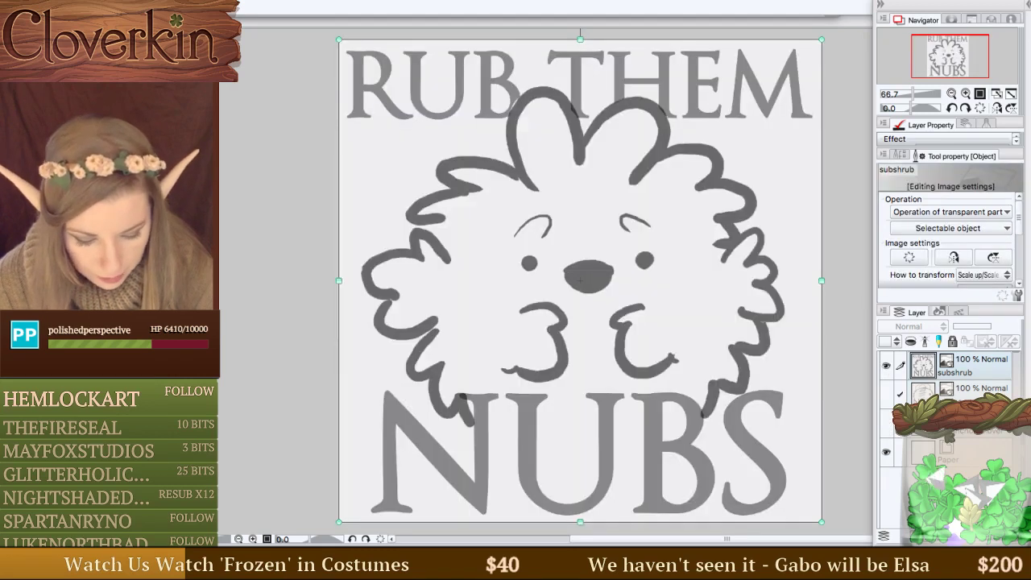
Add a blank layer above the subshrub sketch, group the two in a folder and collapse it.
{"action": "key", "text": "ctrl+shift+n"}
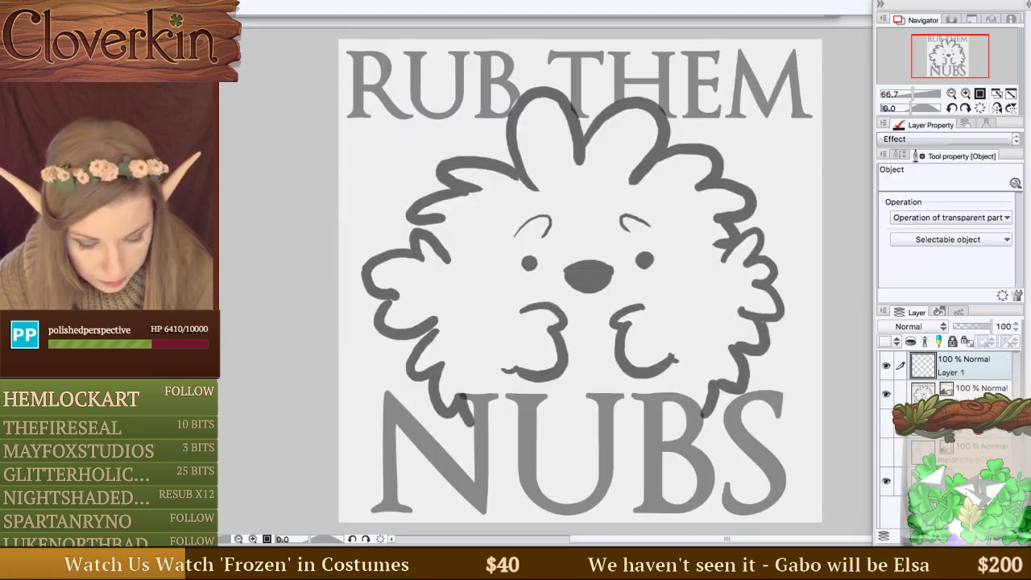
{"action": "left_click", "coordinate": [900, 394]}
{"action": "key", "text": "ctrl+g"}
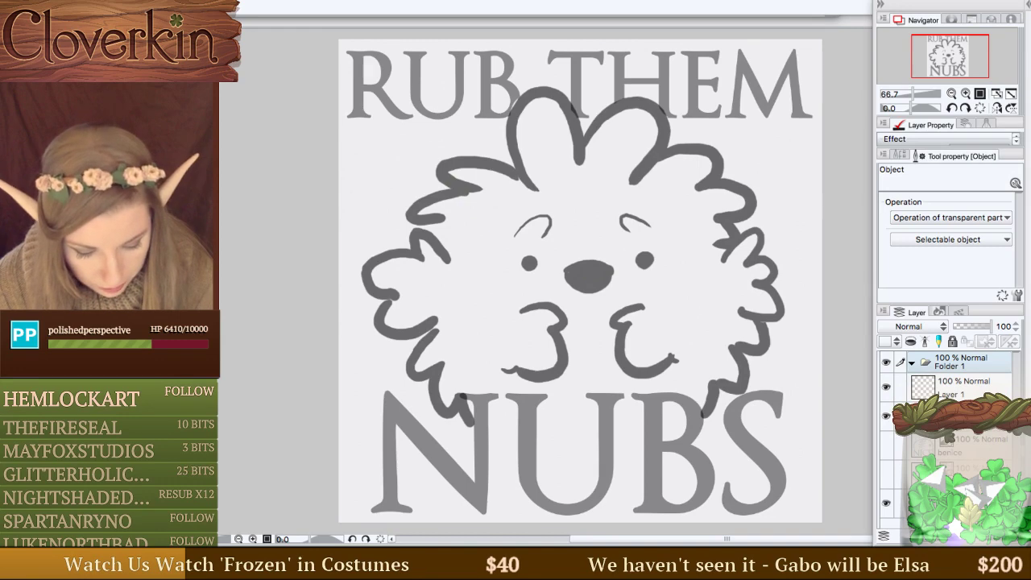
{"action": "left_click", "coordinate": [960, 382]}
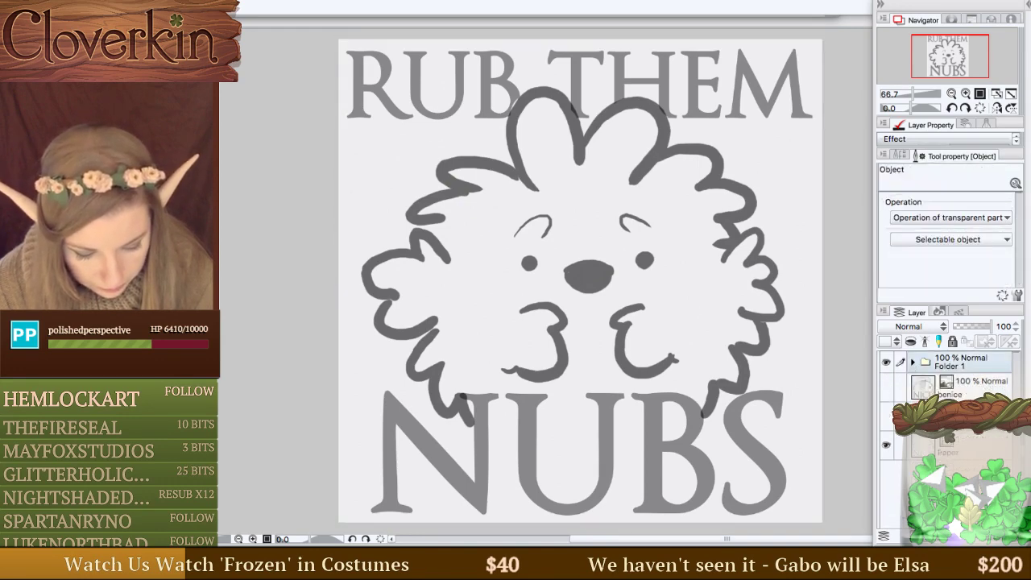
Group the benice and clover sketches into separate folders, and expand the subshrub folder with its blank layer active.
{"action": "left_click", "coordinate": [912, 362]}
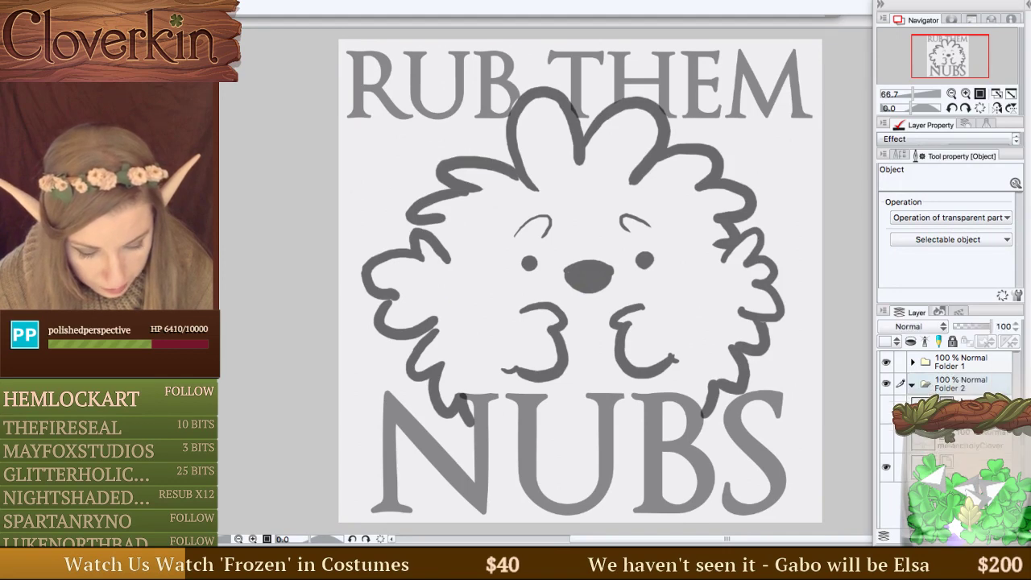
{"action": "key", "text": "ctrl+g"}
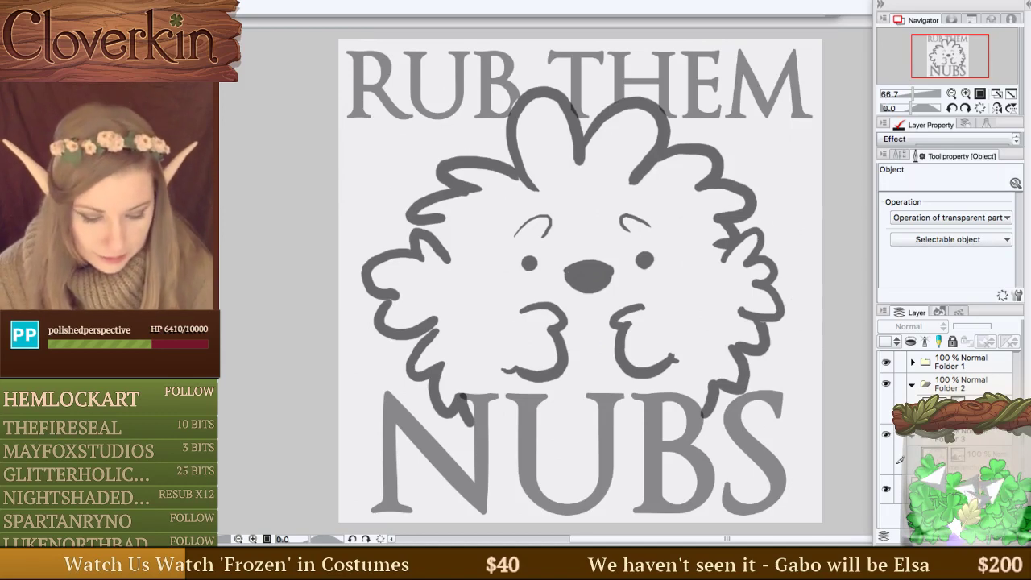
{"action": "left_click", "coordinate": [912, 384]}
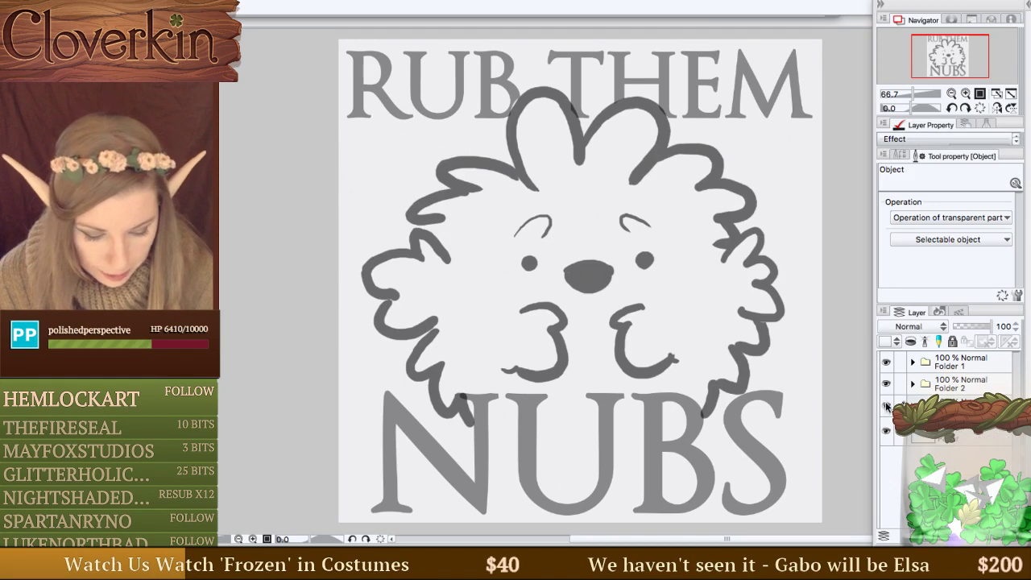
{"action": "left_click", "coordinate": [912, 362]}
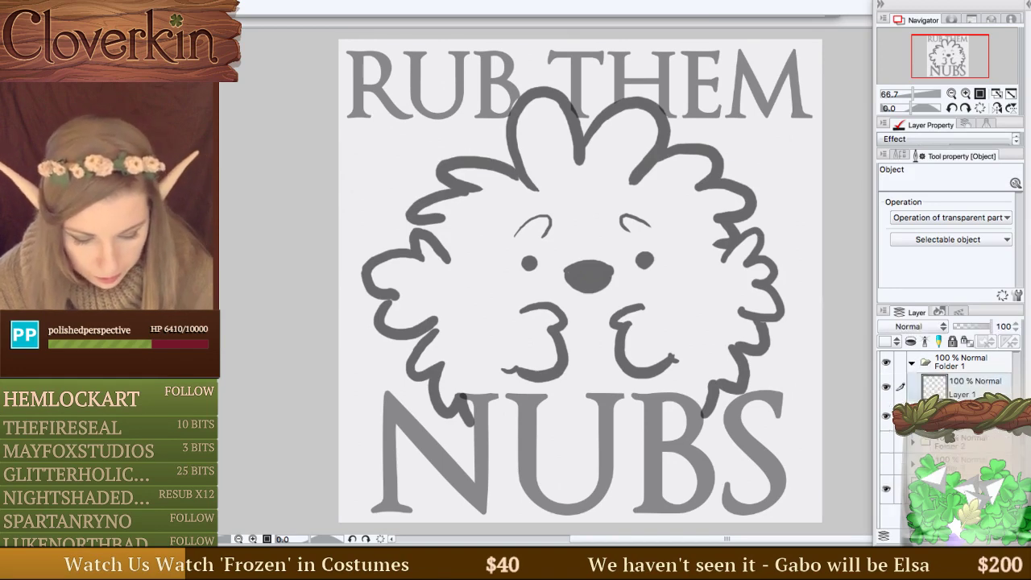
Lower the subshrub sketch layer's opacity to 35% and make the blank layer above it active again.
{"action": "left_click_drag", "start_coordinate": [977, 328], "coordinate": [970, 326]}
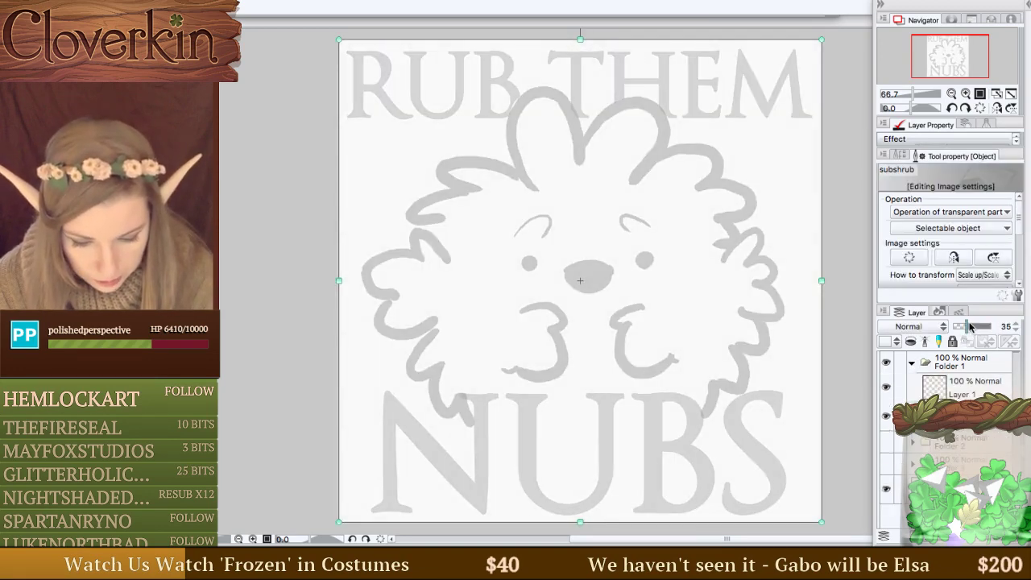
{"action": "left_click", "coordinate": [963, 362]}
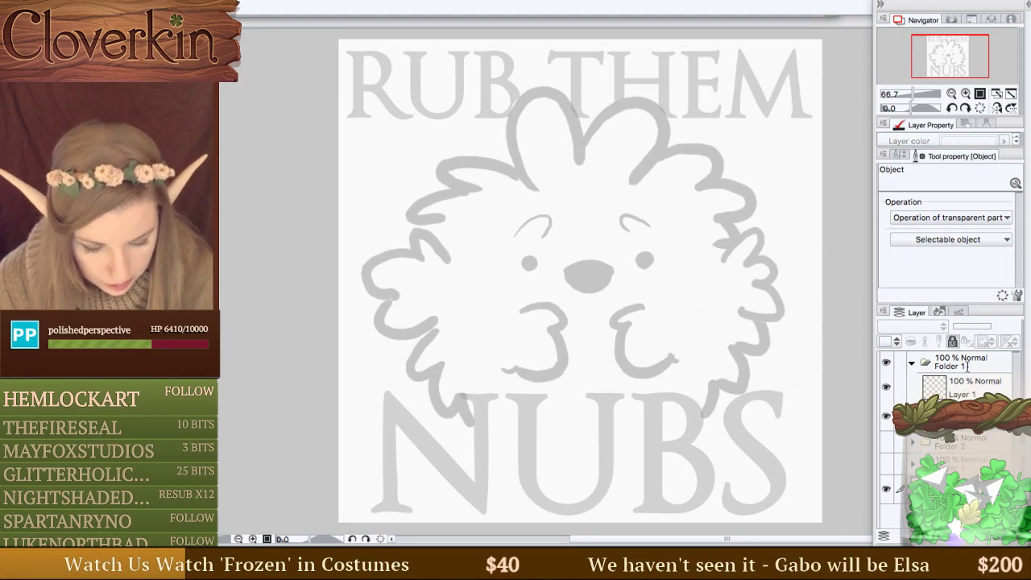
{"action": "left_click", "coordinate": [958, 386]}
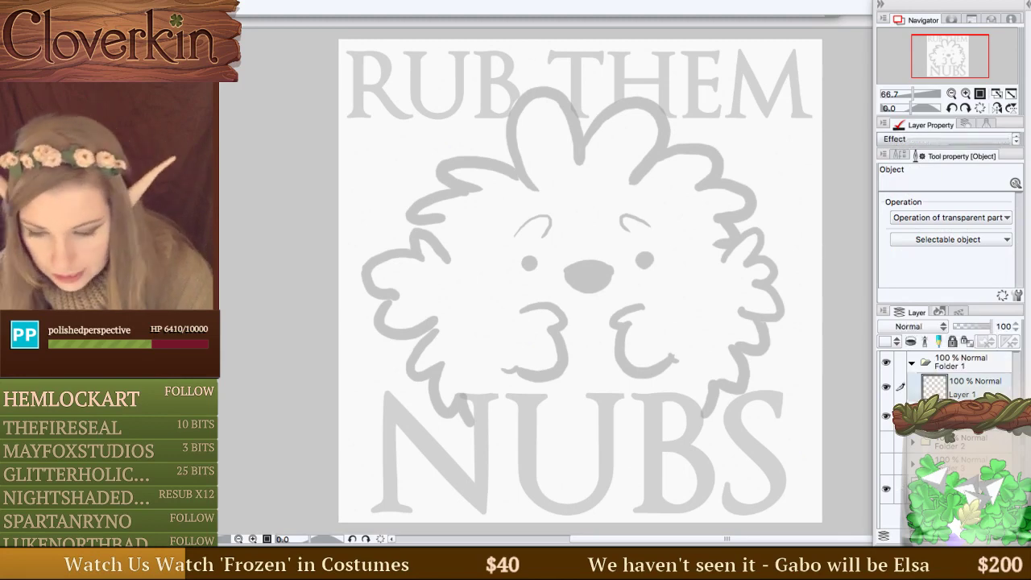
Save the canvas as icons_ink.clip in the Subs folder.
{"action": "key", "text": "super+s"}
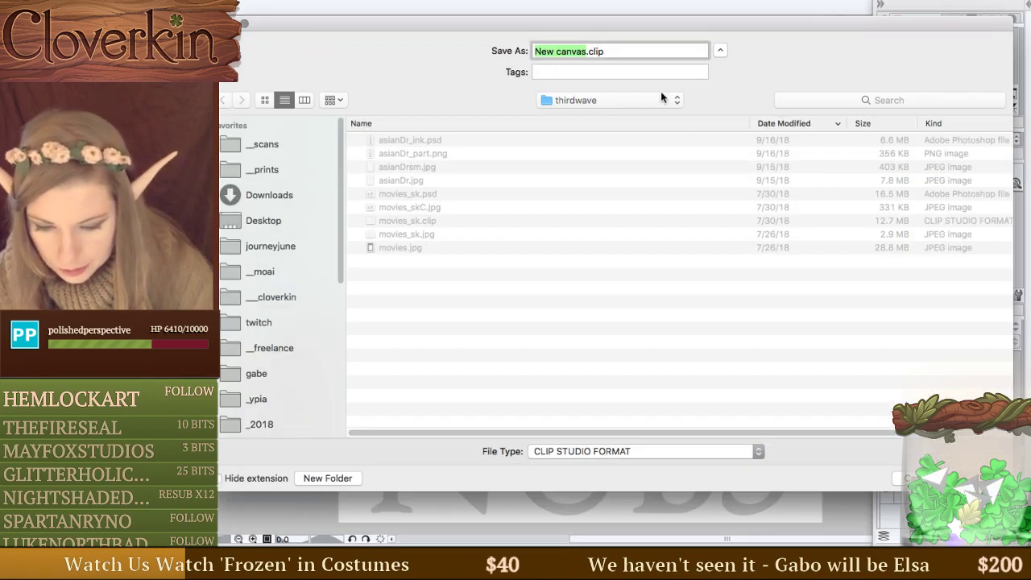
{"action": "left_click", "coordinate": [661, 97]}
{"action": "left_click", "coordinate": [642, 292]}
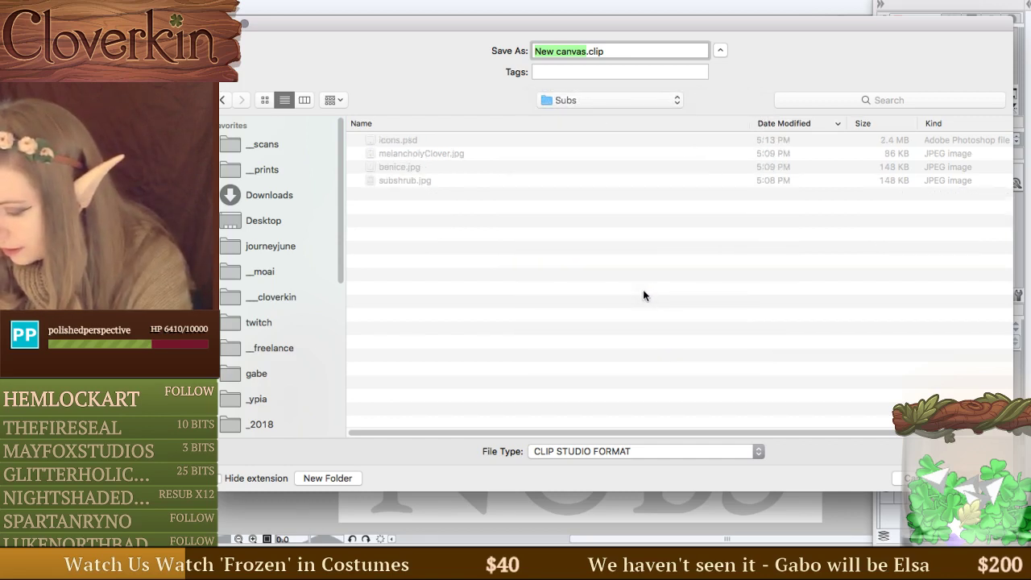
{"action": "type", "text": "icons_"}
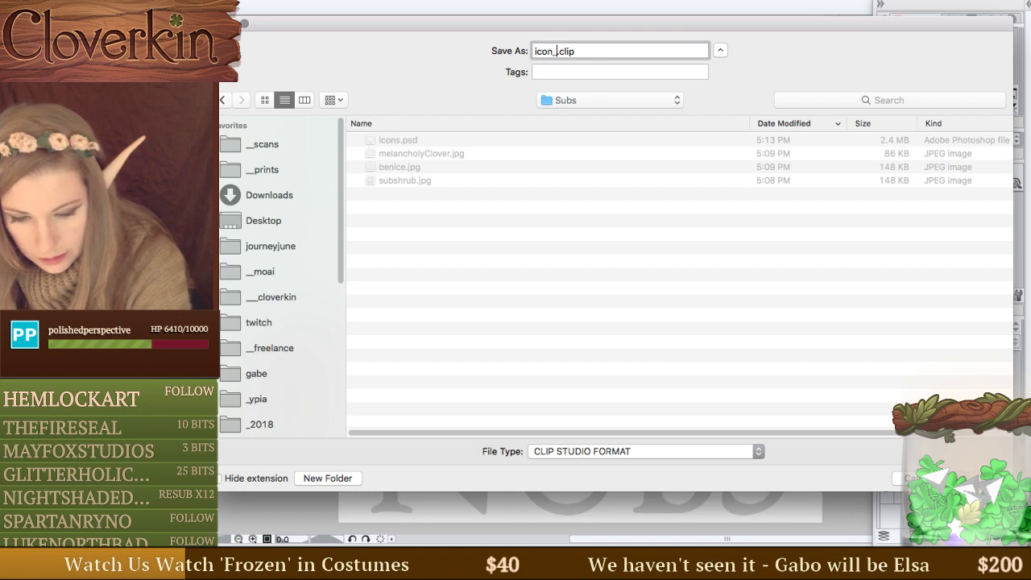
{"action": "type", "text": "ink"}
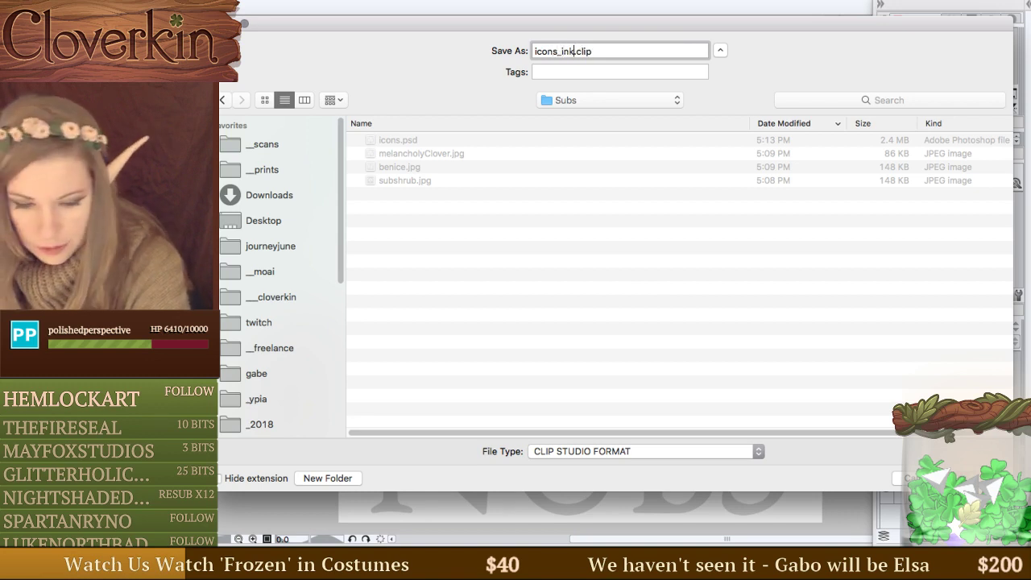
{"action": "key", "text": "Return"}
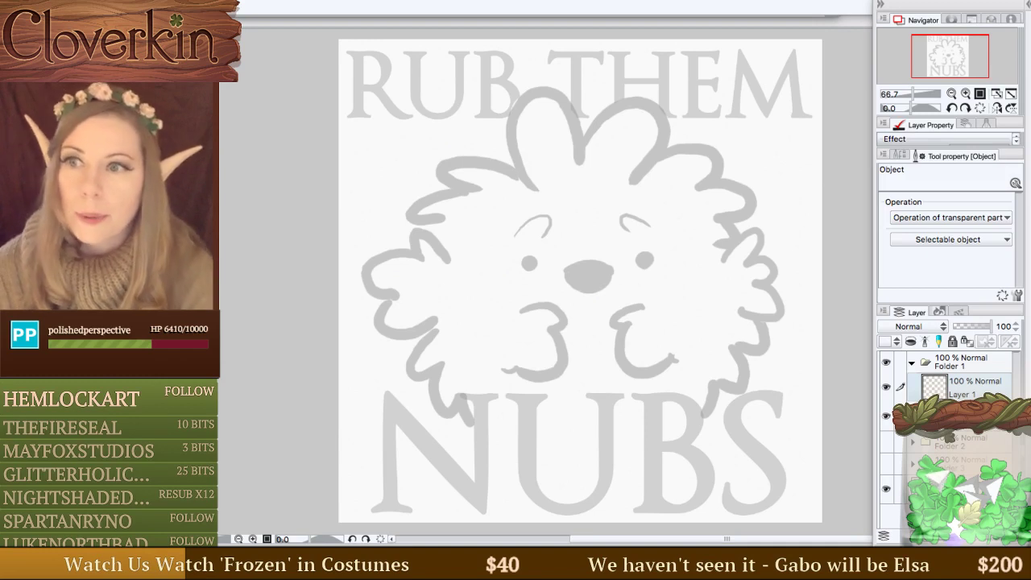
Switch to the G-pen and set its brush size to 28.2.
{"action": "mouse_move", "coordinate": [930, 44]}
{"action": "left_mouse_down"}
{"action": "mouse_move", "coordinate": [946, 54]}
{"action": "mouse_move", "coordinate": [936, 48]}
{"action": "left_mouse_up"}
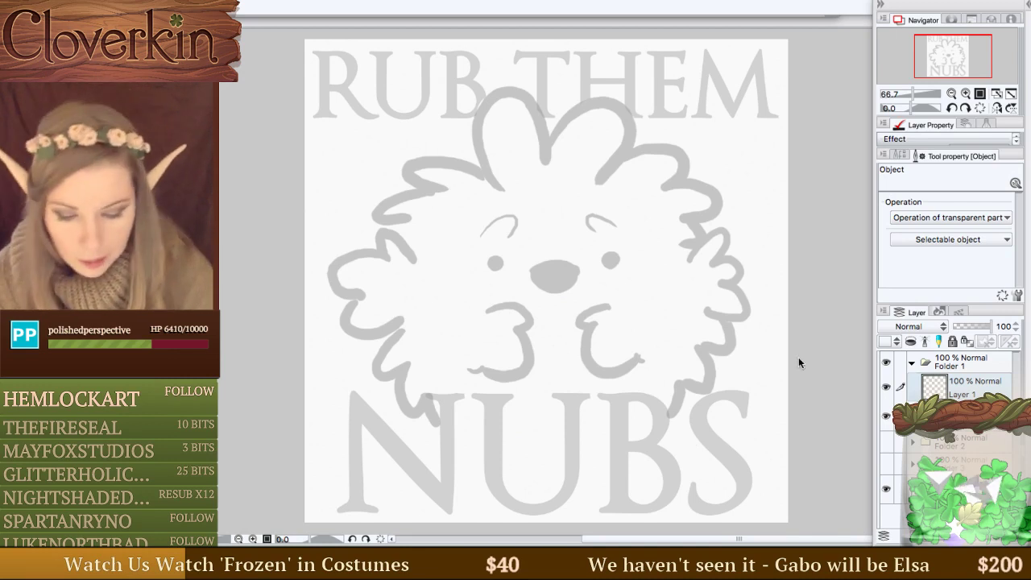
{"action": "key", "text": "p"}
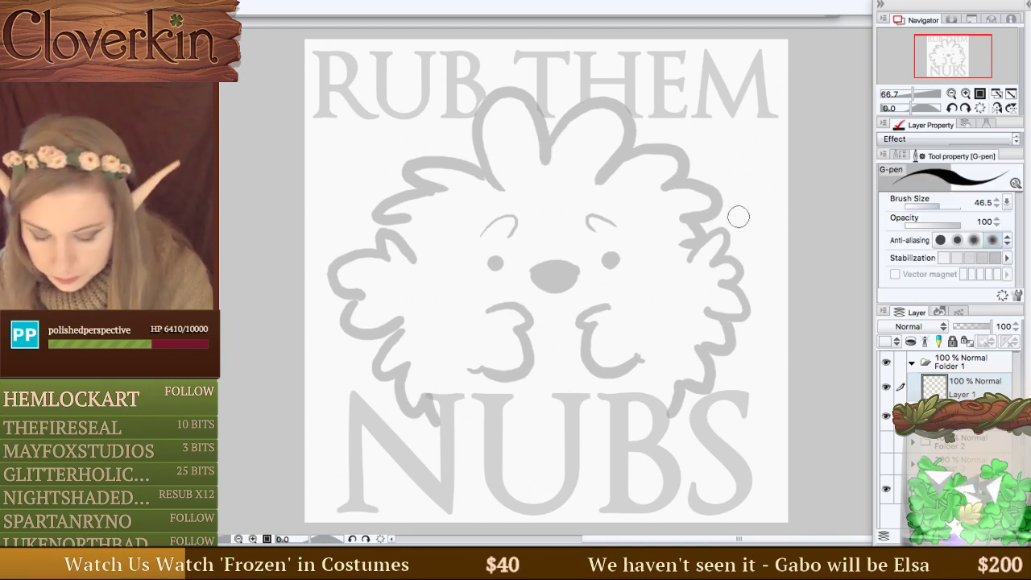
{"action": "left_click_drag", "start_coordinate": [943, 208], "coordinate": [939, 211]}
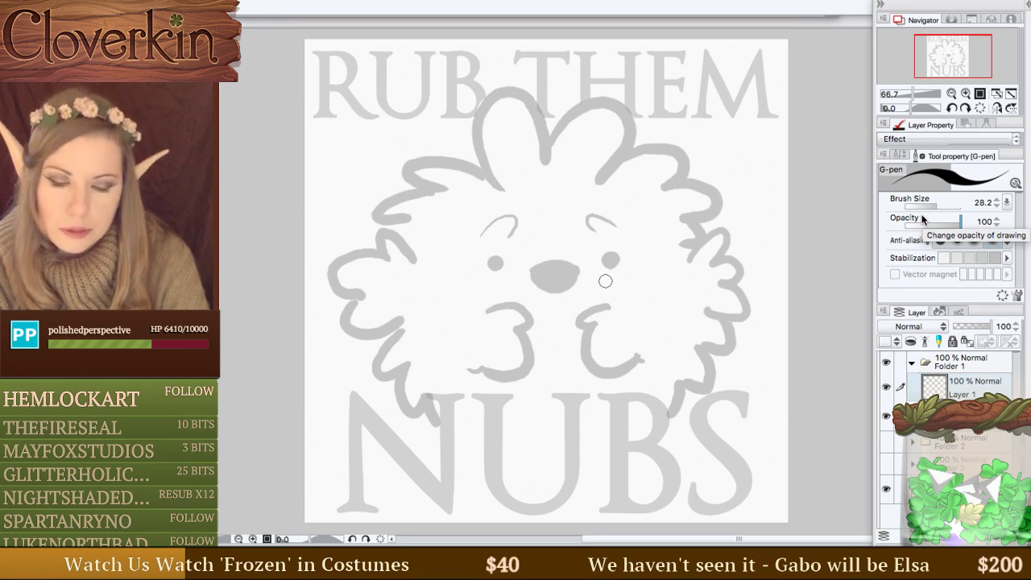
Open a second window of the icons_ink canvas and detach both canvas windows so they float separately.
{"action": "left_click", "coordinate": [600, 0]}
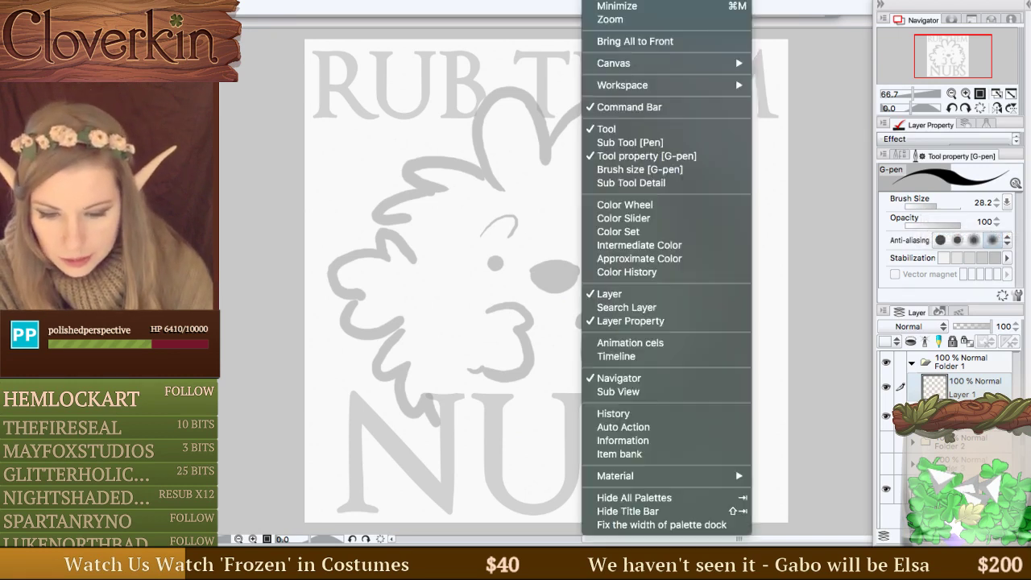
{"action": "left_click", "coordinate": [342, 25]}
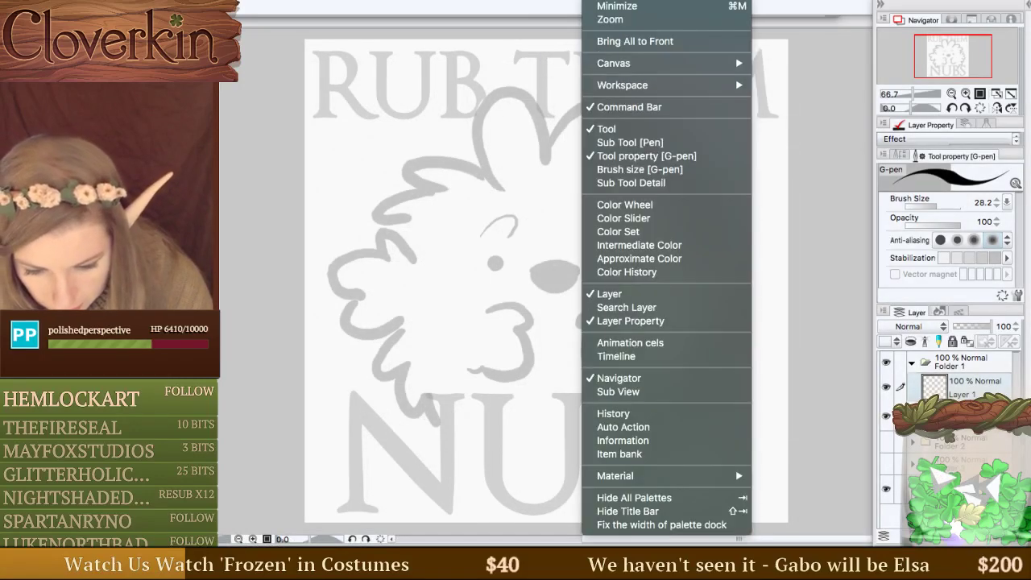
{"action": "mouse_move", "coordinate": [660, 81]}
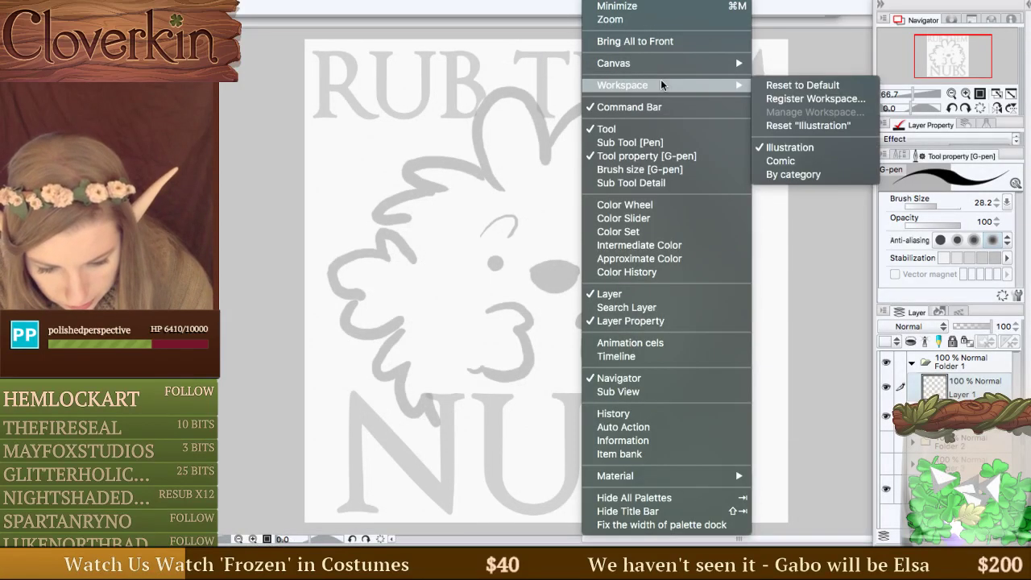
{"action": "mouse_move", "coordinate": [673, 65]}
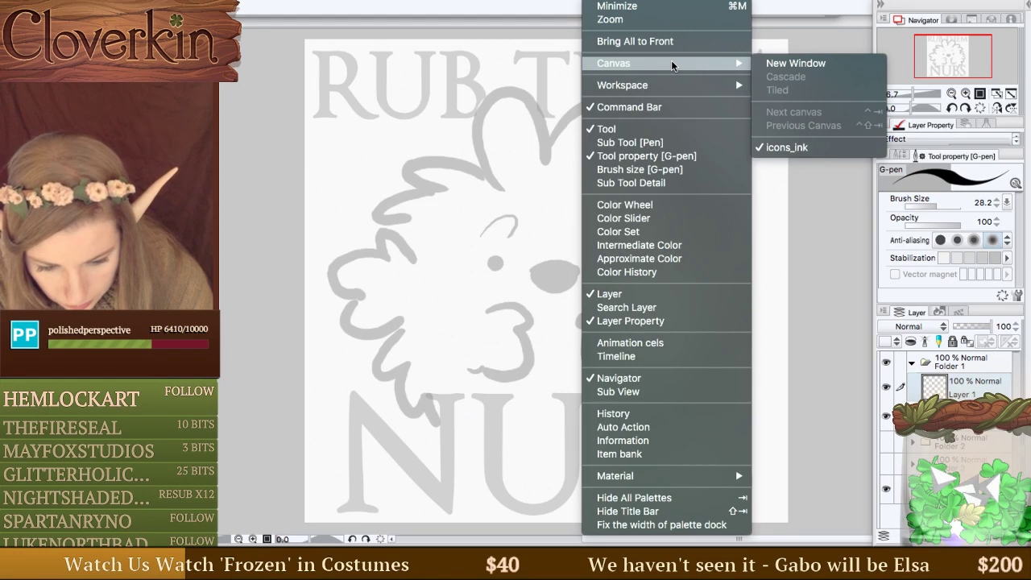
{"action": "left_click", "coordinate": [763, 62]}
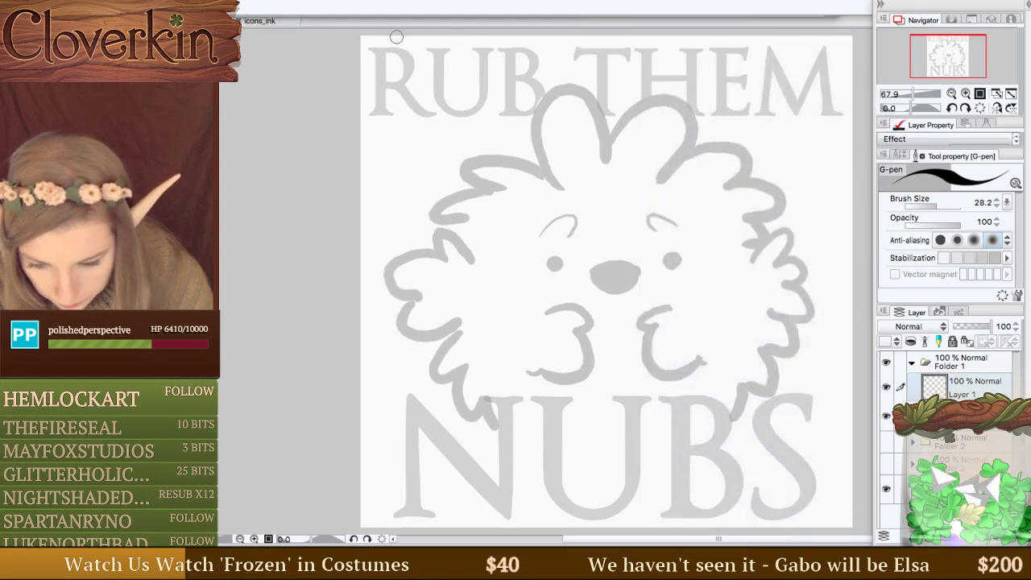
{"action": "left_click_drag", "start_coordinate": [256, 21], "coordinate": [298, 107]}
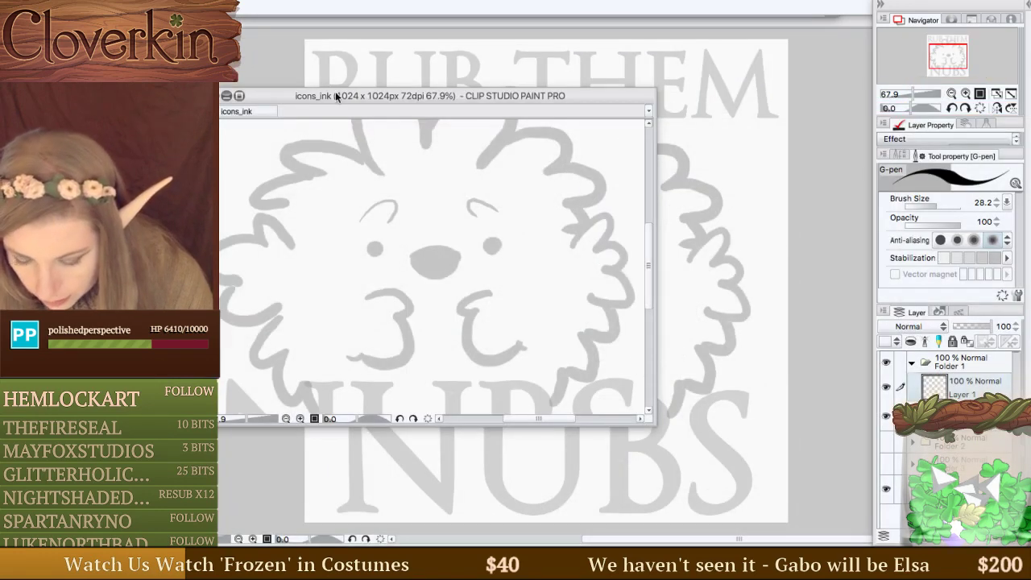
{"action": "left_click", "coordinate": [226, 95]}
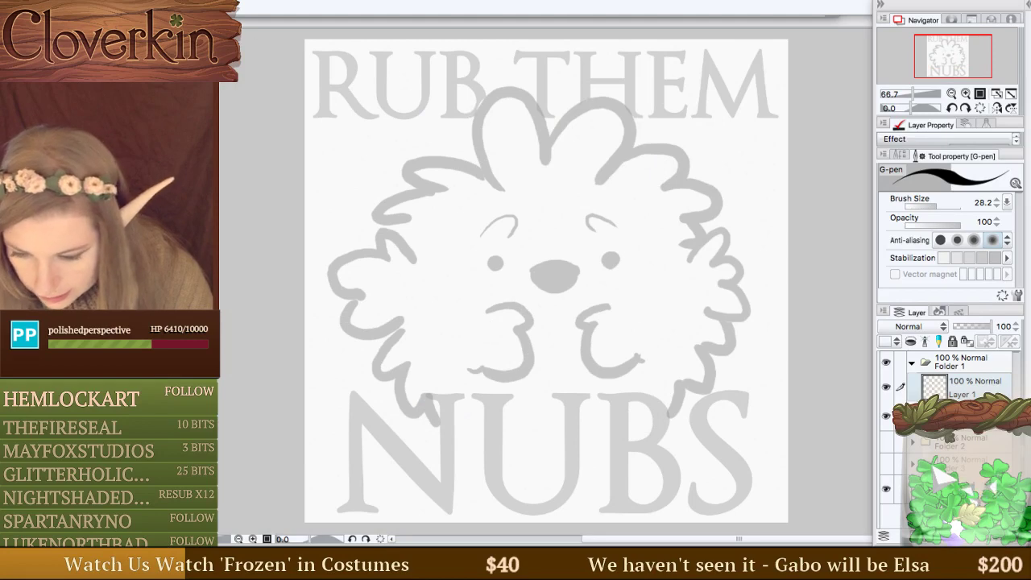
{"action": "left_click_drag", "start_coordinate": [265, 49], "coordinate": [558, 119]}
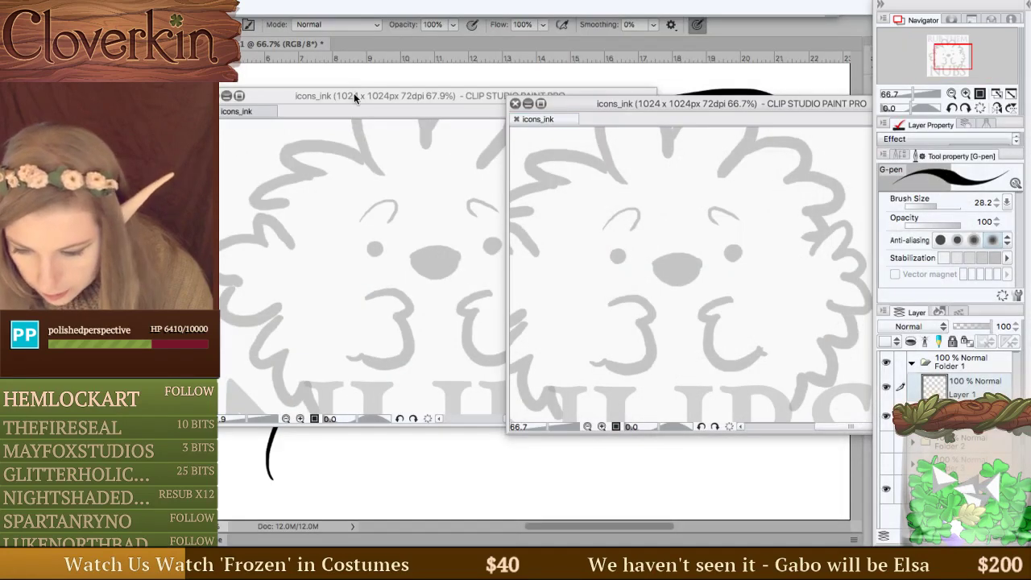
{"action": "left_click_drag", "start_coordinate": [354, 95], "coordinate": [340, 25]}
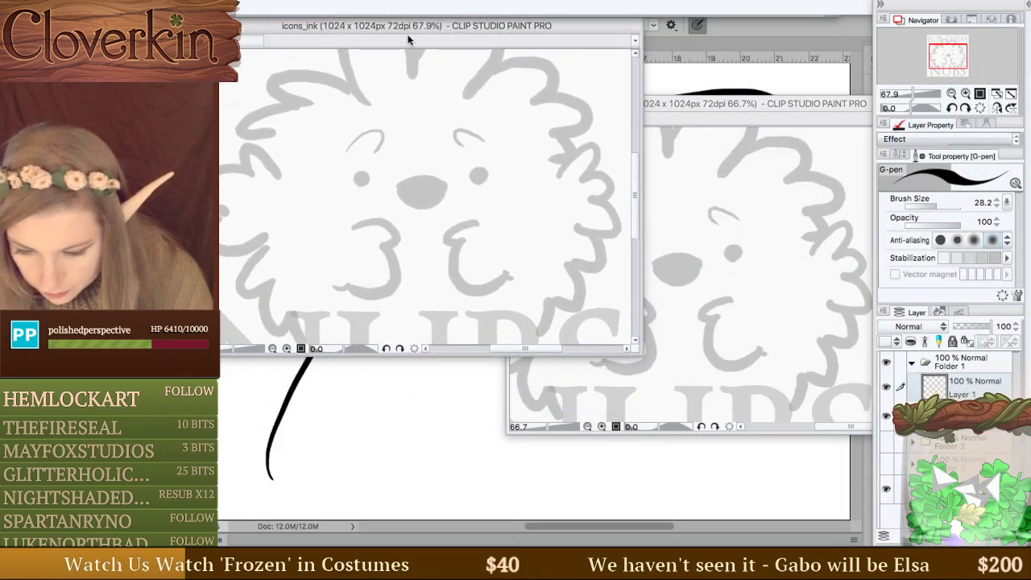
Zoom the second canvas window out to 6.2% and shrink it into a small preview window.
{"action": "left_click", "coordinate": [951, 93]}
{"action": "left_click", "coordinate": [951, 93]}
{"action": "left_click", "coordinate": [951, 94]}
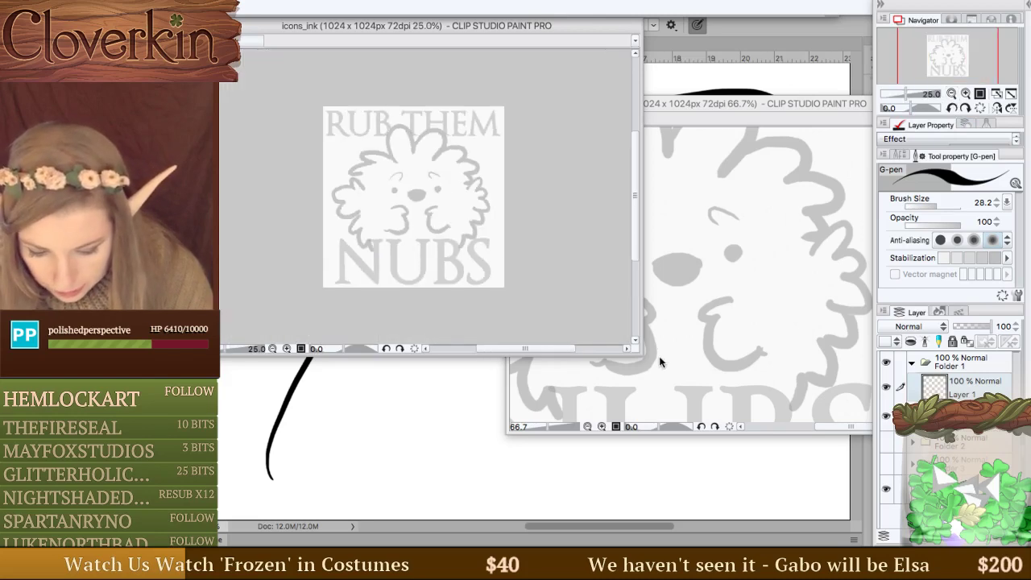
{"action": "left_click_drag", "start_coordinate": [638, 353], "coordinate": [318, 148]}
{"action": "left_click", "coordinate": [951, 94]}
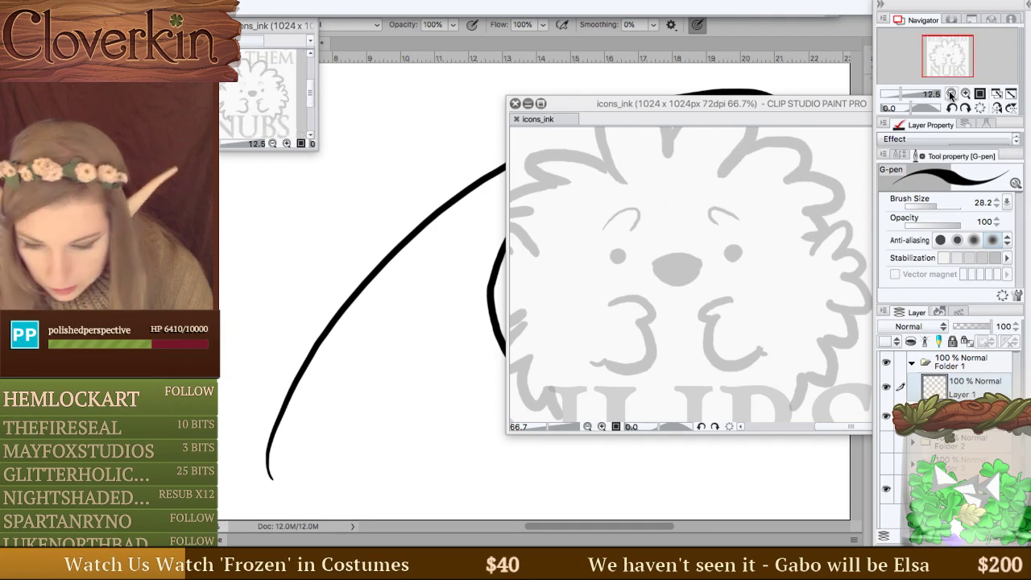
{"action": "left_click", "coordinate": [952, 93]}
Place the main canvas window beside the small preview and enlarge it to show nearly the whole sketch.
{"action": "left_click_drag", "start_coordinate": [739, 105], "coordinate": [556, 28]}
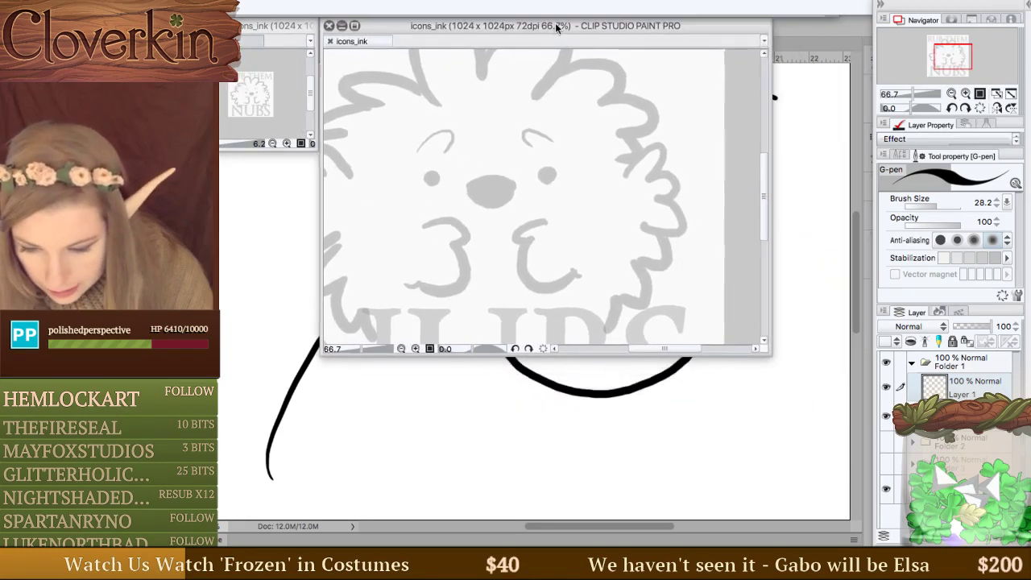
{"action": "left_click_drag", "start_coordinate": [772, 356], "coordinate": [870, 547]}
{"action": "left_click_drag", "start_coordinate": [960, 60], "coordinate": [951, 61]}
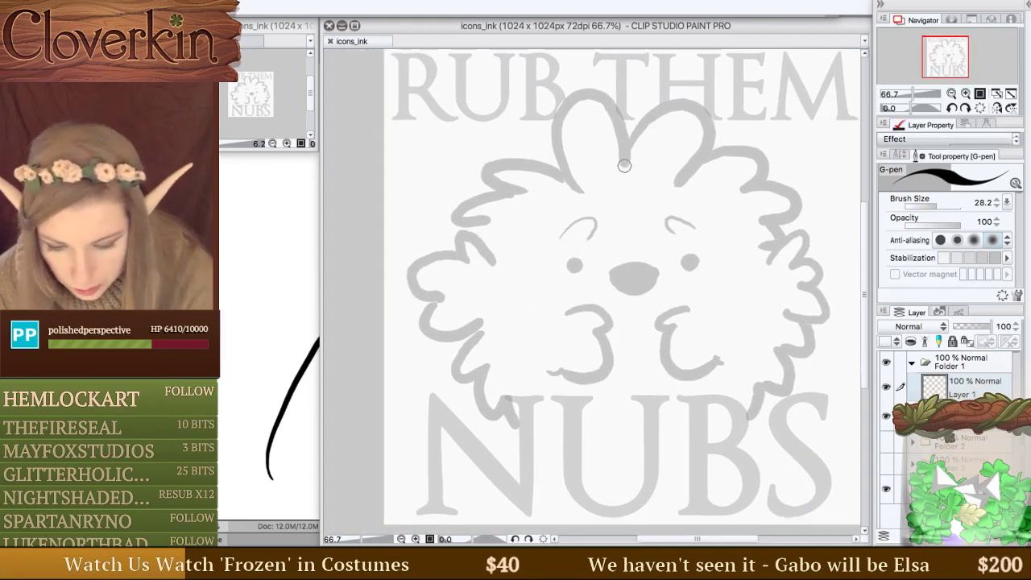
Try a pressure-sensitive G-pen stroke along the subshrub's right head tuft and check it with the sketch hidden.
{"action": "mouse_move", "coordinate": [624, 165]}
{"action": "left_mouse_down"}
{"action": "mouse_move", "coordinate": [675, 94]}
{"action": "mouse_move", "coordinate": [679, 186]}
{"action": "left_mouse_up"}
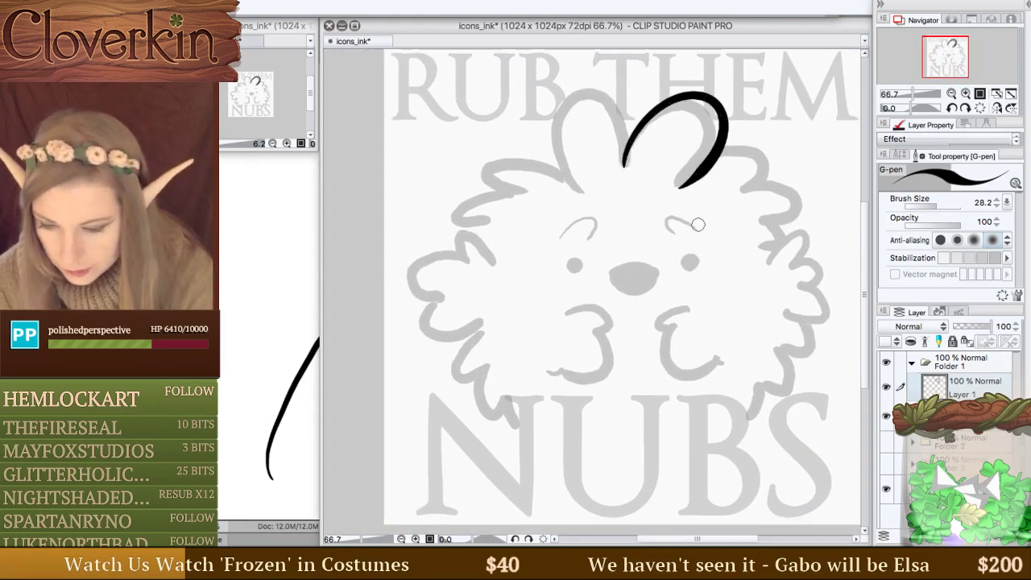
{"action": "left_click", "coordinate": [885, 415]}
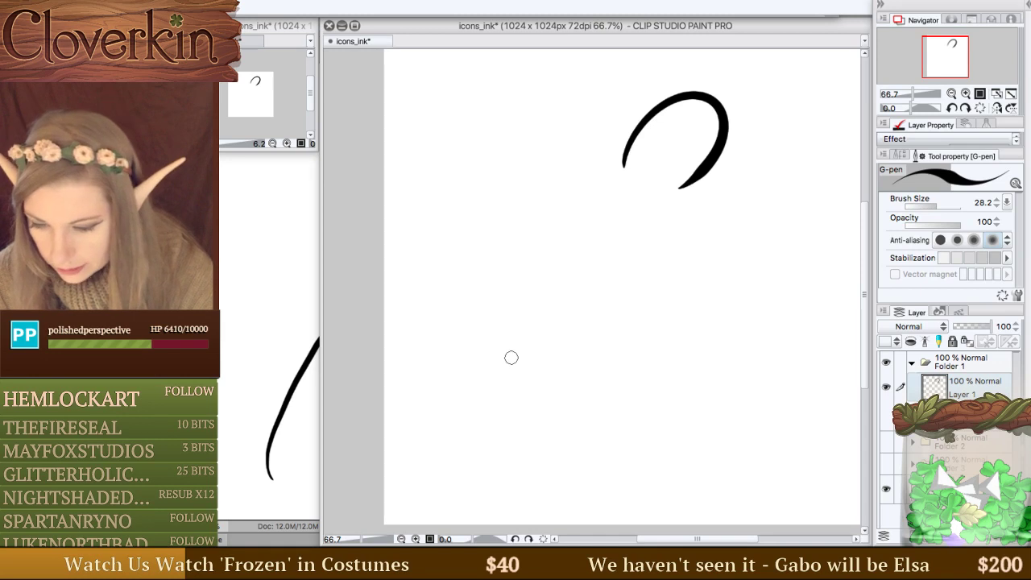
{"action": "key", "text": "ctrl+z"}
{"action": "left_click", "coordinate": [886, 416]}
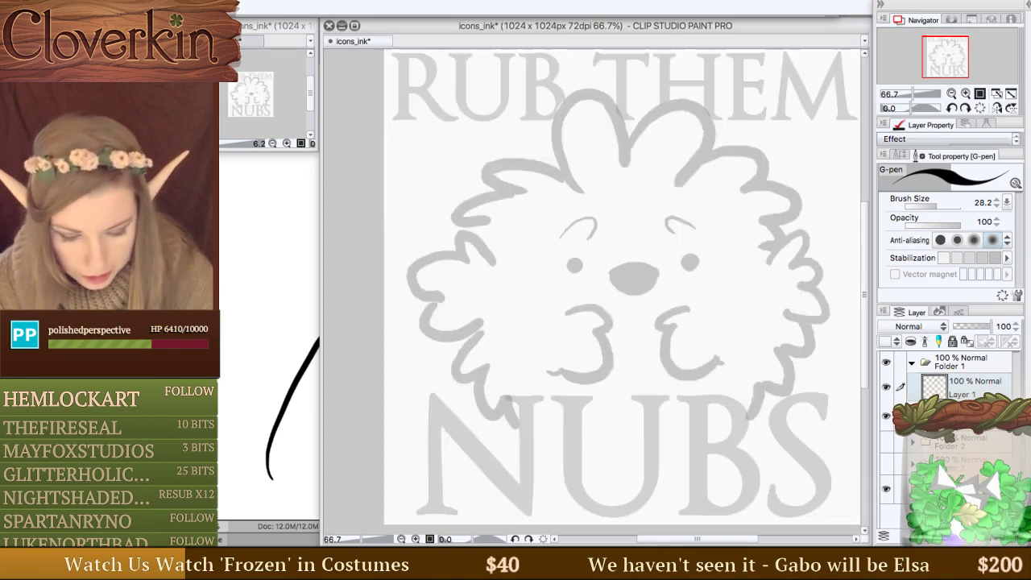
Turn off pen pressure for the G-pen's brush size and set the size to 15.1.
{"action": "left_click", "coordinate": [1005, 202]}
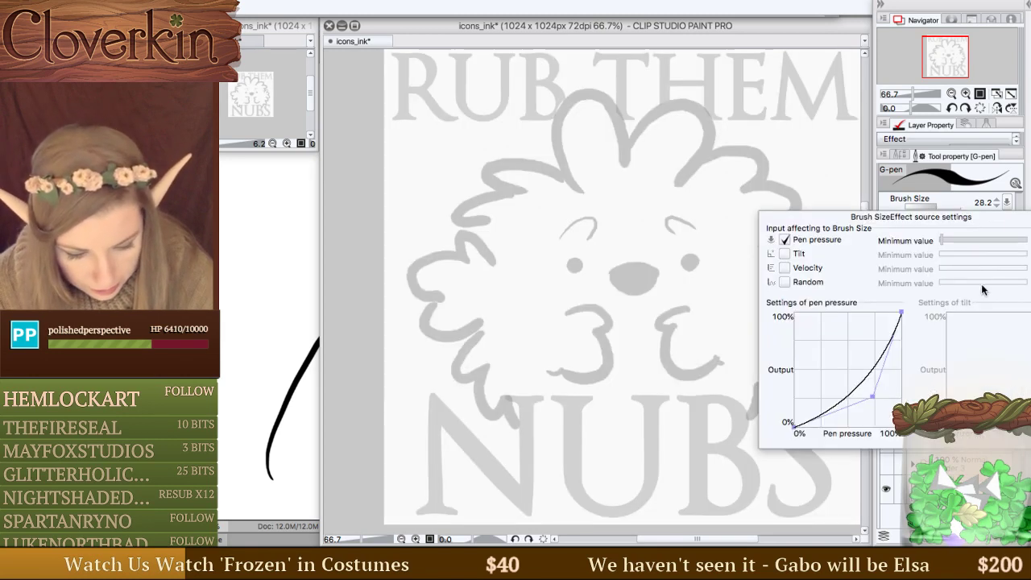
{"action": "left_click", "coordinate": [784, 240]}
{"action": "left_click", "coordinate": [1006, 202]}
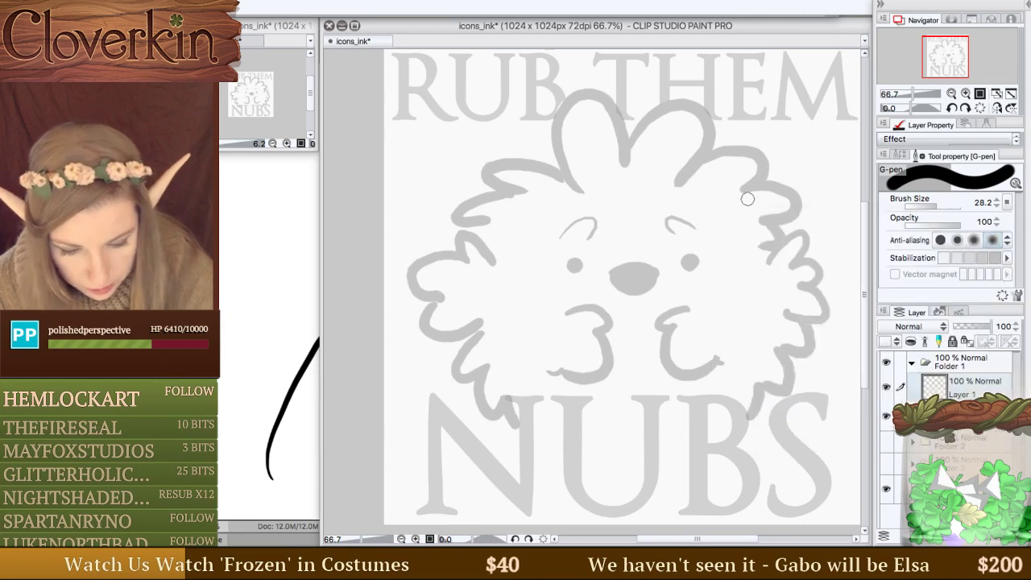
{"action": "mouse_move", "coordinate": [971, 208]}
{"action": "left_mouse_down"}
{"action": "mouse_move", "coordinate": [921, 194]}
{"action": "mouse_move", "coordinate": [932, 203]}
{"action": "left_mouse_up"}
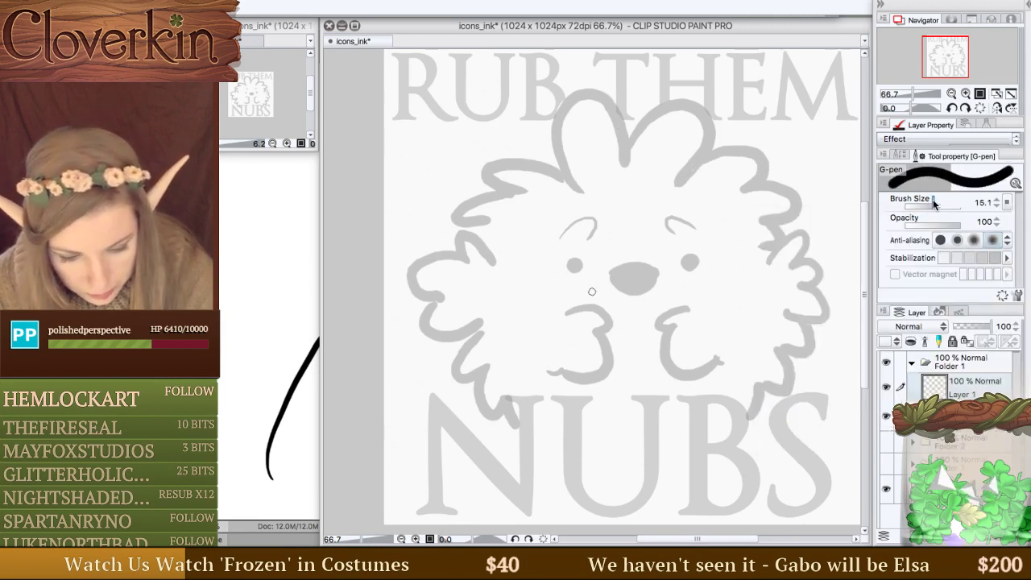
Try a uniform-width stroke at size 15.1 on the right head tuft and judge it without the sketch.
{"action": "mouse_move", "coordinate": [622, 165]}
{"action": "left_mouse_down"}
{"action": "mouse_move", "coordinate": [630, 136]}
{"action": "mouse_move", "coordinate": [673, 106]}
{"action": "mouse_move", "coordinate": [712, 122]}
{"action": "mouse_move", "coordinate": [713, 153]}
{"action": "mouse_move", "coordinate": [670, 190]}
{"action": "left_mouse_up"}
{"action": "left_click", "coordinate": [886, 415]}
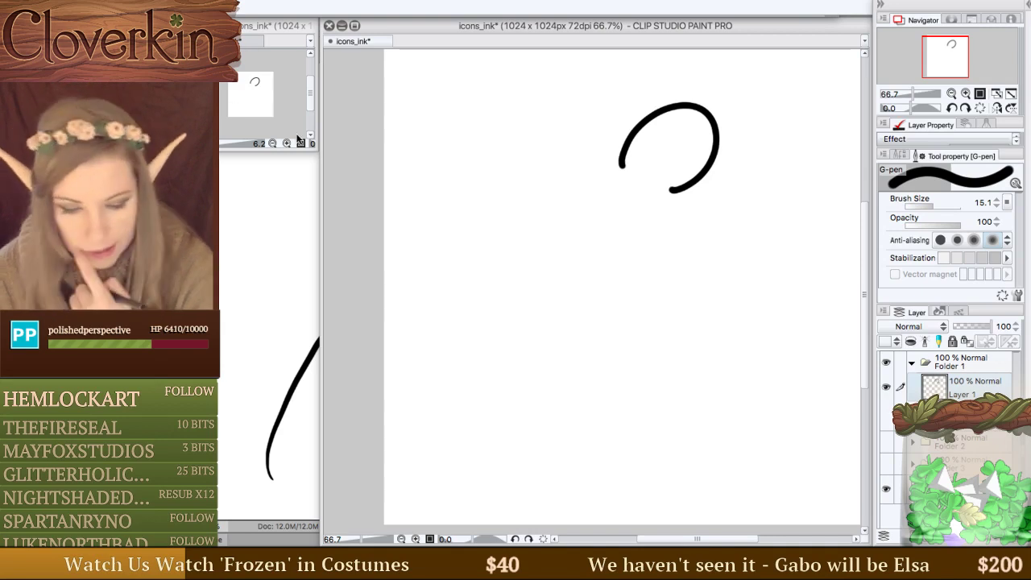
{"action": "key", "text": "ctrl+z"}
{"action": "left_click", "coordinate": [886, 415]}
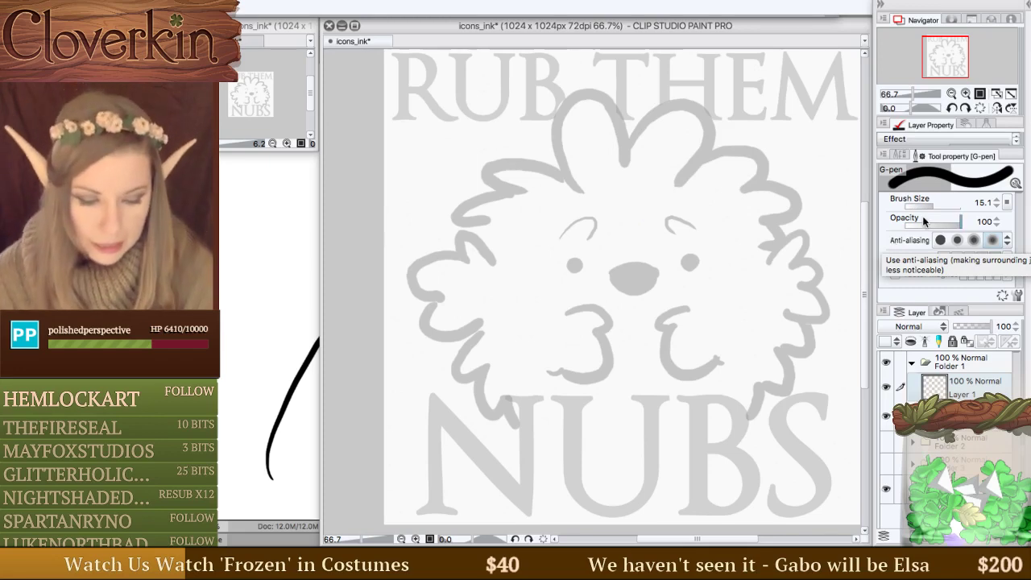
Set the G-pen's brush size to 19.3.
{"action": "left_click_drag", "start_coordinate": [931, 207], "coordinate": [935, 208]}
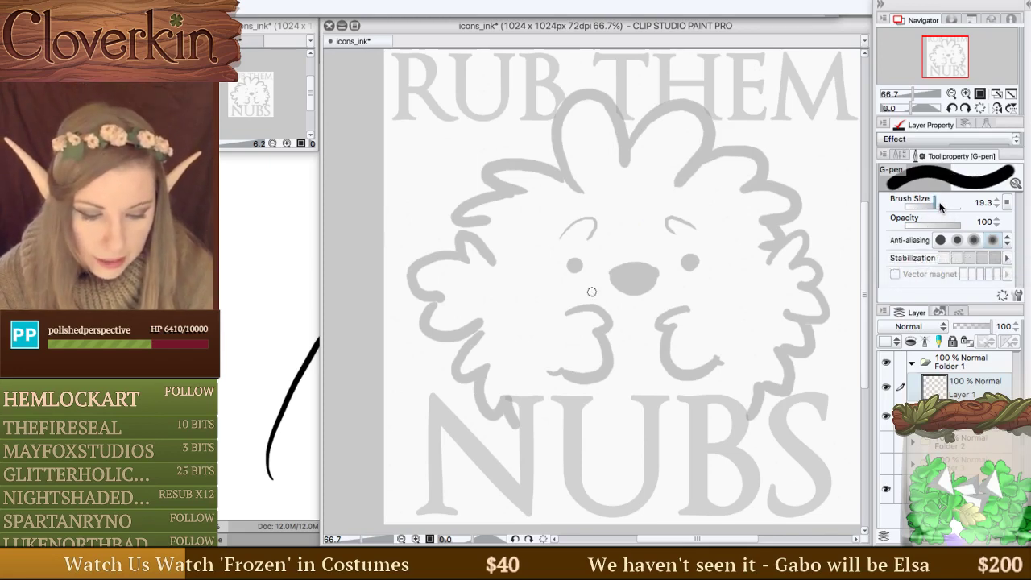
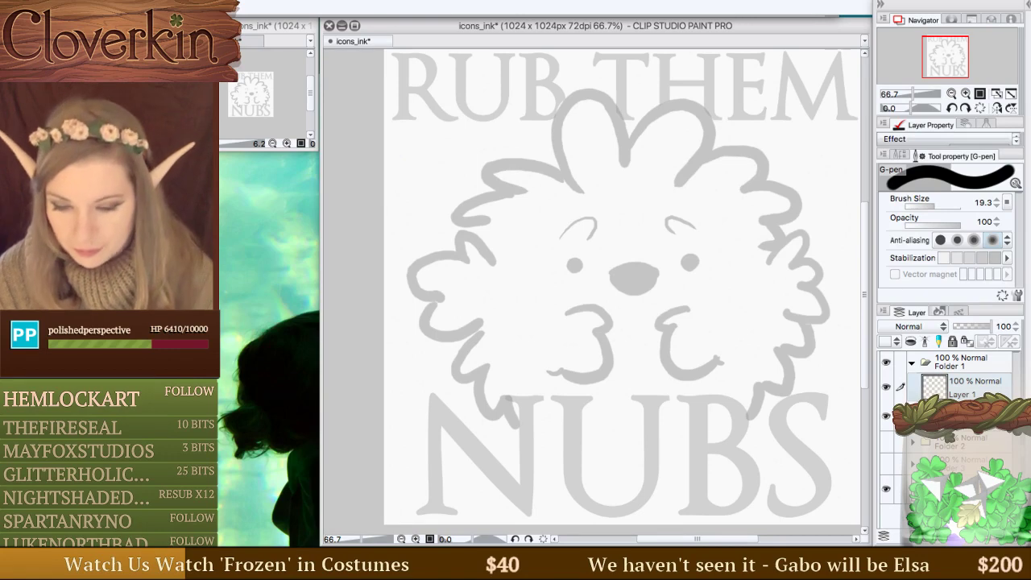
{"action": "left_click_drag", "start_coordinate": [776, 26], "coordinate": [776, 25]}
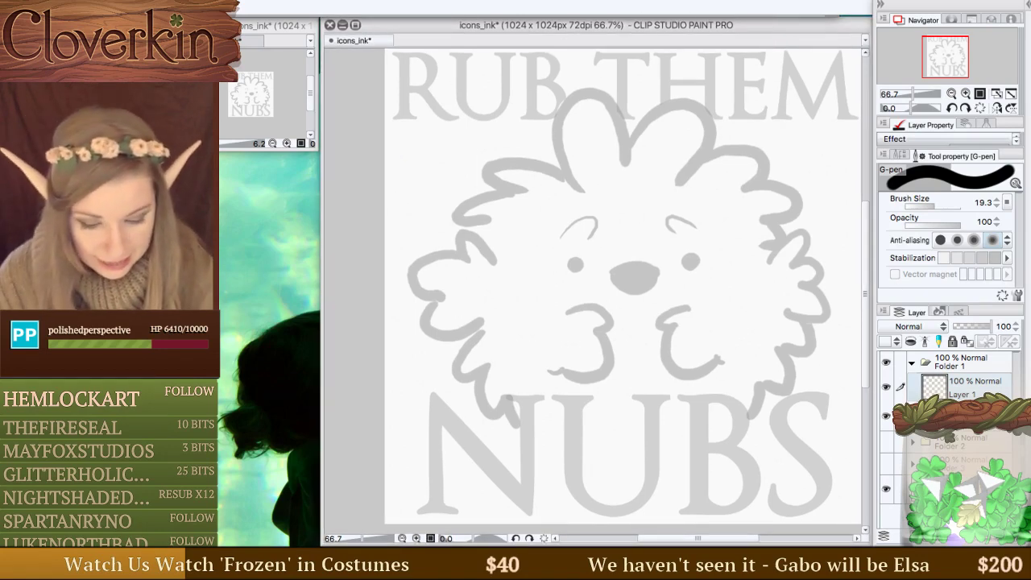
Ink the subshrub's two head tufts and its scalloped left outline down to the "NUBS" lettering at size 19.3.
{"action": "mouse_move", "coordinate": [626, 161]}
{"action": "left_mouse_down"}
{"action": "mouse_move", "coordinate": [654, 112]}
{"action": "mouse_move", "coordinate": [691, 100]}
{"action": "mouse_move", "coordinate": [710, 122]}
{"action": "mouse_move", "coordinate": [673, 183]}
{"action": "left_mouse_up"}
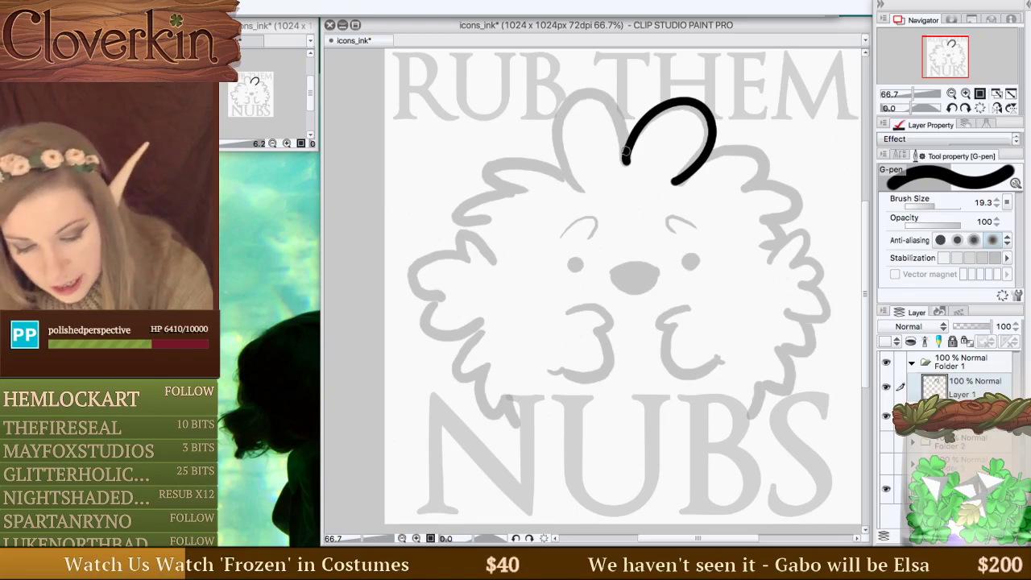
{"action": "mouse_move", "coordinate": [626, 155]}
{"action": "left_mouse_down"}
{"action": "mouse_move", "coordinate": [609, 102]}
{"action": "mouse_move", "coordinate": [556, 119]}
{"action": "mouse_move", "coordinate": [577, 185]}
{"action": "left_mouse_up"}
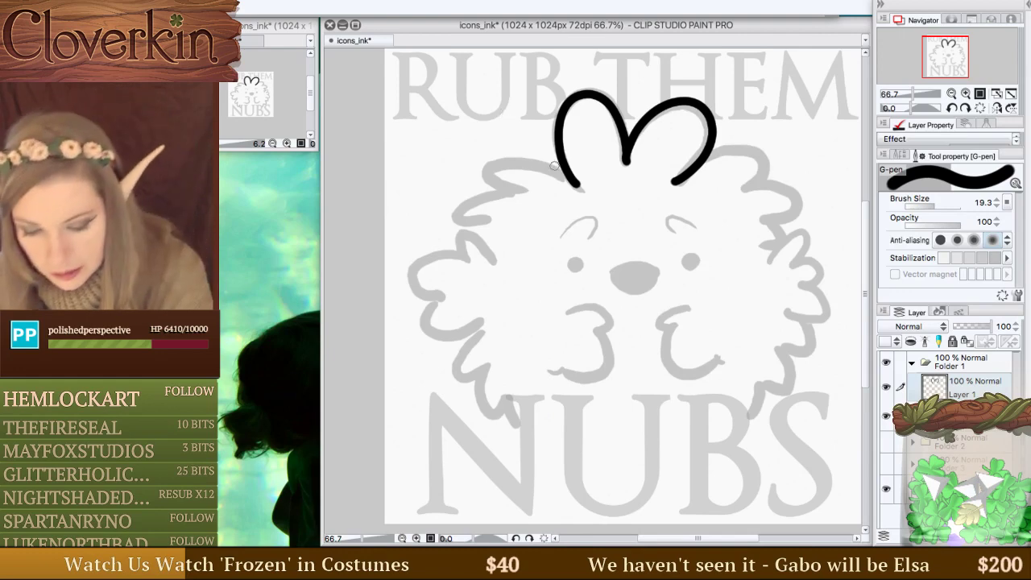
{"action": "mouse_move", "coordinate": [573, 182]}
{"action": "left_mouse_down"}
{"action": "mouse_move", "coordinate": [496, 163]}
{"action": "mouse_move", "coordinate": [491, 182]}
{"action": "mouse_move", "coordinate": [541, 194]}
{"action": "mouse_move", "coordinate": [465, 207]}
{"action": "mouse_move", "coordinate": [456, 224]}
{"action": "mouse_move", "coordinate": [492, 255]}
{"action": "mouse_move", "coordinate": [465, 234]}
{"action": "mouse_move", "coordinate": [483, 258]}
{"action": "left_mouse_up"}
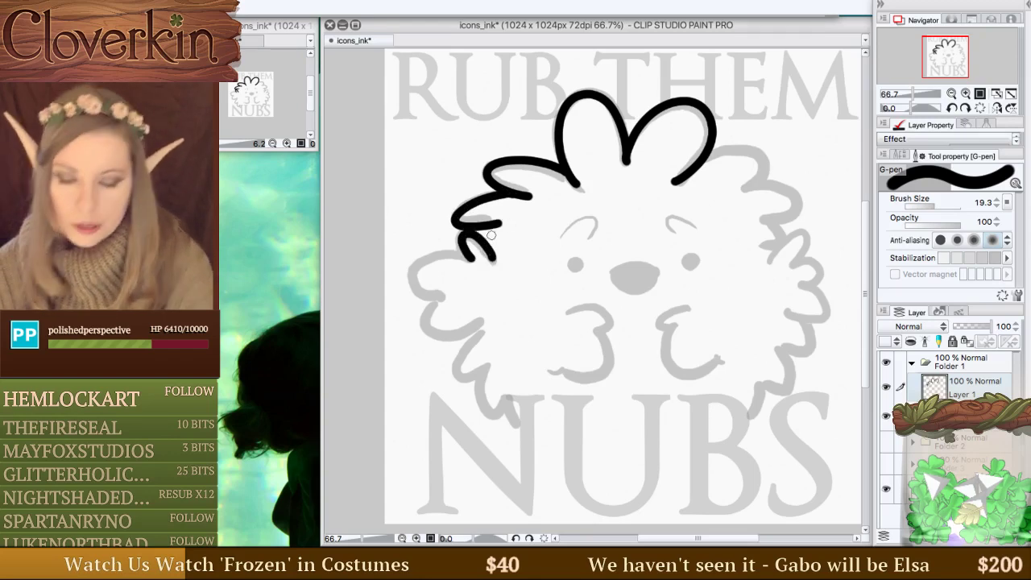
{"action": "mouse_move", "coordinate": [411, 270]}
{"action": "left_mouse_down"}
{"action": "mouse_move", "coordinate": [444, 292]}
{"action": "mouse_move", "coordinate": [427, 323]}
{"action": "mouse_move", "coordinate": [448, 335]}
{"action": "mouse_move", "coordinate": [485, 320]}
{"action": "left_mouse_up"}
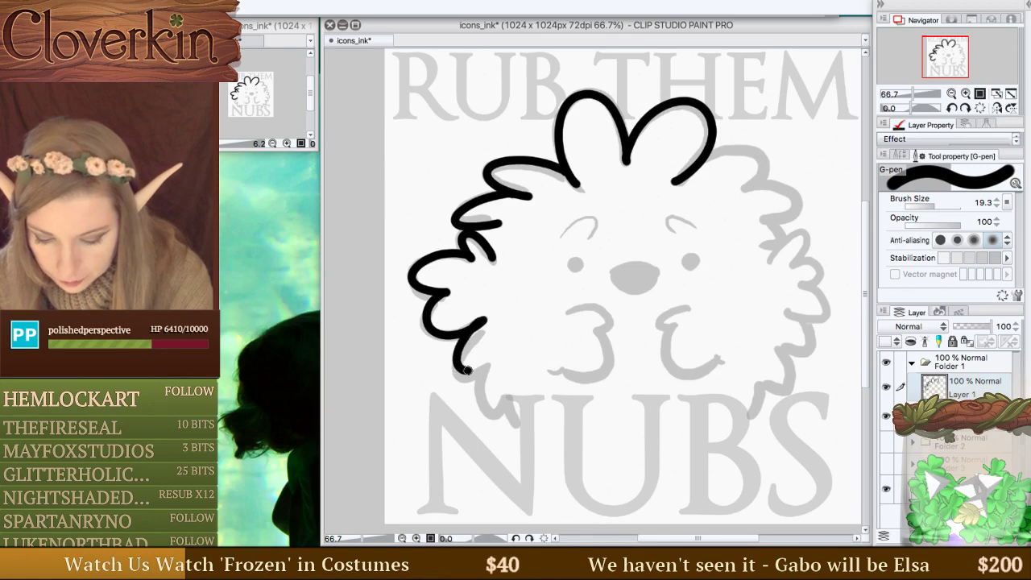
{"action": "mouse_move", "coordinate": [462, 338]}
{"action": "left_mouse_down"}
{"action": "mouse_move", "coordinate": [456, 377]}
{"action": "mouse_move", "coordinate": [486, 366]}
{"action": "mouse_move", "coordinate": [493, 403]}
{"action": "mouse_move", "coordinate": [499, 396]}
{"action": "mouse_move", "coordinate": [539, 435]}
{"action": "left_mouse_up"}
{"action": "key", "text": "ctrl+z"}
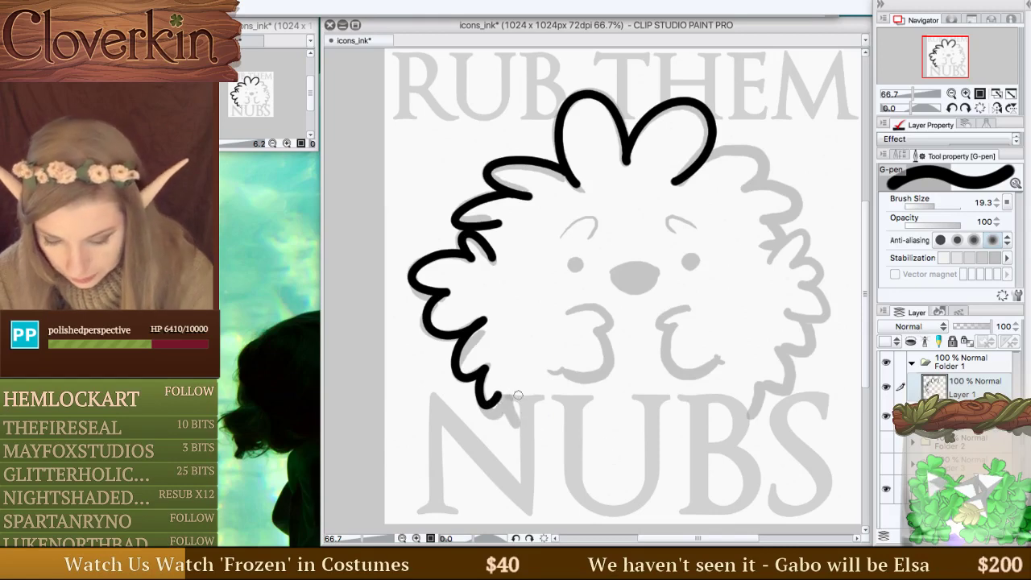
{"action": "mouse_move", "coordinate": [493, 391]}
{"action": "left_mouse_down"}
{"action": "mouse_move", "coordinate": [505, 416]}
{"action": "mouse_move", "coordinate": [525, 435]}
{"action": "left_mouse_up"}
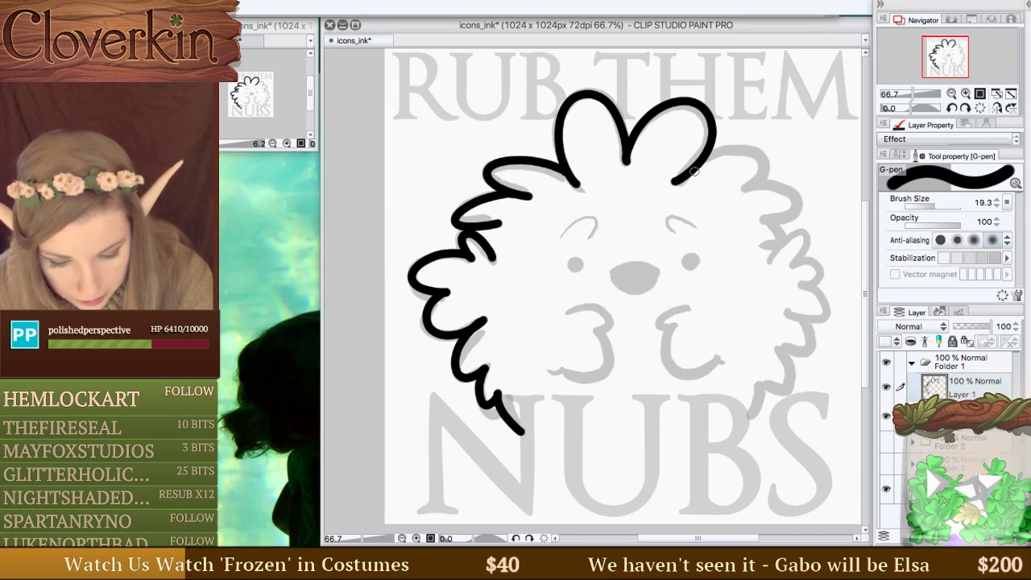
Ink the subshrub's upper-right outline from the right head tuft, redoing strokes until the leafy points match the left side.
{"action": "mouse_move", "coordinate": [675, 182]}
{"action": "left_mouse_down"}
{"action": "mouse_move", "coordinate": [757, 165]}
{"action": "mouse_move", "coordinate": [741, 184]}
{"action": "mouse_move", "coordinate": [785, 206]}
{"action": "mouse_move", "coordinate": [761, 222]}
{"action": "left_mouse_up"}
{"action": "key", "text": "ctrl+z"}
{"action": "mouse_move", "coordinate": [738, 183]}
{"action": "left_mouse_down"}
{"action": "mouse_move", "coordinate": [779, 186]}
{"action": "mouse_move", "coordinate": [792, 200]}
{"action": "mouse_move", "coordinate": [762, 186]}
{"action": "mouse_move", "coordinate": [781, 199]}
{"action": "mouse_move", "coordinate": [762, 203]}
{"action": "mouse_move", "coordinate": [779, 187]}
{"action": "mouse_move", "coordinate": [787, 201]}
{"action": "mouse_move", "coordinate": [752, 208]}
{"action": "mouse_move", "coordinate": [755, 241]}
{"action": "mouse_move", "coordinate": [776, 212]}
{"action": "mouse_move", "coordinate": [778, 233]}
{"action": "mouse_move", "coordinate": [826, 226]}
{"action": "mouse_move", "coordinate": [833, 247]}
{"action": "mouse_move", "coordinate": [820, 269]}
{"action": "mouse_move", "coordinate": [779, 283]}
{"action": "left_mouse_up"}
{"action": "key", "text": "ctrl+z"}
{"action": "key", "text": "ctrl+z"}
{"action": "key", "text": "ctrl+z"}
{"action": "key", "text": "ctrl+z"}
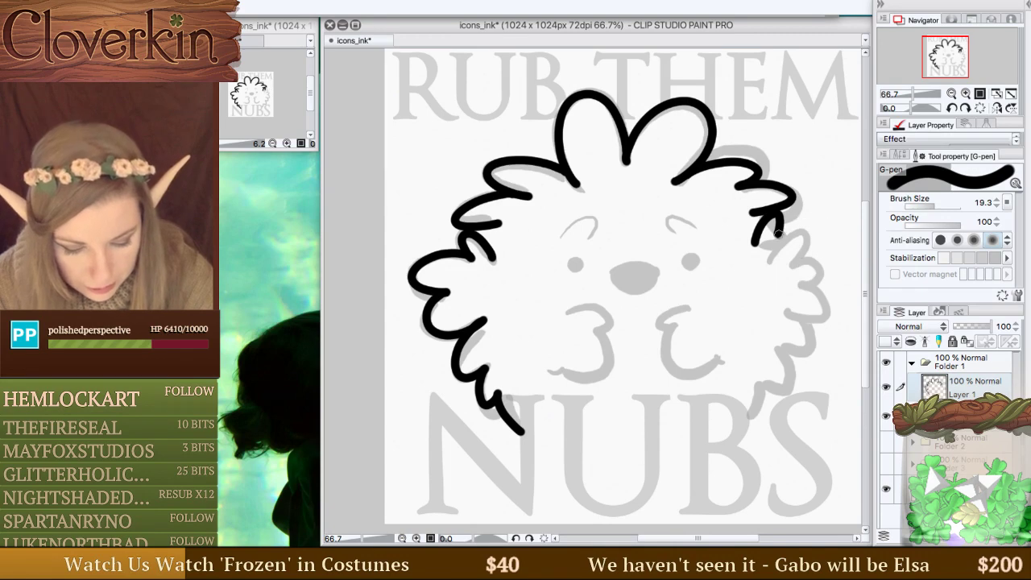
{"action": "mouse_move", "coordinate": [774, 234]}
{"action": "left_mouse_down"}
{"action": "mouse_move", "coordinate": [815, 220]}
{"action": "mouse_move", "coordinate": [834, 240]}
{"action": "mouse_move", "coordinate": [799, 276]}
{"action": "left_mouse_up"}
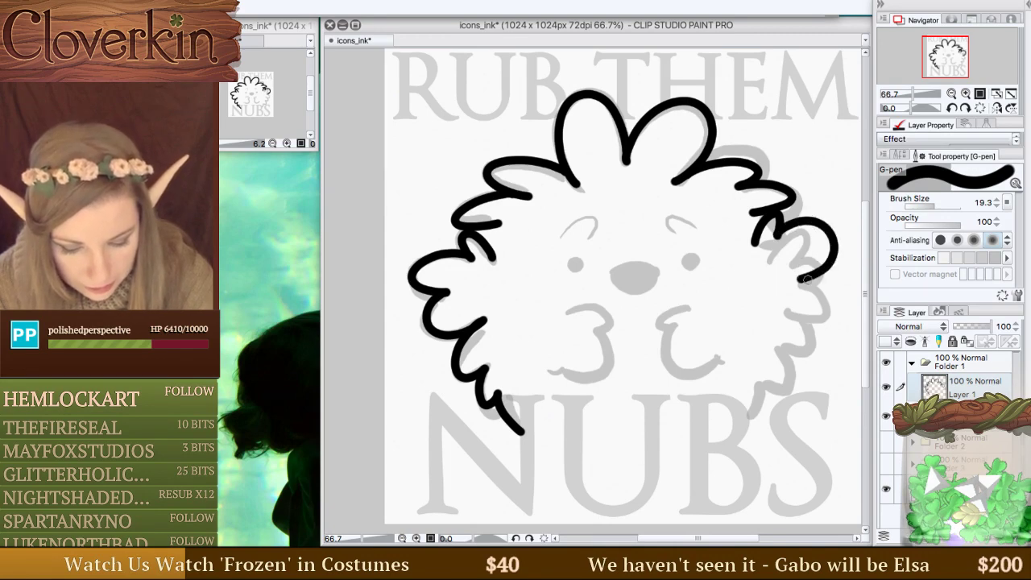
{"action": "key", "text": "ctrl+z"}
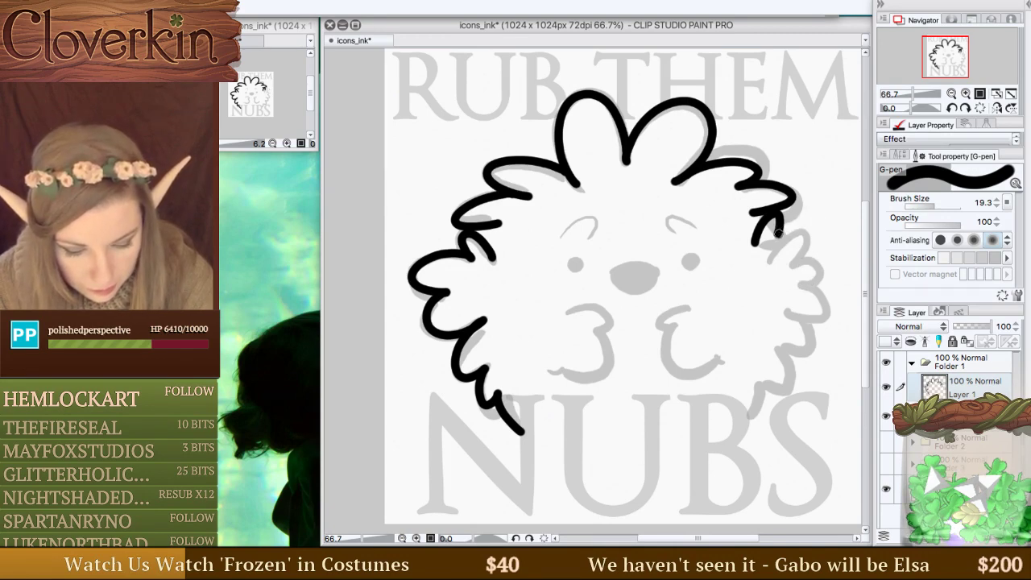
{"action": "mouse_move", "coordinate": [775, 233]}
{"action": "left_mouse_down"}
{"action": "mouse_move", "coordinate": [812, 216]}
{"action": "mouse_move", "coordinate": [802, 244]}
{"action": "mouse_move", "coordinate": [829, 268]}
{"action": "mouse_move", "coordinate": [829, 290]}
{"action": "mouse_move", "coordinate": [799, 292]}
{"action": "left_mouse_up"}
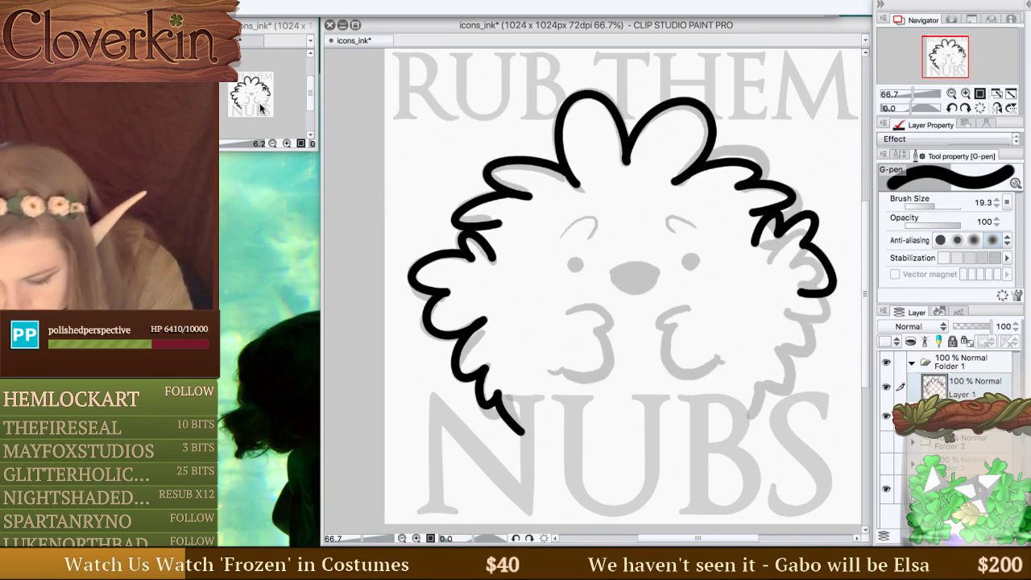
{"action": "key", "text": "ctrl+z"}
{"action": "key", "text": "ctrl+z"}
{"action": "key", "text": "ctrl+z"}
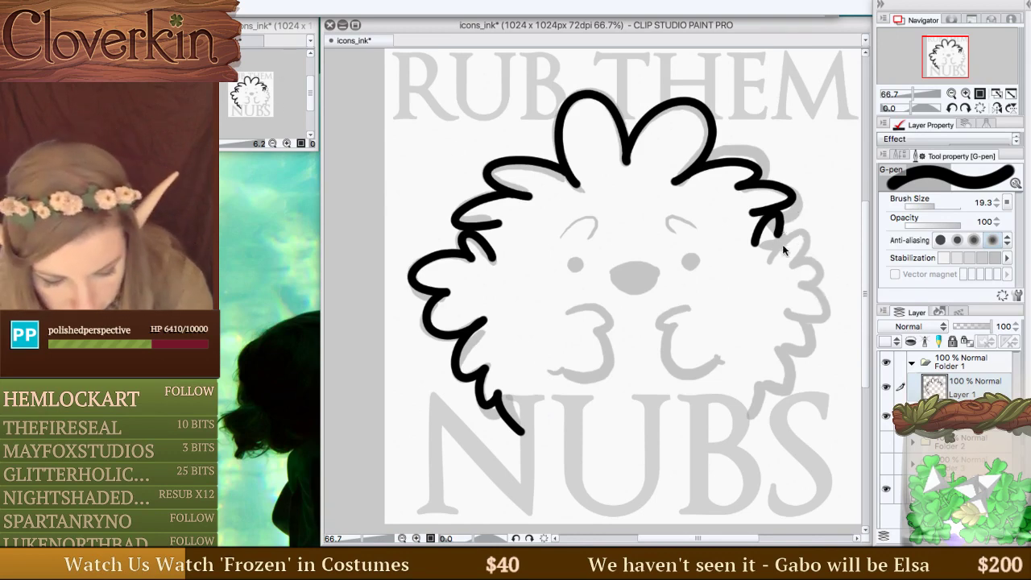
Ink the subshrub's remaining right outline as rounded scallops down to the "NUBS" lettering.
{"action": "mouse_move", "coordinate": [756, 235]}
{"action": "left_mouse_down"}
{"action": "mouse_move", "coordinate": [797, 208]}
{"action": "mouse_move", "coordinate": [809, 256]}
{"action": "mouse_move", "coordinate": [793, 253]}
{"action": "mouse_move", "coordinate": [814, 258]}
{"action": "mouse_move", "coordinate": [839, 290]}
{"action": "mouse_move", "coordinate": [805, 309]}
{"action": "mouse_move", "coordinate": [822, 327]}
{"action": "mouse_move", "coordinate": [774, 315]}
{"action": "left_mouse_up"}
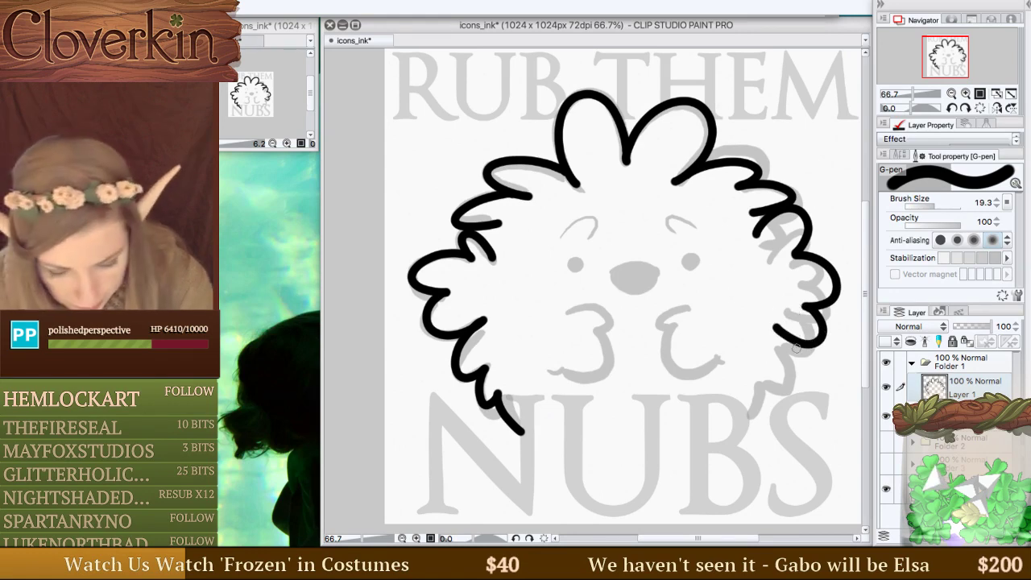
{"action": "left_click_drag", "start_coordinate": [777, 332], "coordinate": [791, 379]}
{"action": "key", "text": "ctrl+z"}
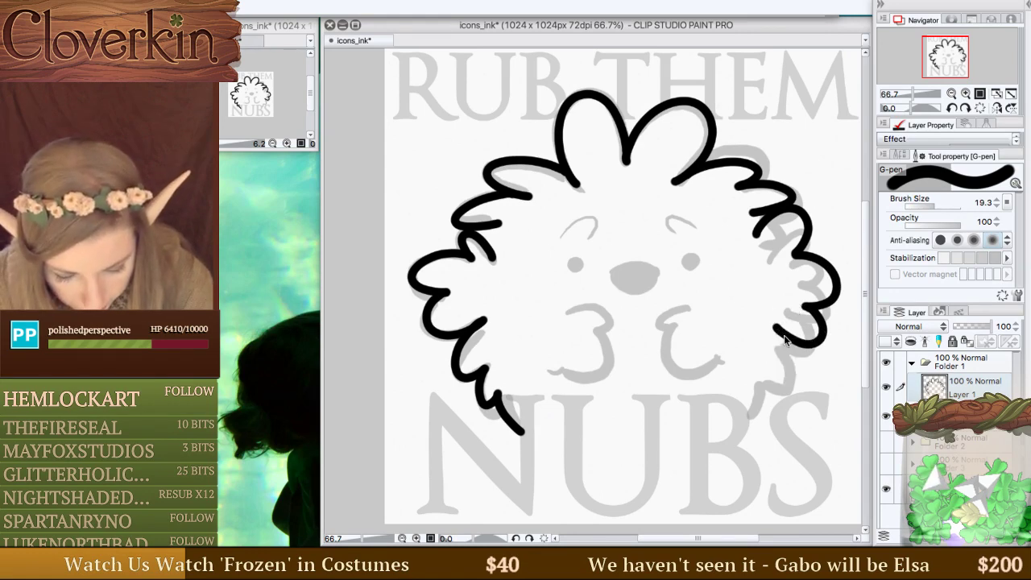
{"action": "key", "text": "ctrl+z"}
{"action": "mouse_move", "coordinate": [777, 329]}
{"action": "left_mouse_down"}
{"action": "mouse_move", "coordinate": [792, 371]}
{"action": "mouse_move", "coordinate": [767, 375]}
{"action": "mouse_move", "coordinate": [742, 417]}
{"action": "left_mouse_up"}
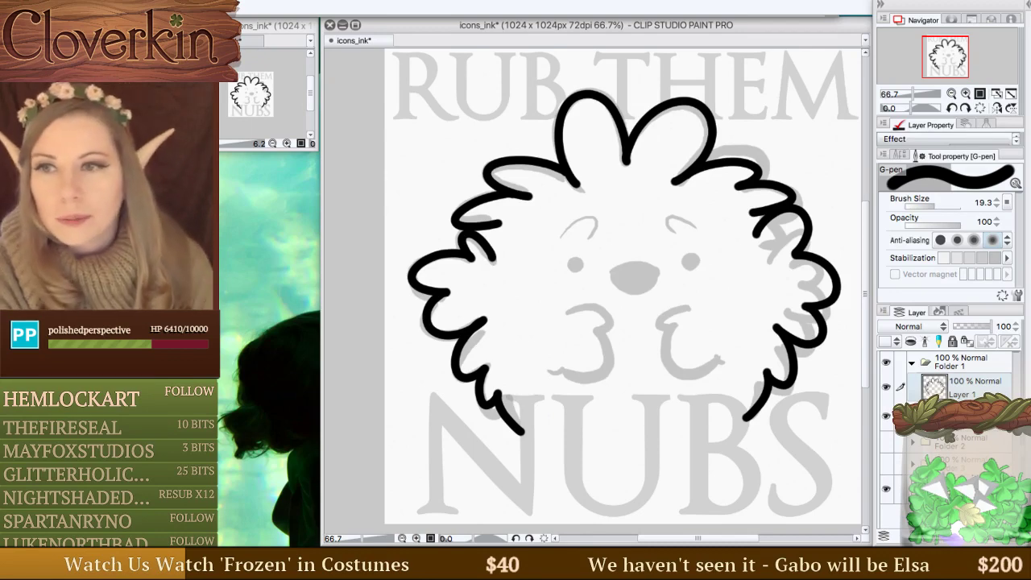
{"action": "key", "text": "Tab"}
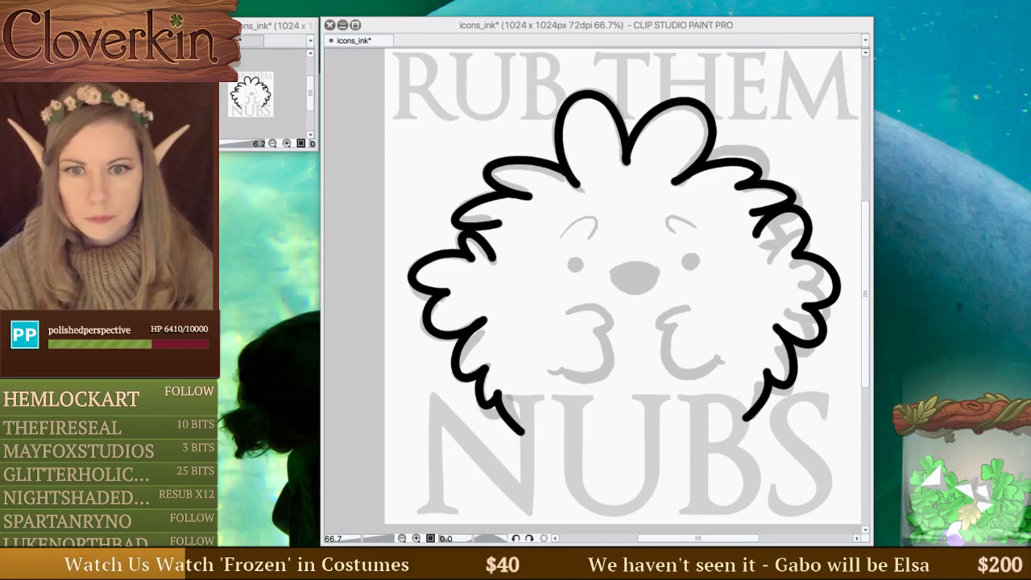
{"action": "key", "text": "Tab"}
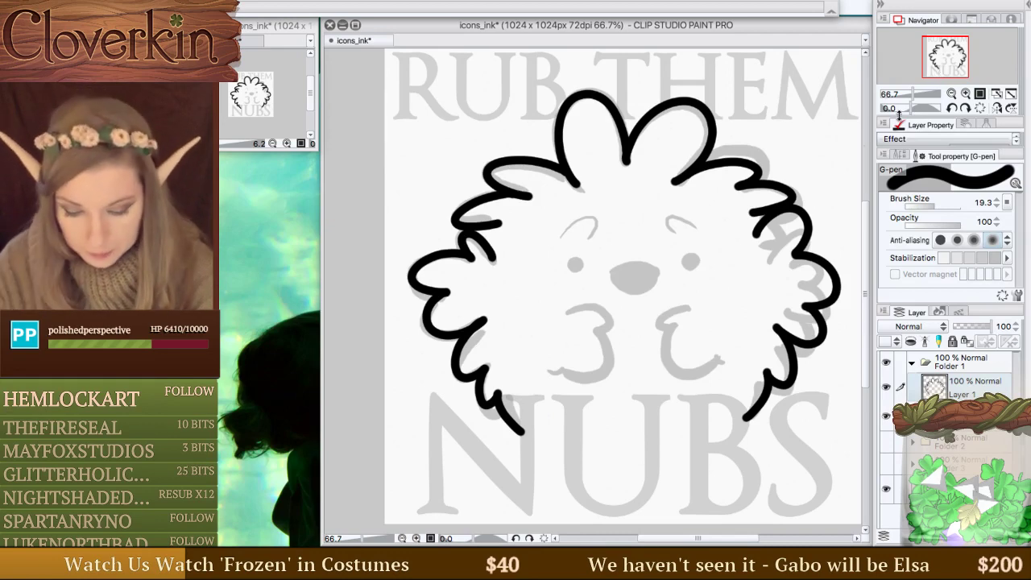
Ink the right and left nubs below the subshrub's nose, redoing the right one until the curve fits the sketch.
{"action": "mouse_move", "coordinate": [692, 307]}
{"action": "left_mouse_down"}
{"action": "mouse_move", "coordinate": [659, 320]}
{"action": "mouse_move", "coordinate": [675, 330]}
{"action": "mouse_move", "coordinate": [659, 317]}
{"action": "mouse_move", "coordinate": [678, 331]}
{"action": "left_mouse_up"}
{"action": "key", "text": "ctrl+z"}
{"action": "key", "text": "ctrl+z"}
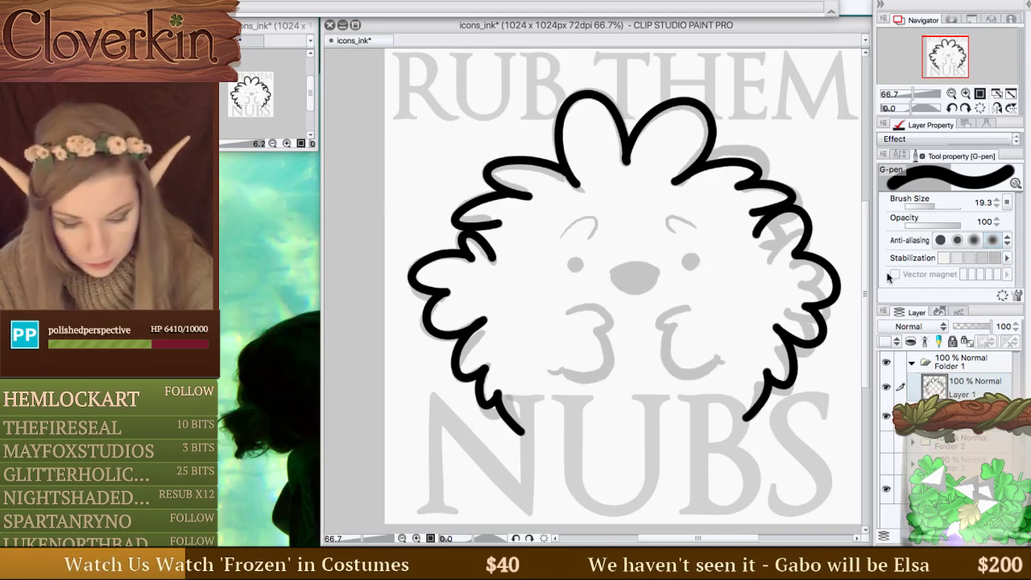
{"action": "mouse_move", "coordinate": [680, 309]}
{"action": "left_mouse_down"}
{"action": "mouse_move", "coordinate": [673, 329]}
{"action": "mouse_move", "coordinate": [660, 318]}
{"action": "mouse_move", "coordinate": [676, 330]}
{"action": "mouse_move", "coordinate": [694, 321]}
{"action": "mouse_move", "coordinate": [667, 330]}
{"action": "mouse_move", "coordinate": [693, 320]}
{"action": "mouse_move", "coordinate": [659, 346]}
{"action": "mouse_move", "coordinate": [675, 372]}
{"action": "mouse_move", "coordinate": [729, 353]}
{"action": "left_mouse_up"}
{"action": "key", "text": "ctrl+z"}
{"action": "key", "text": "ctrl+z"}
{"action": "key", "text": "ctrl+z"}
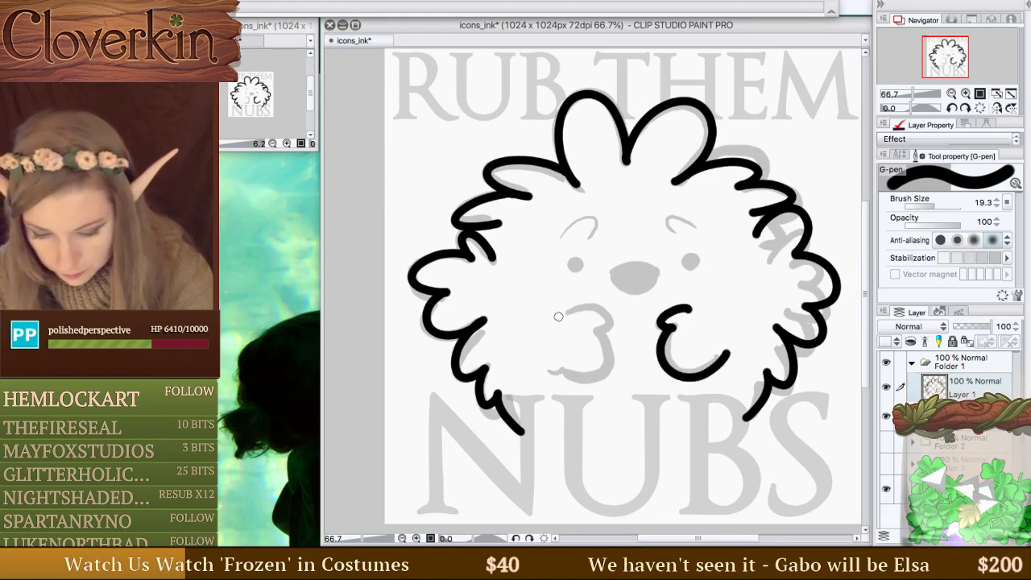
{"action": "mouse_move", "coordinate": [558, 312]}
{"action": "left_mouse_down"}
{"action": "mouse_move", "coordinate": [594, 311]}
{"action": "mouse_move", "coordinate": [607, 347]}
{"action": "mouse_move", "coordinate": [575, 368]}
{"action": "mouse_move", "coordinate": [546, 370]}
{"action": "mouse_move", "coordinate": [574, 374]}
{"action": "left_mouse_up"}
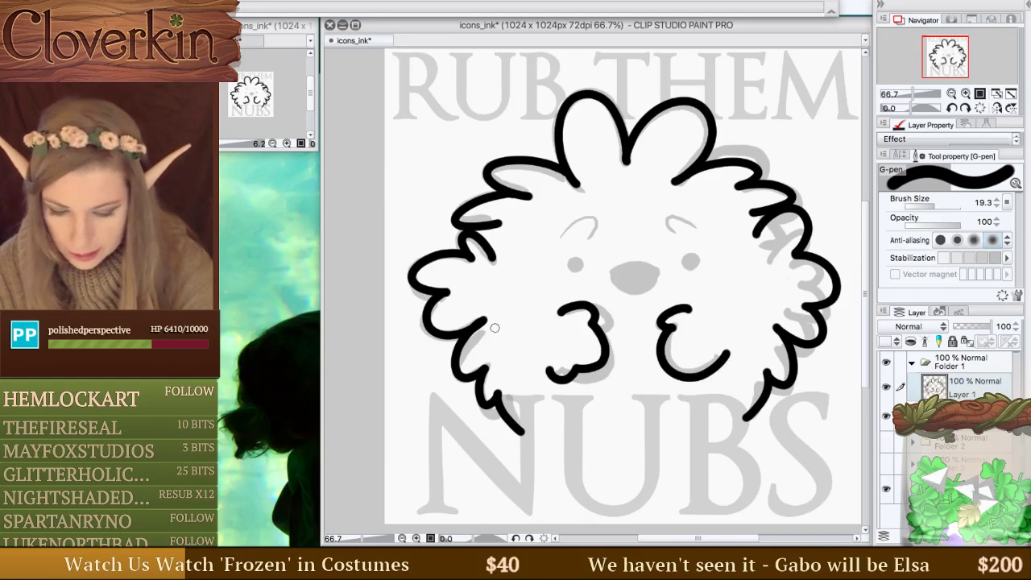
{"action": "mouse_move", "coordinate": [529, 322]}
{"action": "left_mouse_down"}
{"action": "mouse_move", "coordinate": [631, 335]}
{"action": "mouse_move", "coordinate": [557, 277]}
{"action": "left_mouse_up"}
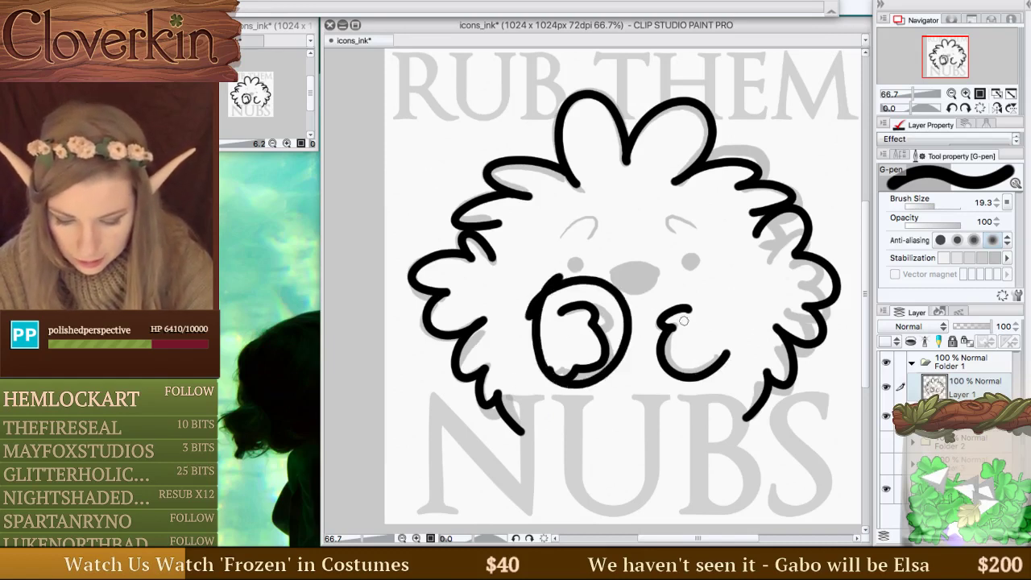
{"action": "key", "text": "ctrl+z"}
{"action": "mouse_move", "coordinate": [729, 282]}
{"action": "left_mouse_down"}
{"action": "mouse_move", "coordinate": [645, 359]}
{"action": "mouse_move", "coordinate": [763, 312]}
{"action": "left_mouse_up"}
{"action": "key", "text": "ctrl+z"}
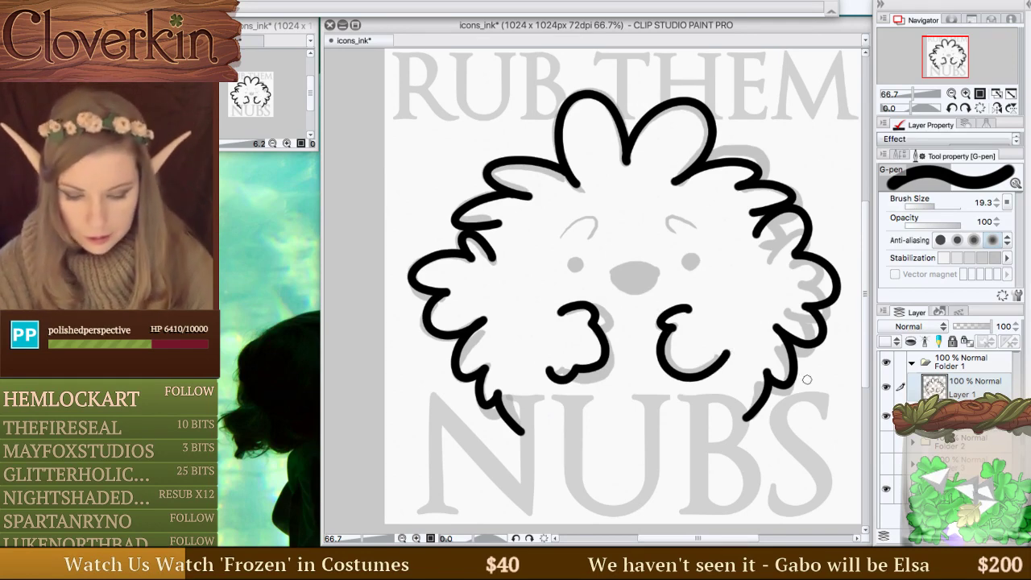
{"action": "mouse_move", "coordinate": [665, 330]}
{"action": "left_mouse_down"}
{"action": "mouse_move", "coordinate": [683, 378]}
{"action": "mouse_move", "coordinate": [721, 290]}
{"action": "left_mouse_up"}
{"action": "key", "text": "ctrl+z"}
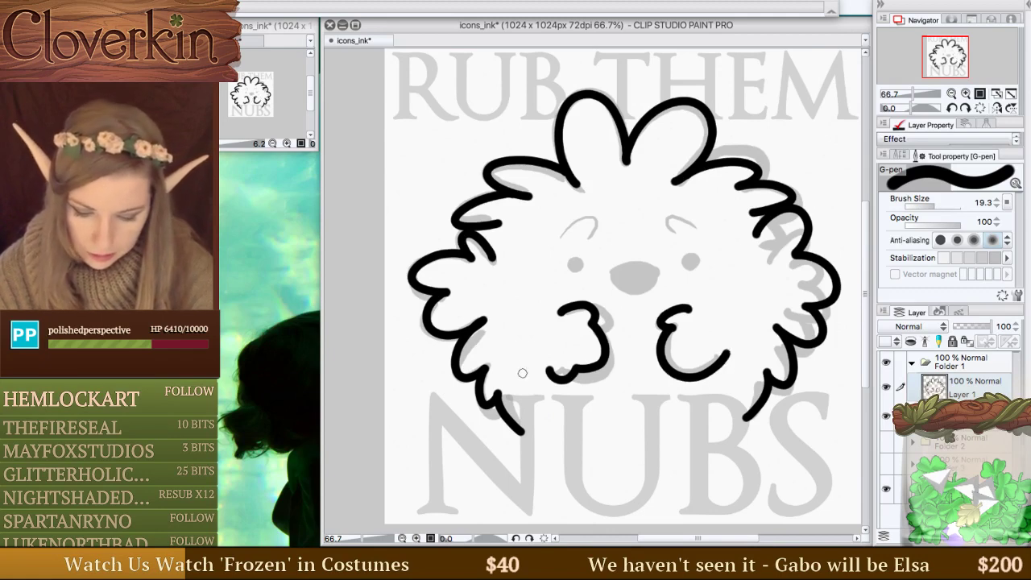
{"action": "mouse_move", "coordinate": [518, 372]}
{"action": "left_mouse_down"}
{"action": "mouse_move", "coordinate": [532, 316]}
{"action": "mouse_move", "coordinate": [614, 309]}
{"action": "left_mouse_up"}
{"action": "key", "text": "ctrl+z"}
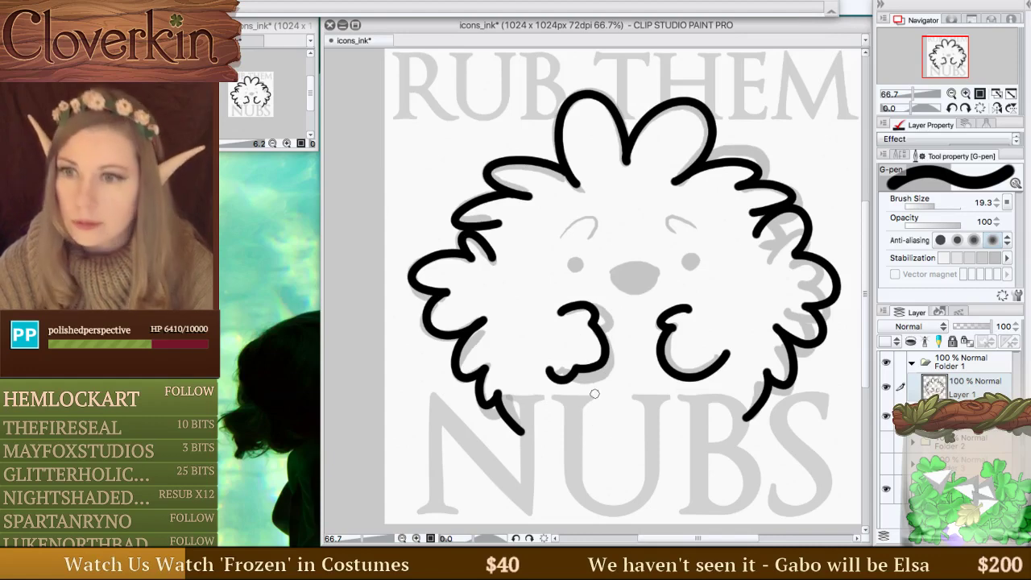
Lasso and delete the right nub's ink, and redraw it with the G-pen with a bumpy lower edge matching the left nub.
{"action": "key", "text": "m"}
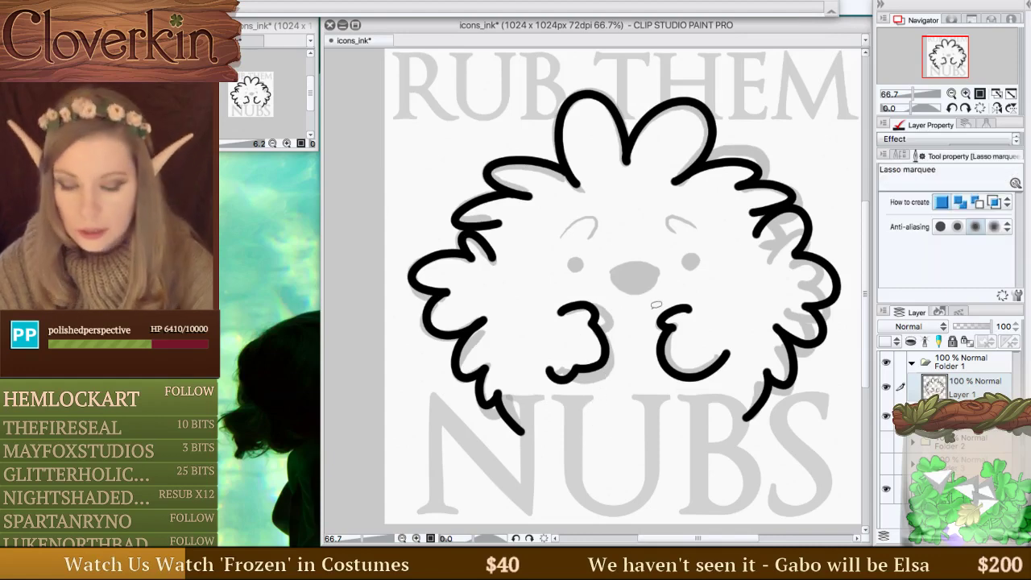
{"action": "mouse_move", "coordinate": [715, 290]}
{"action": "left_mouse_down"}
{"action": "mouse_move", "coordinate": [639, 328]}
{"action": "mouse_move", "coordinate": [725, 403]}
{"action": "mouse_move", "coordinate": [757, 327]}
{"action": "left_mouse_up"}
{"action": "key", "text": "Delete"}
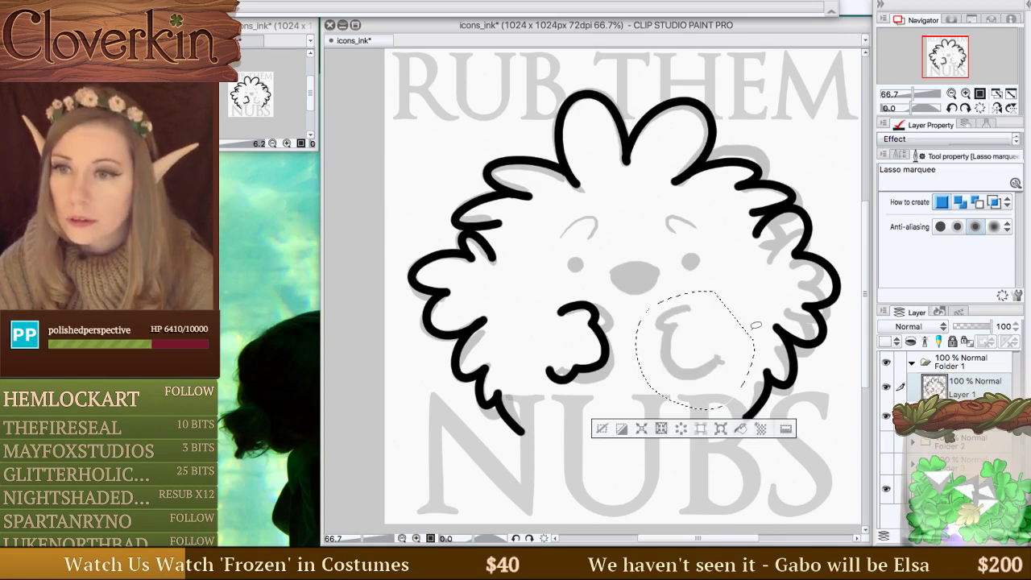
{"action": "key", "text": "ctrl+d"}
{"action": "key", "text": "p"}
{"action": "mouse_move", "coordinate": [701, 303]}
{"action": "left_mouse_down"}
{"action": "mouse_move", "coordinate": [680, 299]}
{"action": "mouse_move", "coordinate": [673, 322]}
{"action": "mouse_move", "coordinate": [672, 303]}
{"action": "mouse_move", "coordinate": [654, 367]}
{"action": "mouse_move", "coordinate": [717, 382]}
{"action": "mouse_move", "coordinate": [729, 361]}
{"action": "left_mouse_up"}
{"action": "key", "text": "ctrl+z"}
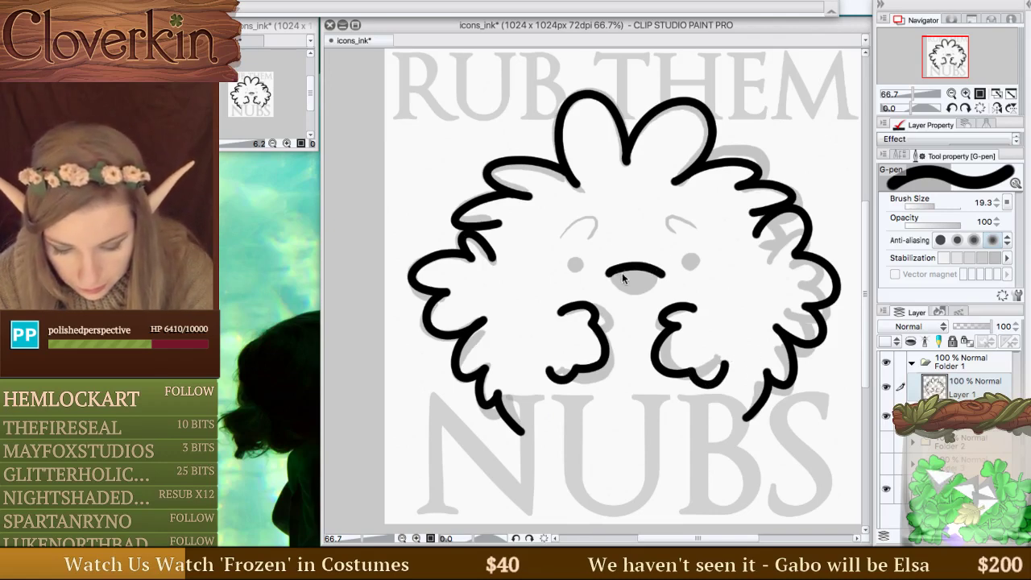
Ink the subshrub's nose and both round eyes as solid black shapes over the sketch.
{"action": "mouse_move", "coordinate": [608, 273]}
{"action": "left_mouse_down"}
{"action": "mouse_move", "coordinate": [654, 266]}
{"action": "mouse_move", "coordinate": [659, 274]}
{"action": "mouse_move", "coordinate": [617, 284]}
{"action": "mouse_move", "coordinate": [642, 288]}
{"action": "mouse_move", "coordinate": [658, 271]}
{"action": "mouse_move", "coordinate": [623, 274]}
{"action": "mouse_move", "coordinate": [644, 274]}
{"action": "mouse_move", "coordinate": [633, 283]}
{"action": "mouse_move", "coordinate": [646, 273]}
{"action": "left_mouse_up"}
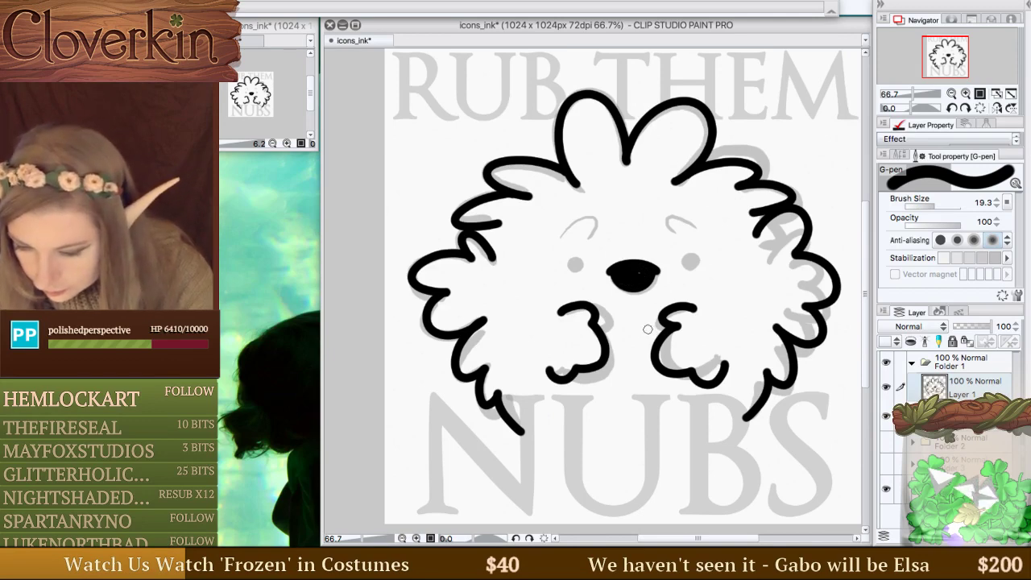
{"action": "left_click", "coordinate": [690, 258]}
{"action": "left_click_drag", "start_coordinate": [689, 258], "coordinate": [690, 261]}
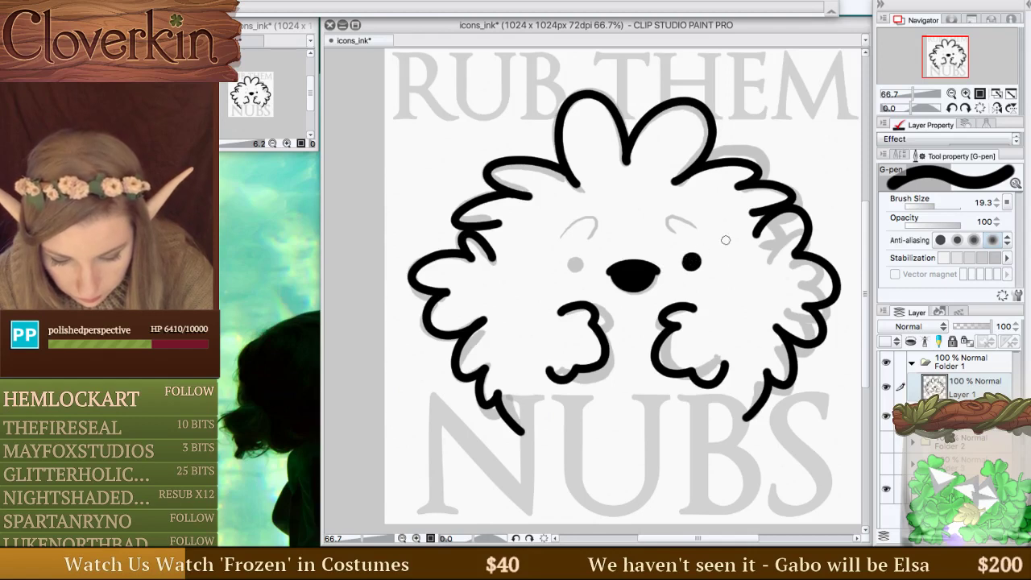
{"action": "left_click", "coordinate": [570, 260]}
{"action": "mouse_move", "coordinate": [570, 259]}
{"action": "left_mouse_down"}
{"action": "mouse_move", "coordinate": [573, 269]}
{"action": "mouse_move", "coordinate": [576, 261]}
{"action": "left_mouse_up"}
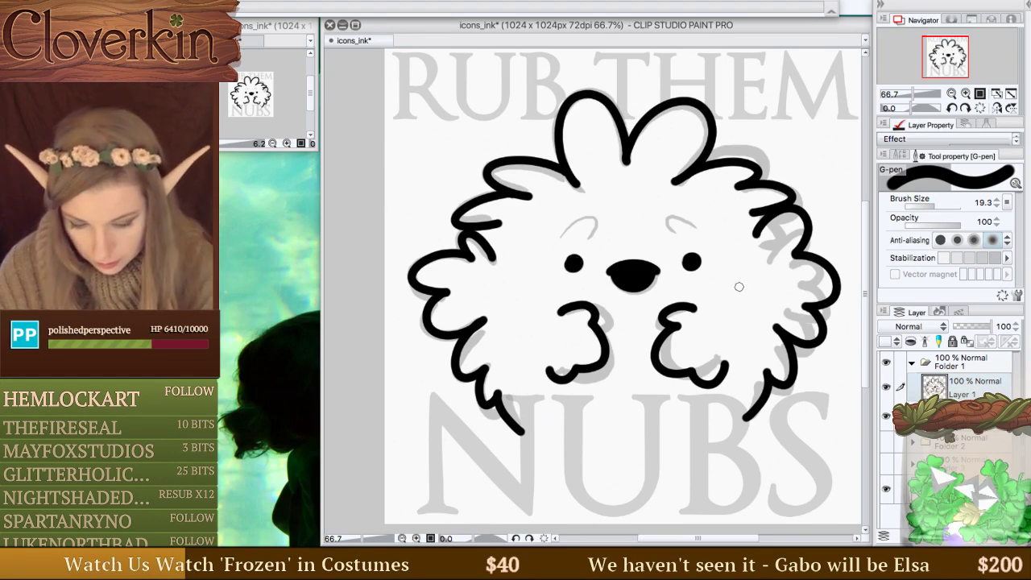
Set the G-pen's brush size to 6.3 and ink two thin curved eyebrows above the eyes.
{"action": "left_click_drag", "start_coordinate": [928, 206], "coordinate": [927, 206]}
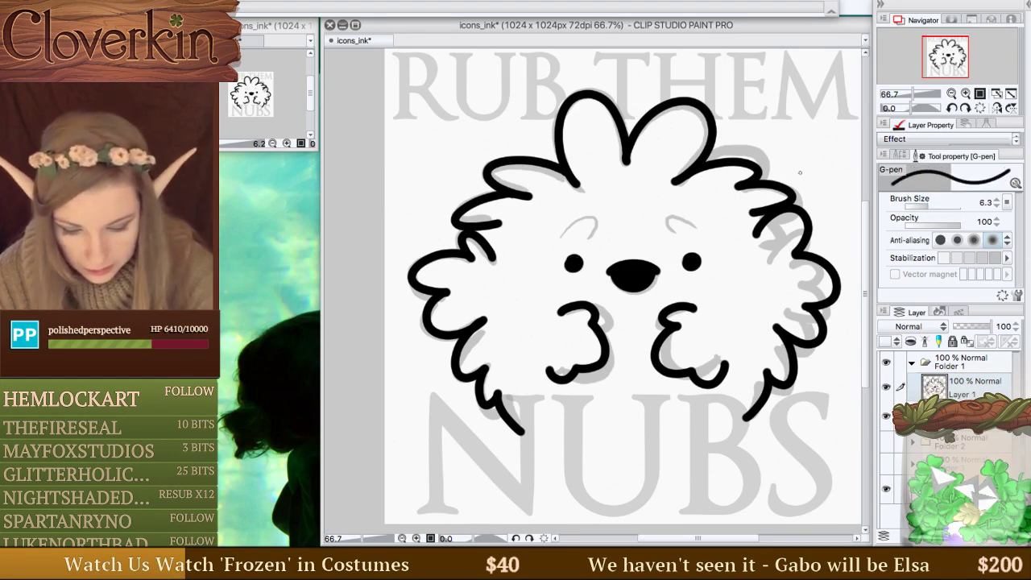
{"action": "left_click", "coordinate": [886, 416]}
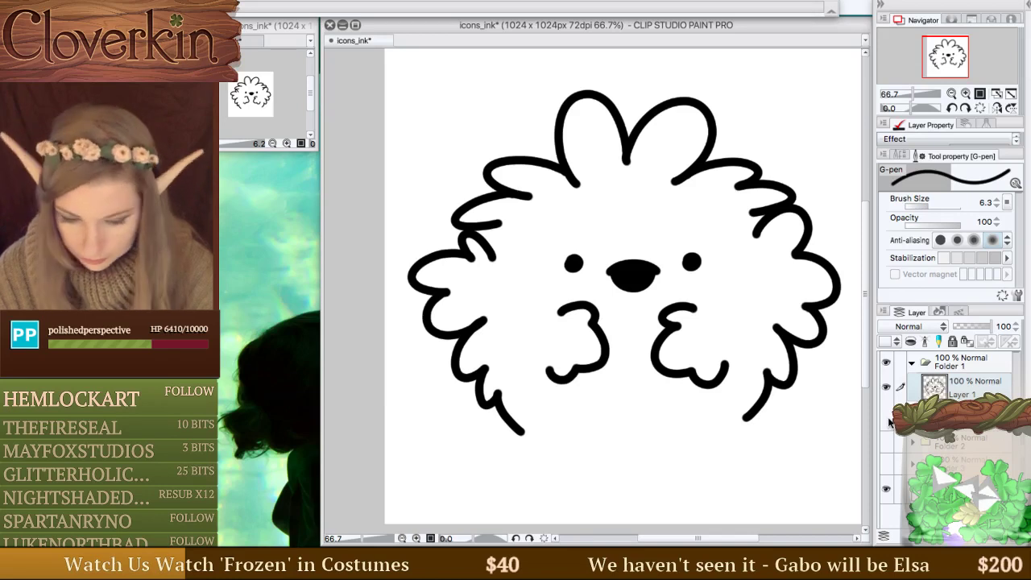
{"action": "left_click", "coordinate": [886, 416]}
{"action": "mouse_move", "coordinate": [560, 237]}
{"action": "left_mouse_down"}
{"action": "mouse_move", "coordinate": [569, 224]}
{"action": "mouse_move", "coordinate": [599, 222]}
{"action": "mouse_move", "coordinate": [602, 238]}
{"action": "left_mouse_up"}
{"action": "mouse_move", "coordinate": [697, 229]}
{"action": "left_mouse_down"}
{"action": "mouse_move", "coordinate": [662, 216]}
{"action": "mouse_move", "coordinate": [675, 240]}
{"action": "left_mouse_up"}
Toggle the ink layer's visibility and hide the sketch to check the subshrub's line art on its own.
{"action": "key", "text": "o"}
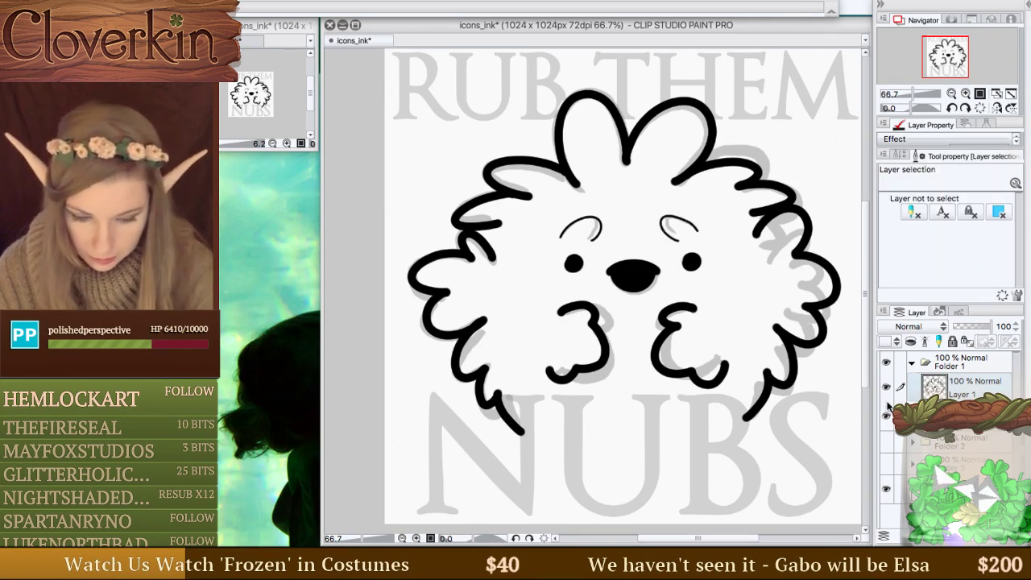
{"action": "key", "text": "p"}
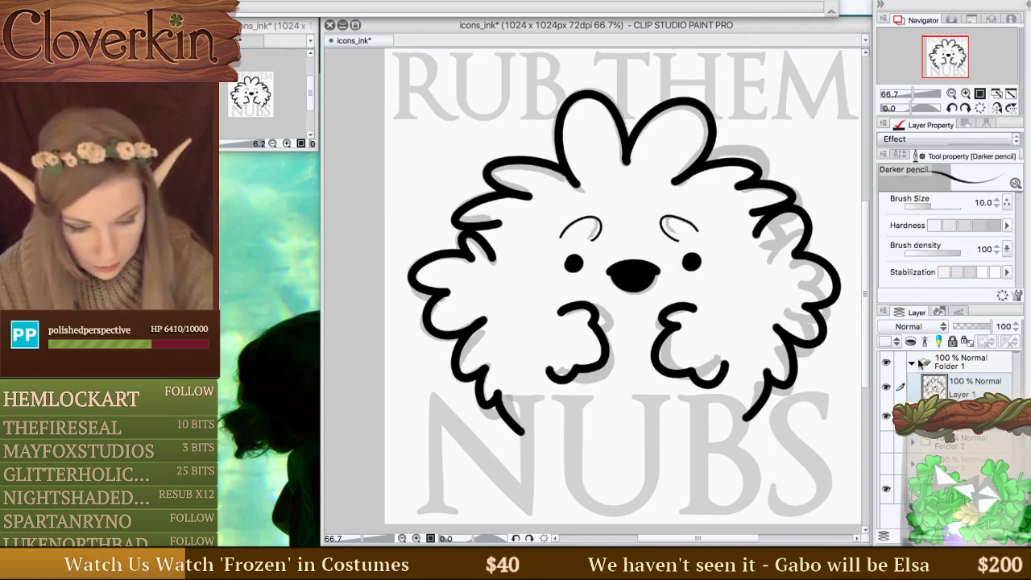
{"action": "left_click", "coordinate": [886, 391]}
{"action": "left_click", "coordinate": [886, 392]}
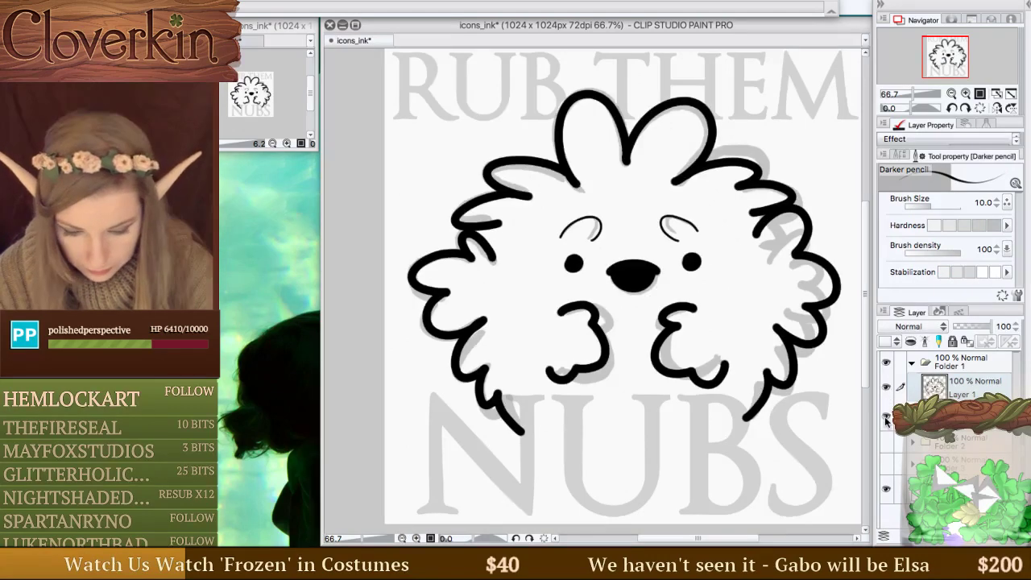
{"action": "left_click", "coordinate": [886, 417]}
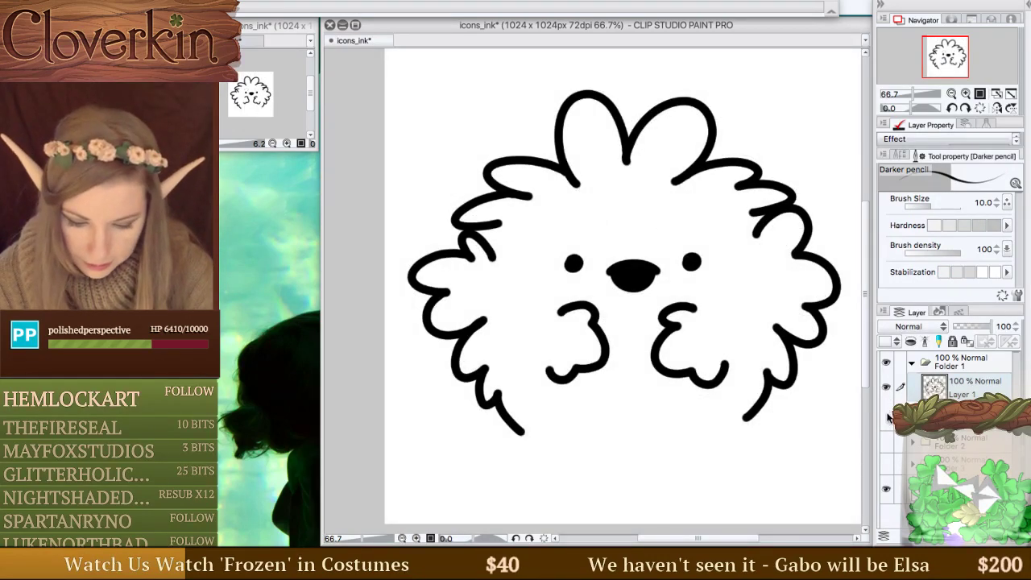
Show the sketch beneath the subshrub's ink to compare the two, and hide it again.
{"action": "left_click", "coordinate": [886, 420]}
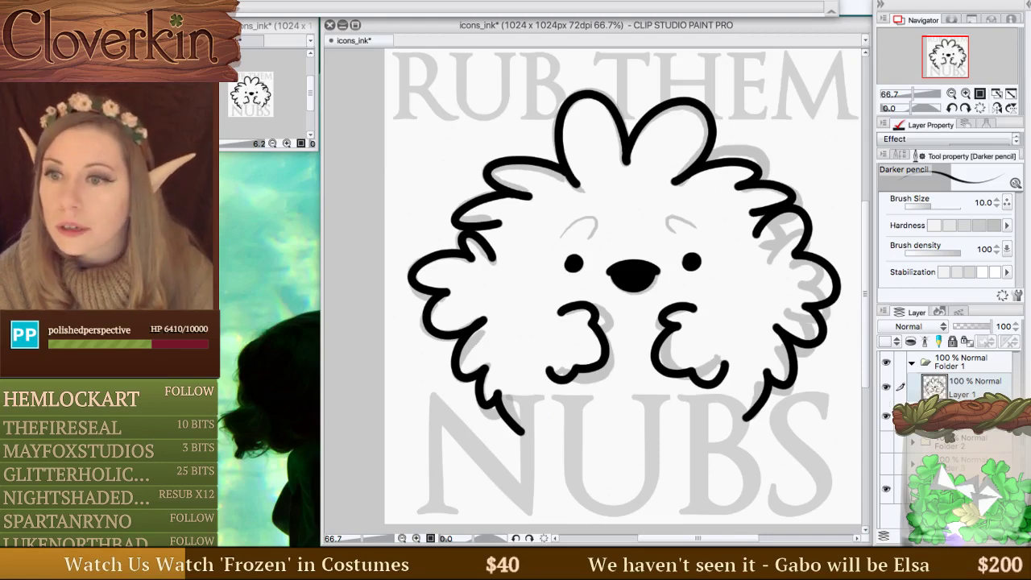
{"action": "key", "text": "Tab"}
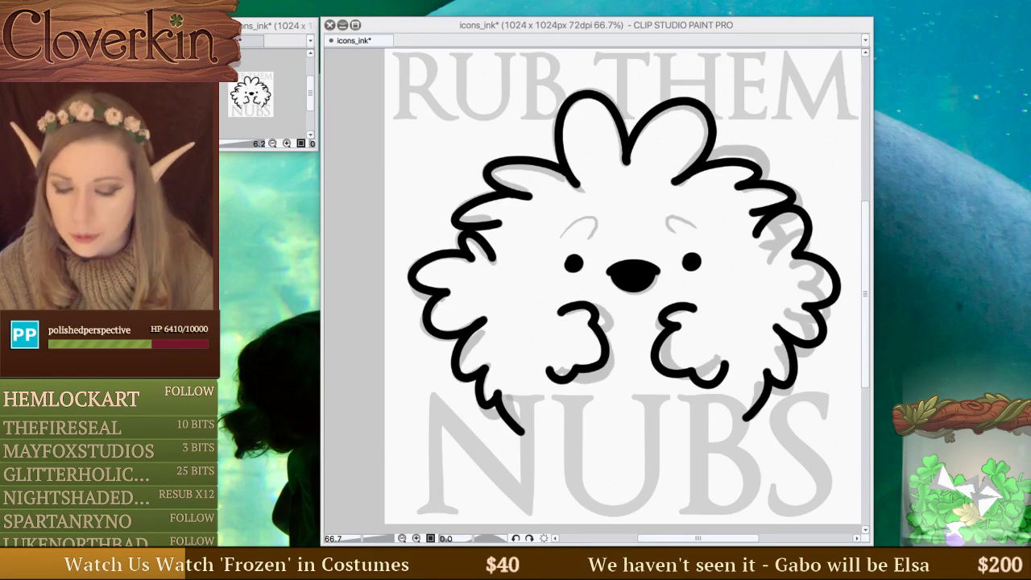
{"action": "key", "text": "Tab"}
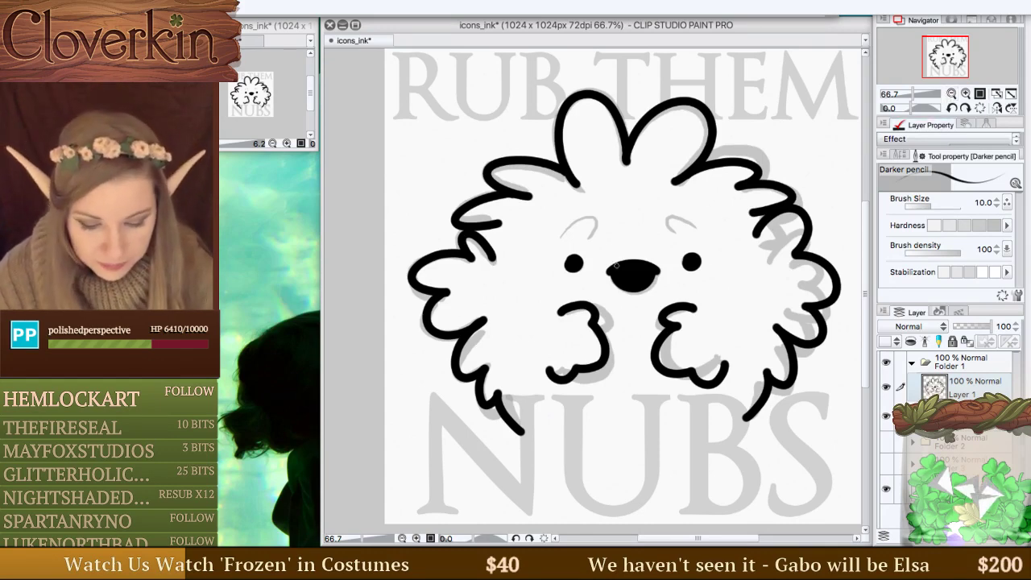
{"action": "left_click", "coordinate": [886, 416]}
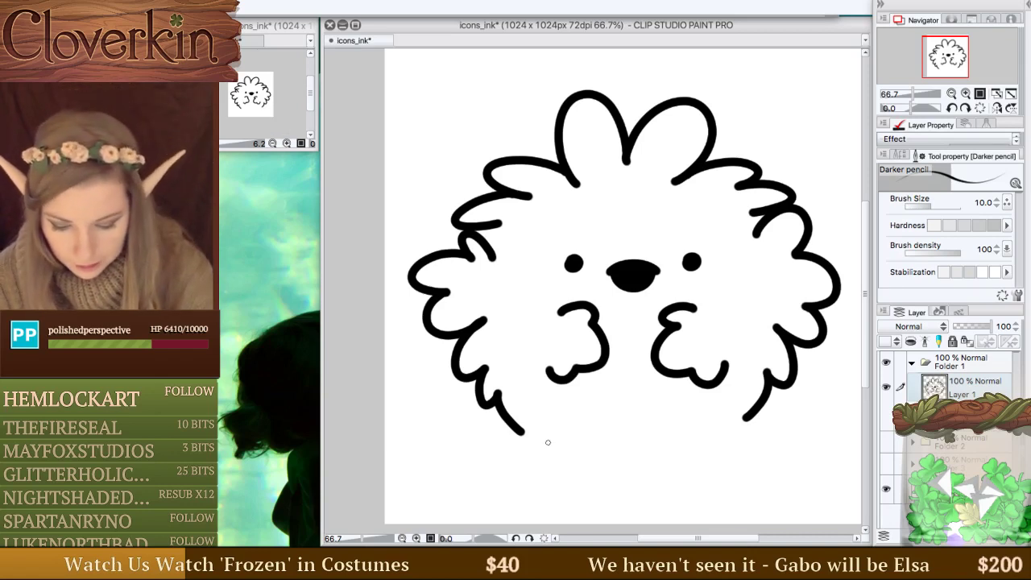
Try sketching two small feet below the subshrub's body with the Darker pencil, and undo both.
{"action": "mouse_move", "coordinate": [545, 445]}
{"action": "left_mouse_down"}
{"action": "mouse_move", "coordinate": [524, 467]}
{"action": "mouse_move", "coordinate": [546, 458]}
{"action": "mouse_move", "coordinate": [543, 476]}
{"action": "mouse_move", "coordinate": [567, 452]}
{"action": "left_mouse_up"}
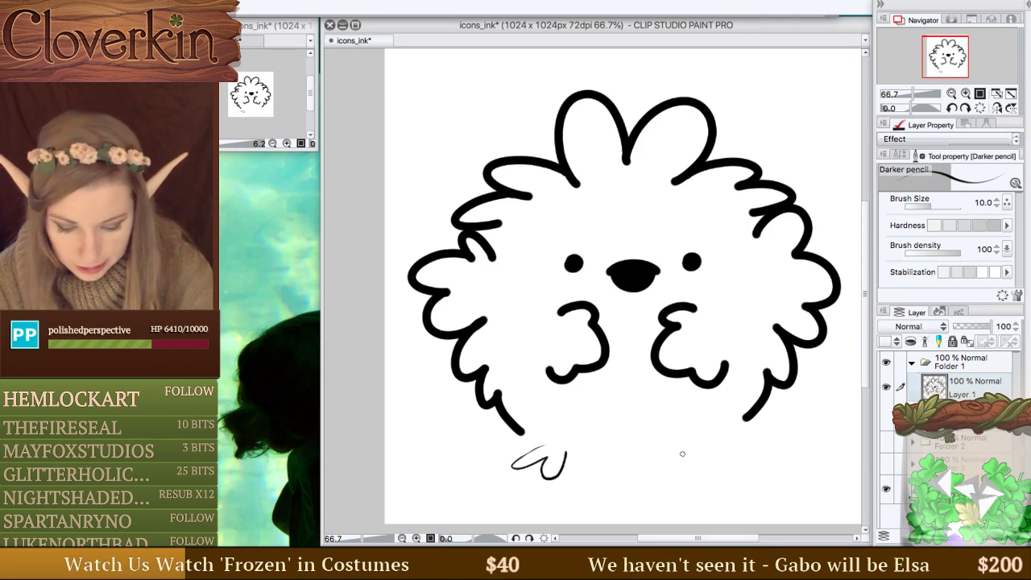
{"action": "mouse_move", "coordinate": [681, 455]}
{"action": "left_mouse_down"}
{"action": "mouse_move", "coordinate": [728, 476]}
{"action": "mouse_move", "coordinate": [697, 456]}
{"action": "left_mouse_up"}
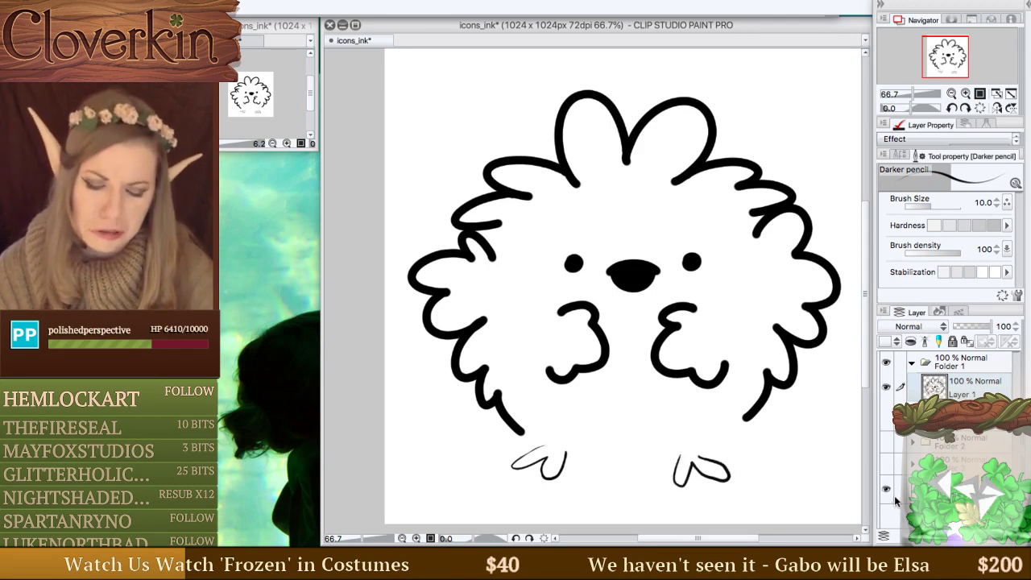
{"action": "key", "text": "ctrl+z"}
{"action": "key", "text": "ctrl+z"}
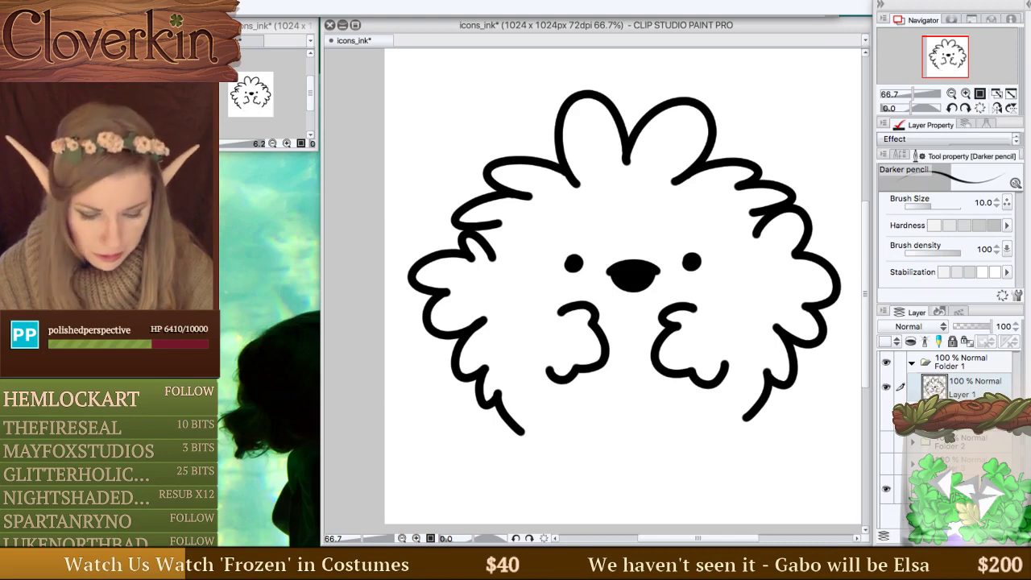
Turn the subshrub's sketch back on inside Folder 1, and collapse and hide the whole folder.
{"action": "left_click", "coordinate": [887, 419]}
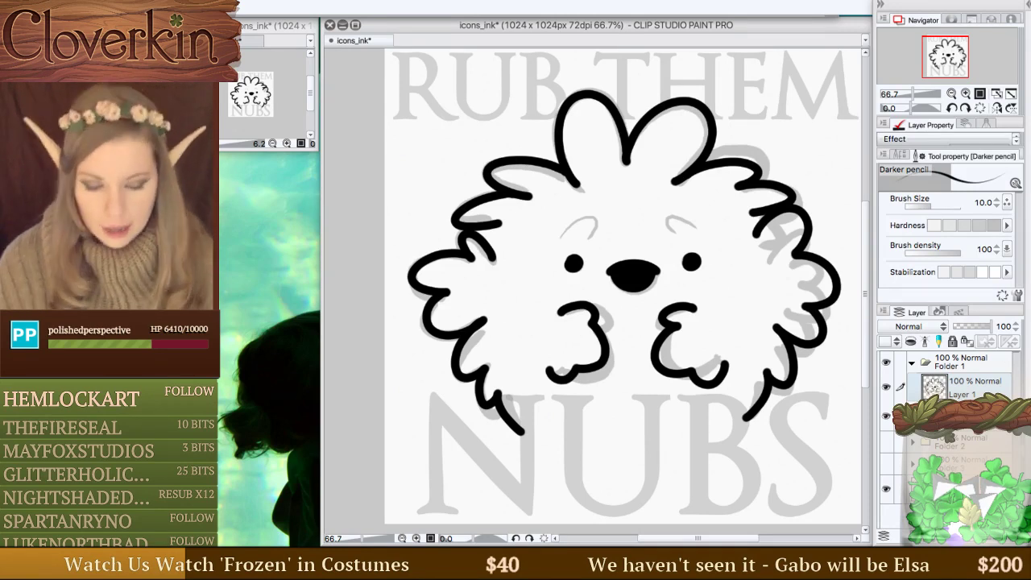
{"action": "left_click", "coordinate": [911, 363]}
{"action": "left_click", "coordinate": [886, 383], "text": "alt"}
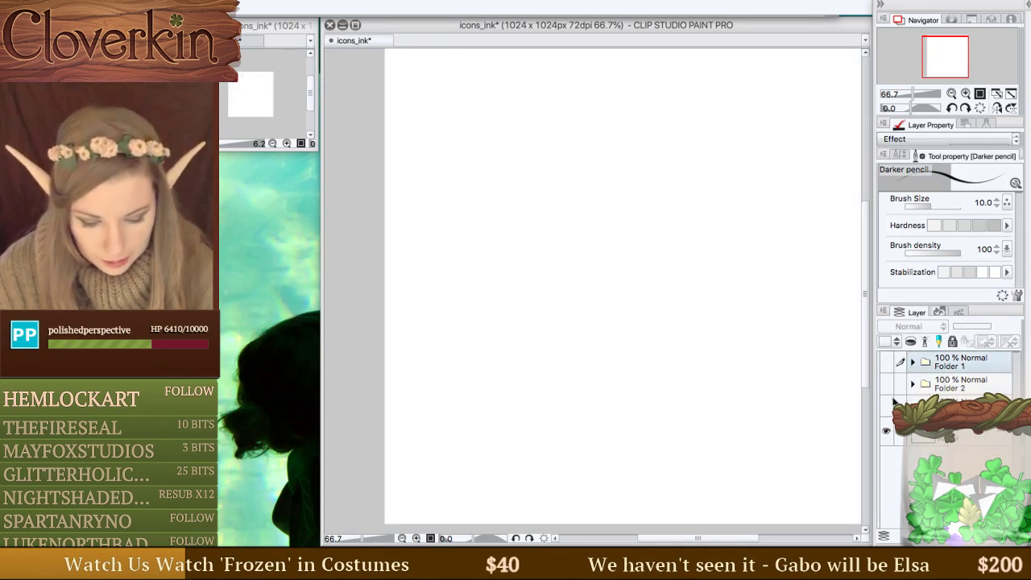
Reveal the "NICE!" sketch in Folder 2 to check it, and collapse and hide that folder.
{"action": "left_click", "coordinate": [912, 385]}
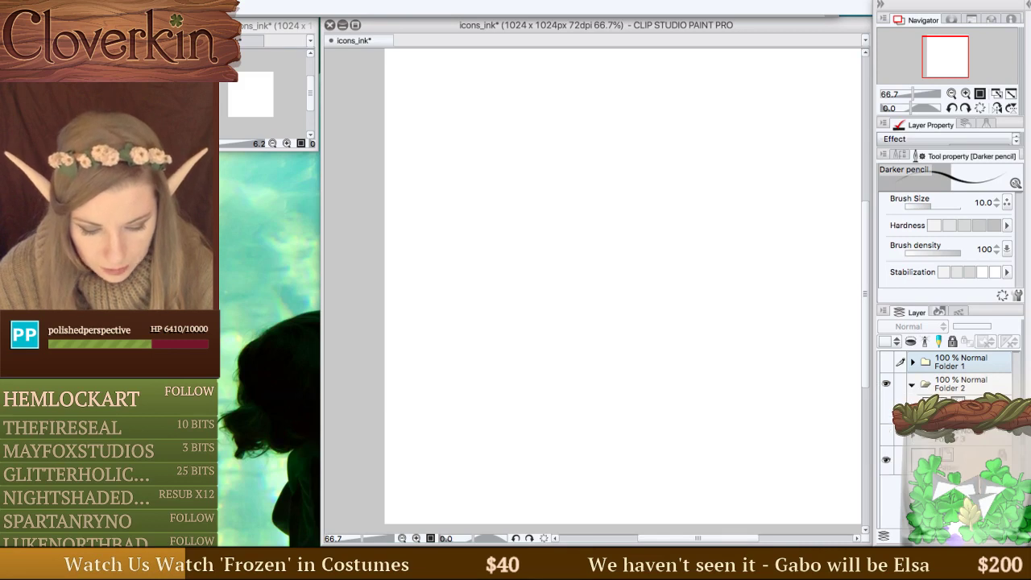
{"action": "left_click", "coordinate": [886, 409]}
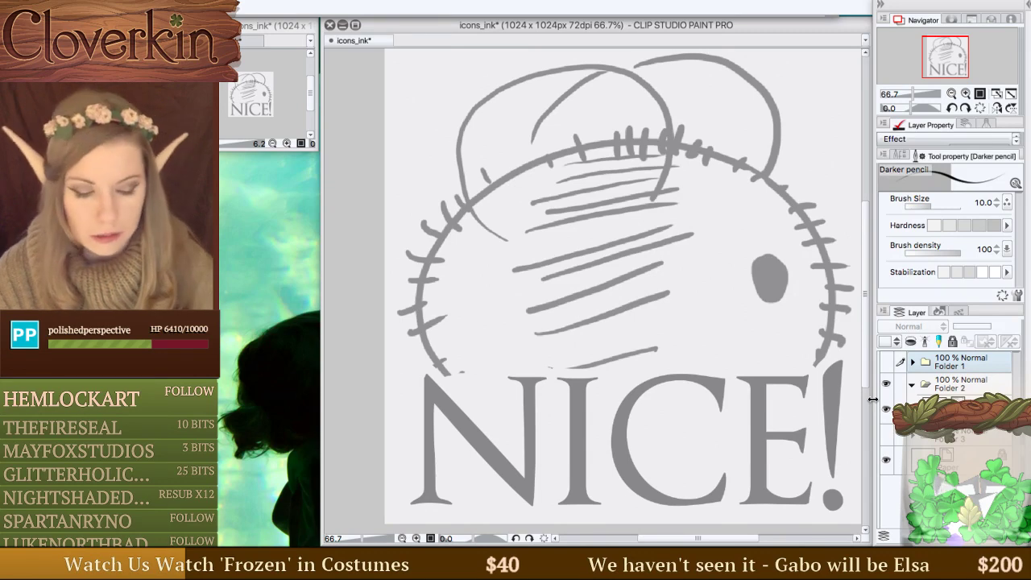
{"action": "left_click", "coordinate": [912, 385]}
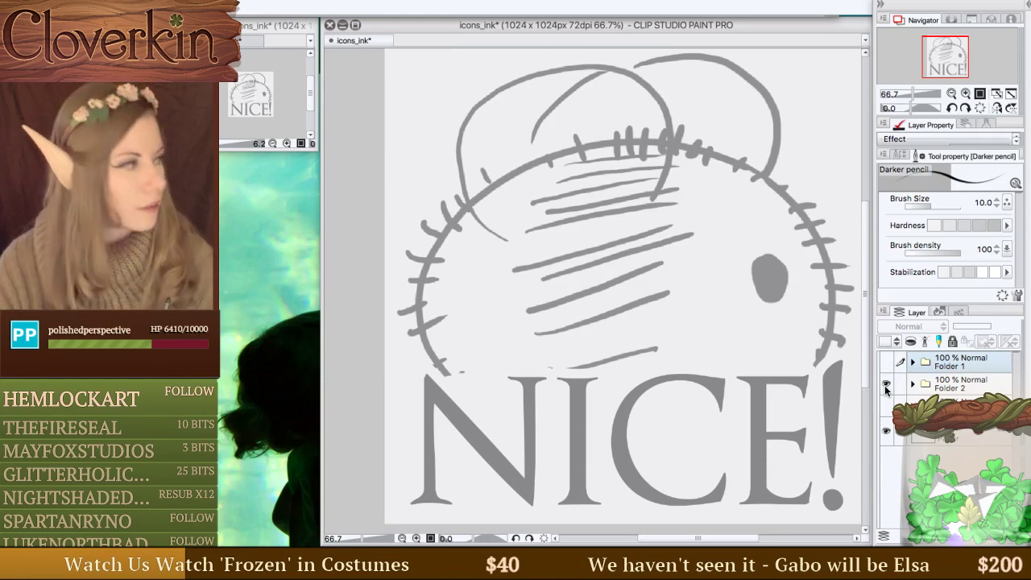
{"action": "left_click", "coordinate": [887, 385]}
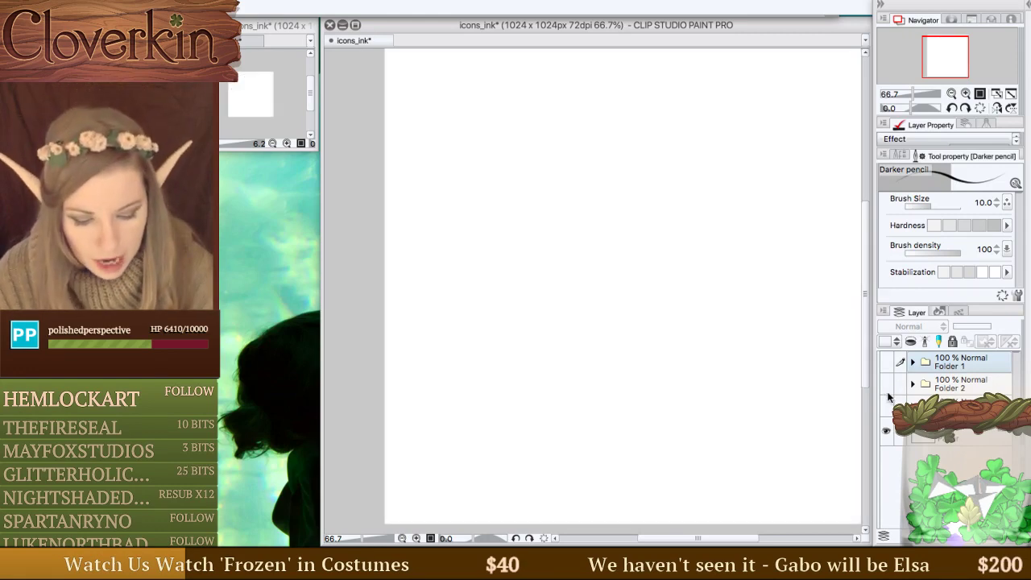
Show the three-leaf clover sketch and select Layer 2 in its folder for inking with the G-pen.
{"action": "left_click_drag", "start_coordinate": [886, 405], "coordinate": [885, 429]}
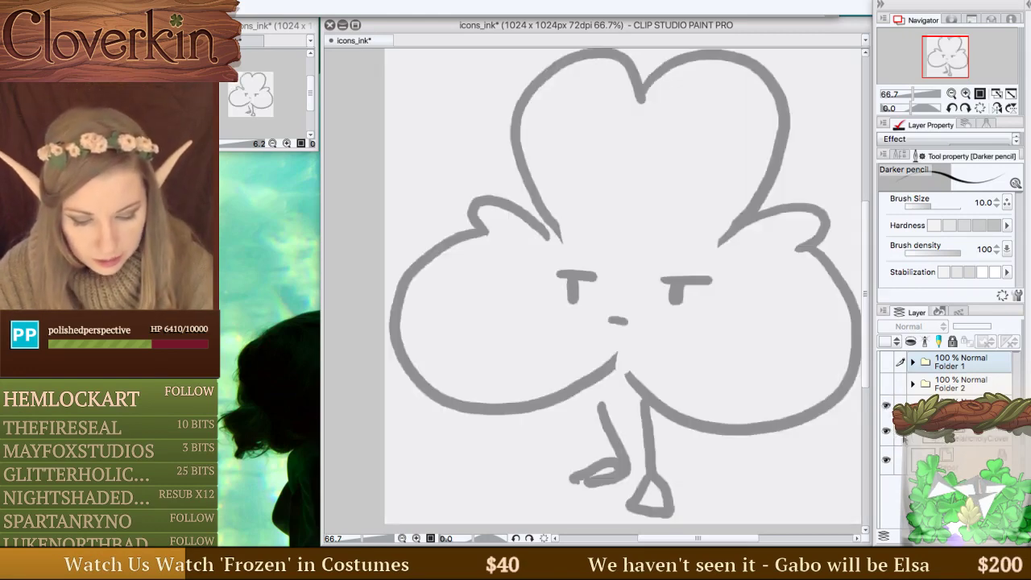
{"action": "left_click", "coordinate": [958, 488]}
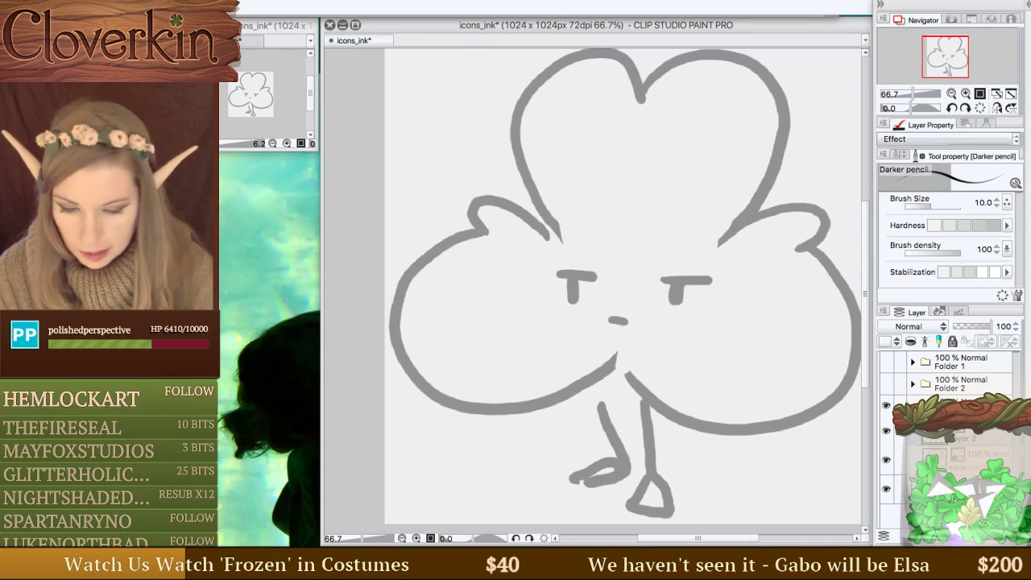
{"action": "key", "text": "p"}
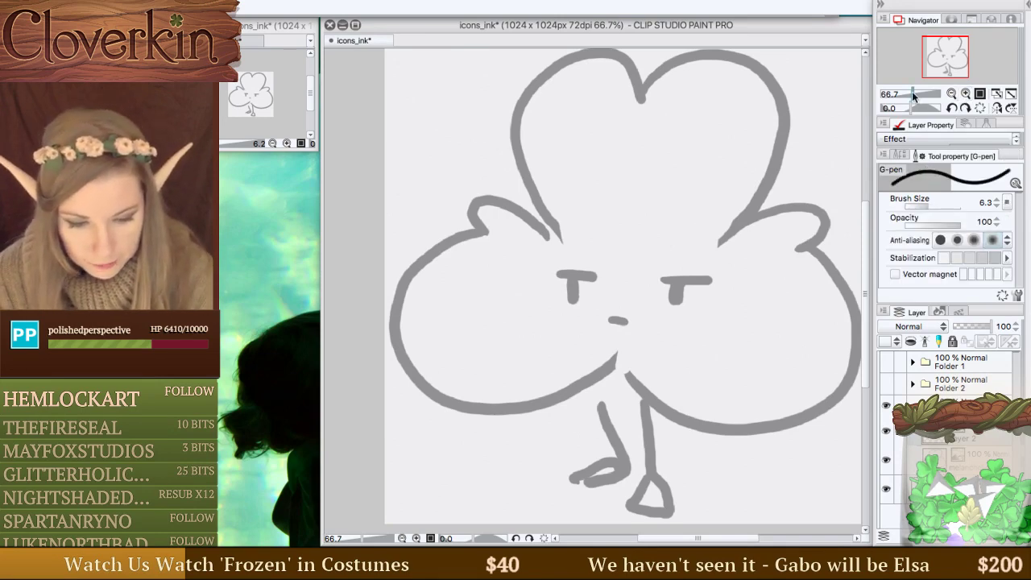
{"action": "left_click_drag", "start_coordinate": [912, 95], "coordinate": [912, 93]}
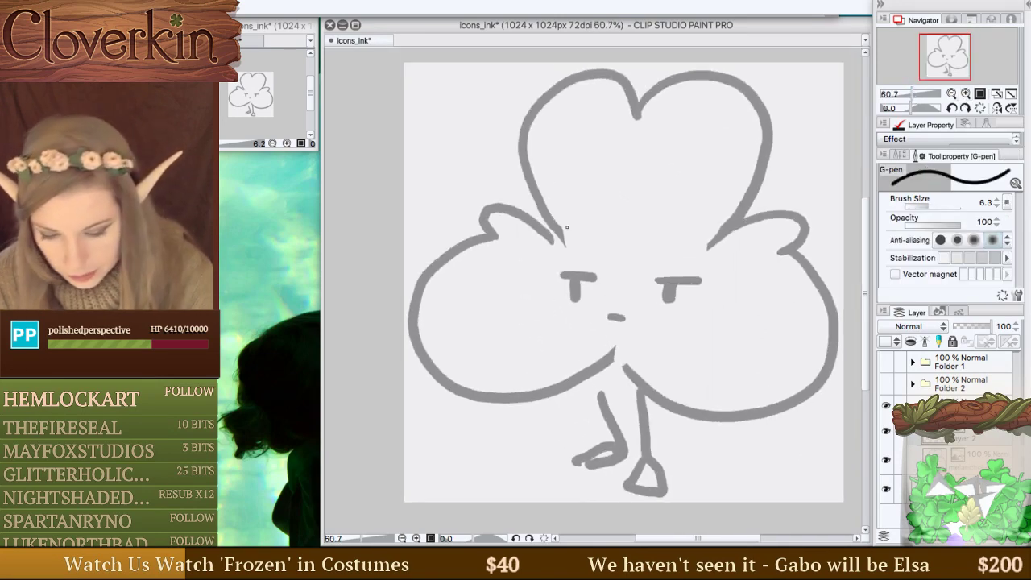
Set the G-pen's brush size to 19.3 and ink the clover's heart-shaped top leaf over the sketch.
{"action": "left_click_drag", "start_coordinate": [945, 207], "coordinate": [939, 207]}
{"action": "mouse_move", "coordinate": [567, 246]}
{"action": "left_mouse_down"}
{"action": "mouse_move", "coordinate": [531, 181]}
{"action": "mouse_move", "coordinate": [540, 114]}
{"action": "mouse_move", "coordinate": [581, 75]}
{"action": "mouse_move", "coordinate": [625, 77]}
{"action": "mouse_move", "coordinate": [637, 99]}
{"action": "mouse_move", "coordinate": [613, 71]}
{"action": "mouse_move", "coordinate": [570, 77]}
{"action": "mouse_move", "coordinate": [532, 105]}
{"action": "mouse_move", "coordinate": [515, 142]}
{"action": "mouse_move", "coordinate": [525, 190]}
{"action": "mouse_move", "coordinate": [567, 240]}
{"action": "left_mouse_up"}
{"action": "key", "text": "ctrl+z"}
{"action": "mouse_move", "coordinate": [644, 113]}
{"action": "left_mouse_down"}
{"action": "mouse_move", "coordinate": [663, 77]}
{"action": "mouse_move", "coordinate": [729, 78]}
{"action": "mouse_move", "coordinate": [763, 127]}
{"action": "mouse_move", "coordinate": [746, 195]}
{"action": "mouse_move", "coordinate": [703, 247]}
{"action": "left_mouse_up"}
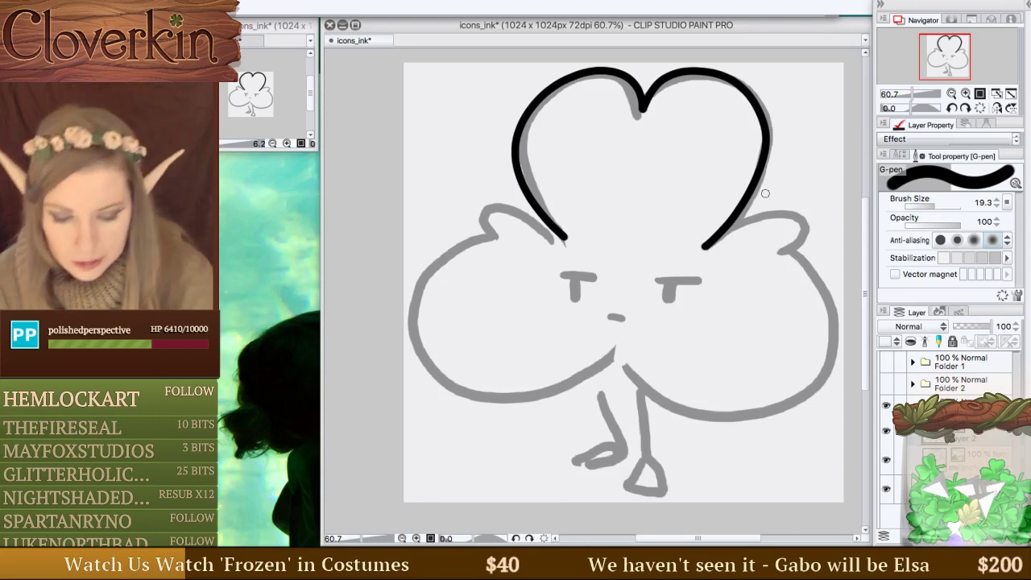
Ink the clover's right leaf with its small upper lobe, ending at the notch below the mouth.
{"action": "mouse_move", "coordinate": [706, 244]}
{"action": "left_mouse_down"}
{"action": "mouse_move", "coordinate": [767, 215]}
{"action": "mouse_move", "coordinate": [796, 215]}
{"action": "mouse_move", "coordinate": [811, 231]}
{"action": "mouse_move", "coordinate": [790, 260]}
{"action": "left_mouse_up"}
{"action": "key", "text": "ctrl+z"}
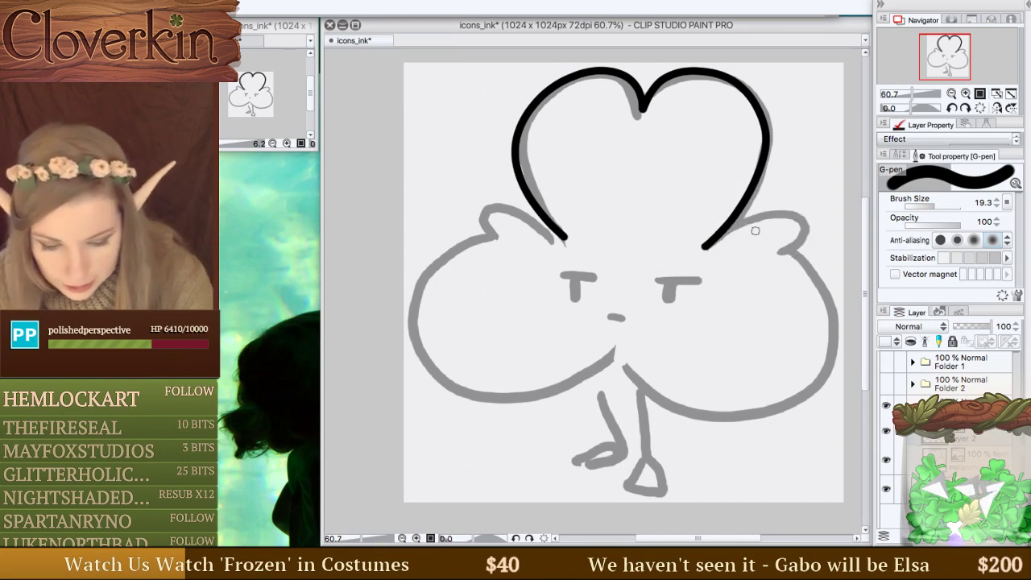
{"action": "mouse_move", "coordinate": [704, 248]}
{"action": "left_mouse_down"}
{"action": "mouse_move", "coordinate": [757, 219]}
{"action": "mouse_move", "coordinate": [812, 240]}
{"action": "mouse_move", "coordinate": [789, 282]}
{"action": "mouse_move", "coordinate": [798, 278]}
{"action": "mouse_move", "coordinate": [819, 317]}
{"action": "mouse_move", "coordinate": [778, 400]}
{"action": "mouse_move", "coordinate": [665, 394]}
{"action": "mouse_move", "coordinate": [614, 352]}
{"action": "left_mouse_up"}
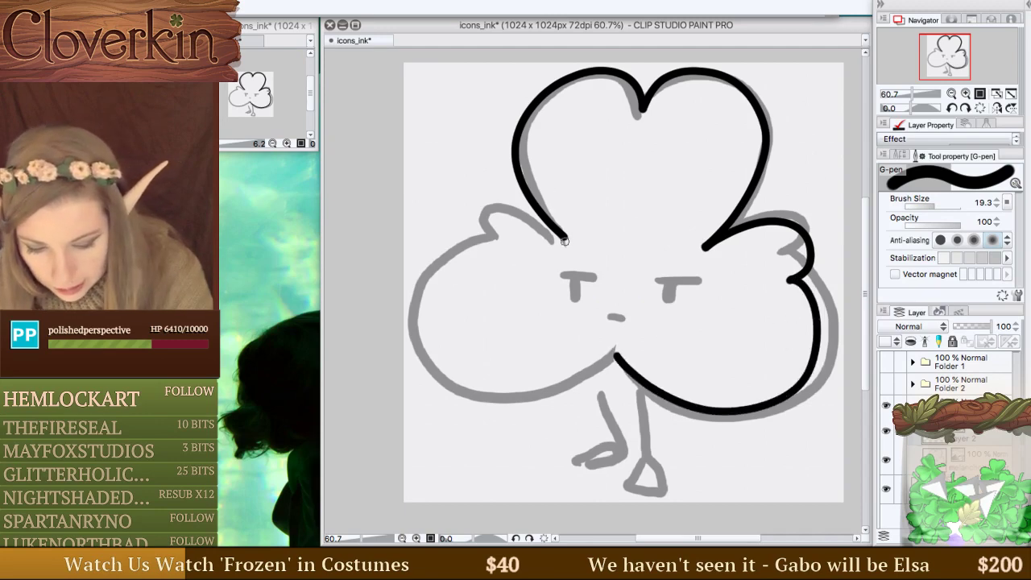
Ink the clover's left leaf with its small upper lobe, redrawing strokes until it meets the right leaf at the bottom notch.
{"action": "mouse_move", "coordinate": [564, 236]}
{"action": "left_mouse_down"}
{"action": "mouse_move", "coordinate": [493, 201]}
{"action": "mouse_move", "coordinate": [473, 235]}
{"action": "mouse_move", "coordinate": [504, 256]}
{"action": "left_mouse_up"}
{"action": "key", "text": "ctrl+z"}
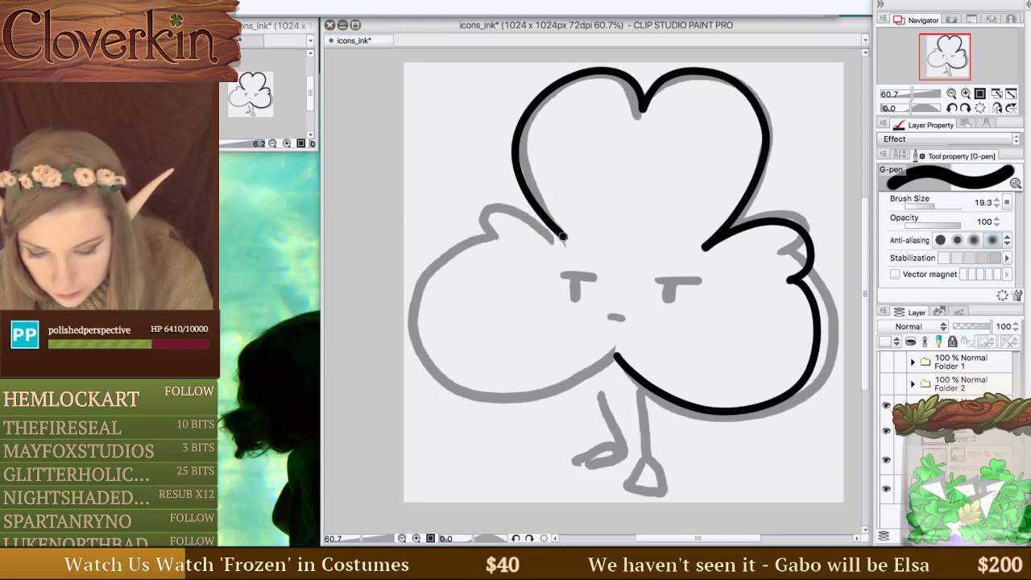
{"action": "mouse_move", "coordinate": [532, 216]}
{"action": "left_mouse_down"}
{"action": "mouse_move", "coordinate": [506, 210]}
{"action": "mouse_move", "coordinate": [468, 231]}
{"action": "mouse_move", "coordinate": [470, 245]}
{"action": "mouse_move", "coordinate": [499, 266]}
{"action": "left_mouse_up"}
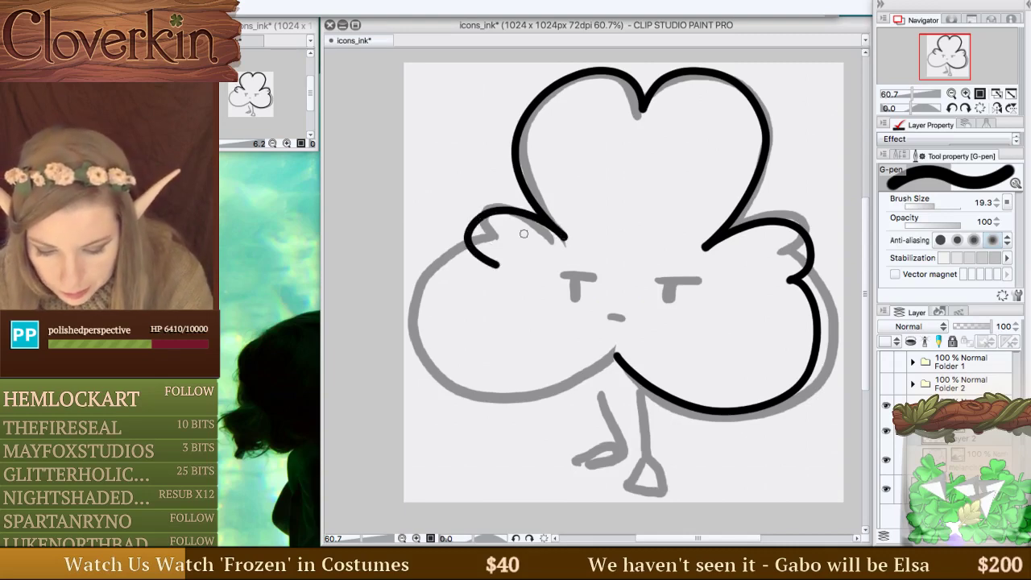
{"action": "mouse_move", "coordinate": [496, 263]}
{"action": "left_mouse_down"}
{"action": "mouse_move", "coordinate": [439, 290]}
{"action": "mouse_move", "coordinate": [426, 333]}
{"action": "mouse_move", "coordinate": [449, 380]}
{"action": "mouse_move", "coordinate": [498, 395]}
{"action": "mouse_move", "coordinate": [560, 389]}
{"action": "mouse_move", "coordinate": [617, 355]}
{"action": "left_mouse_up"}
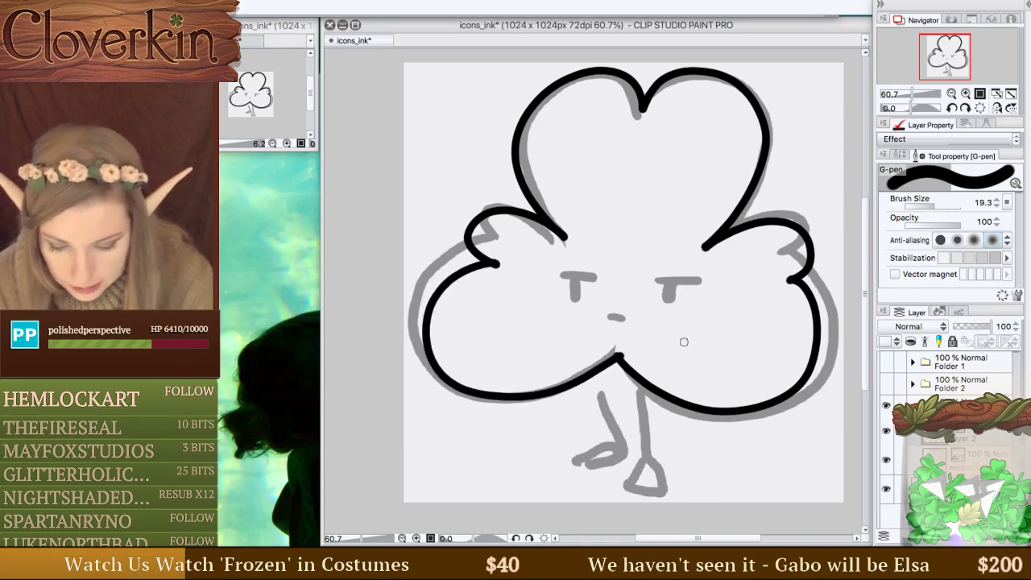
{"action": "key", "text": "ctrl+z"}
{"action": "mouse_move", "coordinate": [486, 264]}
{"action": "left_mouse_down"}
{"action": "mouse_move", "coordinate": [425, 315]}
{"action": "mouse_move", "coordinate": [435, 361]}
{"action": "mouse_move", "coordinate": [479, 396]}
{"action": "mouse_move", "coordinate": [537, 399]}
{"action": "mouse_move", "coordinate": [617, 355]}
{"action": "left_mouse_up"}
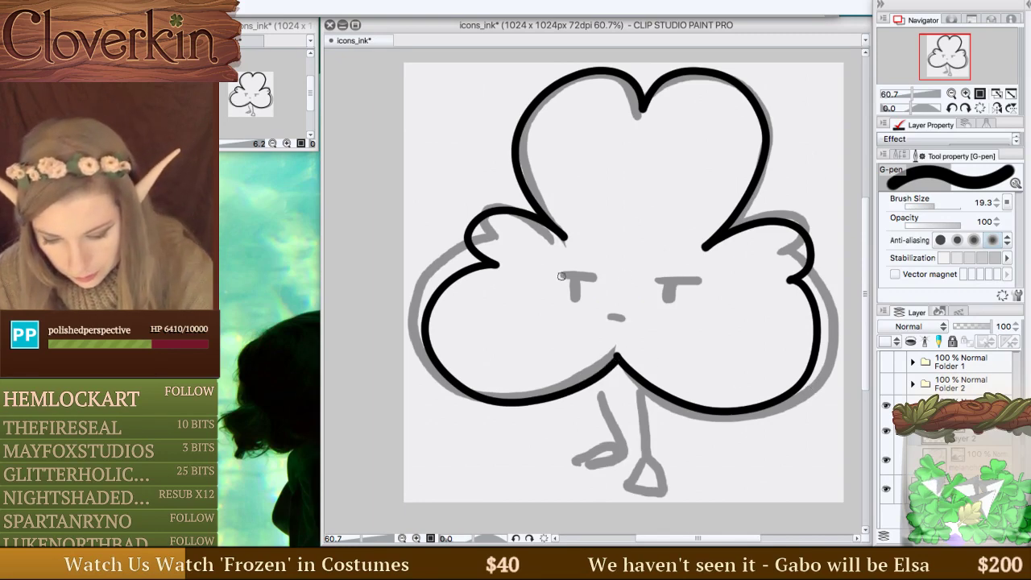
Ink the clover's half-lidded eyes with flat lids and short pupils, plus a small slanted mouth.
{"action": "mouse_move", "coordinate": [559, 276]}
{"action": "left_mouse_down"}
{"action": "mouse_move", "coordinate": [640, 271]}
{"action": "mouse_move", "coordinate": [561, 277]}
{"action": "mouse_move", "coordinate": [600, 261]}
{"action": "left_mouse_up"}
{"action": "key", "text": "ctrl+z"}
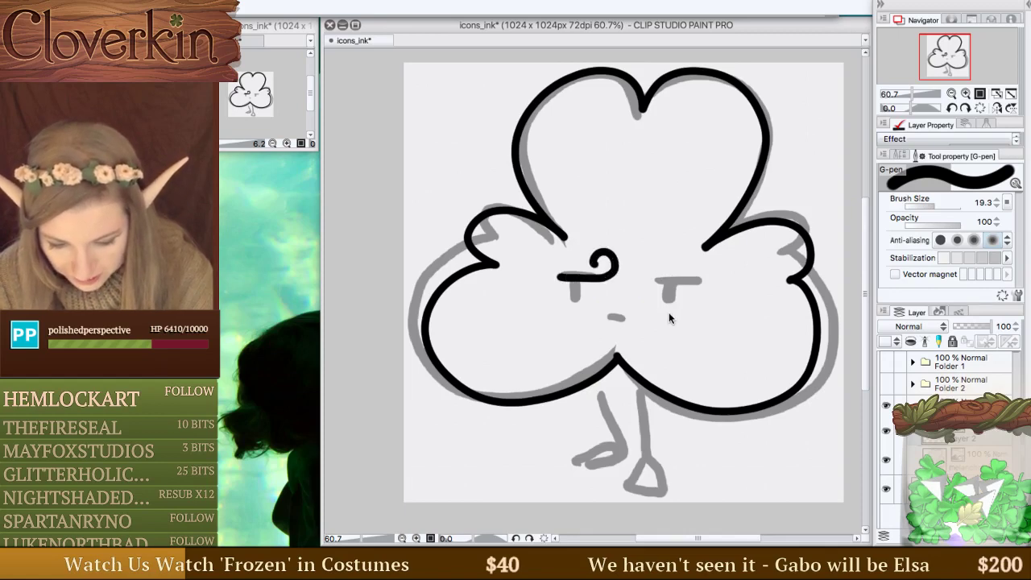
{"action": "key", "text": "ctrl+z"}
{"action": "mouse_move", "coordinate": [556, 276]}
{"action": "left_mouse_down"}
{"action": "mouse_move", "coordinate": [591, 276]}
{"action": "mouse_move", "coordinate": [562, 274]}
{"action": "mouse_move", "coordinate": [686, 278]}
{"action": "left_mouse_up"}
{"action": "key", "text": "ctrl+z"}
{"action": "key", "text": "ctrl+z"}
{"action": "mouse_move", "coordinate": [575, 279]}
{"action": "left_mouse_down"}
{"action": "mouse_move", "coordinate": [577, 297]}
{"action": "mouse_move", "coordinate": [579, 282]}
{"action": "left_mouse_up"}
{"action": "mouse_move", "coordinate": [654, 280]}
{"action": "left_mouse_down"}
{"action": "mouse_move", "coordinate": [650, 300]}
{"action": "mouse_move", "coordinate": [657, 280]}
{"action": "mouse_move", "coordinate": [667, 301]}
{"action": "mouse_move", "coordinate": [673, 283]}
{"action": "left_mouse_up"}
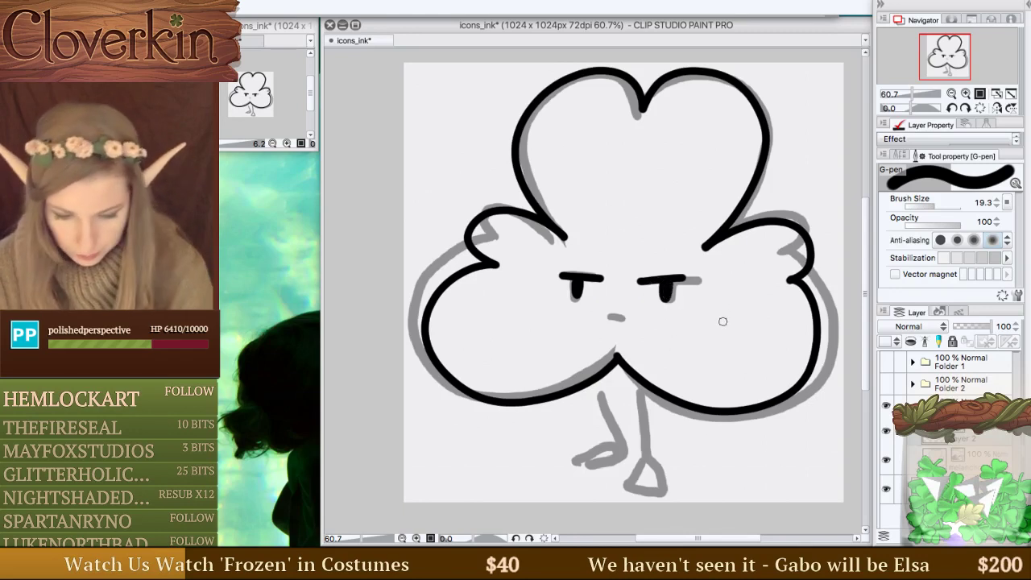
{"action": "left_click_drag", "start_coordinate": [609, 317], "coordinate": [633, 325]}
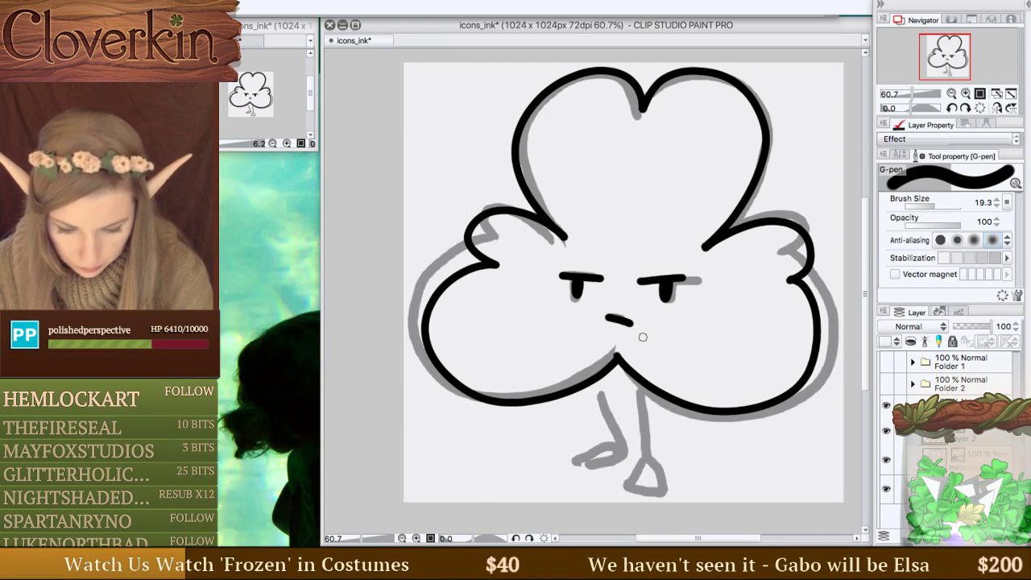
Ink the clover's two thin legs and looped feet below the leaves.
{"action": "mouse_move", "coordinate": [593, 381]}
{"action": "left_mouse_down"}
{"action": "mouse_move", "coordinate": [625, 453]}
{"action": "mouse_move", "coordinate": [598, 442]}
{"action": "mouse_move", "coordinate": [577, 454]}
{"action": "mouse_move", "coordinate": [625, 446]}
{"action": "left_mouse_up"}
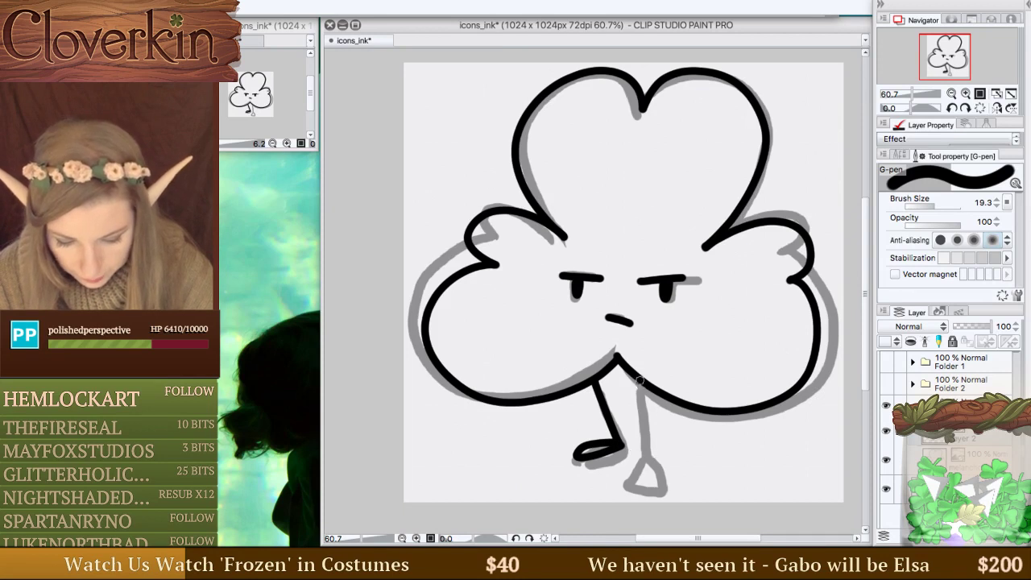
{"action": "mouse_move", "coordinate": [638, 379]}
{"action": "left_mouse_down"}
{"action": "mouse_move", "coordinate": [645, 446]}
{"action": "mouse_move", "coordinate": [627, 470]}
{"action": "mouse_move", "coordinate": [650, 476]}
{"action": "mouse_move", "coordinate": [655, 465]}
{"action": "mouse_move", "coordinate": [640, 405]}
{"action": "mouse_move", "coordinate": [643, 446]}
{"action": "mouse_move", "coordinate": [623, 473]}
{"action": "mouse_move", "coordinate": [646, 480]}
{"action": "mouse_move", "coordinate": [645, 447]}
{"action": "left_mouse_up"}
{"action": "key", "text": "ctrl+z"}
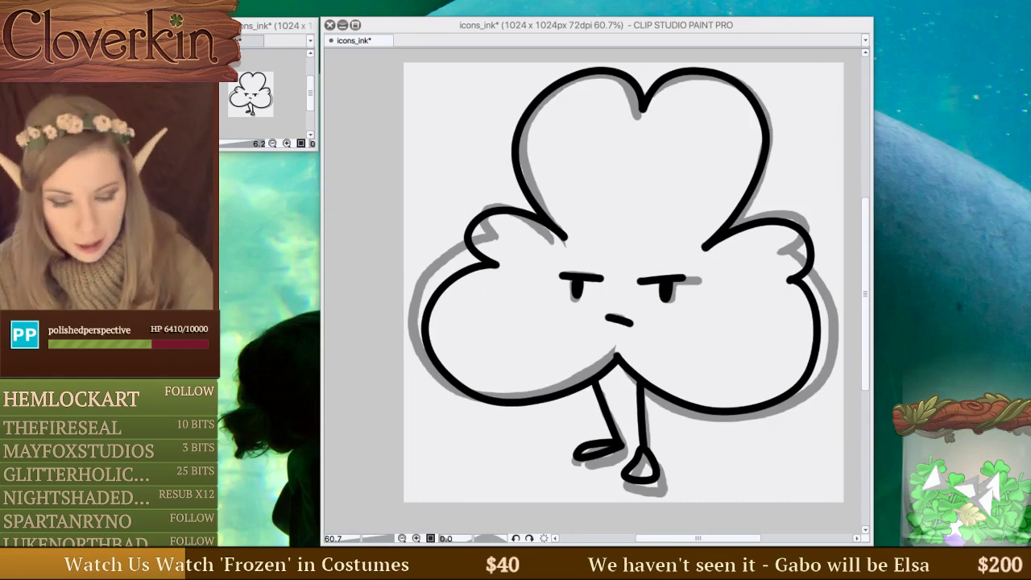
{"action": "key", "text": "Tab"}
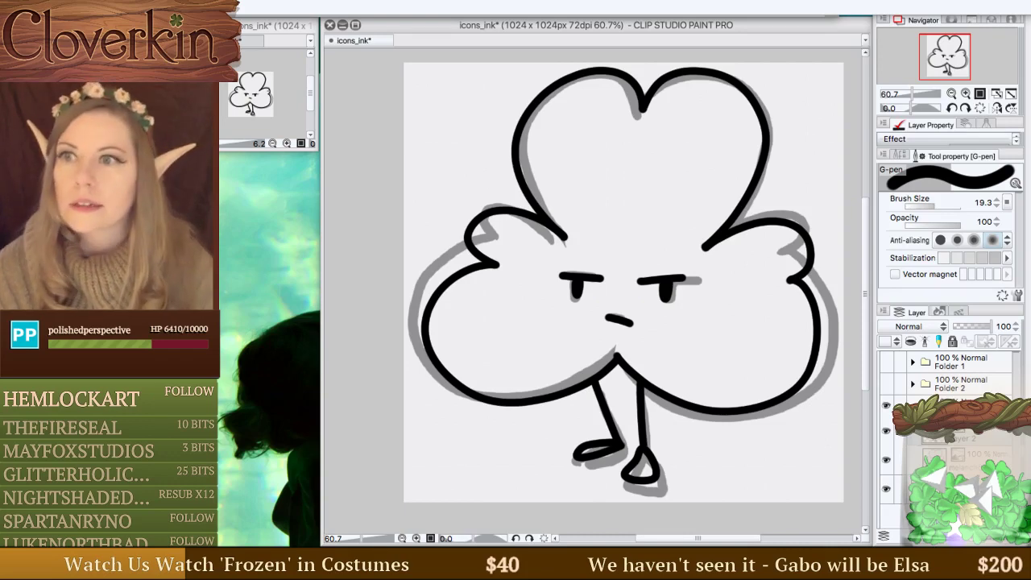
{"action": "key", "text": "Tab"}
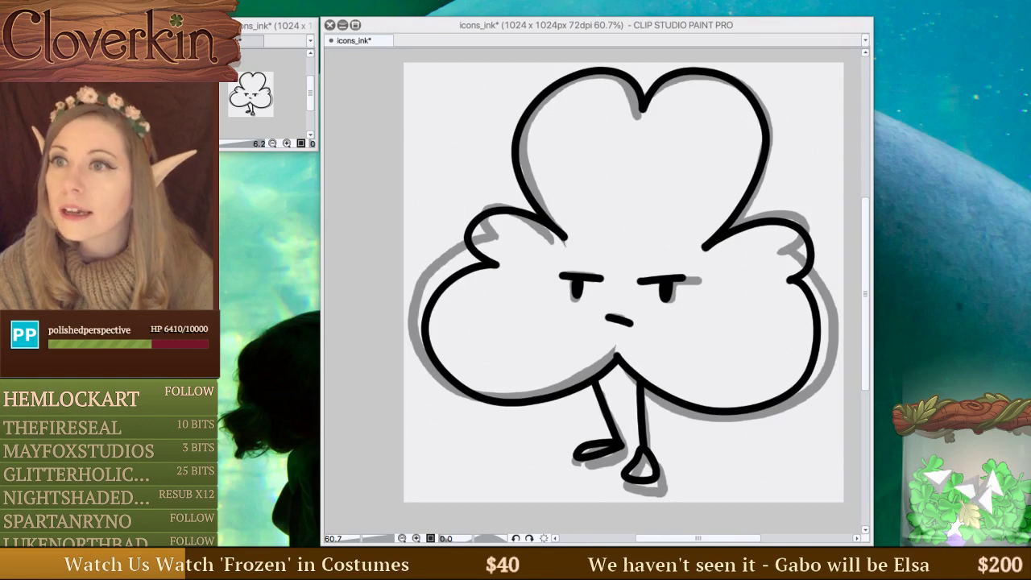
{"action": "key", "text": "Tab"}
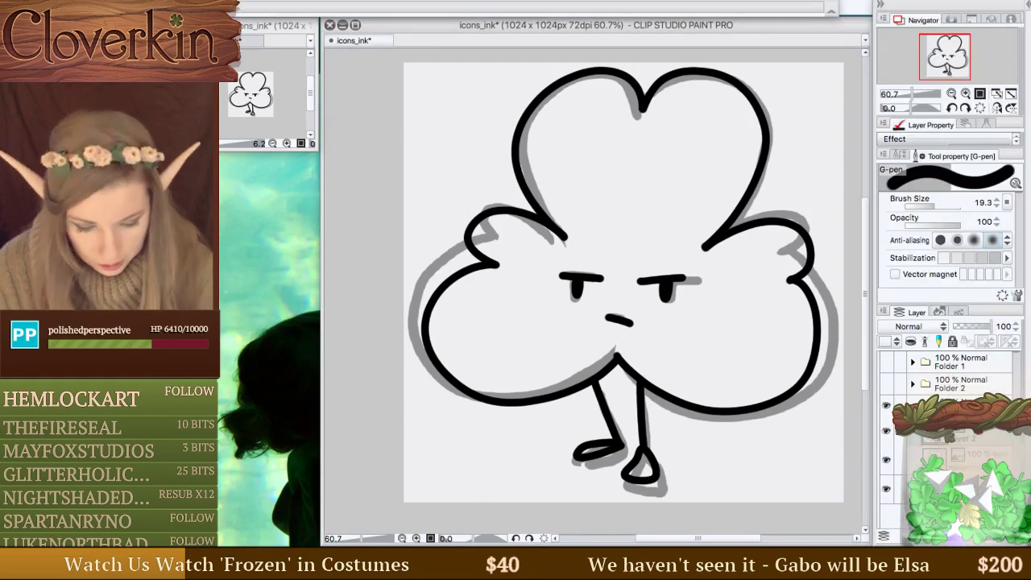
Toggle the clover's ink layer off and on, and hide the sketch to leave only the line art.
{"action": "left_click", "coordinate": [886, 431]}
{"action": "left_click", "coordinate": [886, 432]}
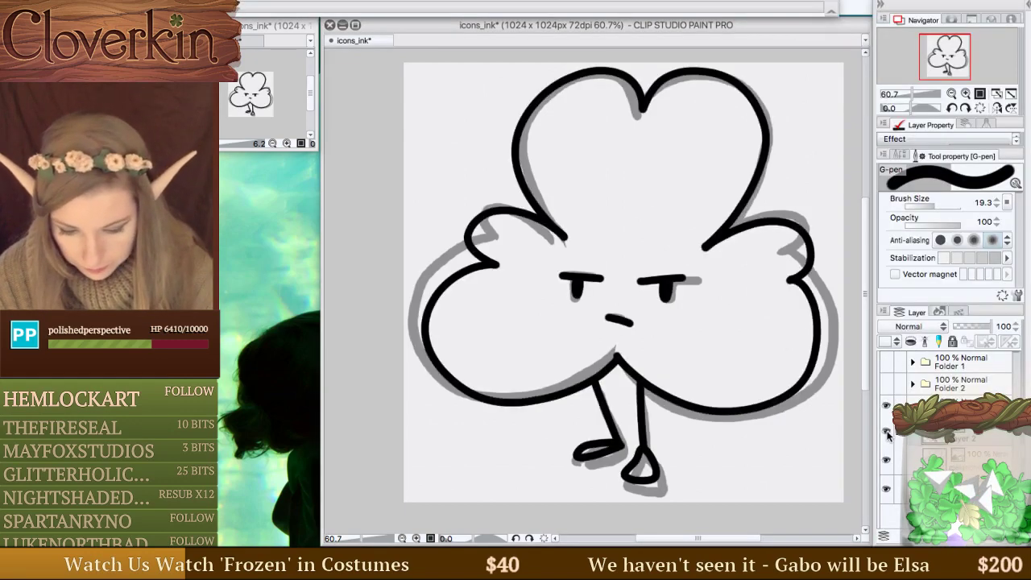
{"action": "left_click", "coordinate": [886, 459]}
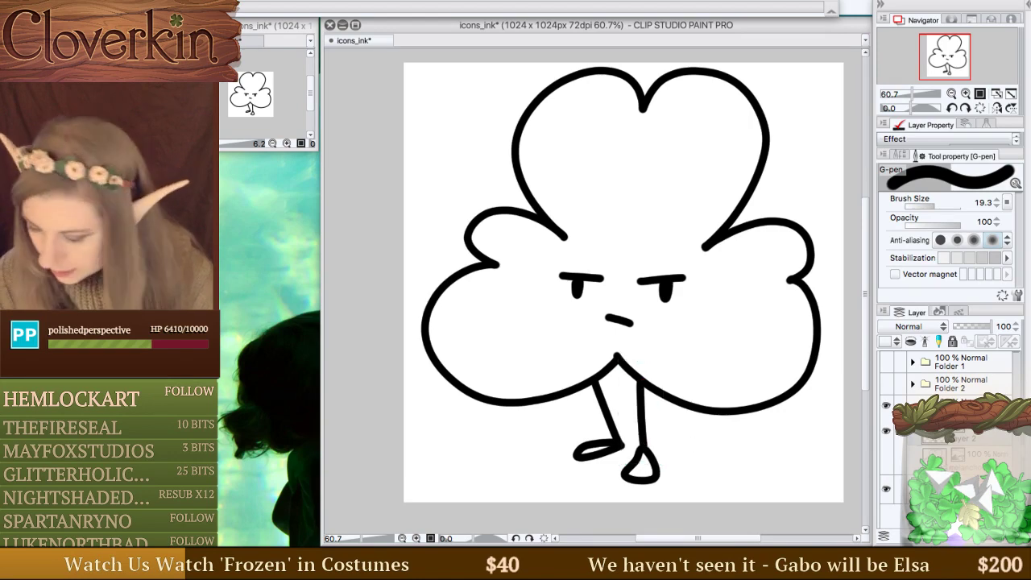
Transform the whole clover line art to shift it slightly down within the canvas.
{"action": "key", "text": "ctrl+t"}
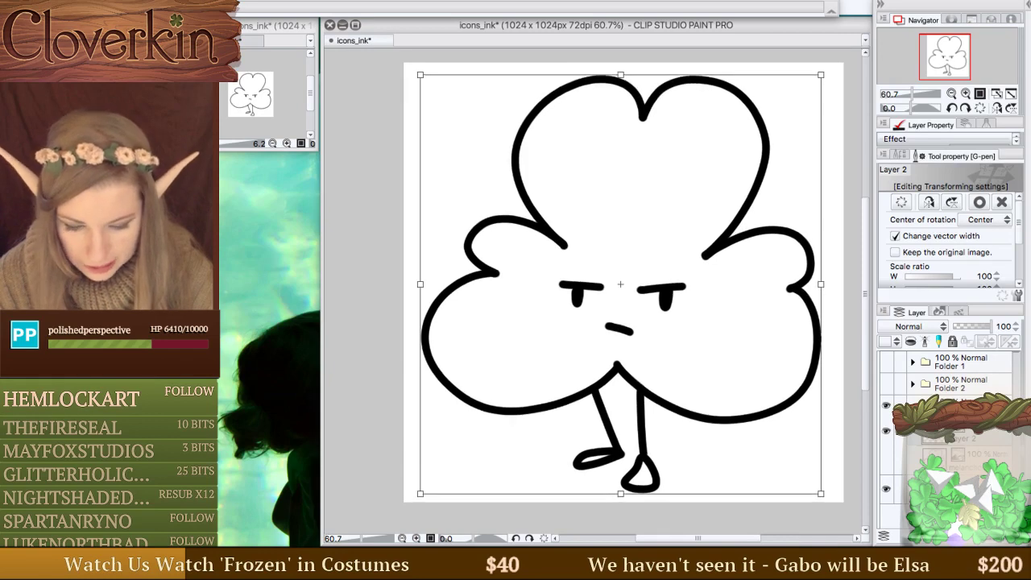
{"action": "key", "text": "Return"}
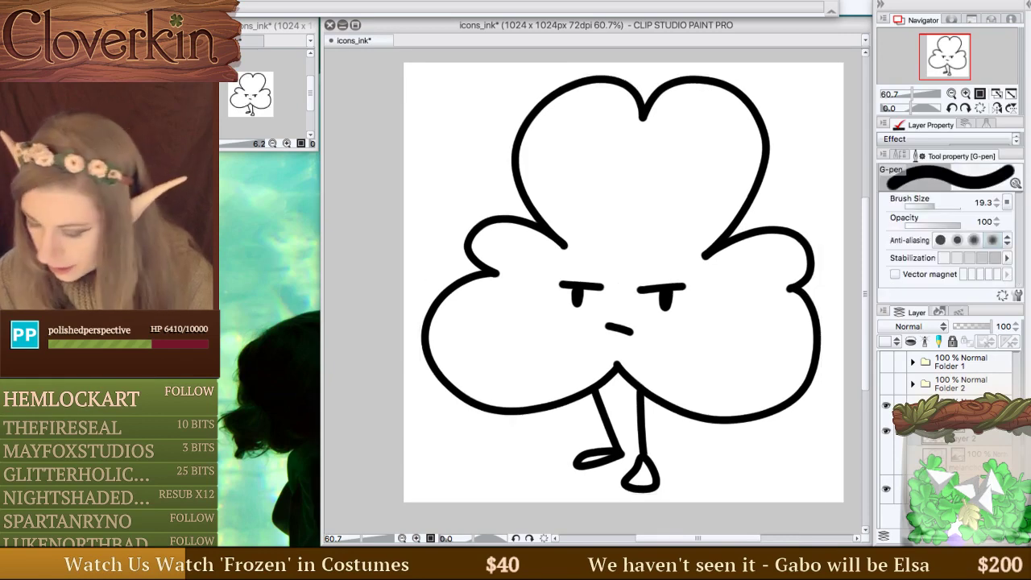
{"action": "key", "text": "m"}
{"action": "mouse_move", "coordinate": [482, 62]}
{"action": "left_mouse_down"}
{"action": "mouse_move", "coordinate": [677, 81]}
{"action": "mouse_move", "coordinate": [483, 65]}
{"action": "left_mouse_up"}
{"action": "mouse_move", "coordinate": [474, 110]}
{"action": "left_mouse_down"}
{"action": "mouse_move", "coordinate": [724, 53]}
{"action": "mouse_move", "coordinate": [783, 189]}
{"action": "mouse_move", "coordinate": [743, 229]}
{"action": "mouse_move", "coordinate": [652, 247]}
{"action": "mouse_move", "coordinate": [580, 241]}
{"action": "mouse_move", "coordinate": [527, 206]}
{"action": "mouse_move", "coordinate": [489, 85]}
{"action": "mouse_move", "coordinate": [475, 84]}
{"action": "left_mouse_up"}
{"action": "key", "text": "ctrl+t"}
{"action": "key", "text": "ctrl+z"}
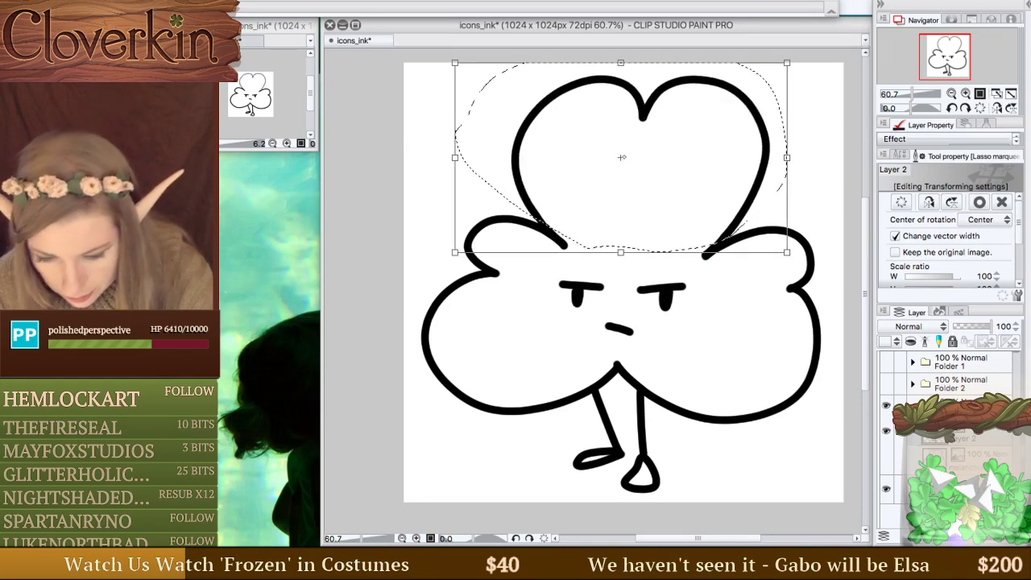
{"action": "key", "text": "ctrl+z"}
{"action": "key", "text": "ctrl+t"}
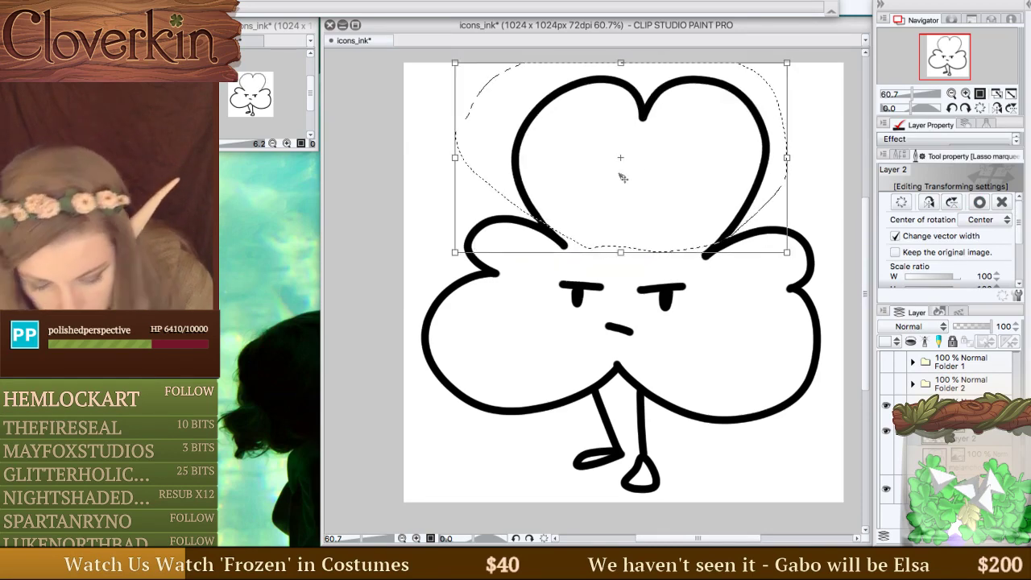
{"action": "key", "text": "ctrl+z"}
{"action": "key", "text": "ctrl+t"}
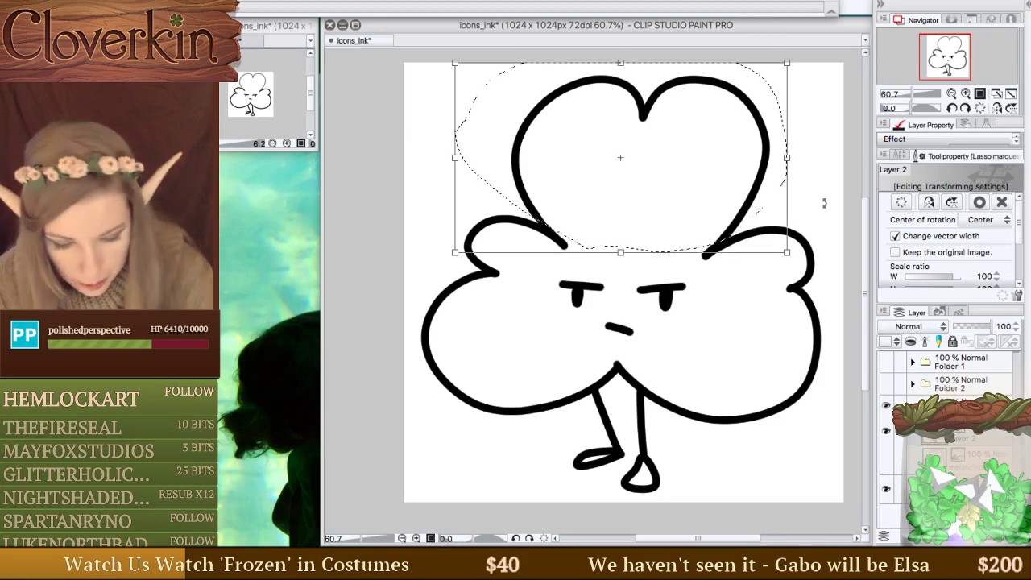
{"action": "key", "text": "Return"}
{"action": "key", "text": "ctrl+d"}
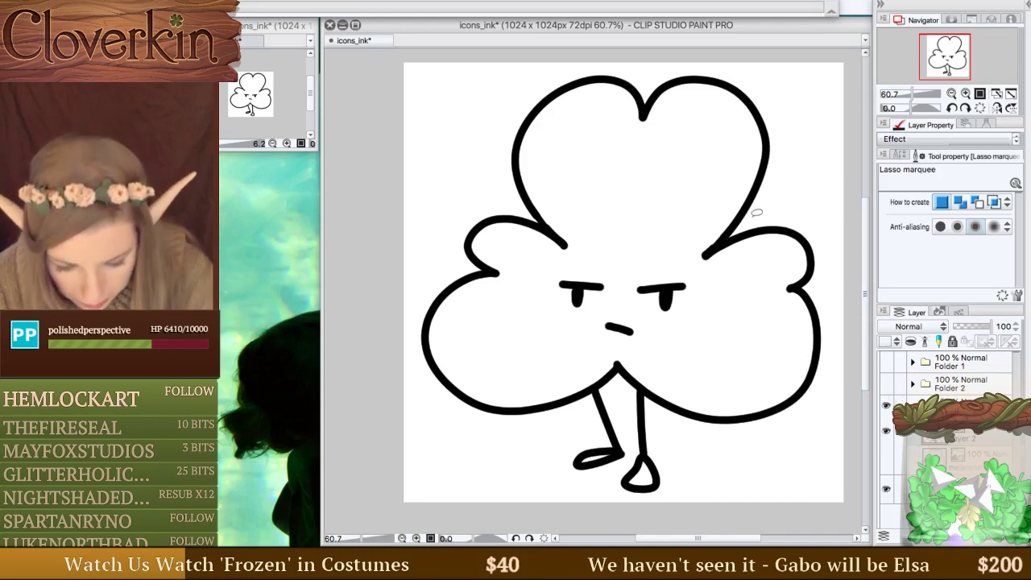
Delete the clover's oversized top leaf and redraw it as a smaller heart shape meeting both side leaves with the G-pen.
{"action": "mouse_move", "coordinate": [754, 215]}
{"action": "left_mouse_down"}
{"action": "mouse_move", "coordinate": [707, 251]}
{"action": "mouse_move", "coordinate": [640, 259]}
{"action": "mouse_move", "coordinate": [573, 245]}
{"action": "mouse_move", "coordinate": [528, 206]}
{"action": "mouse_move", "coordinate": [659, 26]}
{"action": "mouse_move", "coordinate": [802, 148]}
{"action": "left_mouse_up"}
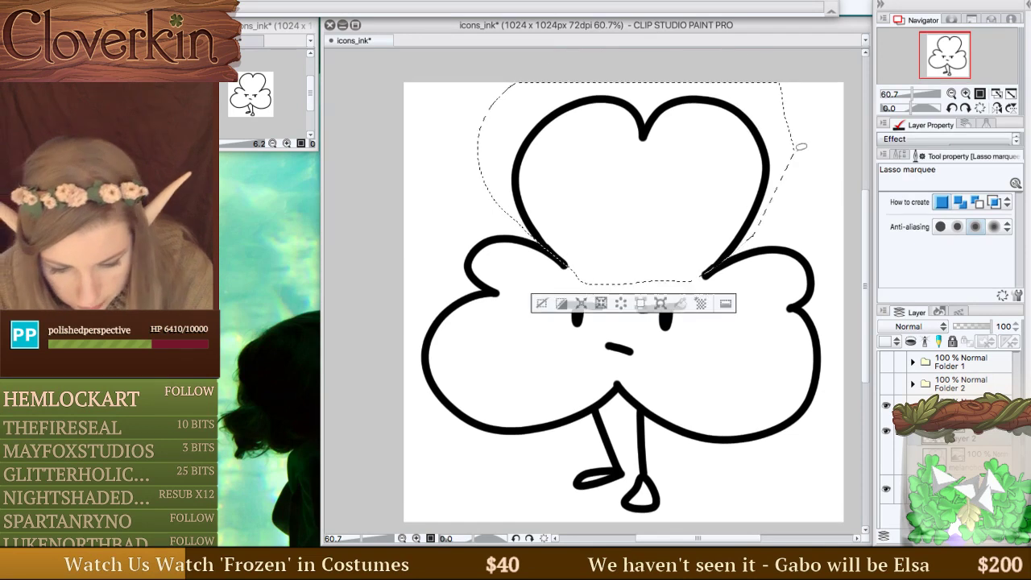
{"action": "key", "text": "Delete"}
{"action": "key", "text": "ctrl+d"}
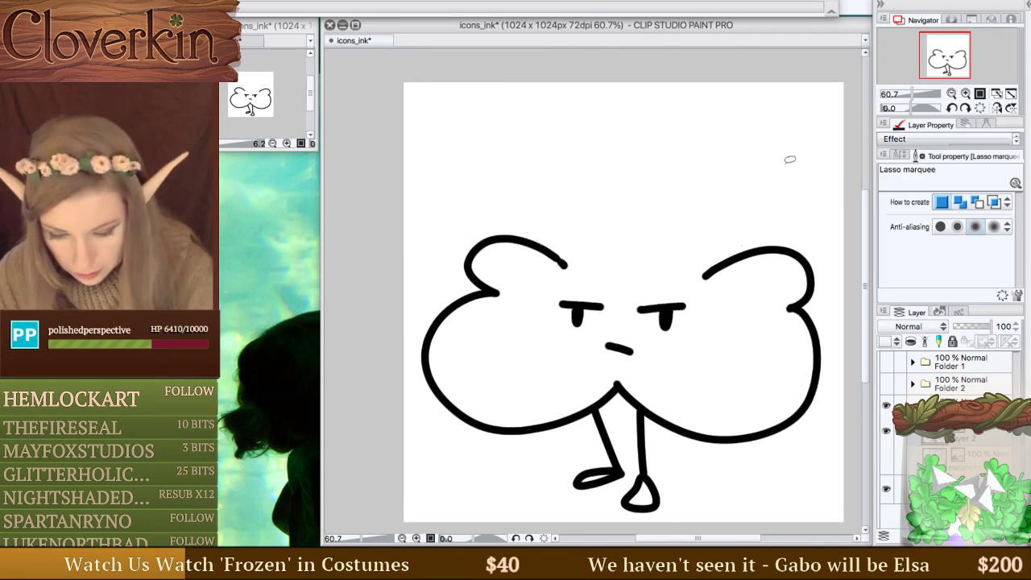
{"action": "key", "text": "p"}
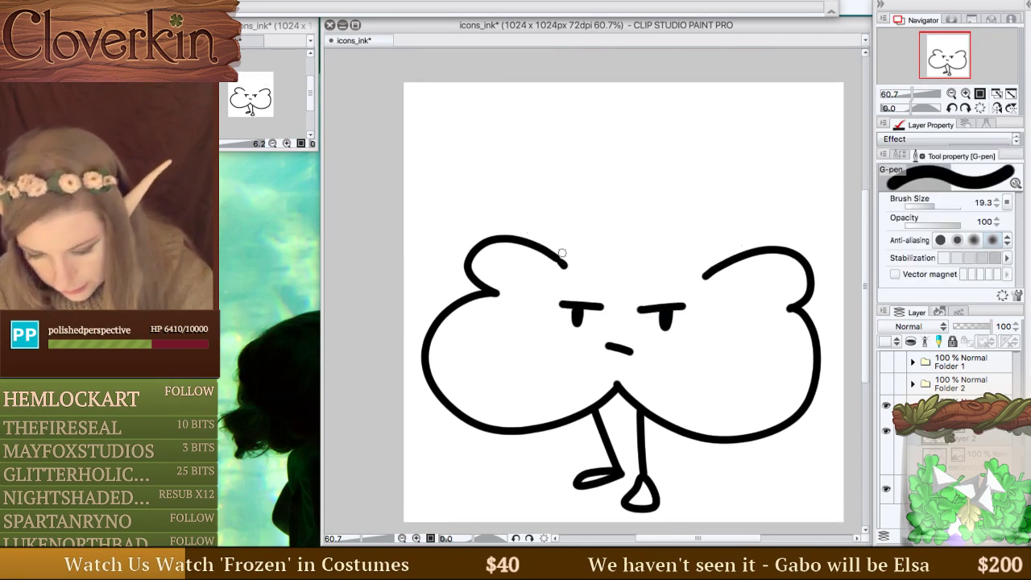
{"action": "mouse_move", "coordinate": [566, 269]}
{"action": "left_mouse_down"}
{"action": "mouse_move", "coordinate": [538, 178]}
{"action": "mouse_move", "coordinate": [578, 127]}
{"action": "mouse_move", "coordinate": [646, 170]}
{"action": "left_mouse_up"}
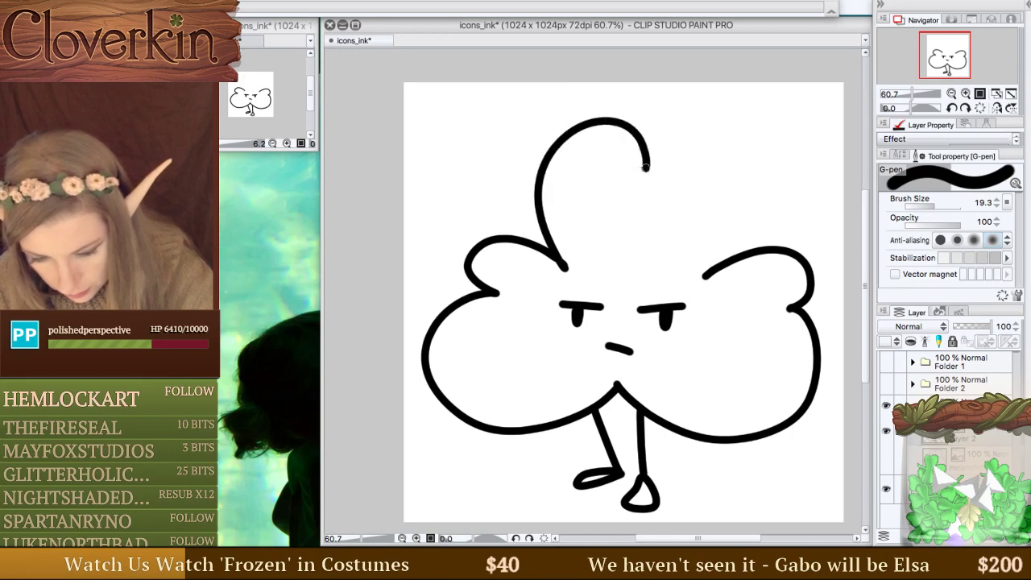
{"action": "key", "text": "ctrl+z"}
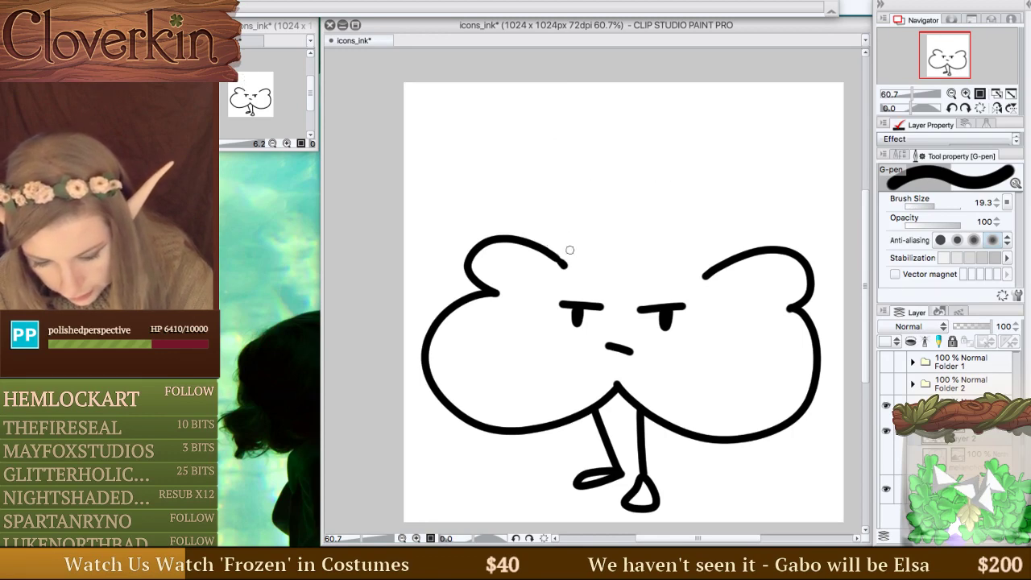
{"action": "mouse_move", "coordinate": [565, 267]}
{"action": "left_mouse_down"}
{"action": "mouse_move", "coordinate": [539, 213]}
{"action": "mouse_move", "coordinate": [550, 163]}
{"action": "mouse_move", "coordinate": [596, 130]}
{"action": "mouse_move", "coordinate": [661, 151]}
{"action": "mouse_move", "coordinate": [708, 139]}
{"action": "mouse_move", "coordinate": [743, 156]}
{"action": "mouse_move", "coordinate": [759, 192]}
{"action": "mouse_move", "coordinate": [752, 223]}
{"action": "mouse_move", "coordinate": [702, 278]}
{"action": "left_mouse_up"}
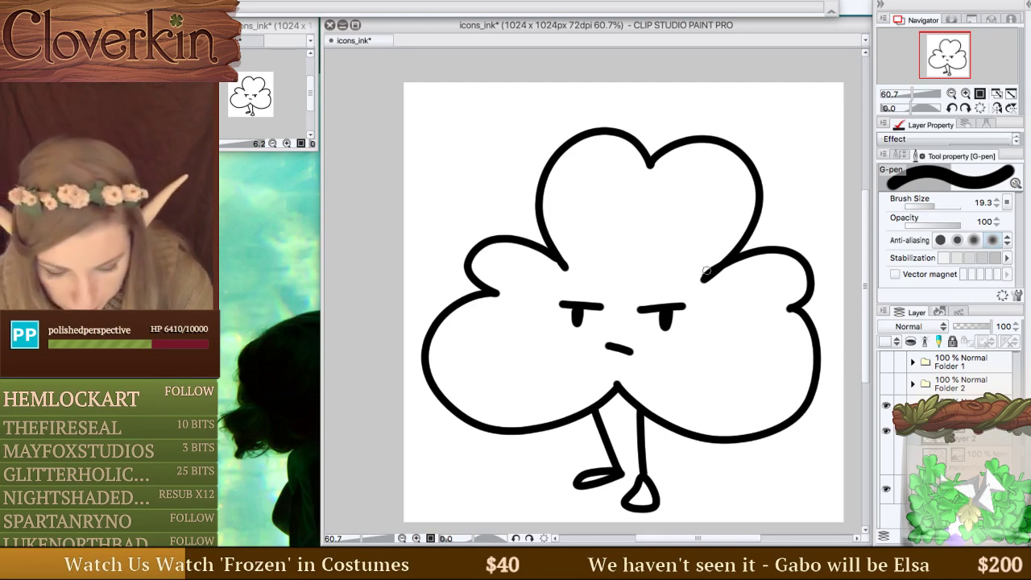
Lasso and clear the protruding stroke end where the top leaf meets the right leaf, leaving a clean corner.
{"action": "key", "text": "m"}
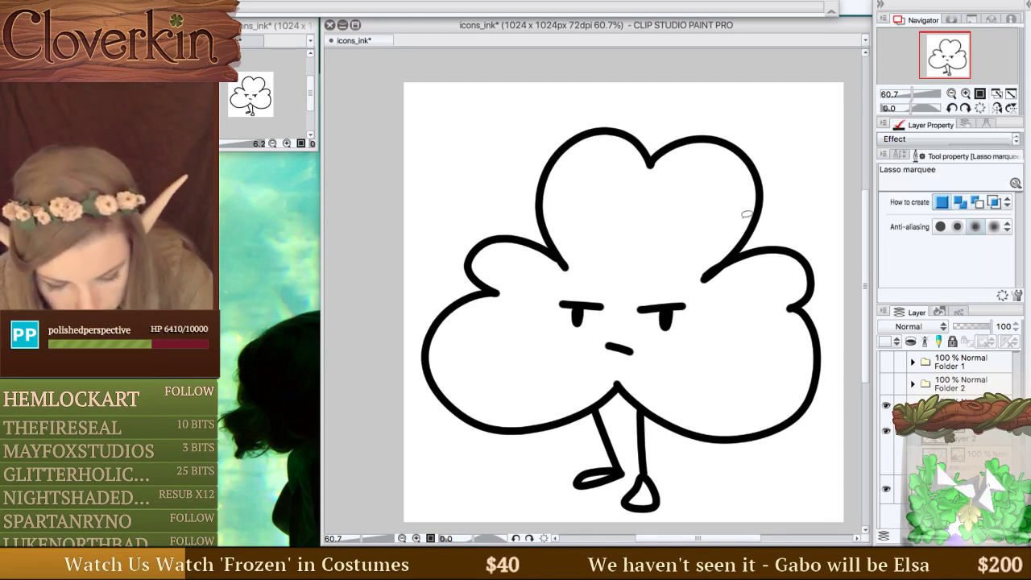
{"action": "left_click_drag", "start_coordinate": [742, 219], "coordinate": [702, 278]}
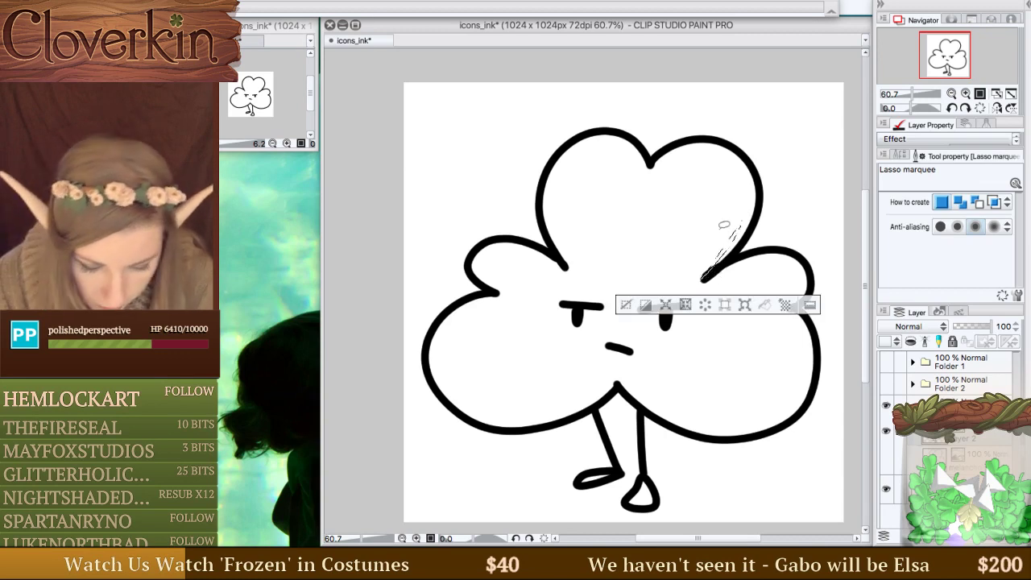
{"action": "mouse_move", "coordinate": [716, 225]}
{"action": "left_mouse_down"}
{"action": "mouse_move", "coordinate": [739, 224]}
{"action": "mouse_move", "coordinate": [722, 258]}
{"action": "mouse_move", "coordinate": [742, 264]}
{"action": "mouse_move", "coordinate": [732, 282]}
{"action": "mouse_move", "coordinate": [686, 230]}
{"action": "left_mouse_up"}
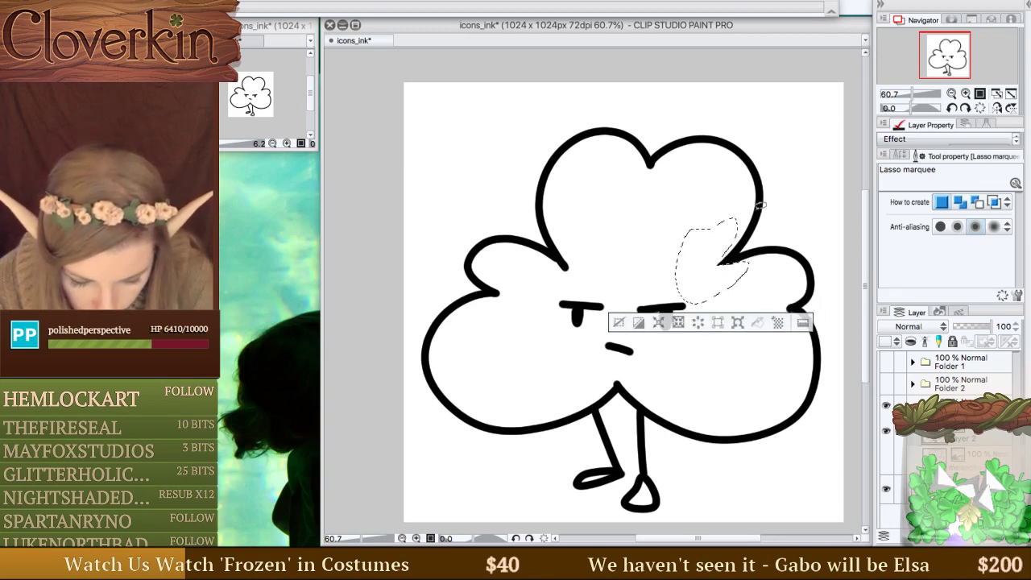
{"action": "left_click", "coordinate": [815, 182]}
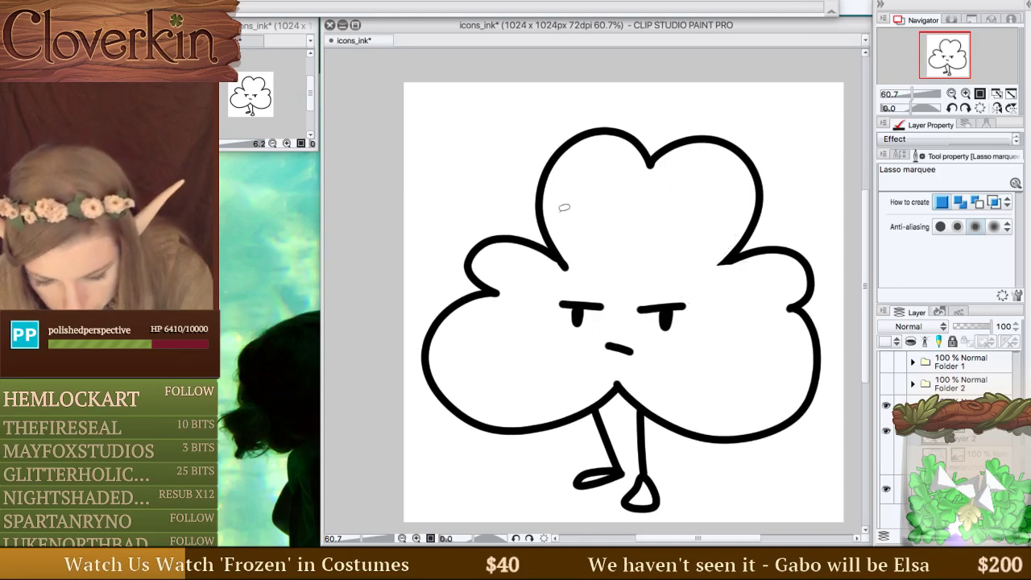
Trim the protruding stroke end where the top leaf meets the left leaf using the Lasso marquee.
{"action": "mouse_move", "coordinate": [552, 213]}
{"action": "left_mouse_down"}
{"action": "mouse_move", "coordinate": [565, 255]}
{"action": "mouse_move", "coordinate": [546, 259]}
{"action": "mouse_move", "coordinate": [563, 277]}
{"action": "mouse_move", "coordinate": [594, 249]}
{"action": "left_mouse_up"}
{"action": "left_click", "coordinate": [619, 226]}
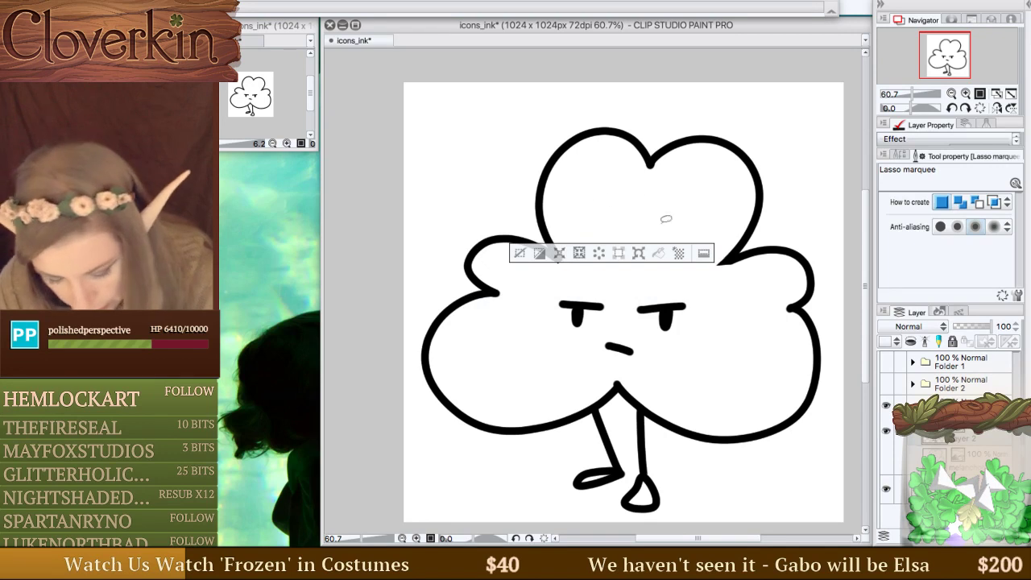
{"action": "mouse_move", "coordinate": [556, 257]}
{"action": "left_mouse_down"}
{"action": "mouse_move", "coordinate": [570, 274]}
{"action": "mouse_move", "coordinate": [532, 256]}
{"action": "mouse_move", "coordinate": [569, 256]}
{"action": "left_mouse_up"}
{"action": "left_click_drag", "start_coordinate": [563, 212], "coordinate": [557, 213]}
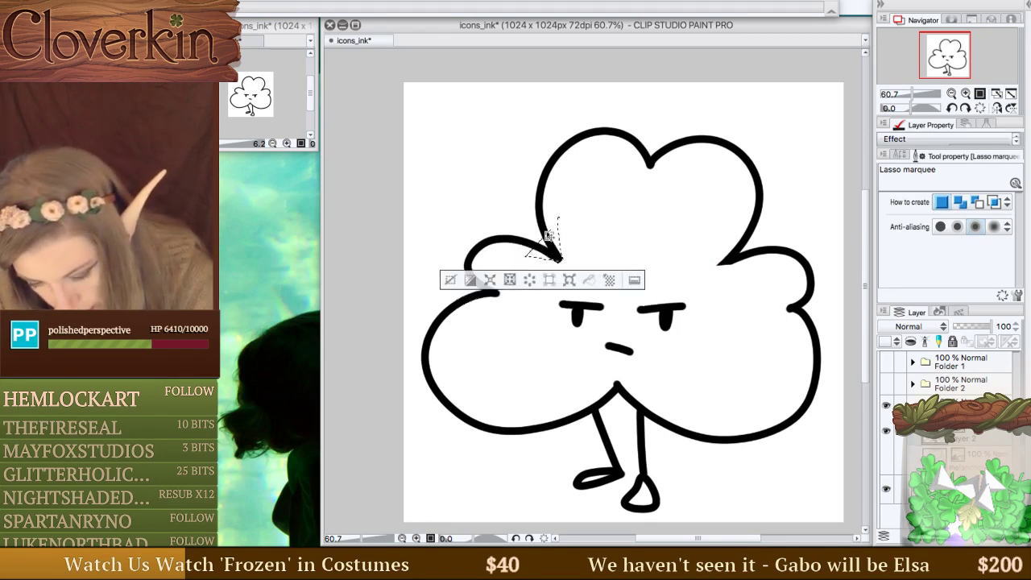
{"action": "left_click", "coordinate": [557, 212]}
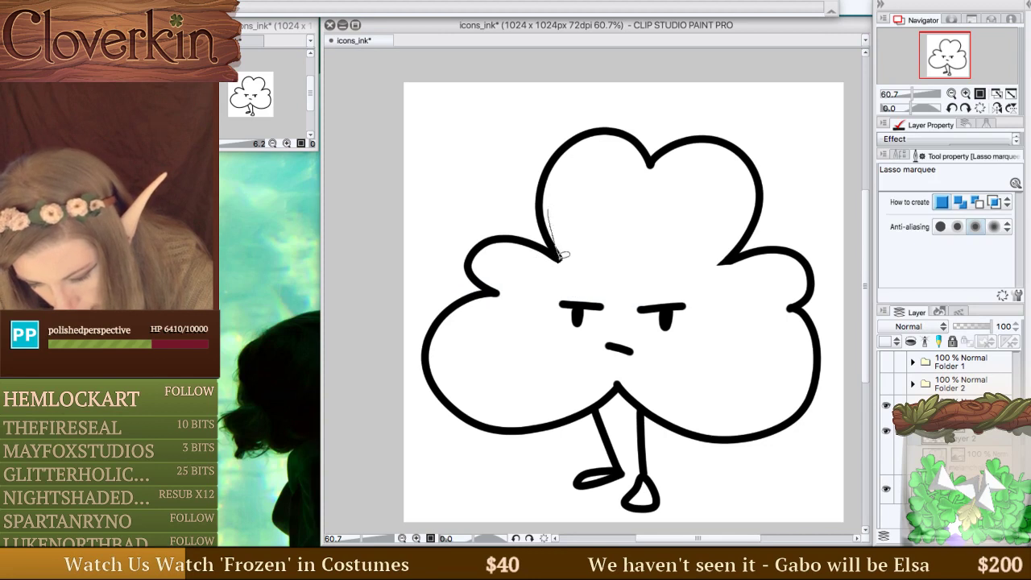
Try to clear the lassoed remainder at the left leaf junction, toggling the ink layer's visibility to check it.
{"action": "left_click_drag", "start_coordinate": [580, 244], "coordinate": [570, 195]}
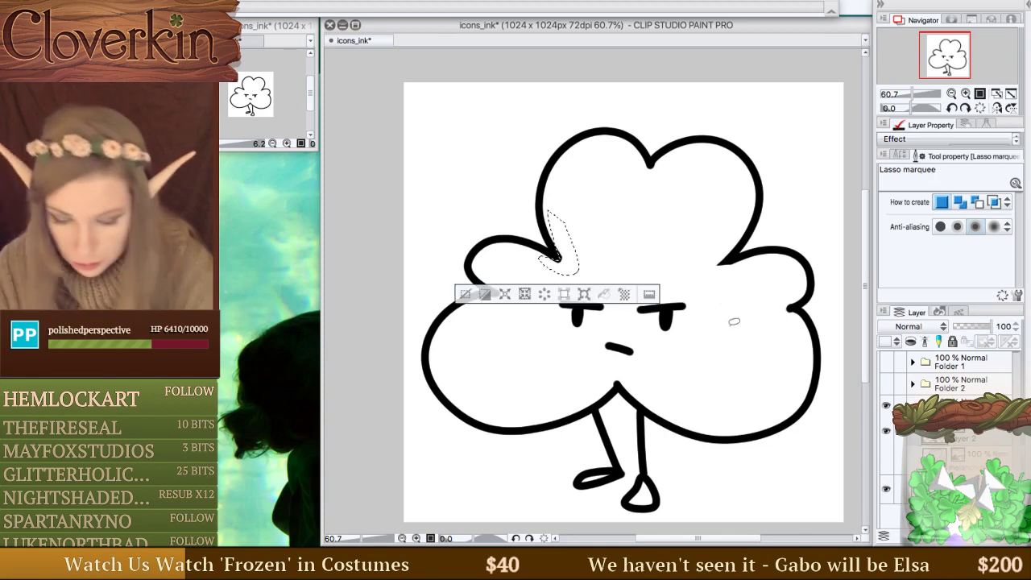
{"action": "left_click", "coordinate": [885, 431]}
{"action": "left_click", "coordinate": [885, 431]}
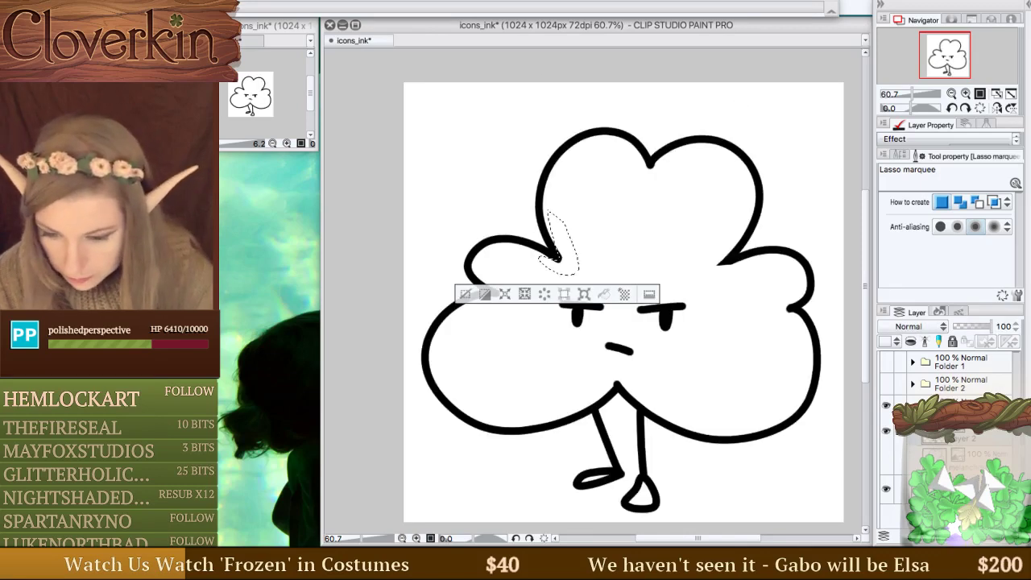
{"action": "left_click", "coordinate": [299, 1]}
{"action": "mouse_move", "coordinate": [335, 4]}
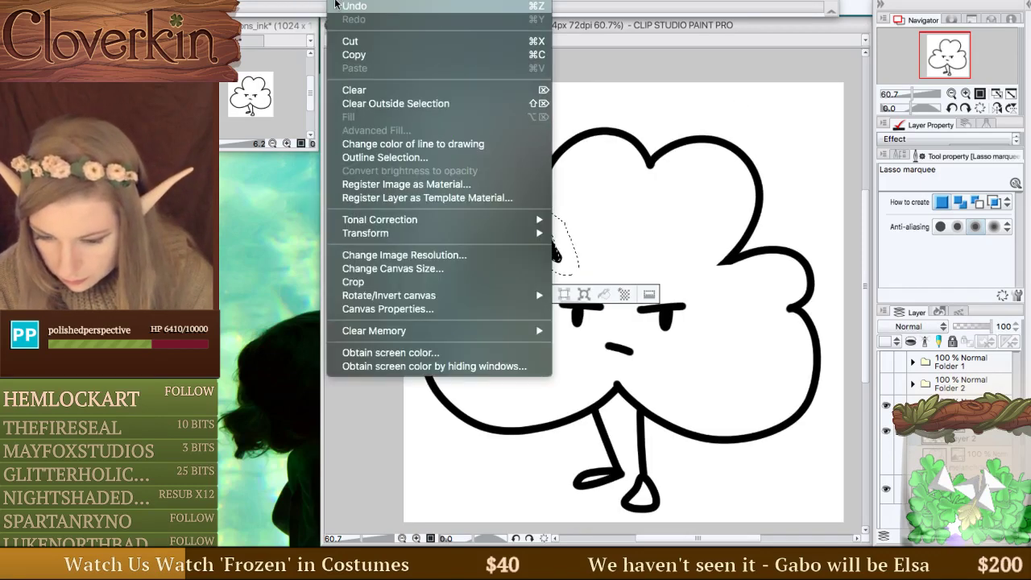
{"action": "left_click", "coordinate": [354, 89]}
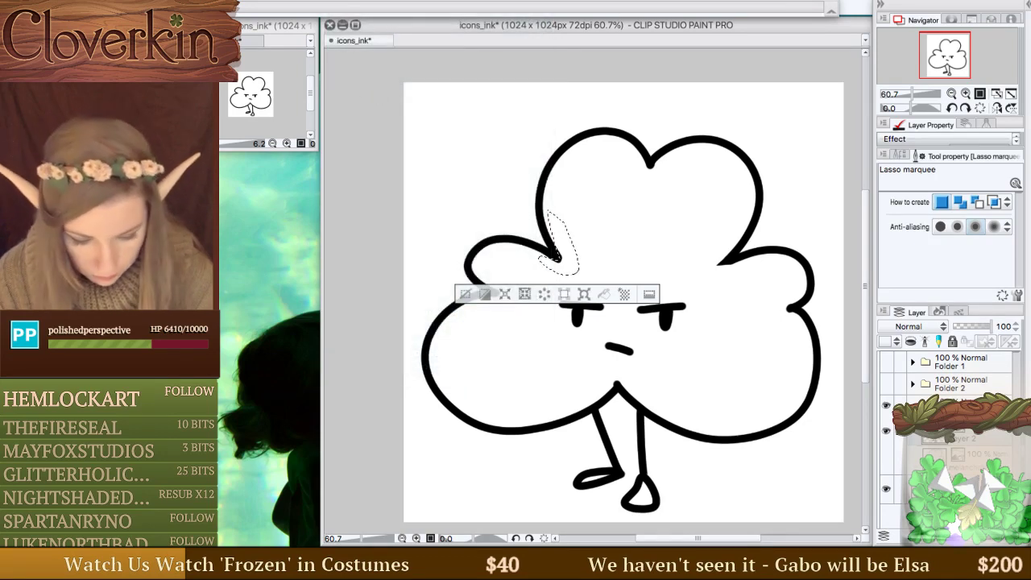
{"action": "left_click", "coordinate": [885, 431]}
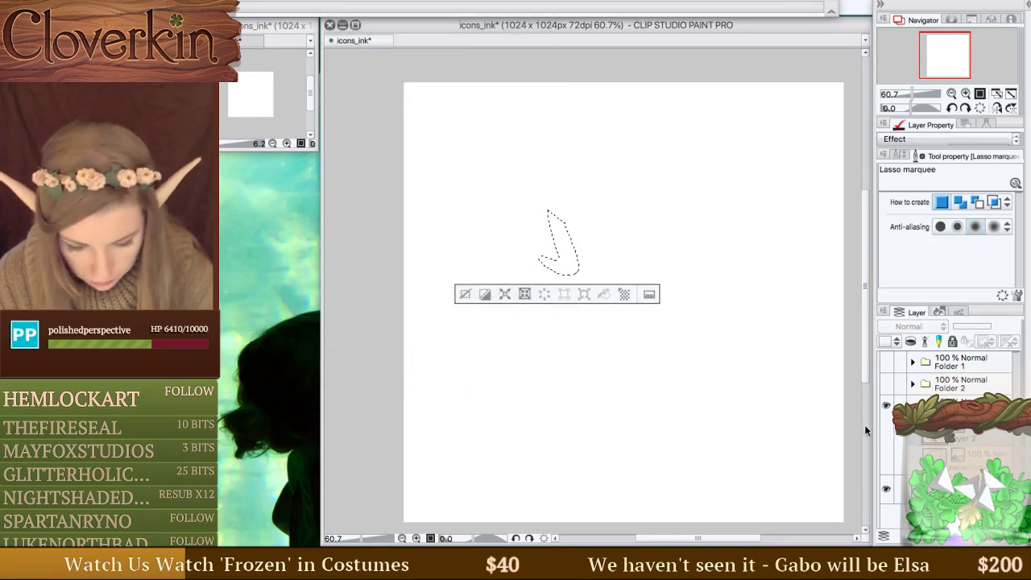
{"action": "left_click", "coordinate": [885, 431]}
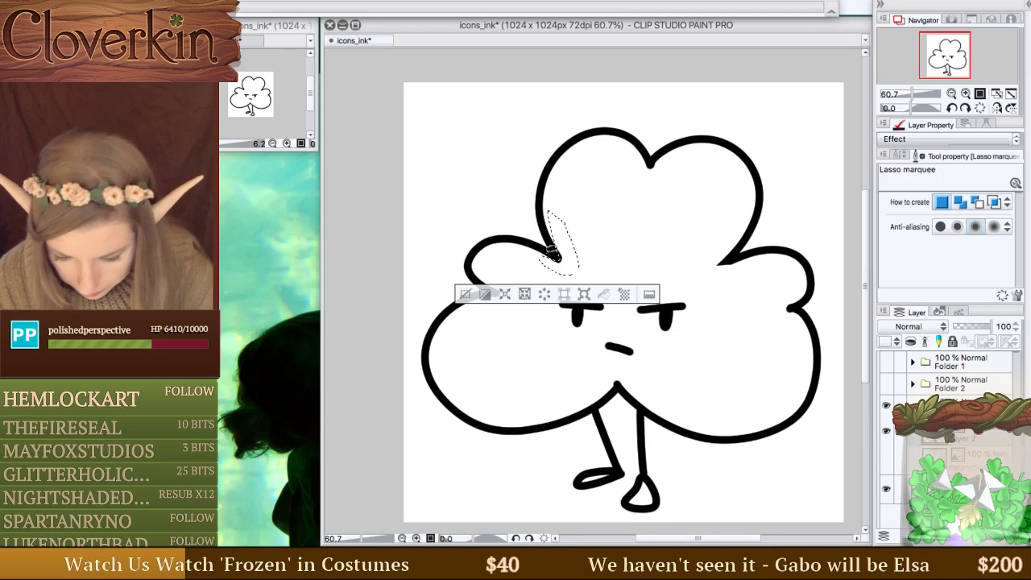
{"action": "left_click", "coordinate": [342, 2]}
{"action": "left_click", "coordinate": [394, 91]}
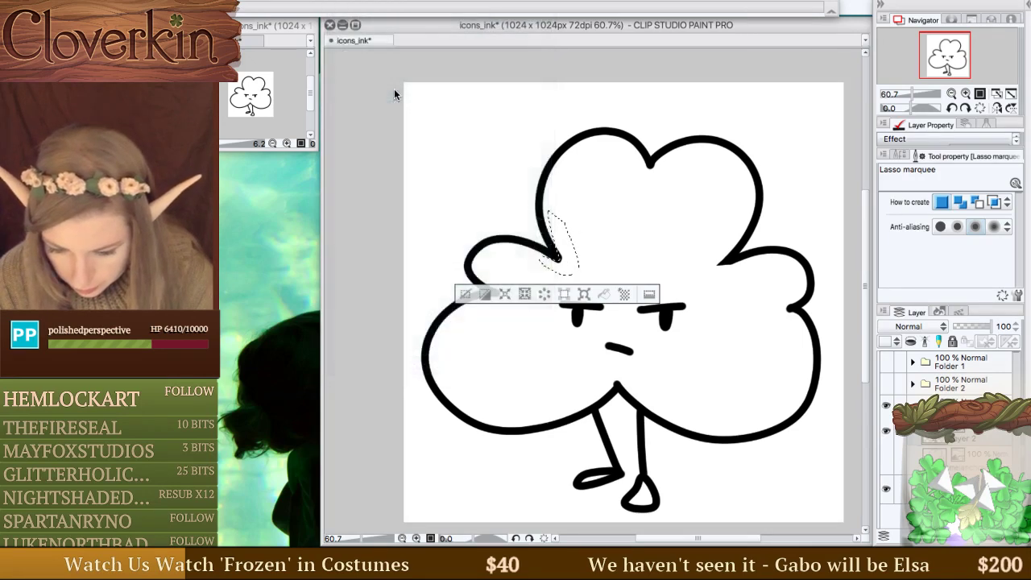
{"action": "left_click", "coordinate": [398, 92]}
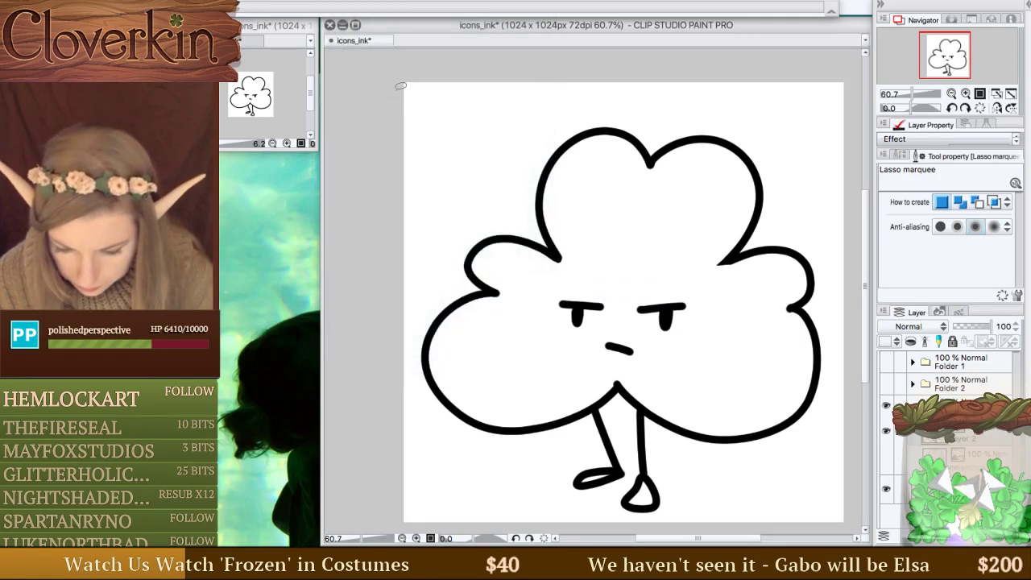
Clear the area lassoed around the left leaf junction again, undo the clearing and drop the selection.
{"action": "left_click_drag", "start_coordinate": [551, 214], "coordinate": [541, 259]}
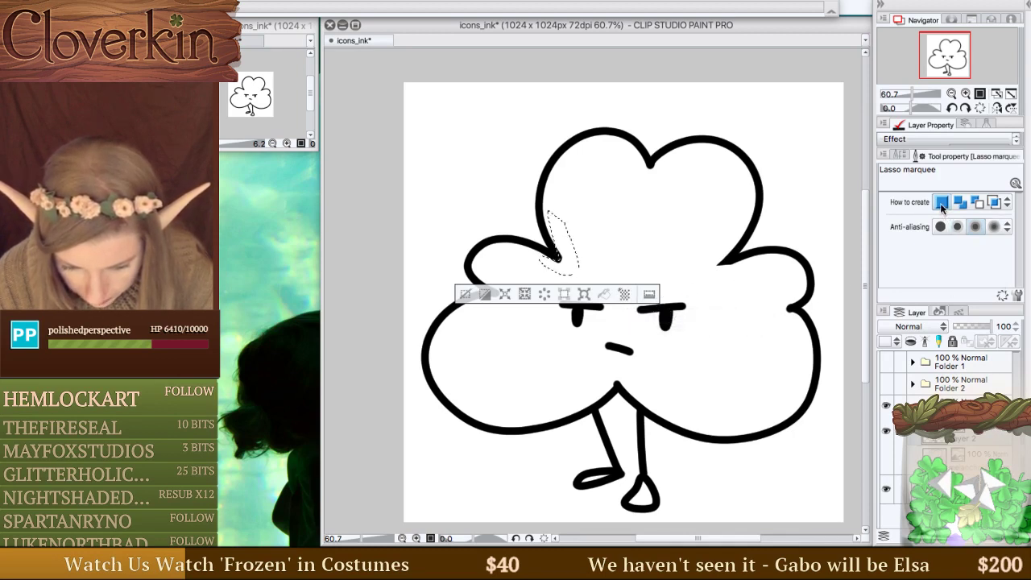
{"action": "left_click", "coordinate": [346, 0]}
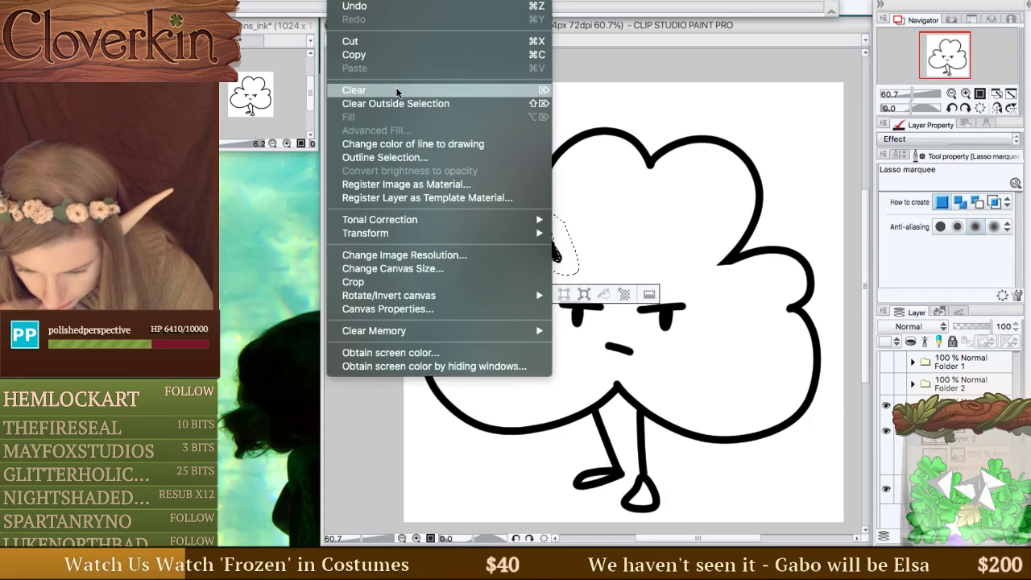
{"action": "left_click", "coordinate": [396, 95]}
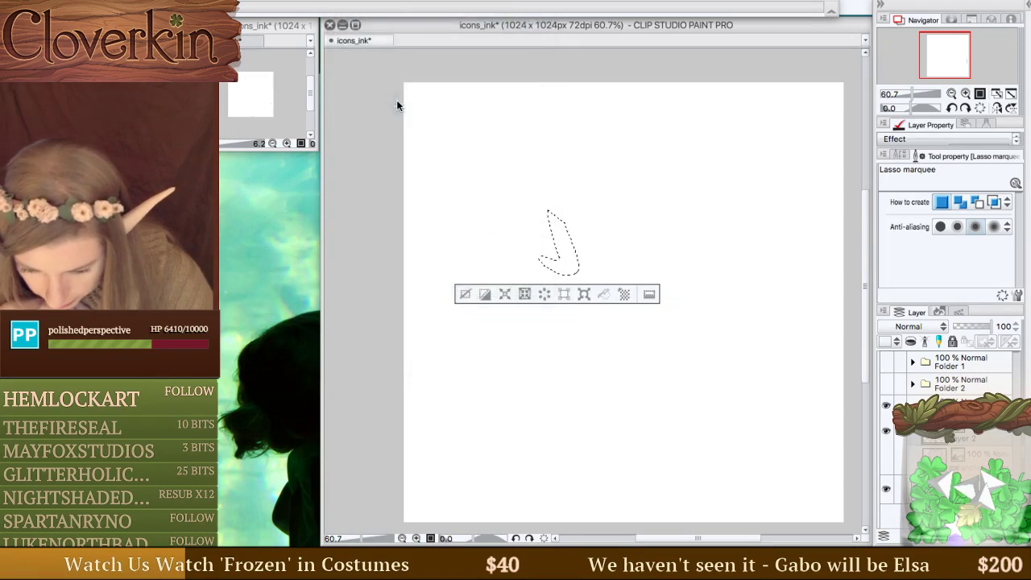
{"action": "left_click", "coordinate": [364, 1]}
{"action": "left_click", "coordinate": [353, 7]}
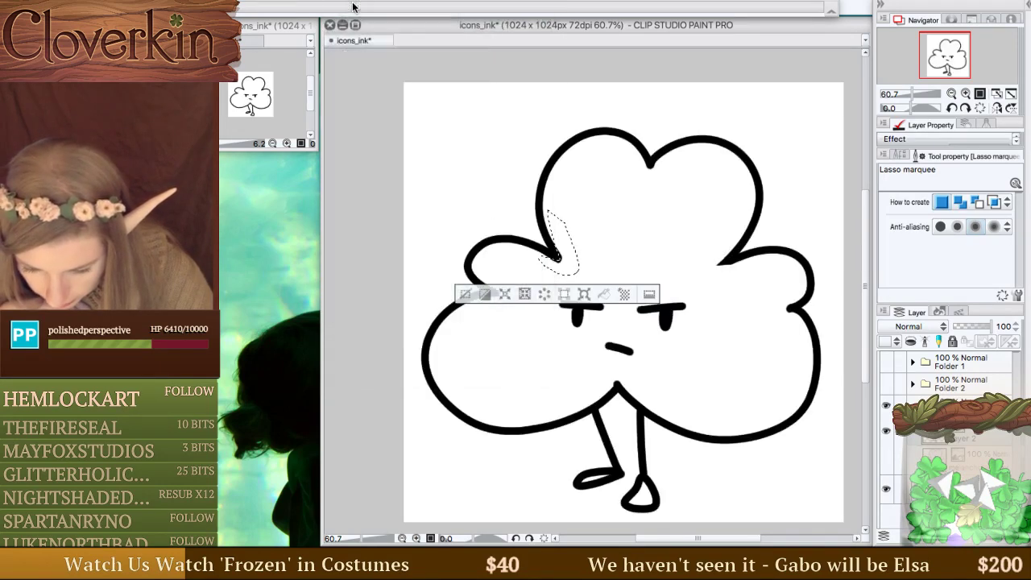
{"action": "key", "text": "ctrl+d"}
Try erasing the stroke tip at the left leaf junction with the Hard eraser, and undo the erasure.
{"action": "key", "text": "e"}
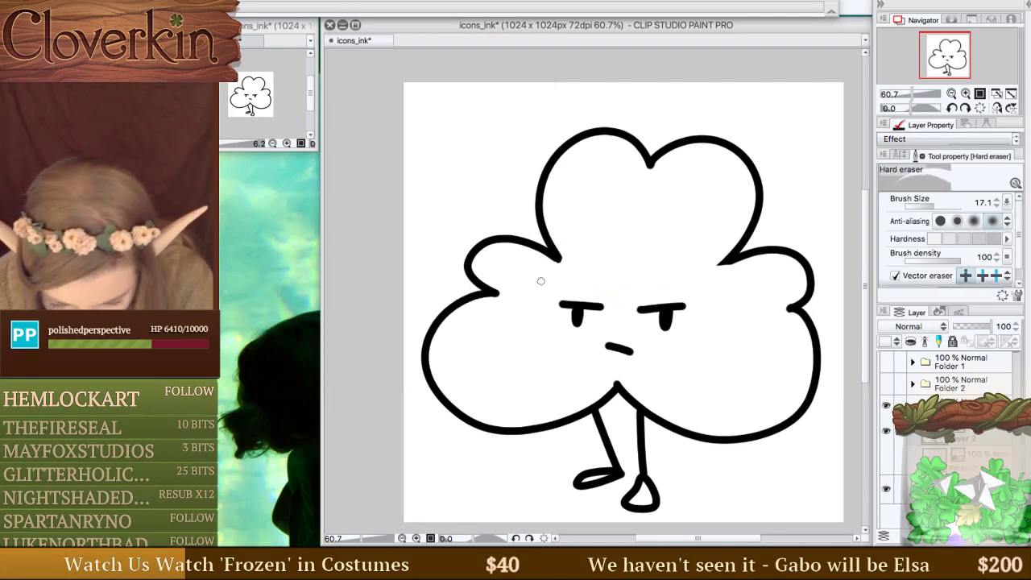
{"action": "right_click", "coordinate": [965, 433]}
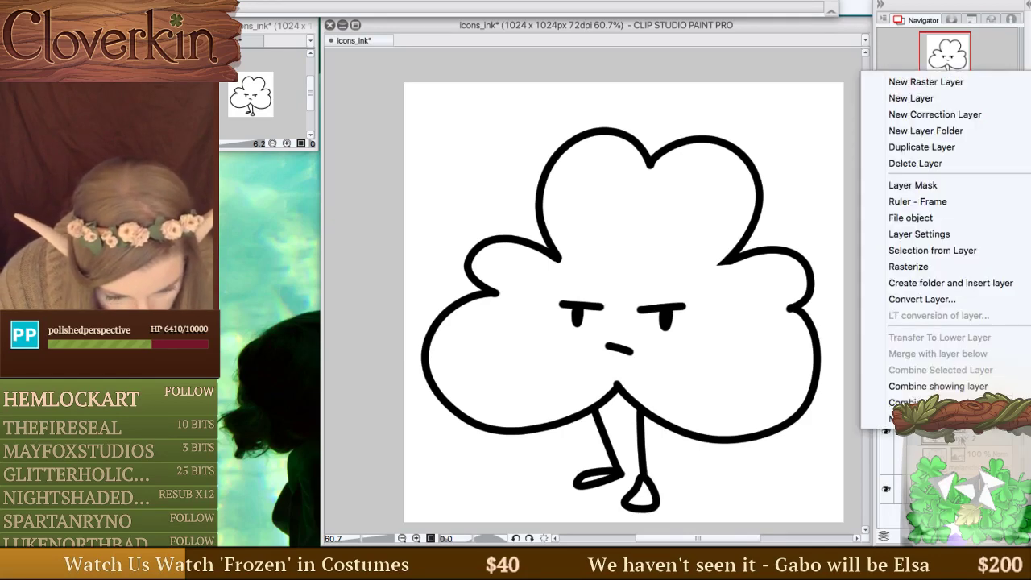
{"action": "key", "text": "Escape"}
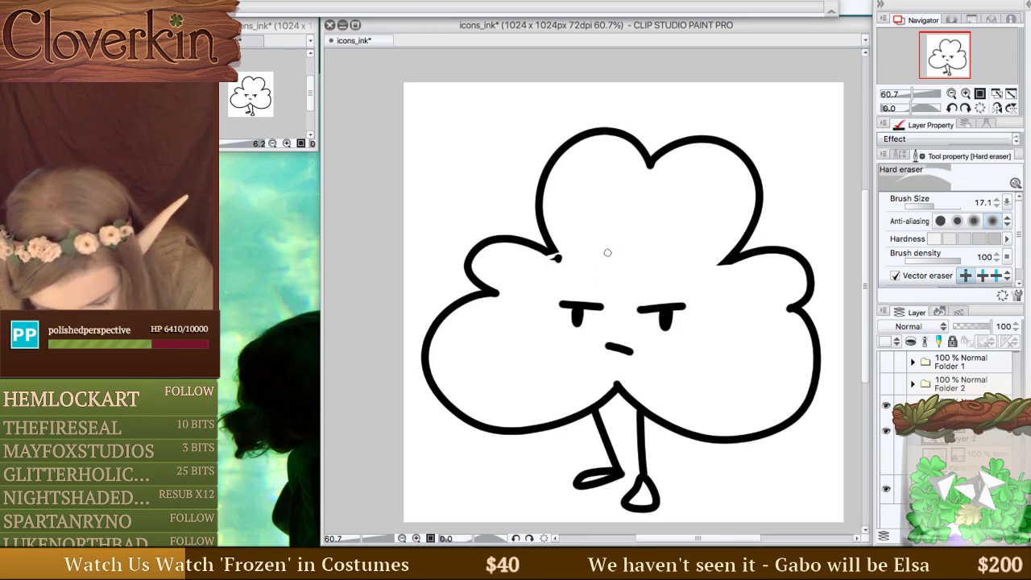
{"action": "key", "text": "ctrl+z"}
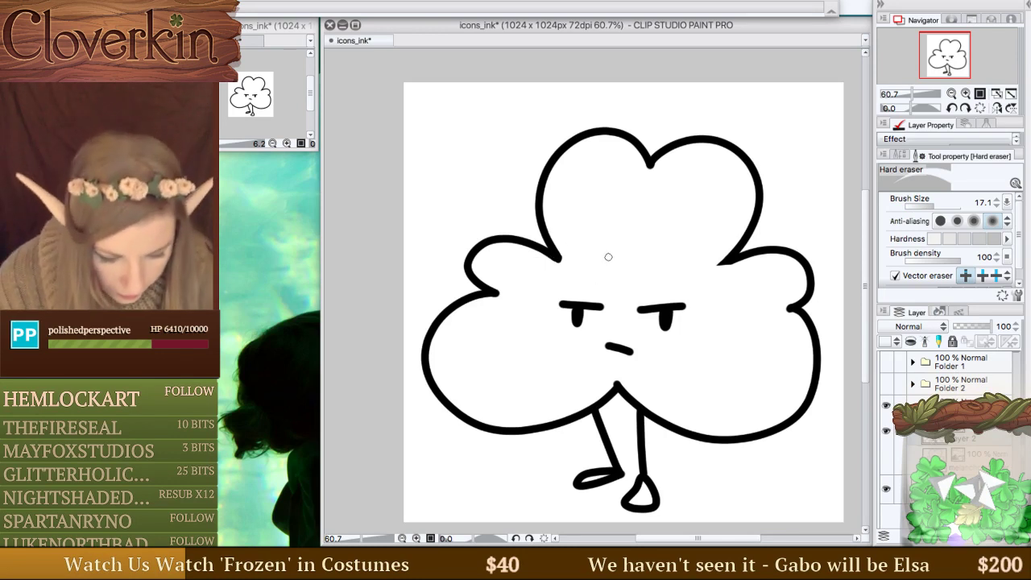
Turn off vector erasing for the Hard eraser and trim the stroke tip at the left leaf junction, checking it with the palettes hidden.
{"action": "left_click", "coordinate": [896, 275]}
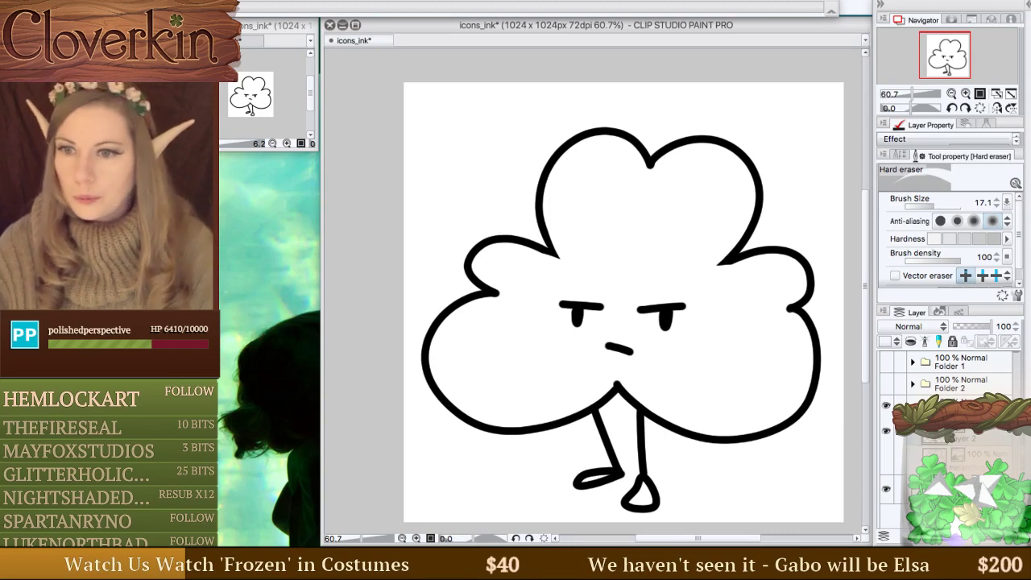
{"action": "key", "text": "Tab"}
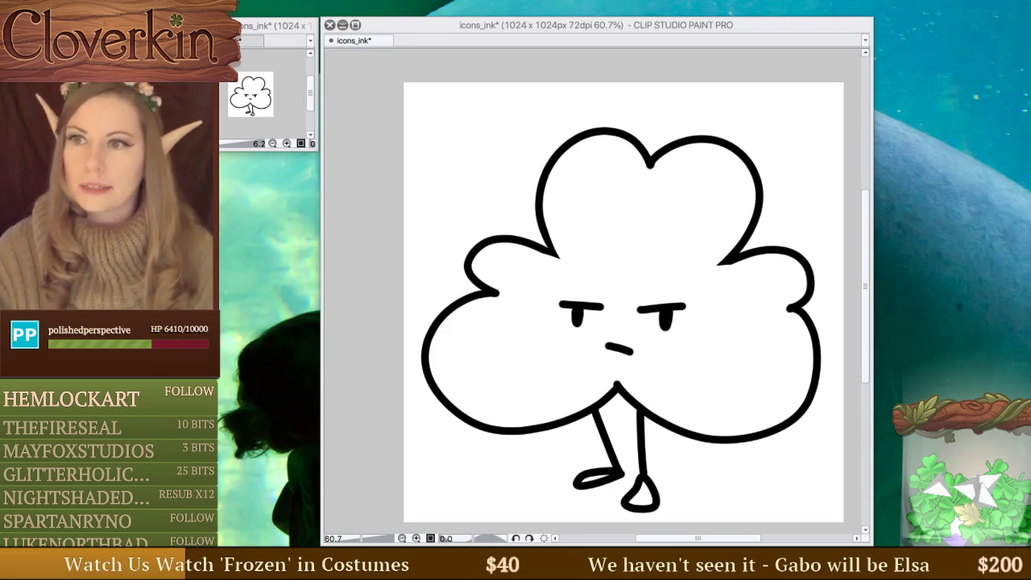
{"action": "key", "text": "Tab"}
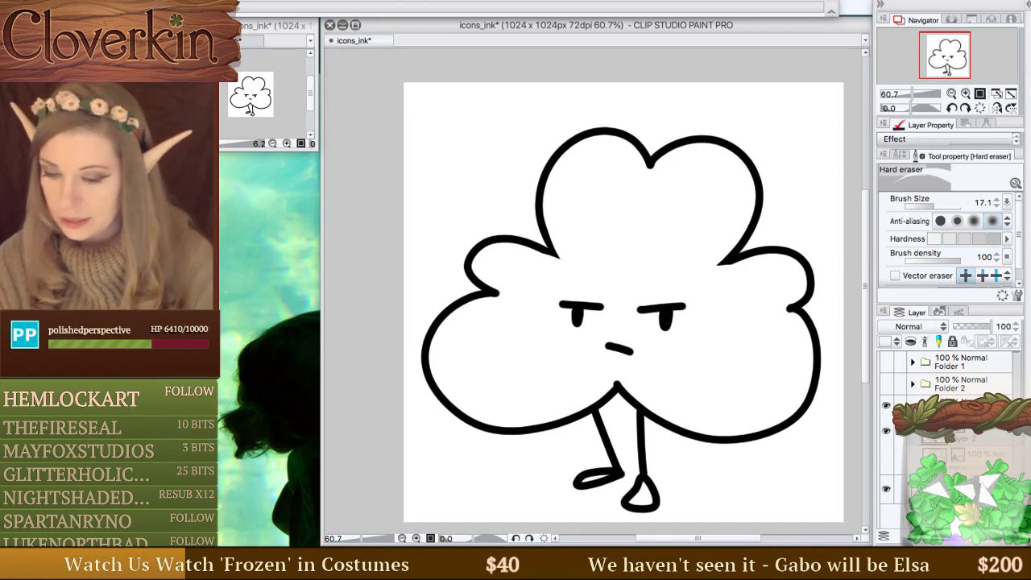
Reposition the small clover preview window beside the main canvas and return to the main document with the palettes shown.
{"action": "key", "text": "ctrl+Tab"}
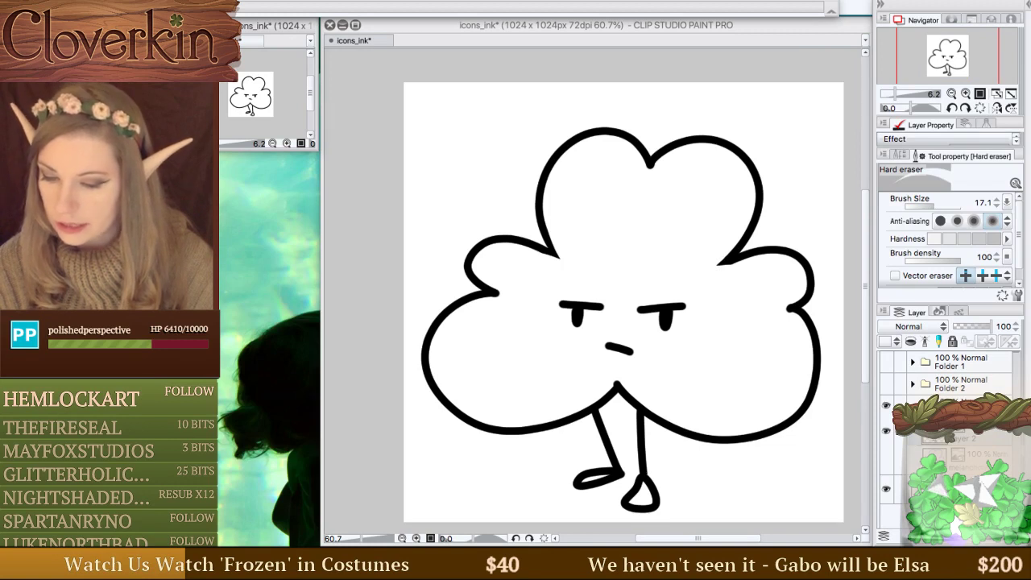
{"action": "left_click_drag", "start_coordinate": [190, 142], "coordinate": [226, 141]}
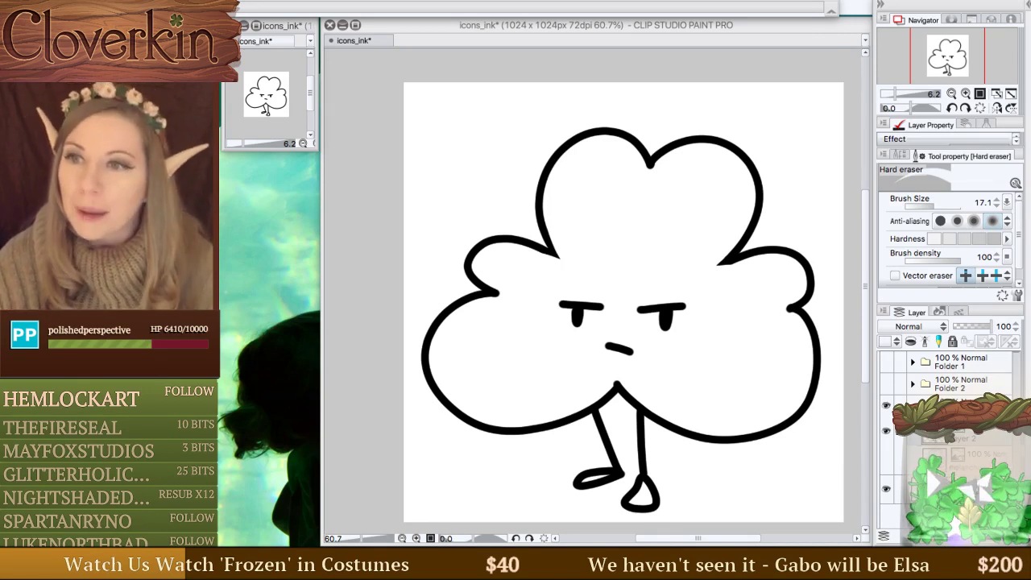
{"action": "key", "text": "Tab"}
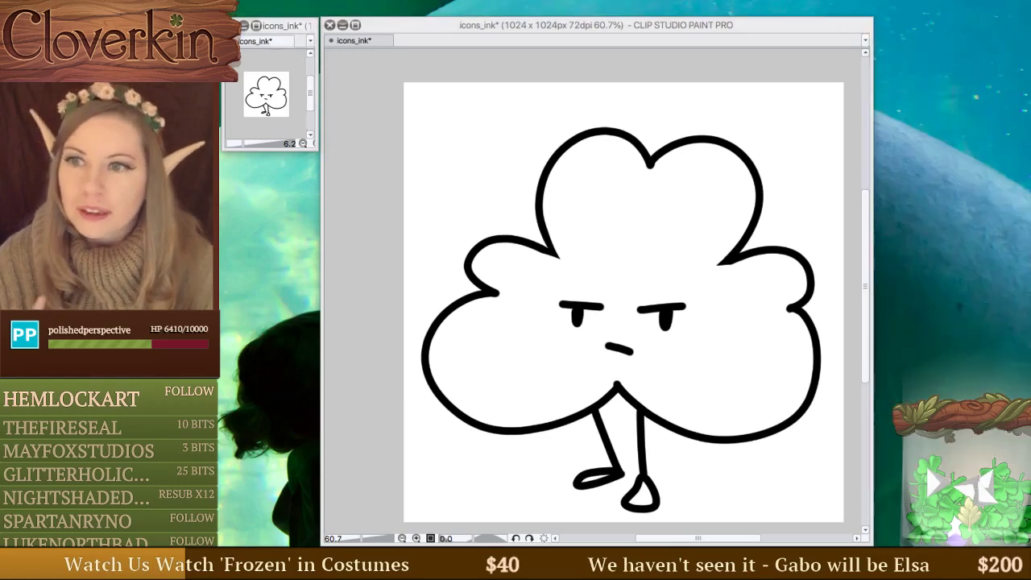
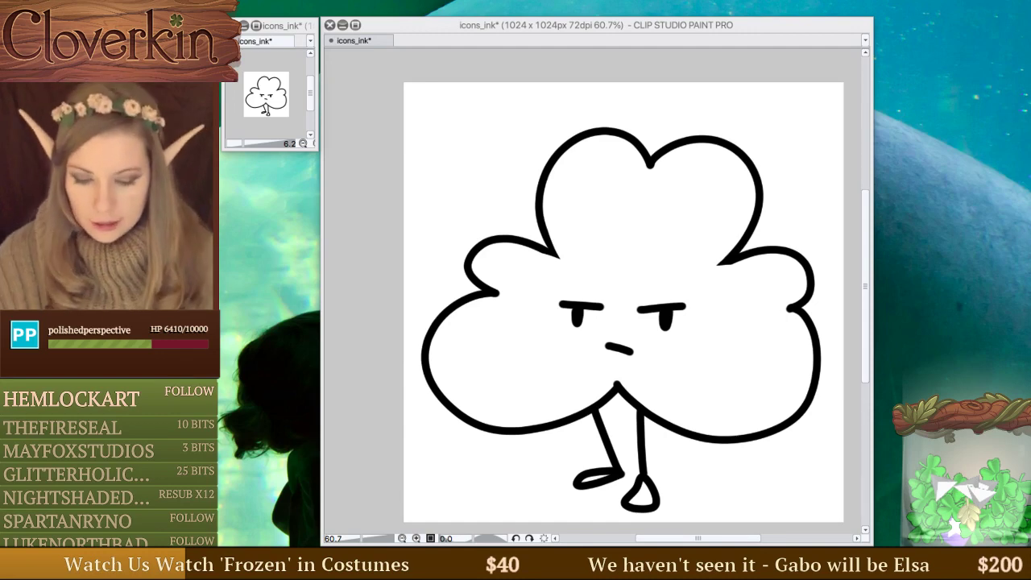
{"action": "left_click", "coordinate": [699, 30]}
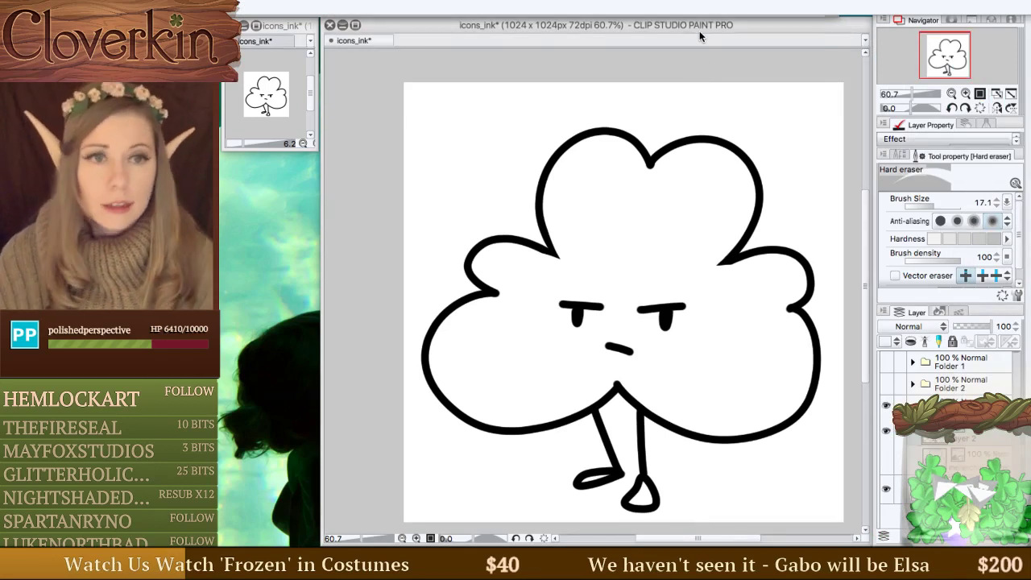
Check the clover line art against transparency by toggling the white background layer's visibility, and save icons_ink.
{"action": "left_click", "coordinate": [886, 488]}
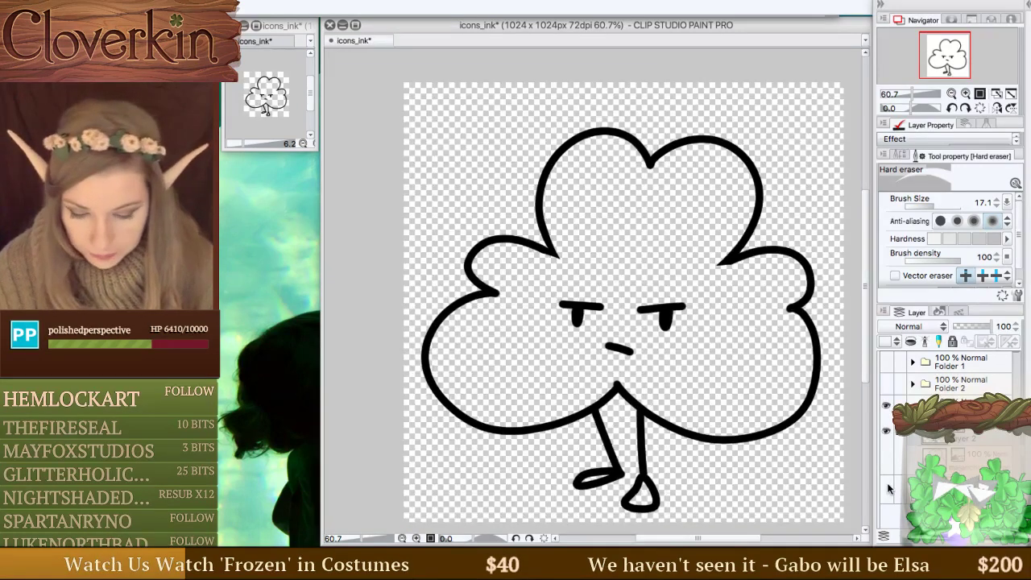
{"action": "left_click", "coordinate": [886, 488]}
{"action": "key", "text": "super+s"}
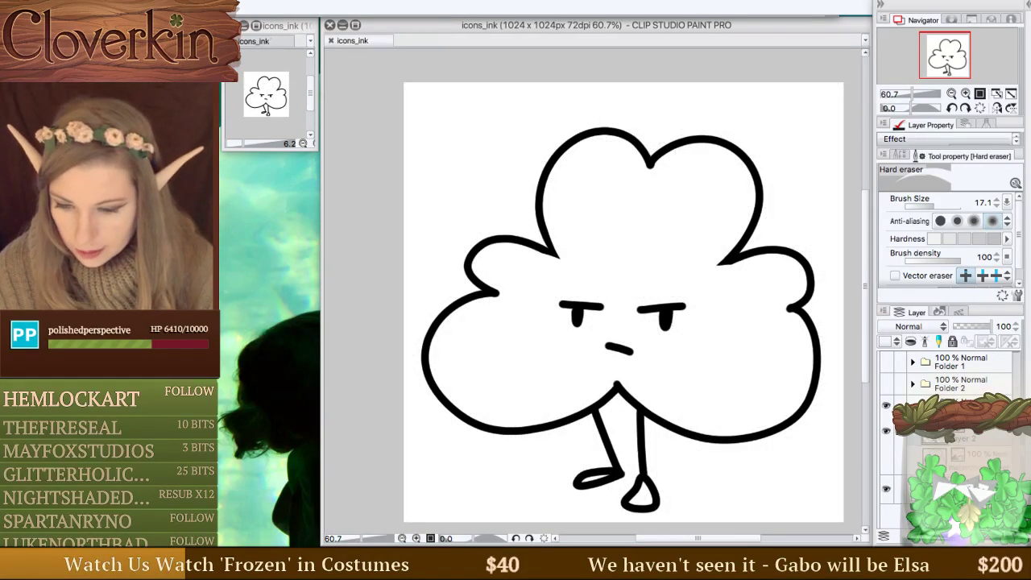
Save a copy of the drawing as icons_color.psd.
{"action": "left_click", "coordinate": [302, 3]}
{"action": "left_click", "coordinate": [358, 96]}
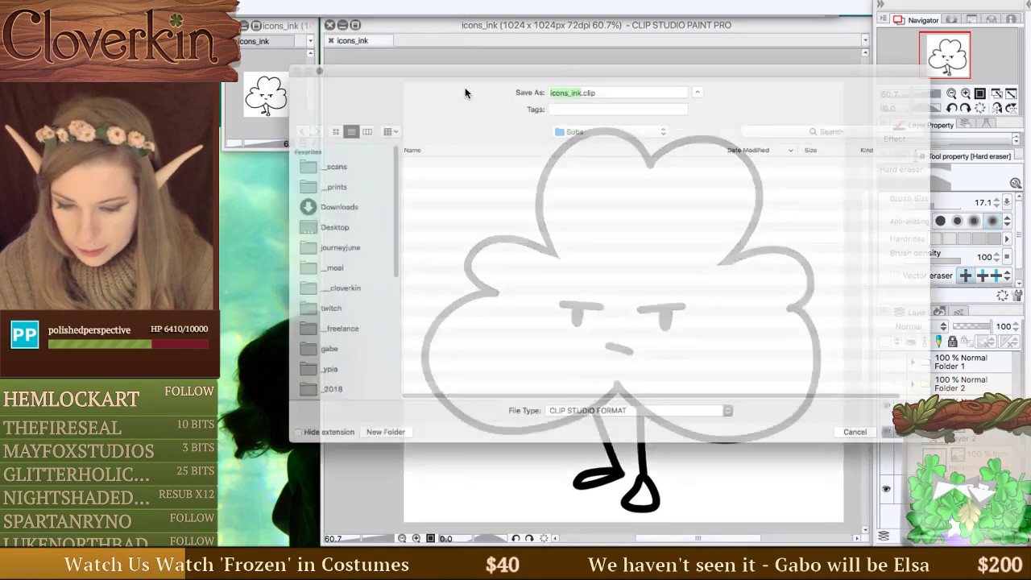
{"action": "key", "text": "Escape"}
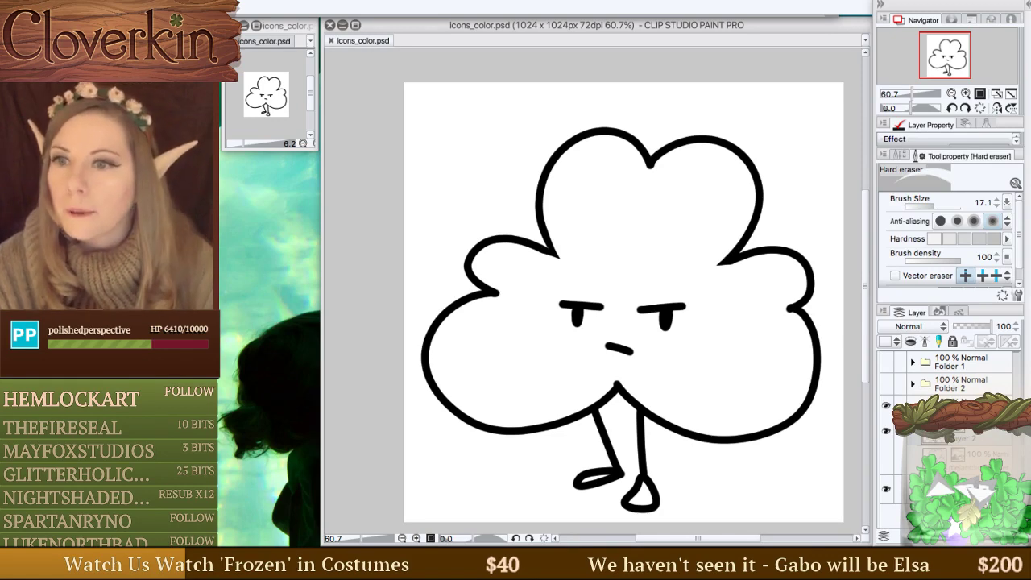
Switch to Adobe Photoshop, close the brush-stroke test document, and open icons_color.psd.
{"action": "key", "text": "Tab"}
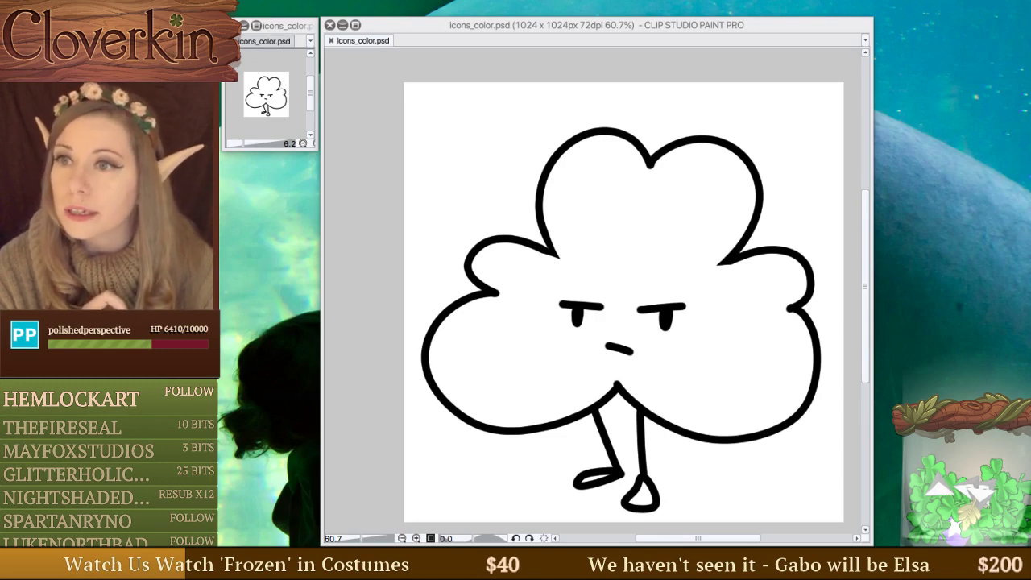
{"action": "key", "text": "super+d"}
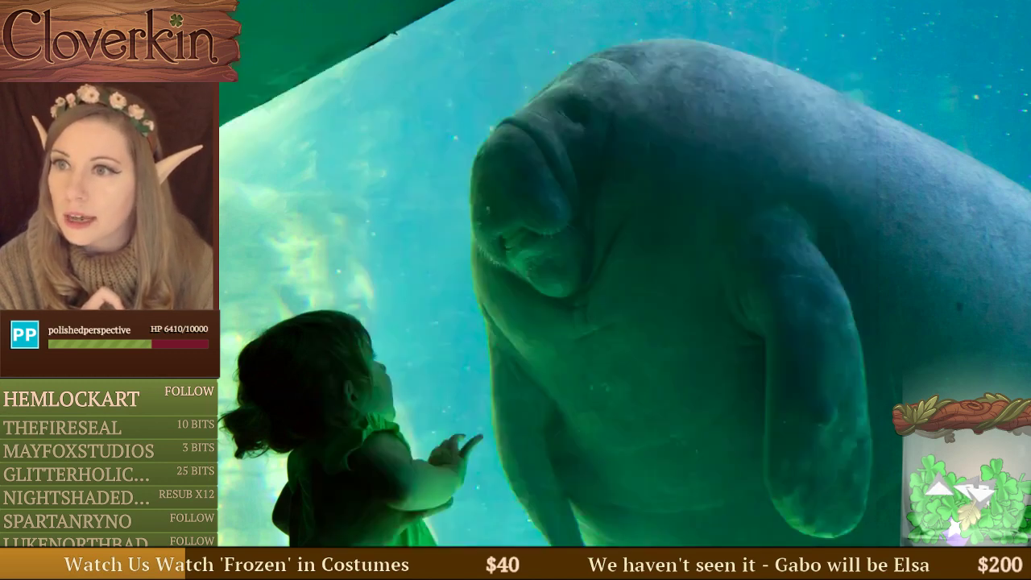
{"action": "key", "text": "super+Tab"}
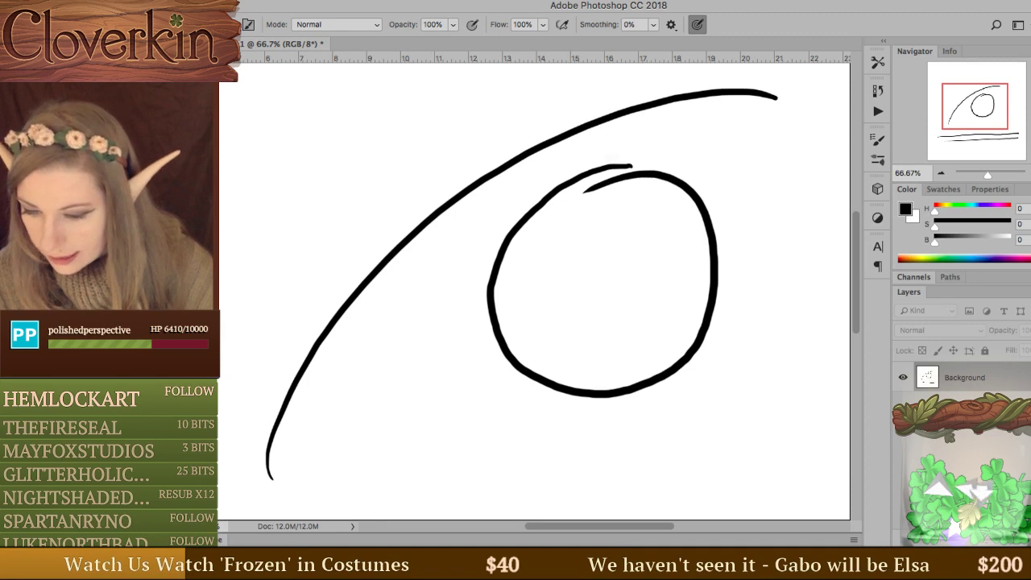
{"action": "key", "text": "super+w"}
{"action": "left_click", "coordinate": [548, 195]}
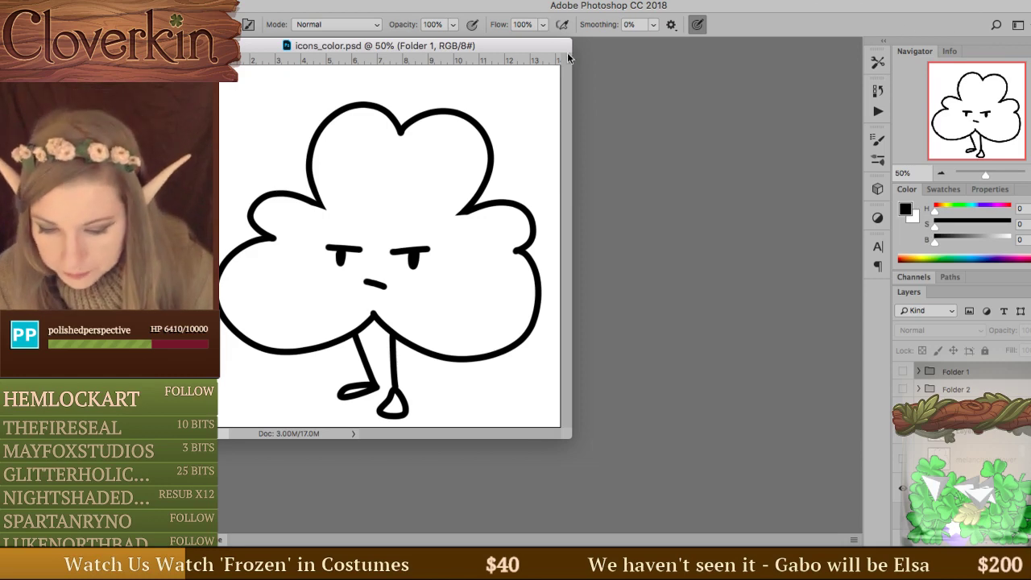
Dock the icons_color.psd window and paste the copied green screenshot snippet above Layer 2, enlarged to about 583% over the clover's right side.
{"action": "mouse_move", "coordinate": [567, 52]}
{"action": "left_mouse_down"}
{"action": "mouse_move", "coordinate": [594, 63]}
{"action": "mouse_move", "coordinate": [577, 41]}
{"action": "left_mouse_up"}
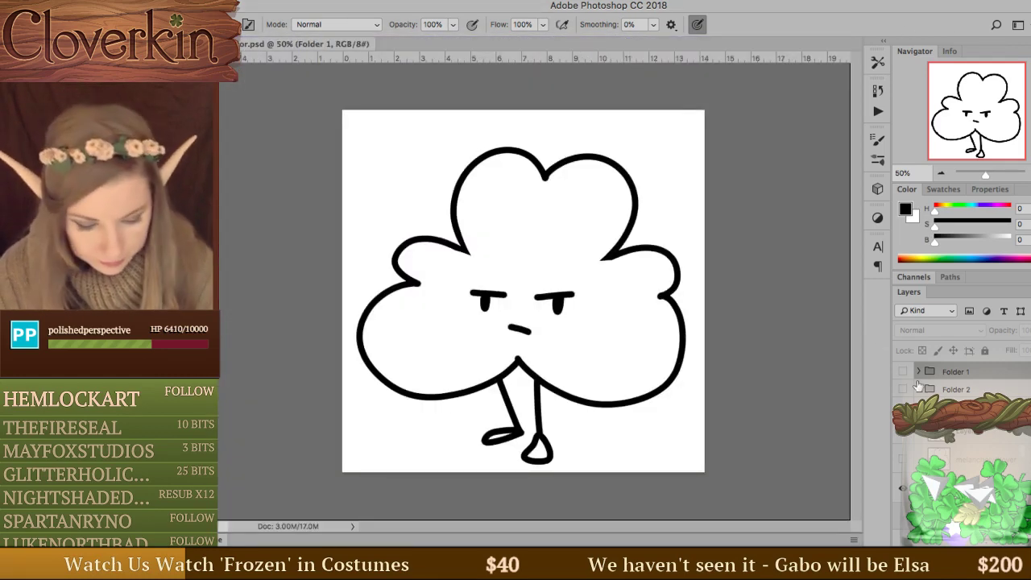
{"action": "left_click", "coordinate": [918, 441]}
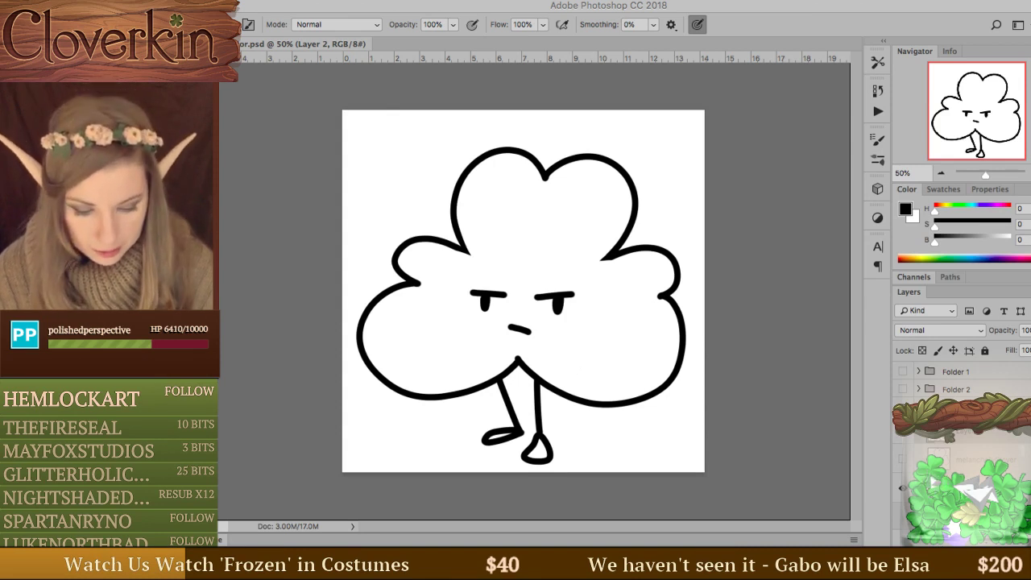
{"action": "key", "text": "super+v"}
{"action": "key", "text": "v"}
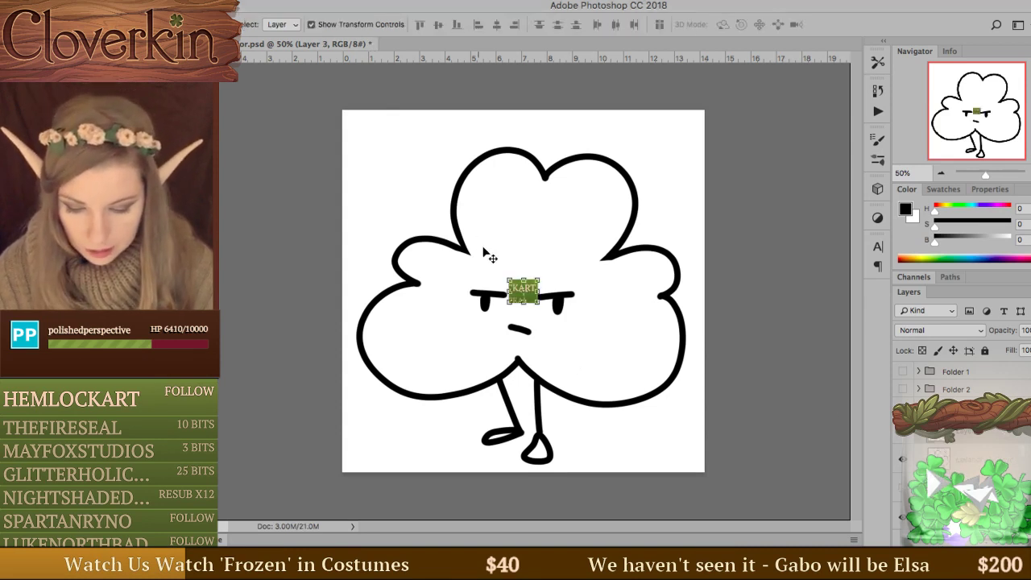
{"action": "key", "text": "super+t"}
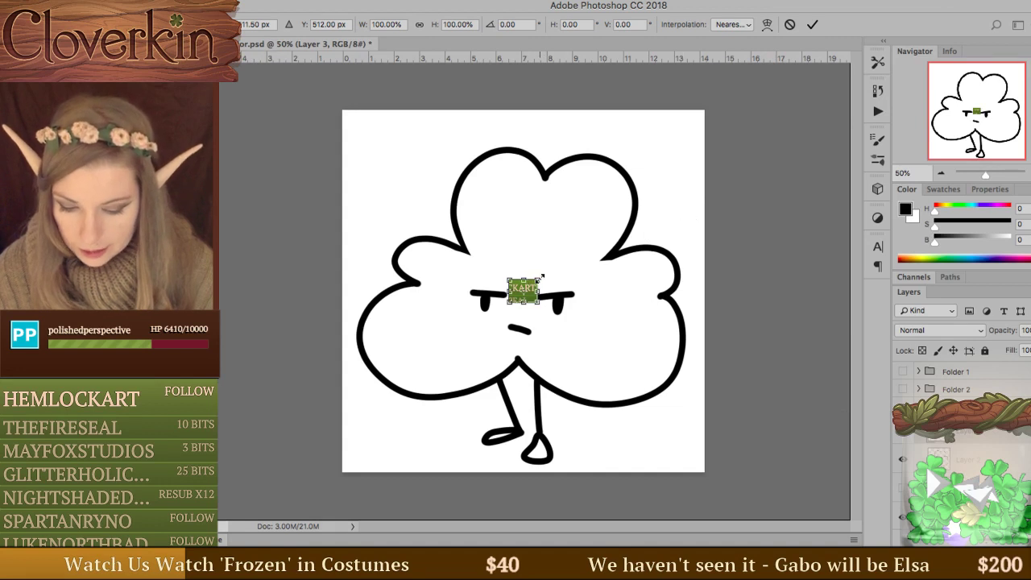
{"action": "left_click_drag", "start_coordinate": [542, 277], "coordinate": [729, 234]}
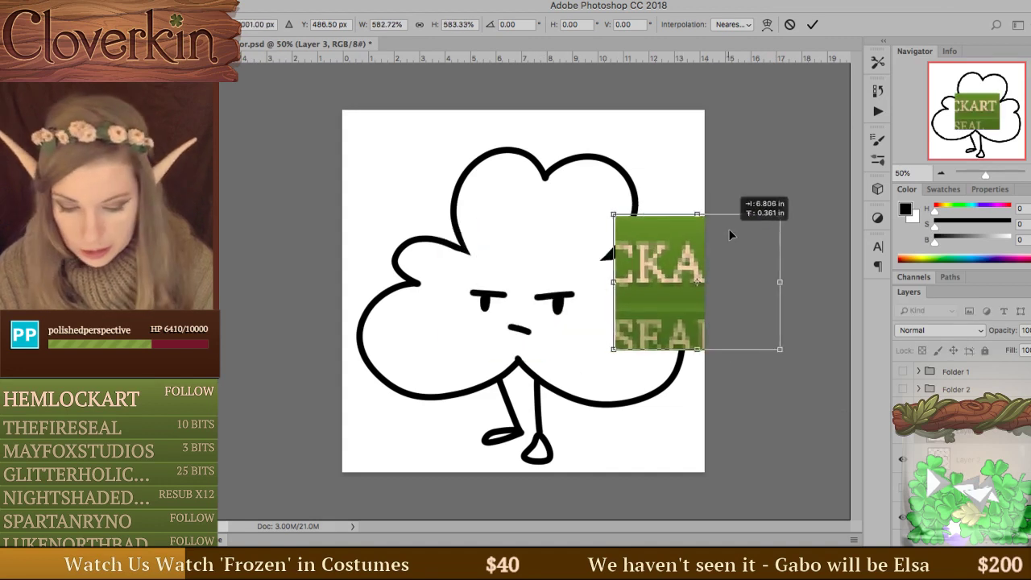
{"action": "key", "text": "Return"}
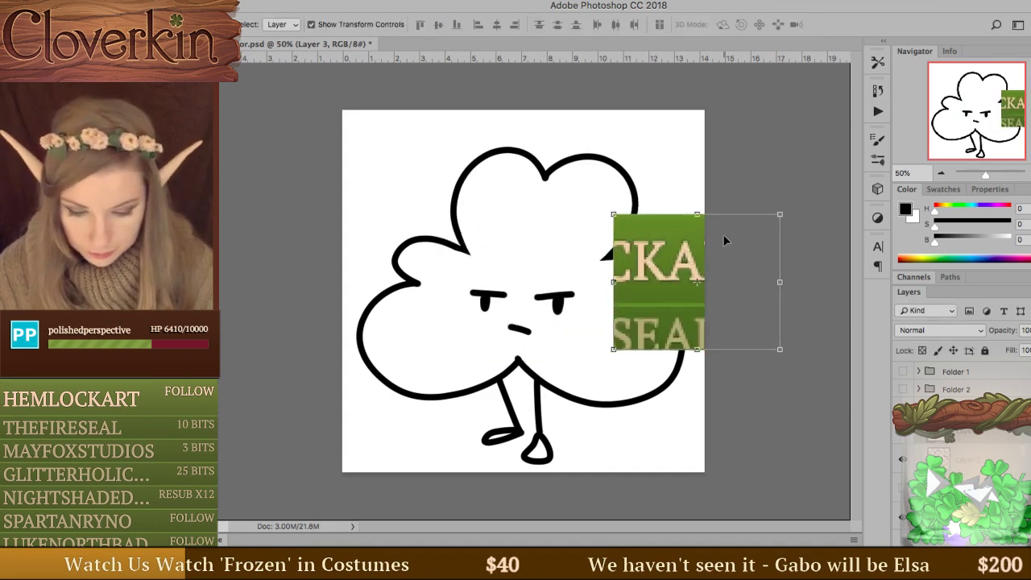
Sample the green of the pasted snippet as the foreground color and hide the snippet's layer.
{"action": "key", "text": "b"}
{"action": "left_click", "coordinate": [643, 219], "text": "alt"}
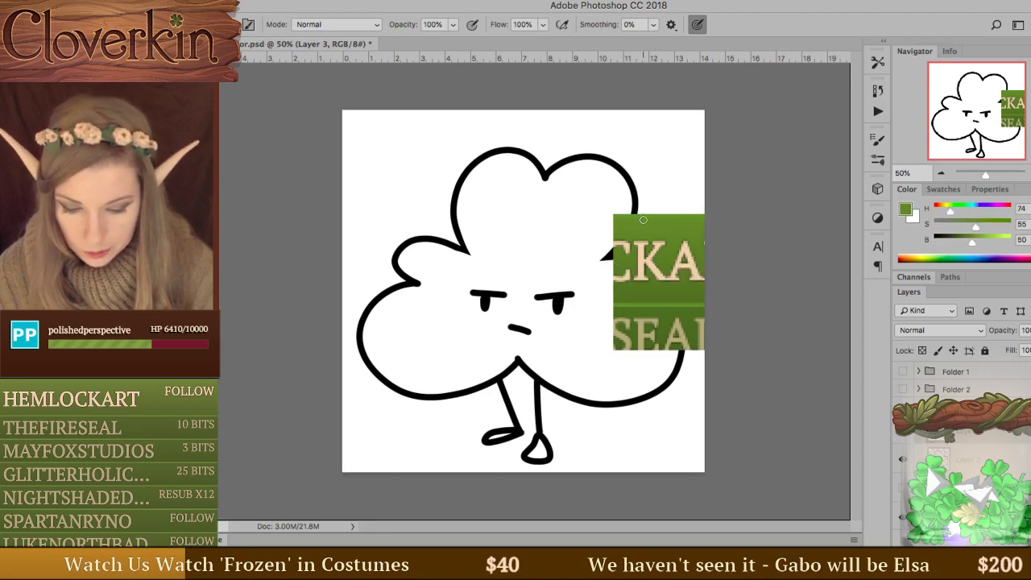
{"action": "key", "text": "Delete"}
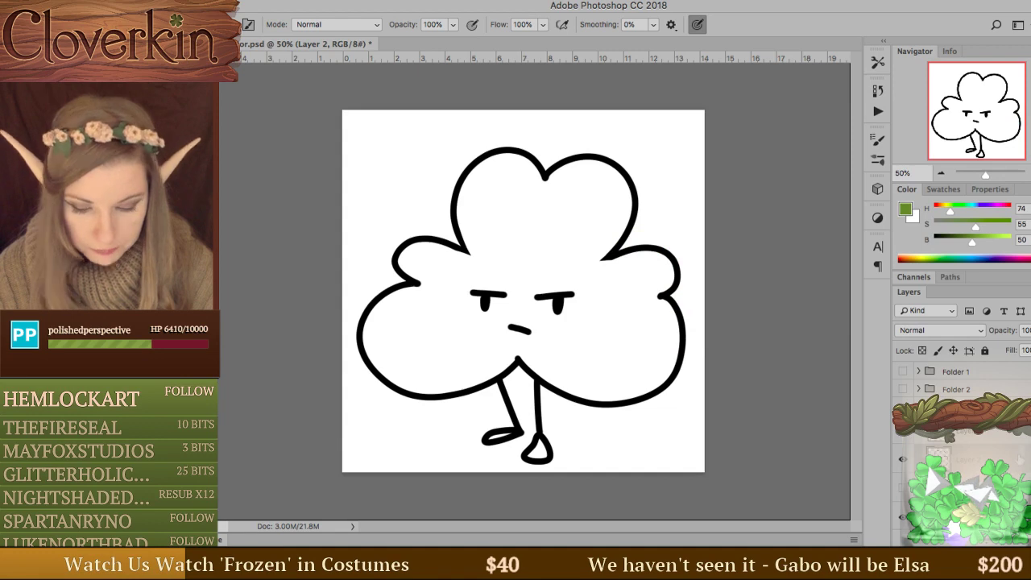
Add a Normal Color Overlay at 100% opacity to the clover's line art on Layer 2, using green #6f7f39.
{"action": "double_click", "coordinate": [967, 407]}
{"action": "left_click", "coordinate": [438, 271]}
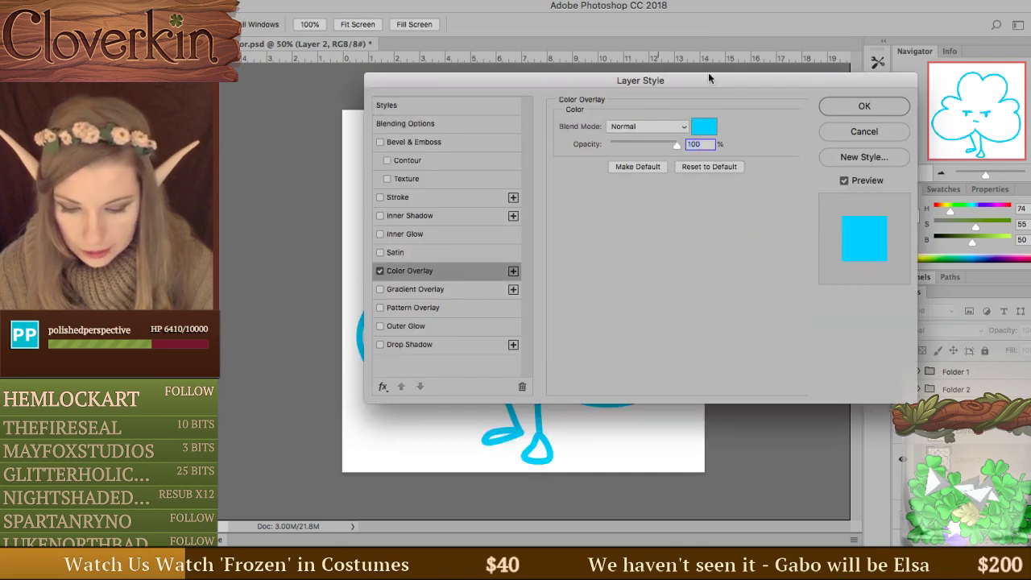
{"action": "left_click", "coordinate": [708, 129]}
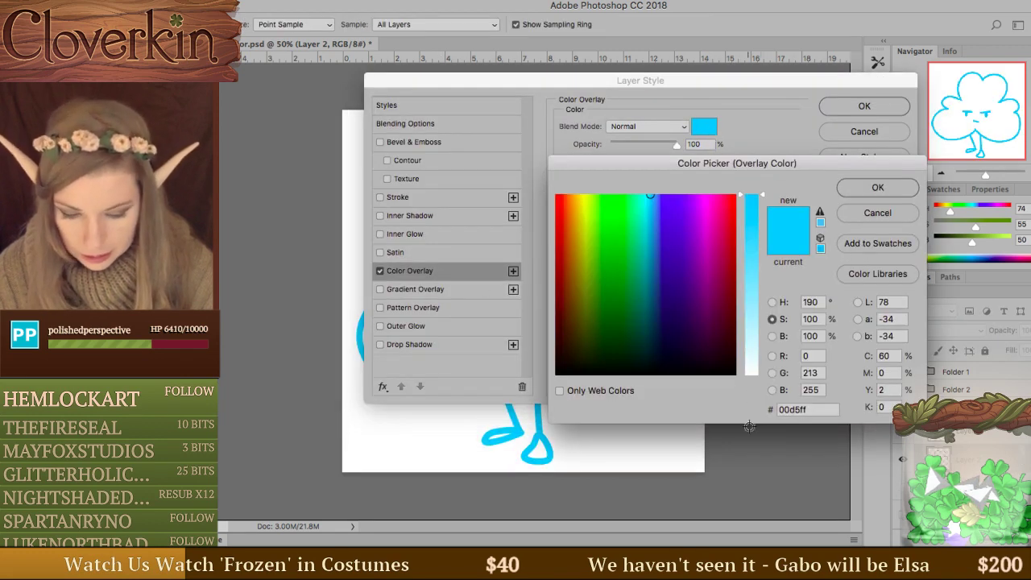
{"action": "left_click", "coordinate": [591, 282]}
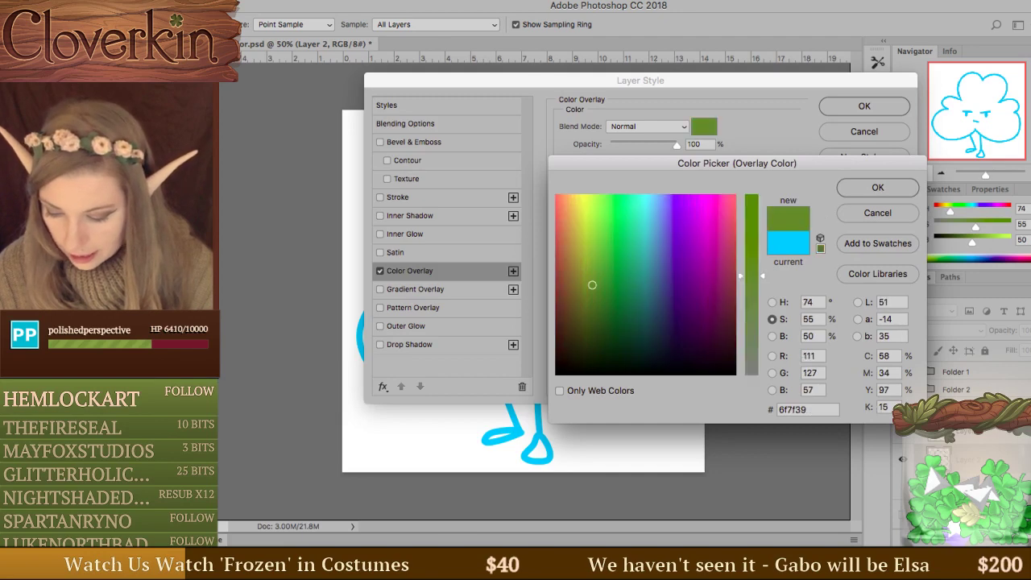
{"action": "left_click", "coordinate": [877, 189]}
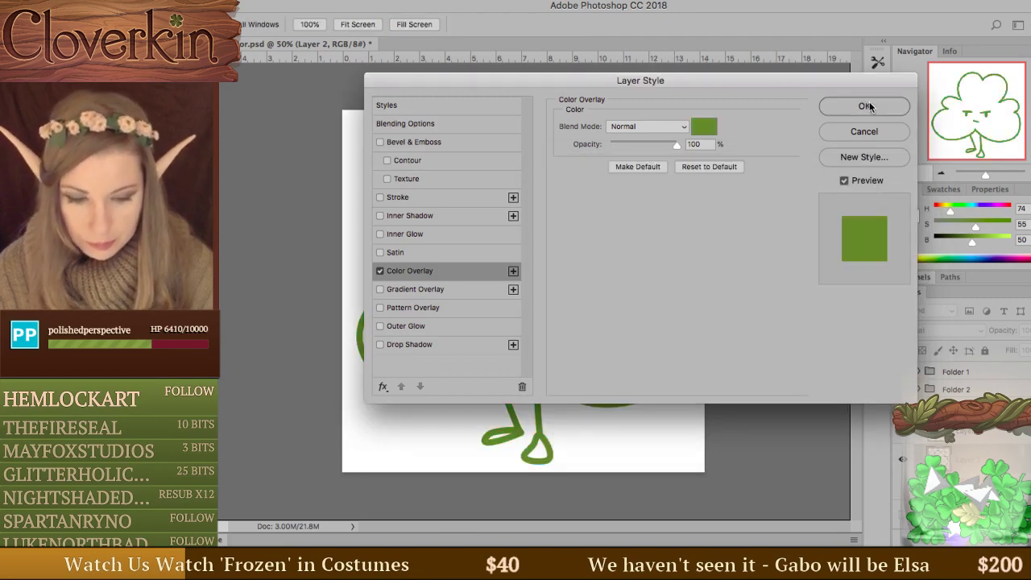
{"action": "left_click", "coordinate": [870, 108]}
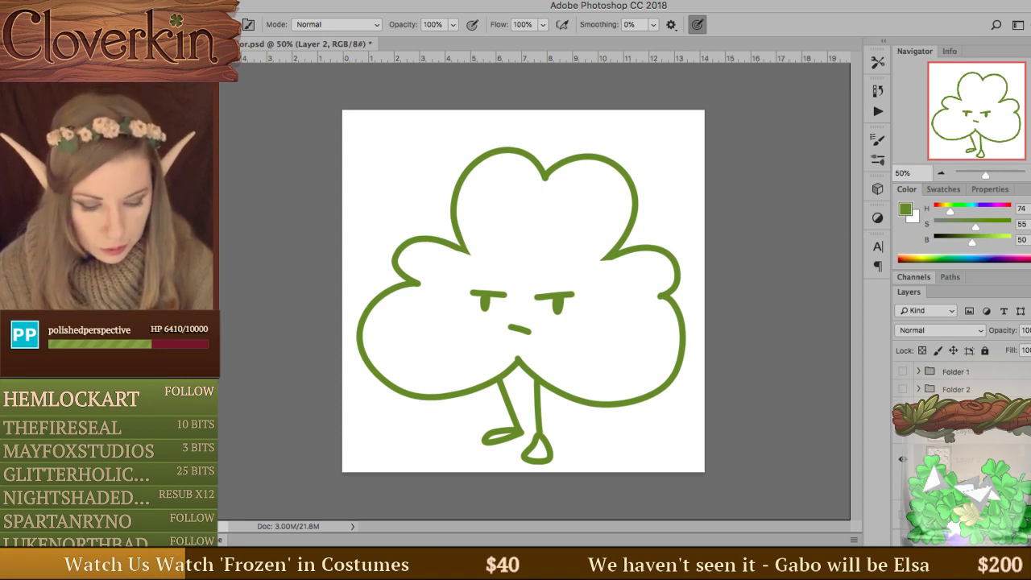
Clip the new empty Layer 4 to the clover line art with a clipping mask.
{"action": "right_click", "coordinate": [950, 467]}
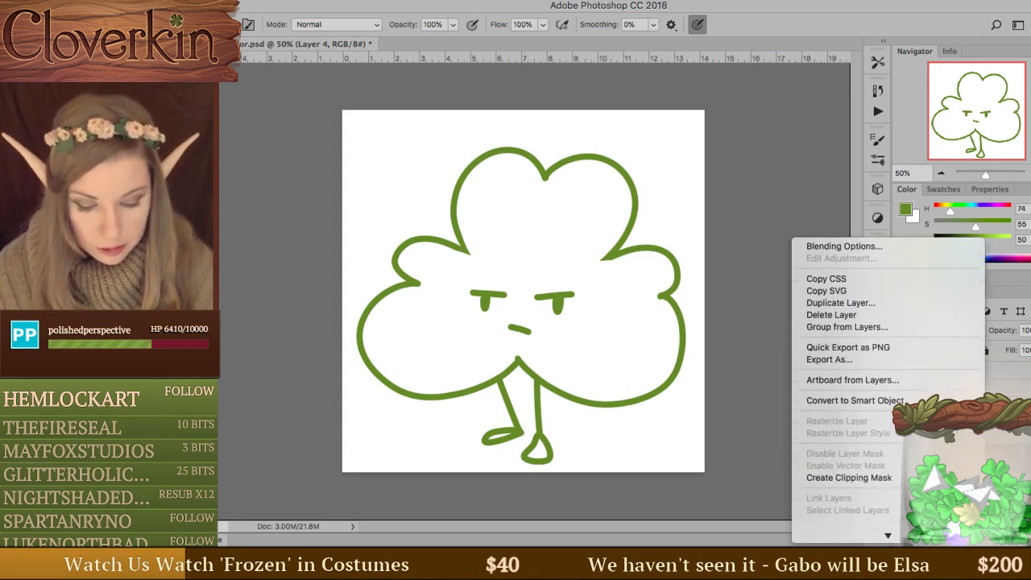
{"action": "left_click", "coordinate": [906, 476]}
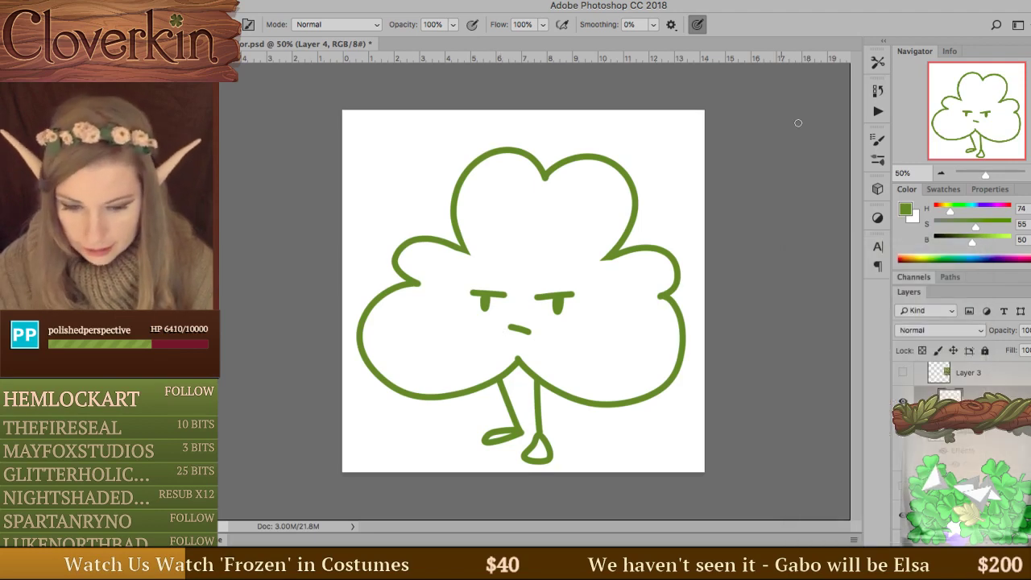
Float icons_color.psd in its own enlarged window and open a second window of the same document.
{"action": "left_click_drag", "start_coordinate": [355, 52], "coordinate": [510, 45]}
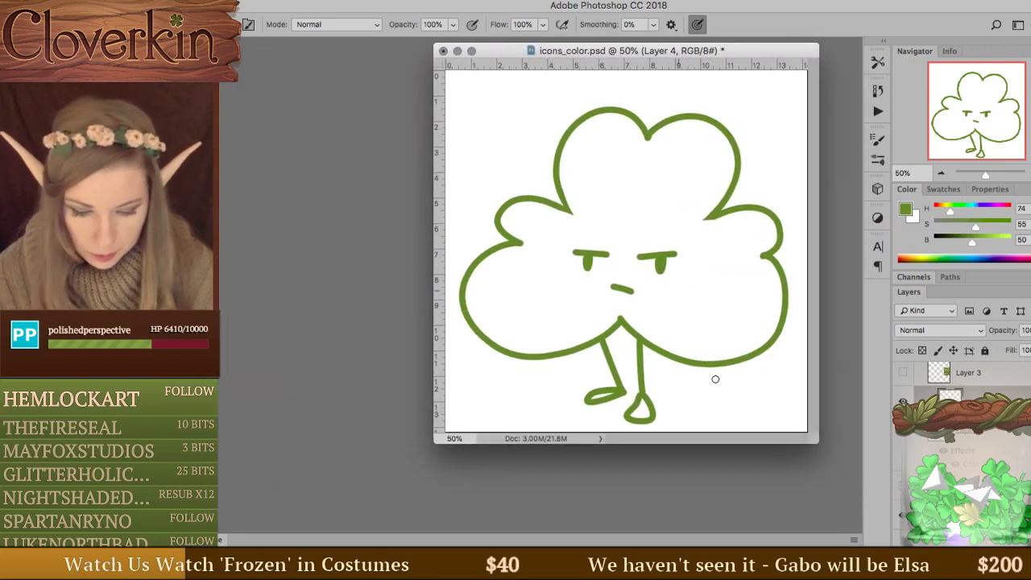
{"action": "left_click_drag", "start_coordinate": [815, 441], "coordinate": [848, 521]}
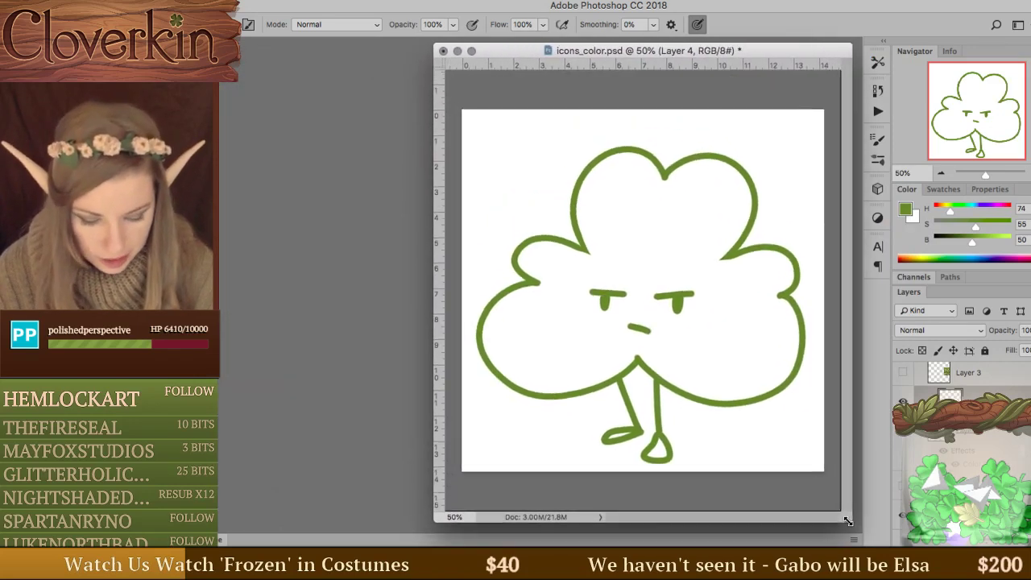
{"action": "left_click", "coordinate": [623, 5]}
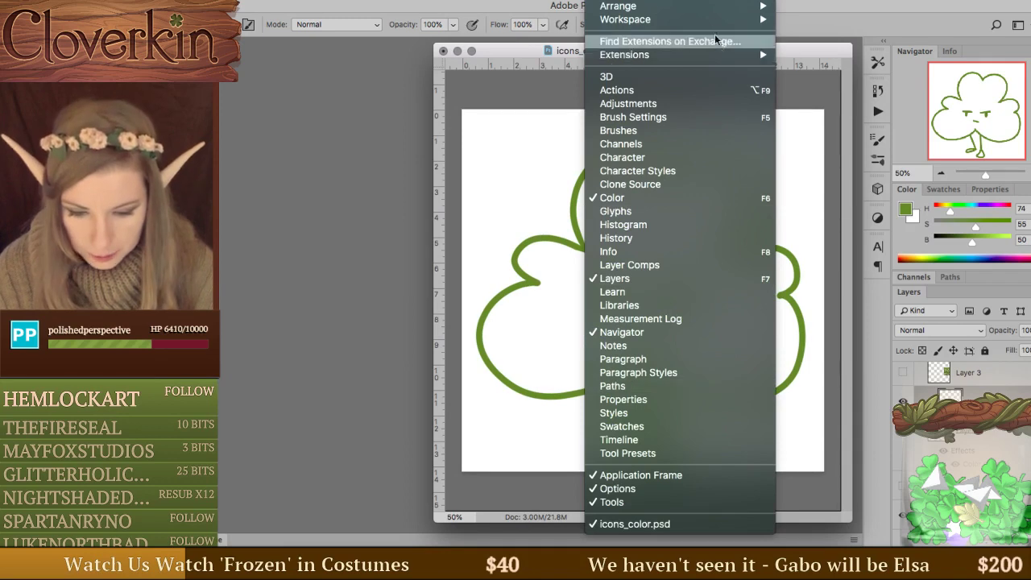
{"action": "mouse_move", "coordinate": [717, 15]}
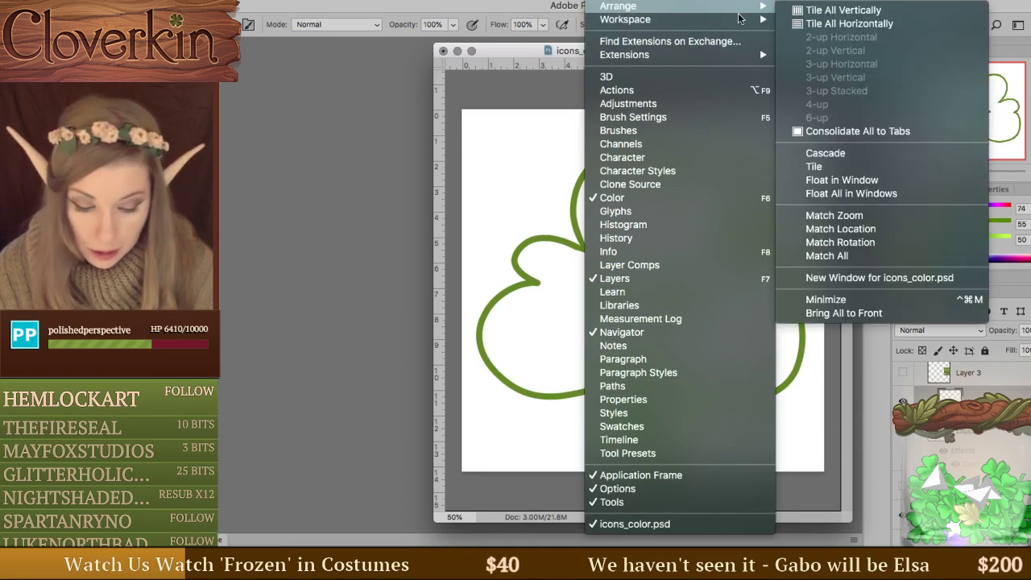
{"action": "left_click", "coordinate": [840, 277]}
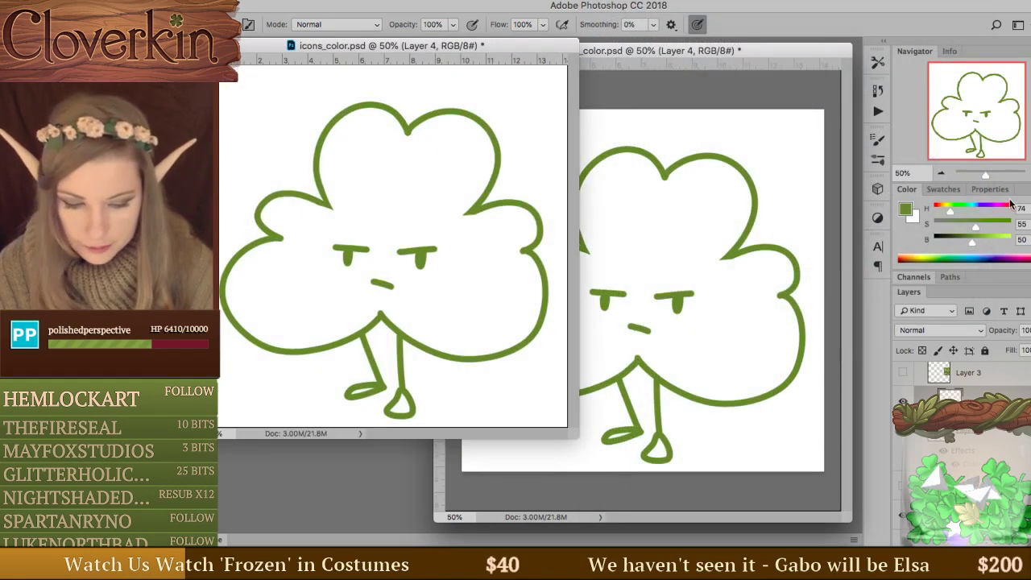
Zoom the second icons_color.psd window out to 8.33% and shrink it into a small preview beside the main window.
{"action": "left_click", "coordinate": [940, 172]}
{"action": "left_click", "coordinate": [940, 172]}
{"action": "left_click", "coordinate": [940, 172]}
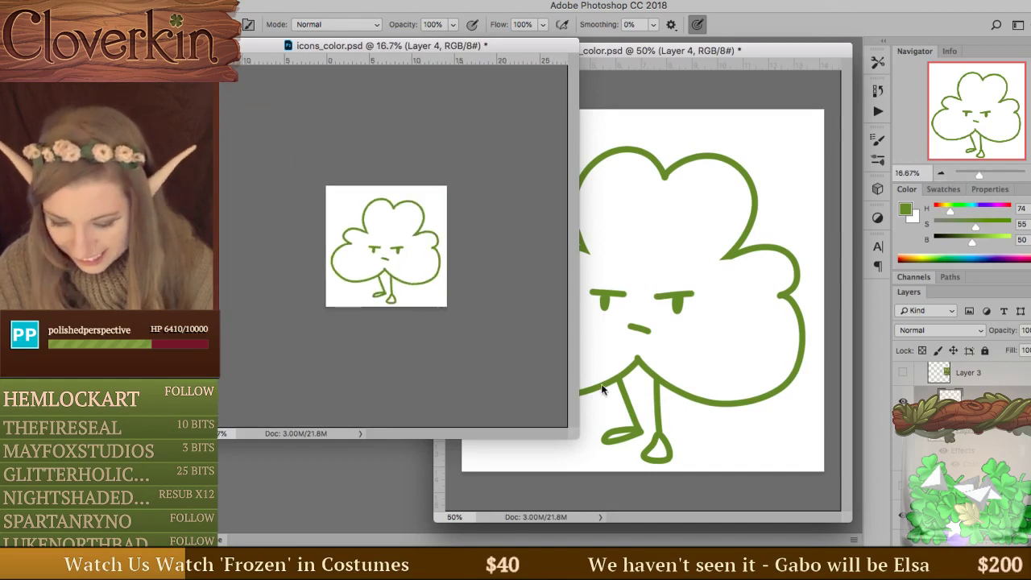
{"action": "left_click_drag", "start_coordinate": [573, 437], "coordinate": [412, 238]}
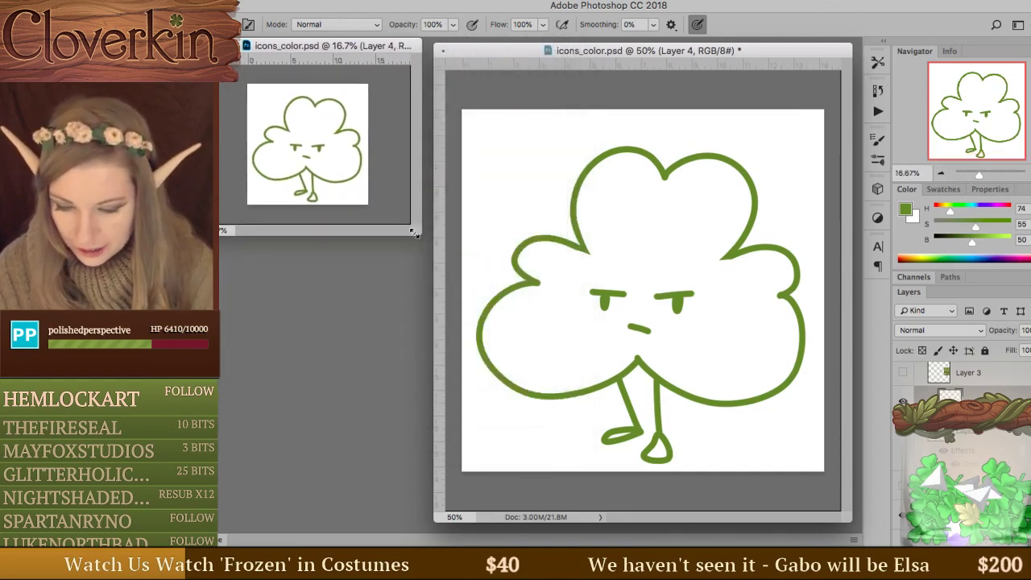
{"action": "left_click", "coordinate": [940, 172]}
{"action": "left_click", "coordinate": [940, 172]}
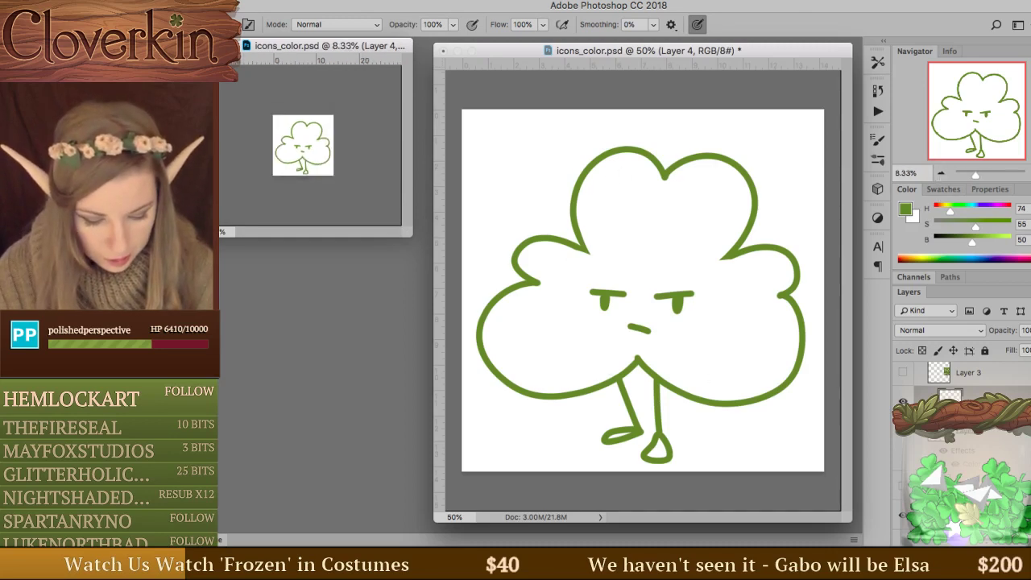
Hide the clover's Folder 3, then show and expand Folder 1 with the fluffy shrub line art.
{"action": "key", "text": "alt+bracketleft"}
{"action": "key", "text": "alt+bracketleft"}
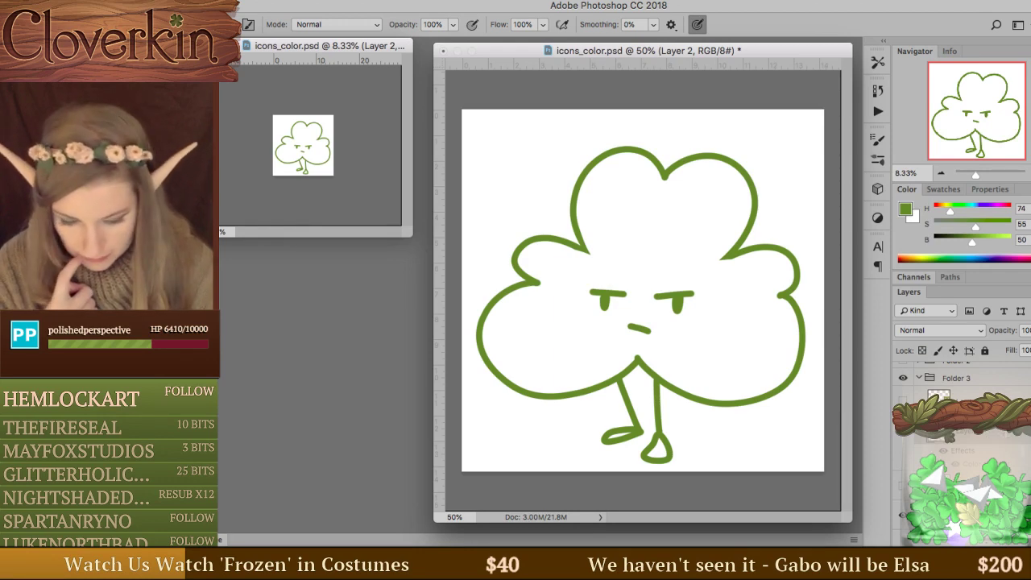
{"action": "key", "text": "alt+bracketright"}
{"action": "left_click", "coordinate": [903, 371], "text": "alt"}
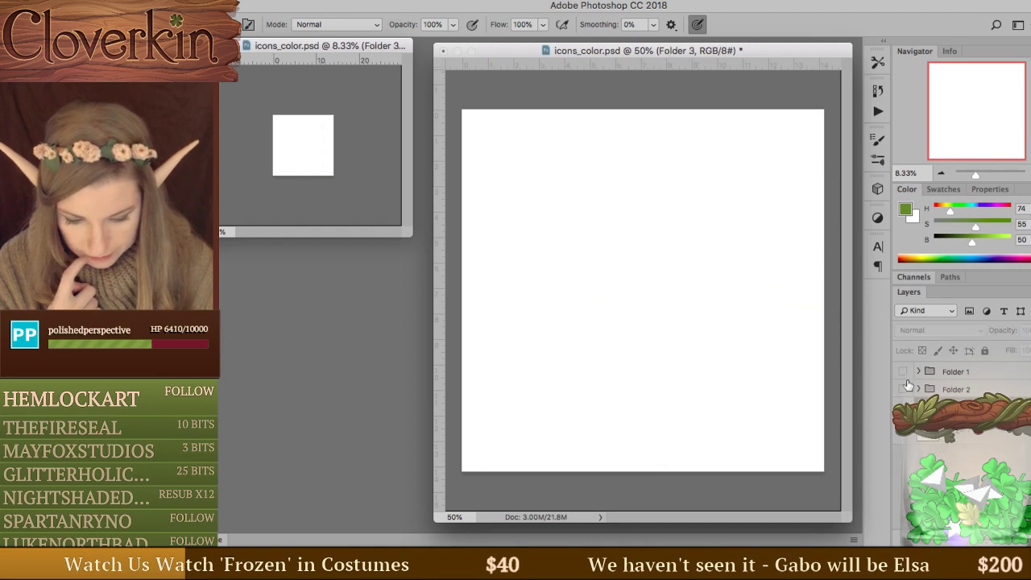
{"action": "left_click", "coordinate": [918, 372]}
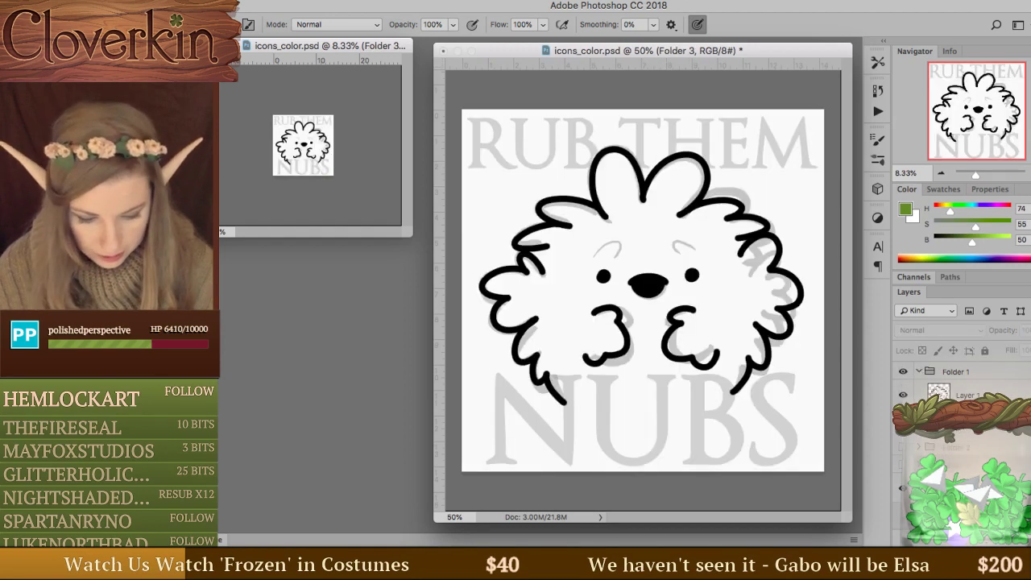
Open the sketch file icons.psd from the Subs folder.
{"action": "key", "text": "super+o"}
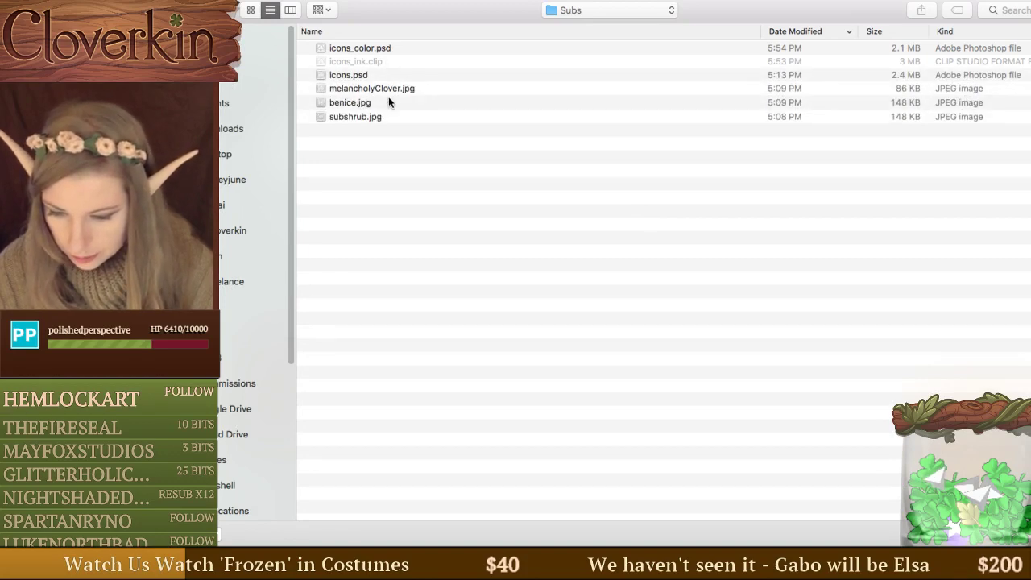
{"action": "left_click", "coordinate": [390, 77]}
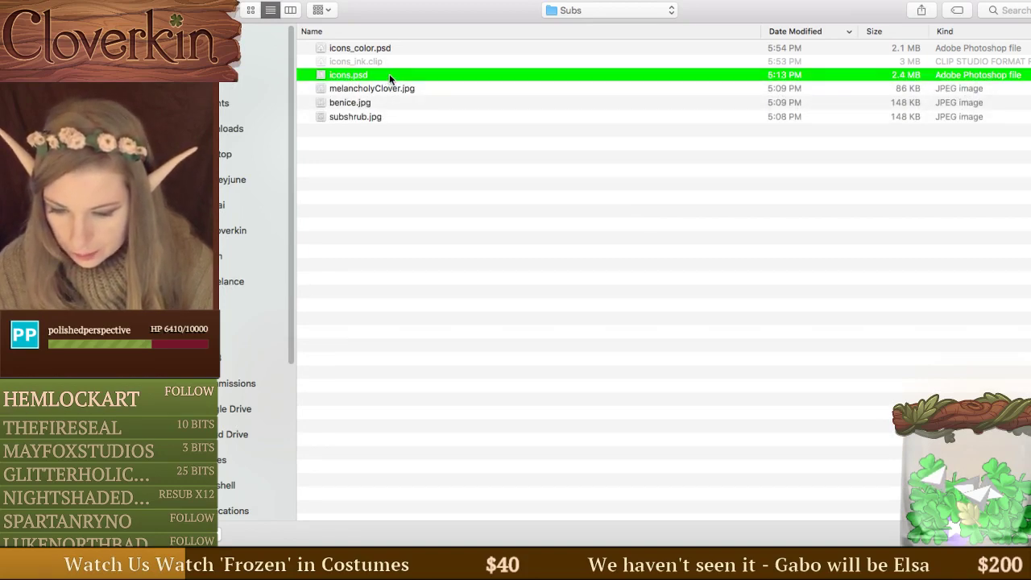
{"action": "double_click", "coordinate": [390, 76]}
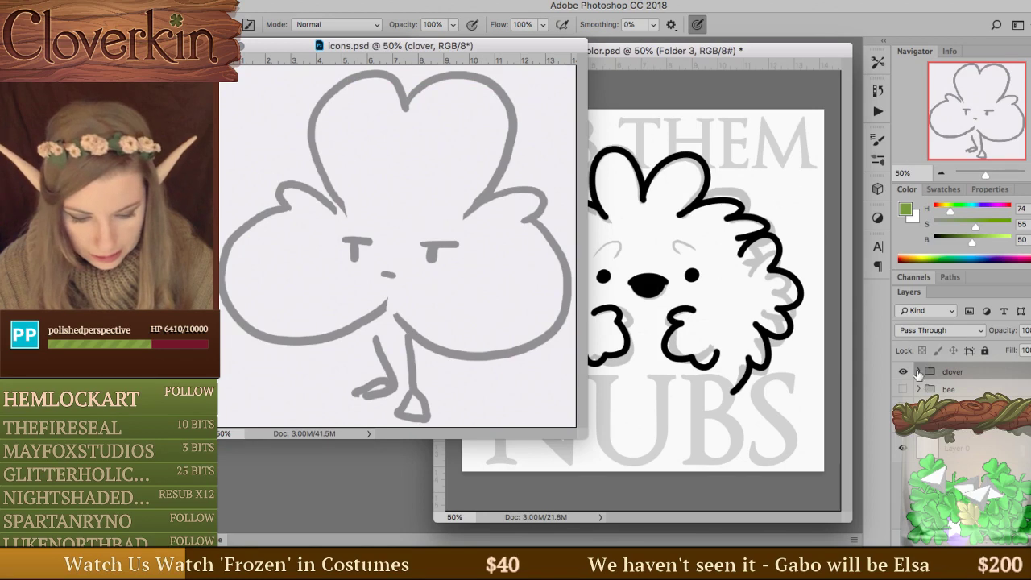
In icons.psd, hide the clover group, show the shrub sketch with its lettering, and select and expand the subshrub group.
{"action": "left_click", "coordinate": [902, 371]}
{"action": "left_click", "coordinate": [902, 389]}
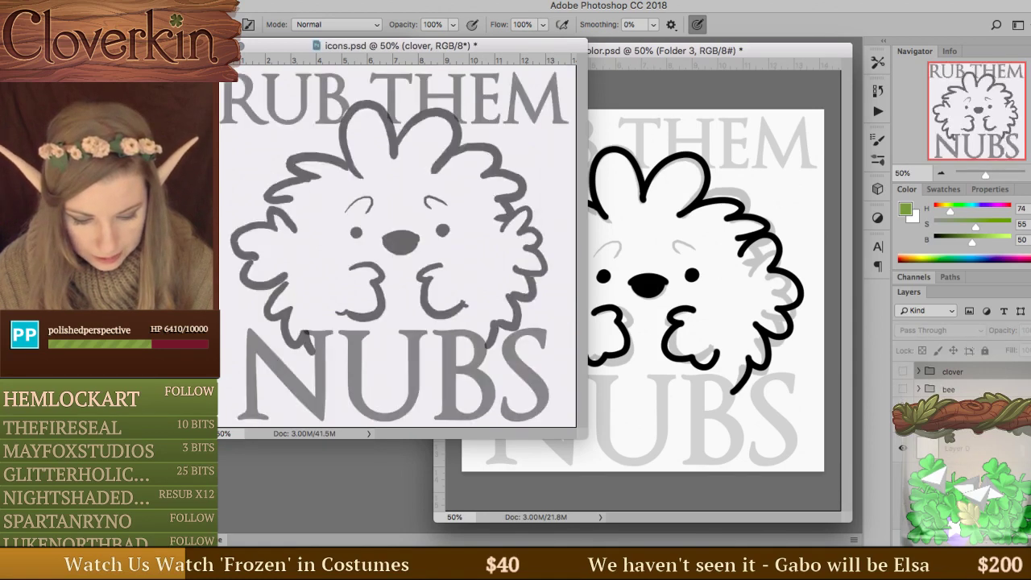
{"action": "left_click", "coordinate": [950, 406]}
{"action": "scroll", "coordinate": [991, 442], "scroll_direction": "down", "scroll_amount": 2}
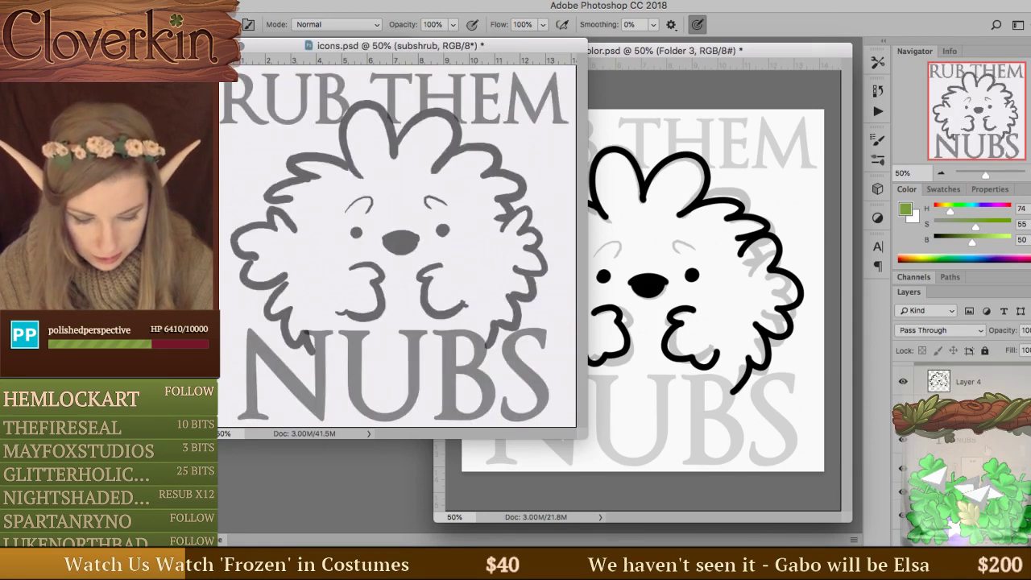
Copy the RUB THEM and NUBS text layers from icons.psd into icons_color.psd, and move the icons.psd window down.
{"action": "left_click", "coordinate": [991, 443]}
{"action": "left_click_drag", "start_coordinate": [990, 443], "coordinate": [712, 374]}
{"action": "left_click_drag", "start_coordinate": [261, 46], "coordinate": [258, 114]}
{"action": "left_click", "coordinate": [921, 377]}
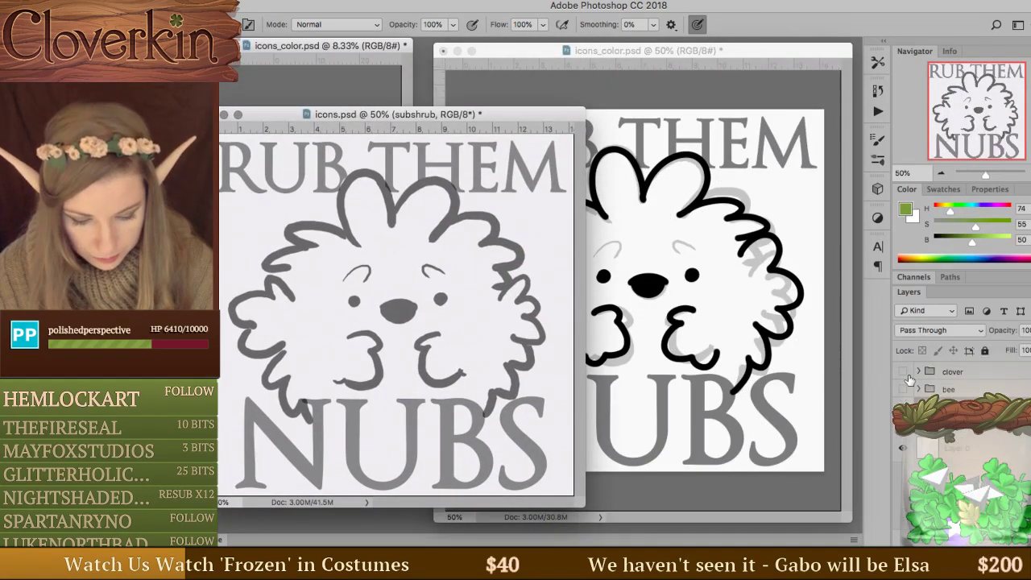
Hide Folder 1 and show Folder 2 in icons_color.psd.
{"action": "left_click", "coordinate": [838, 387]}
{"action": "left_click", "coordinate": [919, 372]}
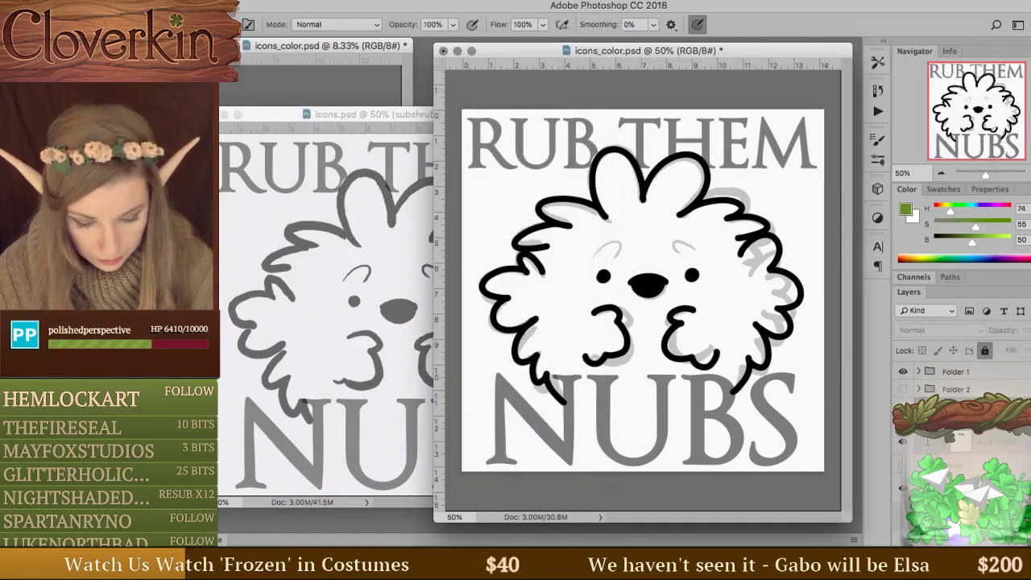
{"action": "left_click", "coordinate": [914, 373]}
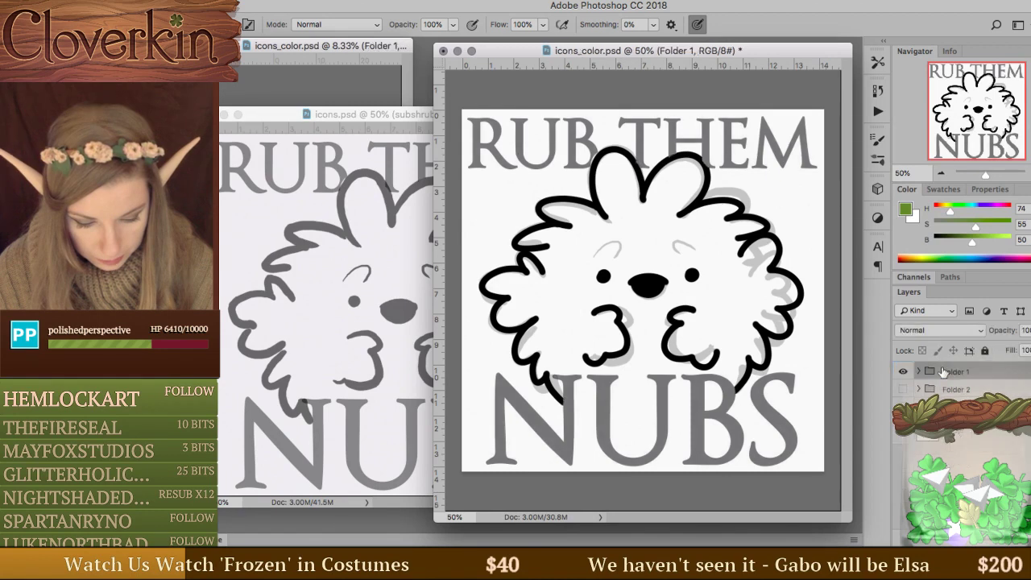
{"action": "left_click", "coordinate": [903, 371]}
{"action": "left_click", "coordinate": [903, 389]}
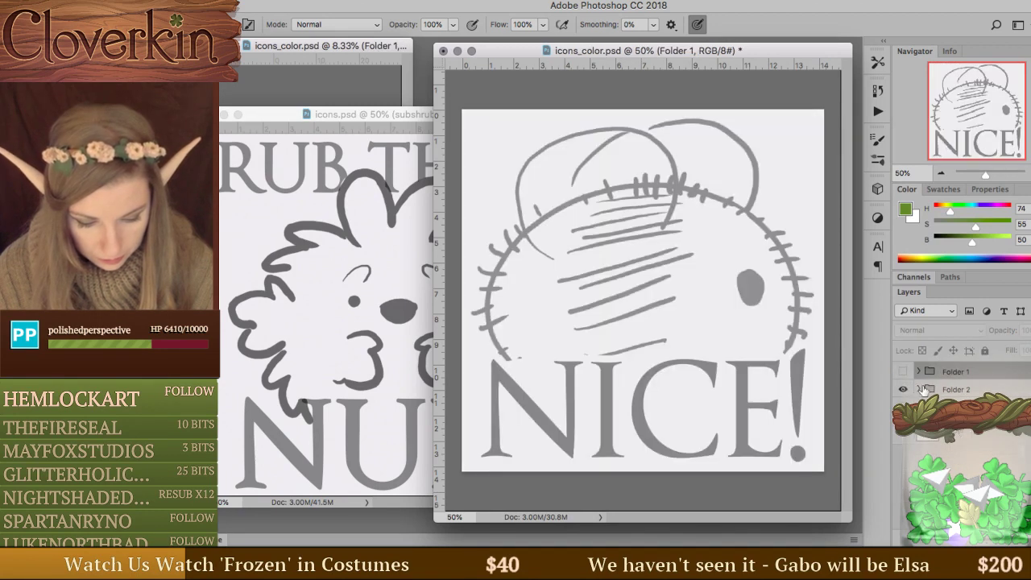
{"action": "left_click", "coordinate": [919, 391]}
Copy the NICE! text layer from the bee folder of icons.psd into Folder 2 of icons_color.psd.
{"action": "left_click", "coordinate": [429, 235]}
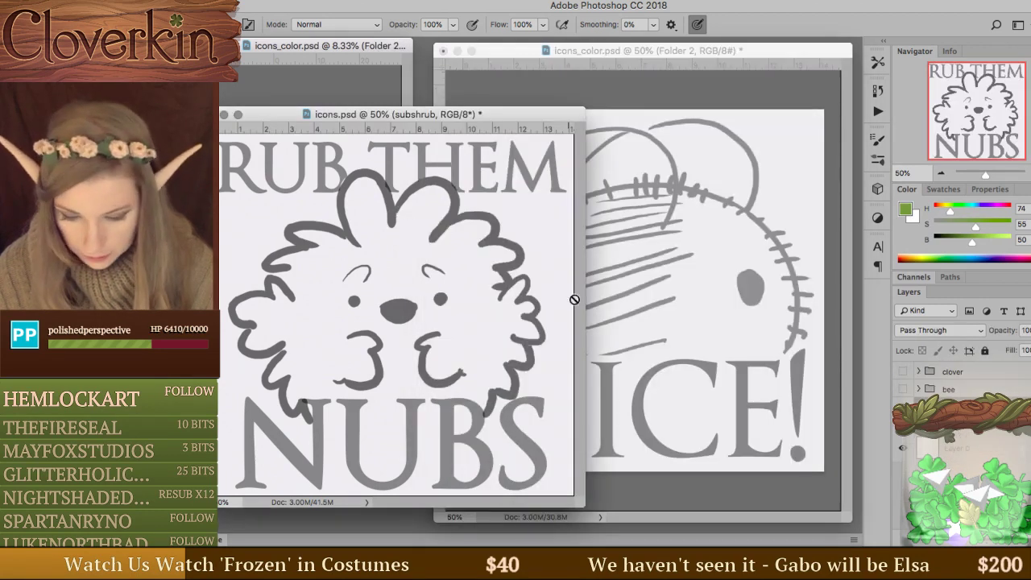
{"action": "left_click", "coordinate": [903, 389]}
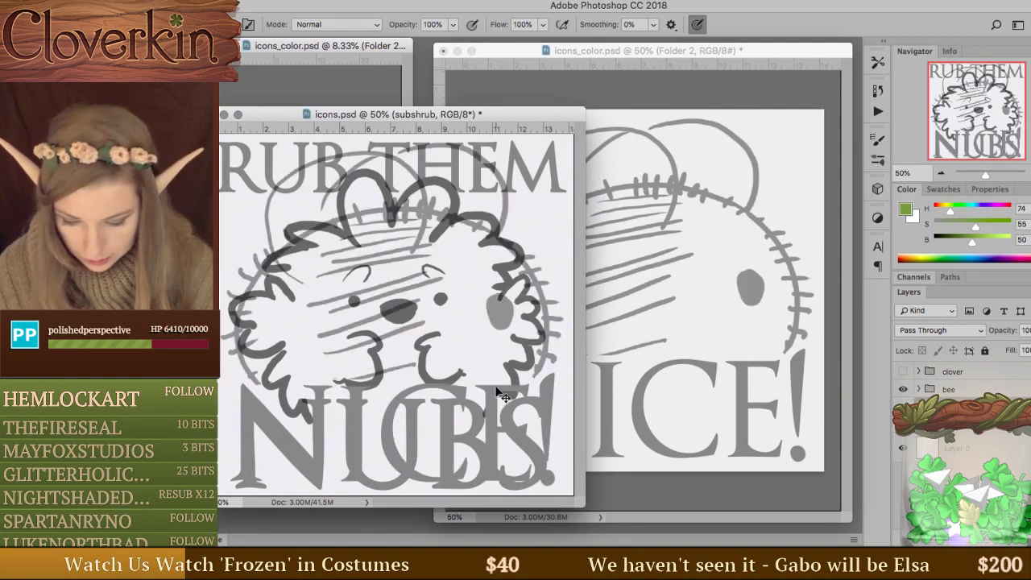
{"action": "left_click", "coordinate": [918, 389]}
{"action": "left_click", "coordinate": [702, 355]}
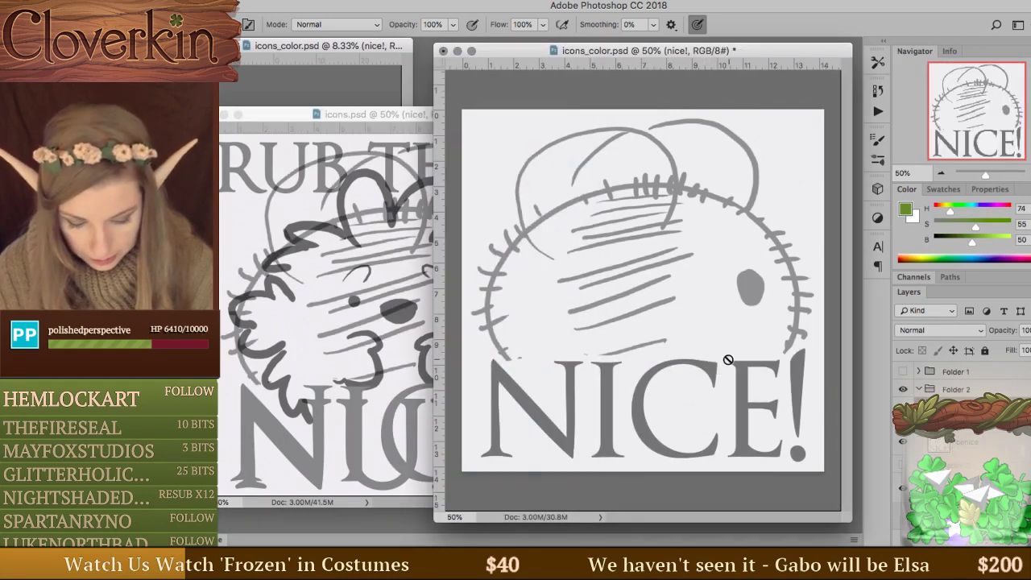
{"action": "left_click", "coordinate": [914, 391]}
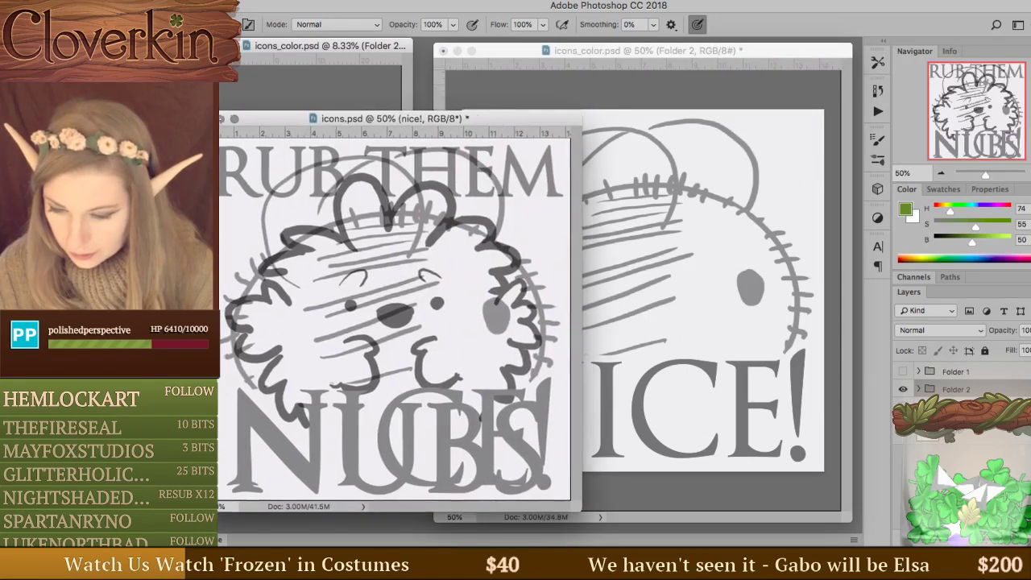
Put away the icons.psd window and rename Folder 2 in icons_color.psd as bee.
{"action": "left_click", "coordinate": [230, 118]}
{"action": "left_click", "coordinate": [588, 196]}
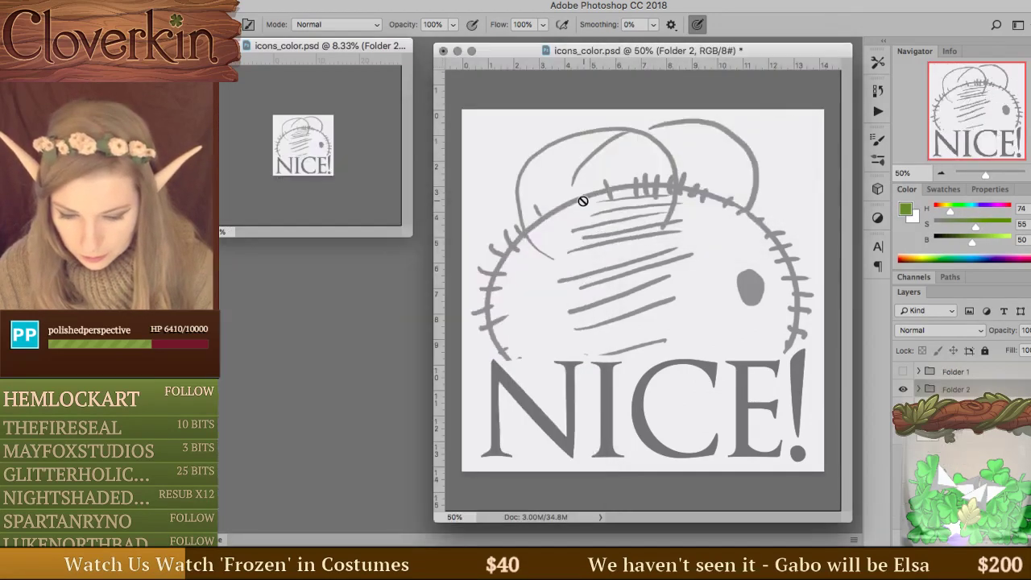
{"action": "double_click", "coordinate": [955, 390]}
{"action": "type", "text": "bee"}
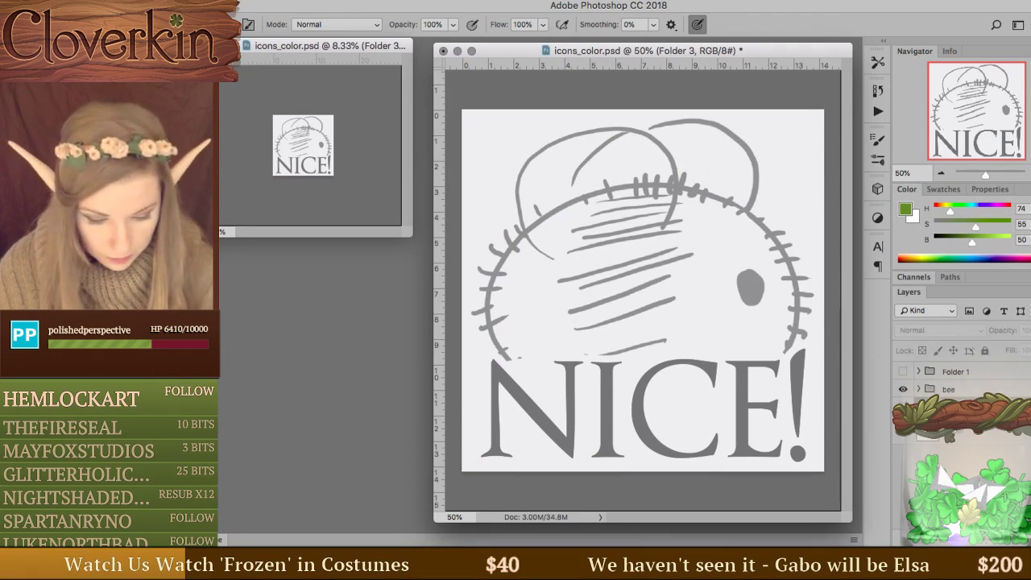
{"action": "key", "text": "Return"}
Show Folder 1 instead of the bee folder and rename it subshrub.
{"action": "left_click", "coordinate": [903, 389]}
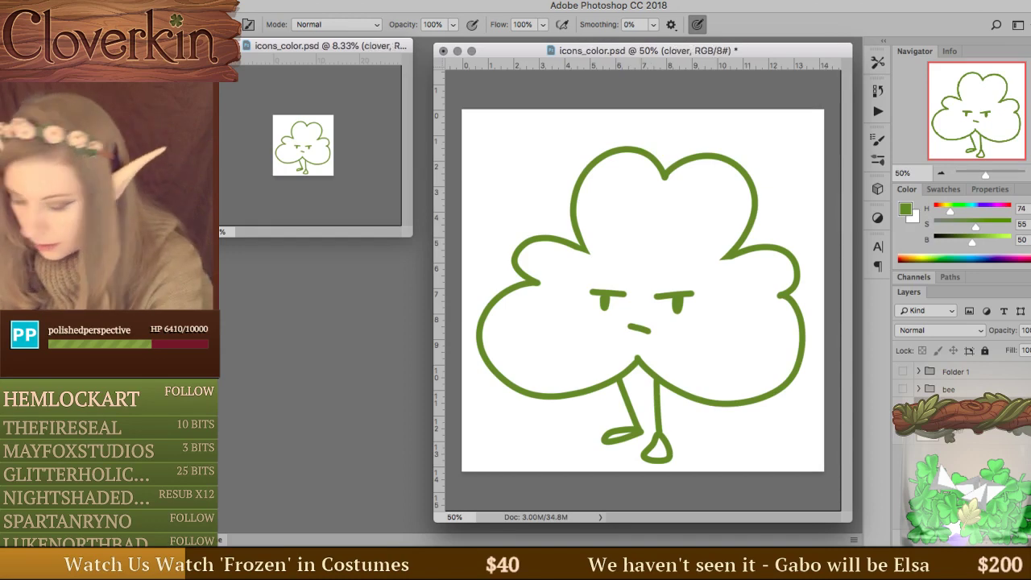
{"action": "left_click", "coordinate": [903, 373]}
{"action": "left_click", "coordinate": [903, 372]}
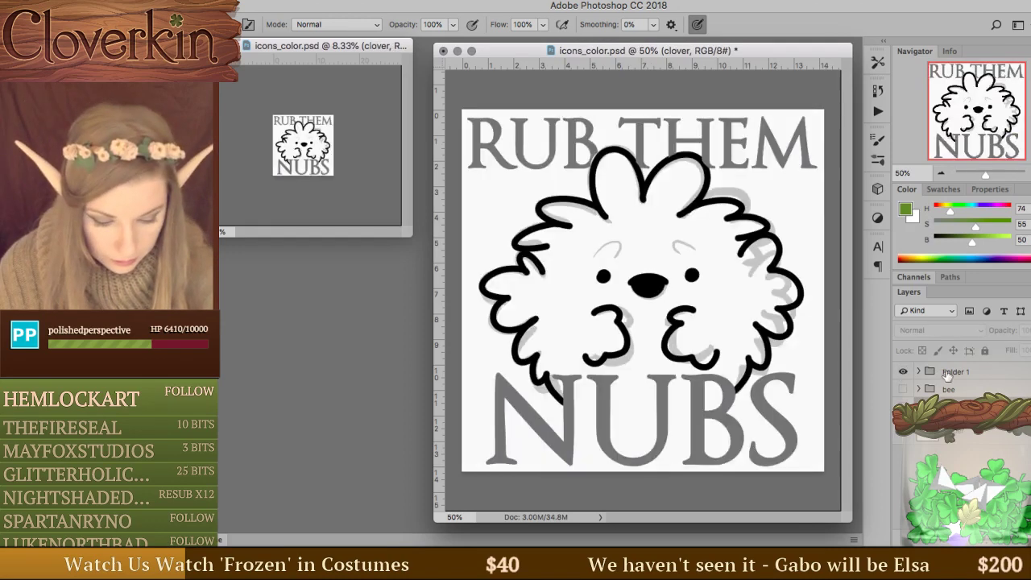
{"action": "double_click", "coordinate": [955, 371]}
{"action": "type", "text": "subshrub"}
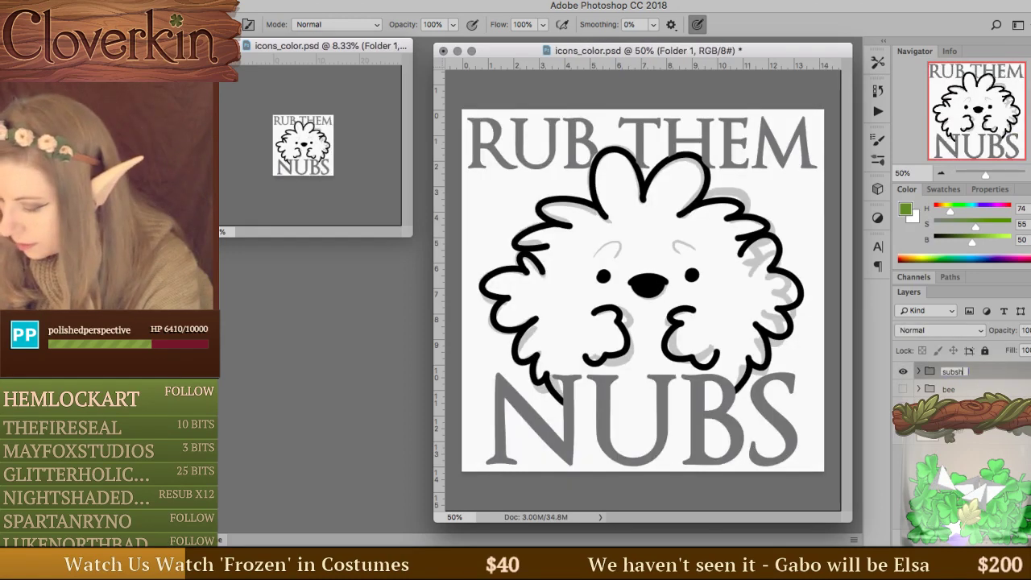
{"action": "key", "text": "Return"}
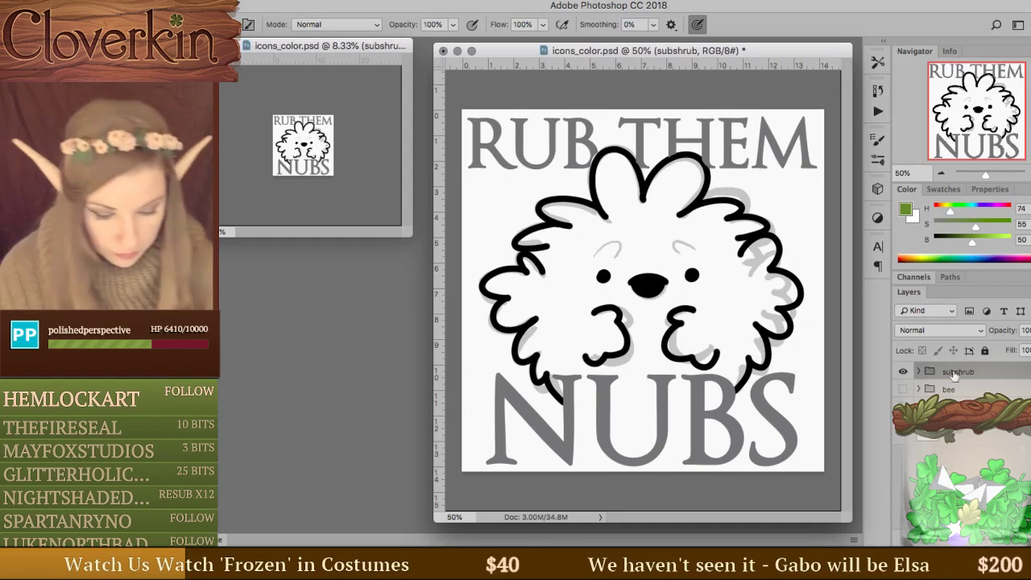
Hide the grey sketch layer inside the subshrub folder.
{"action": "left_click", "coordinate": [903, 373]}
{"action": "left_click", "coordinate": [904, 373]}
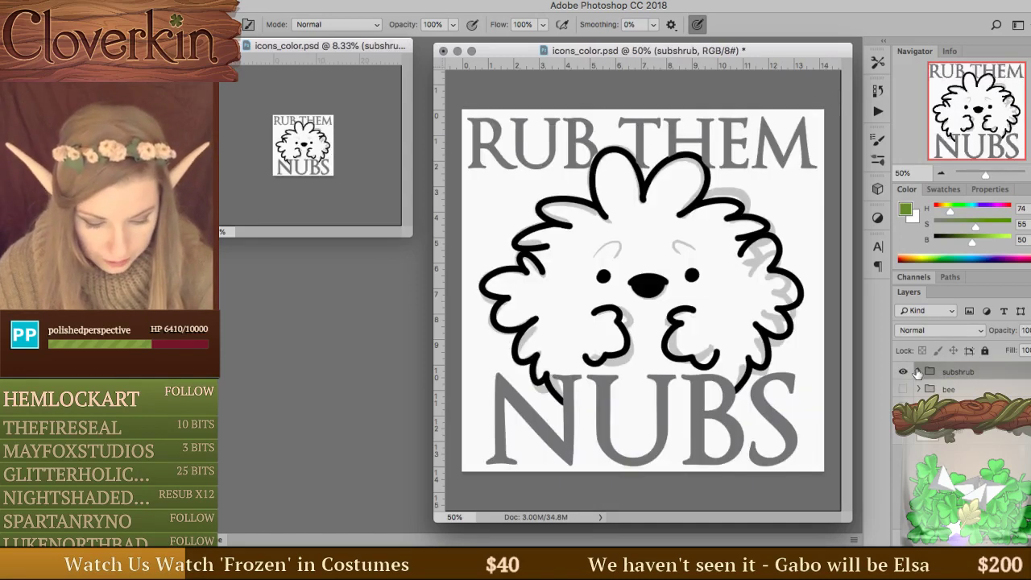
{"action": "left_click", "coordinate": [918, 372]}
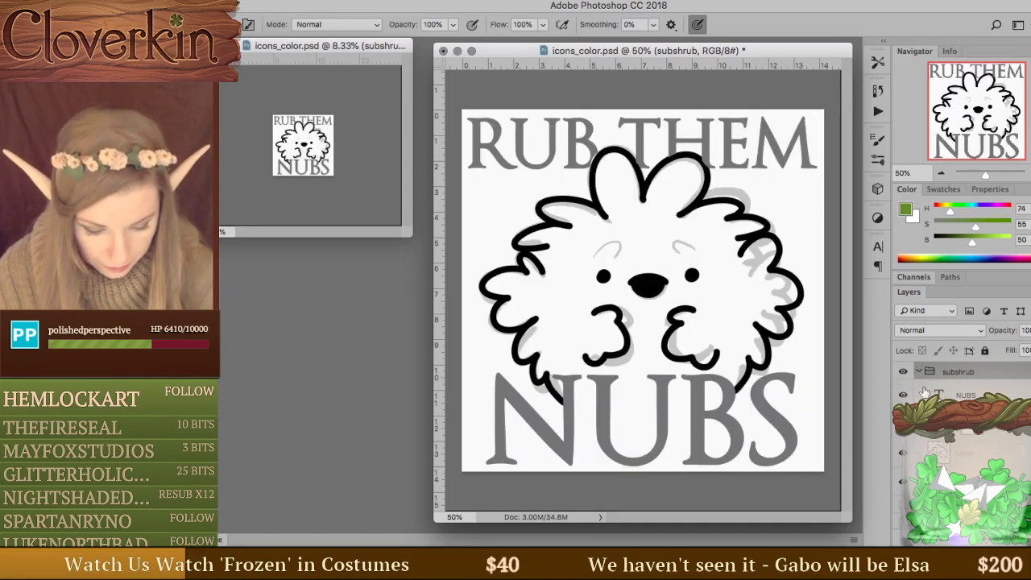
{"action": "left_click", "coordinate": [902, 481]}
Apply a dark green Color Overlay at 100% opacity with Normal blending to the subshrub line art, Layer 1.
{"action": "left_click", "coordinate": [1018, 451]}
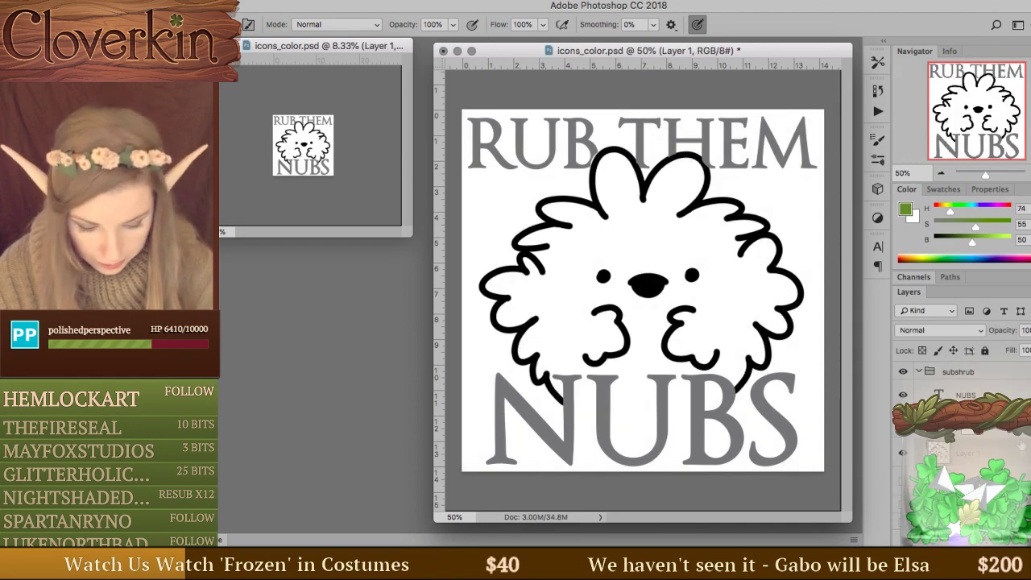
{"action": "double_click", "coordinate": [1018, 451]}
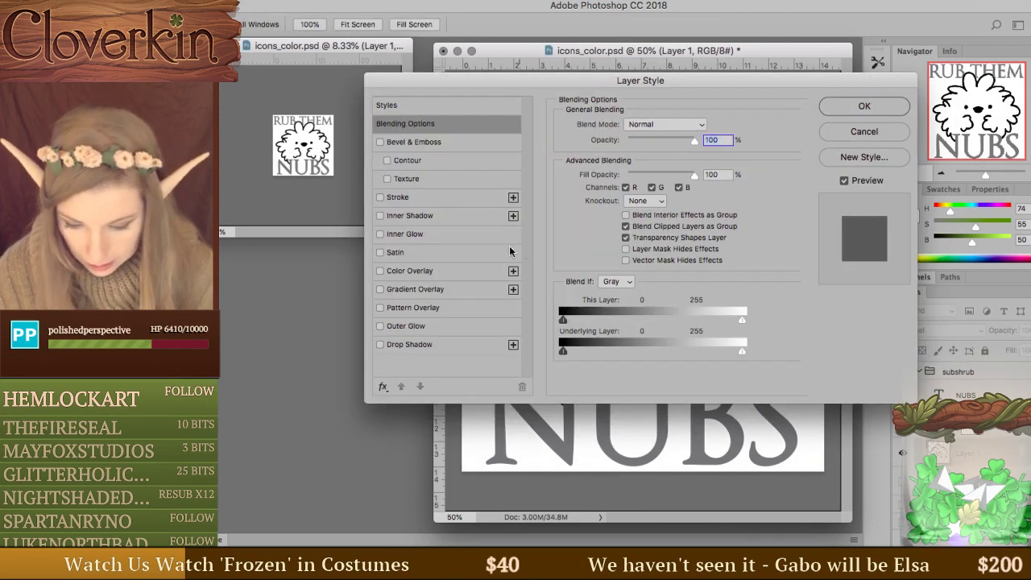
{"action": "left_click", "coordinate": [458, 272]}
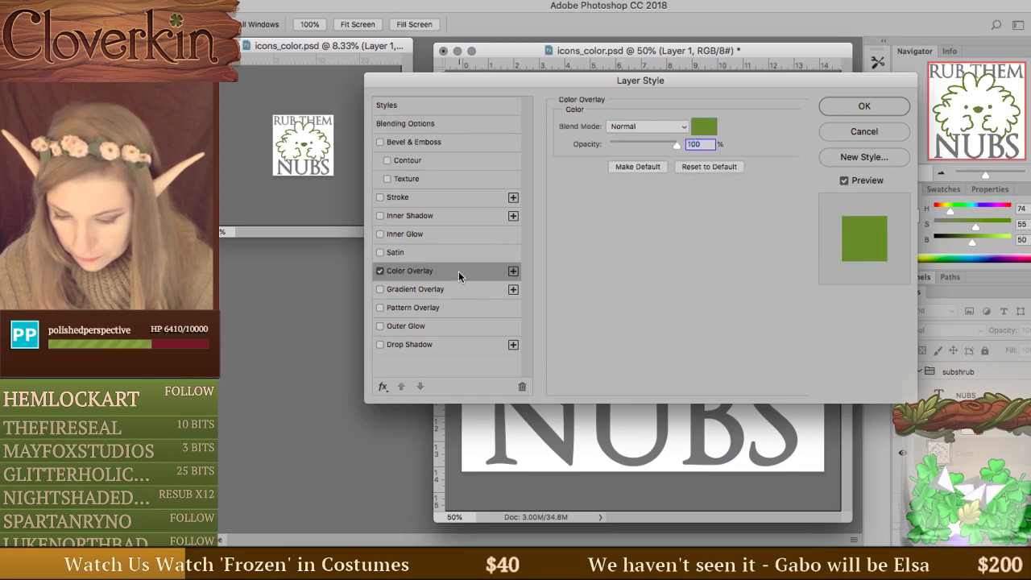
{"action": "left_click_drag", "start_coordinate": [721, 81], "coordinate": [565, 345]}
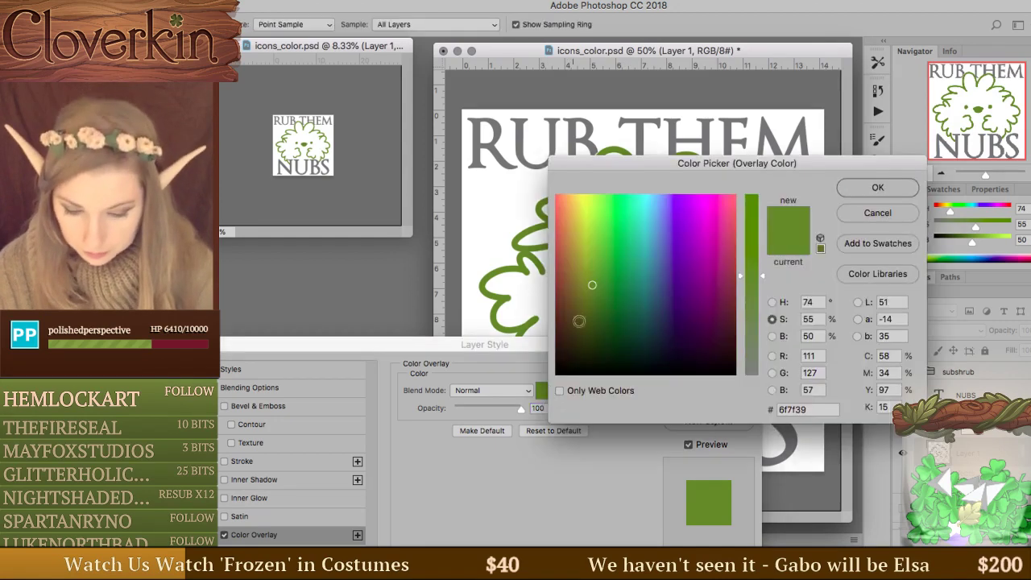
{"action": "left_click", "coordinate": [548, 390]}
{"action": "mouse_move", "coordinate": [599, 301]}
{"action": "left_mouse_down"}
{"action": "mouse_move", "coordinate": [628, 300]}
{"action": "mouse_move", "coordinate": [613, 298]}
{"action": "left_mouse_up"}
{"action": "key", "text": "Return"}
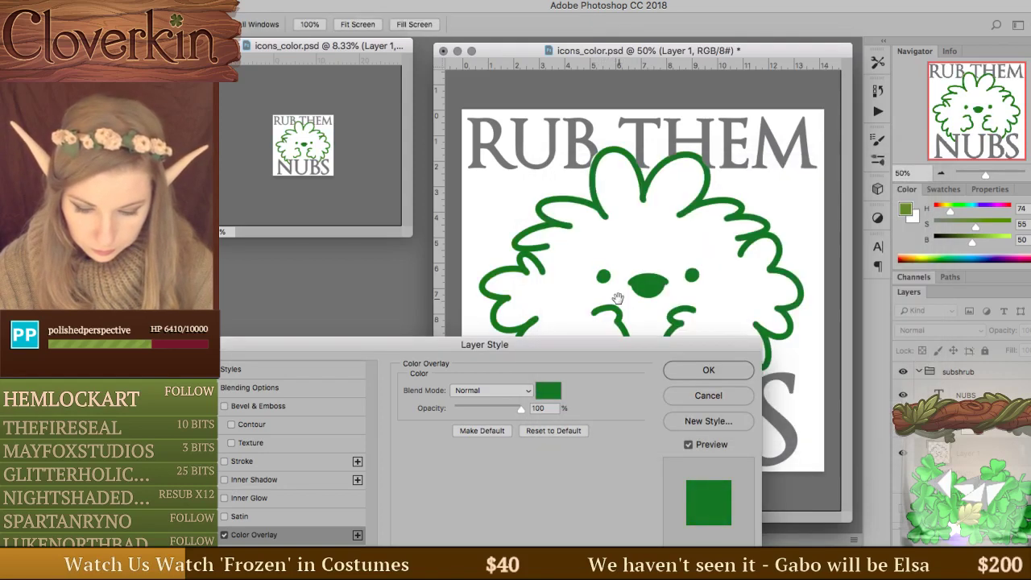
{"action": "left_click", "coordinate": [728, 368]}
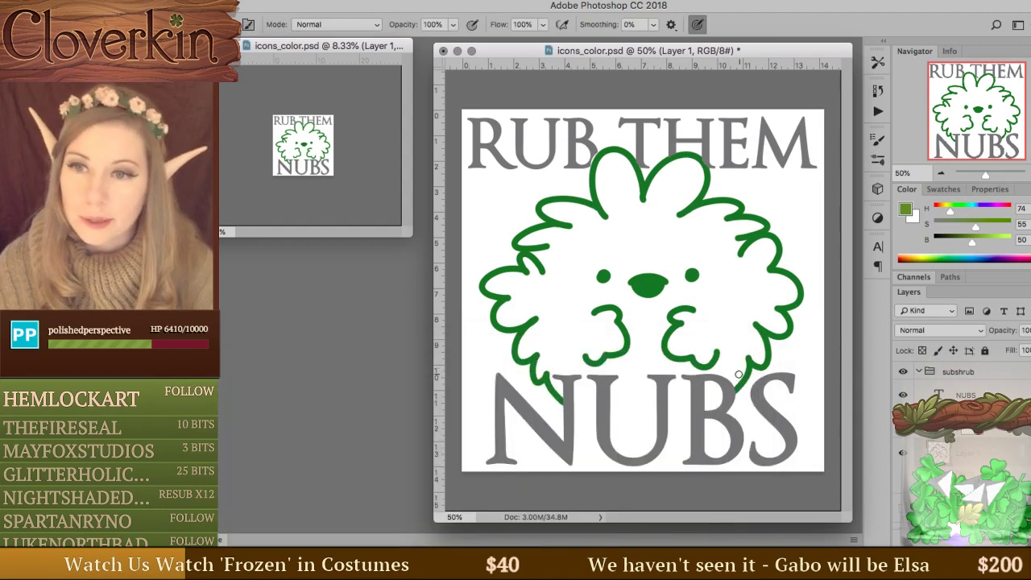
Remove the RUB THEM layer's mask and place both unlocked text layers beneath the green line art.
{"action": "left_click", "coordinate": [967, 391]}
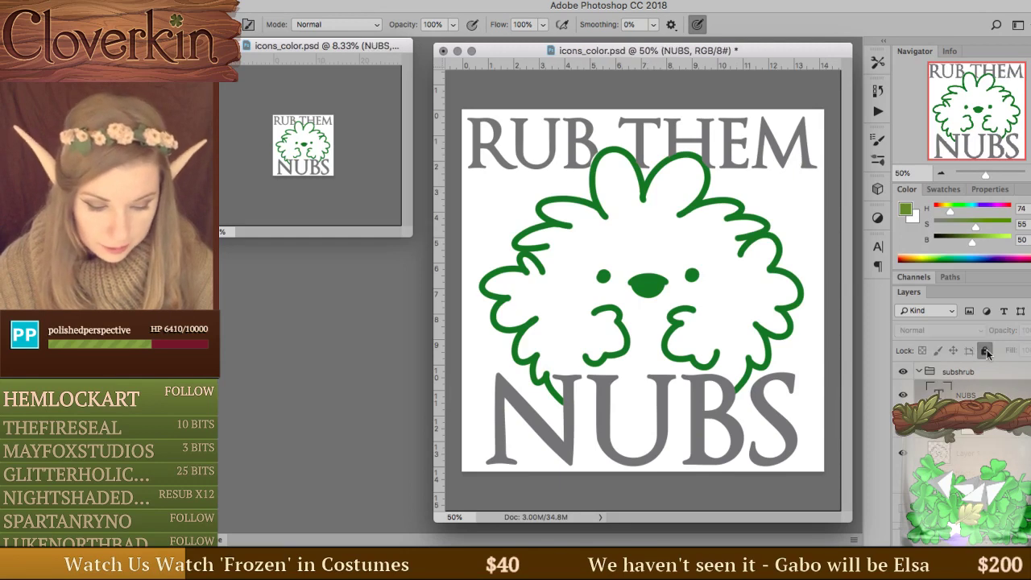
{"action": "left_click", "coordinate": [984, 351]}
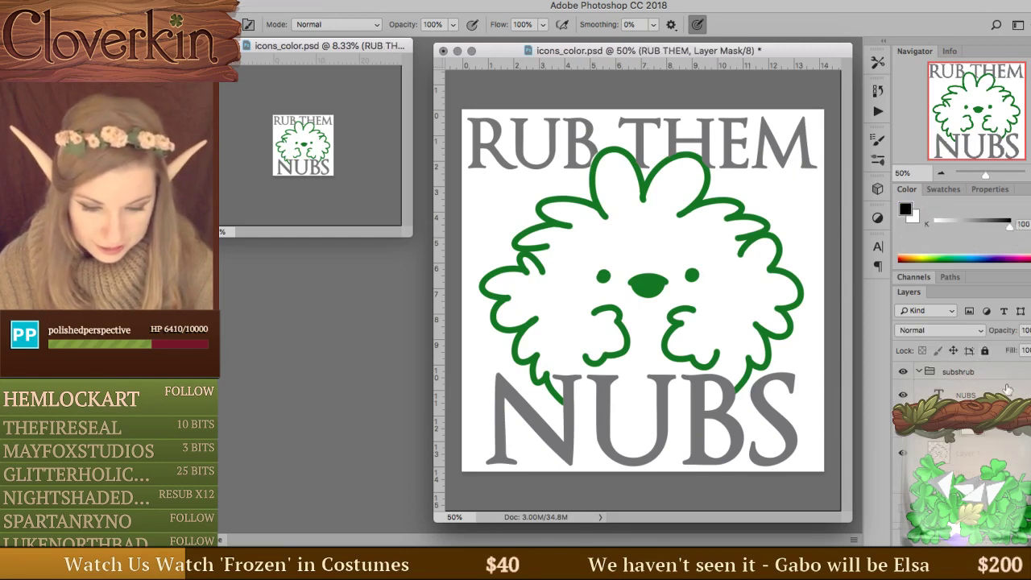
{"action": "right_click", "coordinate": [948, 405]}
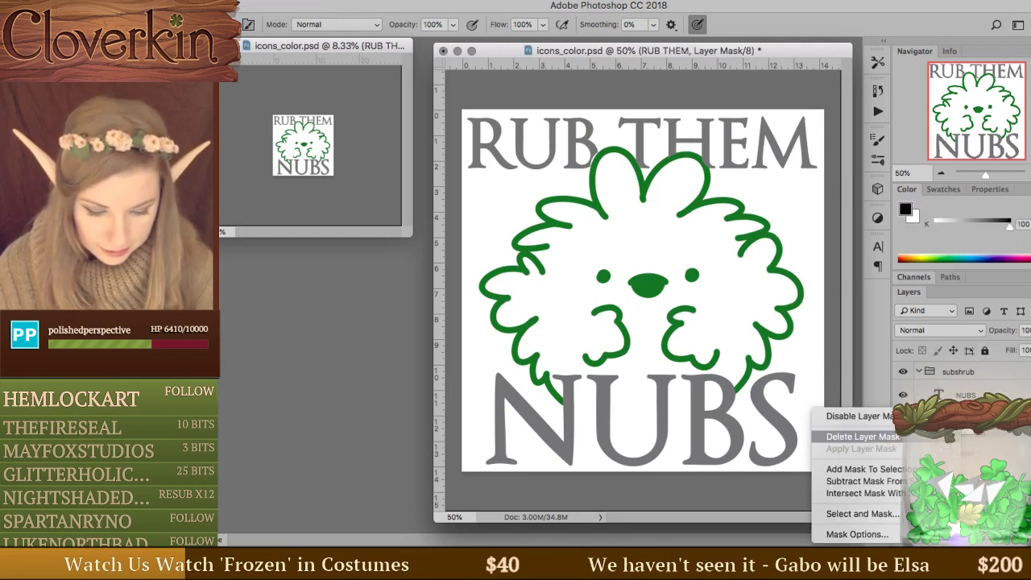
{"action": "left_click", "coordinate": [938, 437]}
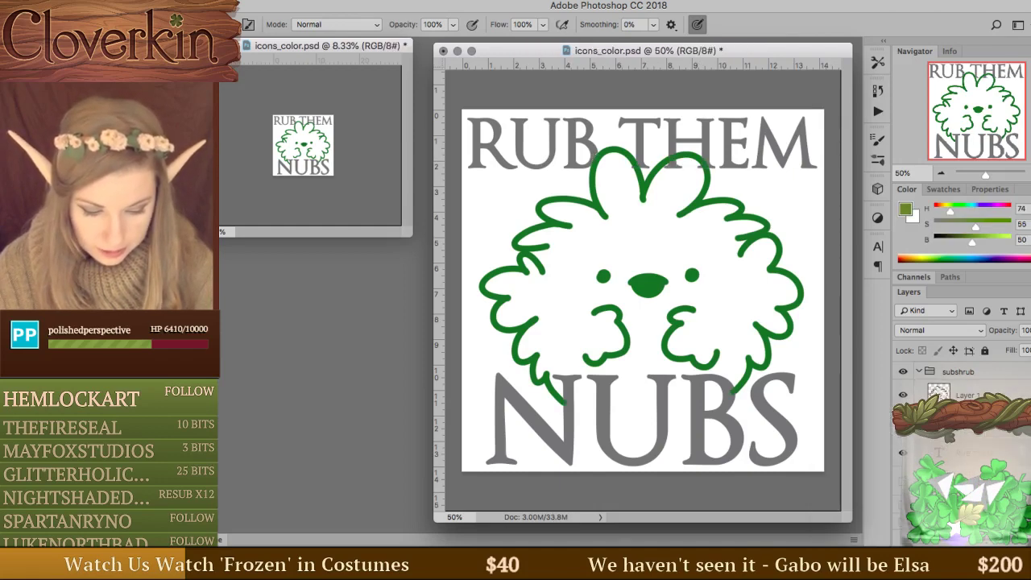
{"action": "left_click", "coordinate": [987, 449]}
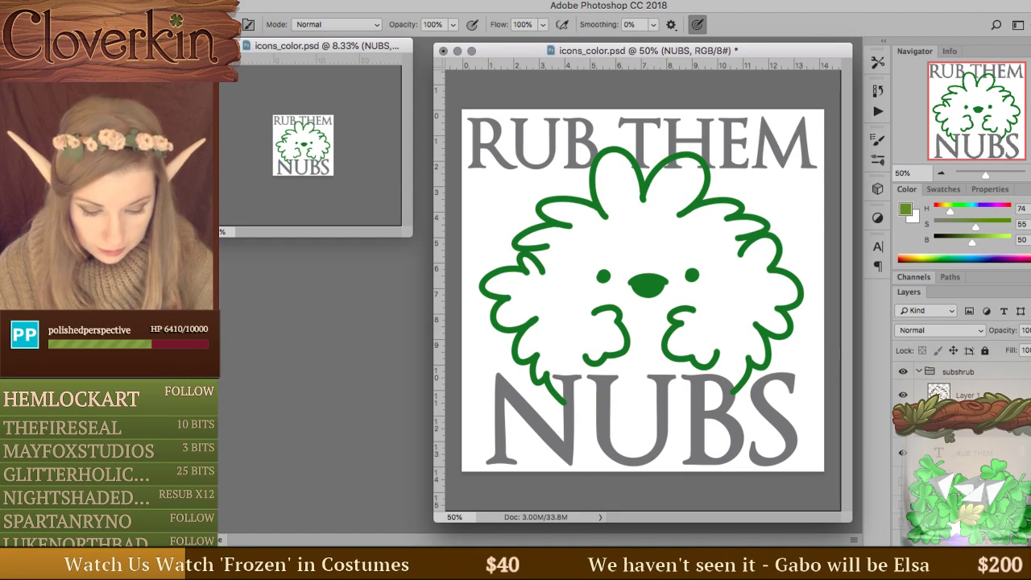
{"action": "left_click", "coordinate": [958, 371]}
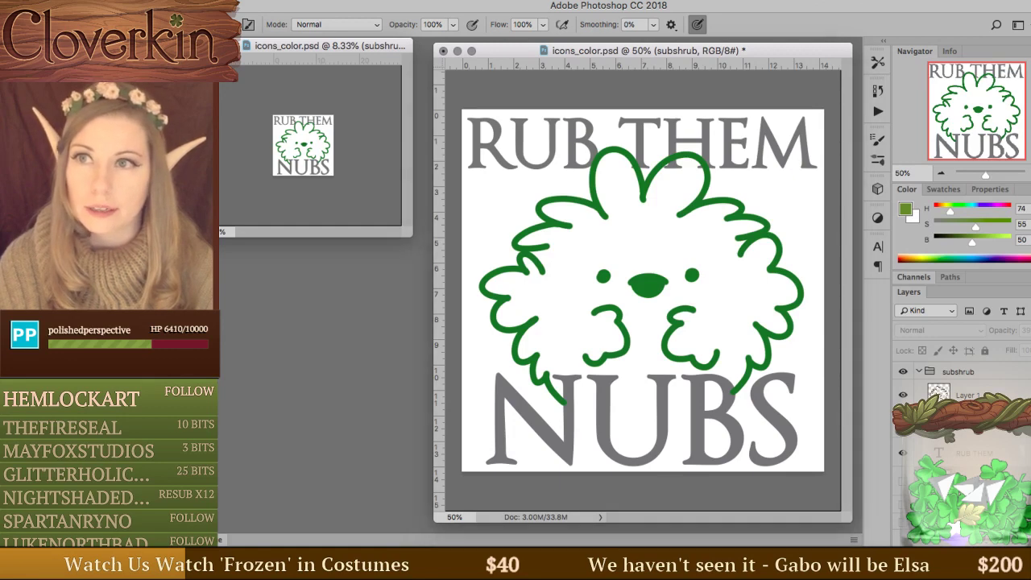
Close the 50% window of icons_color.psd and open a new window for the same document.
{"action": "key", "text": "super+Tab"}
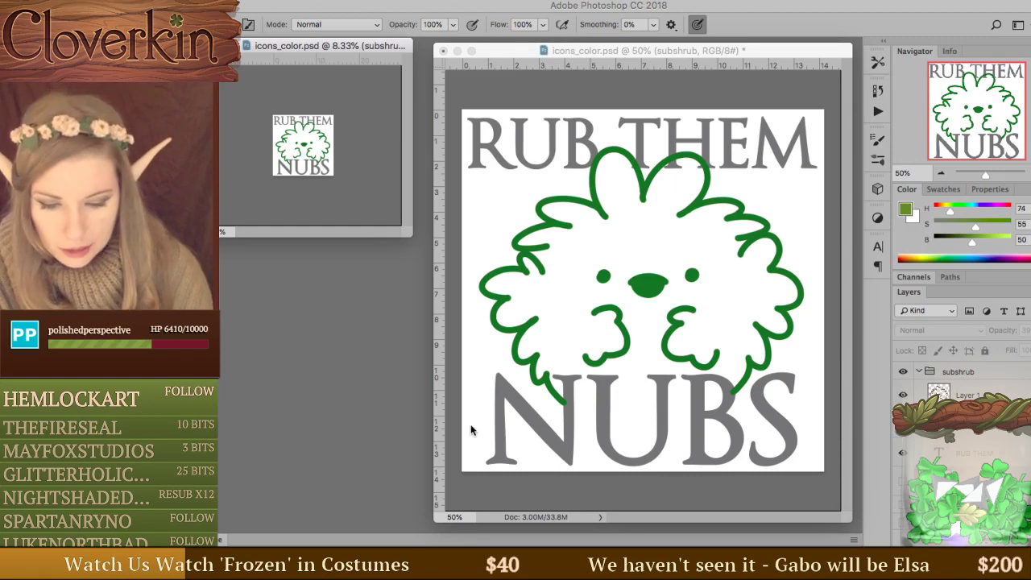
{"action": "key", "text": "super+w"}
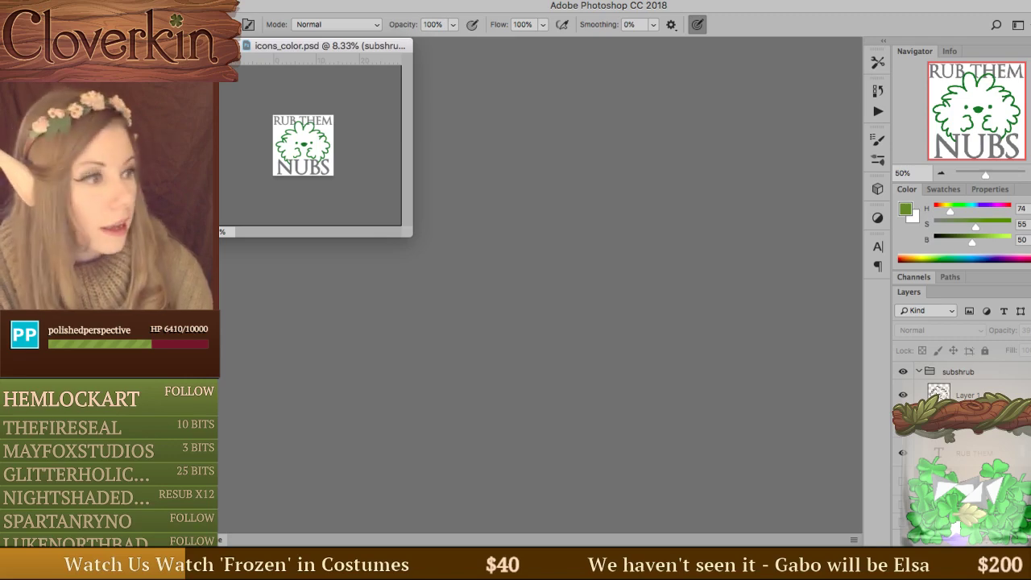
{"action": "left_click", "coordinate": [498, 2]}
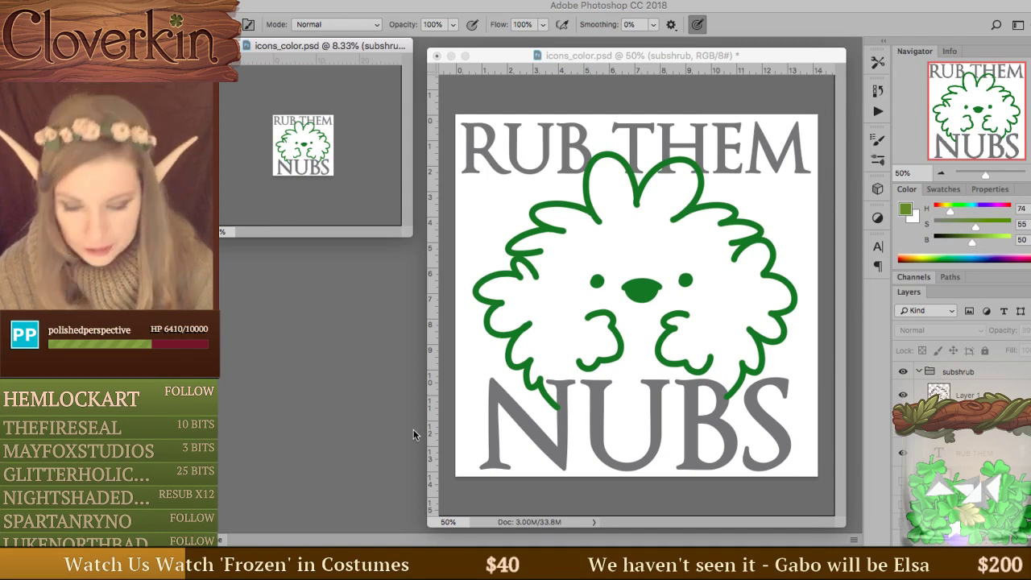
Add a new empty layer directly beneath the green line art in the subshrub folder and make it active.
{"action": "left_click", "coordinate": [992, 393]}
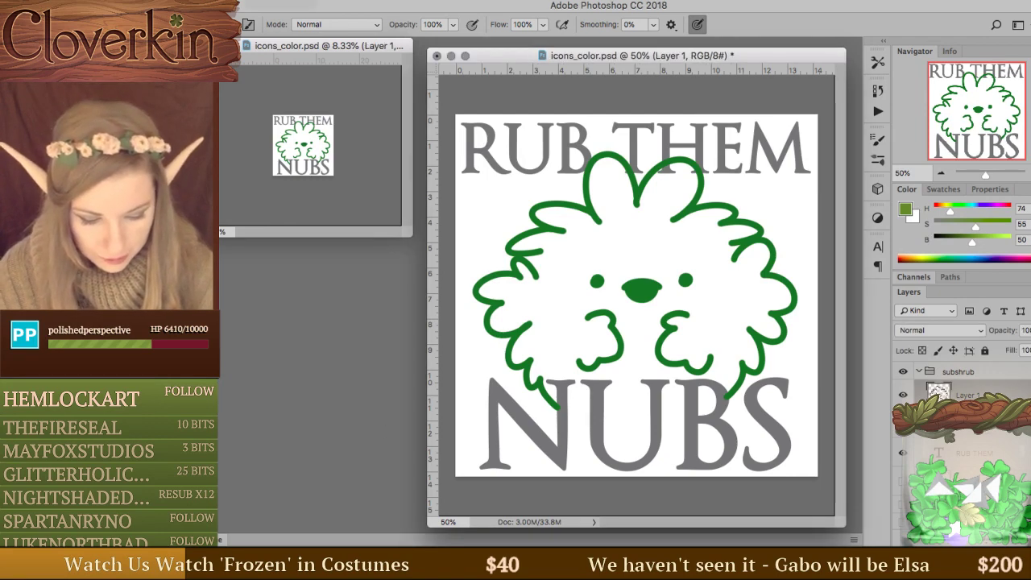
{"action": "key", "text": "alt+bracketleft"}
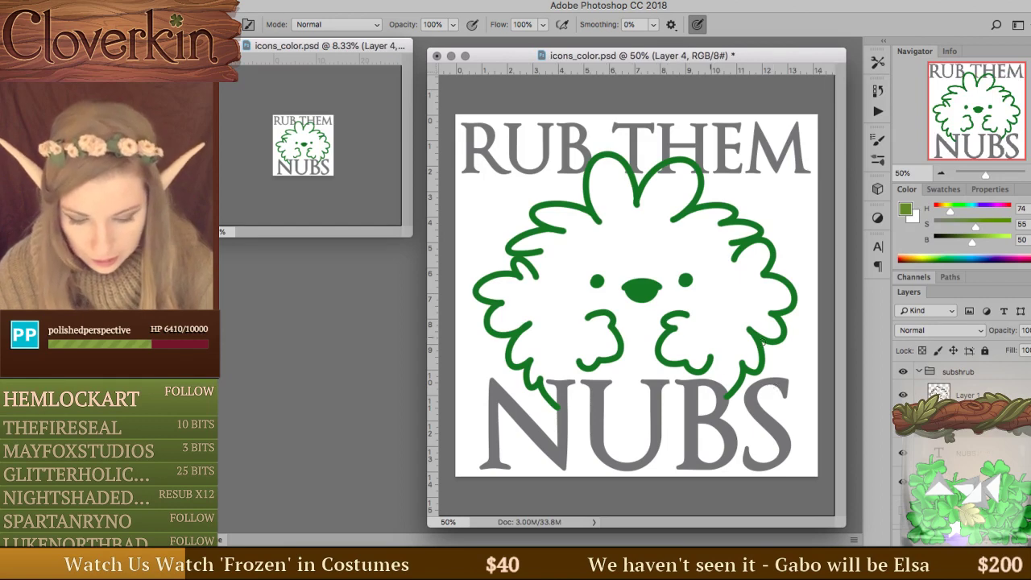
{"action": "left_click", "coordinate": [932, 392]}
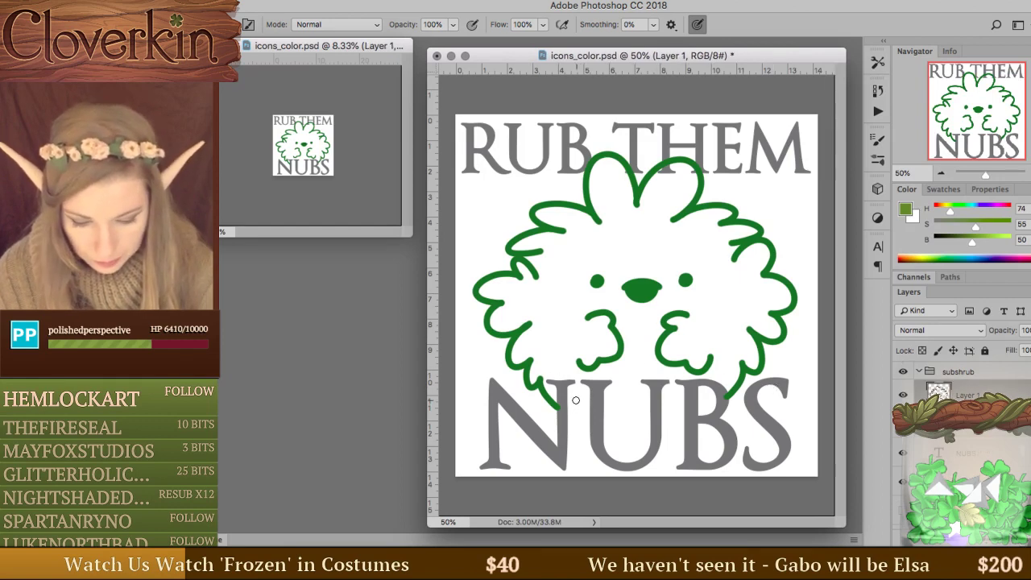
{"action": "key", "text": "alt+bracketleft"}
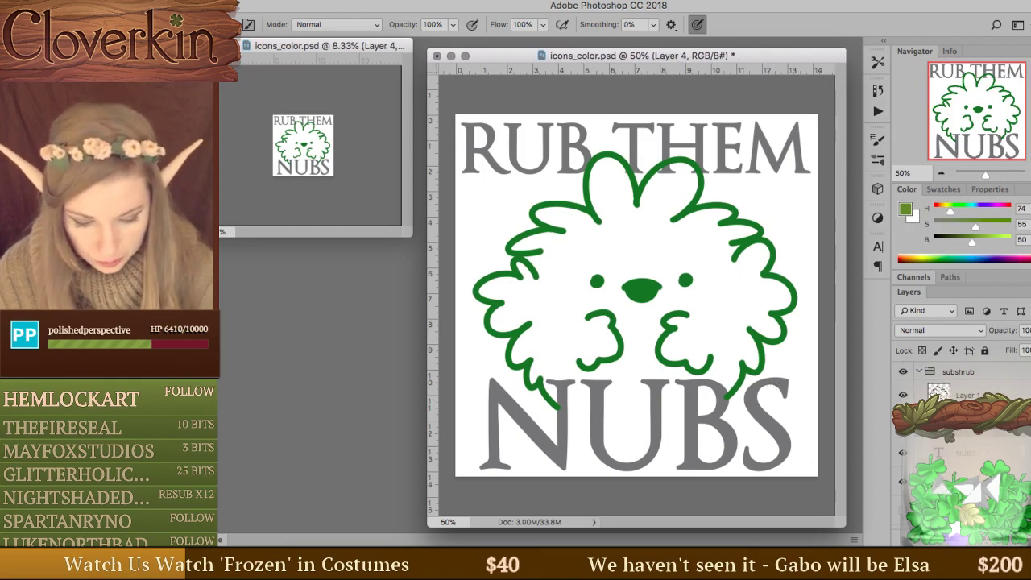
Hide both text layers and paint a bright red line across the open base of the subshrub outline on Layer 4.
{"action": "left_click", "coordinate": [903, 467]}
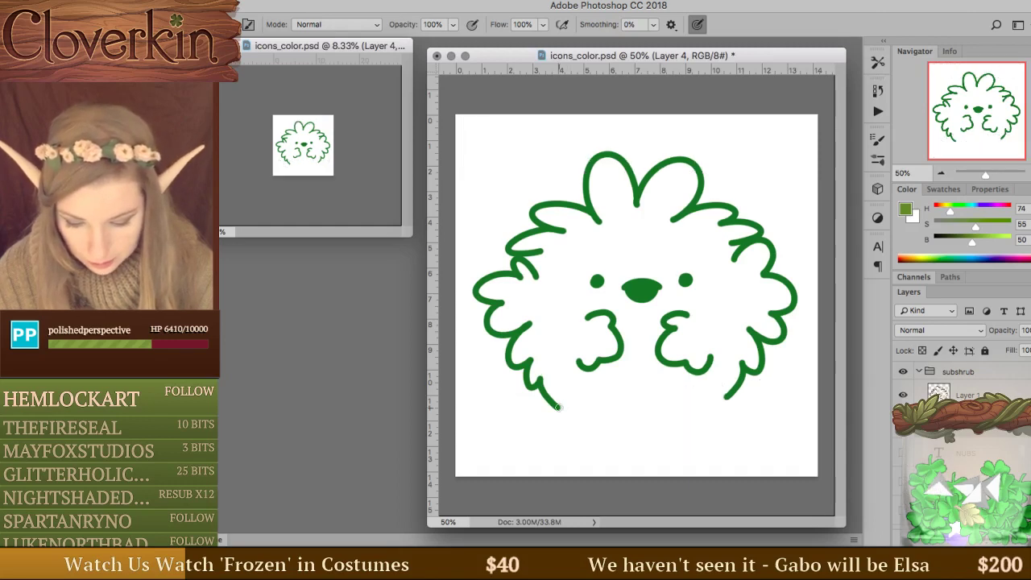
{"action": "key", "text": "x"}
{"action": "key", "text": "d"}
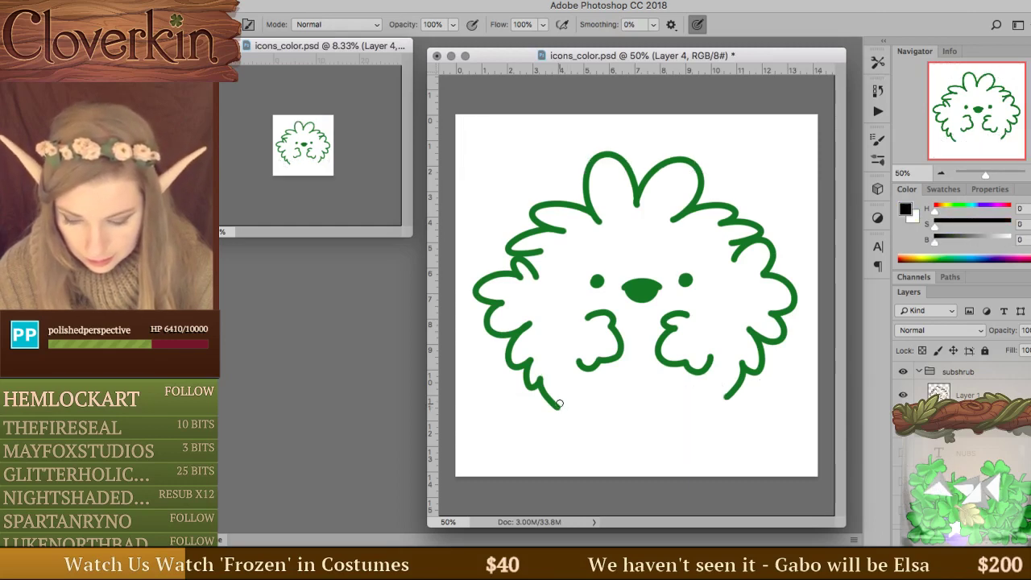
{"action": "left_click", "coordinate": [937, 212]}
{"action": "left_click_drag", "start_coordinate": [977, 224], "coordinate": [1012, 224]}
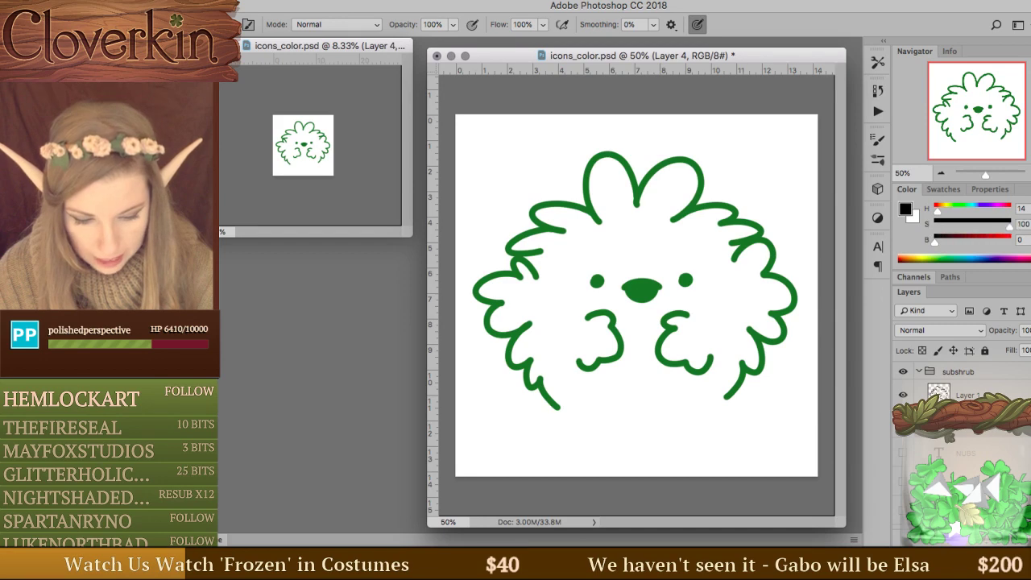
{"action": "left_click", "coordinate": [1010, 240]}
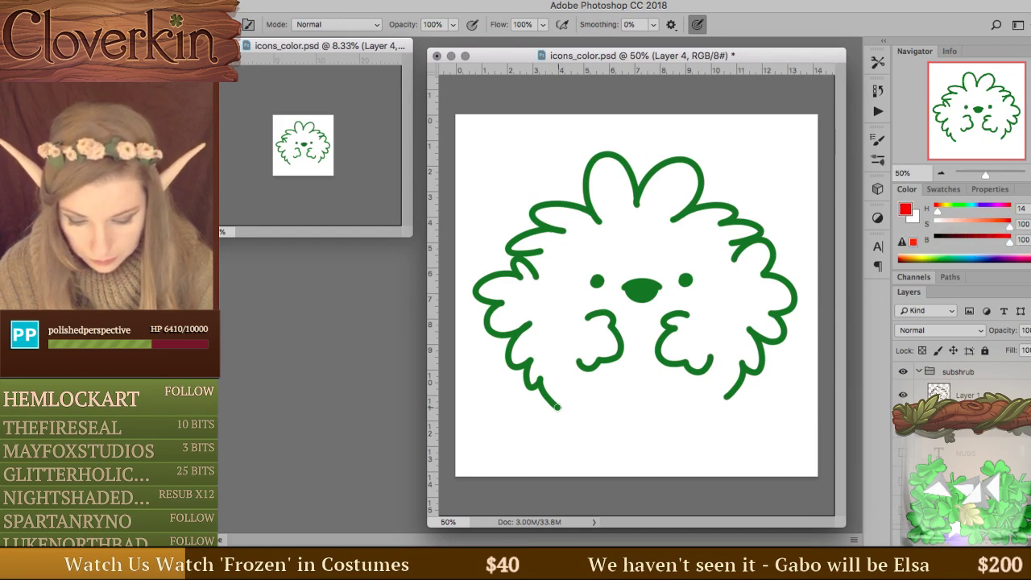
{"action": "mouse_move", "coordinate": [564, 406]}
{"action": "left_mouse_down"}
{"action": "mouse_move", "coordinate": [717, 404]}
{"action": "mouse_move", "coordinate": [725, 395]}
{"action": "left_mouse_up"}
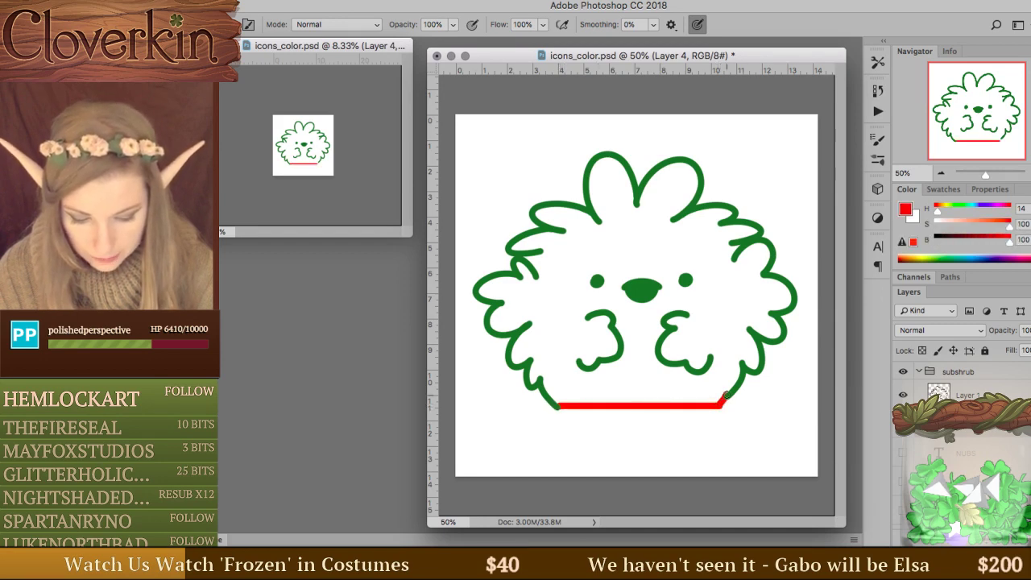
Turn on Sample All Layers for the Magic Wand and clear the current selection.
{"action": "key", "text": "w"}
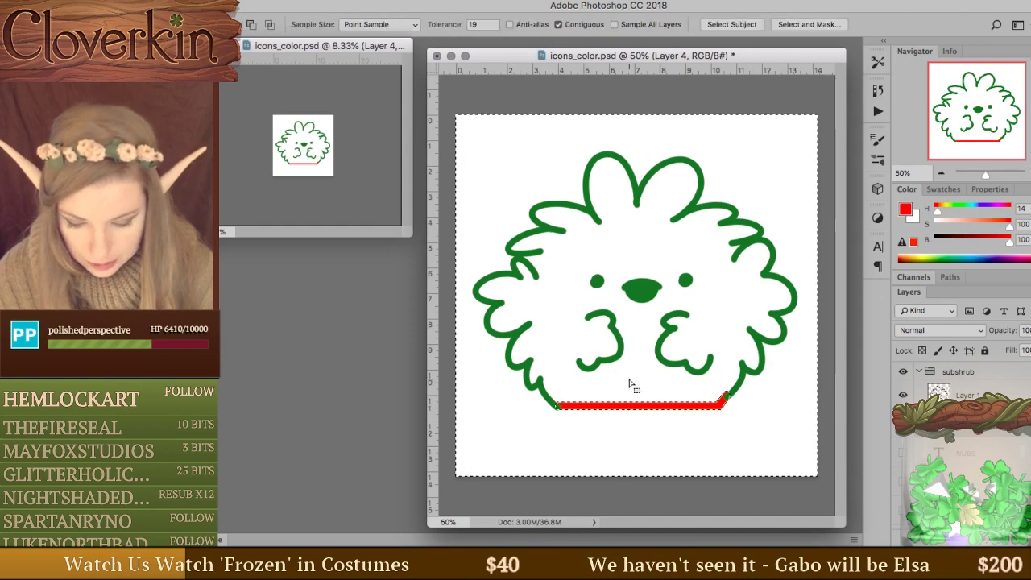
{"action": "left_click", "coordinate": [694, 389]}
{"action": "key", "text": "ctrl+d"}
{"action": "left_click", "coordinate": [652, 25]}
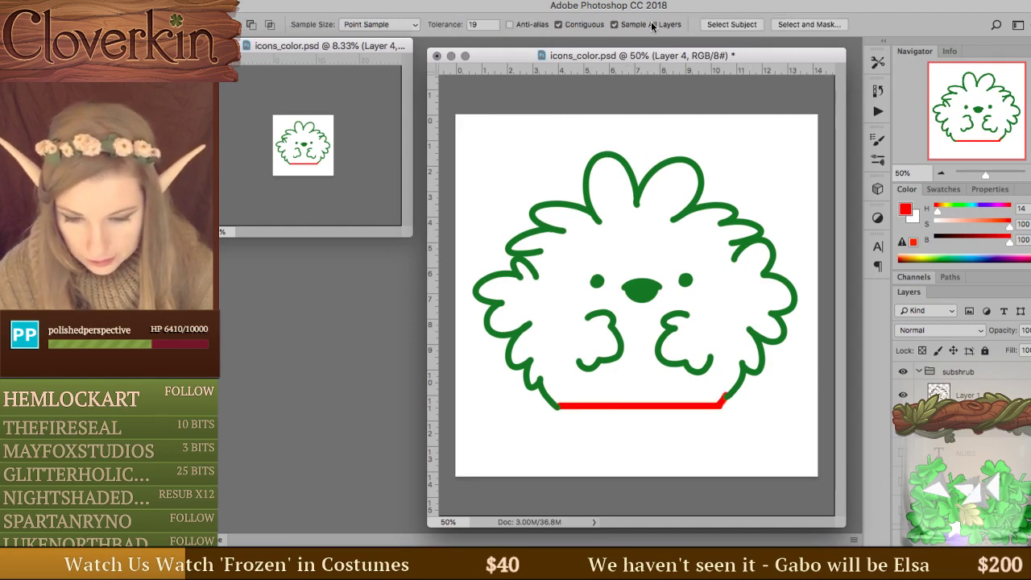
{"action": "left_click", "coordinate": [614, 319]}
{"action": "key", "text": "ctrl+alt+e"}
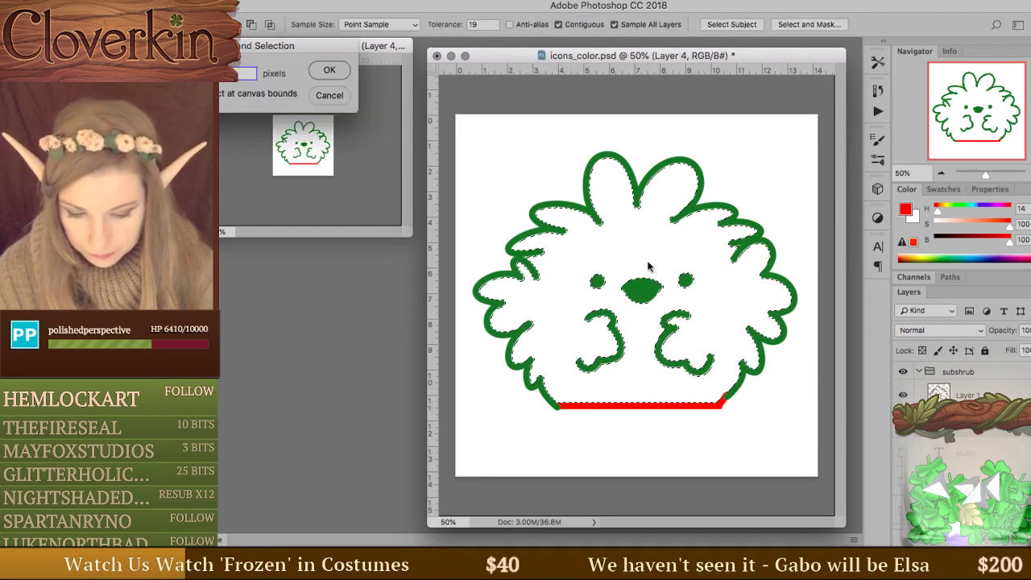
{"action": "key", "text": "Return"}
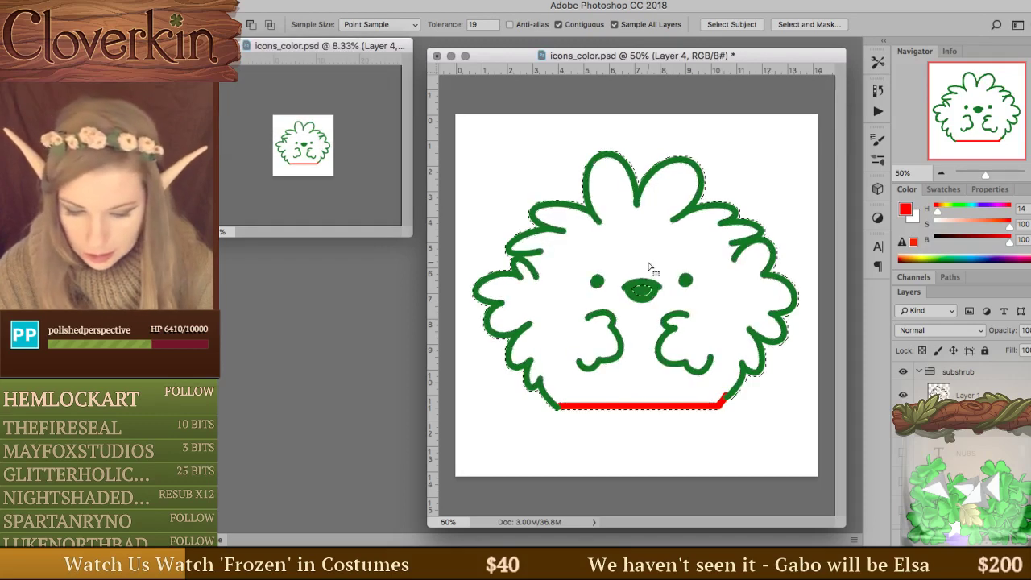
{"action": "key", "text": "ctrl+d"}
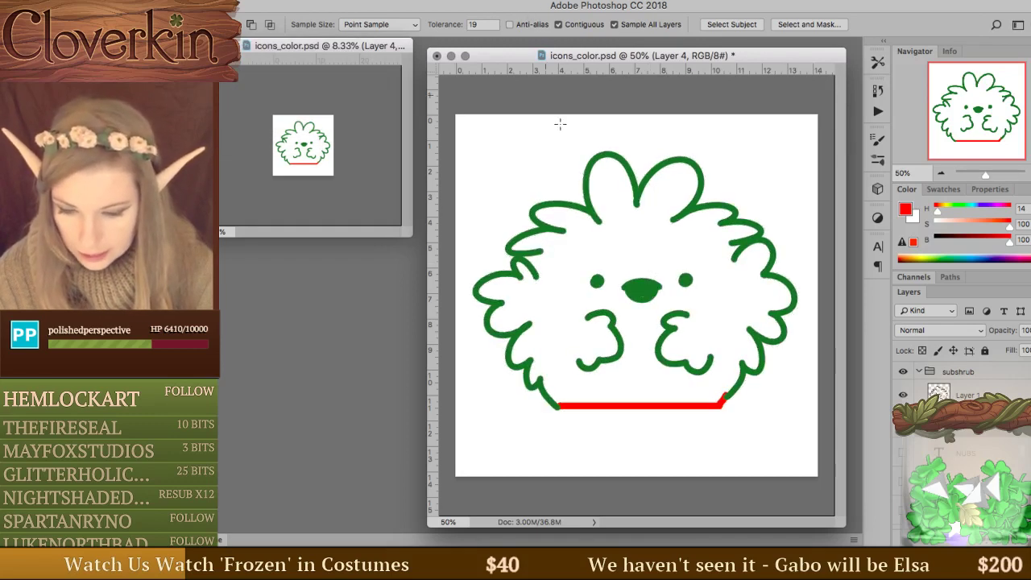
Select the subshrub's interior with the Magic Wand and expand the selection to about the middle of its outline.
{"action": "left_click", "coordinate": [656, 253]}
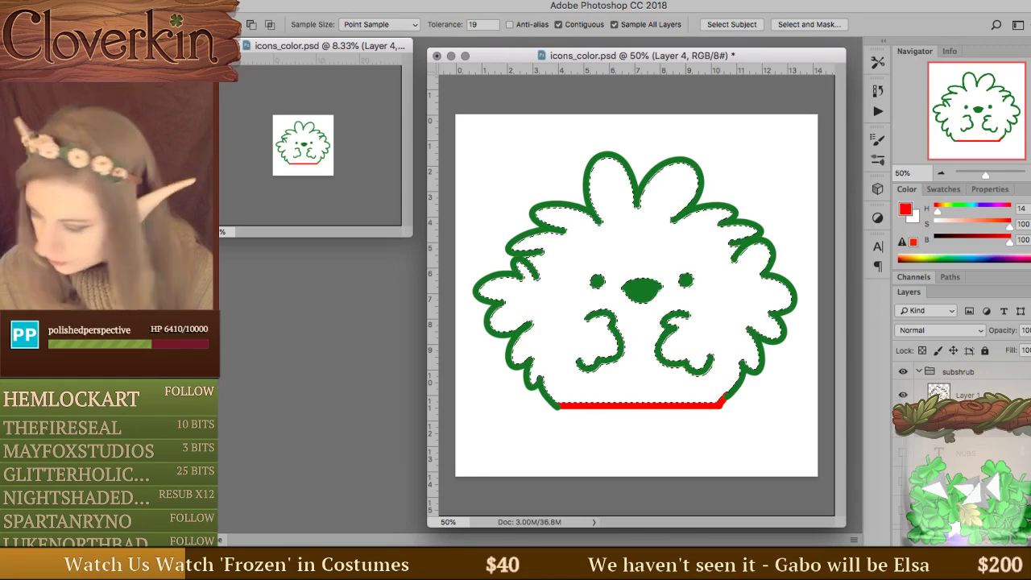
{"action": "key", "text": "alt+s"}
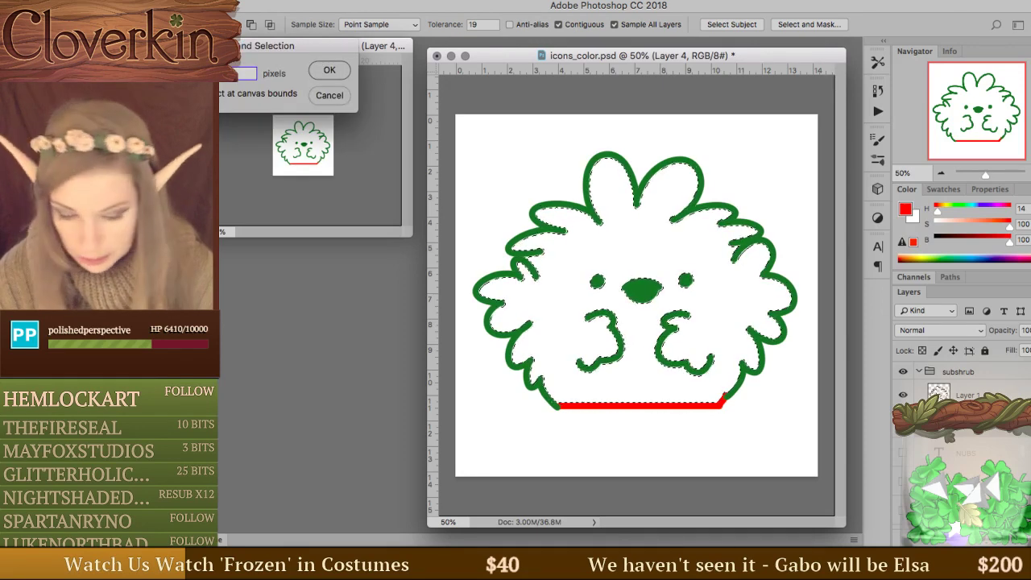
{"action": "key", "text": "Return"}
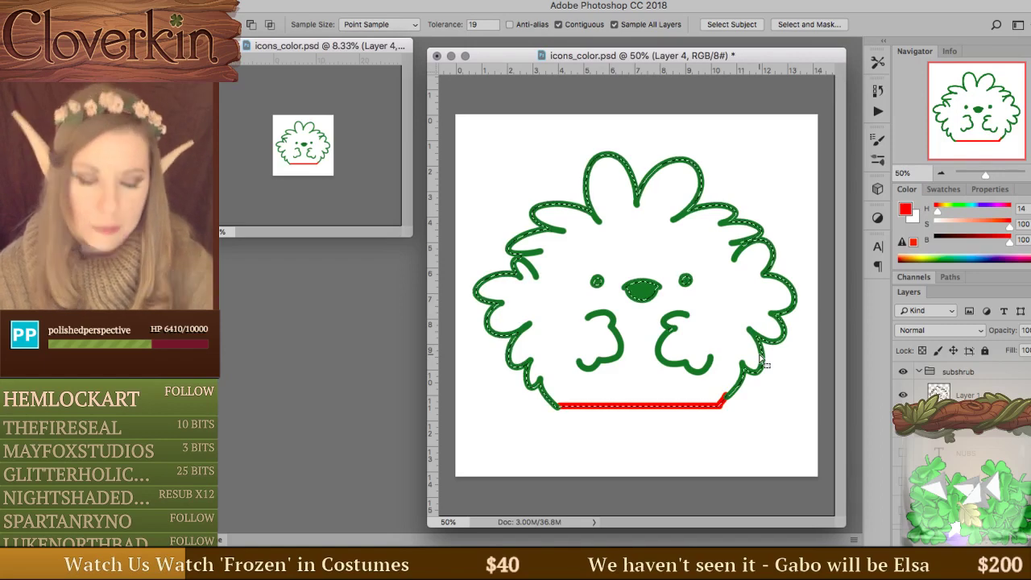
Add a new layer and fill the selected subshrub shape with the dark green sampled from its nose.
{"action": "key", "text": "super+alt+shift+n"}
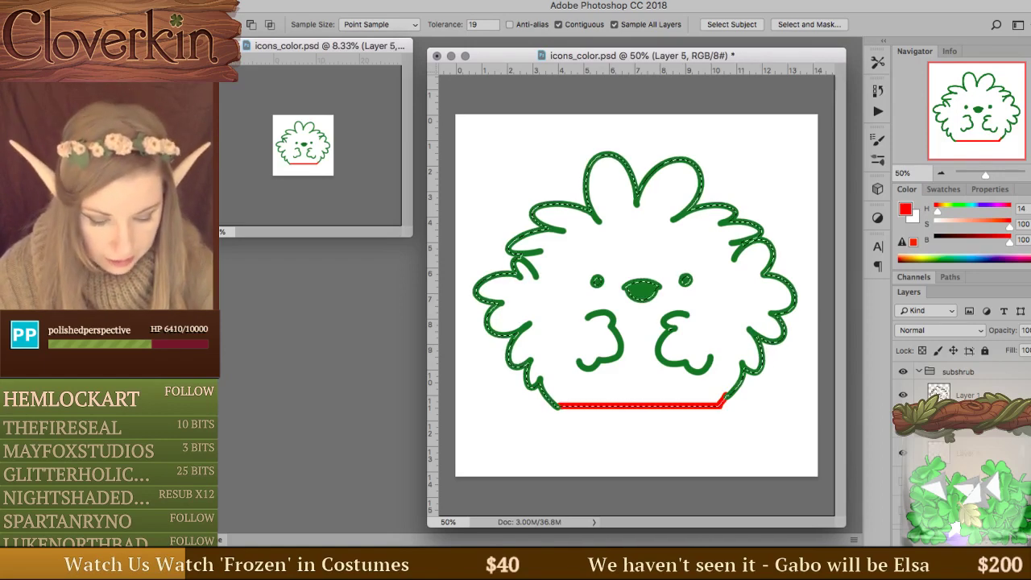
{"action": "key", "text": "g"}
{"action": "left_click", "coordinate": [647, 288], "text": "alt"}
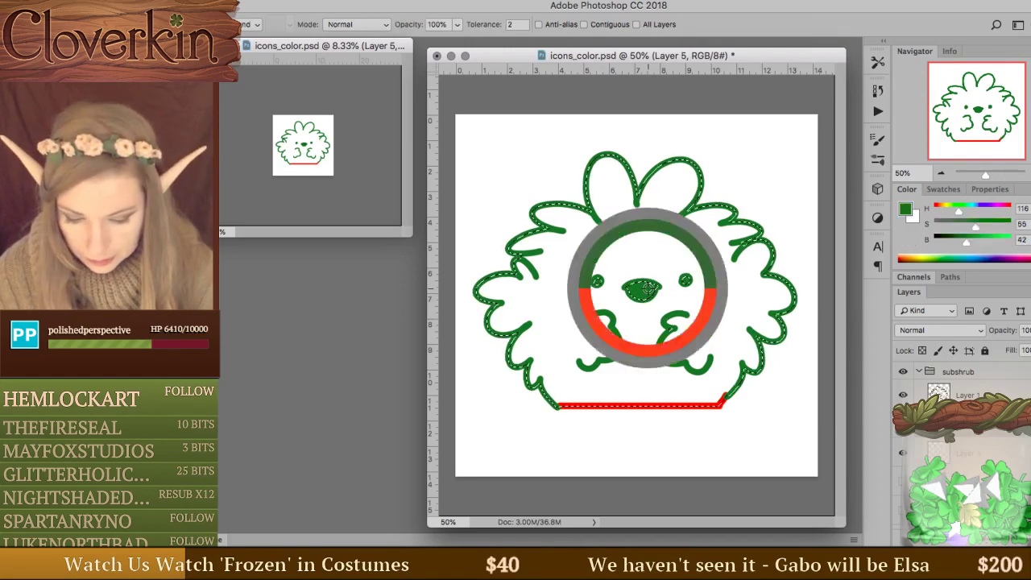
{"action": "left_click", "coordinate": [655, 248]}
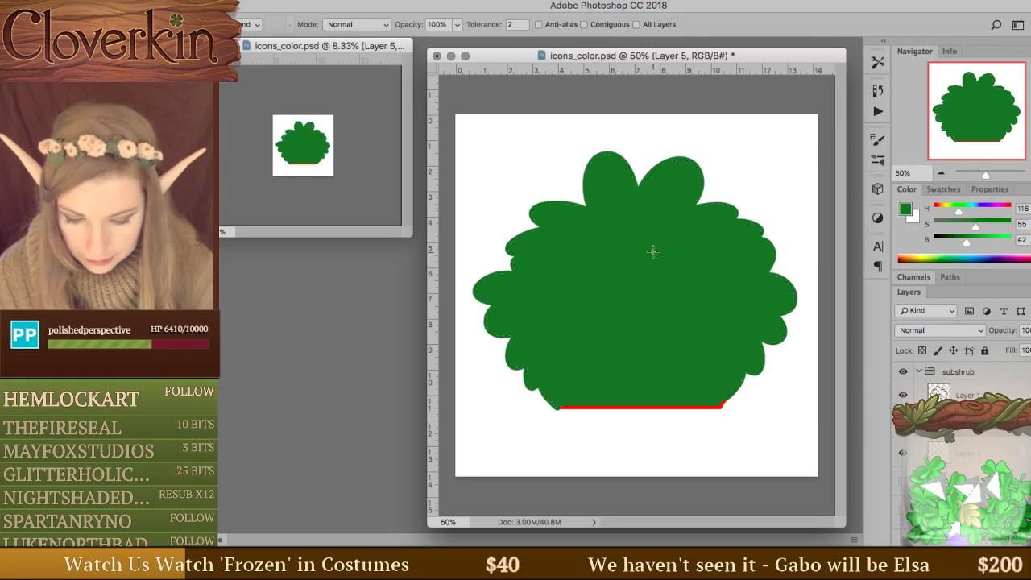
Enlarge the brush, clear the selection and remove Layer 4 with the red closing line.
{"action": "key", "text": "b"}
{"action": "right_click", "coordinate": [652, 253]}
{"action": "left_click", "coordinate": [778, 285]}
{"action": "key", "text": "Return"}
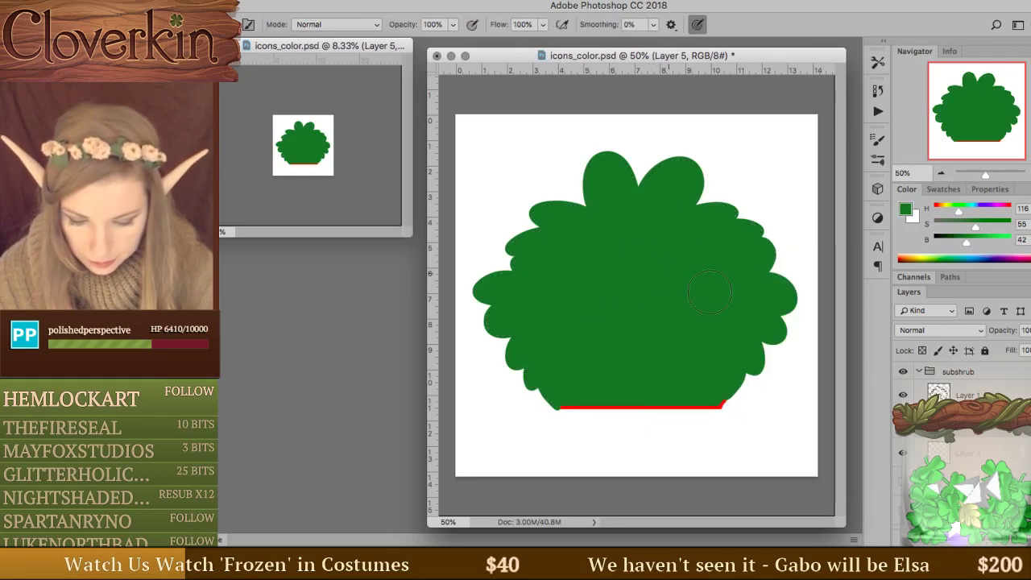
{"action": "key", "text": "ctrl+e"}
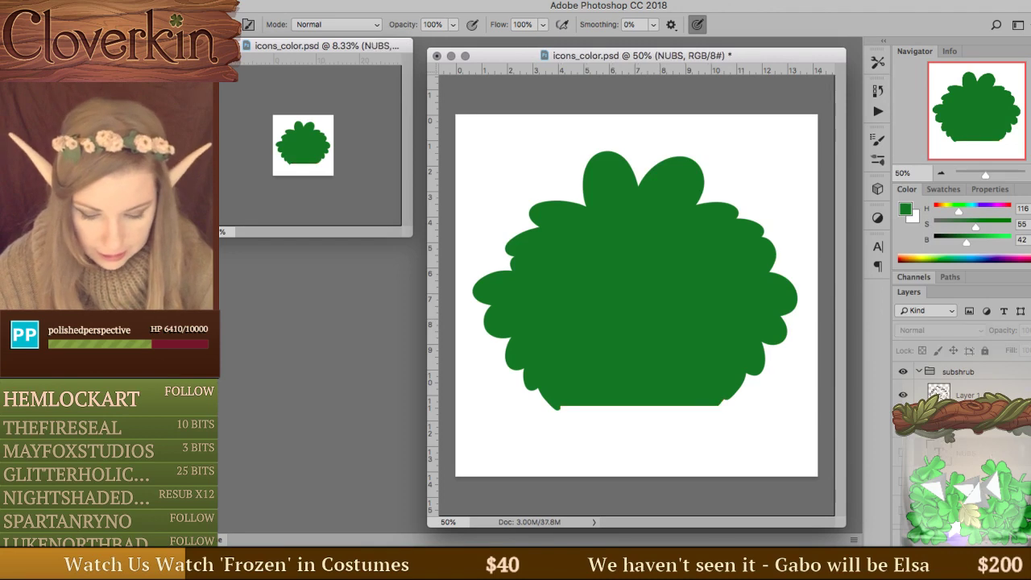
Lighten the fill on Layer 5 with Hue/Saturation: hue +19, saturation +23 and lightness +37.
{"action": "key", "text": "ctrl+shift+alt+n"}
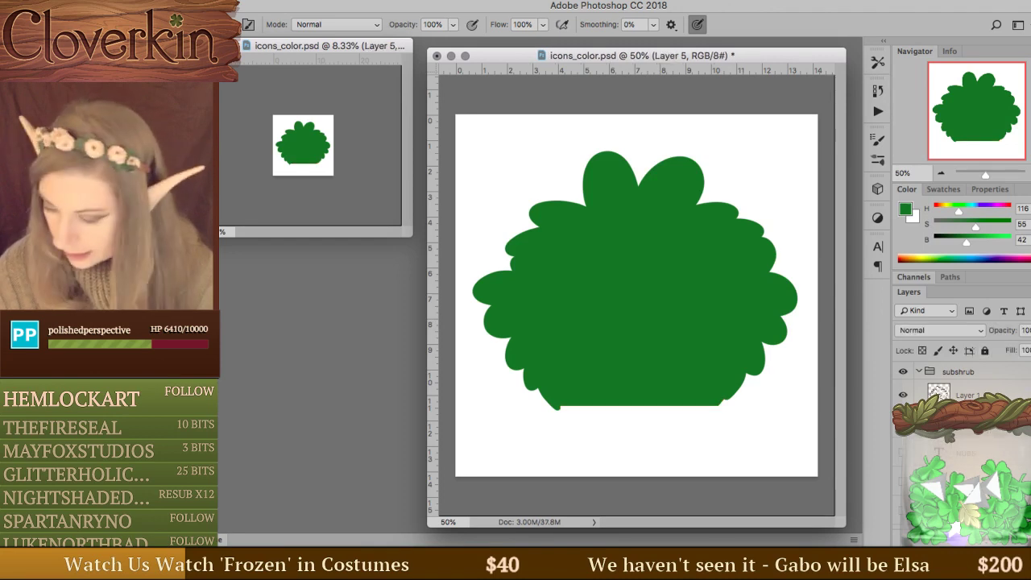
{"action": "key", "text": "ctrl+u"}
{"action": "left_click_drag", "start_coordinate": [311, 409], "coordinate": [295, 407]}
{"action": "left_click_drag", "start_coordinate": [301, 369], "coordinate": [294, 370]}
{"action": "left_click_drag", "start_coordinate": [298, 438], "coordinate": [306, 437]}
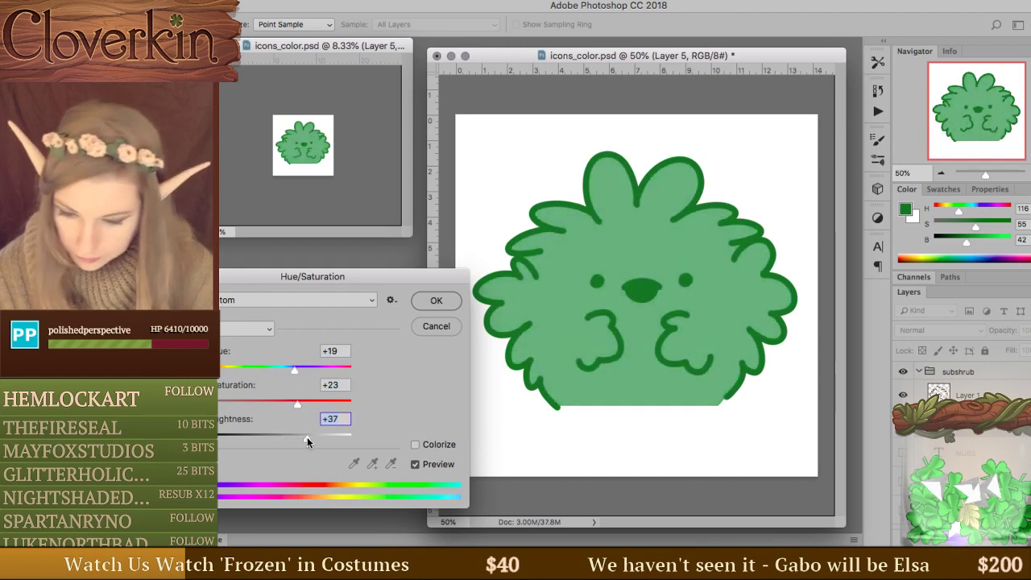
{"action": "key", "text": "Return"}
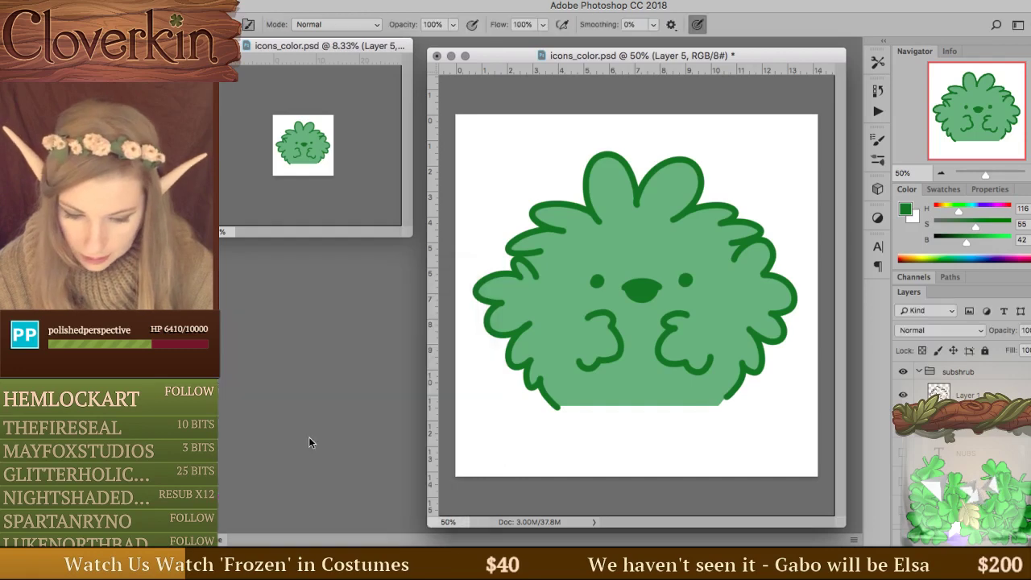
Show both text layers and place only NUBS above the subshrub's line art, leaving RUB THEM behind the shrub.
{"action": "left_click", "coordinate": [900, 455]}
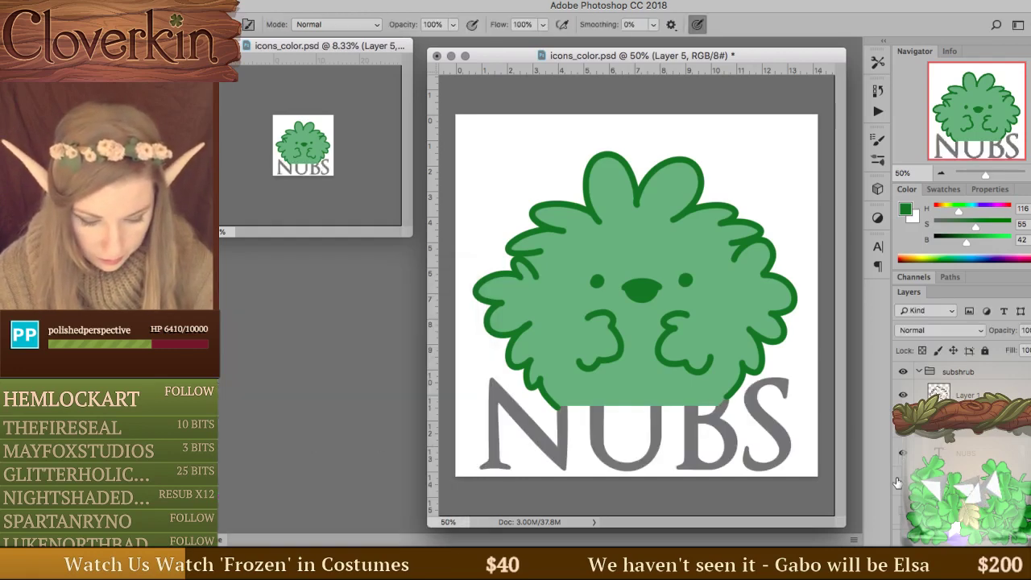
{"action": "left_click", "coordinate": [900, 482]}
{"action": "left_click", "coordinate": [950, 482]}
{"action": "left_click", "coordinate": [950, 453], "text": "shift"}
{"action": "left_click_drag", "start_coordinate": [950, 453], "coordinate": [975, 392]}
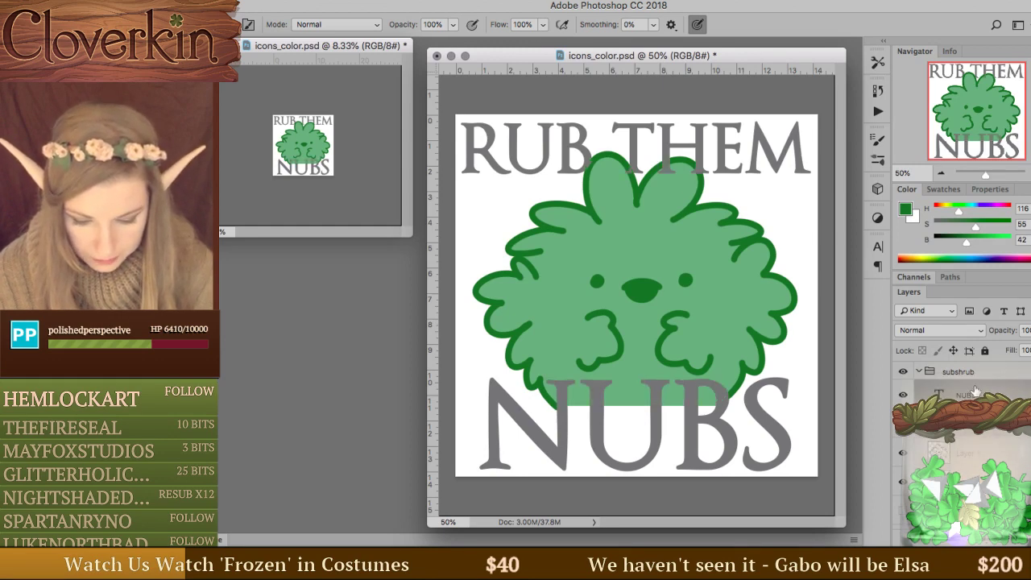
{"action": "key", "text": "ctrl+z"}
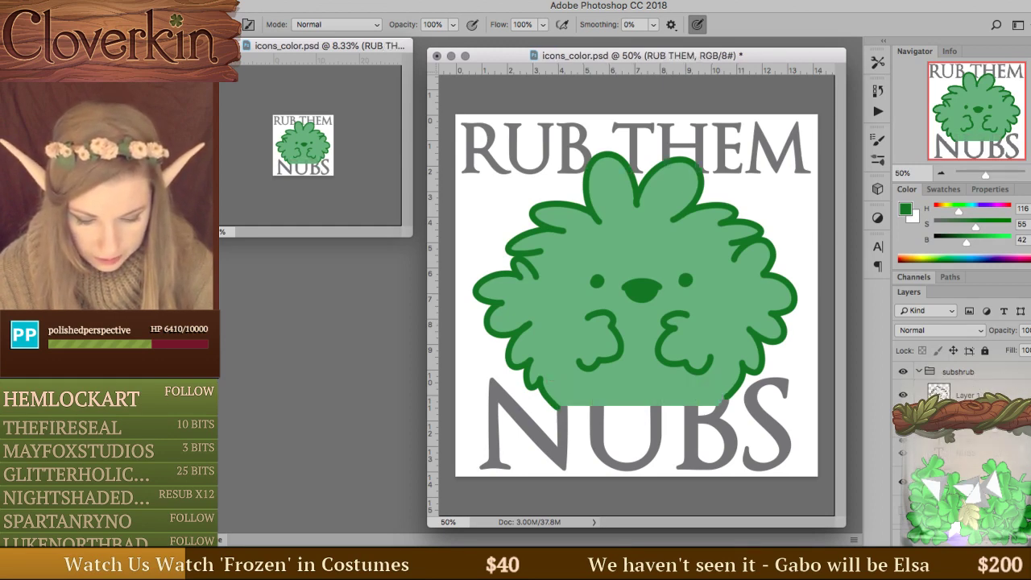
{"action": "left_click_drag", "start_coordinate": [994, 374], "coordinate": [990, 387]}
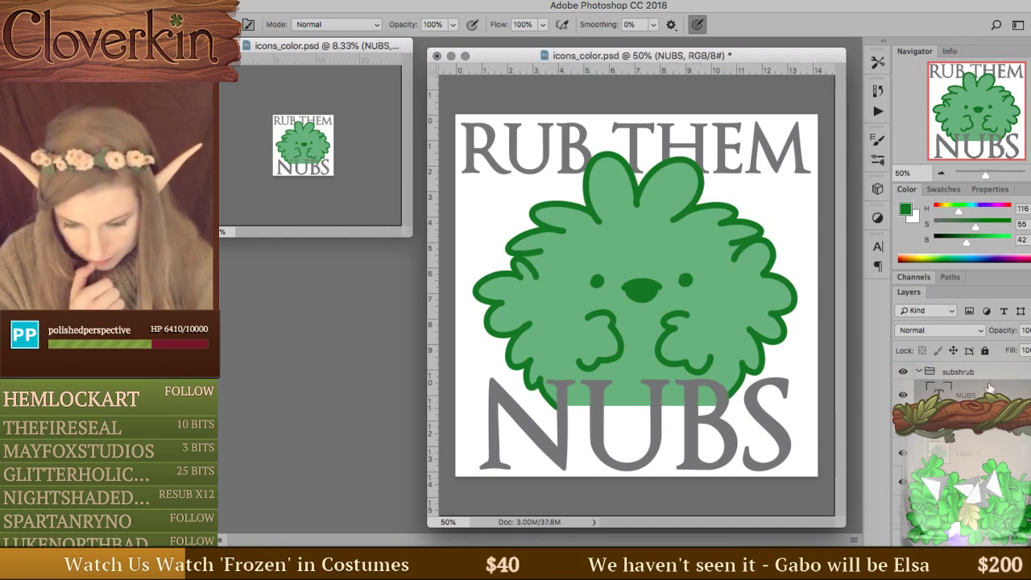
Open icons.psd, copy its light and dark background layers into icons_color.psd and close icons.psd.
{"action": "scroll", "coordinate": [990, 388], "scroll_direction": "down", "scroll_amount": 2}
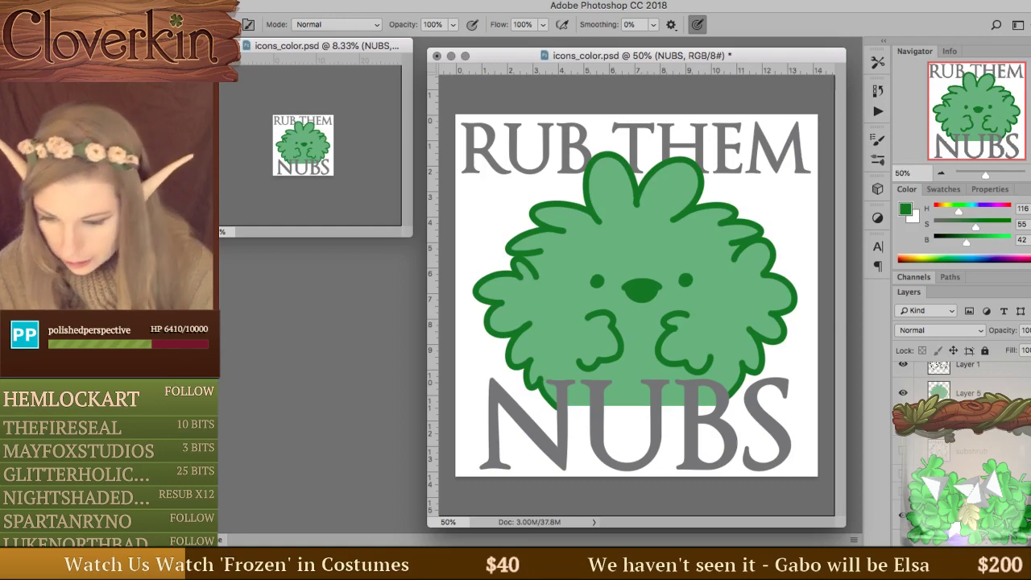
{"action": "left_click", "coordinate": [284, 3]}
{"action": "mouse_move", "coordinate": [338, 60]}
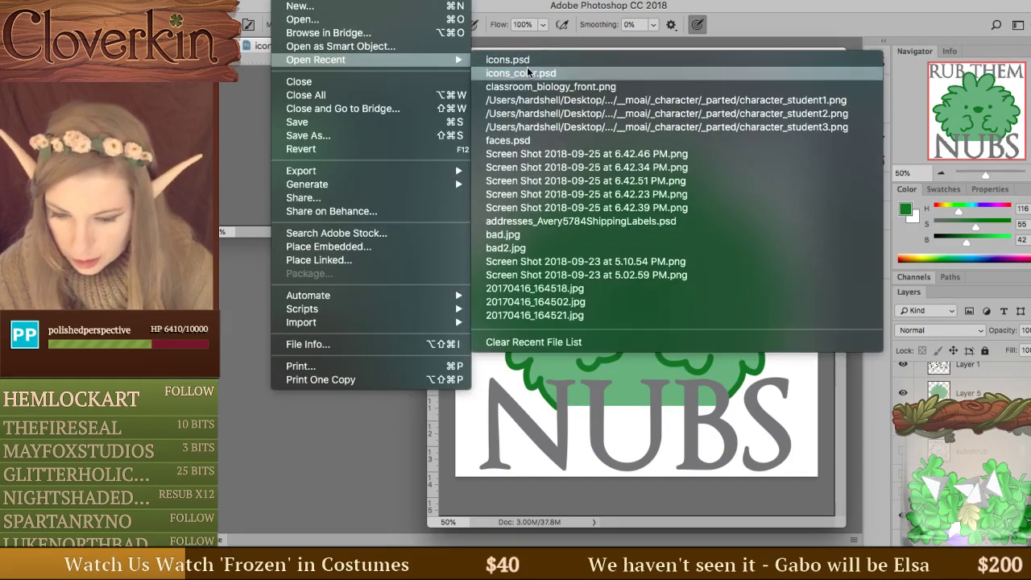
{"action": "left_click", "coordinate": [515, 60]}
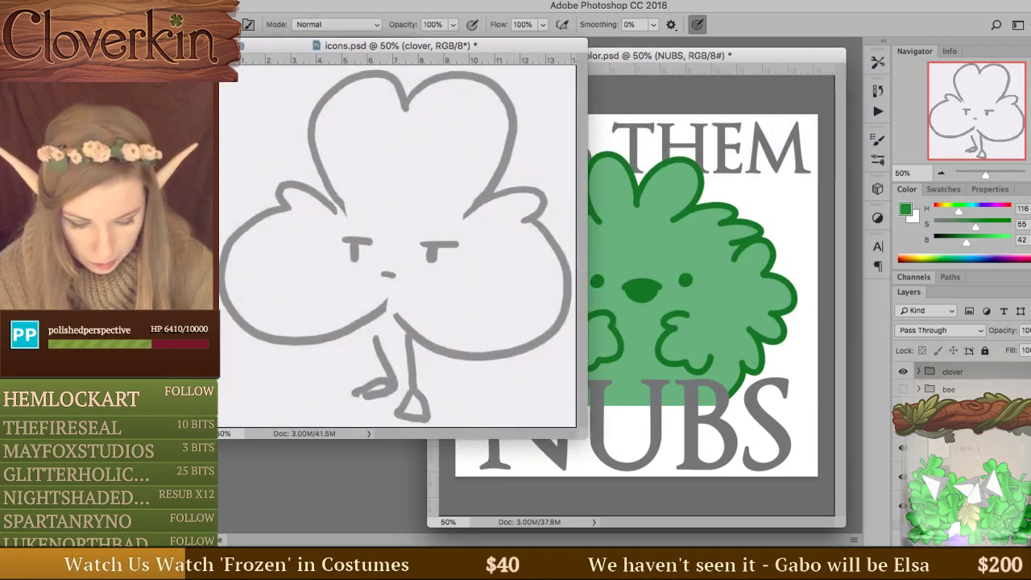
{"action": "left_click", "coordinate": [748, 392]}
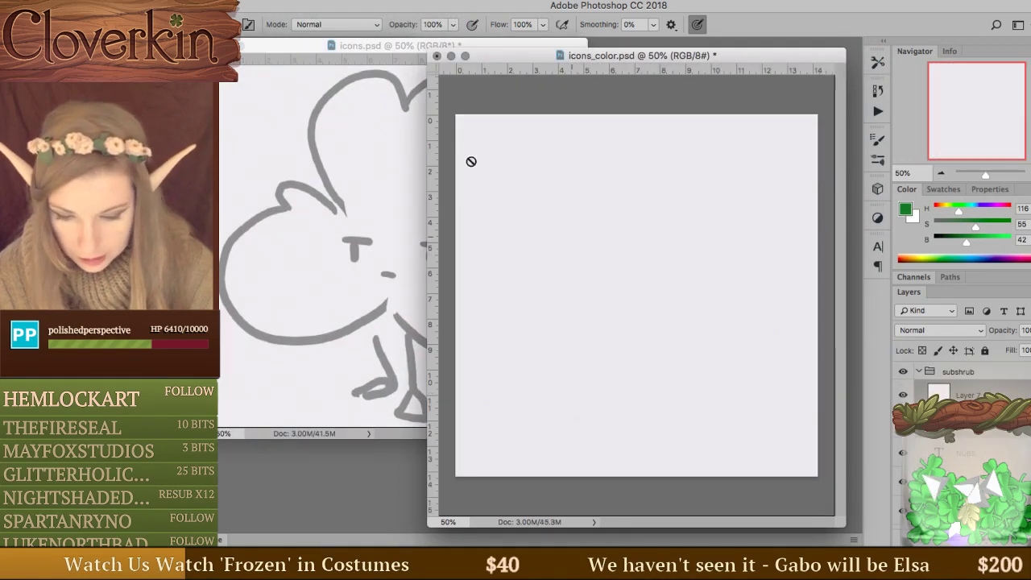
{"action": "left_click", "coordinate": [240, 46]}
Move the two imported background layers beneath the subshrub artwork and text, and group them.
{"action": "left_click", "coordinate": [557, 193]}
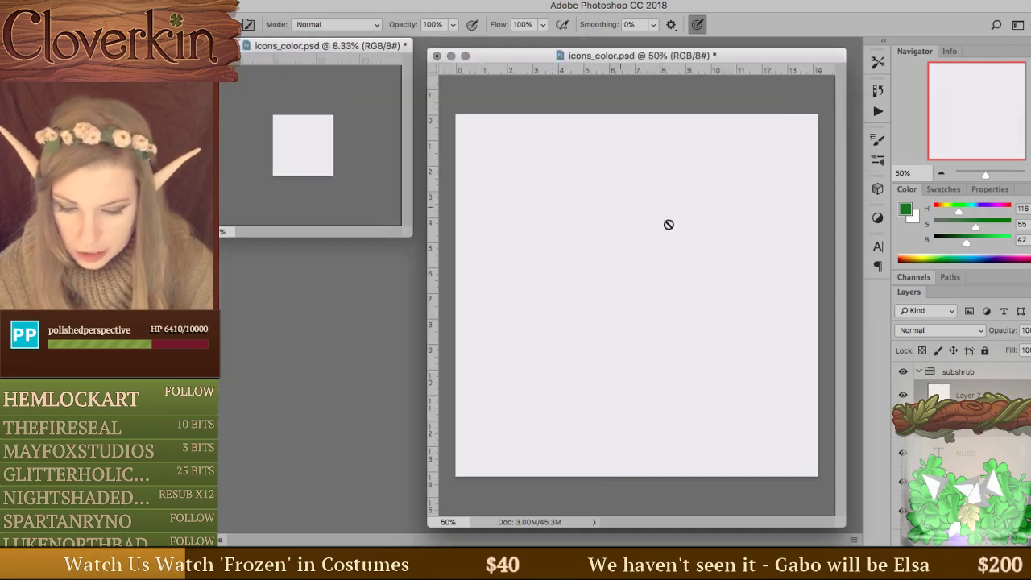
{"action": "scroll", "coordinate": [954, 390], "scroll_direction": "down", "scroll_amount": 3}
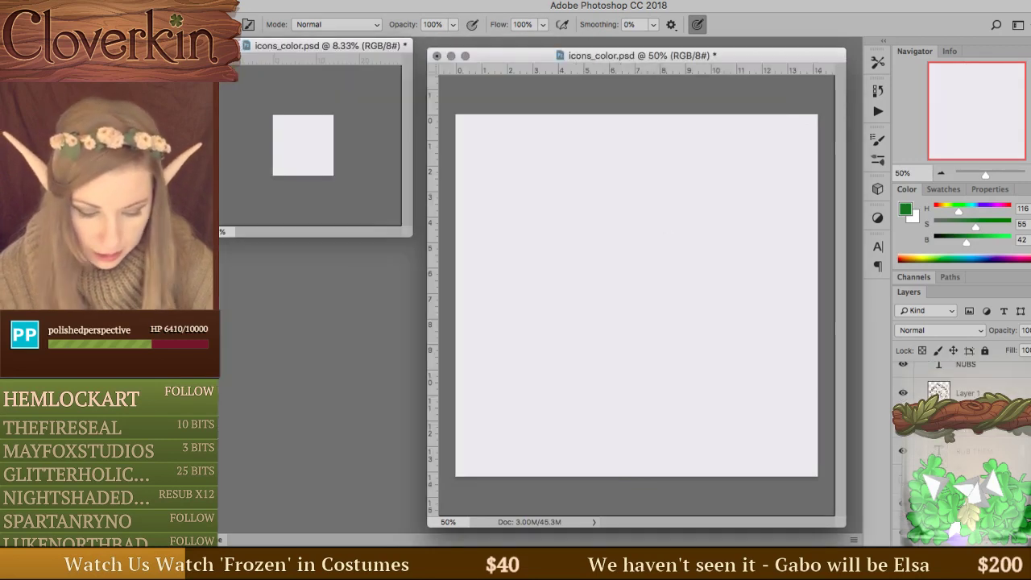
{"action": "scroll", "coordinate": [954, 391], "scroll_direction": "down", "scroll_amount": 1}
{"action": "left_click", "coordinate": [903, 393]}
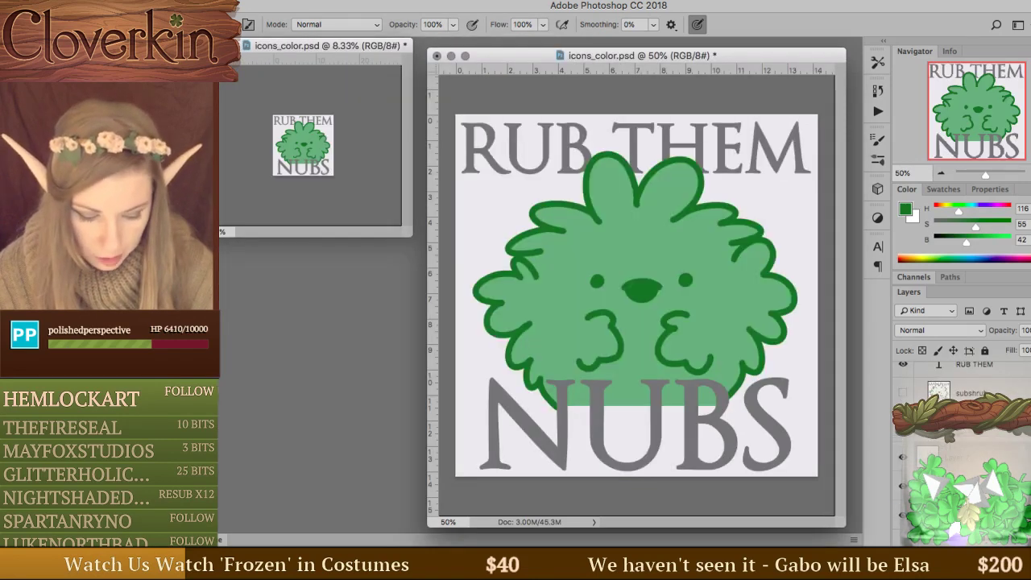
{"action": "left_click", "coordinate": [966, 376]}
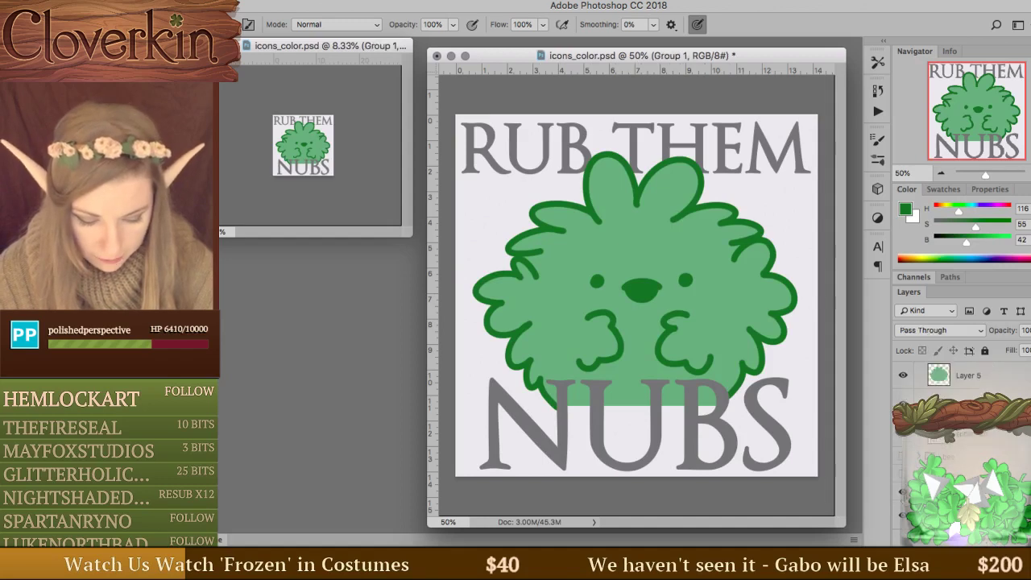
Hide the light background, Layer 7, and make the dark background, Layer 6, the active layer.
{"action": "left_click", "coordinate": [903, 514]}
{"action": "scroll", "coordinate": [954, 403], "scroll_direction": "down", "scroll_amount": 1}
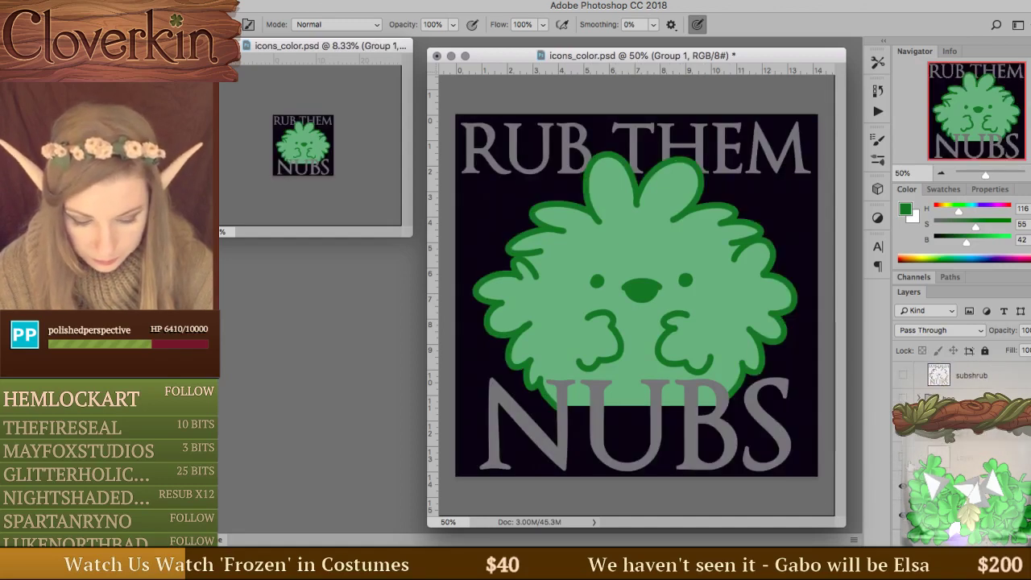
{"action": "left_click", "coordinate": [966, 480]}
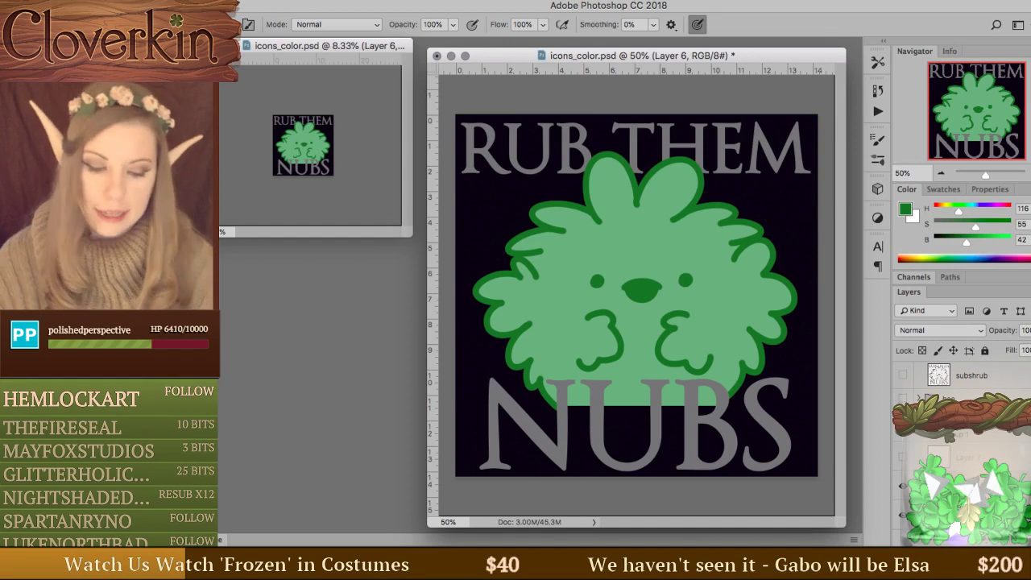
Compare the subshrub artwork and text against the light background, finishing with the dark background shown.
{"action": "left_click", "coordinate": [900, 442]}
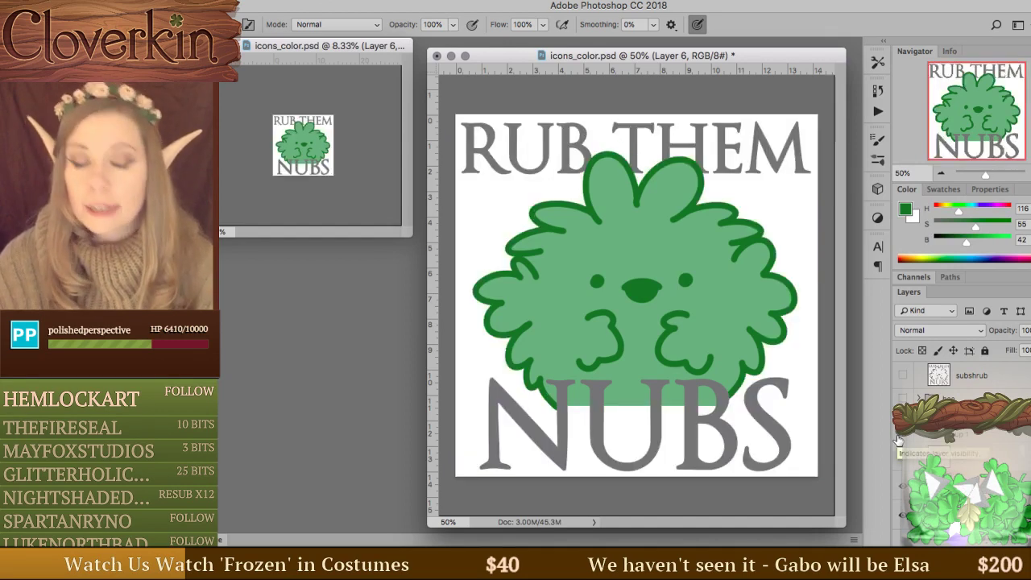
{"action": "left_click", "coordinate": [900, 441]}
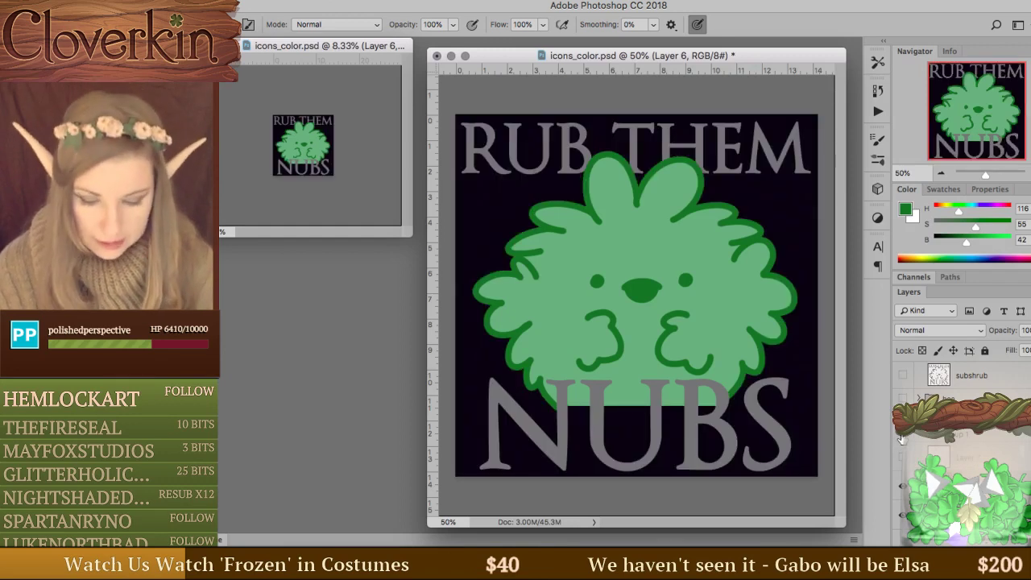
Add a mask to Layer 5 and hide the subshrub's fill within an expanded selection of the NUBS text.
{"action": "scroll", "coordinate": [902, 439], "scroll_direction": "up", "scroll_amount": 2}
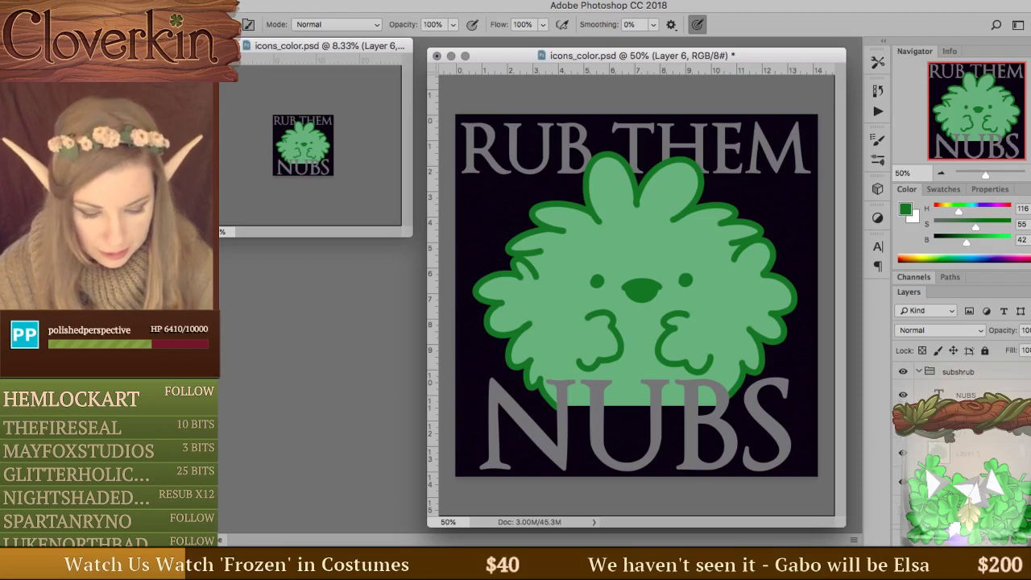
{"action": "left_click", "coordinate": [938, 395], "text": "ctrl"}
{"action": "left_click", "coordinate": [966, 454]}
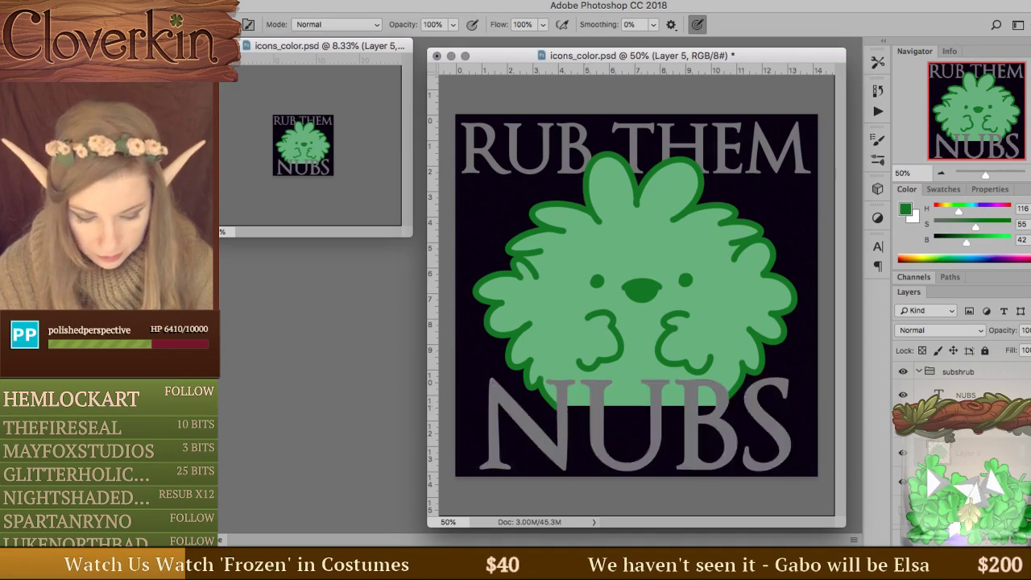
{"action": "key", "text": "ctrl+shift+m"}
{"action": "right_click", "coordinate": [600, 389]}
{"action": "left_click", "coordinate": [938, 454]}
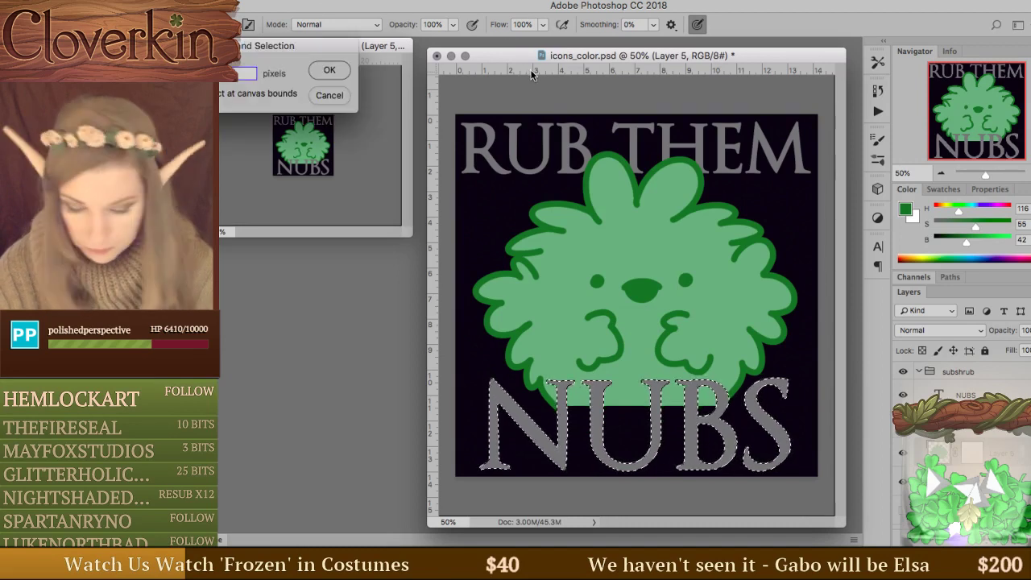
{"action": "key", "text": "Return"}
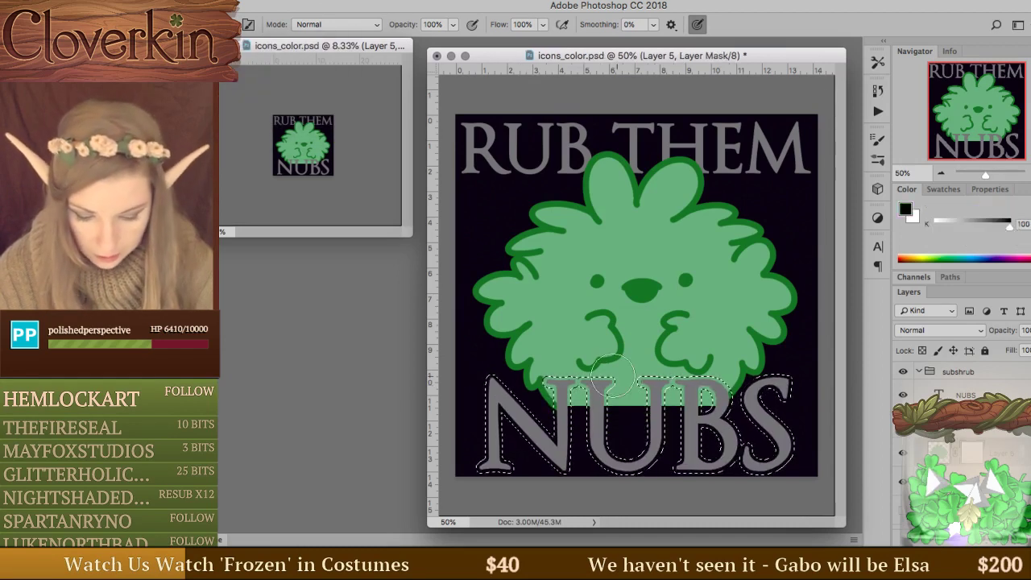
{"action": "key", "text": "ctrl+backslash"}
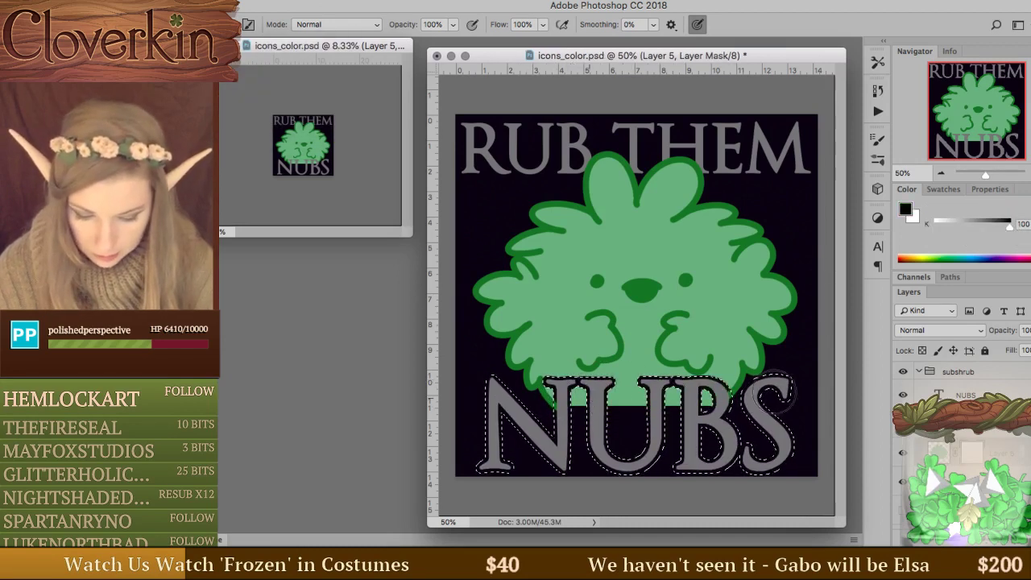
{"action": "left_click_drag", "start_coordinate": [773, 395], "coordinate": [769, 430]}
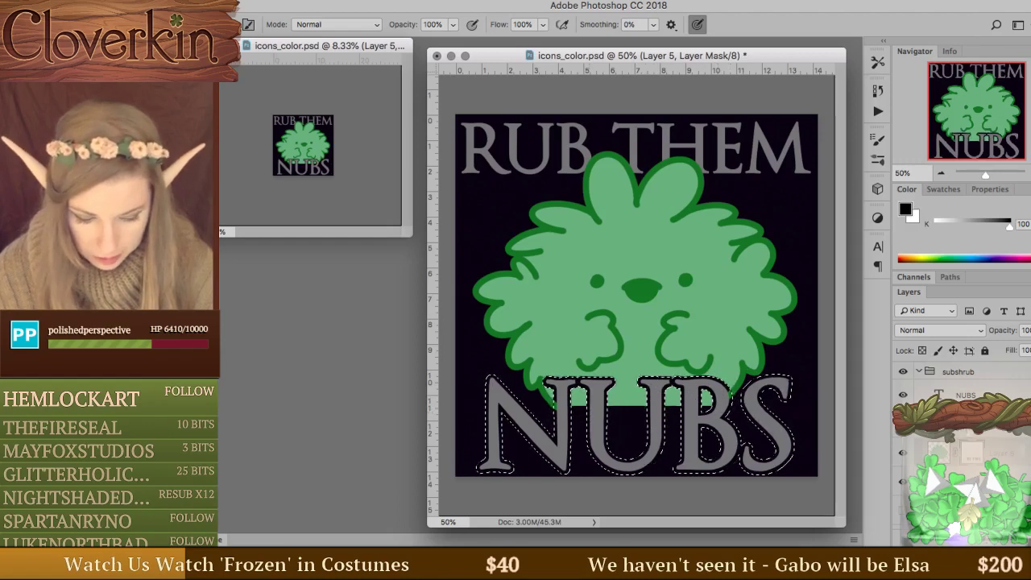
Group the subshrub's line art and fill layers and give the group a mask with the same NUBS outline cutout.
{"action": "left_click", "coordinate": [990, 448]}
{"action": "key", "text": "ctrl+g"}
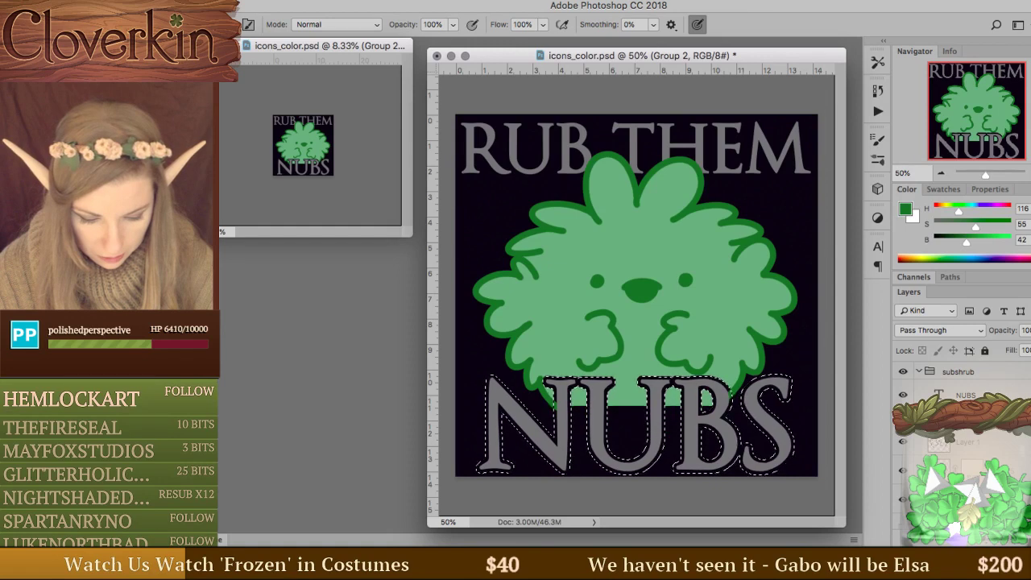
{"action": "key", "text": "ctrl+d"}
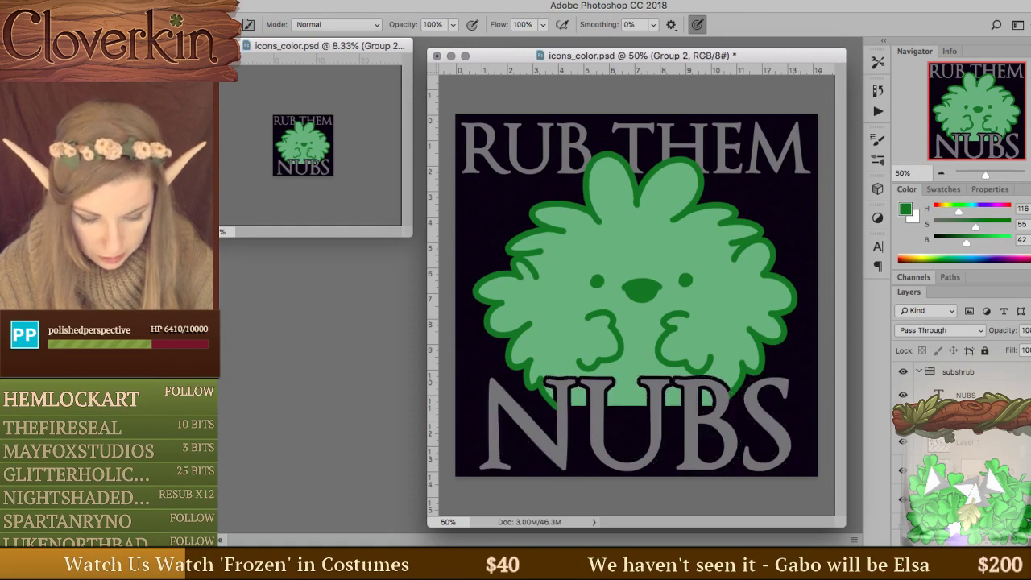
{"action": "key", "text": "ctrl+z"}
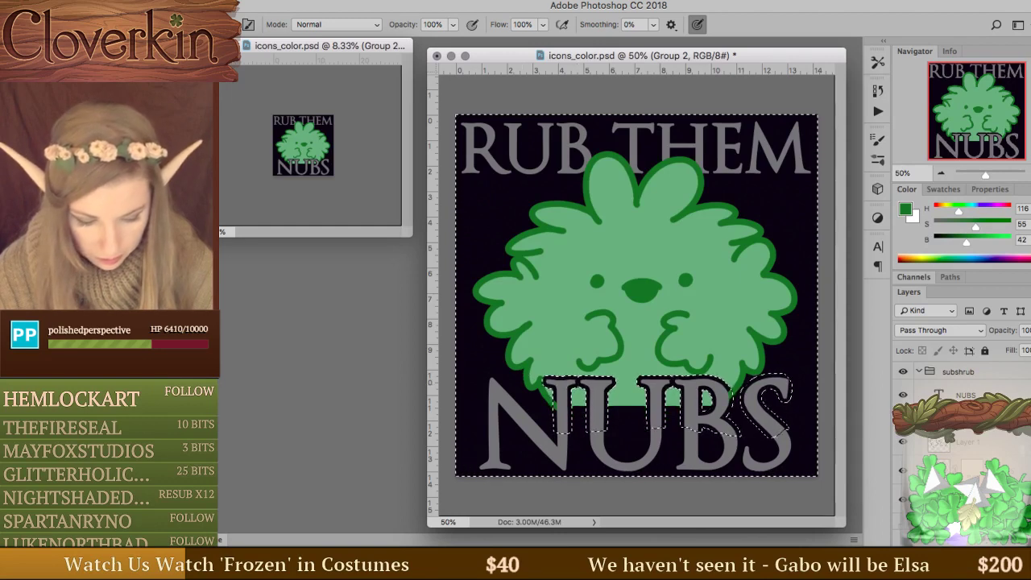
{"action": "left_click", "coordinate": [959, 535]}
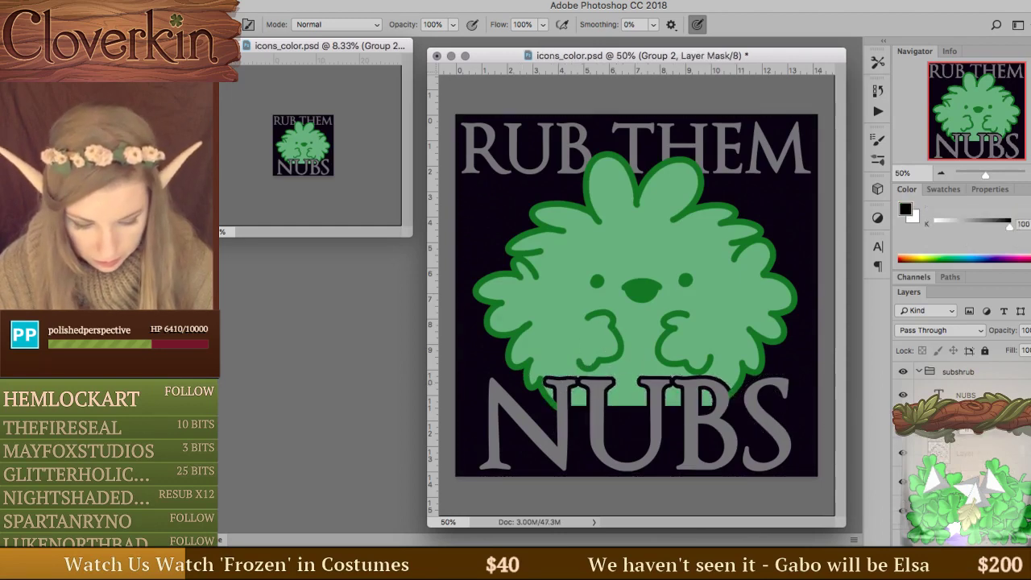
Shift the subshrub's fill, Layer 5, and line art, Layer 1, slightly upward together within the masked group.
{"action": "key", "text": "alt+bracketleft"}
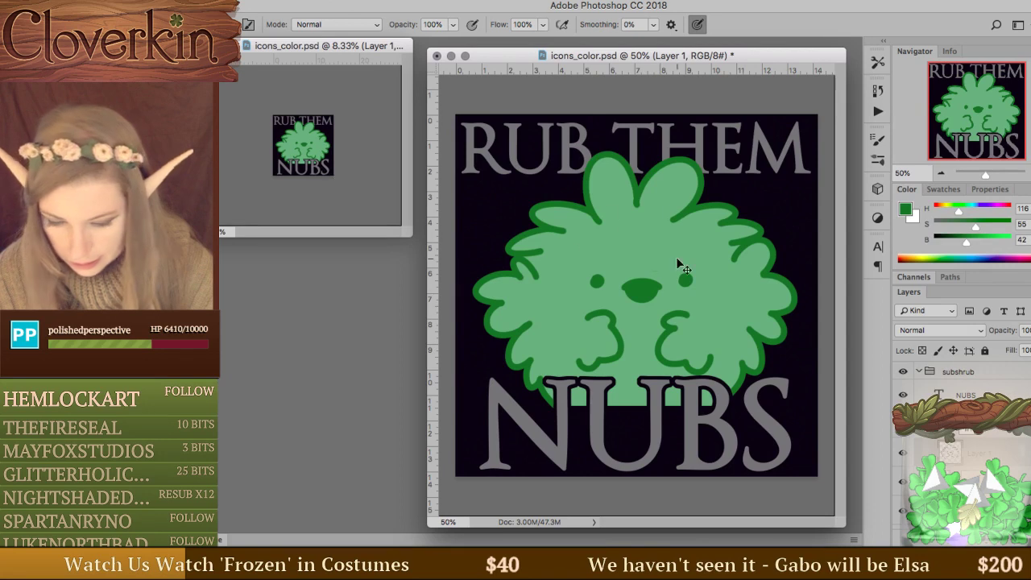
{"action": "key", "text": "alt+bracketright"}
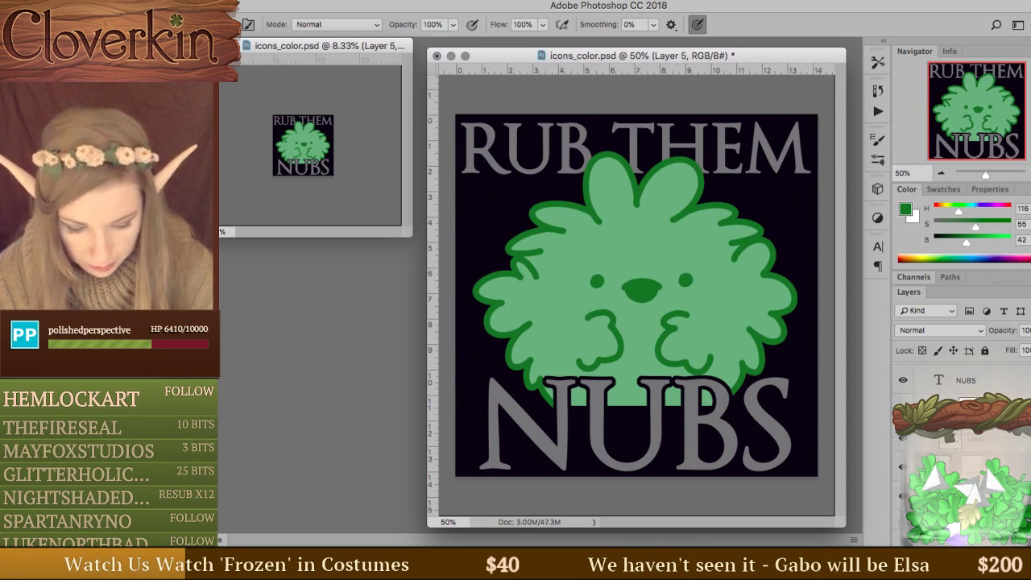
{"action": "key", "text": "ctrl+alt+a"}
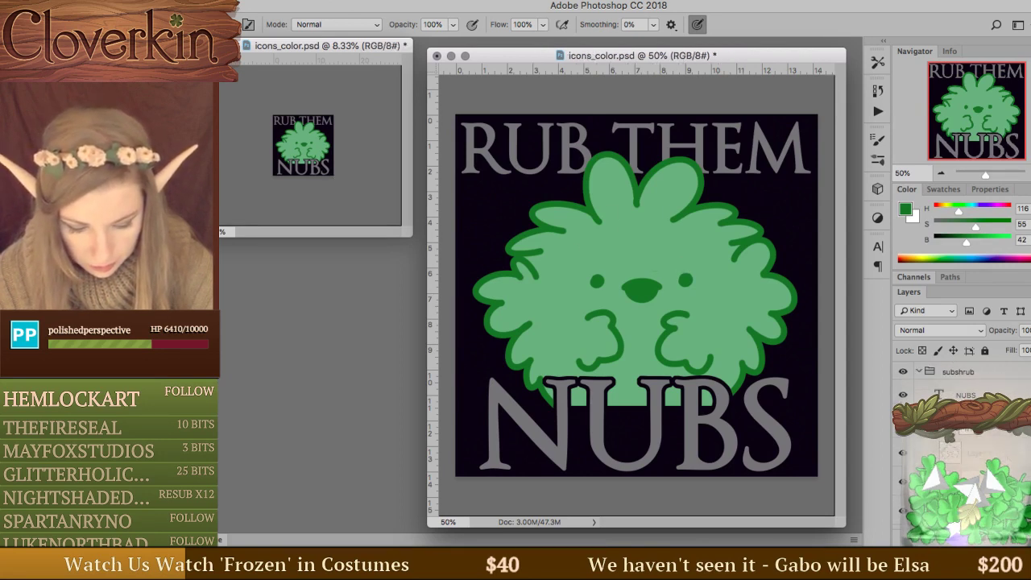
{"action": "key", "text": "alt+bracketright"}
{"action": "key", "text": "alt+bracketright"}
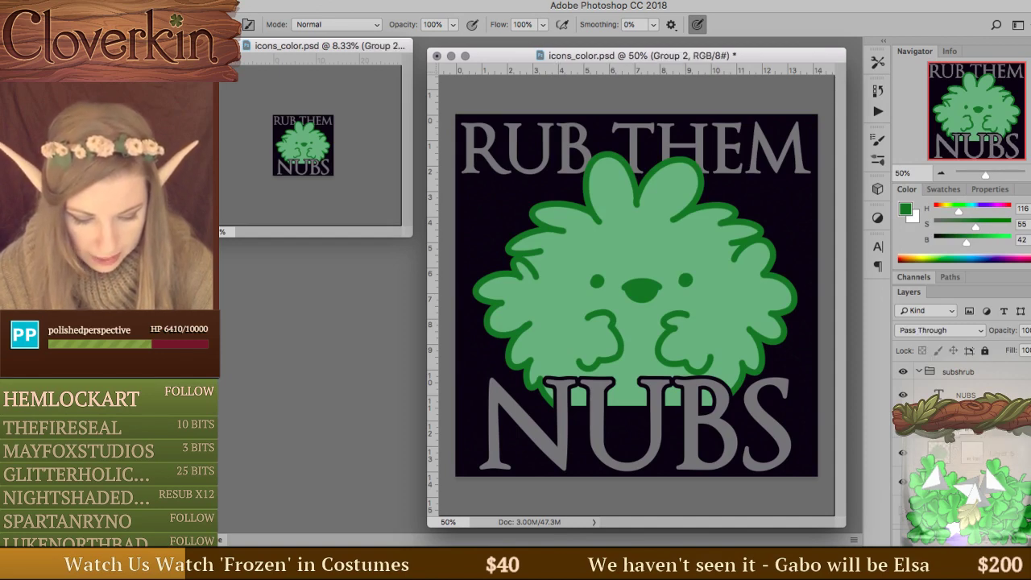
{"action": "left_click", "coordinate": [935, 481]}
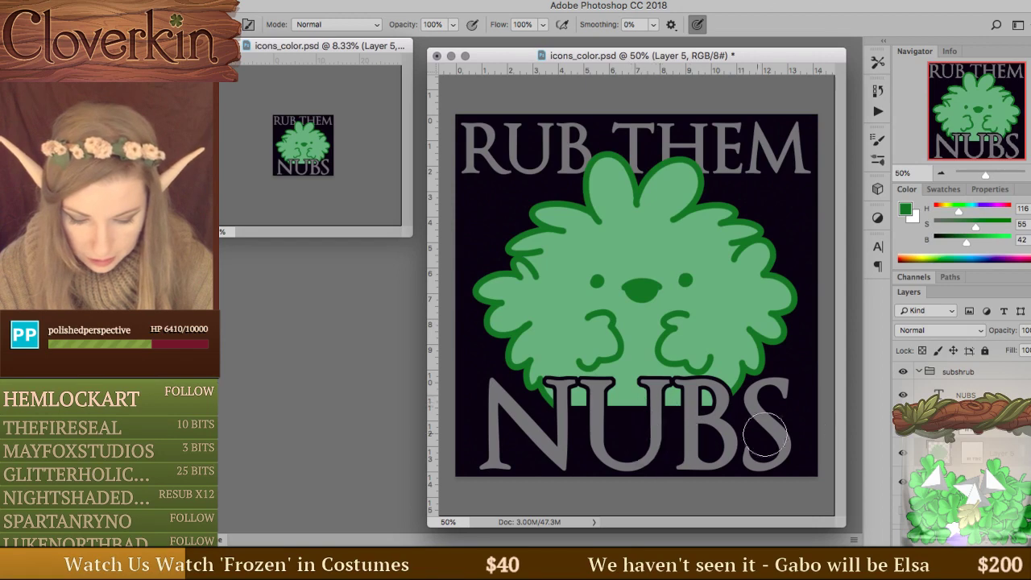
{"action": "mouse_move", "coordinate": [533, 203]}
{"action": "left_mouse_down"}
{"action": "mouse_move", "coordinate": [586, 203]}
{"action": "mouse_move", "coordinate": [699, 153]}
{"action": "left_mouse_up"}
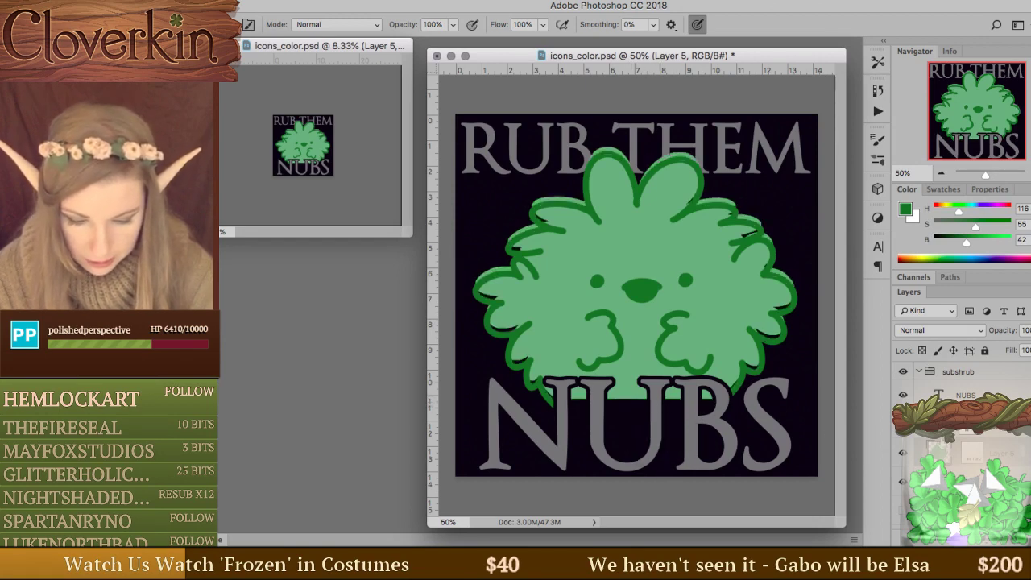
{"action": "left_click", "coordinate": [958, 451]}
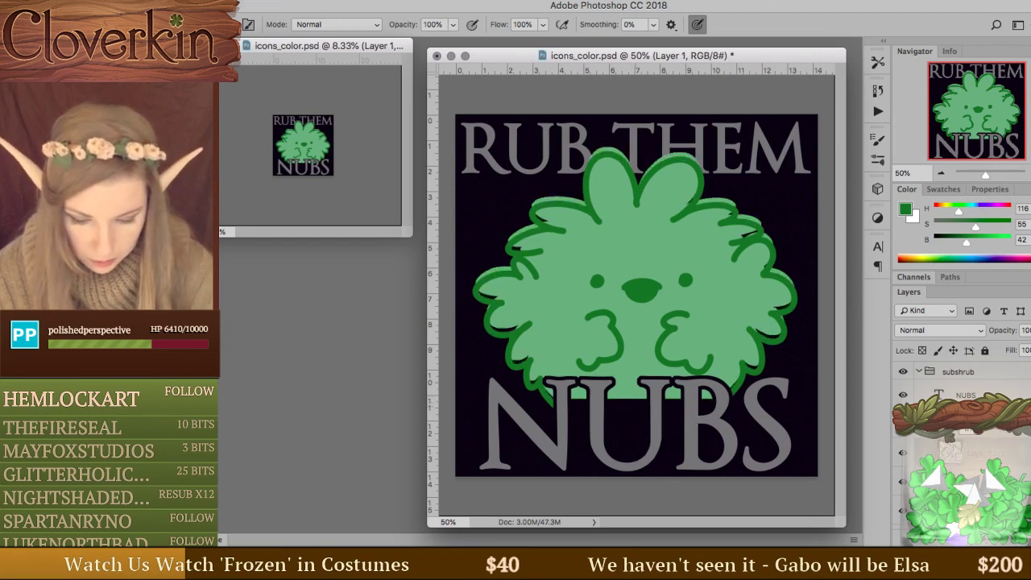
{"action": "left_click", "coordinate": [902, 510]}
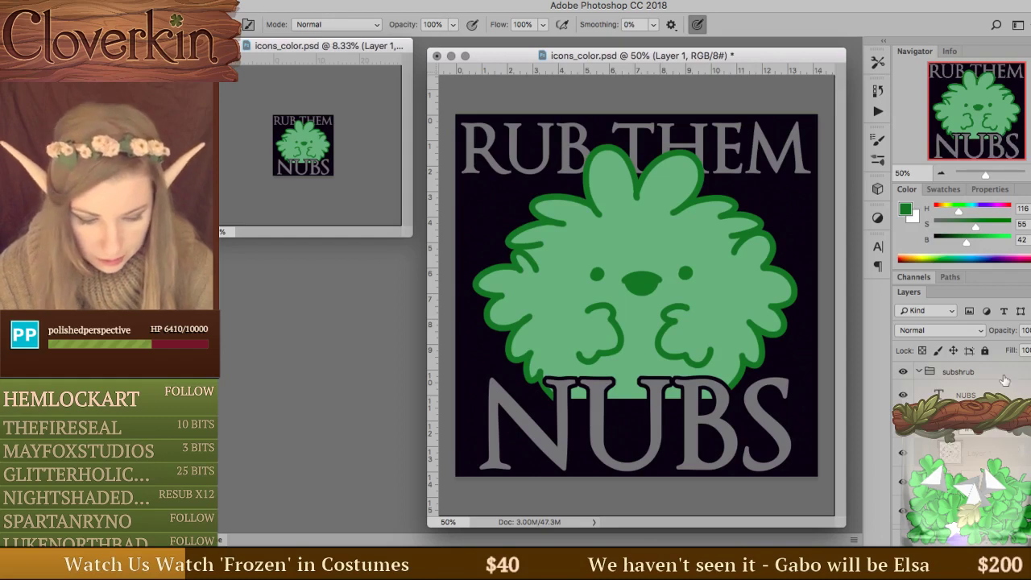
{"action": "scroll", "coordinate": [958, 402], "scroll_direction": "down", "scroll_amount": 2}
{"action": "left_click", "coordinate": [978, 443]}
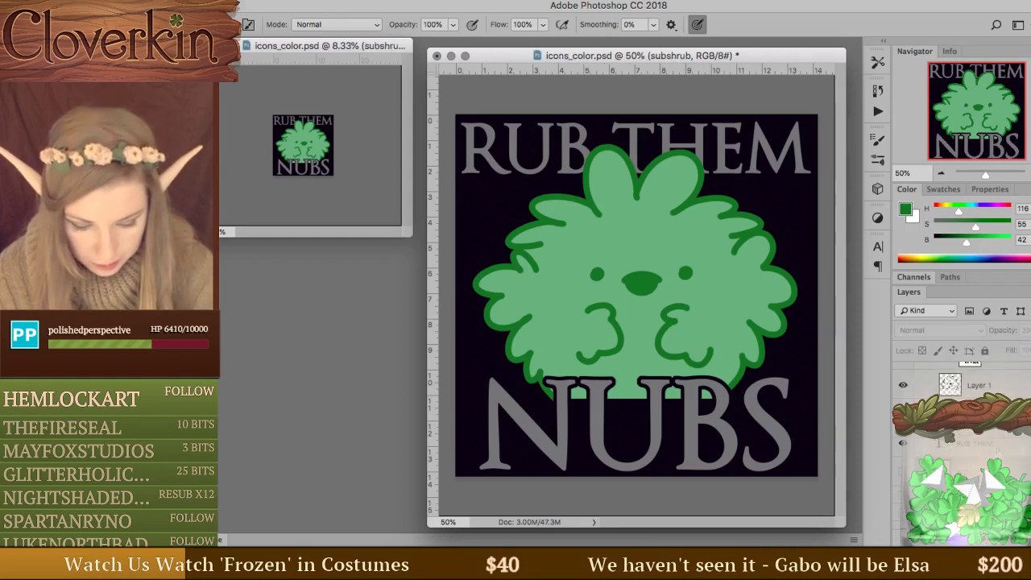
{"action": "key", "text": "ctrl+t"}
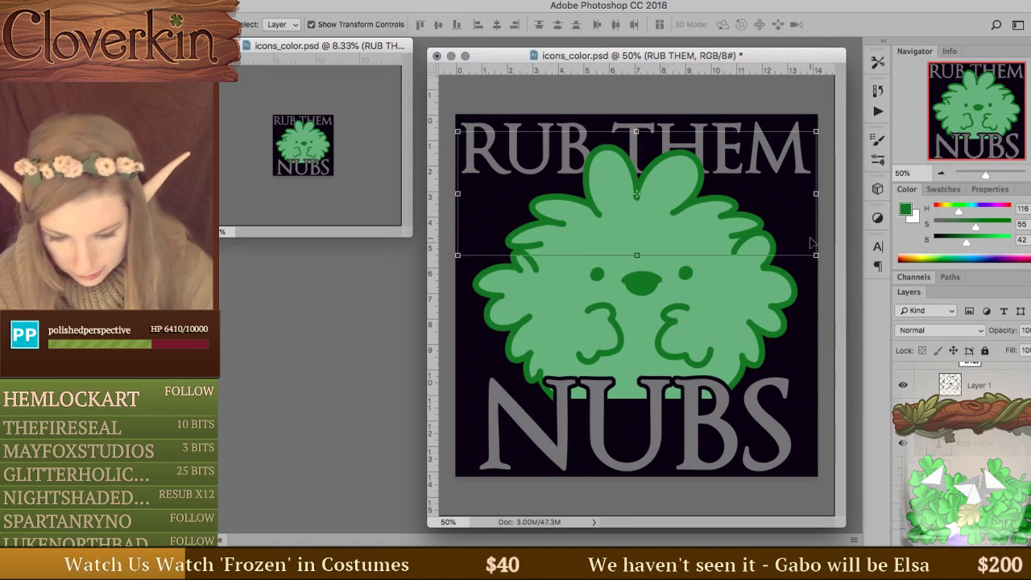
{"action": "left_click_drag", "start_coordinate": [819, 257], "coordinate": [766, 226]}
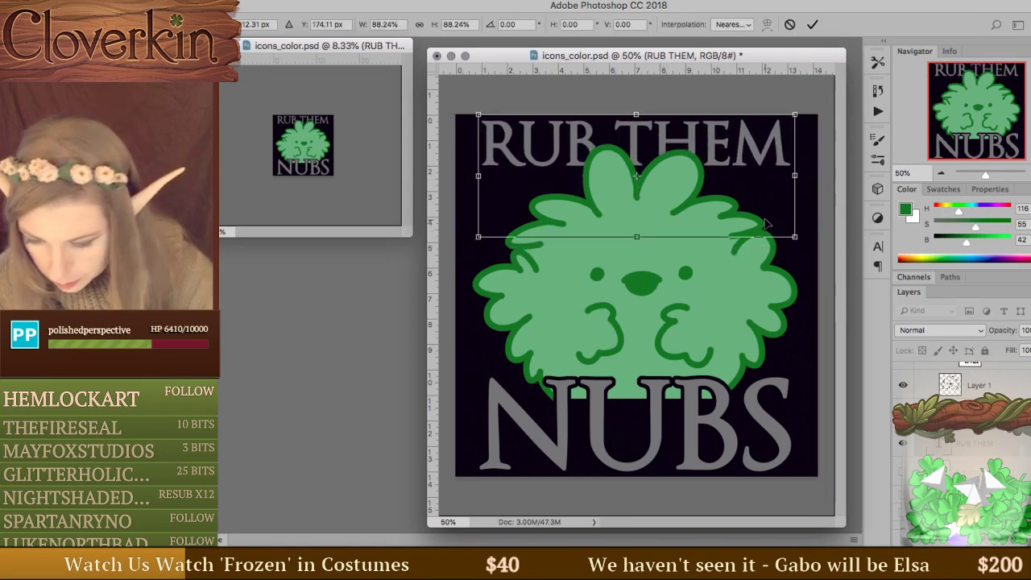
{"action": "key", "text": "Escape"}
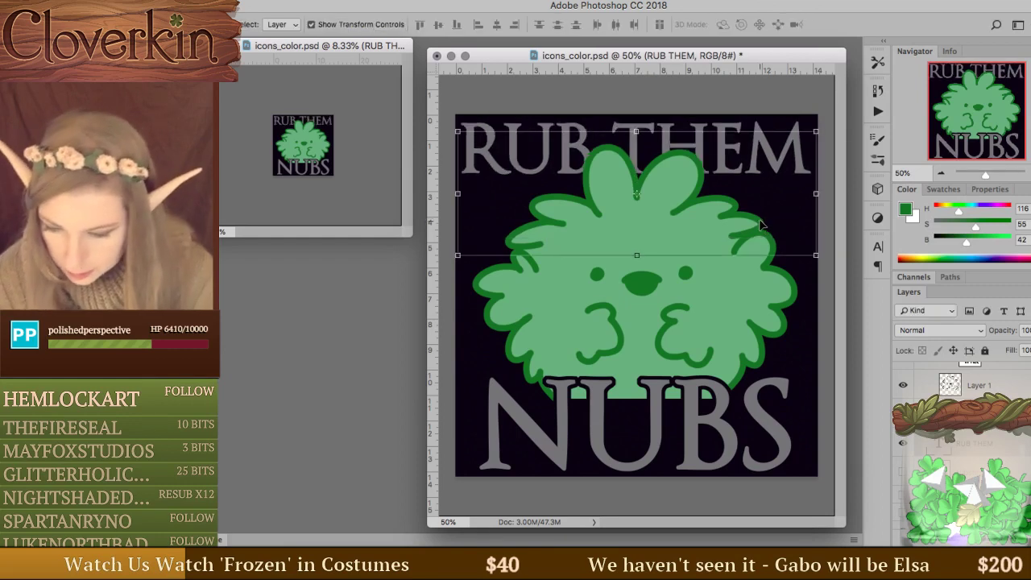
{"action": "left_click_drag", "start_coordinate": [637, 255], "coordinate": [635, 225]}
{"action": "key", "text": "Escape"}
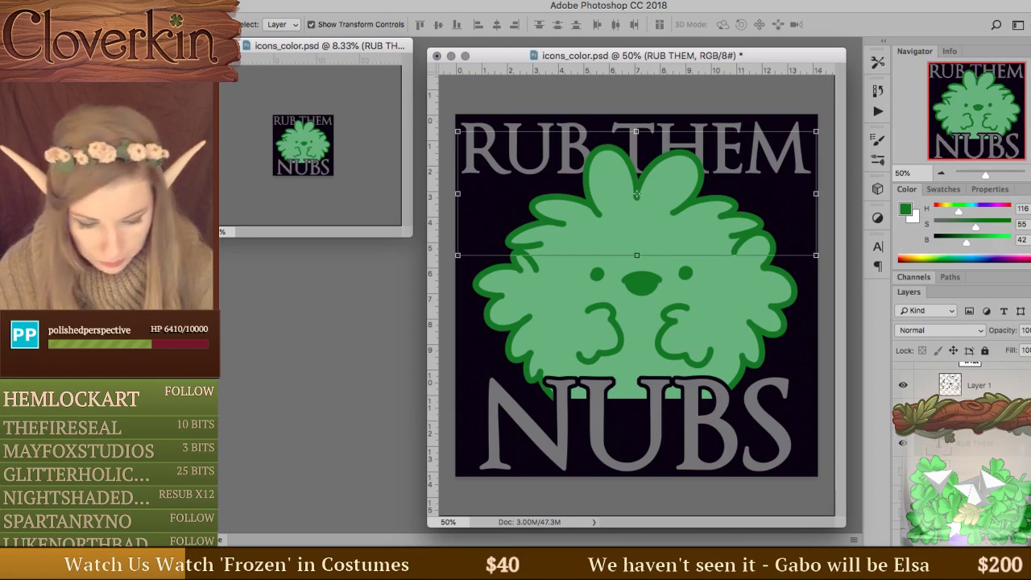
Wrap the masked subshrub artwork in another group and add a layer mask to that new group.
{"action": "left_click", "coordinate": [927, 501]}
{"action": "left_click", "coordinate": [966, 422]}
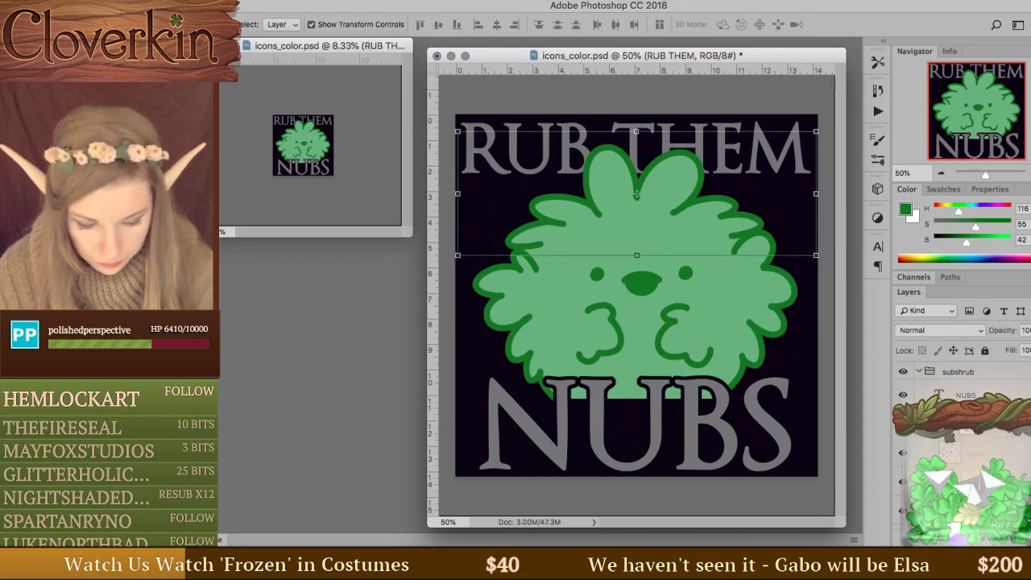
{"action": "left_click", "coordinate": [636, 275]}
{"action": "left_click", "coordinate": [635, 274], "text": "shift"}
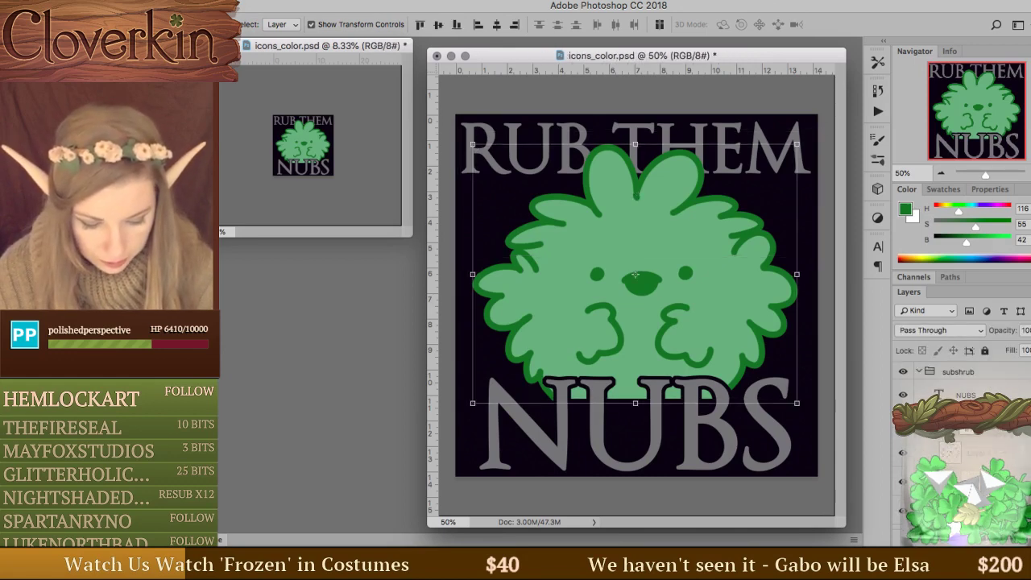
{"action": "key", "text": "super+g"}
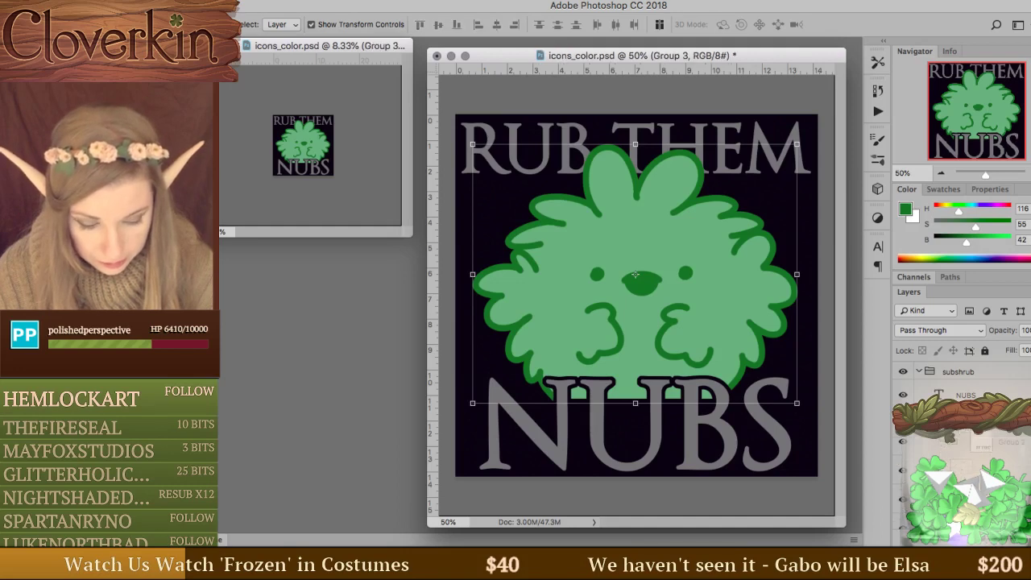
{"action": "left_click", "coordinate": [954, 538]}
Try to fade out the subshrub's base above NUBS by painting black on the group mask with a softer brush.
{"action": "key", "text": "b"}
{"action": "right_click", "coordinate": [626, 407]}
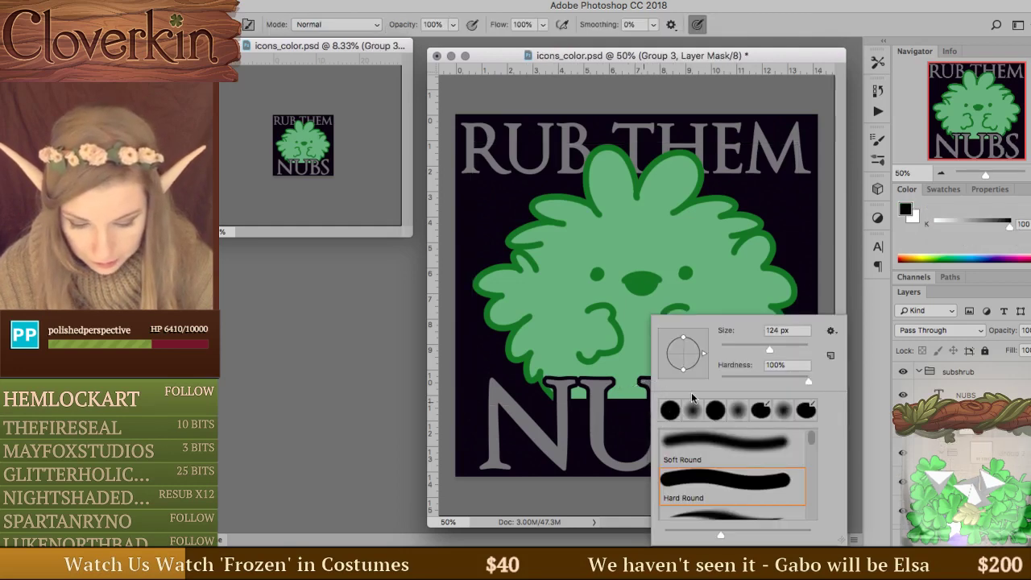
{"action": "left_click_drag", "start_coordinate": [730, 381], "coordinate": [697, 380]}
{"action": "mouse_move", "coordinate": [518, 384]}
{"action": "left_mouse_down"}
{"action": "mouse_move", "coordinate": [640, 400]}
{"action": "mouse_move", "coordinate": [745, 387]}
{"action": "mouse_move", "coordinate": [523, 370]}
{"action": "left_mouse_up"}
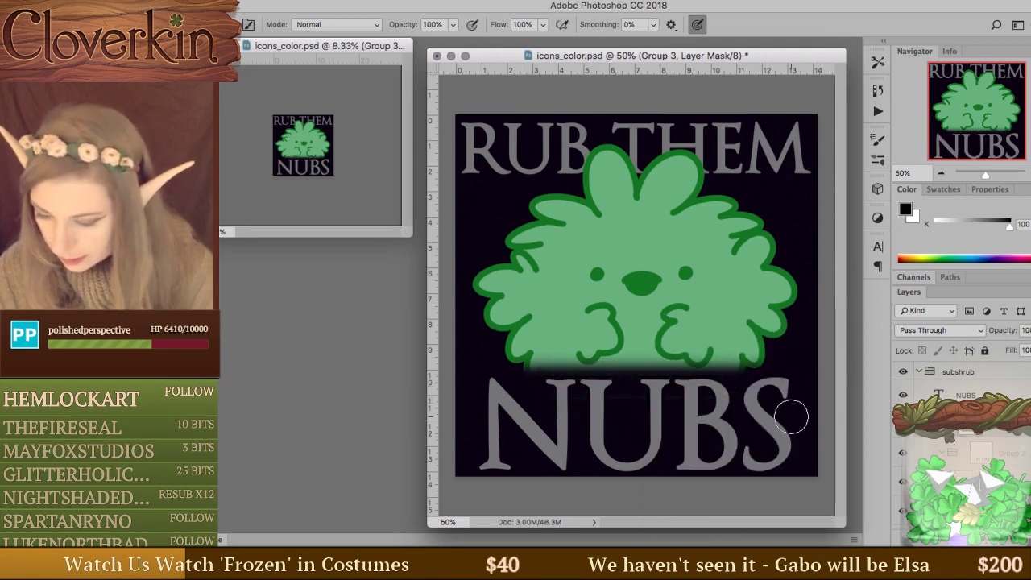
{"action": "key", "text": "super+z"}
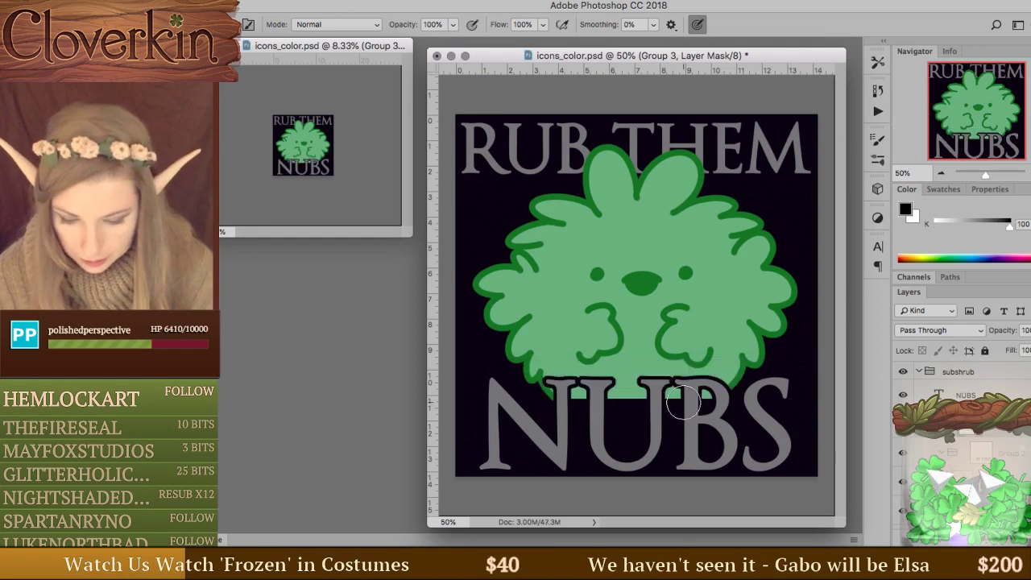
Set the brush hardness to 100% and mask out the subshrub's base along a straight edge just above NUBS, using a rectangular selection.
{"action": "right_click", "coordinate": [512, 373]}
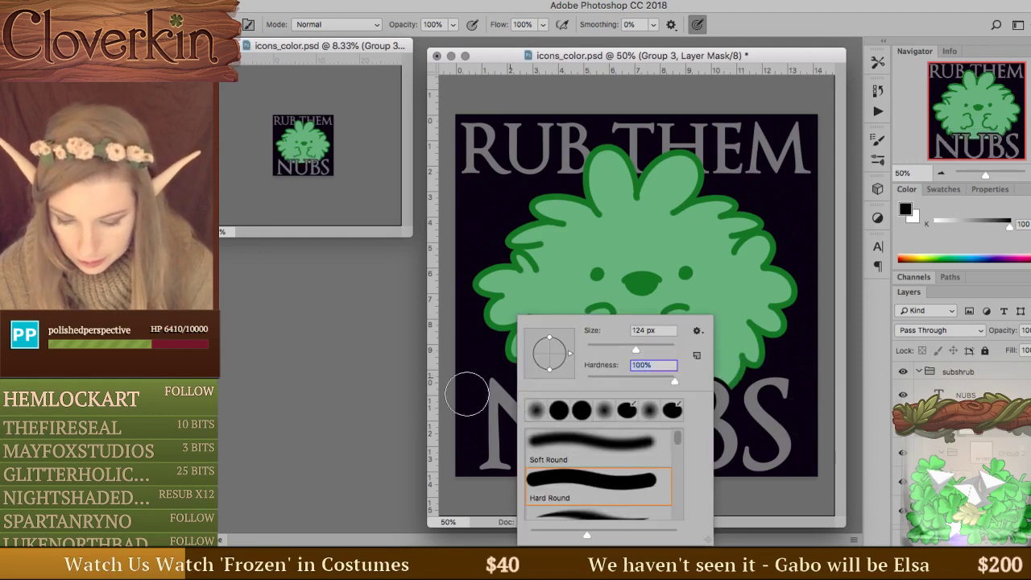
{"action": "key", "text": "Return"}
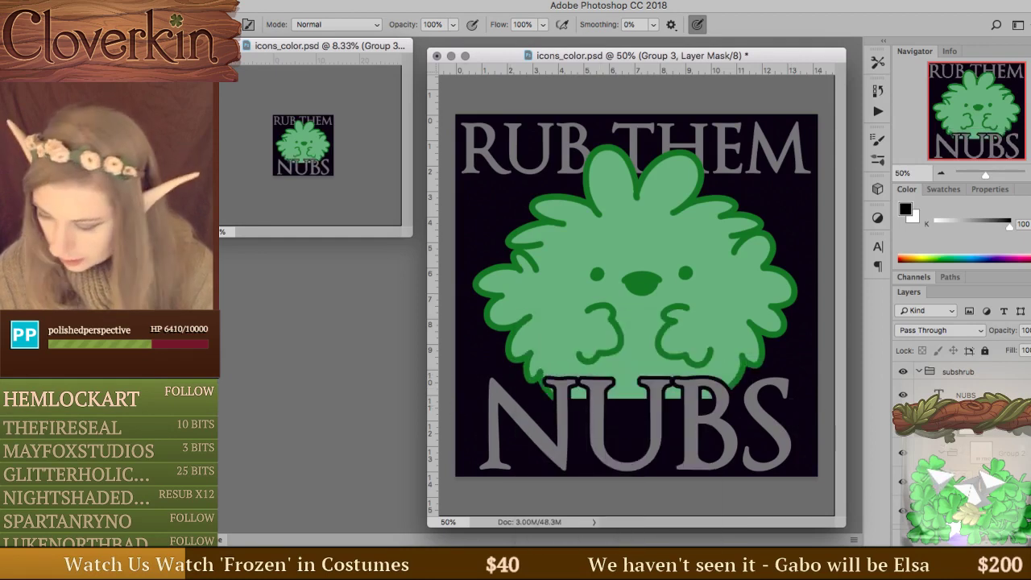
{"action": "key", "text": "m"}
{"action": "left_click_drag", "start_coordinate": [820, 436], "coordinate": [442, 370]}
{"action": "key", "text": "b"}
{"action": "mouse_move", "coordinate": [518, 368]}
{"action": "left_mouse_down"}
{"action": "mouse_move", "coordinate": [801, 387]}
{"action": "mouse_move", "coordinate": [518, 397]}
{"action": "left_mouse_up"}
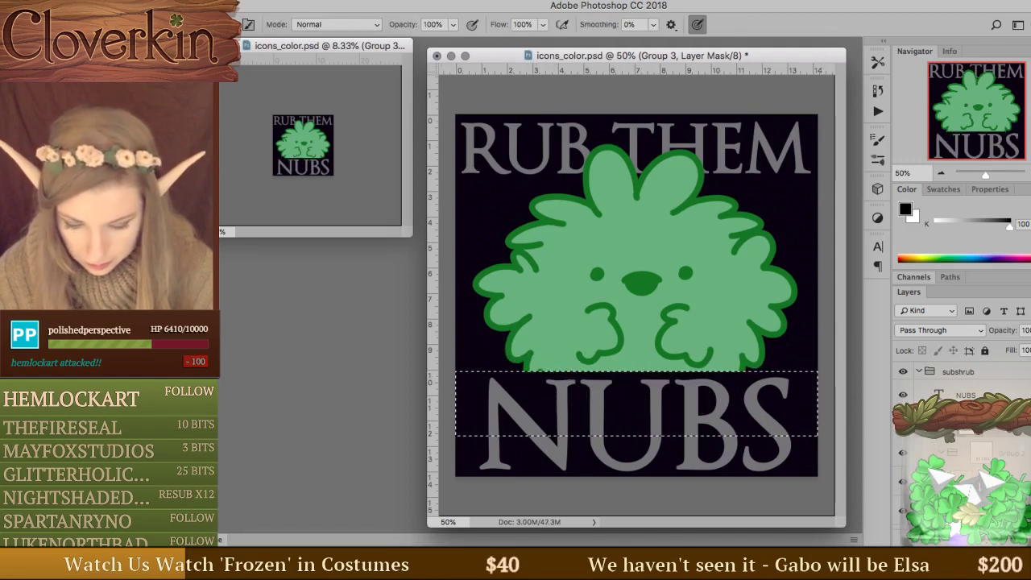
{"action": "key", "text": "ctrl+d"}
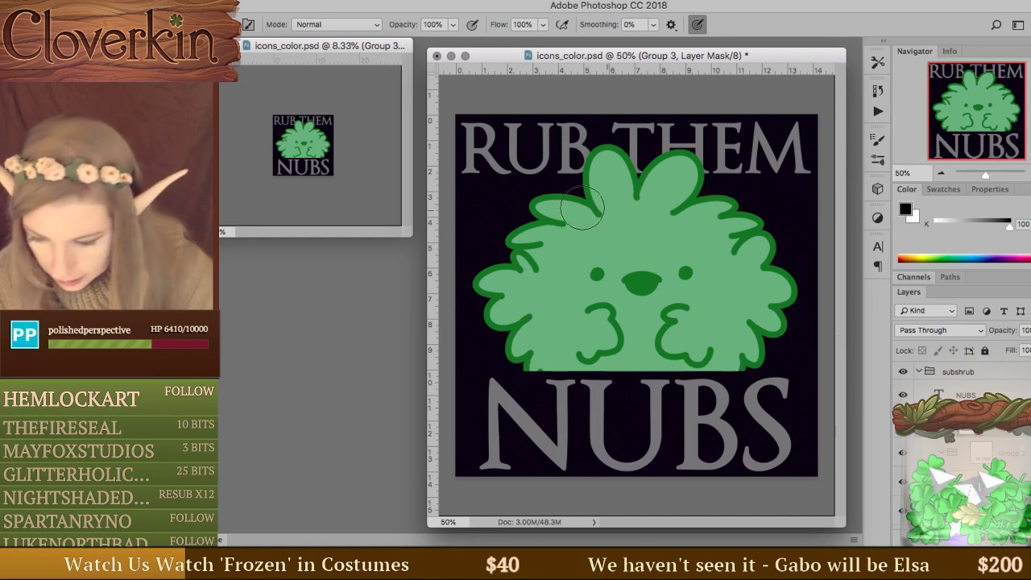
Enlarge the small icons_color.psd preview window and shift the straight cut-off edge of Group 3's mask slightly lower toward NUBS.
{"action": "left_click_drag", "start_coordinate": [411, 235], "coordinate": [468, 332]}
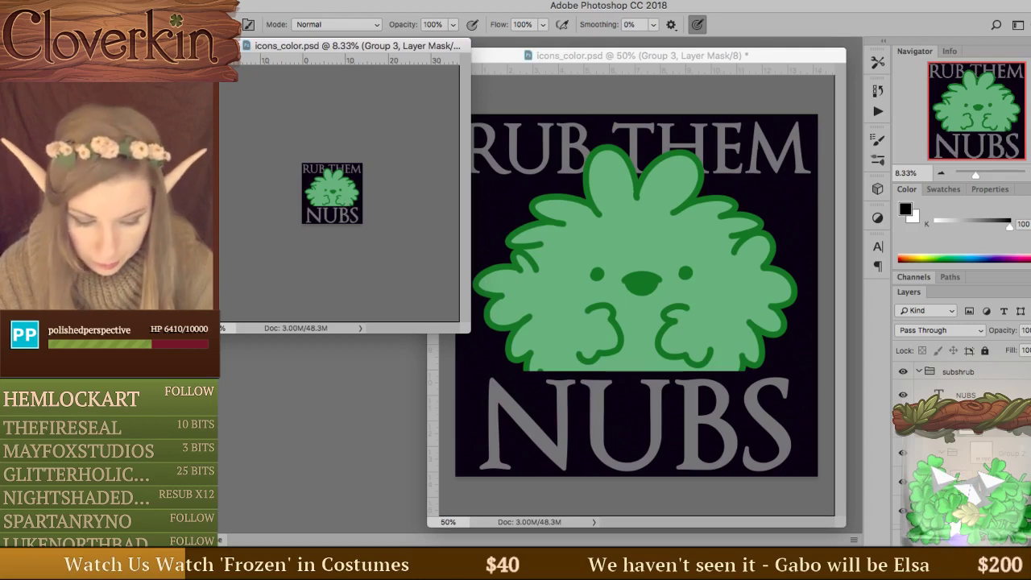
{"action": "key", "text": "super+2"}
{"action": "key", "text": "super+backslash"}
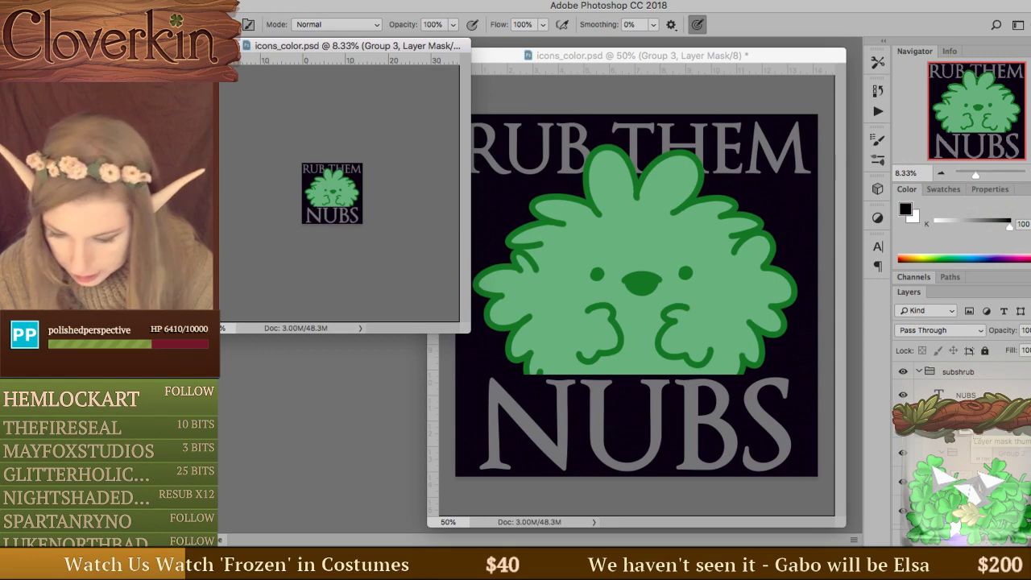
{"action": "scroll", "coordinate": [958, 403], "scroll_direction": "down", "scroll_amount": 2}
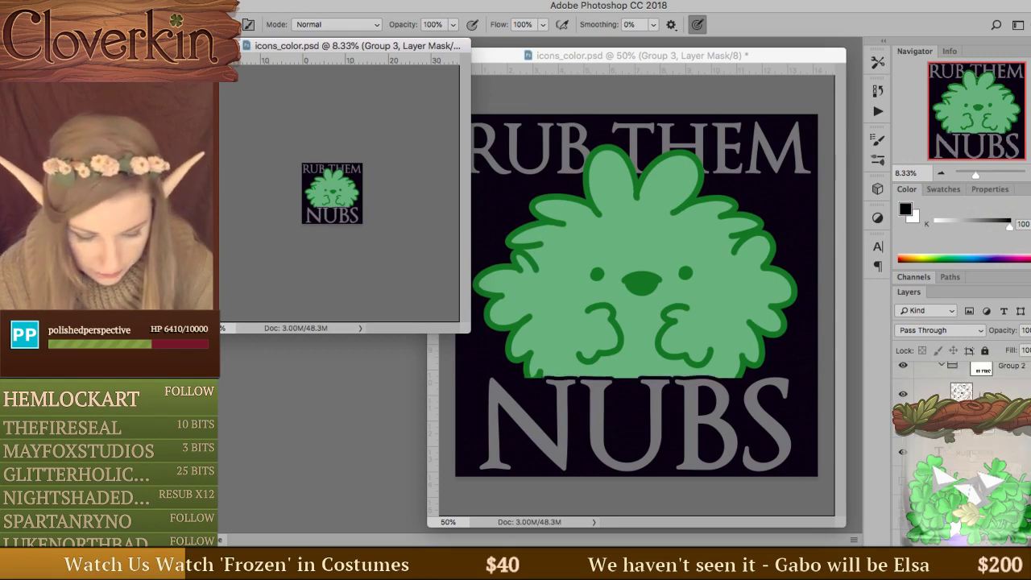
{"action": "scroll", "coordinate": [958, 387], "scroll_direction": "up", "scroll_amount": 2}
Scale the NUBS text down slightly in proportion, keeping it centred below the subshrub.
{"action": "left_click", "coordinate": [967, 395]}
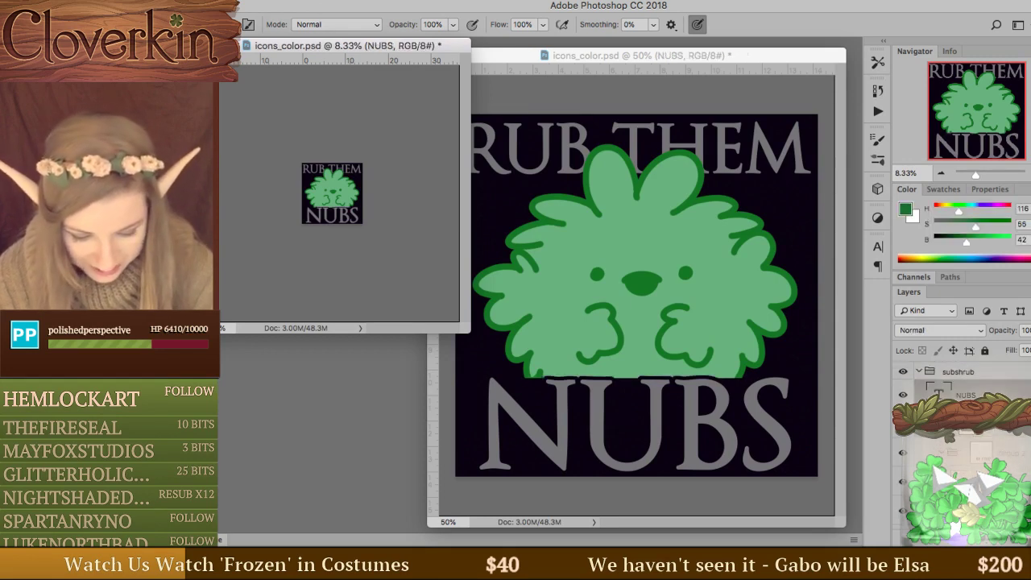
{"action": "key", "text": "v"}
{"action": "left_click", "coordinate": [749, 393]}
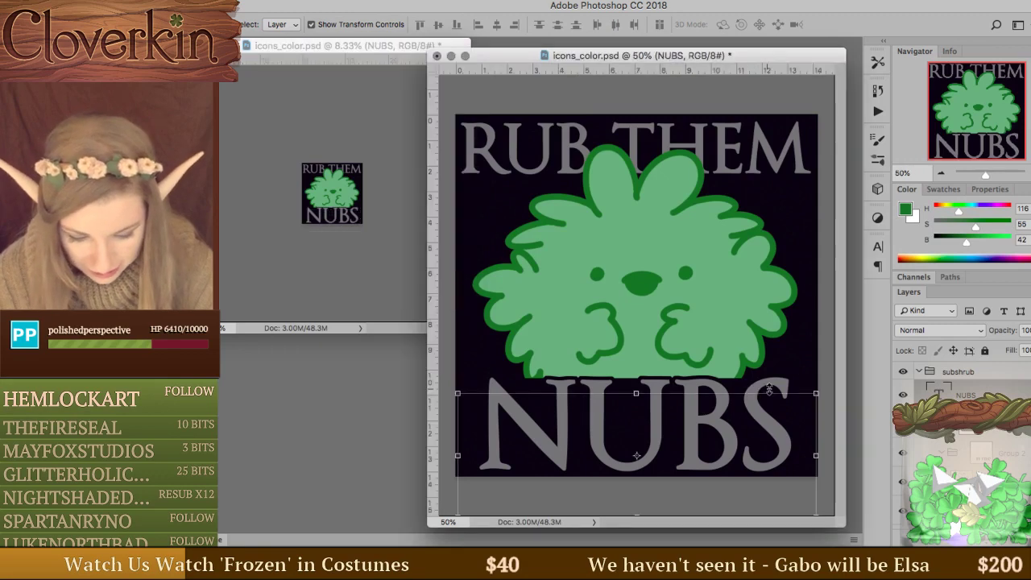
{"action": "left_click_drag", "start_coordinate": [818, 395], "coordinate": [803, 370]}
{"action": "key", "text": "super+z"}
{"action": "key", "text": "Return"}
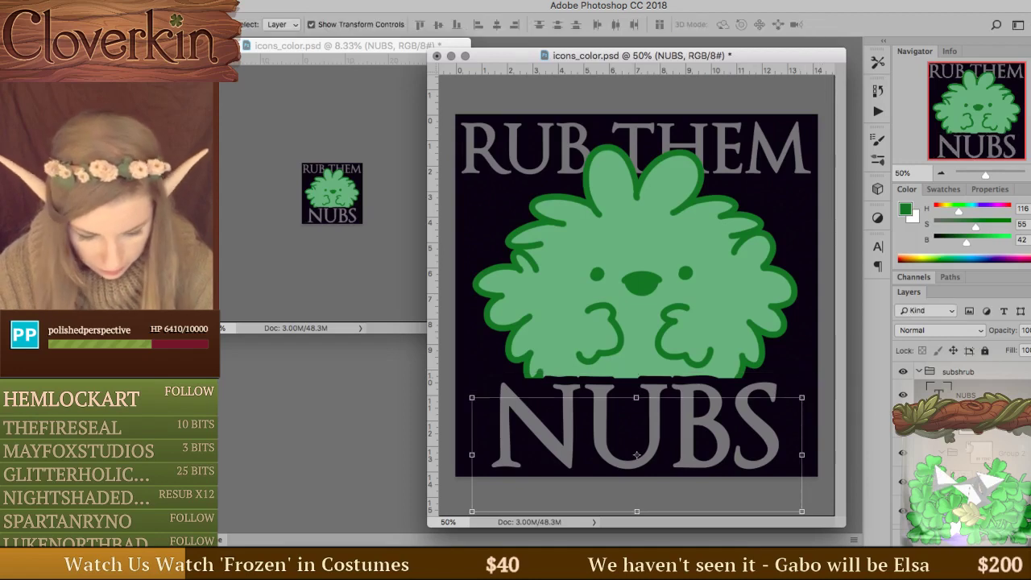
Remove the layer masks from Group 2 and from the subshrub's fill, Layer 5.
{"action": "right_click", "coordinate": [979, 475]}
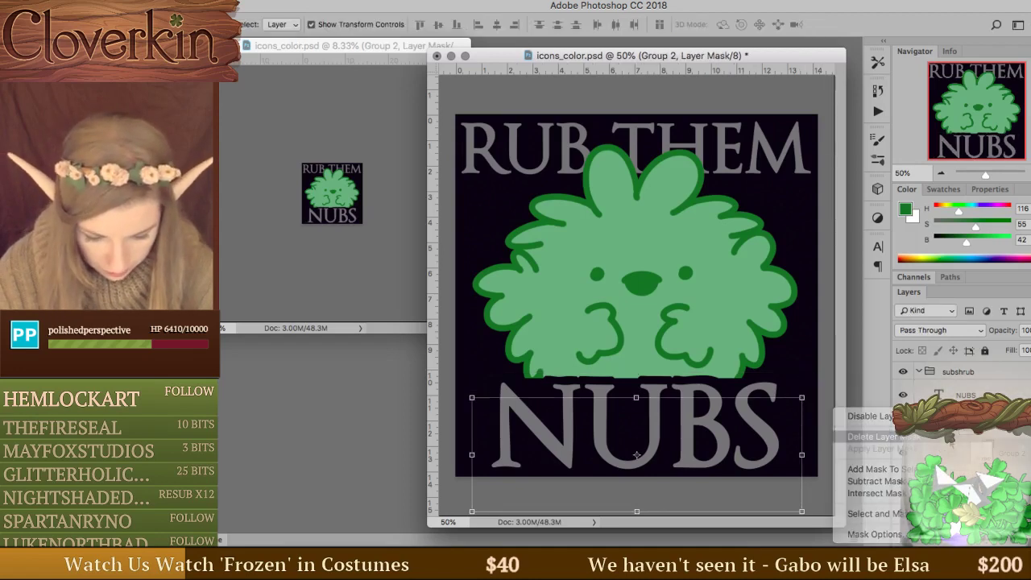
{"action": "left_click", "coordinate": [874, 437]}
{"action": "right_click", "coordinate": [984, 409]}
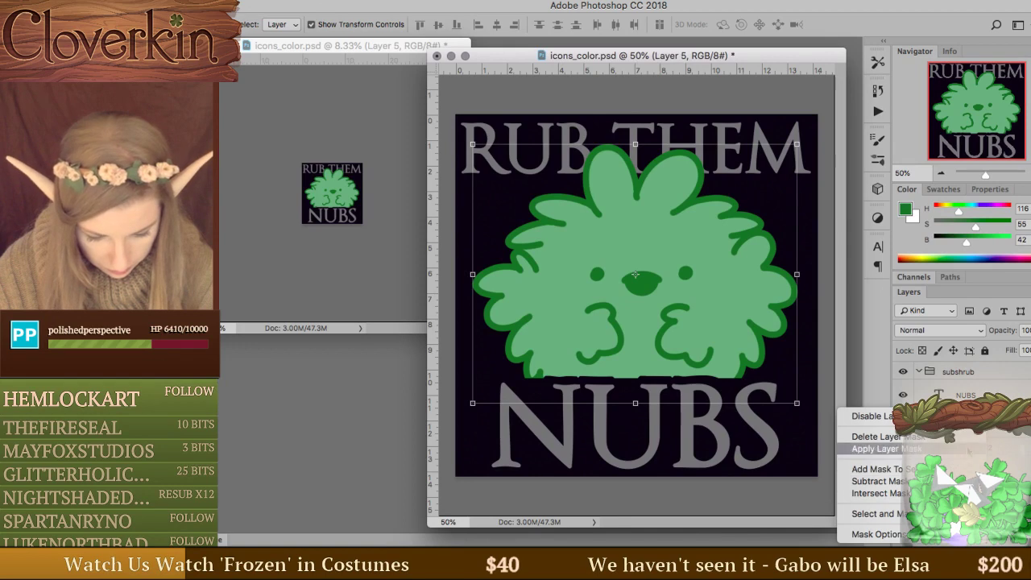
{"action": "key", "text": "Escape"}
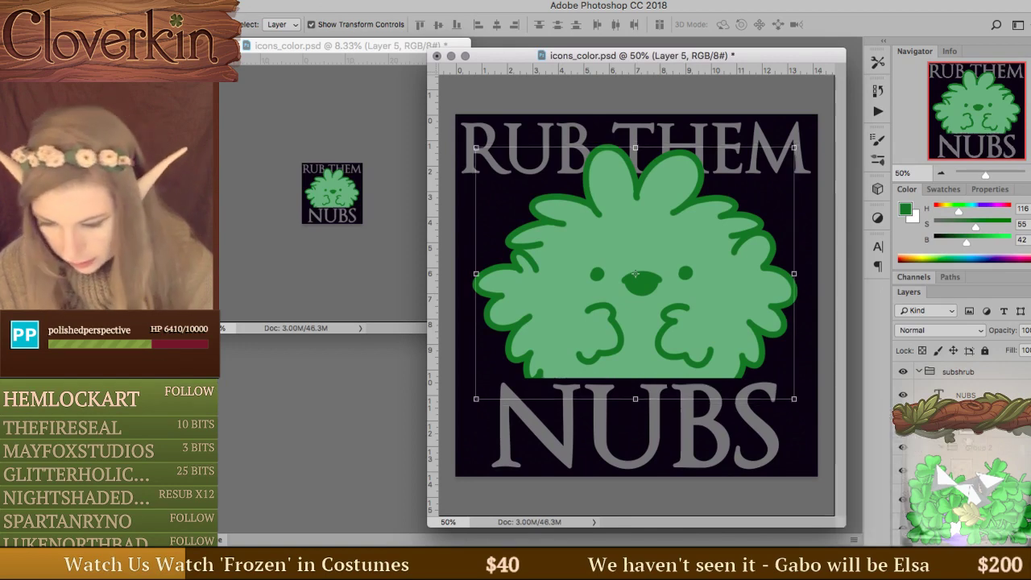
{"action": "left_click", "coordinate": [773, 448]}
{"action": "left_click", "coordinate": [810, 456]}
{"action": "left_click_drag", "start_coordinate": [802, 442], "coordinate": [830, 442]}
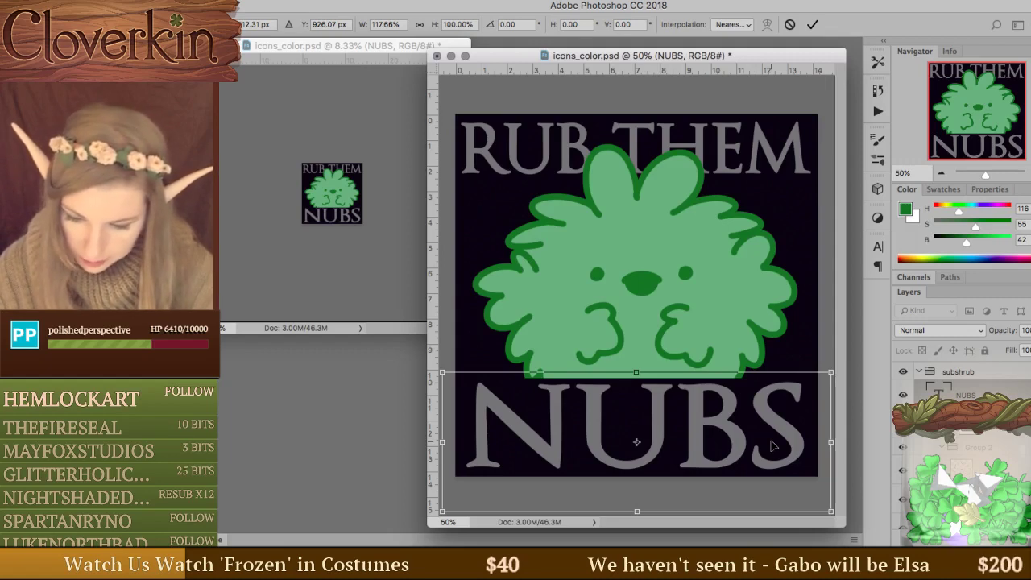
{"action": "key", "text": "Escape"}
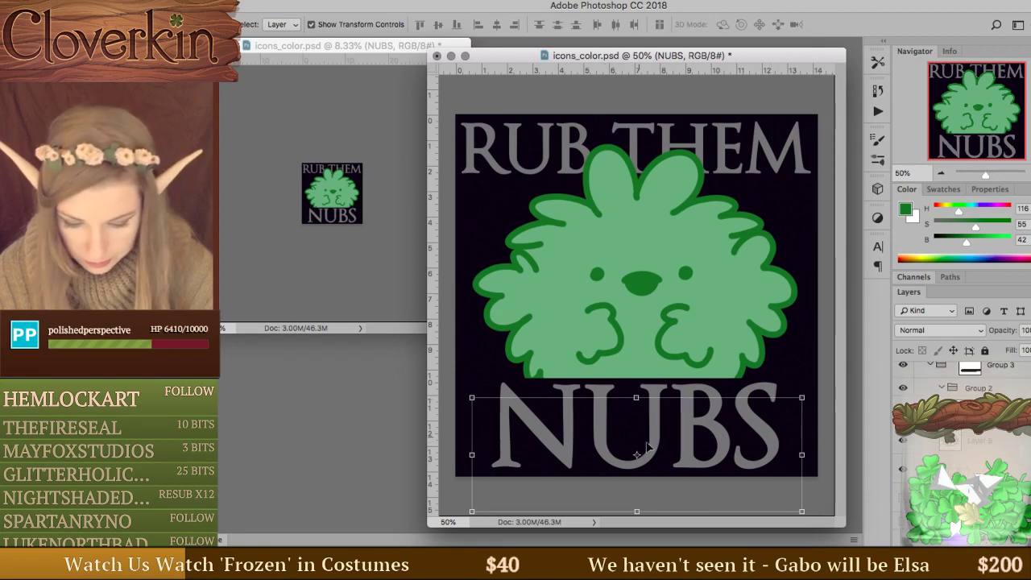
Move the NUBS text slightly lower and hide the dark background layer to preview the design on the light background.
{"action": "left_click_drag", "start_coordinate": [658, 432], "coordinate": [659, 435]}
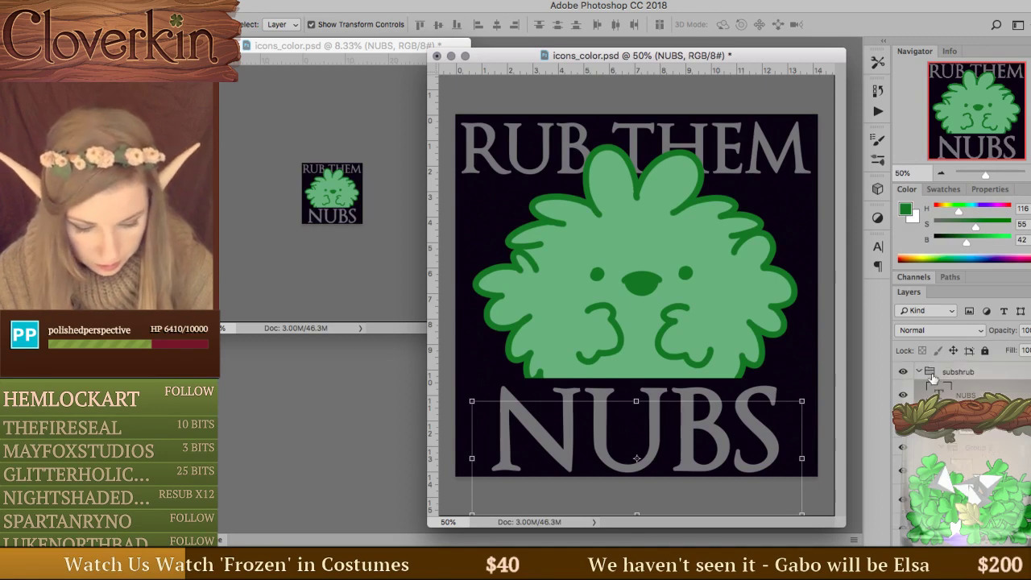
{"action": "scroll", "coordinate": [967, 390], "scroll_direction": "down", "scroll_amount": 2}
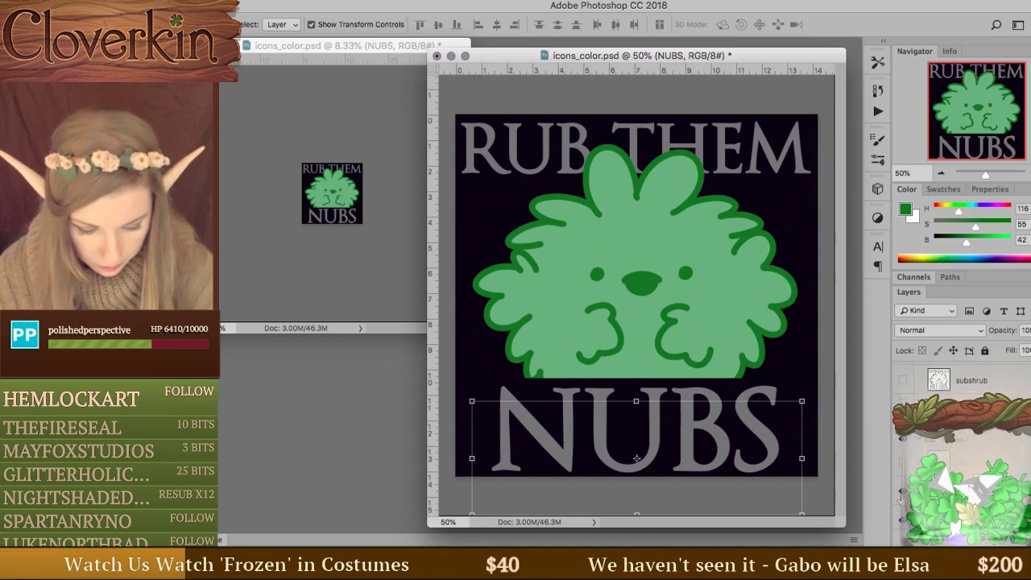
{"action": "left_click", "coordinate": [902, 465]}
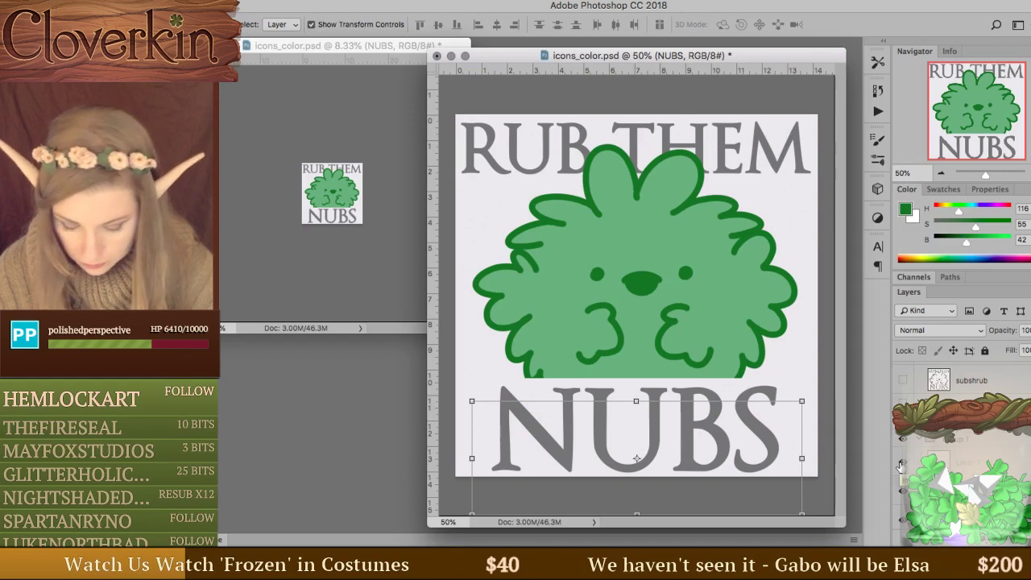
{"action": "left_click", "coordinate": [901, 466]}
{"action": "scroll", "coordinate": [901, 466], "scroll_direction": "down", "scroll_amount": 1}
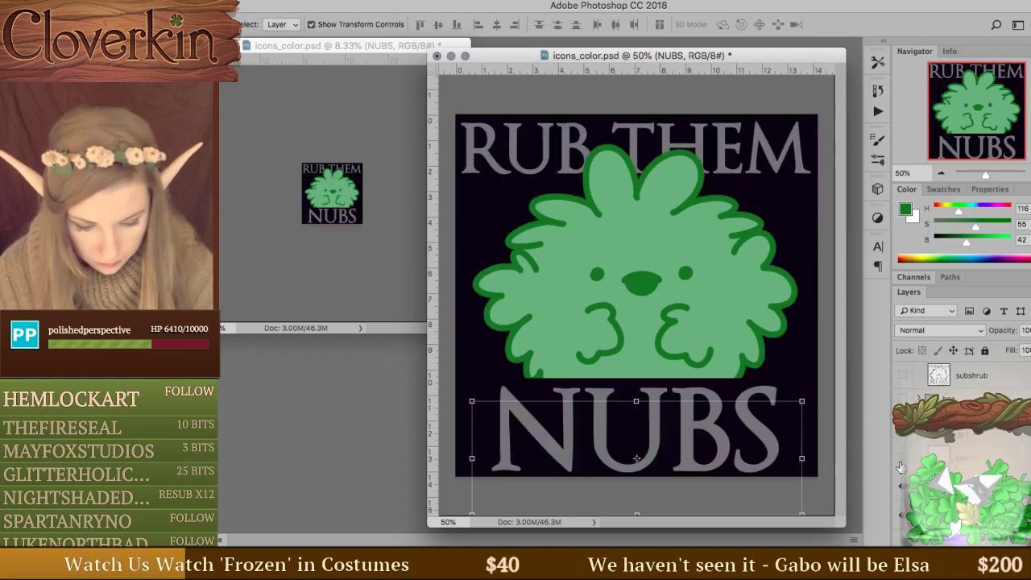
{"action": "left_click", "coordinate": [901, 465]}
Add a black outside stroke of 16 px to the NUBS text as a layer style.
{"action": "double_click", "coordinate": [999, 395]}
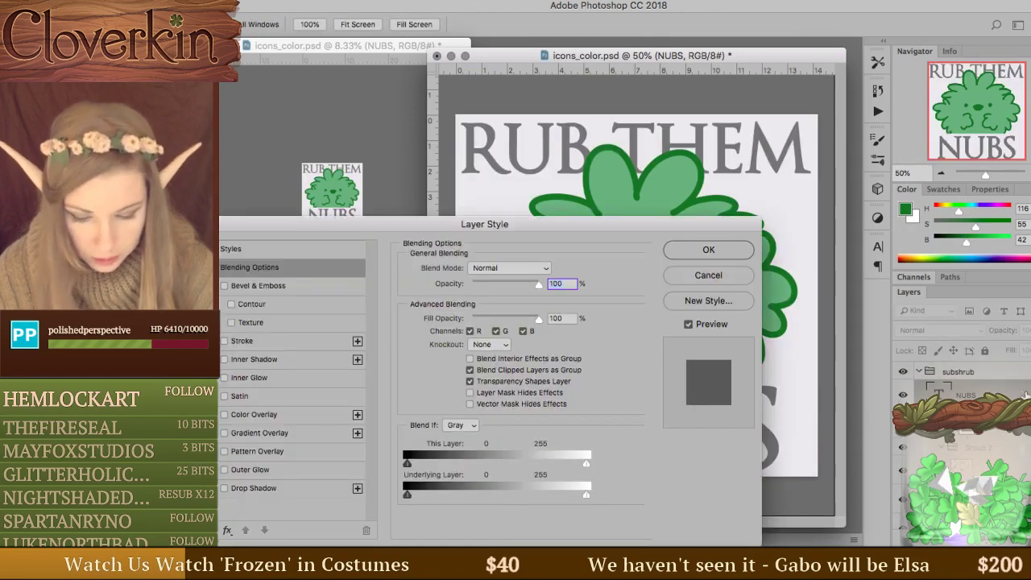
{"action": "left_click", "coordinate": [290, 340]}
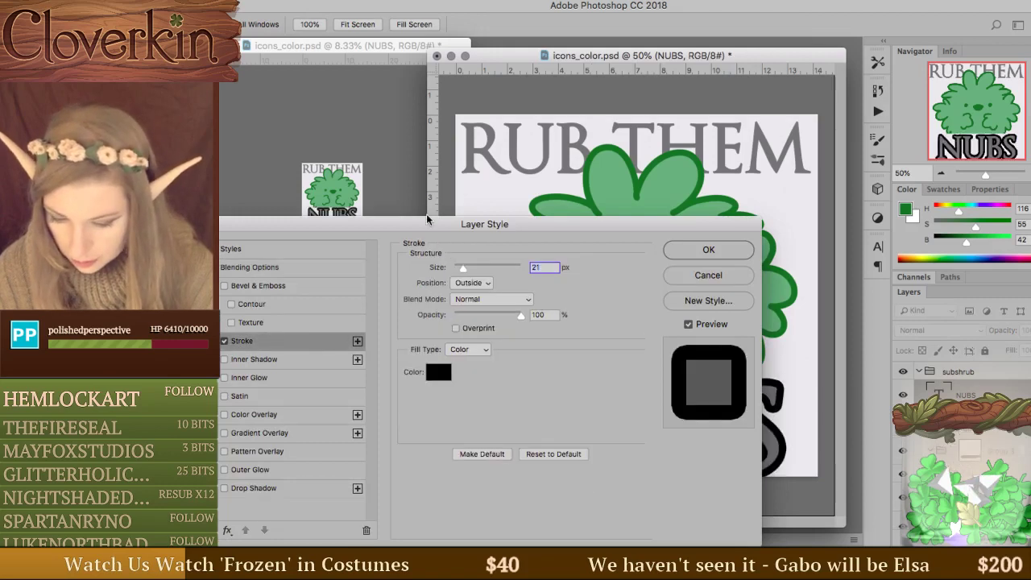
{"action": "left_click_drag", "start_coordinate": [538, 229], "coordinate": [602, 480]}
{"action": "left_click_drag", "start_coordinate": [521, 518], "coordinate": [525, 519]}
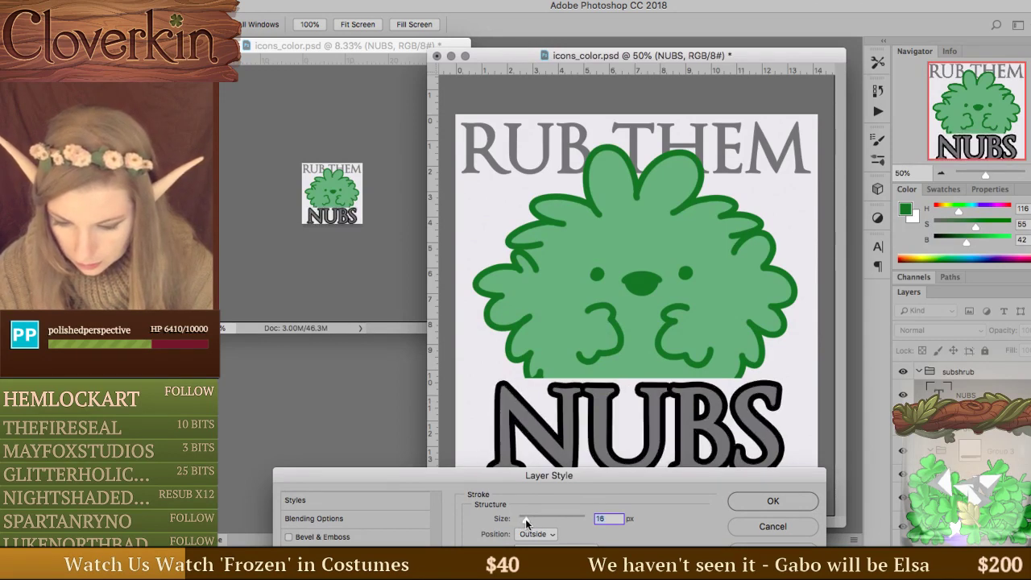
{"action": "key", "text": "Return"}
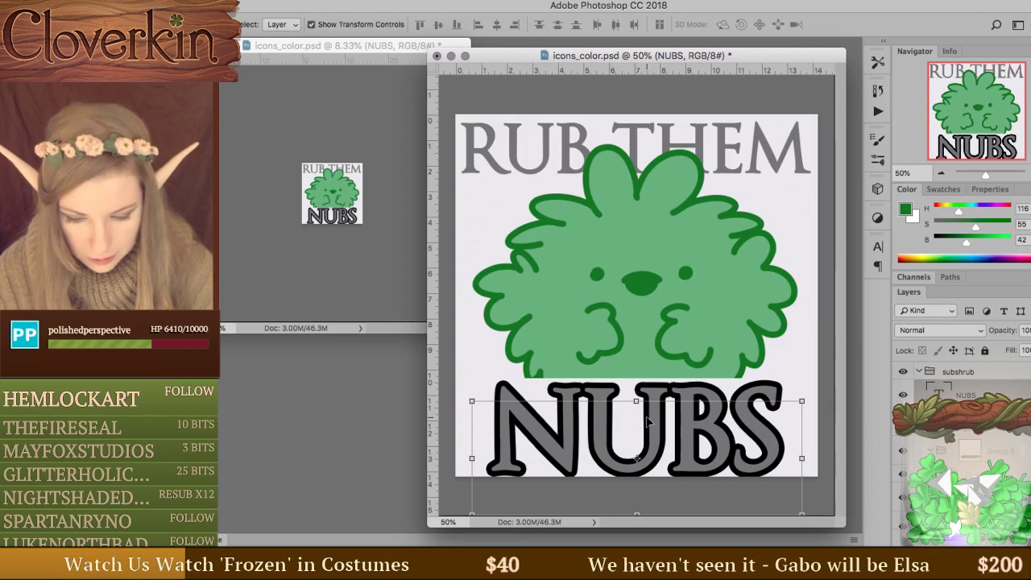
Copy the stroke layer style from NUBS and paste it onto the RUB THEM text layer.
{"action": "right_click", "coordinate": [966, 395]}
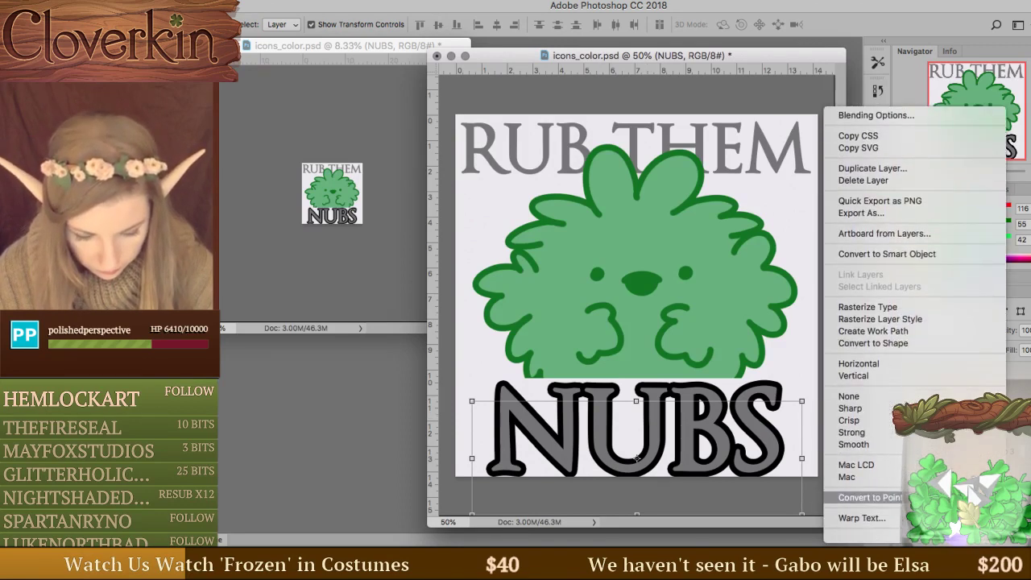
{"action": "left_click", "coordinate": [861, 487]}
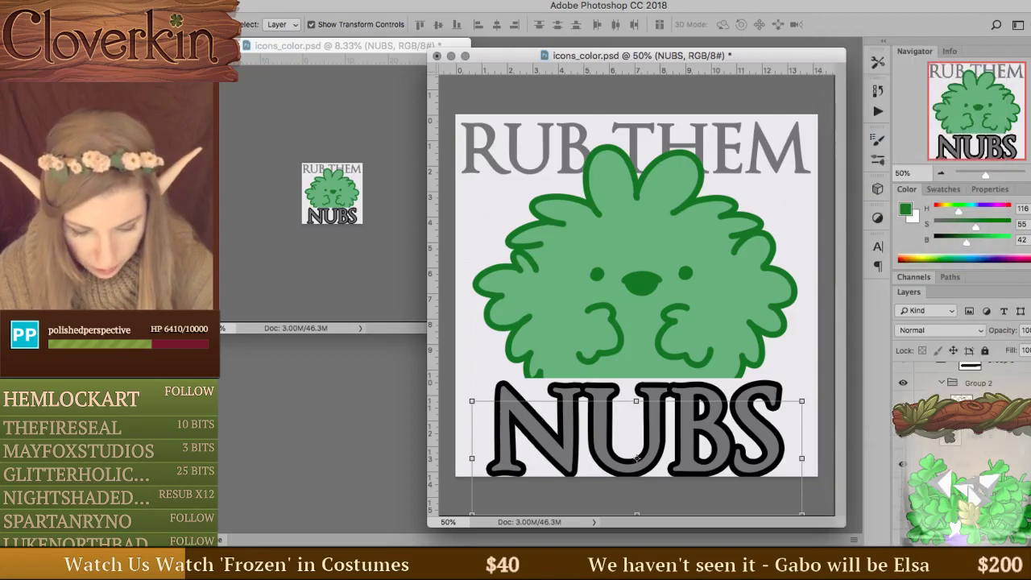
{"action": "right_click", "coordinate": [970, 427]}
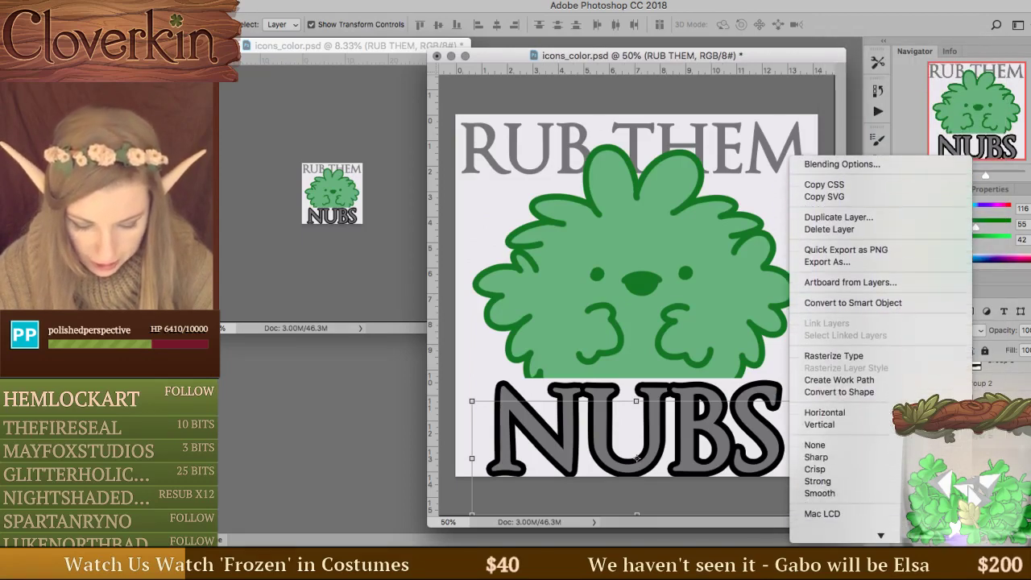
{"action": "left_click", "coordinate": [837, 524]}
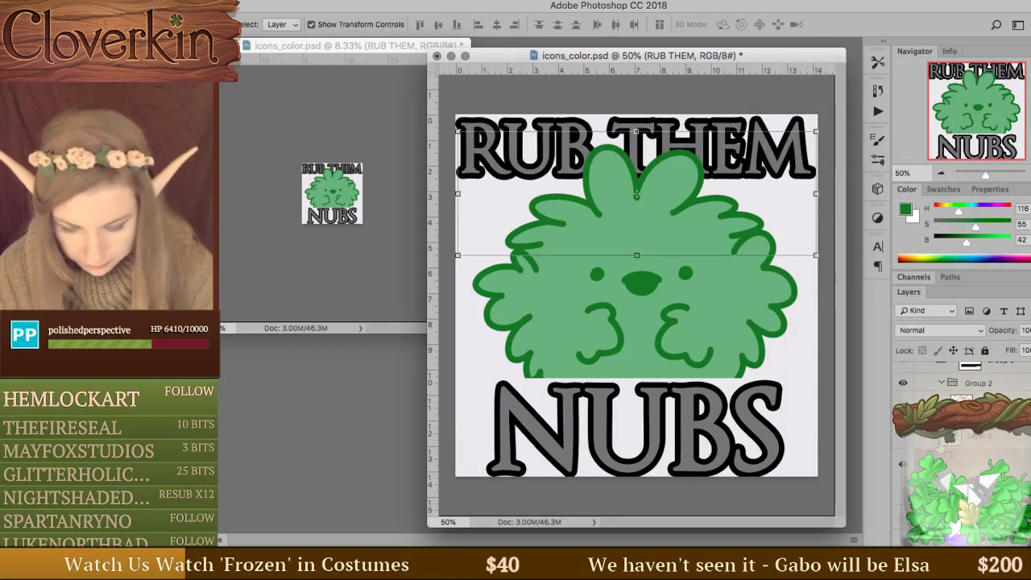
Compare the outlined captions on the dark and light backgrounds, leaving the dark background layer visible.
{"action": "scroll", "coordinate": [902, 464], "scroll_direction": "down", "scroll_amount": 2}
{"action": "left_click", "coordinate": [901, 458]}
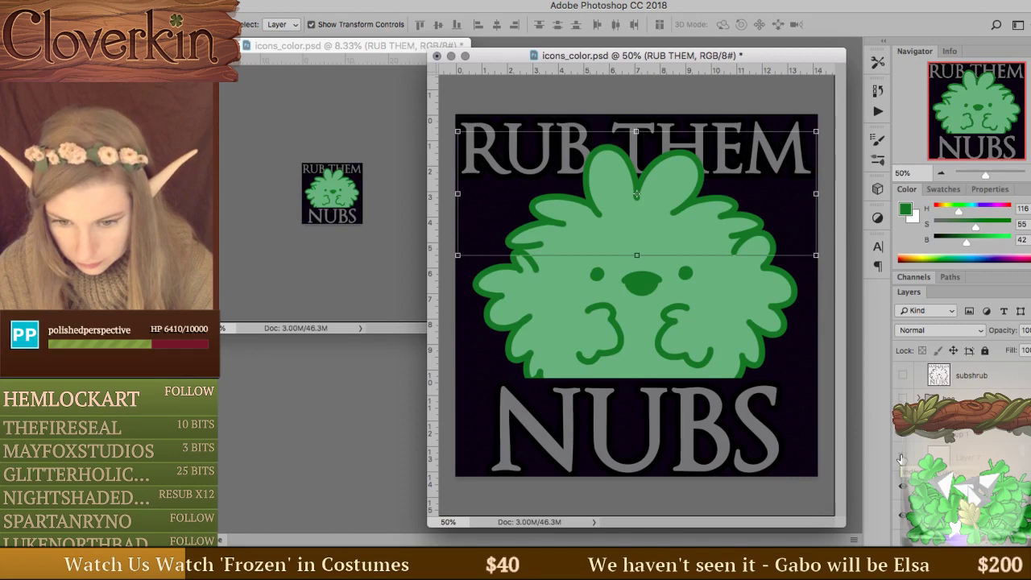
{"action": "left_click", "coordinate": [901, 458]}
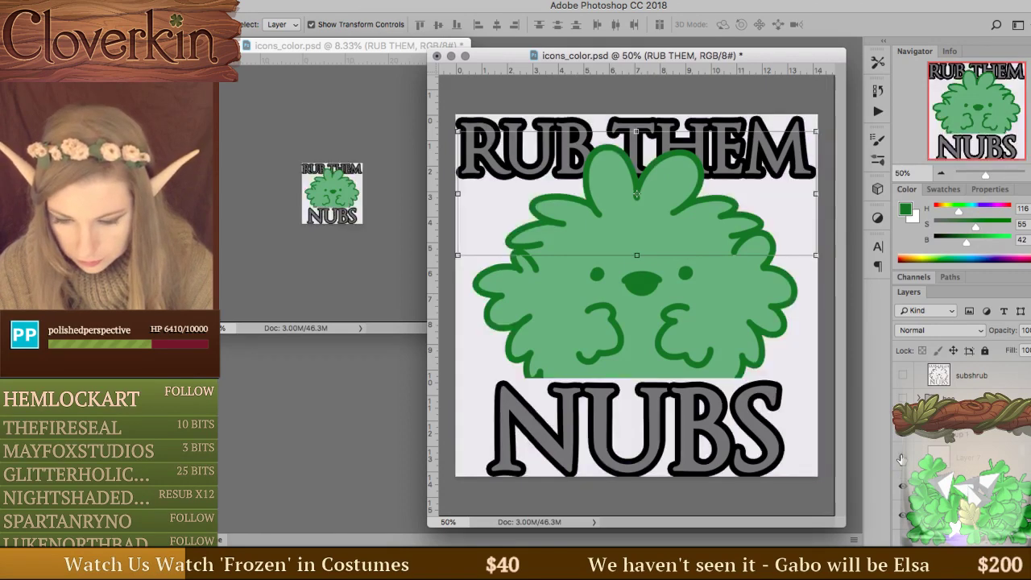
{"action": "left_click", "coordinate": [901, 458]}
{"action": "scroll", "coordinate": [901, 458], "scroll_direction": "up", "scroll_amount": 2}
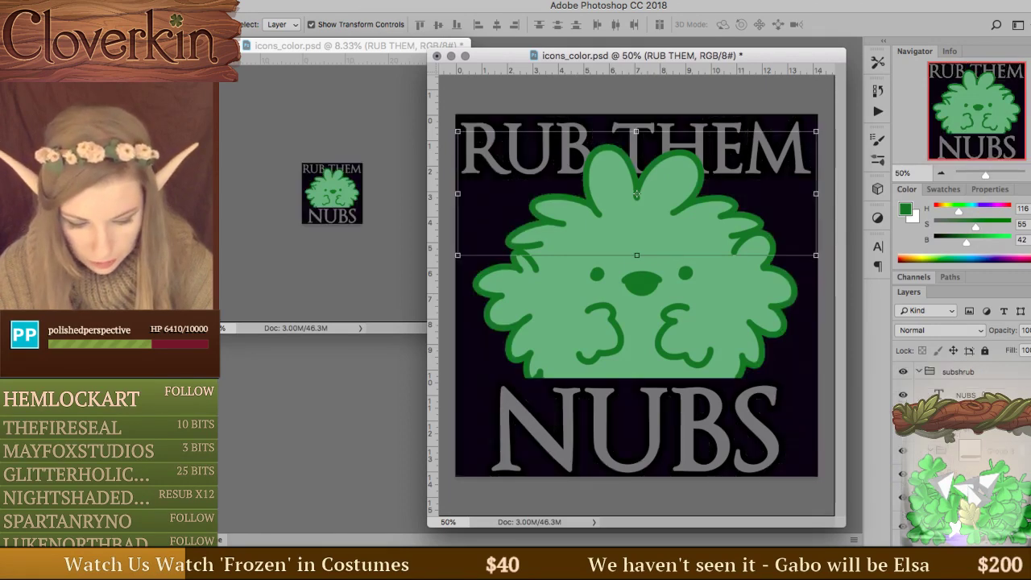
Recolour the NUBS and RUB THEM text layers together to the lighter grey a4a4a7.
{"action": "left_click", "coordinate": [636, 458]}
{"action": "key", "text": "ctrl+alt+a"}
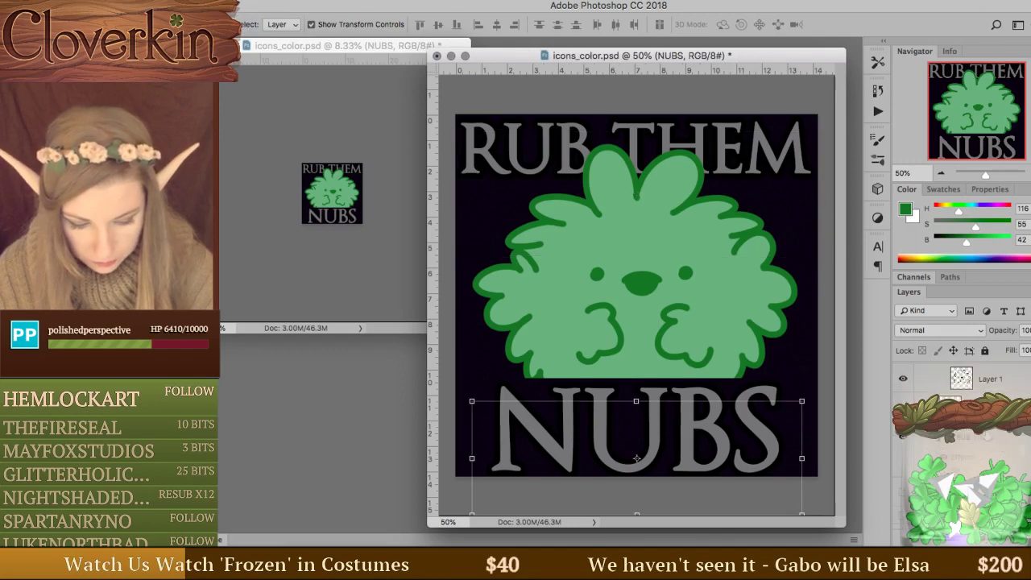
{"action": "key", "text": "a"}
{"action": "key", "text": "t"}
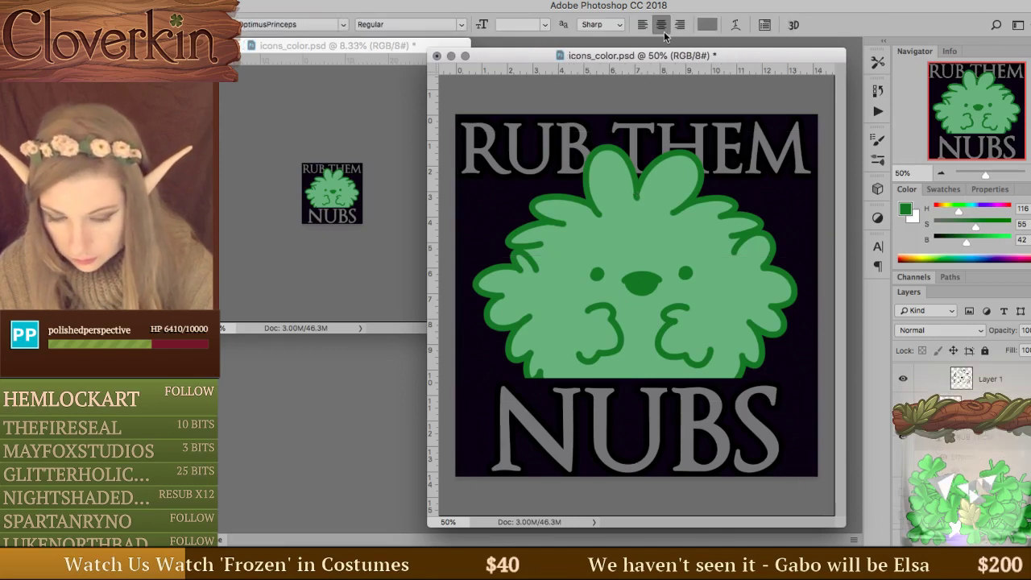
{"action": "left_click", "coordinate": [708, 26]}
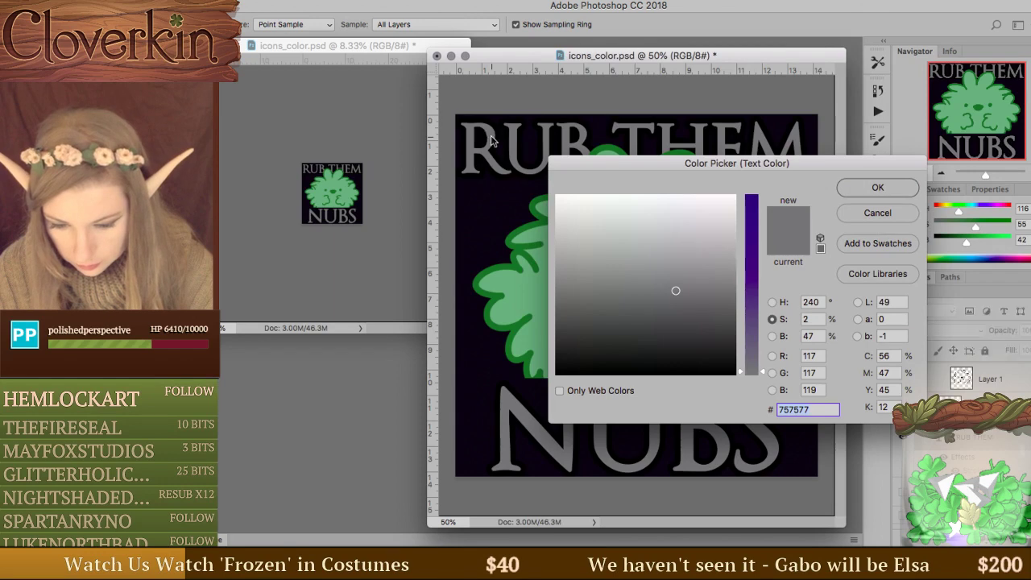
{"action": "left_click", "coordinate": [675, 257]}
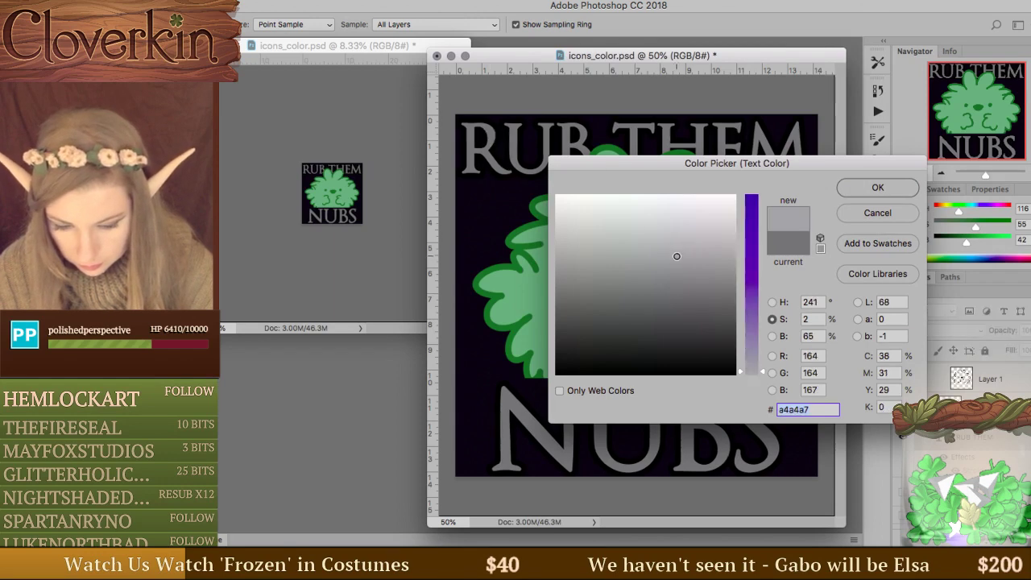
{"action": "left_click", "coordinate": [886, 188]}
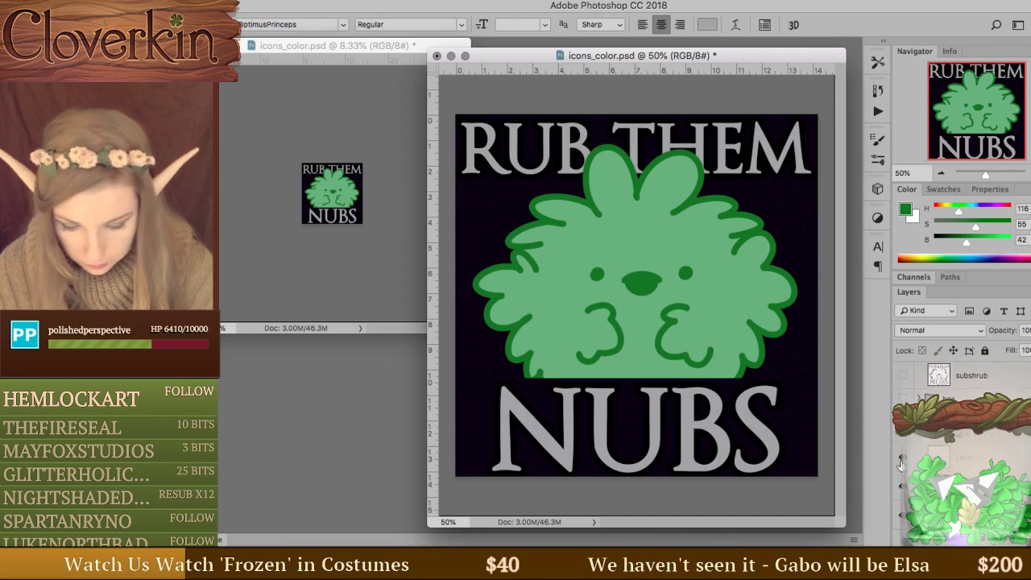
Hide the dark background layer and clear the stroke layer style from both the NUBS and RUB THEM text layers.
{"action": "left_click", "coordinate": [902, 460]}
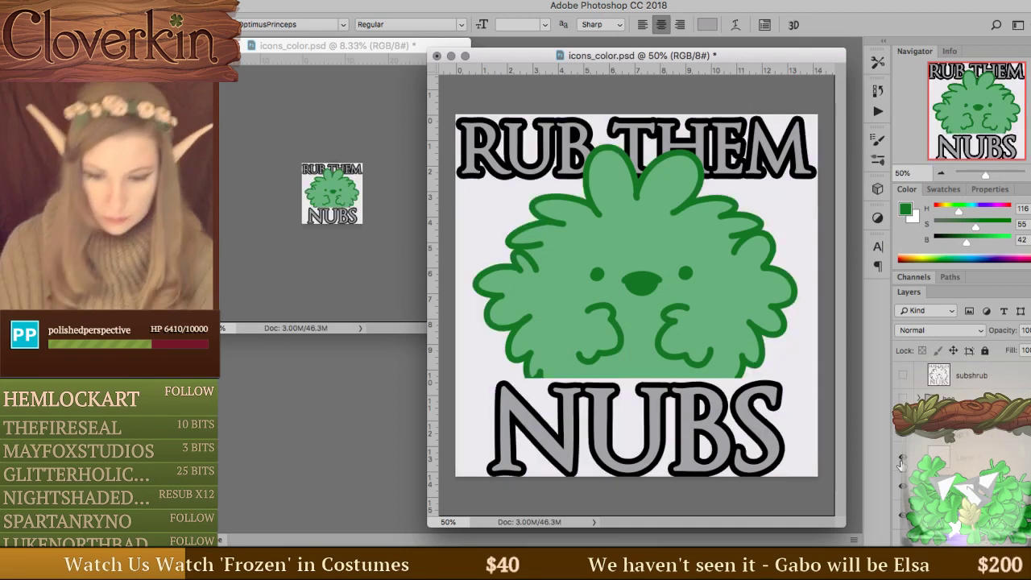
{"action": "scroll", "coordinate": [902, 451], "scroll_direction": "up", "scroll_amount": 2}
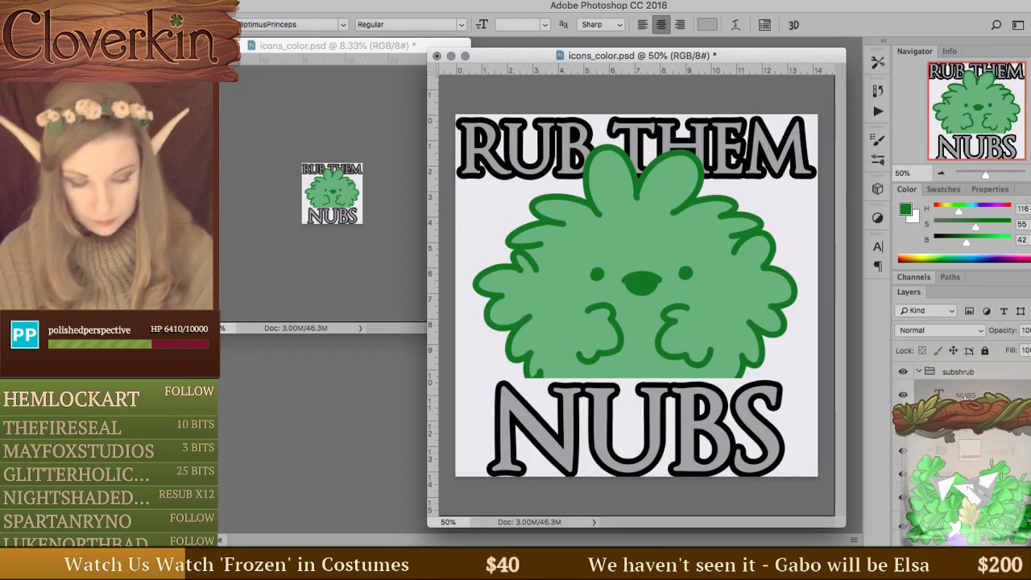
{"action": "right_click", "coordinate": [964, 395]}
{"action": "scroll", "coordinate": [838, 412], "scroll_direction": "down", "scroll_amount": 10}
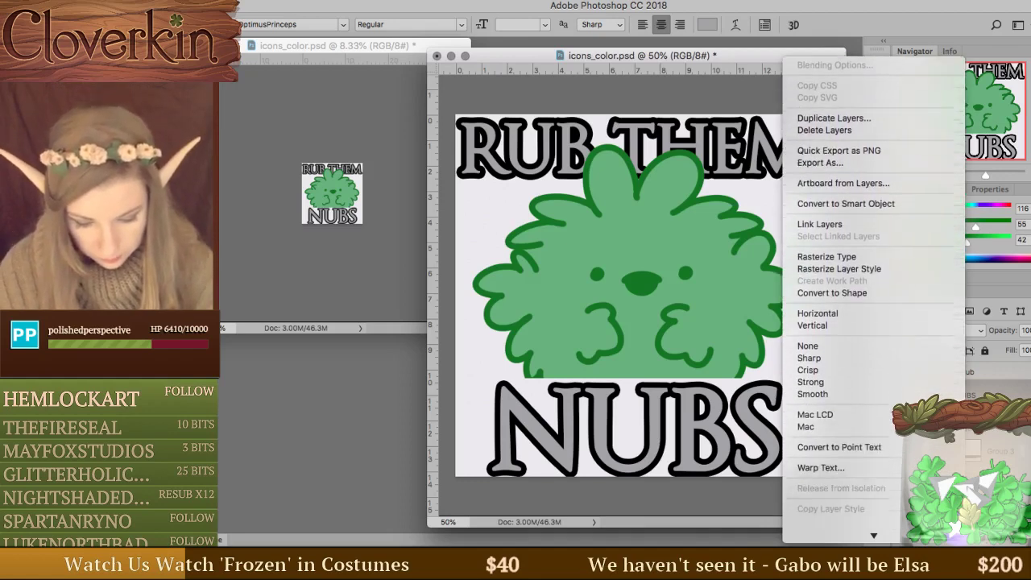
{"action": "left_click", "coordinate": [831, 412]}
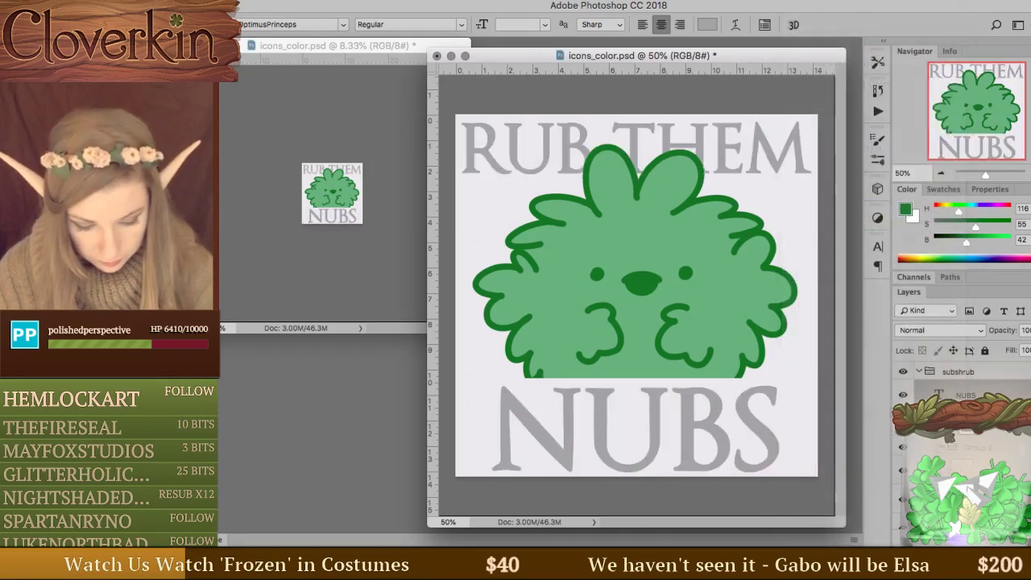
On a new layer, fill a full-width rectangle behind the NUBS caption with the dark green foreground colour and deselect.
{"action": "scroll", "coordinate": [963, 443], "scroll_direction": "down", "scroll_amount": 2}
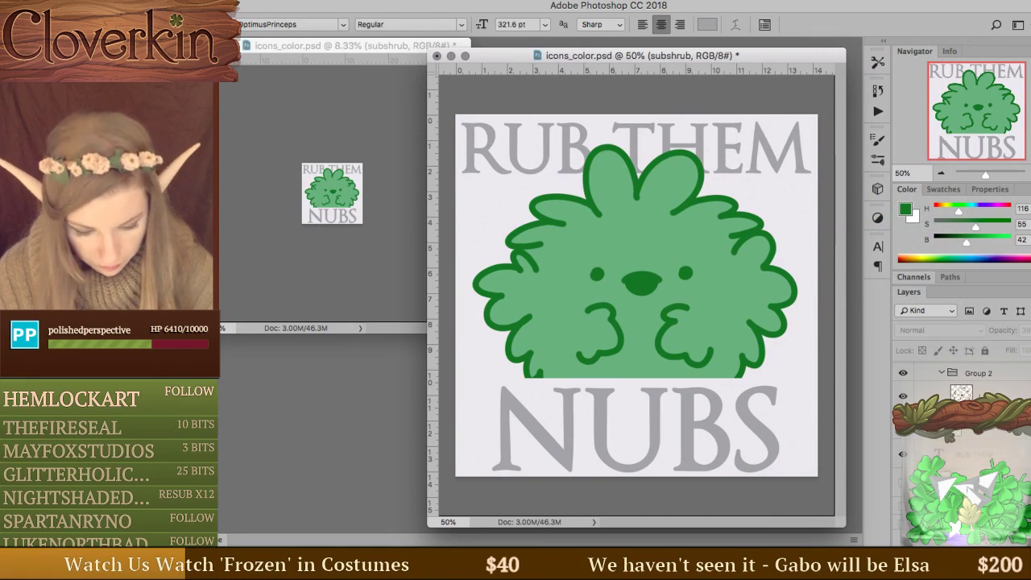
{"action": "key", "text": "super+shift+alt+n"}
{"action": "key", "text": "m"}
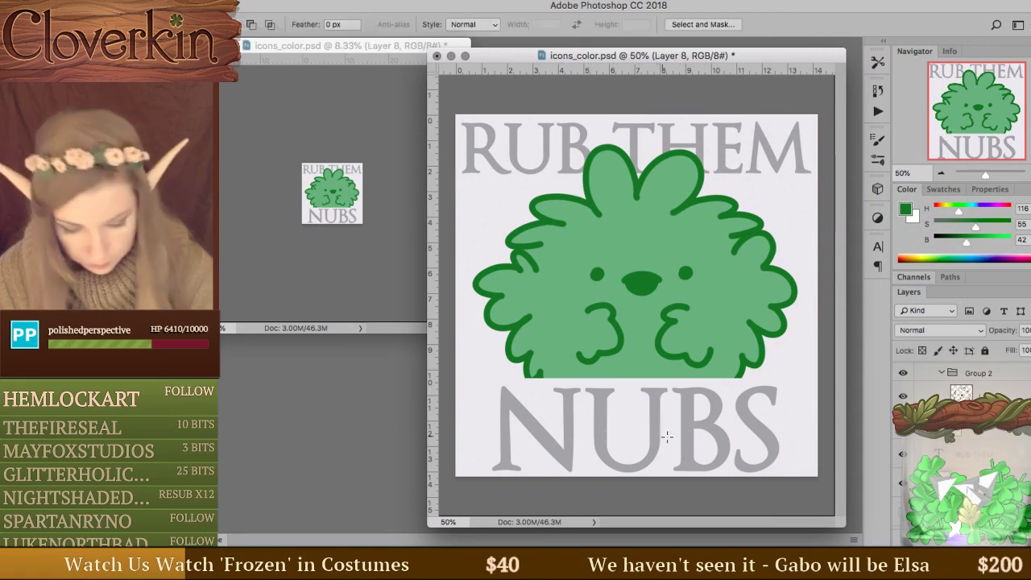
{"action": "left_click_drag", "start_coordinate": [825, 490], "coordinate": [409, 376]}
{"action": "key", "text": "g"}
{"action": "left_click", "coordinate": [559, 411]}
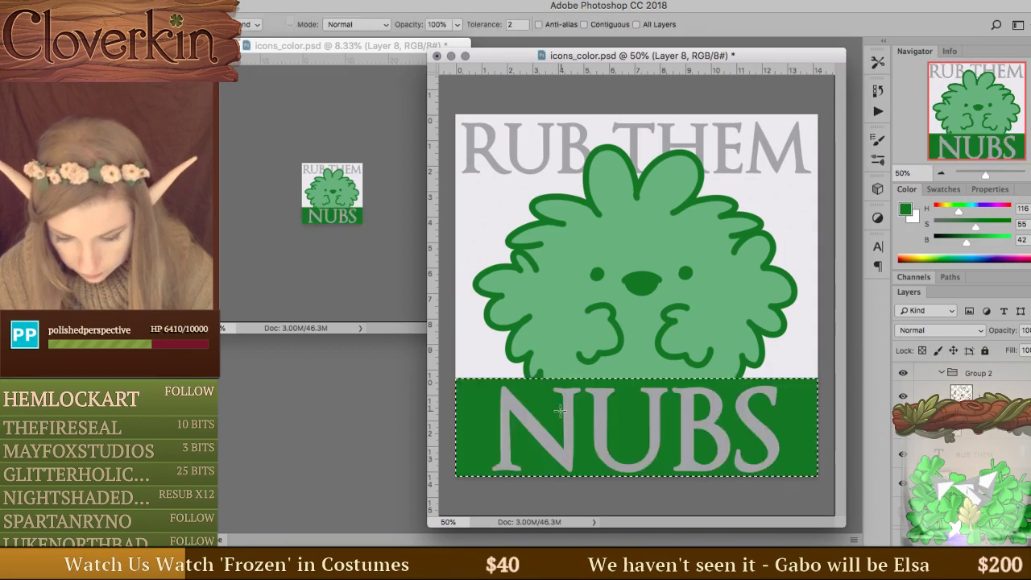
{"action": "key", "text": "ctrl+d"}
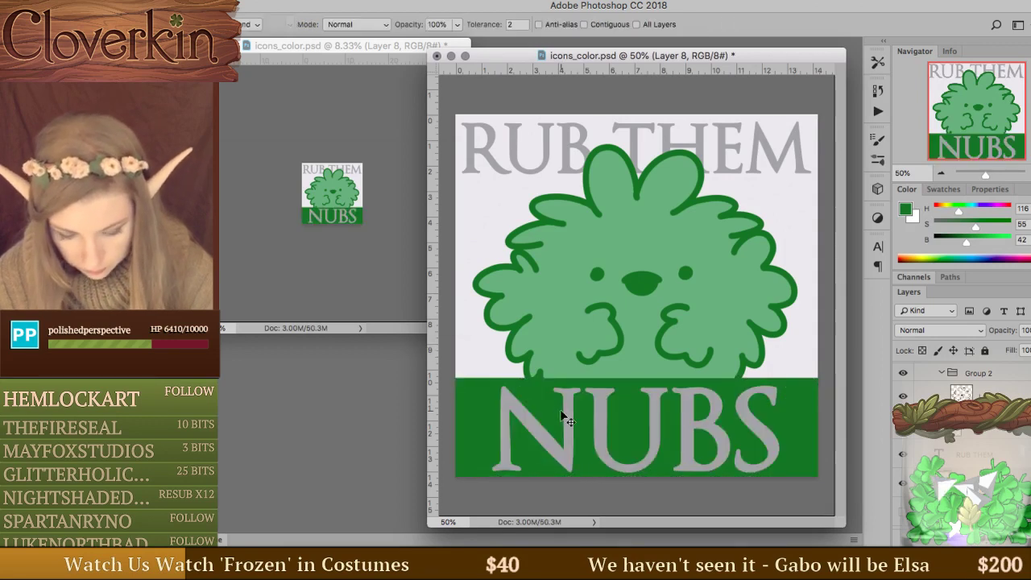
Duplicate the green band, move the copy up behind RUB THEM, and shorten it to end just below the lettering.
{"action": "key", "text": "ctrl+j"}
{"action": "key", "text": "Return"}
{"action": "left_click_drag", "start_coordinate": [475, 403], "coordinate": [477, 143]}
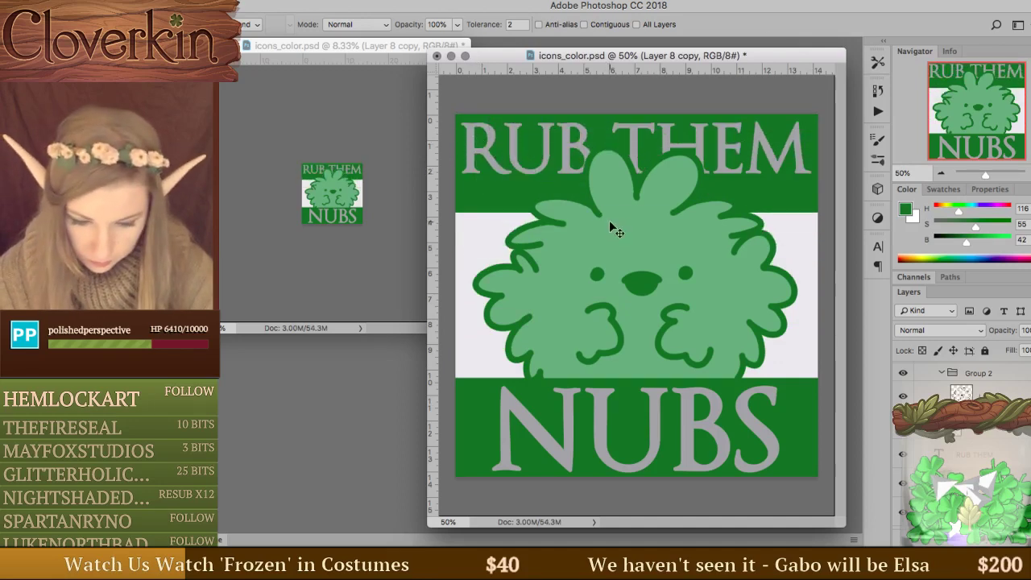
{"action": "key", "text": "ctrl+t"}
{"action": "left_click_drag", "start_coordinate": [637, 211], "coordinate": [636, 183]}
{"action": "key", "text": "Return"}
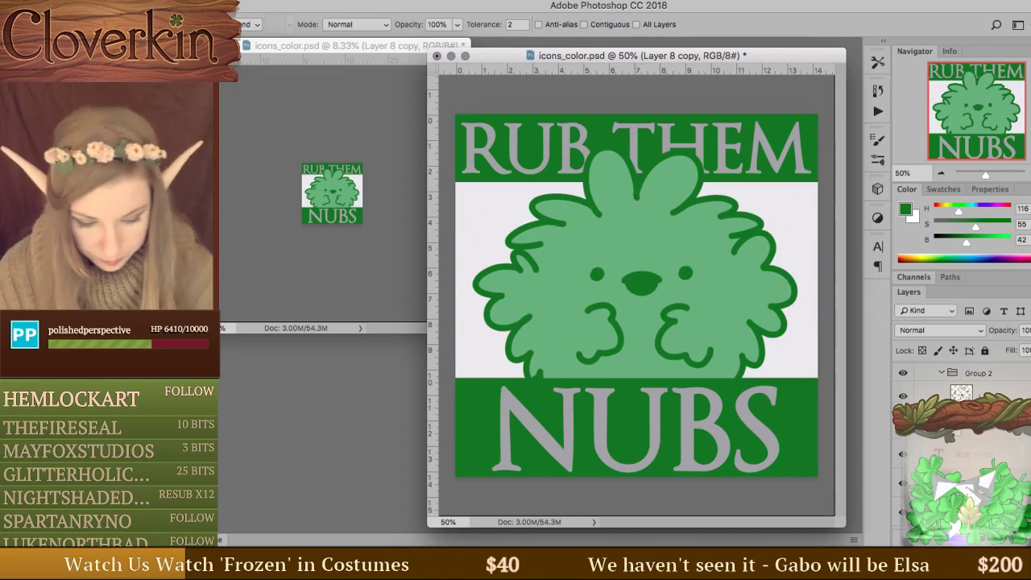
Sample the cream lettering colour from a screenshot snippet pasted on a new layer and enlarged, and hide that layer.
{"action": "key", "text": "super+alt+shift+n"}
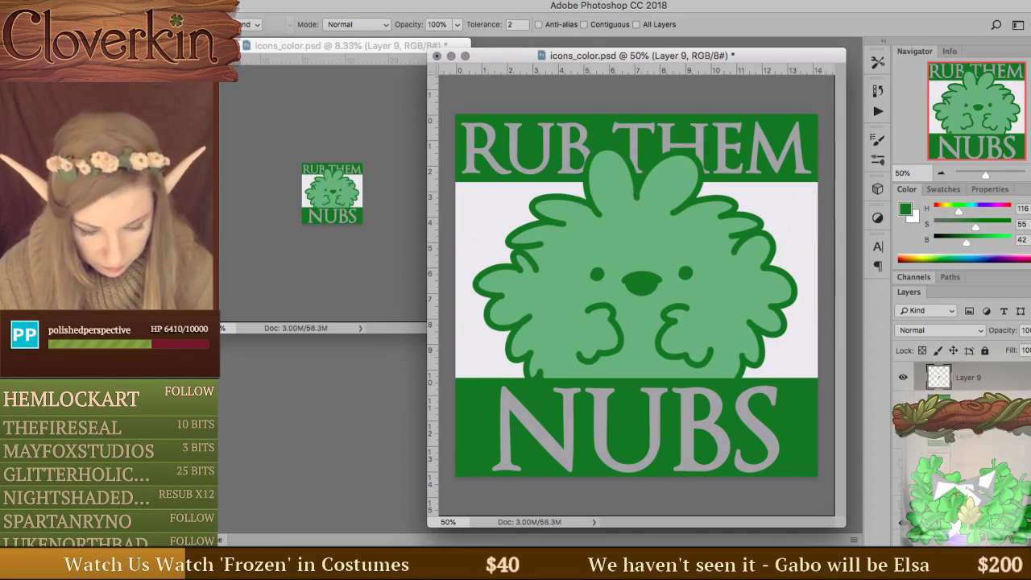
{"action": "scroll", "coordinate": [970, 386], "scroll_direction": "down", "scroll_amount": 1}
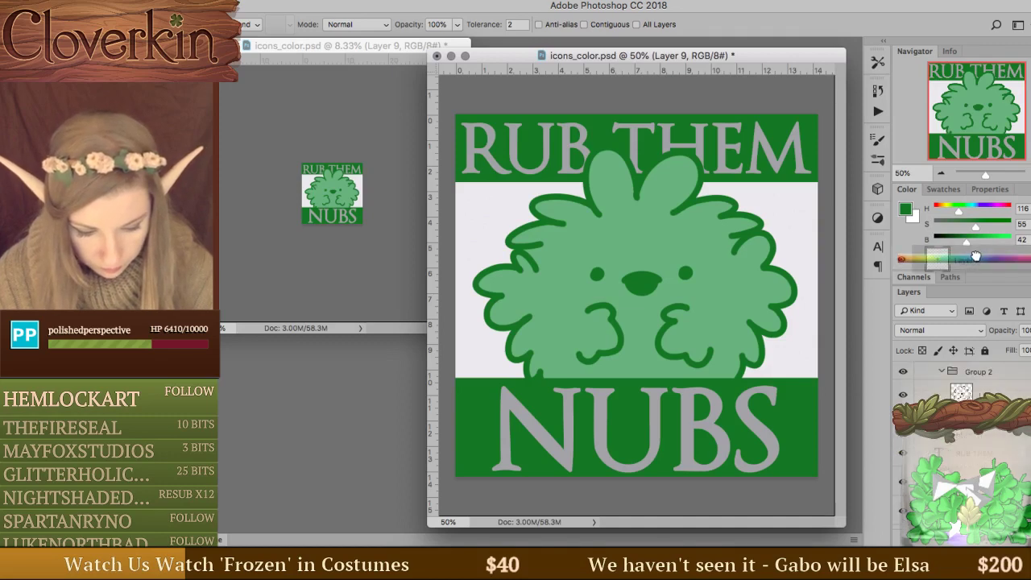
{"action": "scroll", "coordinate": [904, 372], "scroll_direction": "up", "scroll_amount": 1}
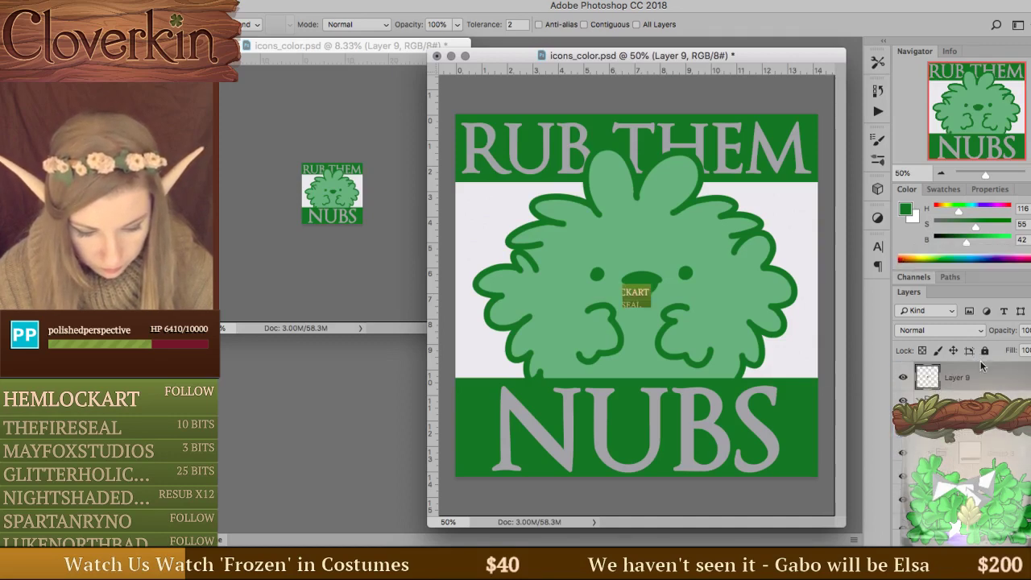
{"action": "key", "text": "super+t"}
{"action": "left_click_drag", "start_coordinate": [650, 280], "coordinate": [766, 216]}
{"action": "key", "text": "Return"}
{"action": "key", "text": "b"}
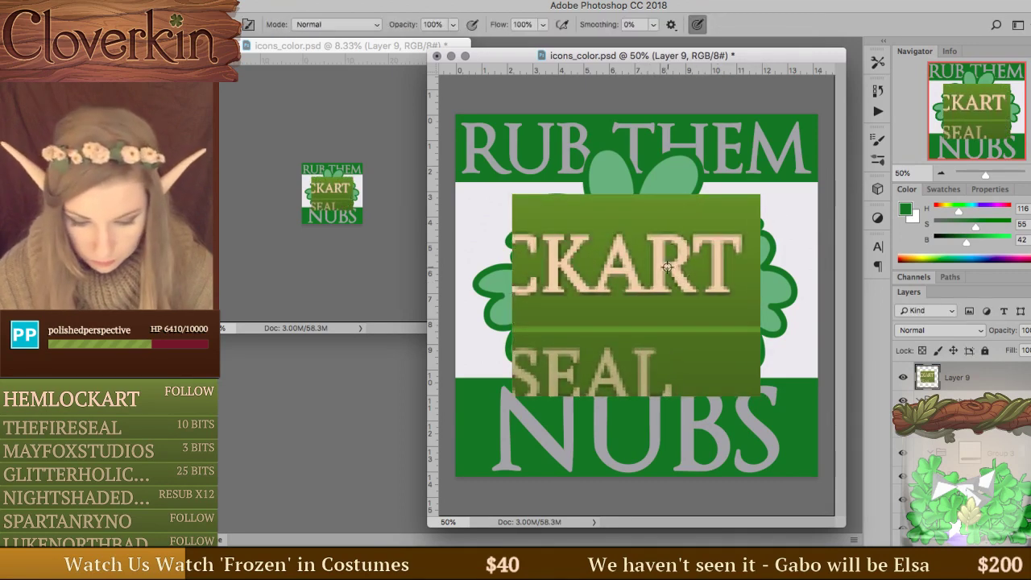
{"action": "left_click", "coordinate": [661, 266], "text": "alt"}
{"action": "left_click", "coordinate": [903, 378]}
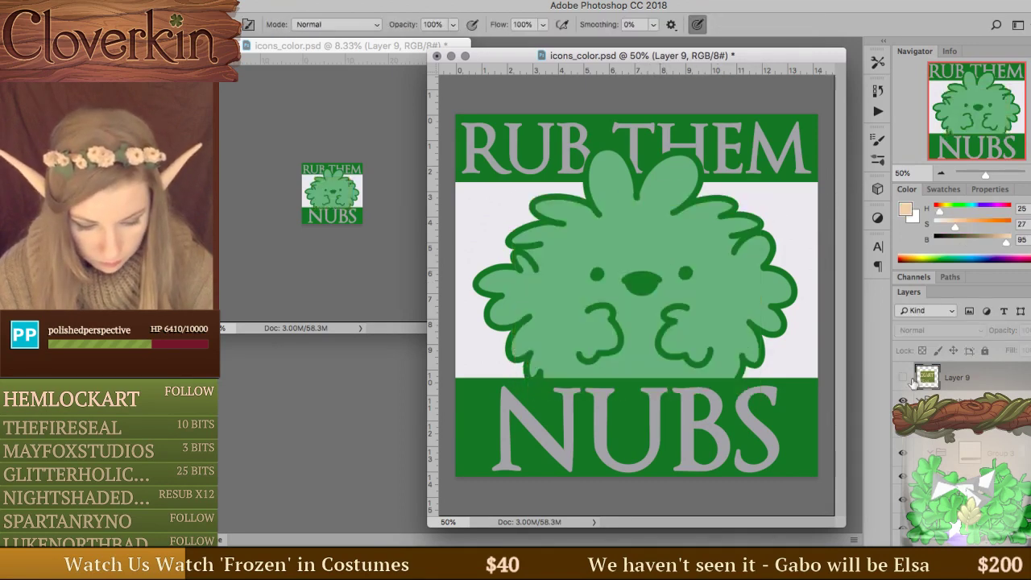
Recolour the NUBS and RUB THEM text layers together to the cream colour f2ccb1.
{"action": "key", "text": "alt+bracketleft"}
{"action": "scroll", "coordinate": [958, 387], "scroll_direction": "down", "scroll_amount": 4}
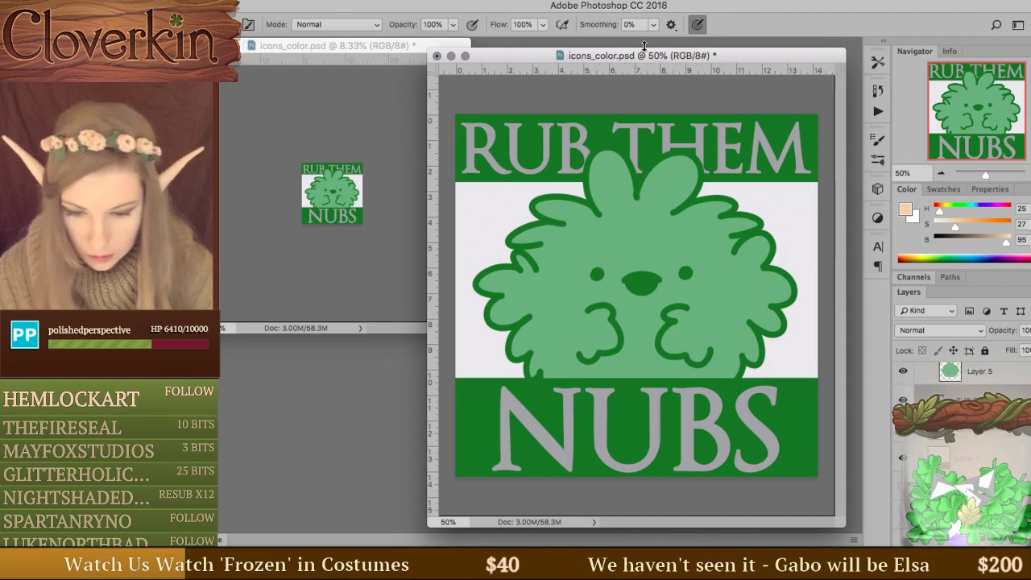
{"action": "key", "text": "t"}
{"action": "left_click", "coordinate": [703, 26]}
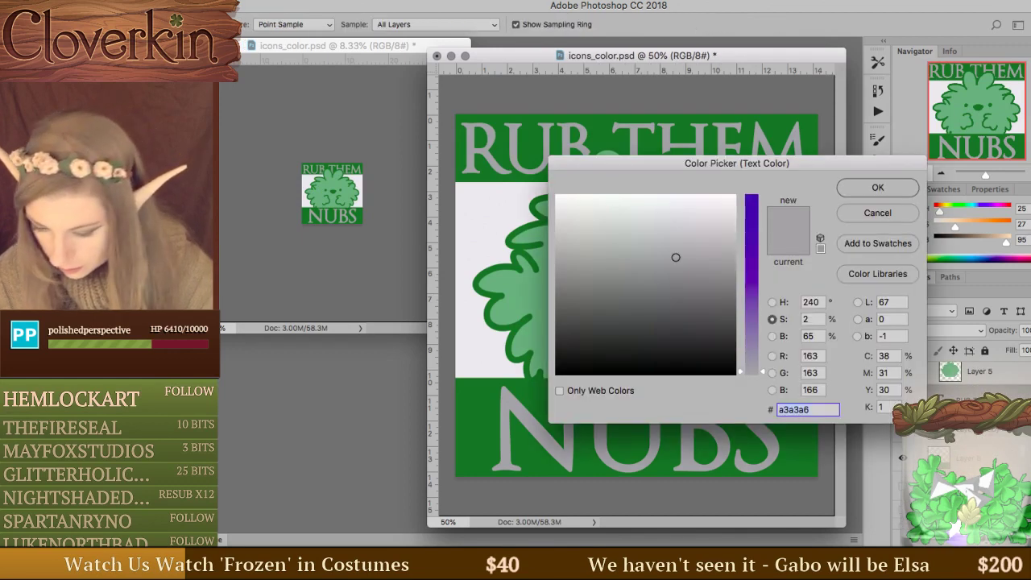
{"action": "type", "text": "f2ccb1"}
{"action": "left_click", "coordinate": [859, 191]}
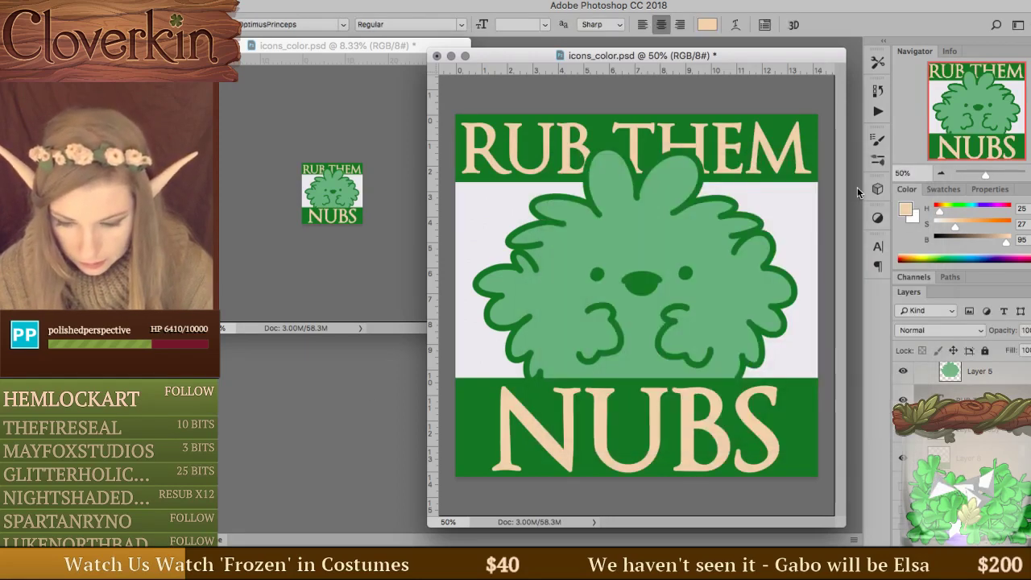
Scale the subshrub character to 106.75% width and 100.68% height and shift it slightly down between the green bands.
{"action": "key", "text": "v"}
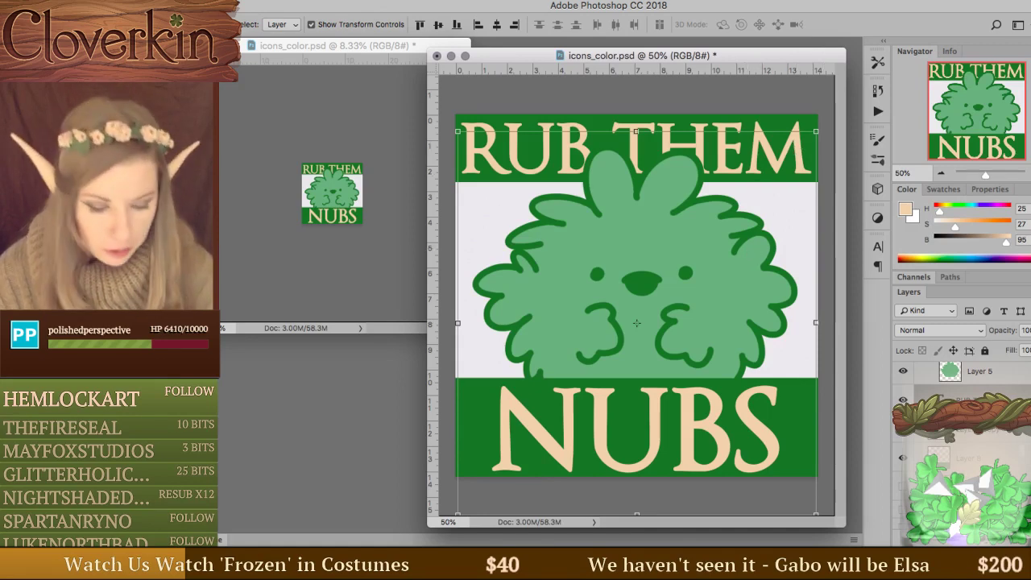
{"action": "scroll", "coordinate": [928, 387], "scroll_direction": "up", "scroll_amount": 2}
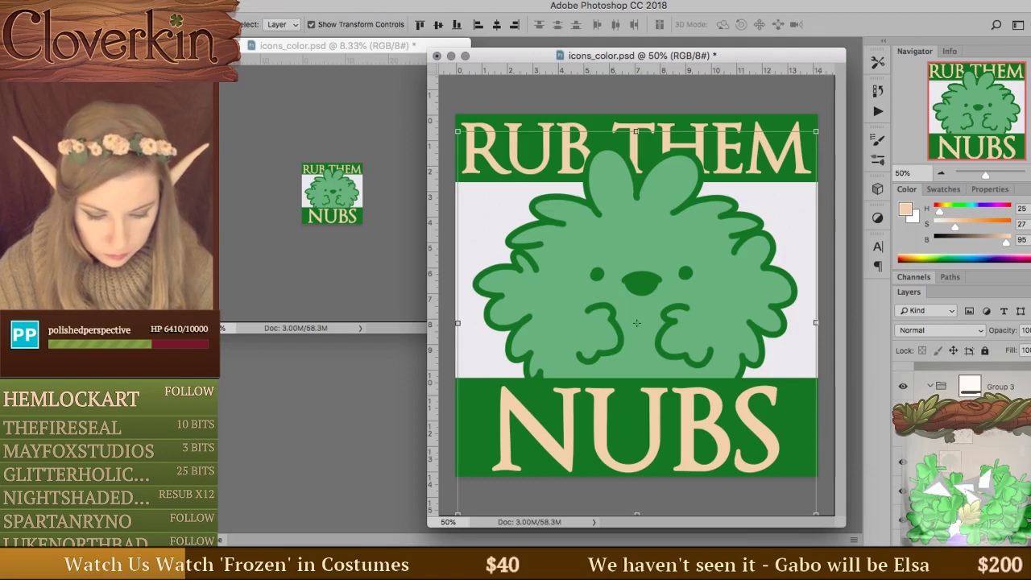
{"action": "left_click", "coordinate": [934, 393]}
{"action": "left_click", "coordinate": [934, 393]}
{"action": "left_click_drag", "start_coordinate": [797, 146], "coordinate": [803, 144]}
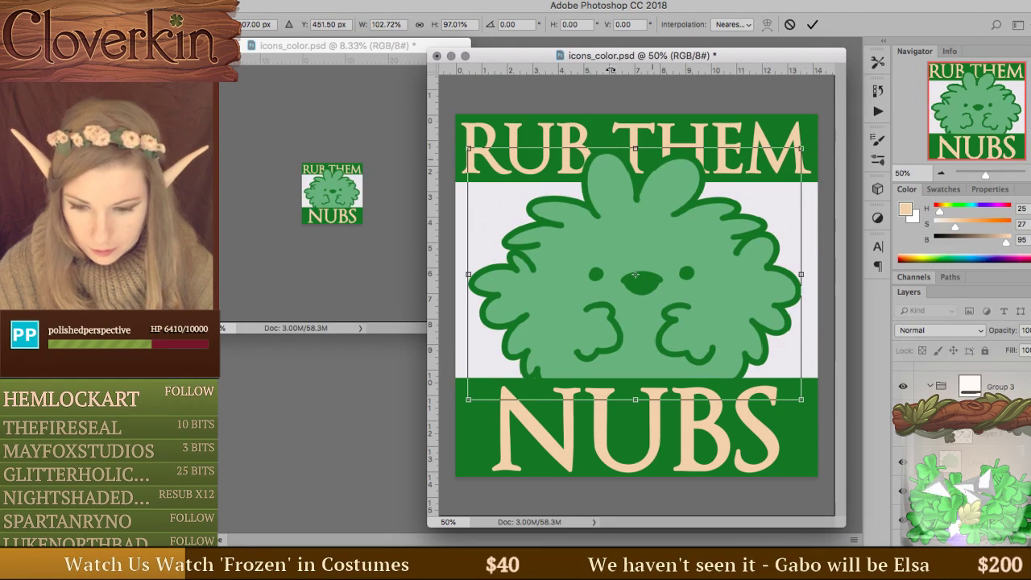
{"action": "left_click", "coordinate": [560, 0]}
{"action": "left_click", "coordinate": [596, 279]}
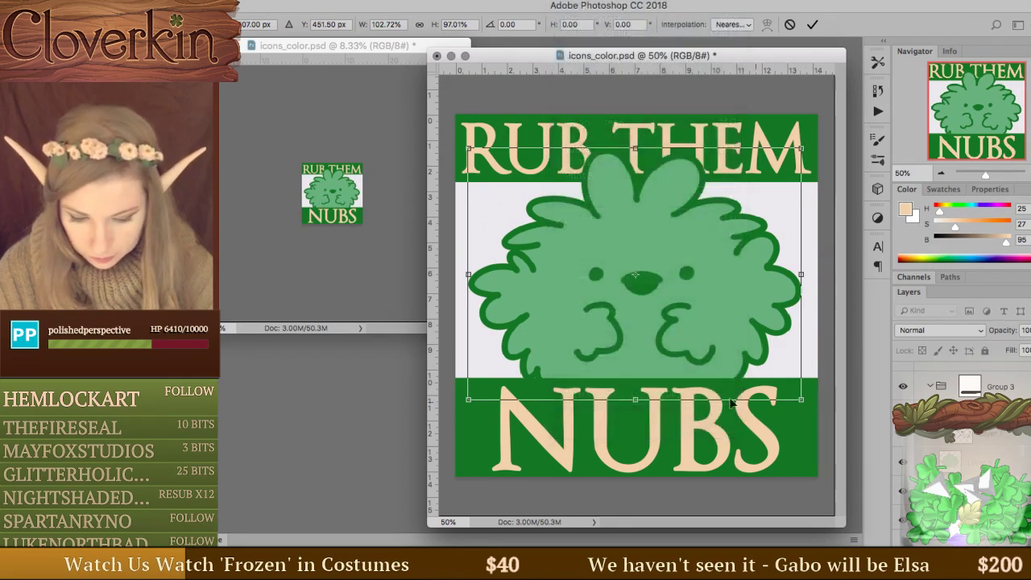
{"action": "left_click_drag", "start_coordinate": [806, 404], "coordinate": [811, 409]}
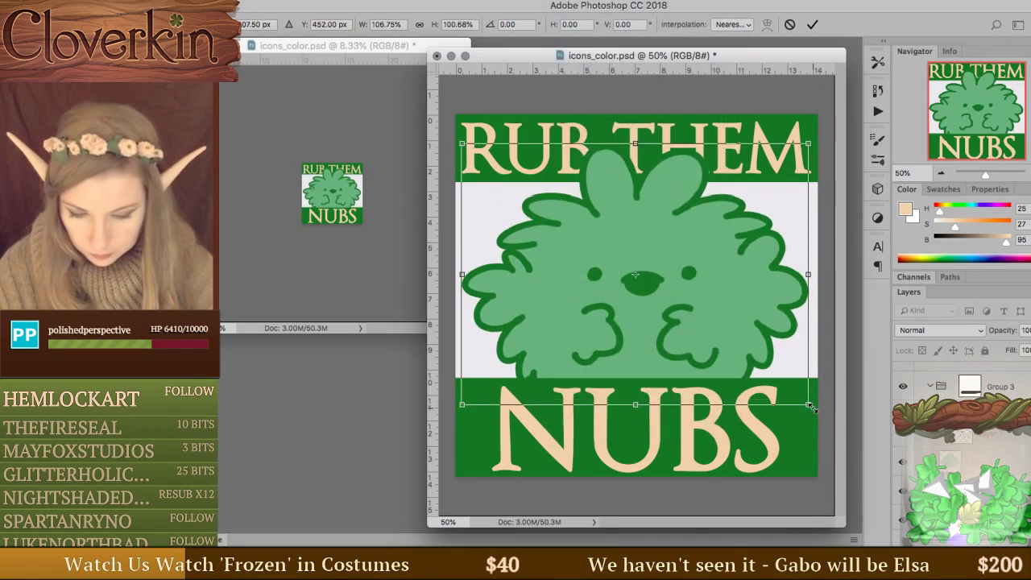
{"action": "key", "text": "shift+Down"}
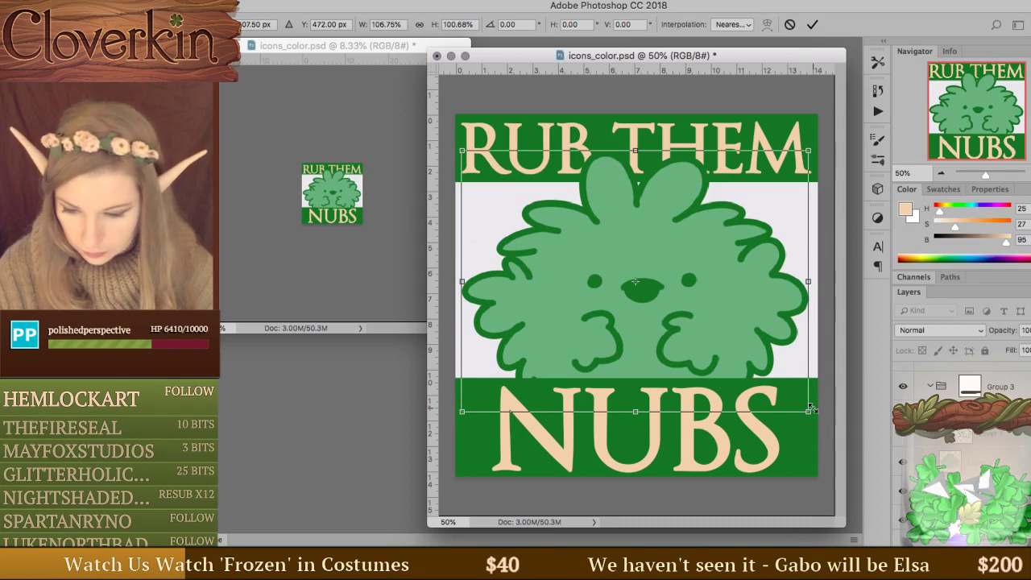
{"action": "key", "text": "shift+Up"}
{"action": "key", "text": "Return"}
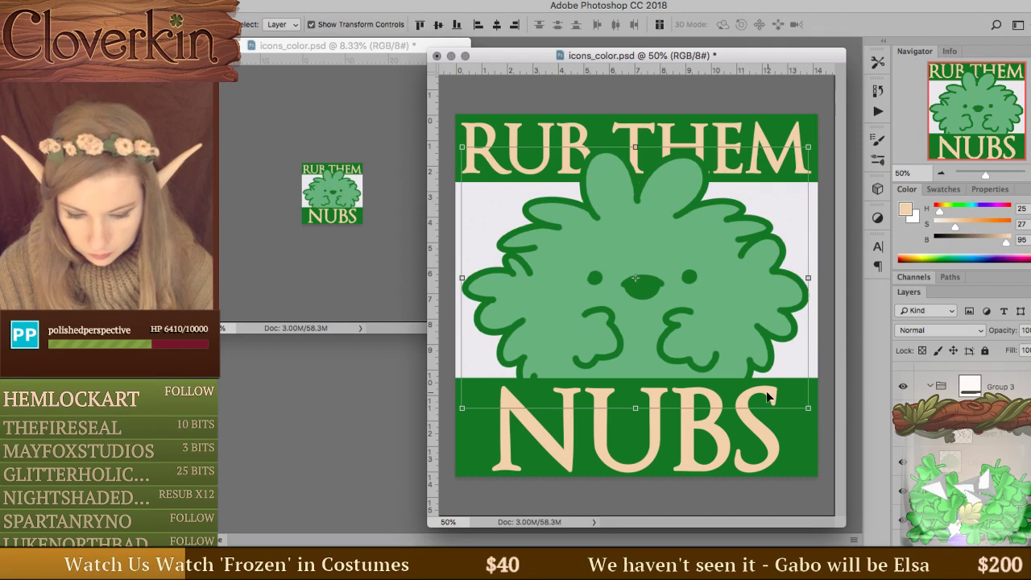
Compare the icon against the dark and light backgrounds, and the line art with and without its colour overlay.
{"action": "scroll", "coordinate": [959, 435], "scroll_direction": "down", "scroll_amount": 2}
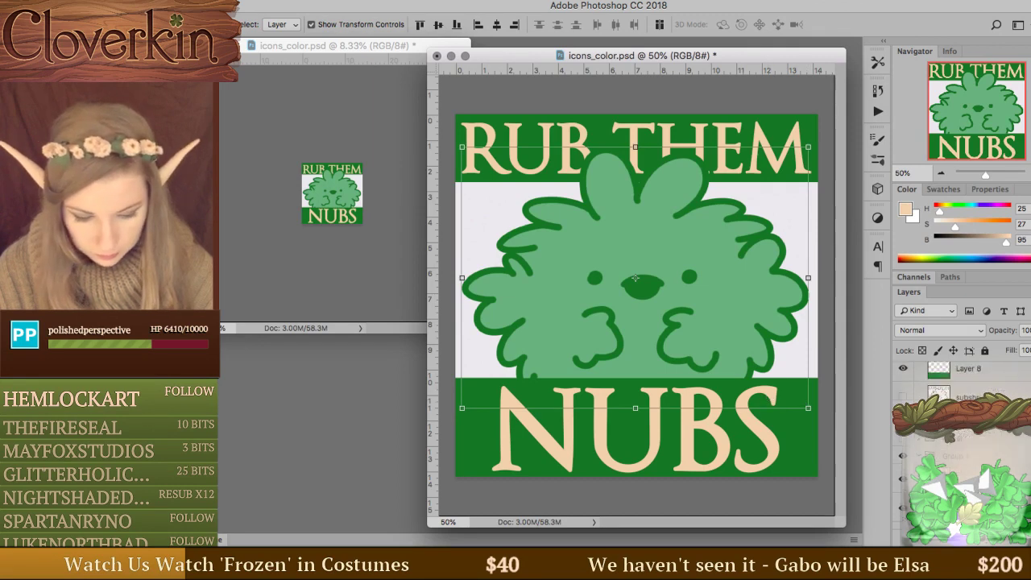
{"action": "left_click", "coordinate": [900, 485]}
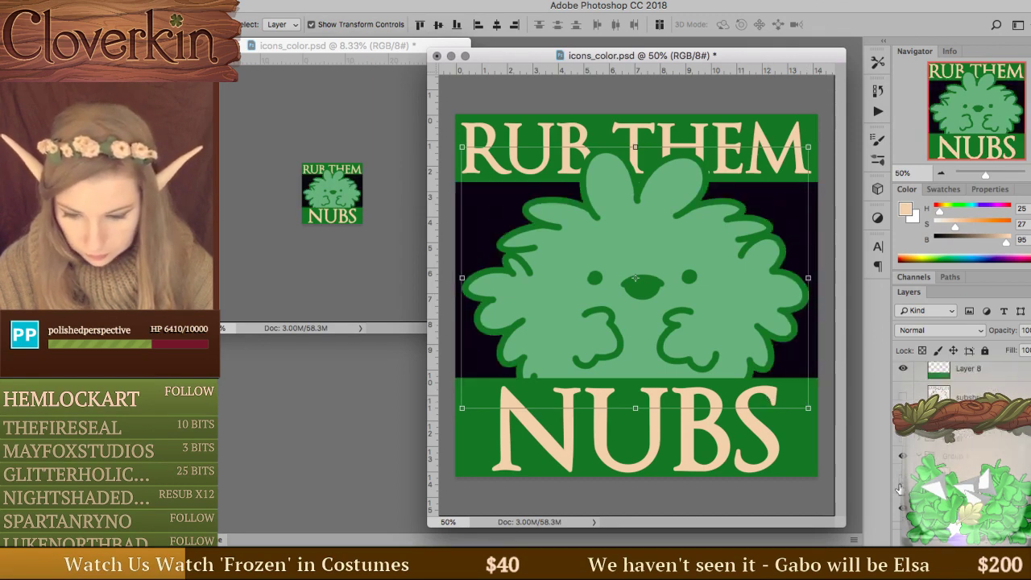
{"action": "left_click", "coordinate": [901, 483]}
{"action": "scroll", "coordinate": [900, 487], "scroll_direction": "up", "scroll_amount": 1}
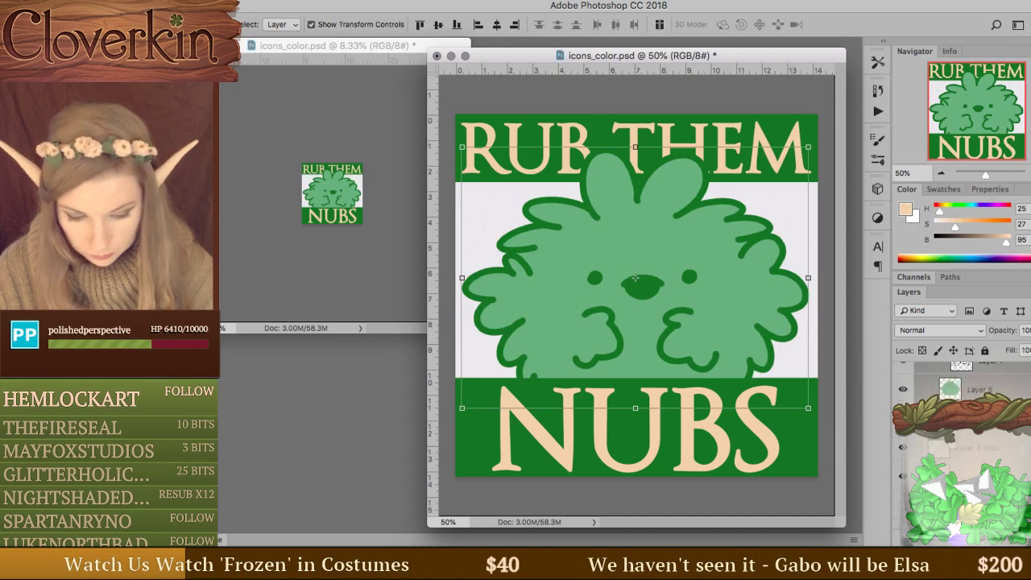
{"action": "left_click", "coordinate": [951, 486]}
{"action": "scroll", "coordinate": [959, 451], "scroll_direction": "down", "scroll_amount": 1}
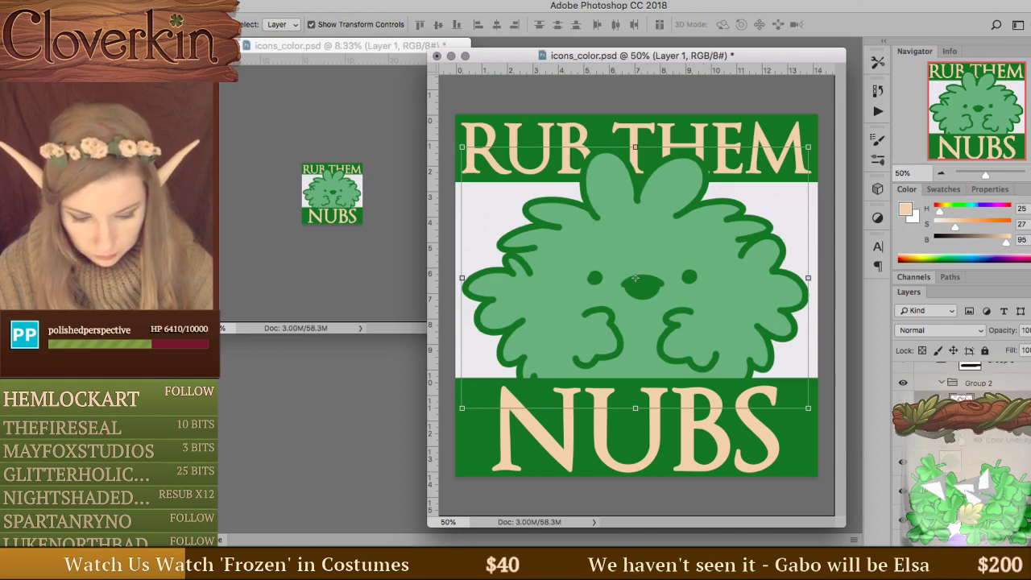
{"action": "left_click", "coordinate": [902, 440]}
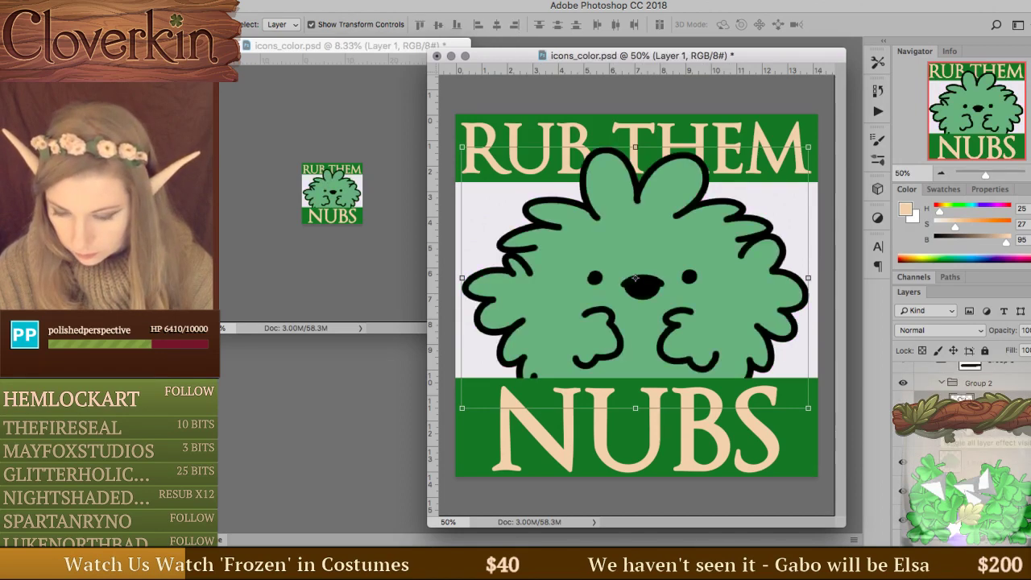
{"action": "left_click", "coordinate": [902, 440]}
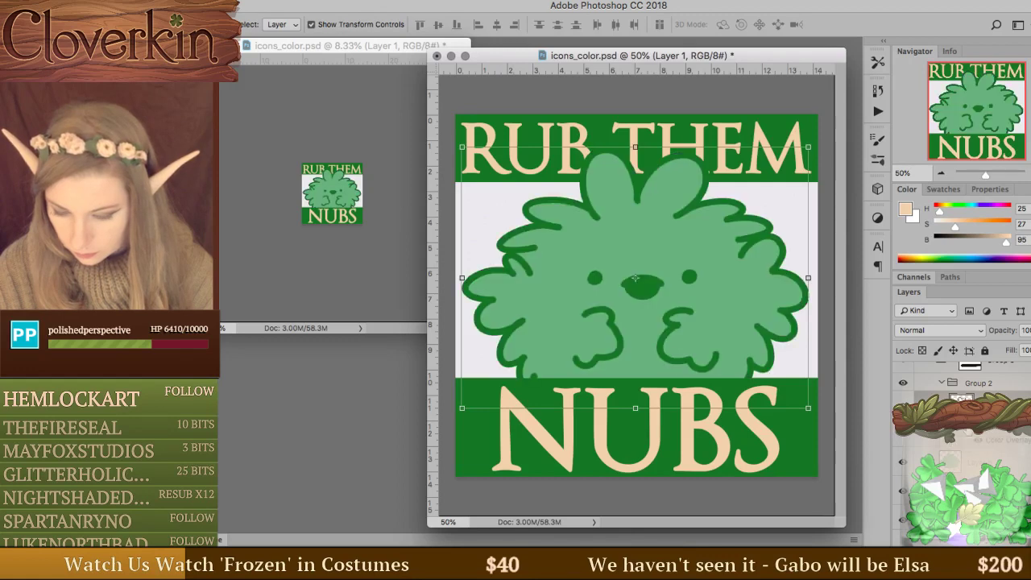
Change the Color Overlay of the subshrub's line art on Layer 1 to a darker green.
{"action": "double_click", "coordinate": [898, 390]}
{"action": "left_click", "coordinate": [326, 415]}
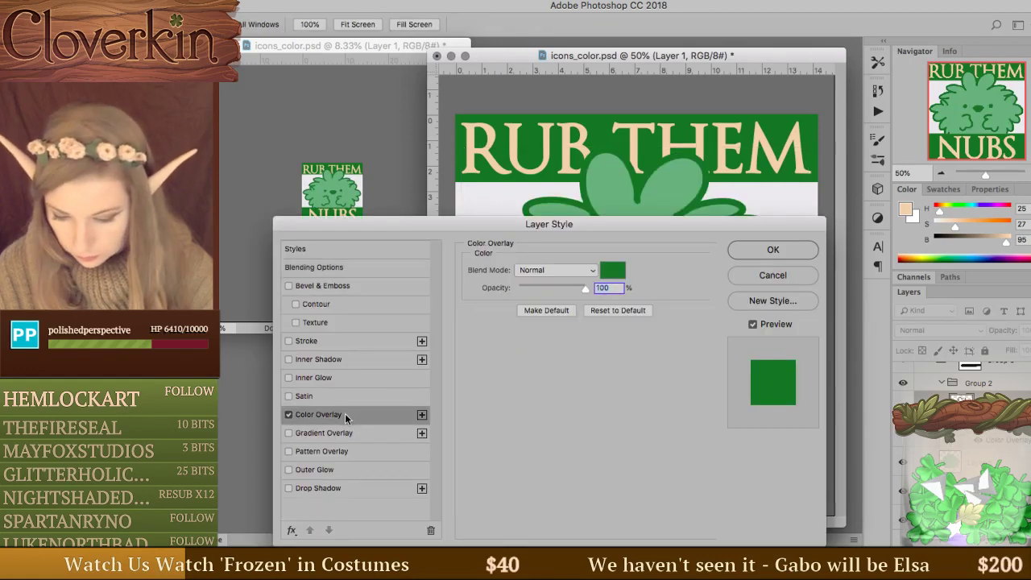
{"action": "left_click", "coordinate": [612, 270]}
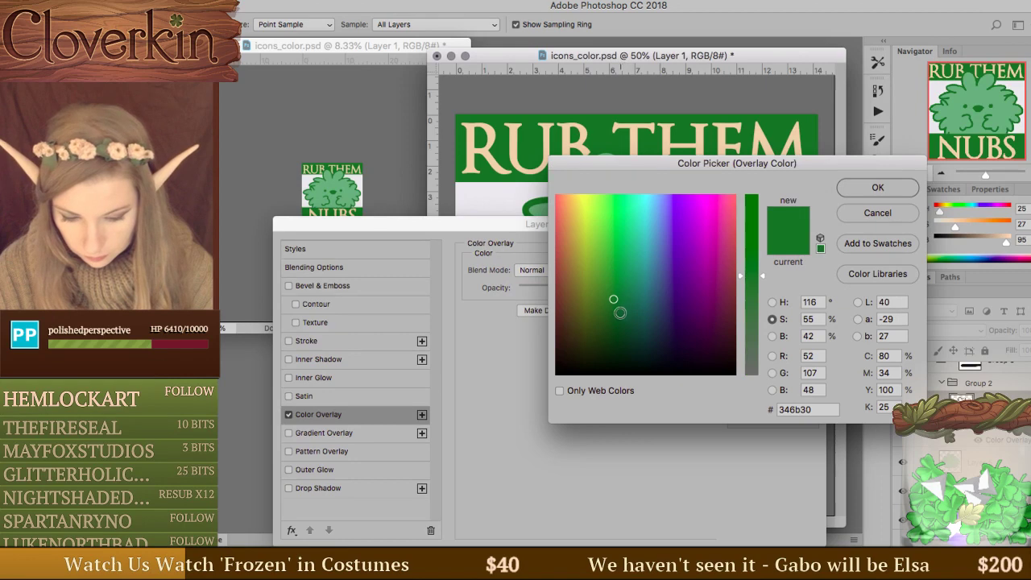
{"action": "left_click", "coordinate": [618, 313]}
{"action": "key", "text": "Return"}
{"action": "key", "text": "Return"}
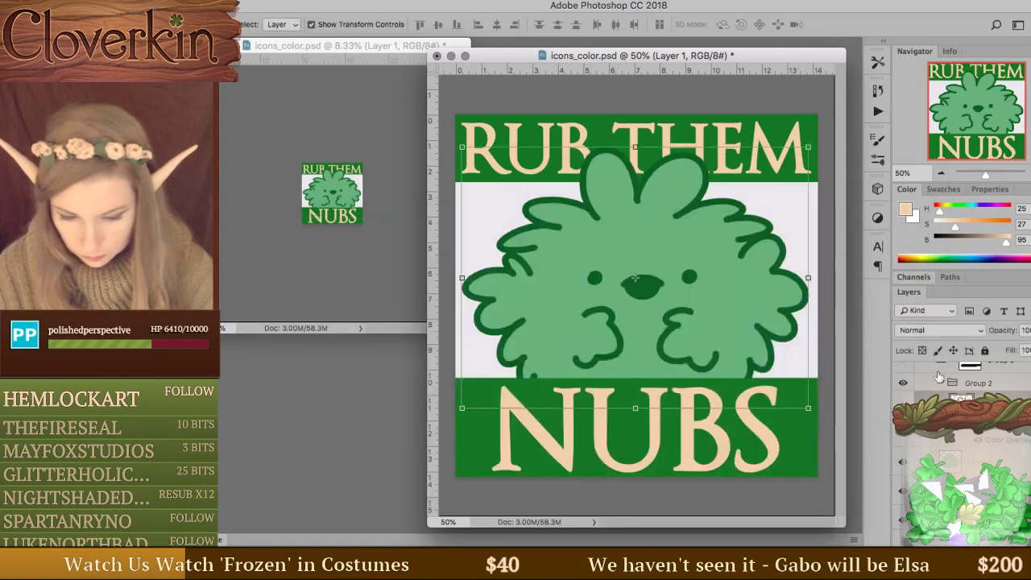
Add a Multiply Gradient Overlay to the character's fill on Layer 5: unreversed, 90° angle, 88% scale and 26% opacity.
{"action": "double_click", "coordinate": [991, 427]}
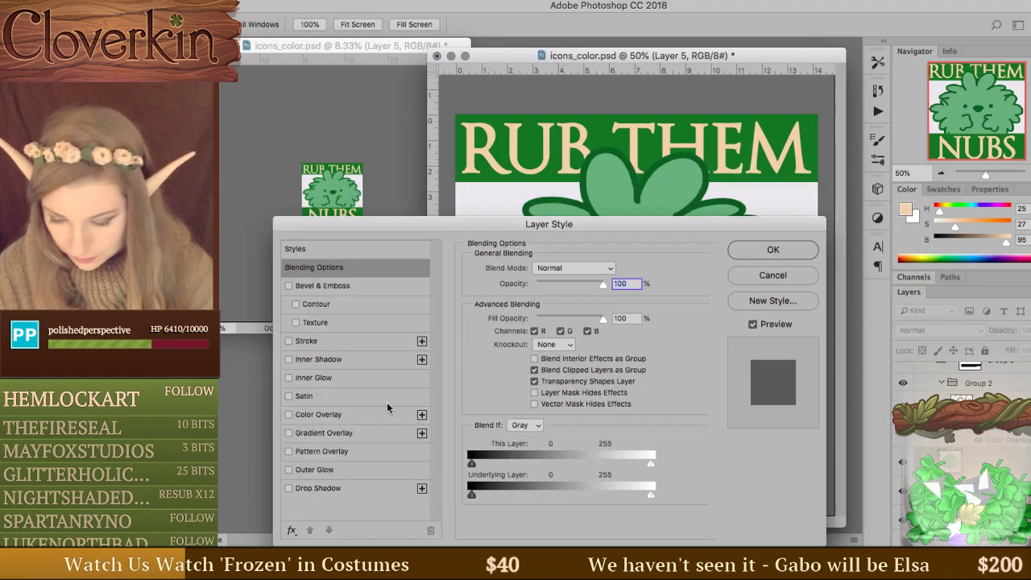
{"action": "left_click", "coordinate": [324, 432]}
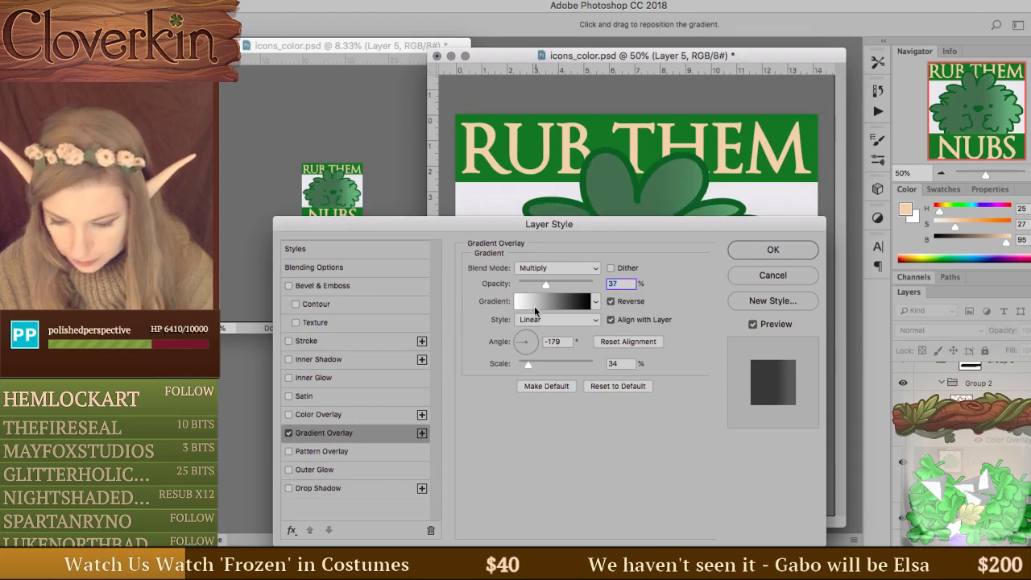
{"action": "left_click_drag", "start_coordinate": [529, 334], "coordinate": [527, 311]}
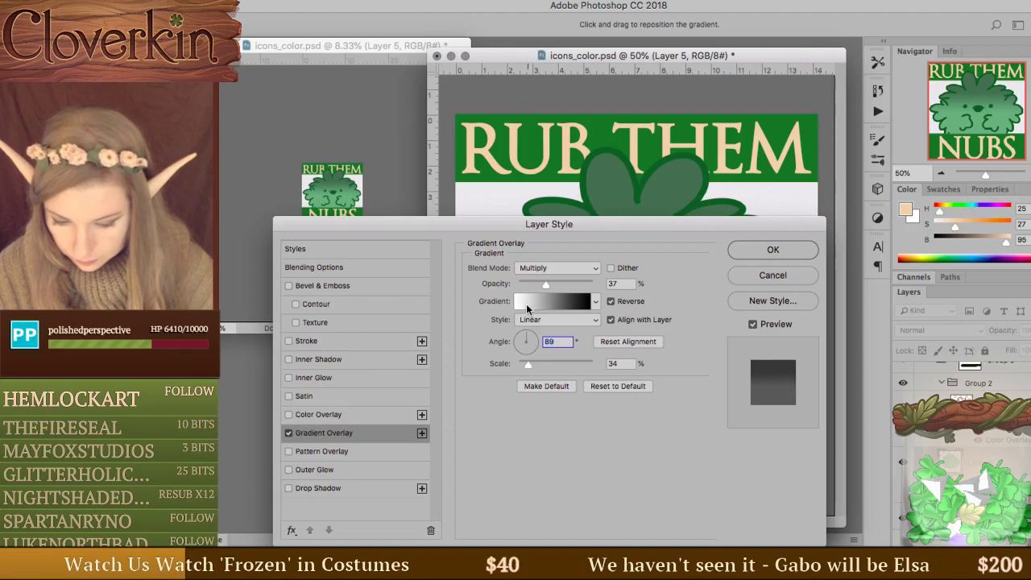
{"action": "left_click", "coordinate": [625, 302]}
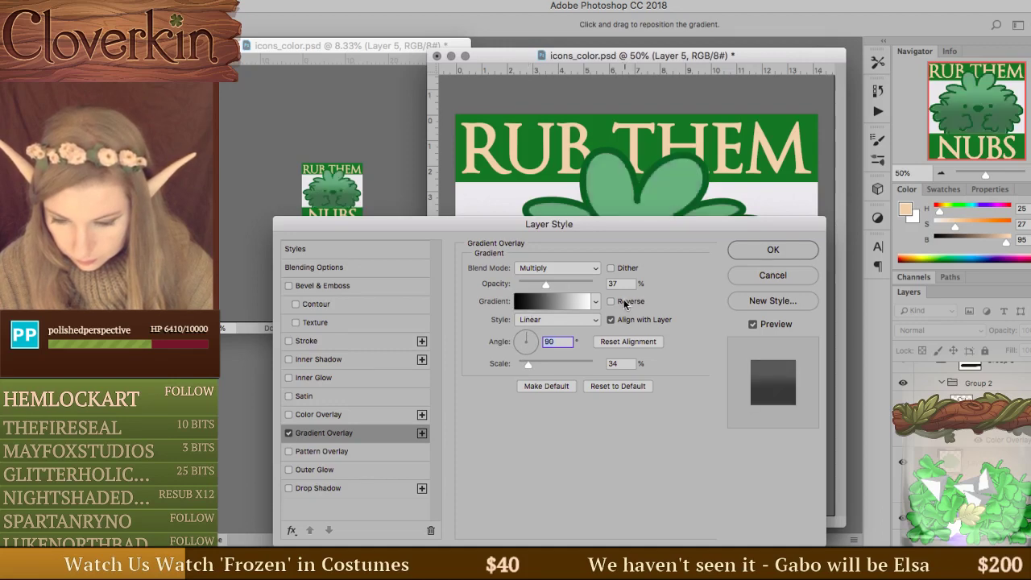
{"action": "left_click_drag", "start_coordinate": [671, 203], "coordinate": [672, 257]}
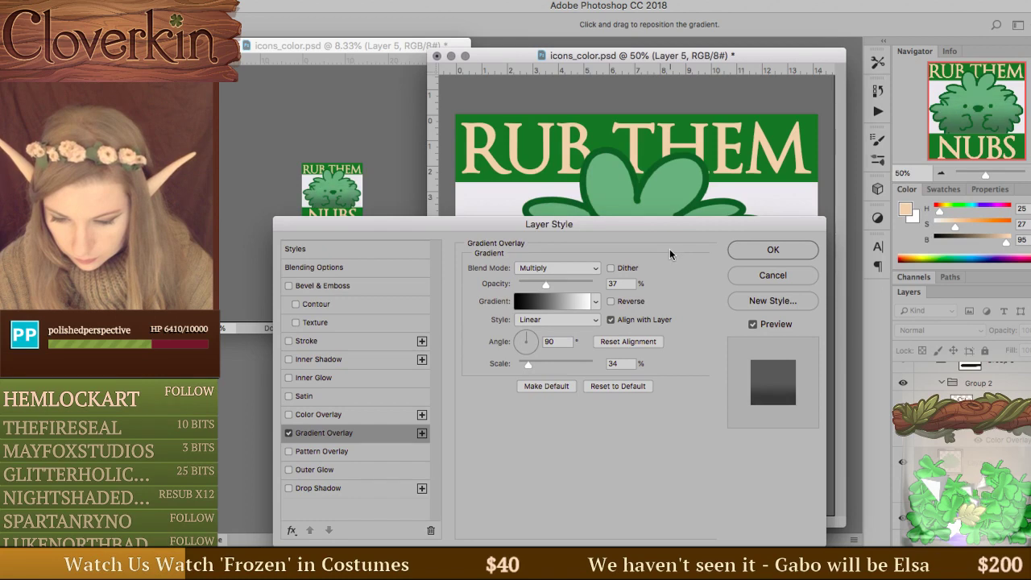
{"action": "left_click_drag", "start_coordinate": [529, 366], "coordinate": [556, 367]}
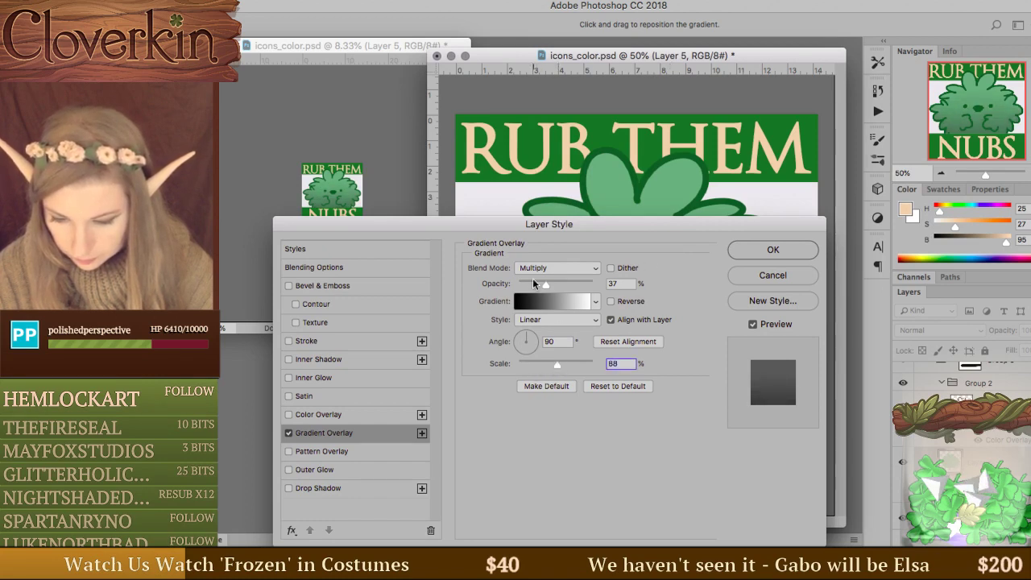
{"action": "left_click_drag", "start_coordinate": [545, 284], "coordinate": [537, 283]}
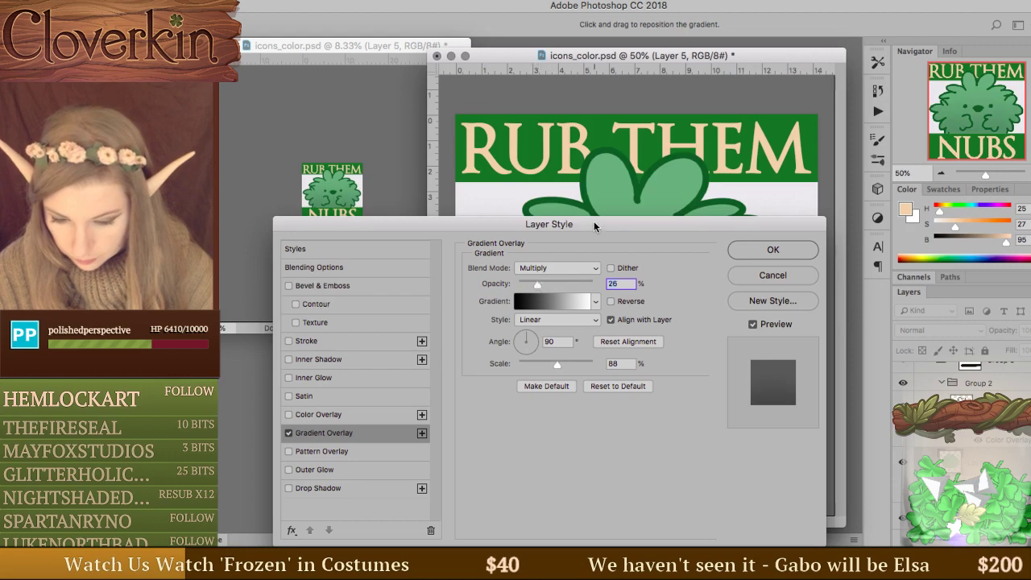
Change the black stop of the overlay's gradient to dark blue 00337f and accept the edited gradient.
{"action": "left_click_drag", "start_coordinate": [595, 226], "coordinate": [1007, 134]}
{"action": "left_click", "coordinate": [962, 211]}
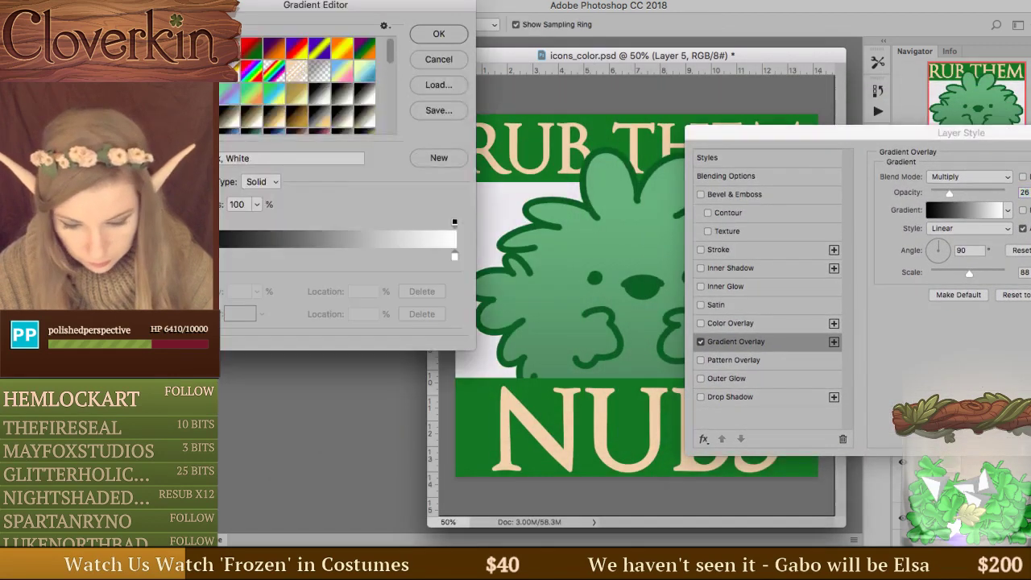
{"action": "left_click", "coordinate": [219, 256]}
{"action": "left_click", "coordinate": [240, 314]}
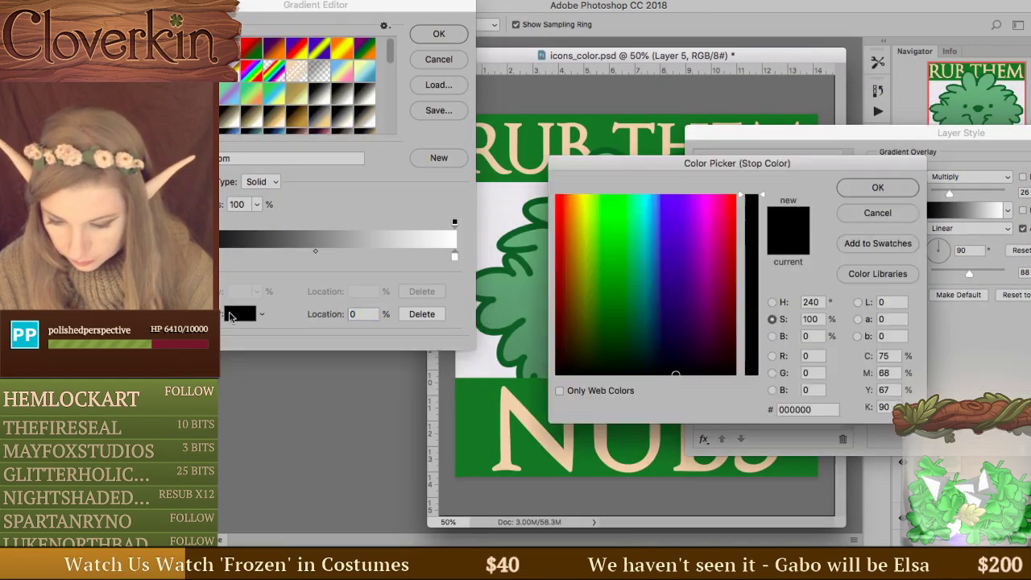
{"action": "left_click", "coordinate": [667, 318]}
{"action": "left_click", "coordinate": [664, 284]}
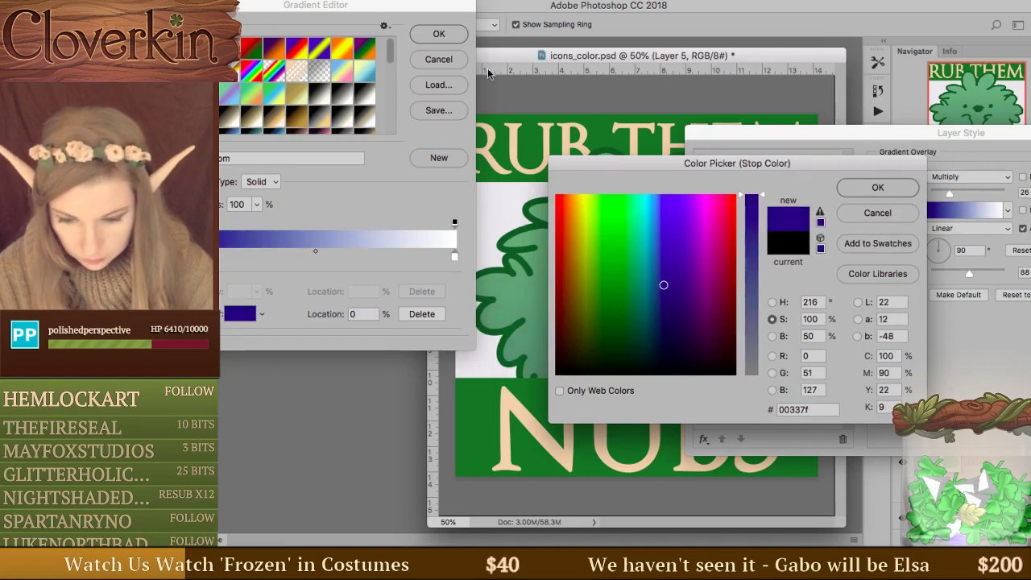
{"action": "key", "text": "Return"}
{"action": "key", "text": "Return"}
Set the gradient overlay to 54% opacity and 71% scale, shift the gradient down the character's body and apply it.
{"action": "left_click_drag", "start_coordinate": [951, 196], "coordinate": [969, 187]}
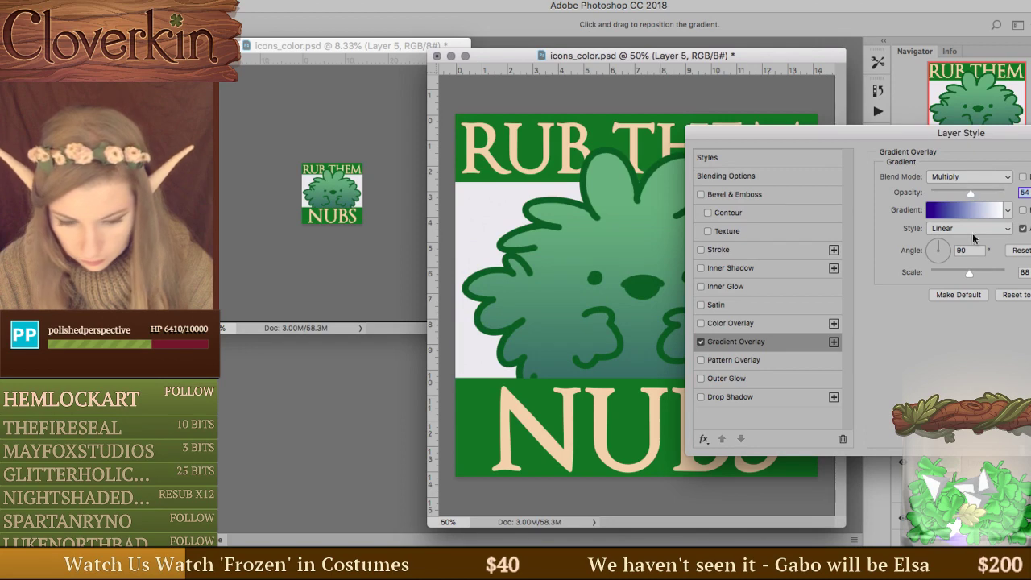
{"action": "left_click_drag", "start_coordinate": [969, 273], "coordinate": [959, 273]}
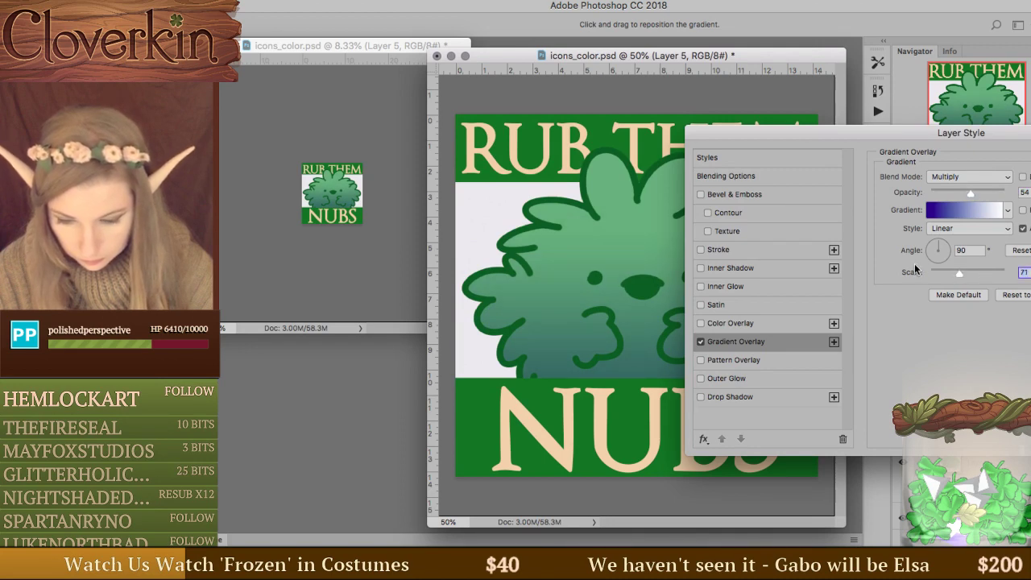
{"action": "left_click_drag", "start_coordinate": [630, 323], "coordinate": [625, 373]}
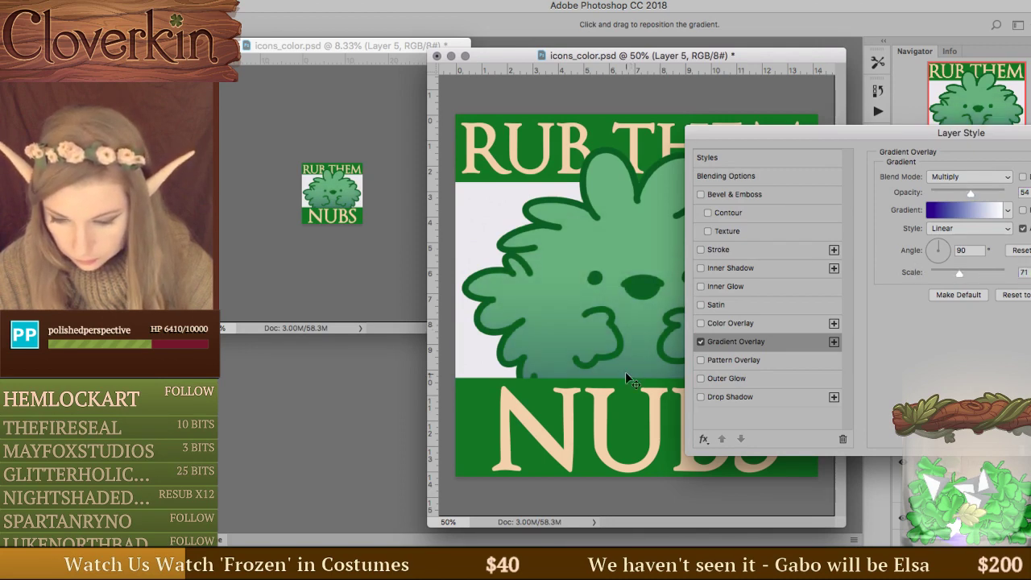
{"action": "key", "text": "Return"}
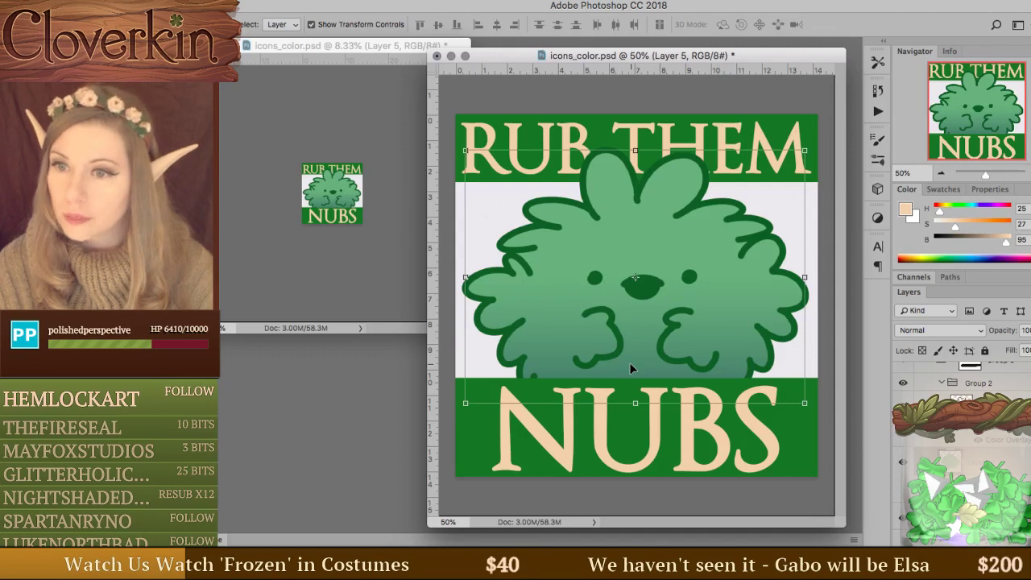
{"action": "key", "text": "m"}
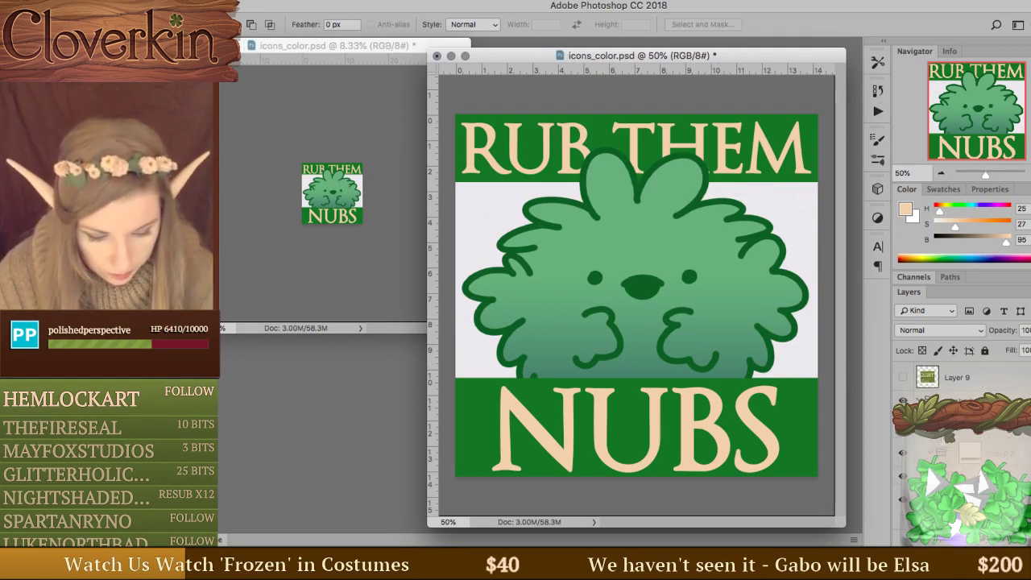
{"action": "key", "text": "v"}
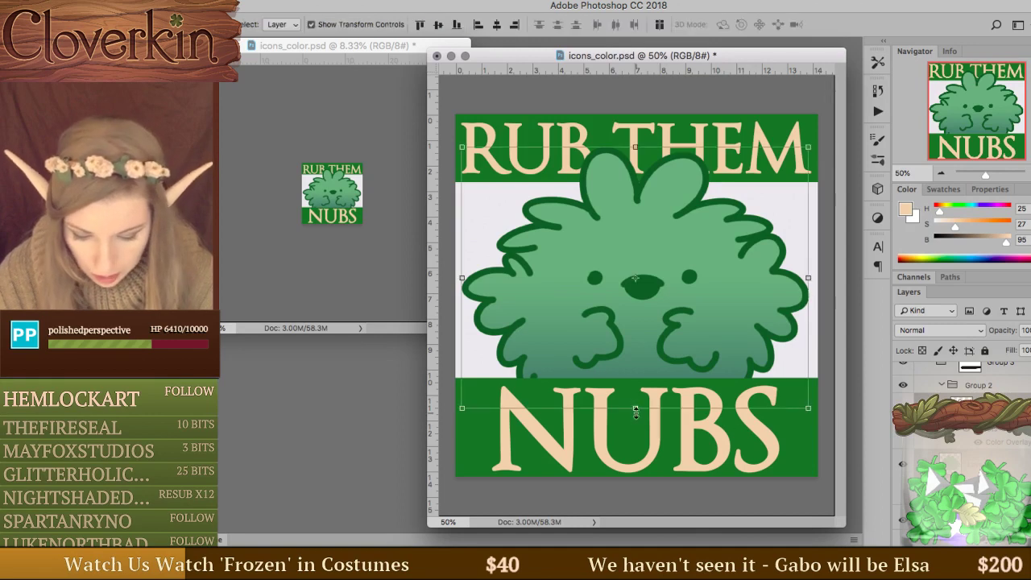
{"action": "left_click_drag", "start_coordinate": [635, 408], "coordinate": [636, 433]}
{"action": "key", "text": "Escape"}
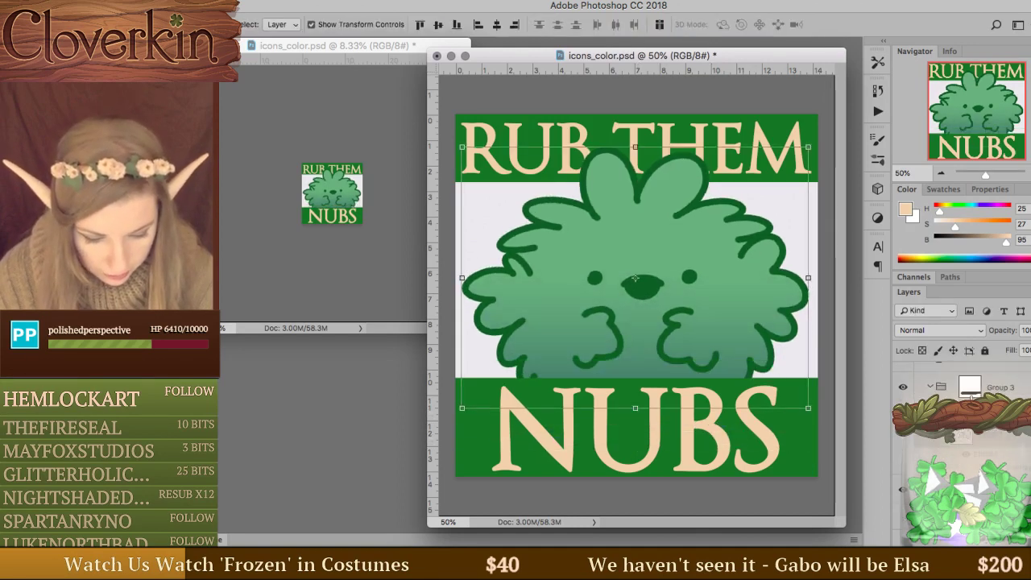
Try painting white on the Group 3 mask along the character's lower edge, and undo the stroke.
{"action": "key", "text": "ctrl+backslash"}
{"action": "key", "text": "b"}
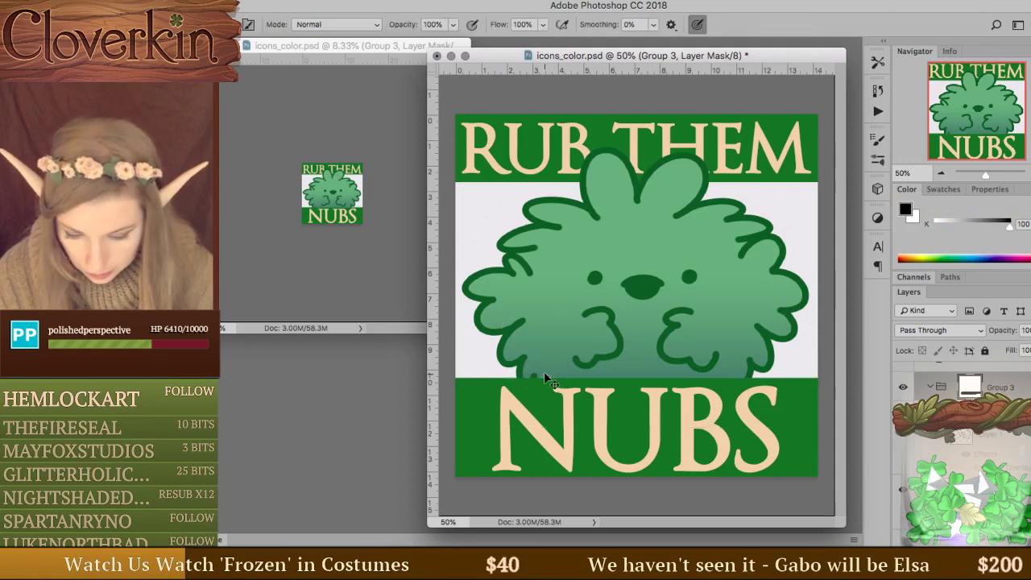
{"action": "key", "text": "x"}
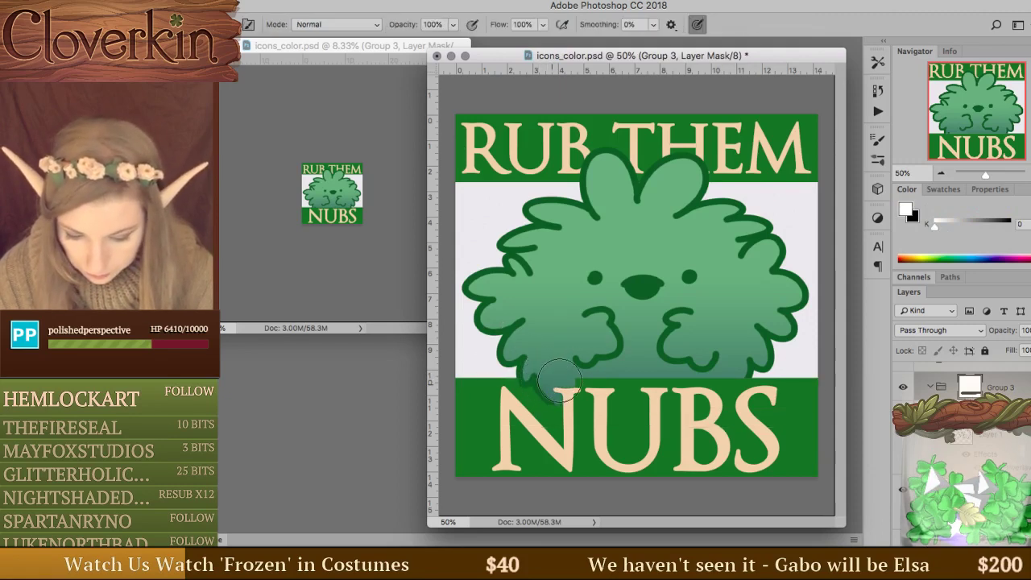
{"action": "left_click_drag", "start_coordinate": [557, 379], "coordinate": [729, 372]}
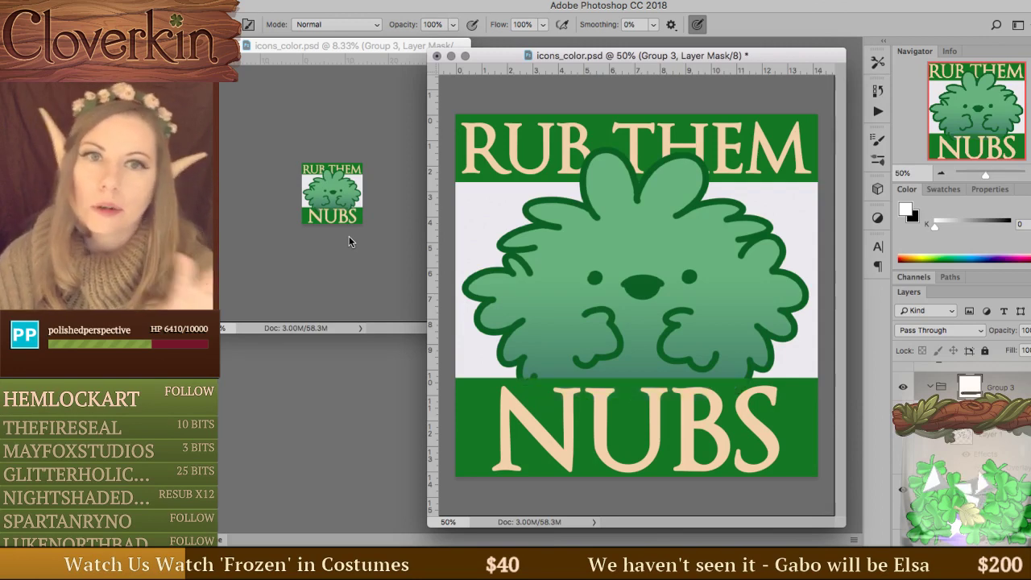
{"action": "key", "text": "super+z"}
Try a rectangular selection of the lower NUBS band on the Group 3 mask.
{"action": "key", "text": "m"}
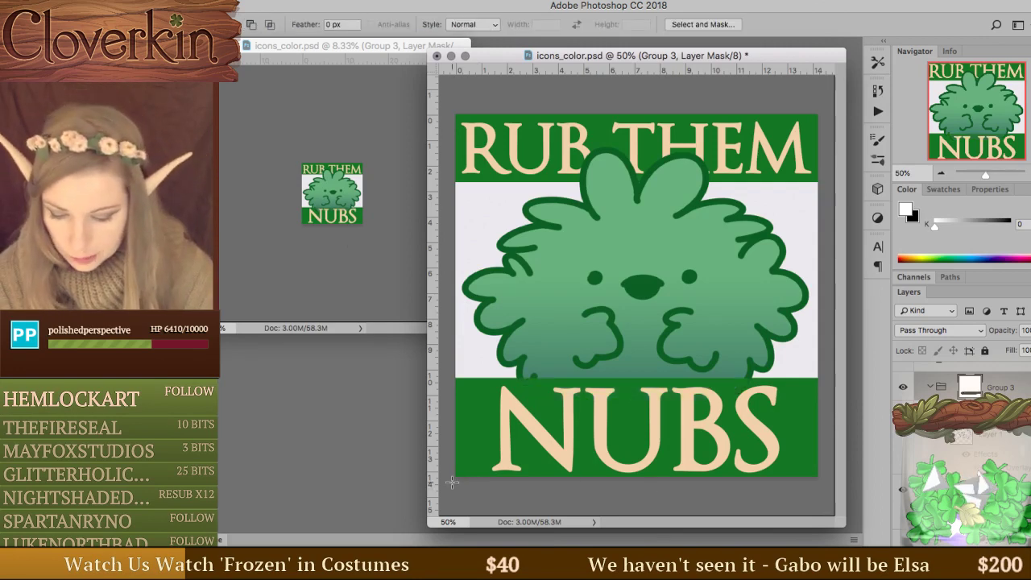
{"action": "left_click_drag", "start_coordinate": [456, 482], "coordinate": [858, 379]}
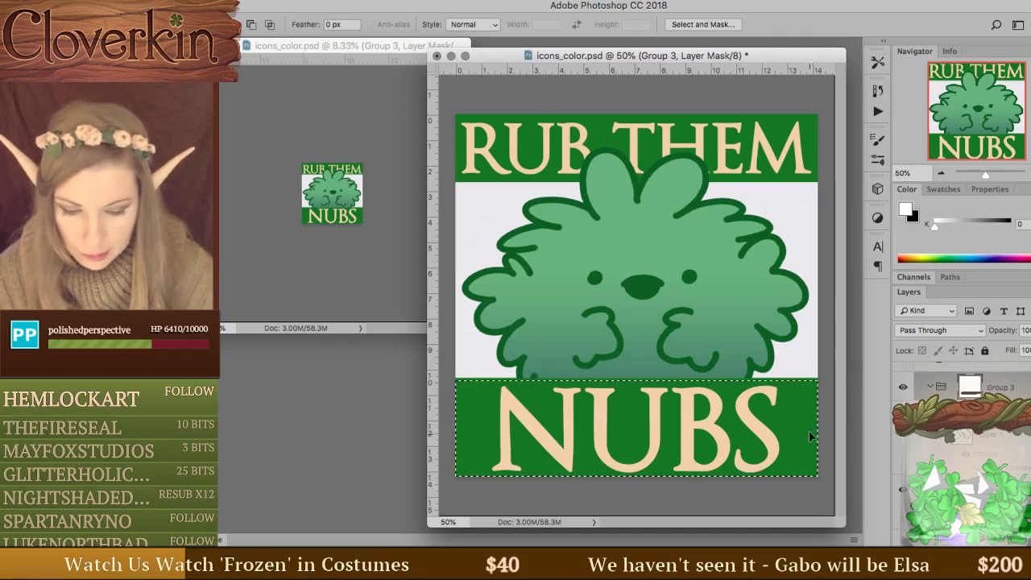
{"action": "left_click_drag", "start_coordinate": [817, 433], "coordinate": [795, 139]}
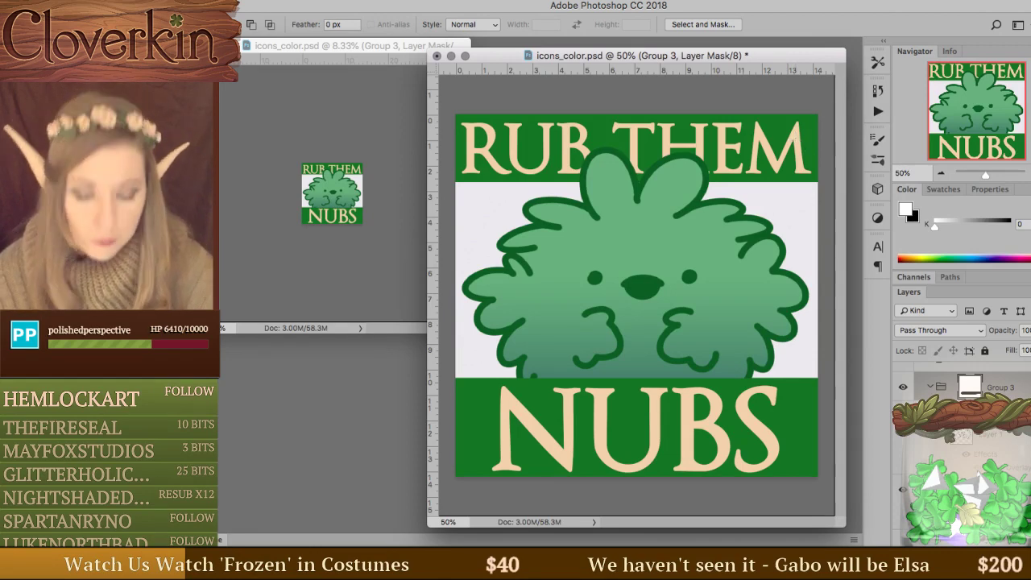
Add a black Multiply Drop Shadow to the NUBS band on Layer 8 with 58% opacity, -90° angle and 37 px distance.
{"action": "scroll", "coordinate": [926, 451], "scroll_direction": "down", "scroll_amount": 2}
{"action": "double_click", "coordinate": [926, 443]}
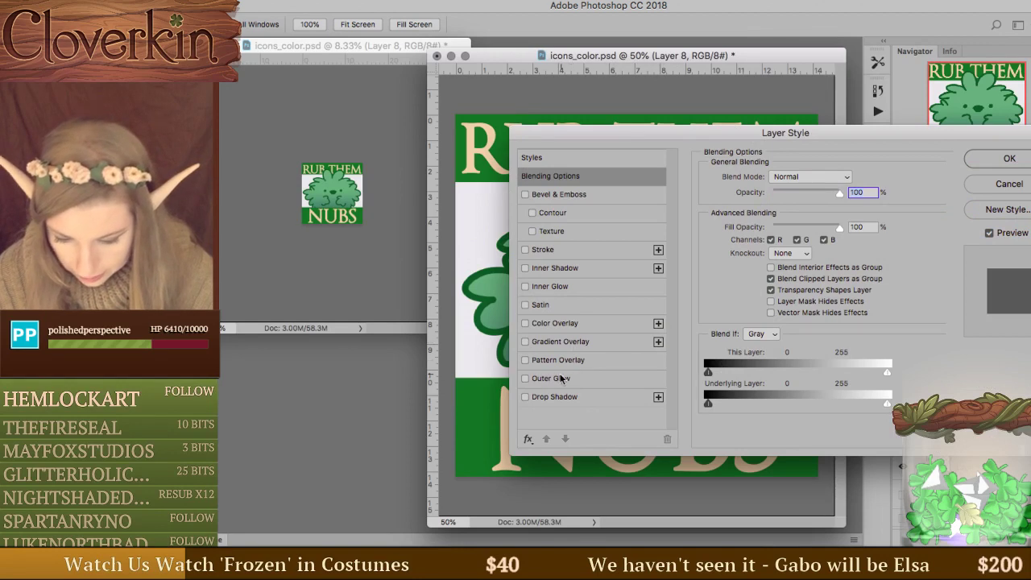
{"action": "left_click", "coordinate": [546, 396]}
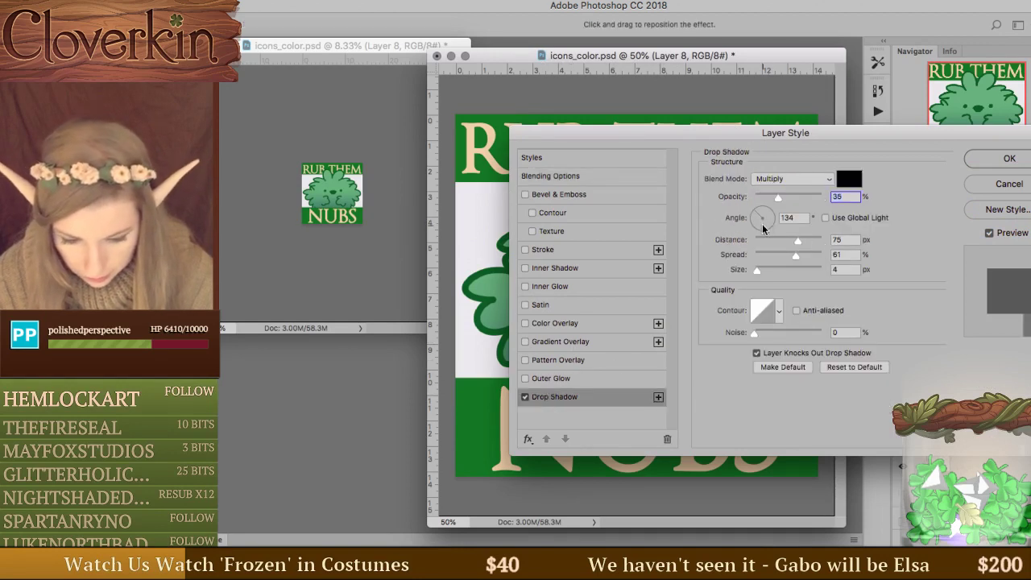
{"action": "left_click_drag", "start_coordinate": [765, 228], "coordinate": [764, 238]}
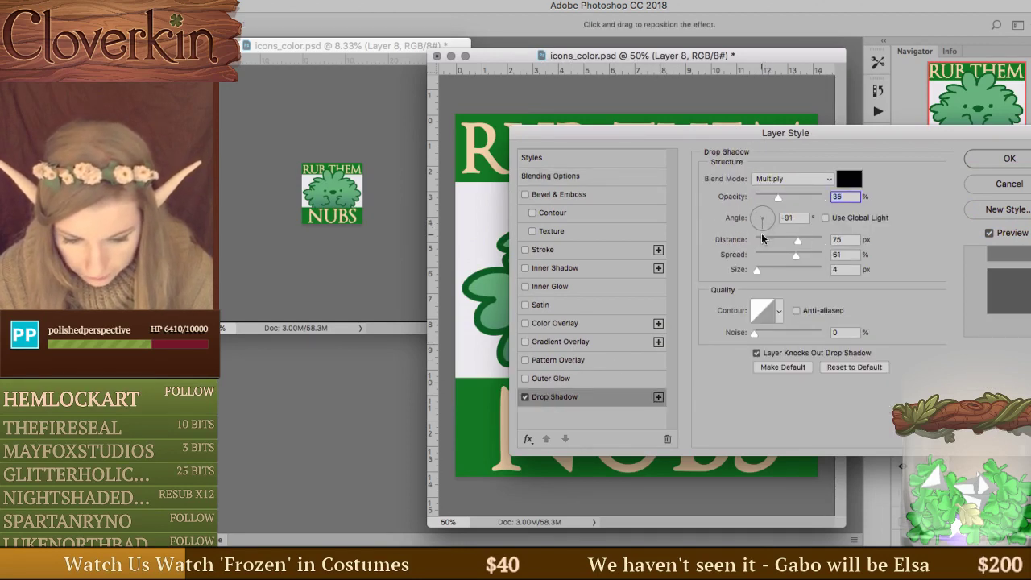
{"action": "left_click_drag", "start_coordinate": [774, 198], "coordinate": [779, 200]}
{"action": "left_click_drag", "start_coordinate": [773, 240], "coordinate": [781, 239]}
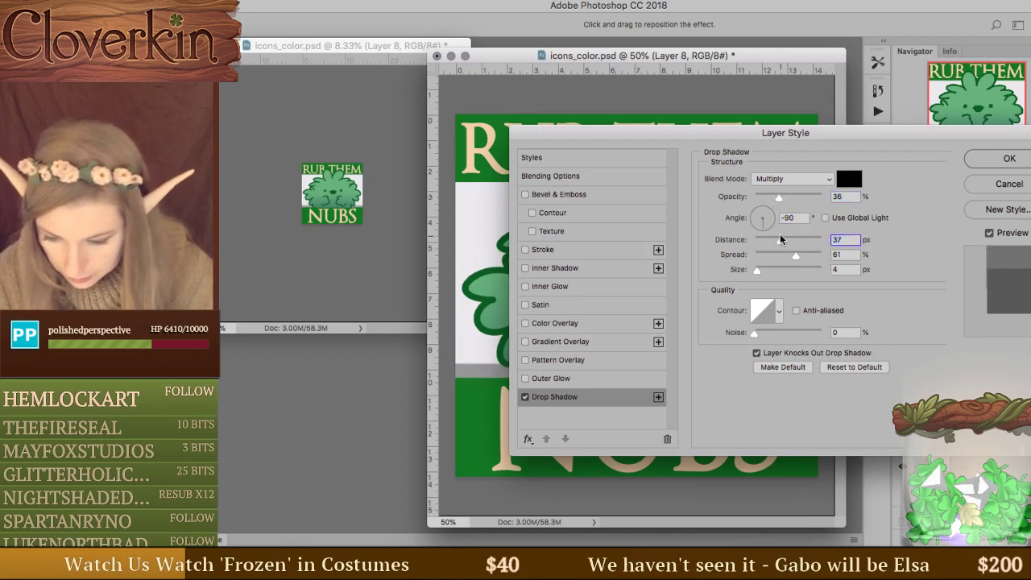
{"action": "left_click", "coordinate": [816, 196]}
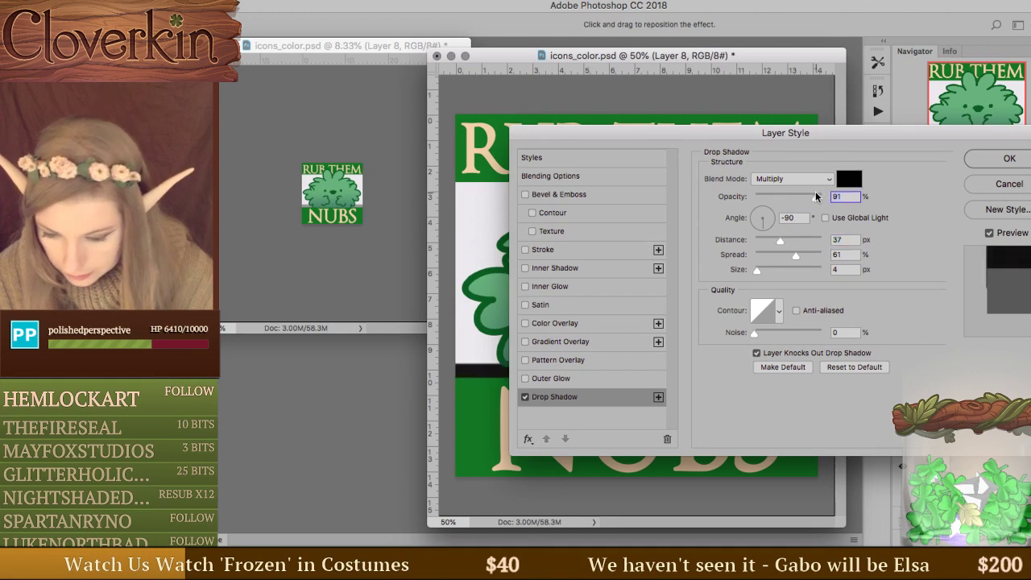
{"action": "left_click_drag", "start_coordinate": [815, 196], "coordinate": [793, 196]}
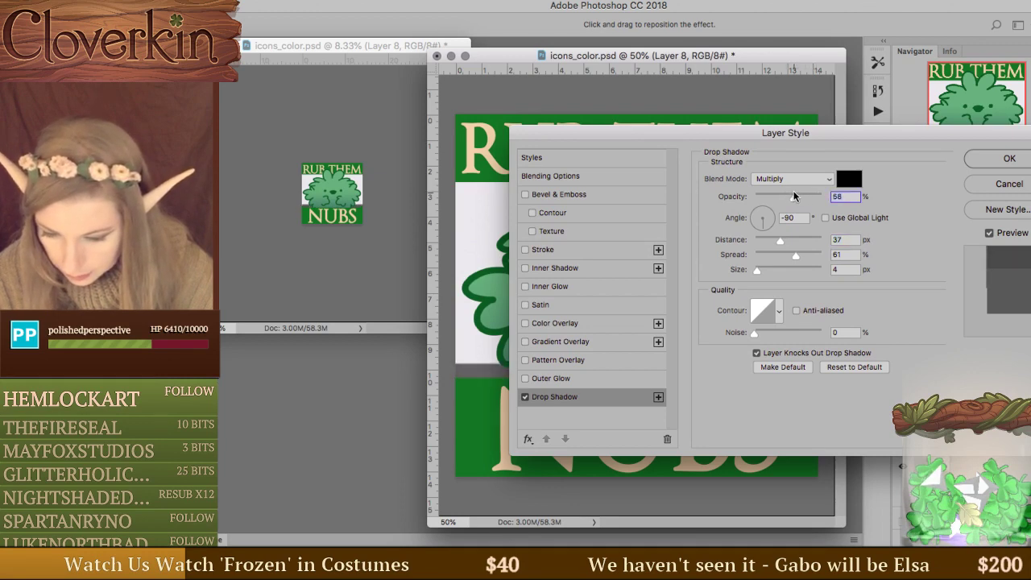
Add a 21 px black Stroke positioned inside the NUBS band and apply the layer style.
{"action": "left_click", "coordinate": [559, 251]}
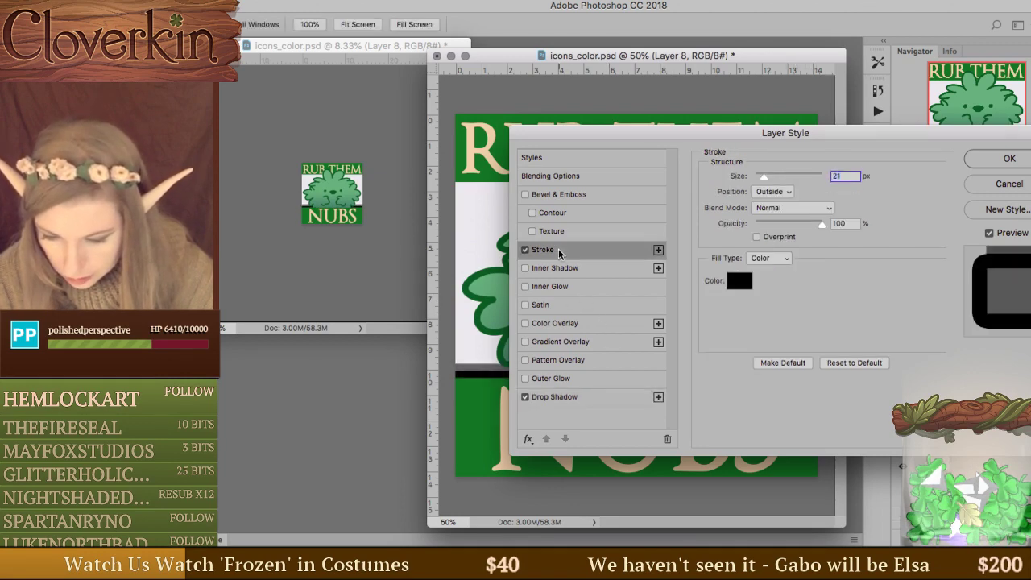
{"action": "left_click", "coordinate": [788, 193]}
{"action": "left_click", "coordinate": [785, 207]}
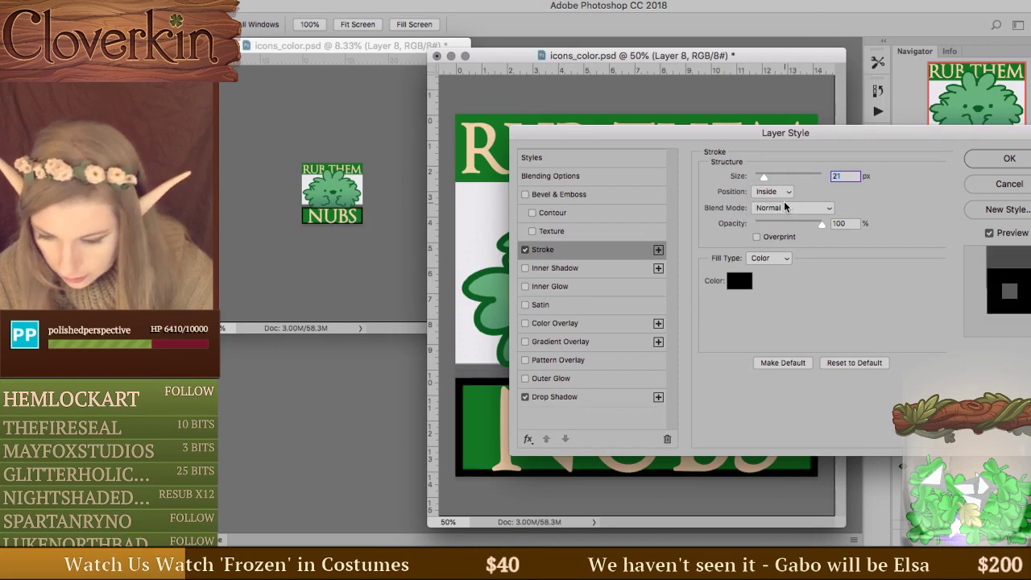
{"action": "key", "text": "Return"}
Copy the layer style from the NUBS band on Layer 8 and paste it onto the RUB THEM band on Layer 8 copy.
{"action": "right_click", "coordinate": [934, 469]}
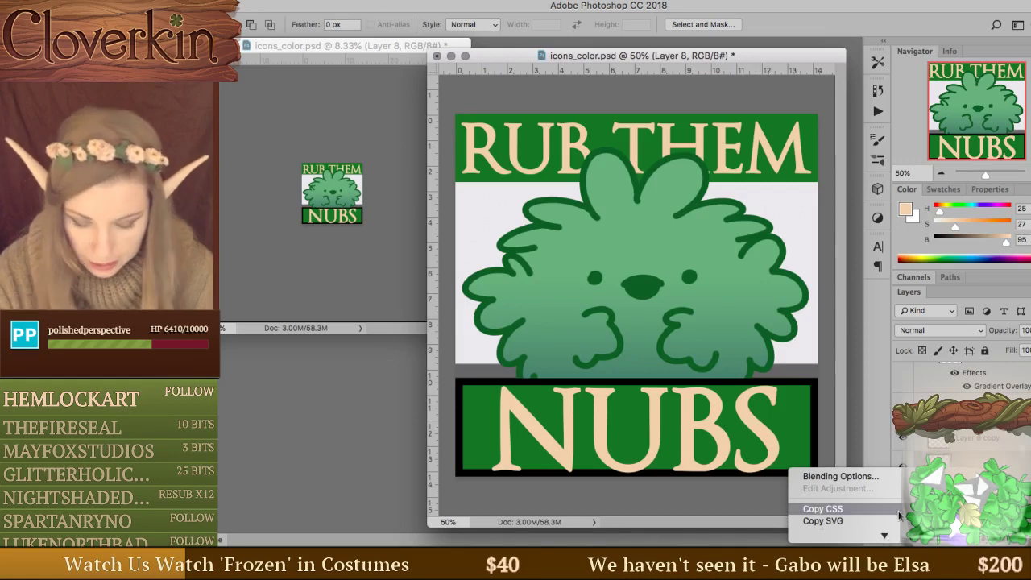
{"action": "mouse_move", "coordinate": [886, 538]}
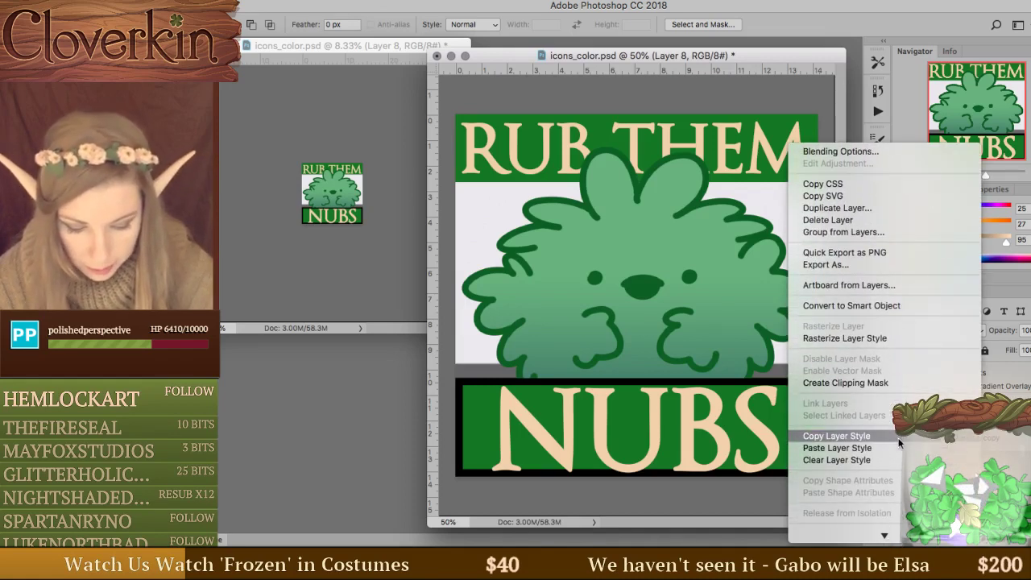
{"action": "left_click", "coordinate": [898, 437]}
{"action": "right_click", "coordinate": [959, 437]}
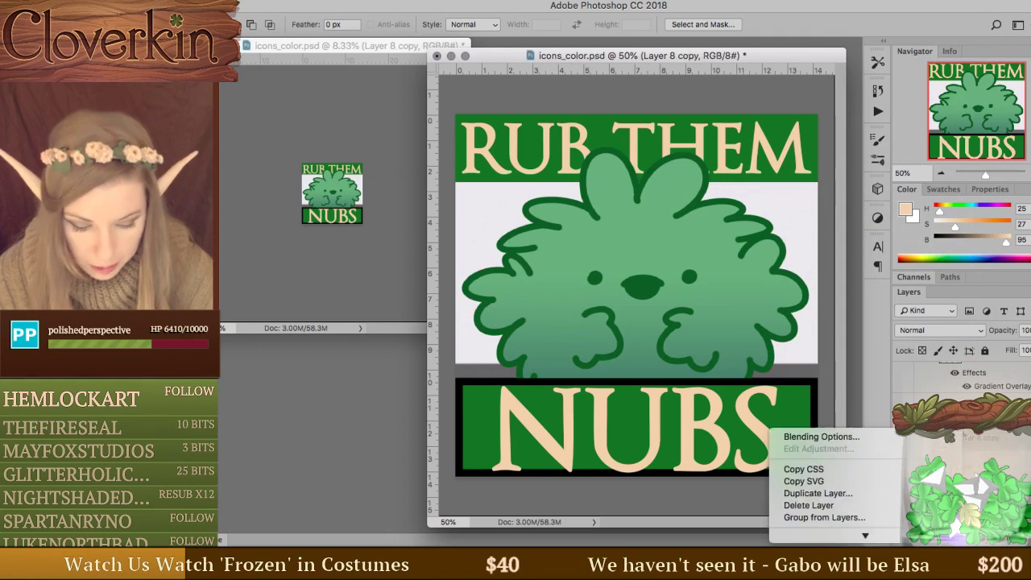
{"action": "mouse_move", "coordinate": [865, 536]}
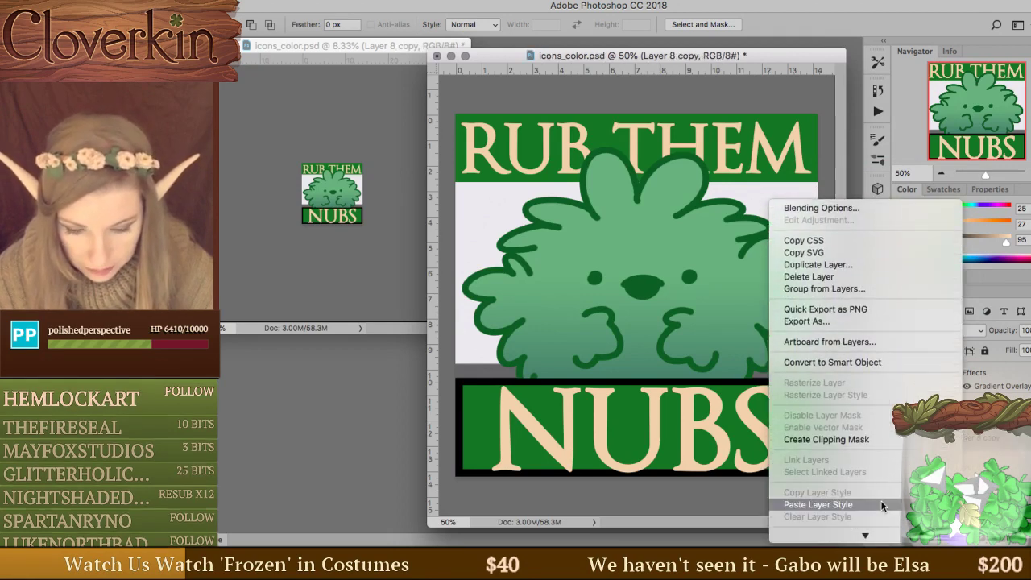
{"action": "left_click", "coordinate": [878, 559]}
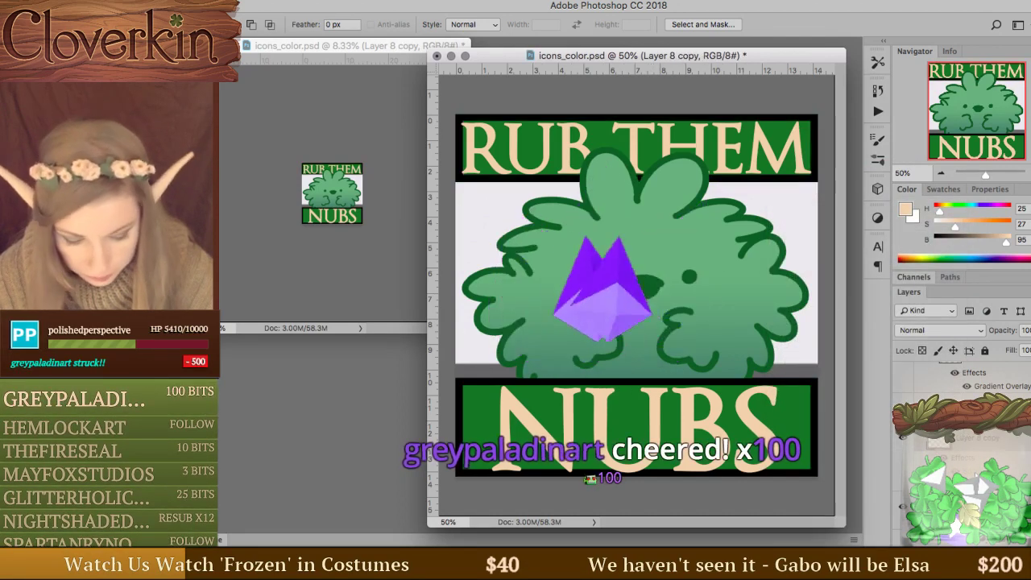
Change the drop shadow angle of the RUB THEM band on Layer 8 copy so its shadow falls downward.
{"action": "double_click", "coordinate": [1007, 444]}
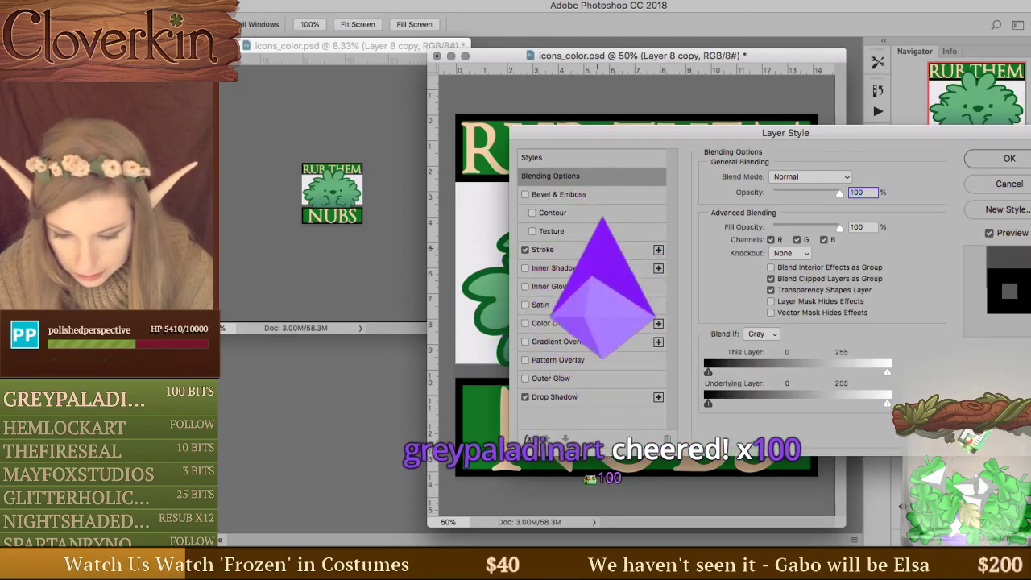
{"action": "left_click", "coordinate": [556, 249]}
{"action": "left_click", "coordinate": [554, 397]}
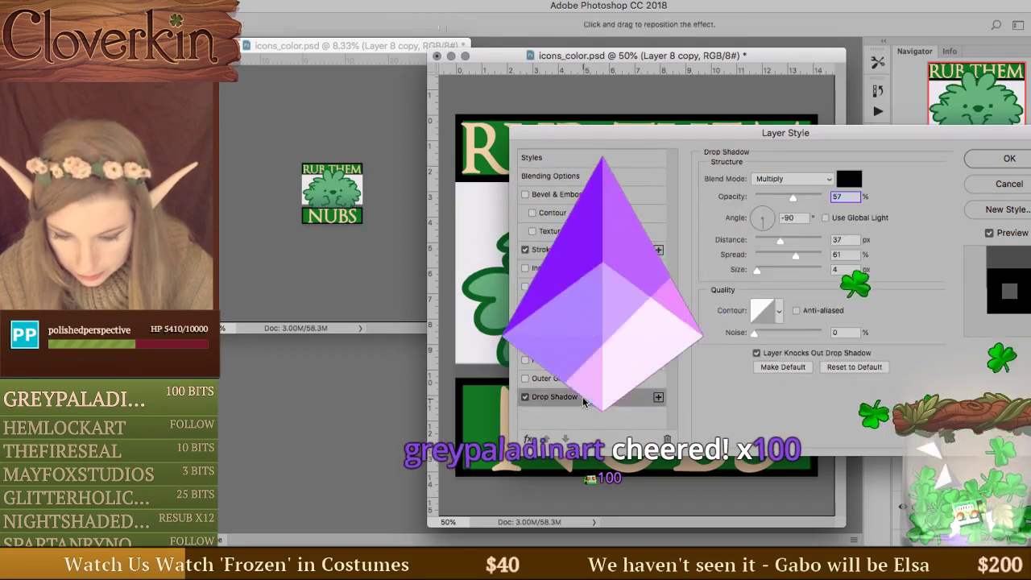
{"action": "left_click", "coordinate": [762, 208]}
{"action": "key", "text": "Return"}
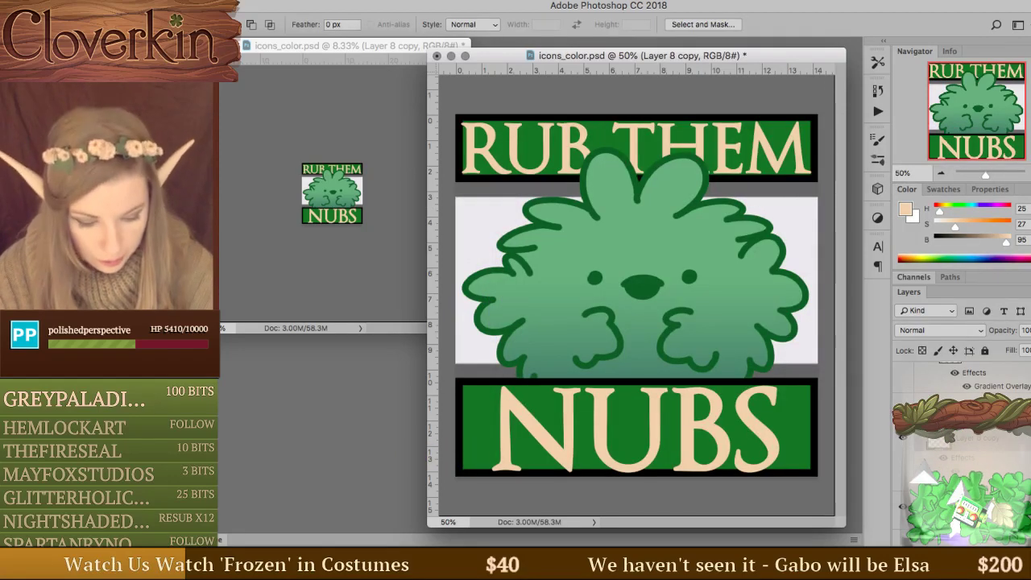
Move Layer 8 with the NUBS band above the character, and clear the layer styles of both Layer 8 and Layer 8 copy.
{"action": "mouse_move", "coordinate": [930, 445]}
{"action": "left_mouse_down"}
{"action": "mouse_move", "coordinate": [992, 289]}
{"action": "mouse_move", "coordinate": [972, 390]}
{"action": "left_mouse_up"}
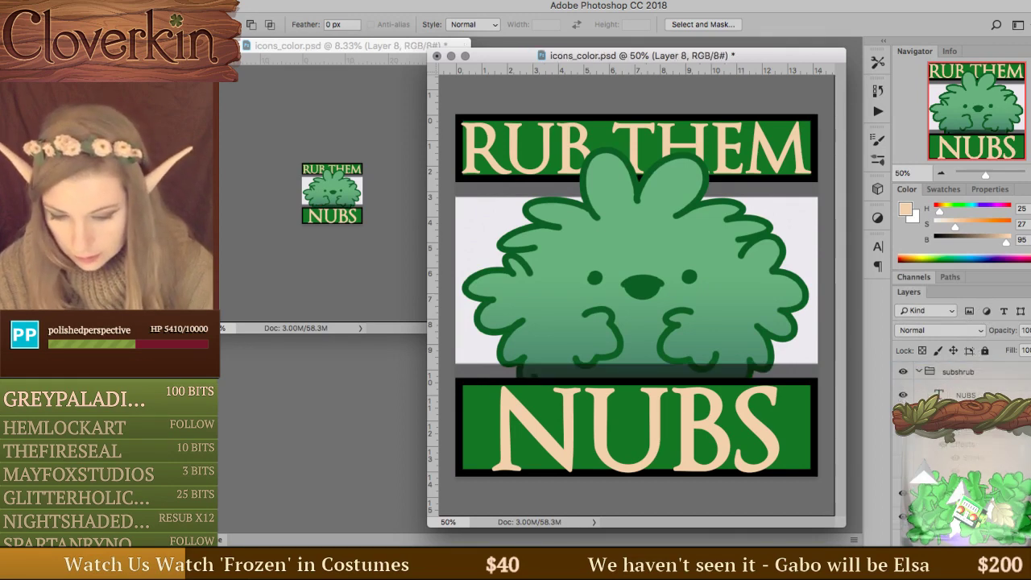
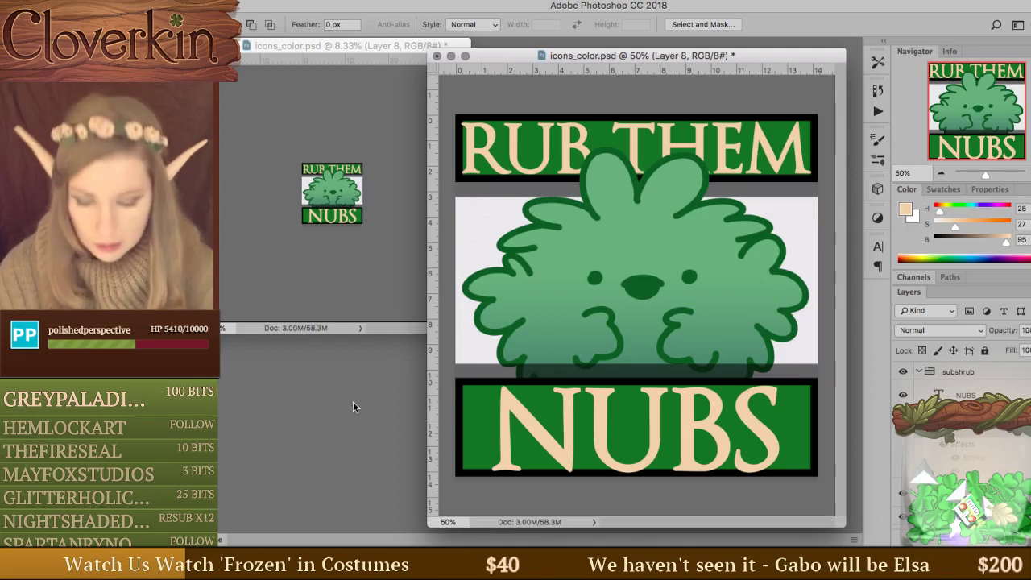
{"action": "right_click", "coordinate": [974, 403]}
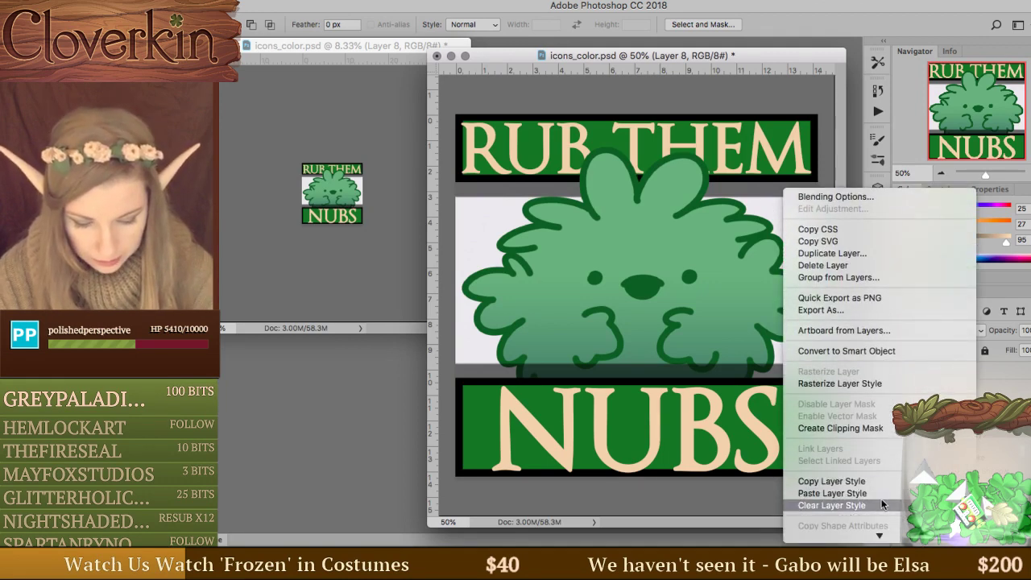
{"action": "left_click", "coordinate": [832, 501]}
{"action": "scroll", "coordinate": [942, 459], "scroll_direction": "down", "scroll_amount": 2}
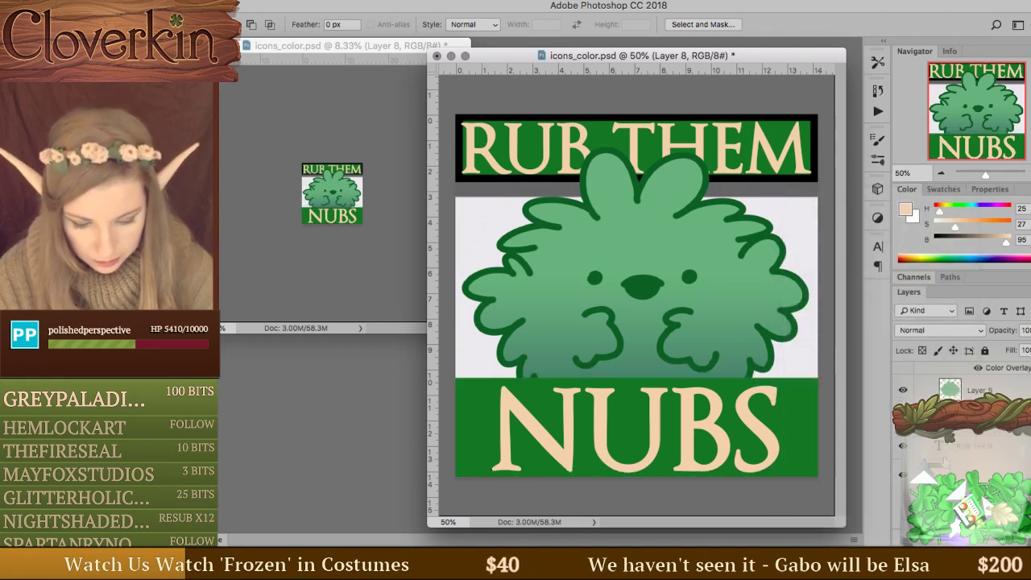
{"action": "right_click", "coordinate": [942, 459]}
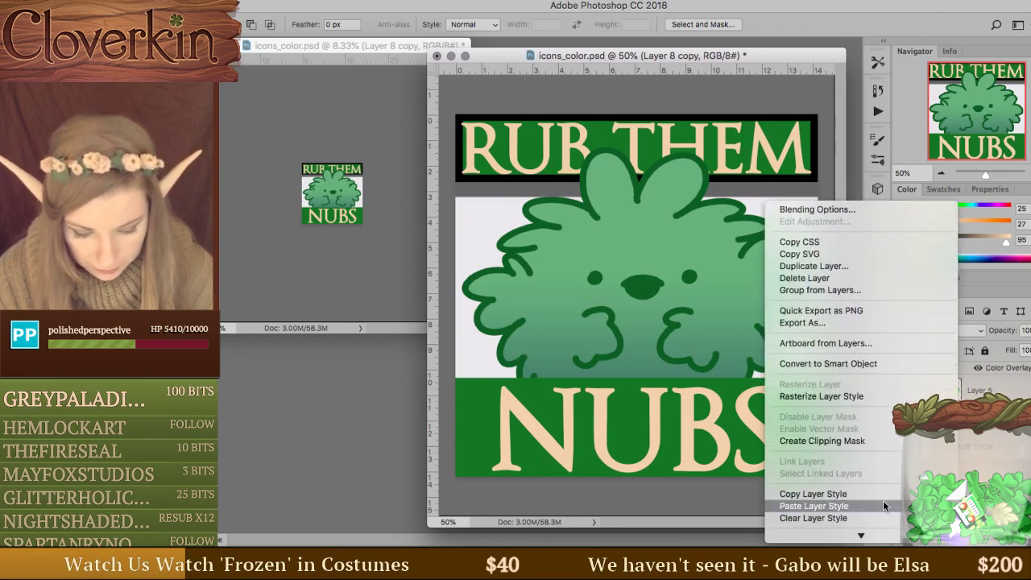
{"action": "left_click", "coordinate": [805, 518]}
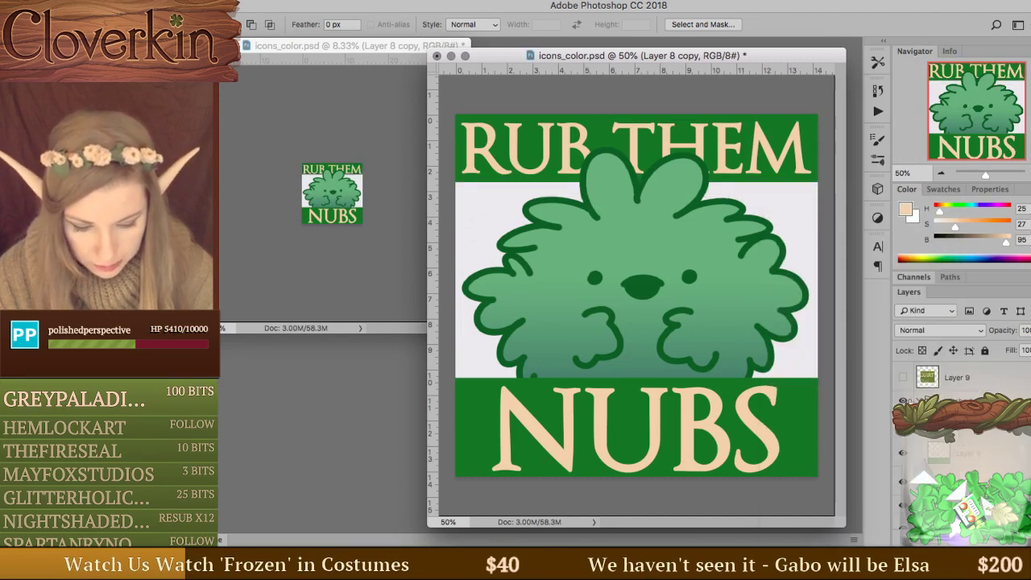
Collapse and hide the subshrub group, and select the nice! group.
{"action": "left_click", "coordinate": [918, 396]}
{"action": "left_click", "coordinate": [902, 400]}
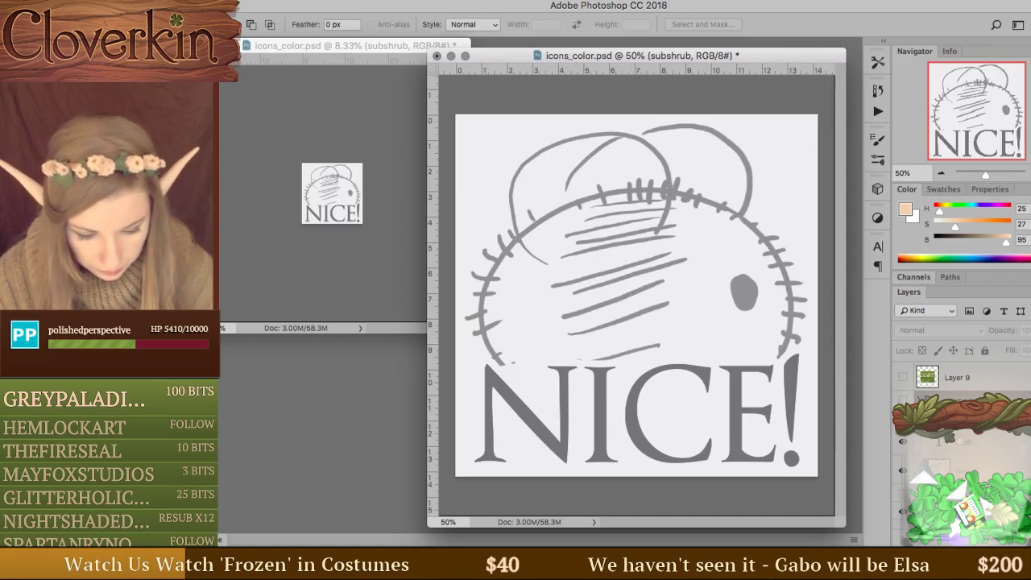
{"action": "left_click", "coordinate": [957, 451]}
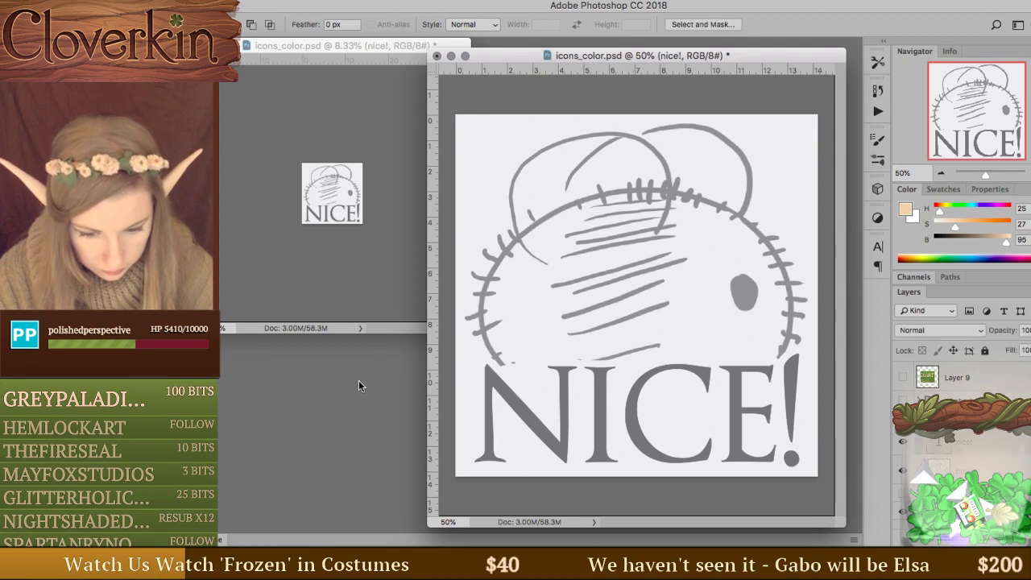
{"action": "key", "text": "super+o"}
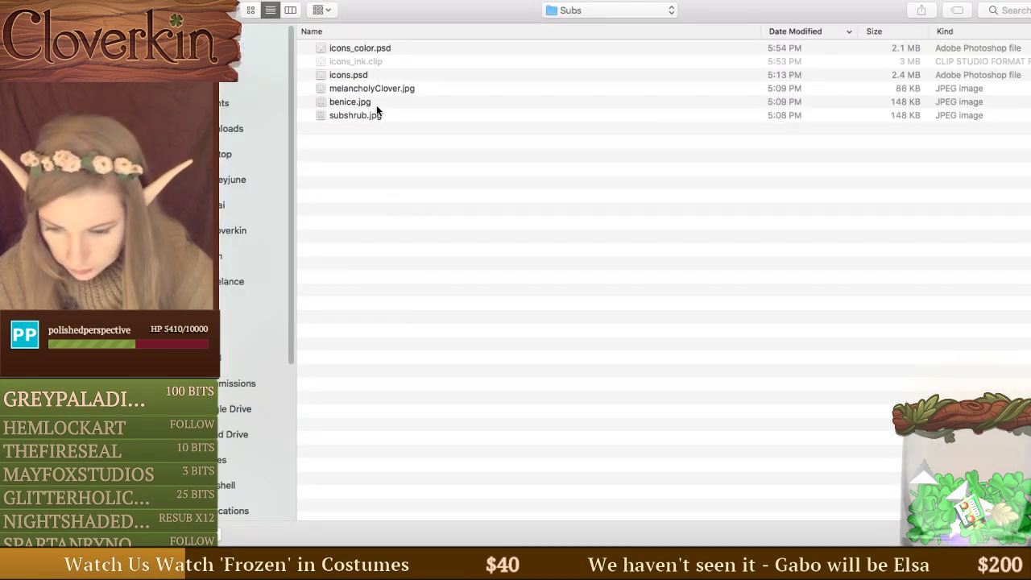
{"action": "left_click", "coordinate": [376, 75]}
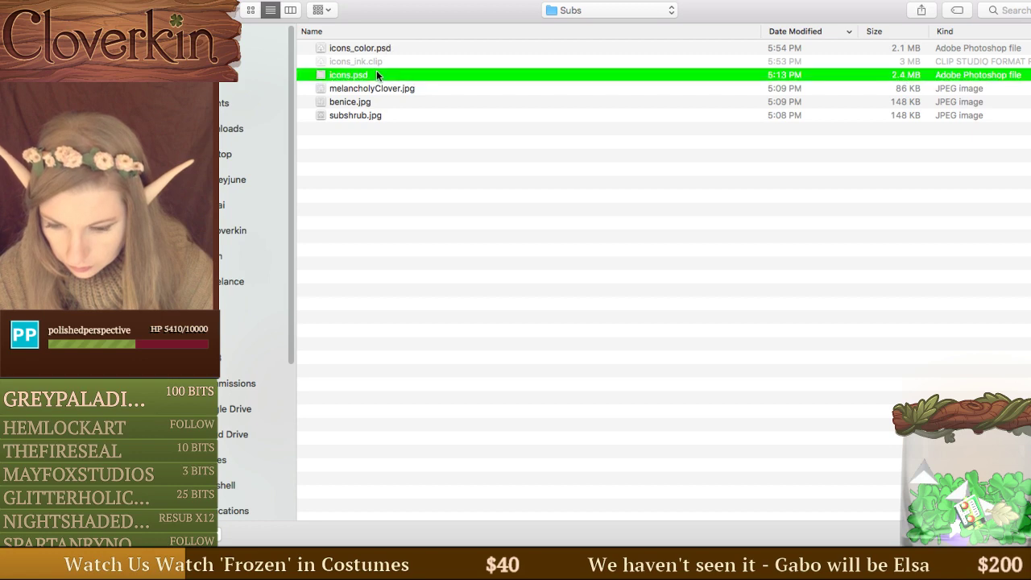
{"action": "double_click", "coordinate": [390, 48]}
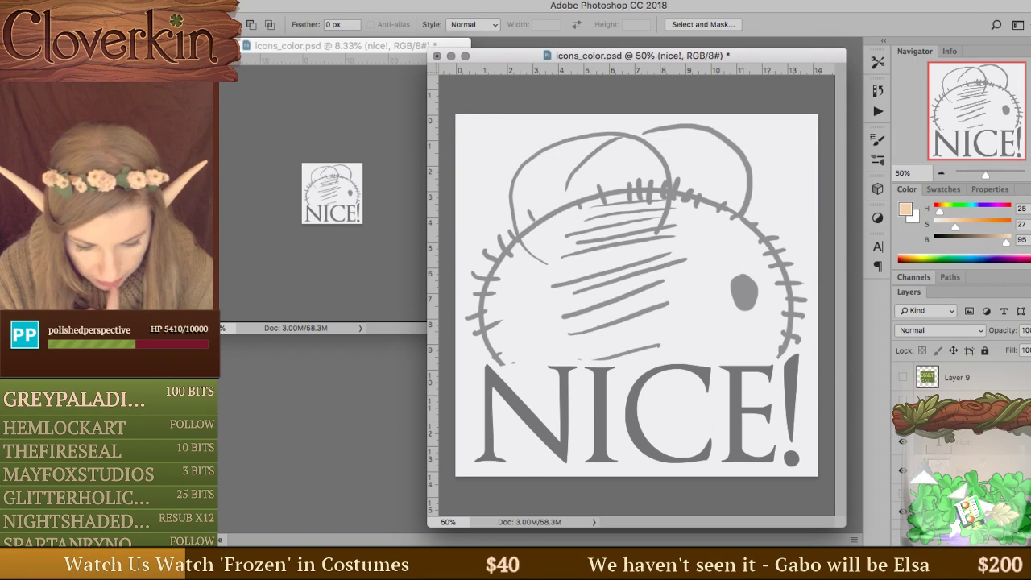
{"action": "key", "text": "alt+bracketleft"}
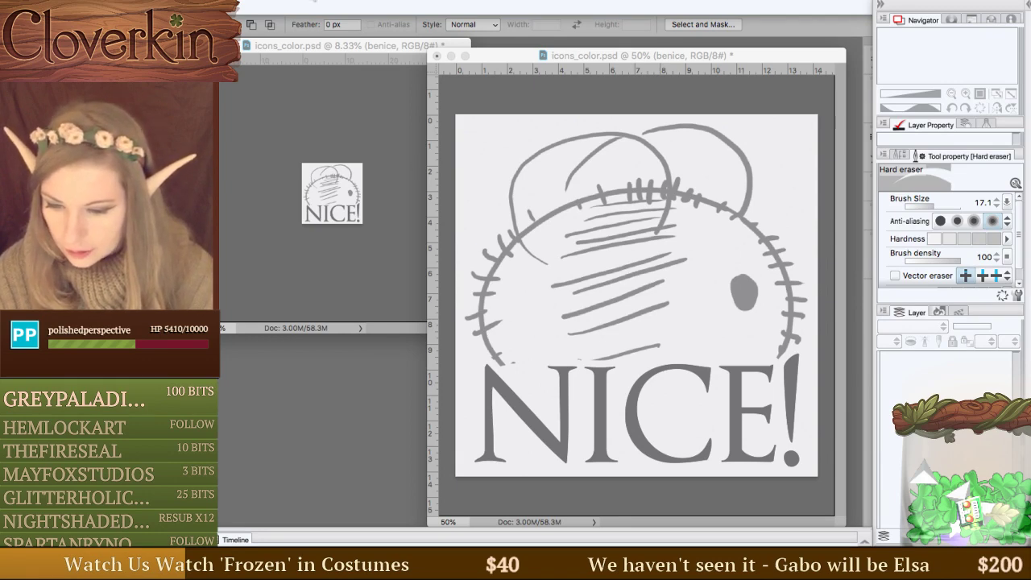
Switch to Clip Studio Paint and open the recent file icons_ink.clip in an enlarged window at 66.7% zoom.
{"action": "left_click", "coordinate": [315, 1]}
{"action": "mouse_move", "coordinate": [405, 46]}
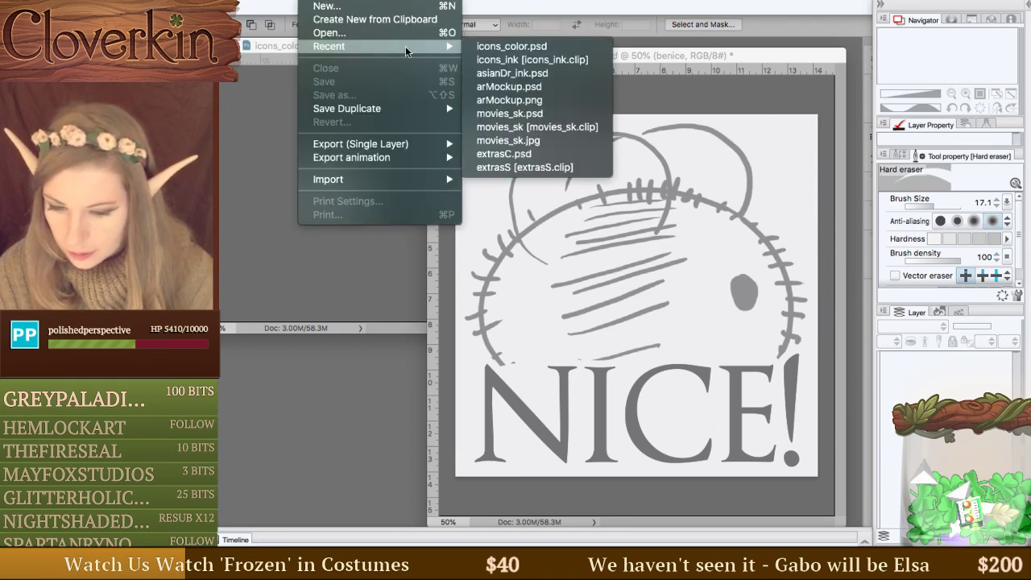
{"action": "left_click", "coordinate": [519, 60]}
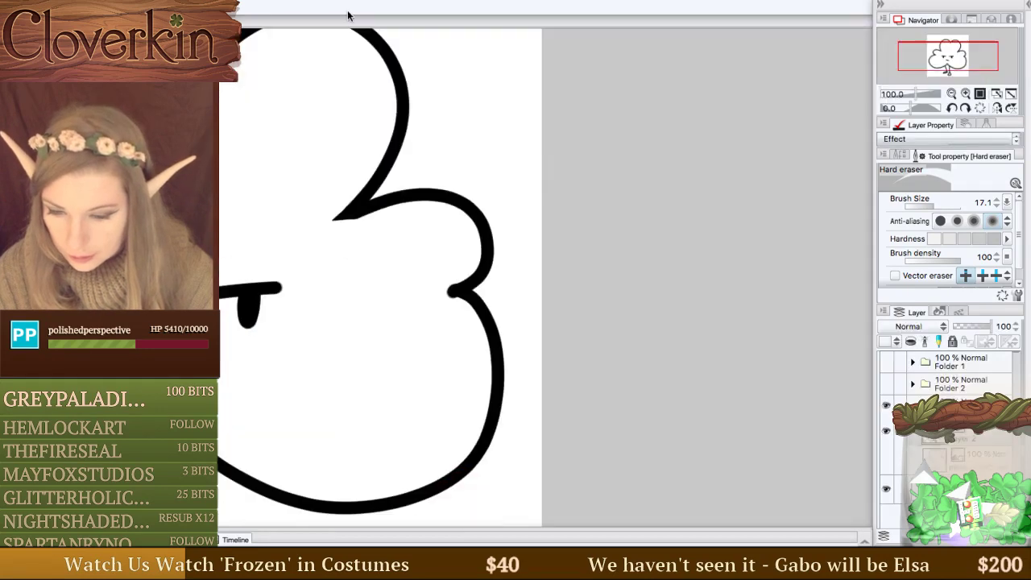
{"action": "left_click", "coordinate": [951, 94]}
{"action": "left_click", "coordinate": [600, 1]}
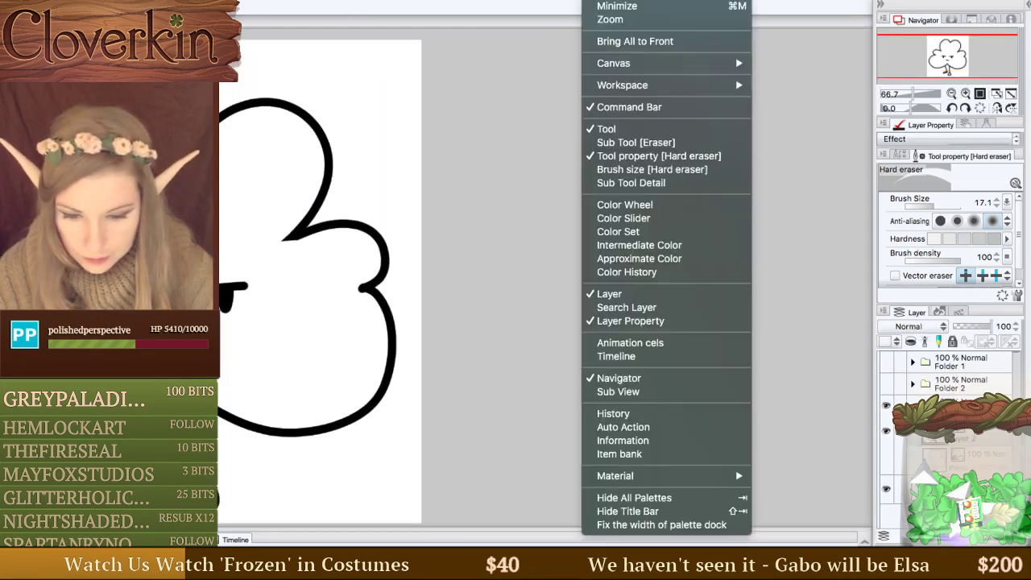
{"action": "left_click", "coordinate": [625, 21]}
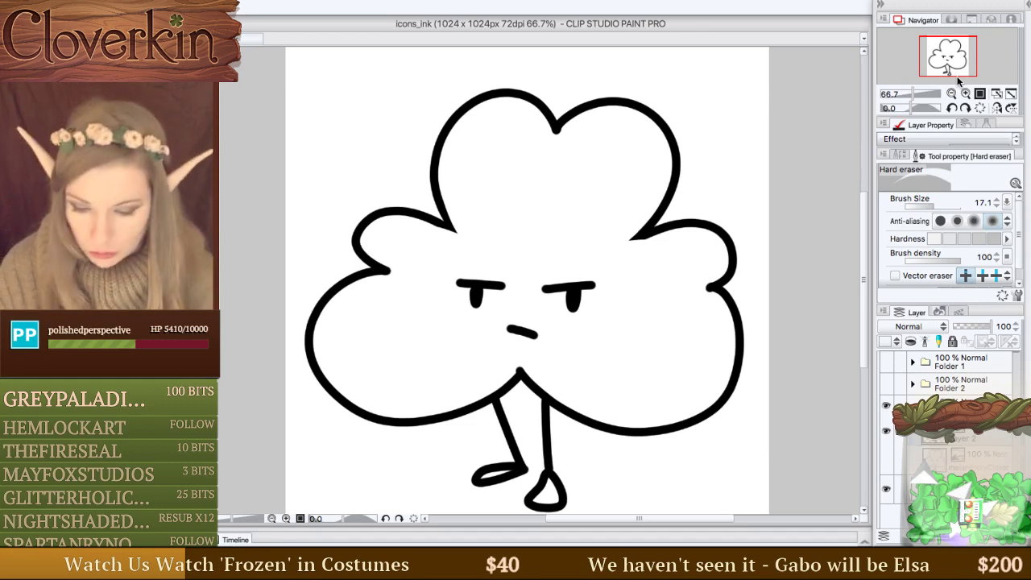
Show and expand Folder 2 in place of the clover drawing, and lower the NICE! sketch layer's opacity to 54%.
{"action": "left_click", "coordinate": [886, 405]}
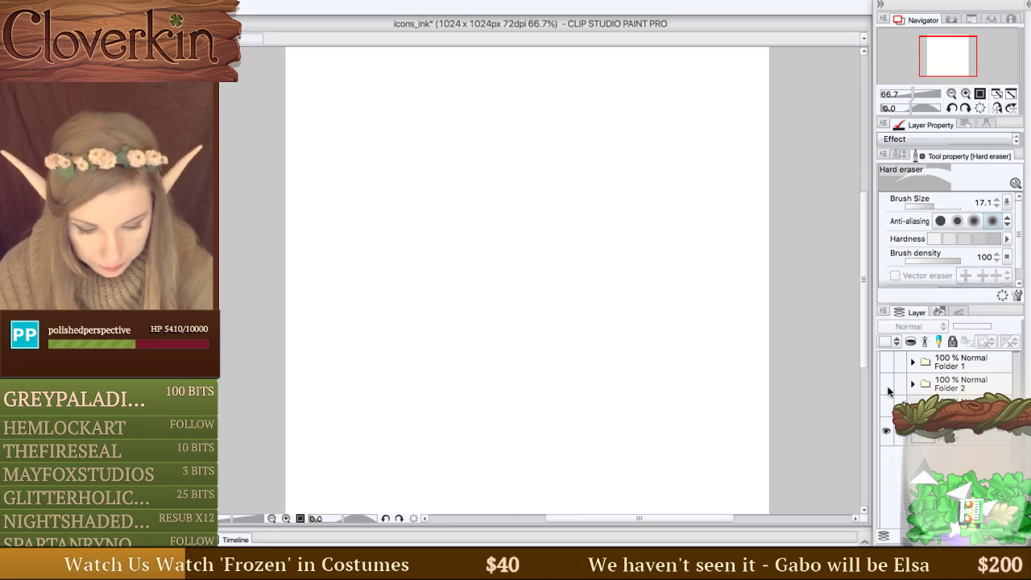
{"action": "left_click", "coordinate": [885, 384]}
{"action": "left_click", "coordinate": [912, 384]}
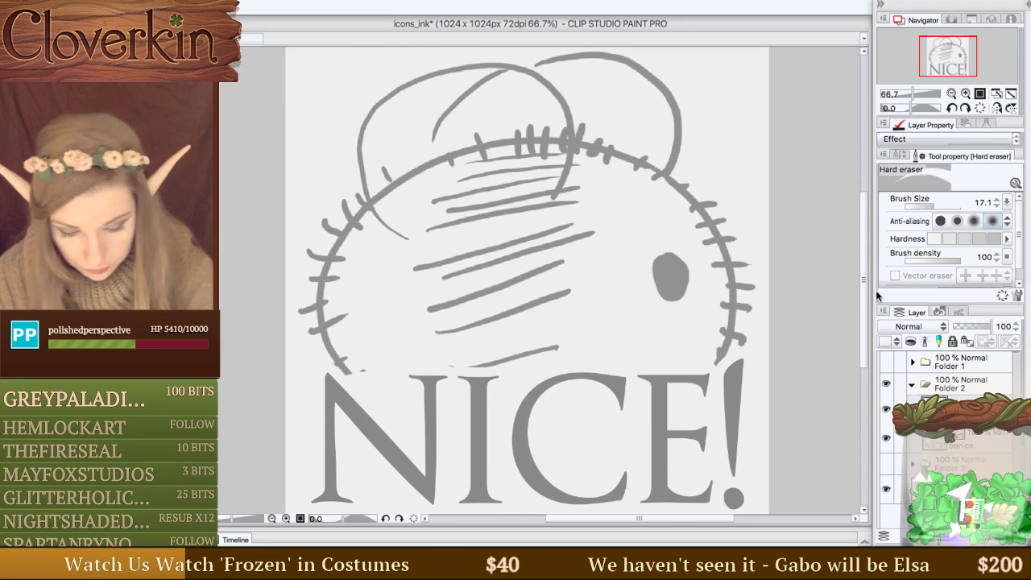
{"action": "key", "text": "p"}
{"action": "left_click", "coordinate": [983, 342]}
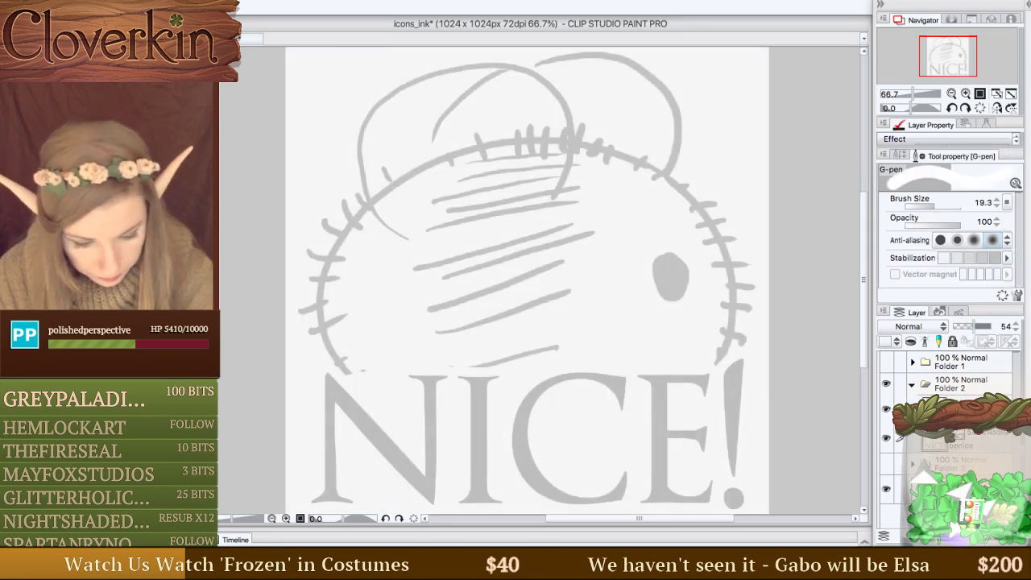
Set black as the drawing colour.
{"action": "key", "text": "d"}
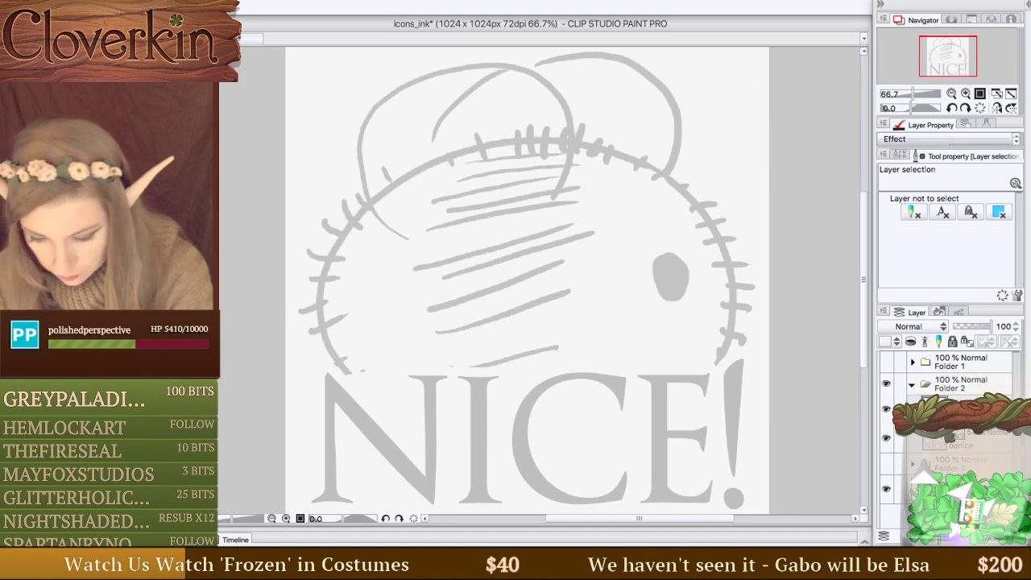
{"action": "left_click_drag", "start_coordinate": [649, 282], "coordinate": [718, 293]}
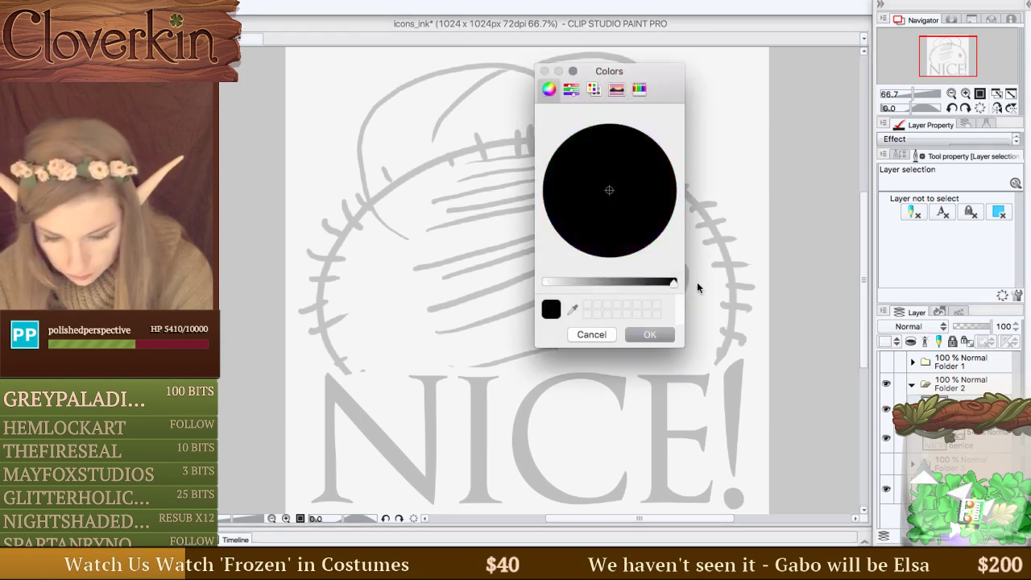
{"action": "left_click", "coordinate": [649, 334]}
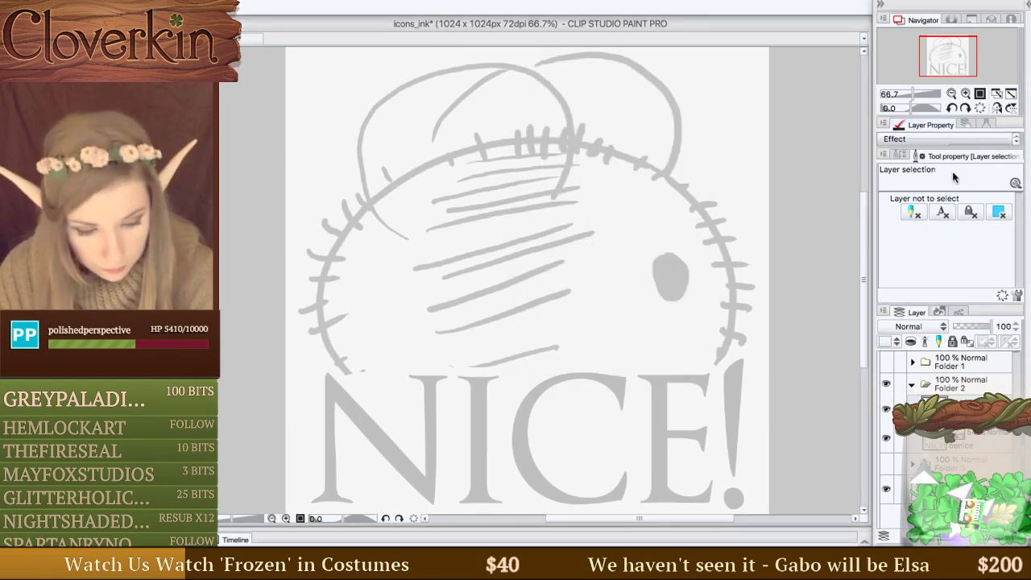
Choose the Darker pencil and turn off the pen pressure effect on its brush size.
{"action": "key", "text": "p"}
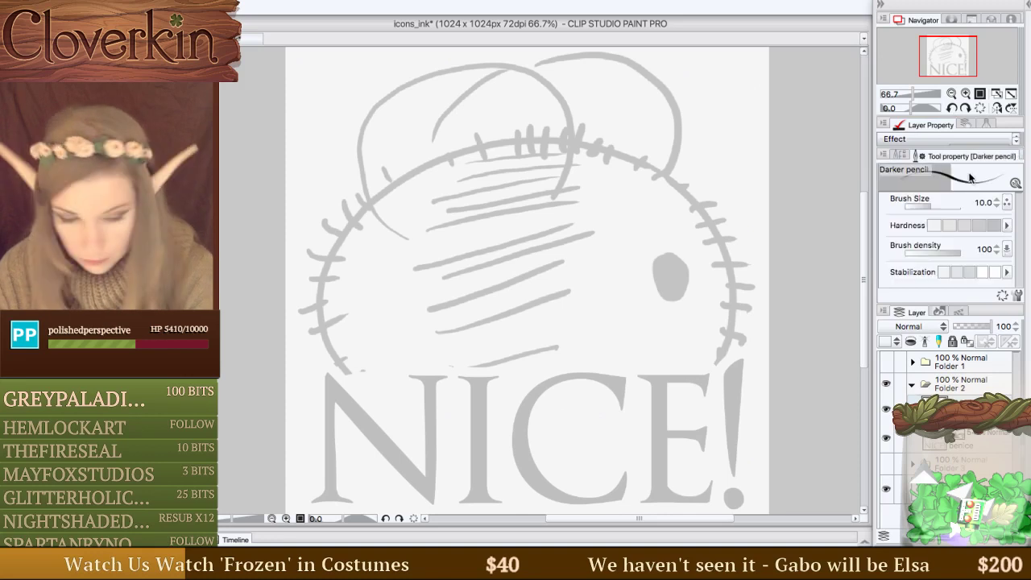
{"action": "left_click", "coordinate": [1006, 206]}
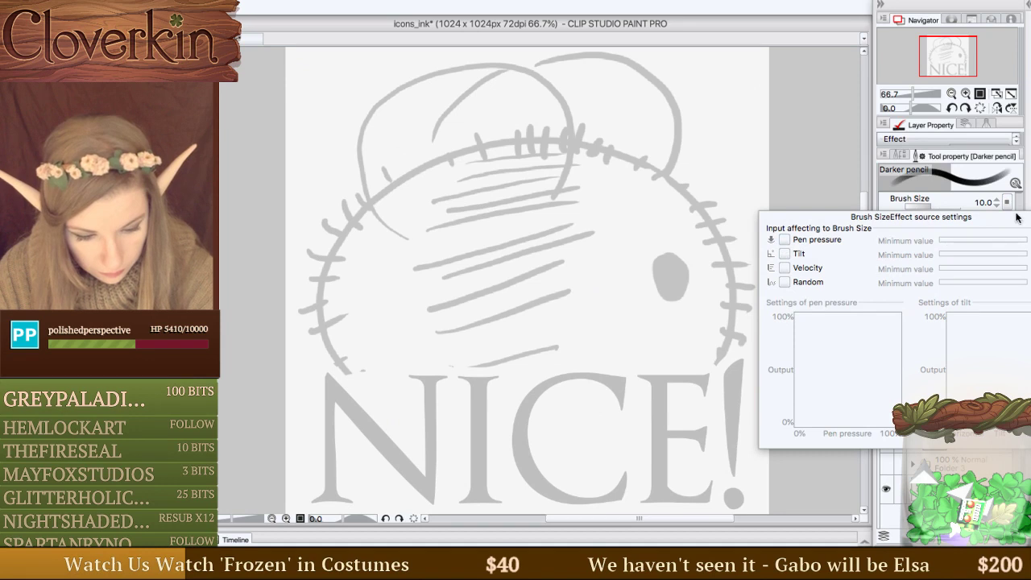
{"action": "left_click", "coordinate": [1007, 204]}
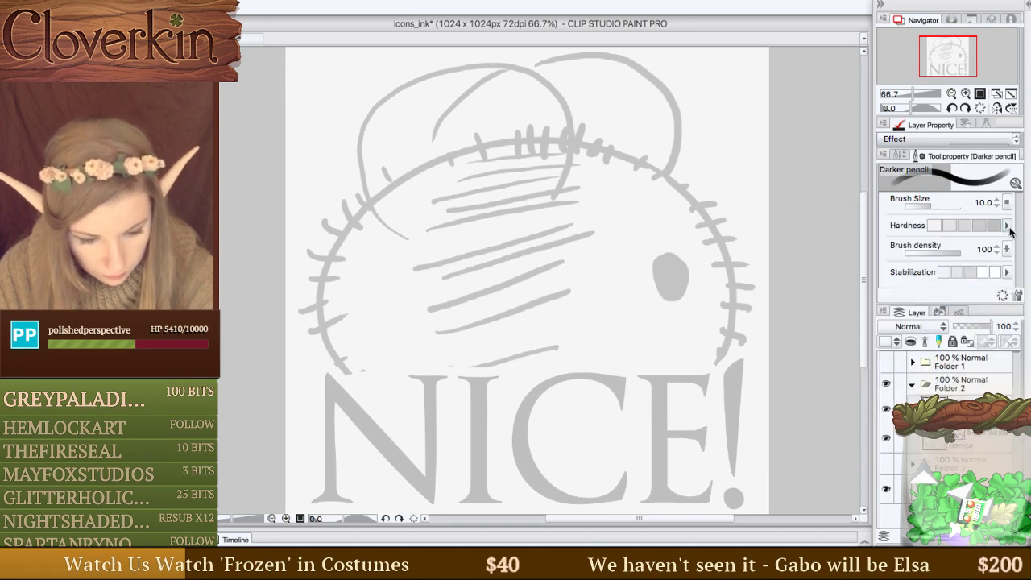
{"action": "key", "text": "o"}
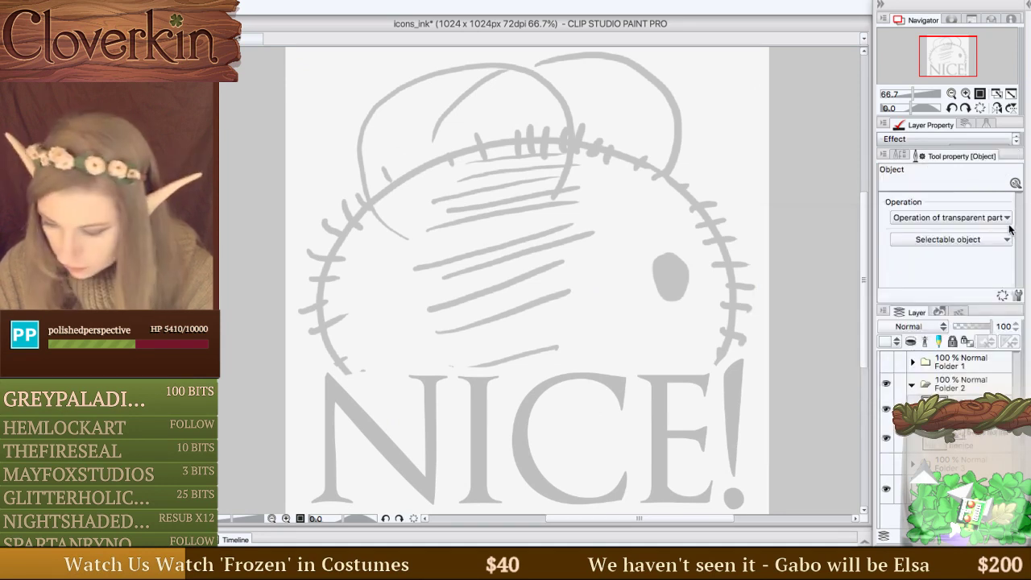
{"action": "key", "text": "p"}
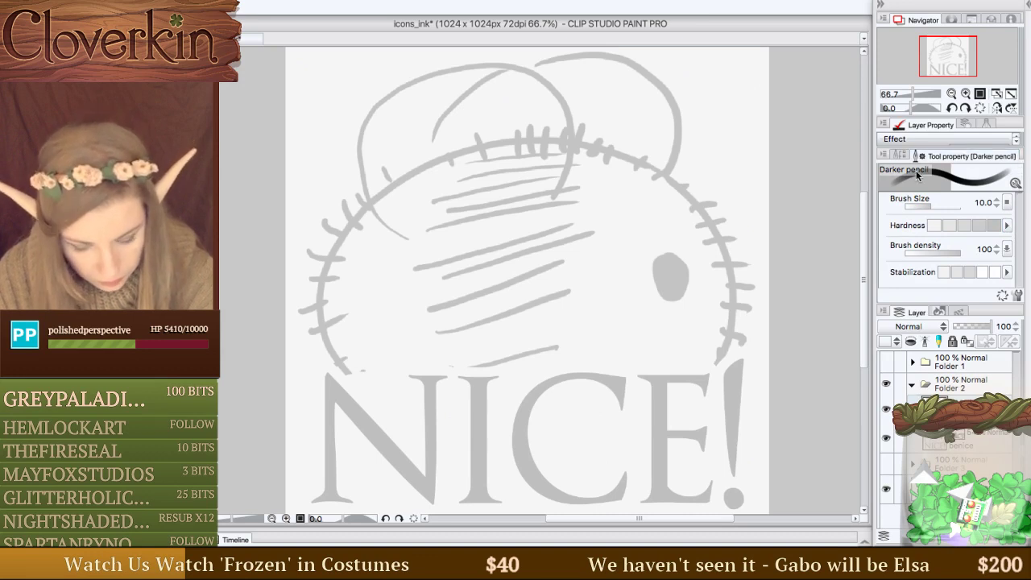
Ink the short stitch marks along the upper-right arc of the body outline in black with the G-pen at size 19.3.
{"action": "key", "text": "p"}
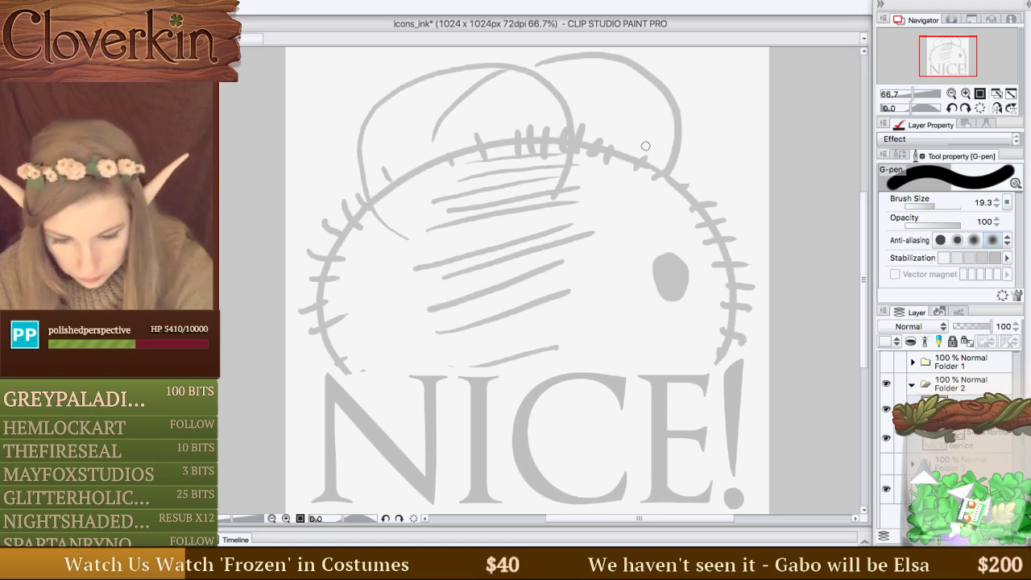
{"action": "mouse_move", "coordinate": [635, 170]}
{"action": "left_mouse_down"}
{"action": "mouse_move", "coordinate": [649, 150]}
{"action": "mouse_move", "coordinate": [691, 173]}
{"action": "left_mouse_up"}
{"action": "key", "text": "ctrl+z"}
{"action": "left_click_drag", "start_coordinate": [687, 208], "coordinate": [704, 190]}
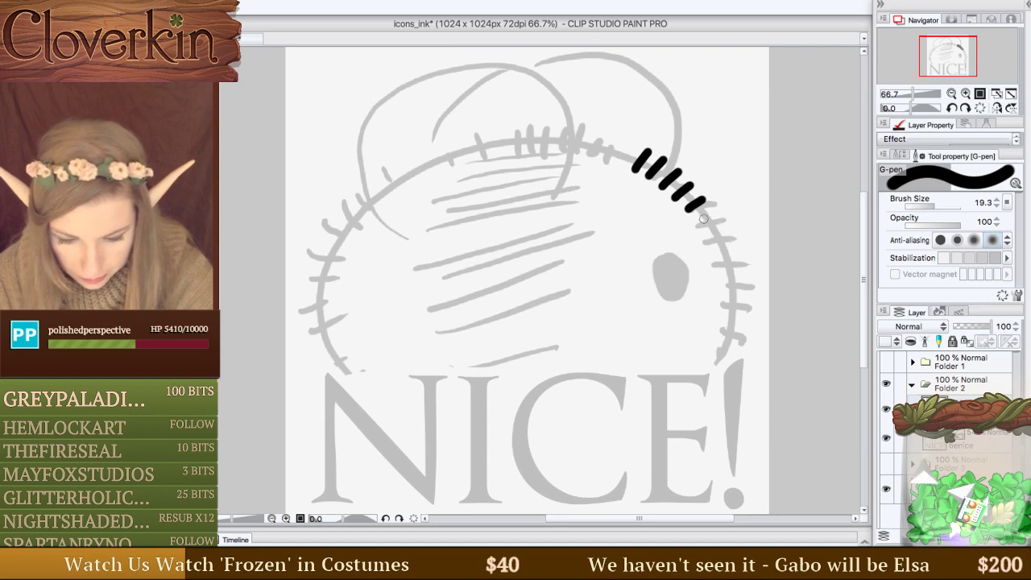
{"action": "mouse_move", "coordinate": [699, 225]}
{"action": "left_mouse_down"}
{"action": "mouse_move", "coordinate": [716, 213]}
{"action": "mouse_move", "coordinate": [729, 233]}
{"action": "mouse_move", "coordinate": [718, 214]}
{"action": "left_mouse_up"}
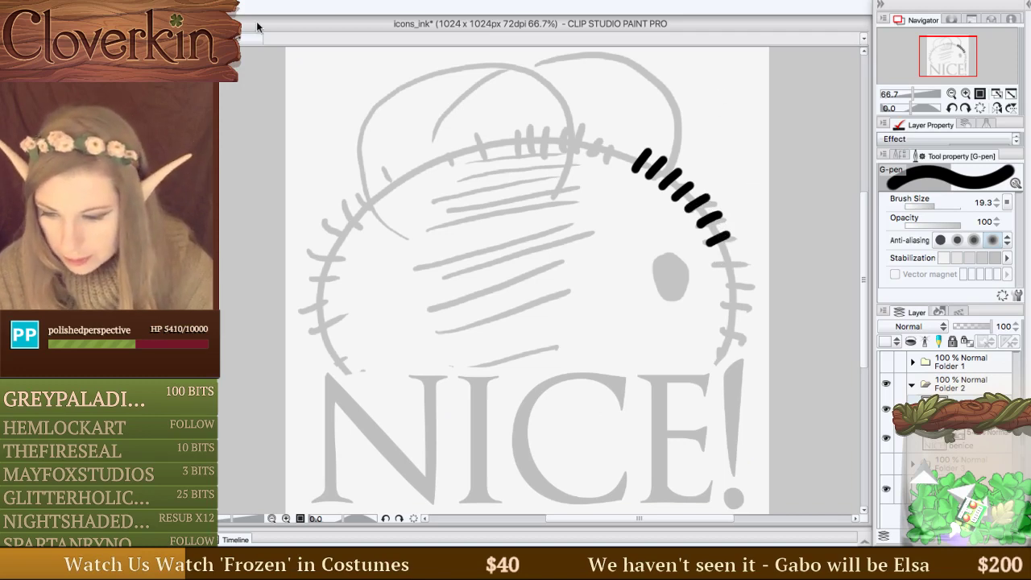
Open a second window of the icons_ink canvas and float it as a separate small window beside the main one.
{"action": "left_click_drag", "start_coordinate": [257, 27], "coordinate": [471, 25]}
{"action": "left_click_drag", "start_coordinate": [947, 54], "coordinate": [953, 53]}
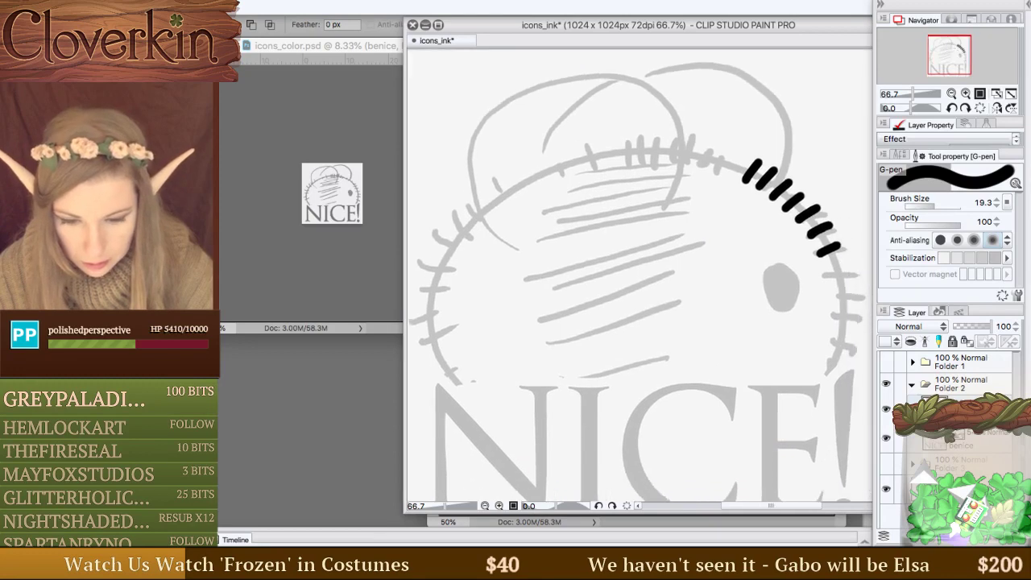
{"action": "left_click", "coordinate": [604, 0]}
{"action": "mouse_move", "coordinate": [695, 84]}
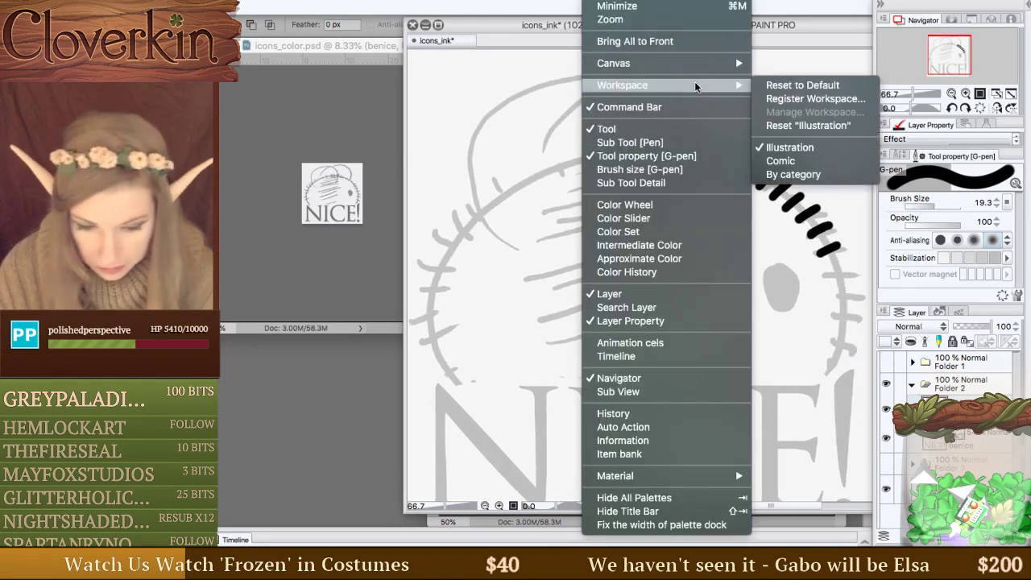
{"action": "mouse_move", "coordinate": [709, 63]}
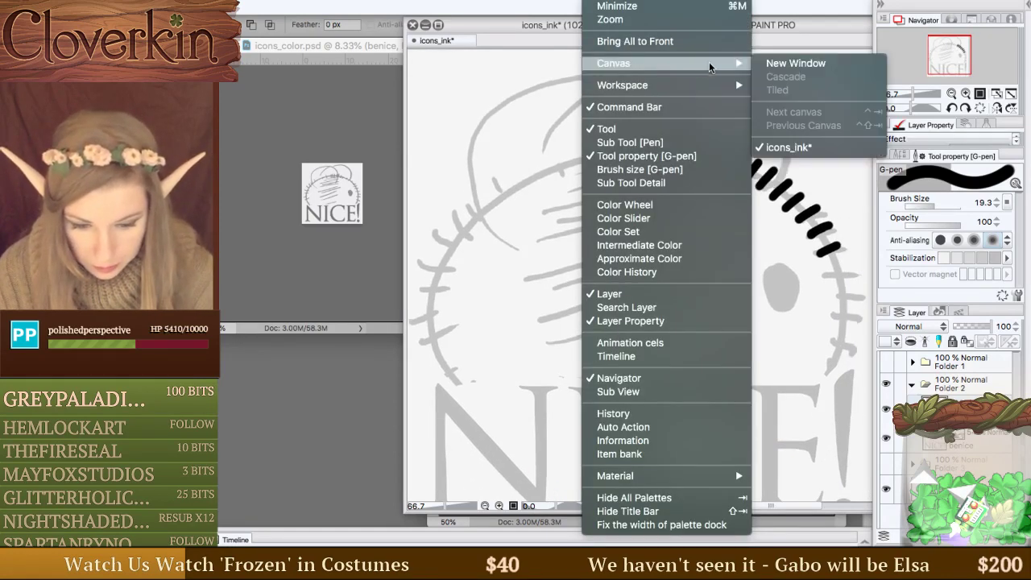
{"action": "left_click", "coordinate": [793, 62]}
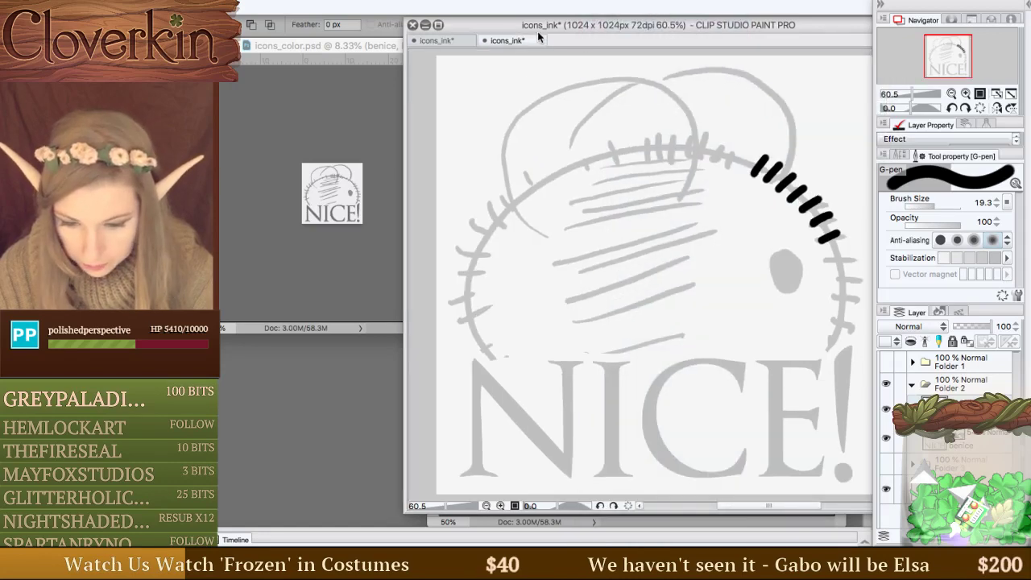
{"action": "left_click_drag", "start_coordinate": [537, 32], "coordinate": [522, 123]}
{"action": "left_click_drag", "start_coordinate": [681, 47], "coordinate": [288, 113]}
{"action": "left_click_drag", "start_coordinate": [701, 94], "coordinate": [332, 40]}
Enlarge the second canvas window, zoom its view out to 6.2% as a preview, and return to the main canvas window.
{"action": "left_click", "coordinate": [951, 94]}
{"action": "left_click", "coordinate": [951, 94]}
{"action": "left_click", "coordinate": [951, 94]}
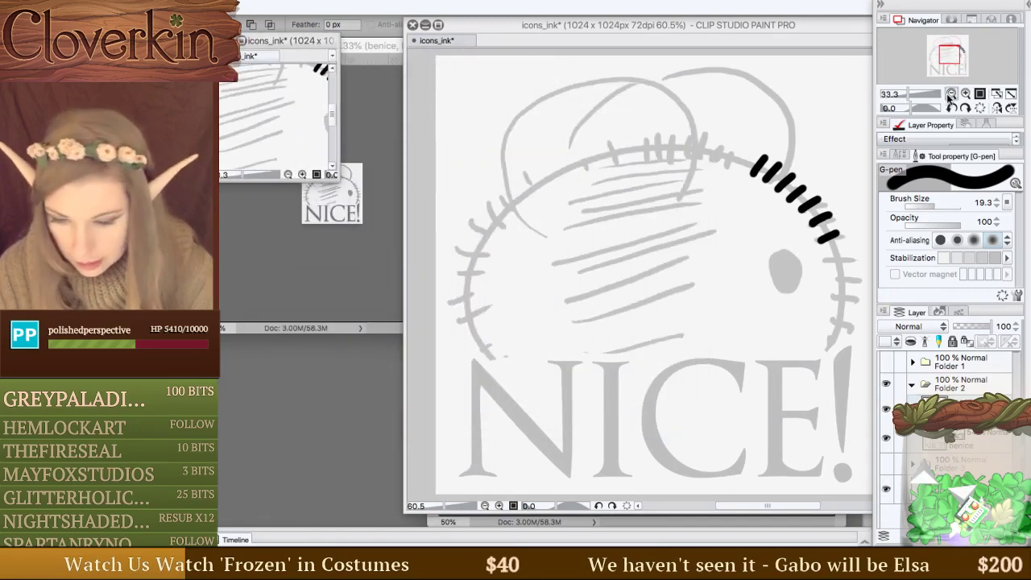
{"action": "left_click", "coordinate": [951, 94]}
{"action": "left_click", "coordinate": [951, 94]}
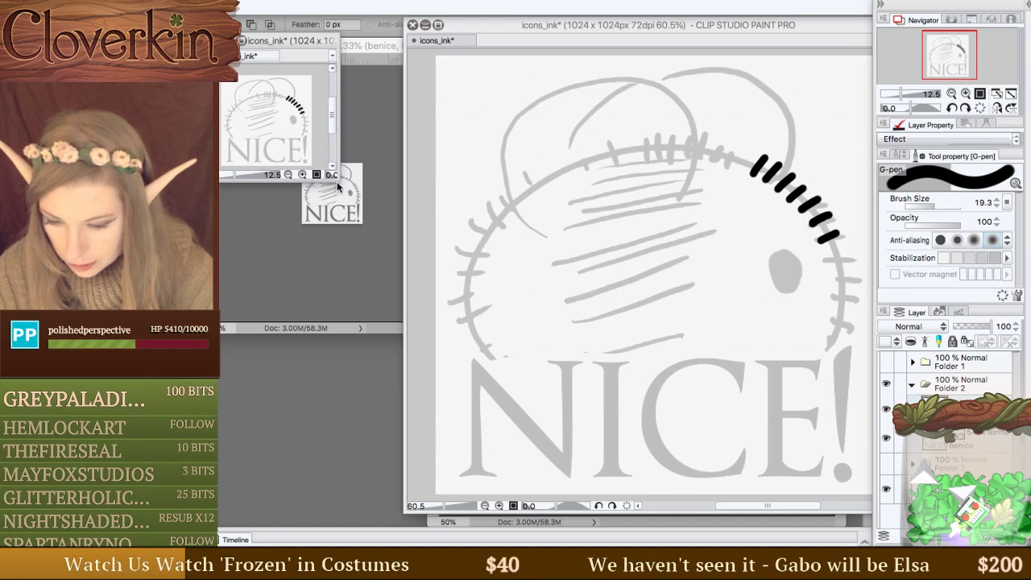
{"action": "left_click_drag", "start_coordinate": [338, 186], "coordinate": [417, 292]}
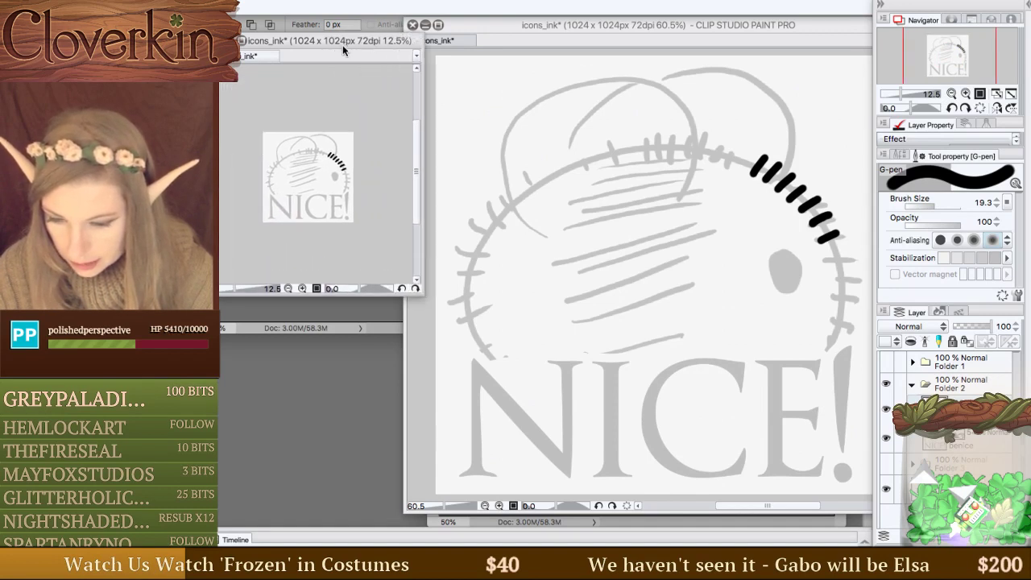
{"action": "left_click_drag", "start_coordinate": [342, 45], "coordinate": [332, 31]}
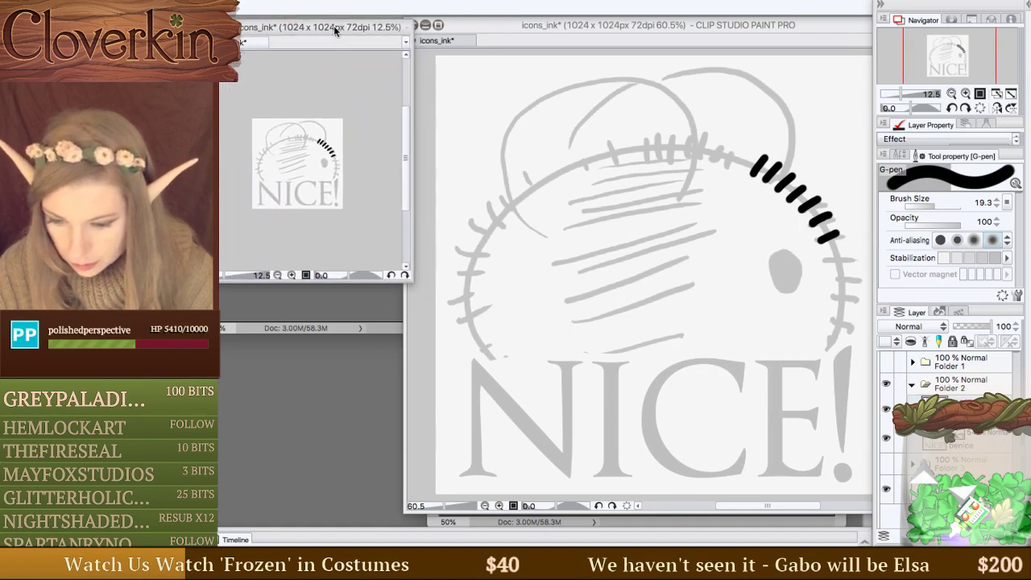
{"action": "left_click", "coordinate": [951, 95]}
{"action": "left_click", "coordinate": [777, 31]}
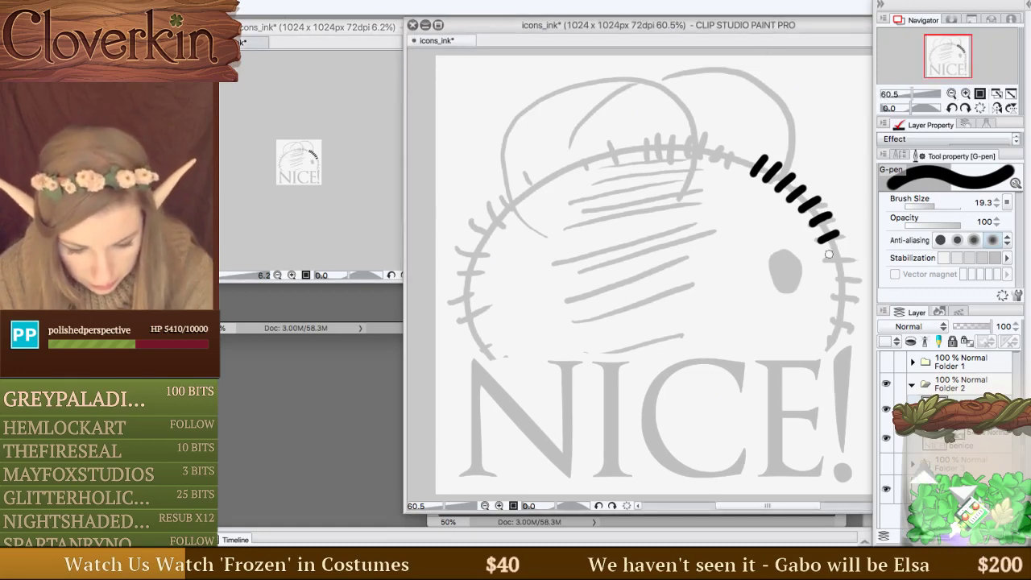
Ink the stitch marks down the lower-right side of the body outline and along its left side.
{"action": "mouse_move", "coordinate": [825, 260]}
{"action": "left_mouse_down"}
{"action": "mouse_move", "coordinate": [835, 307]}
{"action": "mouse_move", "coordinate": [858, 305]}
{"action": "mouse_move", "coordinate": [856, 316]}
{"action": "mouse_move", "coordinate": [842, 314]}
{"action": "mouse_move", "coordinate": [856, 320]}
{"action": "mouse_move", "coordinate": [833, 308]}
{"action": "mouse_move", "coordinate": [859, 313]}
{"action": "mouse_move", "coordinate": [847, 353]}
{"action": "left_mouse_up"}
{"action": "key", "text": "ctrl+z"}
{"action": "key", "text": "ctrl+z"}
{"action": "key", "text": "ctrl+z"}
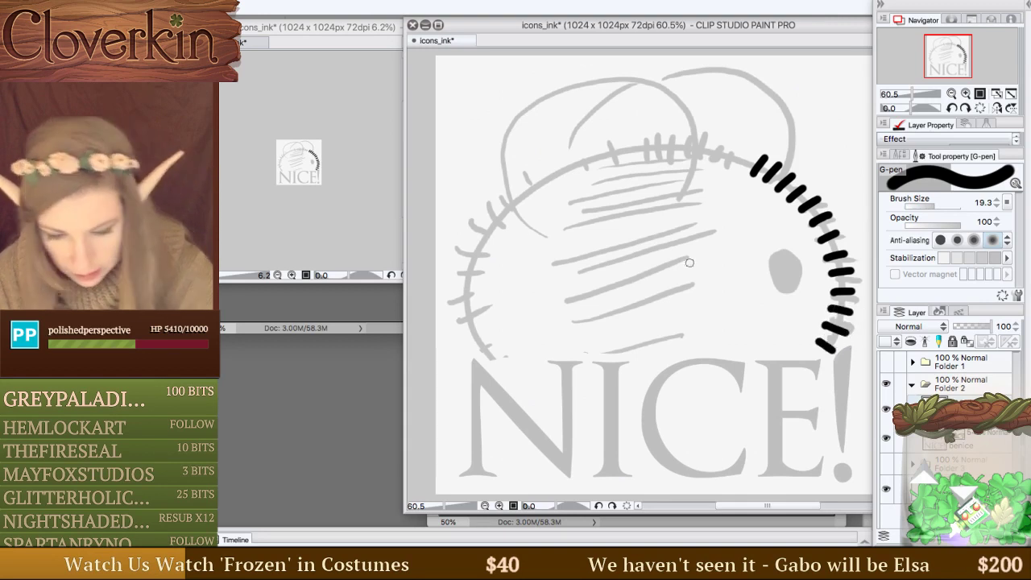
{"action": "mouse_move", "coordinate": [468, 348]}
{"action": "left_mouse_down"}
{"action": "mouse_move", "coordinate": [496, 336]}
{"action": "mouse_move", "coordinate": [489, 320]}
{"action": "mouse_move", "coordinate": [461, 332]}
{"action": "mouse_move", "coordinate": [483, 325]}
{"action": "mouse_move", "coordinate": [455, 311]}
{"action": "mouse_move", "coordinate": [478, 235]}
{"action": "mouse_move", "coordinate": [508, 224]}
{"action": "left_mouse_up"}
{"action": "key", "text": "ctrl+z"}
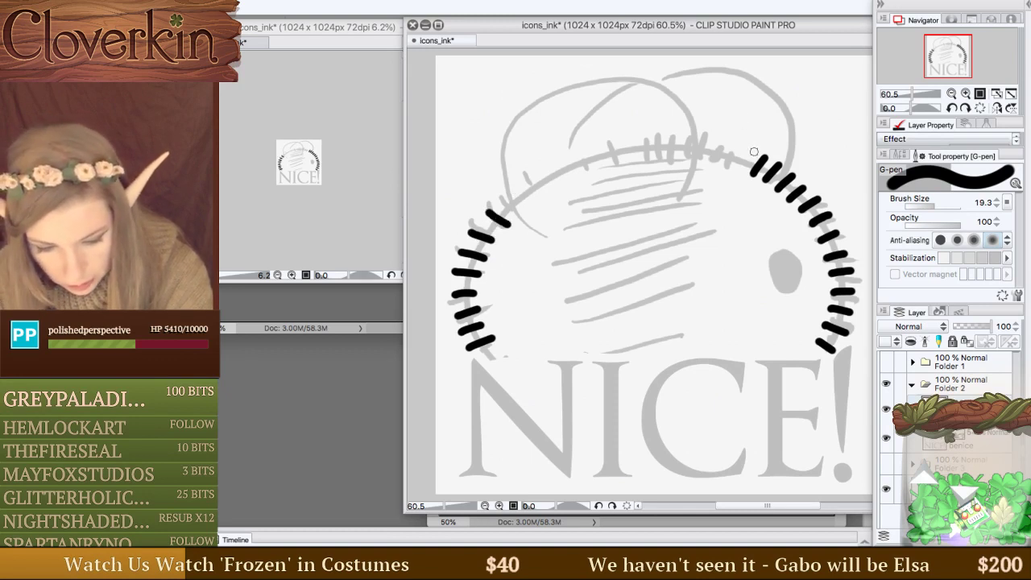
Ink the remaining stitch marks across the top of the body outline, closing the gap between the left and right sides.
{"action": "mouse_move", "coordinate": [749, 144]}
{"action": "left_mouse_down"}
{"action": "mouse_move", "coordinate": [716, 135]}
{"action": "mouse_move", "coordinate": [696, 154]}
{"action": "left_mouse_up"}
{"action": "key", "text": "ctrl+z"}
{"action": "key", "text": "ctrl+z"}
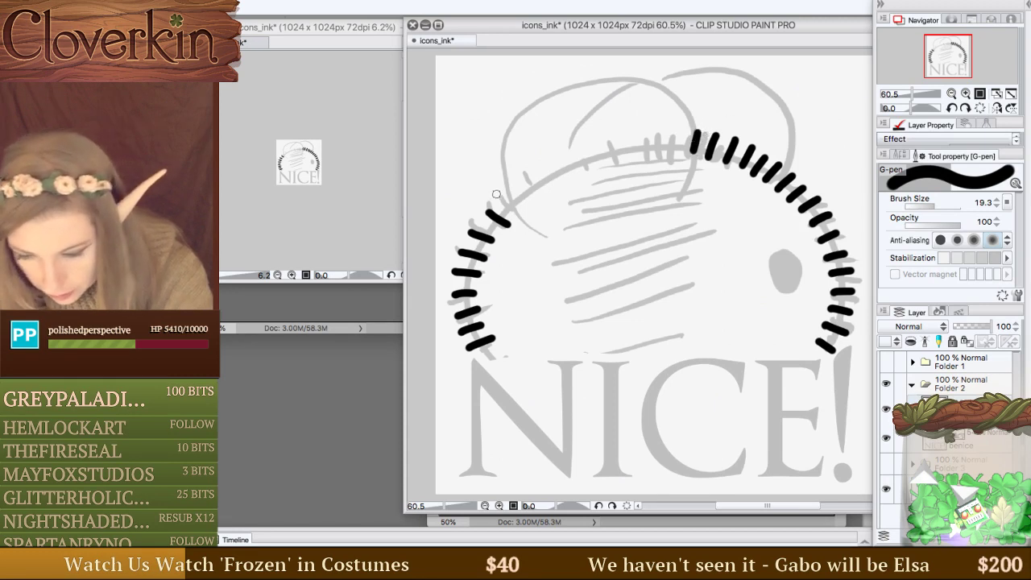
{"action": "mouse_move", "coordinate": [501, 196]}
{"action": "left_mouse_down"}
{"action": "mouse_move", "coordinate": [516, 209]}
{"action": "mouse_move", "coordinate": [603, 156]}
{"action": "mouse_move", "coordinate": [680, 151]}
{"action": "left_mouse_up"}
{"action": "key", "text": "ctrl+z"}
{"action": "key", "text": "ctrl+z"}
{"action": "key", "text": "ctrl+z"}
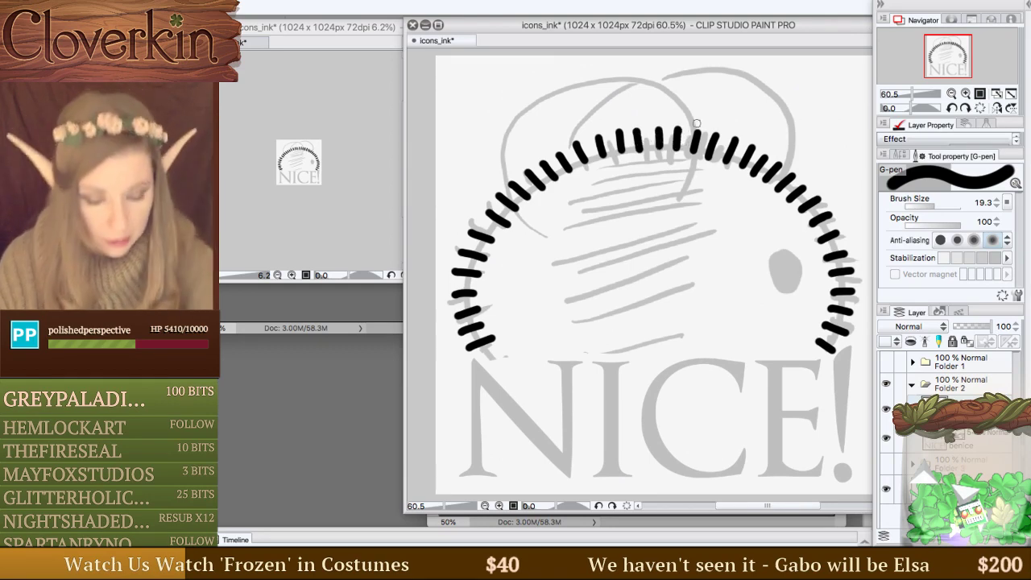
Ink the eye as a solid black oval and the left wing loop, each on its own new layer.
{"action": "key", "text": "ctrl+shift+n"}
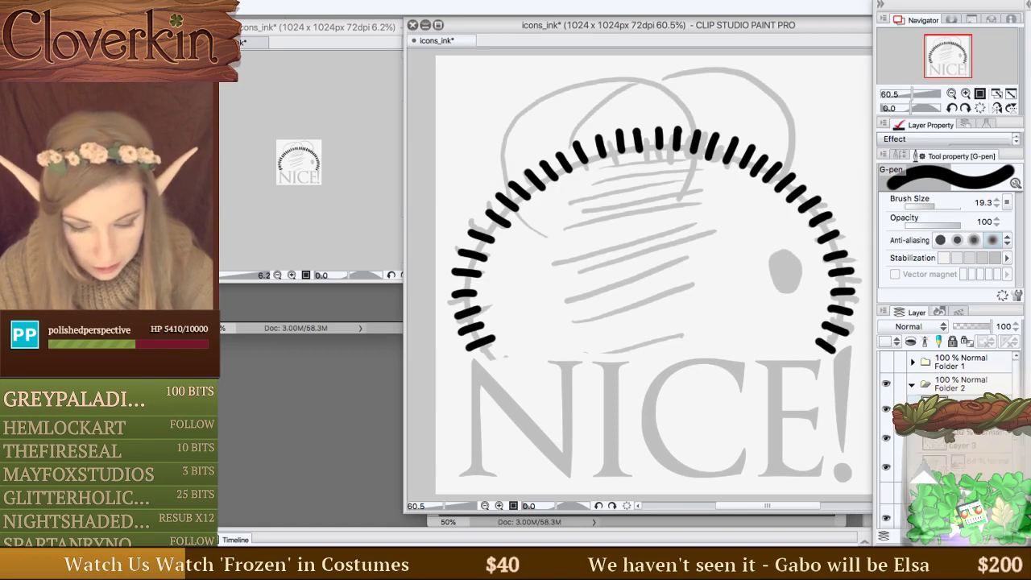
{"action": "mouse_move", "coordinate": [776, 281]}
{"action": "left_mouse_down"}
{"action": "mouse_move", "coordinate": [776, 256]}
{"action": "mouse_move", "coordinate": [794, 275]}
{"action": "mouse_move", "coordinate": [776, 275]}
{"action": "left_mouse_up"}
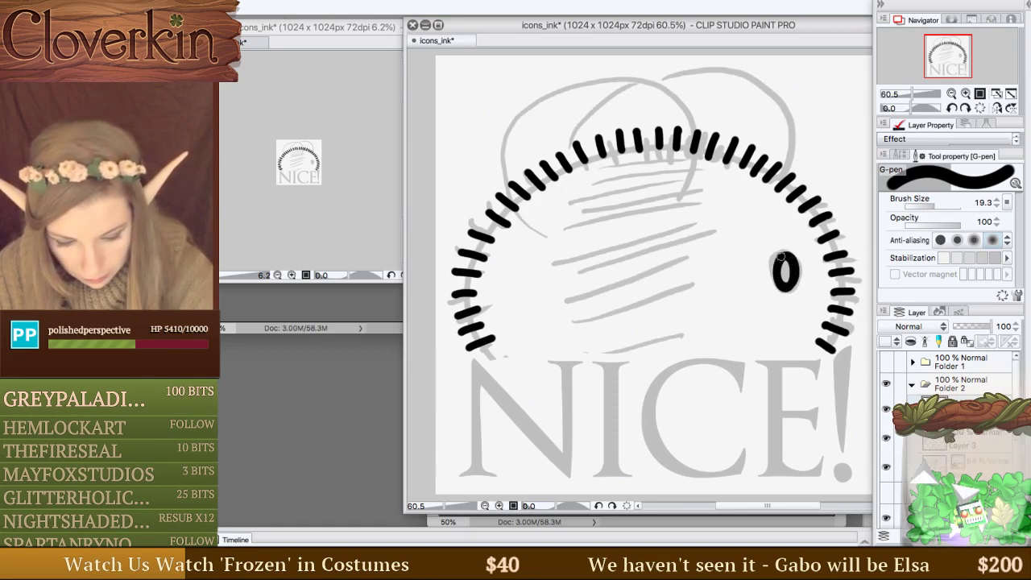
{"action": "left_click_drag", "start_coordinate": [794, 261], "coordinate": [794, 286]}
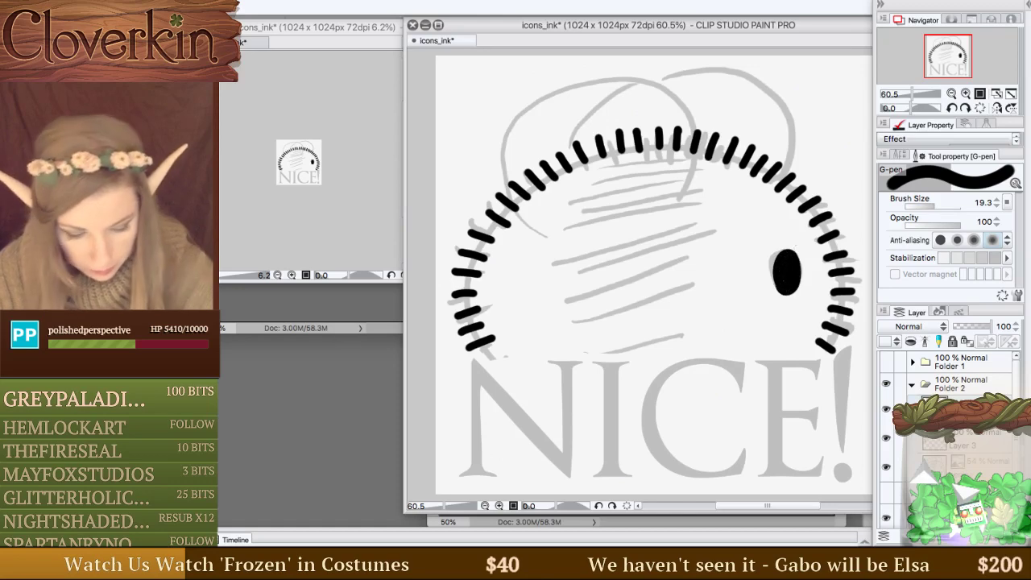
{"action": "key", "text": "ctrl+shift+n"}
{"action": "mouse_move", "coordinate": [676, 202]}
{"action": "left_mouse_down"}
{"action": "mouse_move", "coordinate": [703, 160]}
{"action": "mouse_move", "coordinate": [556, 91]}
{"action": "mouse_move", "coordinate": [552, 234]}
{"action": "left_mouse_up"}
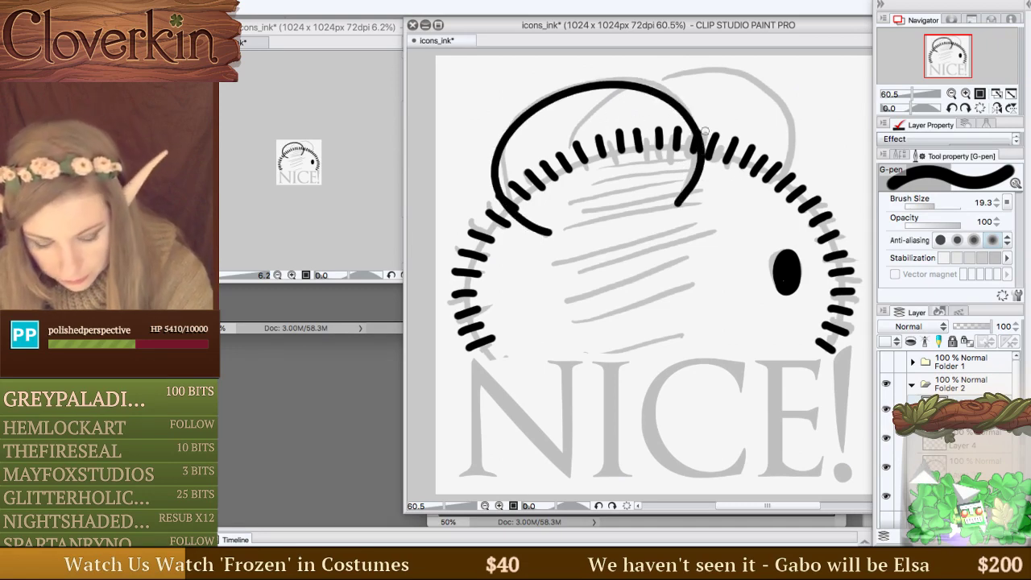
{"action": "key", "text": "ctrl+shift+n"}
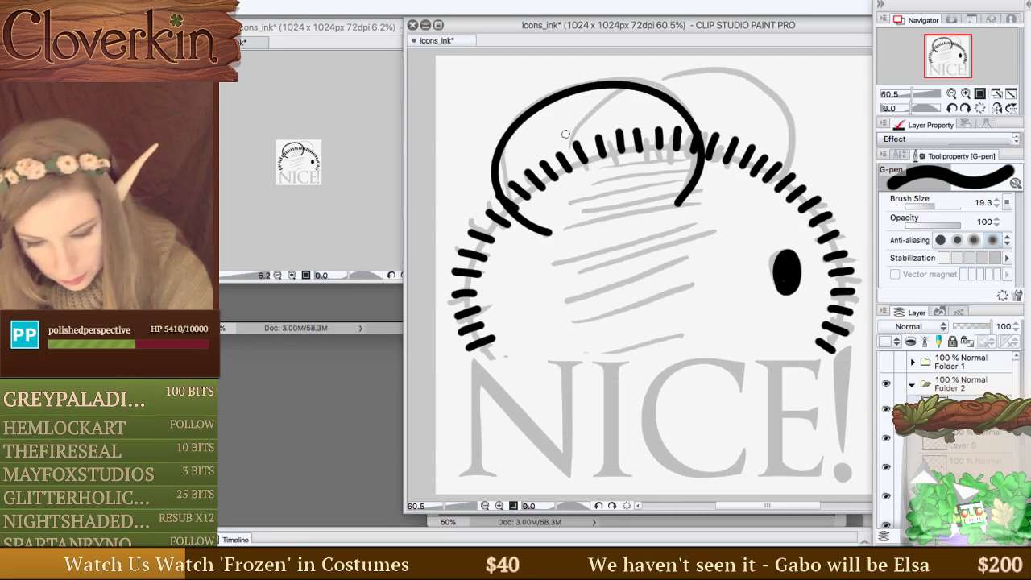
{"action": "mouse_move", "coordinate": [641, 85]}
{"action": "left_mouse_down"}
{"action": "mouse_move", "coordinate": [692, 64]}
{"action": "mouse_move", "coordinate": [743, 70]}
{"action": "mouse_move", "coordinate": [786, 104]}
{"action": "mouse_move", "coordinate": [797, 138]}
{"action": "mouse_move", "coordinate": [785, 171]}
{"action": "left_mouse_up"}
{"action": "key", "text": "ctrl+z"}
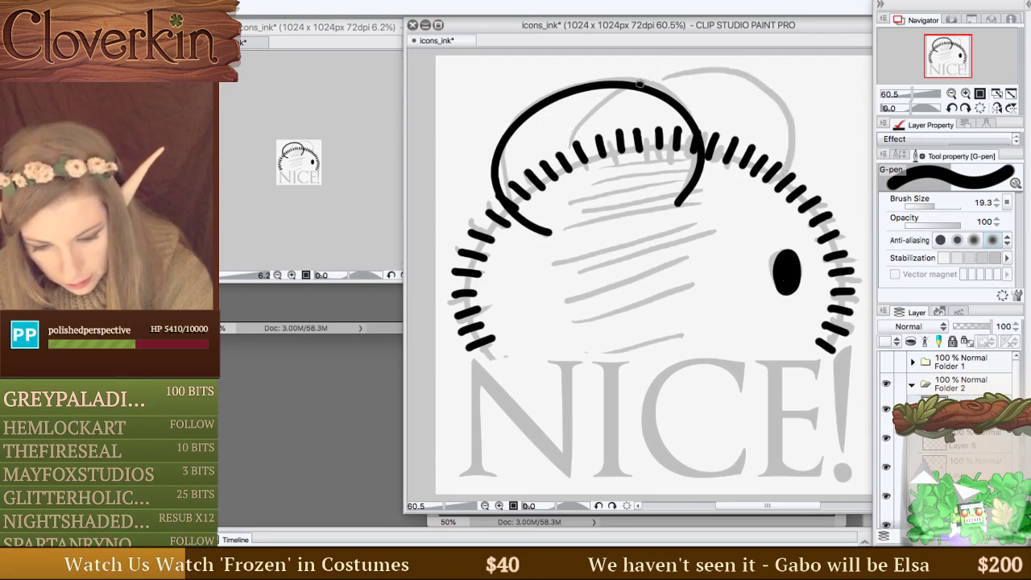
{"action": "mouse_move", "coordinate": [639, 83]}
{"action": "left_mouse_down"}
{"action": "mouse_move", "coordinate": [739, 75]}
{"action": "mouse_move", "coordinate": [794, 123]}
{"action": "mouse_move", "coordinate": [760, 81]}
{"action": "mouse_move", "coordinate": [708, 70]}
{"action": "mouse_move", "coordinate": [634, 87]}
{"action": "mouse_move", "coordinate": [639, 157]}
{"action": "mouse_move", "coordinate": [612, 151]}
{"action": "left_mouse_up"}
{"action": "key", "text": "ctrl+z"}
{"action": "key", "text": "ctrl+z"}
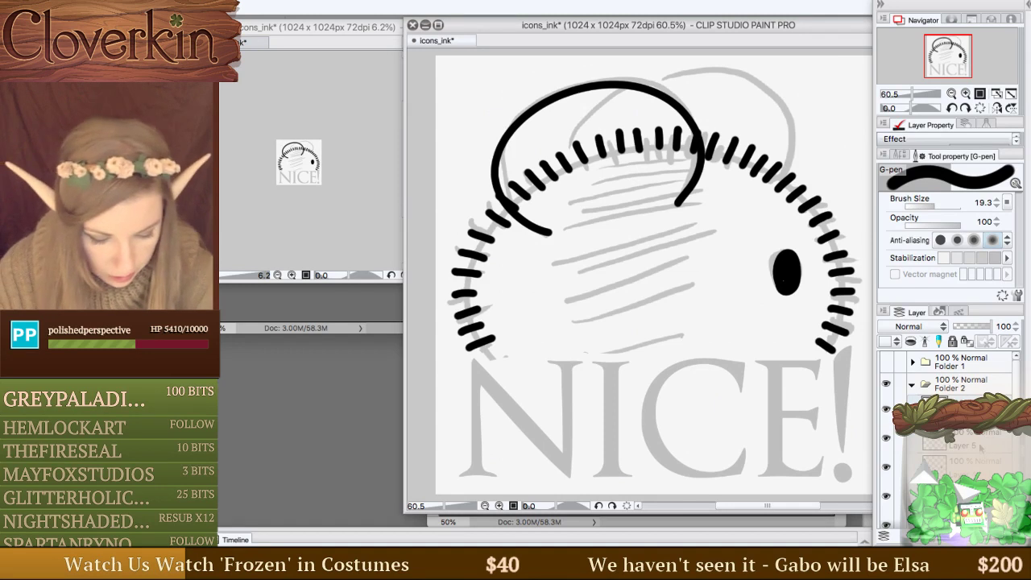
{"action": "scroll", "coordinate": [950, 403], "scroll_direction": "down", "scroll_amount": 1}
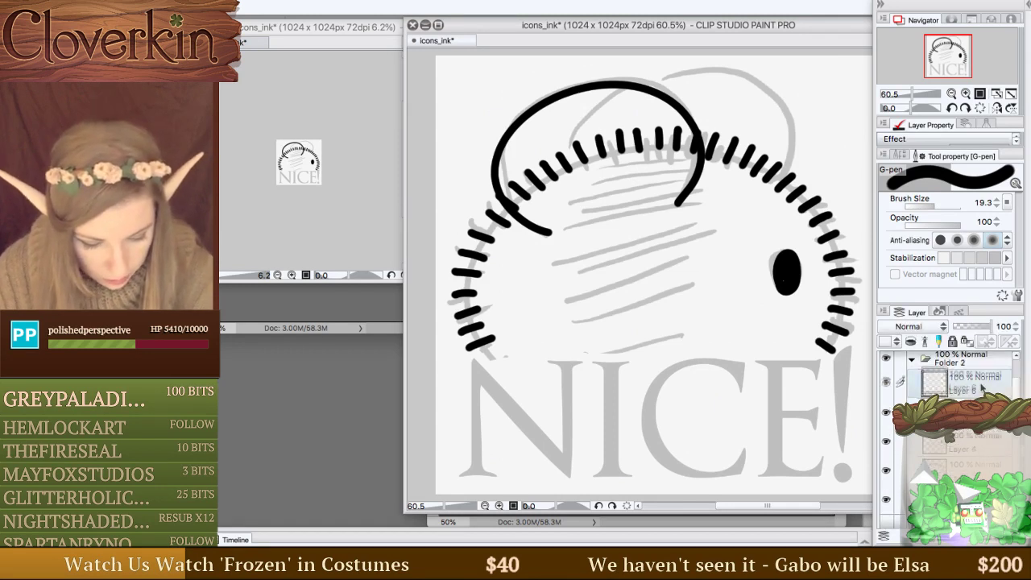
{"action": "key", "text": "Delete"}
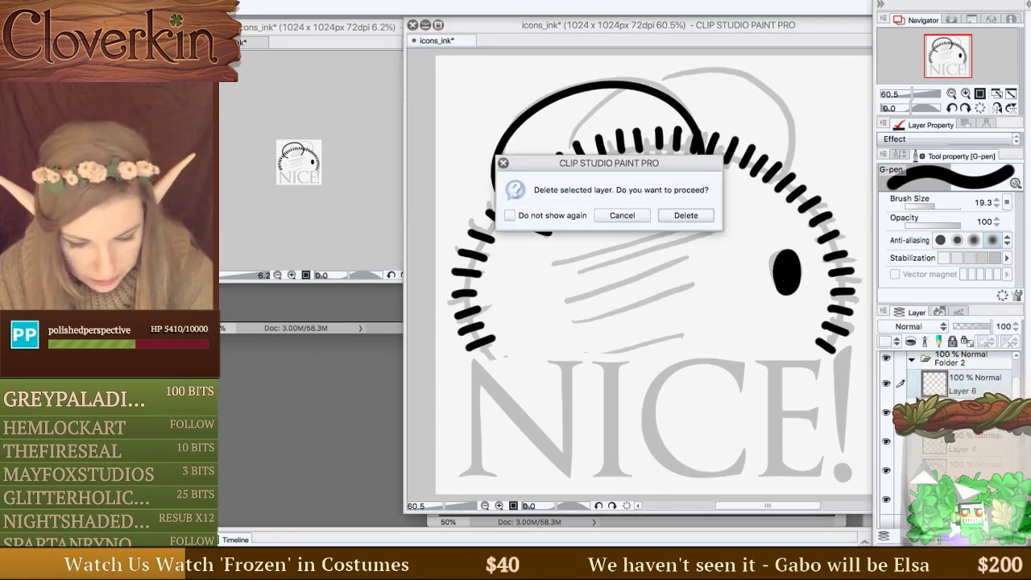
{"action": "left_click", "coordinate": [685, 215]}
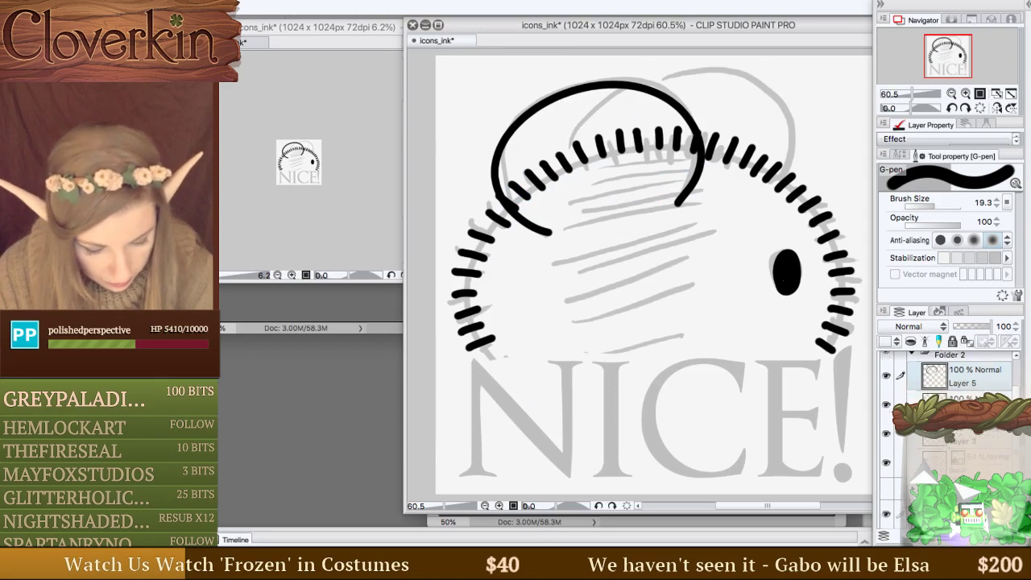
Duplicate the left wing's layer and place the copy over the sketched right wing.
{"action": "key", "text": "ctrl+j"}
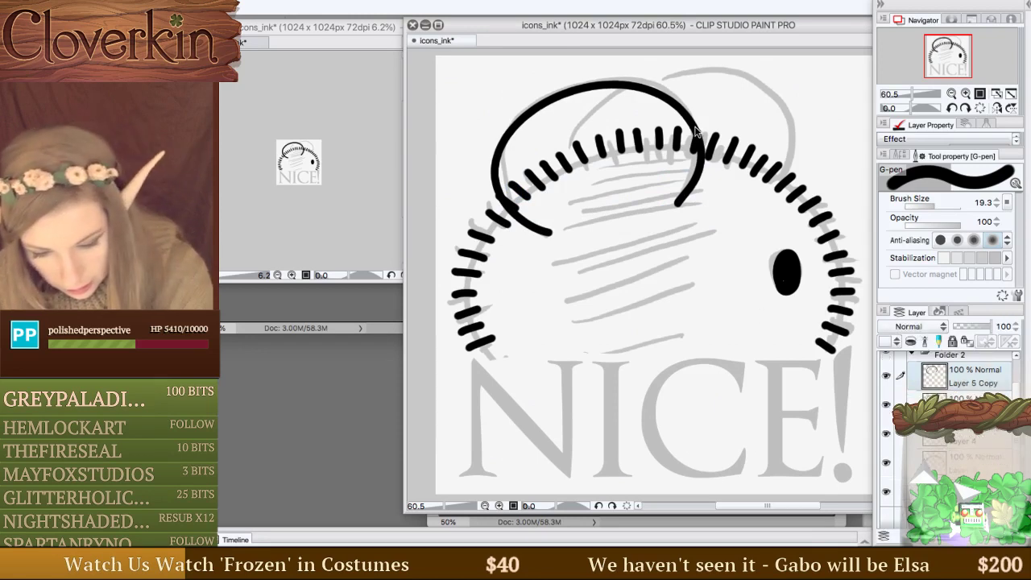
{"action": "left_click_drag", "start_coordinate": [697, 133], "coordinate": [785, 116]}
Delete the copied wing's ends that cross into the body and its segment lying behind the left wing, using lasso selections.
{"action": "key", "text": "e"}
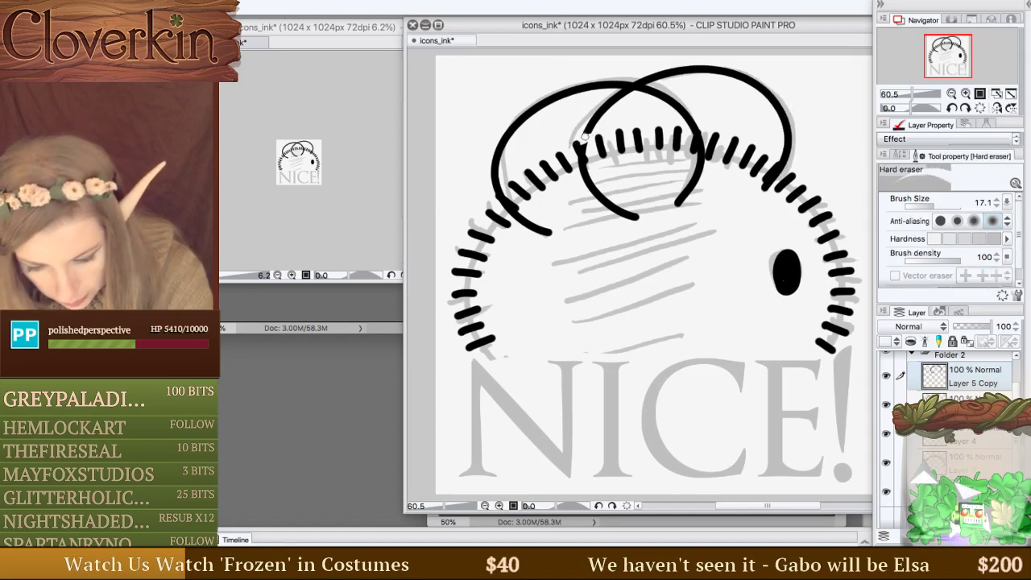
{"action": "key", "text": "m"}
{"action": "mouse_move", "coordinate": [613, 139]}
{"action": "left_mouse_down"}
{"action": "mouse_move", "coordinate": [586, 137]}
{"action": "mouse_move", "coordinate": [653, 238]}
{"action": "mouse_move", "coordinate": [628, 169]}
{"action": "left_mouse_up"}
{"action": "key", "text": "ctrl+d"}
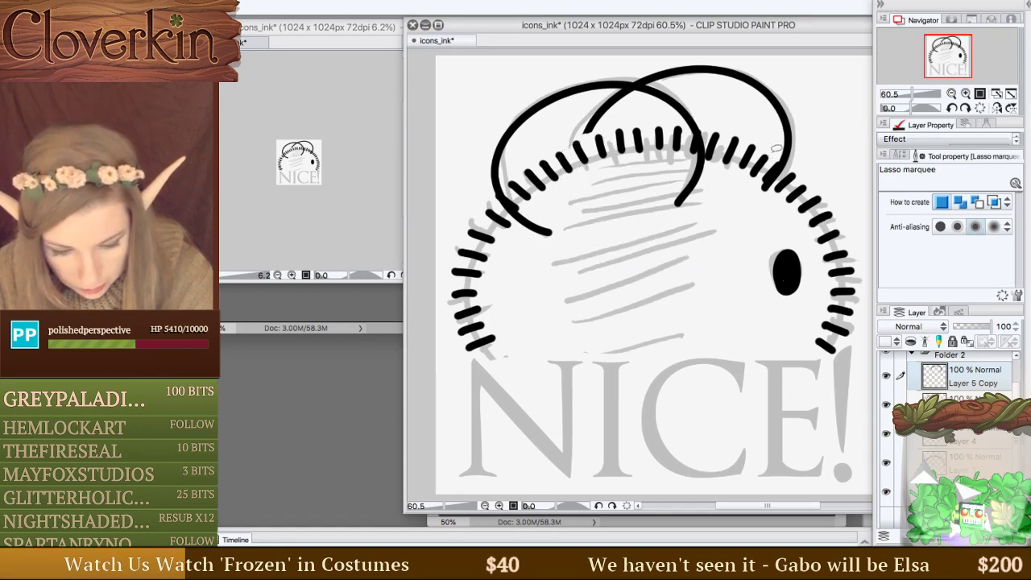
{"action": "mouse_move", "coordinate": [776, 148]}
{"action": "left_mouse_down"}
{"action": "mouse_move", "coordinate": [801, 170]}
{"action": "mouse_move", "coordinate": [774, 197]}
{"action": "left_mouse_up"}
{"action": "key", "text": "ctrl+d"}
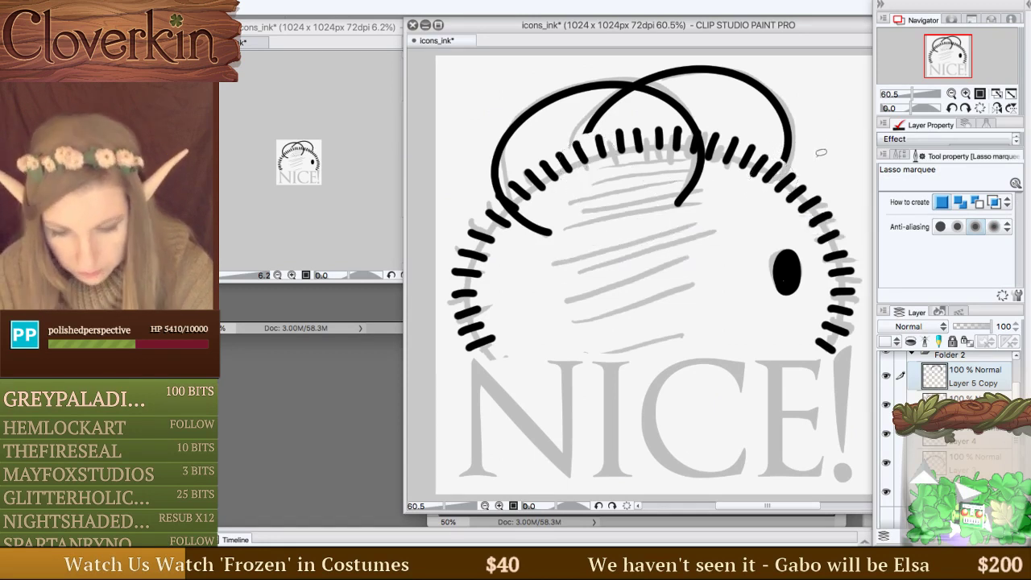
{"action": "mouse_move", "coordinate": [641, 92]}
{"action": "left_mouse_down"}
{"action": "mouse_move", "coordinate": [583, 111]}
{"action": "mouse_move", "coordinate": [598, 131]}
{"action": "mouse_move", "coordinate": [634, 106]}
{"action": "left_mouse_up"}
{"action": "key", "text": "Delete"}
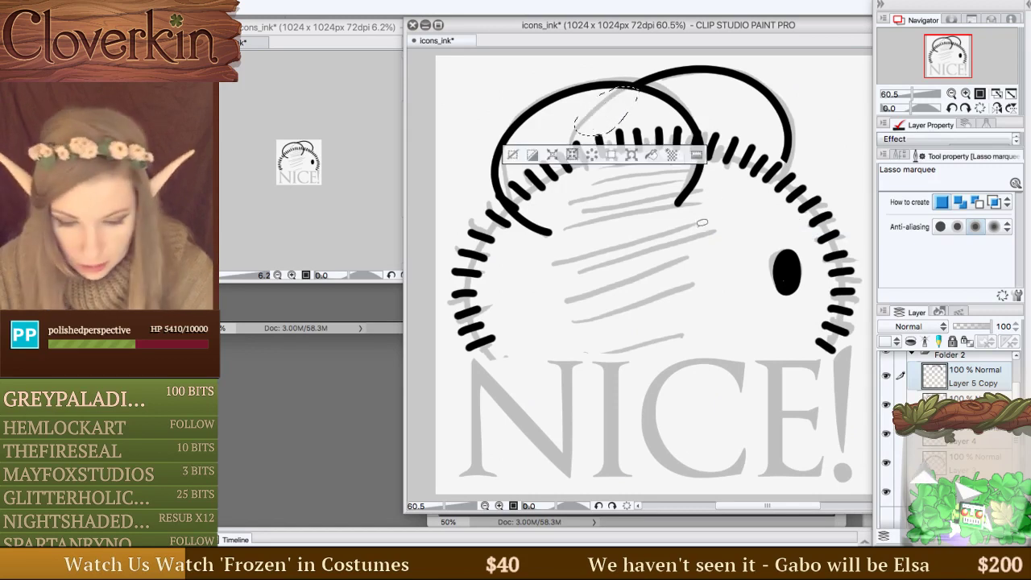
{"action": "key", "text": "ctrl+d"}
Draw the right wing's edge inside the left wing as a thin line with the G-pen at size 7.1, and hide that layer.
{"action": "key", "text": "p"}
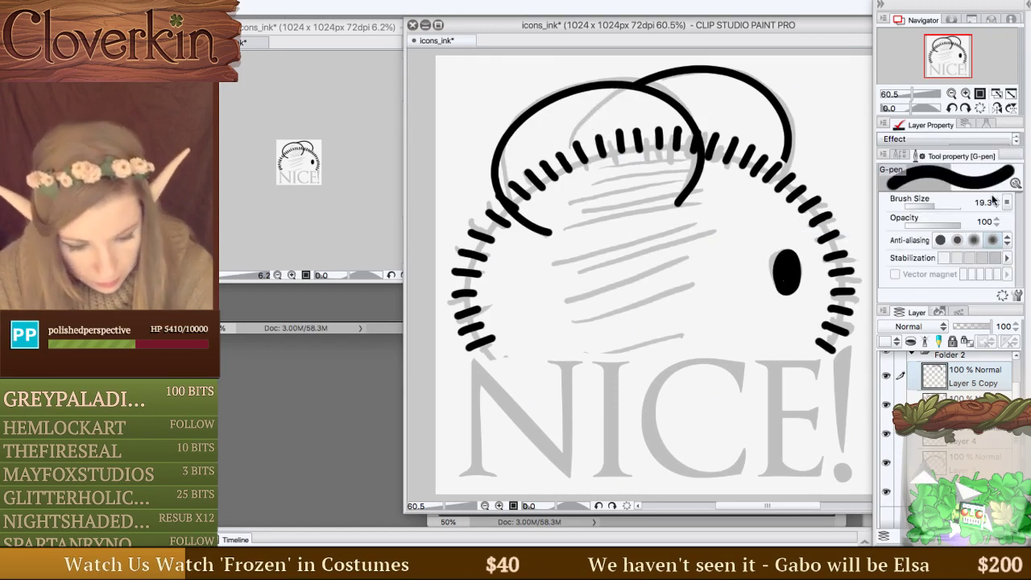
{"action": "left_click_drag", "start_coordinate": [928, 206], "coordinate": [930, 206]}
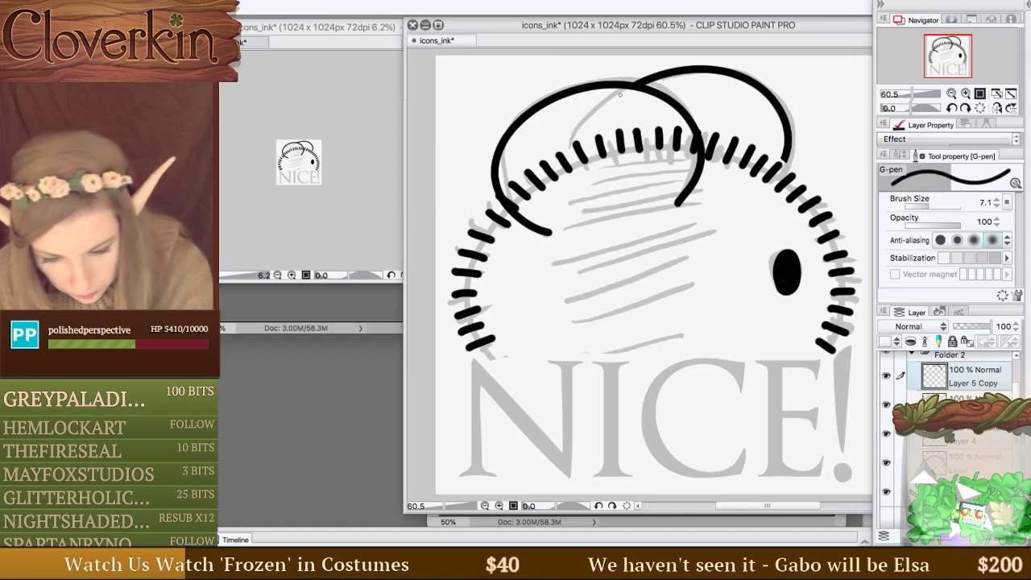
{"action": "left_click_drag", "start_coordinate": [569, 139], "coordinate": [595, 112]}
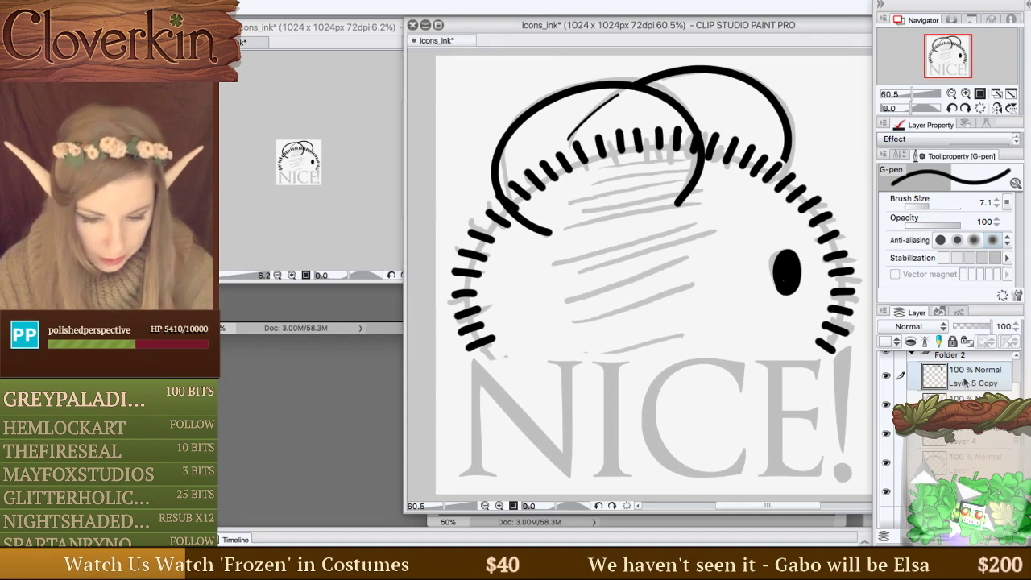
{"action": "left_click", "coordinate": [886, 377]}
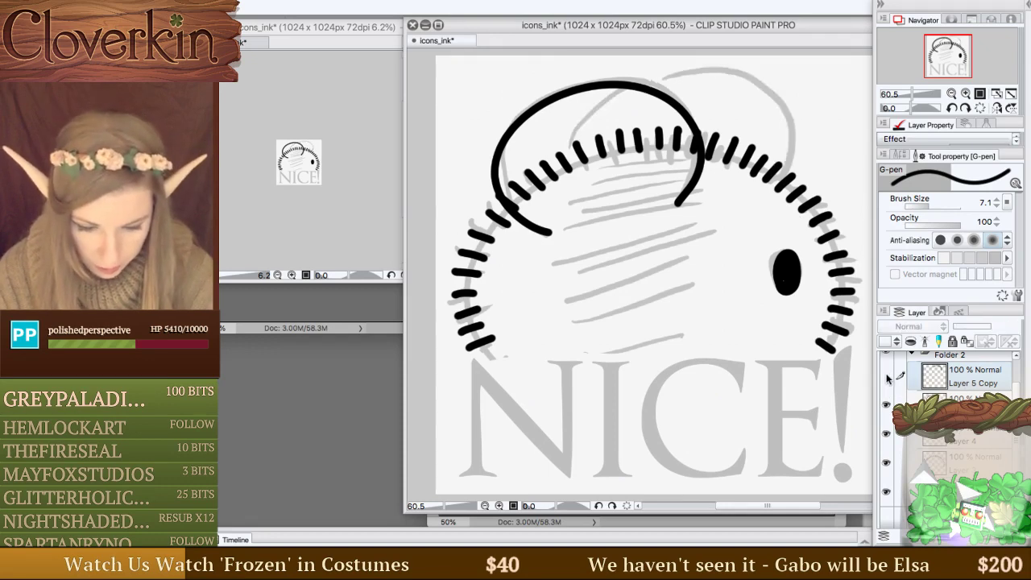
Show both wing layers and erase the tip of the right wing's outline where it meets the left wing with the Hard eraser.
{"action": "left_click", "coordinate": [885, 401]}
{"action": "left_click", "coordinate": [887, 376]}
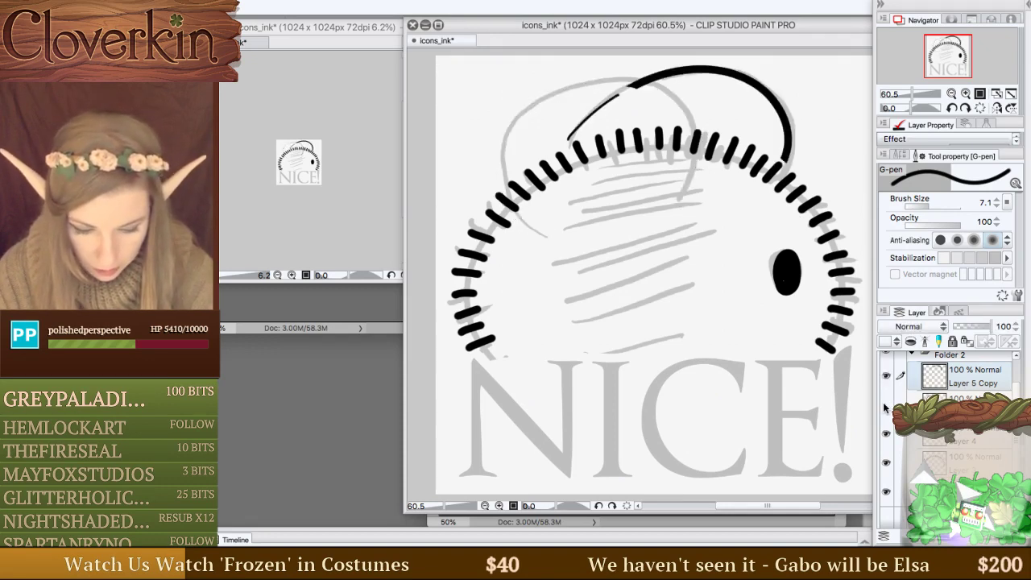
{"action": "left_click", "coordinate": [885, 402]}
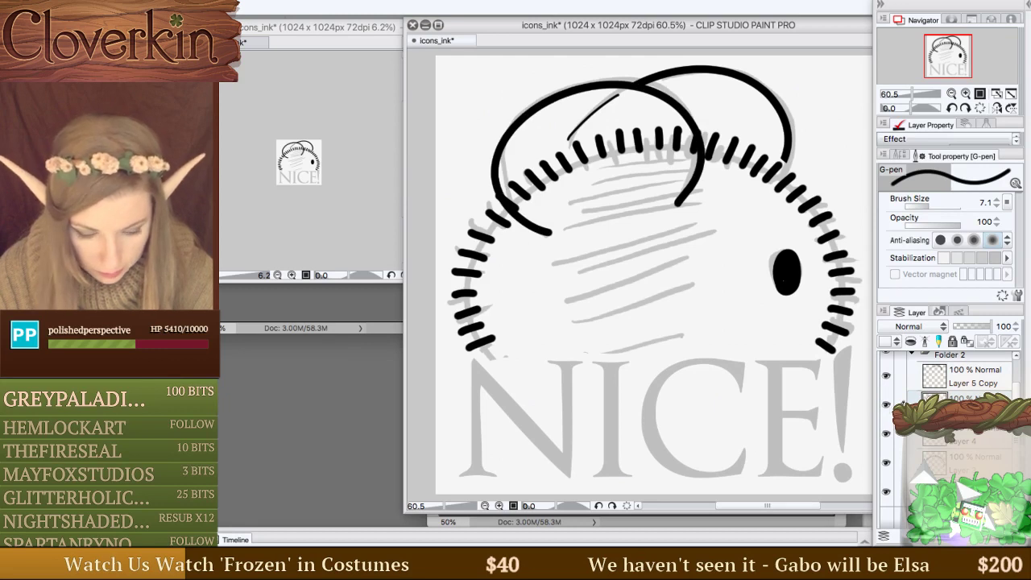
{"action": "left_click", "coordinate": [885, 403]}
{"action": "left_click", "coordinate": [885, 402]}
{"action": "left_click", "coordinate": [964, 383]}
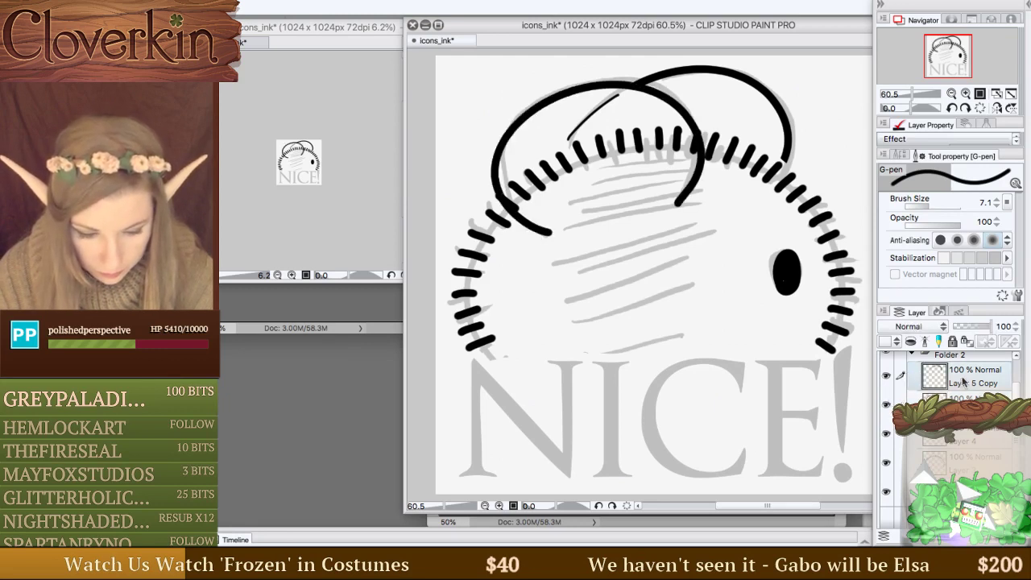
{"action": "key", "text": "e"}
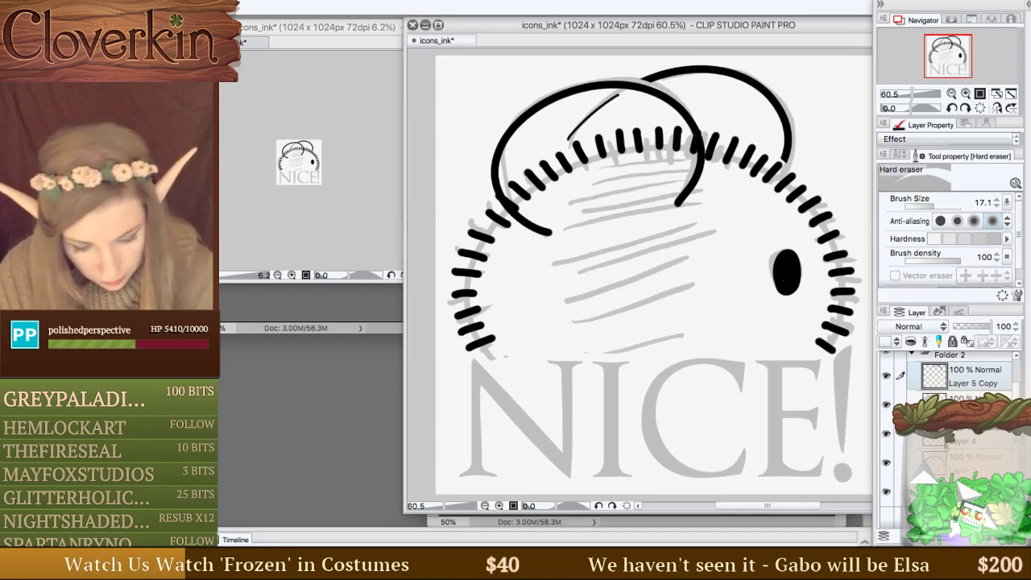
Erase the body stitches touching the left wing's outline and redraw one stitch left of it with the G-pen at size 17.1.
{"action": "left_click", "coordinate": [886, 405]}
{"action": "left_click", "coordinate": [885, 405]}
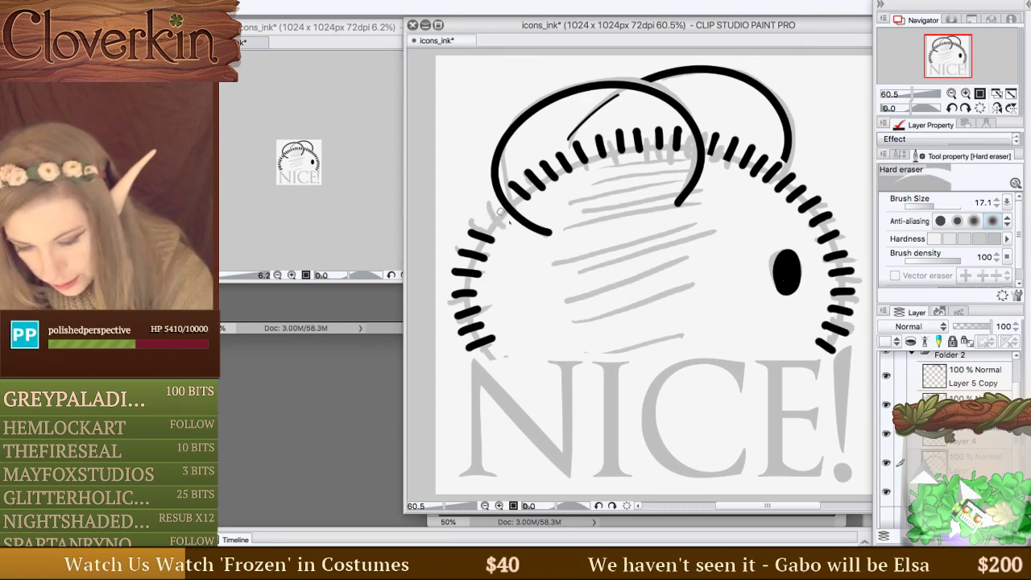
{"action": "key", "text": "p"}
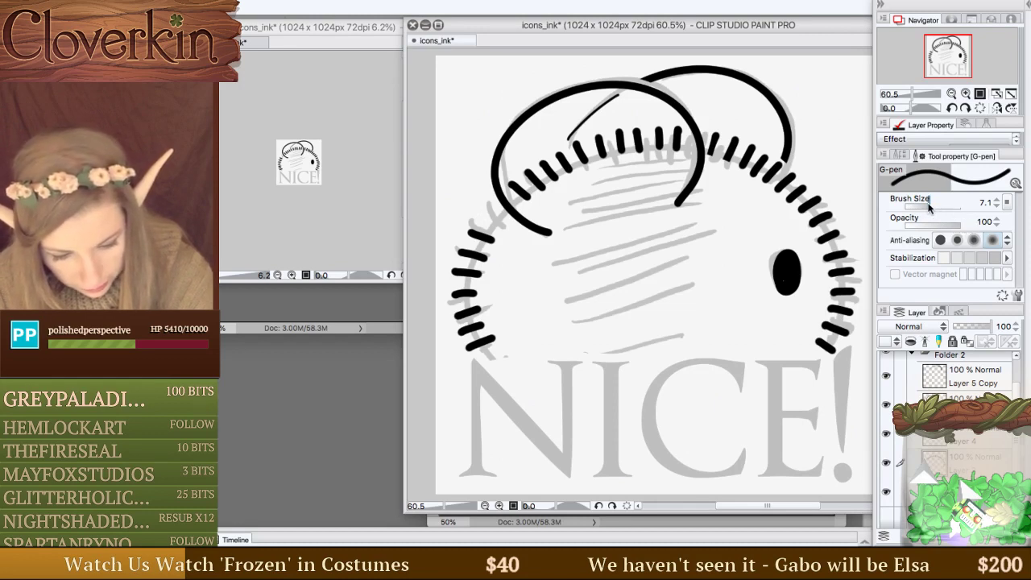
{"action": "left_click_drag", "start_coordinate": [929, 207], "coordinate": [933, 209]}
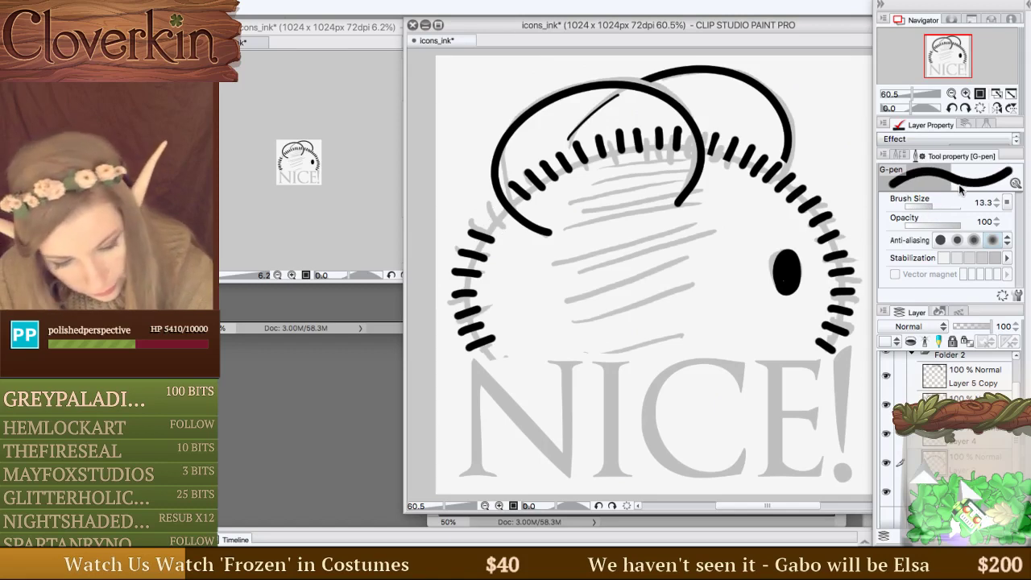
{"action": "left_click_drag", "start_coordinate": [932, 208], "coordinate": [936, 209]}
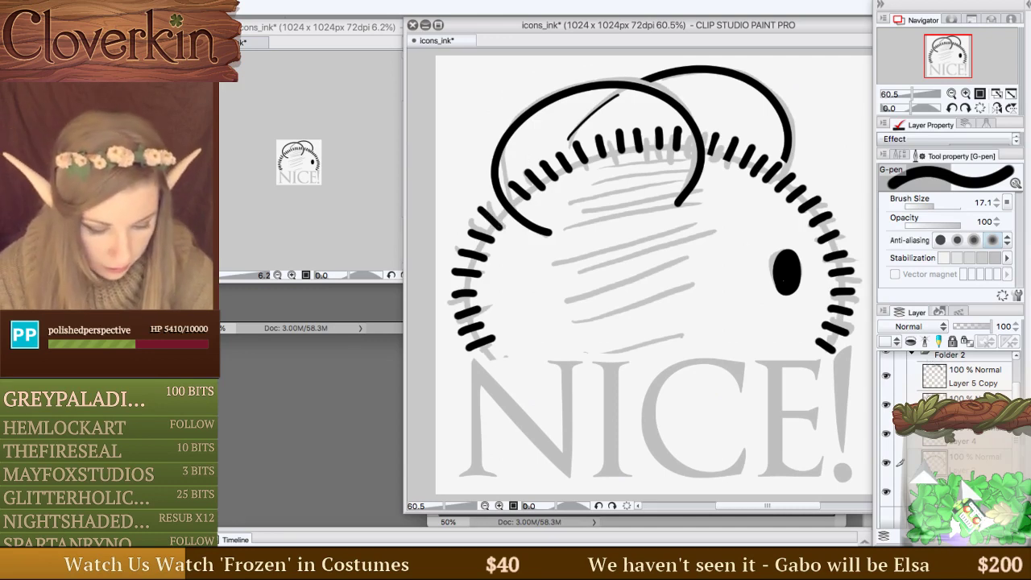
Save the file and ink the first slanted shading line just below the left wing on a new layer at the top of Folder 2.
{"action": "scroll", "coordinate": [951, 386], "scroll_direction": "up", "scroll_amount": 1}
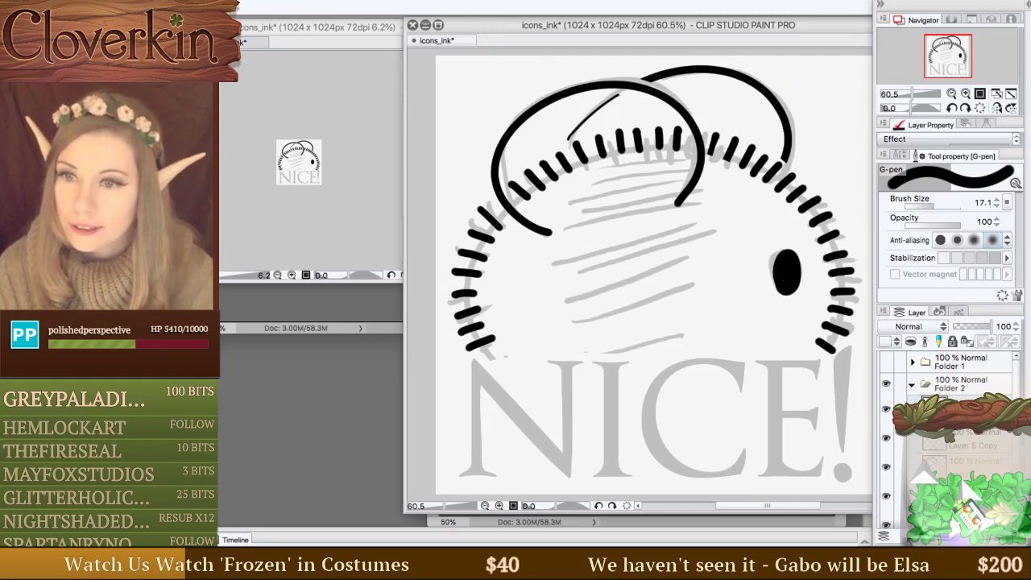
{"action": "key", "text": "super+s"}
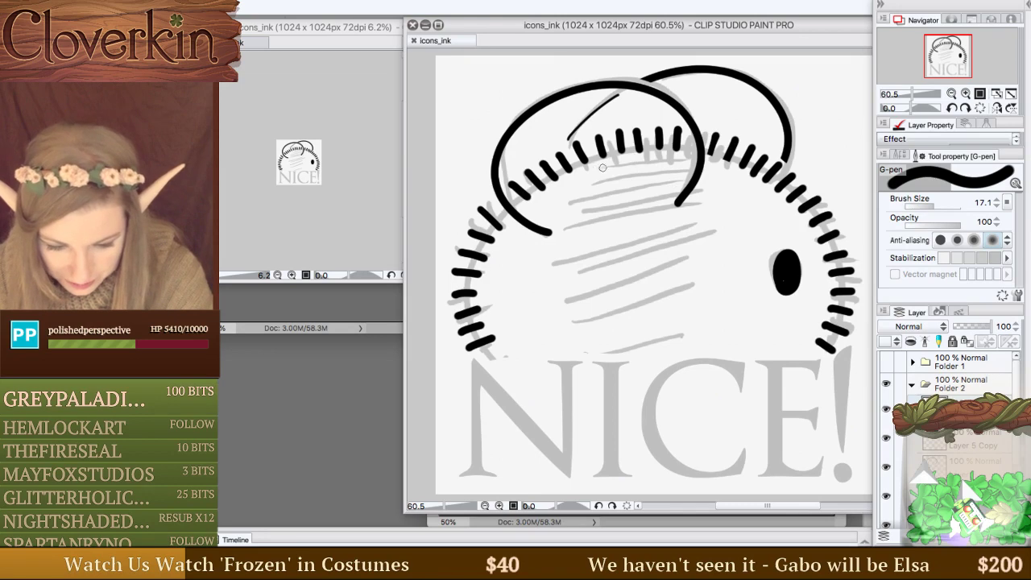
{"action": "left_click_drag", "start_coordinate": [563, 238], "coordinate": [683, 215]}
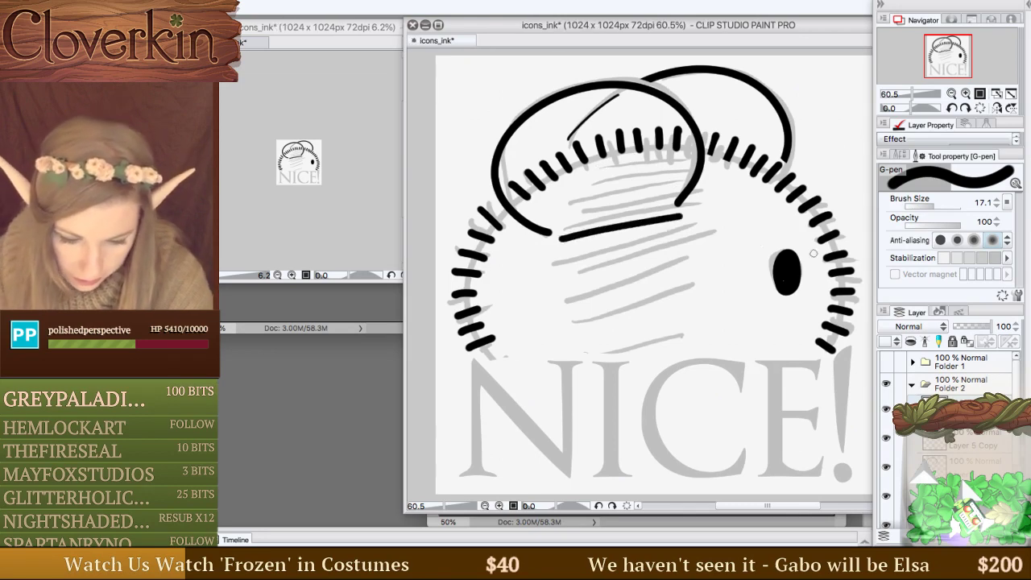
{"action": "key", "text": "super+z"}
{"action": "left_click_drag", "start_coordinate": [561, 235], "coordinate": [690, 215]}
{"action": "left_click_drag", "start_coordinate": [548, 247], "coordinate": [701, 226]}
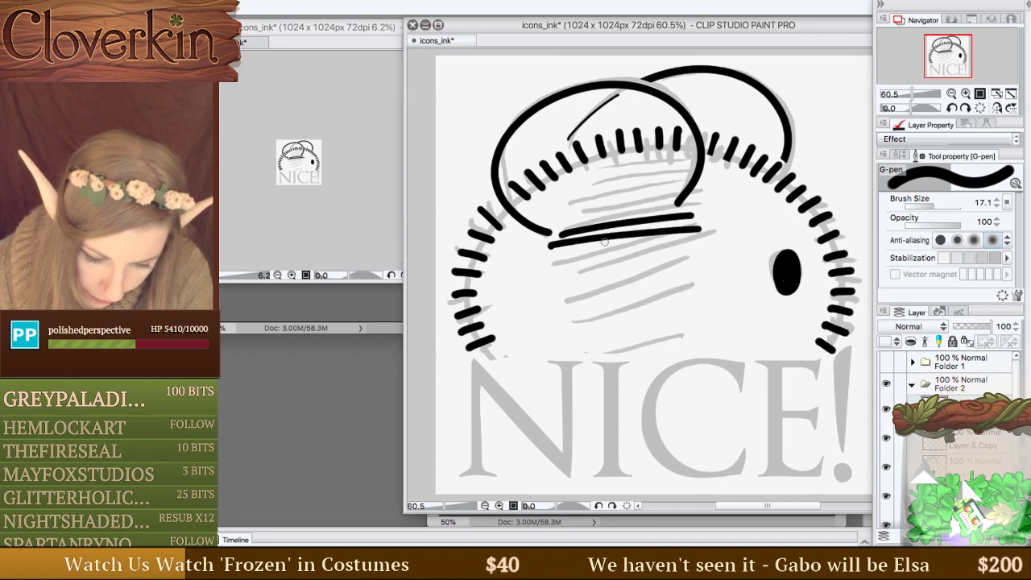
{"action": "key", "text": "super+z"}
{"action": "mouse_move", "coordinate": [546, 247]}
{"action": "left_mouse_down"}
{"action": "mouse_move", "coordinate": [656, 228]}
{"action": "mouse_move", "coordinate": [544, 254]}
{"action": "mouse_move", "coordinate": [682, 234]}
{"action": "left_mouse_up"}
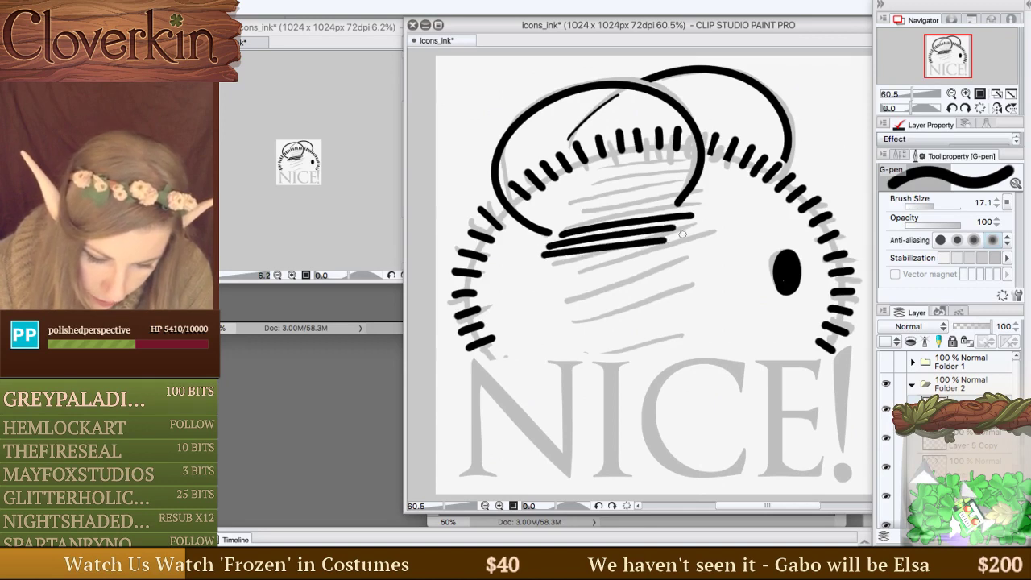
{"action": "left_click_drag", "start_coordinate": [542, 263], "coordinate": [633, 254]}
{"action": "key", "text": "super+z"}
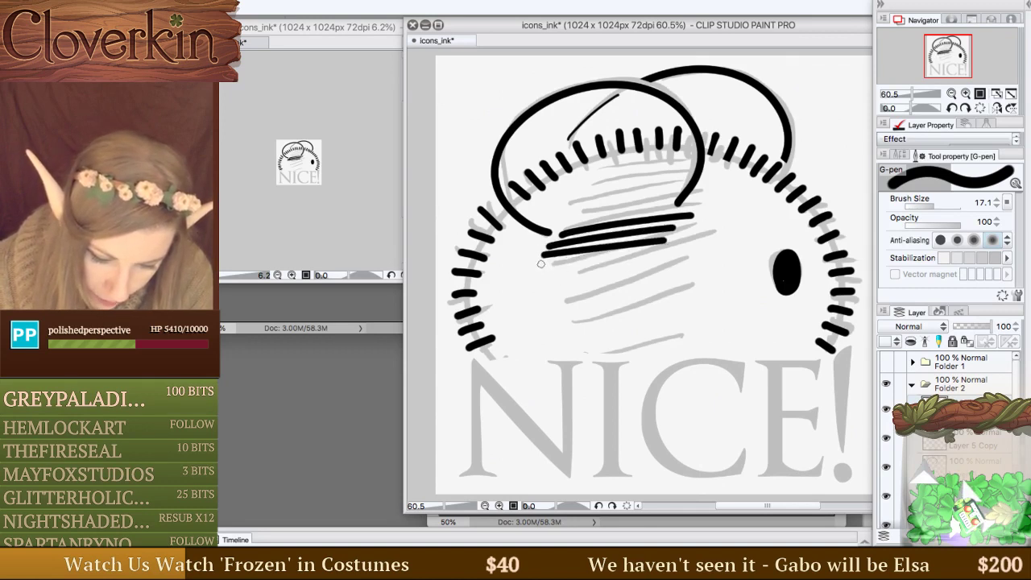
{"action": "left_click_drag", "start_coordinate": [542, 264], "coordinate": [659, 252]}
{"action": "left_click_drag", "start_coordinate": [540, 272], "coordinate": [635, 262]}
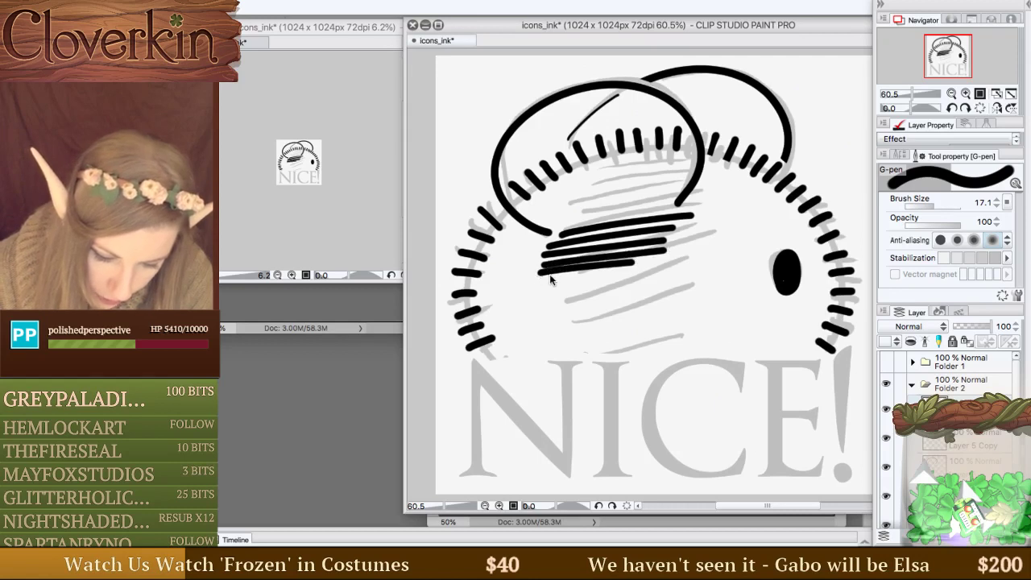
{"action": "key", "text": "super+z"}
{"action": "left_click_drag", "start_coordinate": [543, 274], "coordinate": [661, 261]}
{"action": "left_click_drag", "start_coordinate": [542, 280], "coordinate": [641, 271]}
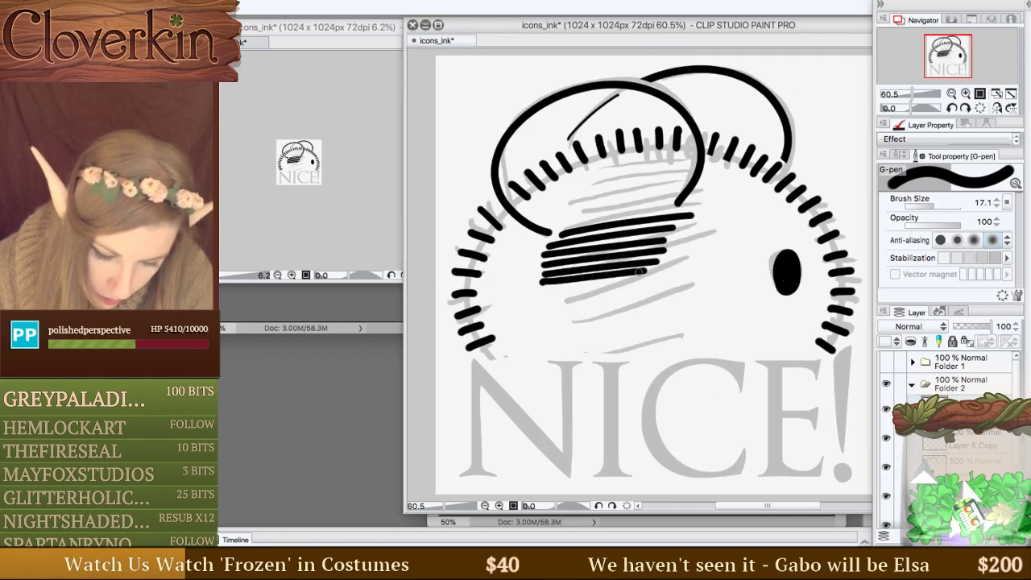
{"action": "left_click_drag", "start_coordinate": [544, 291], "coordinate": [642, 280]}
{"action": "left_click_drag", "start_coordinate": [572, 298], "coordinate": [654, 290]}
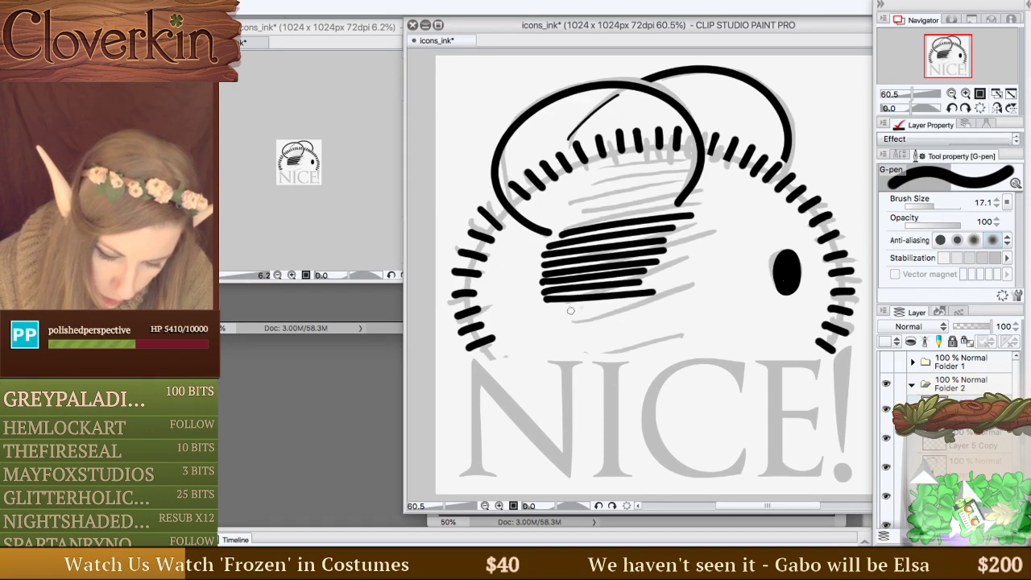
{"action": "mouse_move", "coordinate": [562, 308]}
{"action": "left_mouse_down"}
{"action": "mouse_move", "coordinate": [655, 298]}
{"action": "mouse_move", "coordinate": [632, 314]}
{"action": "mouse_move", "coordinate": [683, 312]}
{"action": "left_mouse_up"}
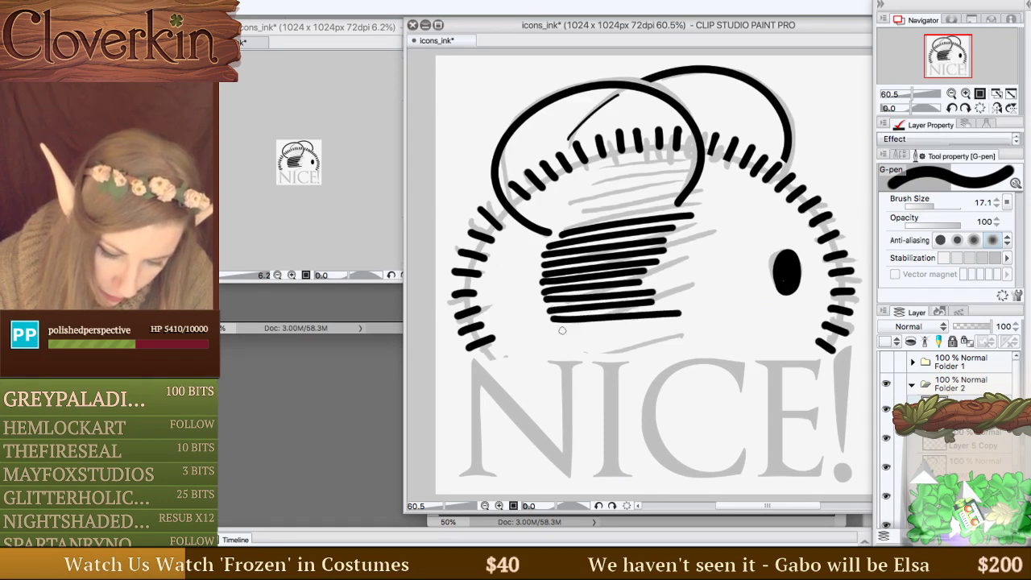
{"action": "left_click_drag", "start_coordinate": [553, 330], "coordinate": [680, 326]}
{"action": "left_click_drag", "start_coordinate": [568, 341], "coordinate": [681, 338]}
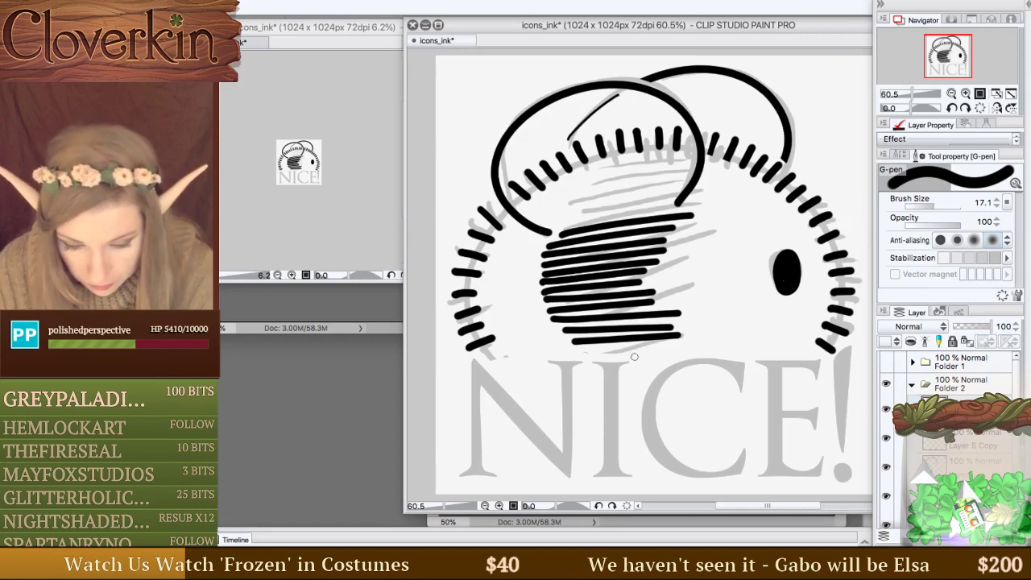
{"action": "key", "text": "super+z"}
{"action": "key", "text": "super+z"}
{"action": "key", "text": "super+z"}
{"action": "key", "text": "super+z"}
{"action": "key", "text": "super+z"}
{"action": "key", "text": "super+z"}
{"action": "key", "text": "super+z"}
{"action": "key", "text": "super+z"}
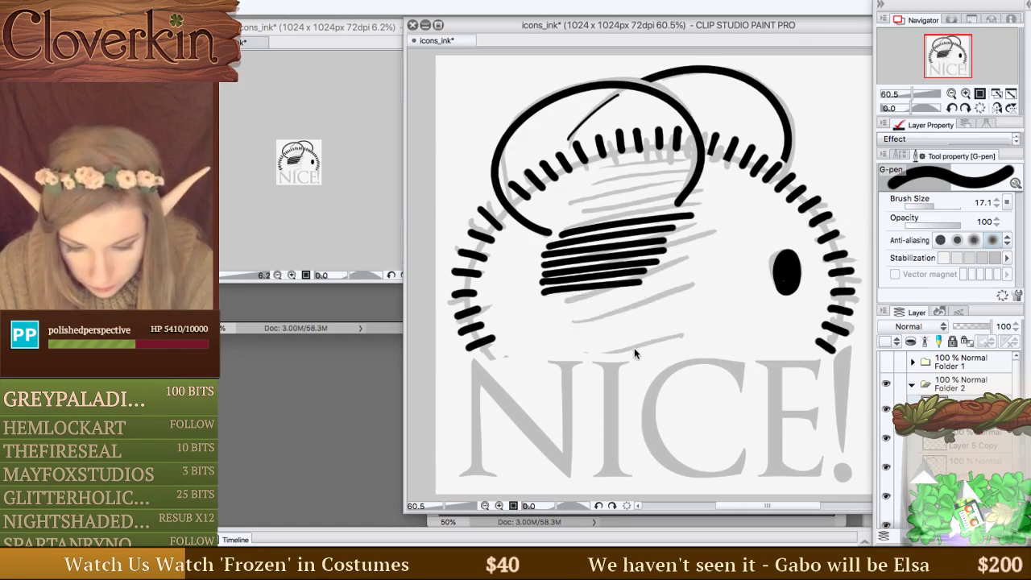
{"action": "key", "text": "super+z"}
{"action": "key", "text": "super+z"}
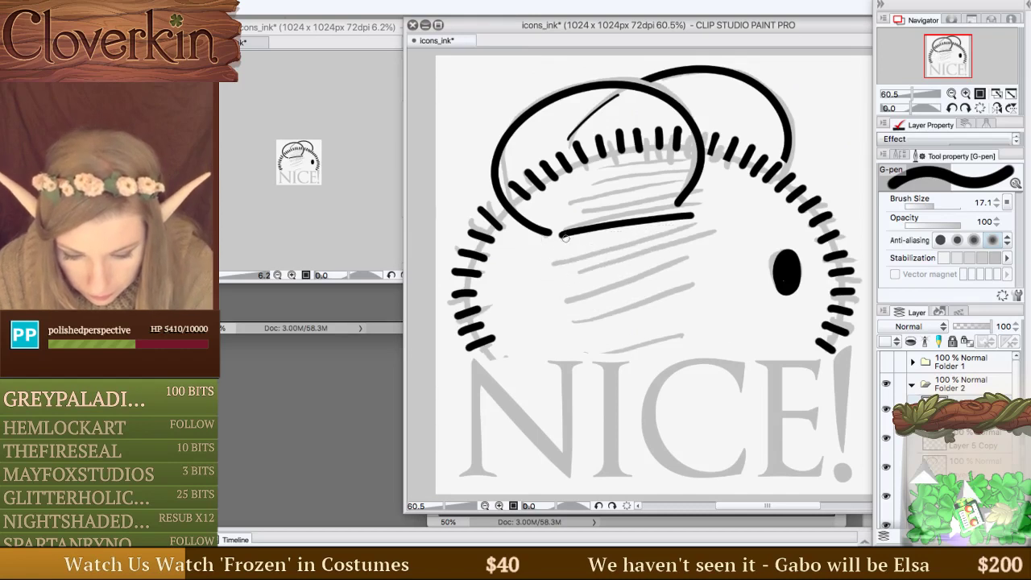
{"action": "left_click_drag", "start_coordinate": [545, 247], "coordinate": [714, 230]}
{"action": "key", "text": "super+z"}
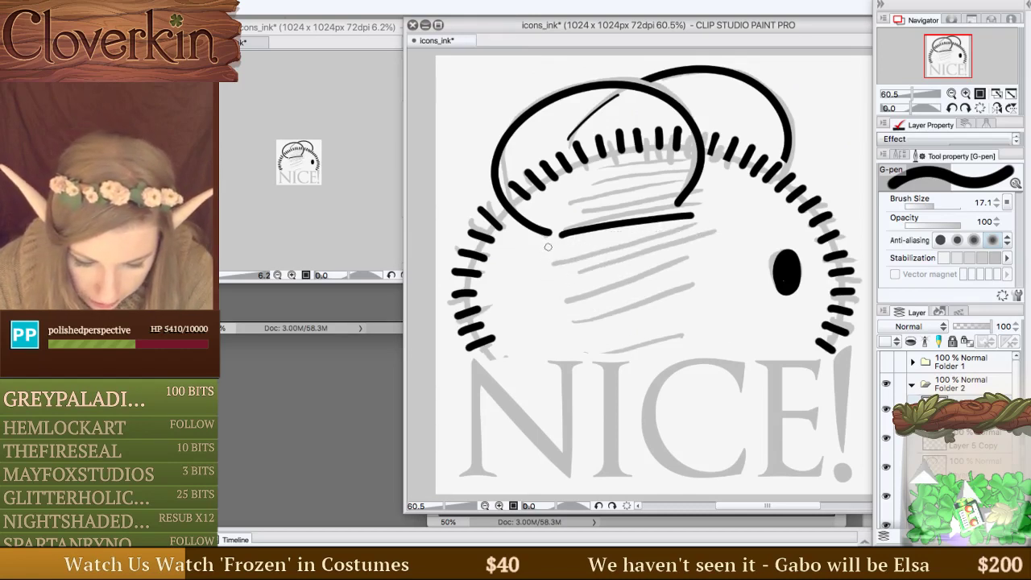
Ink the body's stripe with long, slightly slanted parallel lines from below the left wing down to the NICE! lettering, redrawing uneven ones.
{"action": "left_click_drag", "start_coordinate": [546, 250], "coordinate": [694, 225]}
{"action": "left_click_drag", "start_coordinate": [545, 258], "coordinate": [716, 234]}
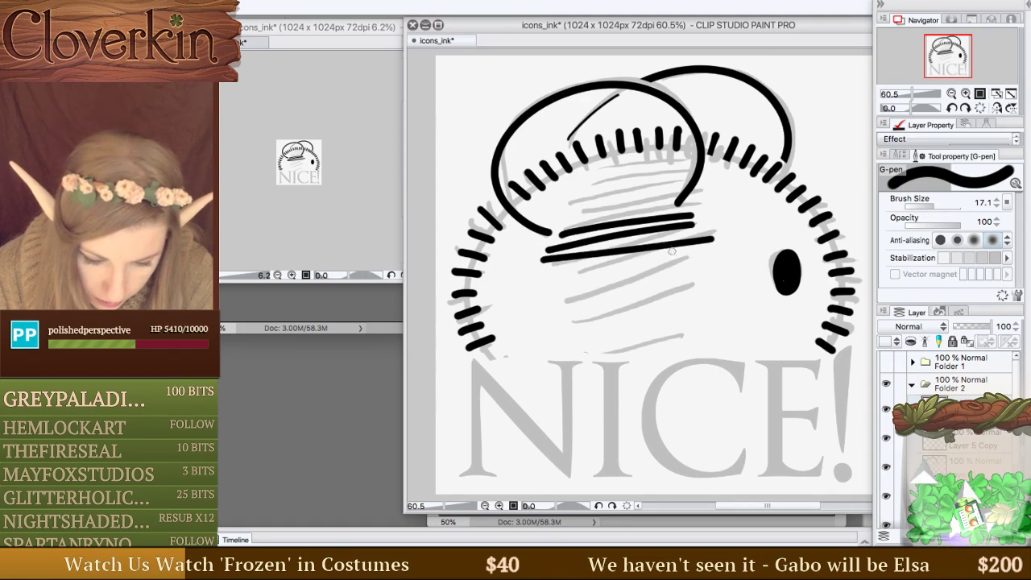
{"action": "key", "text": "super+z"}
{"action": "left_click_drag", "start_coordinate": [543, 263], "coordinate": [717, 234]}
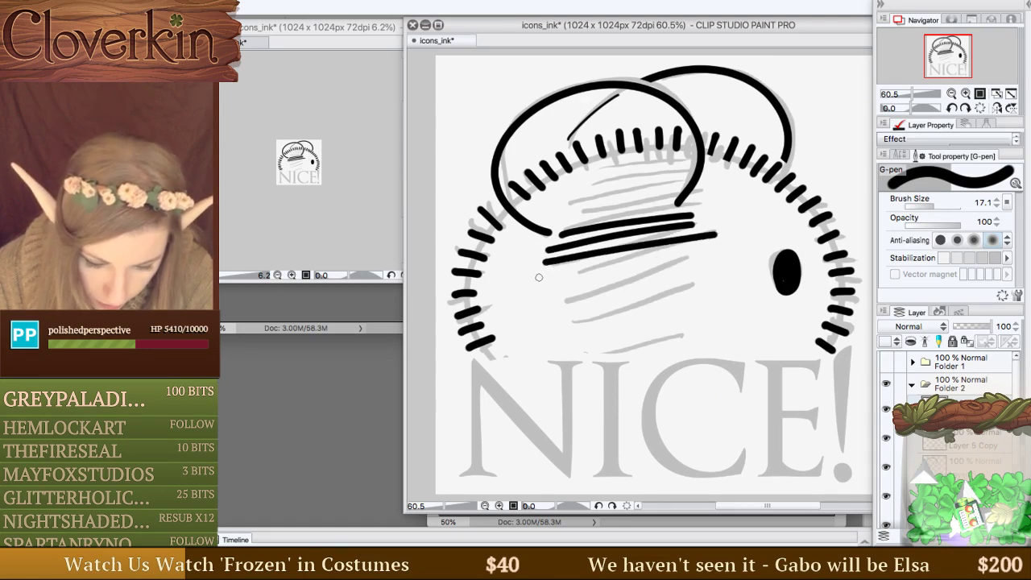
{"action": "left_click_drag", "start_coordinate": [539, 277], "coordinate": [697, 268]}
{"action": "left_click_drag", "start_coordinate": [533, 291], "coordinate": [701, 269]}
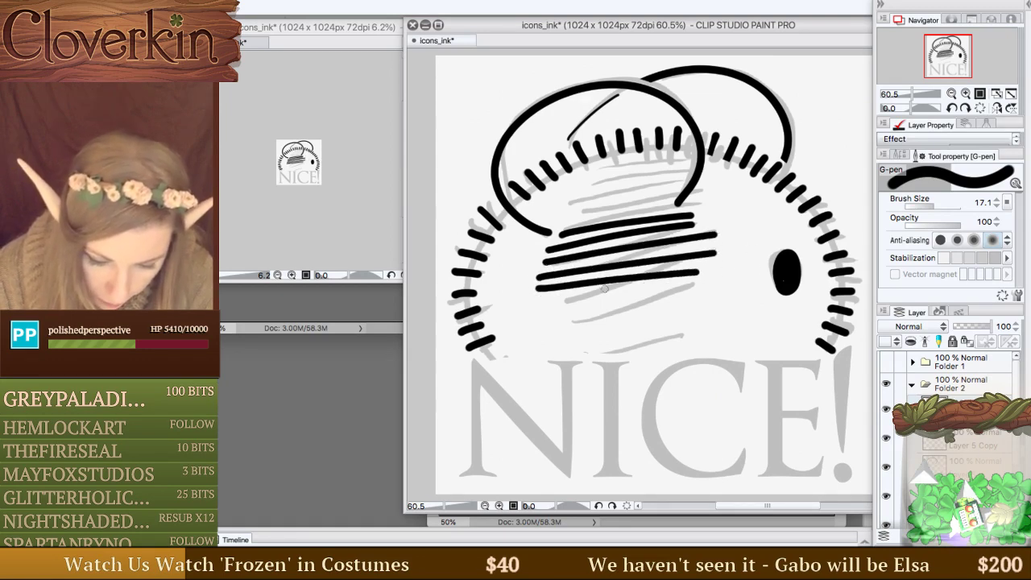
{"action": "key", "text": "super+z"}
{"action": "mouse_move", "coordinate": [538, 292]}
{"action": "left_mouse_down"}
{"action": "mouse_move", "coordinate": [734, 265]}
{"action": "mouse_move", "coordinate": [633, 288]}
{"action": "mouse_move", "coordinate": [753, 276]}
{"action": "left_mouse_up"}
{"action": "left_click_drag", "start_coordinate": [543, 311], "coordinate": [731, 286]}
{"action": "left_click_drag", "start_coordinate": [548, 322], "coordinate": [717, 296]}
{"action": "left_click_drag", "start_coordinate": [553, 323], "coordinate": [703, 314]}
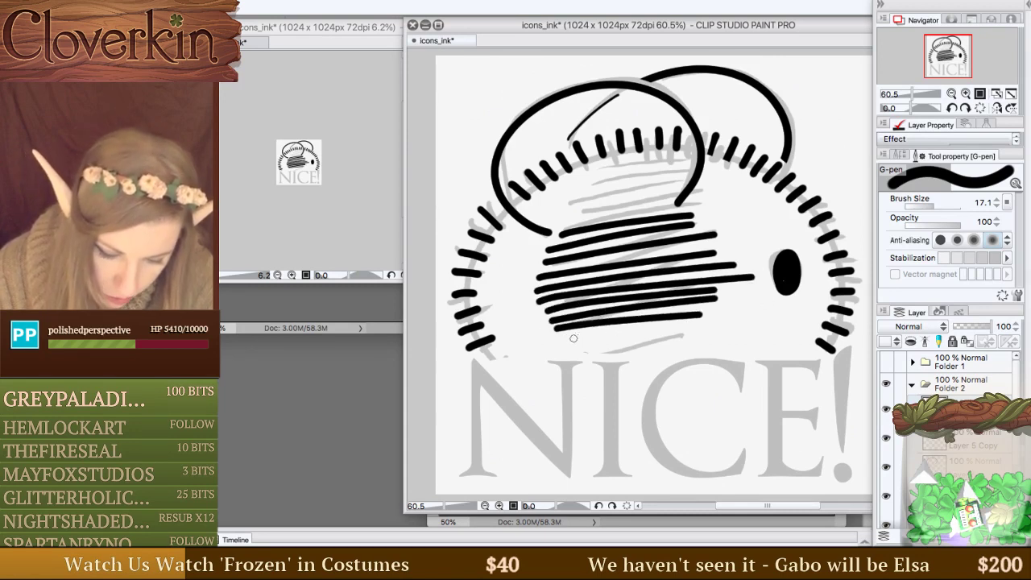
{"action": "key", "text": "ctrl+z"}
{"action": "key", "text": "ctrl+z"}
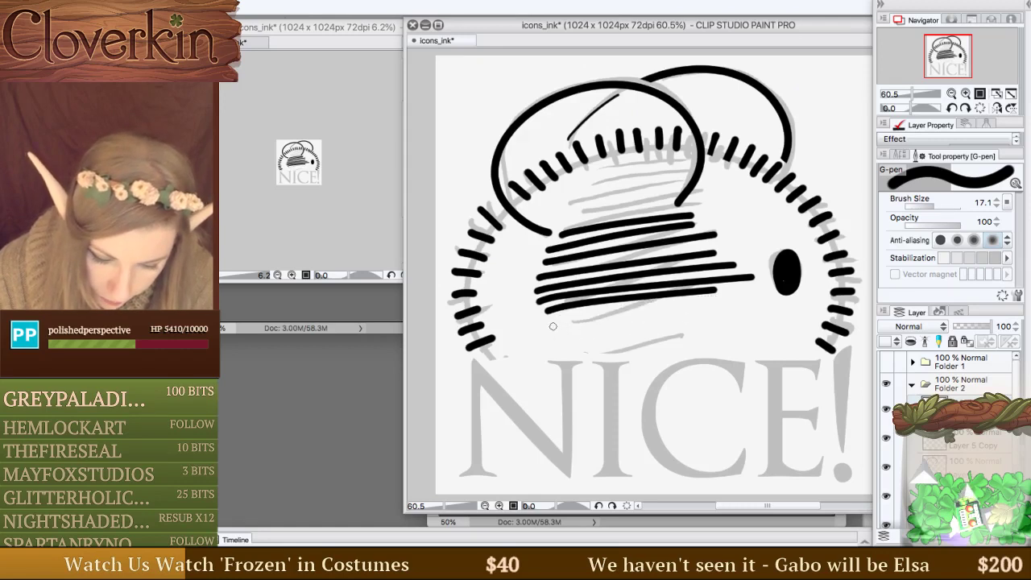
{"action": "left_click_drag", "start_coordinate": [549, 323], "coordinate": [712, 306]}
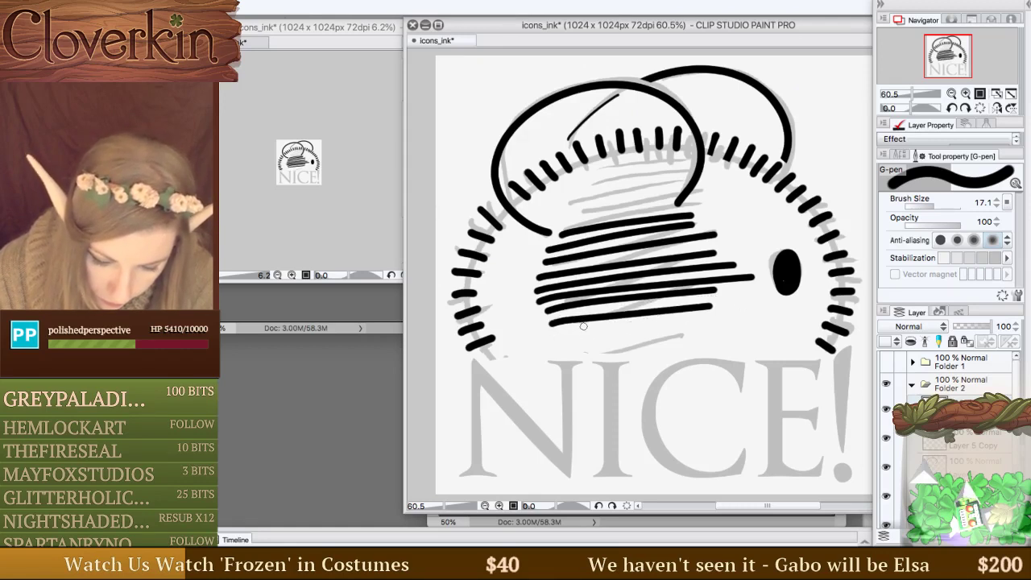
{"action": "mouse_move", "coordinate": [556, 334]}
{"action": "left_mouse_down"}
{"action": "mouse_move", "coordinate": [761, 310]}
{"action": "mouse_move", "coordinate": [598, 344]}
{"action": "mouse_move", "coordinate": [743, 333]}
{"action": "left_mouse_up"}
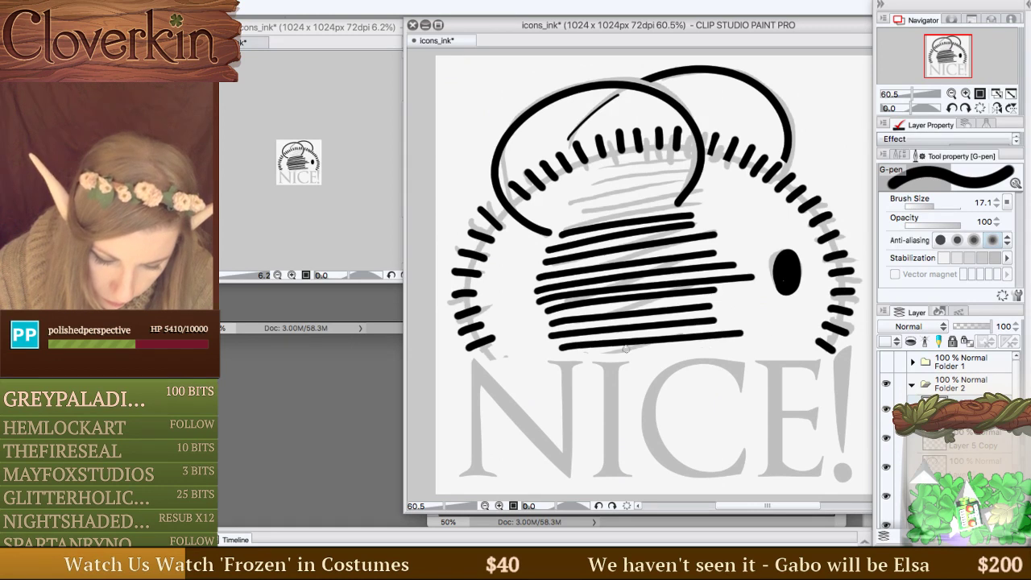
{"action": "left_click_drag", "start_coordinate": [573, 355], "coordinate": [776, 348]}
Trim both ends of the stripe's shading lines into curved edges with the Hard eraser at size 111.9.
{"action": "key", "text": "e"}
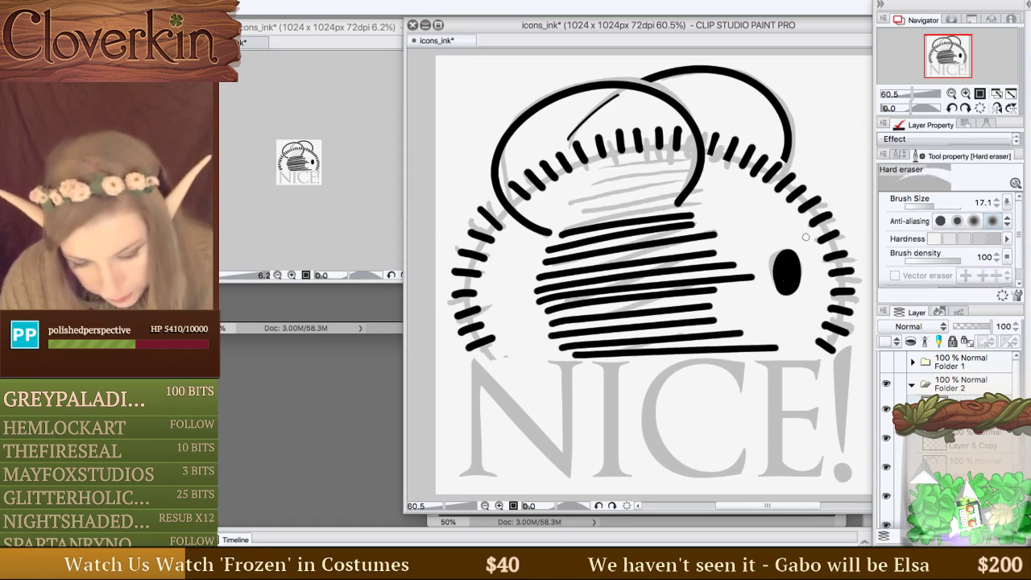
{"action": "left_click_drag", "start_coordinate": [936, 210], "coordinate": [954, 208]}
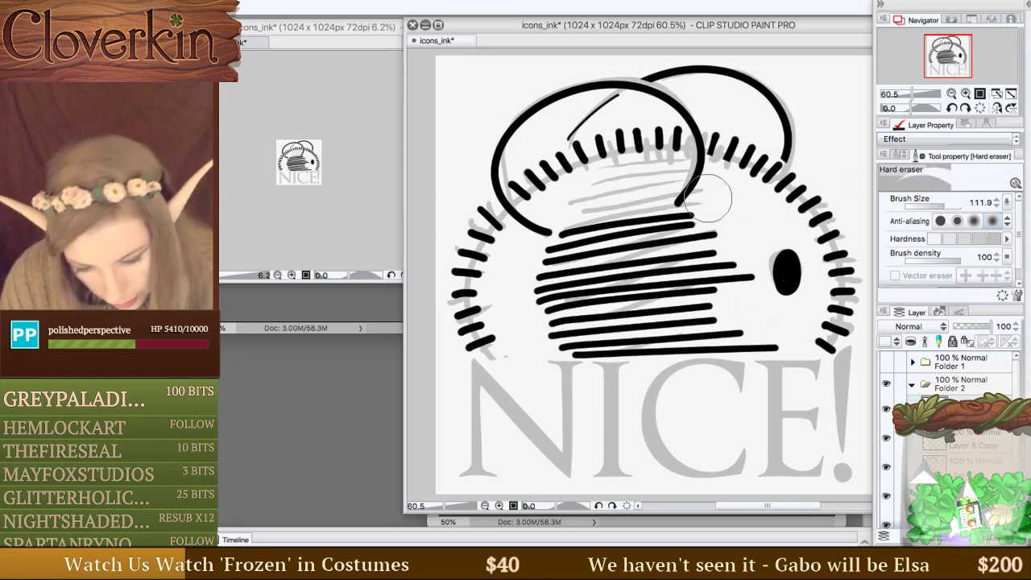
{"action": "mouse_move", "coordinate": [706, 250]}
{"action": "left_mouse_down"}
{"action": "mouse_move", "coordinate": [727, 326]}
{"action": "mouse_move", "coordinate": [765, 362]}
{"action": "mouse_move", "coordinate": [730, 275]}
{"action": "mouse_move", "coordinate": [735, 262]}
{"action": "left_mouse_up"}
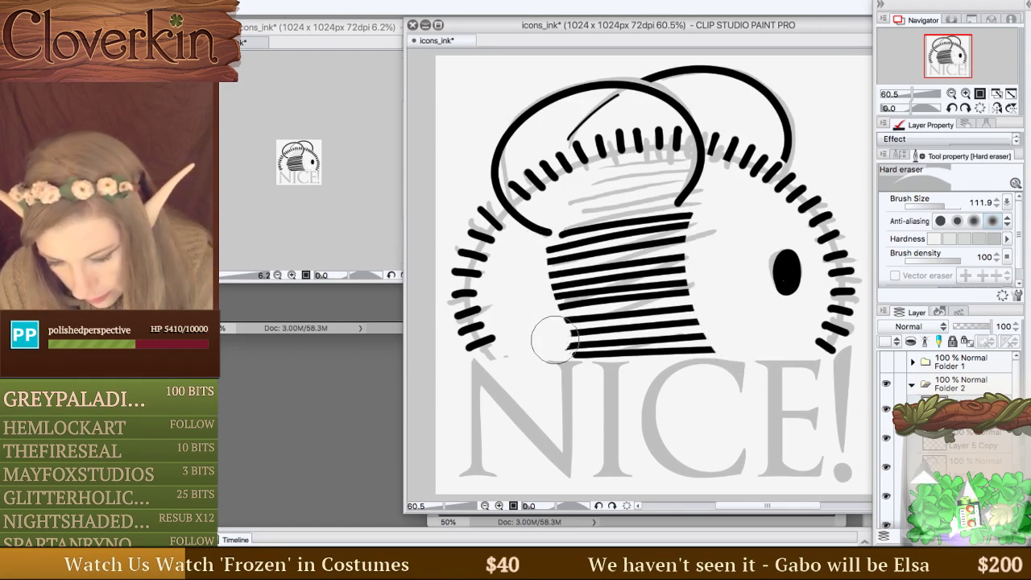
{"action": "mouse_move", "coordinate": [546, 246]}
{"action": "left_mouse_down"}
{"action": "mouse_move", "coordinate": [540, 310]}
{"action": "mouse_move", "coordinate": [557, 348]}
{"action": "mouse_move", "coordinate": [611, 402]}
{"action": "left_mouse_up"}
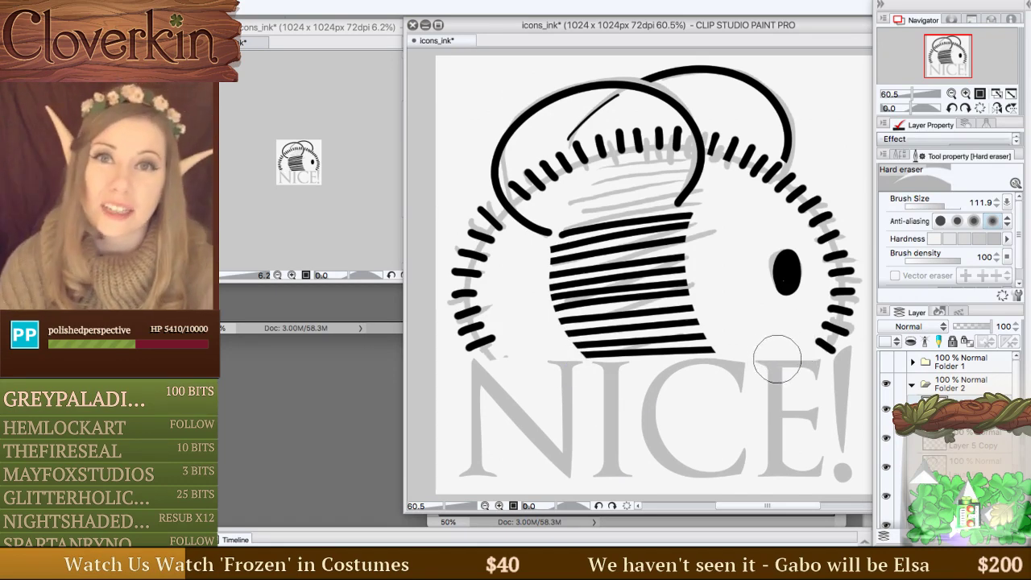
Transform the shading lines by pulling their lower-left corner outward so the stripe widens toward the lettering.
{"action": "key", "text": "ctrl+t"}
{"action": "left_click_drag", "start_coordinate": [549, 357], "coordinate": [533, 356]}
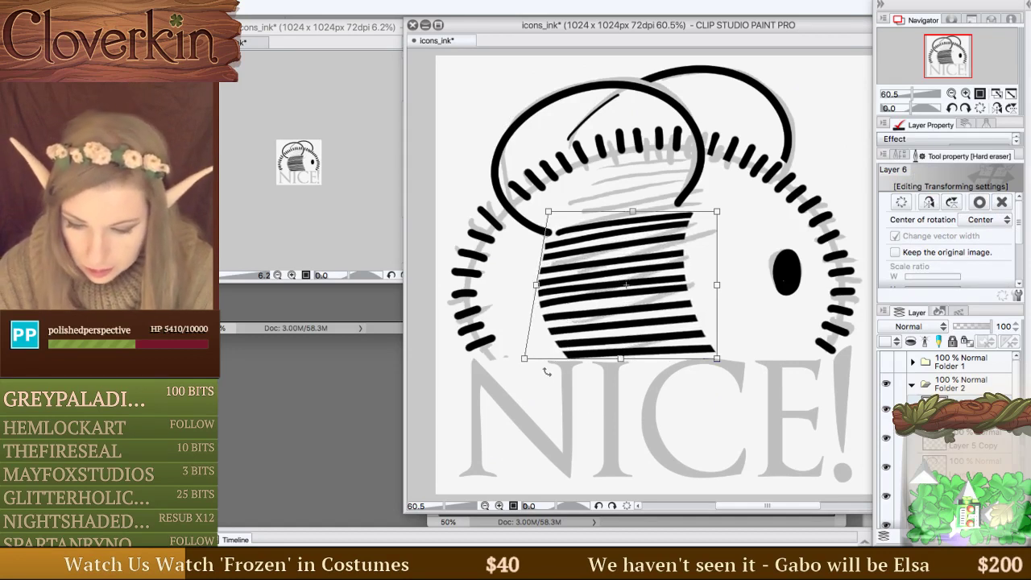
{"action": "key", "text": "Return"}
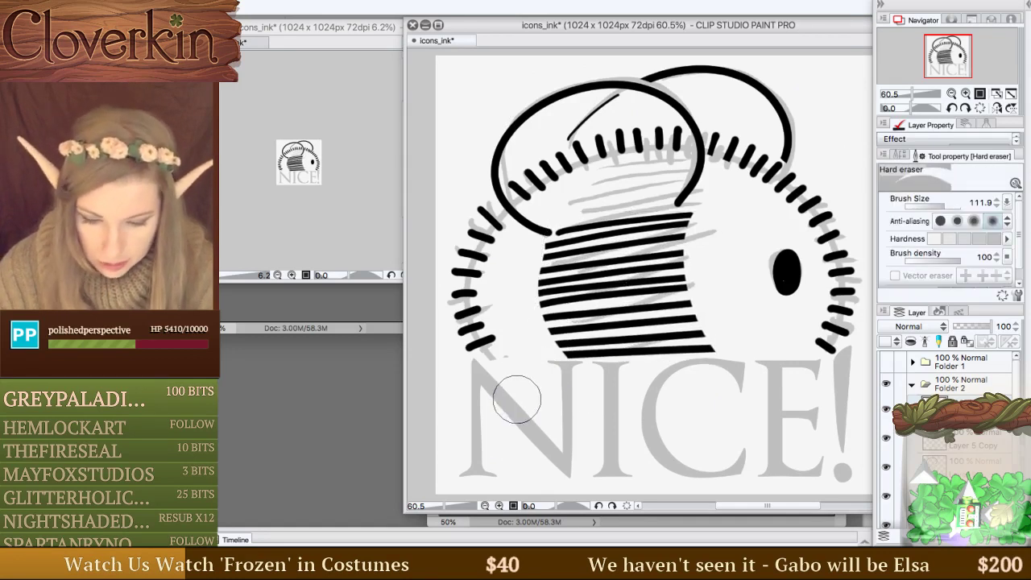
Trim the stripe's shading lines on the side facing the eye into a smoother curve with the Hard eraser at size 111.9.
{"action": "key", "text": "p"}
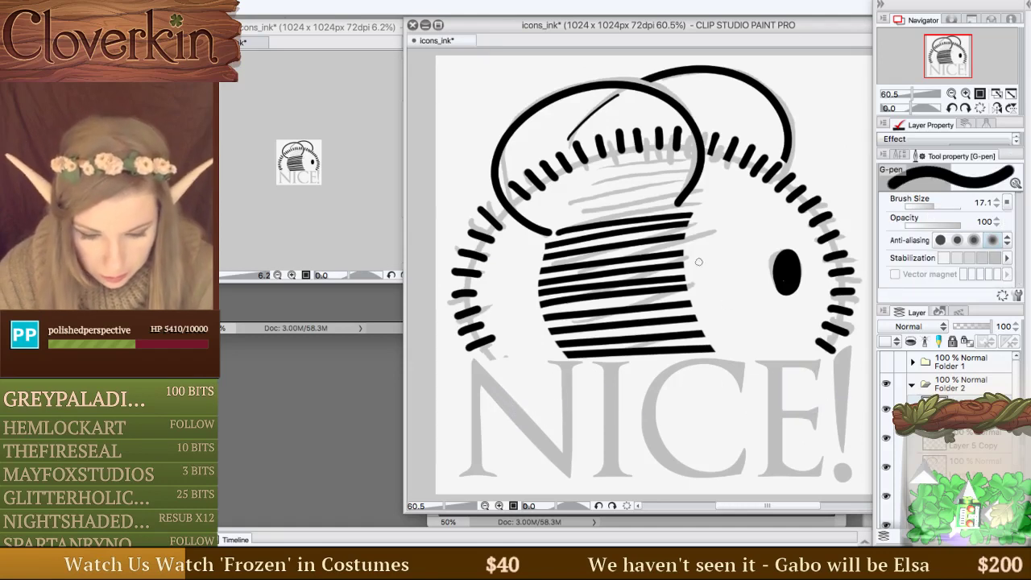
{"action": "key", "text": "e"}
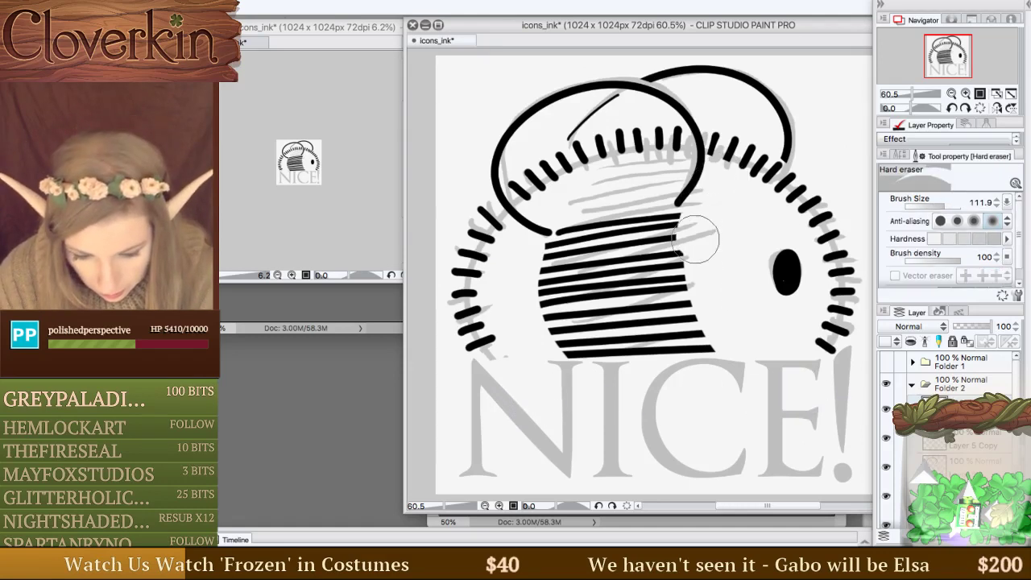
{"action": "mouse_move", "coordinate": [697, 239]}
{"action": "left_mouse_down"}
{"action": "mouse_move", "coordinate": [698, 277]}
{"action": "mouse_move", "coordinate": [737, 349]}
{"action": "mouse_move", "coordinate": [799, 360]}
{"action": "left_mouse_up"}
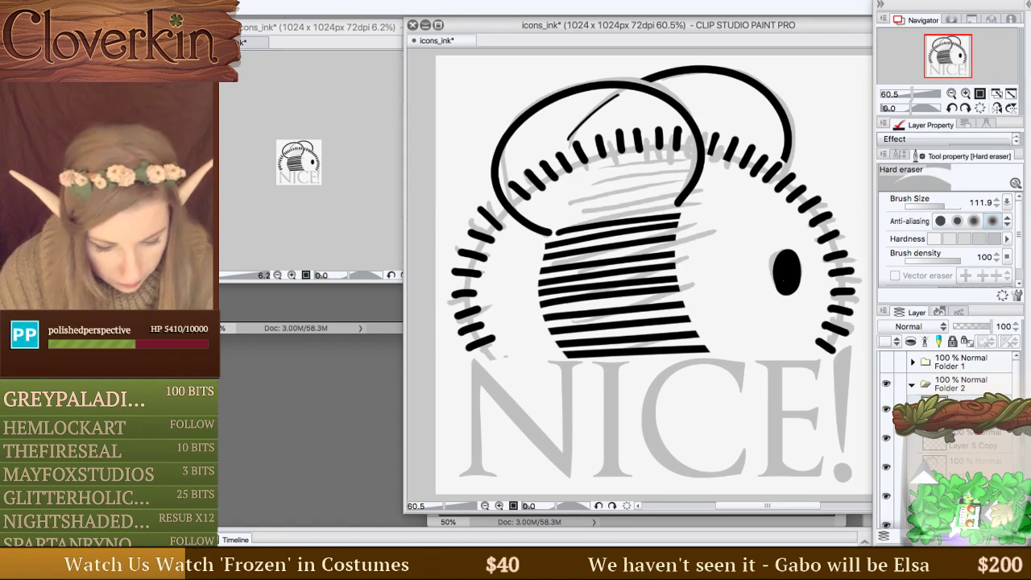
Ink thin, slightly slanted parallel lines inside the left wing with the G-pen at size 7.1, continuing the stripe up to the stitch marks and redrawing uneven ones.
{"action": "key", "text": "p"}
{"action": "left_click_drag", "start_coordinate": [934, 206], "coordinate": [920, 198]}
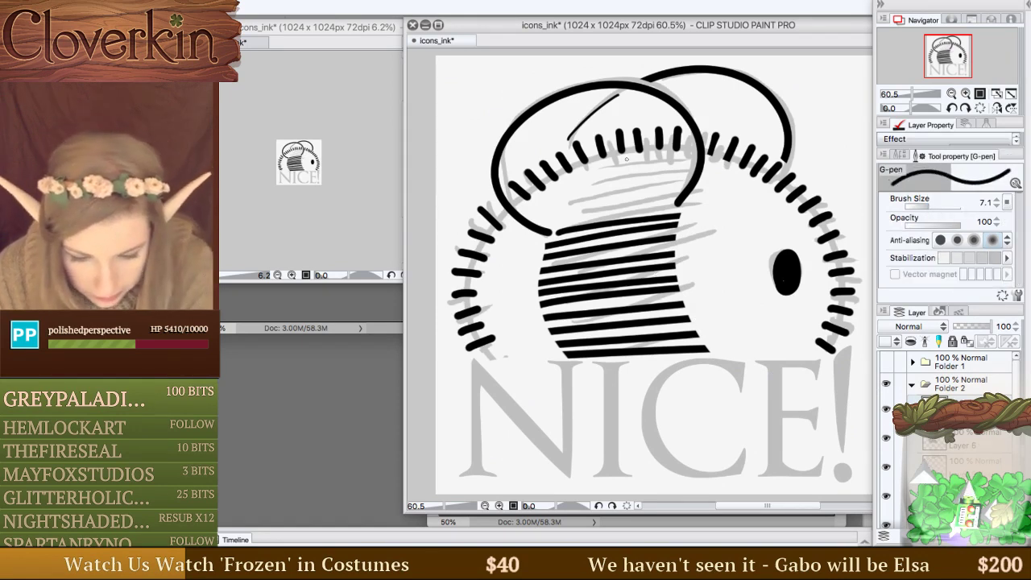
{"action": "left_click_drag", "start_coordinate": [590, 167], "coordinate": [691, 160]}
{"action": "key", "text": "ctrl+z"}
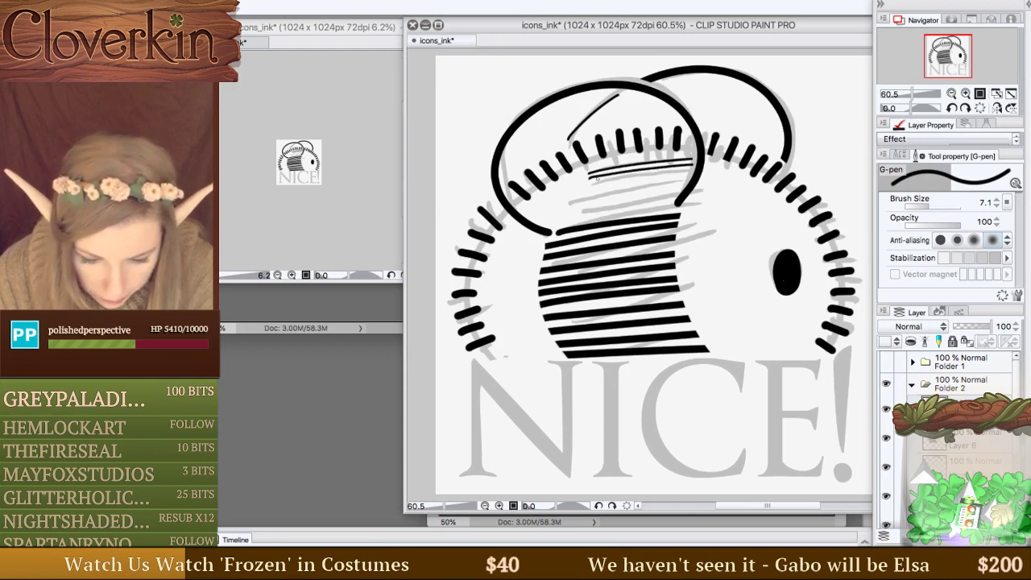
{"action": "key", "text": "ctrl+z"}
{"action": "key", "text": "ctrl+z"}
{"action": "left_click_drag", "start_coordinate": [566, 171], "coordinate": [651, 155]}
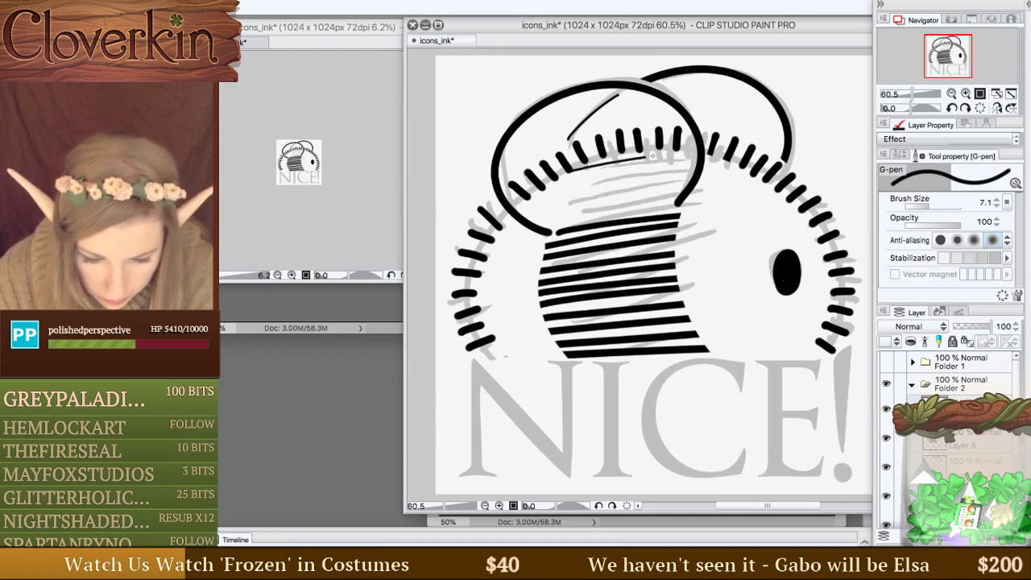
{"action": "left_click_drag", "start_coordinate": [568, 172], "coordinate": [683, 158]}
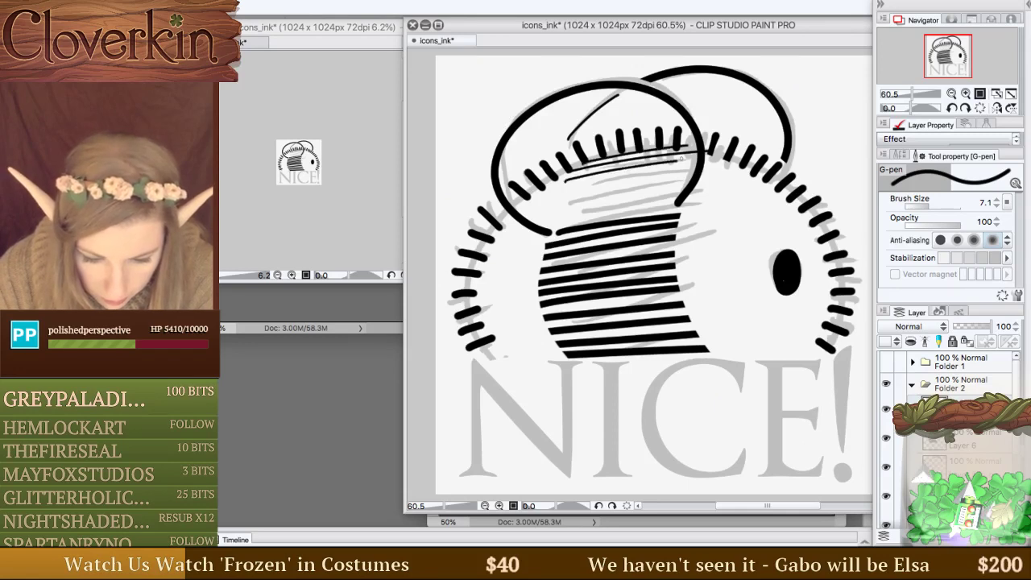
{"action": "left_click_drag", "start_coordinate": [553, 189], "coordinate": [696, 167]}
{"action": "key", "text": "ctrl+z"}
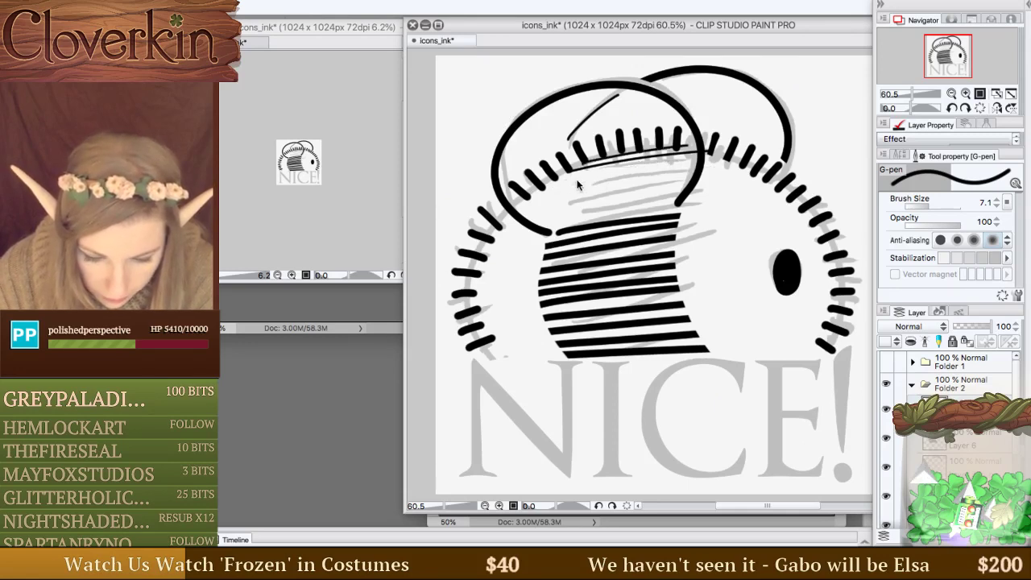
{"action": "left_click_drag", "start_coordinate": [554, 191], "coordinate": [661, 172]}
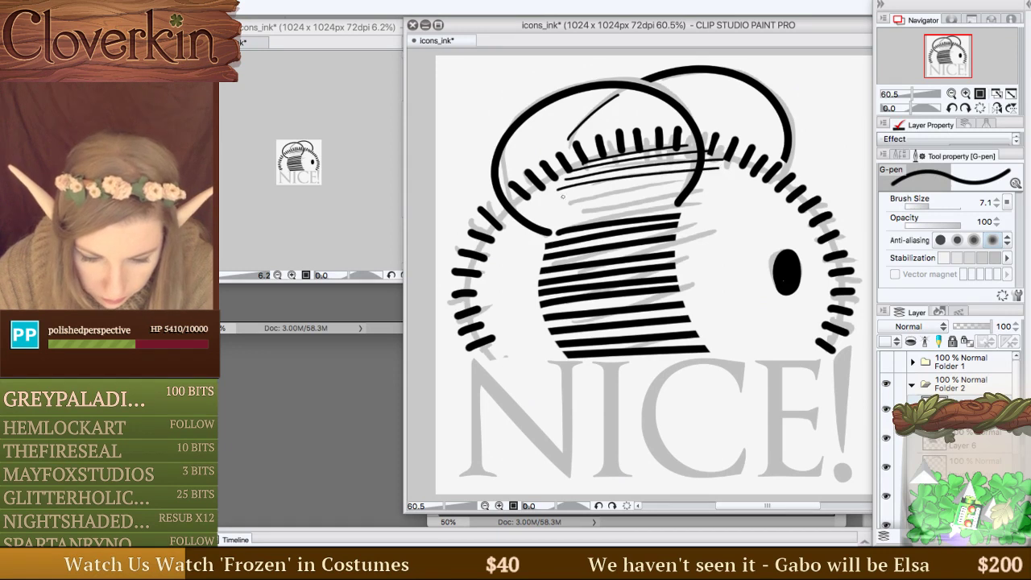
{"action": "left_click_drag", "start_coordinate": [549, 200], "coordinate": [707, 182]}
{"action": "left_click_drag", "start_coordinate": [546, 212], "coordinate": [704, 196]}
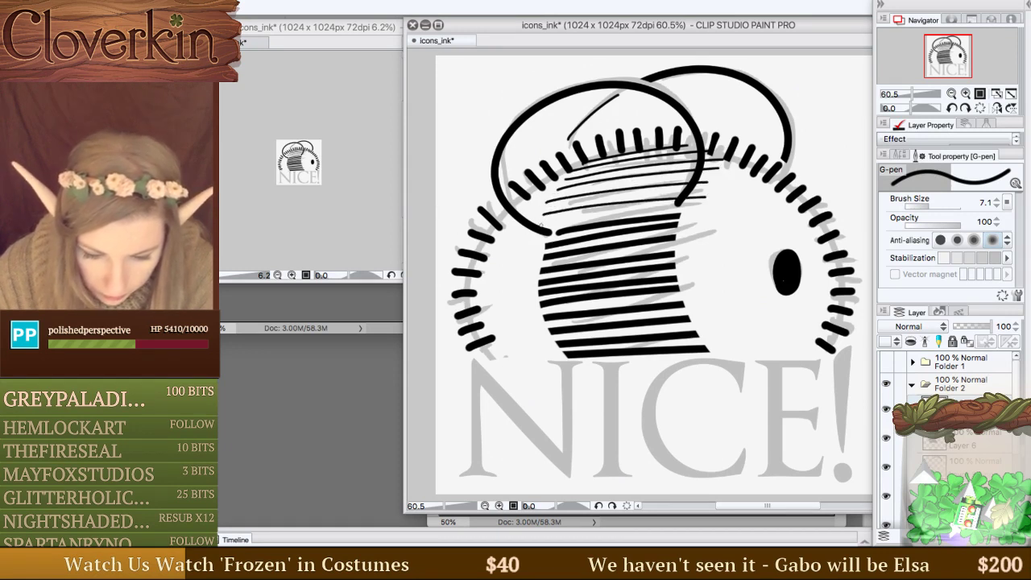
{"action": "key", "text": "ctrl+z"}
{"action": "left_click_drag", "start_coordinate": [543, 215], "coordinate": [702, 193]}
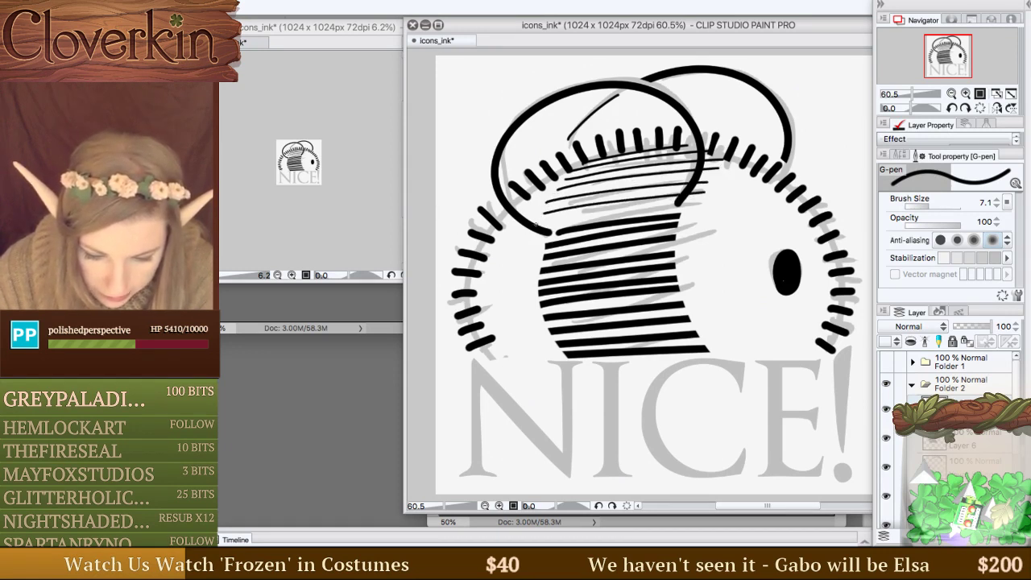
Trim both ends of the thin wing lines into curved edges and erase the uppermost one near the stitch marks with the Hard eraser at size 19.3.
{"action": "key", "text": "e"}
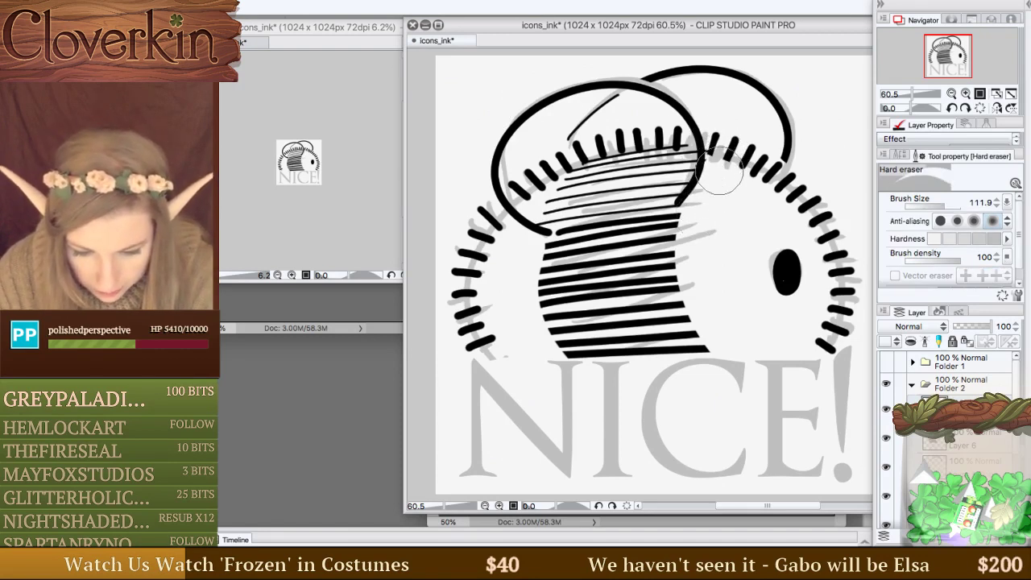
{"action": "left_click", "coordinate": [940, 206]}
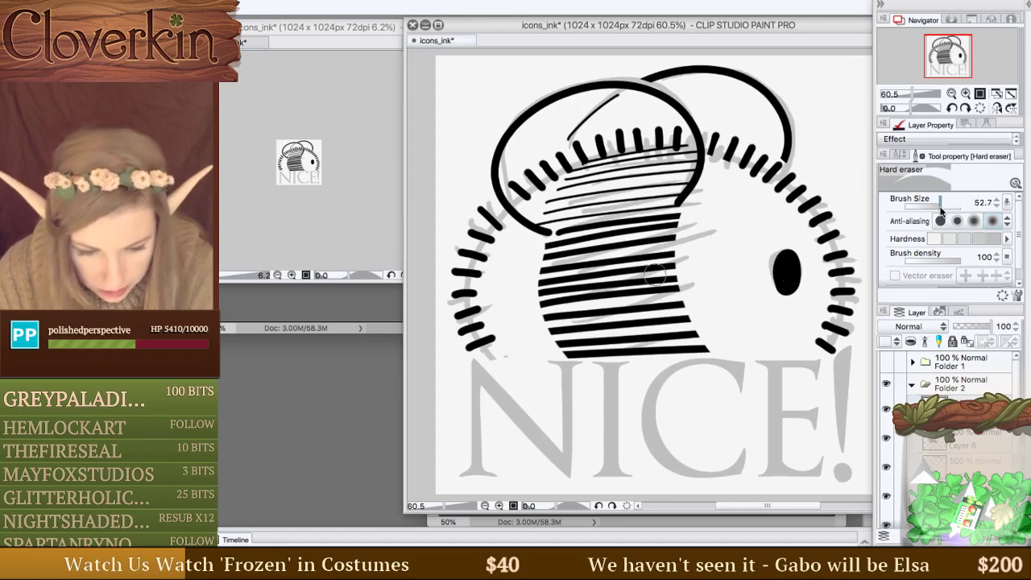
{"action": "left_click_drag", "start_coordinate": [939, 208], "coordinate": [929, 207]}
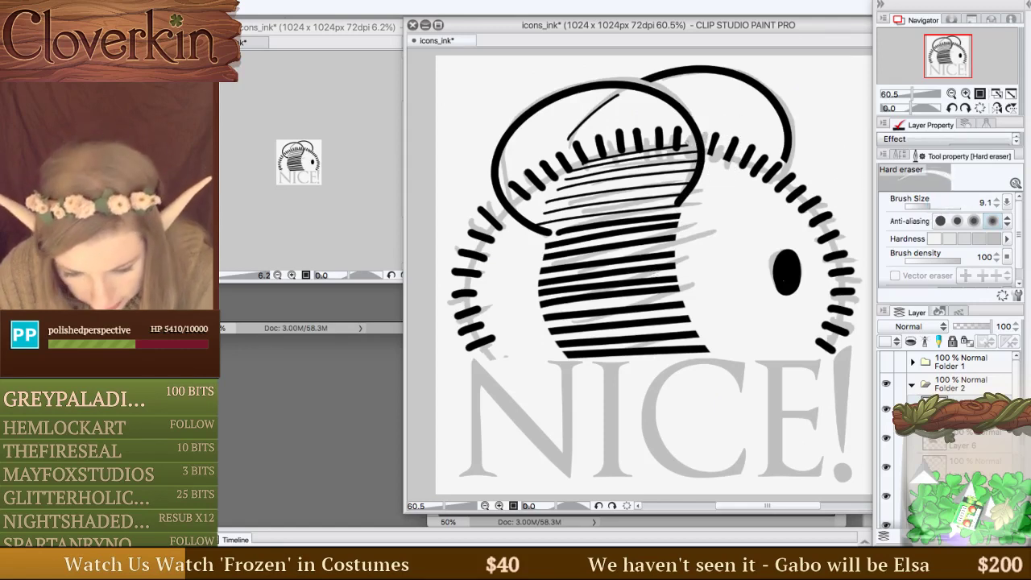
{"action": "left_click", "coordinate": [933, 206]}
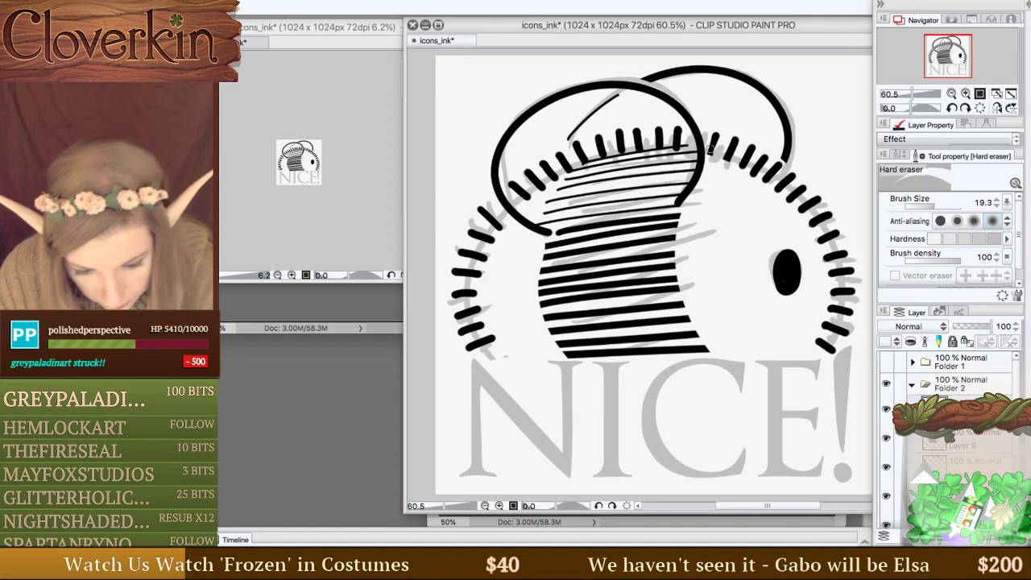
{"action": "left_click_drag", "start_coordinate": [690, 139], "coordinate": [694, 149]}
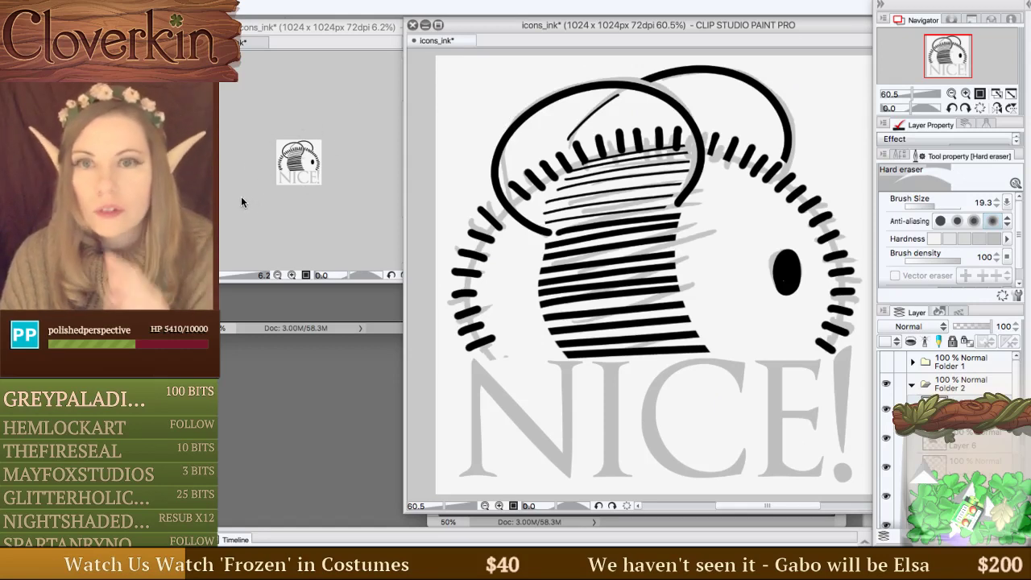
{"action": "left_click_drag", "start_coordinate": [571, 183], "coordinate": [592, 157]}
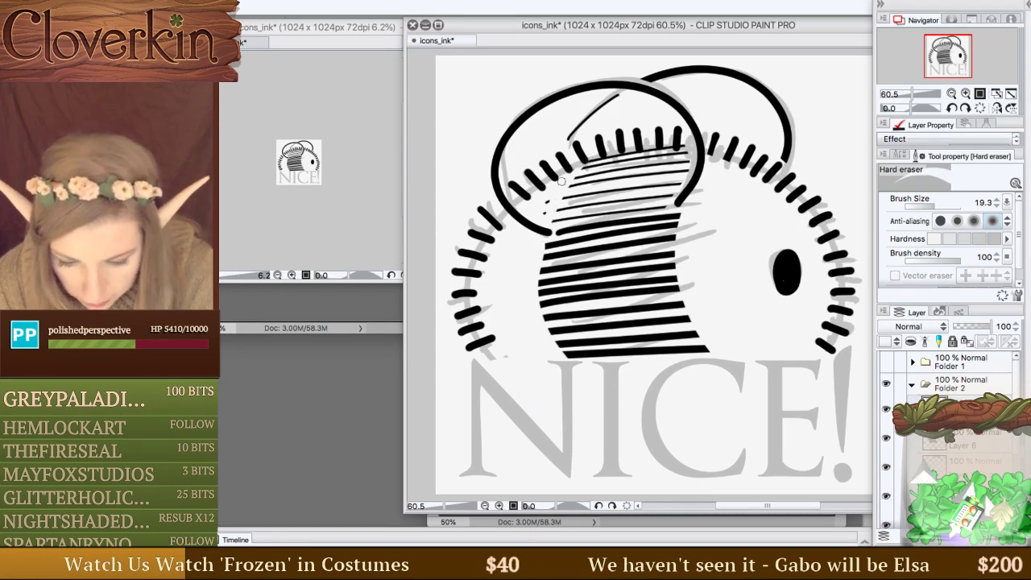
{"action": "left_click_drag", "start_coordinate": [581, 168], "coordinate": [695, 145]}
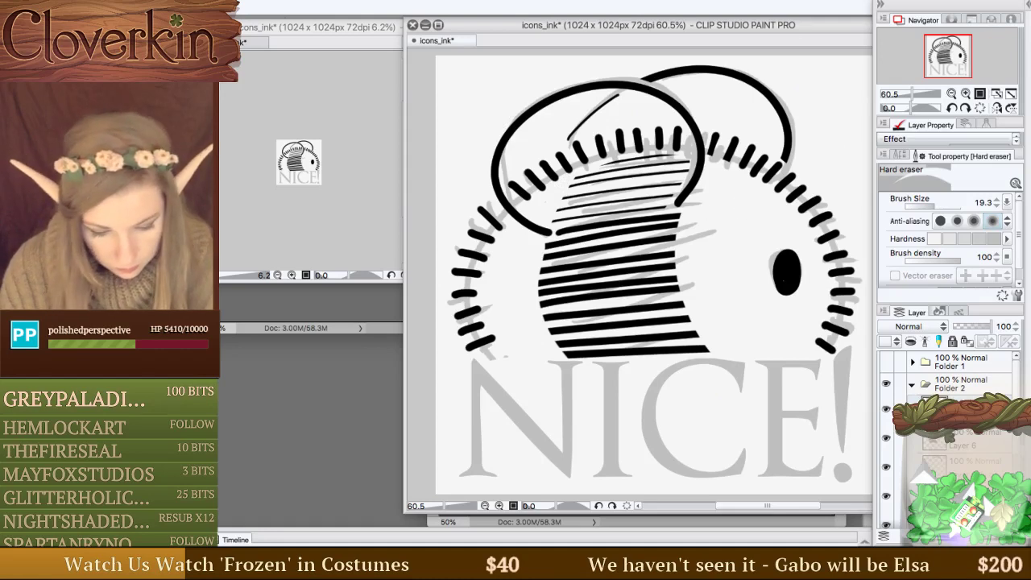
Hide the grey NICE! sketch layer beneath the ink layers.
{"action": "scroll", "coordinate": [890, 465], "scroll_direction": "down", "scroll_amount": 3}
{"action": "left_click", "coordinate": [887, 464]}
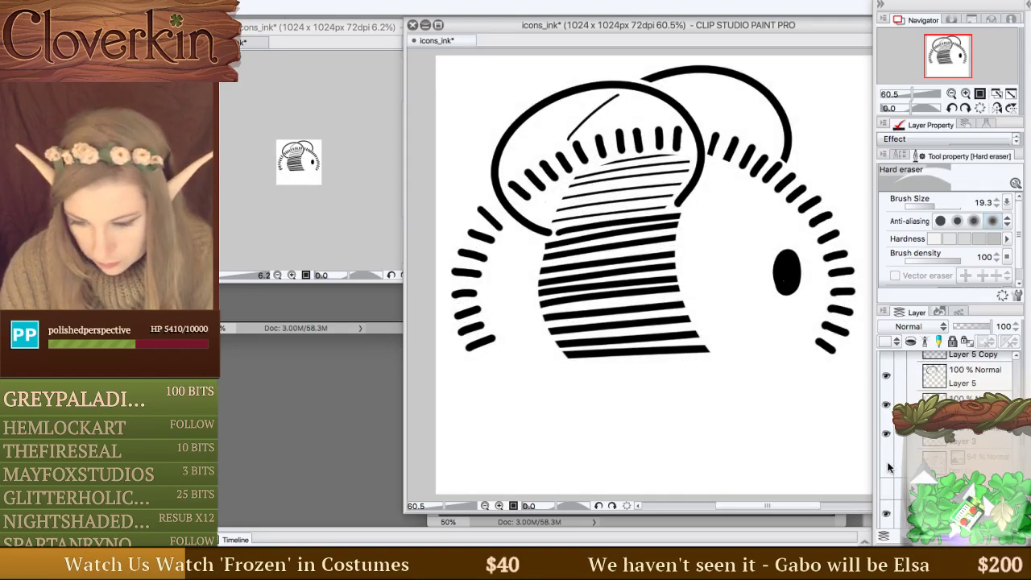
Show the NICE! sketch layer beneath the line art and set its opacity to 31%.
{"action": "left_click", "coordinate": [887, 464]}
{"action": "left_click", "coordinate": [910, 463]}
{"action": "left_click_drag", "start_coordinate": [967, 332], "coordinate": [964, 332]}
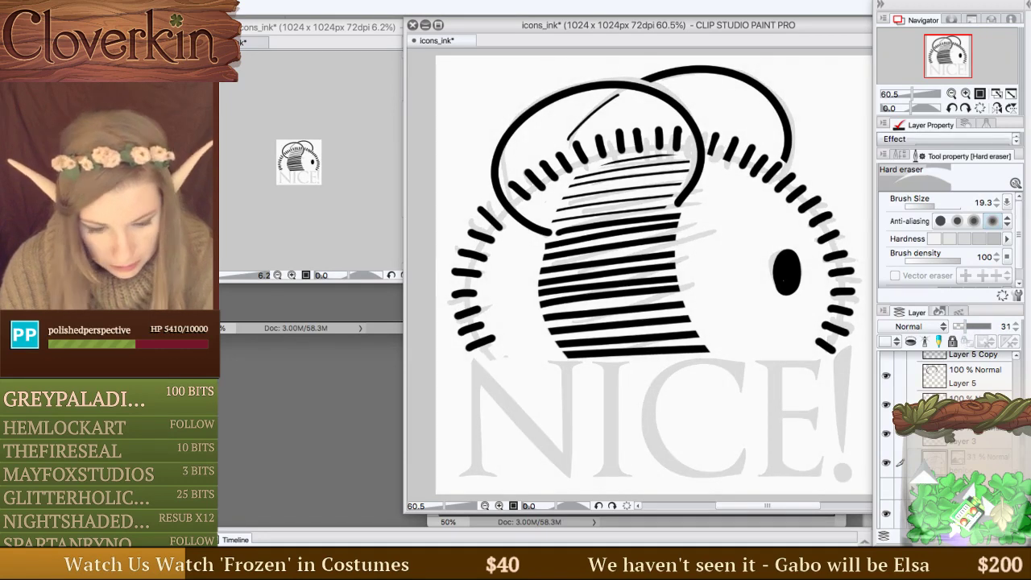
Select Layer 3 Copy and toggle its visibility to check which strokes it holds.
{"action": "scroll", "coordinate": [978, 387], "scroll_direction": "up", "scroll_amount": 3}
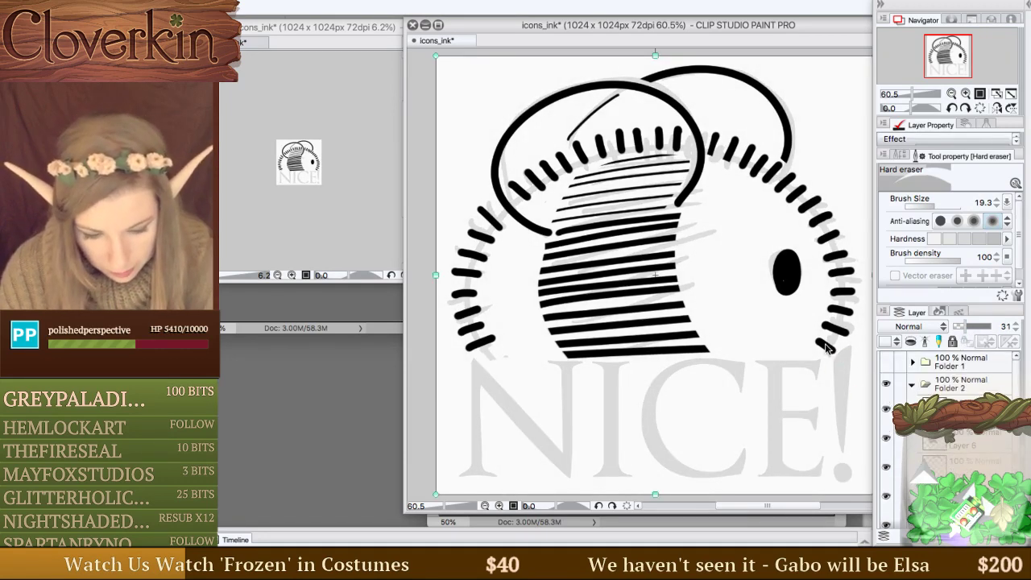
{"action": "scroll", "coordinate": [886, 377], "scroll_direction": "down", "scroll_amount": 3}
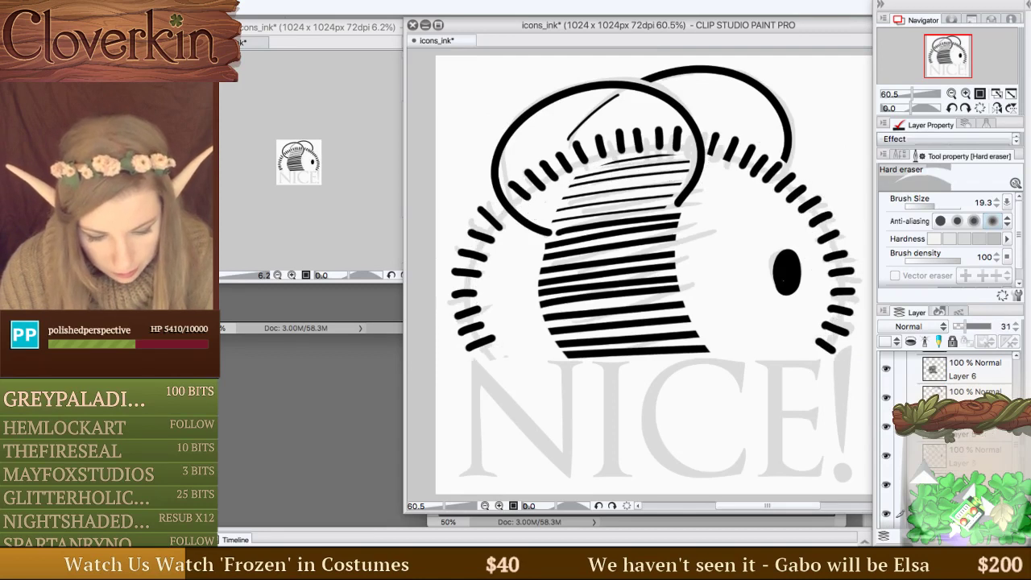
{"action": "left_click", "coordinate": [900, 492]}
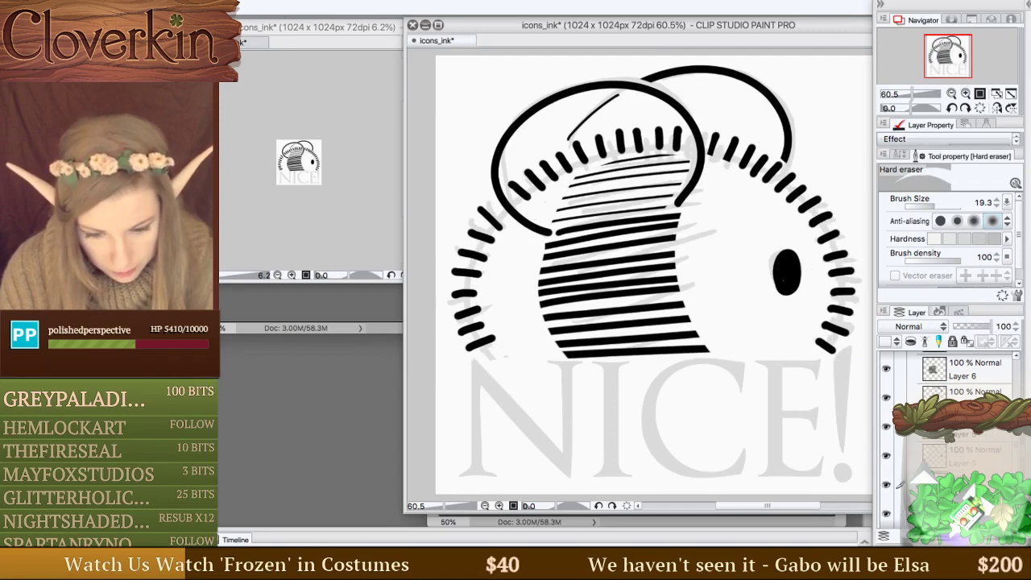
{"action": "left_click", "coordinate": [887, 485]}
{"action": "left_click", "coordinate": [887, 485]}
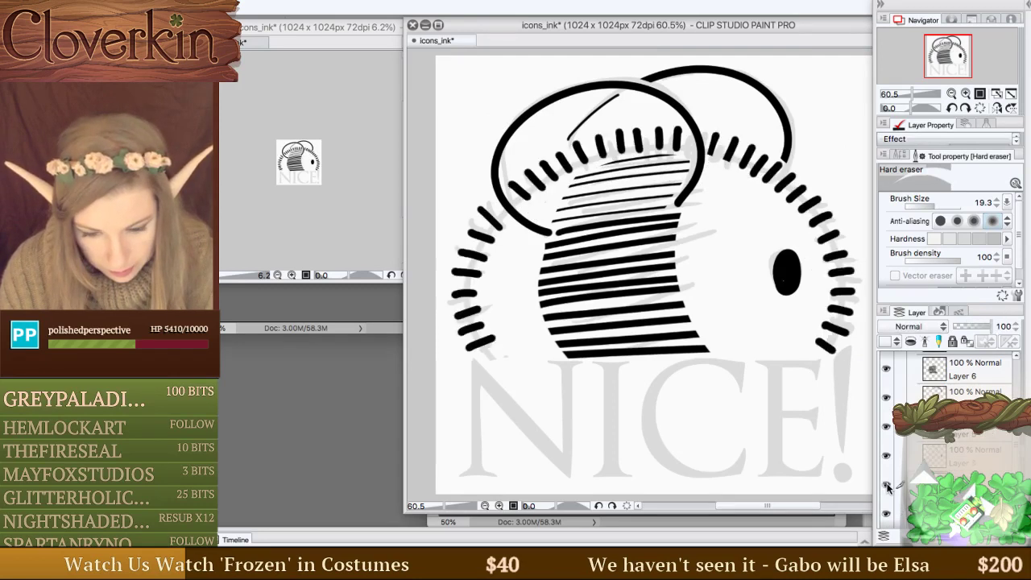
{"action": "key", "text": "m"}
{"action": "mouse_move", "coordinate": [686, 162]}
{"action": "left_mouse_down"}
{"action": "mouse_move", "coordinate": [694, 127]}
{"action": "mouse_move", "coordinate": [669, 114]}
{"action": "mouse_move", "coordinate": [593, 119]}
{"action": "mouse_move", "coordinate": [533, 145]}
{"action": "mouse_move", "coordinate": [506, 170]}
{"action": "mouse_move", "coordinate": [516, 193]}
{"action": "mouse_move", "coordinate": [689, 138]}
{"action": "left_mouse_up"}
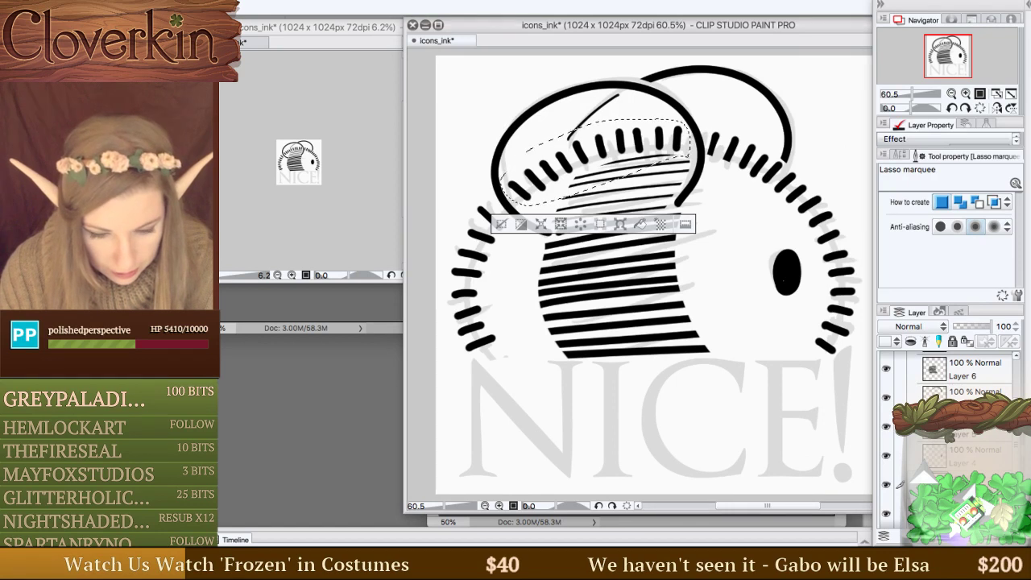
{"action": "key", "text": "super+d"}
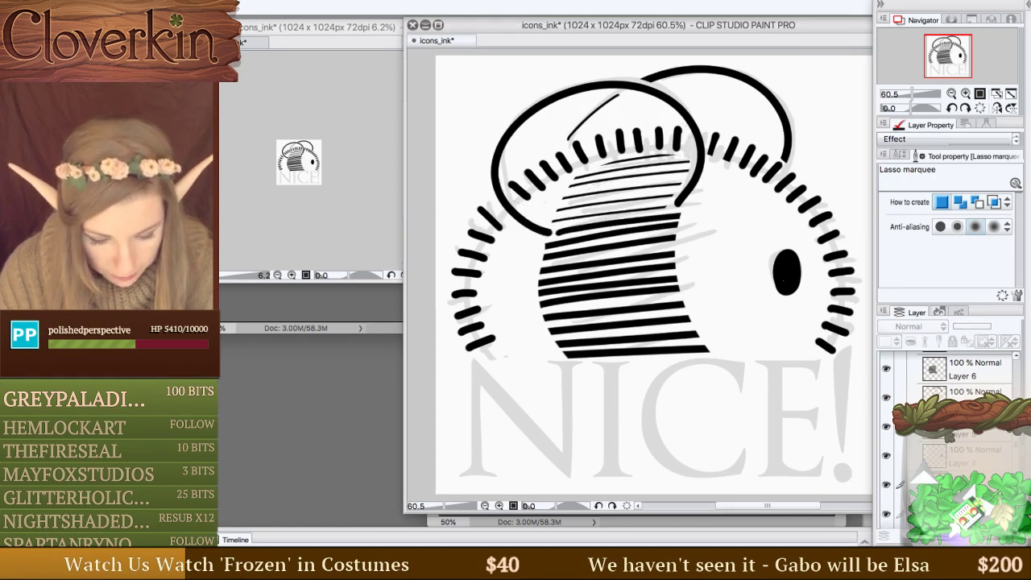
{"action": "mouse_move", "coordinate": [721, 119]}
{"action": "left_mouse_down"}
{"action": "mouse_move", "coordinate": [705, 168]}
{"action": "mouse_move", "coordinate": [739, 278]}
{"action": "mouse_move", "coordinate": [806, 377]}
{"action": "mouse_move", "coordinate": [874, 311]}
{"action": "mouse_move", "coordinate": [821, 120]}
{"action": "left_mouse_up"}
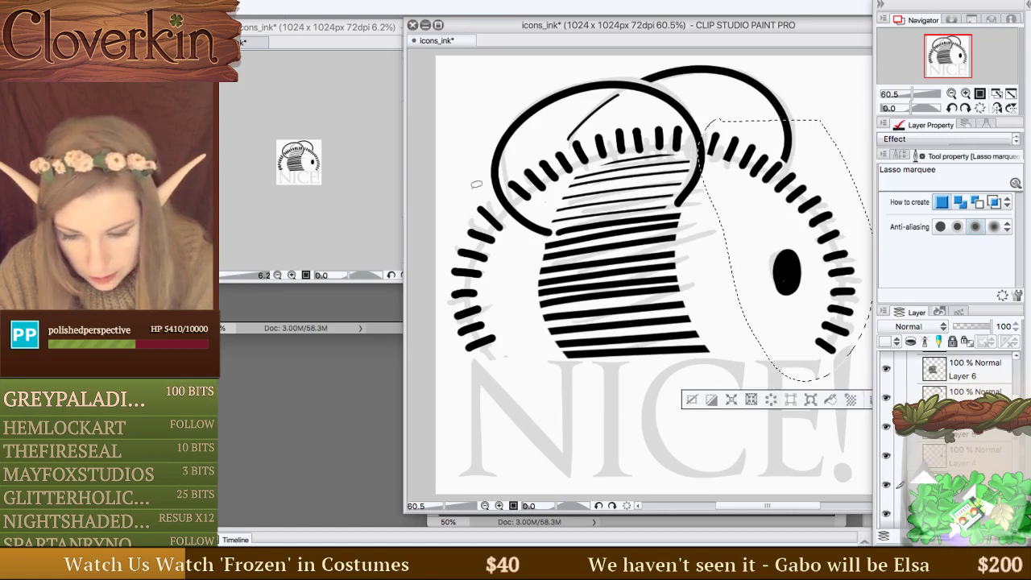
{"action": "mouse_move", "coordinate": [477, 185]}
{"action": "left_mouse_down"}
{"action": "mouse_move", "coordinate": [520, 245]}
{"action": "mouse_move", "coordinate": [438, 271]}
{"action": "mouse_move", "coordinate": [477, 190]}
{"action": "left_mouse_up"}
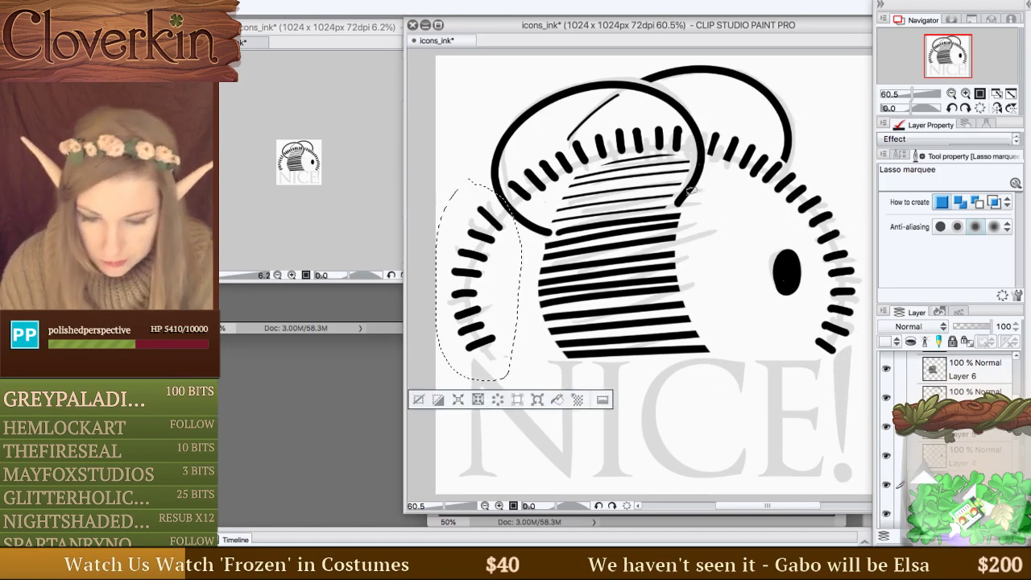
{"action": "key", "text": "ctrl+d"}
{"action": "key", "text": "e"}
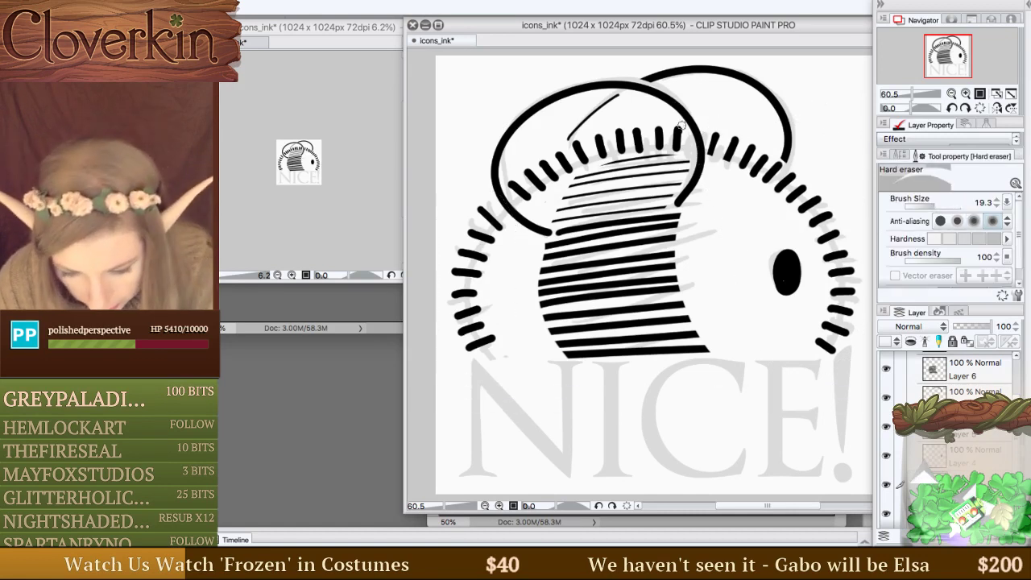
Toggle the layer holding the outer tick marks off and on to identify its strokes.
{"action": "left_click", "coordinate": [888, 513]}
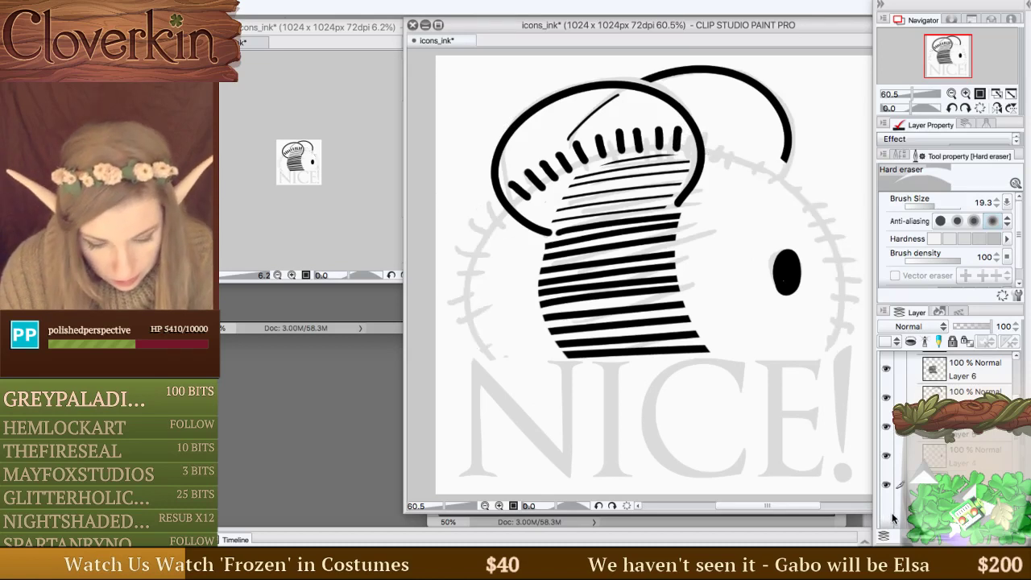
{"action": "left_click", "coordinate": [926, 514]}
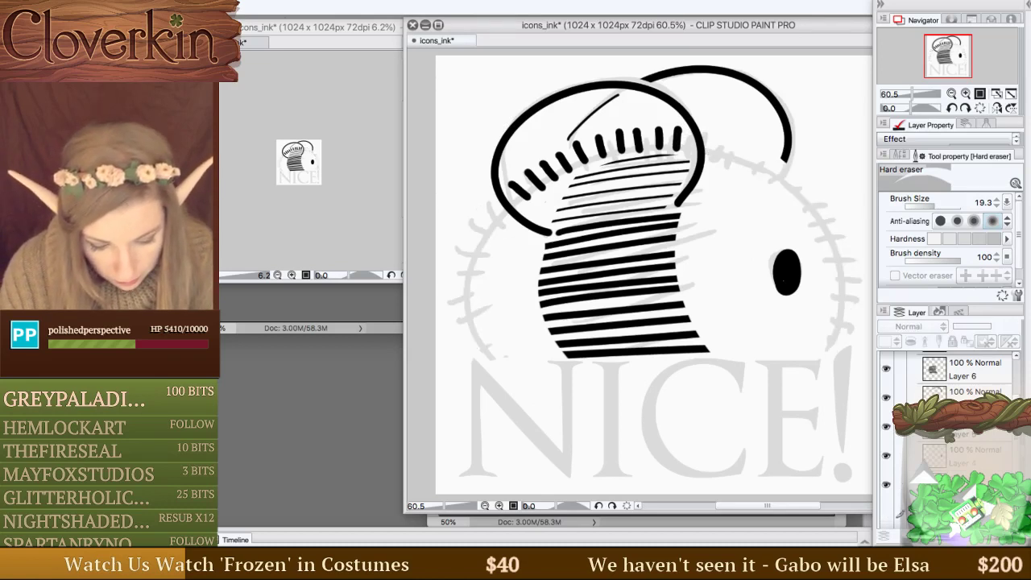
{"action": "left_click", "coordinate": [888, 513]}
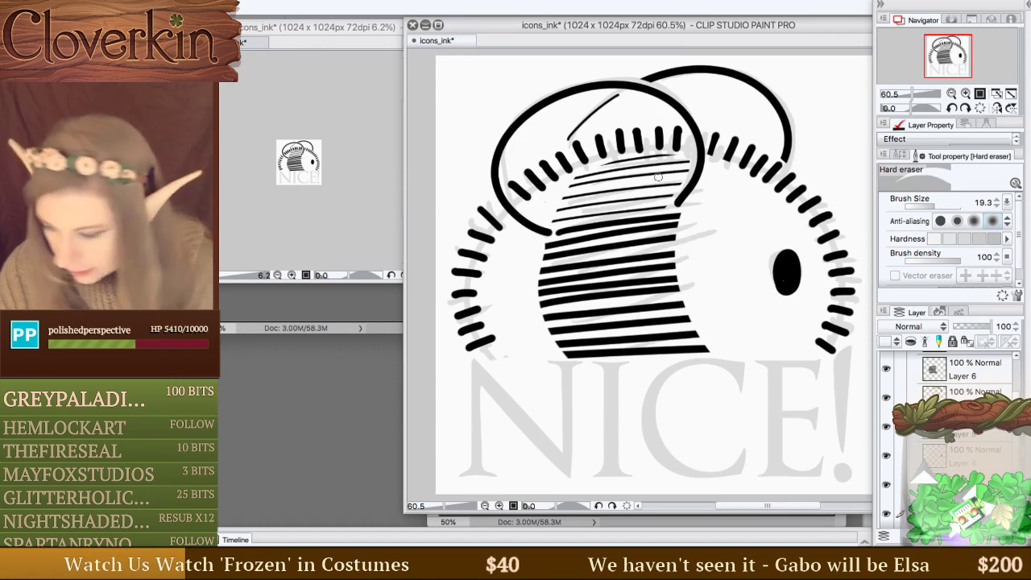
{"action": "key", "text": "m"}
{"action": "mouse_move", "coordinate": [679, 149]}
{"action": "left_mouse_down"}
{"action": "mouse_move", "coordinate": [702, 138]}
{"action": "mouse_move", "coordinate": [644, 203]}
{"action": "mouse_move", "coordinate": [542, 122]}
{"action": "mouse_move", "coordinate": [612, 113]}
{"action": "left_mouse_up"}
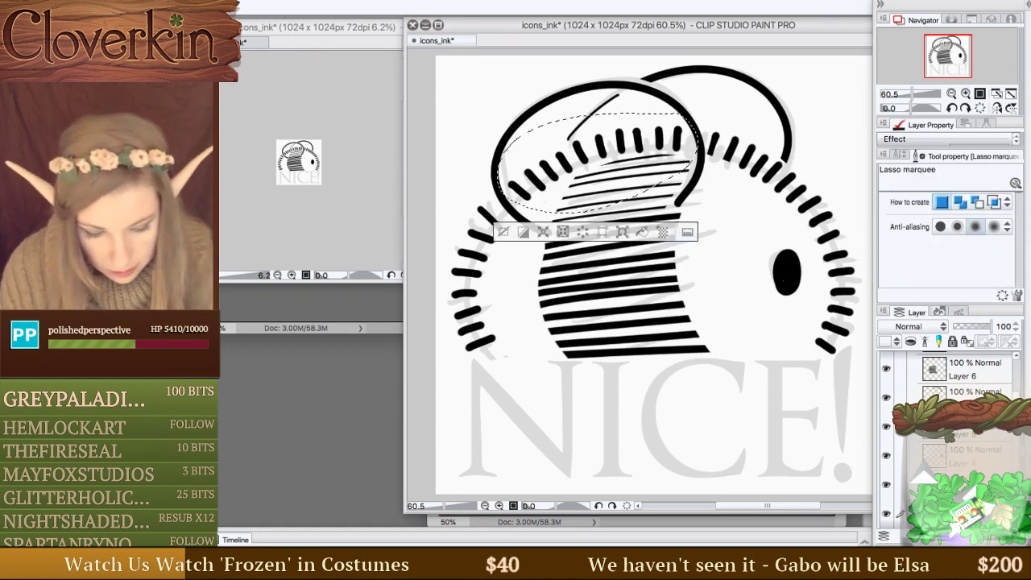
{"action": "key", "text": "ctrl+d"}
Thin the short tick marks inside the large front loop using the Hard eraser at brush size 19.3.
{"action": "key", "text": "e"}
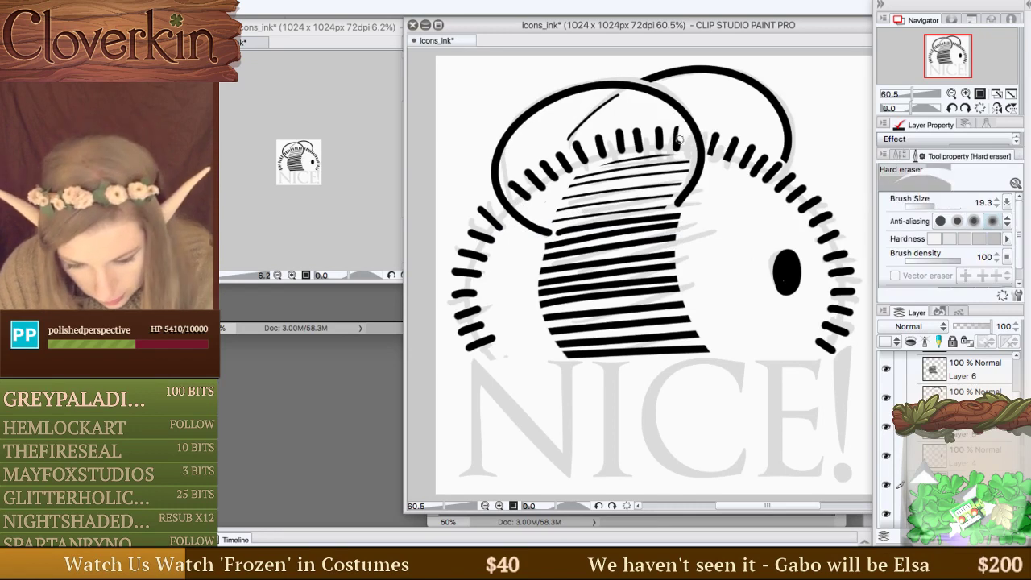
{"action": "left_click_drag", "start_coordinate": [660, 117], "coordinate": [661, 147]}
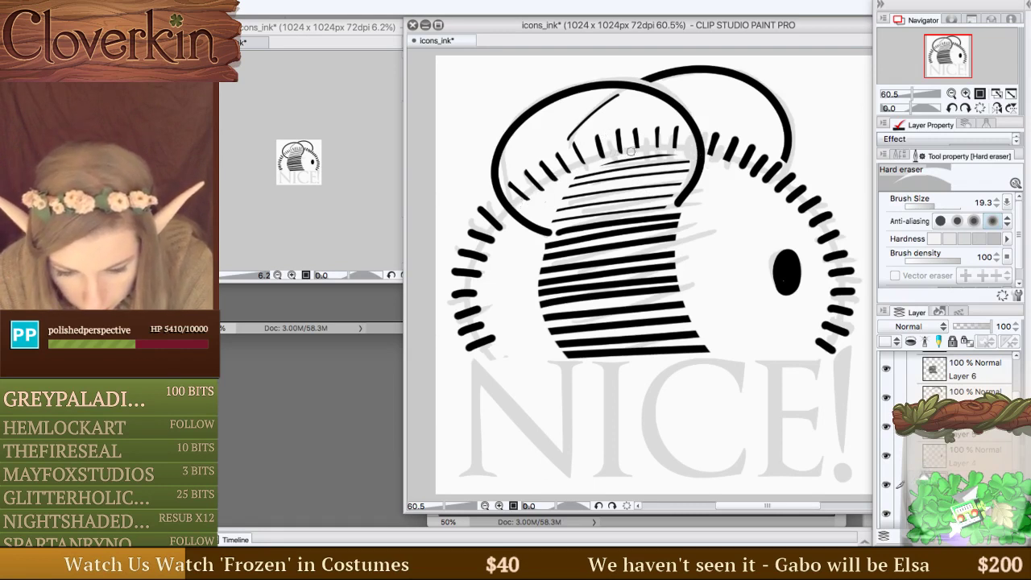
{"action": "mouse_move", "coordinate": [630, 151]}
{"action": "left_mouse_down"}
{"action": "mouse_move", "coordinate": [553, 179]}
{"action": "mouse_move", "coordinate": [524, 207]}
{"action": "left_mouse_up"}
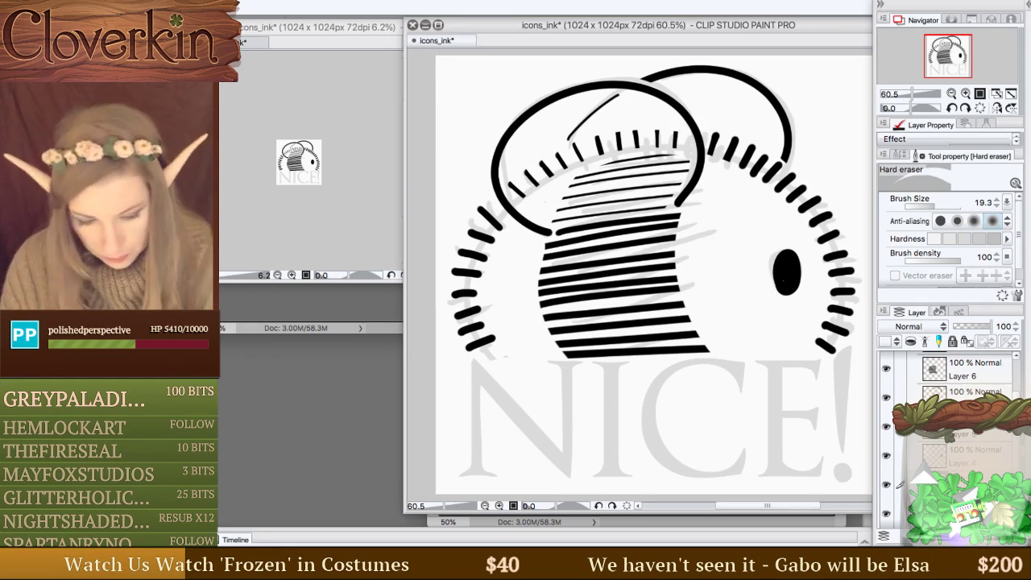
Hide the sketch layer to review the thinned tick marks on white, and show the sketch again.
{"action": "scroll", "coordinate": [950, 435], "scroll_direction": "down", "scroll_amount": 2}
{"action": "left_click", "coordinate": [888, 467]}
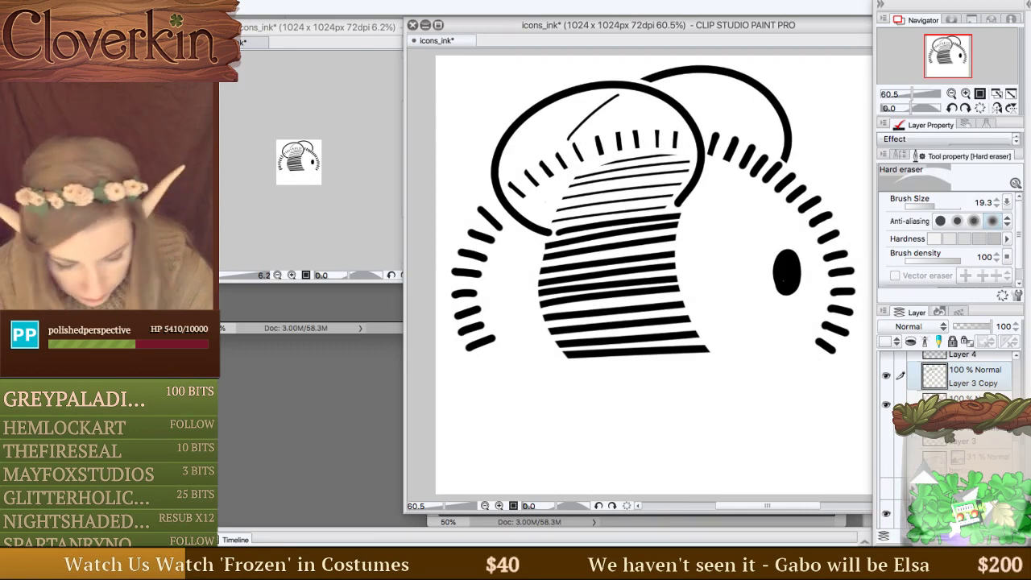
{"action": "left_click", "coordinate": [887, 462]}
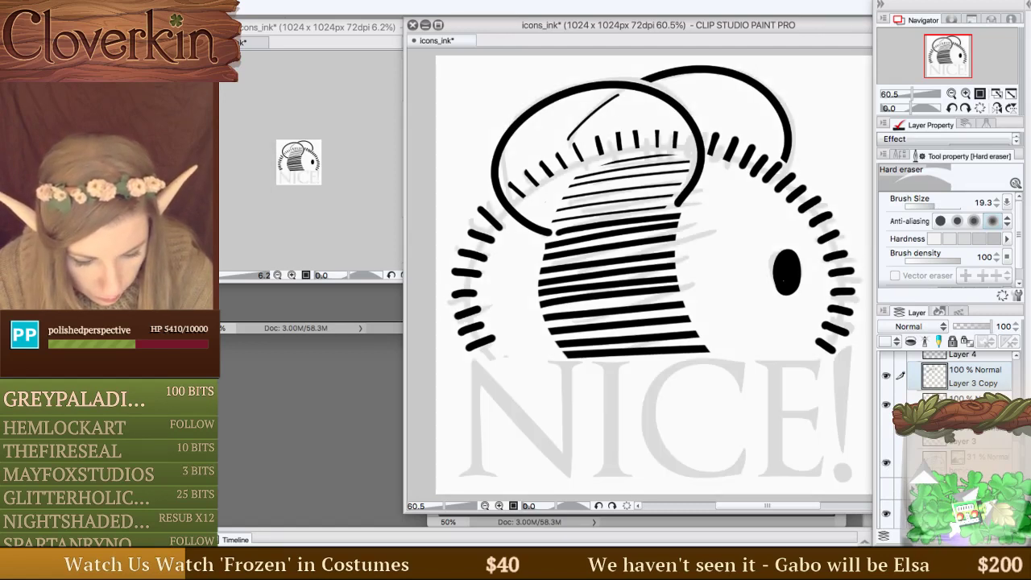
Toggle the back loop's layer and the front loop's layer off and on to identify their strokes.
{"action": "scroll", "coordinate": [950, 402], "scroll_direction": "up", "scroll_amount": 3}
{"action": "left_click", "coordinate": [887, 464]}
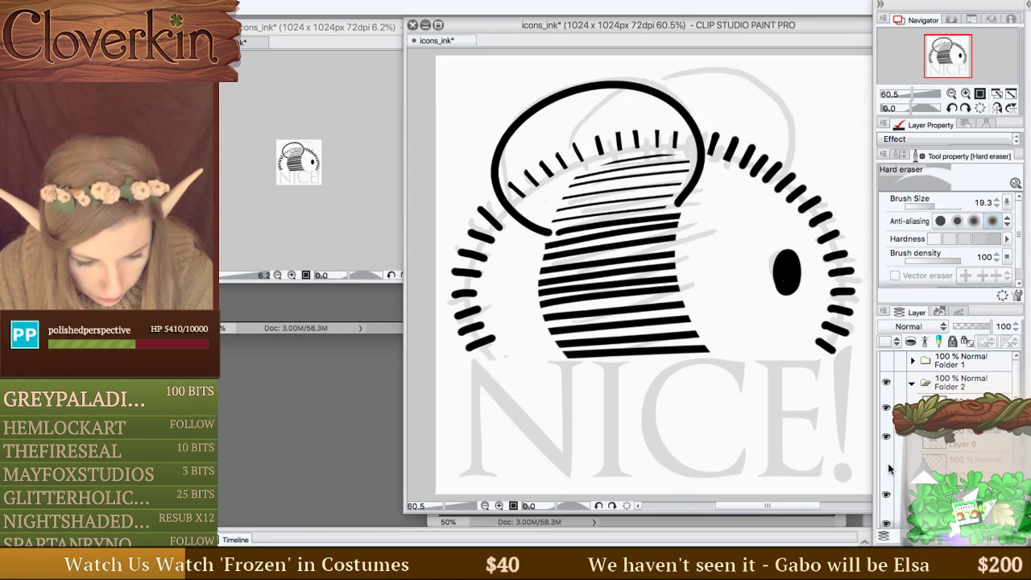
{"action": "left_click", "coordinate": [887, 465]}
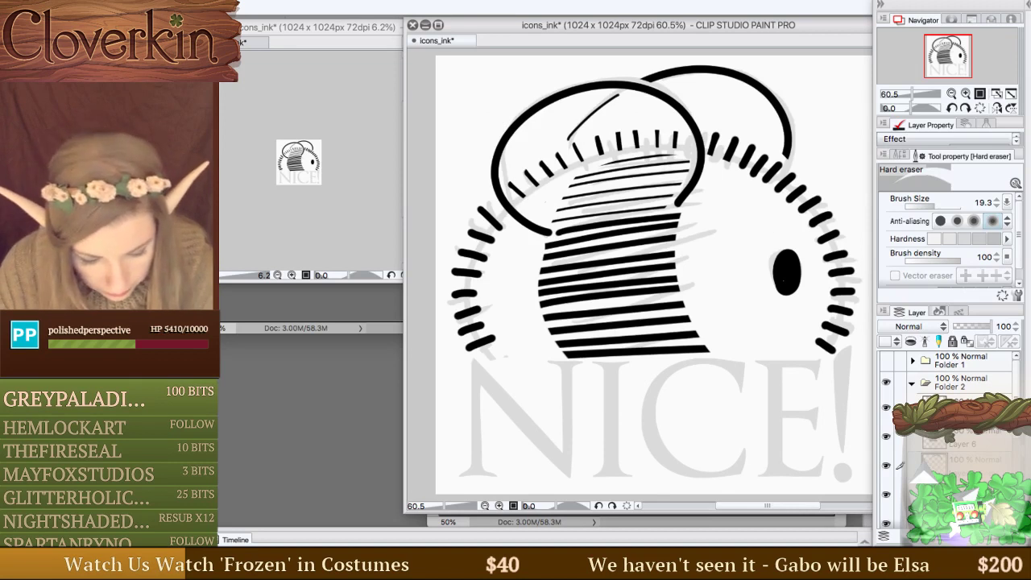
{"action": "left_click", "coordinate": [886, 495]}
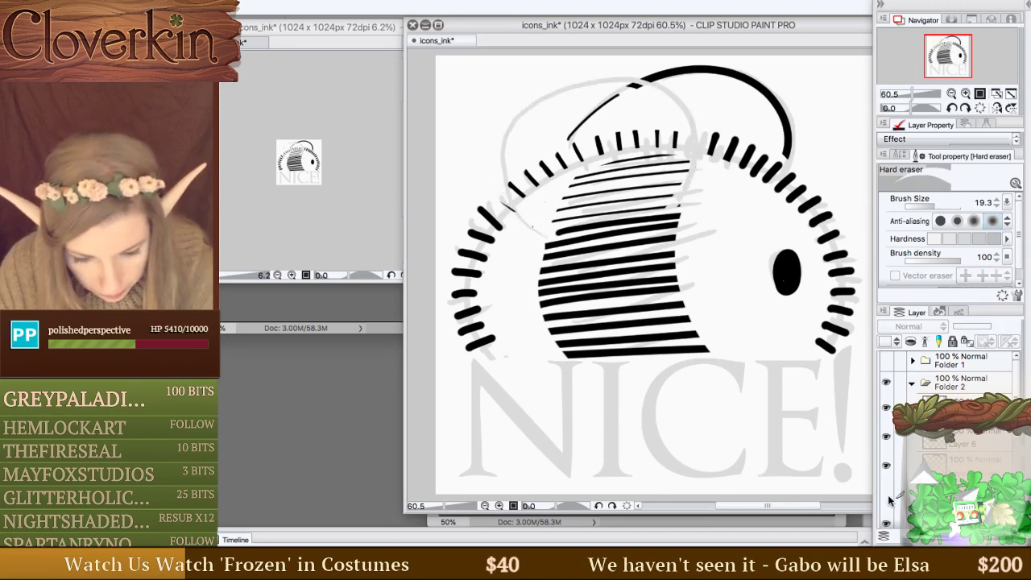
{"action": "left_click", "coordinate": [887, 495]}
Collapse Folder 2 in the layer list and save the icons_ink document.
{"action": "scroll", "coordinate": [934, 435], "scroll_direction": "down", "scroll_amount": 2}
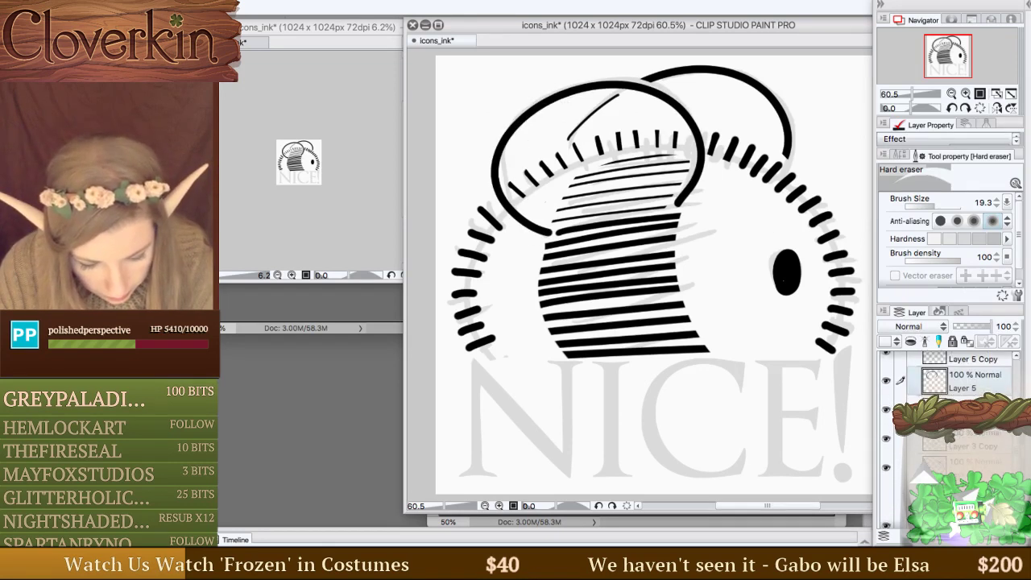
{"action": "left_click", "coordinate": [900, 467]}
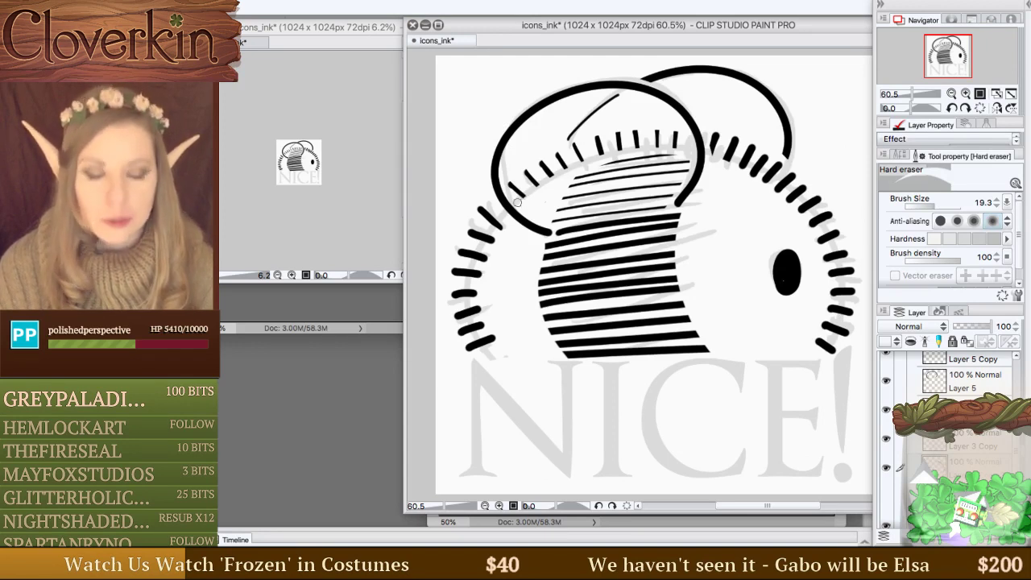
{"action": "scroll", "coordinate": [950, 378], "scroll_direction": "up", "scroll_amount": 3}
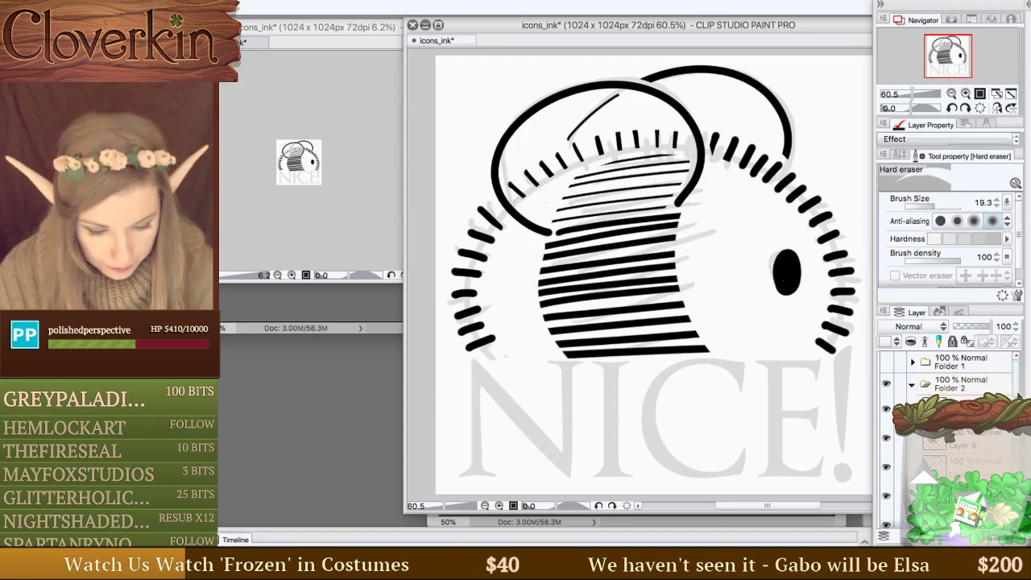
{"action": "left_click", "coordinate": [913, 384]}
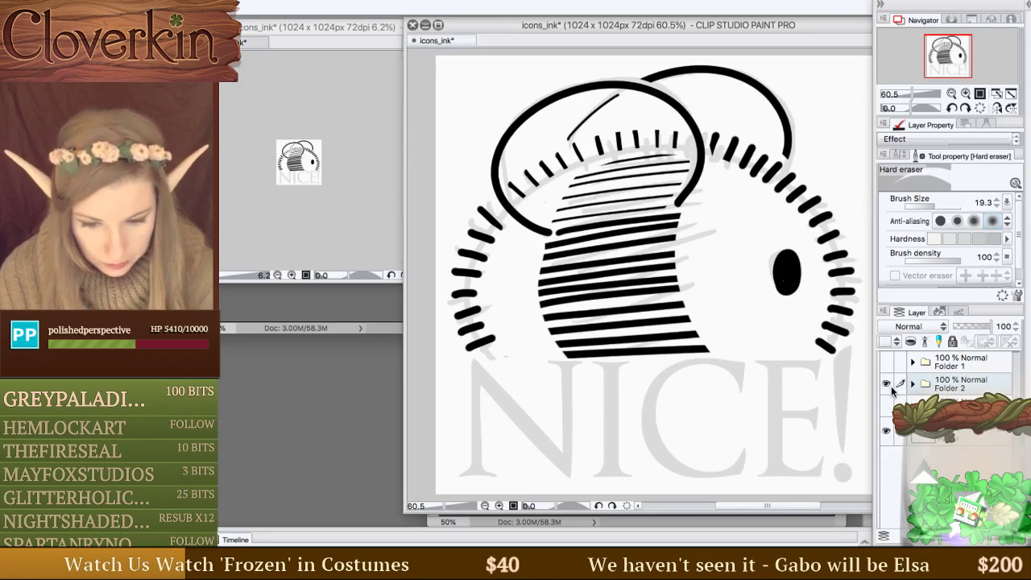
{"action": "key", "text": "ctrl+s"}
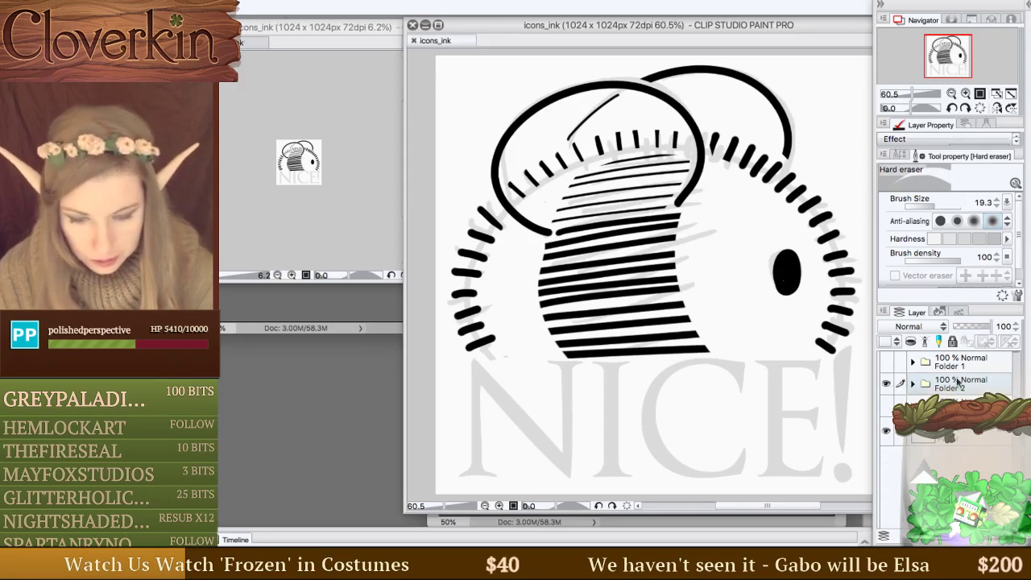
Try to combine the line art layers inside Folder 2 with Merge Layers.
{"action": "left_click", "coordinate": [913, 384]}
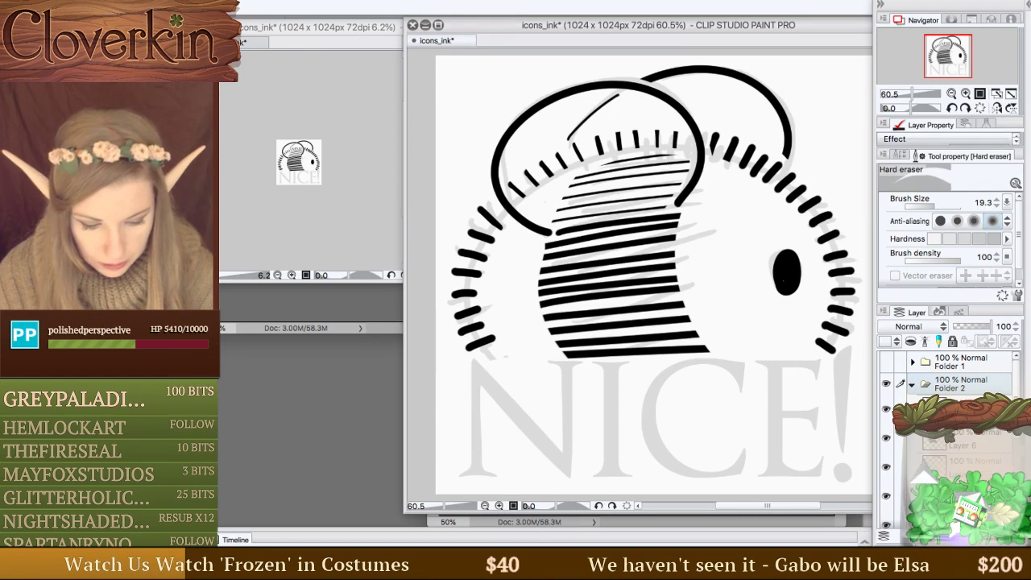
{"action": "scroll", "coordinate": [950, 387], "scroll_direction": "down", "scroll_amount": 5}
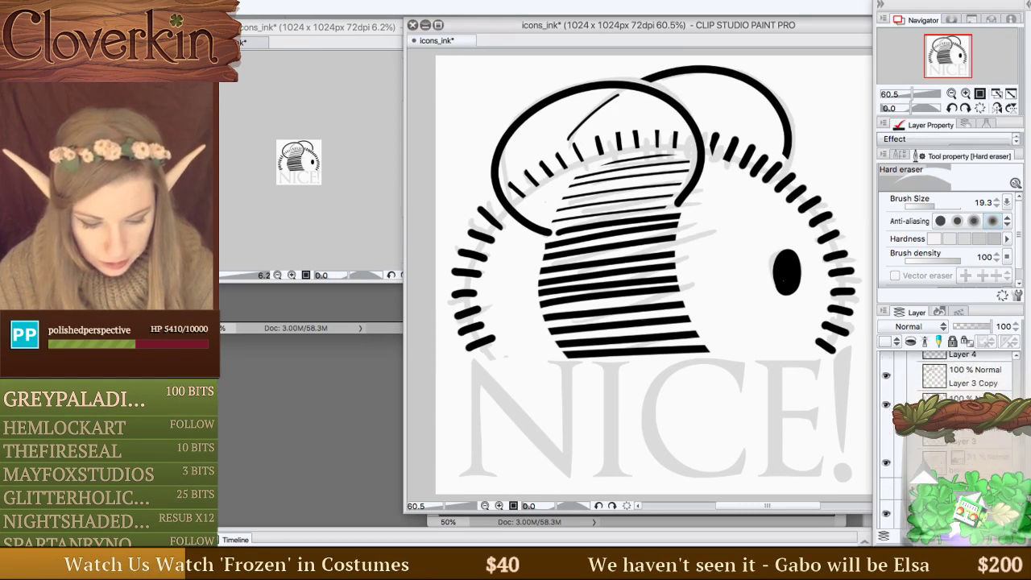
{"action": "left_click", "coordinate": [900, 376]}
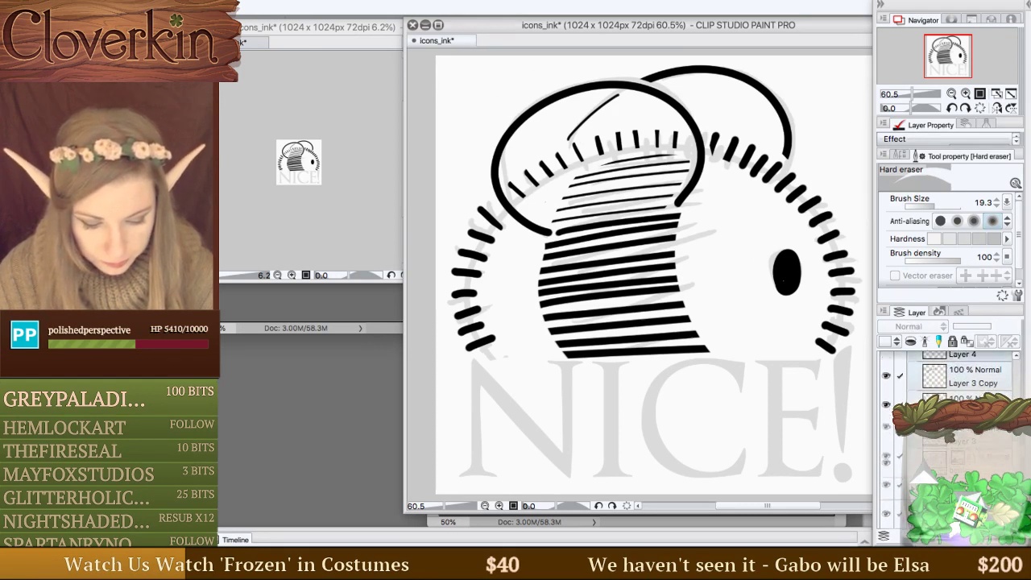
{"action": "scroll", "coordinate": [959, 379], "scroll_direction": "up", "scroll_amount": 3}
{"action": "right_click", "coordinate": [960, 376]}
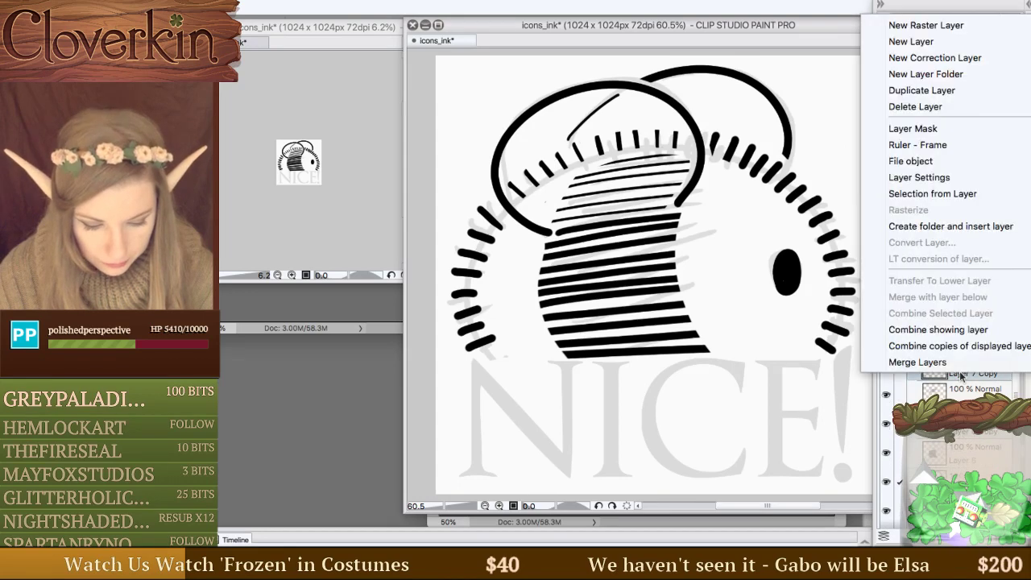
{"action": "left_click", "coordinate": [956, 364]}
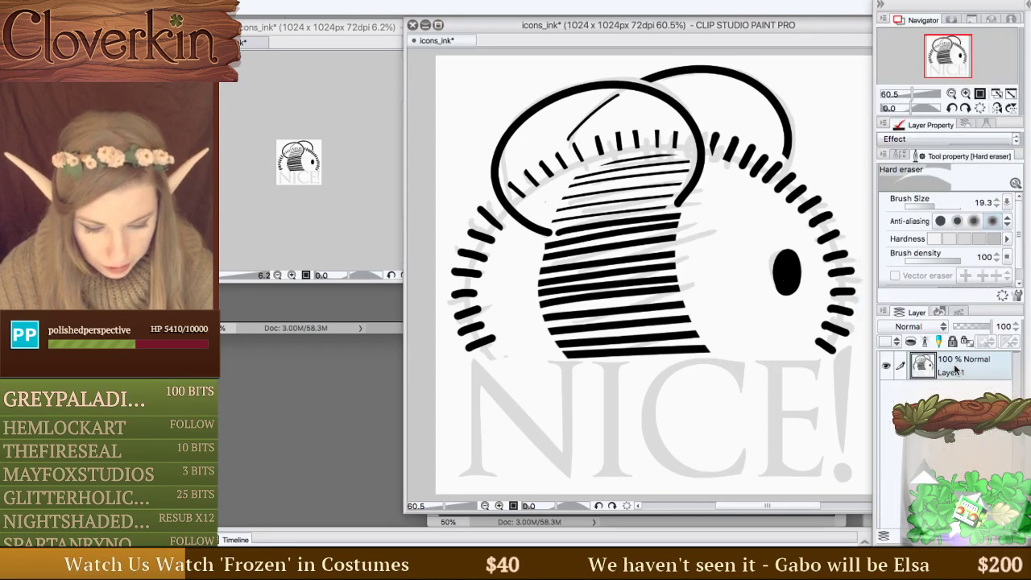
Undo the layer merge and the layer changes made just before it.
{"action": "key", "text": "ctrl+z"}
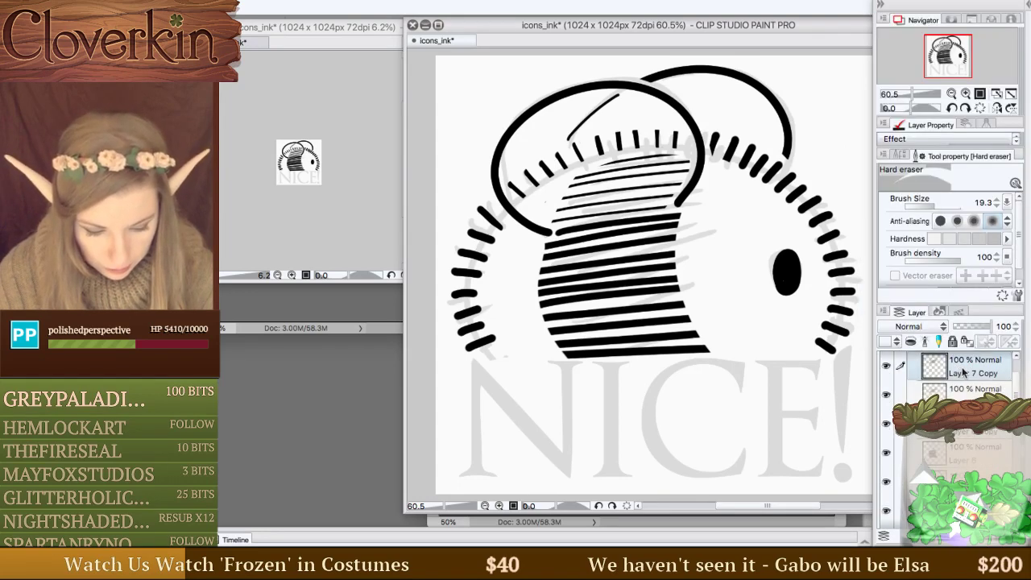
{"action": "key", "text": "ctrl+z"}
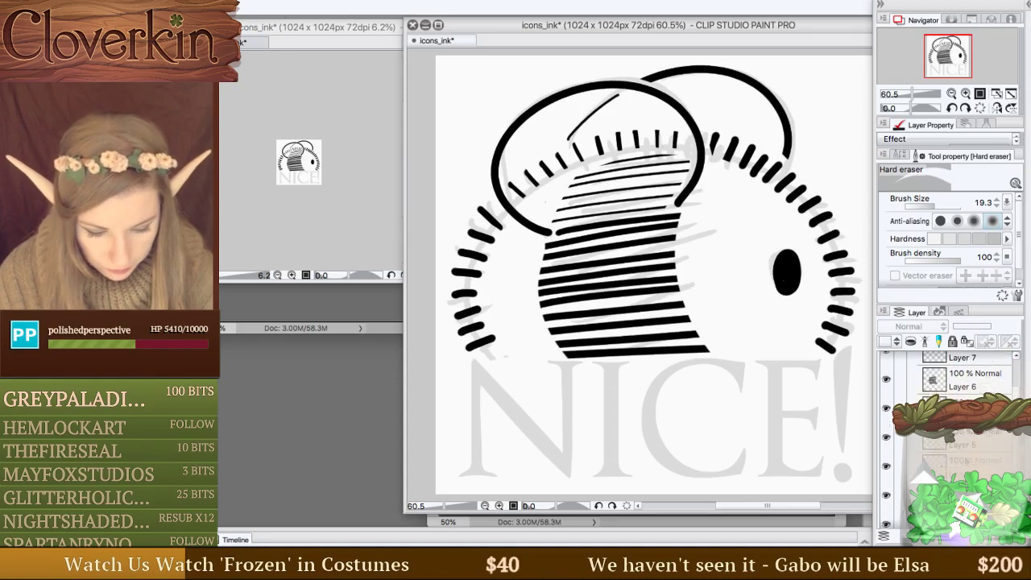
{"action": "key", "text": "ctrl+z"}
{"action": "key", "text": "ctrl+z"}
{"action": "key", "text": "ctrl+z"}
{"action": "key", "text": "ctrl+z"}
{"action": "key", "text": "ctrl+z"}
{"action": "key", "text": "ctrl+z"}
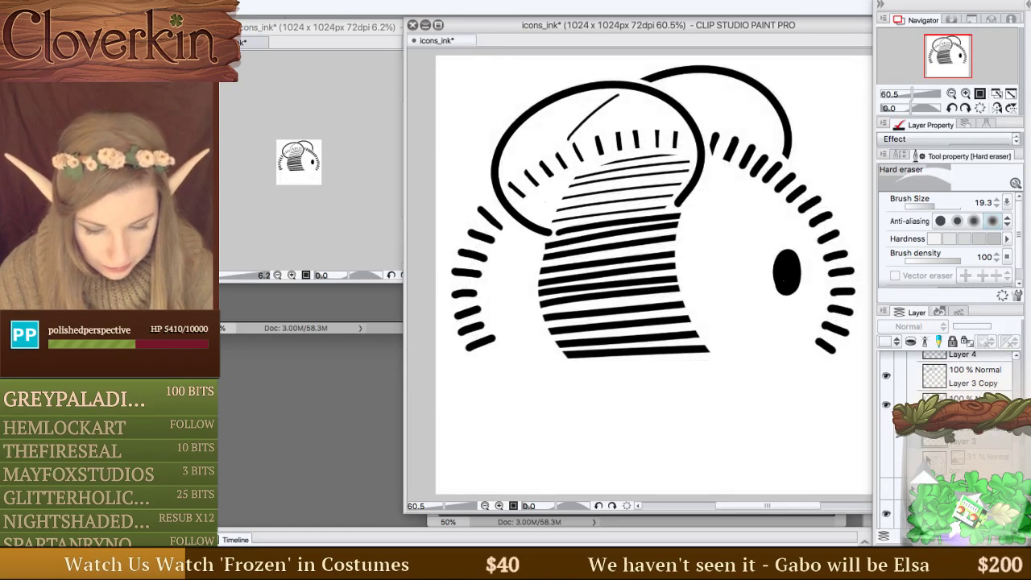
Try Merge Layers on the duplicate of Folder 2 and undo the merge.
{"action": "left_click", "coordinate": [956, 392]}
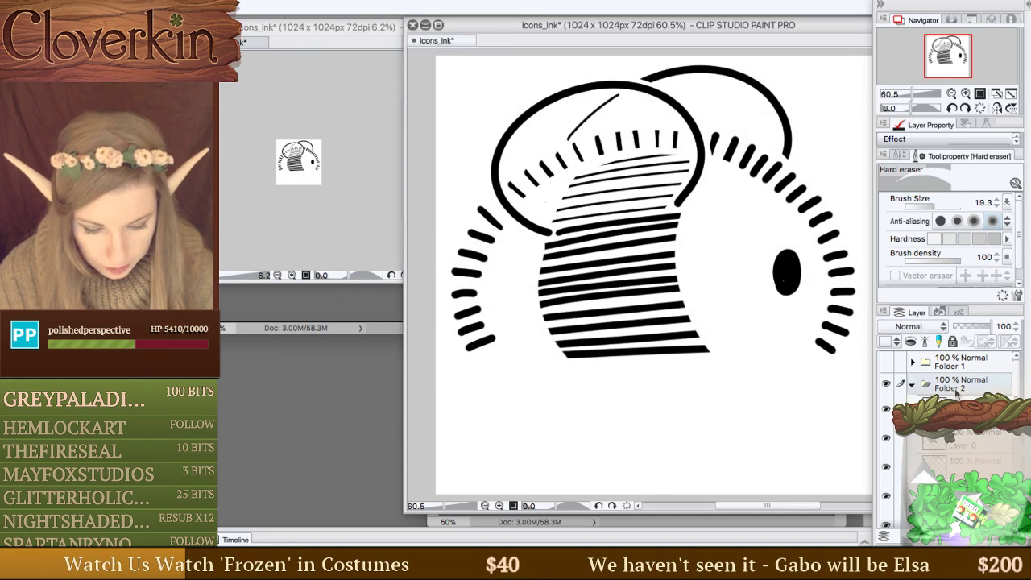
{"action": "key", "text": "ctrl+z"}
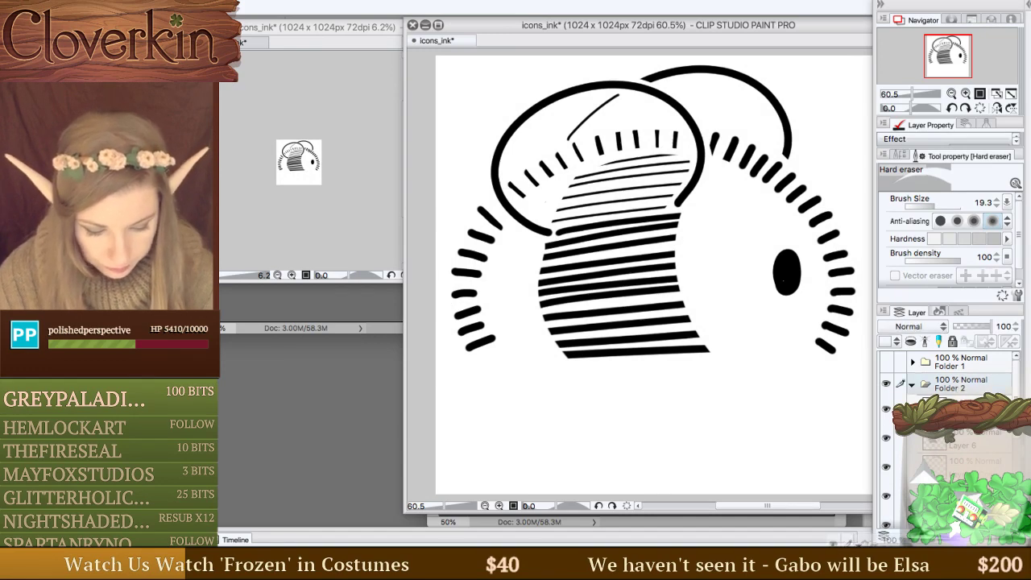
{"action": "right_click", "coordinate": [955, 394]}
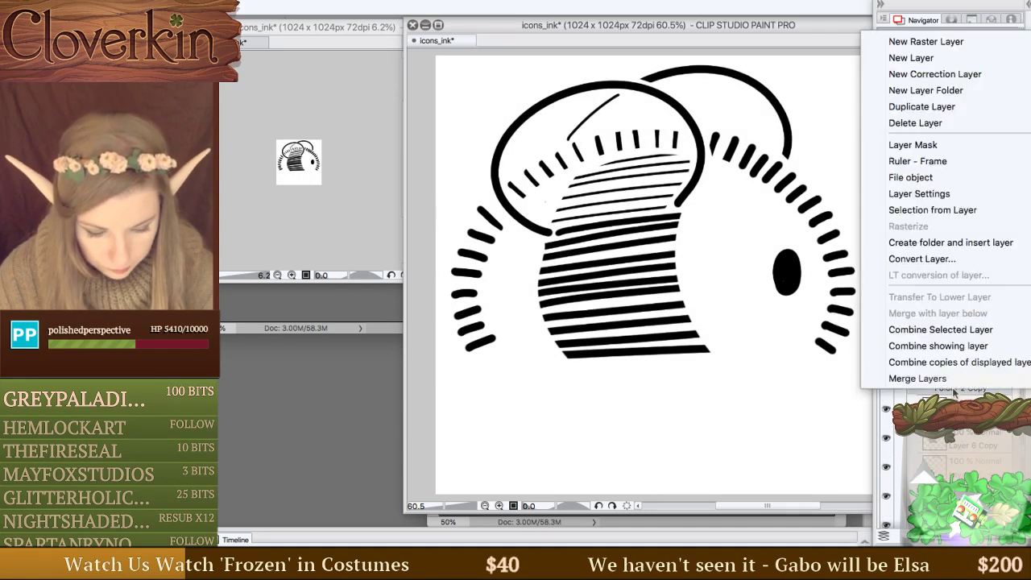
{"action": "left_click", "coordinate": [953, 390]}
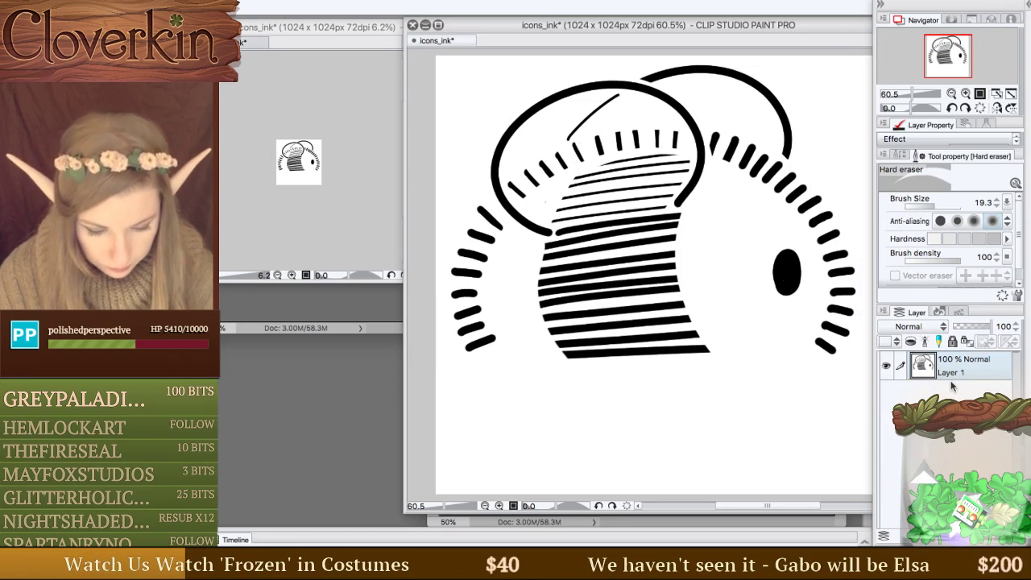
{"action": "key", "text": "ctrl+z"}
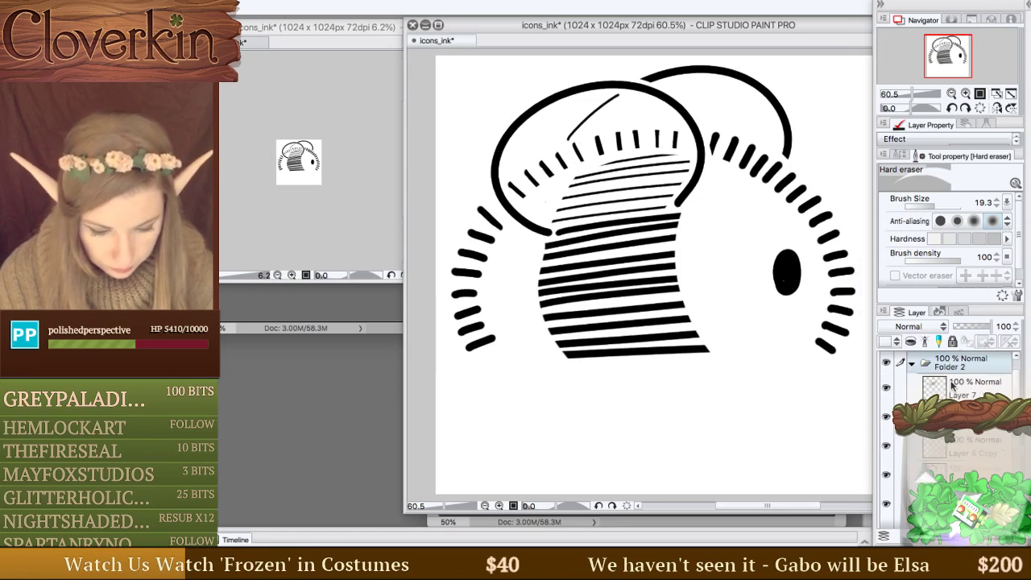
Collapse and duplicate Folder 2, and try combining copies of the displayed layers.
{"action": "left_click", "coordinate": [913, 365]}
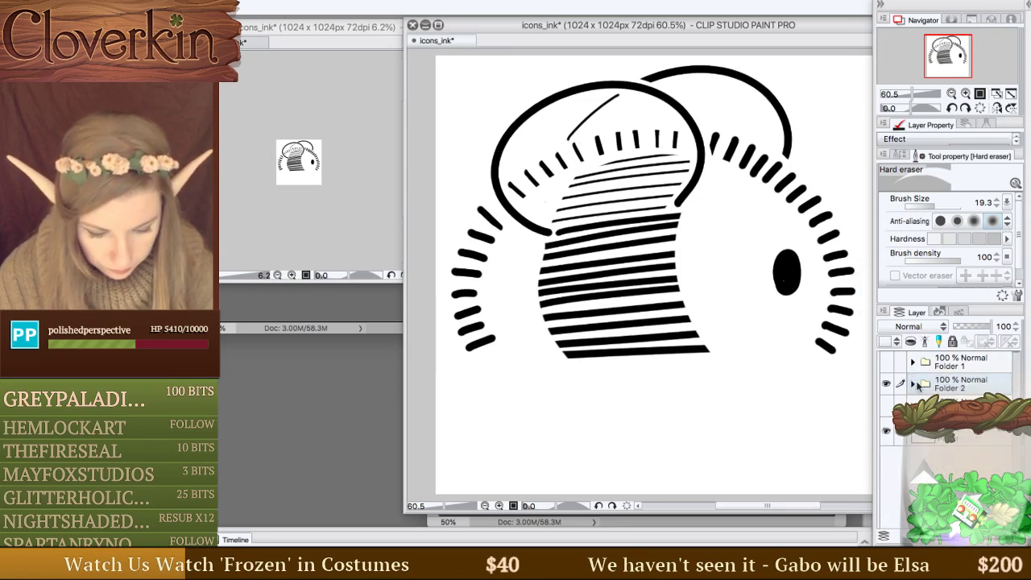
{"action": "left_click_drag", "start_coordinate": [941, 390], "coordinate": [887, 341]}
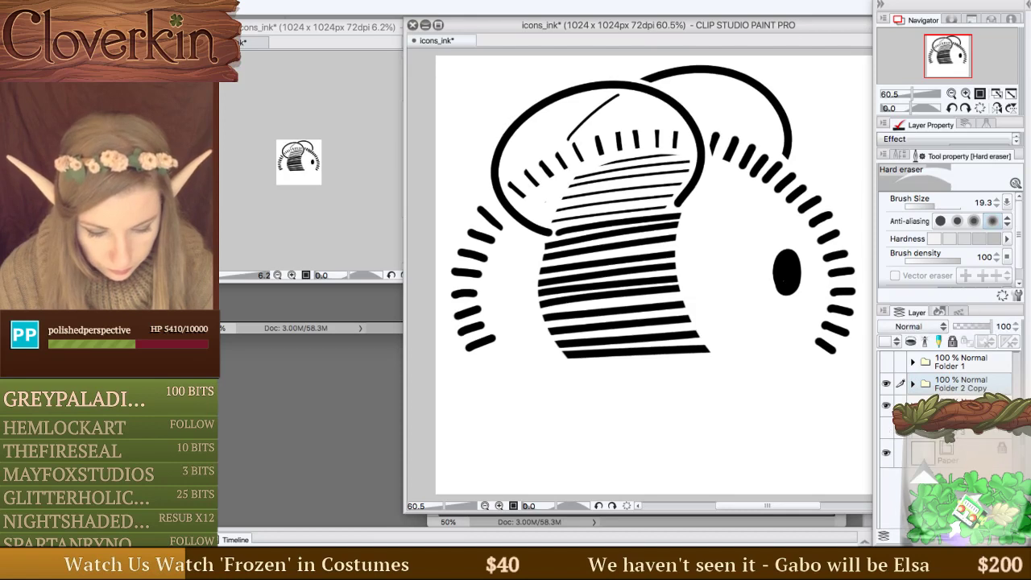
{"action": "right_click", "coordinate": [950, 385]}
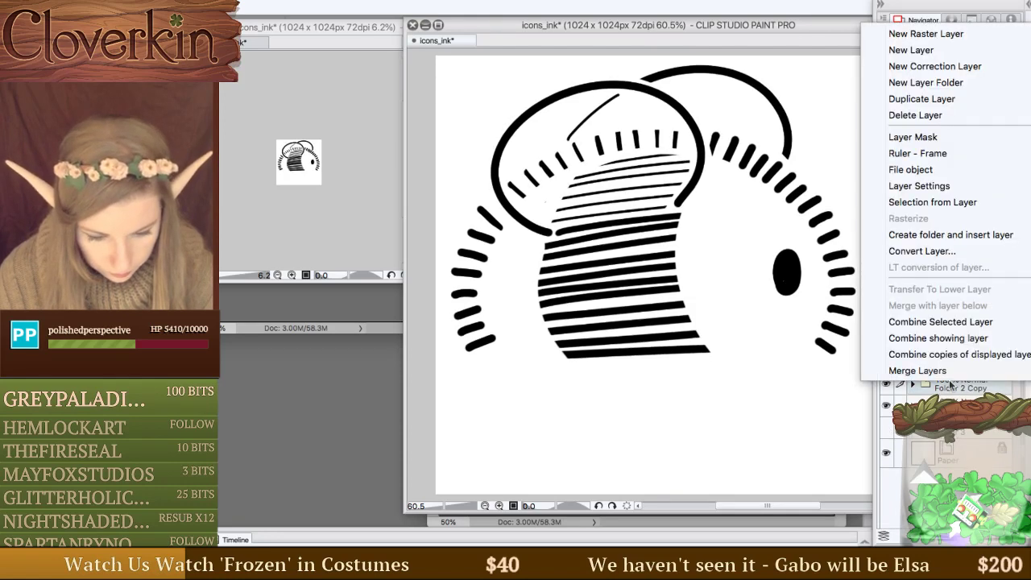
{"action": "left_click", "coordinate": [969, 355]}
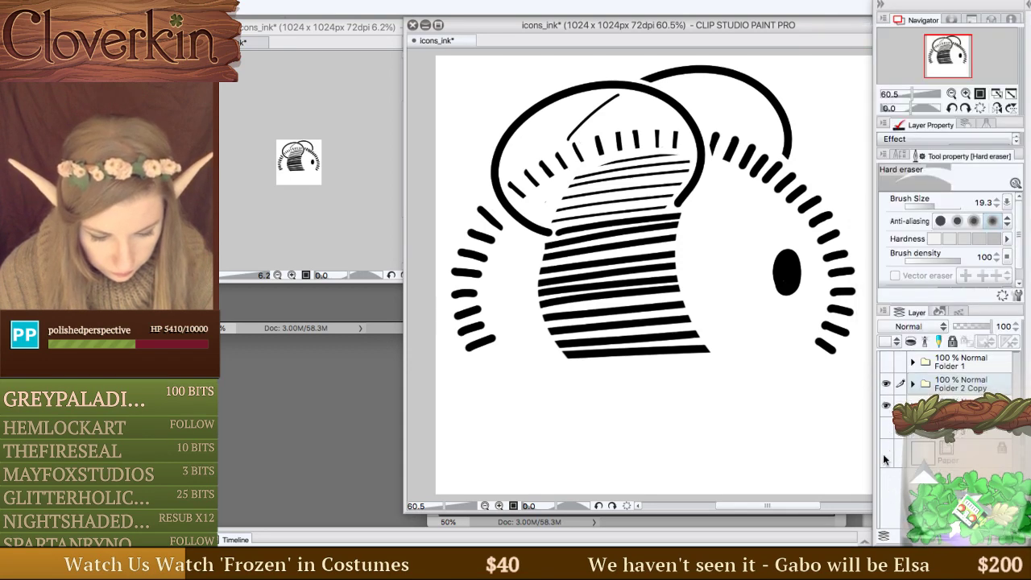
Hide the Paper layer and combine copies of the displayed layers into a new layer.
{"action": "left_click", "coordinate": [886, 459]}
{"action": "right_click", "coordinate": [944, 386]}
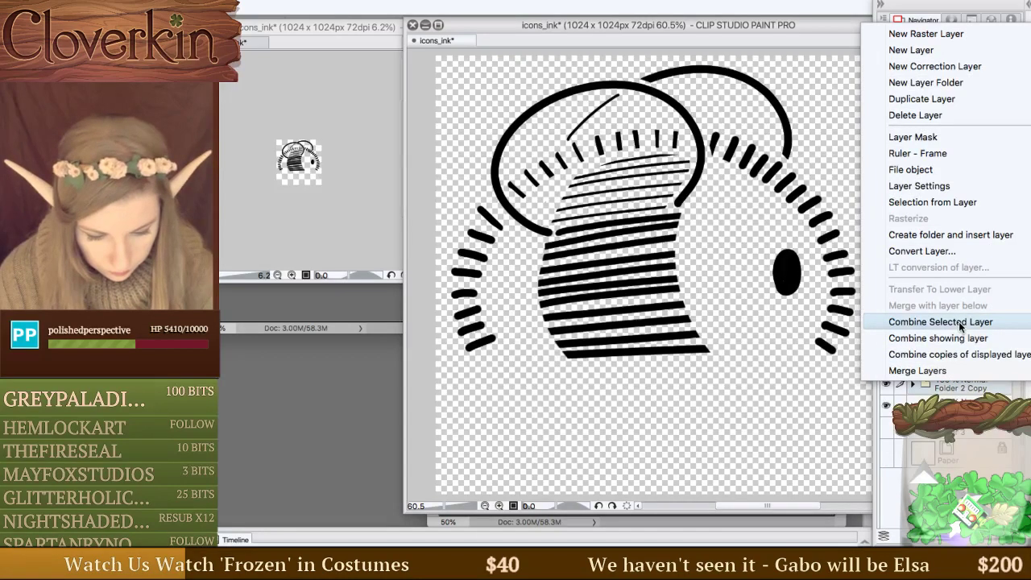
{"action": "left_click", "coordinate": [957, 355]}
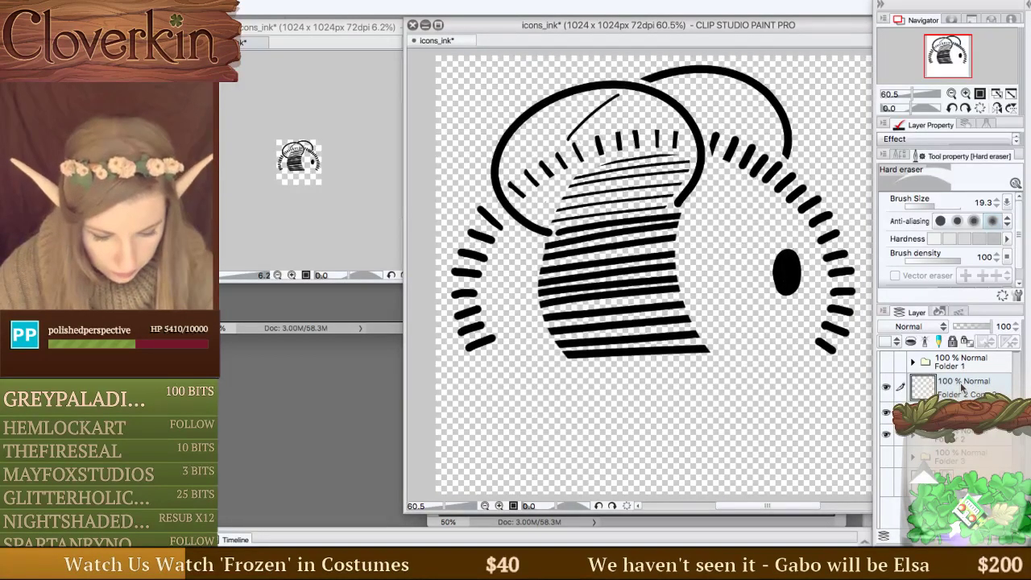
Remove the combined layer and the Folder 2 Copy folder from icons_ink.
{"action": "key", "text": "Delete"}
{"action": "key", "text": "Escape"}
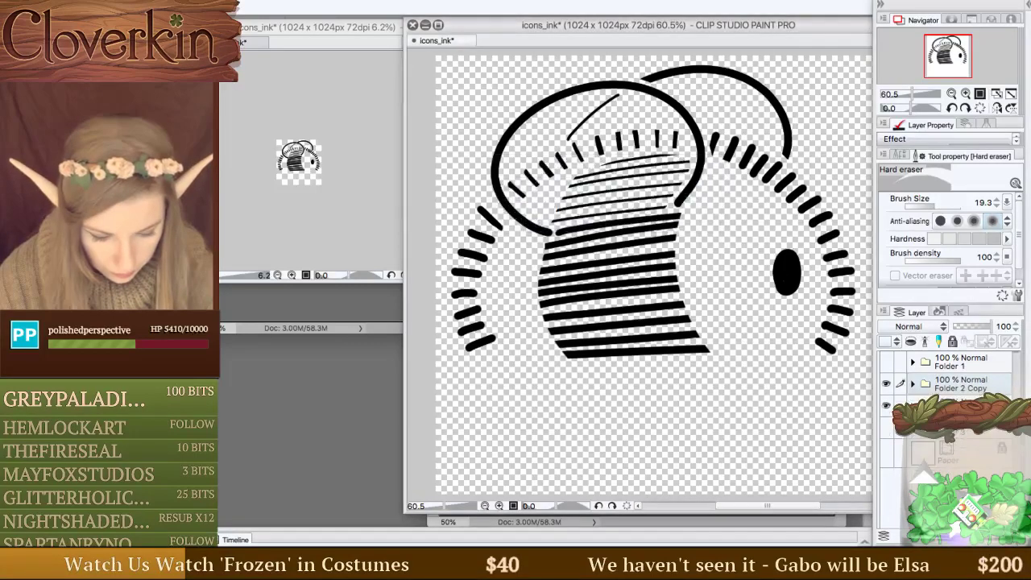
{"action": "key", "text": "Delete"}
{"action": "key", "text": "Return"}
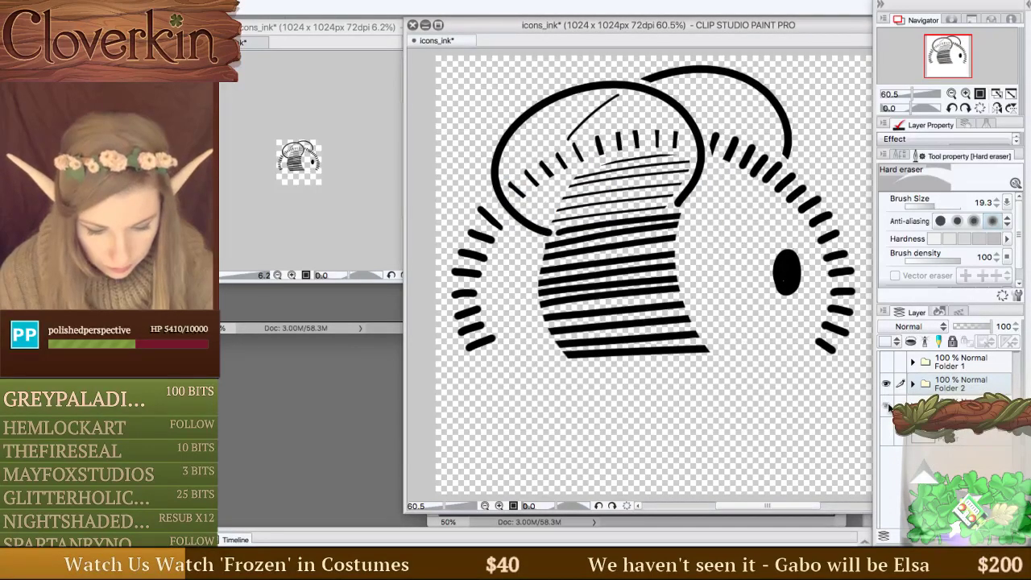
Show Folder 1, hide Folder 2 and the sketch beneath it, and save icons_ink.
{"action": "left_click", "coordinate": [887, 406]}
{"action": "left_click", "coordinate": [888, 361]}
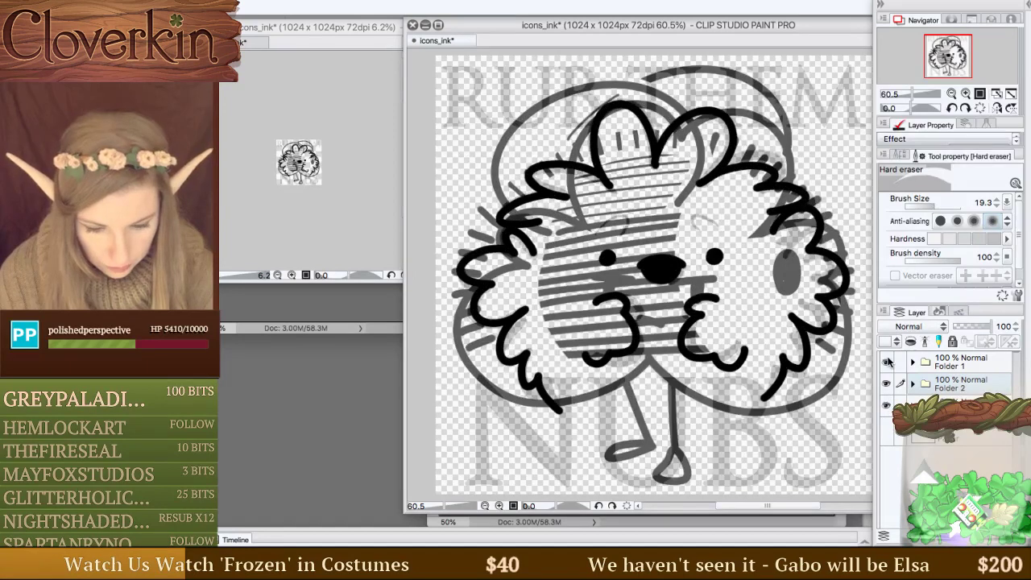
{"action": "left_click", "coordinate": [886, 383]}
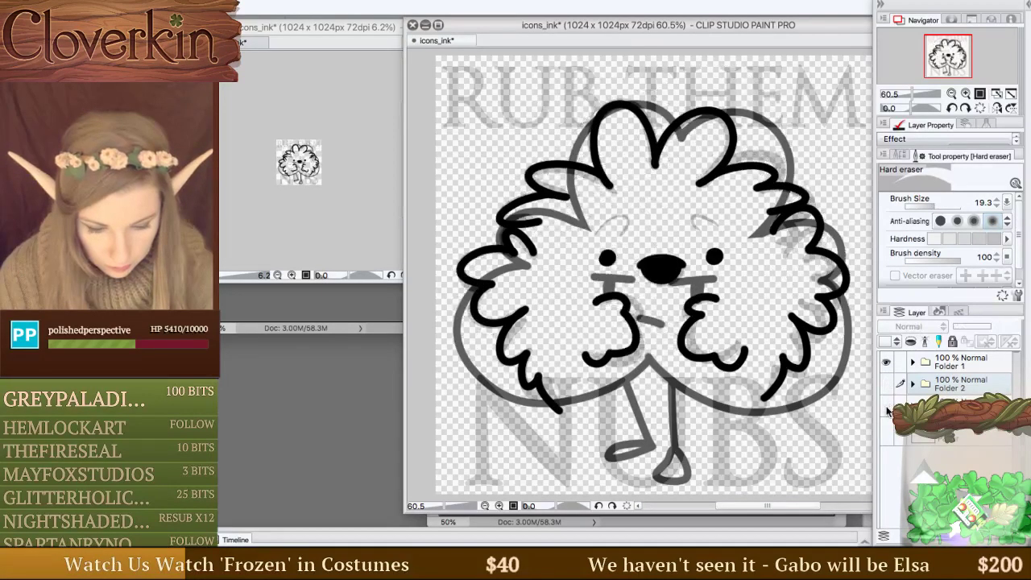
{"action": "left_click", "coordinate": [887, 407]}
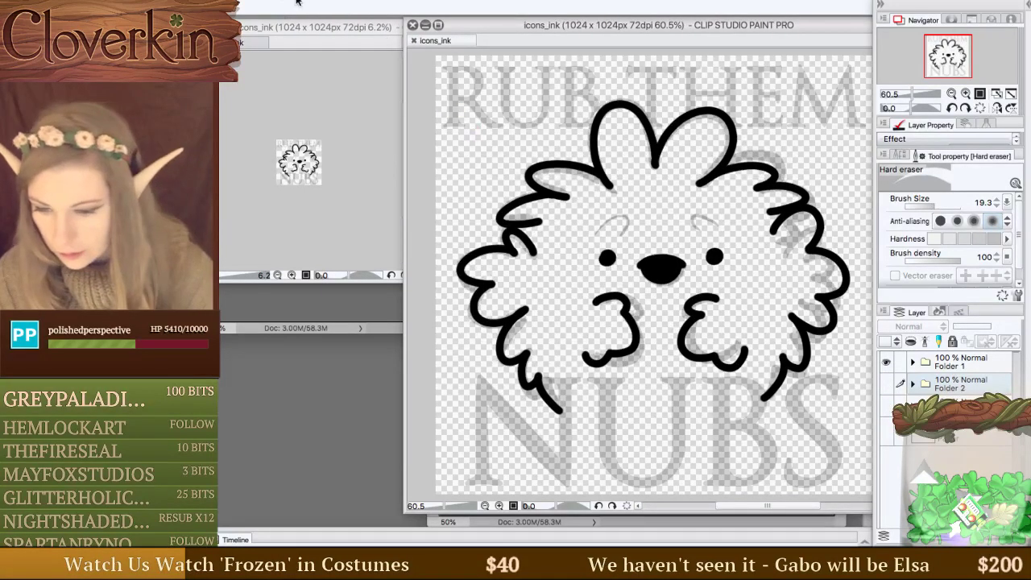
Switch to Photoshop, paste the copied line art into icons_color.psd, and delete the pasted layer.
{"action": "left_click", "coordinate": [266, 1]}
{"action": "left_click", "coordinate": [335, 384]}
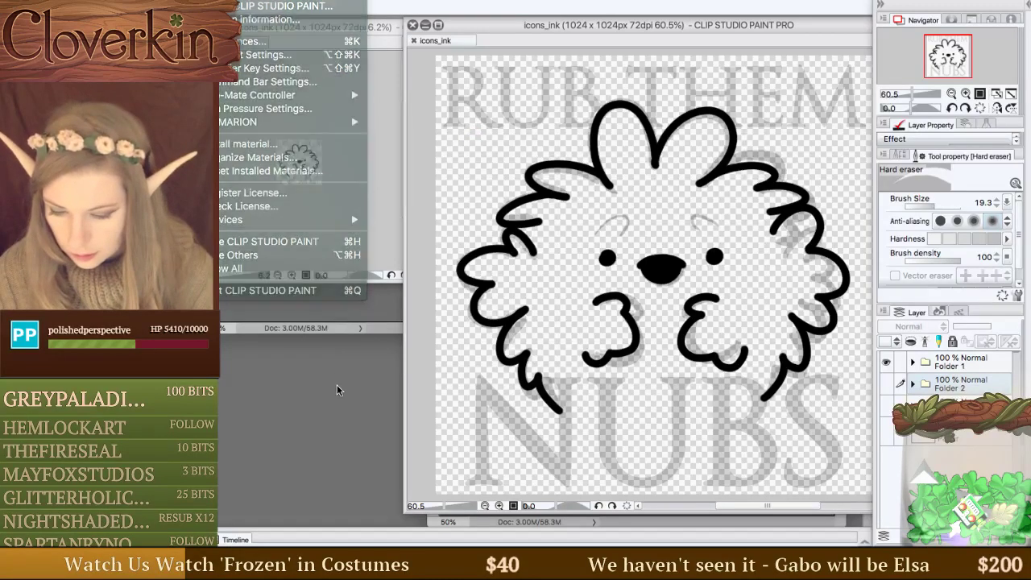
{"action": "key", "text": "super+v"}
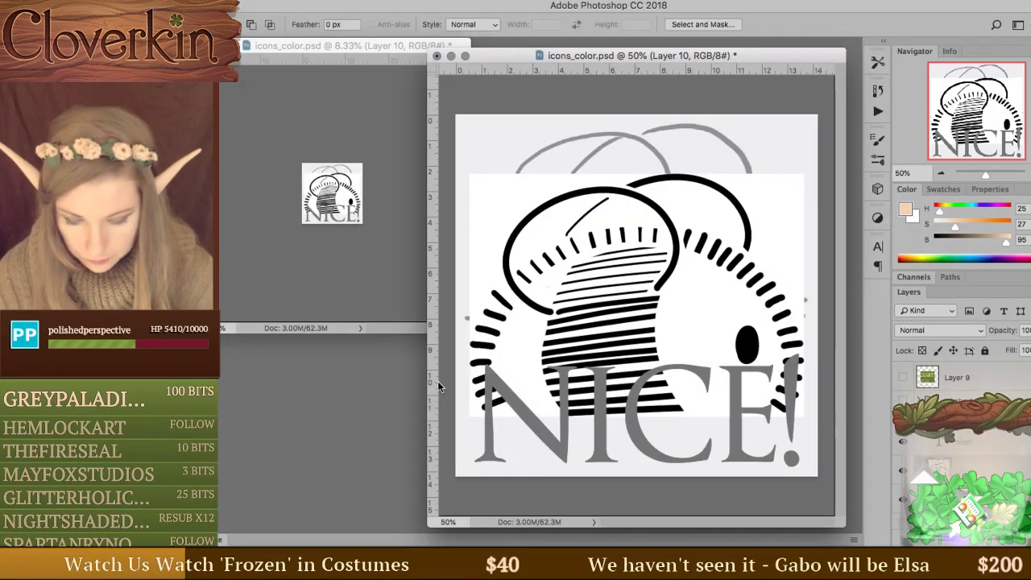
{"action": "key", "text": "Delete"}
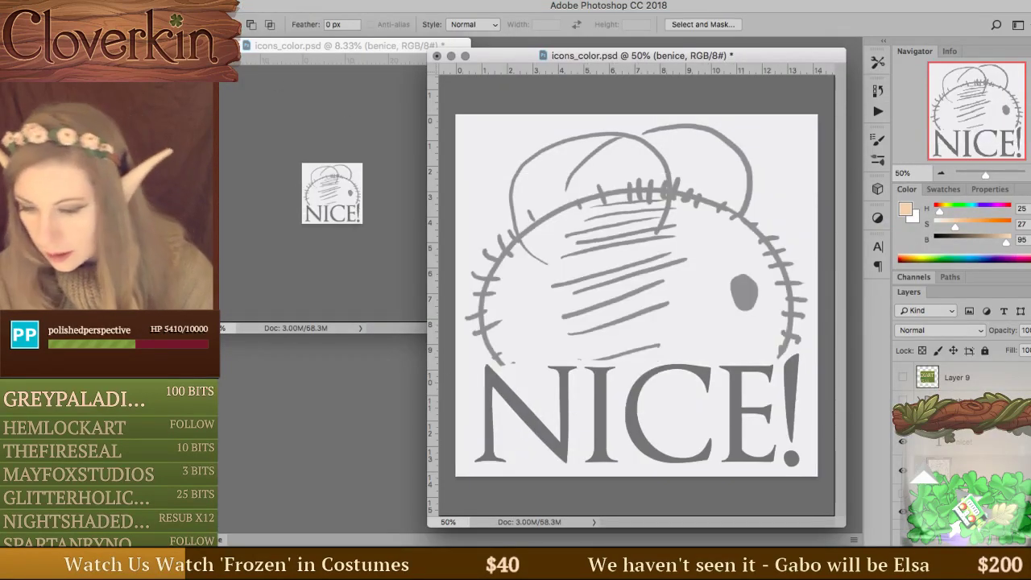
Try to open the inked icon file from the Subs folder in Photoshop.
{"action": "left_click", "coordinate": [208, 84]}
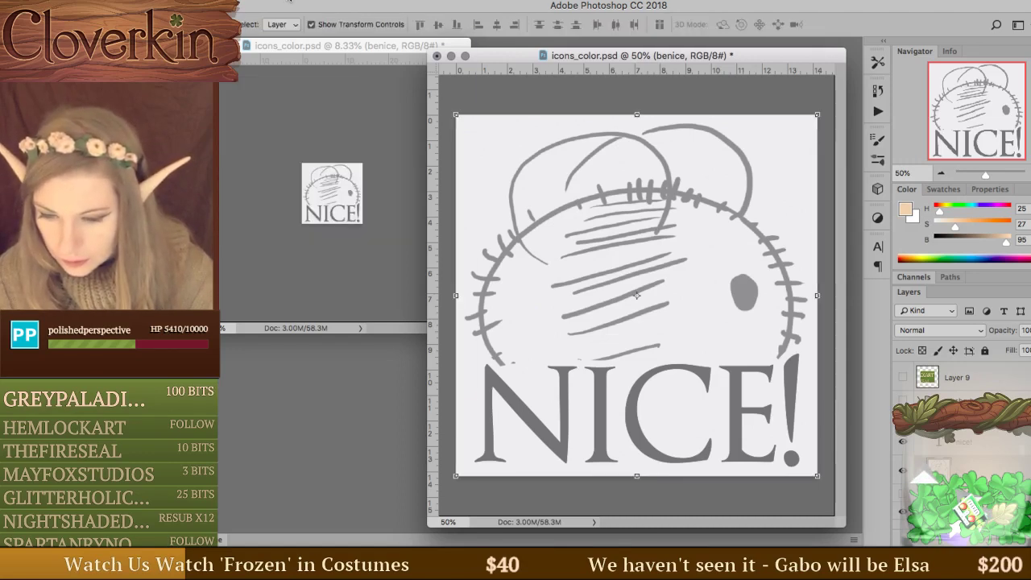
{"action": "left_click", "coordinate": [288, 6]}
{"action": "left_click", "coordinate": [301, 24]}
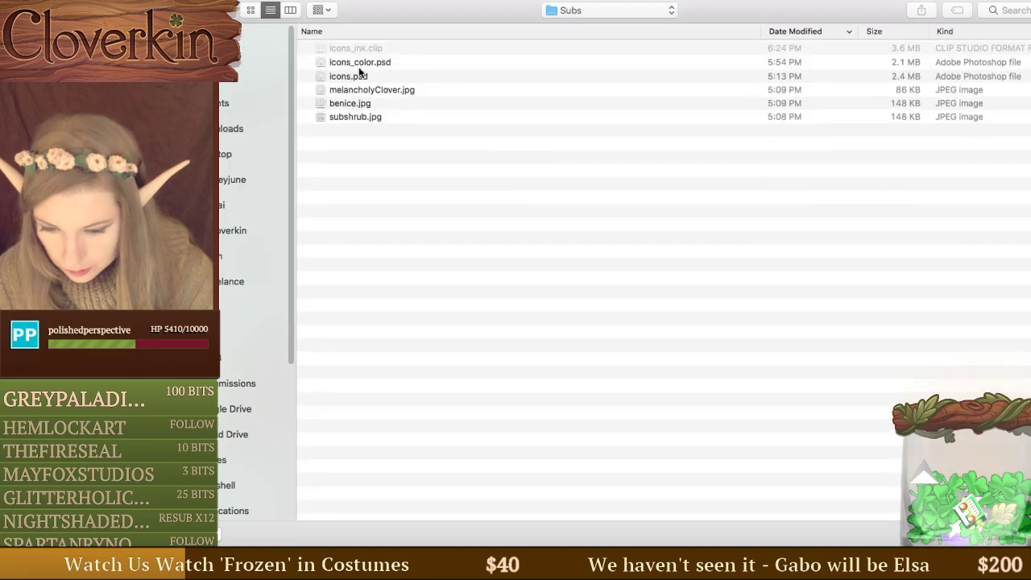
{"action": "left_click", "coordinate": [358, 62]}
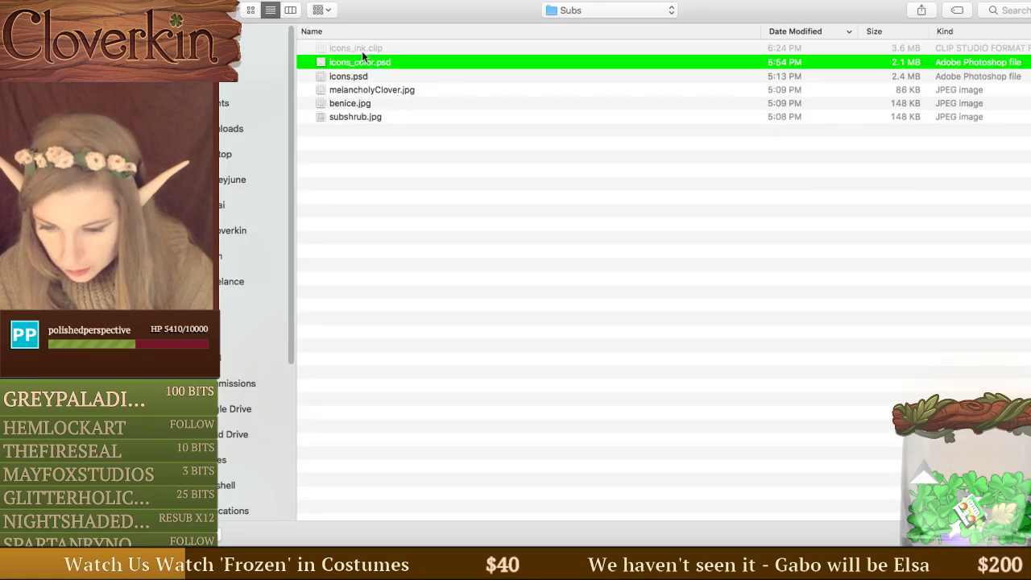
{"action": "double_click", "coordinate": [360, 62]}
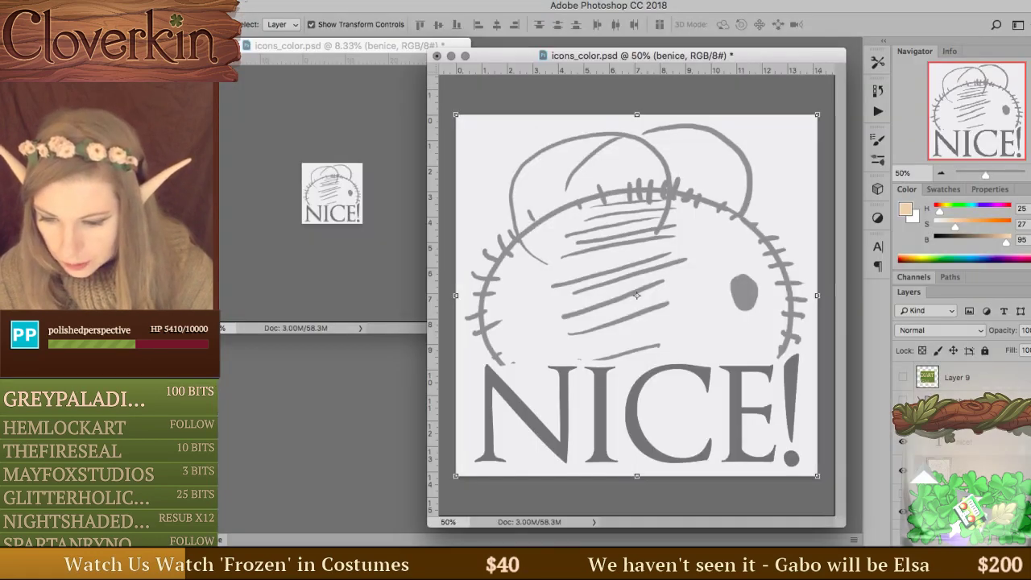
Switch to Clip Studio Paint and save icons_ink as a Photoshop Document named icons_ink.psd in the Subs folder.
{"action": "key", "text": "super+Tab"}
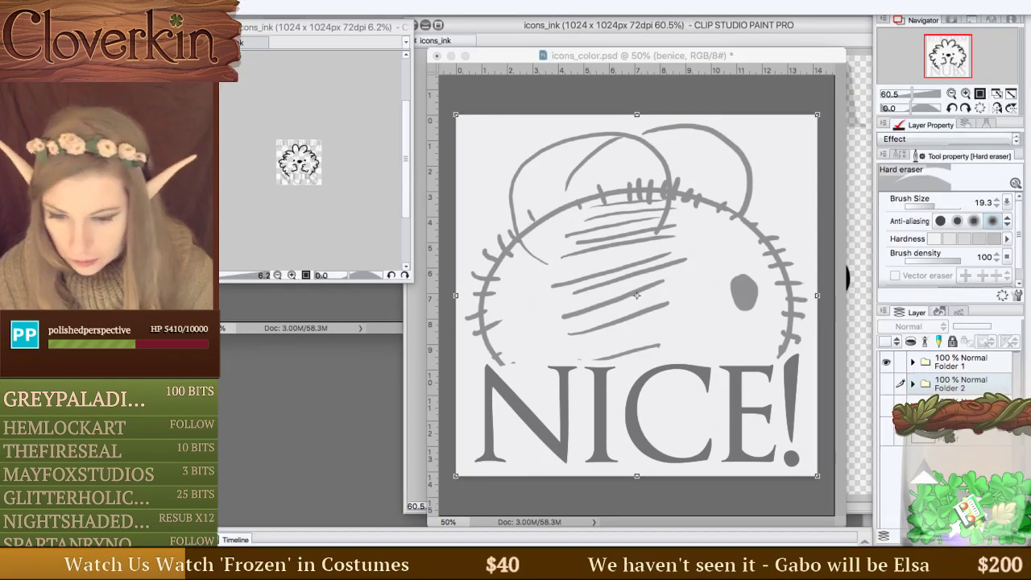
{"action": "left_click", "coordinate": [315, 1]}
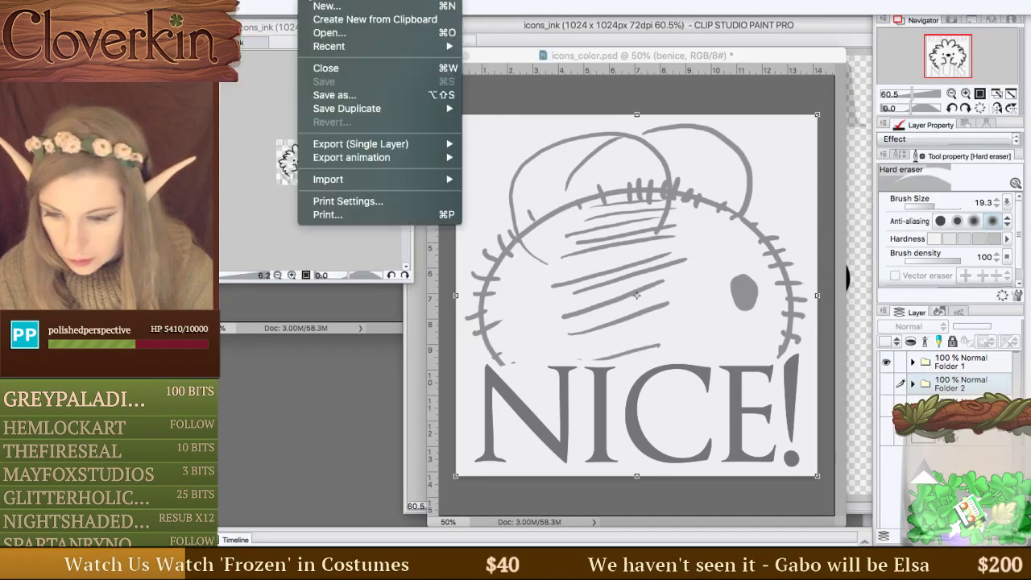
{"action": "left_click", "coordinate": [353, 97]}
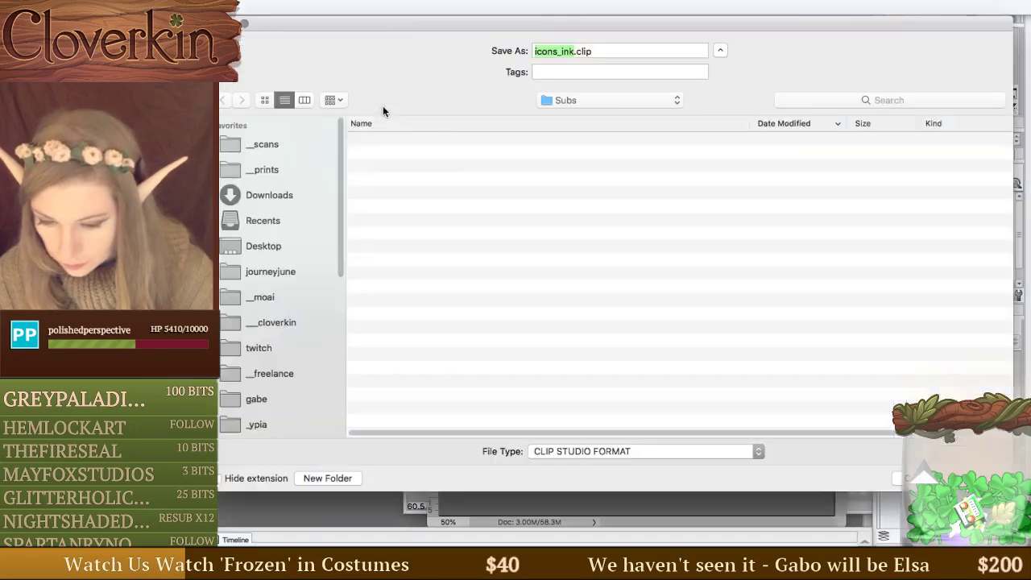
{"action": "left_click", "coordinate": [648, 451]}
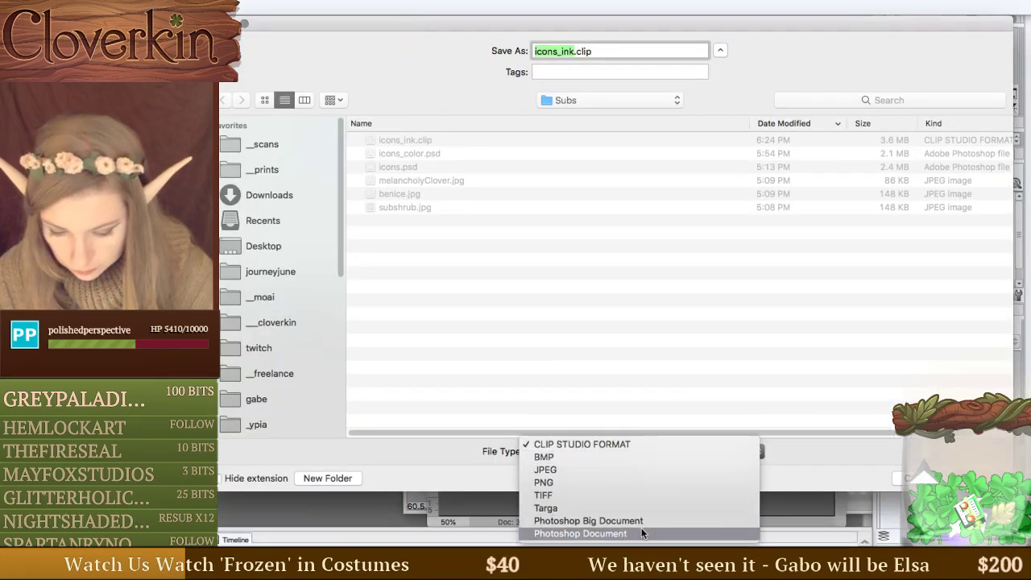
{"action": "left_click", "coordinate": [641, 529]}
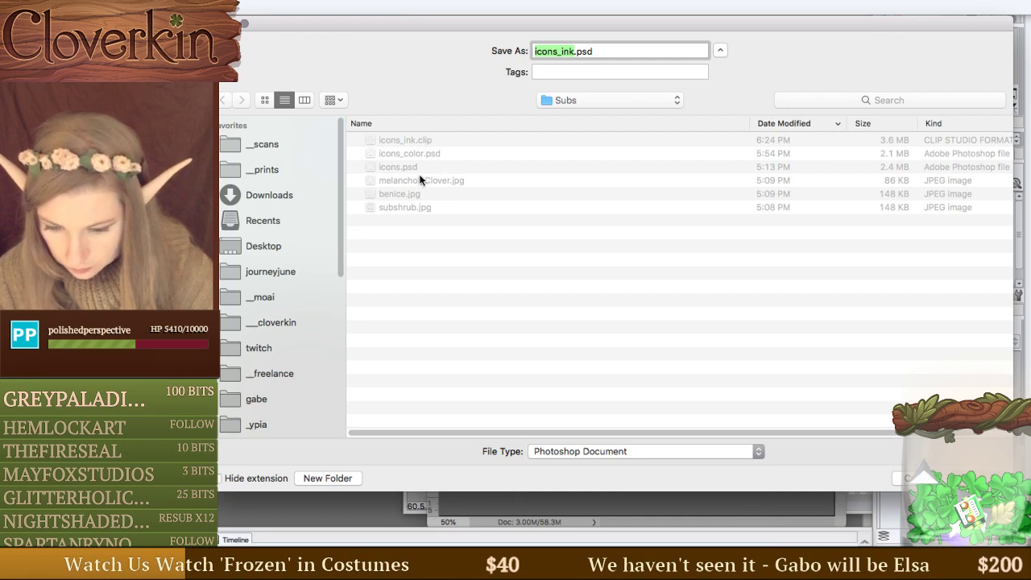
{"action": "key", "text": "Return"}
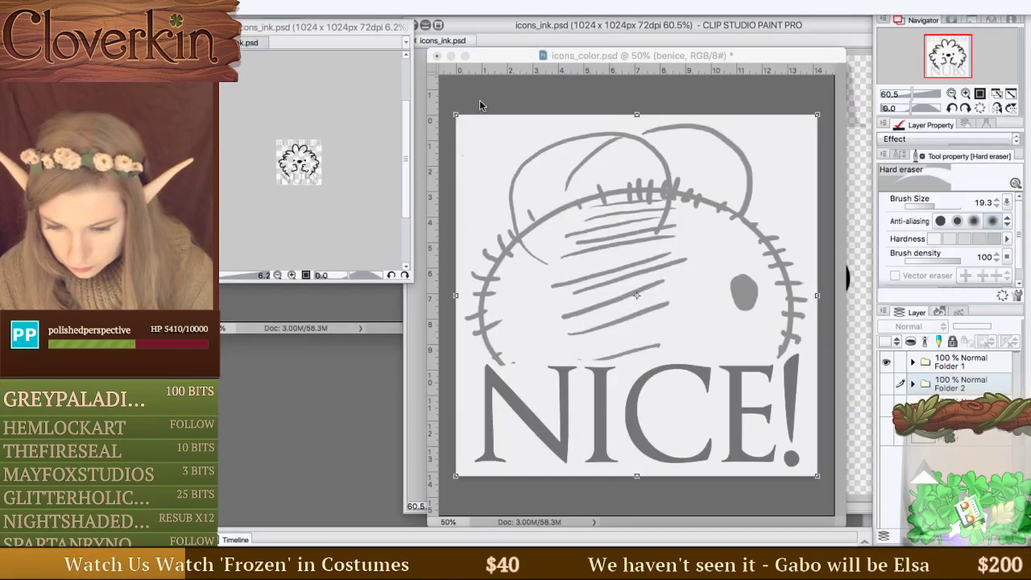
Switch to Photoshop and open icons_ink.psd from the Subs folder.
{"action": "left_click", "coordinate": [214, 6]}
{"action": "left_click", "coordinate": [321, 290]}
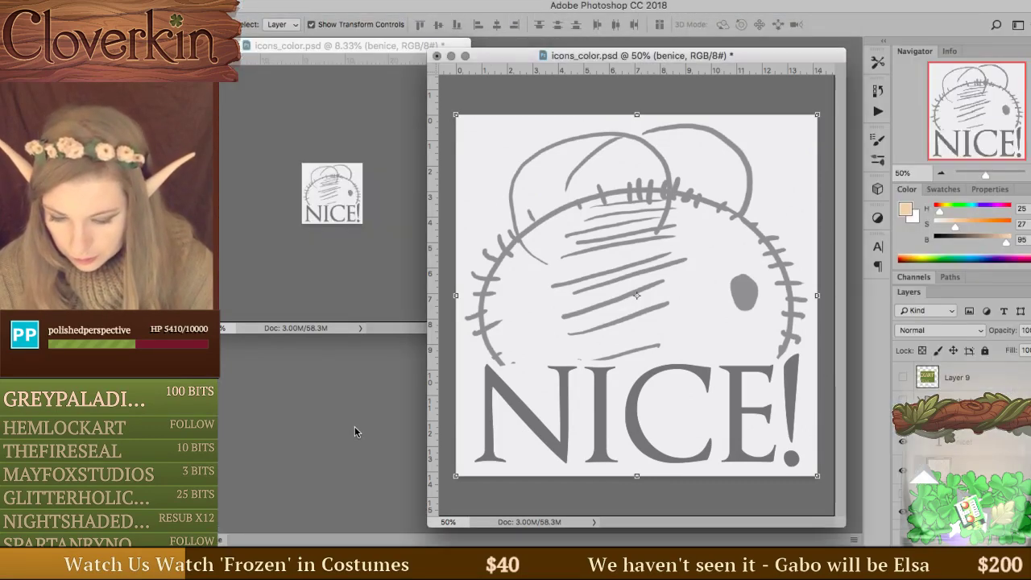
{"action": "key", "text": "super+Tab"}
{"action": "left_click", "coordinate": [363, 49]}
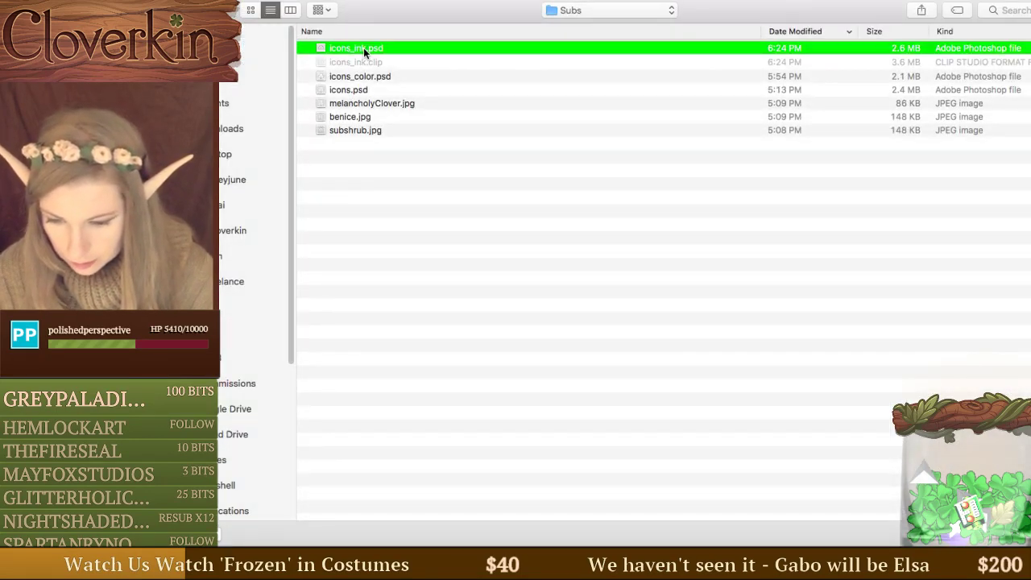
{"action": "double_click", "coordinate": [364, 47]}
Hide Folder 1 in icons_ink.psd, and show and expand Folder 2.
{"action": "left_click", "coordinate": [903, 371]}
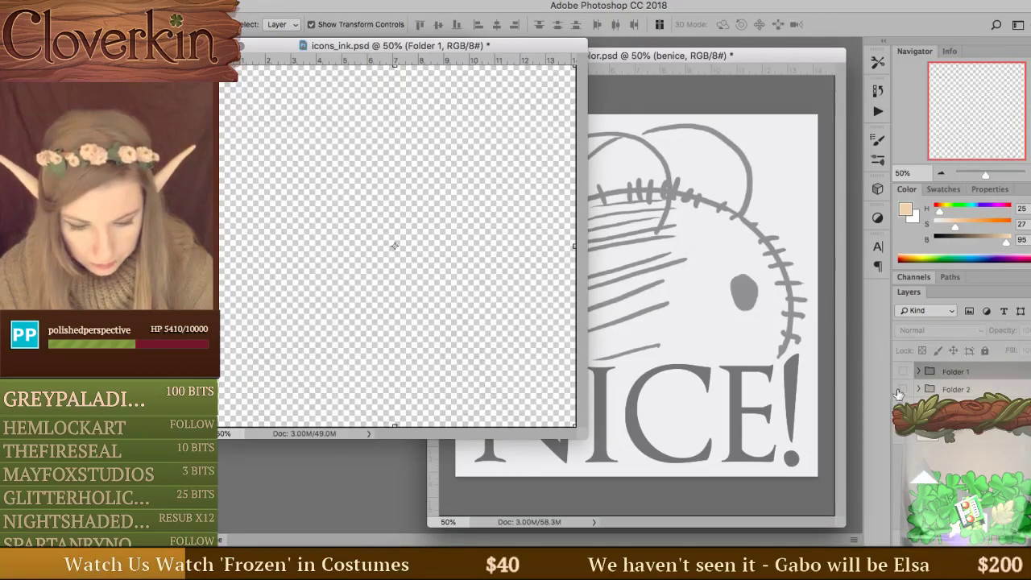
{"action": "left_click", "coordinate": [903, 389]}
{"action": "left_click", "coordinate": [918, 389]}
Copy Folder 2's line art layers onto the NICE! sketch in icons_color.psd and close icons_ink.psd.
{"action": "left_click", "coordinate": [358, 173]}
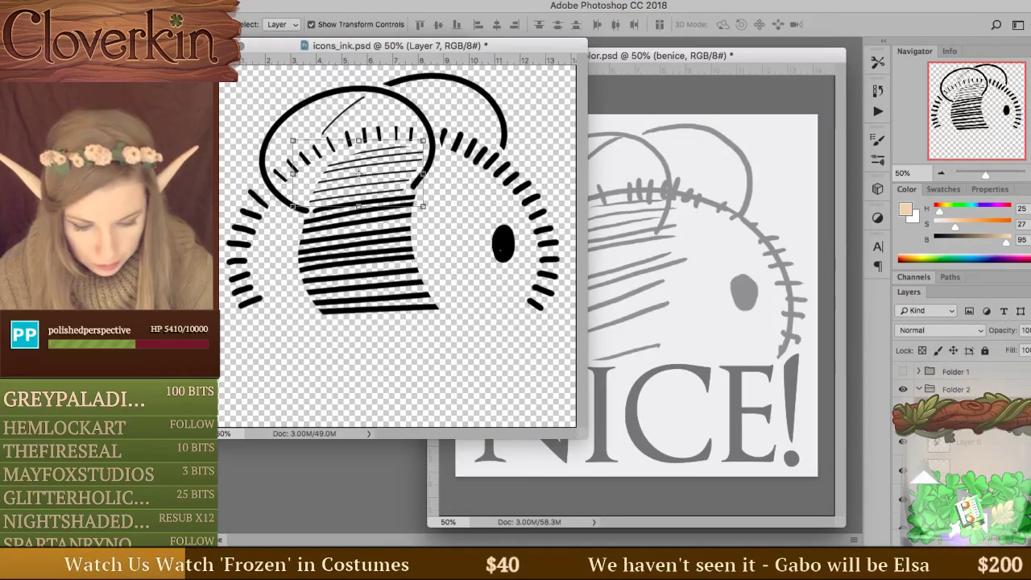
{"action": "left_click_drag", "start_coordinate": [358, 173], "coordinate": [720, 369]}
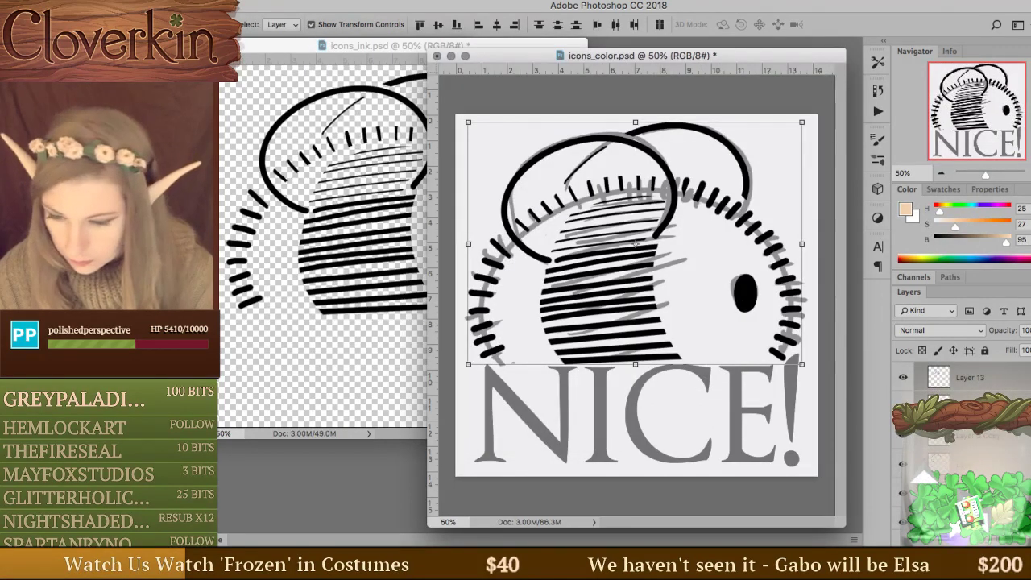
{"action": "left_click", "coordinate": [278, 48]}
{"action": "key", "text": "super+w"}
{"action": "key", "text": "super+d"}
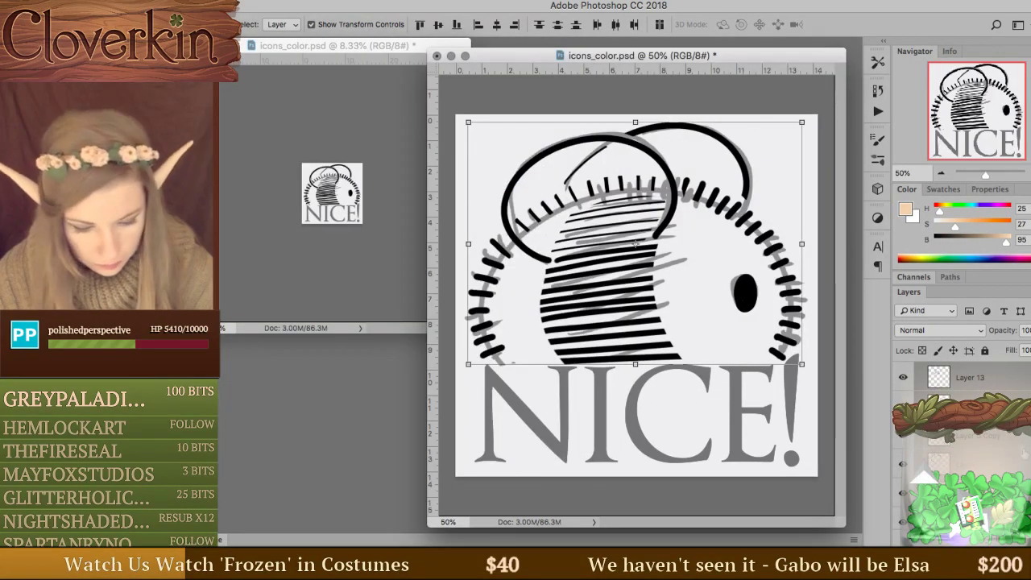
Merge the copied line art layers into a single layer, save icons_color.psd and hide the grey bee sketch beneath it.
{"action": "right_click", "coordinate": [966, 377]}
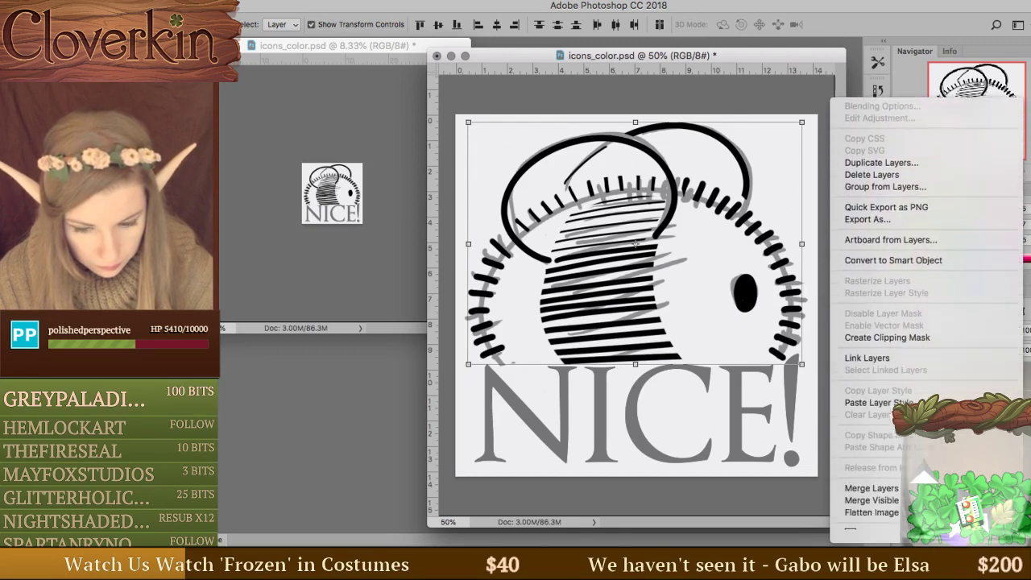
{"action": "key", "text": "Escape"}
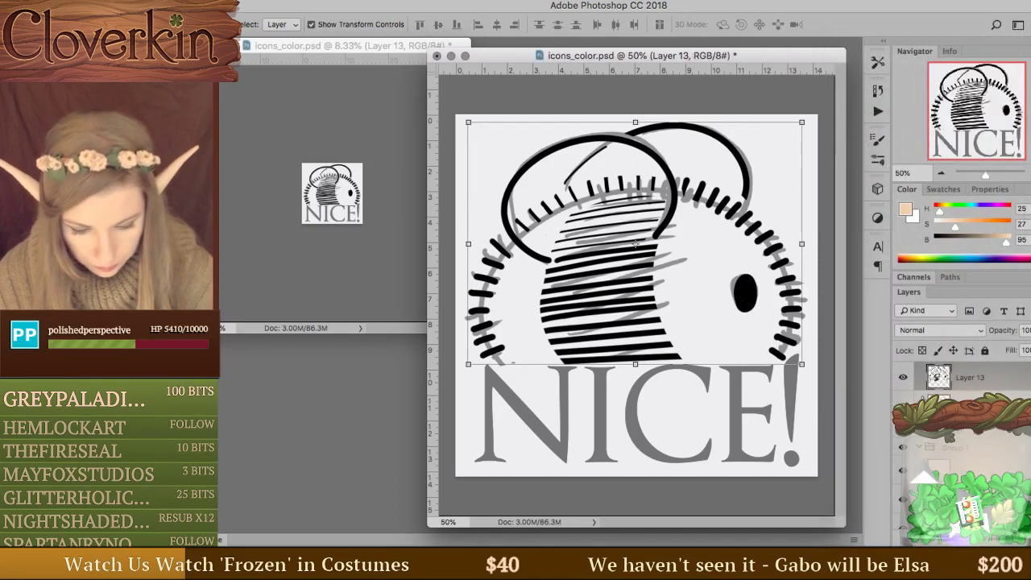
{"action": "key", "text": "Delete"}
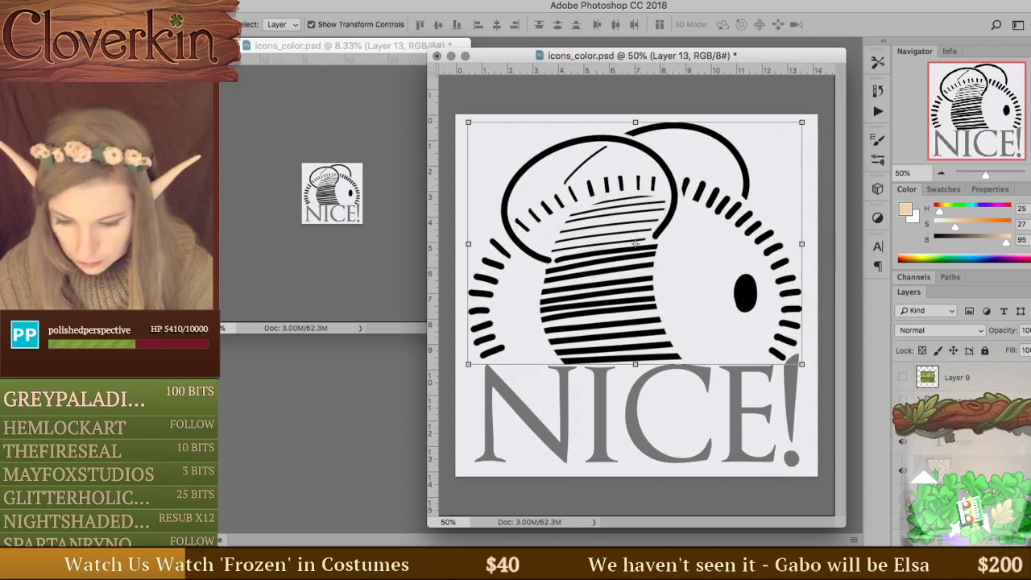
{"action": "key", "text": "ctrl+z"}
{"action": "key", "text": "ctrl+s"}
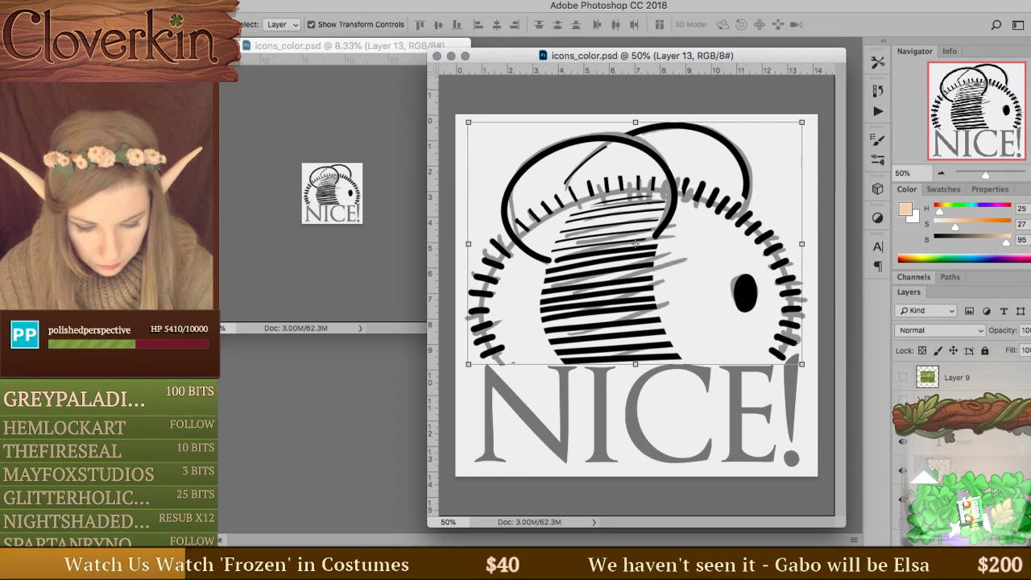
{"action": "key", "text": "Delete"}
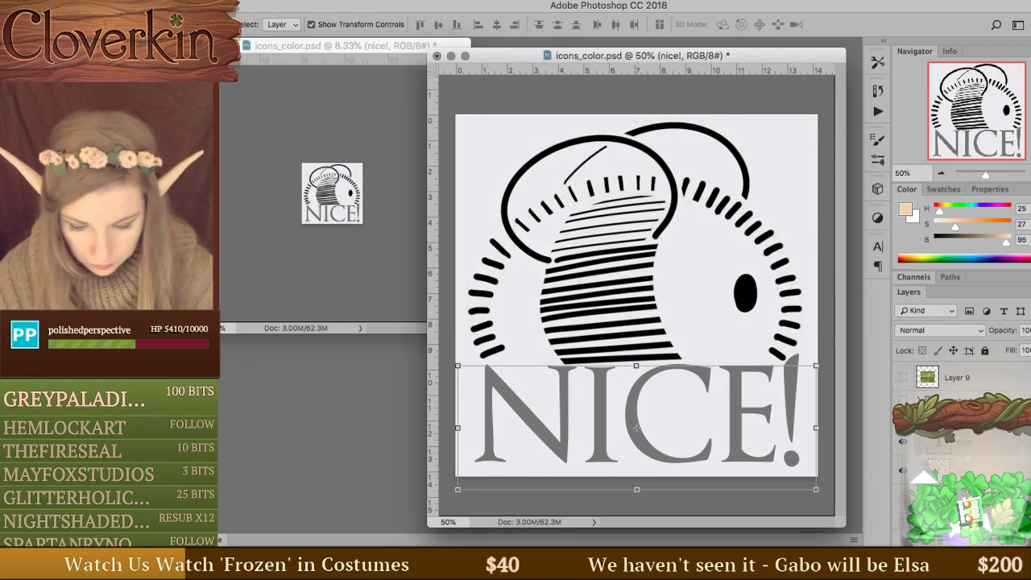
Move the NICE! text slightly down, and try scaling it to 91.20%.
{"action": "left_click_drag", "start_coordinate": [636, 427], "coordinate": [637, 435]}
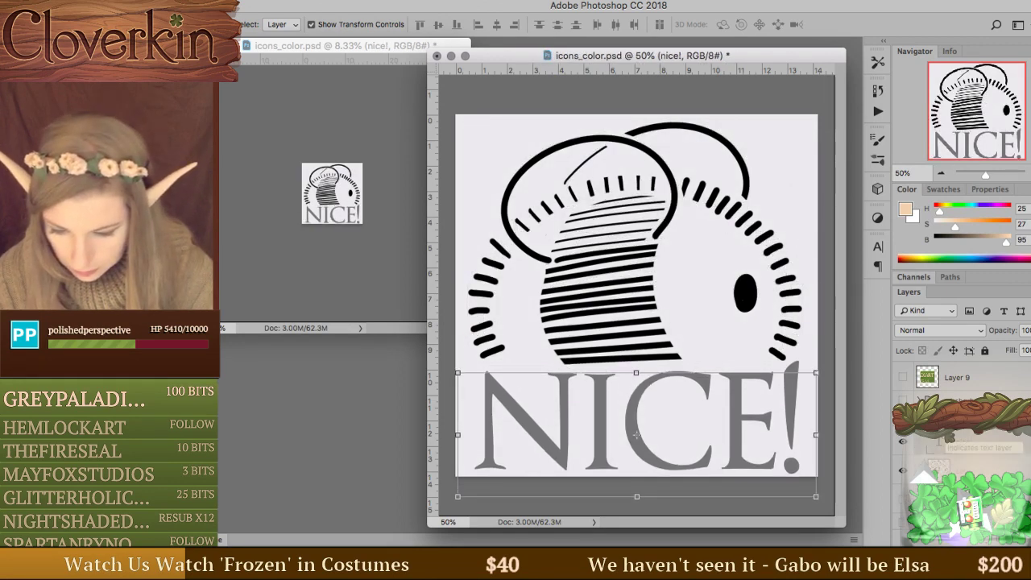
{"action": "key", "text": "ctrl+t"}
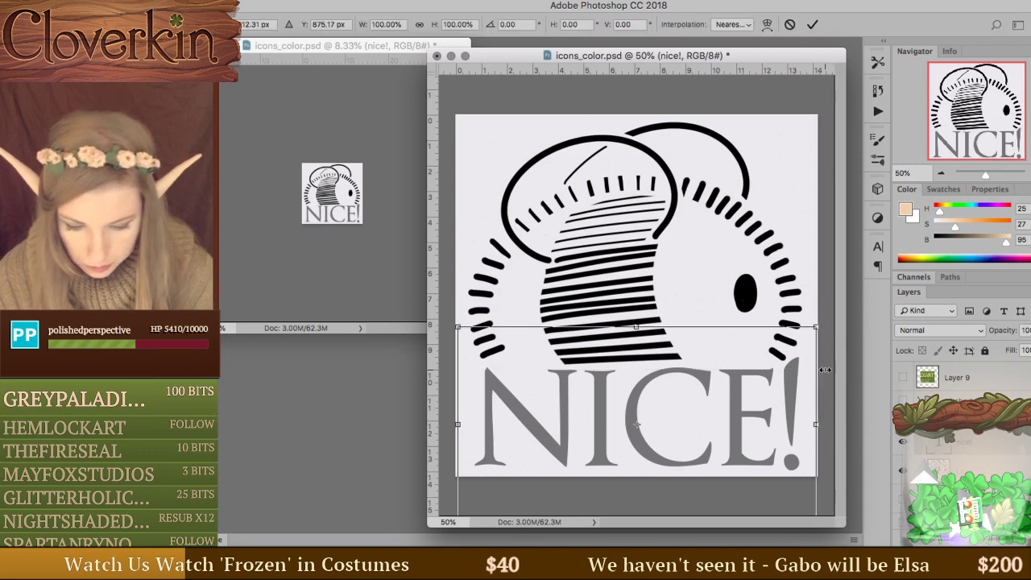
{"action": "left_click_drag", "start_coordinate": [816, 327], "coordinate": [779, 362]}
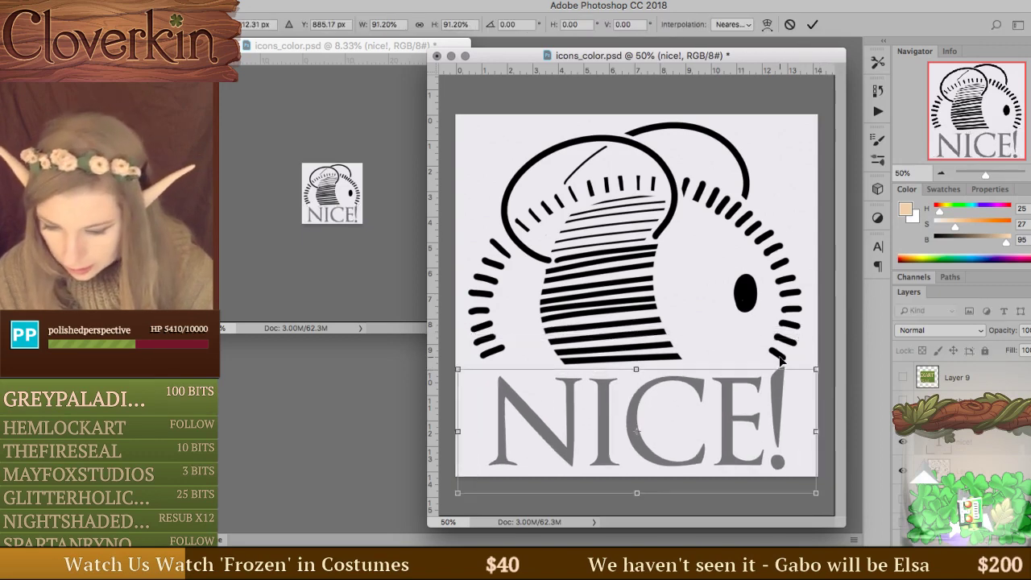
{"action": "key", "text": "Escape"}
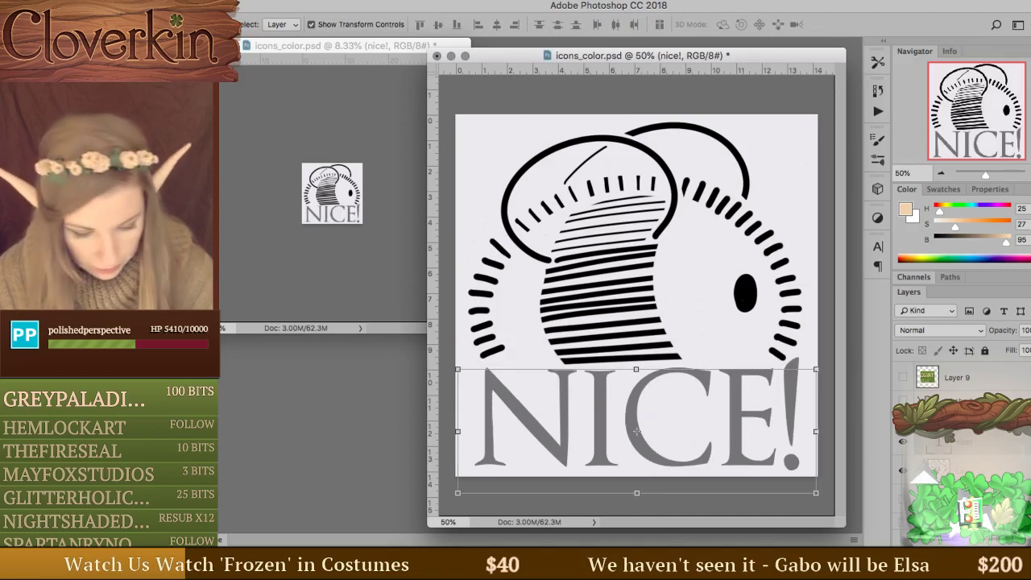
Add a layer mask to the bee line art and paint out a straight-edged strip along its bottom in black.
{"action": "left_click", "coordinate": [635, 244]}
{"action": "key", "text": "b"}
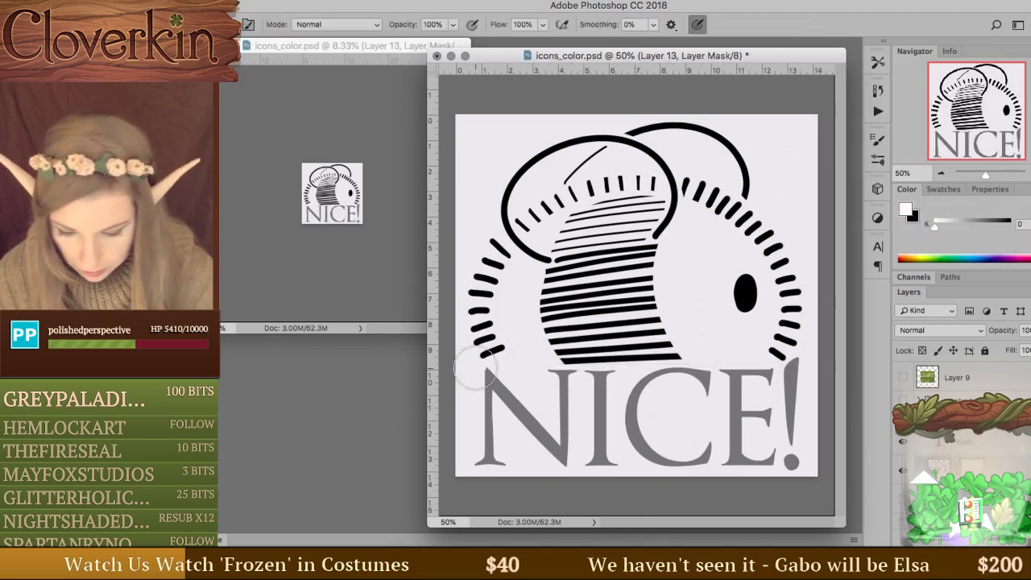
{"action": "key", "text": "m"}
{"action": "left_click_drag", "start_coordinate": [459, 376], "coordinate": [825, 353]}
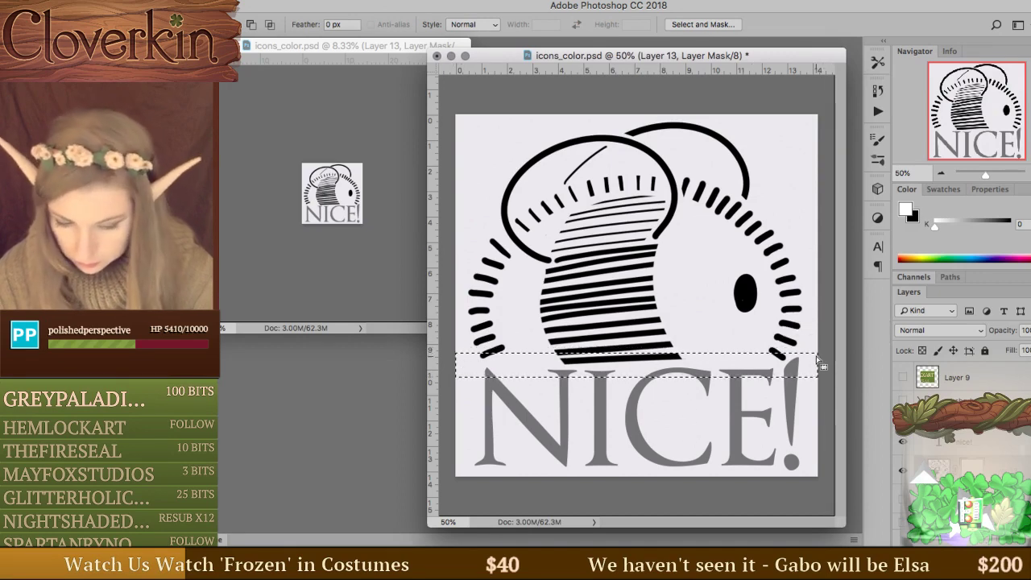
{"action": "key", "text": "b"}
{"action": "key", "text": "x"}
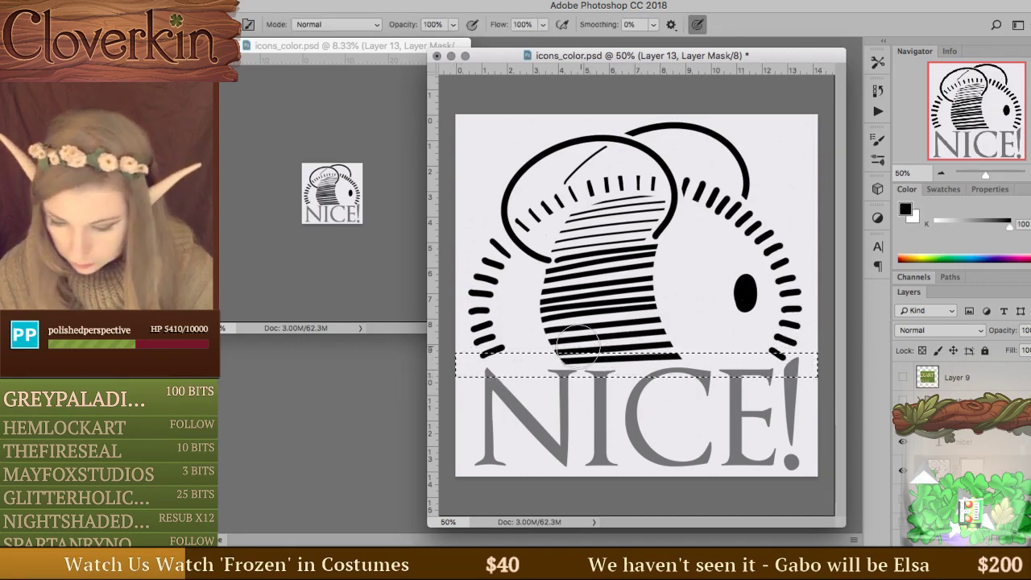
{"action": "left_click_drag", "start_coordinate": [467, 346], "coordinate": [734, 366]}
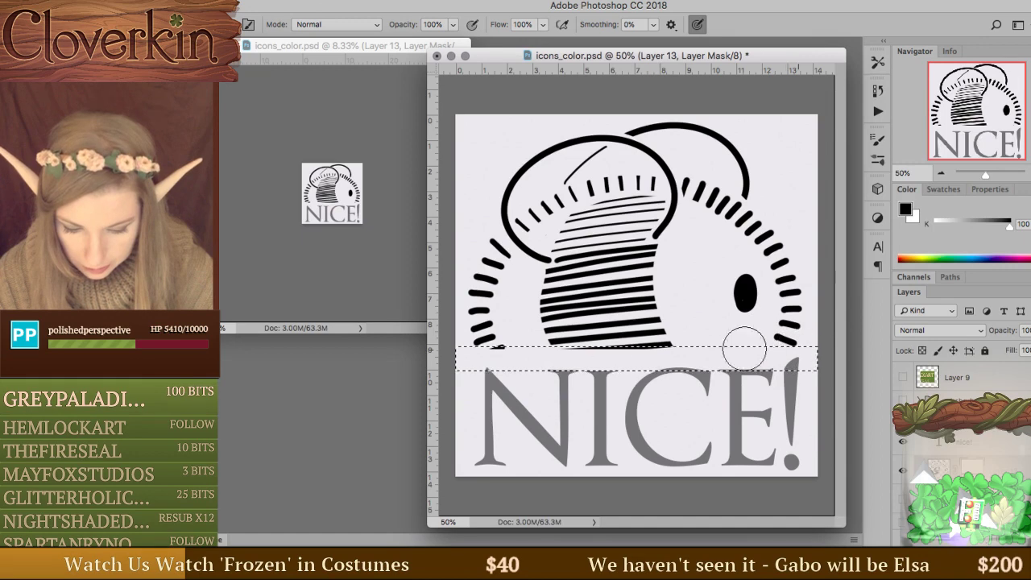
{"action": "key", "text": "ctrl+d"}
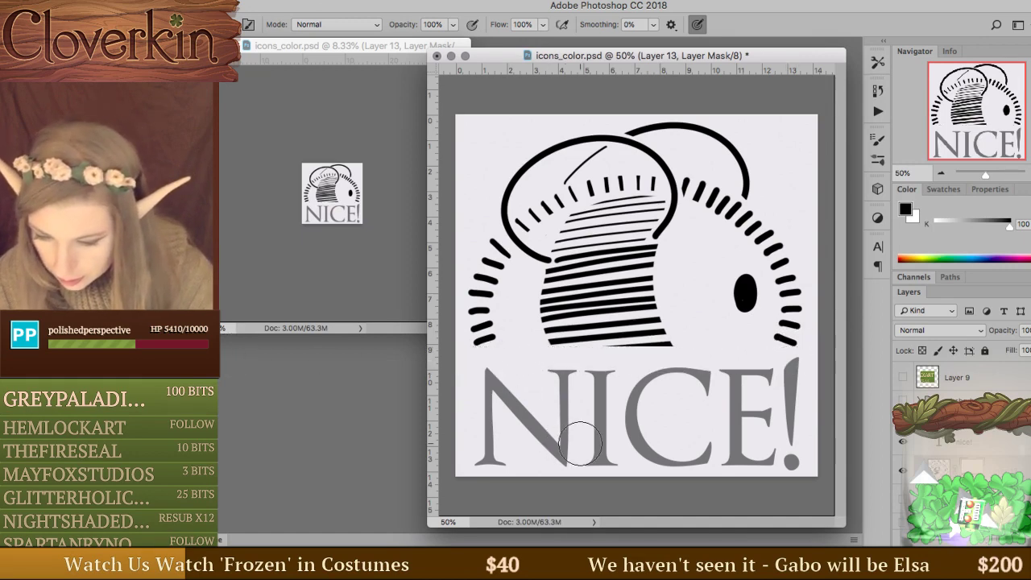
Nudge the masked bee line art slightly down toward the NICE! text.
{"action": "key", "text": "v"}
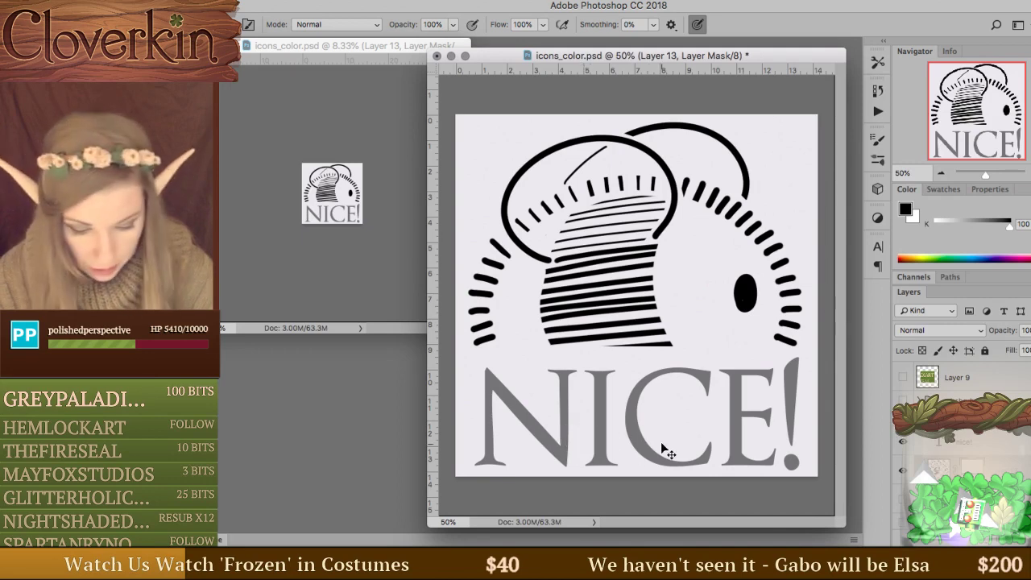
{"action": "left_click_drag", "start_coordinate": [660, 441], "coordinate": [665, 445]}
{"action": "key", "text": "b"}
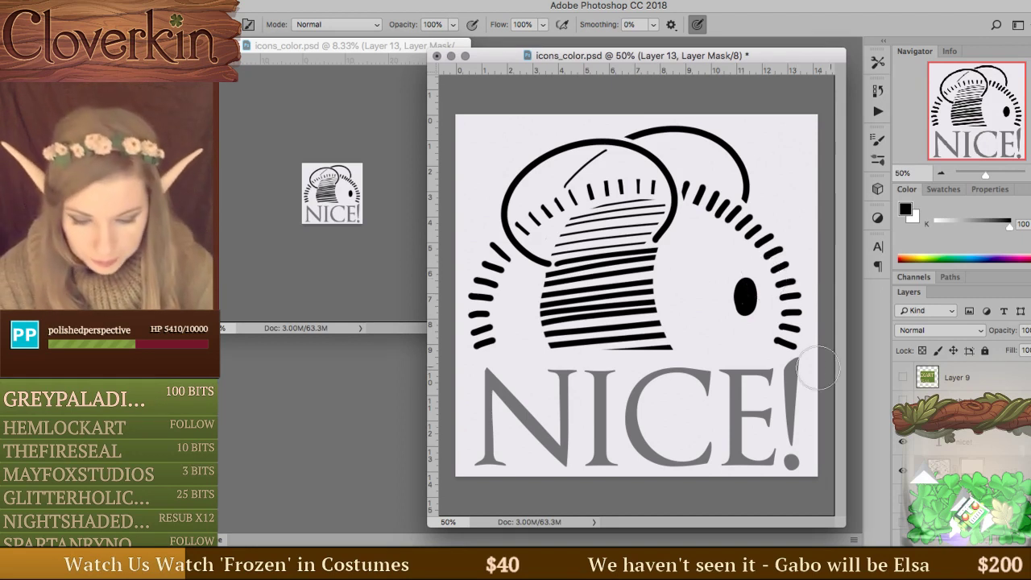
Hide the light background layer behind the icon and select the bee line art layer.
{"action": "left_click", "coordinate": [958, 441]}
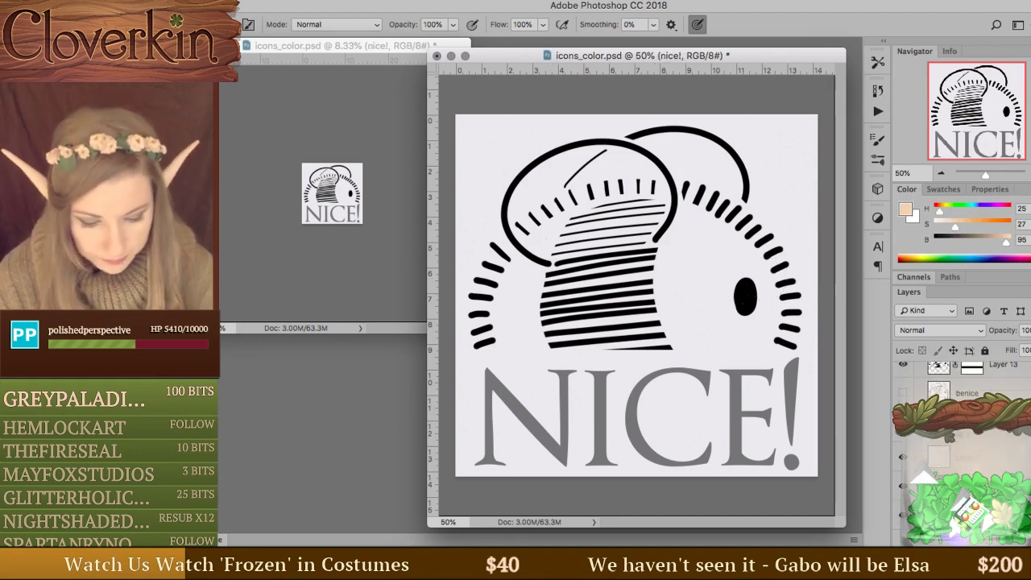
{"action": "left_click", "coordinate": [902, 461]}
{"action": "scroll", "coordinate": [902, 460], "scroll_direction": "down", "scroll_amount": 3}
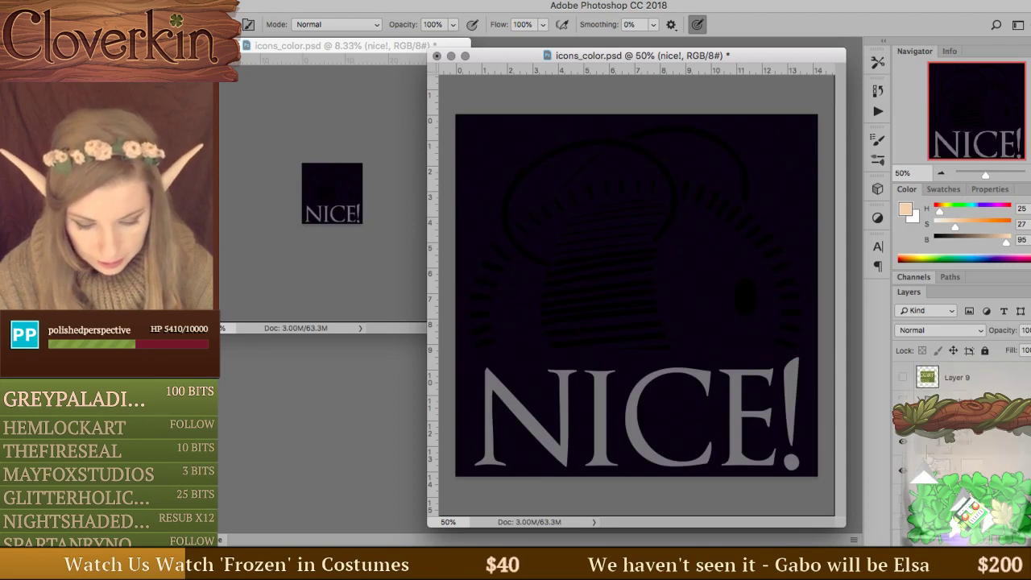
{"action": "key", "text": "alt+]"}
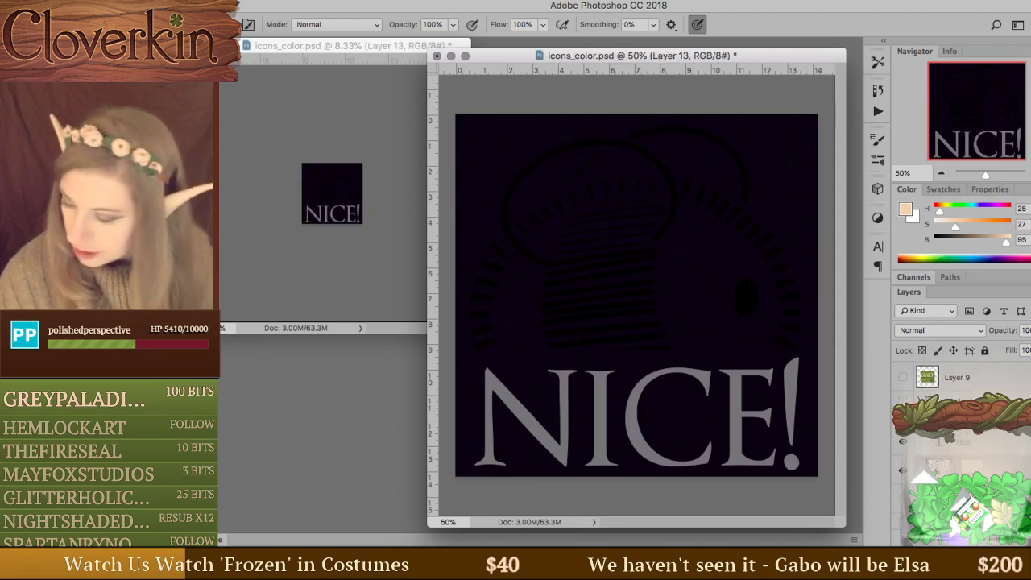
{"action": "key", "text": "super+u"}
{"action": "left_click_drag", "start_coordinate": [281, 435], "coordinate": [318, 436]}
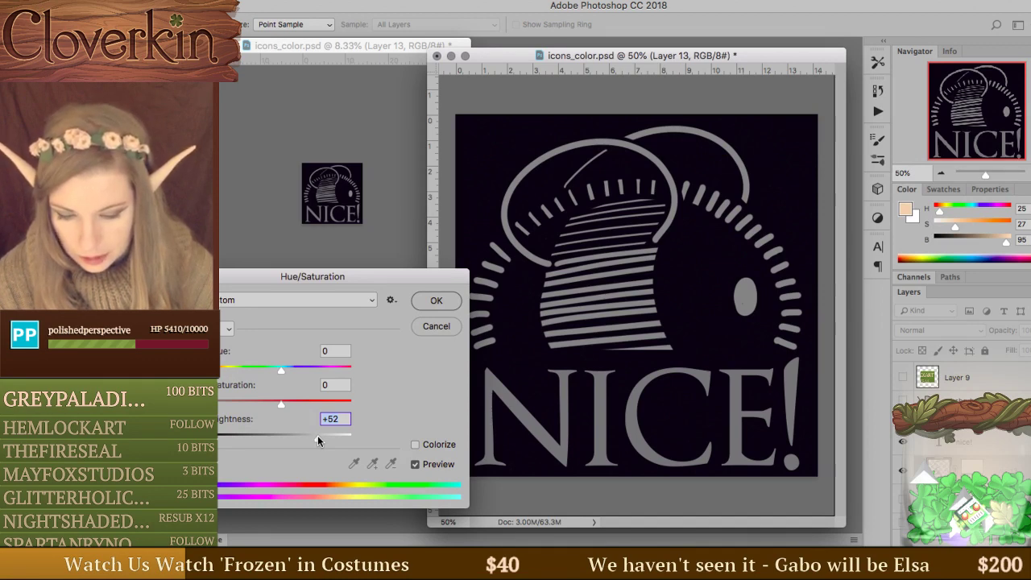
{"action": "left_click", "coordinate": [435, 326]}
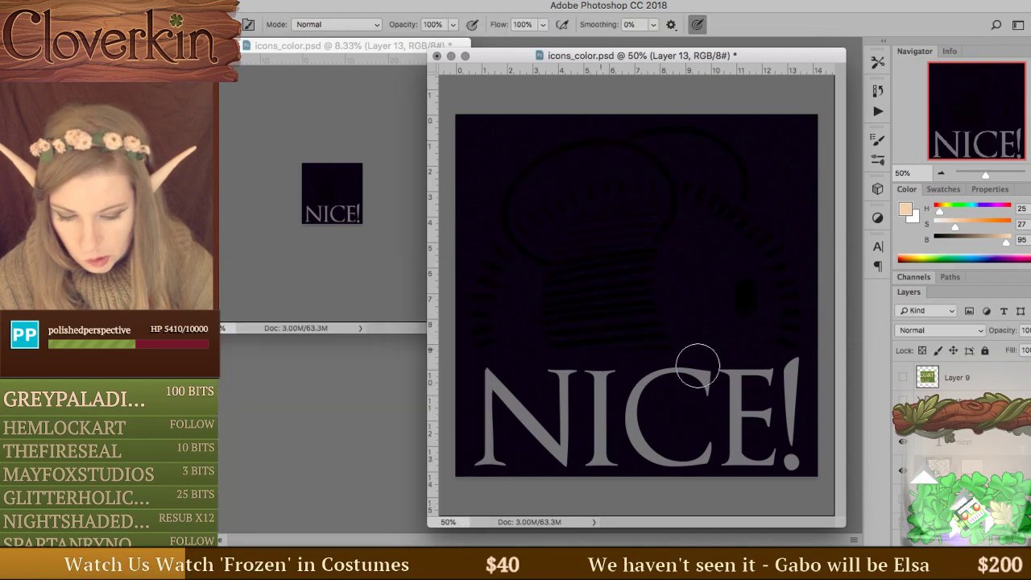
Add a new layer above the bee line art and make it a clipping mask.
{"action": "left_click", "coordinate": [906, 475]}
{"action": "right_click", "coordinate": [906, 475]}
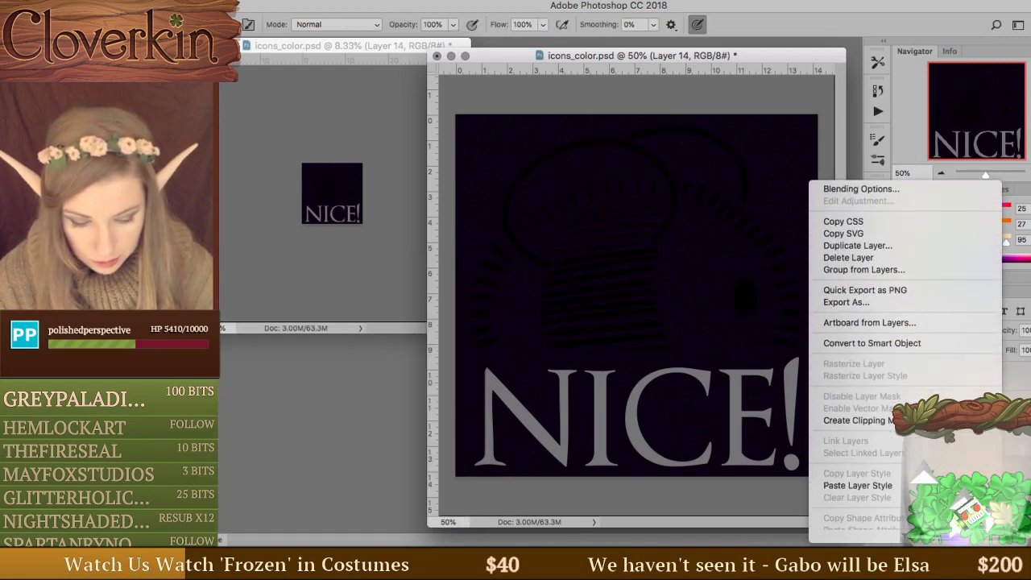
{"action": "left_click", "coordinate": [894, 348]}
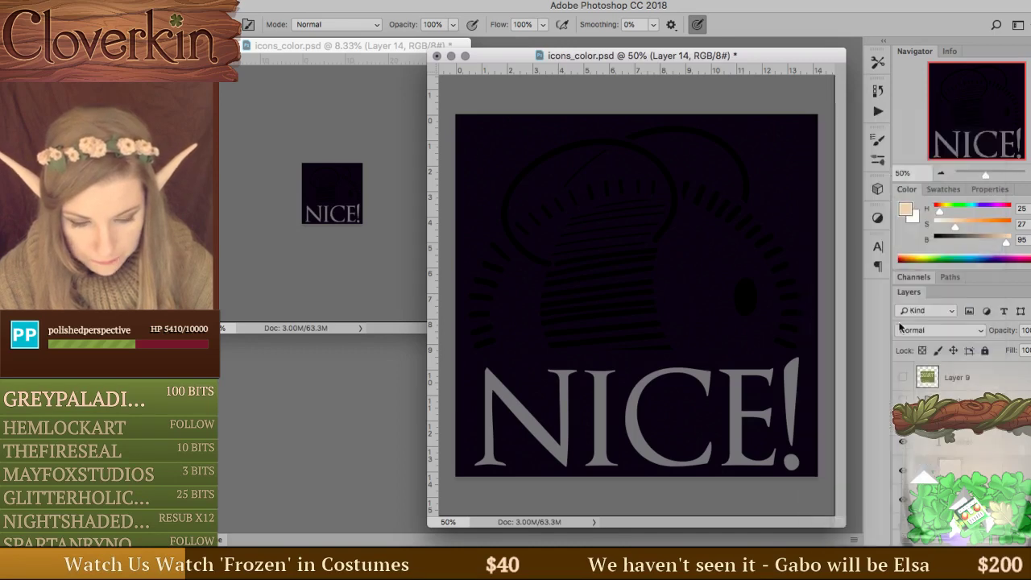
Paint the bee's eye, fuzz lines and parts of its wings and stripes yellow (H 48, S 76, B 100) on the clipped layer.
{"action": "left_click", "coordinate": [948, 210]}
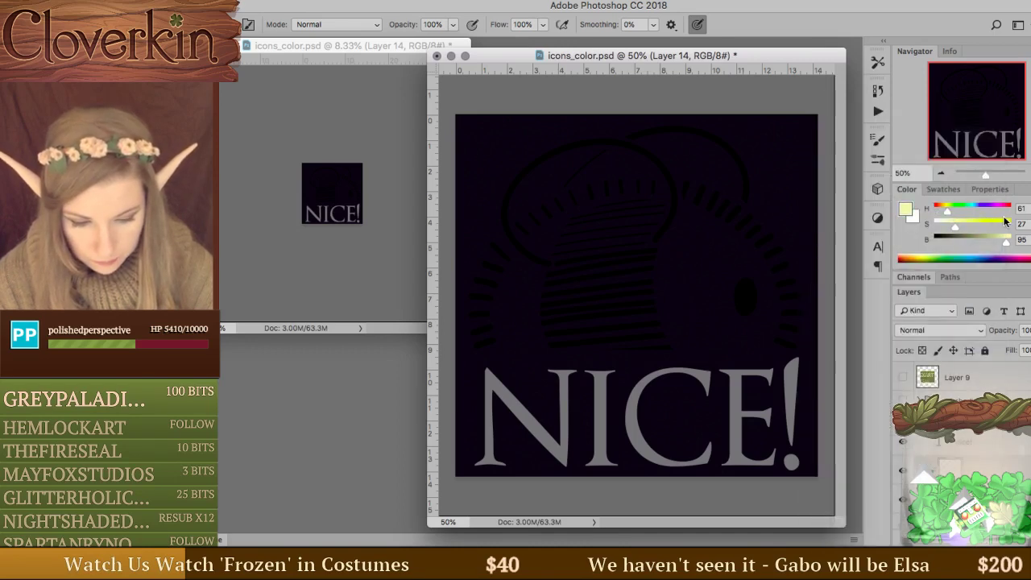
{"action": "left_click_drag", "start_coordinate": [1004, 221], "coordinate": [1025, 224]}
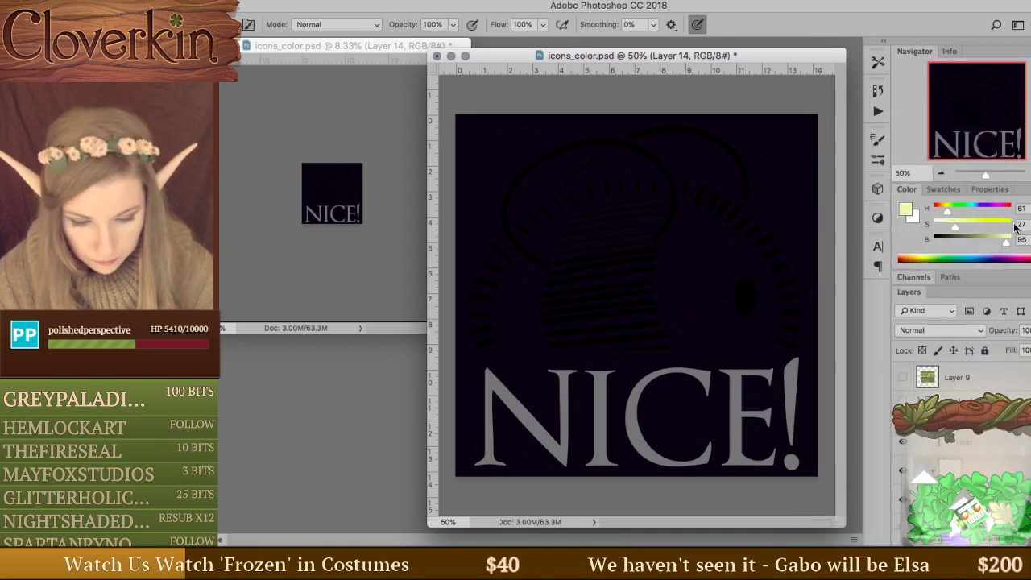
{"action": "left_click", "coordinate": [922, 256]}
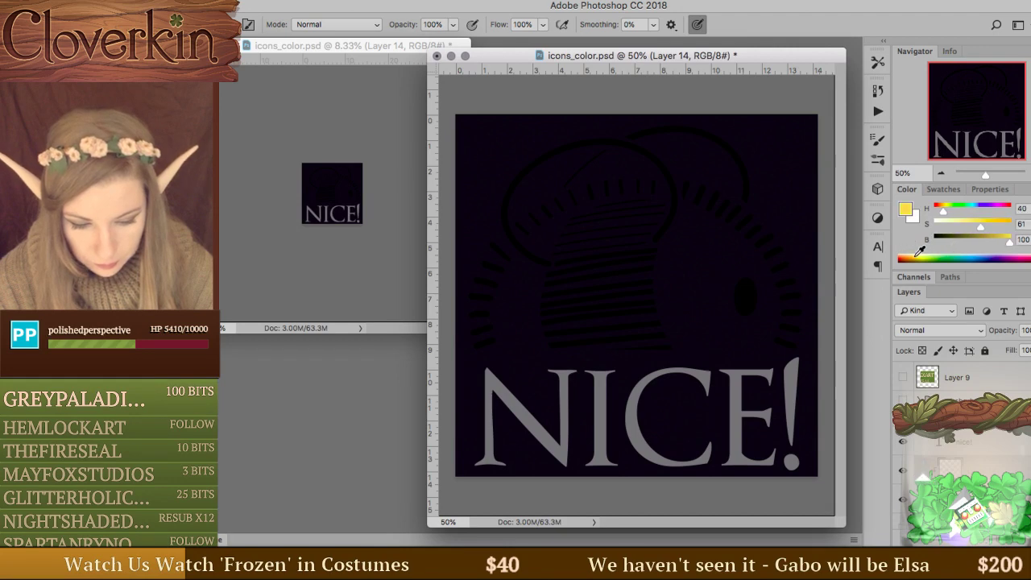
{"action": "left_click", "coordinate": [945, 216]}
{"action": "left_click_drag", "start_coordinate": [745, 292], "coordinate": [745, 305]}
{"action": "mouse_move", "coordinate": [778, 270]}
{"action": "left_mouse_down"}
{"action": "mouse_move", "coordinate": [716, 198]}
{"action": "mouse_move", "coordinate": [652, 256]}
{"action": "left_mouse_up"}
{"action": "mouse_move", "coordinate": [747, 197]}
{"action": "left_mouse_down"}
{"action": "mouse_move", "coordinate": [705, 256]}
{"action": "mouse_move", "coordinate": [654, 146]}
{"action": "mouse_move", "coordinate": [680, 202]}
{"action": "mouse_move", "coordinate": [528, 198]}
{"action": "mouse_move", "coordinate": [579, 196]}
{"action": "mouse_move", "coordinate": [546, 206]}
{"action": "mouse_move", "coordinate": [522, 235]}
{"action": "mouse_move", "coordinate": [465, 337]}
{"action": "left_mouse_up"}
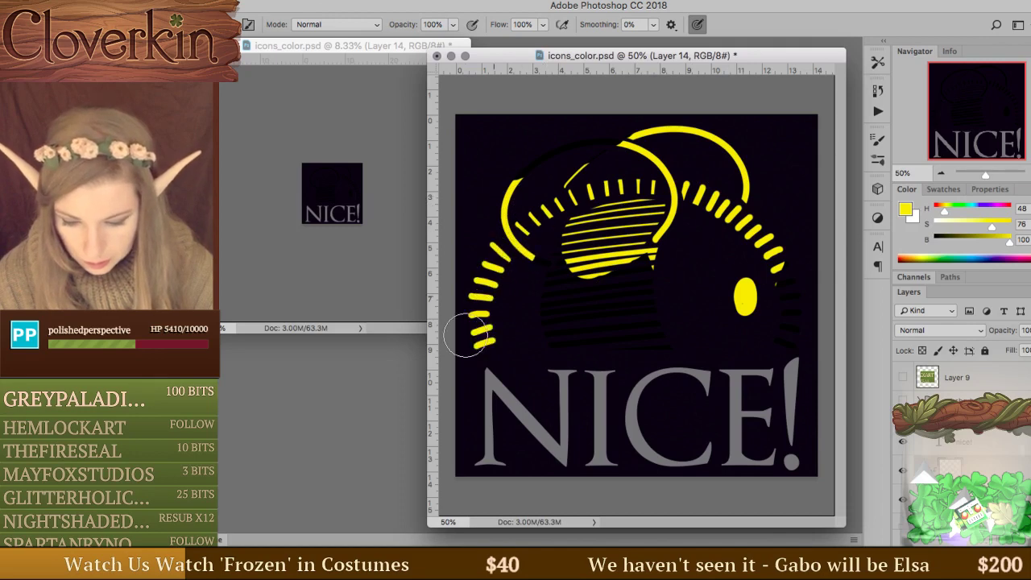
{"action": "left_click_drag", "start_coordinate": [544, 332], "coordinate": [670, 347]}
{"action": "mouse_move", "coordinate": [799, 246]}
{"action": "left_mouse_down"}
{"action": "mouse_move", "coordinate": [785, 348]}
{"action": "mouse_move", "coordinate": [782, 241]}
{"action": "mouse_move", "coordinate": [770, 320]}
{"action": "left_mouse_up"}
{"action": "key", "text": "e"}
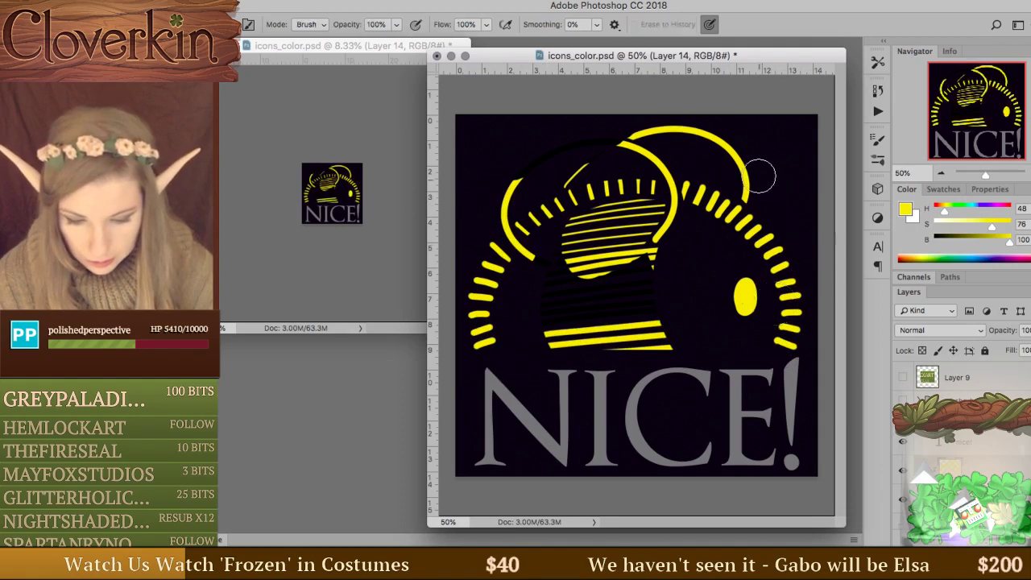
Paint the bee's wing outlines white, refining them near the fuzz and stripes with a 35 px Hard Round brush.
{"action": "key", "text": "b"}
{"action": "left_click_drag", "start_coordinate": [992, 227], "coordinate": [893, 223]}
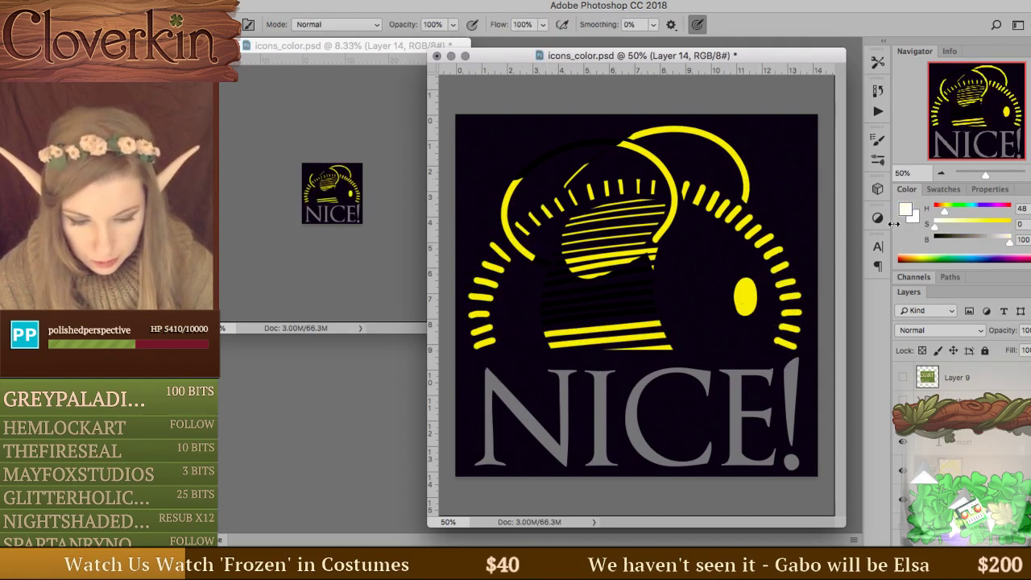
{"action": "mouse_move", "coordinate": [748, 199]}
{"action": "left_mouse_down"}
{"action": "mouse_move", "coordinate": [715, 144]}
{"action": "mouse_move", "coordinate": [678, 133]}
{"action": "mouse_move", "coordinate": [518, 161]}
{"action": "mouse_move", "coordinate": [495, 200]}
{"action": "left_mouse_up"}
{"action": "right_click", "coordinate": [576, 145]}
{"action": "left_click_drag", "start_coordinate": [684, 179], "coordinate": [652, 173]}
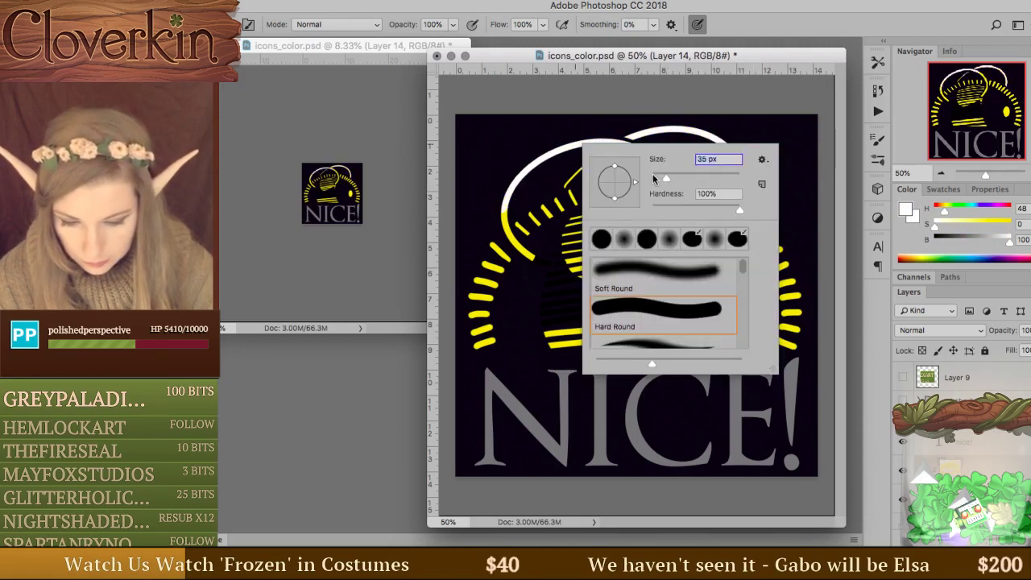
{"action": "left_click", "coordinate": [503, 217]}
{"action": "left_click_drag", "start_coordinate": [527, 253], "coordinate": [547, 264]}
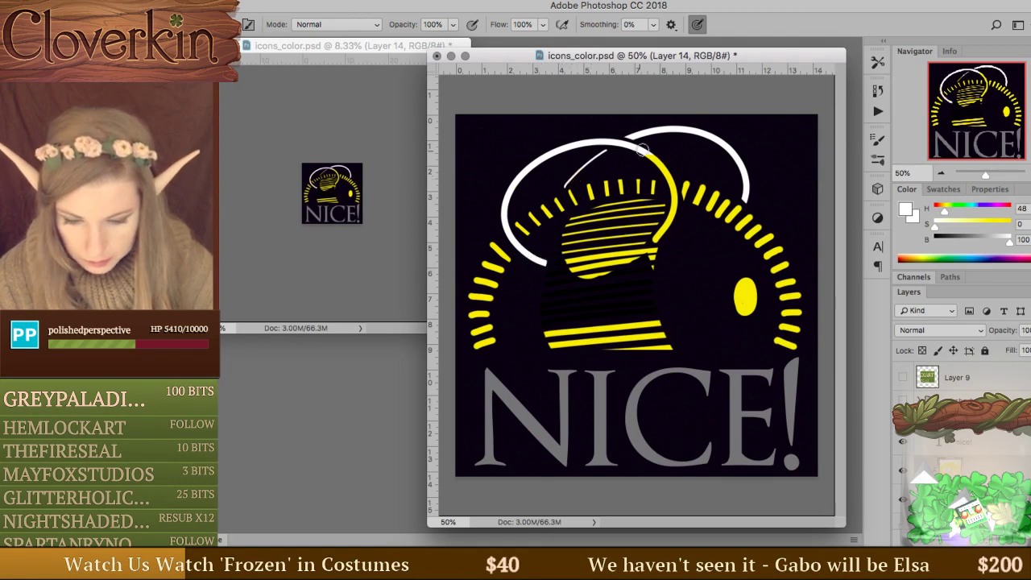
{"action": "mouse_move", "coordinate": [665, 177]}
{"action": "left_mouse_down"}
{"action": "mouse_move", "coordinate": [673, 215]}
{"action": "mouse_move", "coordinate": [654, 242]}
{"action": "left_mouse_up"}
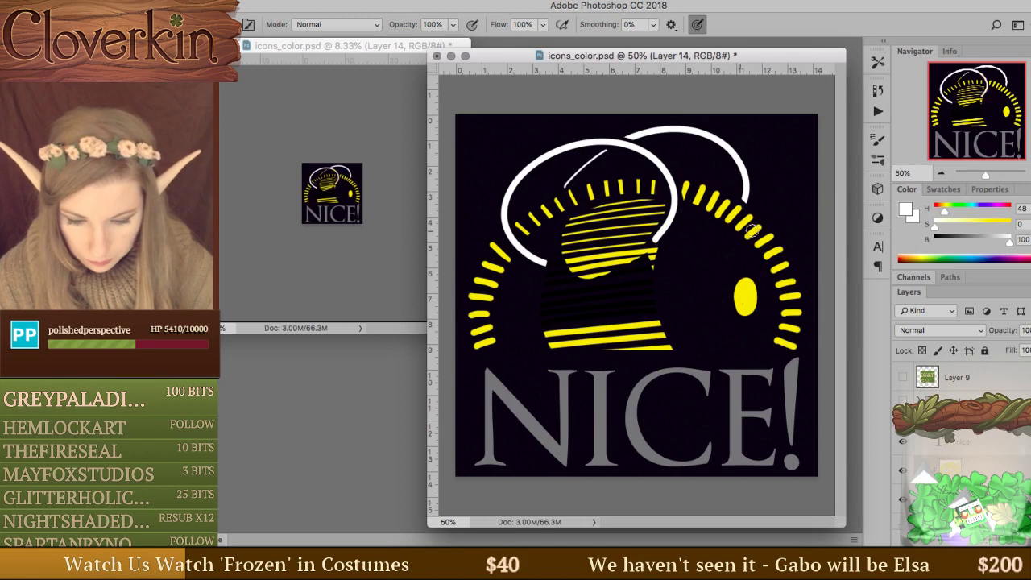
Sample the gray of the NICE! text and paint the bee's stripes and eye with it using a 67 px Hard Round brush.
{"action": "left_click", "coordinate": [980, 240]}
{"action": "left_click", "coordinate": [706, 379], "text": "alt"}
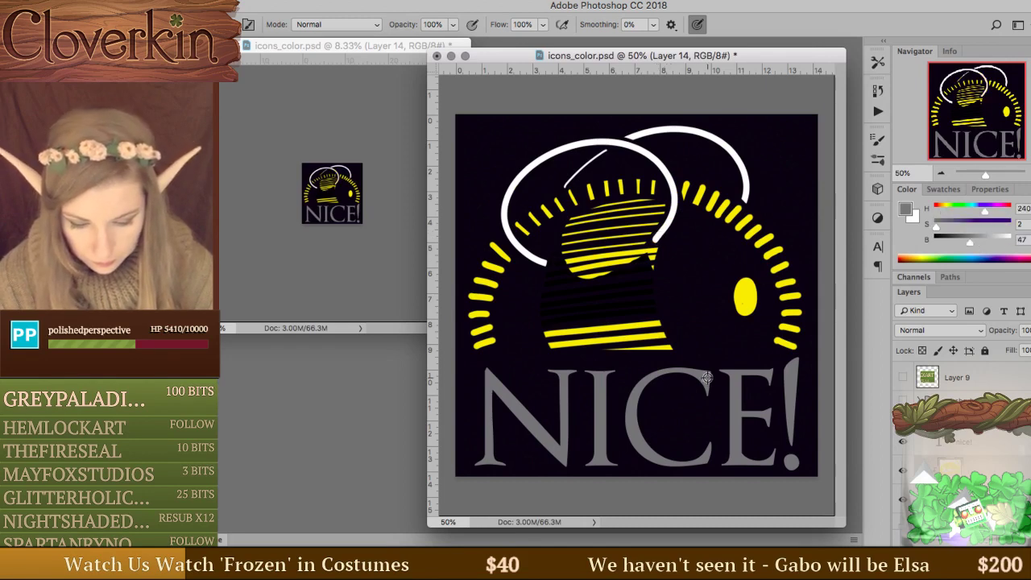
{"action": "right_click", "coordinate": [614, 269]}
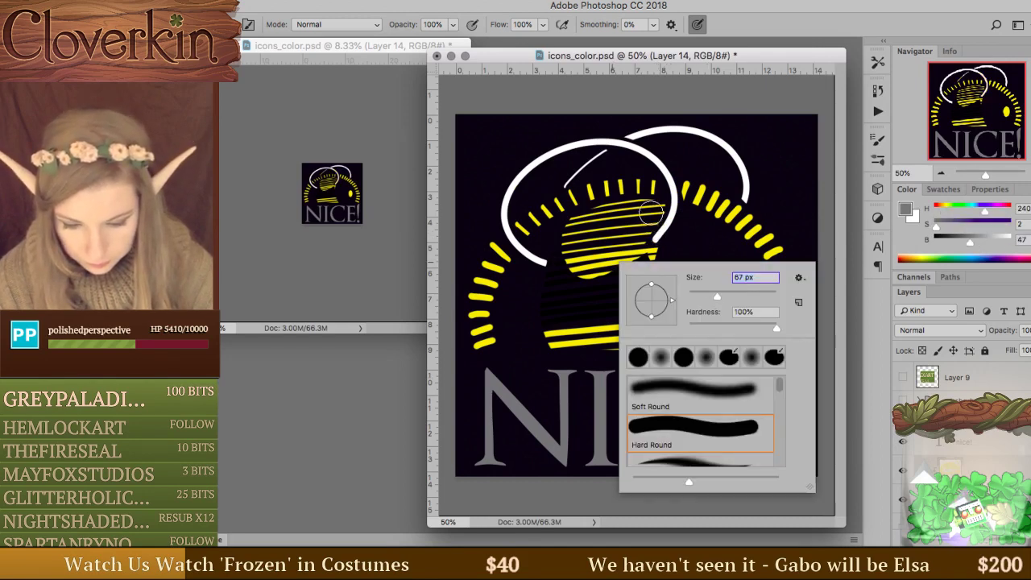
{"action": "key", "text": "Return"}
{"action": "mouse_move", "coordinate": [642, 210]}
{"action": "left_mouse_down"}
{"action": "mouse_move", "coordinate": [591, 220]}
{"action": "mouse_move", "coordinate": [566, 253]}
{"action": "mouse_move", "coordinate": [574, 260]}
{"action": "mouse_move", "coordinate": [593, 227]}
{"action": "mouse_move", "coordinate": [645, 216]}
{"action": "mouse_move", "coordinate": [637, 241]}
{"action": "mouse_move", "coordinate": [654, 256]}
{"action": "mouse_move", "coordinate": [678, 344]}
{"action": "mouse_move", "coordinate": [537, 341]}
{"action": "mouse_move", "coordinate": [544, 278]}
{"action": "mouse_move", "coordinate": [588, 246]}
{"action": "mouse_move", "coordinate": [571, 270]}
{"action": "left_mouse_up"}
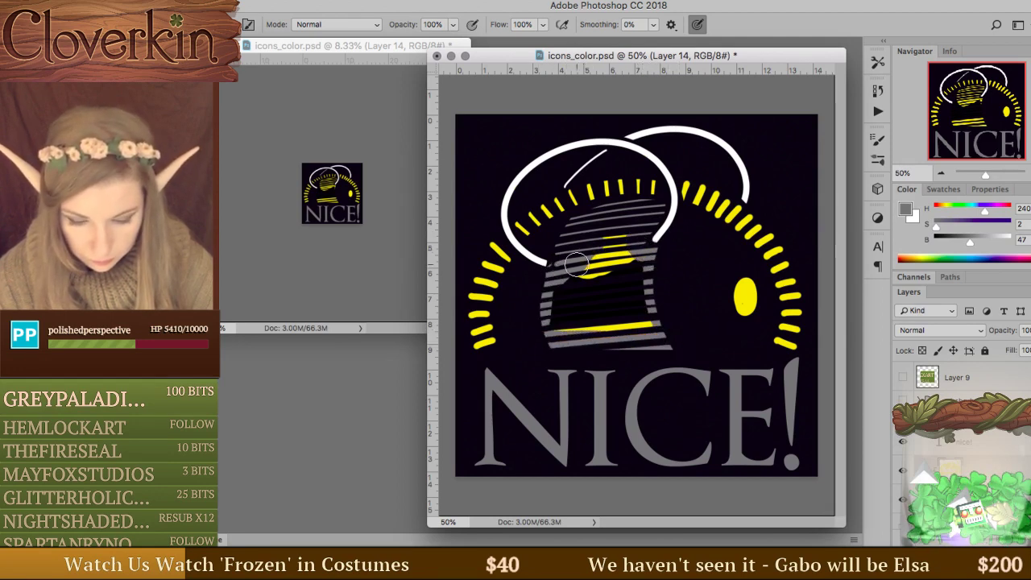
{"action": "key", "text": "x"}
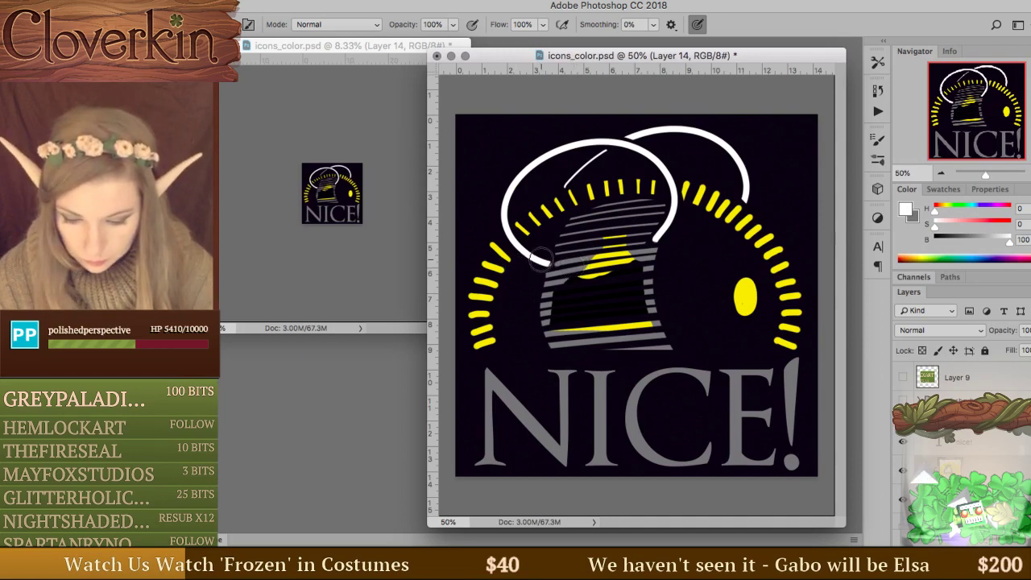
{"action": "key", "text": "x"}
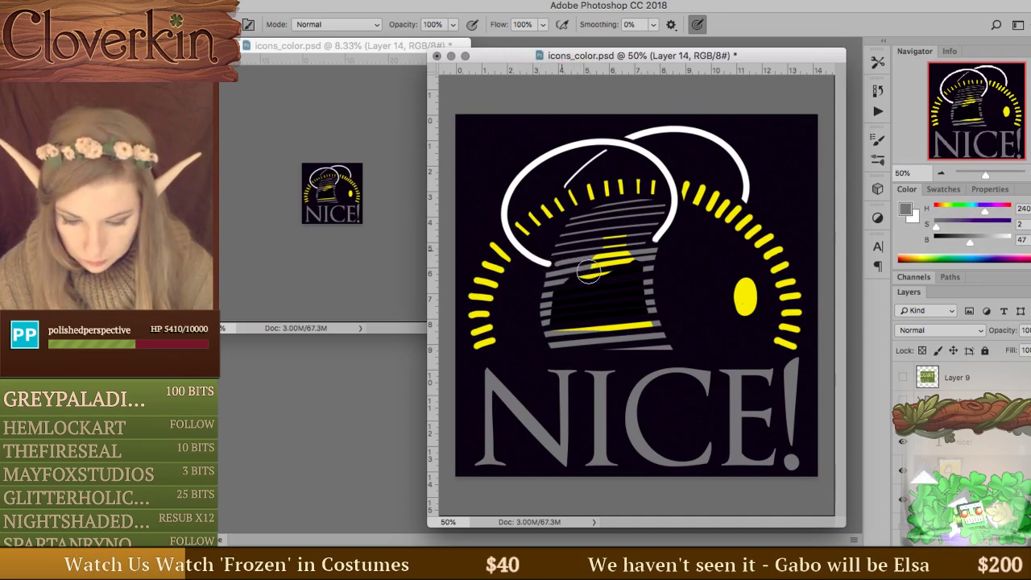
{"action": "mouse_move", "coordinate": [581, 278]}
{"action": "left_mouse_down"}
{"action": "mouse_move", "coordinate": [617, 237]}
{"action": "mouse_move", "coordinate": [626, 262]}
{"action": "left_mouse_up"}
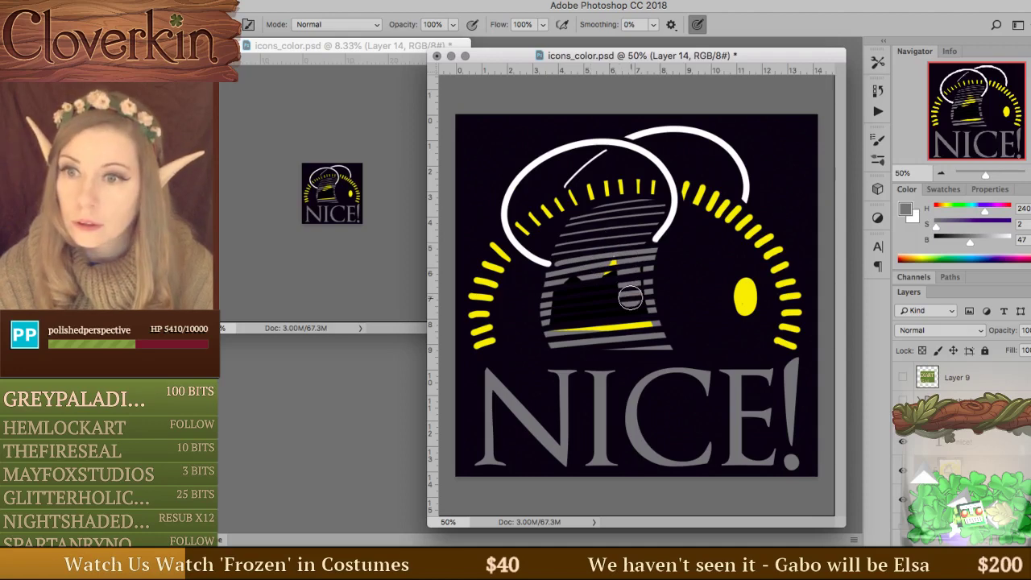
{"action": "left_click_drag", "start_coordinate": [622, 302], "coordinate": [625, 301]}
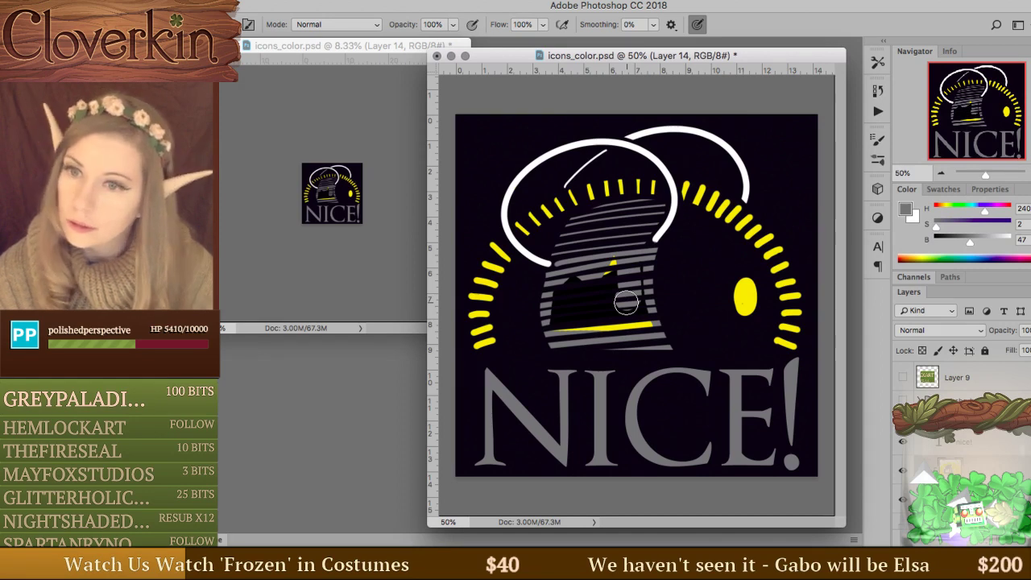
{"action": "mouse_move", "coordinate": [626, 302]}
{"action": "left_mouse_down"}
{"action": "mouse_move", "coordinate": [619, 260]}
{"action": "mouse_move", "coordinate": [646, 322]}
{"action": "mouse_move", "coordinate": [562, 326]}
{"action": "mouse_move", "coordinate": [570, 274]}
{"action": "mouse_move", "coordinate": [545, 306]}
{"action": "mouse_move", "coordinate": [609, 276]}
{"action": "mouse_move", "coordinate": [568, 317]}
{"action": "mouse_move", "coordinate": [612, 301]}
{"action": "mouse_move", "coordinate": [595, 318]}
{"action": "mouse_move", "coordinate": [647, 302]}
{"action": "mouse_move", "coordinate": [670, 322]}
{"action": "left_mouse_up"}
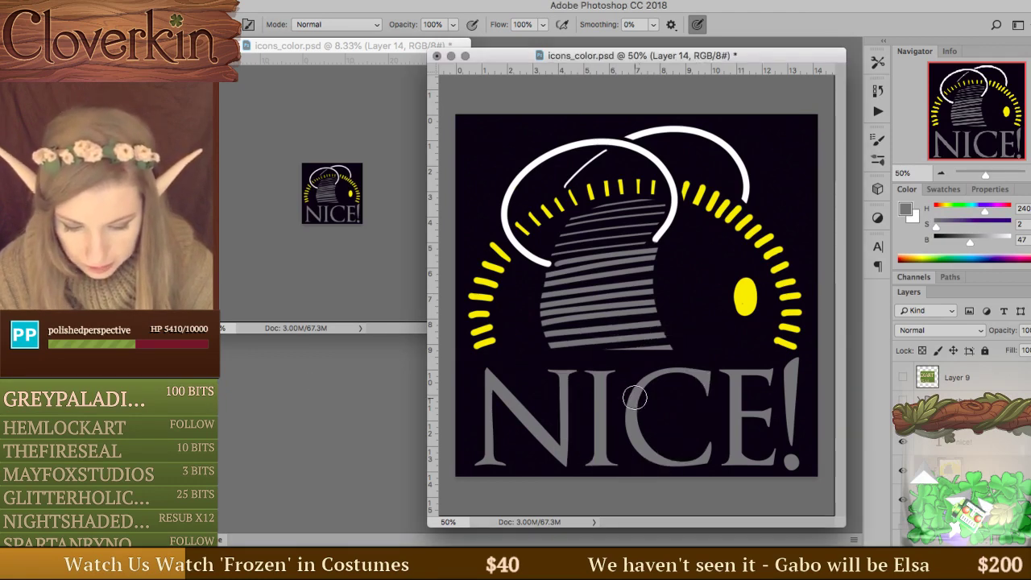
{"action": "mouse_move", "coordinate": [734, 283]}
{"action": "left_mouse_down"}
{"action": "mouse_move", "coordinate": [746, 319]}
{"action": "mouse_move", "coordinate": [748, 288]}
{"action": "left_mouse_up"}
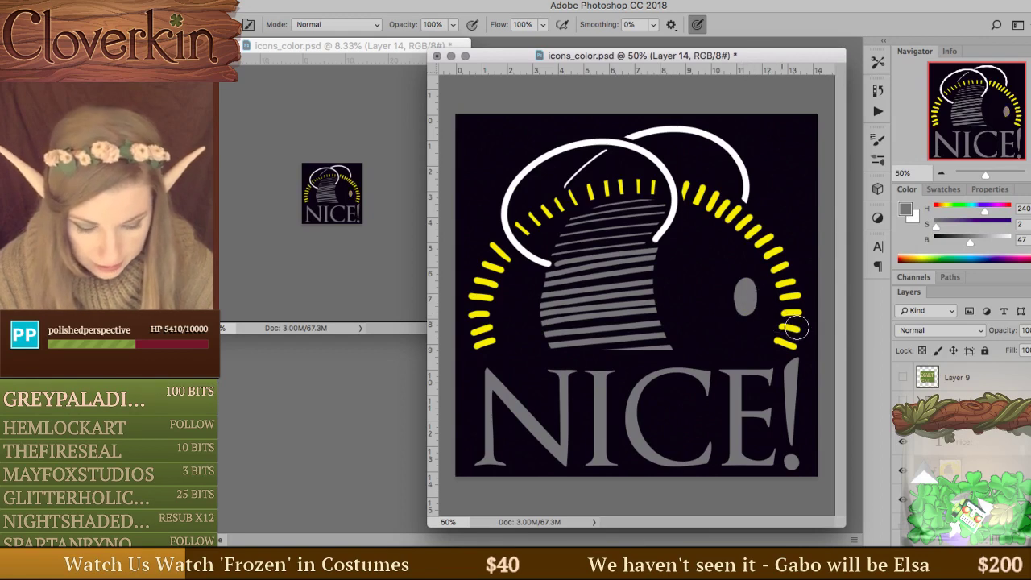
{"action": "key", "text": "alt+bracketleft"}
{"action": "key", "text": "alt+bracketright"}
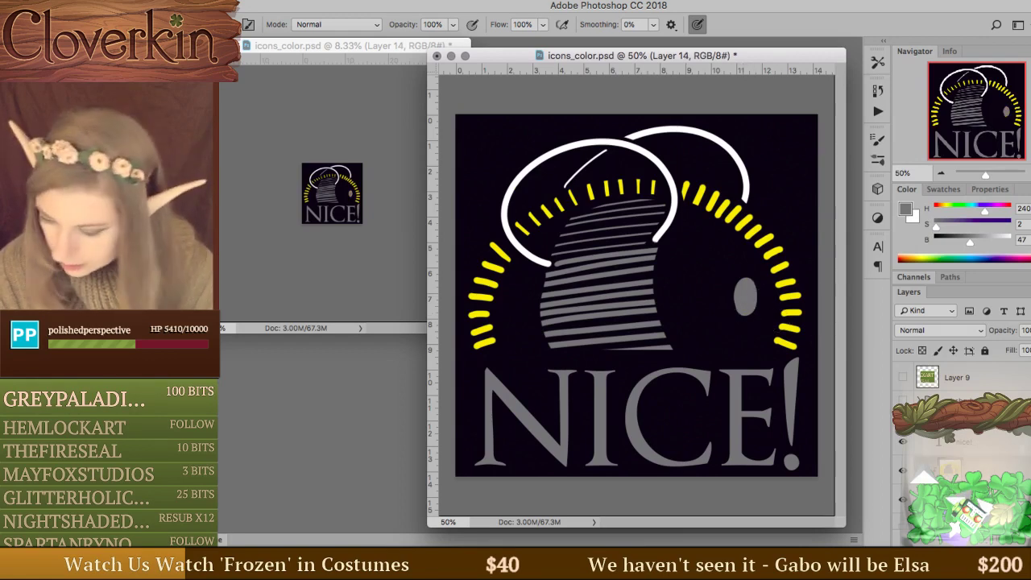
{"action": "key", "text": "ctrl+shift+b"}
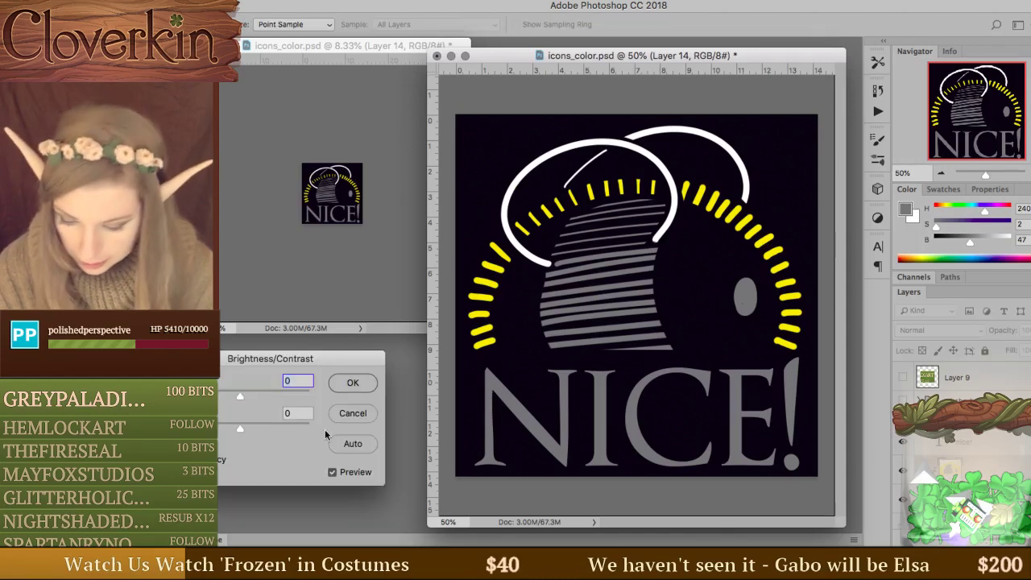
{"action": "type", "text": "-91"}
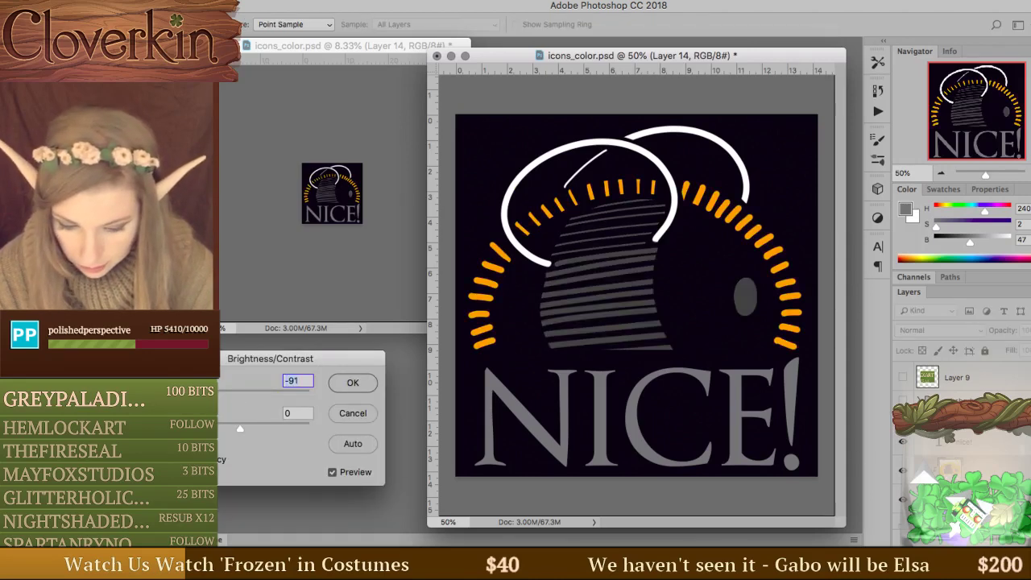
{"action": "left_click", "coordinate": [352, 413]}
Lasso the three groups of yellow fuzz lines around the bee's head and back into one selection.
{"action": "key", "text": "l"}
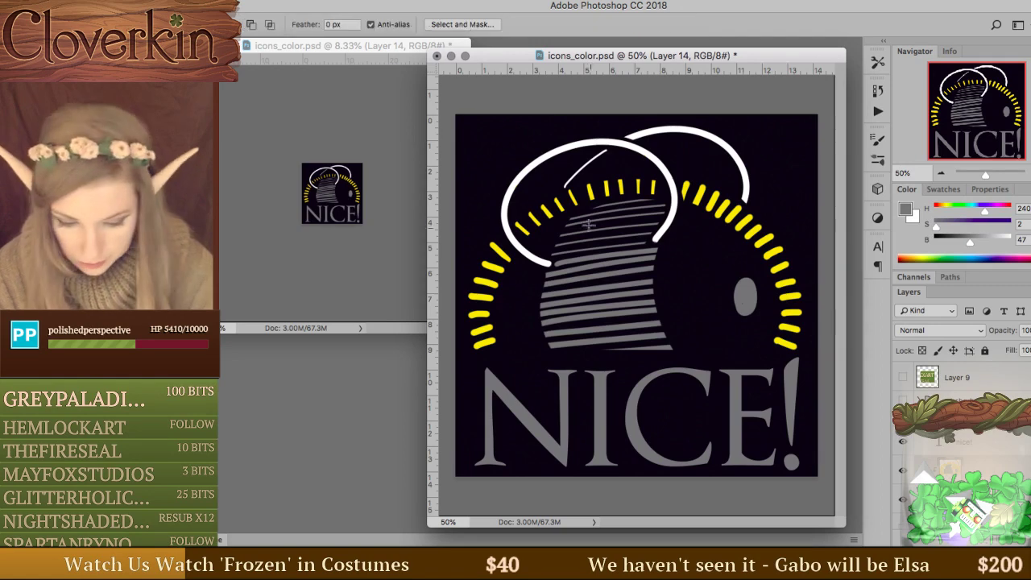
{"action": "mouse_move", "coordinate": [690, 166]}
{"action": "left_mouse_down"}
{"action": "mouse_move", "coordinate": [680, 184]}
{"action": "mouse_move", "coordinate": [687, 214]}
{"action": "mouse_move", "coordinate": [756, 275]}
{"action": "mouse_move", "coordinate": [768, 330]}
{"action": "mouse_move", "coordinate": [793, 355]}
{"action": "mouse_move", "coordinate": [818, 246]}
{"action": "mouse_move", "coordinate": [691, 167]}
{"action": "mouse_move", "coordinate": [600, 176]}
{"action": "mouse_move", "coordinate": [512, 215]}
{"action": "mouse_move", "coordinate": [523, 238]}
{"action": "mouse_move", "coordinate": [586, 202]}
{"action": "mouse_move", "coordinate": [664, 196]}
{"action": "mouse_move", "coordinate": [659, 182]}
{"action": "left_mouse_up"}
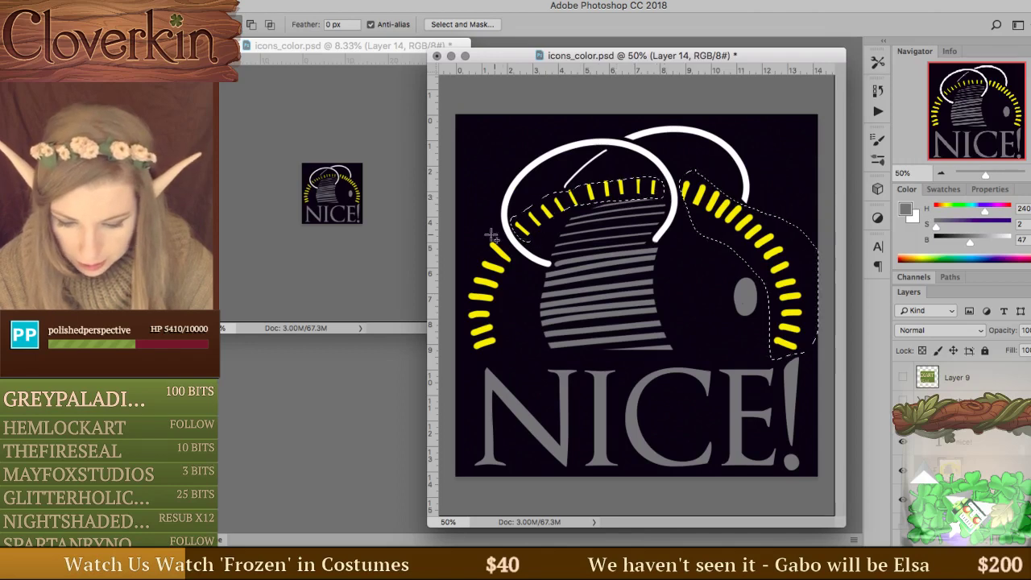
{"action": "mouse_move", "coordinate": [491, 236]}
{"action": "left_mouse_down"}
{"action": "mouse_move", "coordinate": [517, 264]}
{"action": "mouse_move", "coordinate": [505, 364]}
{"action": "mouse_move", "coordinate": [466, 346]}
{"action": "mouse_move", "coordinate": [461, 269]}
{"action": "mouse_move", "coordinate": [492, 235]}
{"action": "left_mouse_up"}
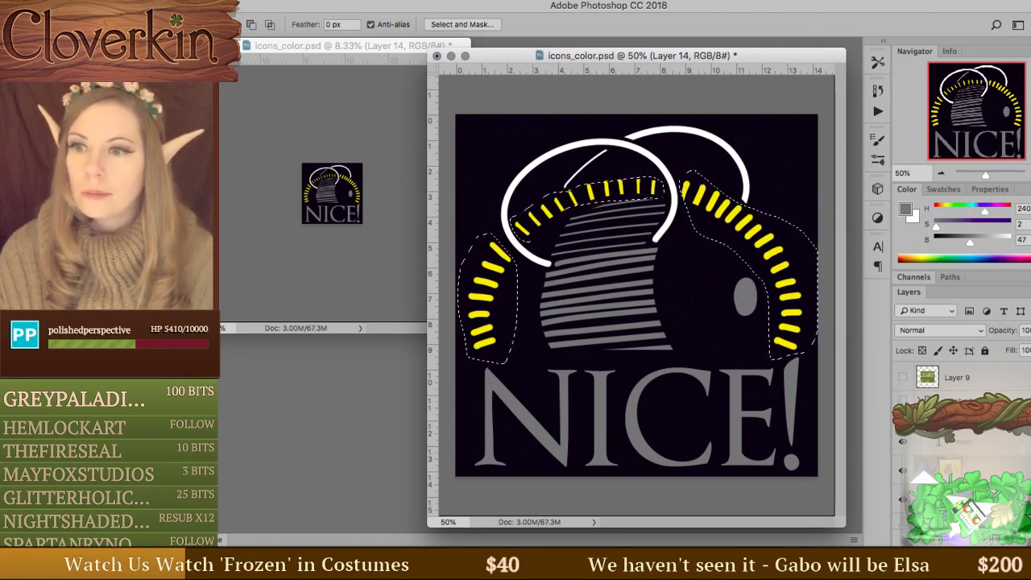
{"action": "key", "text": "super+d"}
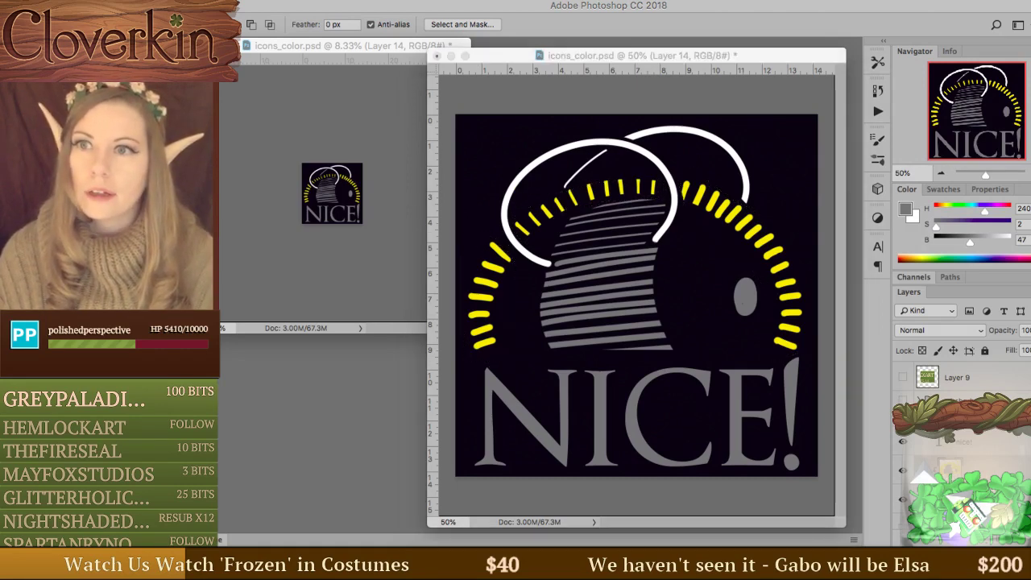
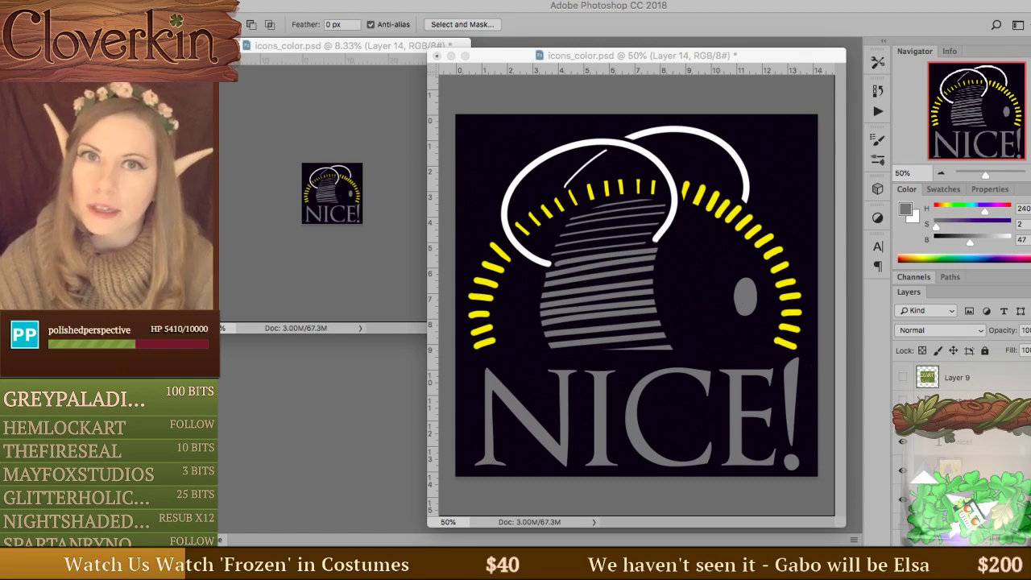
{"action": "scroll", "coordinate": [958, 403], "scroll_direction": "up", "scroll_amount": 1}
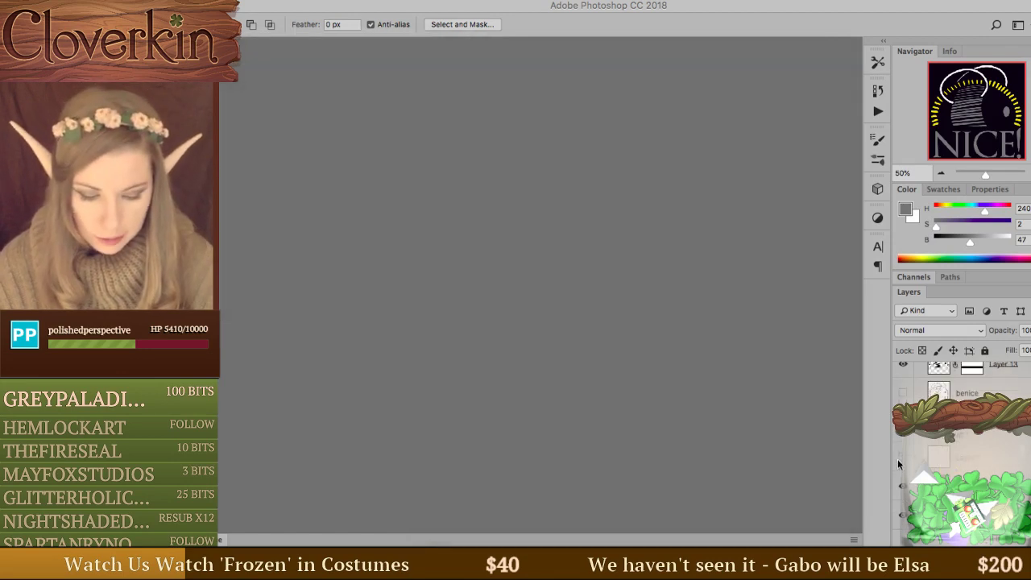
{"action": "left_click", "coordinate": [902, 457]}
{"action": "left_click", "coordinate": [902, 457]}
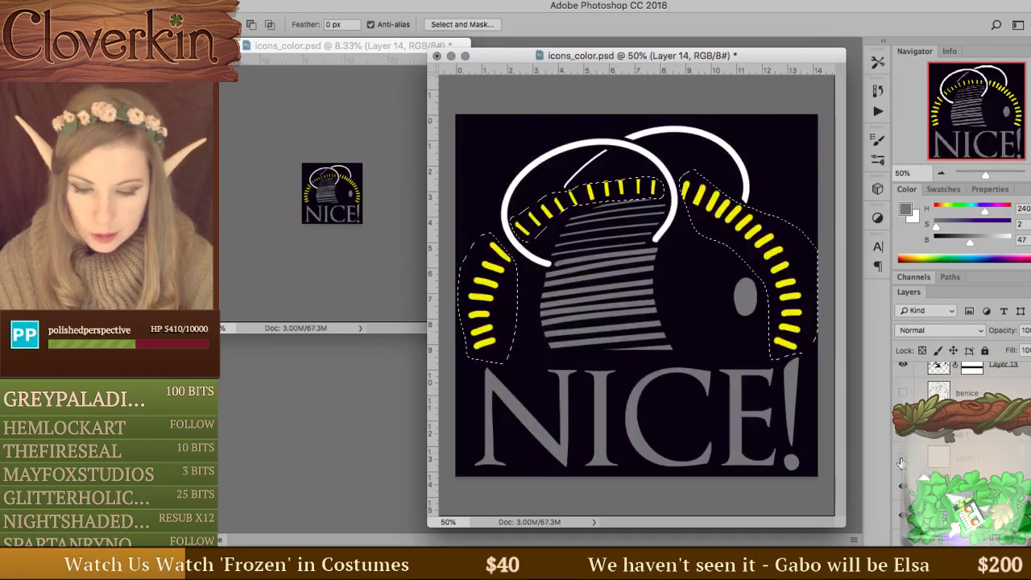
{"action": "left_click", "coordinate": [902, 458]}
{"action": "left_click", "coordinate": [902, 457]}
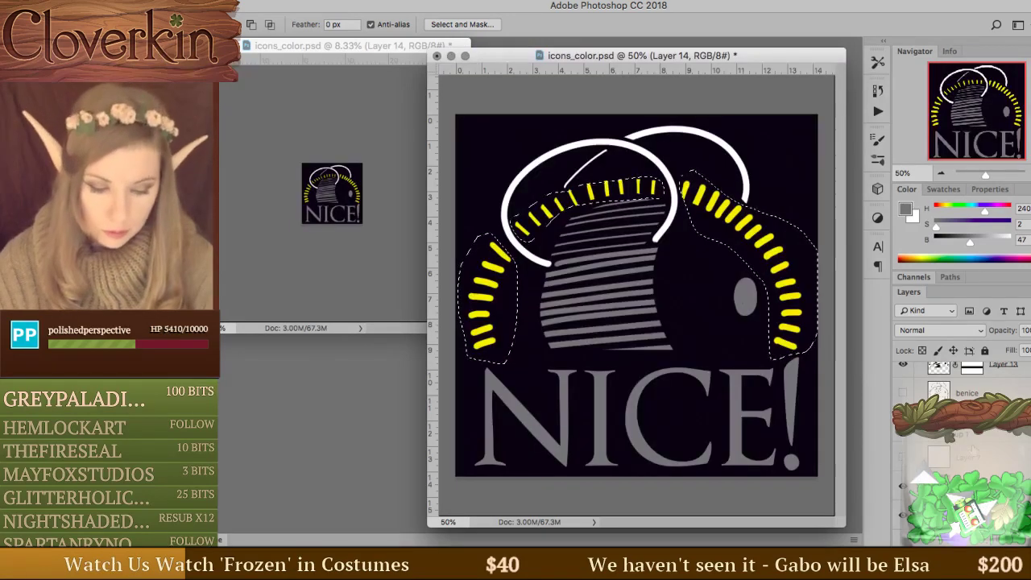
Cut the selected yellow fuzz areas to a new layer and make it a clipping mask on the bee line art.
{"action": "scroll", "coordinate": [897, 463], "scroll_direction": "down", "scroll_amount": 1}
{"action": "right_click", "coordinate": [692, 334]}
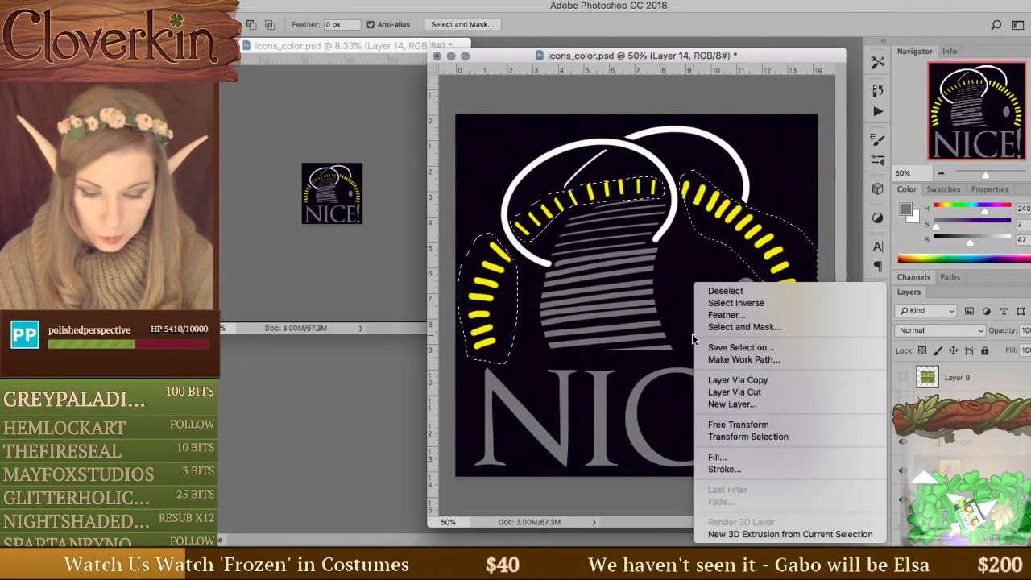
{"action": "left_click", "coordinate": [784, 392]}
{"action": "right_click", "coordinate": [989, 463]}
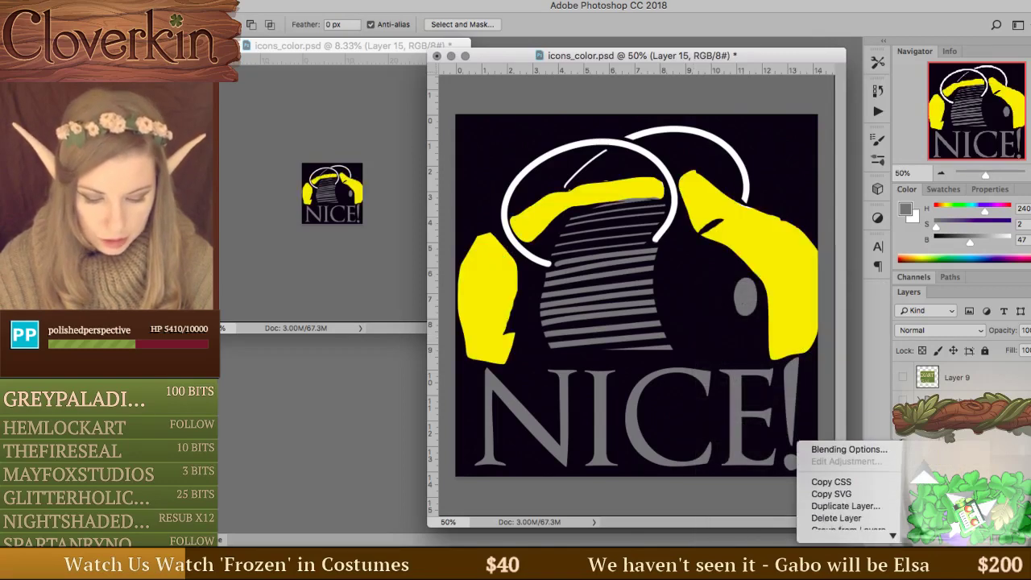
{"action": "left_click", "coordinate": [854, 464]}
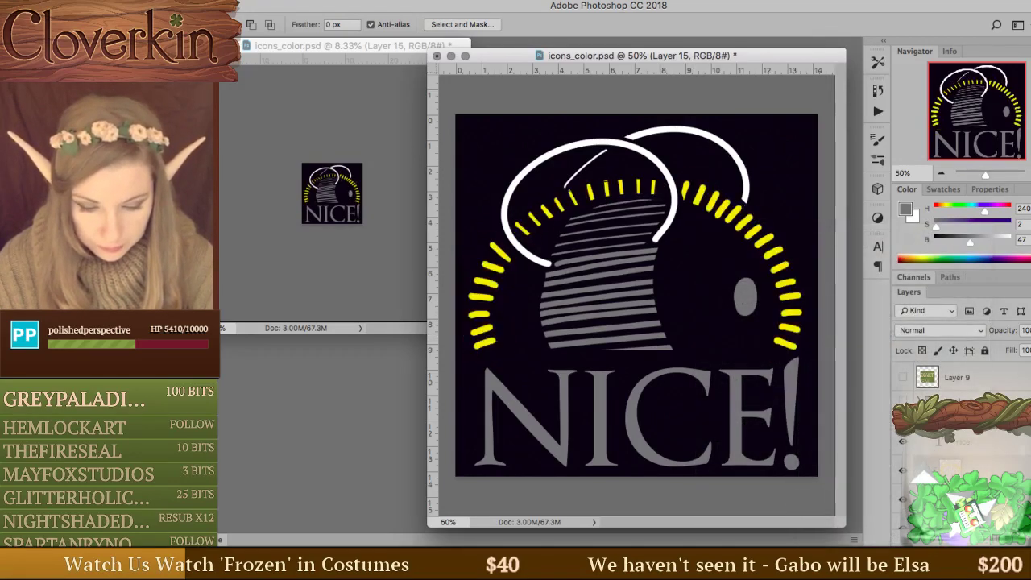
Sample the fuzz lines' yellow and adjust their layer's Hue/Saturation to hue -3, saturation +87 and lightness -32.
{"action": "key", "text": "b"}
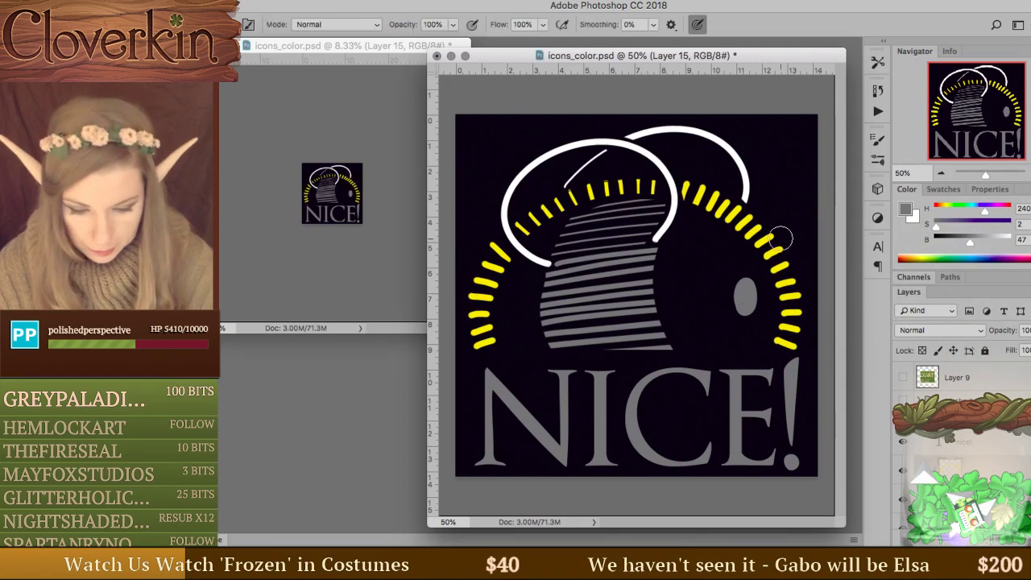
{"action": "key", "text": "i"}
{"action": "left_click", "coordinate": [707, 204]}
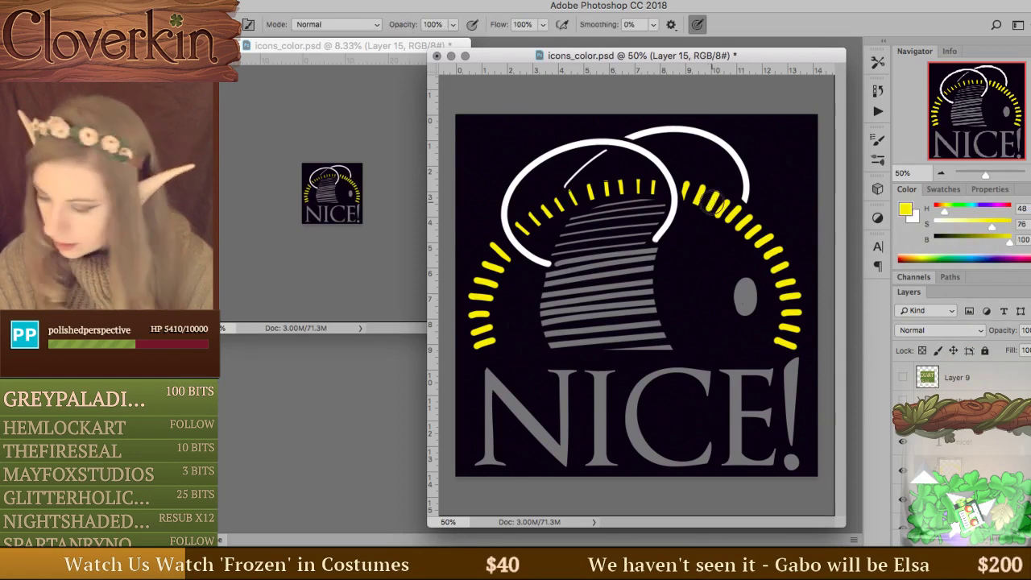
{"action": "key", "text": "super+u"}
{"action": "left_click", "coordinate": [244, 436]}
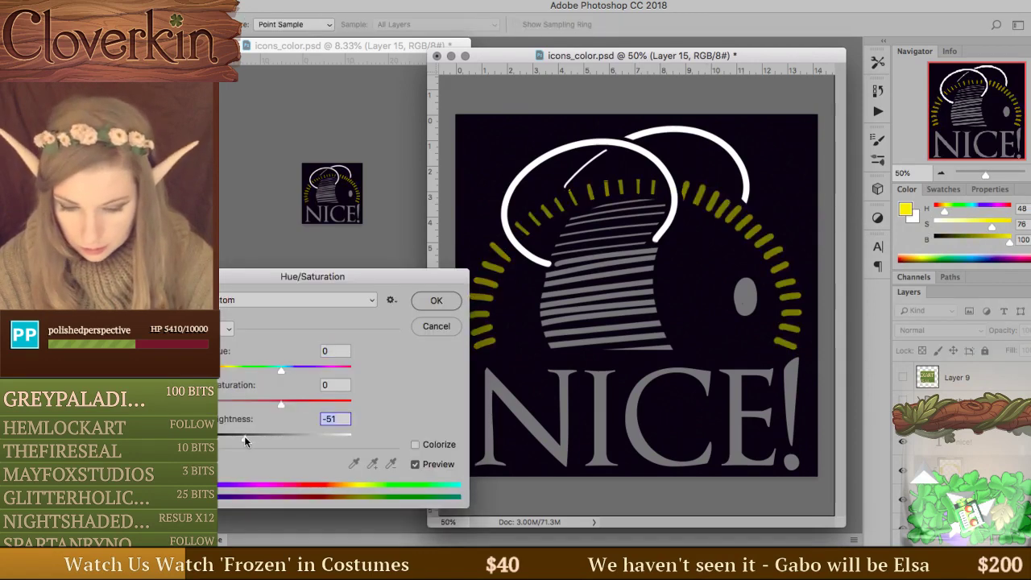
{"action": "left_click", "coordinate": [330, 404]}
{"action": "left_click_drag", "start_coordinate": [330, 410], "coordinate": [343, 404]}
{"action": "left_click_drag", "start_coordinate": [287, 372], "coordinate": [279, 371]}
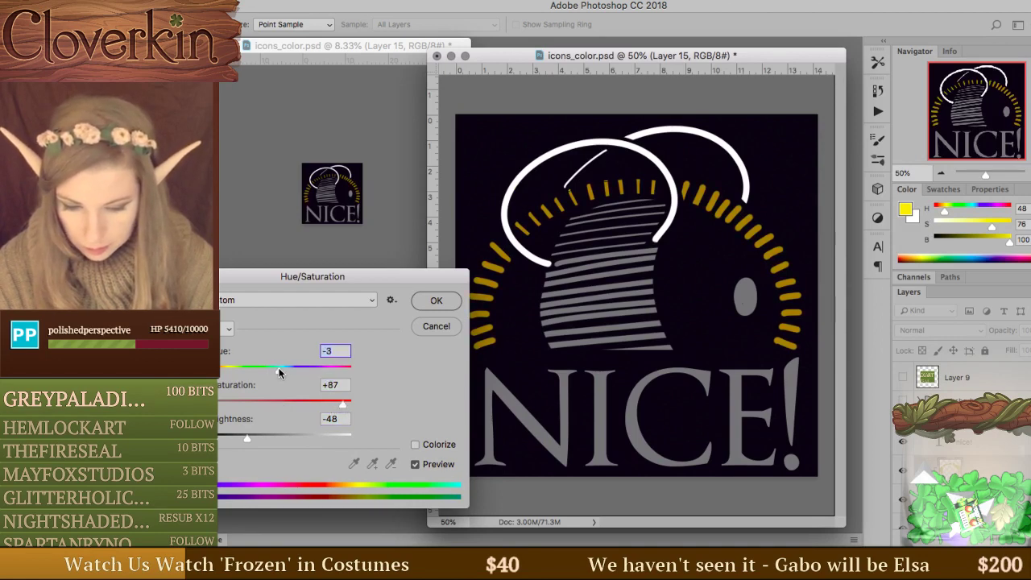
{"action": "left_click", "coordinate": [257, 436]}
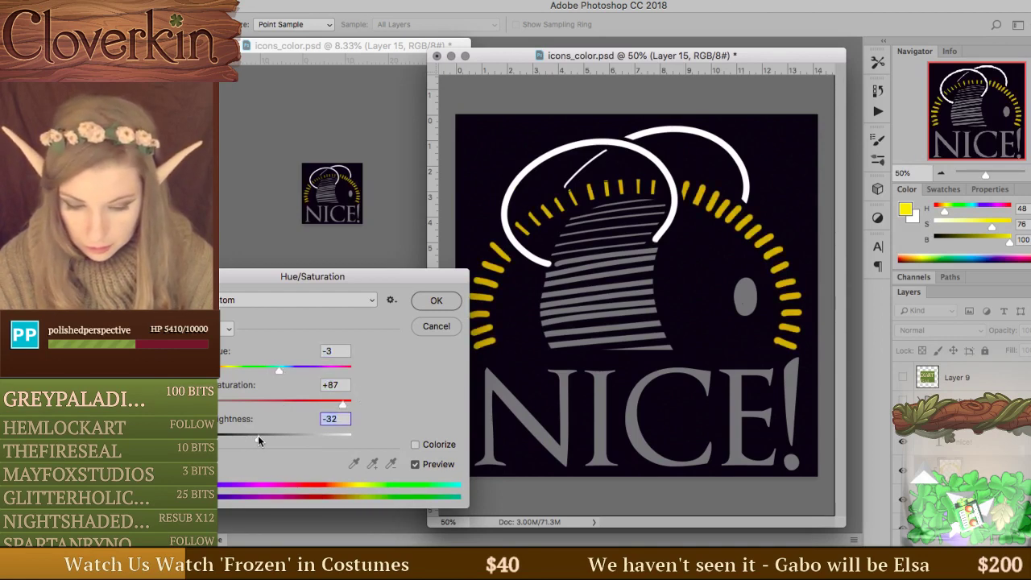
{"action": "key", "text": "Return"}
Add a new layer directly beneath the bee line art.
{"action": "key", "text": "alt+bracketleft"}
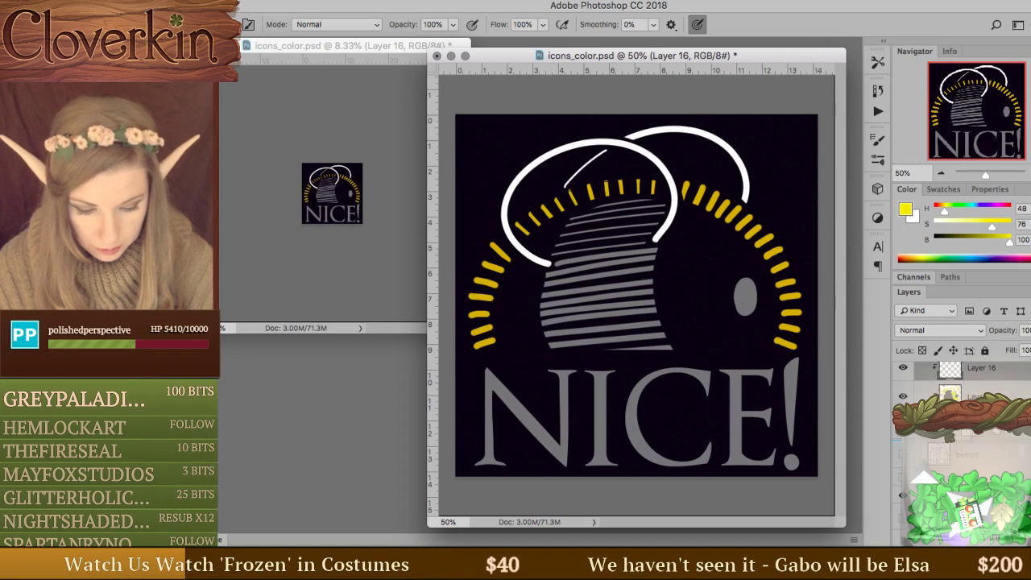
{"action": "mouse_move", "coordinate": [691, 196]}
{"action": "left_mouse_down"}
{"action": "mouse_move", "coordinate": [666, 270]}
{"action": "mouse_move", "coordinate": [668, 316]}
{"action": "left_mouse_up"}
{"action": "key", "text": "ctrl+z"}
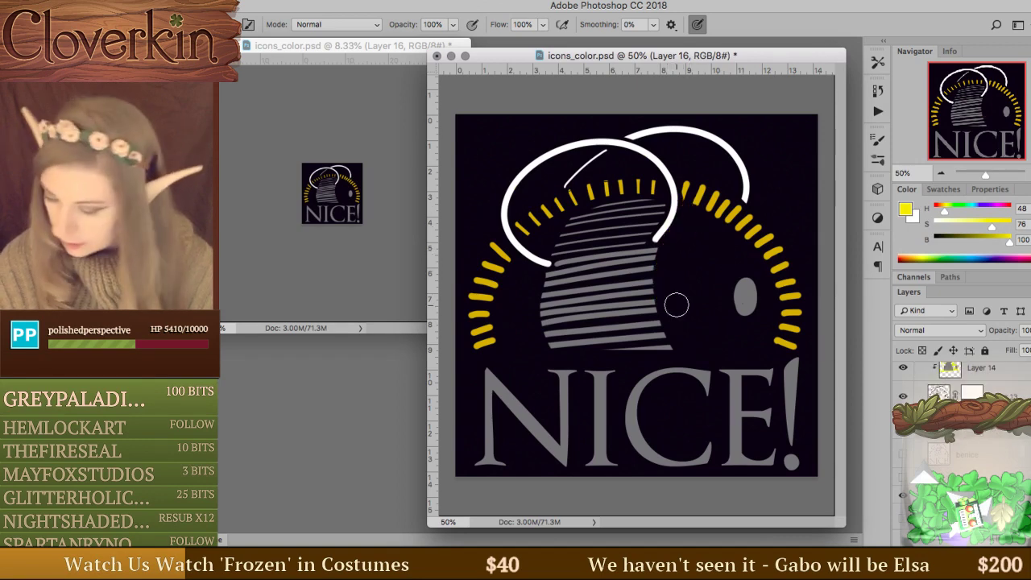
{"action": "key", "text": "m"}
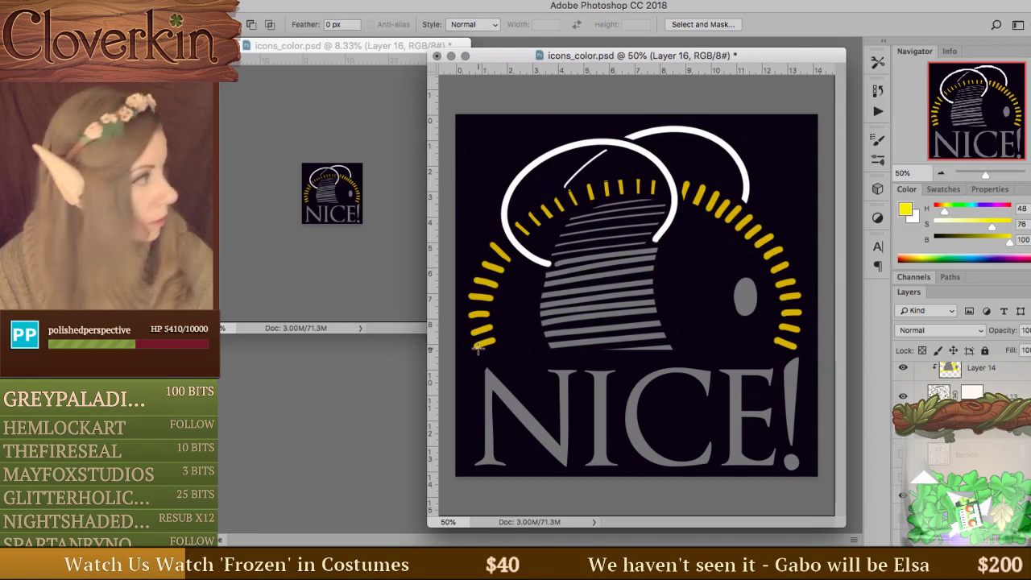
{"action": "left_click_drag", "start_coordinate": [475, 346], "coordinate": [794, 275]}
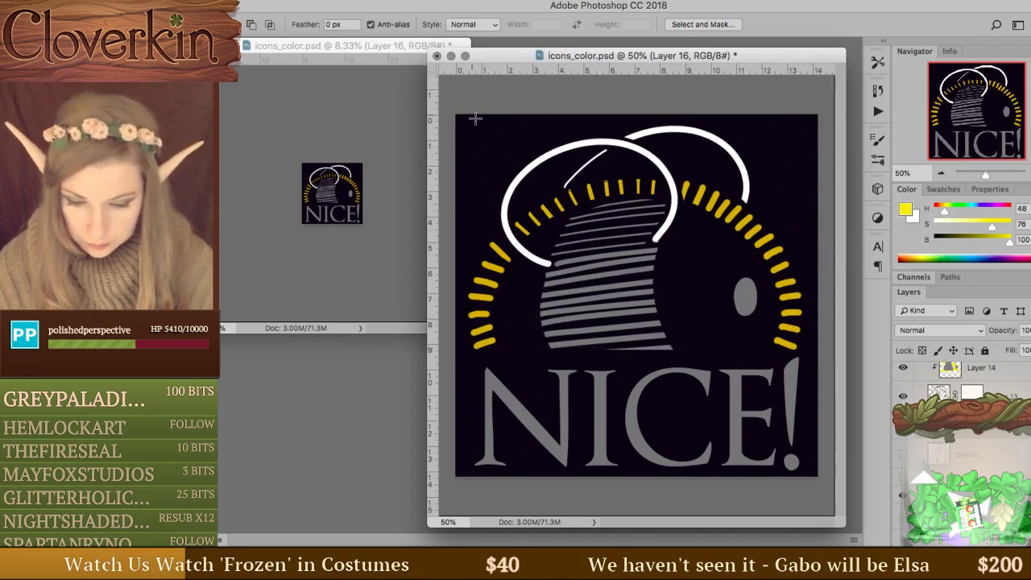
{"action": "left_click_drag", "start_coordinate": [475, 118], "coordinate": [741, 295]}
{"action": "left_click", "coordinate": [745, 191]}
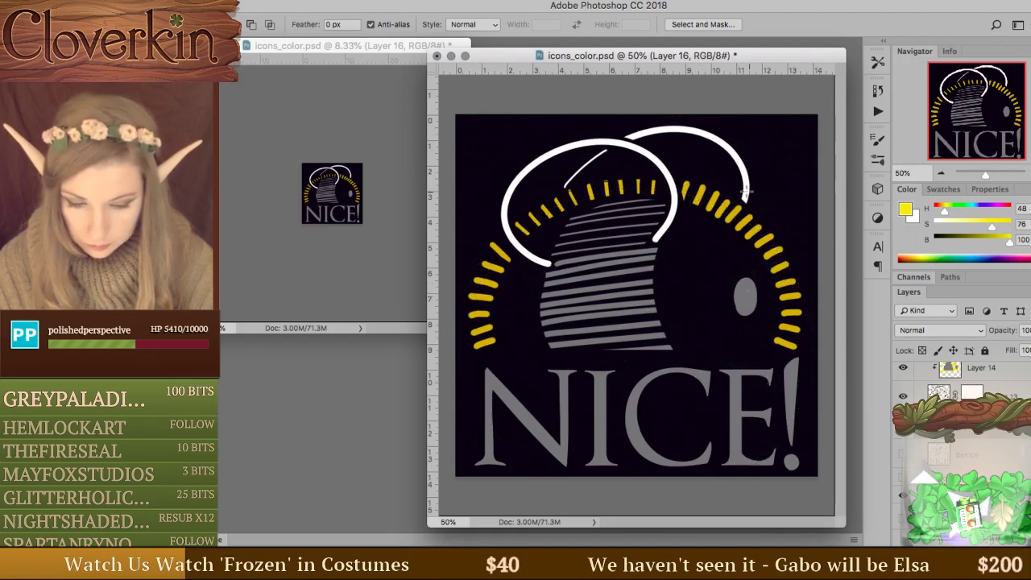
Make an elliptical selection along the fuzz lines and subtract its part below the stripes to leave a half-dome body shape.
{"action": "left_click_drag", "start_coordinate": [469, 161], "coordinate": [789, 436]}
{"action": "left_click_drag", "start_coordinate": [745, 270], "coordinate": [755, 302]}
{"action": "key", "text": "shift+m"}
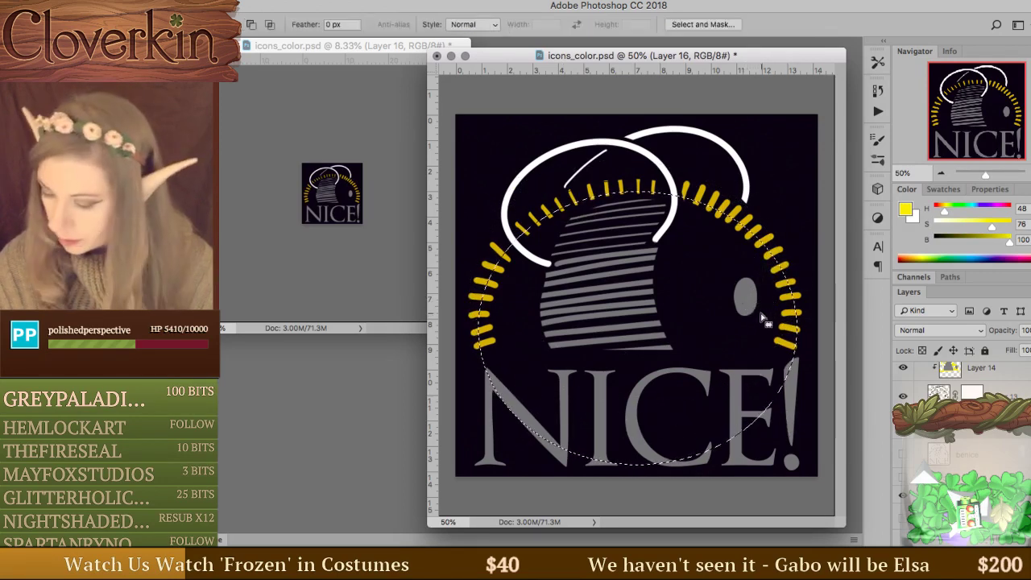
{"action": "left_click_drag", "start_coordinate": [817, 479], "coordinate": [410, 350]}
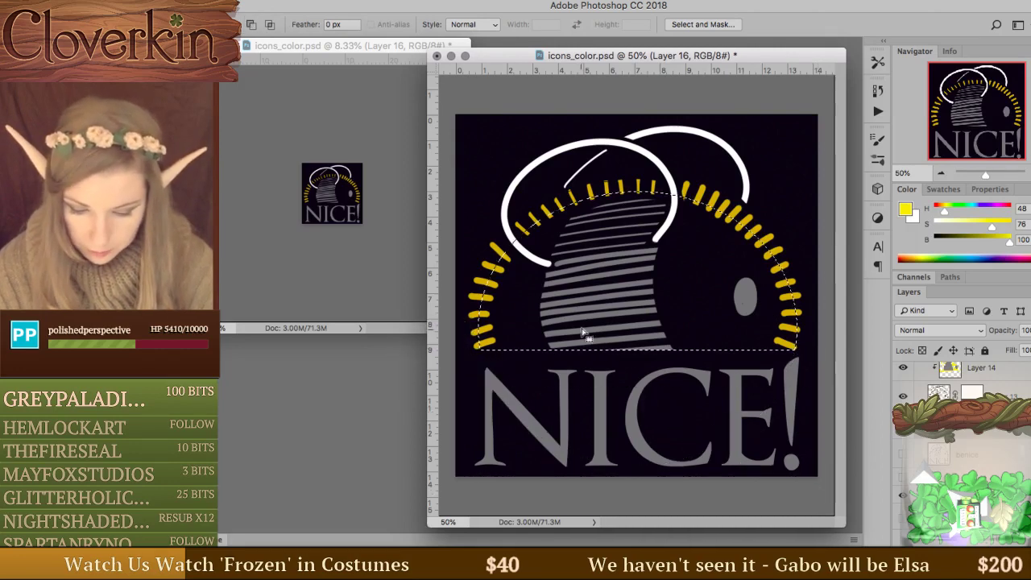
Fill the half-dome selection with yellow using a 220 px Hard Round brush.
{"action": "key", "text": "b"}
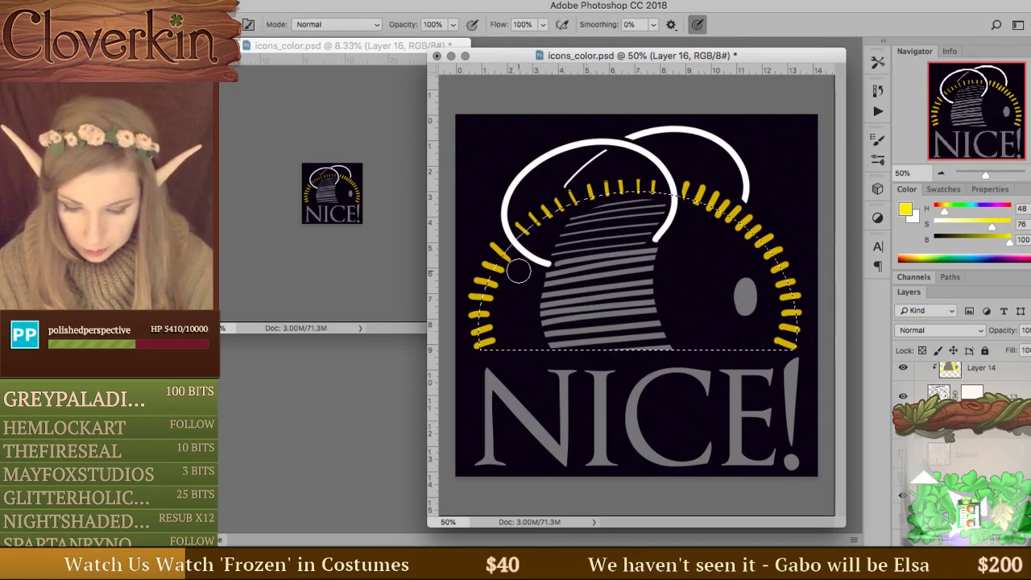
{"action": "right_click", "coordinate": [518, 271]}
{"action": "left_click_drag", "start_coordinate": [654, 307], "coordinate": [677, 307]}
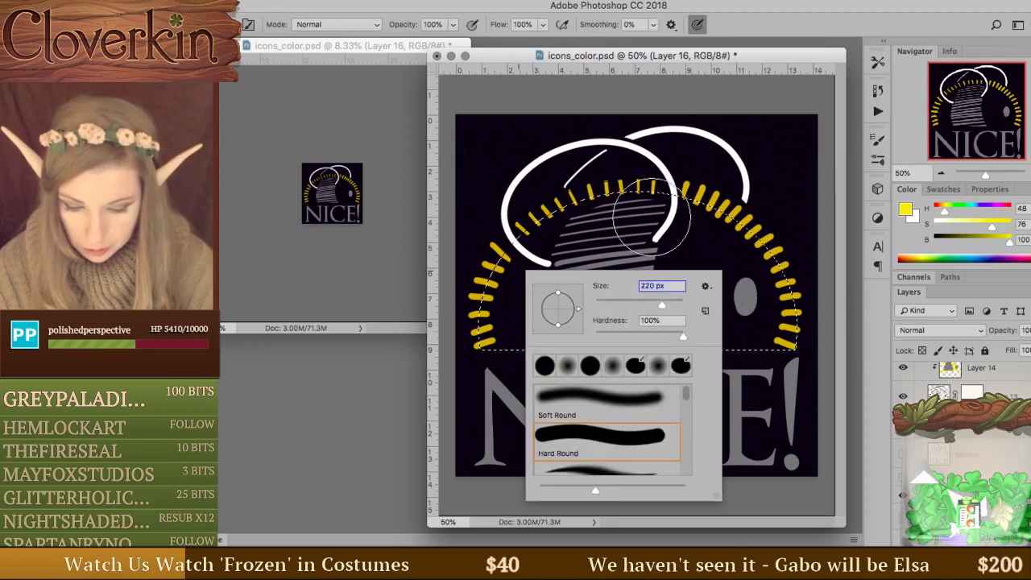
{"action": "mouse_move", "coordinate": [563, 234]}
{"action": "left_mouse_down"}
{"action": "mouse_move", "coordinate": [684, 233]}
{"action": "mouse_move", "coordinate": [765, 298]}
{"action": "mouse_move", "coordinate": [765, 254]}
{"action": "mouse_move", "coordinate": [476, 252]}
{"action": "left_mouse_up"}
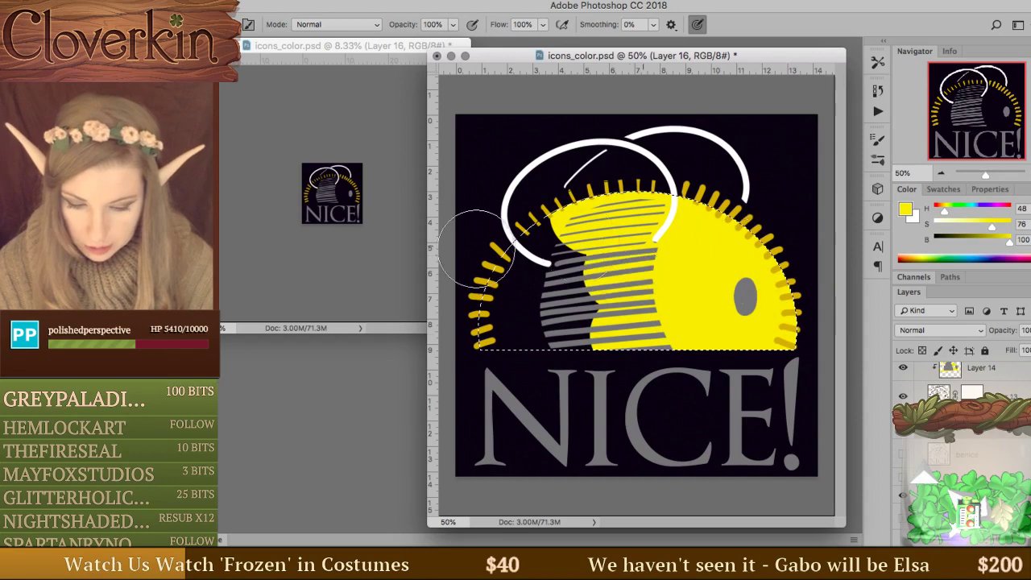
{"action": "left_click_drag", "start_coordinate": [568, 290], "coordinate": [576, 334]}
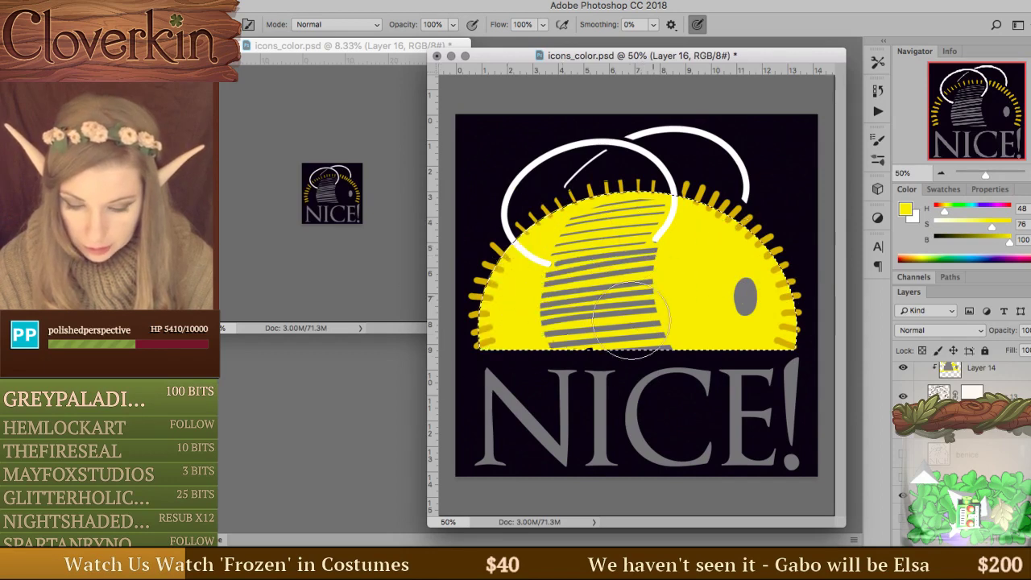
Sample the eye's gray and paint a solid gray band over the stripes on a new layer, then clear the selection.
{"action": "left_click", "coordinate": [959, 240]}
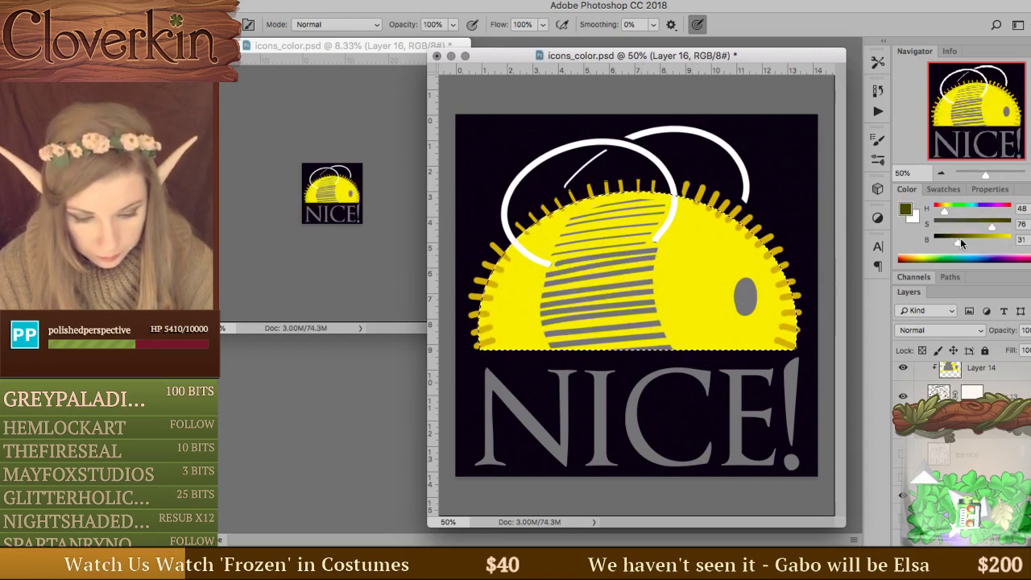
{"action": "left_click", "coordinate": [743, 295], "text": "alt"}
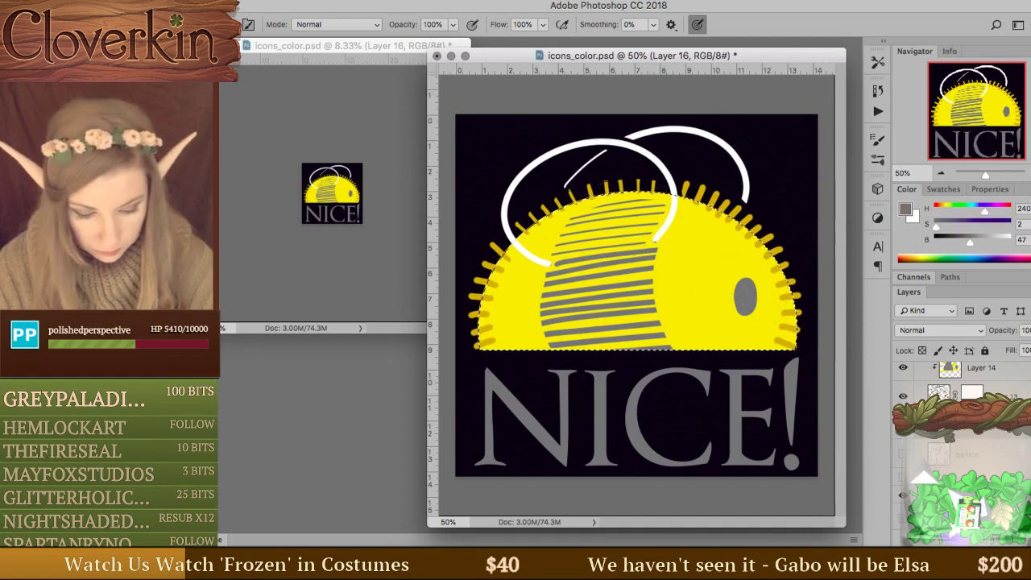
{"action": "key", "text": "ctrl+shift+alt+n"}
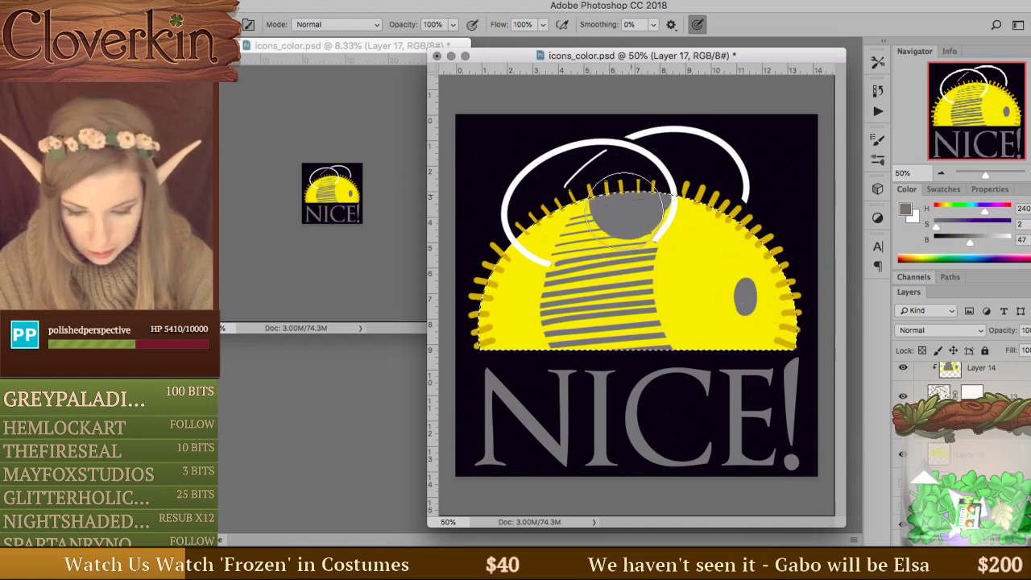
{"action": "mouse_move", "coordinate": [625, 206]}
{"action": "left_mouse_down"}
{"action": "mouse_move", "coordinate": [606, 226]}
{"action": "mouse_move", "coordinate": [642, 192]}
{"action": "left_mouse_up"}
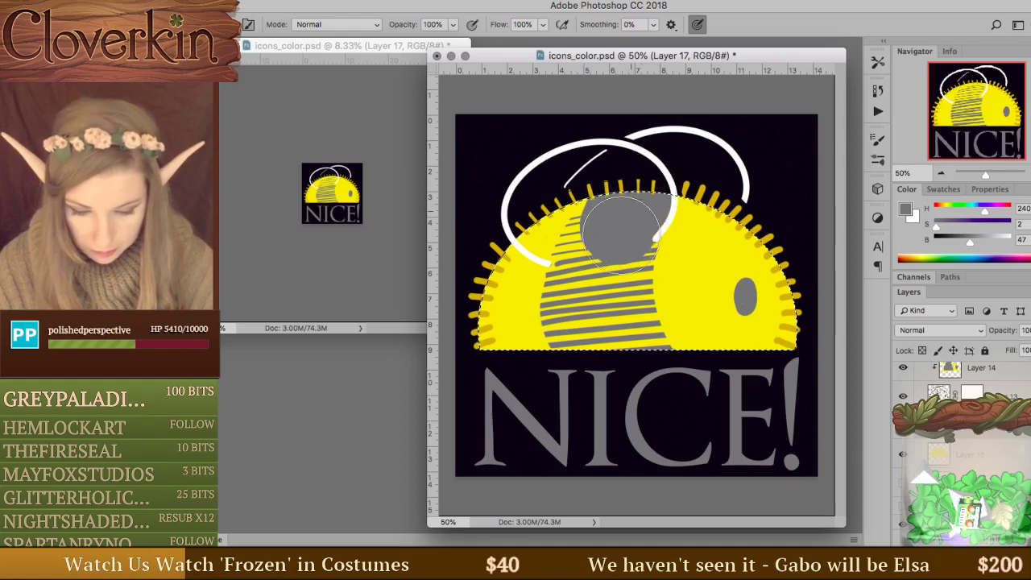
{"action": "mouse_move", "coordinate": [620, 233]}
{"action": "left_mouse_down"}
{"action": "mouse_move", "coordinate": [614, 271]}
{"action": "mouse_move", "coordinate": [623, 217]}
{"action": "mouse_move", "coordinate": [619, 298]}
{"action": "mouse_move", "coordinate": [643, 368]}
{"action": "mouse_move", "coordinate": [629, 265]}
{"action": "mouse_move", "coordinate": [648, 189]}
{"action": "mouse_move", "coordinate": [634, 187]}
{"action": "mouse_move", "coordinate": [599, 218]}
{"action": "mouse_move", "coordinate": [571, 286]}
{"action": "mouse_move", "coordinate": [575, 351]}
{"action": "mouse_move", "coordinate": [669, 346]}
{"action": "left_mouse_up"}
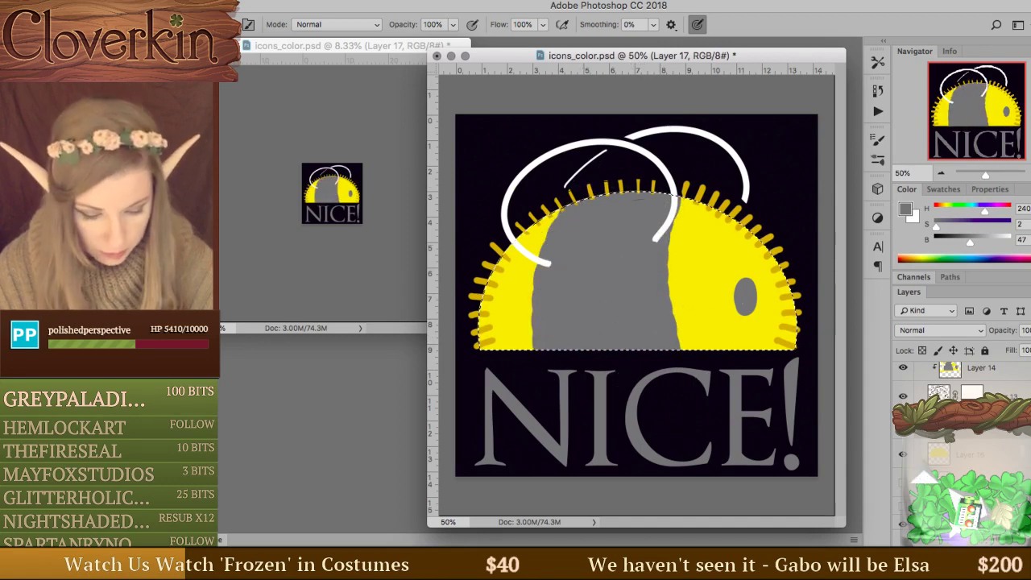
{"action": "key", "text": "ctrl+d"}
Lower the gray band layer's opacity to 60% and trim the band's head-side edge with an elliptical selection.
{"action": "left_click", "coordinate": [897, 459]}
{"action": "left_click", "coordinate": [899, 458]}
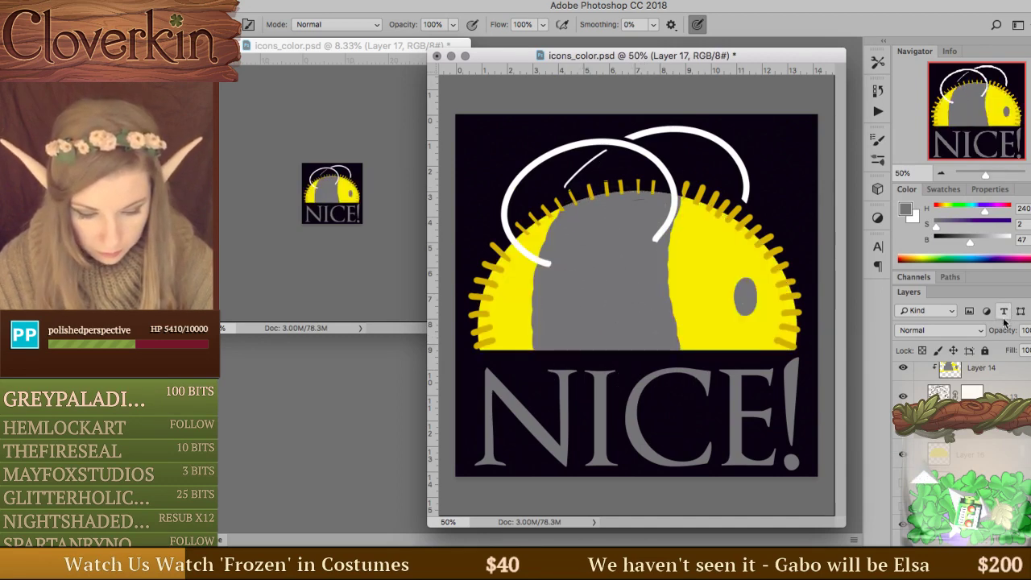
{"action": "key", "text": "Return"}
{"action": "key", "text": "m"}
{"action": "left_click_drag", "start_coordinate": [784, 159], "coordinate": [657, 378]}
{"action": "left_click_drag", "start_coordinate": [740, 266], "coordinate": [742, 270]}
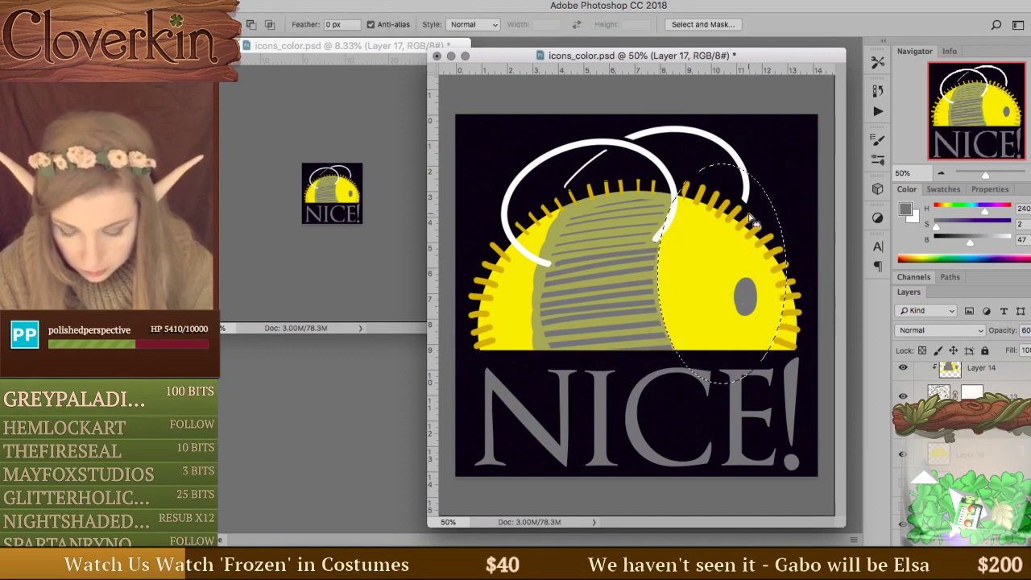
Trim the band's tail-side edge with an inverted elliptical selection and restore the band layer's opacity to 100%.
{"action": "left_click_drag", "start_coordinate": [769, 160], "coordinate": [537, 411]}
{"action": "left_click_drag", "start_coordinate": [691, 283], "coordinate": [691, 301]}
{"action": "key", "text": "ctrl+shift+i"}
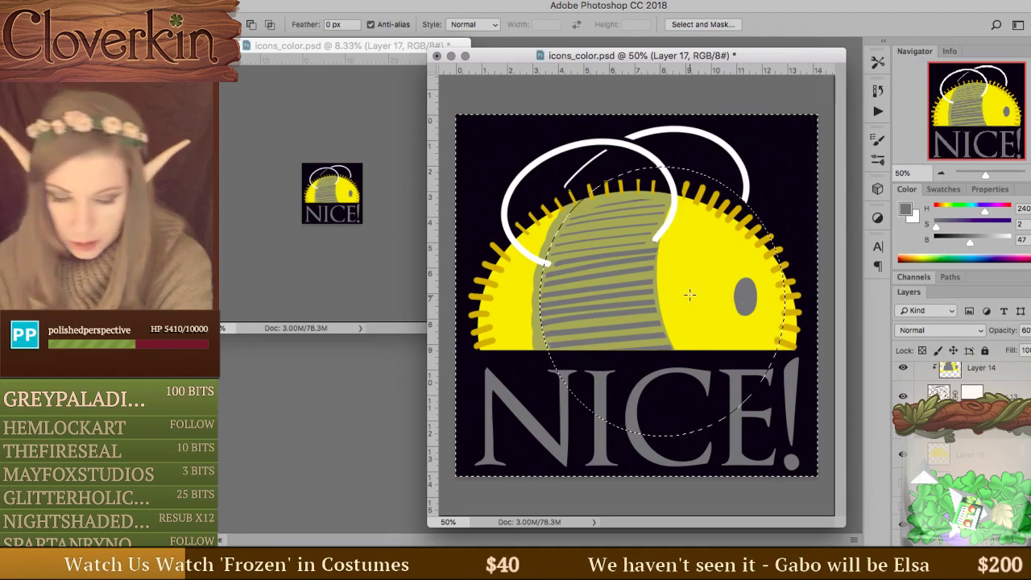
{"action": "key", "text": "Delete"}
{"action": "key", "text": "ctrl+d"}
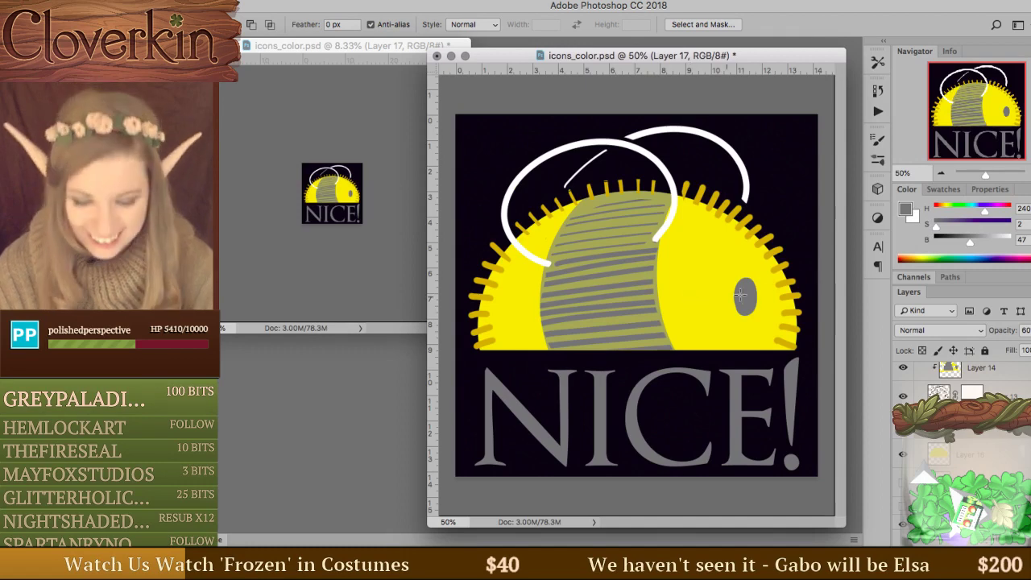
{"action": "left_click_drag", "start_coordinate": [996, 334], "coordinate": [1029, 335]}
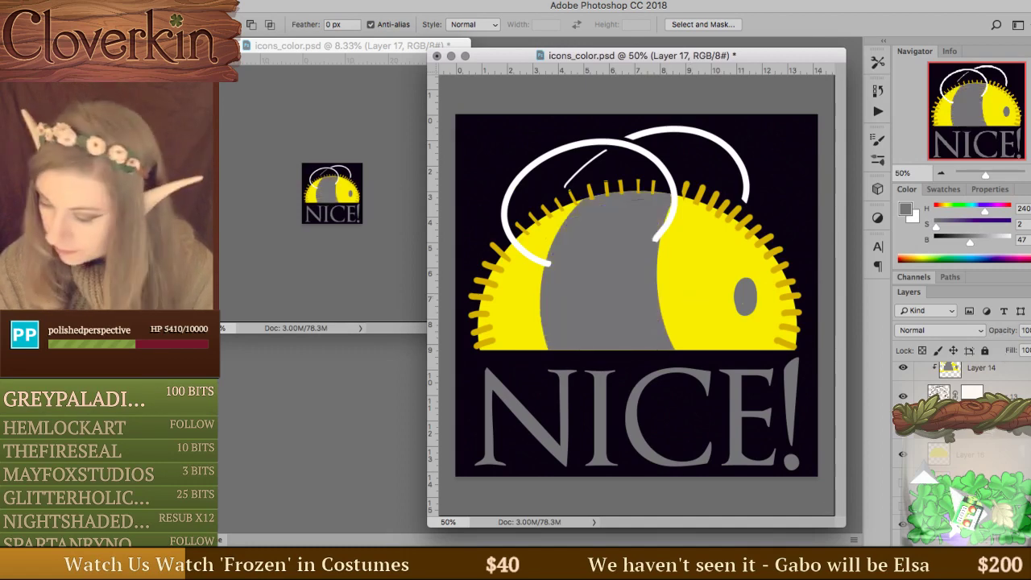
Darken the gray band with Hue/Saturation, setting its lightness to -61.
{"action": "key", "text": "super+u"}
{"action": "left_click_drag", "start_coordinate": [281, 436], "coordinate": [238, 447]}
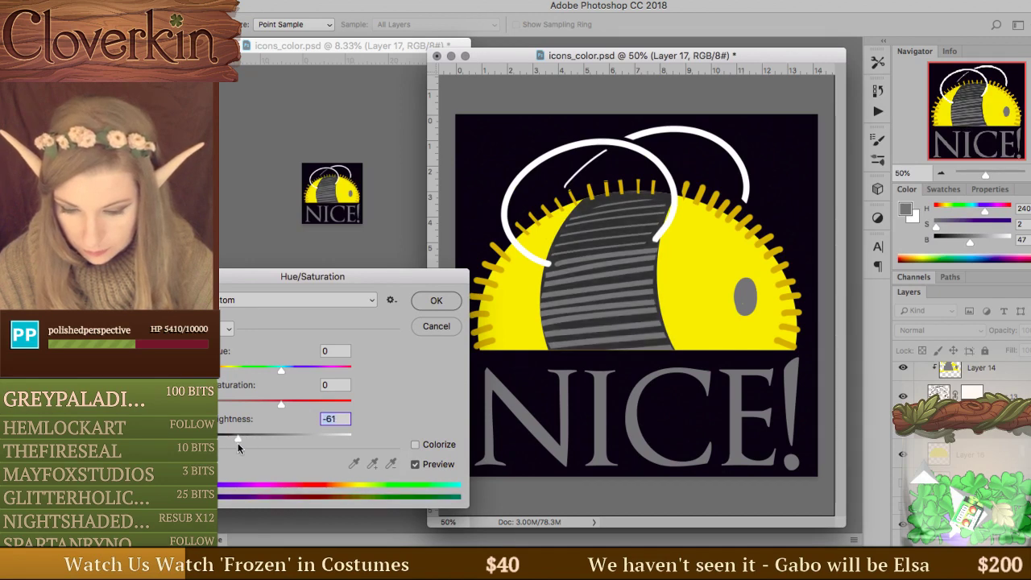
{"action": "key", "text": "Return"}
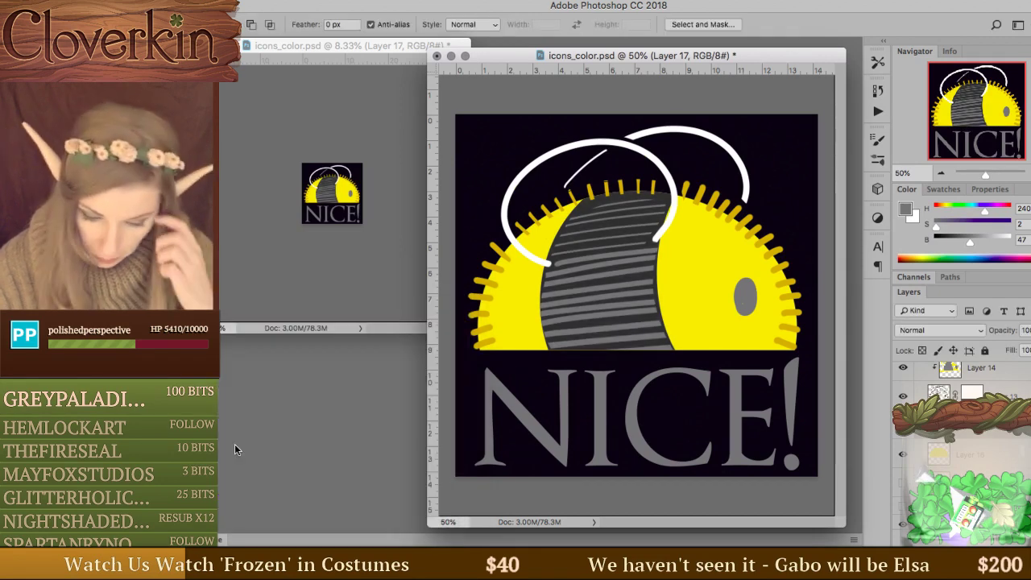
Paint the base of the band with its sampled dark gray and clear the overflow below the body's flat edge.
{"action": "key", "text": "b"}
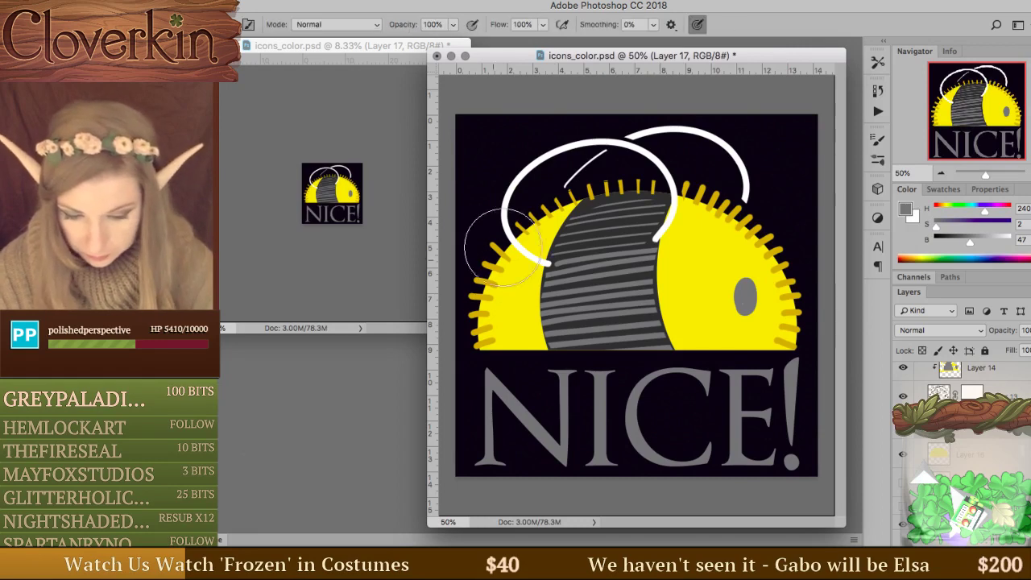
{"action": "left_click", "coordinate": [582, 203], "text": "alt"}
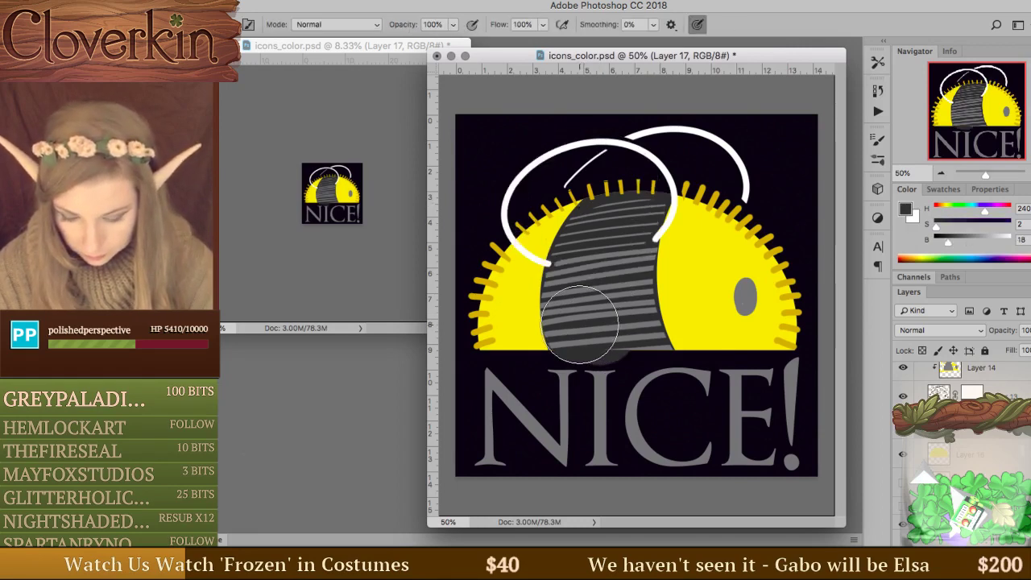
{"action": "key", "text": "m"}
{"action": "mouse_move", "coordinate": [489, 415]}
{"action": "left_mouse_down"}
{"action": "mouse_move", "coordinate": [674, 354]}
{"action": "mouse_move", "coordinate": [860, 350]}
{"action": "left_mouse_up"}
{"action": "left_click", "coordinate": [808, 339]}
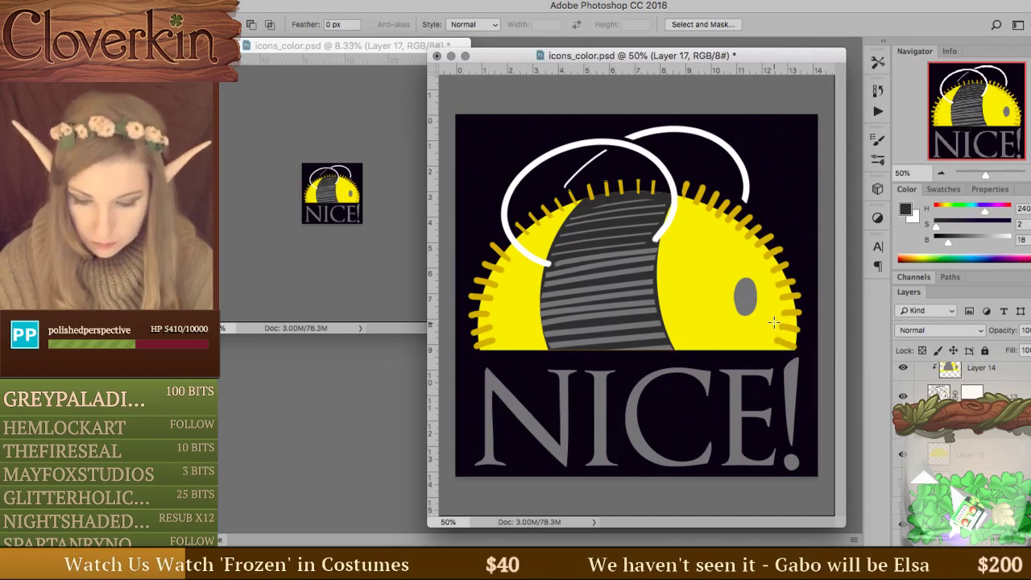
{"action": "key", "text": "super+z"}
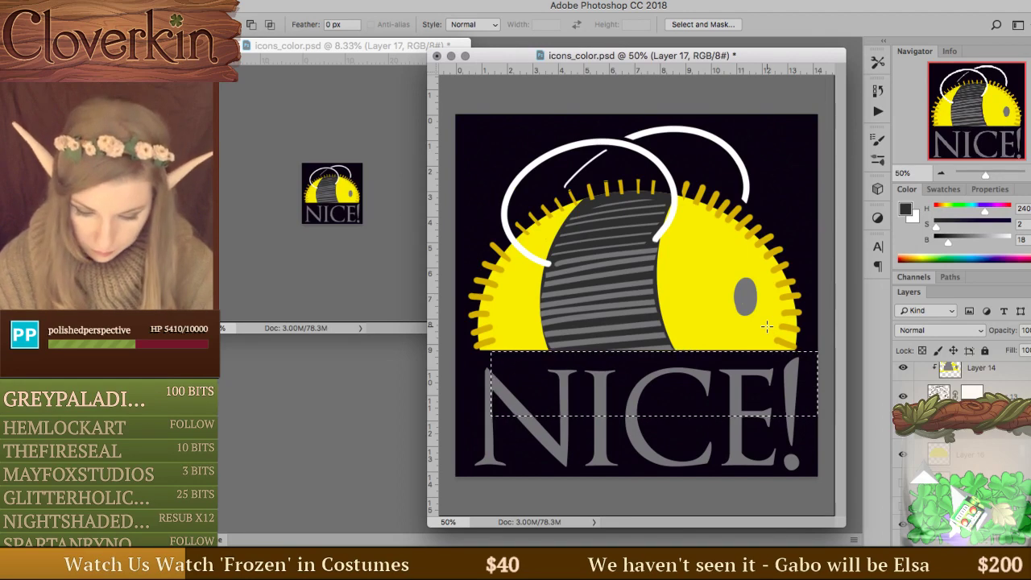
Try to fill the eye on Layer 14 with the dark gray using the Paint Bucket.
{"action": "key", "text": "g"}
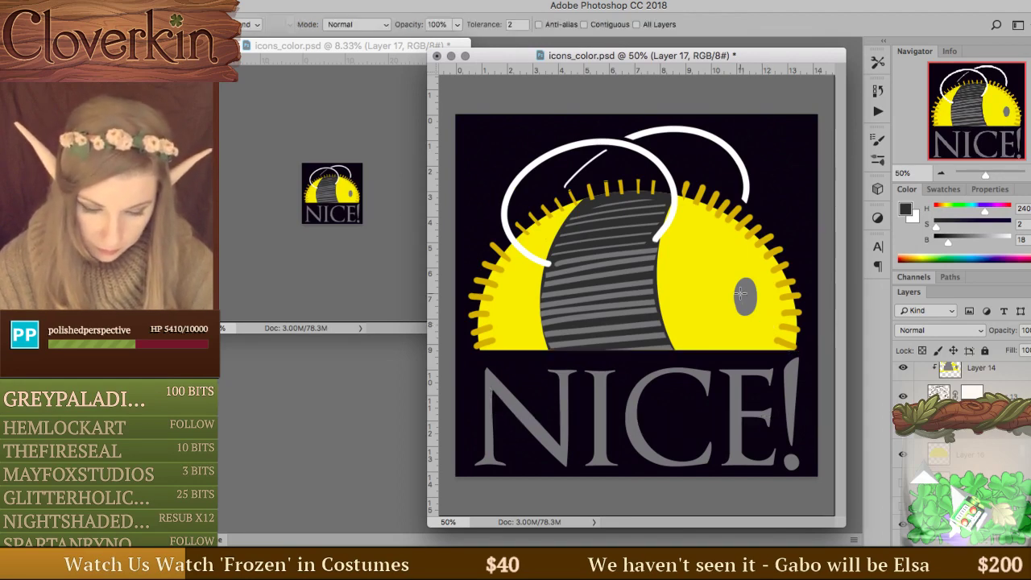
{"action": "left_click", "coordinate": [745, 295]}
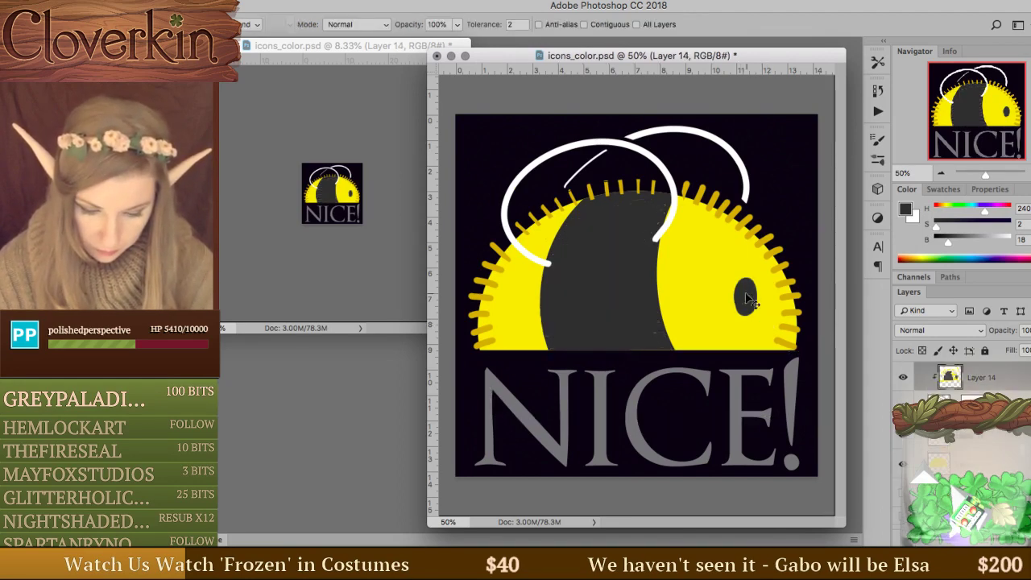
{"action": "key", "text": "super+z"}
Select the eye with the Magic Wand and fill it dark gray, then ready a 22 px Hard Round brush with white foreground.
{"action": "key", "text": "w"}
{"action": "left_click", "coordinate": [745, 298]}
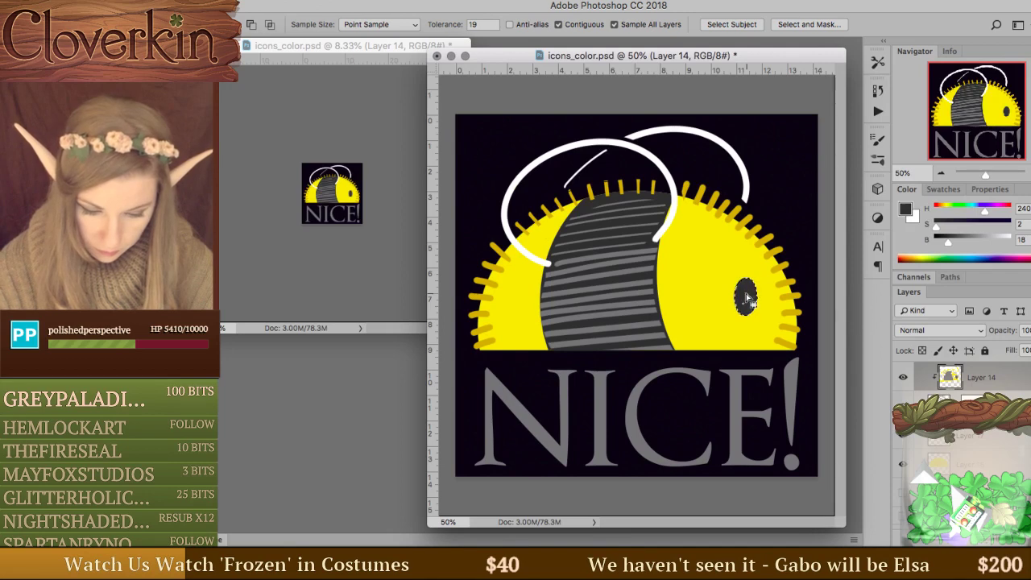
{"action": "key", "text": "b"}
{"action": "right_click", "coordinate": [748, 296]}
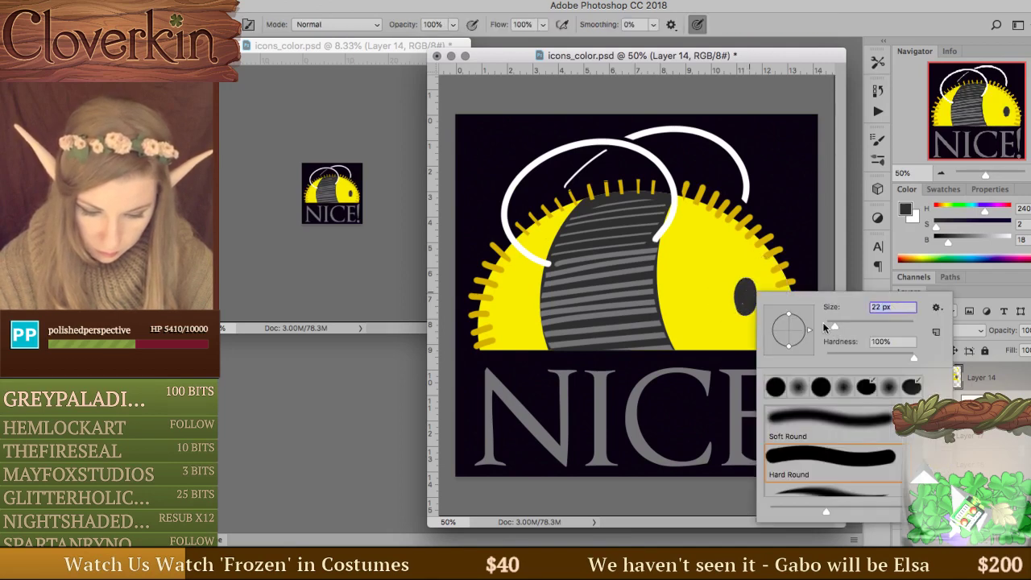
{"action": "key", "text": "Escape"}
{"action": "key", "text": "d"}
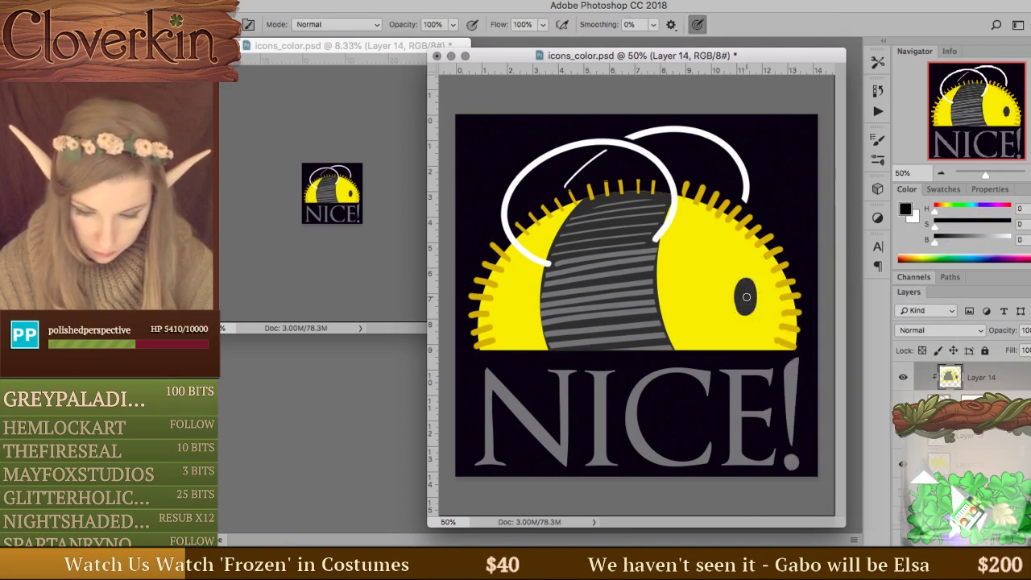
{"action": "key", "text": "x"}
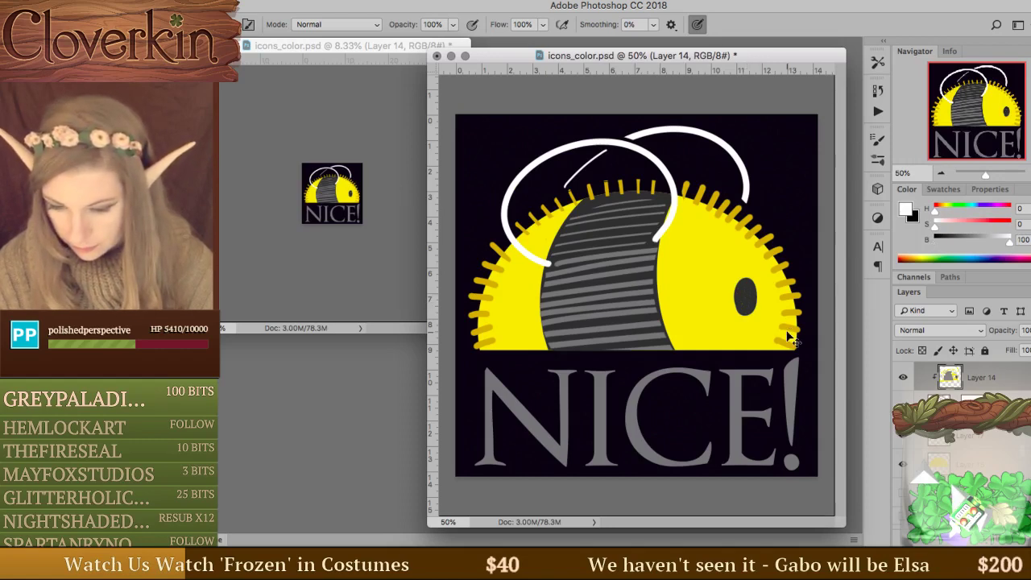
Make the yellow body layer, Layer 16, active and choose the Elliptical Marquee tool.
{"action": "key", "text": "ctrl+shift+alt+n"}
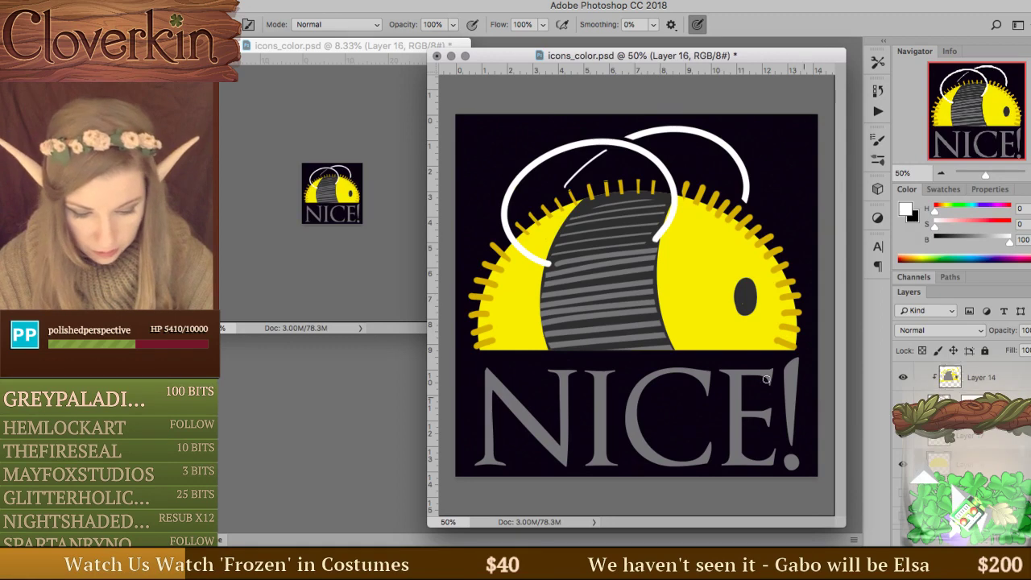
{"action": "key", "text": "m"}
{"action": "left_click_drag", "start_coordinate": [455, 196], "coordinate": [797, 495]}
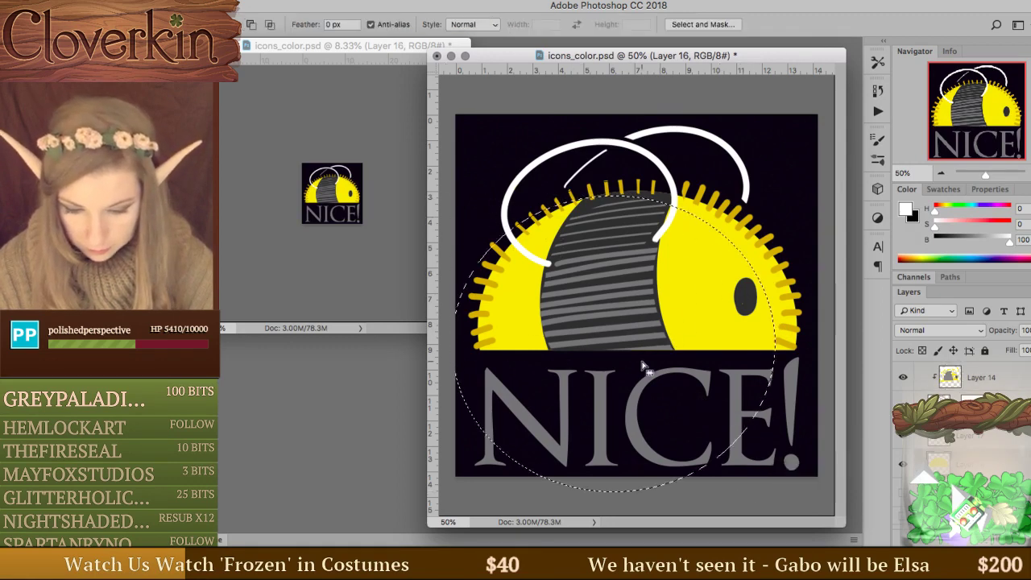
{"action": "left_click_drag", "start_coordinate": [563, 187], "coordinate": [665, 284]}
{"action": "key", "text": "ctrl+d"}
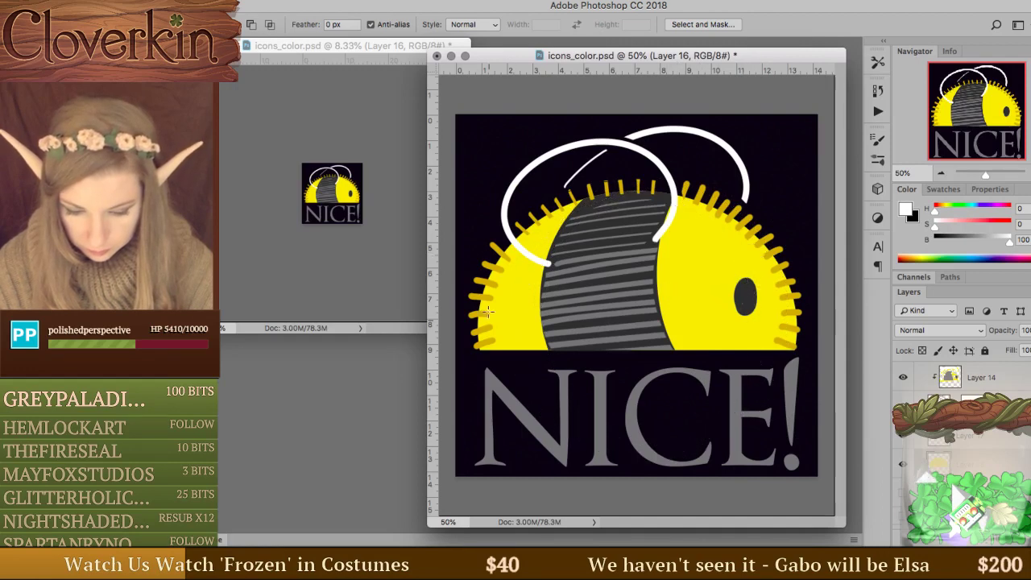
Make an elliptical selection over the body just inside the fuzz lines, expand and reposition it, and invert the selection.
{"action": "left_click_drag", "start_coordinate": [499, 216], "coordinate": [726, 391]}
{"action": "key", "text": "ctrl+alt+e"}
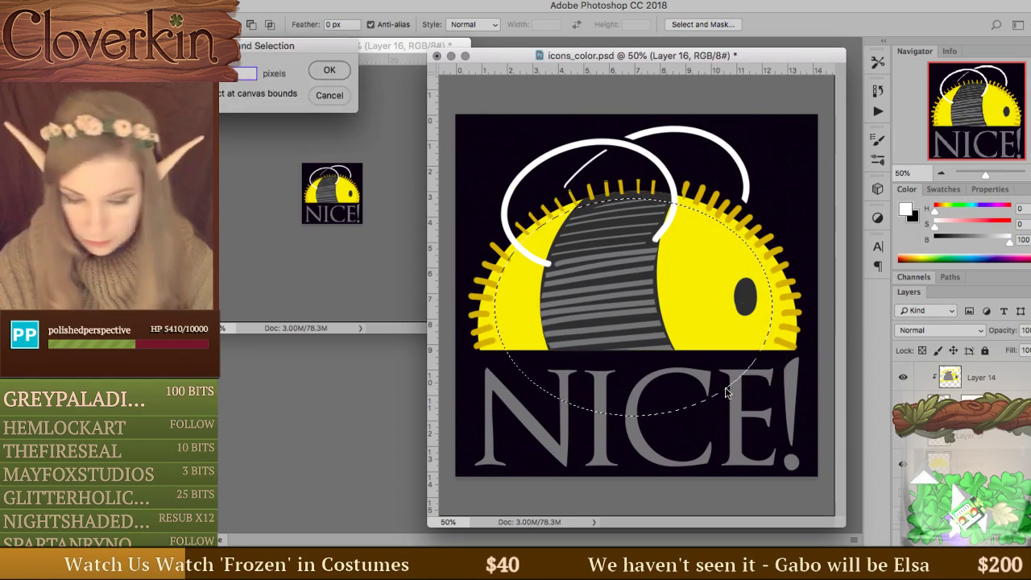
{"action": "key", "text": "Return"}
{"action": "left_click_drag", "start_coordinate": [696, 320], "coordinate": [701, 315]}
{"action": "key", "text": "ctrl+shift+i"}
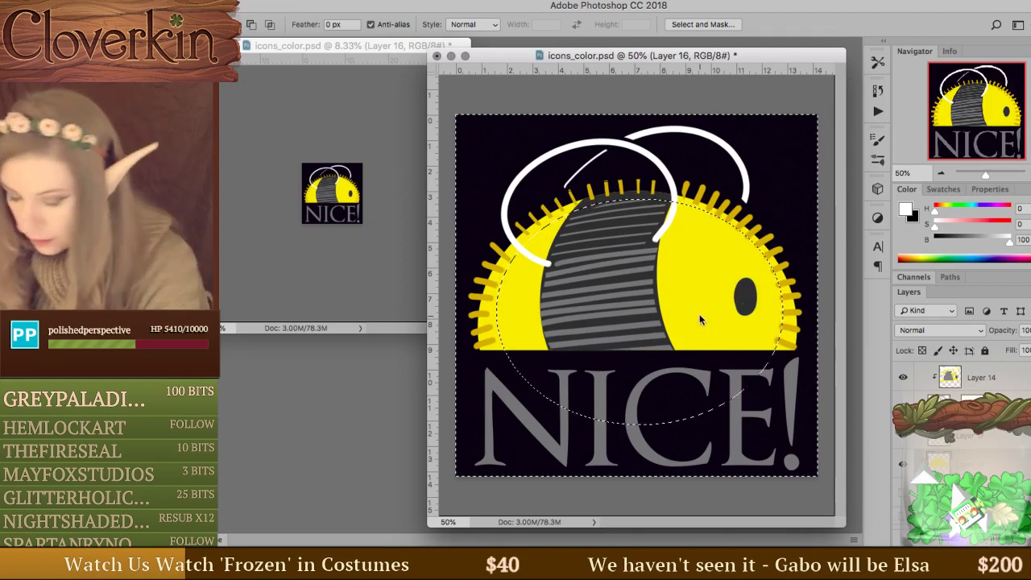
Try erasing the yellow body's outer edge outside the ellipse, along the fuzz lines.
{"action": "key", "text": "e"}
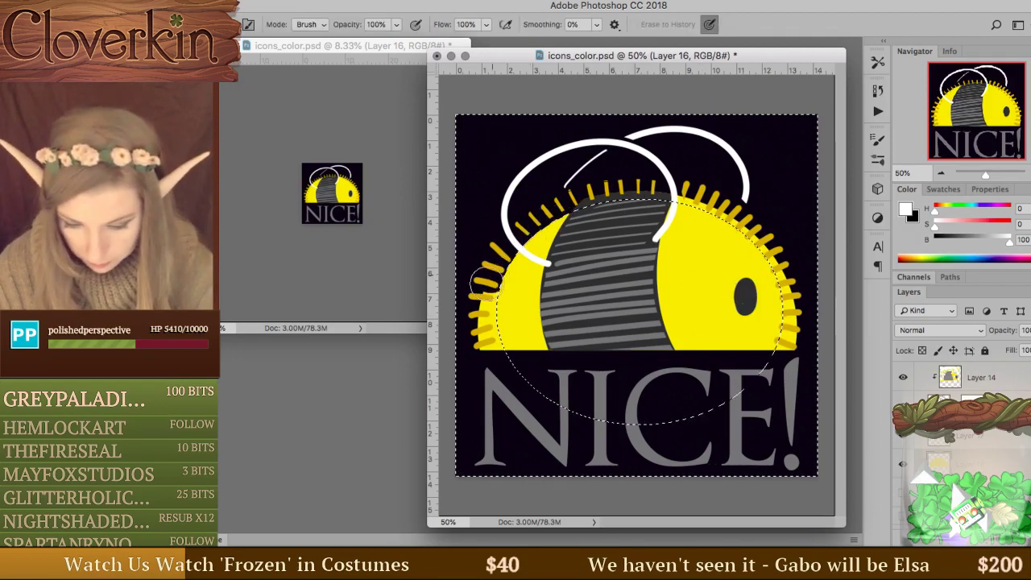
{"action": "left_click_drag", "start_coordinate": [494, 269], "coordinate": [526, 215]}
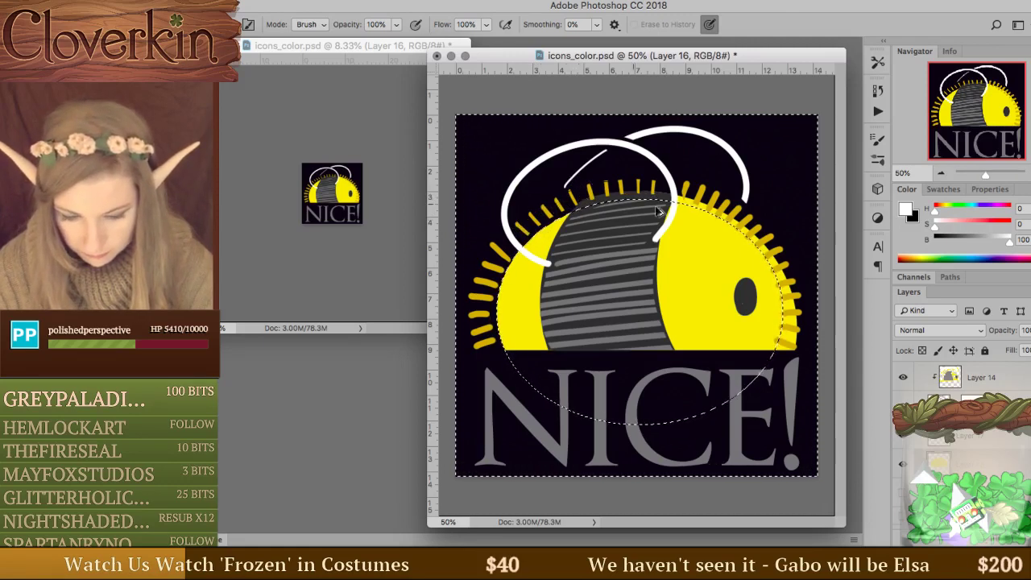
{"action": "key", "text": "ctrl+z"}
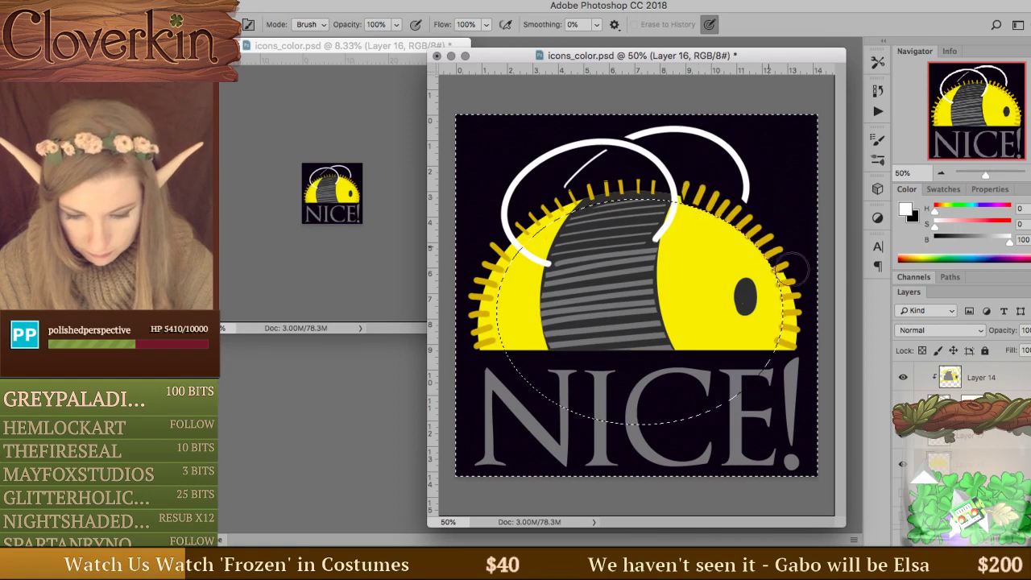
{"action": "mouse_move", "coordinate": [793, 266]}
{"action": "left_mouse_down"}
{"action": "mouse_move", "coordinate": [816, 309]}
{"action": "mouse_move", "coordinate": [811, 340]}
{"action": "mouse_move", "coordinate": [807, 275]}
{"action": "mouse_move", "coordinate": [790, 367]}
{"action": "mouse_move", "coordinate": [793, 283]}
{"action": "left_mouse_up"}
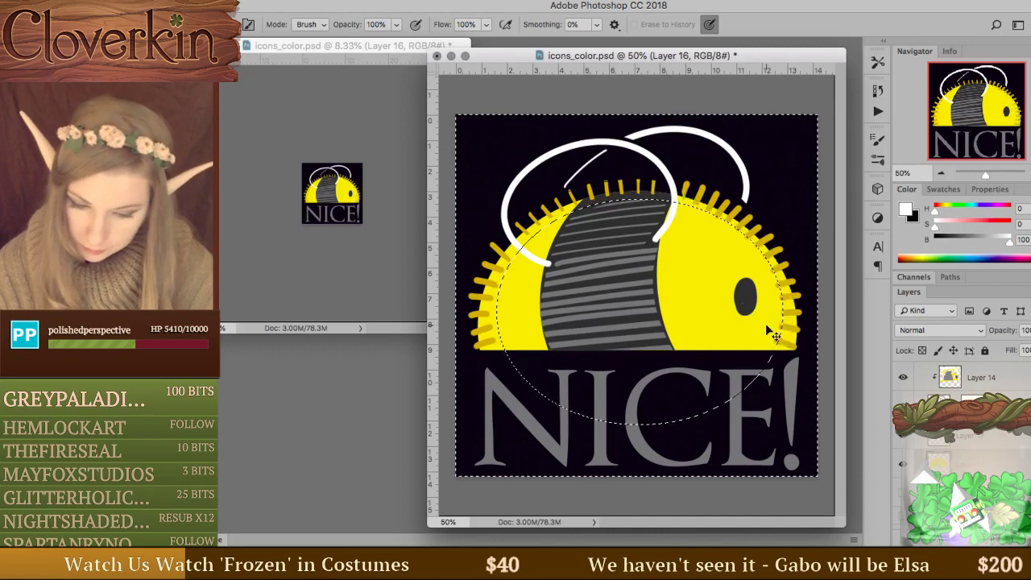
{"action": "right_click", "coordinate": [766, 189]}
{"action": "key", "text": "Return"}
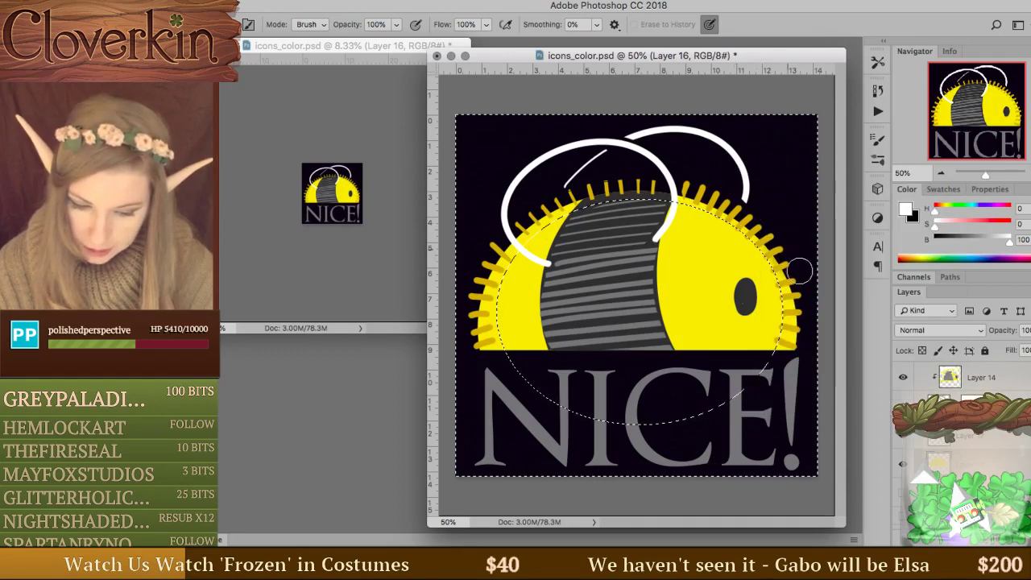
{"action": "mouse_move", "coordinate": [800, 270]}
{"action": "left_mouse_down"}
{"action": "mouse_move", "coordinate": [805, 354]}
{"action": "mouse_move", "coordinate": [804, 278]}
{"action": "mouse_move", "coordinate": [793, 244]}
{"action": "mouse_move", "coordinate": [806, 293]}
{"action": "mouse_move", "coordinate": [765, 229]}
{"action": "left_mouse_up"}
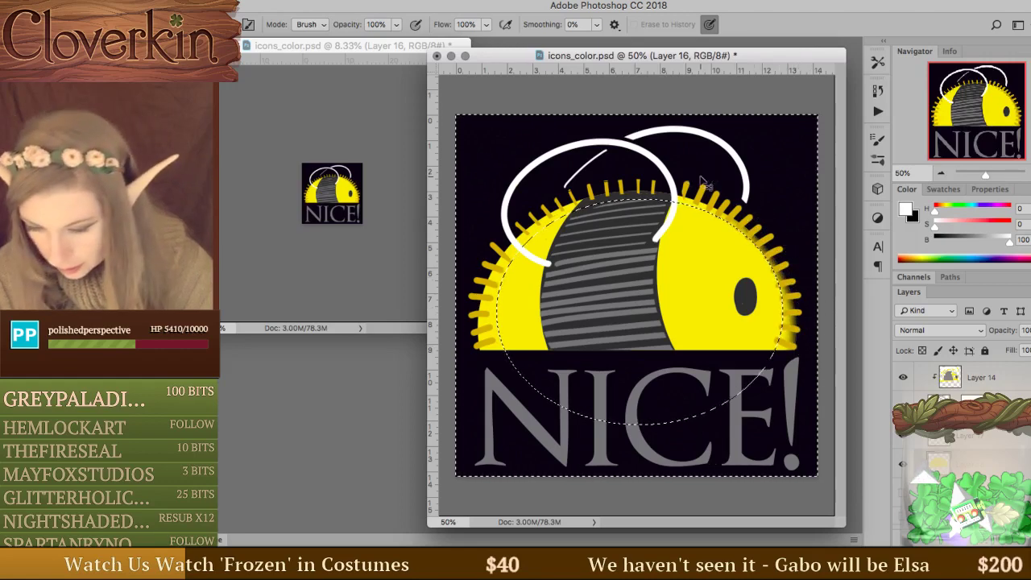
{"action": "key", "text": "super+z"}
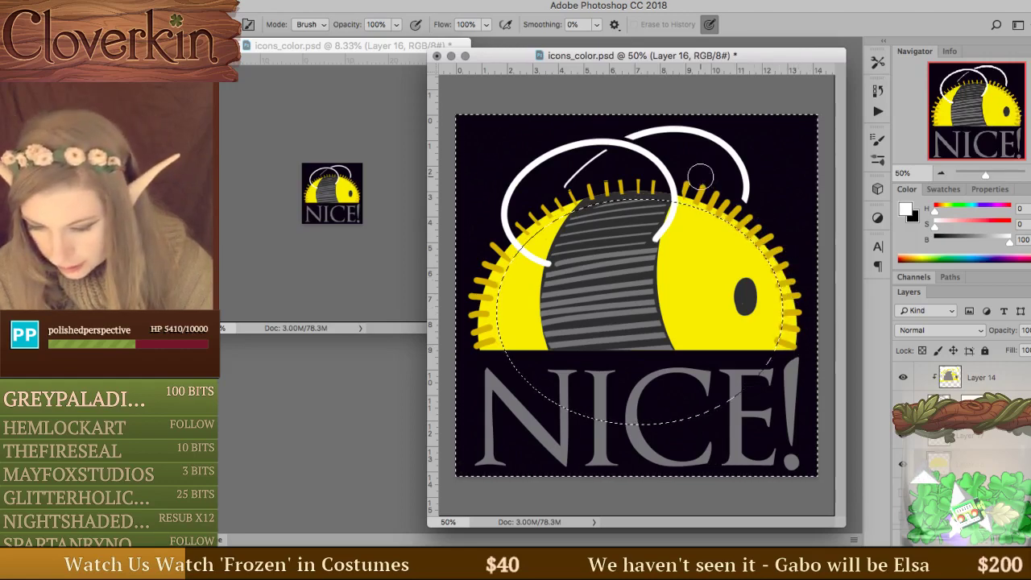
Erase the yellow body's outer edge outside the ellipse, along the fuzz lines on both sides, and deselect.
{"action": "right_click", "coordinate": [743, 190]}
{"action": "key", "text": "Return"}
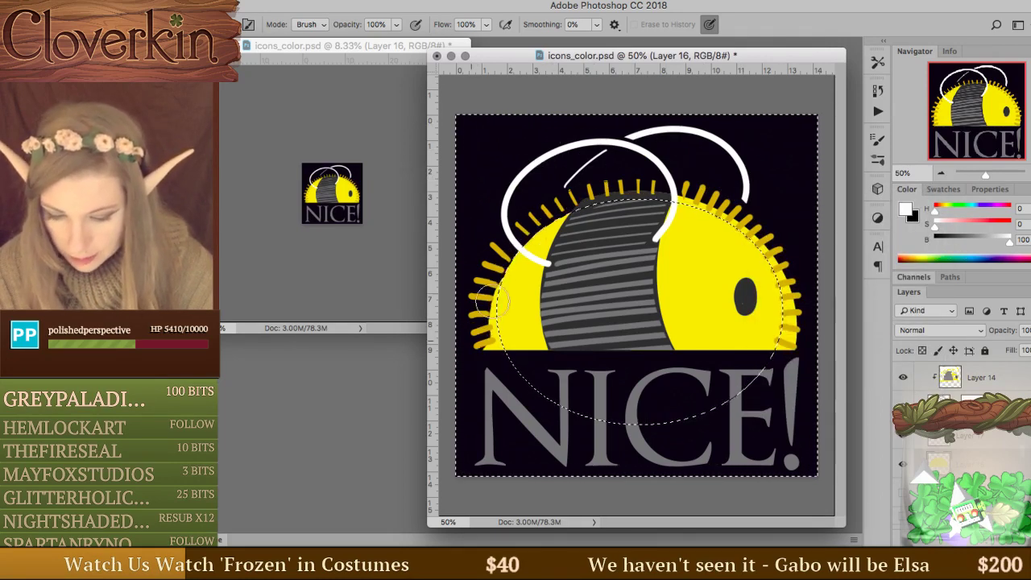
{"action": "mouse_move", "coordinate": [765, 242]}
{"action": "left_mouse_down"}
{"action": "mouse_move", "coordinate": [610, 192]}
{"action": "mouse_move", "coordinate": [724, 235]}
{"action": "mouse_move", "coordinate": [782, 325]}
{"action": "mouse_move", "coordinate": [776, 243]}
{"action": "mouse_move", "coordinate": [794, 367]}
{"action": "mouse_move", "coordinate": [783, 338]}
{"action": "mouse_move", "coordinate": [772, 353]}
{"action": "mouse_move", "coordinate": [775, 307]}
{"action": "mouse_move", "coordinate": [727, 231]}
{"action": "mouse_move", "coordinate": [694, 215]}
{"action": "mouse_move", "coordinate": [758, 257]}
{"action": "mouse_move", "coordinate": [785, 338]}
{"action": "left_mouse_up"}
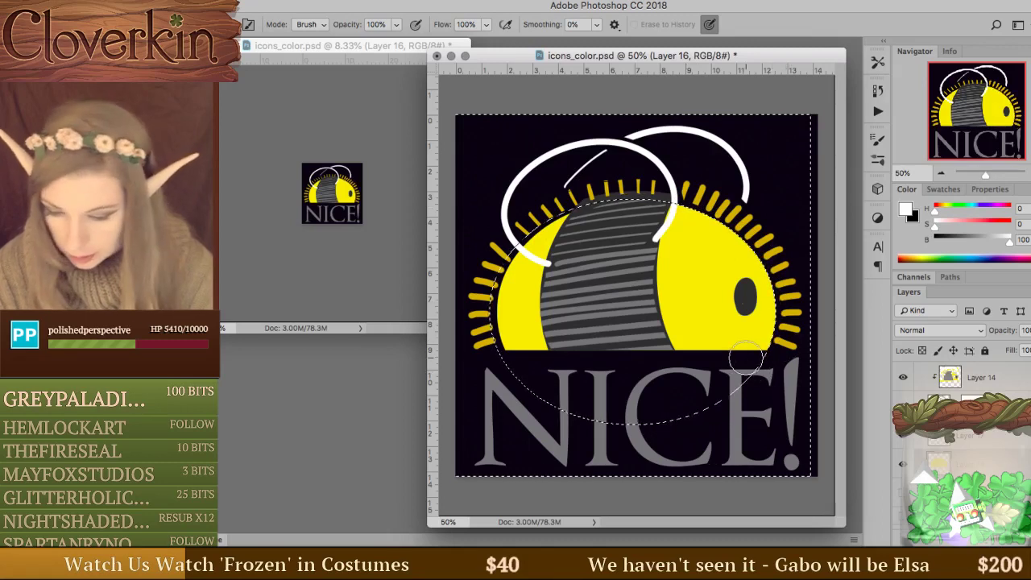
{"action": "key", "text": "super+d"}
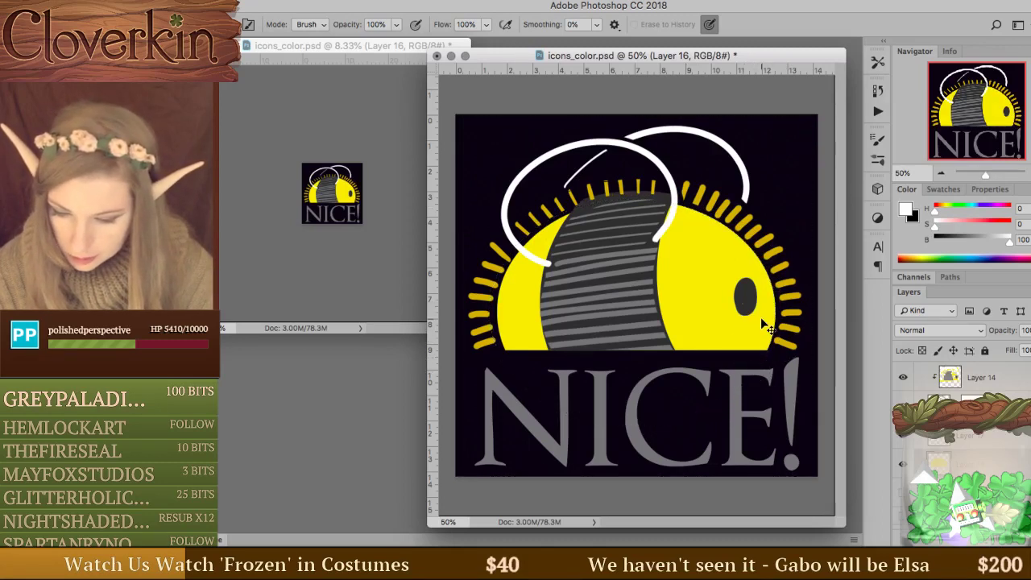
Make the dark band layer, Layer 17, active, trim its front edge with an elliptical selection, and reposition the ellipse over the band.
{"action": "key", "text": "ctrl+shift+alt+n"}
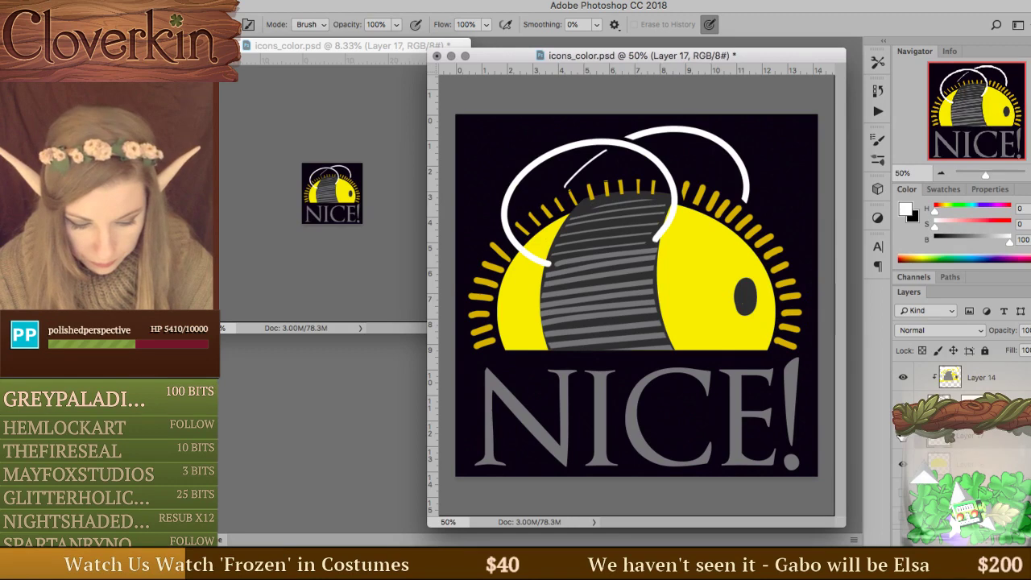
{"action": "key", "text": "m"}
{"action": "left_click_drag", "start_coordinate": [765, 232], "coordinate": [604, 372]}
{"action": "left_click_drag", "start_coordinate": [724, 256], "coordinate": [632, 319]}
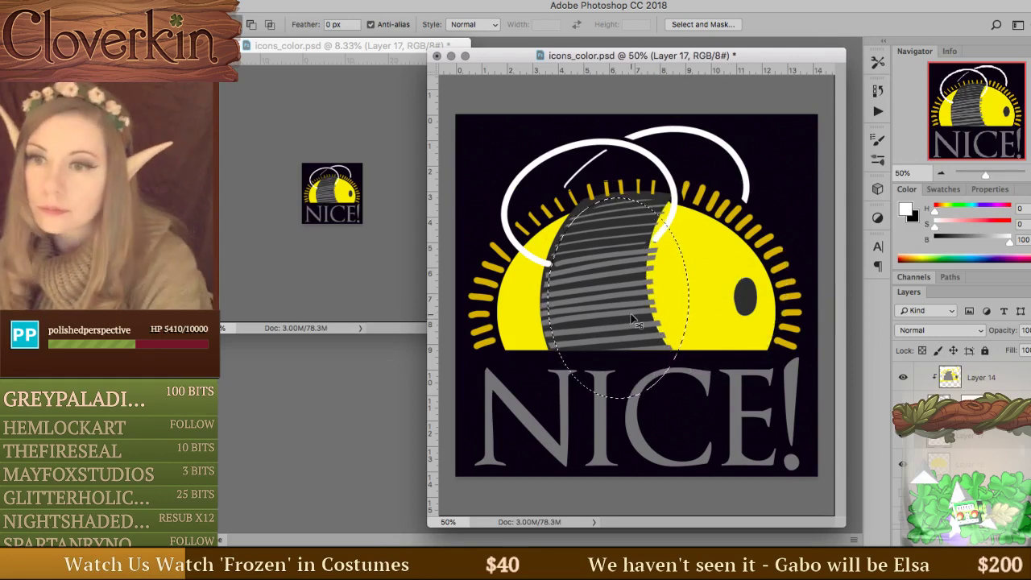
Invert the selection, erase the dark band's rear and upper edges outside the ellipse, and deselect.
{"action": "key", "text": "super+shift+i"}
{"action": "key", "text": "e"}
{"action": "mouse_move", "coordinate": [586, 200]}
{"action": "left_mouse_down"}
{"action": "mouse_move", "coordinate": [543, 264]}
{"action": "mouse_move", "coordinate": [543, 311]}
{"action": "mouse_move", "coordinate": [556, 363]}
{"action": "mouse_move", "coordinate": [600, 387]}
{"action": "left_mouse_up"}
{"action": "left_click_drag", "start_coordinate": [582, 171], "coordinate": [757, 190]}
{"action": "key", "text": "super+d"}
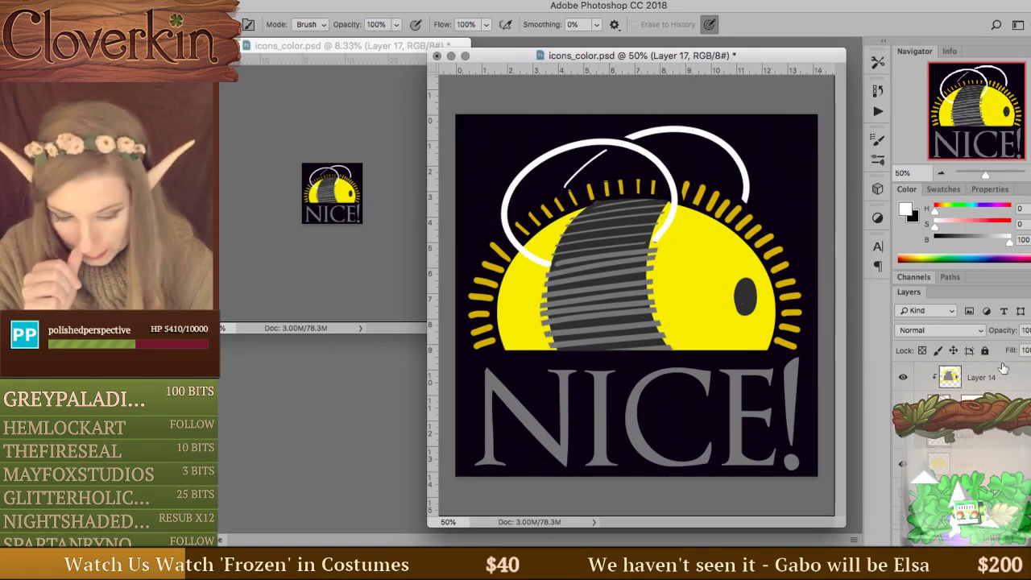
Add a new layer above Layer 15 and fit an elliptical selection to the front wing's outline.
{"action": "scroll", "coordinate": [1003, 368], "scroll_direction": "down", "scroll_amount": 2}
{"action": "left_click", "coordinate": [1007, 447]}
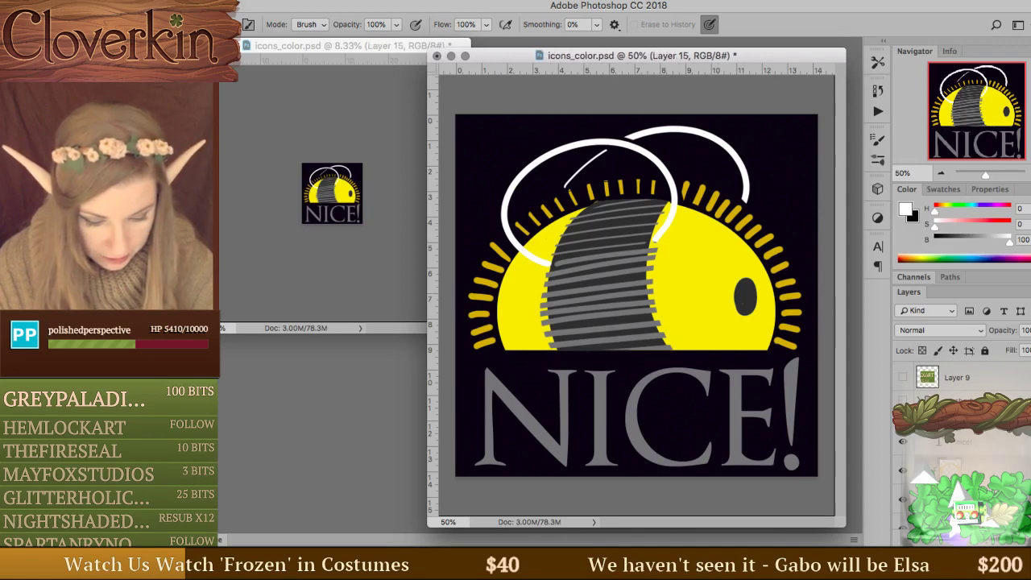
{"action": "key", "text": "ctrl+shift+alt+n"}
{"action": "key", "text": "m"}
{"action": "mouse_move", "coordinate": [476, 156]}
{"action": "left_mouse_down"}
{"action": "mouse_move", "coordinate": [637, 283]}
{"action": "mouse_move", "coordinate": [620, 221]}
{"action": "mouse_move", "coordinate": [621, 232]}
{"action": "left_mouse_up"}
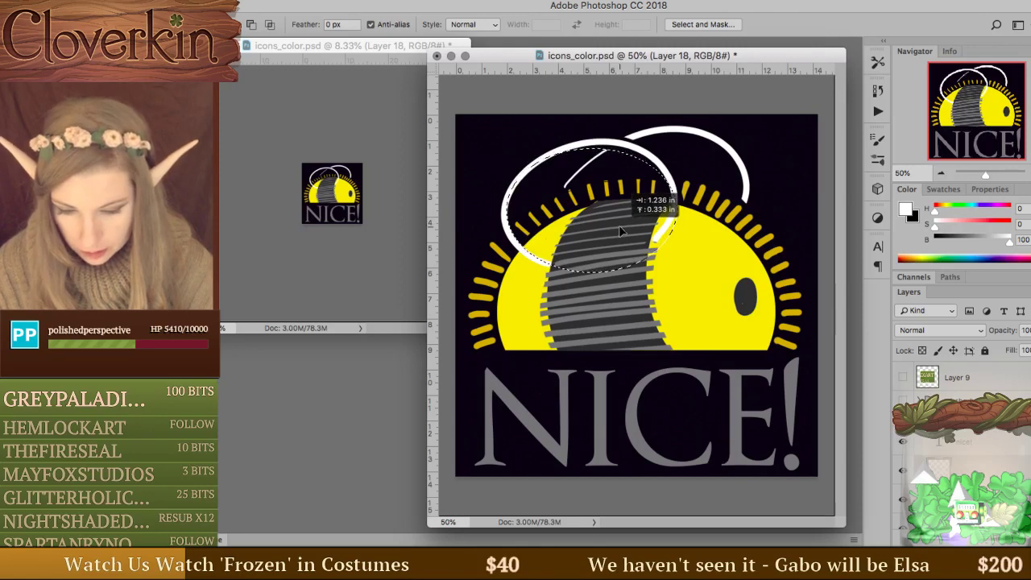
Paint the elliptical selection on the front wing white with a 428 px brush.
{"action": "key", "text": "b"}
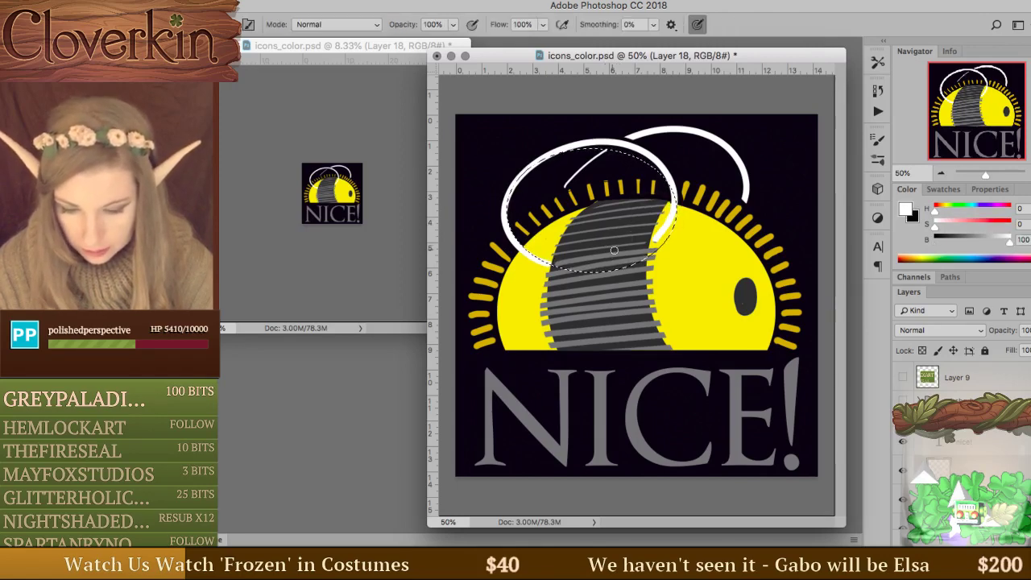
{"action": "right_click", "coordinate": [632, 253]}
{"action": "left_click", "coordinate": [749, 269]}
{"action": "type", "text": "428"}
{"action": "key", "text": "Return"}
{"action": "left_click_drag", "start_coordinate": [523, 173], "coordinate": [620, 197]}
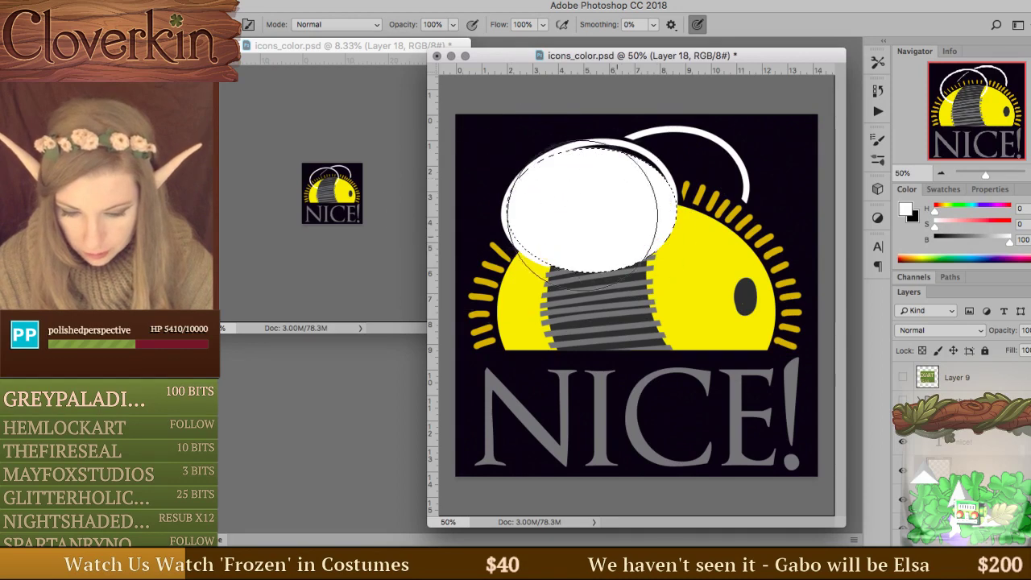
Paint the remaining gaps inside the front wing white with a 57 px brush and lower the fill layer's opacity to 73%.
{"action": "right_click", "coordinate": [683, 206]}
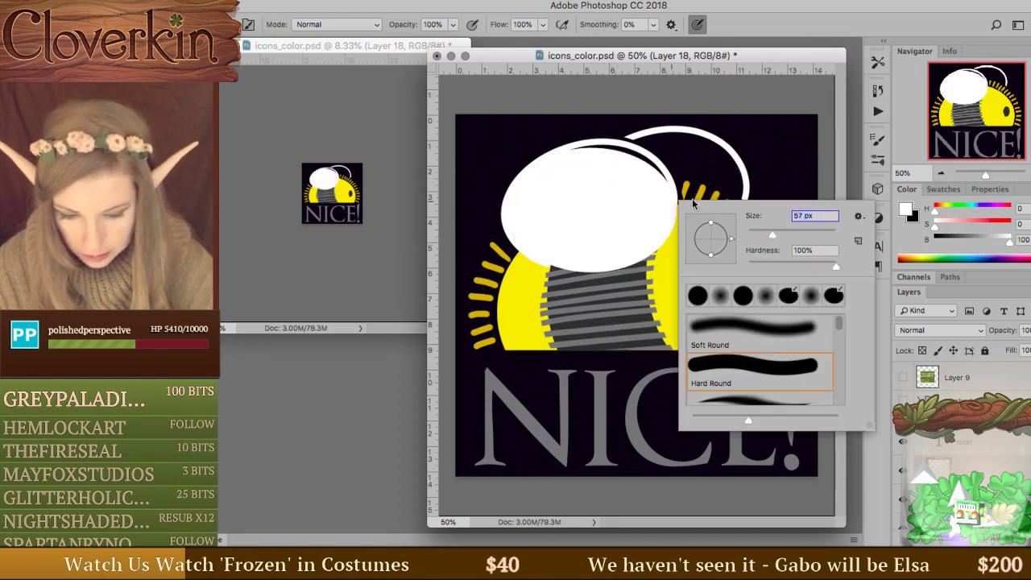
{"action": "key", "text": "Return"}
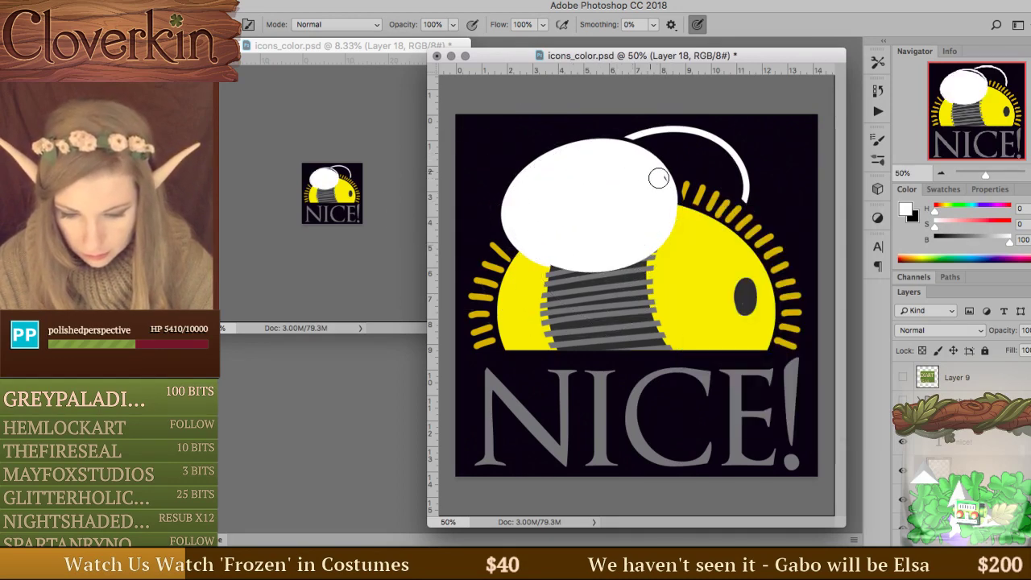
{"action": "left_click_drag", "start_coordinate": [1004, 335], "coordinate": [982, 333]}
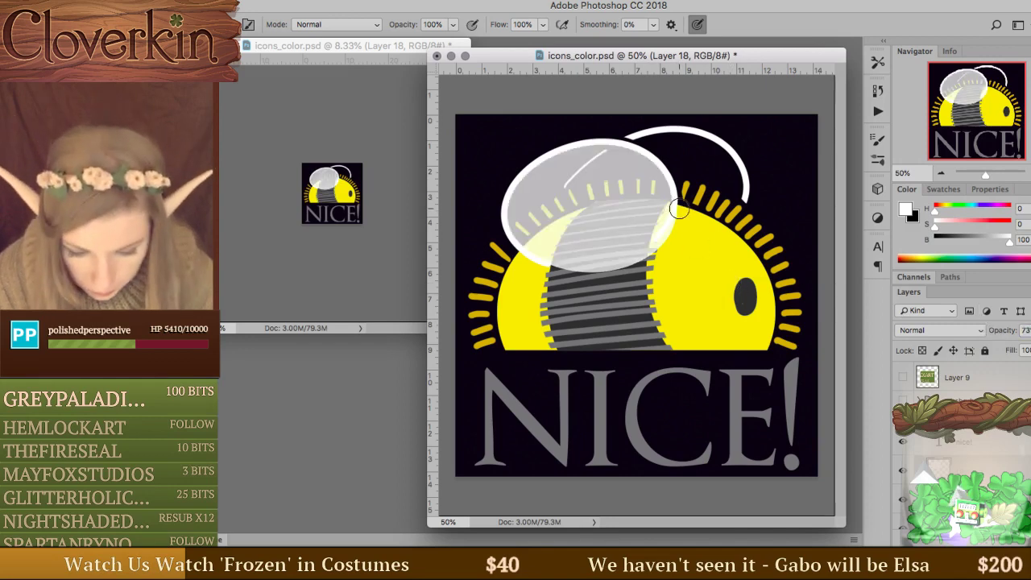
Lasso and delete the white fill spilling below the front wing's outline, and set the fill layer's opacity to 65%.
{"action": "key", "text": "e"}
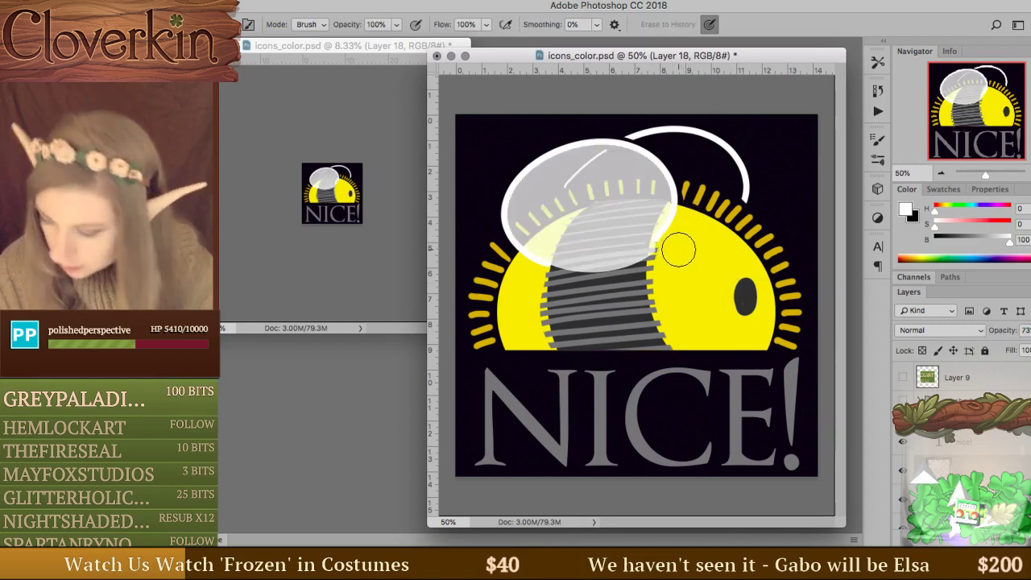
{"action": "key", "text": "l"}
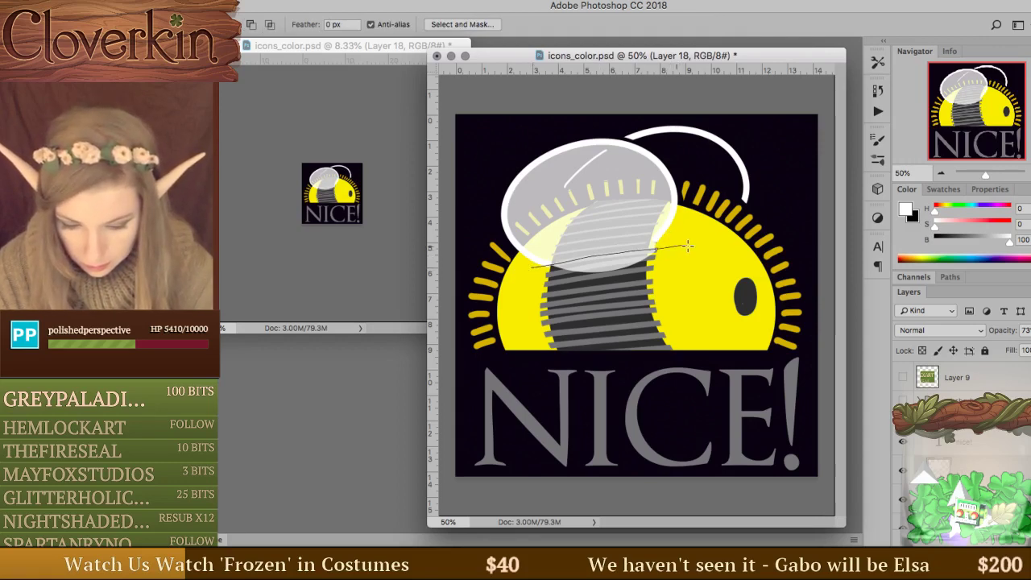
{"action": "left_click_drag", "start_coordinate": [208, 100], "coordinate": [258, 115]}
{"action": "left_click", "coordinate": [670, 237]}
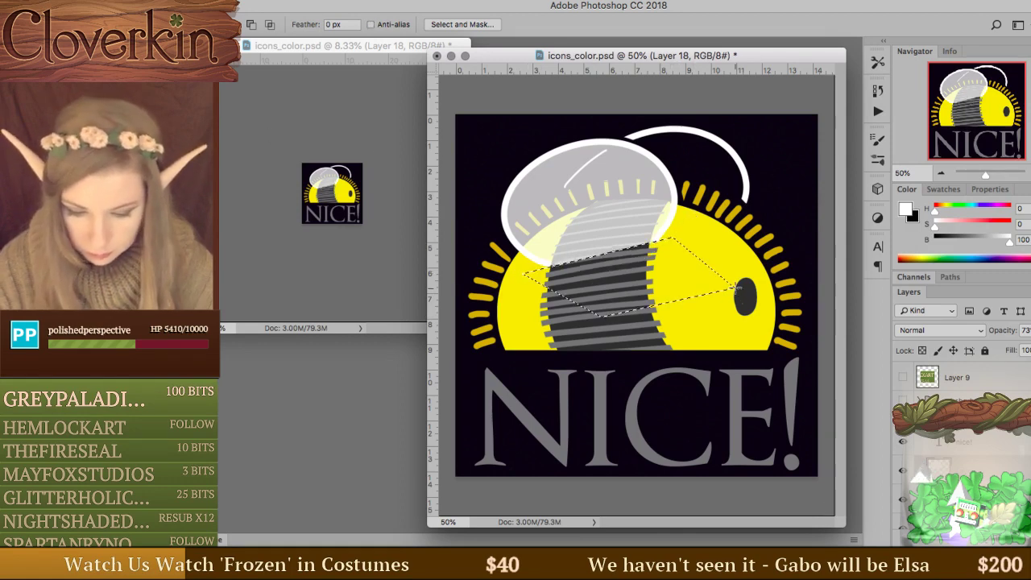
{"action": "left_click", "coordinate": [733, 246]}
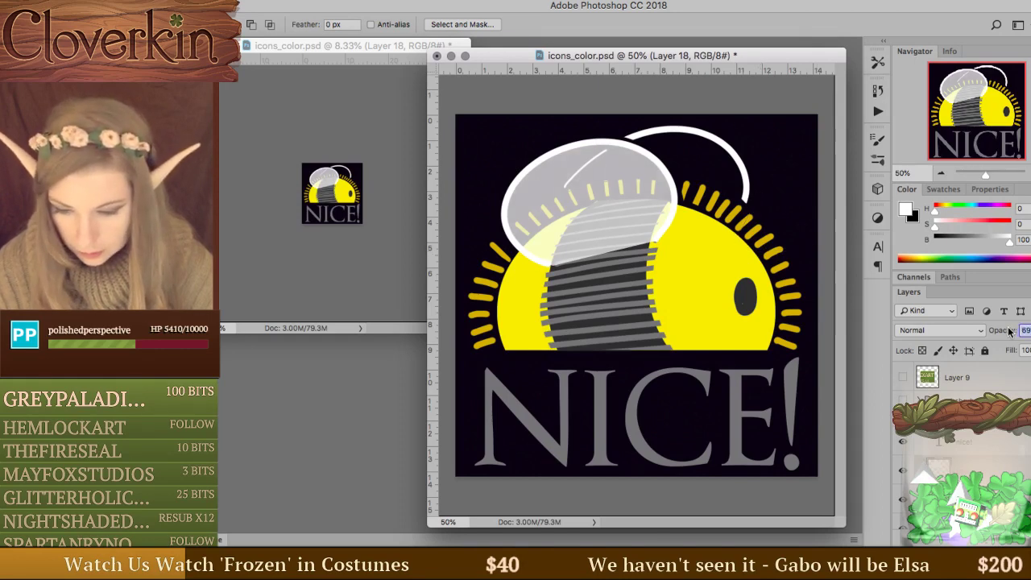
{"action": "left_click_drag", "start_coordinate": [1010, 331], "coordinate": [998, 331]}
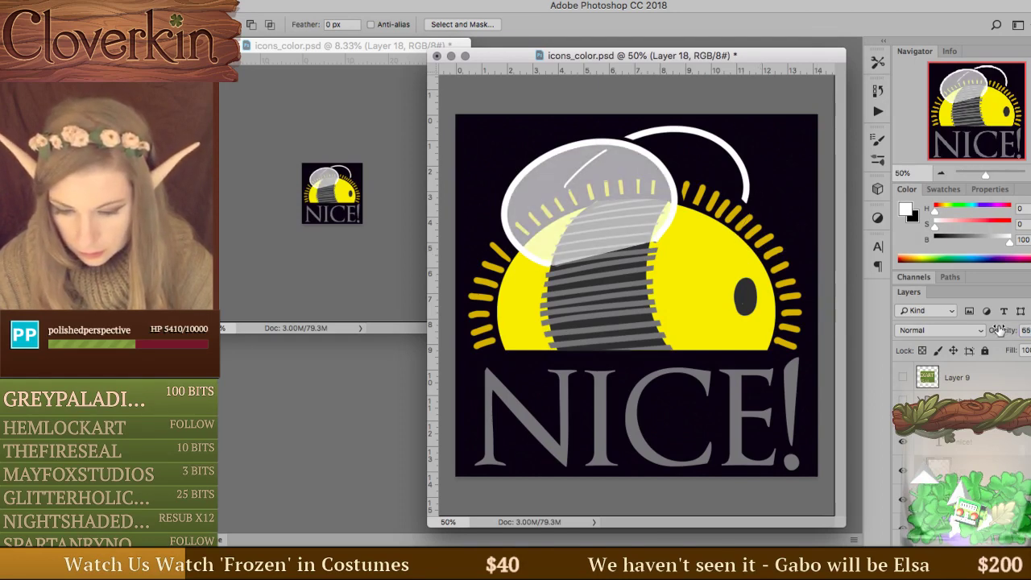
Paint the rear wing's interior white on a new layer and set that layer's opacity to 65%.
{"action": "key", "text": "b"}
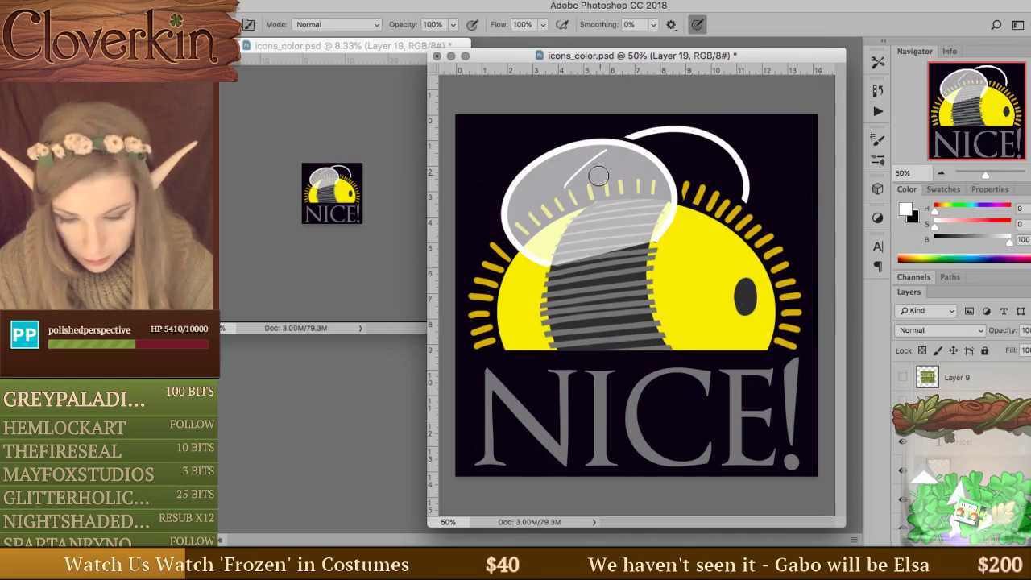
{"action": "left_click", "coordinate": [573, 191]}
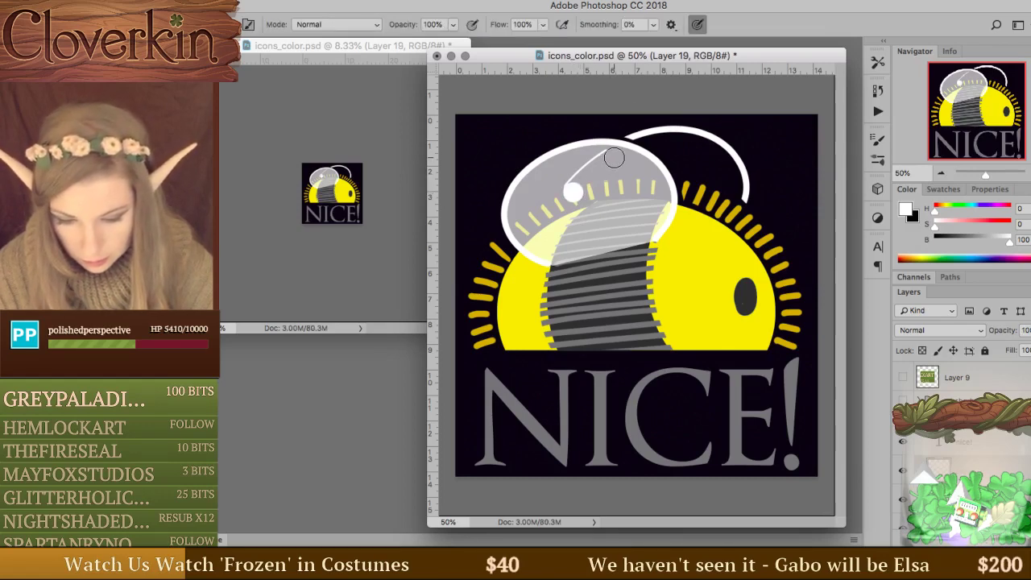
{"action": "left_click", "coordinate": [618, 155], "text": "shift"}
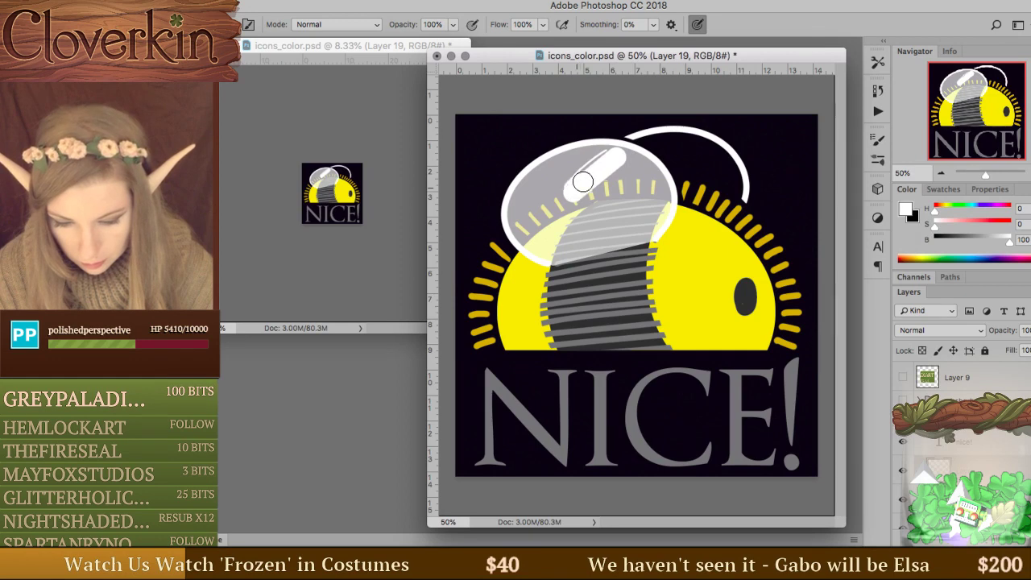
{"action": "mouse_move", "coordinate": [584, 182]}
{"action": "left_mouse_down"}
{"action": "mouse_move", "coordinate": [677, 139]}
{"action": "mouse_move", "coordinate": [720, 156]}
{"action": "mouse_move", "coordinate": [734, 204]}
{"action": "mouse_move", "coordinate": [703, 216]}
{"action": "mouse_move", "coordinate": [657, 195]}
{"action": "mouse_move", "coordinate": [675, 190]}
{"action": "mouse_move", "coordinate": [587, 195]}
{"action": "mouse_move", "coordinate": [705, 157]}
{"action": "mouse_move", "coordinate": [647, 160]}
{"action": "mouse_move", "coordinate": [668, 182]}
{"action": "mouse_move", "coordinate": [712, 166]}
{"action": "mouse_move", "coordinate": [687, 176]}
{"action": "mouse_move", "coordinate": [704, 208]}
{"action": "mouse_move", "coordinate": [721, 193]}
{"action": "mouse_move", "coordinate": [697, 187]}
{"action": "left_mouse_up"}
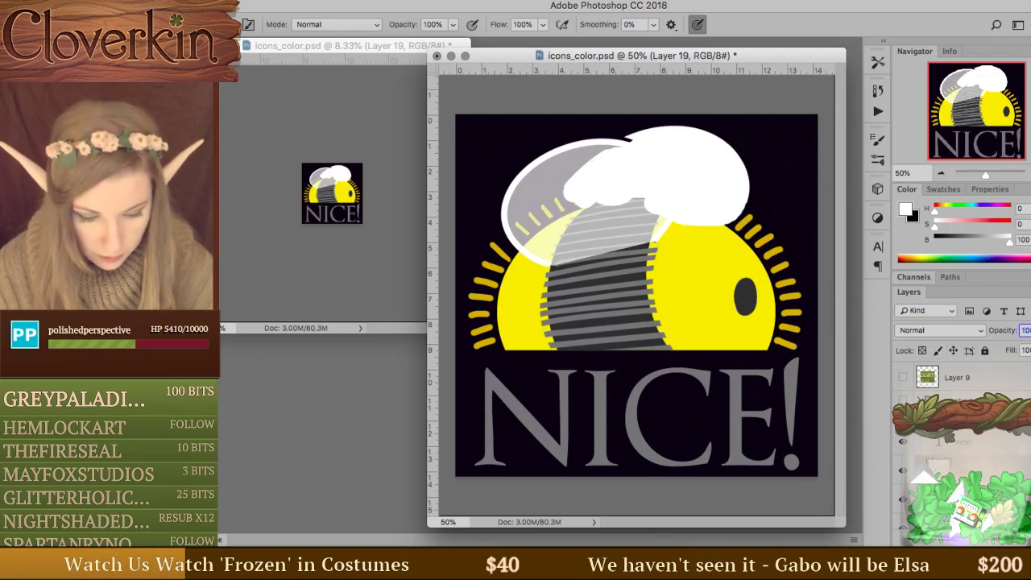
{"action": "type", "text": "65"}
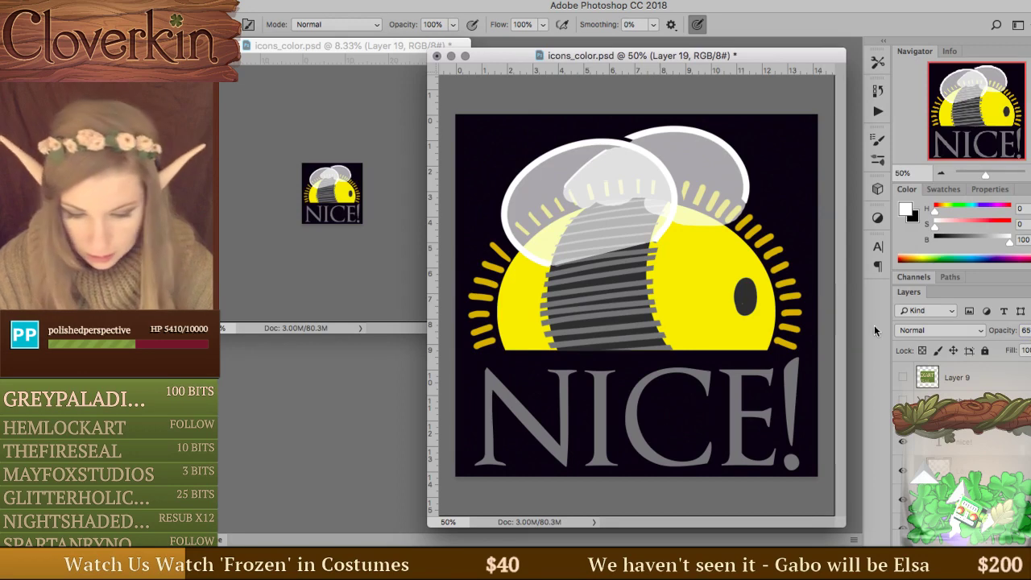
Add a layer mask to the rear wing fill, Layer 19, and make the mask active.
{"action": "left_click", "coordinate": [958, 441]}
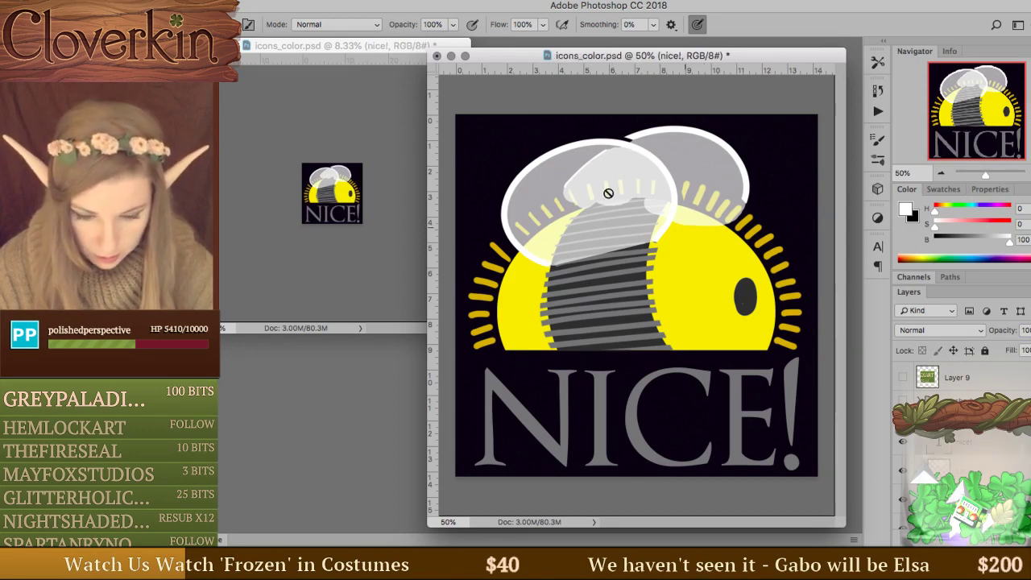
{"action": "key", "text": "e"}
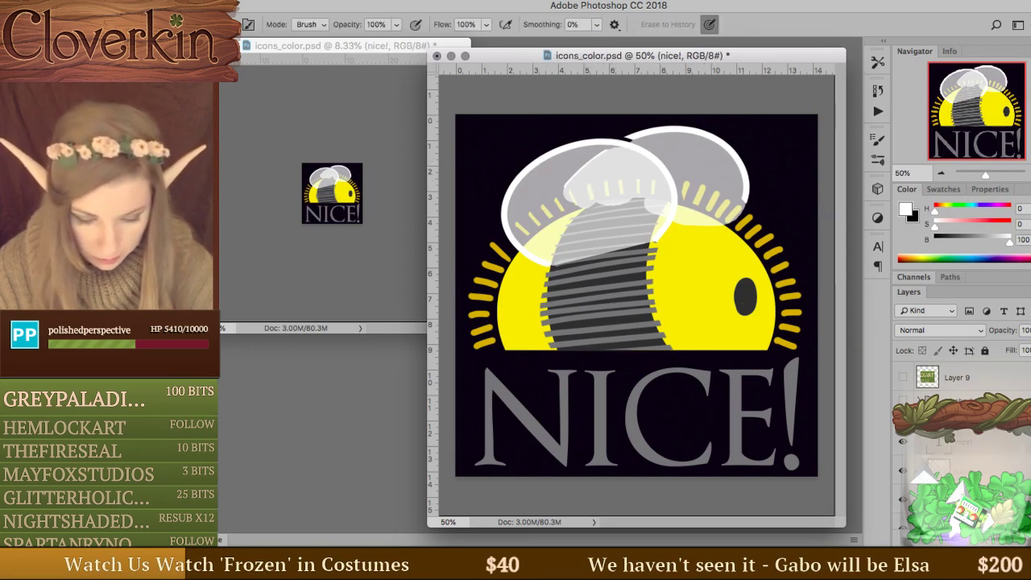
{"action": "left_click", "coordinate": [938, 468]}
{"action": "left_click", "coordinate": [973, 469]}
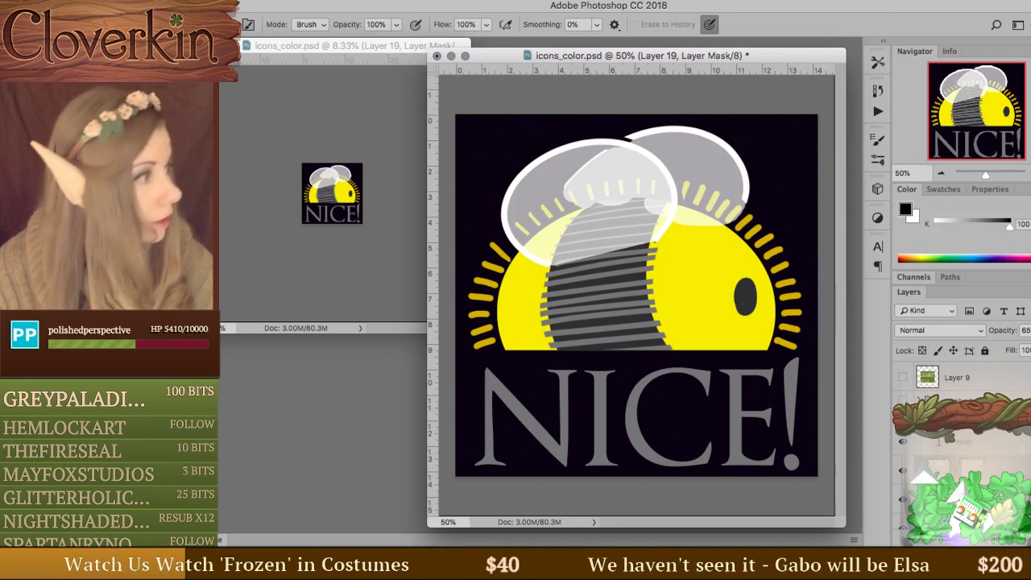
Make an elliptical selection about 8.7 by 6.1 in and position it around the front wing, following its forward edge.
{"action": "key", "text": "m"}
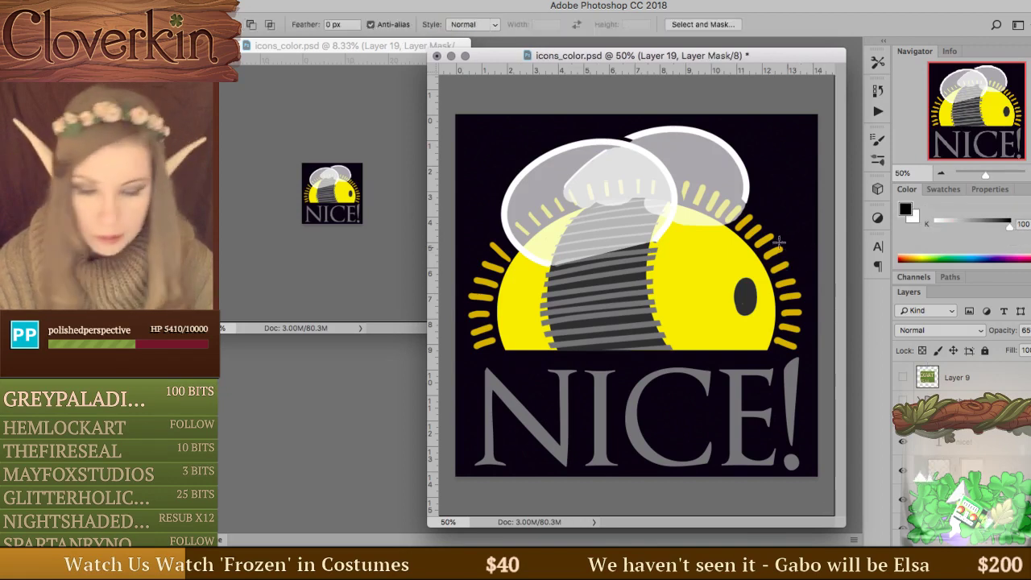
{"action": "mouse_move", "coordinate": [498, 138]}
{"action": "left_mouse_down"}
{"action": "mouse_move", "coordinate": [681, 219]}
{"action": "mouse_move", "coordinate": [741, 319]}
{"action": "mouse_move", "coordinate": [683, 314]}
{"action": "mouse_move", "coordinate": [487, 199]}
{"action": "mouse_move", "coordinate": [463, 165]}
{"action": "left_mouse_up"}
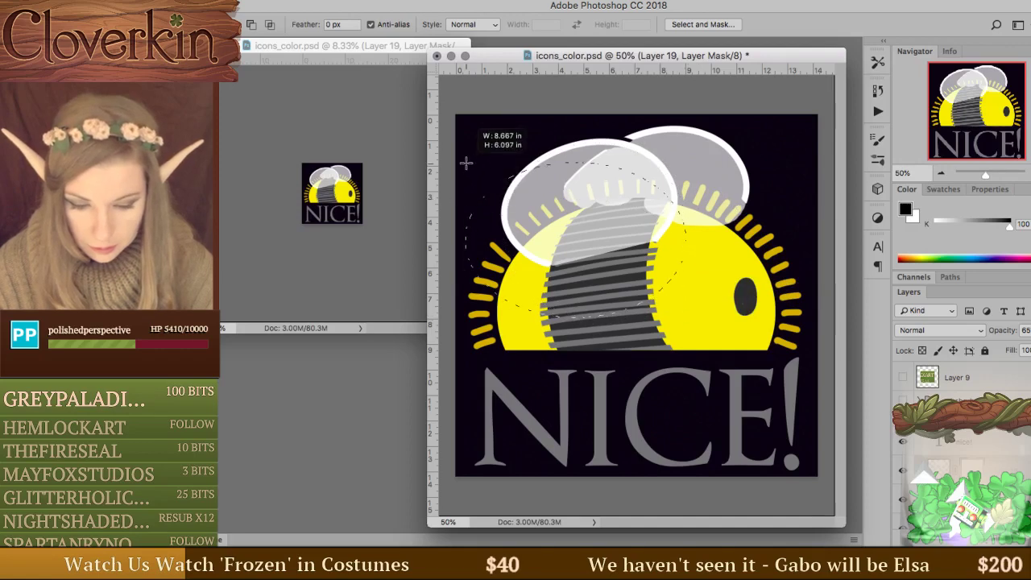
{"action": "left_click_drag", "start_coordinate": [627, 229], "coordinate": [623, 187]}
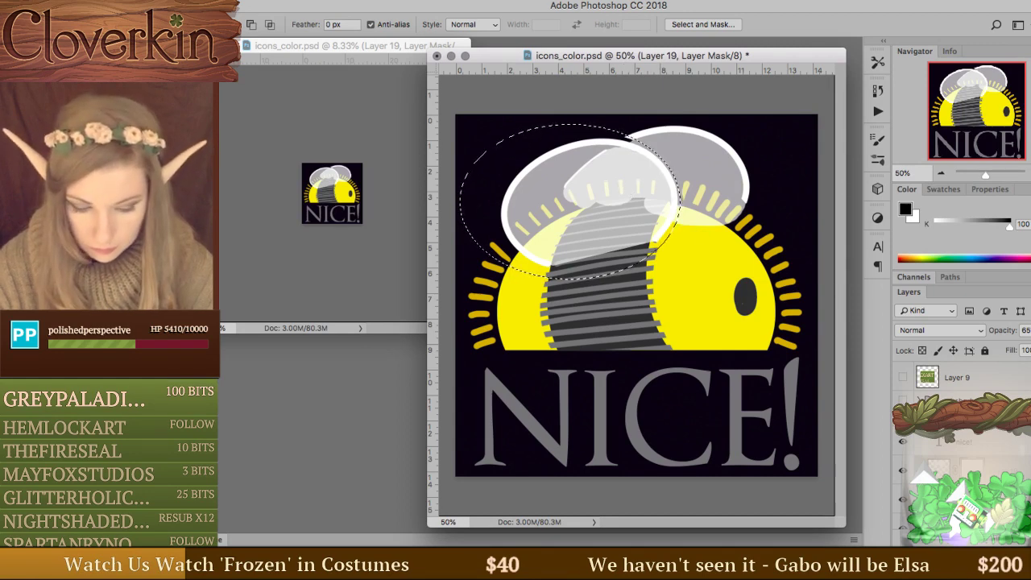
Remove the layer mask from Layer 19, ready the Eraser, and invert the elliptical selection.
{"action": "right_click", "coordinate": [957, 441]}
{"action": "left_click", "coordinate": [927, 440]}
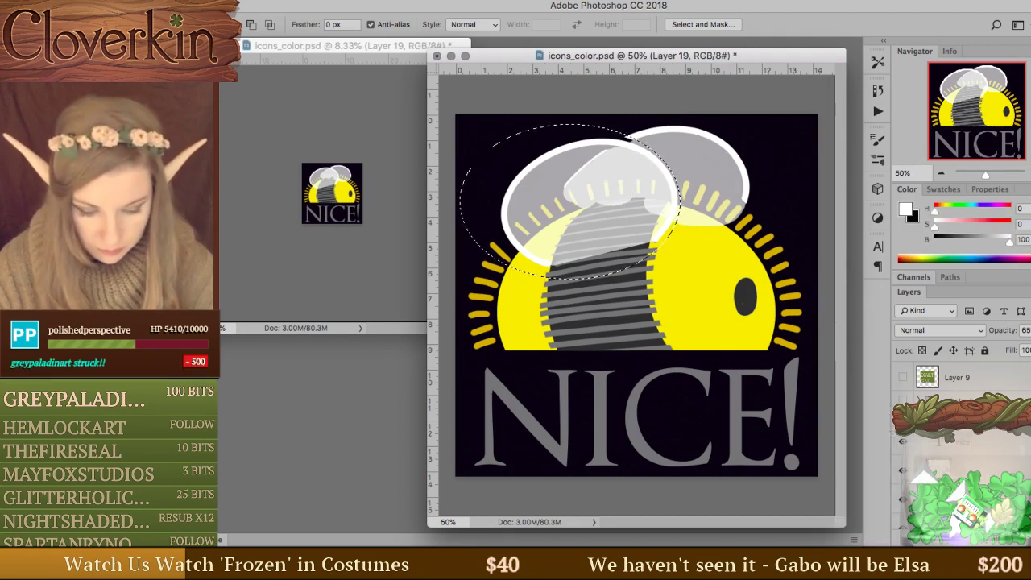
{"action": "key", "text": "e"}
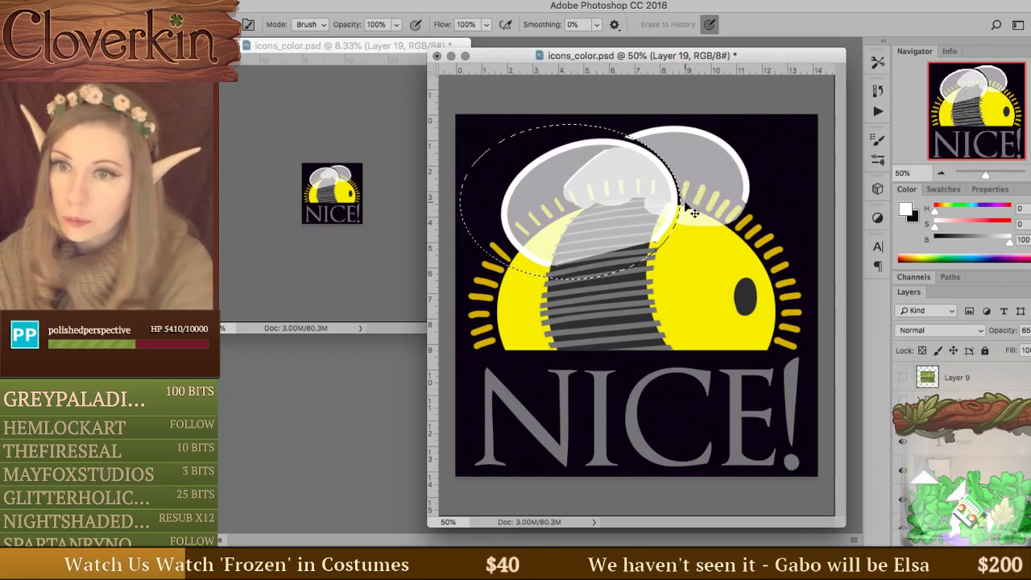
{"action": "key", "text": "ctrl+shift+i"}
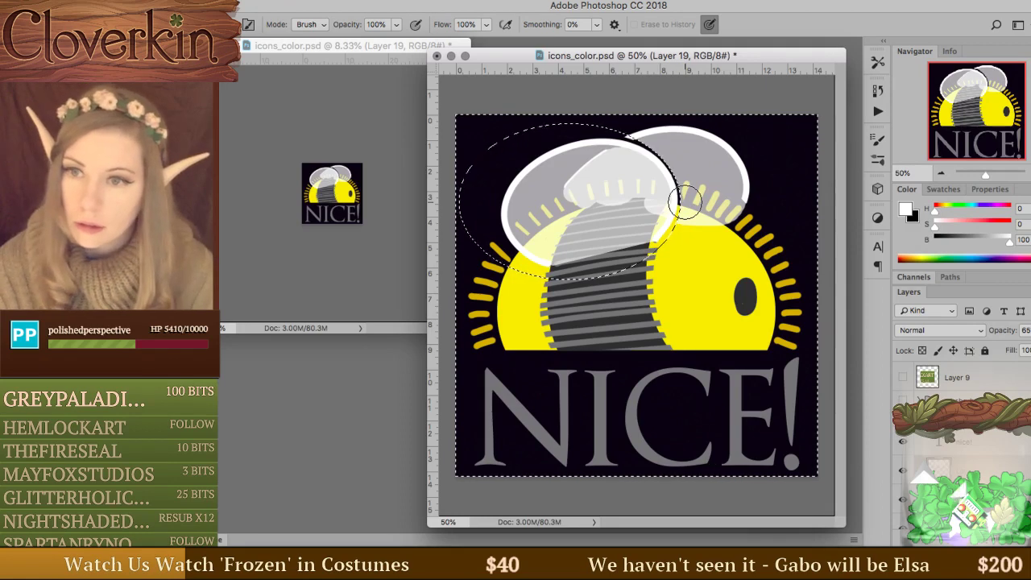
Erase the rear wing fill along the front wing's forward edge and over the golden fuzz within an elliptical selection about 6.7 by 3.7 in.
{"action": "left_click_drag", "start_coordinate": [676, 208], "coordinate": [693, 173]}
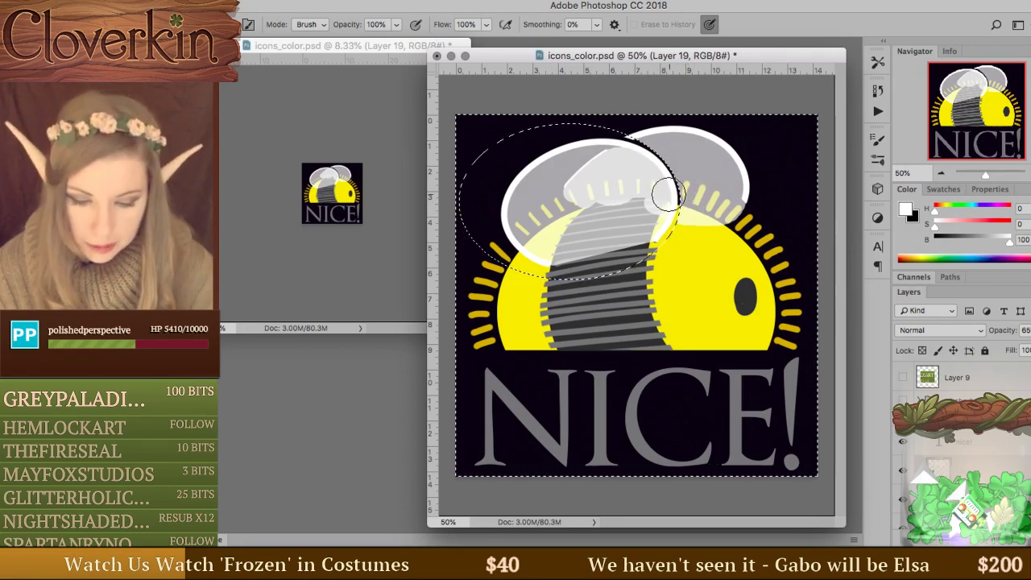
{"action": "key", "text": "m"}
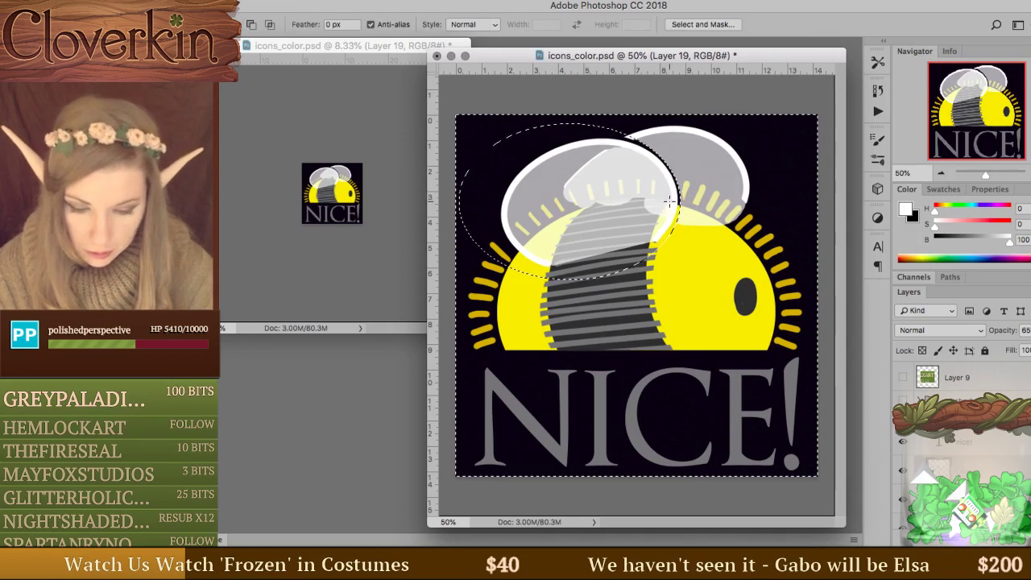
{"action": "left_click", "coordinate": [600, 275]}
{"action": "left_click_drag", "start_coordinate": [600, 276], "coordinate": [722, 219]}
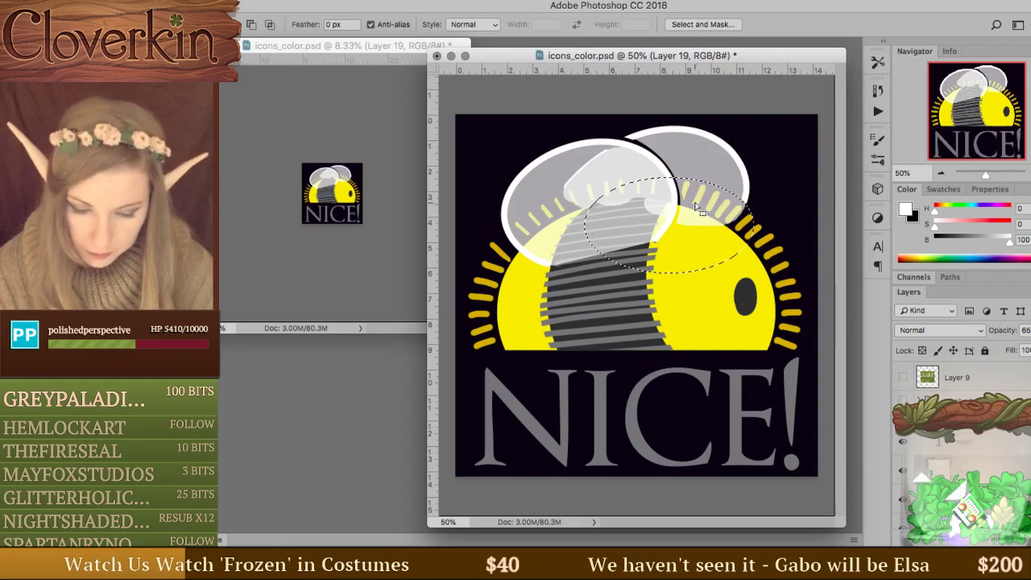
{"action": "key", "text": "e"}
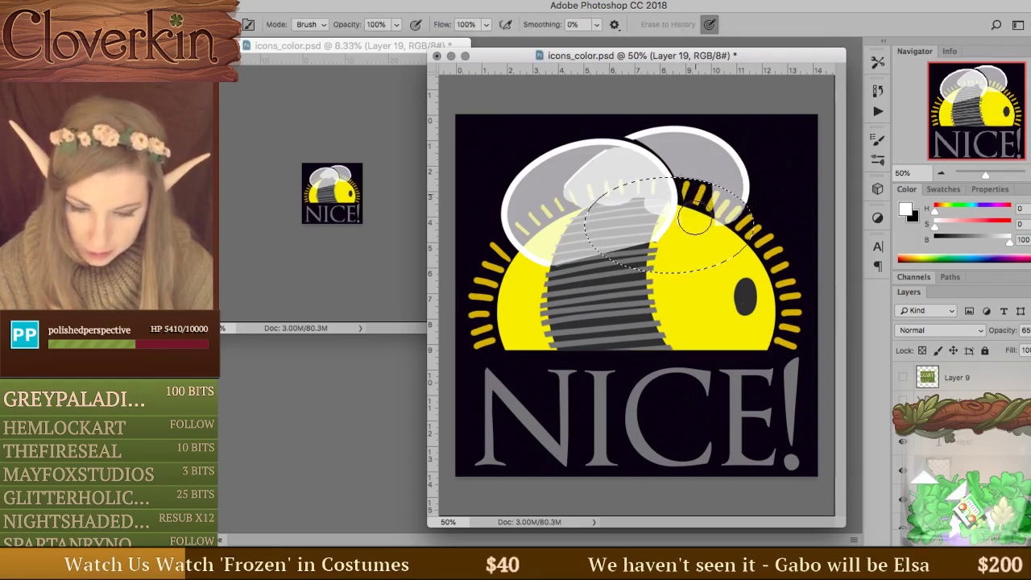
{"action": "mouse_move", "coordinate": [694, 224]}
{"action": "left_mouse_down"}
{"action": "mouse_move", "coordinate": [742, 171]}
{"action": "mouse_move", "coordinate": [733, 226]}
{"action": "left_mouse_up"}
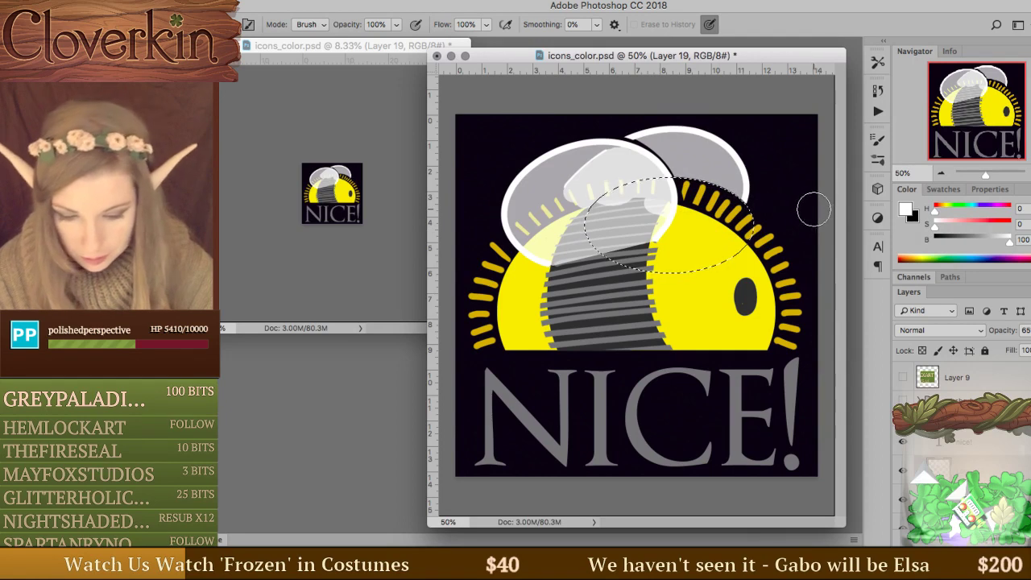
{"action": "key", "text": "super+d"}
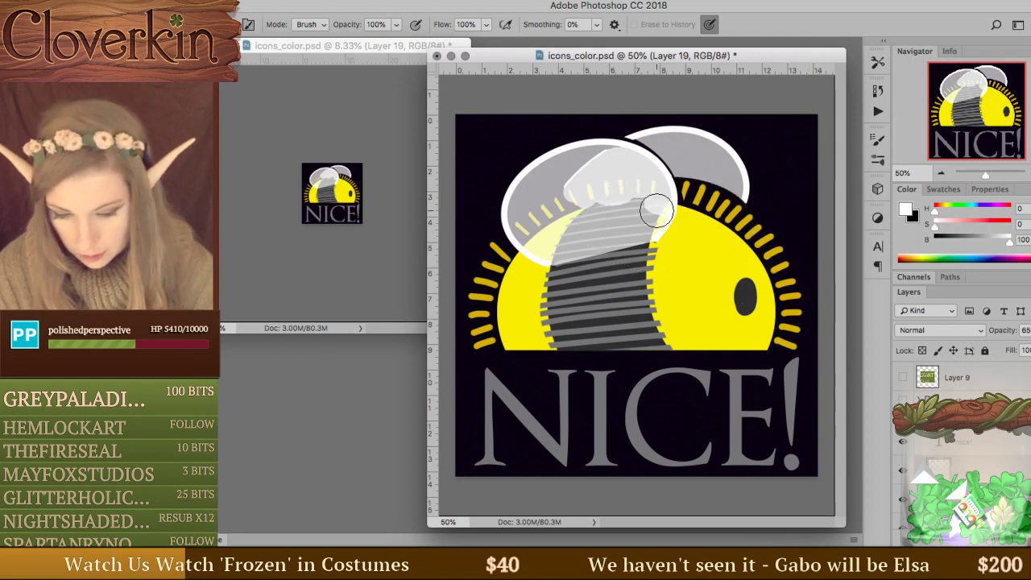
Erase the rear wing fill overlapping the bee's body and fuzz behind the front wing, using an elliptical selection about 12 by 8 in.
{"action": "key", "text": "m"}
{"action": "mouse_move", "coordinate": [514, 306]}
{"action": "left_mouse_down"}
{"action": "mouse_move", "coordinate": [687, 174]}
{"action": "mouse_move", "coordinate": [809, 161]}
{"action": "mouse_move", "coordinate": [750, 165]}
{"action": "left_mouse_up"}
{"action": "left_click_drag", "start_coordinate": [627, 199], "coordinate": [660, 217]}
{"action": "left_click", "coordinate": [478, 313]}
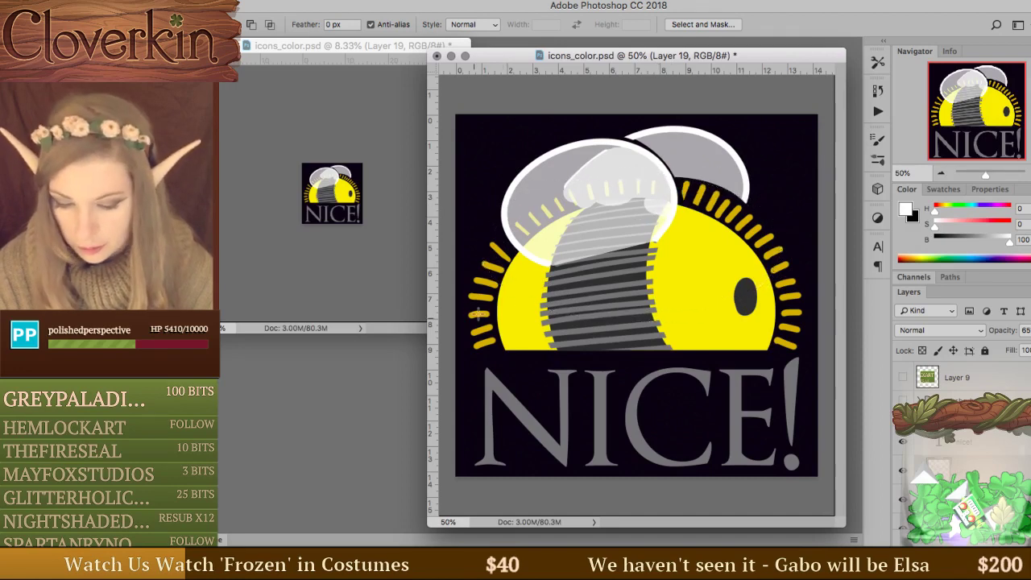
{"action": "left_click_drag", "start_coordinate": [475, 318], "coordinate": [781, 115]}
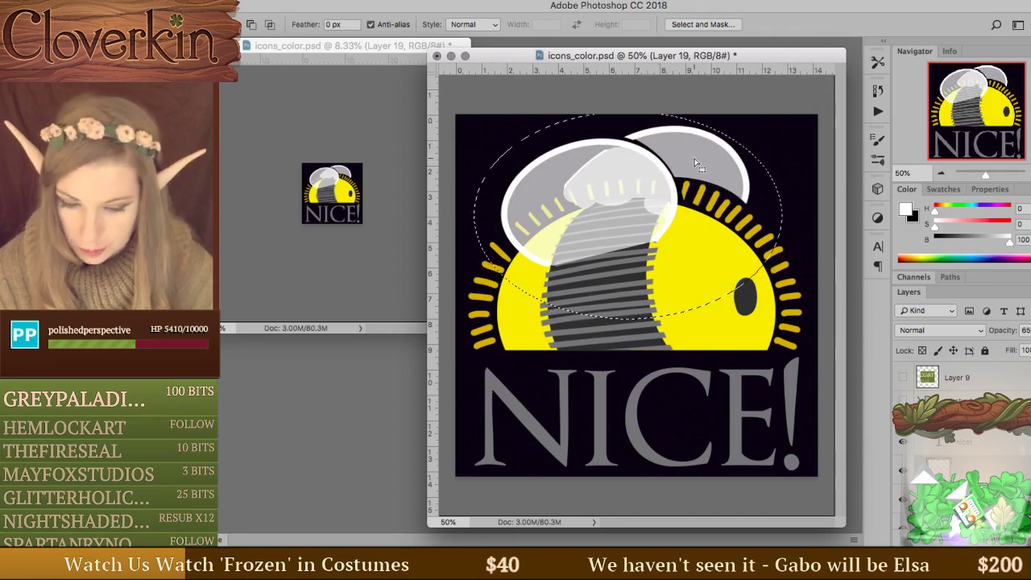
{"action": "left_click_drag", "start_coordinate": [697, 163], "coordinate": [706, 218]}
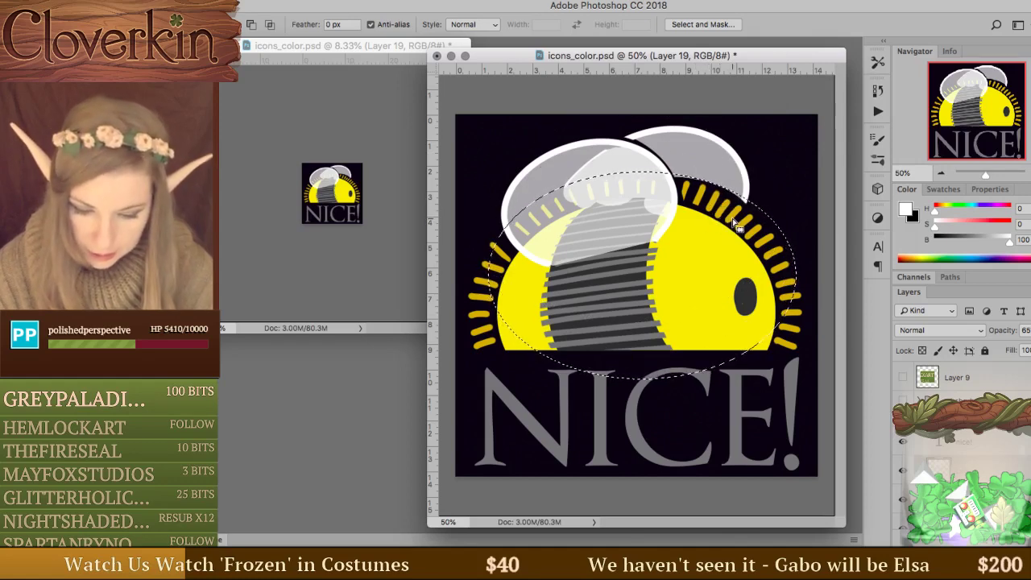
{"action": "key", "text": "e"}
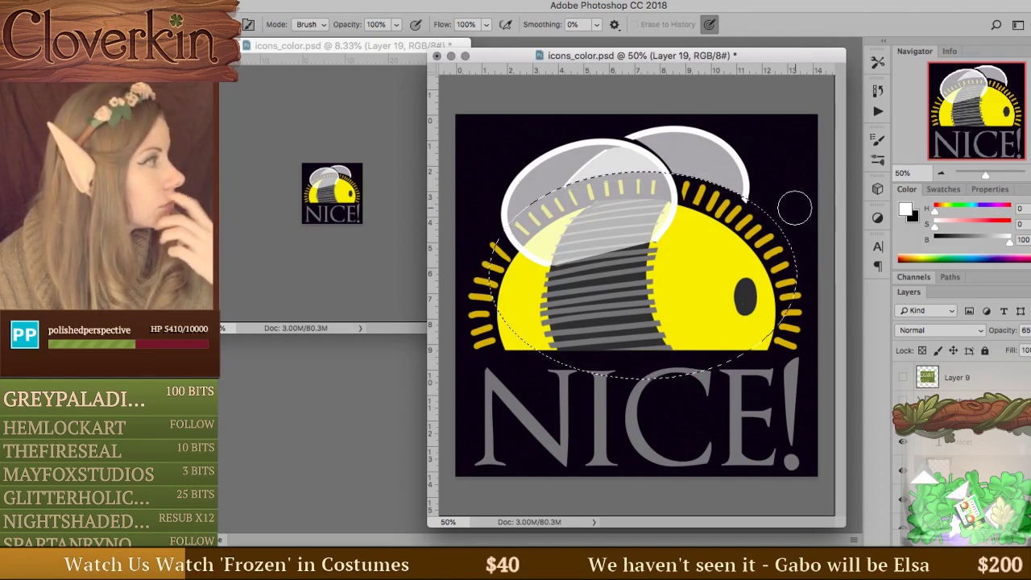
{"action": "key", "text": "super+d"}
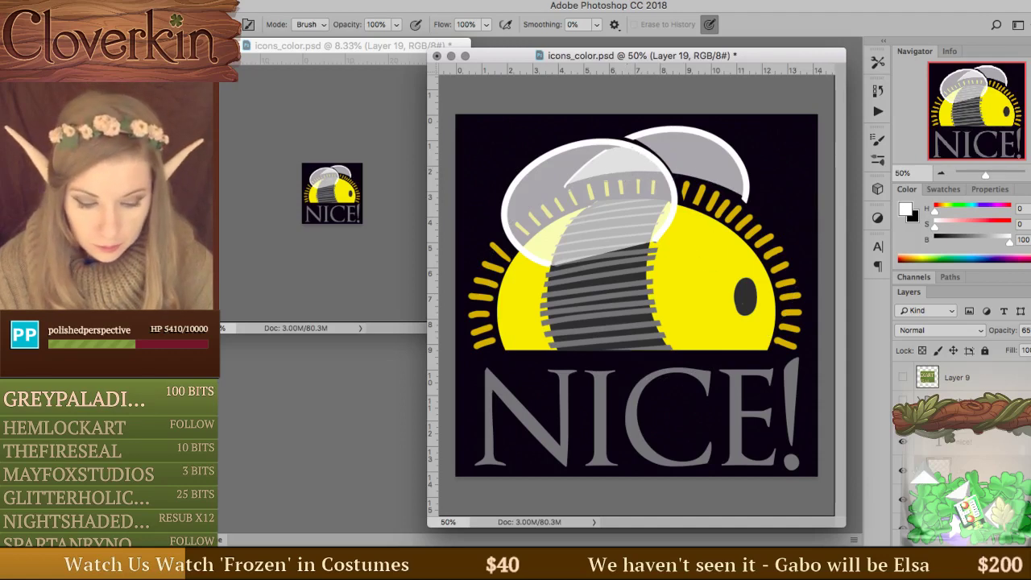
Trim the rear wing fill showing through the front wing by erasing outside an elliptical selection about 5.7 by 4.3 in, and clear the selection.
{"action": "left_click", "coordinate": [902, 469]}
{"action": "left_click", "coordinate": [902, 470]}
{"action": "key", "text": "m"}
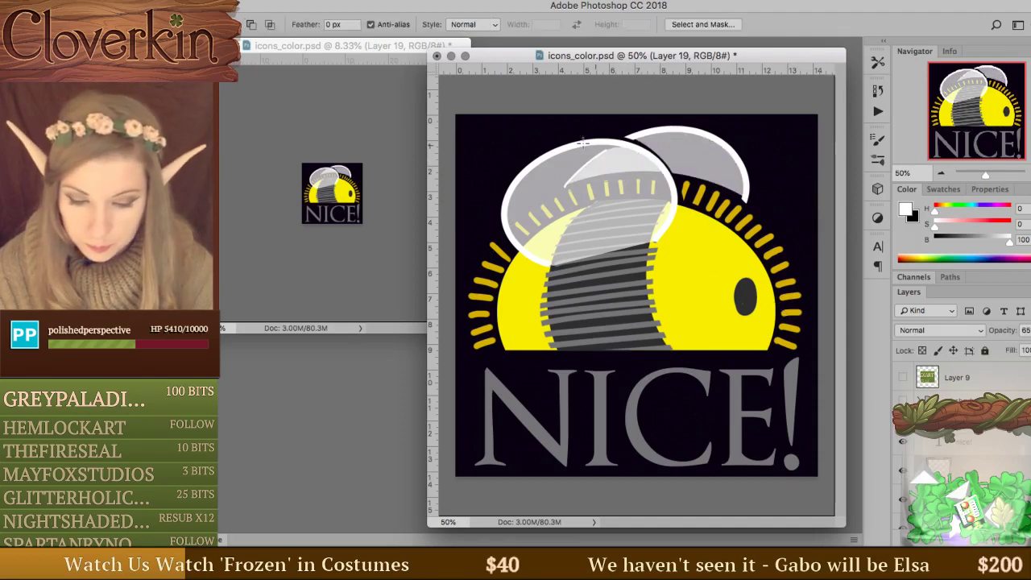
{"action": "mouse_move", "coordinate": [563, 143]}
{"action": "left_mouse_down"}
{"action": "mouse_move", "coordinate": [681, 181]}
{"action": "mouse_move", "coordinate": [709, 254]}
{"action": "left_mouse_up"}
{"action": "left_click_drag", "start_coordinate": [655, 190], "coordinate": [612, 191]}
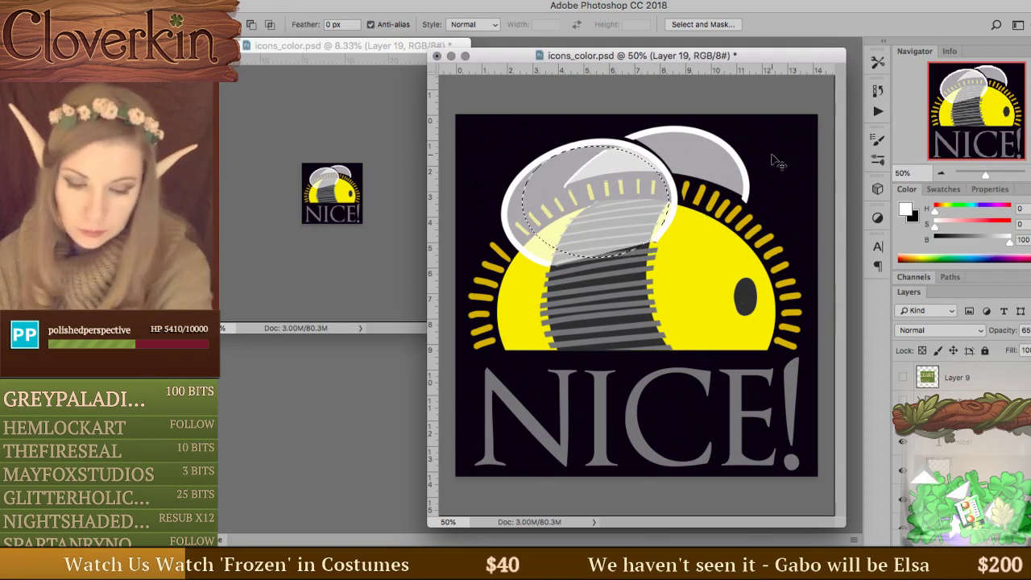
{"action": "key", "text": "super+shift+i"}
{"action": "key", "text": "e"}
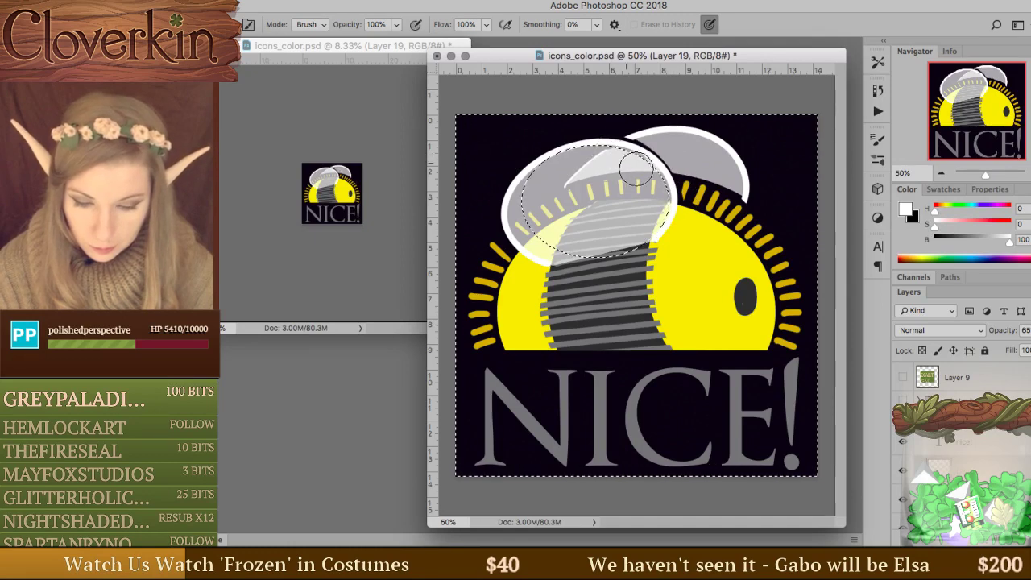
{"action": "key", "text": "super+d"}
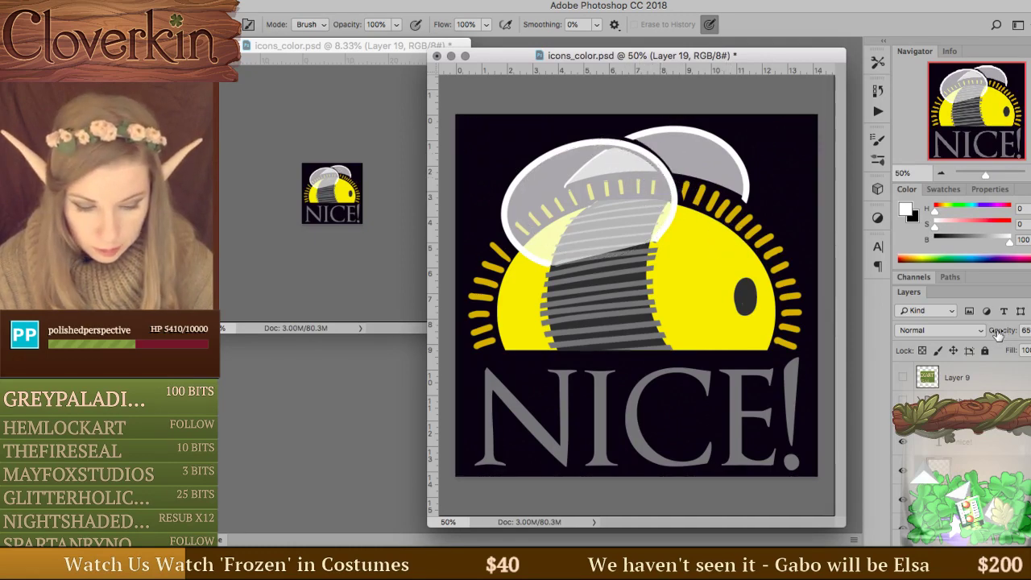
Lasso the piece of rear wing fill seen through the front wing and copy it to a new layer with Layer Via Copy.
{"action": "mouse_move", "coordinate": [997, 333]}
{"action": "left_mouse_down"}
{"action": "mouse_move", "coordinate": [1009, 333]}
{"action": "mouse_move", "coordinate": [997, 333]}
{"action": "left_mouse_up"}
{"action": "key", "text": "l"}
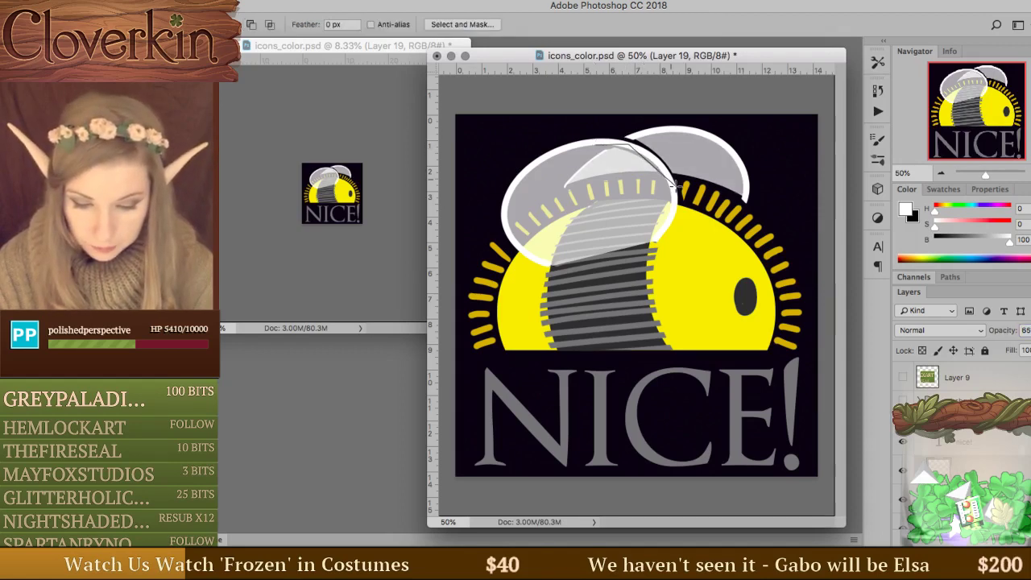
{"action": "left_click", "coordinate": [583, 196]}
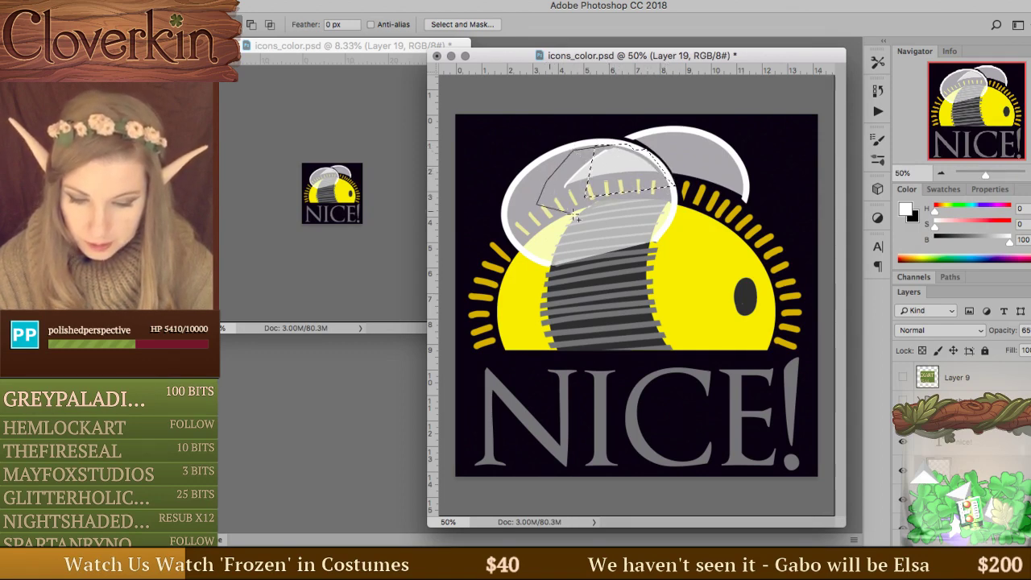
{"action": "right_click", "coordinate": [630, 166]}
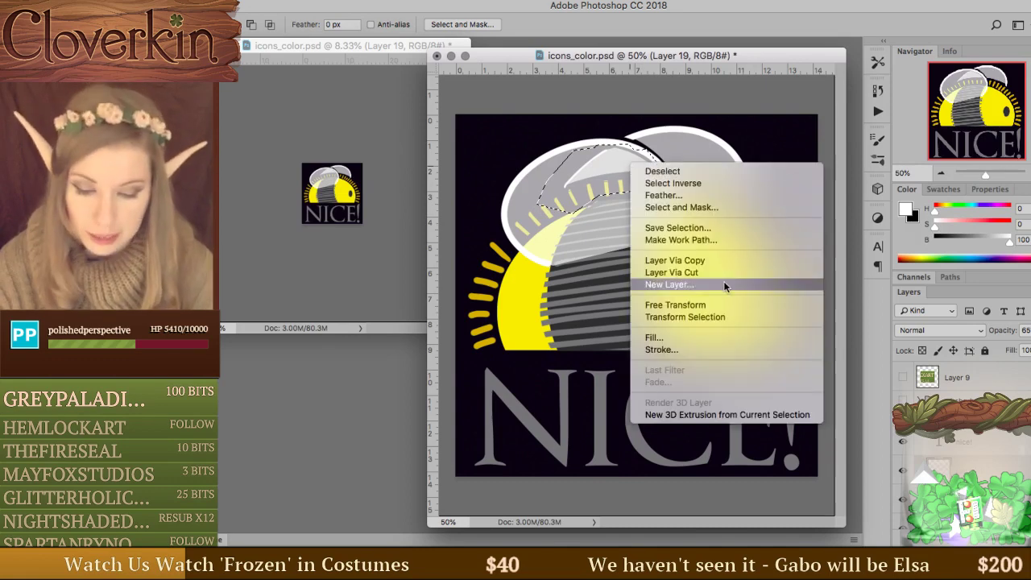
{"action": "left_click", "coordinate": [709, 260]}
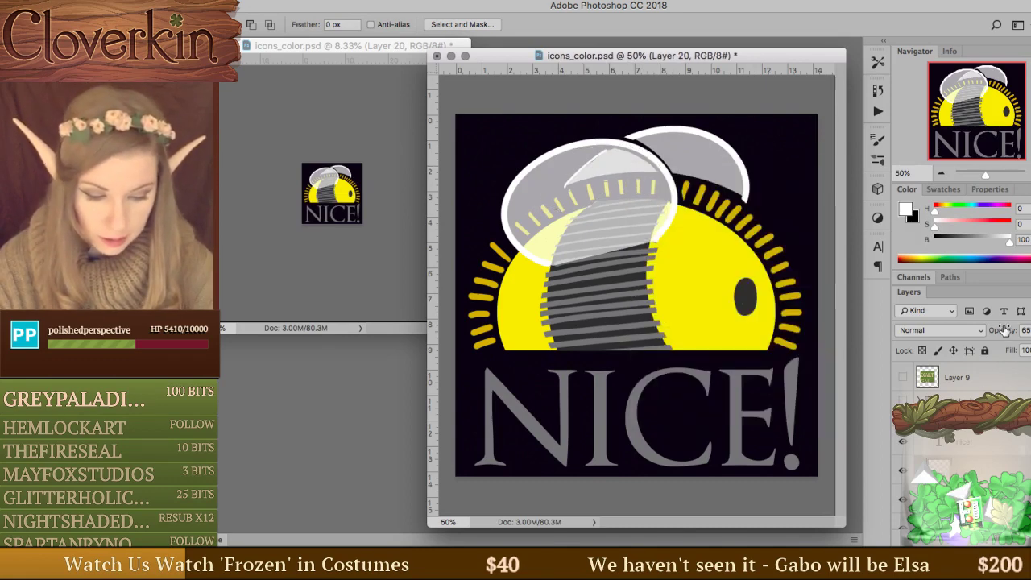
Lower the opacity of Layer 19 to 47% and of Layer 20 to 64%.
{"action": "left_click_drag", "start_coordinate": [1004, 330], "coordinate": [990, 328]}
{"action": "key", "text": "alt+bracketleft"}
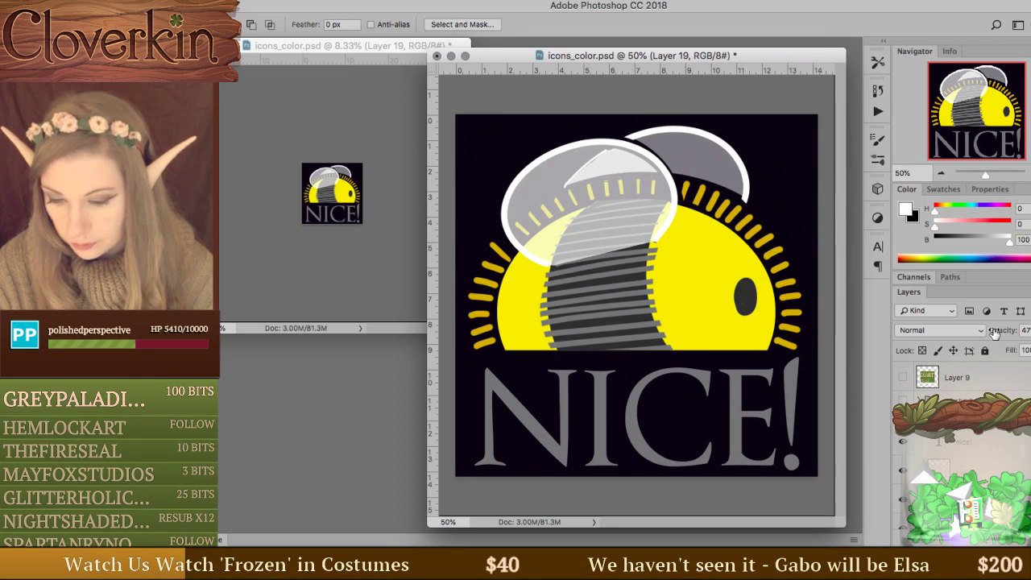
{"action": "key", "text": "alt+bracketright"}
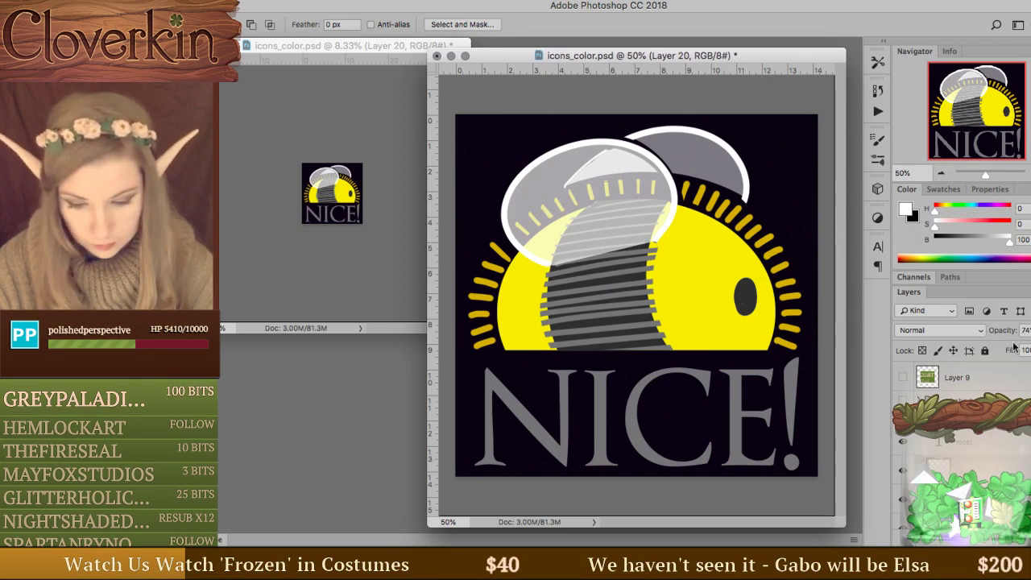
{"action": "left_click_drag", "start_coordinate": [1009, 331], "coordinate": [1001, 334]}
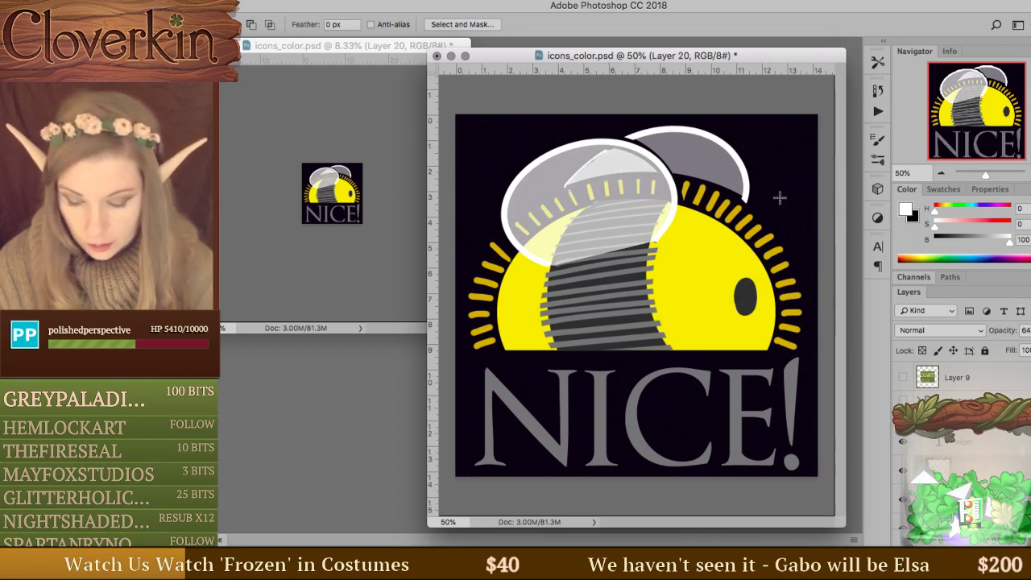
Try elliptical selections around the front wing and over the bee's body for trimming the Layer 20 piece.
{"action": "key", "text": "r"}
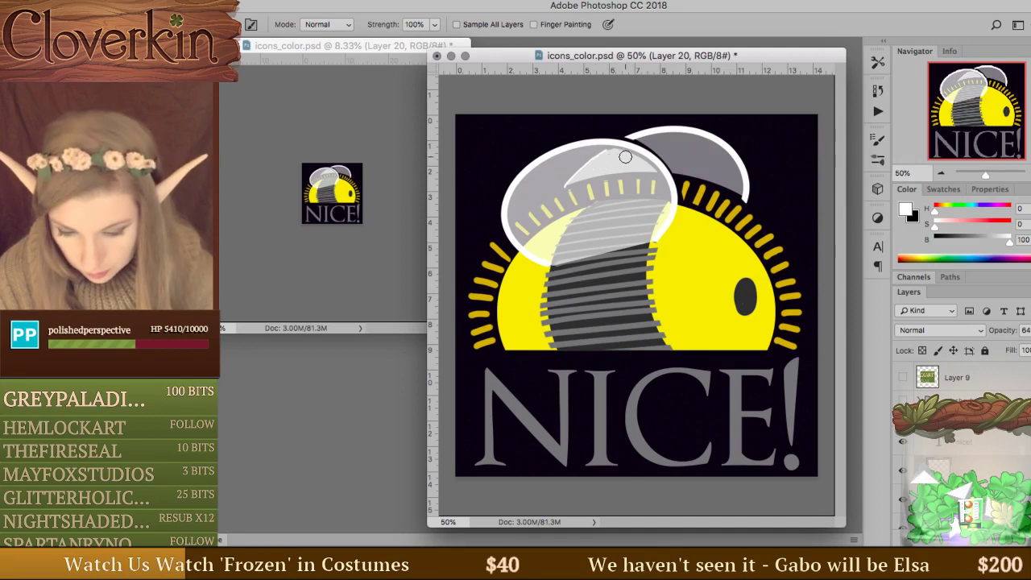
{"action": "key", "text": "e"}
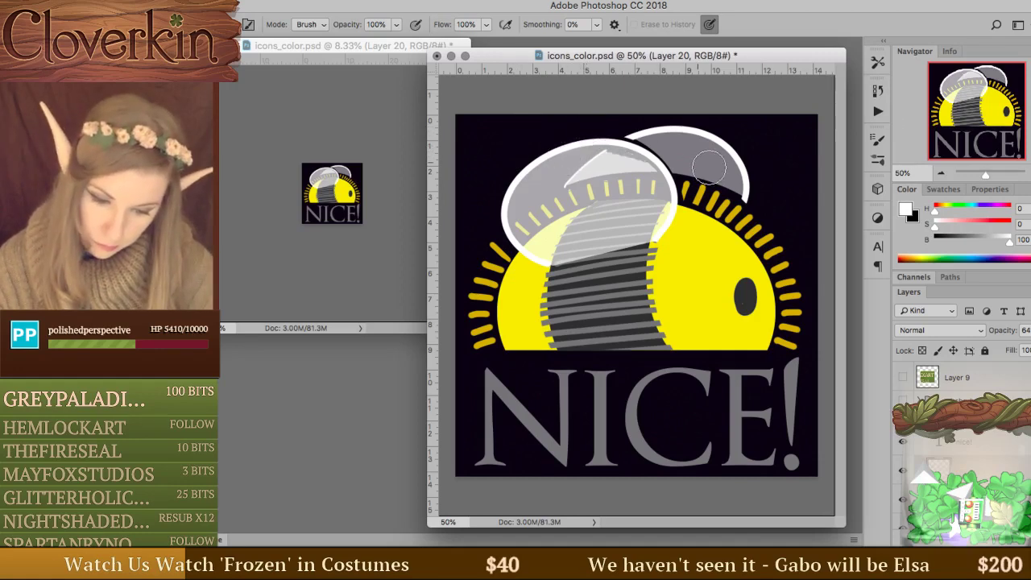
{"action": "key", "text": "m"}
{"action": "key", "text": "ctrl+shift+d"}
{"action": "left_click_drag", "start_coordinate": [550, 185], "coordinate": [641, 195]}
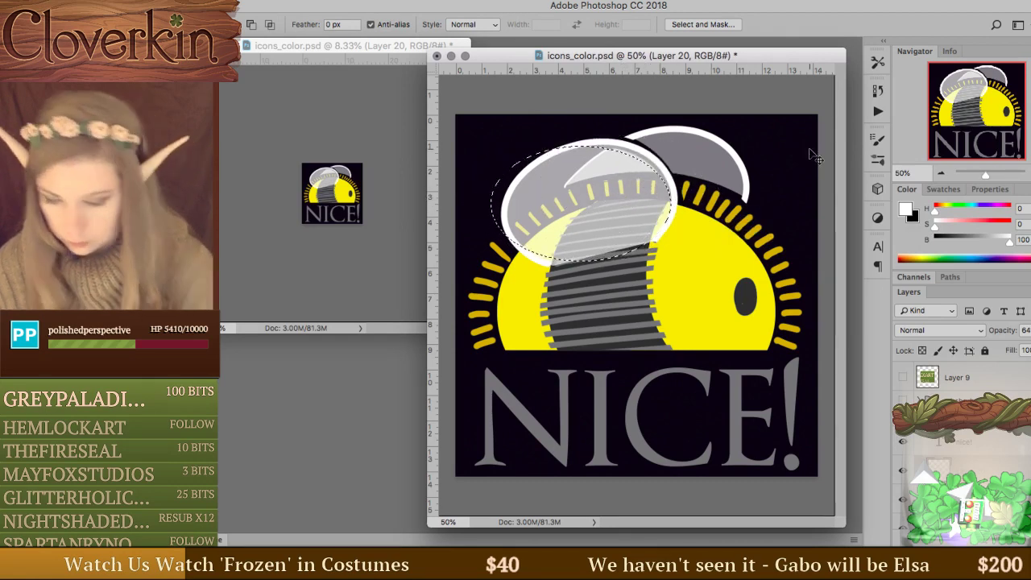
{"action": "key", "text": "ctrl+shift+i"}
{"action": "key", "text": "ctrl+d"}
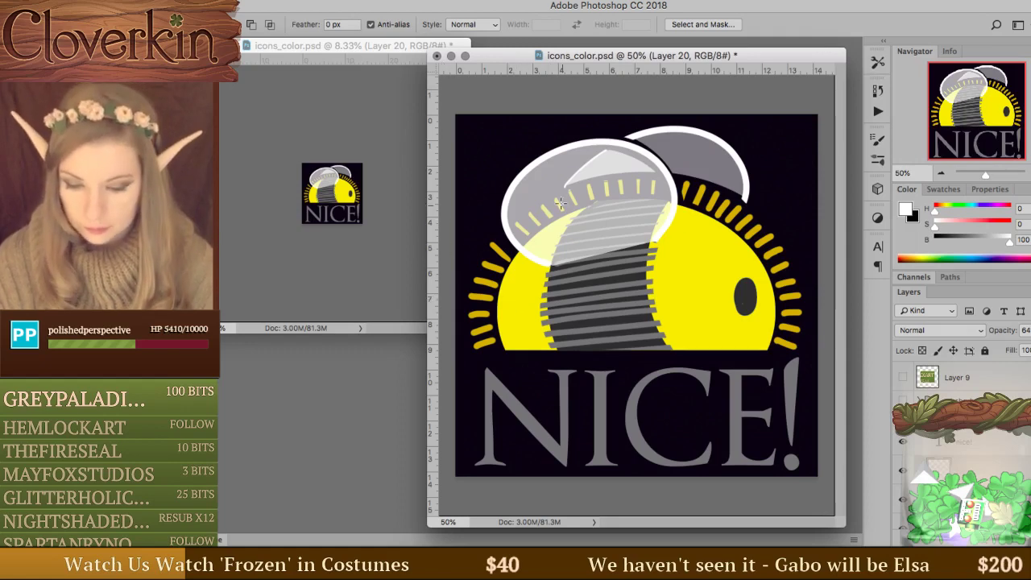
{"action": "left_click_drag", "start_coordinate": [532, 179], "coordinate": [780, 324]}
{"action": "left_click_drag", "start_coordinate": [633, 205], "coordinate": [617, 265]}
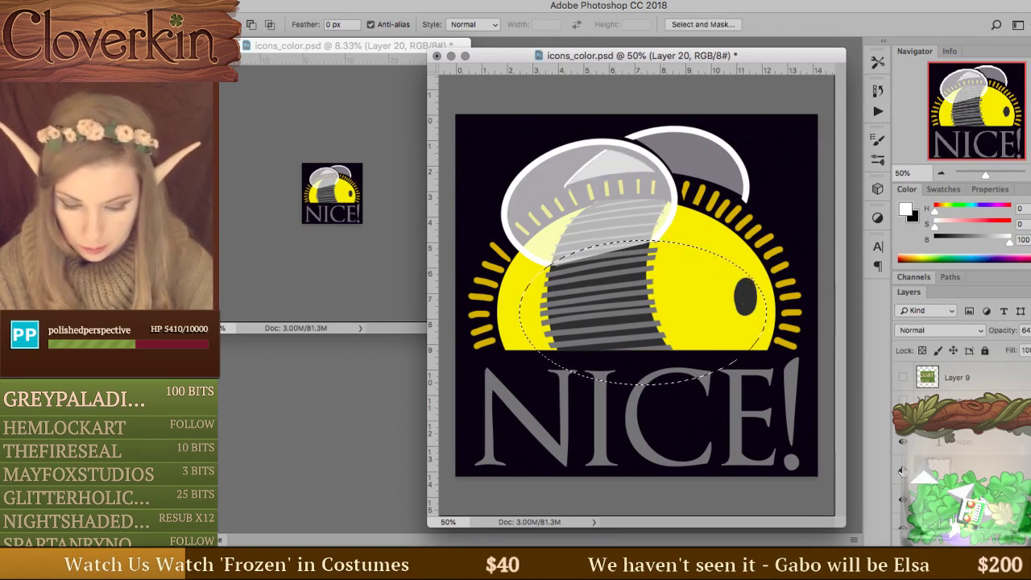
Make Layer 18 active, clear the selection, and compare the bee with the front wing fill hidden and shown.
{"action": "scroll", "coordinate": [902, 506], "scroll_direction": "up", "scroll_amount": 3}
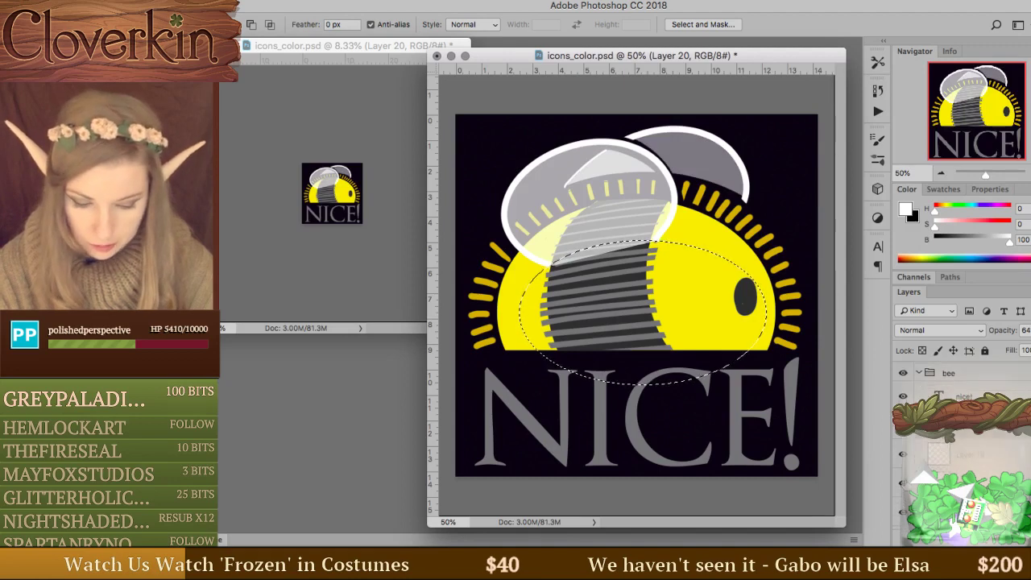
{"action": "left_click", "coordinate": [950, 491]}
{"action": "key", "text": "ctrl+d"}
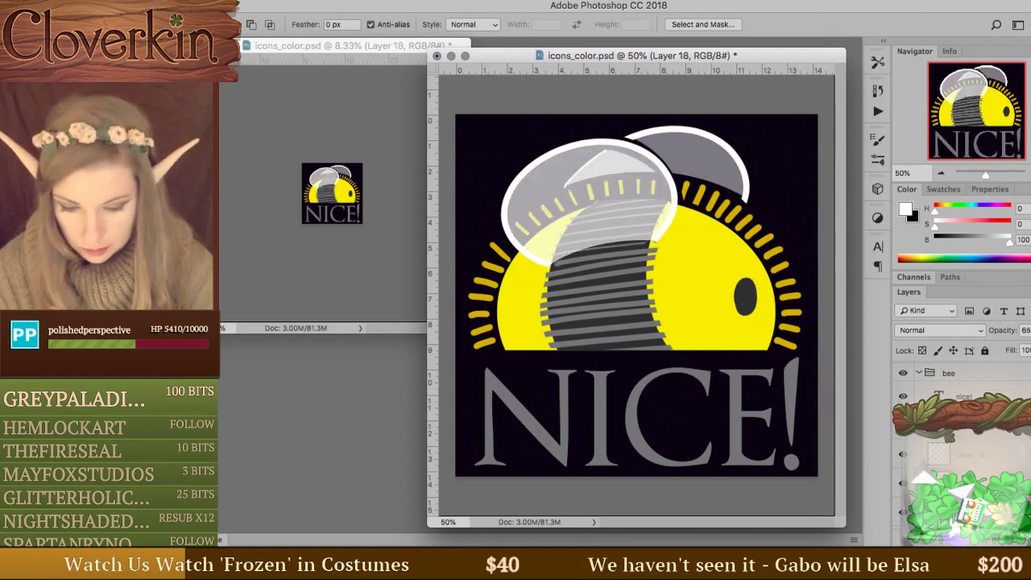
{"action": "key", "text": "super+z"}
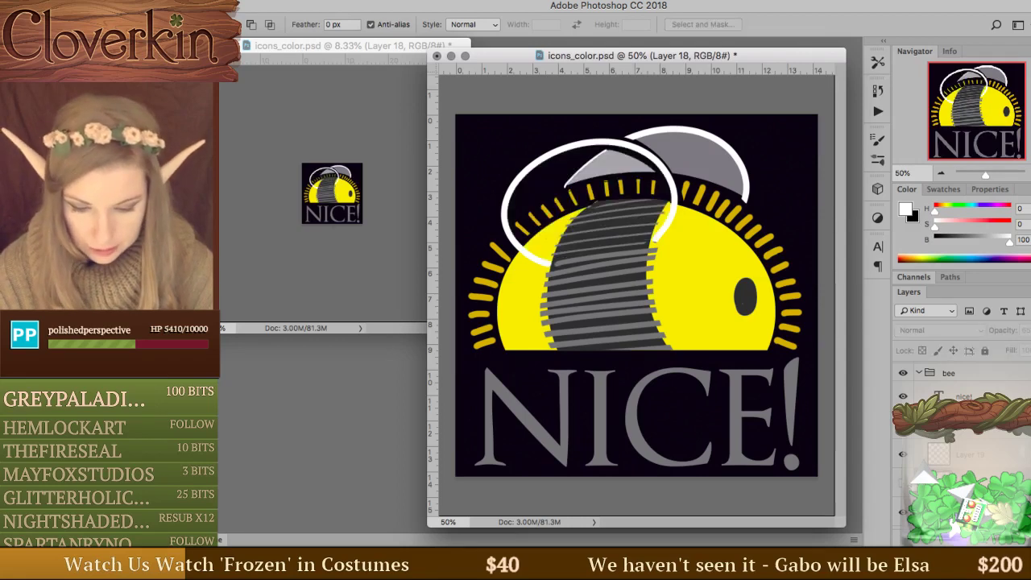
{"action": "key", "text": "super+z"}
{"action": "left_click", "coordinate": [903, 456]}
{"action": "left_click", "coordinate": [902, 456]}
{"action": "scroll", "coordinate": [906, 459], "scroll_direction": "down", "scroll_amount": 2}
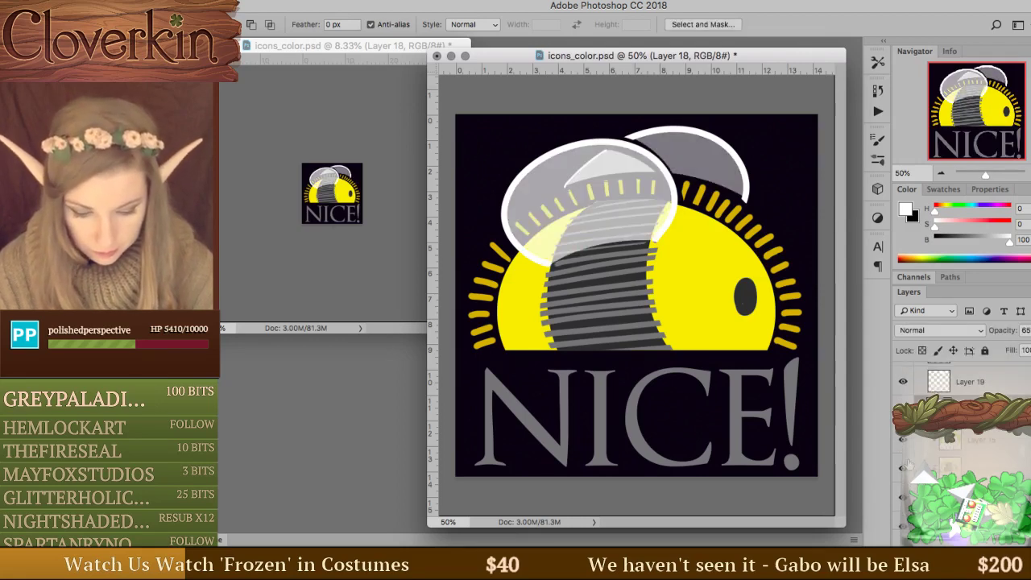
{"action": "scroll", "coordinate": [902, 477], "scroll_direction": "down", "scroll_amount": 1}
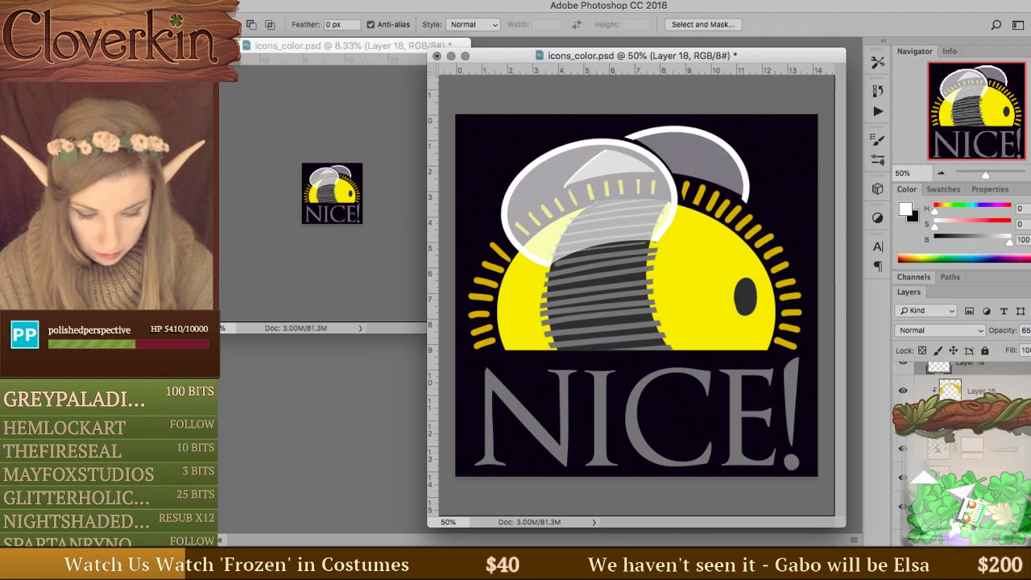
{"action": "key", "text": "super+z"}
{"action": "key", "text": "super+z"}
Hide the dark background layer behind the bee and make the benice sketch layer active.
{"action": "left_click", "coordinate": [753, 293], "text": "super"}
{"action": "key", "text": "r"}
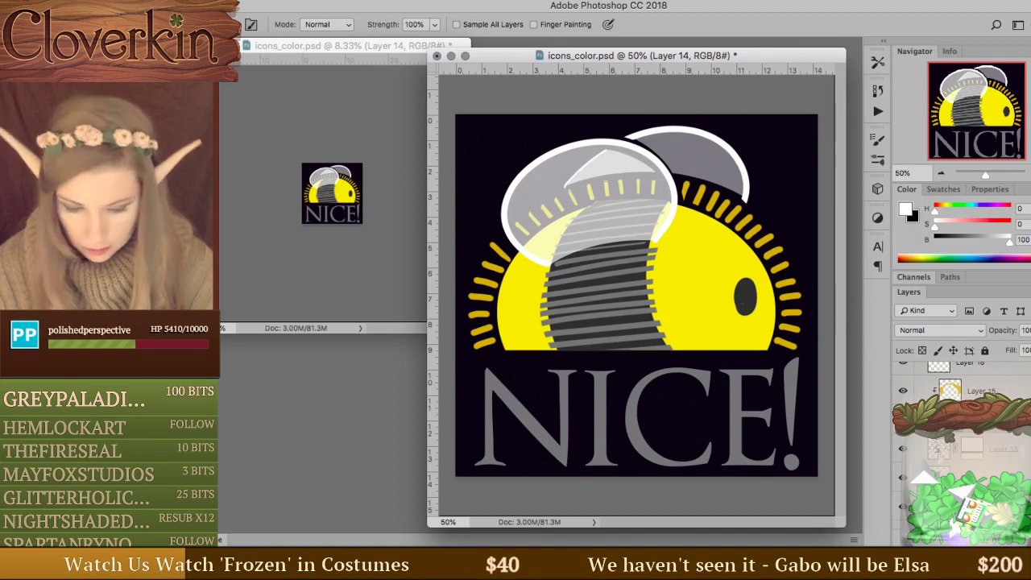
{"action": "scroll", "coordinate": [900, 495], "scroll_direction": "down", "scroll_amount": 1}
{"action": "left_click", "coordinate": [901, 459]}
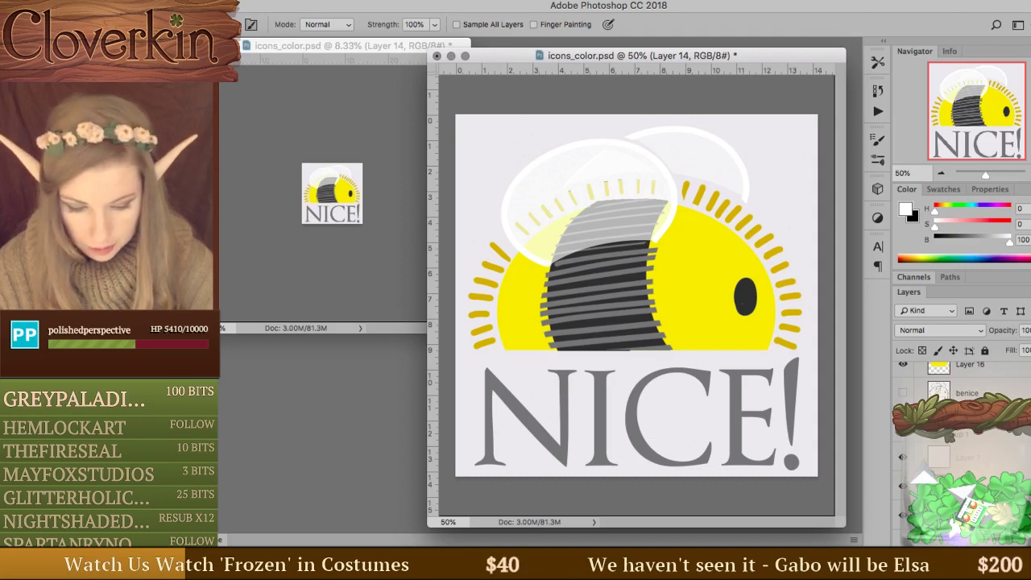
{"action": "scroll", "coordinate": [938, 451], "scroll_direction": "up", "scroll_amount": 1}
{"action": "left_click", "coordinate": [958, 433]}
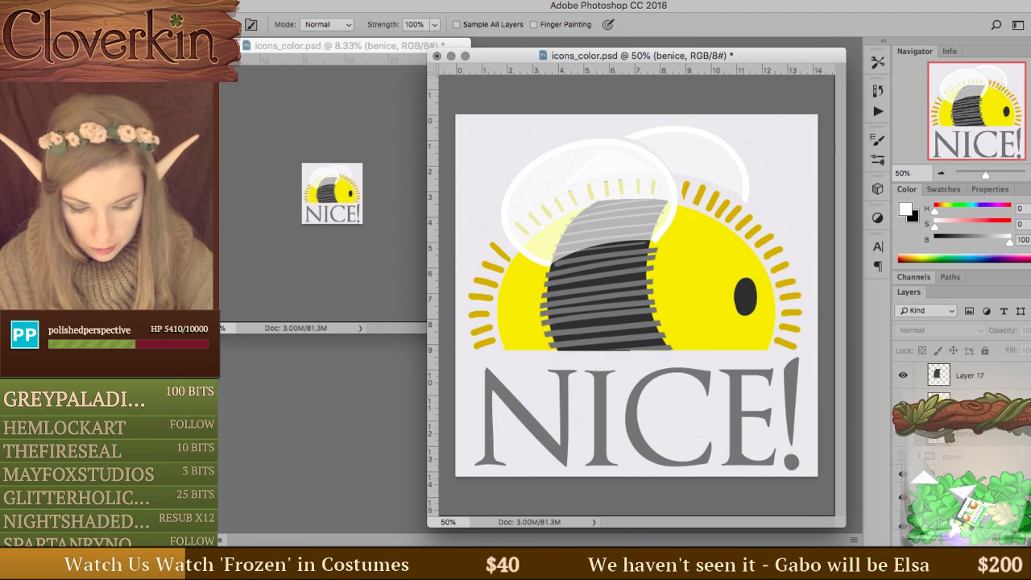
Create a new layer above the benice sketch and sample the dark grey of the bee's band as the brush color.
{"action": "key", "text": "ctrl+shift+alt+n"}
{"action": "key", "text": "b"}
{"action": "left_click", "coordinate": [634, 319], "text": "alt"}
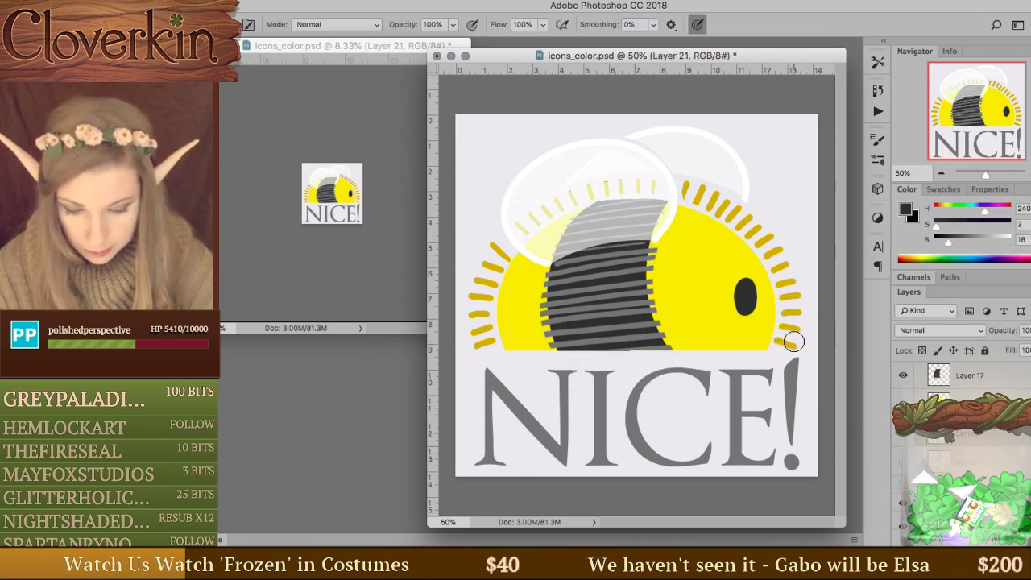
{"action": "left_click_drag", "start_coordinate": [798, 342], "coordinate": [477, 340]}
{"action": "key", "text": "ctrl+z"}
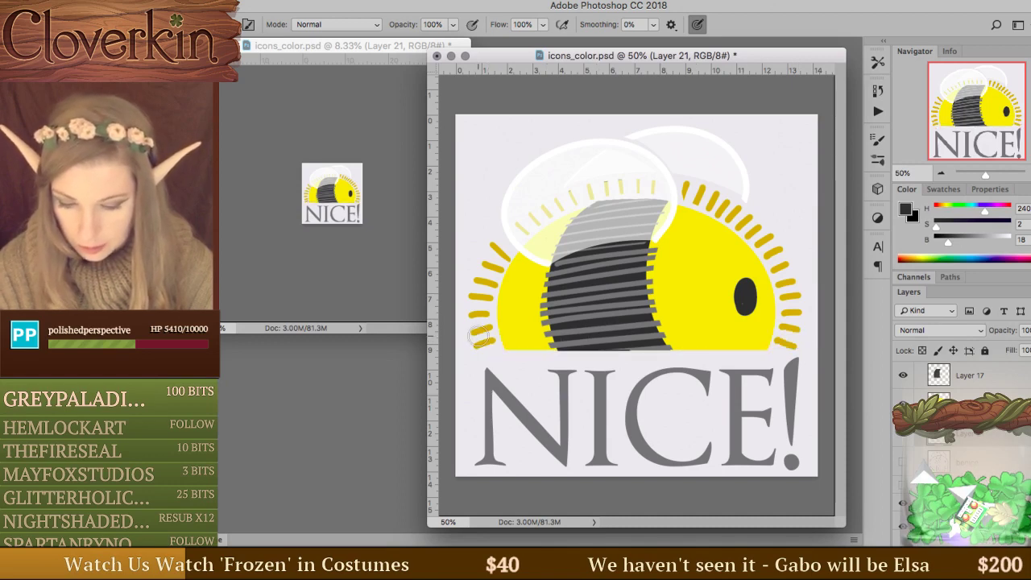
Fill an elliptical selection enclosing the bee's body and fuzz with dark grey, and clear the selection.
{"action": "key", "text": "m"}
{"action": "left_click_drag", "start_coordinate": [457, 124], "coordinate": [797, 392]}
{"action": "left_click_drag", "start_coordinate": [769, 342], "coordinate": [774, 391]}
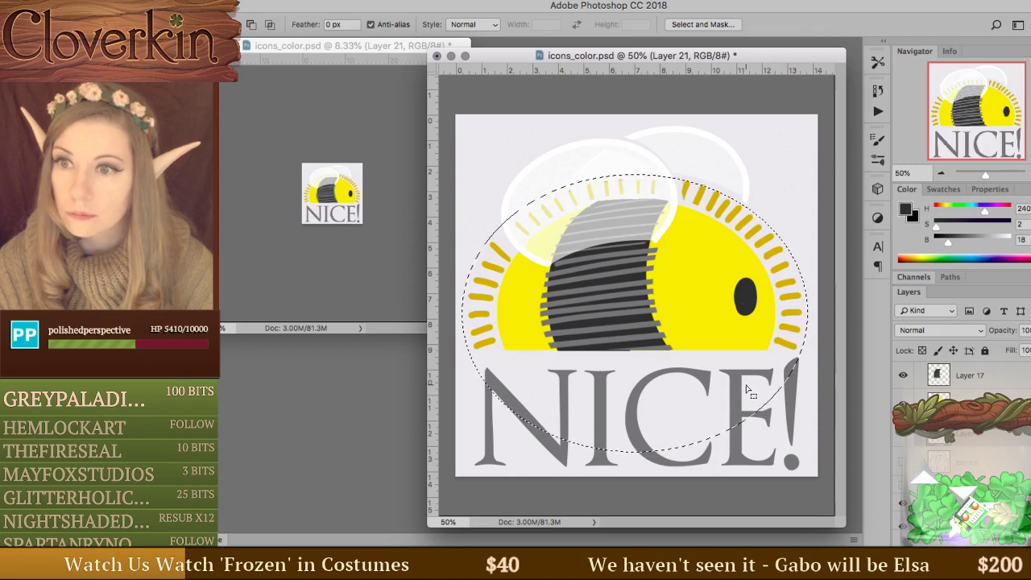
{"action": "key", "text": "g"}
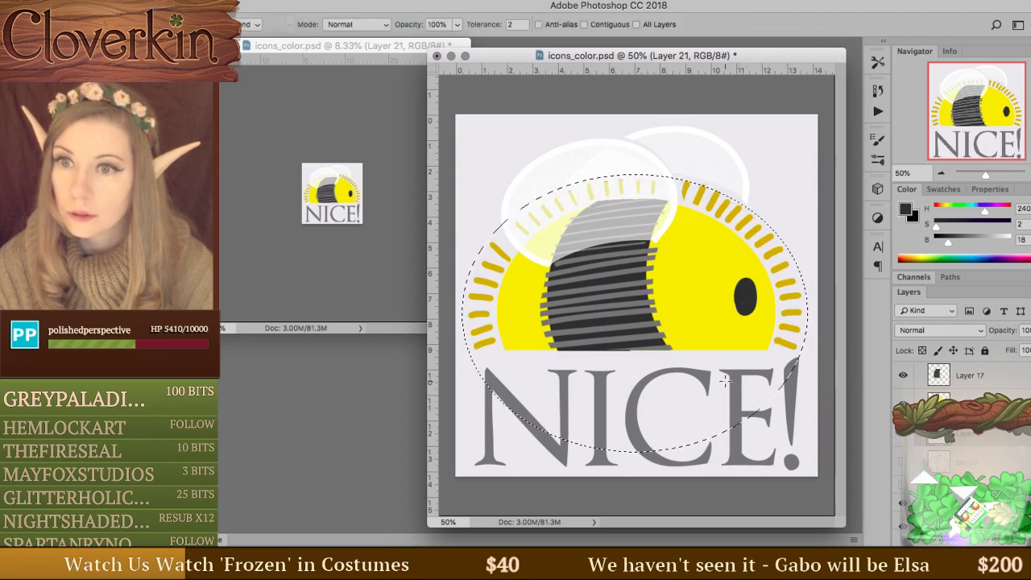
{"action": "left_click", "coordinate": [725, 384]}
{"action": "key", "text": "super+d"}
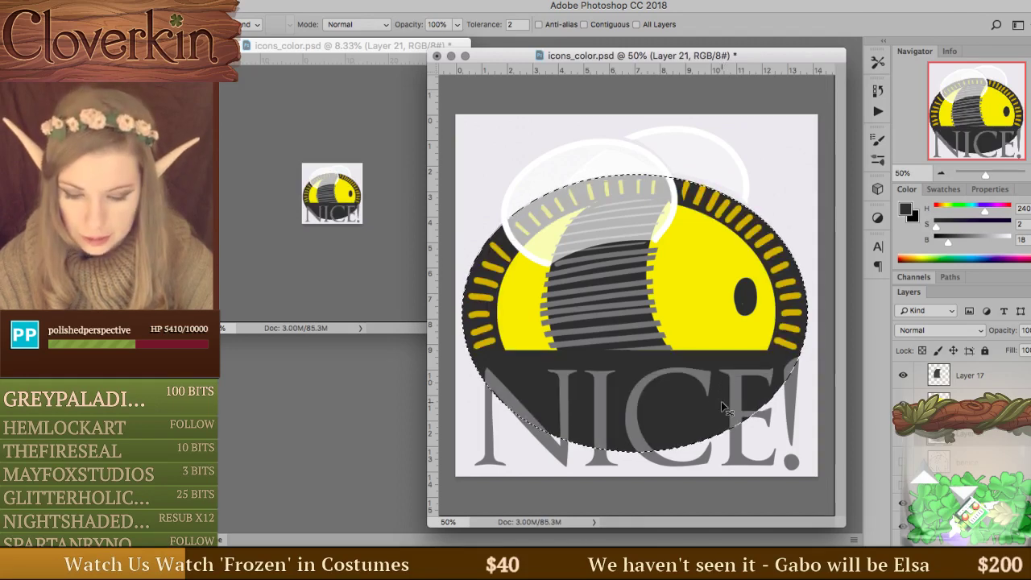
Delete the part of the dark ellipse below the bee's flat base using a rectangular selection, and deselect.
{"action": "key", "text": "m"}
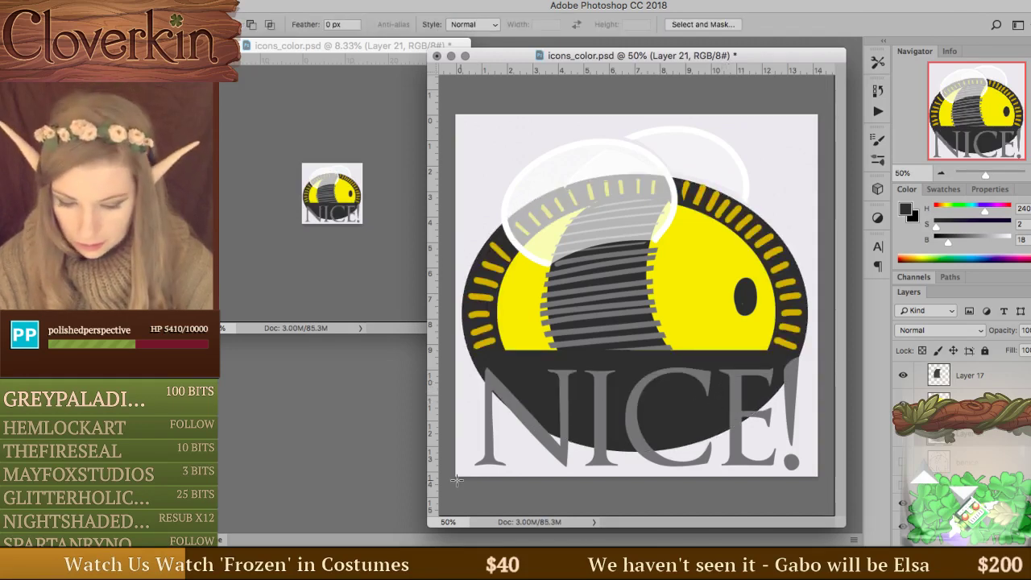
{"action": "mouse_move", "coordinate": [456, 482]}
{"action": "left_mouse_down"}
{"action": "mouse_move", "coordinate": [838, 379]}
{"action": "mouse_move", "coordinate": [854, 354]}
{"action": "left_mouse_up"}
{"action": "key", "text": "Delete"}
{"action": "key", "text": "super+d"}
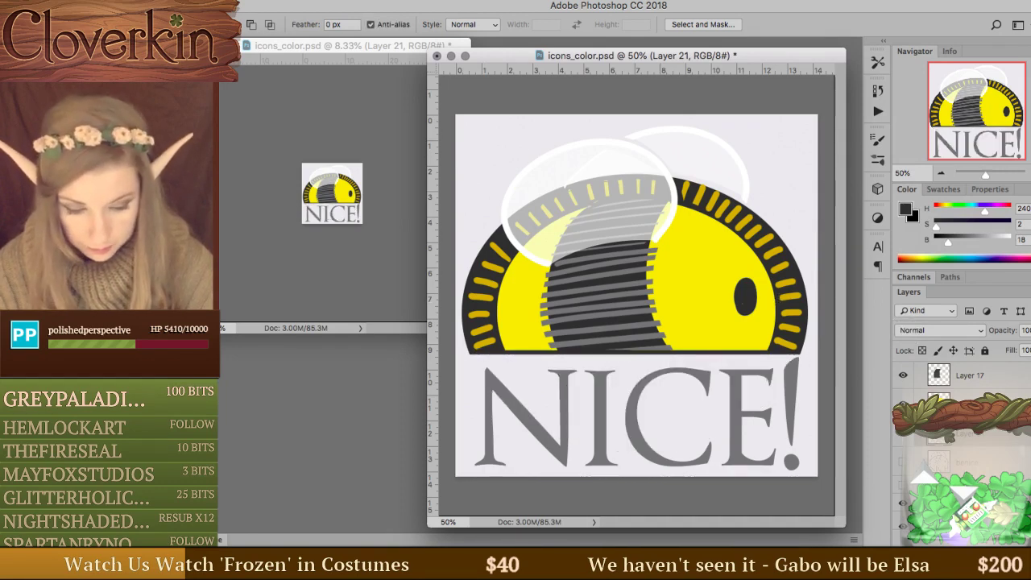
Duplicate the dark backing shape, shrink it to about 55% by 64%, and rotate it about -14° behind the front wing.
{"action": "key", "text": "super+alt+j"}
{"action": "key", "text": "Return"}
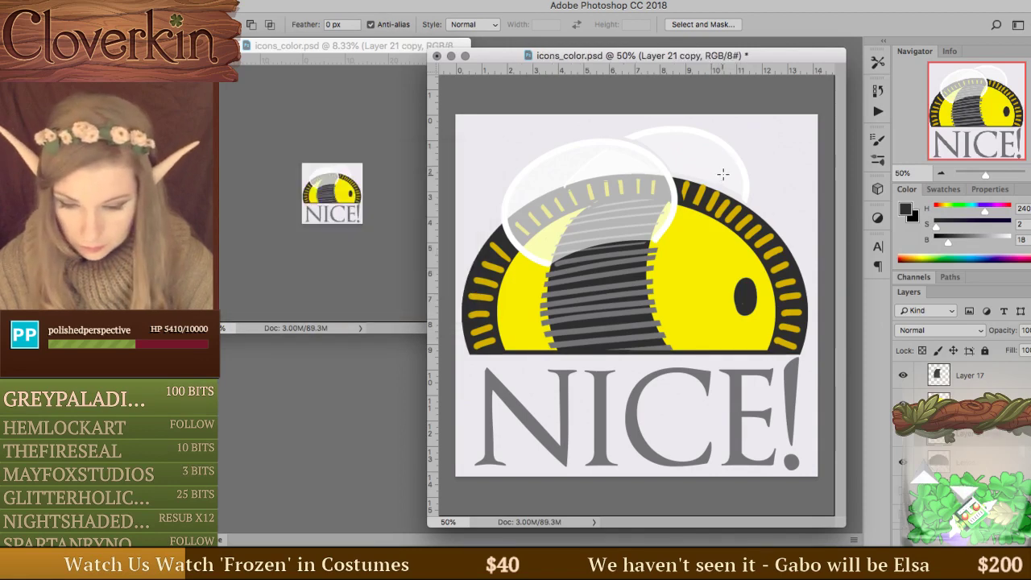
{"action": "key", "text": "v"}
{"action": "left_click_drag", "start_coordinate": [807, 174], "coordinate": [745, 206]}
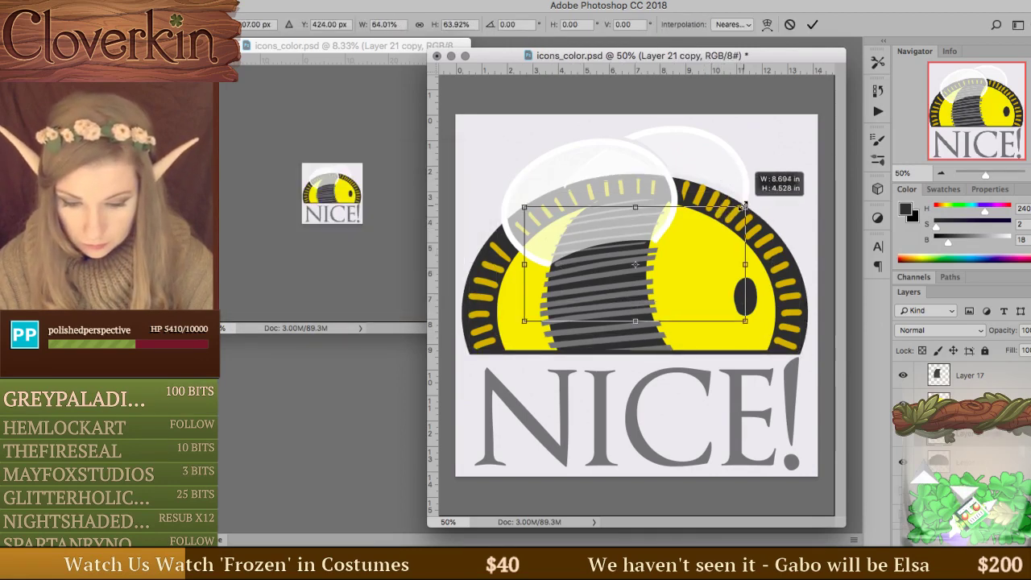
{"action": "left_click_drag", "start_coordinate": [670, 225], "coordinate": [622, 158]}
{"action": "left_click_drag", "start_coordinate": [717, 187], "coordinate": [676, 157]}
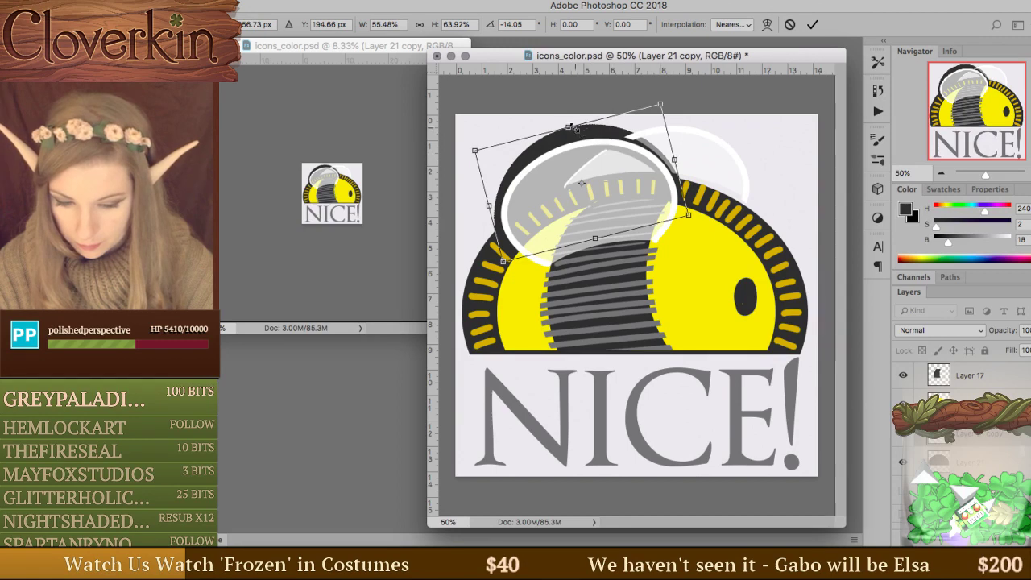
Stretch the front wing's dark backing to about 64% by 61% with a slight skew so it borders the wing evenly.
{"action": "left_click_drag", "start_coordinate": [569, 127], "coordinate": [569, 135]}
{"action": "left_click_drag", "start_coordinate": [484, 206], "coordinate": [480, 208]}
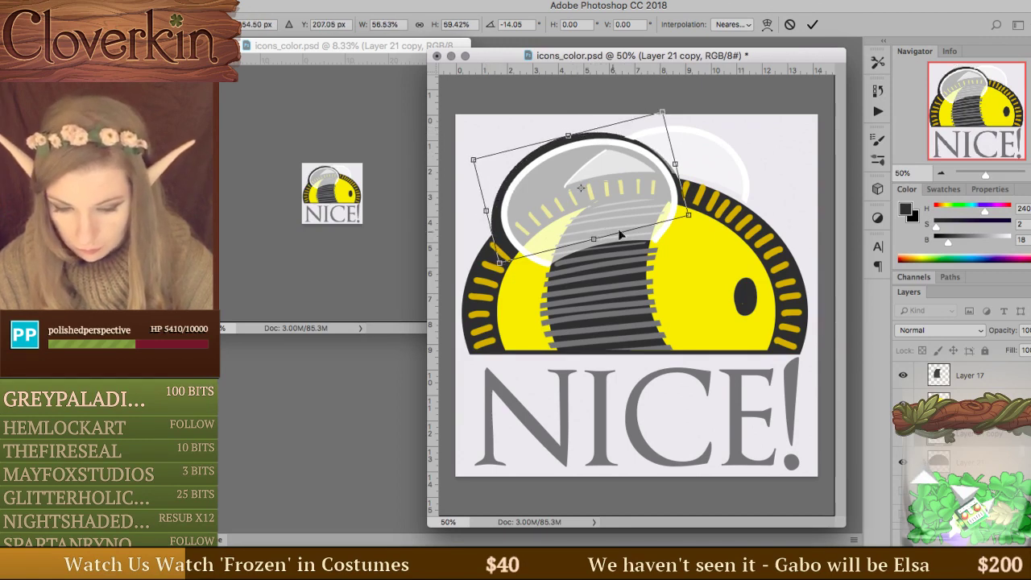
{"action": "left_click_drag", "start_coordinate": [677, 163], "coordinate": [683, 159]}
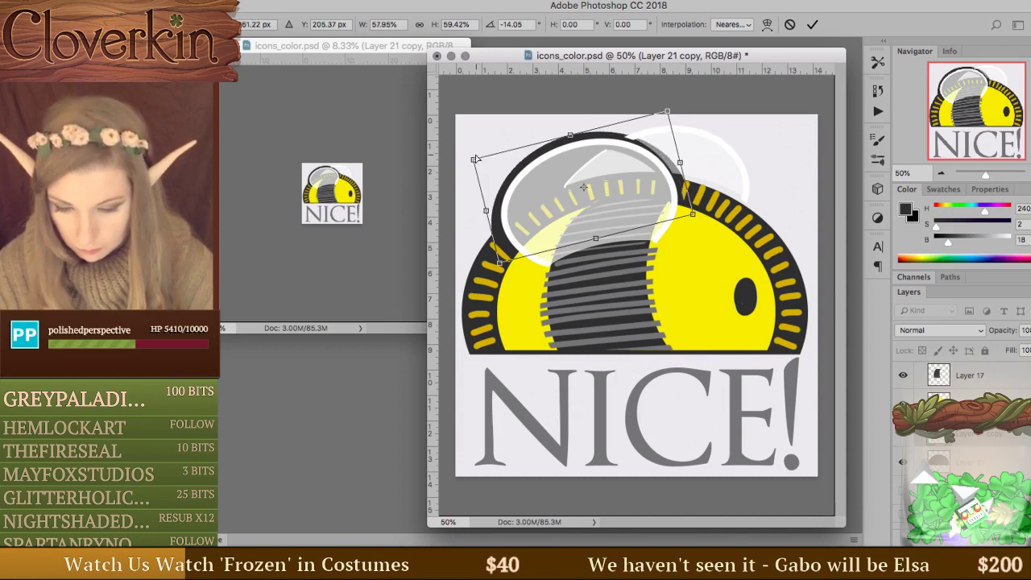
{"action": "left_click_drag", "start_coordinate": [472, 162], "coordinate": [463, 162]}
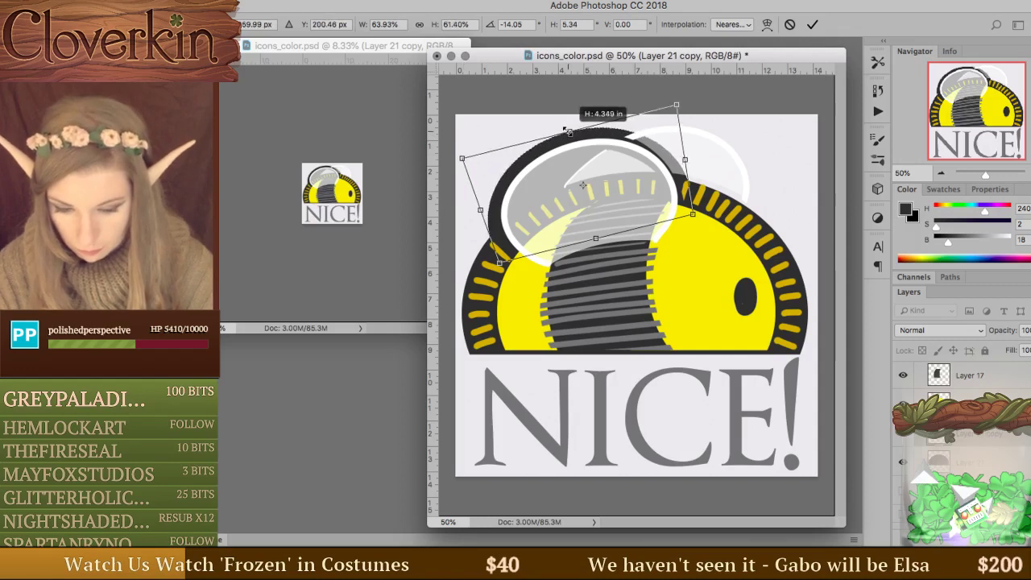
{"action": "key", "text": "Escape"}
Duplicate the front wing's backing, scale it to about 81%, rotate it about 31°, and move it behind the back wing.
{"action": "key", "text": "super+alt+j"}
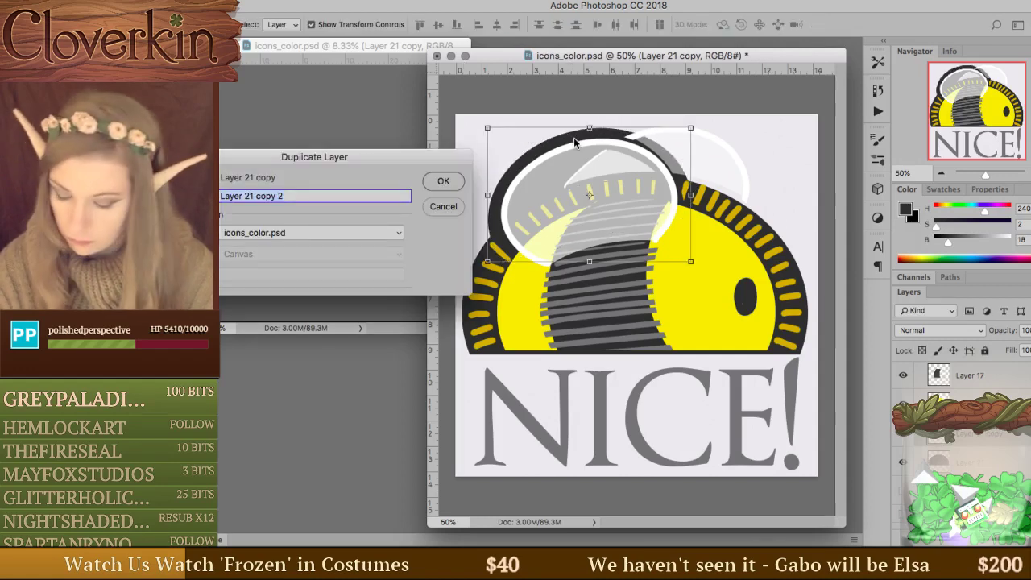
{"action": "key", "text": "Return"}
{"action": "key", "text": "super+t"}
{"action": "left_click_drag", "start_coordinate": [487, 127], "coordinate": [522, 149]}
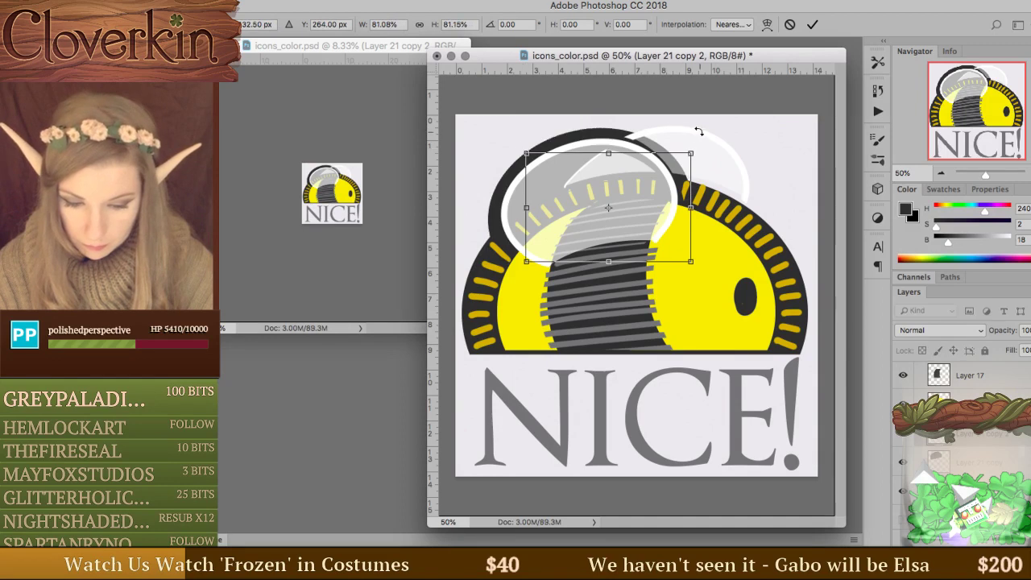
{"action": "left_click_drag", "start_coordinate": [697, 129], "coordinate": [719, 179]}
{"action": "left_click_drag", "start_coordinate": [651, 202], "coordinate": [729, 168]}
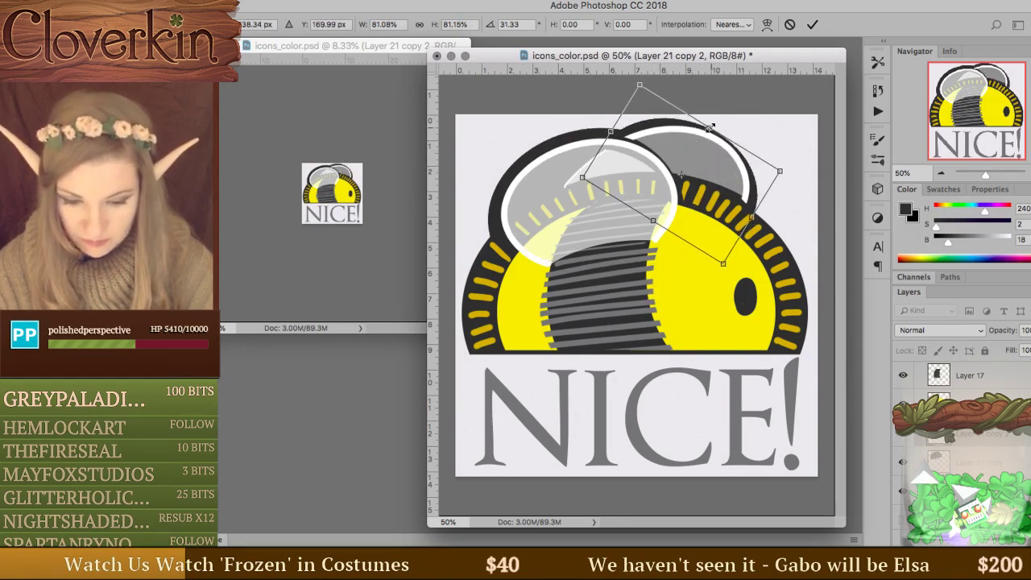
Refine the back wing's backing to about 81% width and 90% height with a slight skew, and apply the transform.
{"action": "left_click_drag", "start_coordinate": [709, 128], "coordinate": [715, 119]}
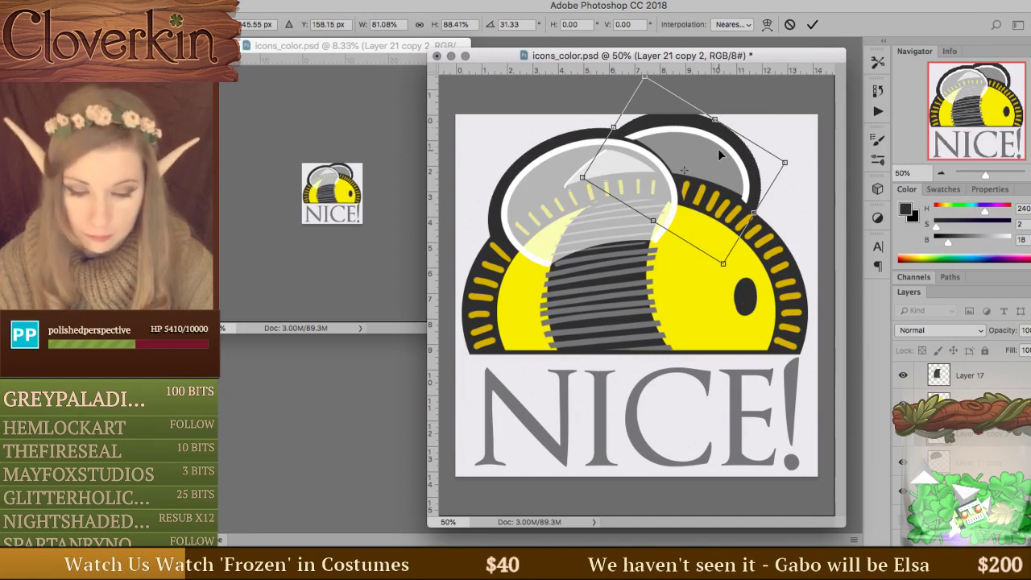
{"action": "left_click_drag", "start_coordinate": [739, 161], "coordinate": [785, 168]}
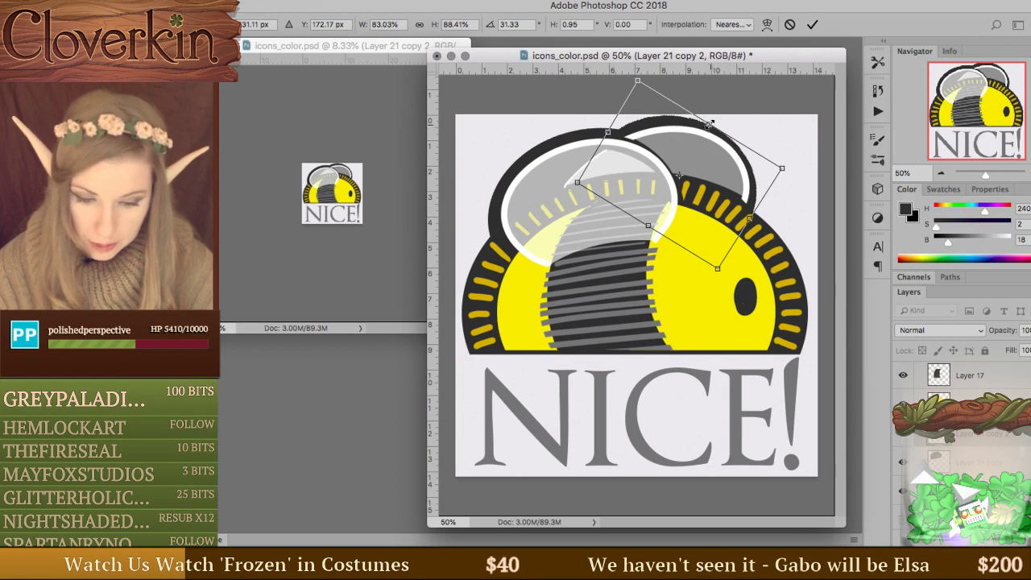
{"action": "left_click_drag", "start_coordinate": [708, 125], "coordinate": [714, 143]}
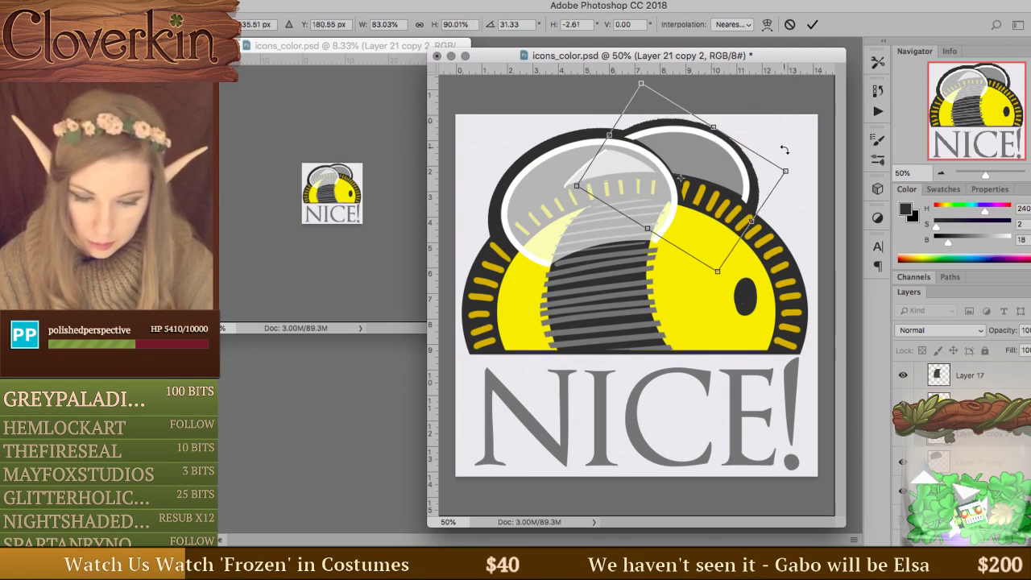
{"action": "left_click_drag", "start_coordinate": [757, 224], "coordinate": [750, 220]}
{"action": "key", "text": "Down"}
{"action": "key", "text": "Down"}
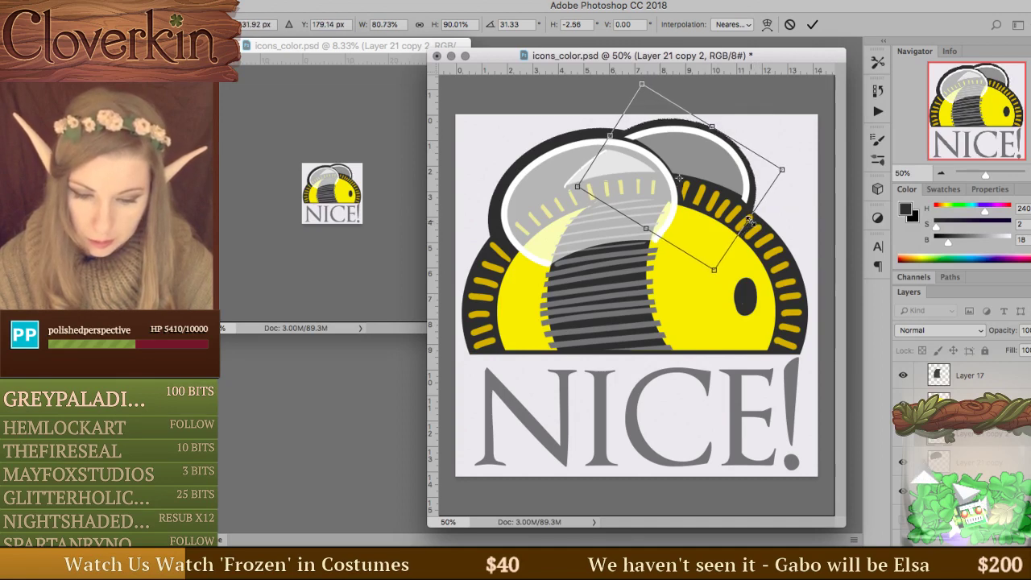
{"action": "key", "text": "Return"}
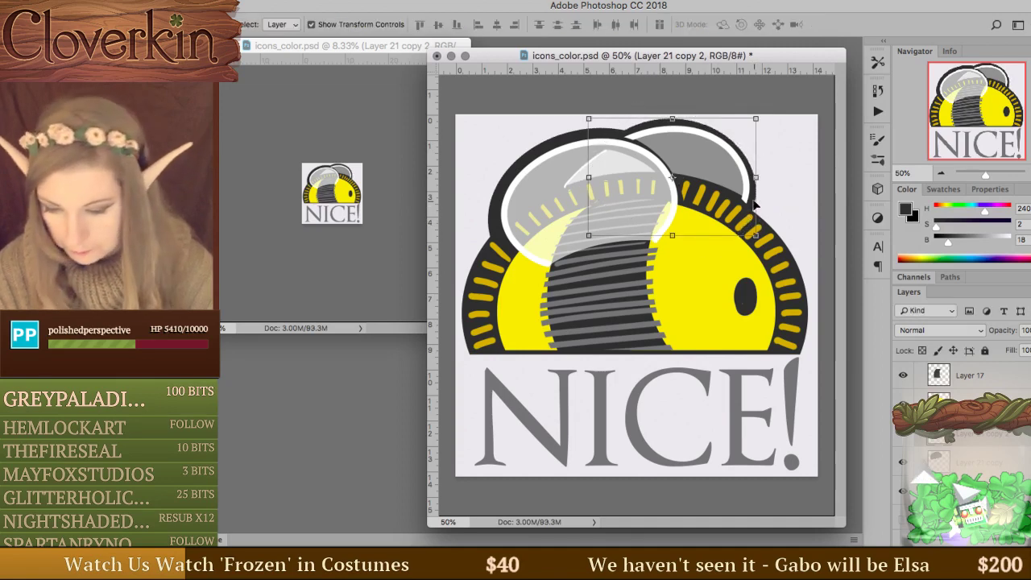
Nudge the front wing's backing up and right, and skew it vertically about 1.8° to even its border.
{"action": "left_click", "coordinate": [562, 144]}
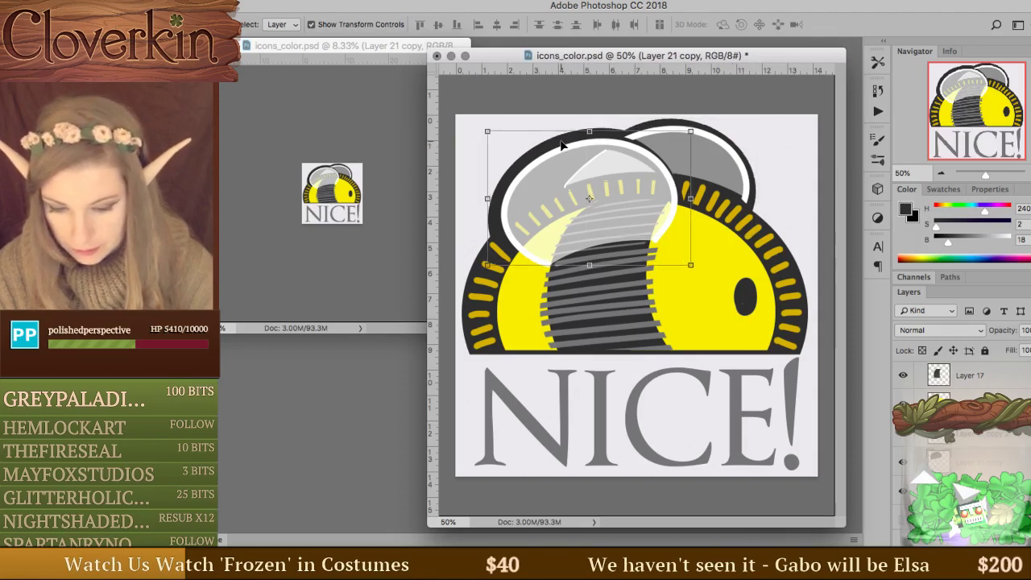
{"action": "key", "text": "shift+Up"}
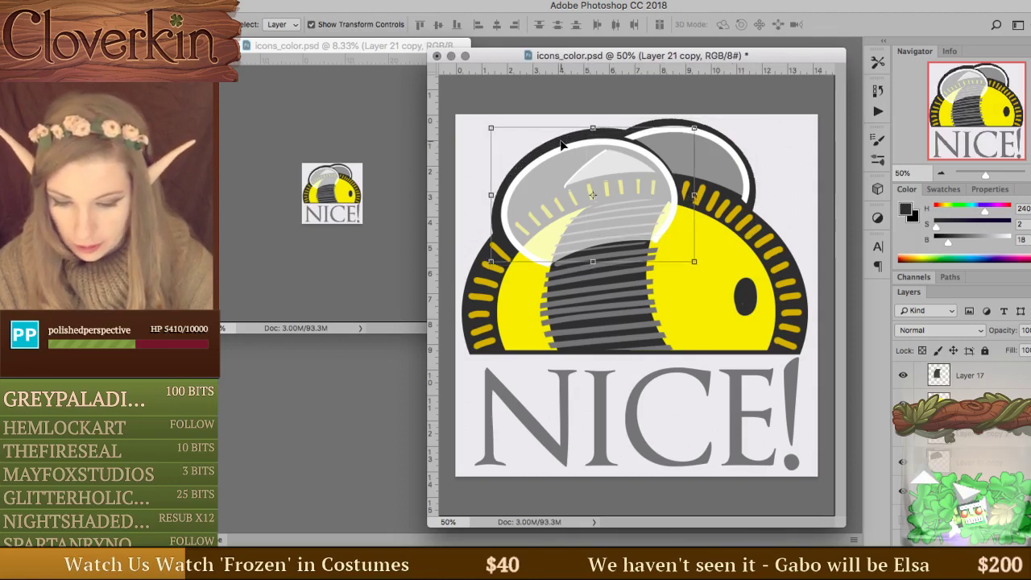
{"action": "key", "text": "Right"}
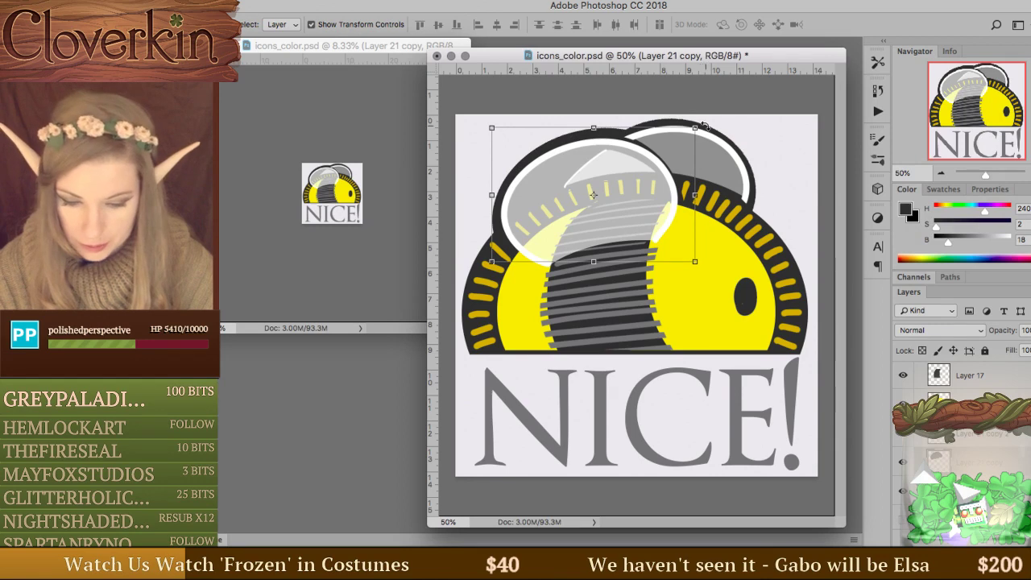
{"action": "left_click_drag", "start_coordinate": [698, 199], "coordinate": [697, 207]}
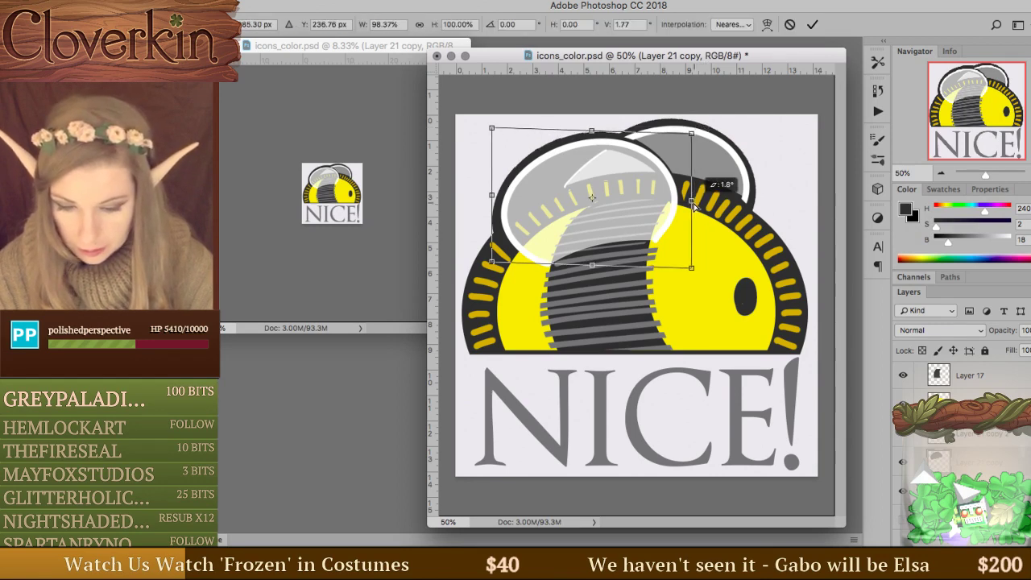
{"action": "key", "text": "Escape"}
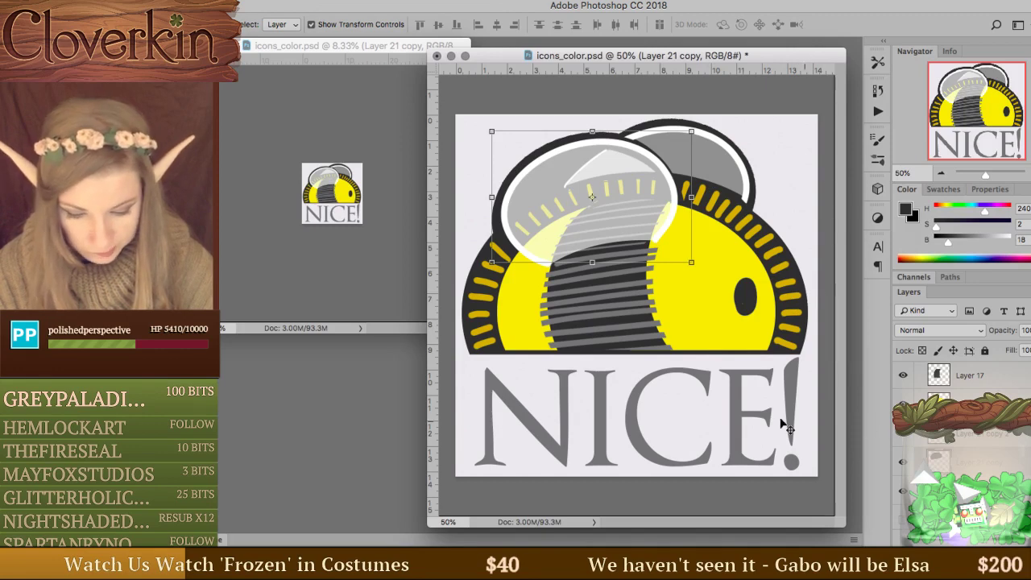
Paint a rectangular selection from the bee's lower body to the canvas bottom dark grey behind the NICE! text, and deselect.
{"action": "key", "text": "m"}
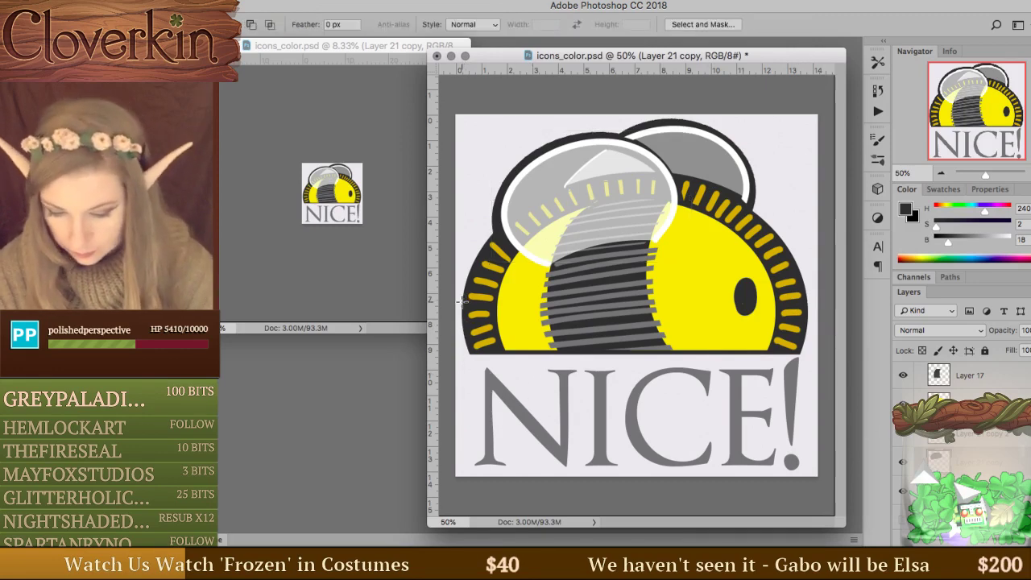
{"action": "mouse_move", "coordinate": [462, 305]}
{"action": "left_mouse_down"}
{"action": "mouse_move", "coordinate": [620, 443]}
{"action": "mouse_move", "coordinate": [830, 478]}
{"action": "mouse_move", "coordinate": [807, 459]}
{"action": "mouse_move", "coordinate": [807, 480]}
{"action": "left_mouse_up"}
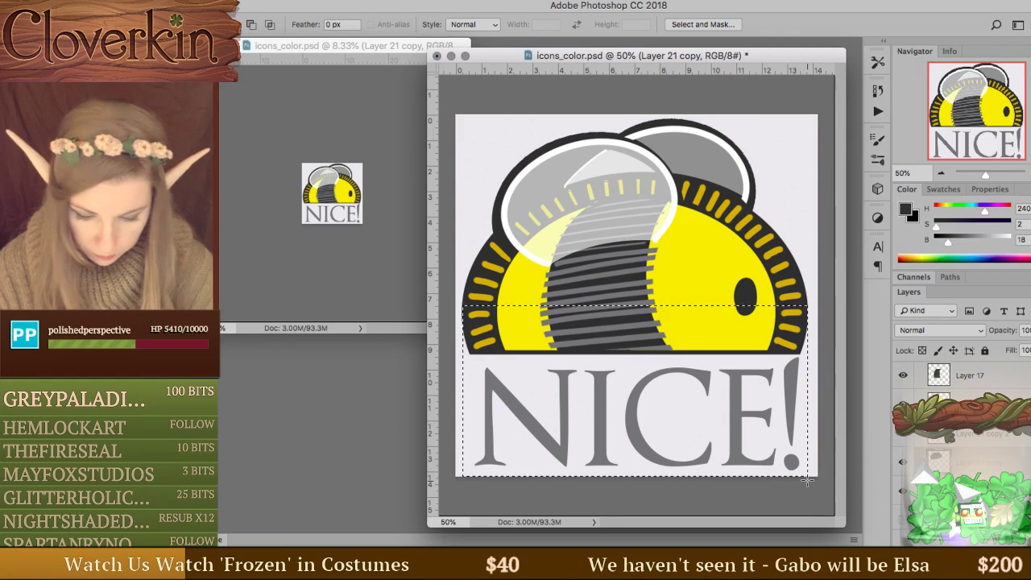
{"action": "key", "text": "b"}
{"action": "right_click", "coordinate": [484, 316]}
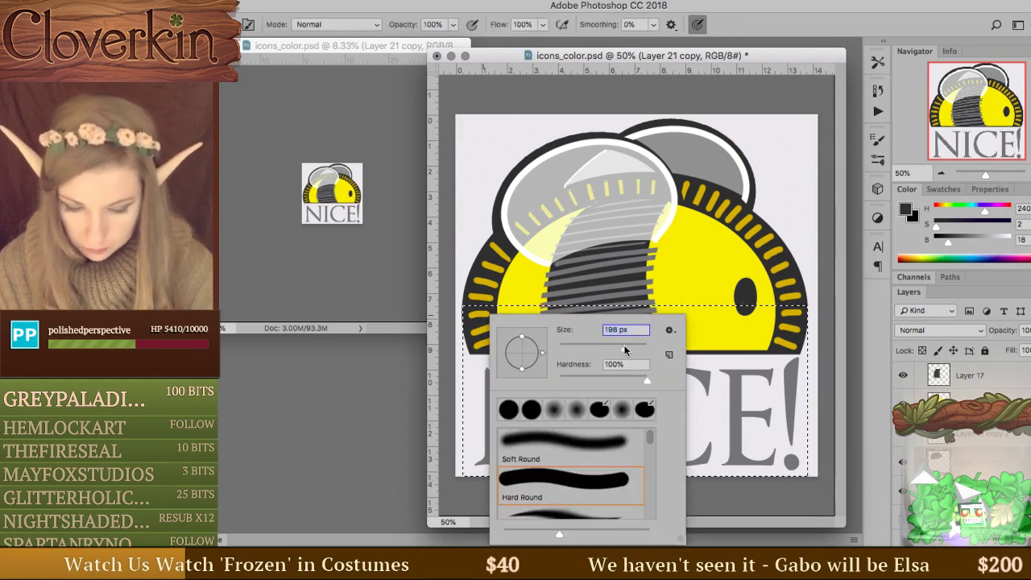
{"action": "key", "text": "Escape"}
{"action": "mouse_move", "coordinate": [463, 419]}
{"action": "left_mouse_down"}
{"action": "mouse_move", "coordinate": [576, 360]}
{"action": "mouse_move", "coordinate": [448, 462]}
{"action": "mouse_move", "coordinate": [525, 337]}
{"action": "mouse_move", "coordinate": [449, 511]}
{"action": "mouse_move", "coordinate": [624, 331]}
{"action": "mouse_move", "coordinate": [766, 328]}
{"action": "mouse_move", "coordinate": [561, 447]}
{"action": "mouse_move", "coordinate": [833, 382]}
{"action": "mouse_move", "coordinate": [486, 438]}
{"action": "mouse_move", "coordinate": [746, 464]}
{"action": "left_mouse_up"}
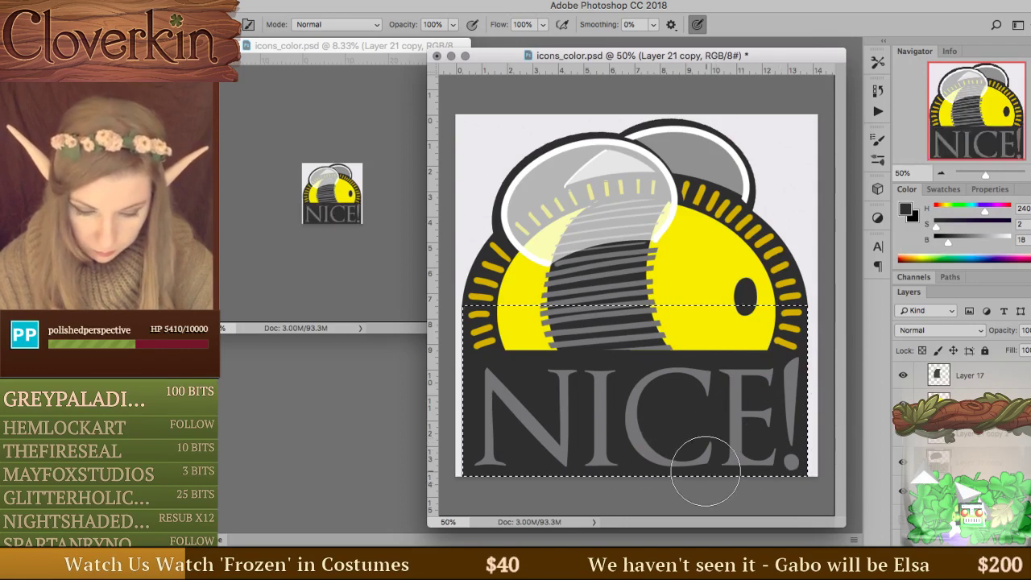
{"action": "key", "text": "ctrl+d"}
Change the nice! text layer's color to the yellow sampled from the bee's body.
{"action": "scroll", "coordinate": [959, 419], "scroll_direction": "up", "scroll_amount": 3}
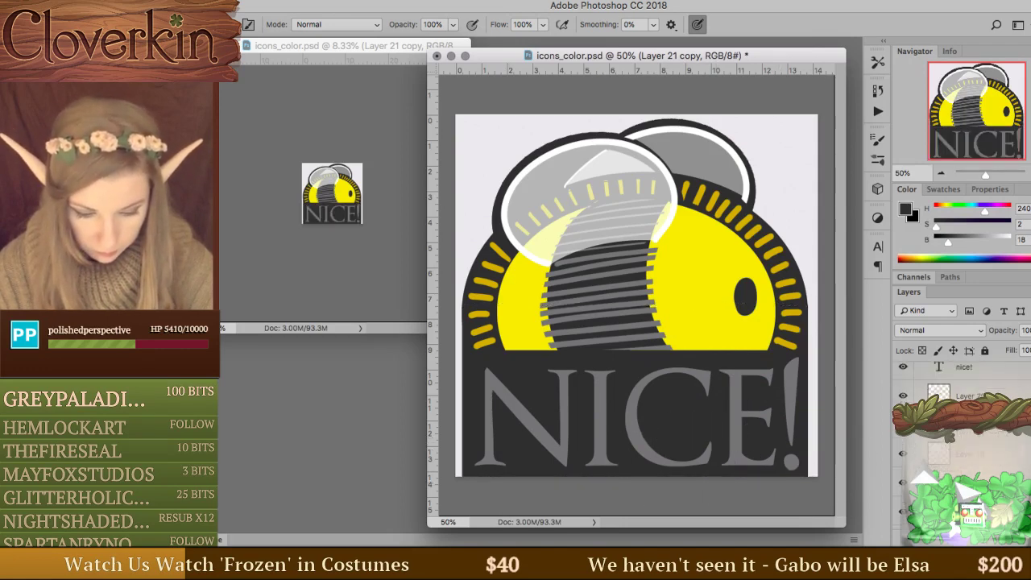
{"action": "left_click", "coordinate": [934, 475]}
{"action": "key", "text": "t"}
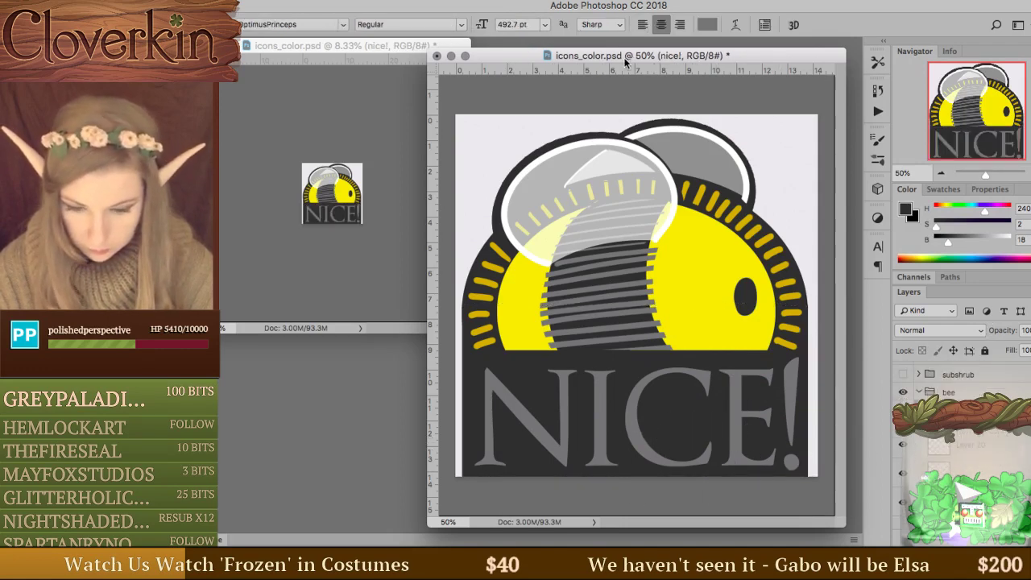
{"action": "left_click", "coordinate": [711, 24]}
{"action": "left_click", "coordinate": [503, 330]}
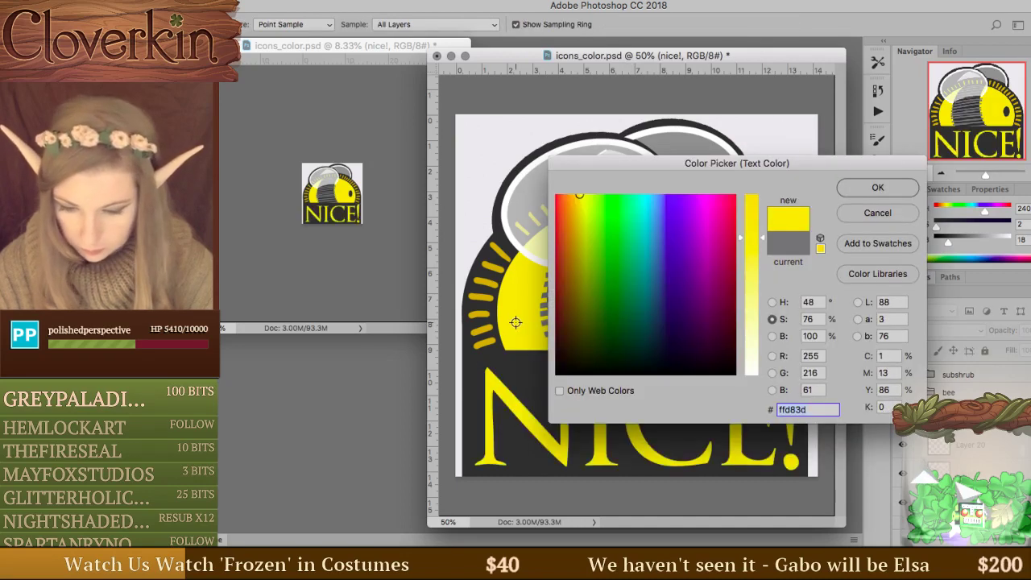
{"action": "key", "text": "Return"}
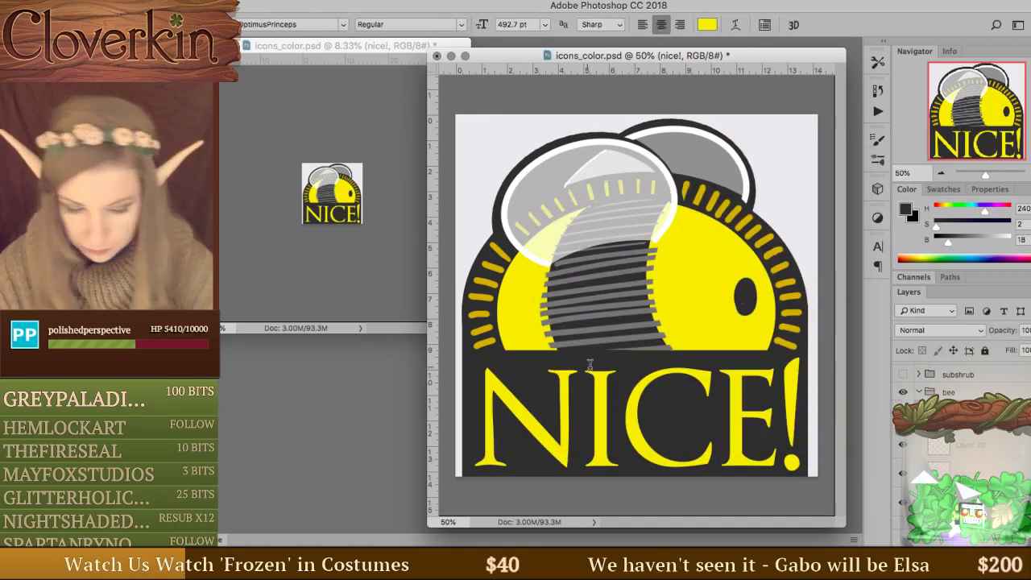
{"action": "key", "text": "v"}
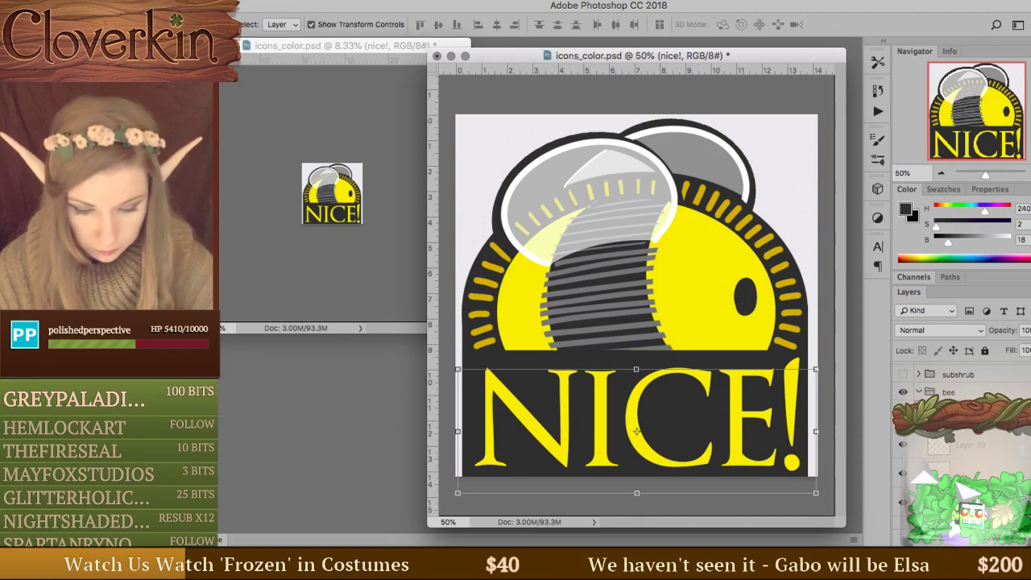
Select the dark backing layers behind the bee's body and both wings and merge them into one layer.
{"action": "scroll", "coordinate": [958, 386], "scroll_direction": "down", "scroll_amount": 3}
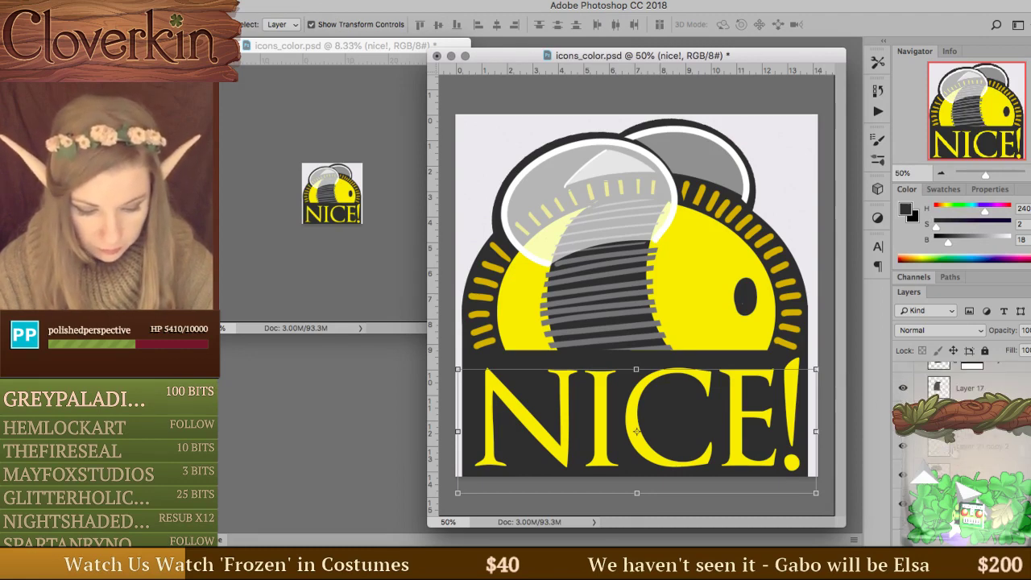
{"action": "left_click", "coordinate": [635, 264]}
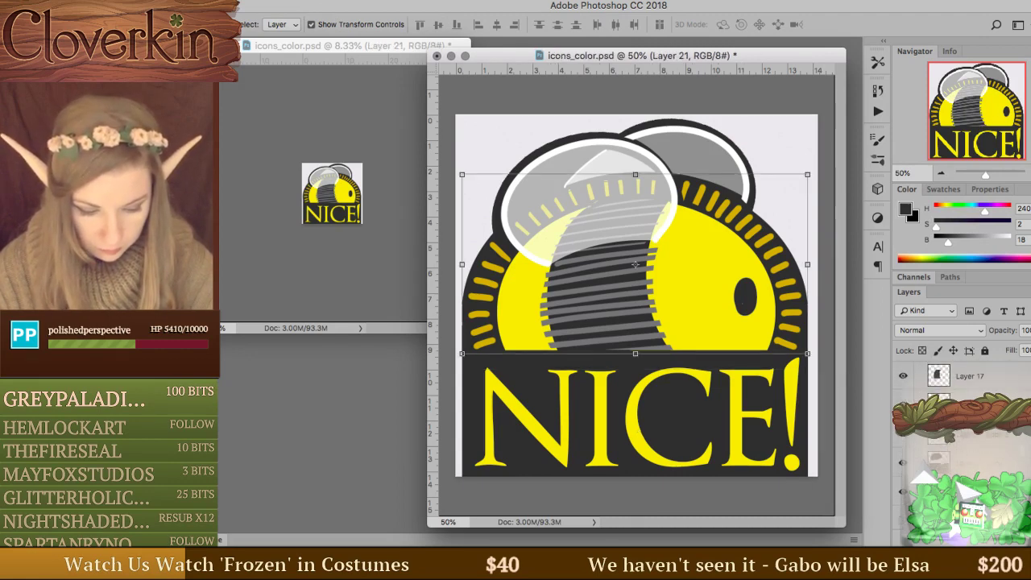
{"action": "key", "text": "alt+super+a"}
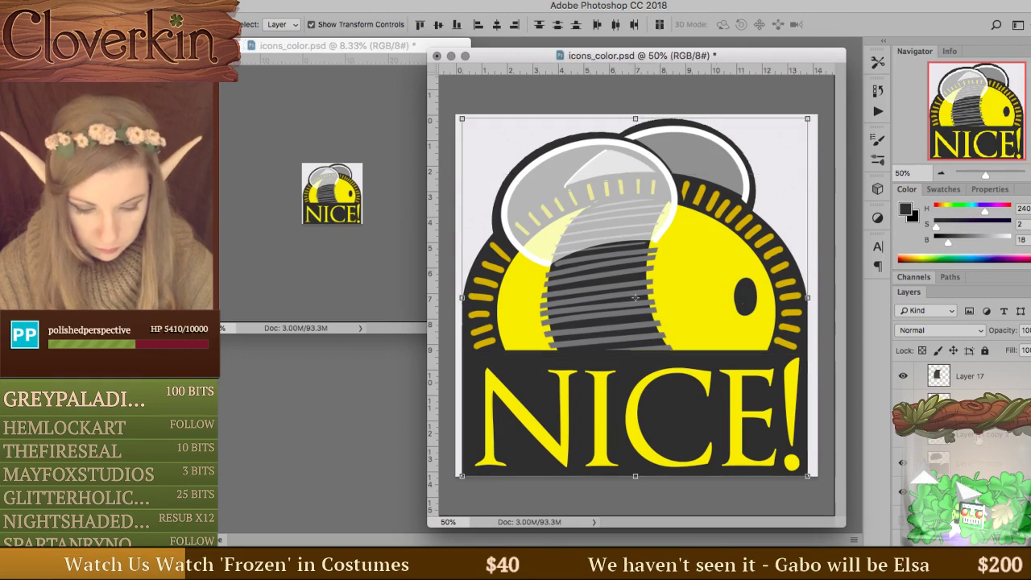
{"action": "right_click", "coordinate": [981, 451]}
{"action": "scroll", "coordinate": [898, 499], "scroll_direction": "down", "scroll_amount": 5}
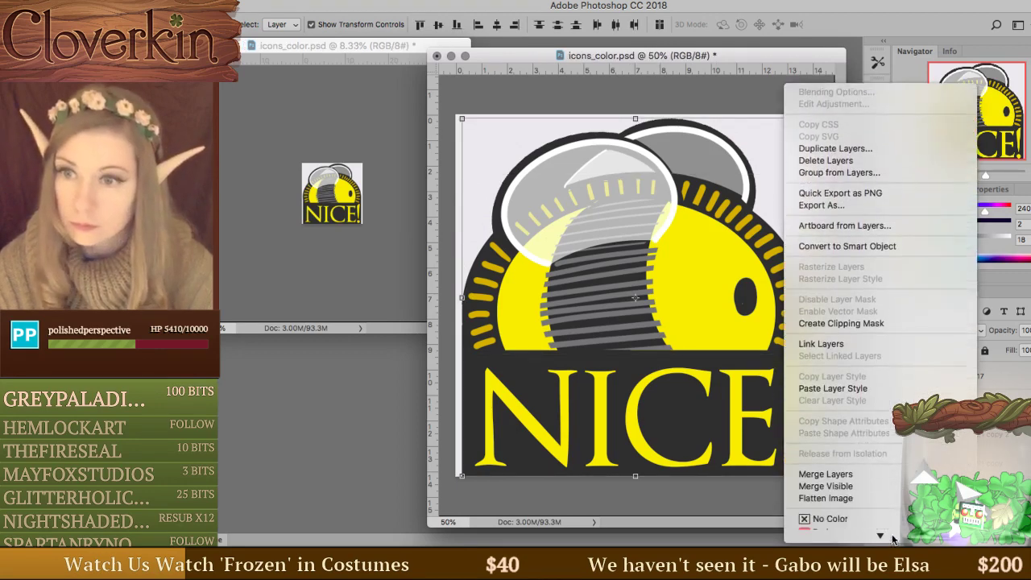
{"action": "left_click", "coordinate": [898, 465]}
Add a Stroke layer effect to the merged backing, coloured with the dark grey sampled from the artwork.
{"action": "double_click", "coordinate": [1007, 451]}
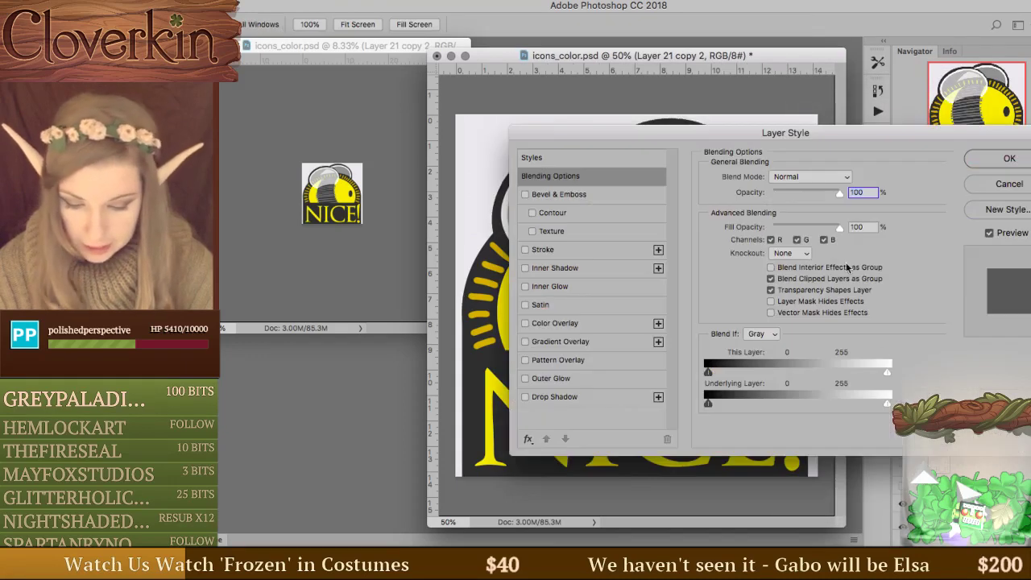
{"action": "left_click", "coordinate": [550, 252]}
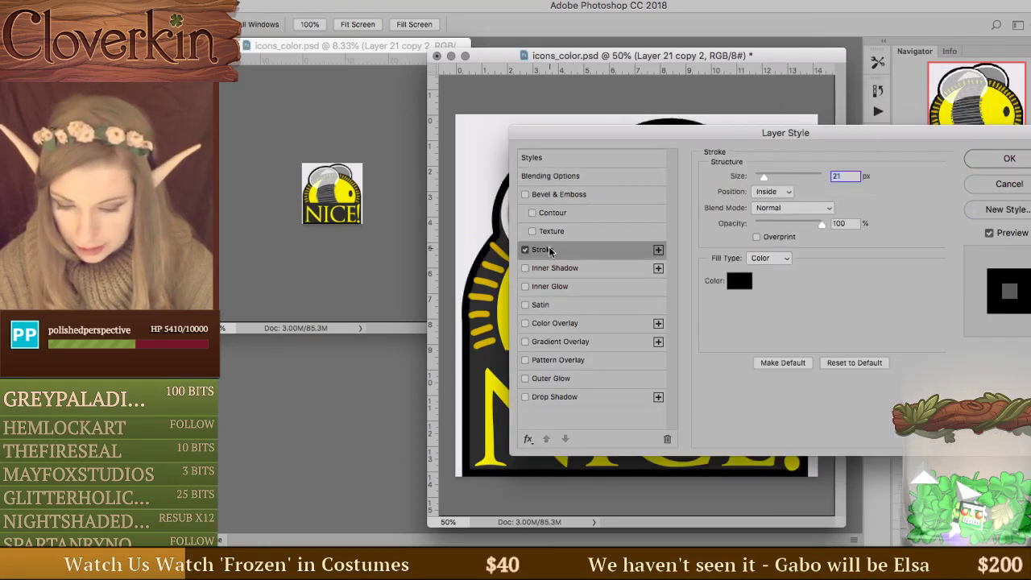
{"action": "left_click", "coordinate": [743, 283]}
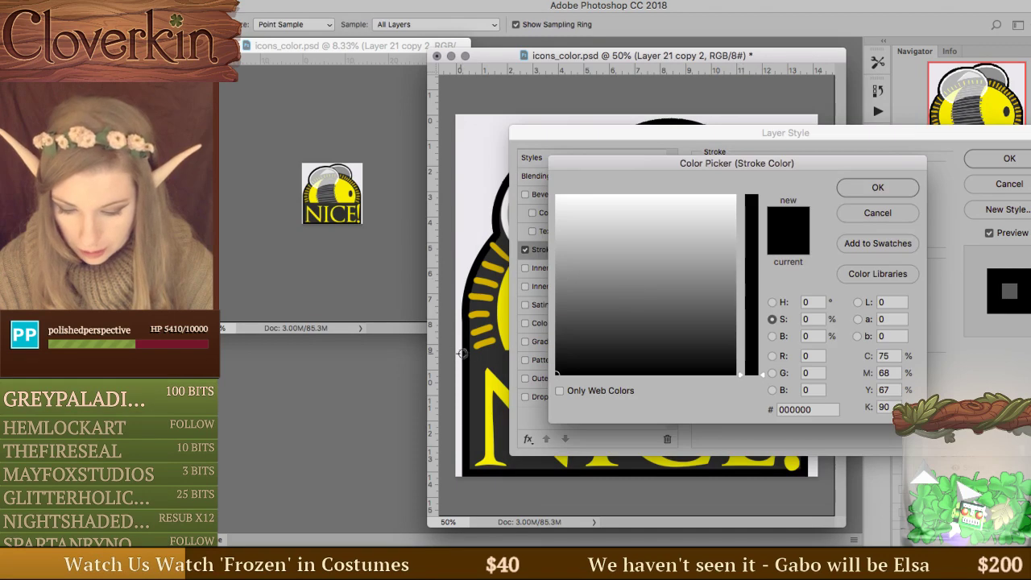
{"action": "left_click", "coordinate": [676, 341]}
{"action": "left_click", "coordinate": [890, 187]}
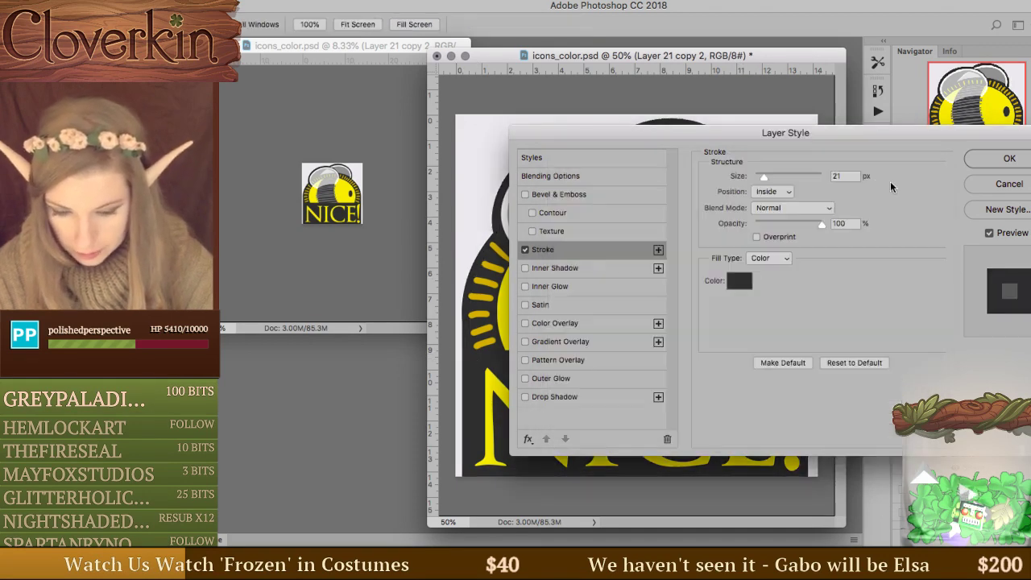
Position the backing's stroke outside with a size of 10 px, and apply the layer style.
{"action": "left_click_drag", "start_coordinate": [780, 134], "coordinate": [865, 172]}
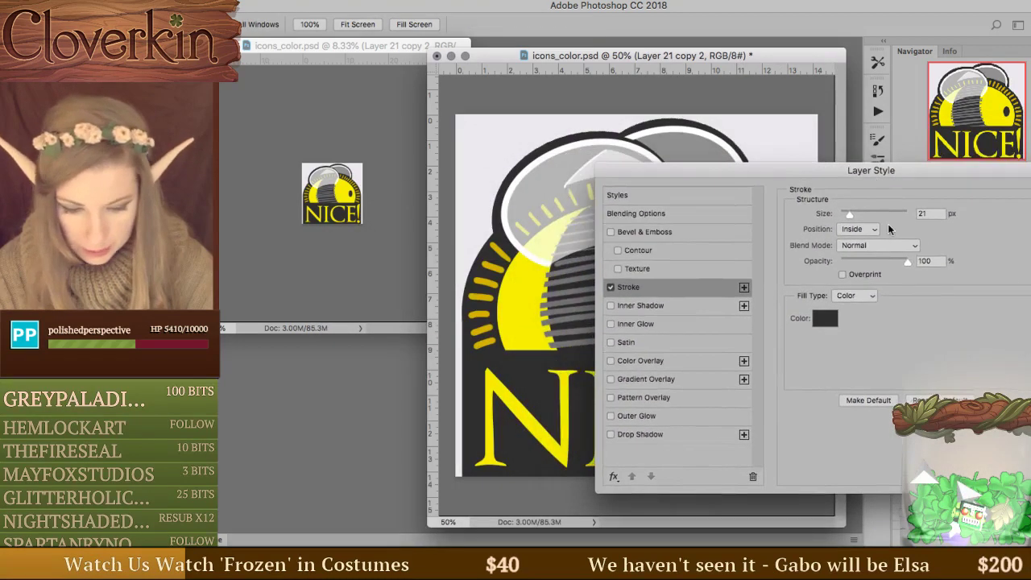
{"action": "left_click", "coordinate": [862, 229]}
{"action": "left_click", "coordinate": [857, 218]}
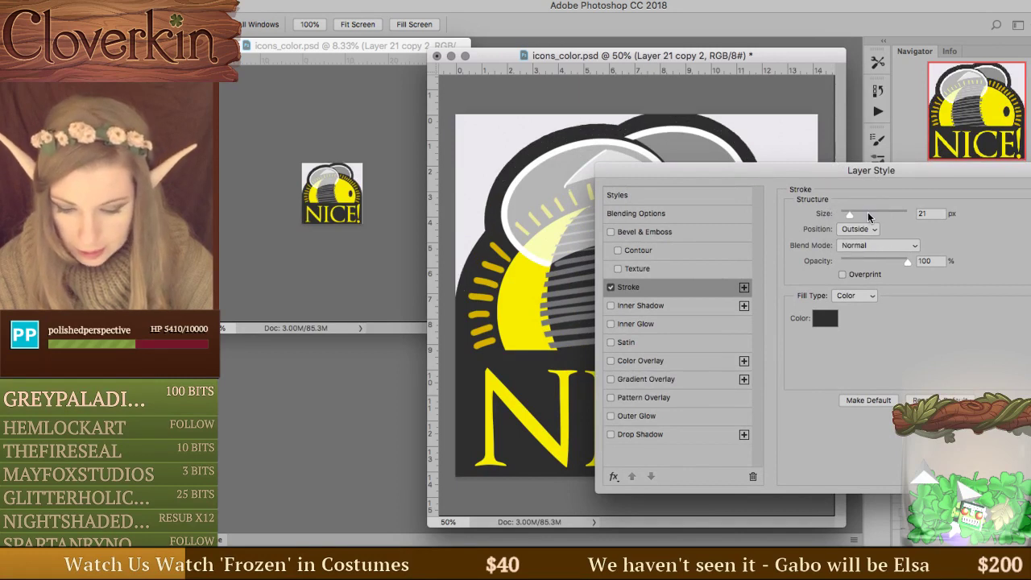
{"action": "left_click_drag", "start_coordinate": [851, 218], "coordinate": [845, 213]}
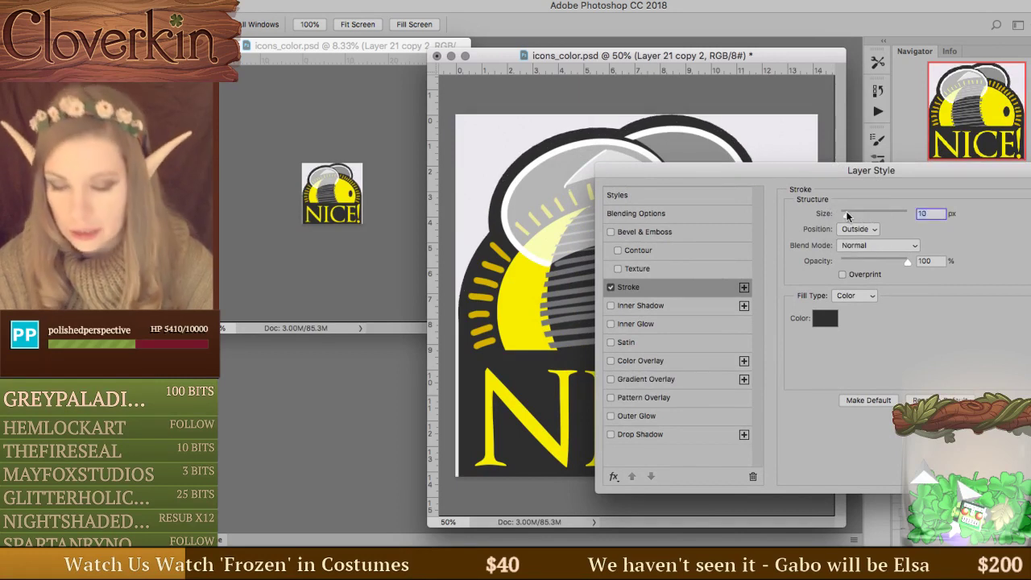
{"action": "key", "text": "Return"}
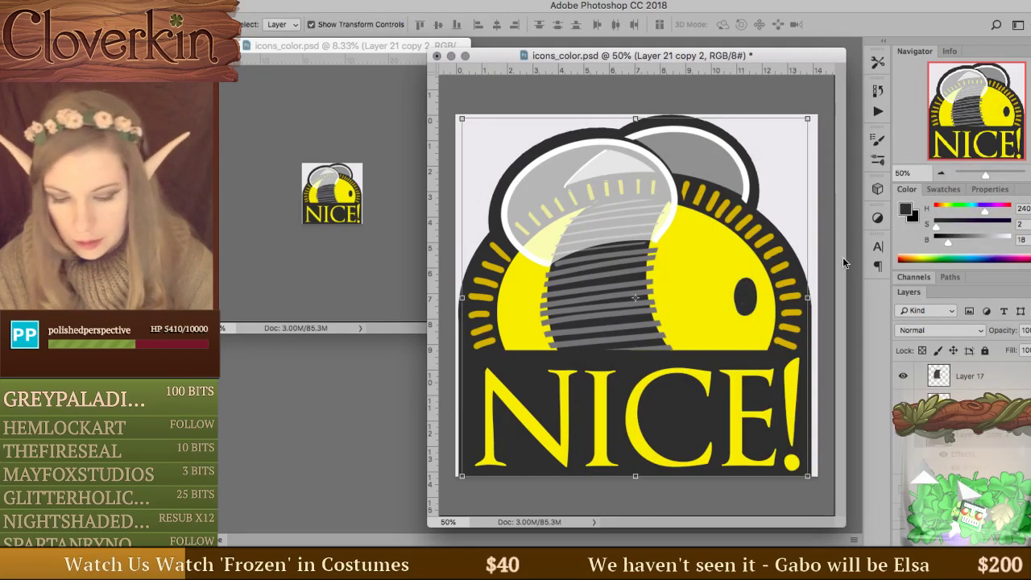
Widen the merged backing to about 103.89% so its sides reach both canvas edges, toggling snapping during the transform.
{"action": "key", "text": "m"}
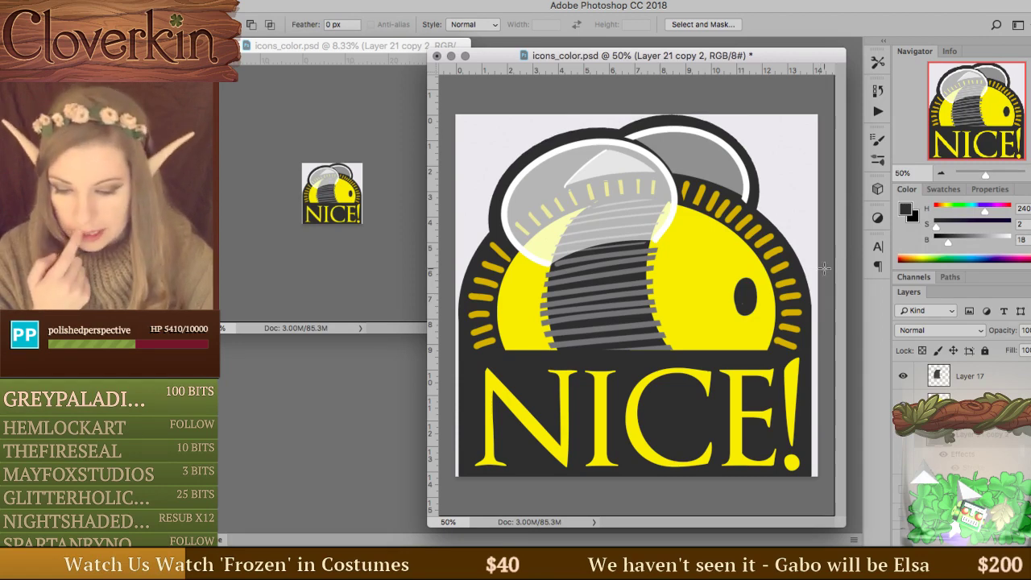
{"action": "key", "text": "ctrl+t"}
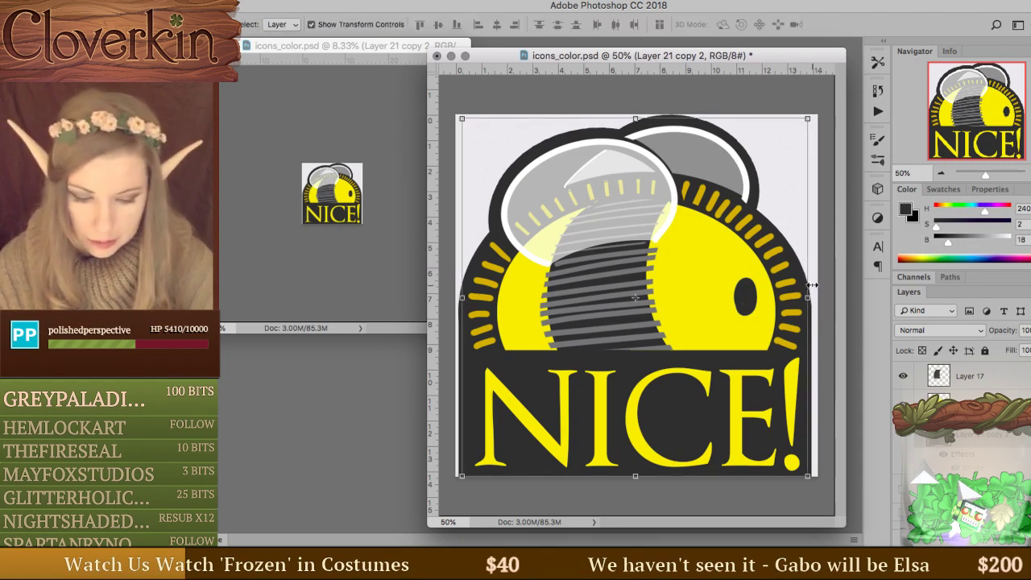
{"action": "left_click_drag", "start_coordinate": [815, 297], "coordinate": [814, 299]}
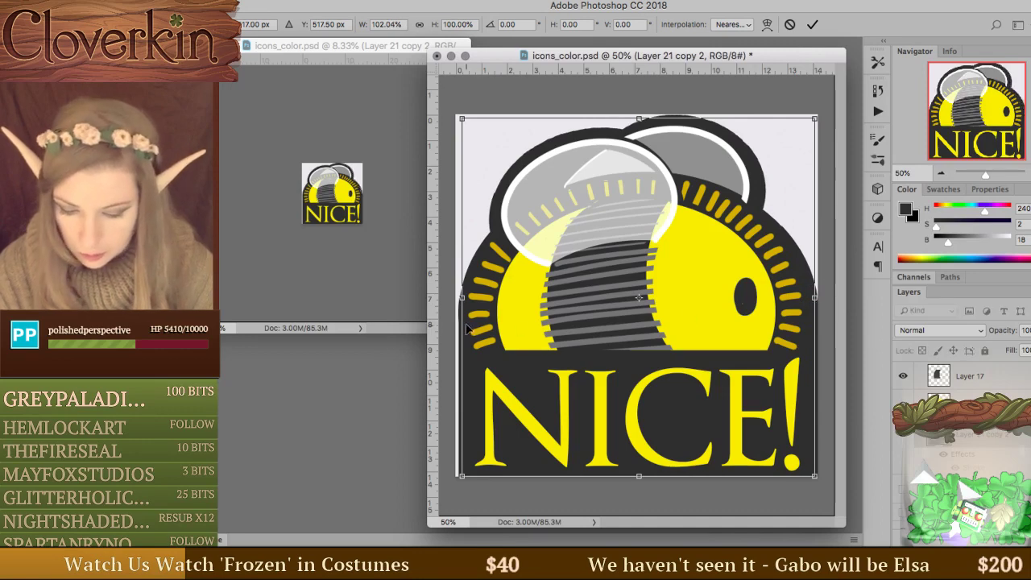
{"action": "mouse_move", "coordinate": [457, 298]}
{"action": "left_mouse_down"}
{"action": "mouse_move", "coordinate": [444, 298]}
{"action": "mouse_move", "coordinate": [455, 298]}
{"action": "left_mouse_up"}
{"action": "left_click", "coordinate": [573, 1]}
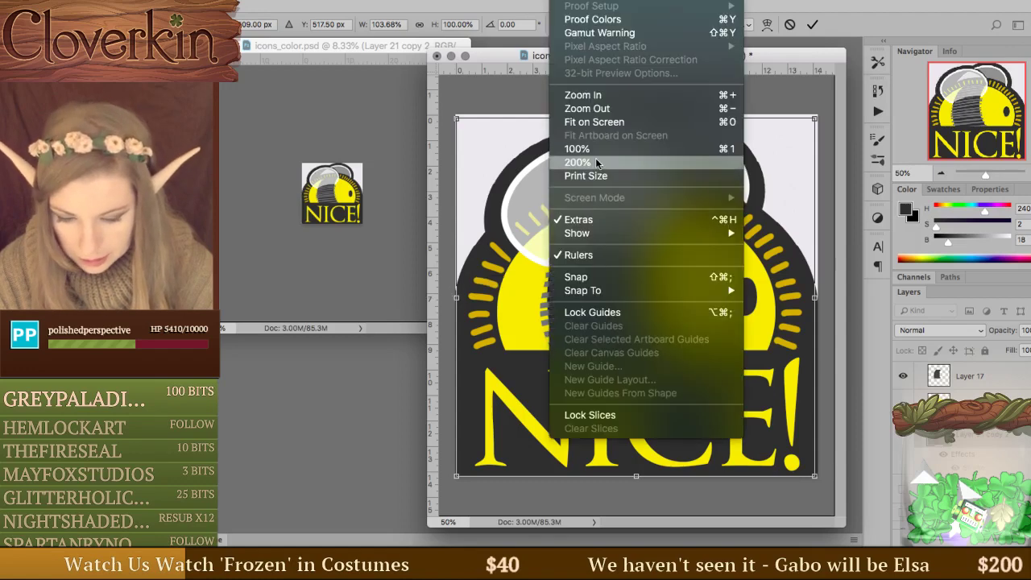
{"action": "left_click", "coordinate": [638, 276]}
{"action": "left_click_drag", "start_coordinate": [456, 297], "coordinate": [456, 297]}
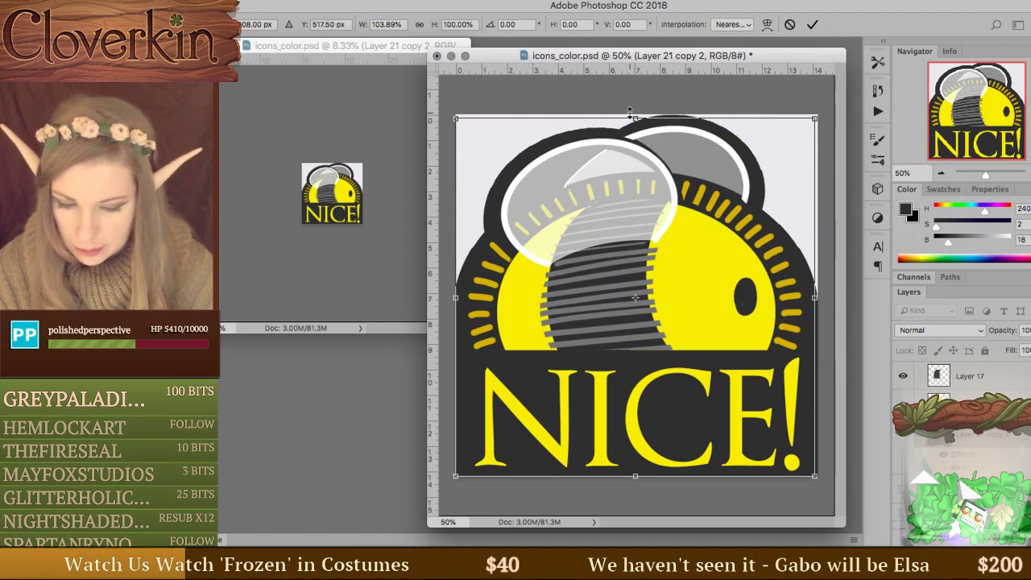
Adjust the height of the backing, toggle snapping, and set its upper edge just below the canvas top before applying the transform.
{"action": "left_click_drag", "start_coordinate": [636, 118], "coordinate": [633, 109]}
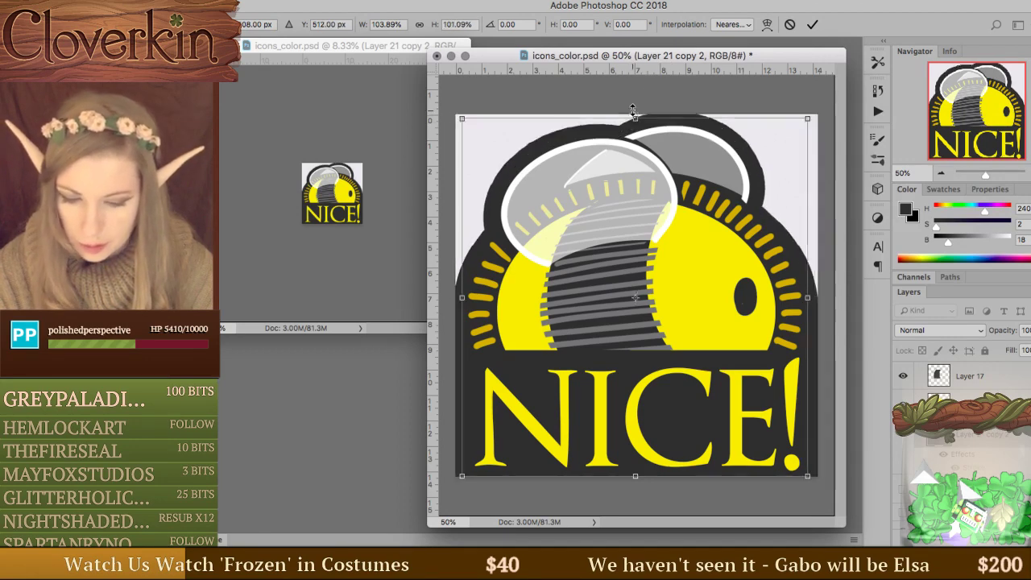
{"action": "key", "text": "Return"}
{"action": "left_click", "coordinate": [568, 0]}
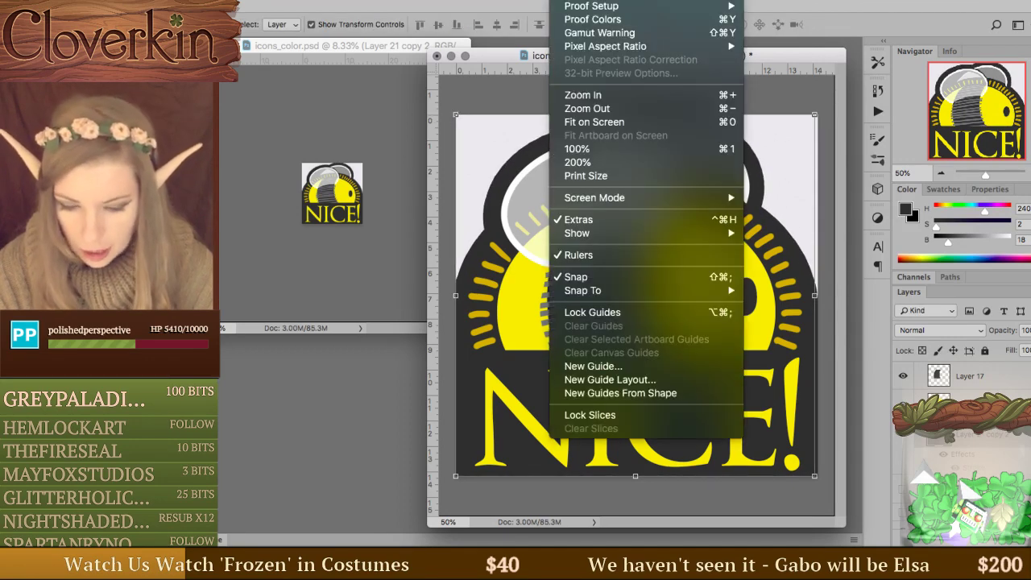
{"action": "left_click", "coordinate": [608, 278]}
{"action": "left_click_drag", "start_coordinate": [636, 114], "coordinate": [636, 117]}
{"action": "key", "text": "Return"}
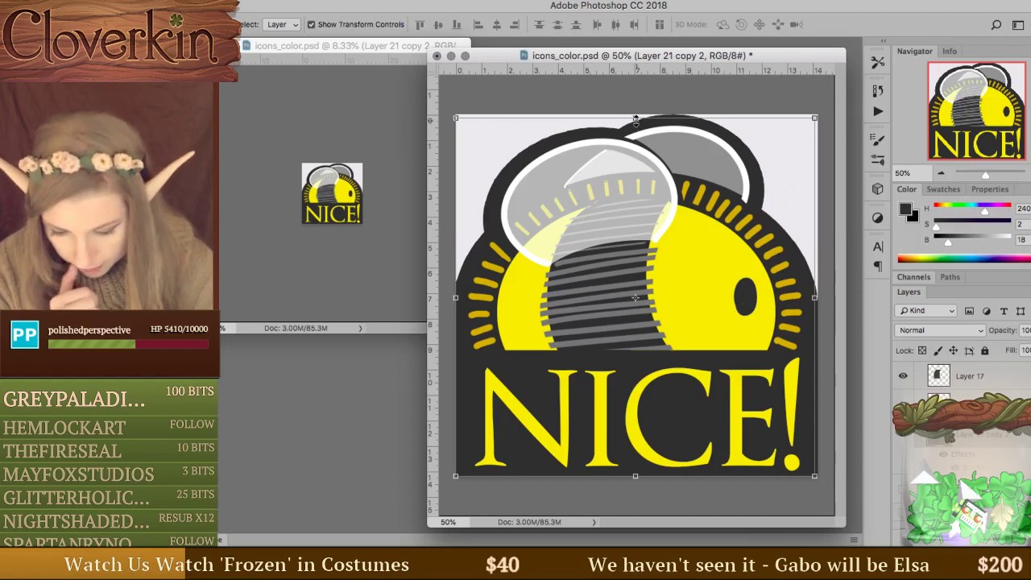
Toggle the light background layer's visibility and leave it hidden to show the bee against black.
{"action": "key", "text": "m"}
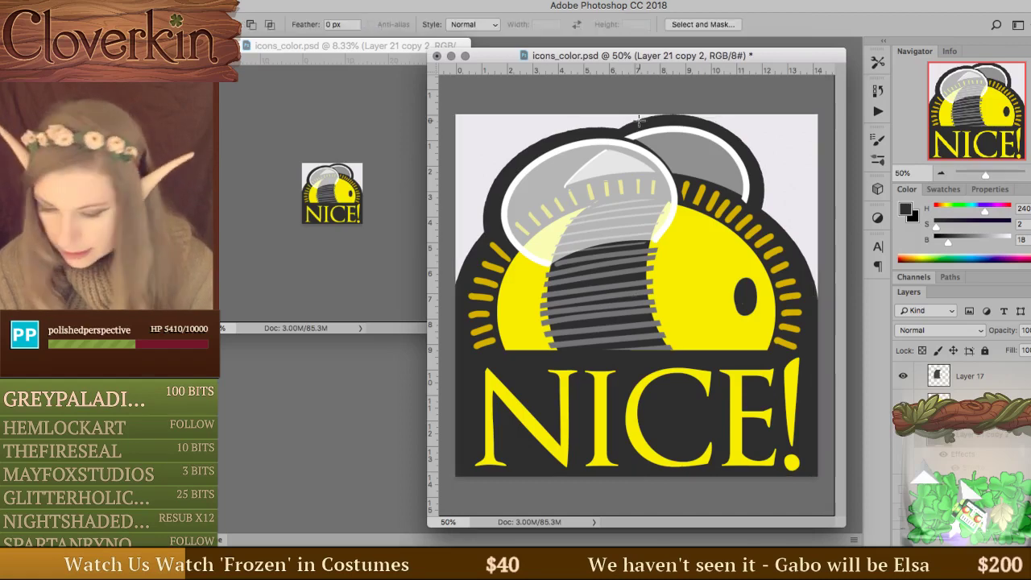
{"action": "scroll", "coordinate": [963, 359], "scroll_direction": "down", "scroll_amount": 2}
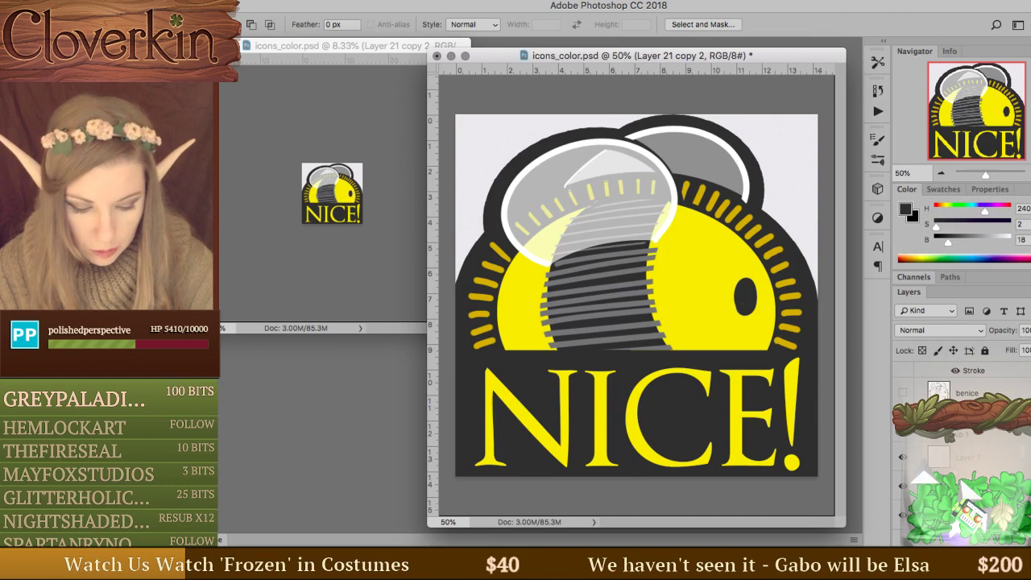
{"action": "left_click", "coordinate": [901, 458]}
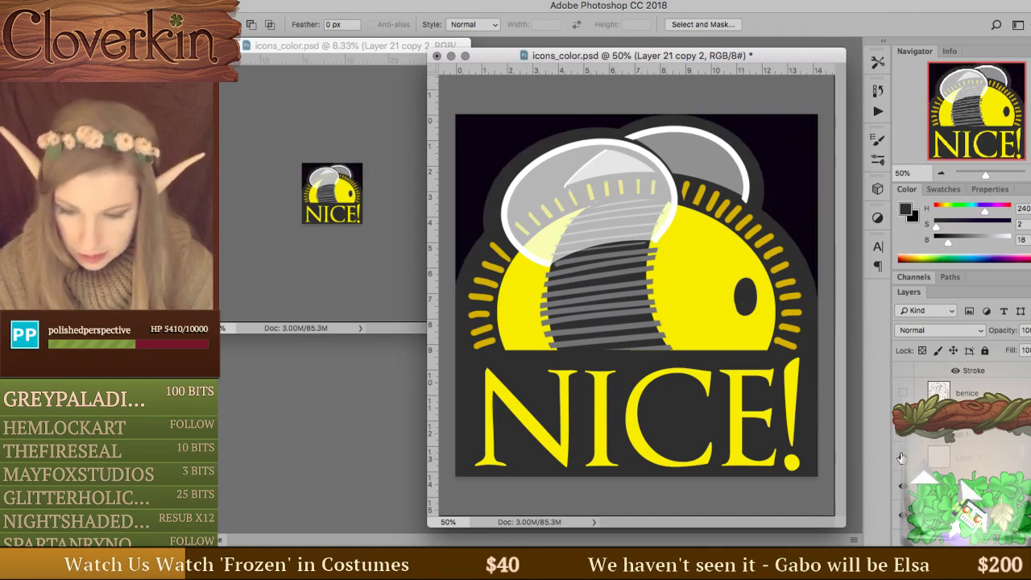
{"action": "left_click", "coordinate": [901, 458]}
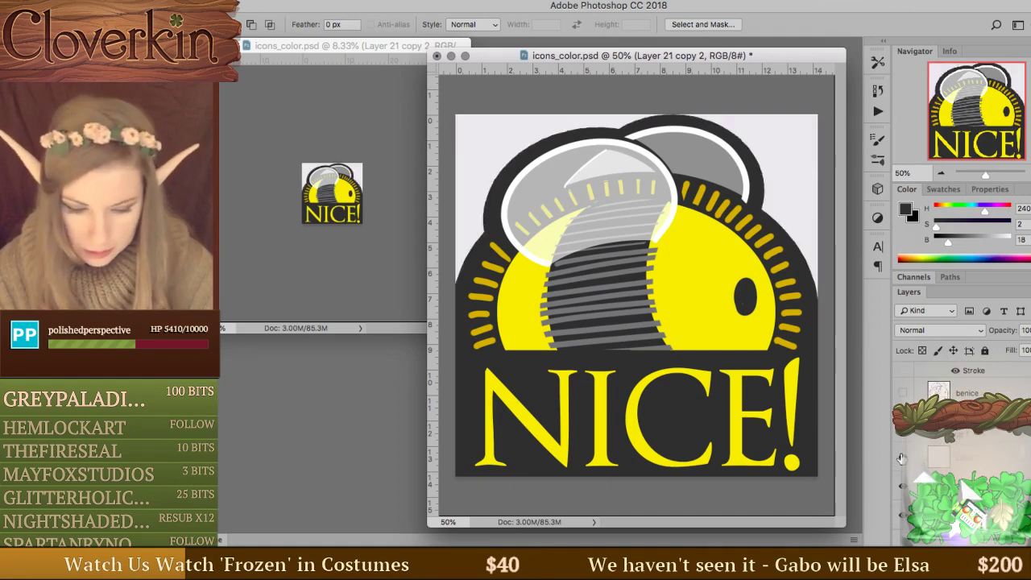
{"action": "left_click", "coordinate": [901, 457]}
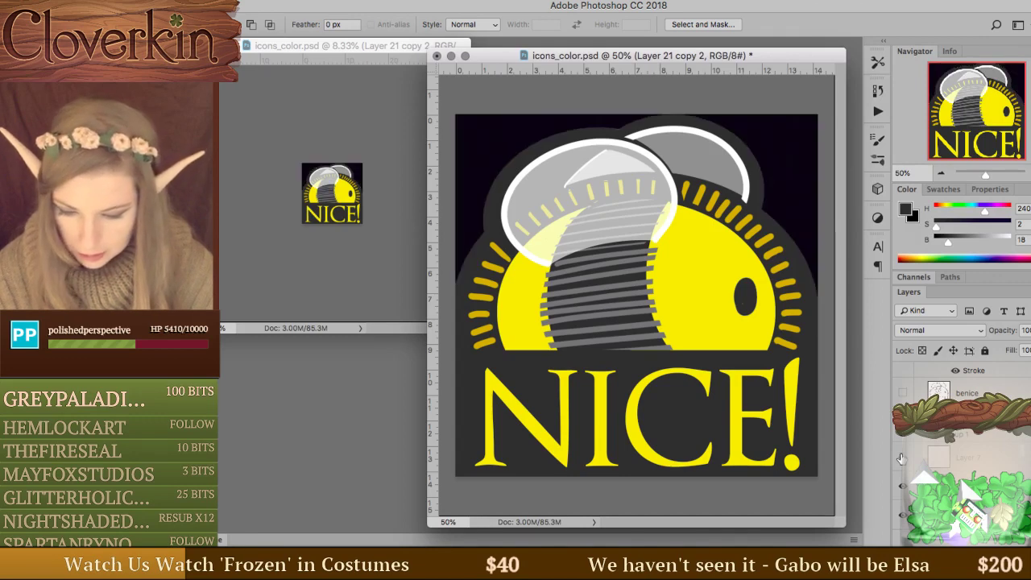
Try to smooth the lower edge of the front wing's translucent fill on Layer 18 with a Smudge stroke and an elliptical selection.
{"action": "left_click", "coordinate": [577, 202], "text": "super"}
{"action": "key", "text": "r"}
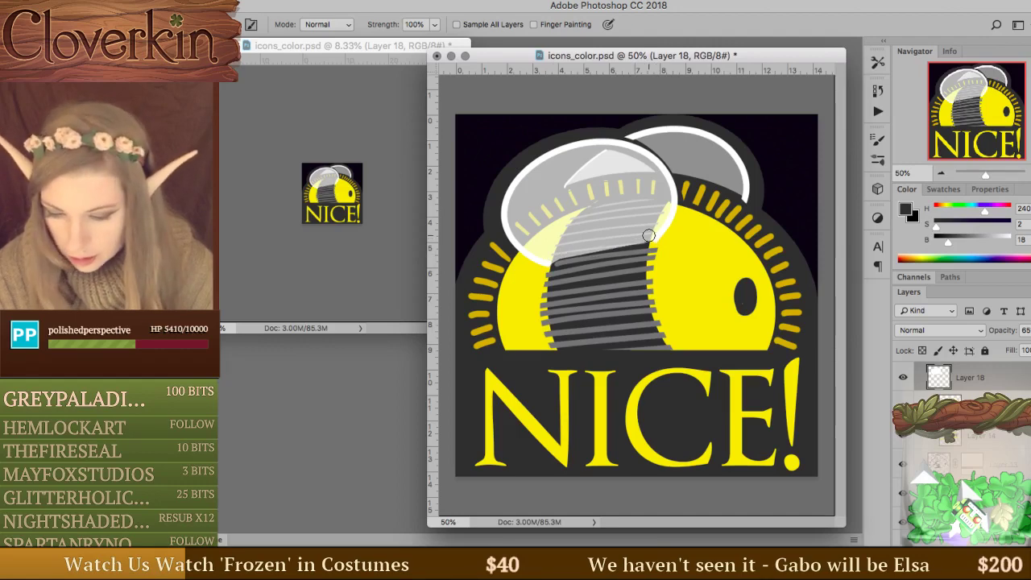
{"action": "left_click_drag", "start_coordinate": [648, 236], "coordinate": [568, 251]}
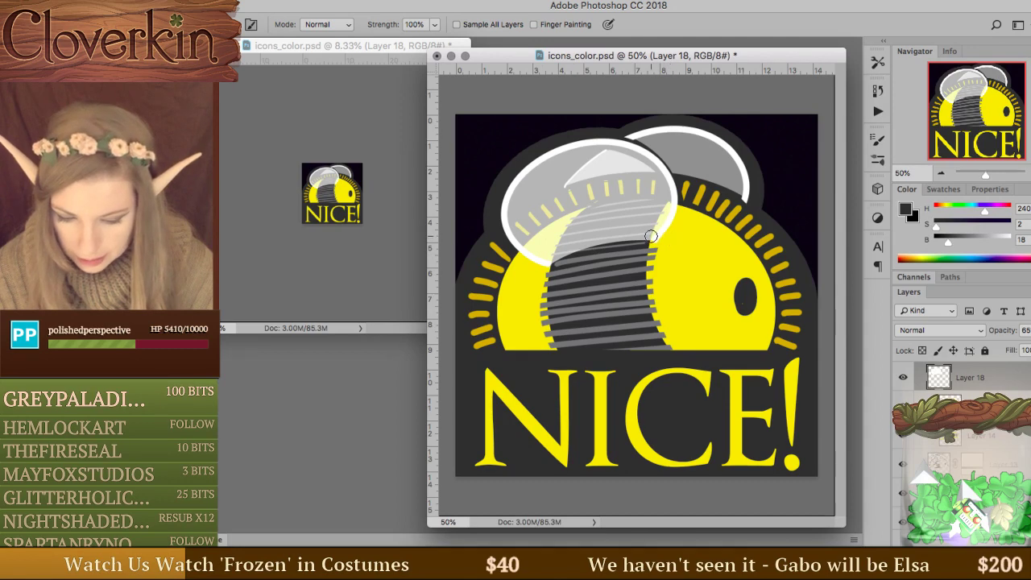
{"action": "key", "text": "super+z"}
{"action": "key", "text": "m"}
{"action": "mouse_move", "coordinate": [668, 253]}
{"action": "left_mouse_down"}
{"action": "mouse_move", "coordinate": [479, 330]}
{"action": "mouse_move", "coordinate": [475, 344]}
{"action": "left_mouse_up"}
{"action": "left_click_drag", "start_coordinate": [603, 300], "coordinate": [664, 286]}
{"action": "key", "text": "ctrl+d"}
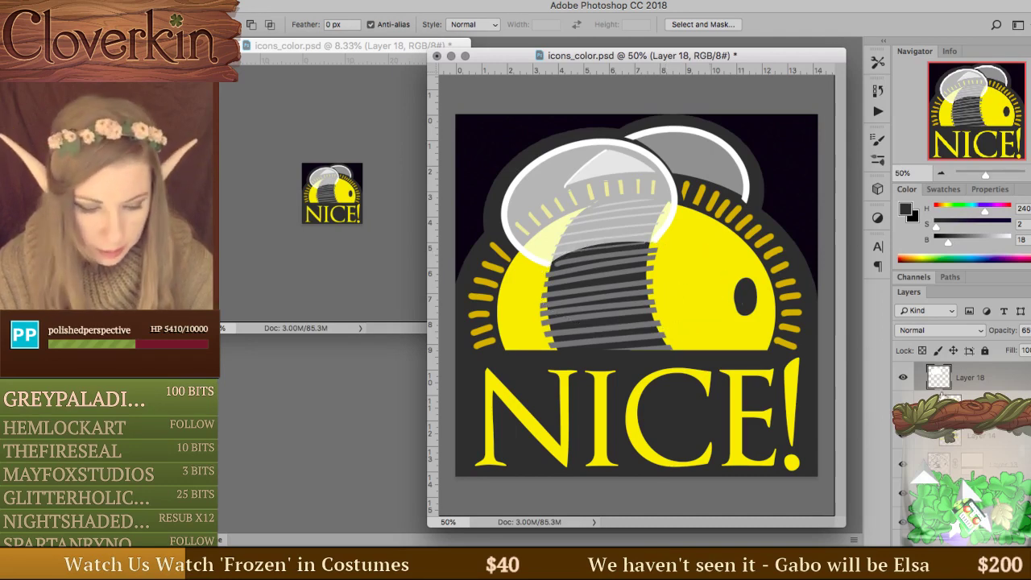
Try to erase the back wing's translucent fill on Layer 19 where it meets the front wing, using the Eraser and an elliptical selection.
{"action": "scroll", "coordinate": [941, 391], "scroll_direction": "down", "scroll_amount": 3}
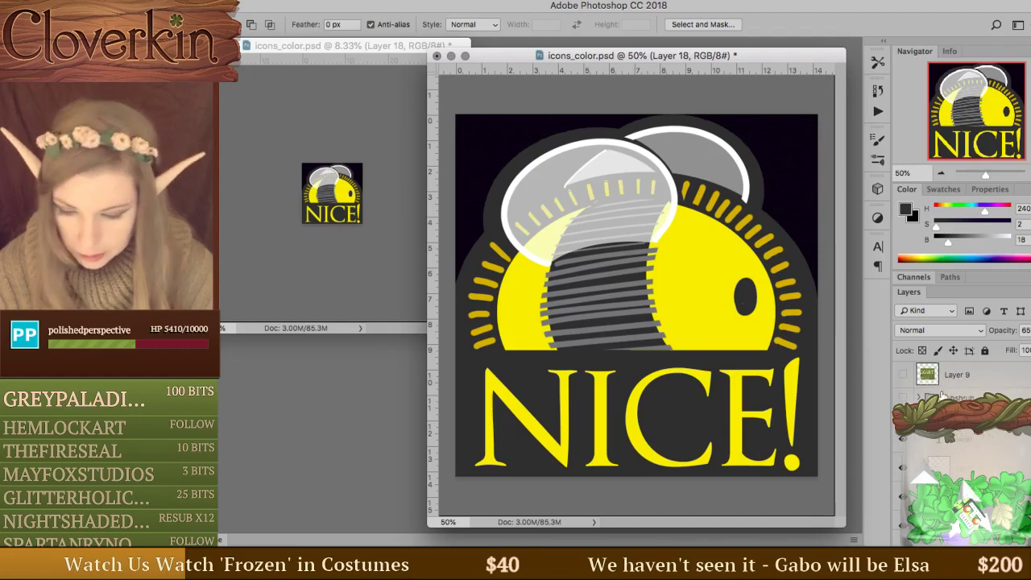
{"action": "key", "text": "v"}
{"action": "left_click", "coordinate": [733, 187]}
{"action": "mouse_move", "coordinate": [733, 187]}
{"action": "left_mouse_down"}
{"action": "mouse_move", "coordinate": [765, 190]}
{"action": "mouse_move", "coordinate": [734, 190]}
{"action": "left_mouse_up"}
{"action": "key", "text": "r"}
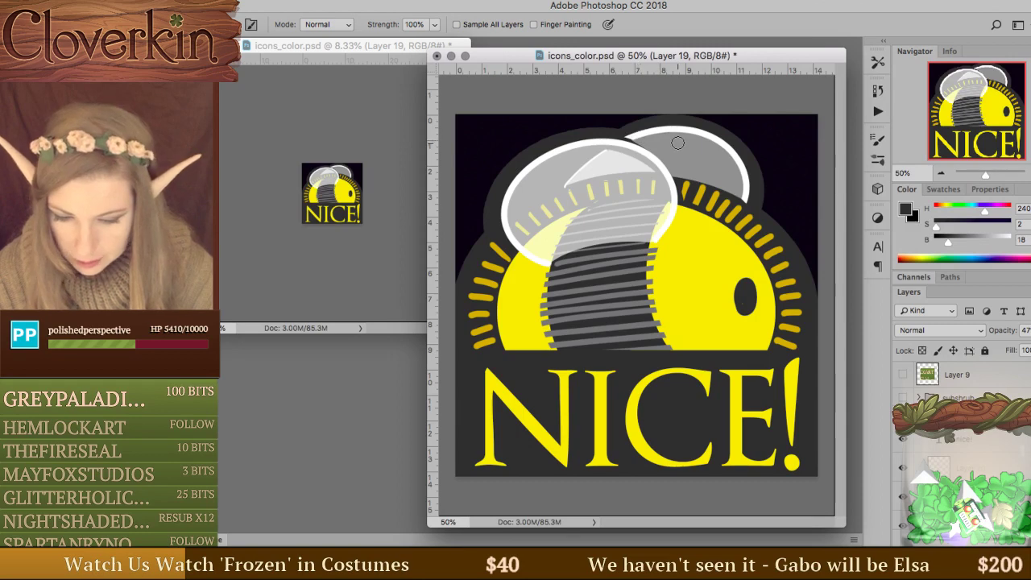
{"action": "key", "text": "e"}
{"action": "right_click", "coordinate": [692, 168]}
{"action": "key", "text": "Escape"}
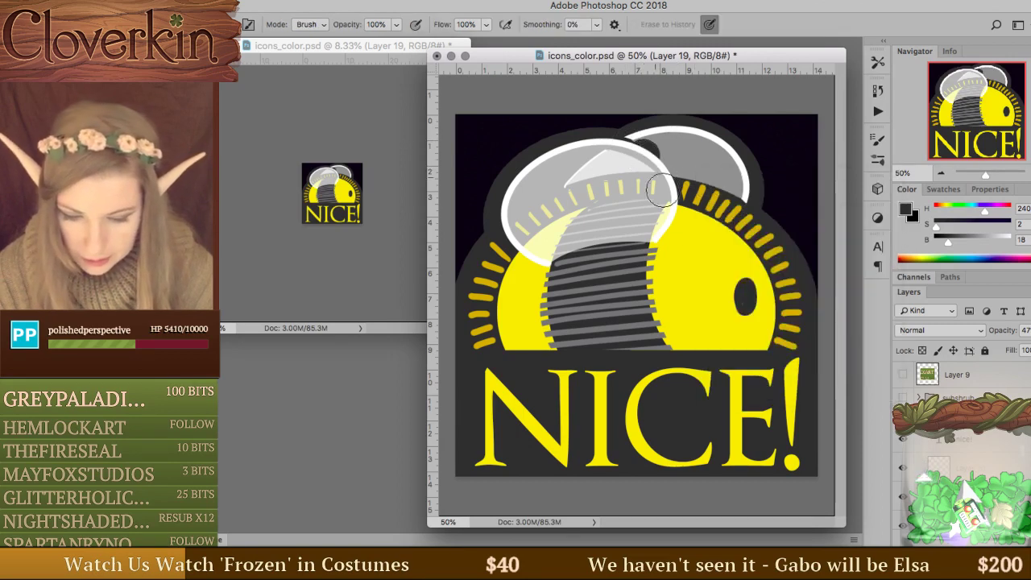
{"action": "key", "text": "m"}
{"action": "left_click_drag", "start_coordinate": [598, 137], "coordinate": [651, 206]}
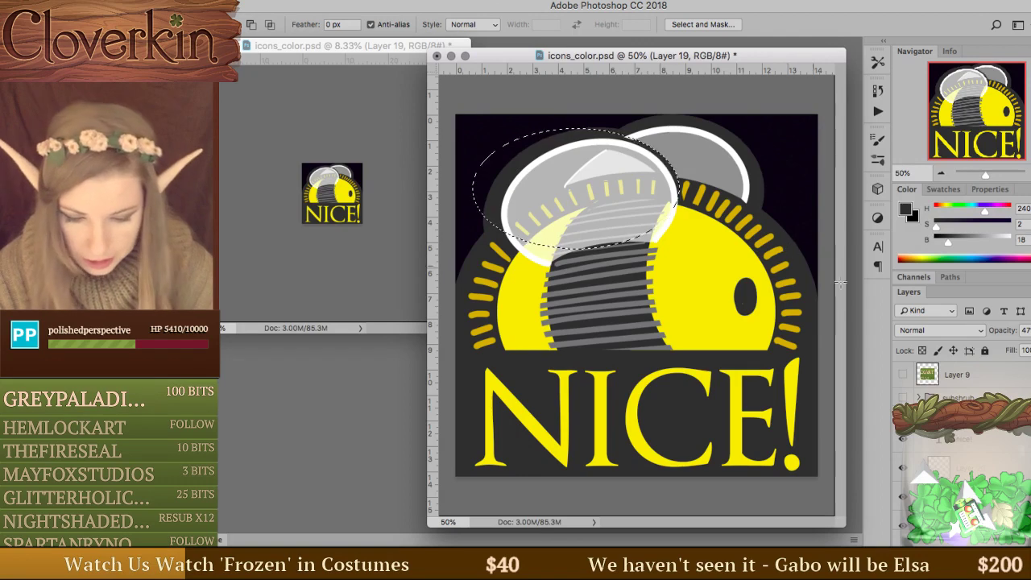
{"action": "key", "text": "ctrl+d"}
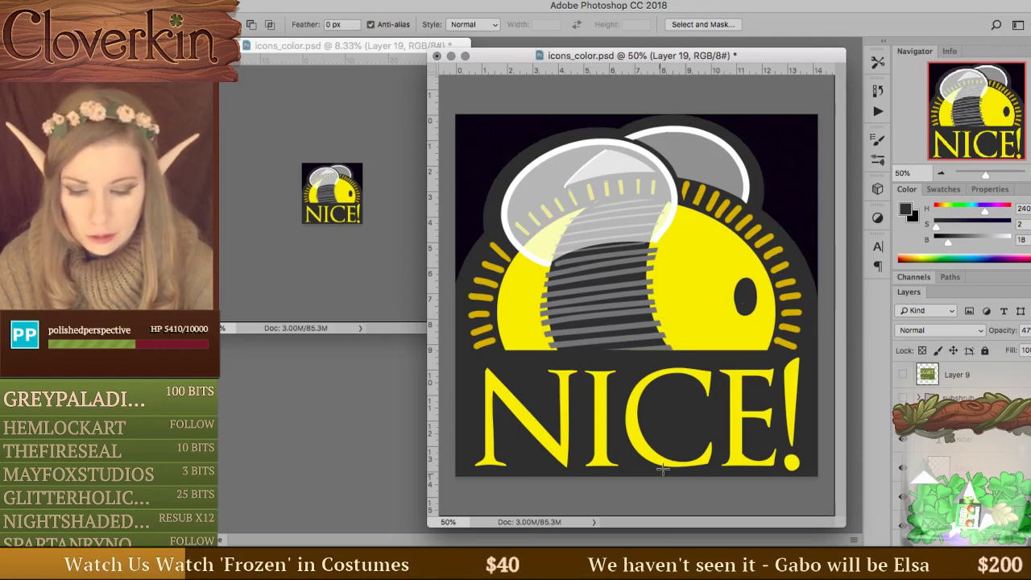
Add a Hue/Saturation adjustment layer above the nice! group with hue -15, saturation -23 and lightness -16.
{"action": "left_click", "coordinate": [938, 443]}
{"action": "key", "text": "alt+bracketleft"}
{"action": "key", "text": "alt+bracketright"}
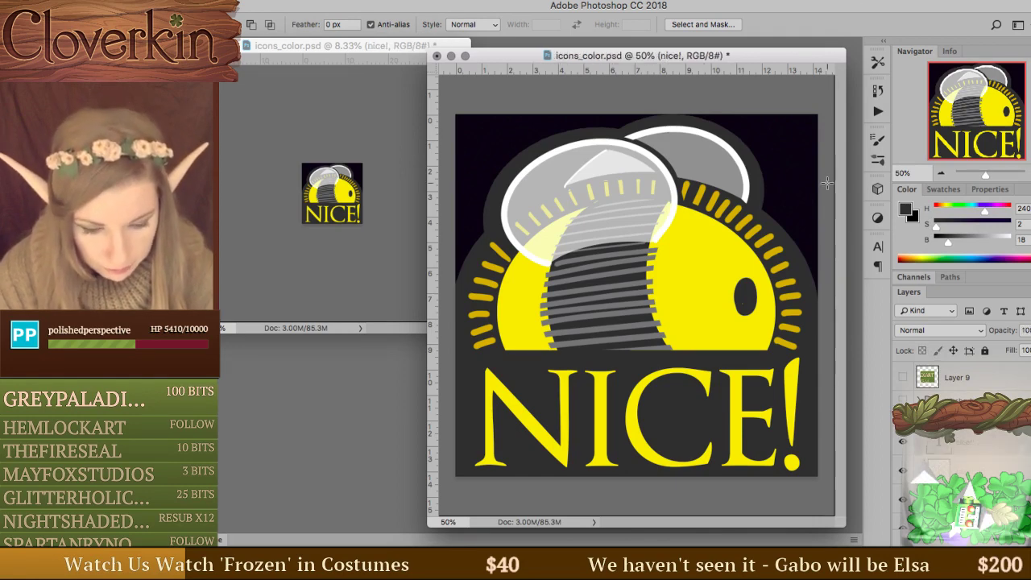
{"action": "left_click", "coordinate": [878, 218]}
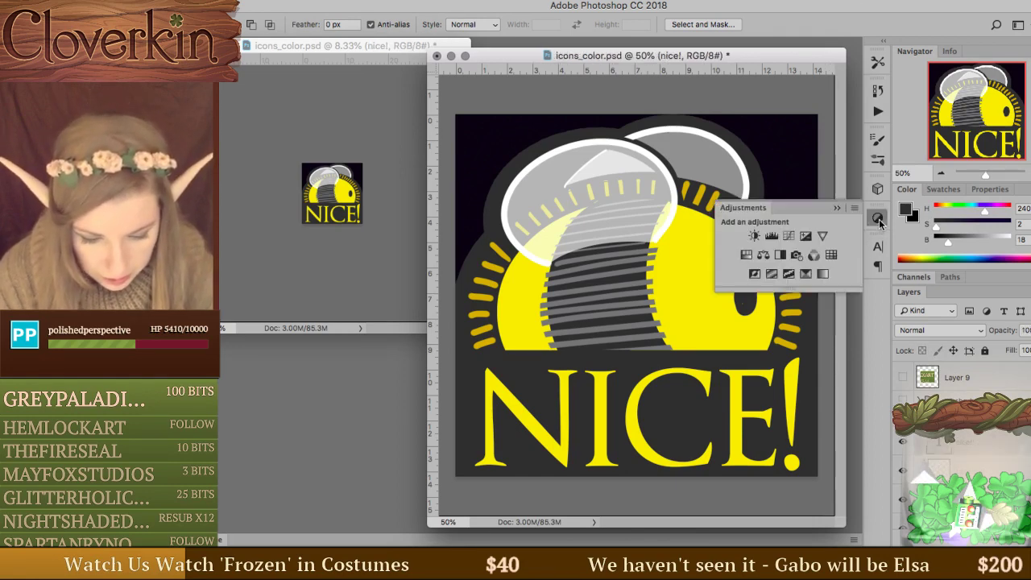
{"action": "left_click", "coordinate": [747, 255]}
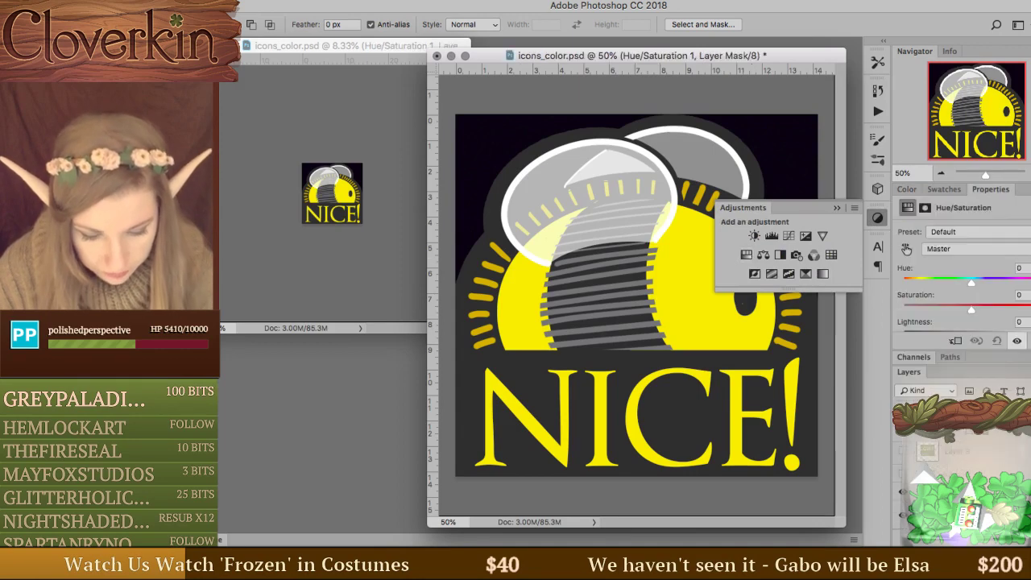
{"action": "left_click_drag", "start_coordinate": [970, 282], "coordinate": [960, 314]}
{"action": "scroll", "coordinate": [940, 298], "scroll_direction": "down", "scroll_amount": 1}
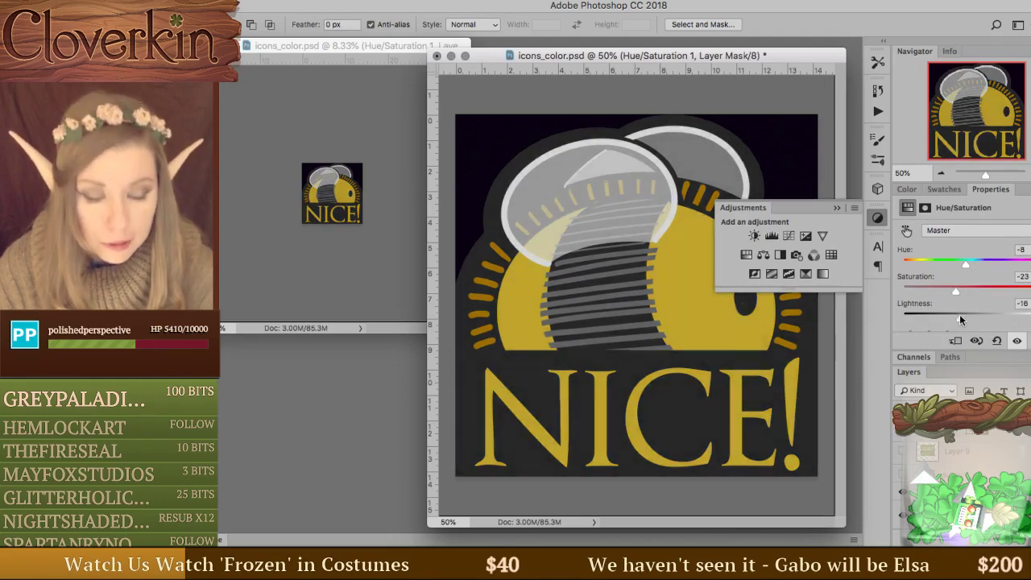
{"action": "left_click_drag", "start_coordinate": [969, 272], "coordinate": [961, 269]}
{"action": "left_click", "coordinate": [878, 218]}
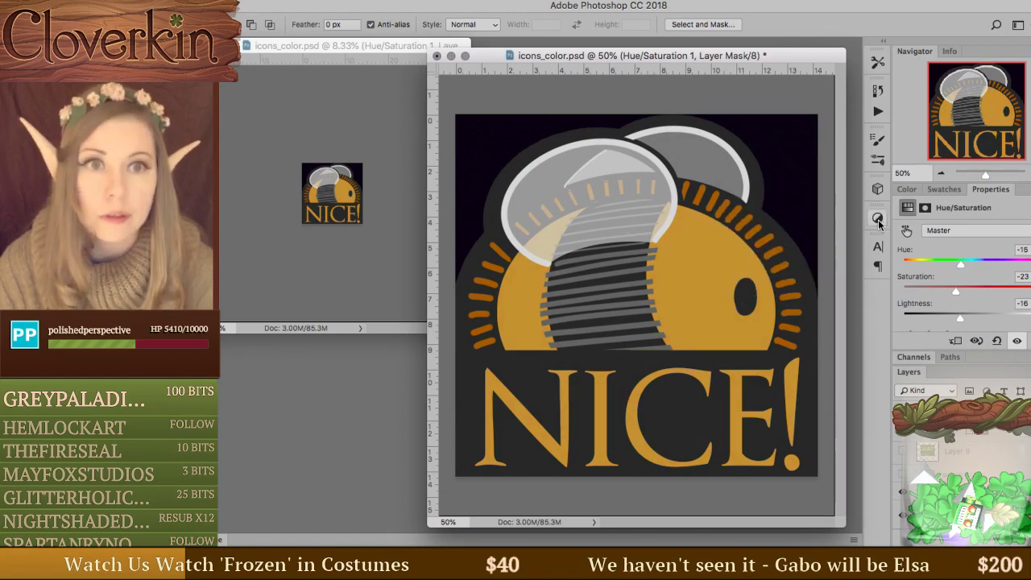
Compare the bee icon with the Hue/Saturation adjustment off and on, and briefly show the RUB THEM NUBS icon over it.
{"action": "left_click", "coordinate": [901, 515]}
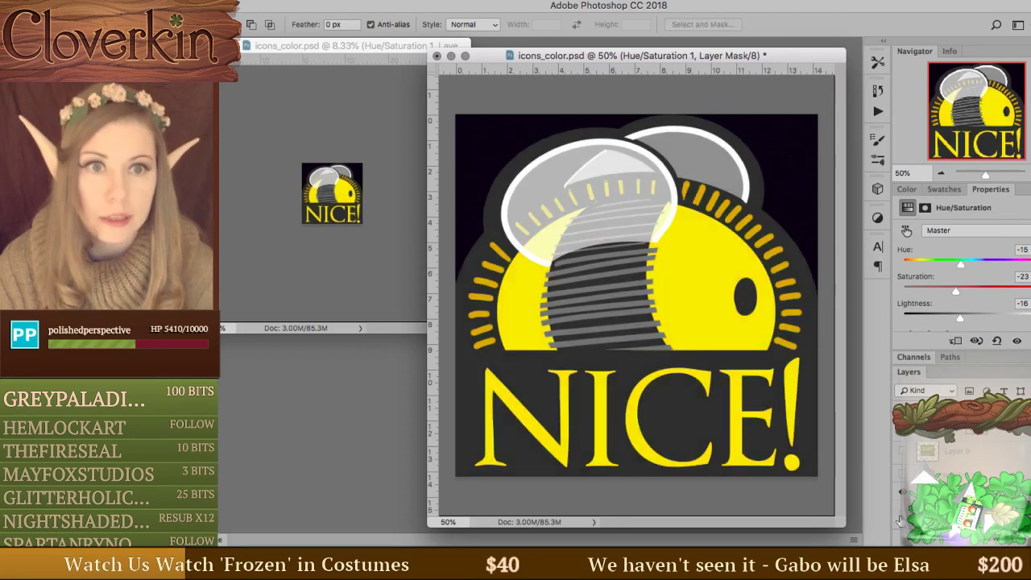
{"action": "left_click", "coordinate": [900, 515]}
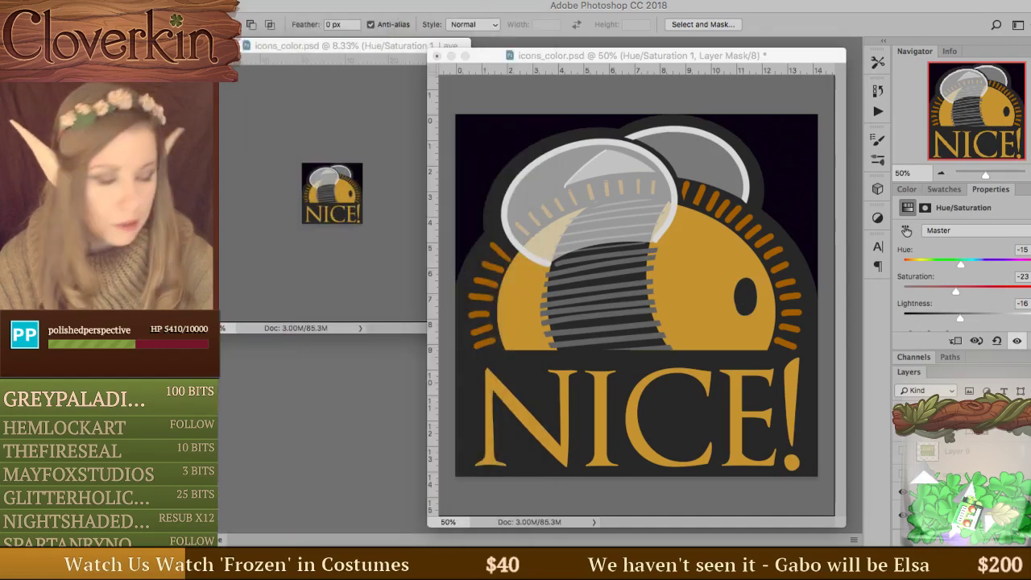
{"action": "left_click", "coordinate": [901, 516]}
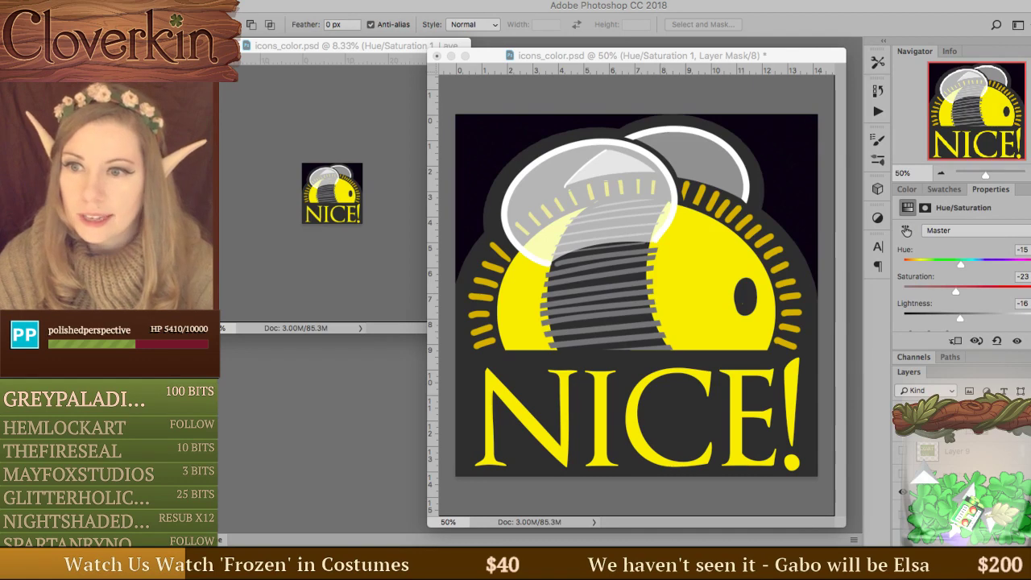
{"action": "left_click", "coordinate": [901, 514]}
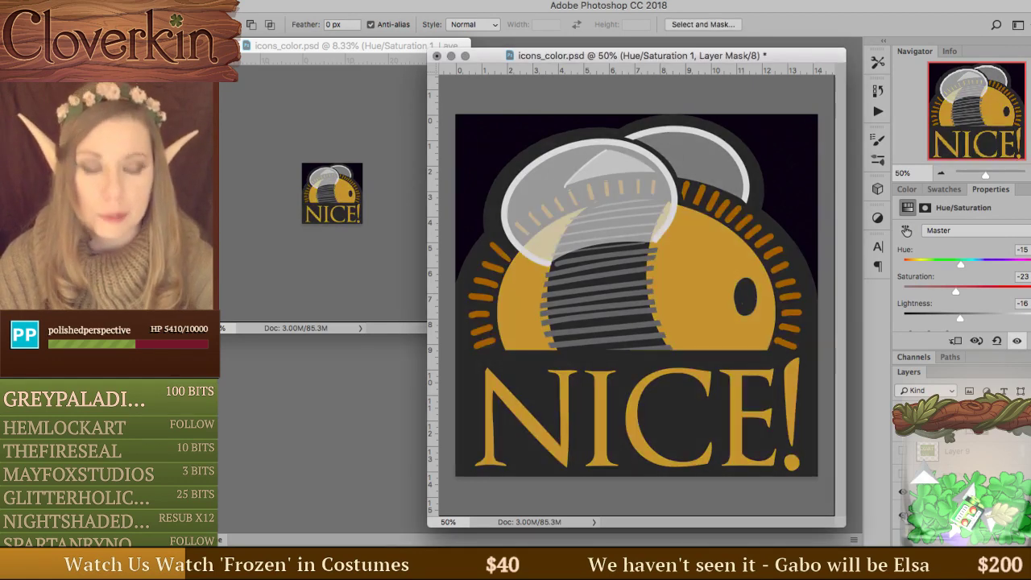
{"action": "left_click", "coordinate": [902, 483]}
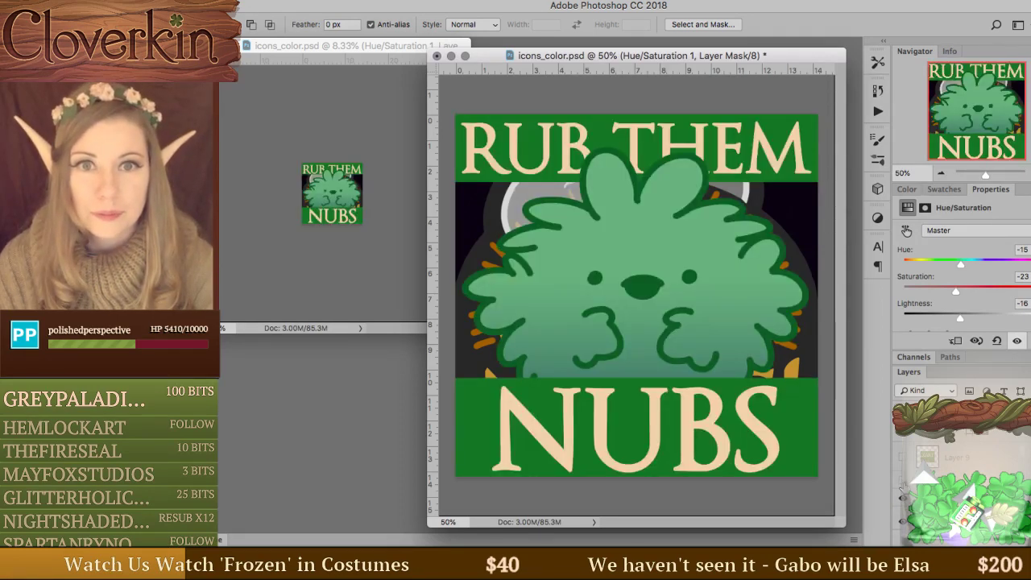
{"action": "left_click", "coordinate": [902, 483]}
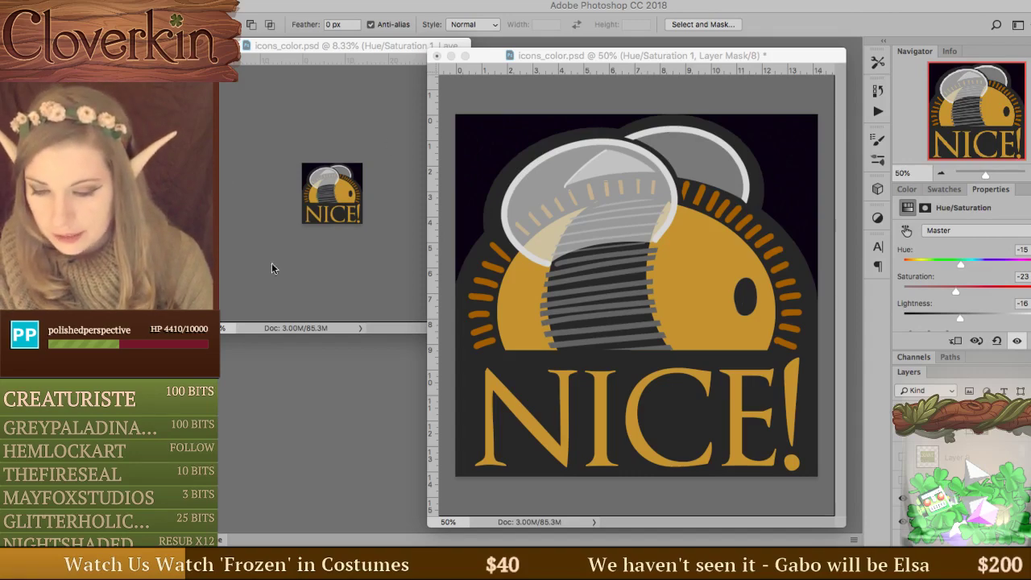
{"action": "left_click", "coordinate": [602, 0]}
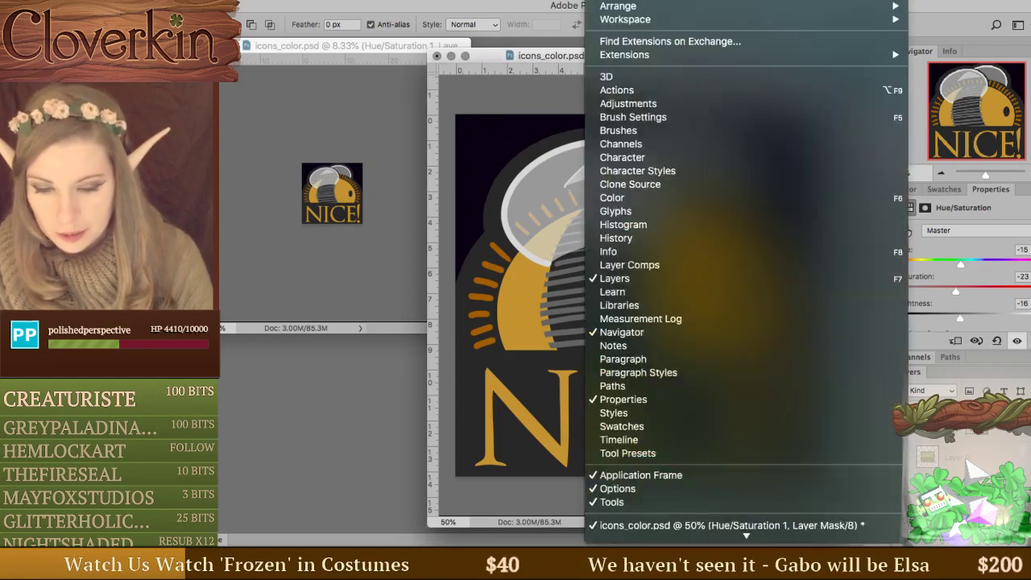
{"action": "mouse_move", "coordinate": [617, 6]}
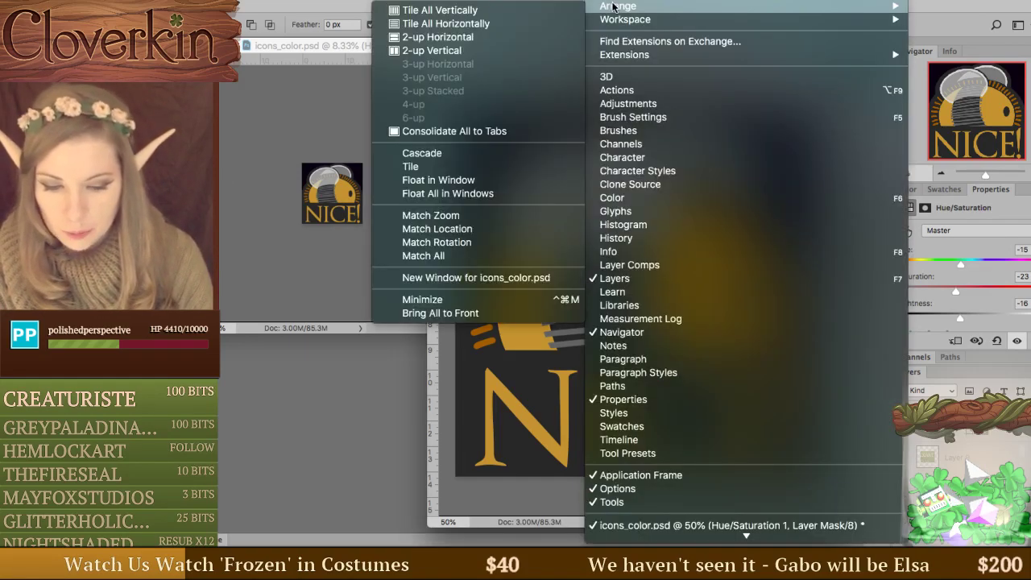
{"action": "left_click", "coordinate": [465, 278]}
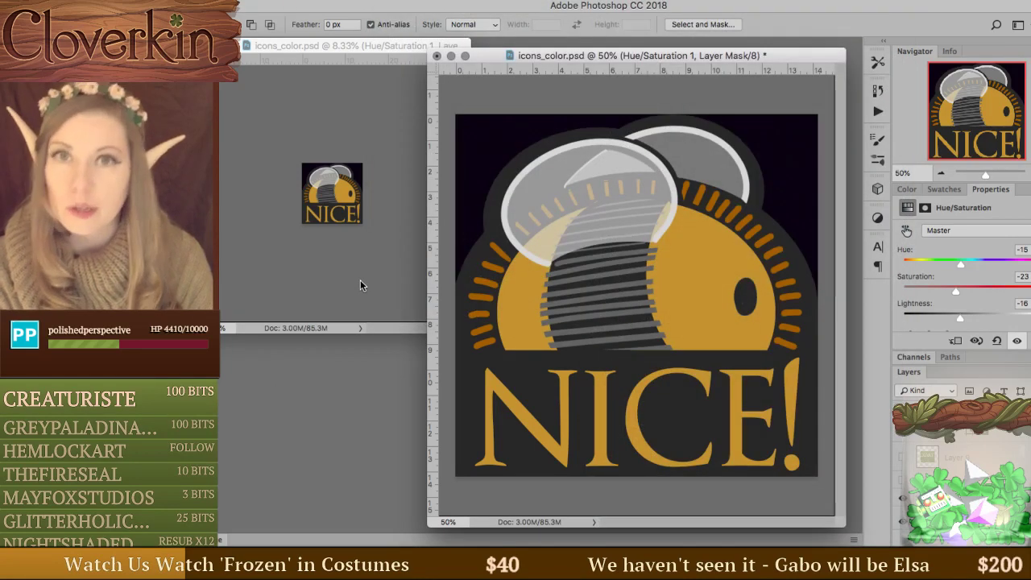